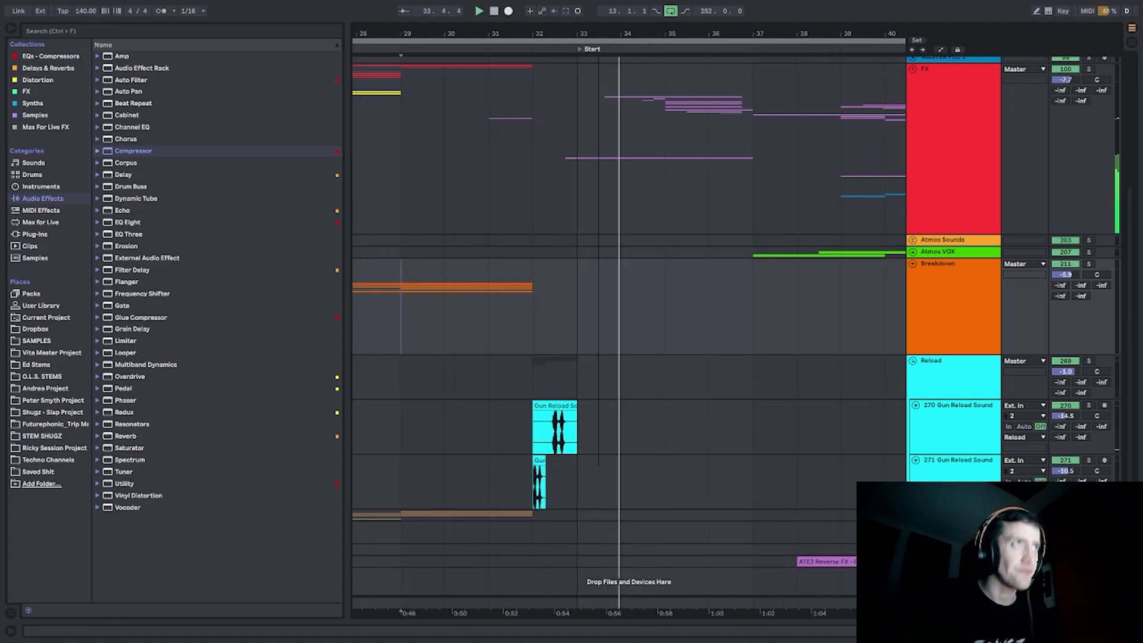
Fold the Reload group track in the arrangement.
scroll(608, 202, up, 5)
click(959, 293)
scroll(959, 294, down, 3)
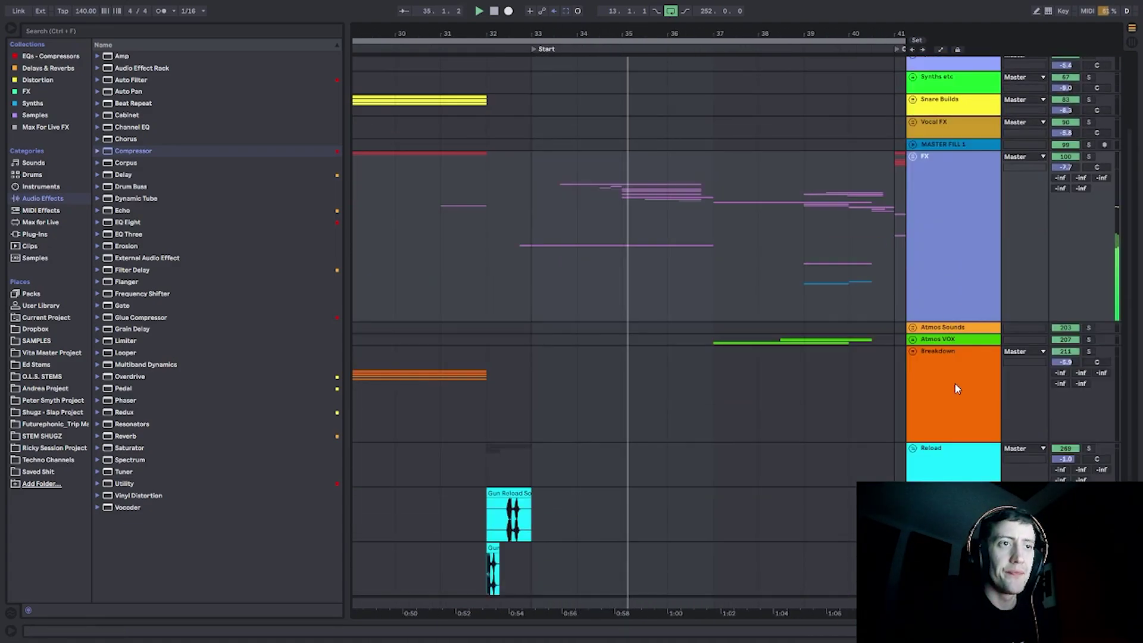
click(957, 388)
click(913, 448)
scroll(589, 198, up, 3)
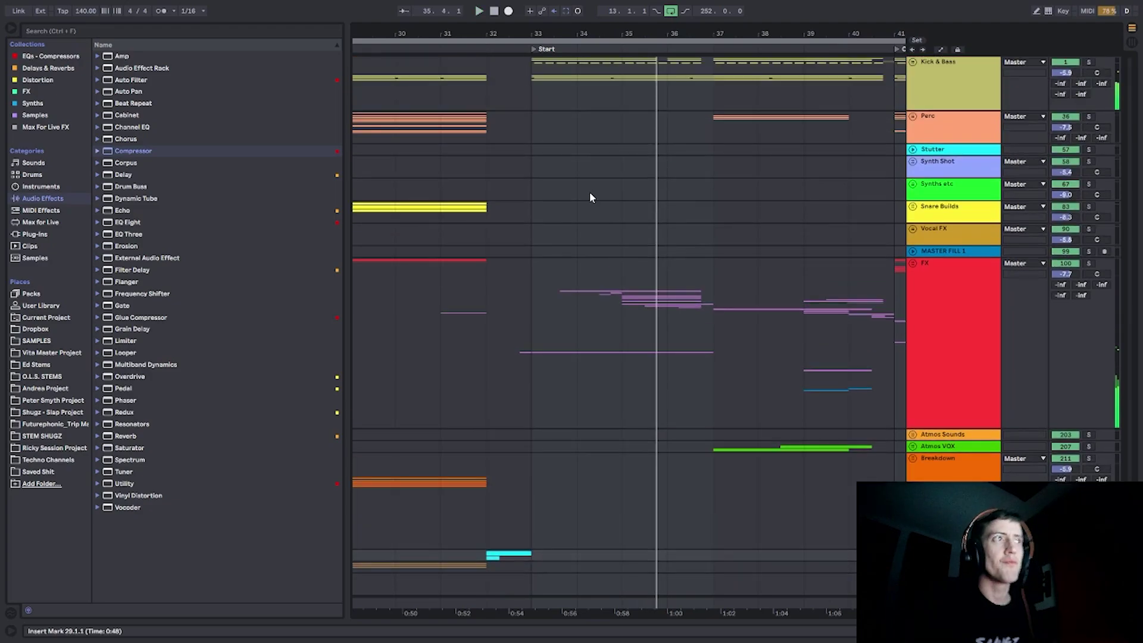
Place the insert marker at bar 33 on the Kick & Bass group and unfold the group.
click(530, 95)
click(916, 71)
click(913, 62)
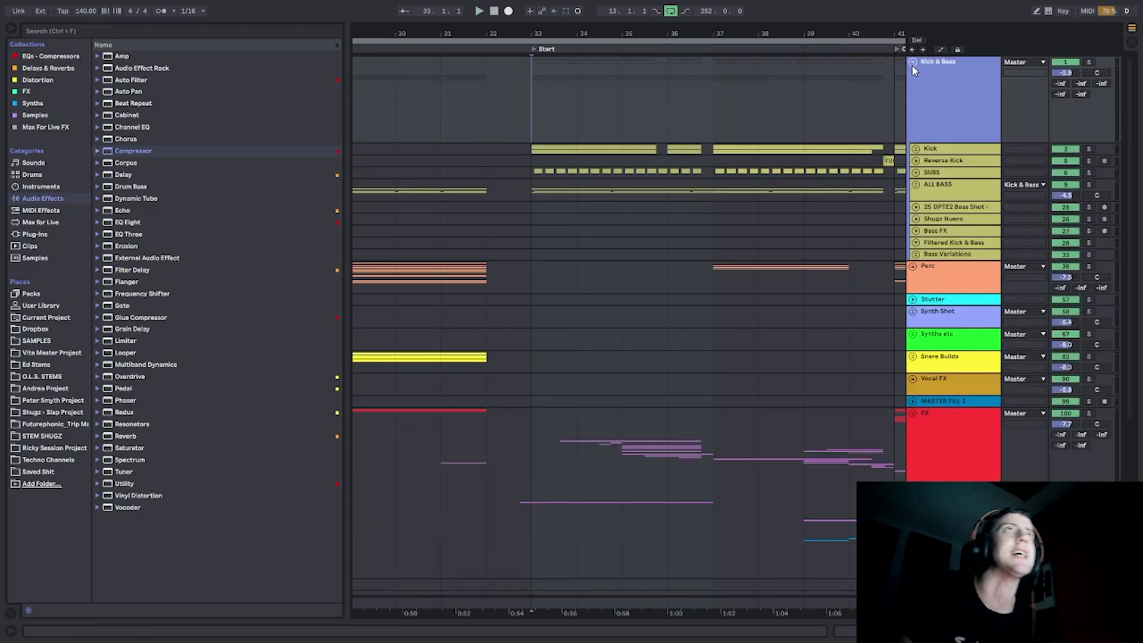
key(Escape)
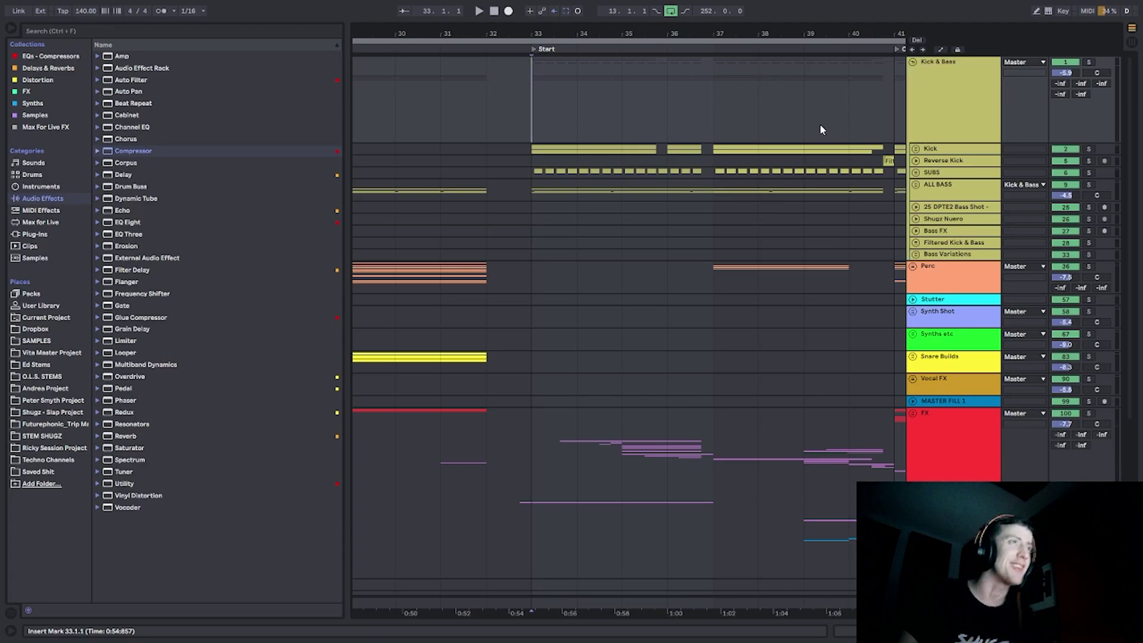
Unfold the Kick subgroup and expand the Kick track inside it.
click(915, 149)
click(927, 194)
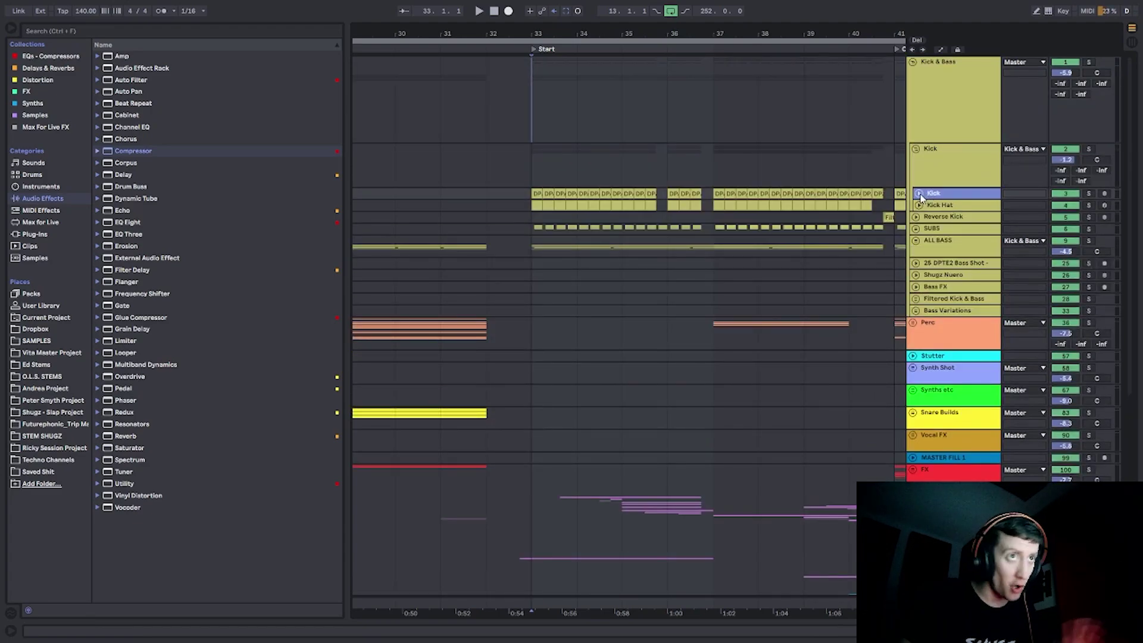
click(919, 193)
Select the Kick track's clips from 33.1.1 to 35.1.1 and loop that range.
drag(551, 39, 512, 43)
drag(463, 224, 691, 229)
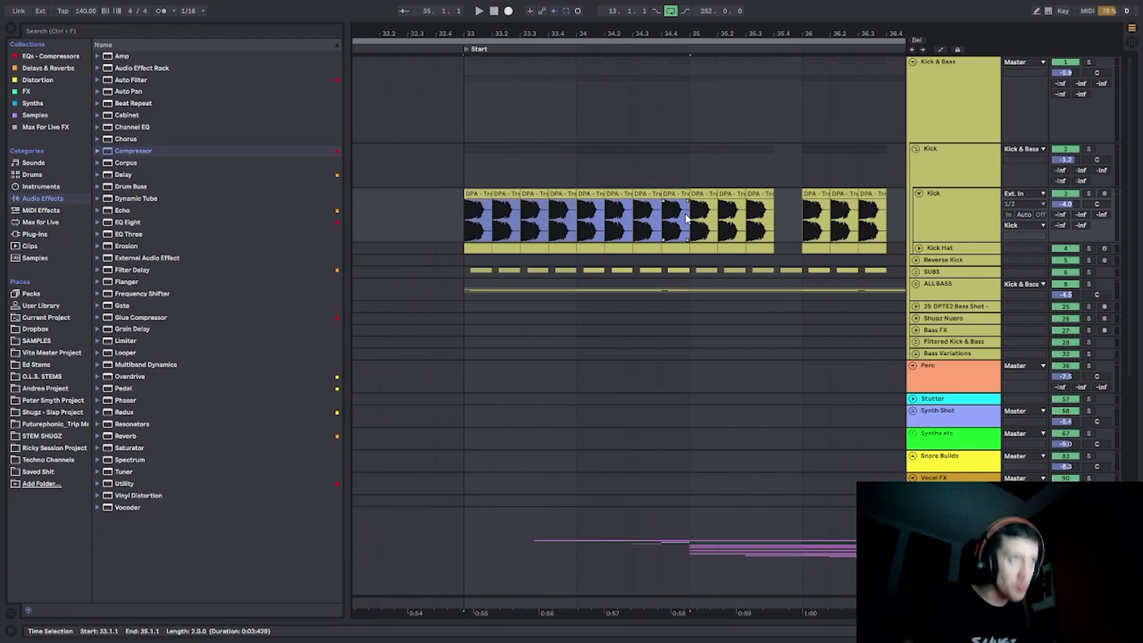
key(ctrl+l)
Solo the Kick track, show its device chain and listen to the loop.
click(1088, 194)
key(space)
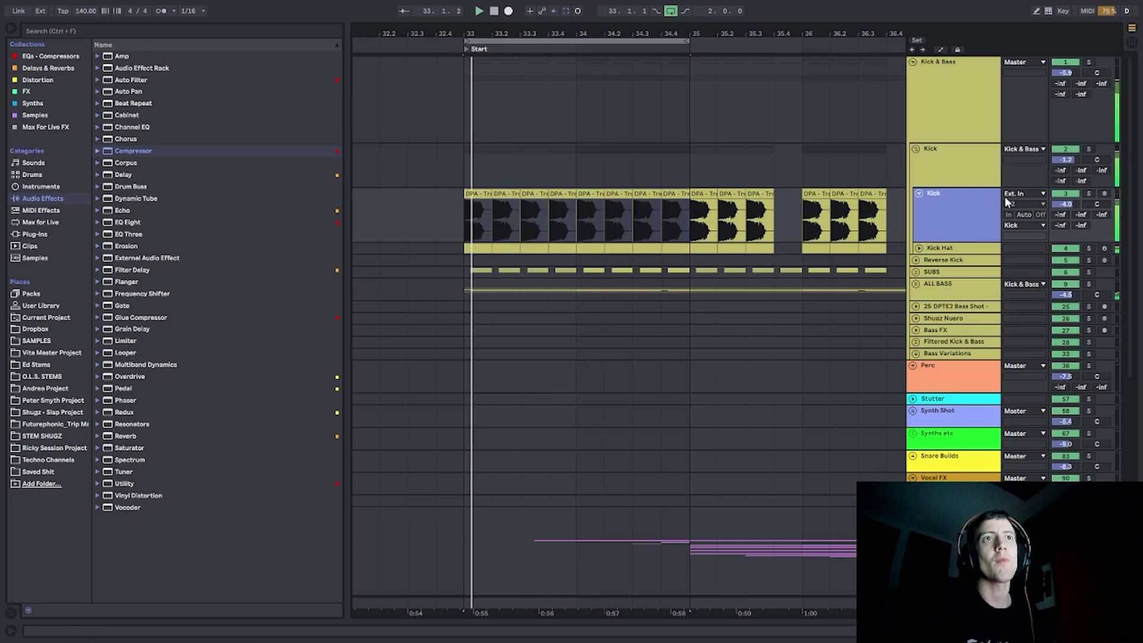
double_click(970, 222)
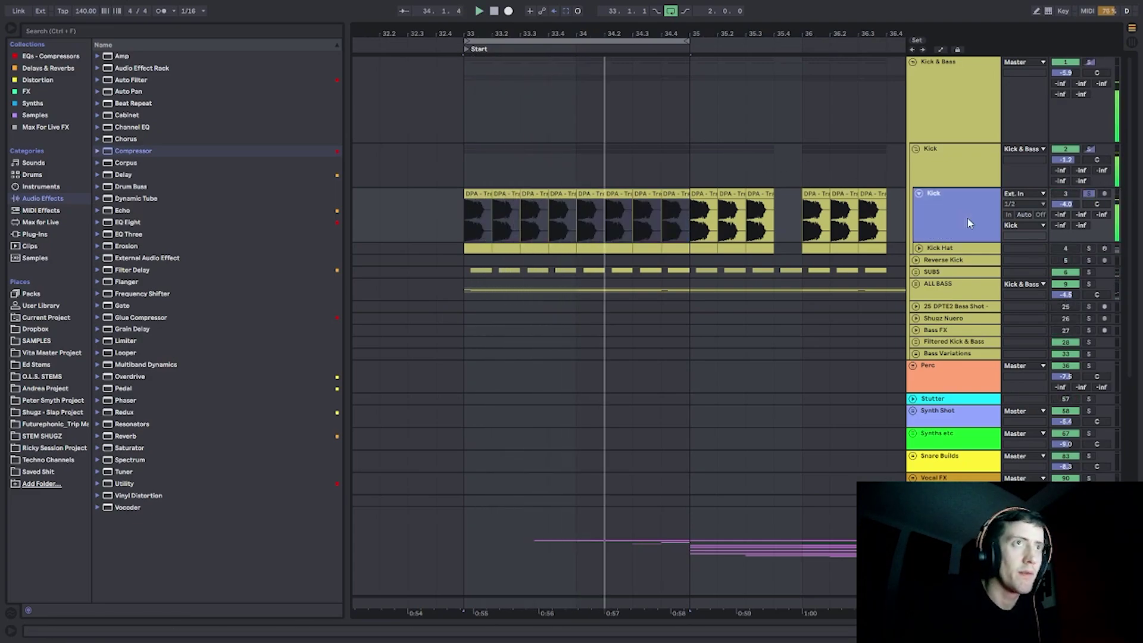
key(space)
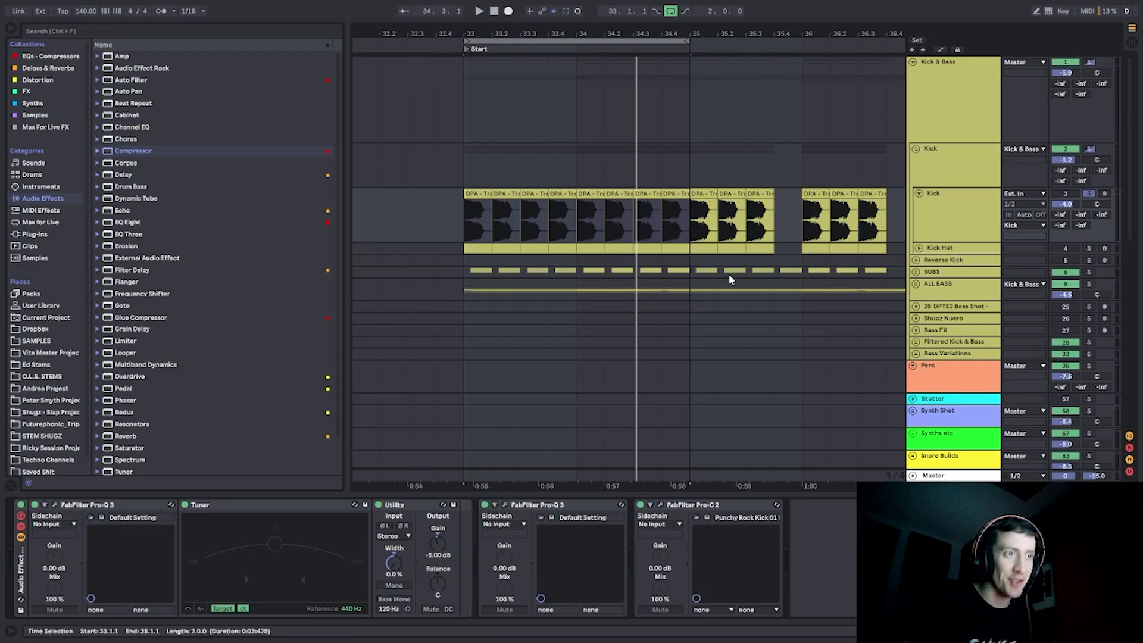
key(space)
key(space)
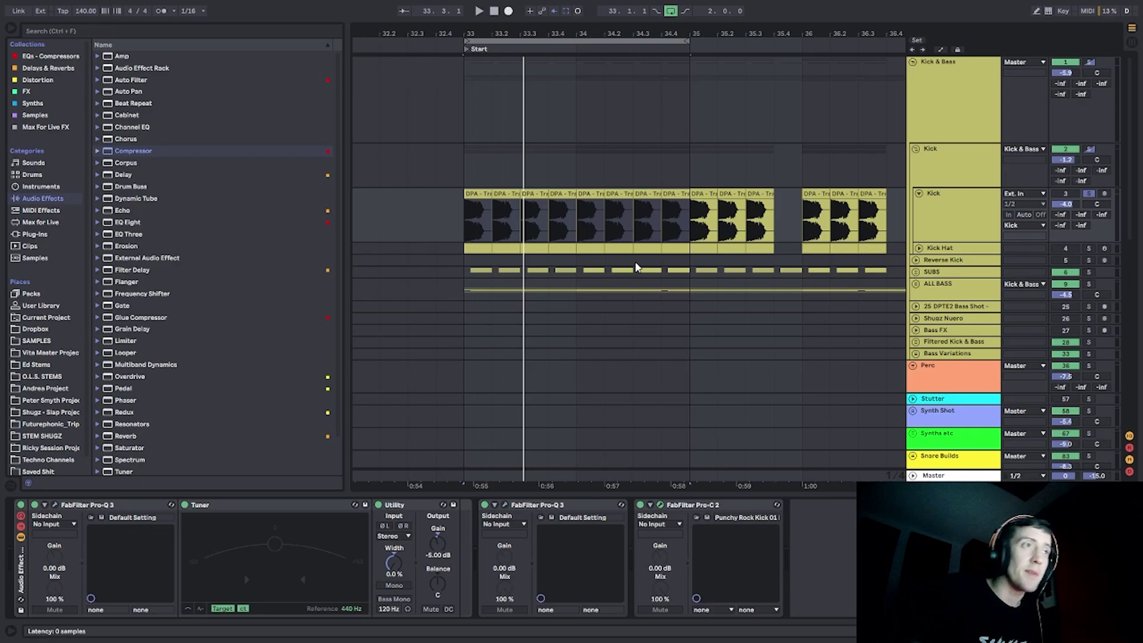
Expand the Kick Hat track, solo it and show its devices while the loop plays.
scroll(636, 252, down, 1)
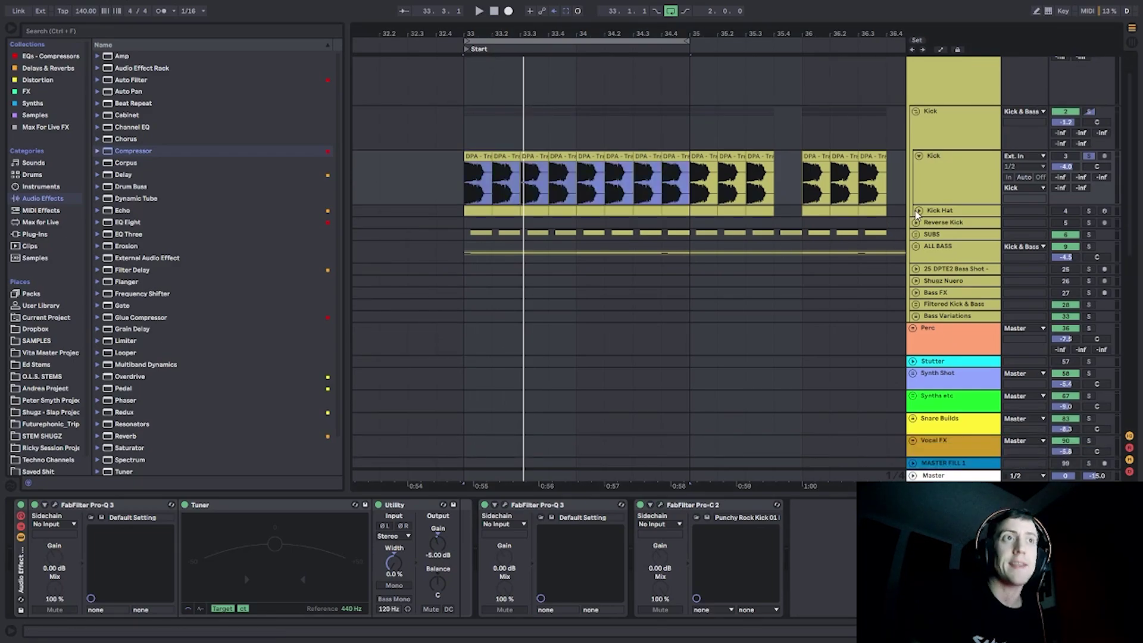
click(919, 211)
click(1090, 212)
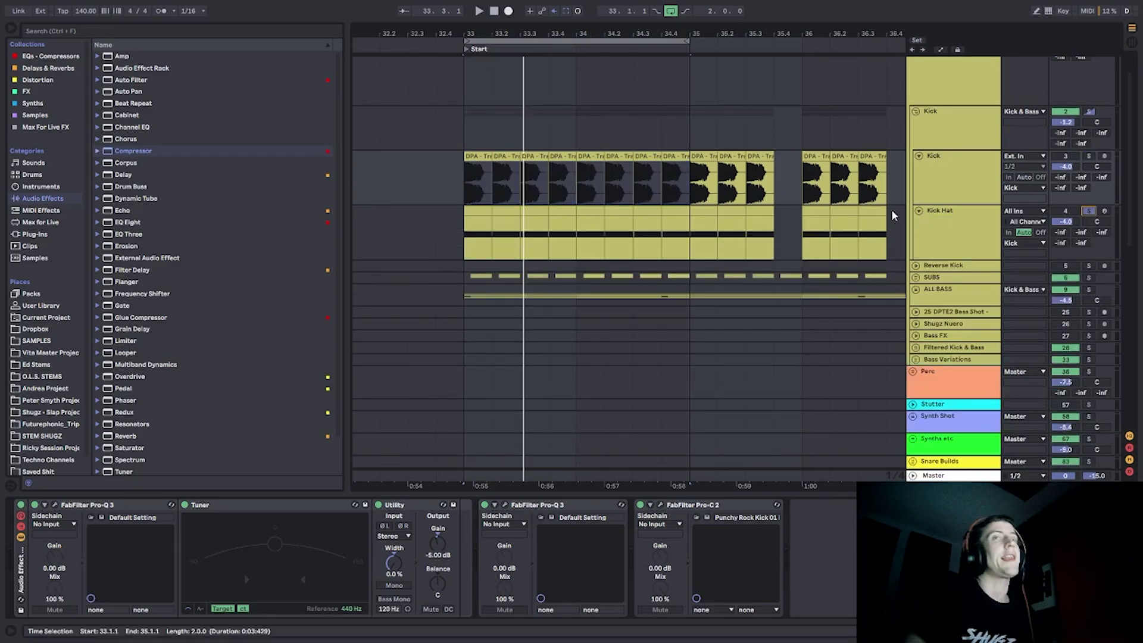
click(944, 235)
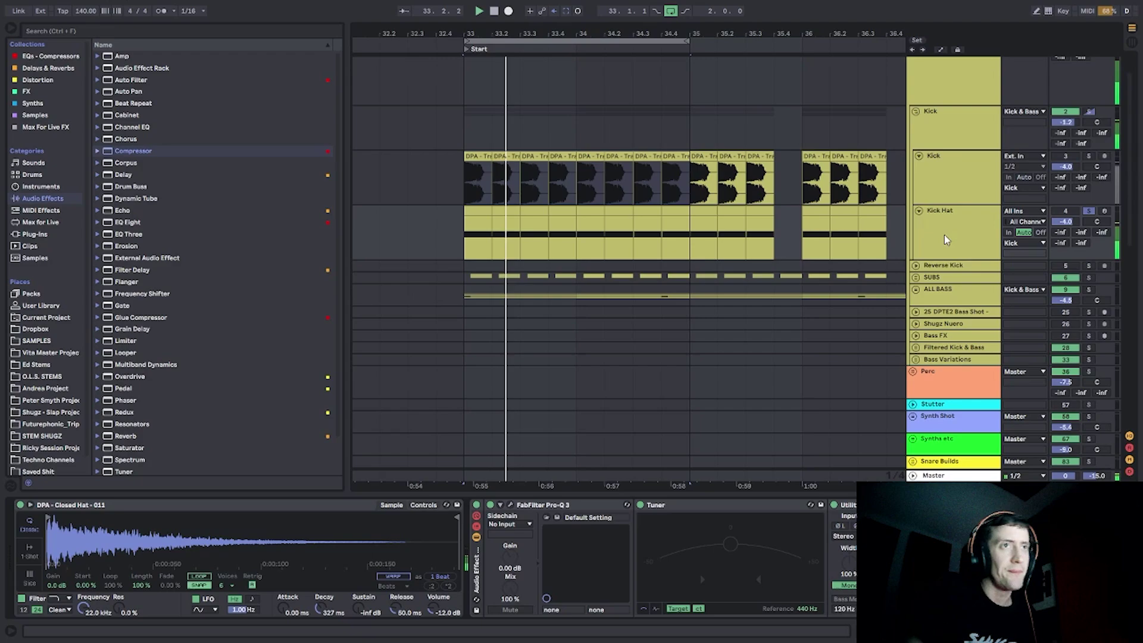
Audition the Kick track soloed on its own and together with the soloed Kick Hat track.
click(1089, 156)
key(space)
key(space)
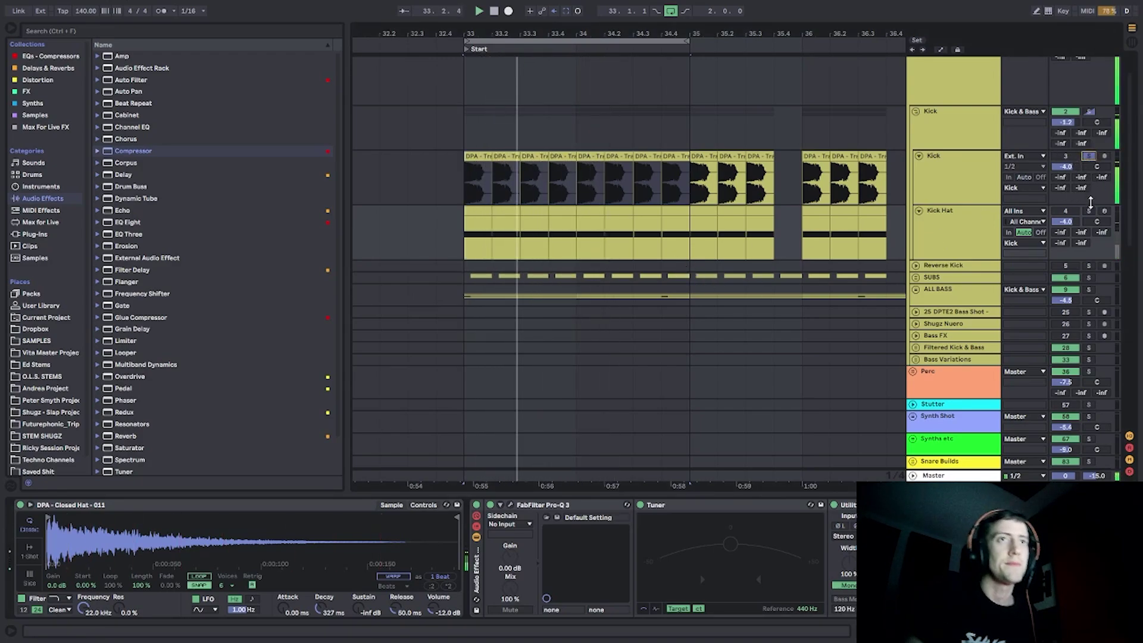
ctrl+click(1090, 213)
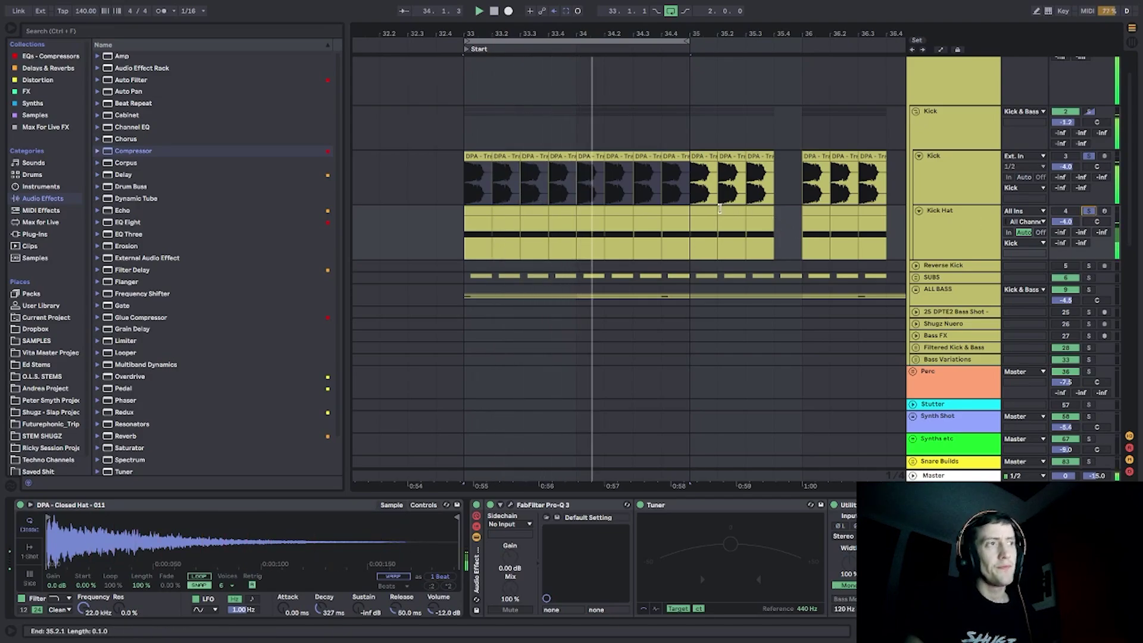
click(949, 255)
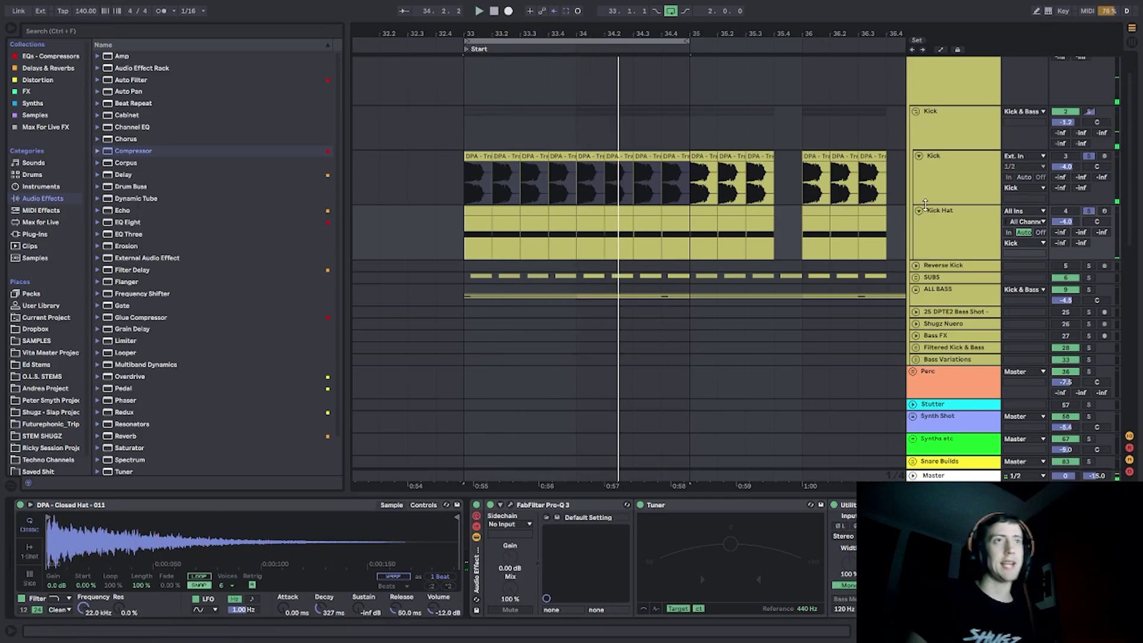
Collapse the Kick and Kick Hat tracks and show the Kick group's effect devices.
click(919, 156)
click(919, 168)
click(952, 143)
click(952, 145)
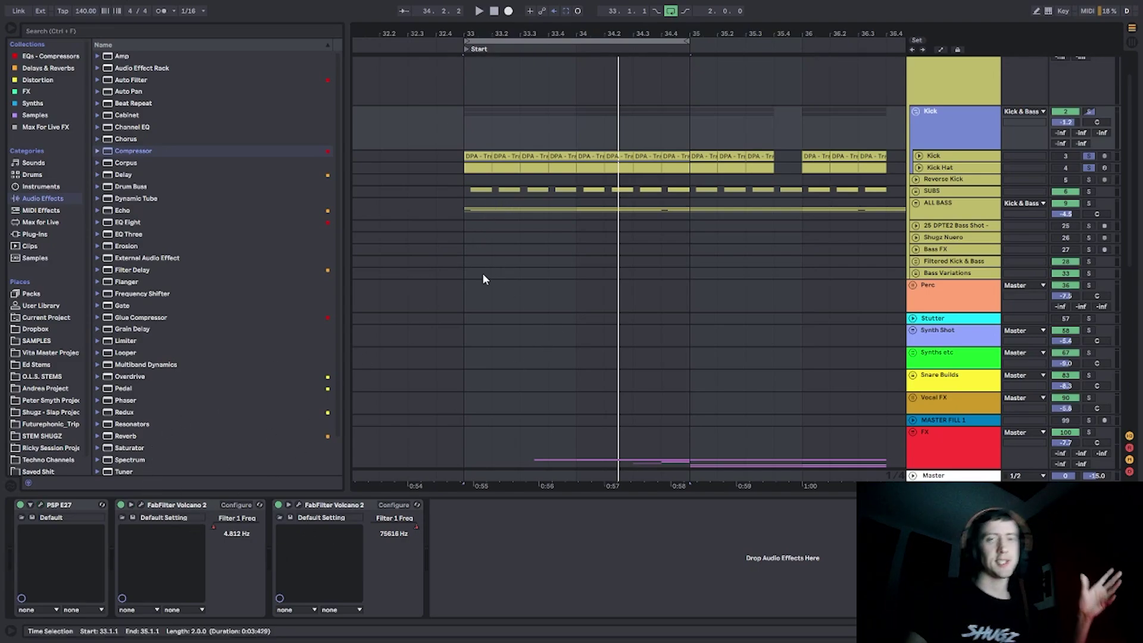
Fold the Kick group and unfold the SUBS group.
click(490, 126)
click(916, 112)
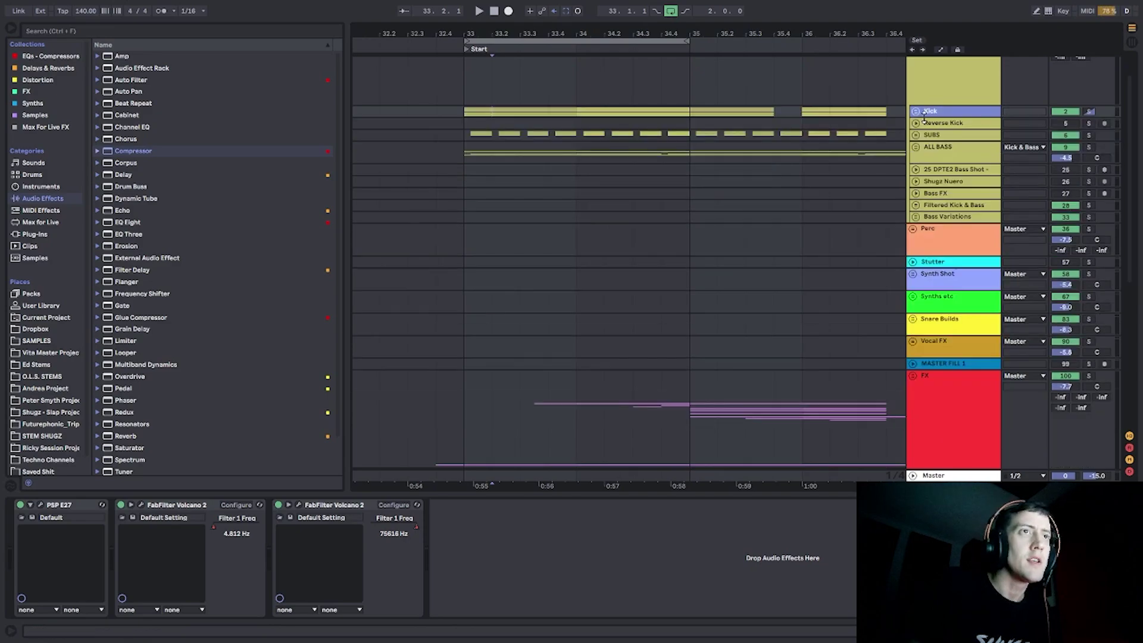
click(929, 146)
click(916, 135)
click(950, 144)
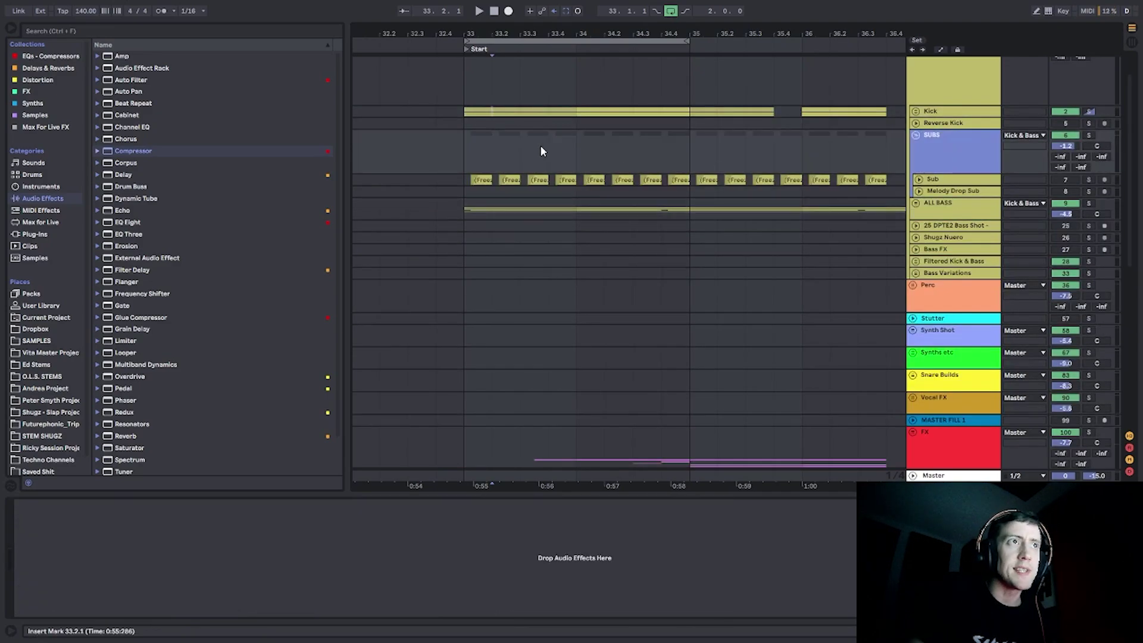
Place the insert marker at 33.1.1 on the Sub track and expand the track.
click(466, 165)
click(466, 180)
click(919, 180)
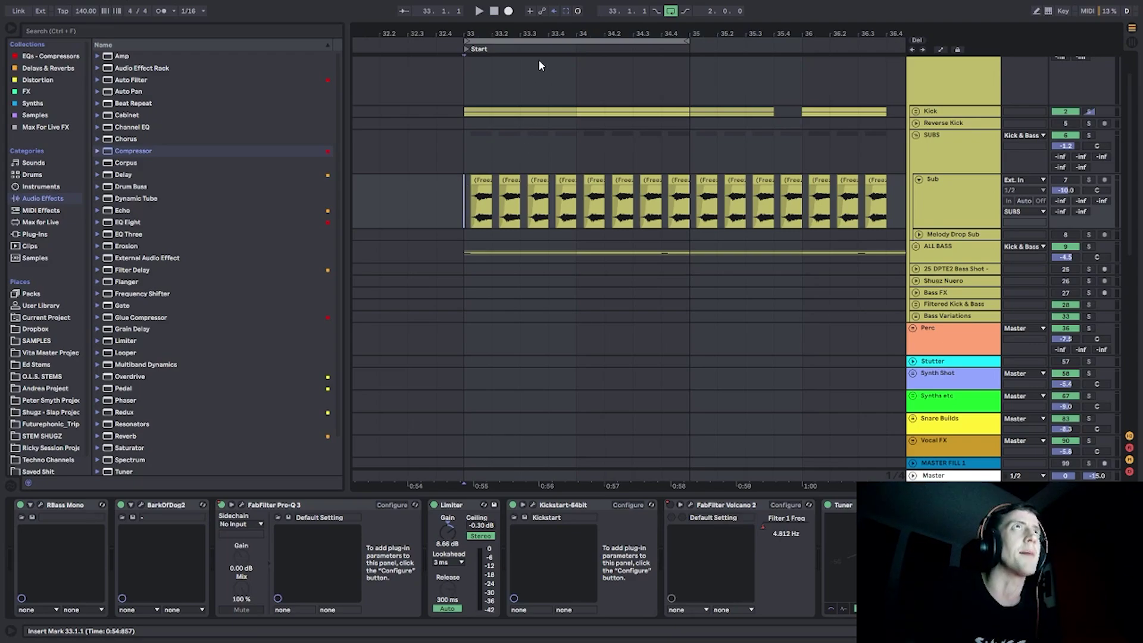
Solo the Sub track and listen to it from 33.1.1.
key(space)
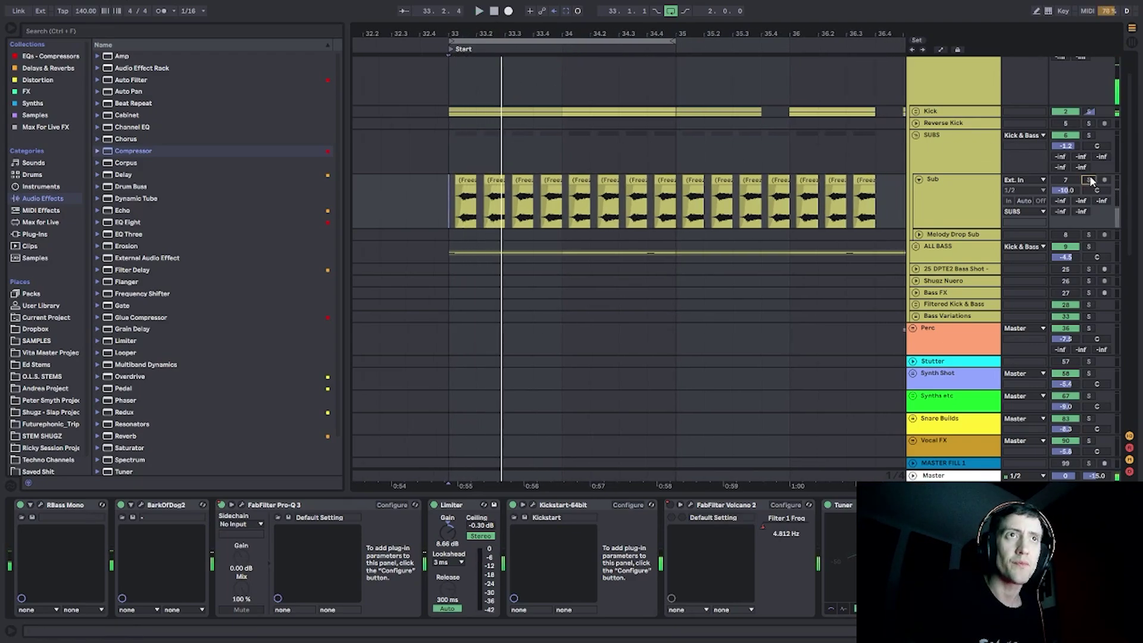
click(1090, 179)
click(448, 206)
key(space)
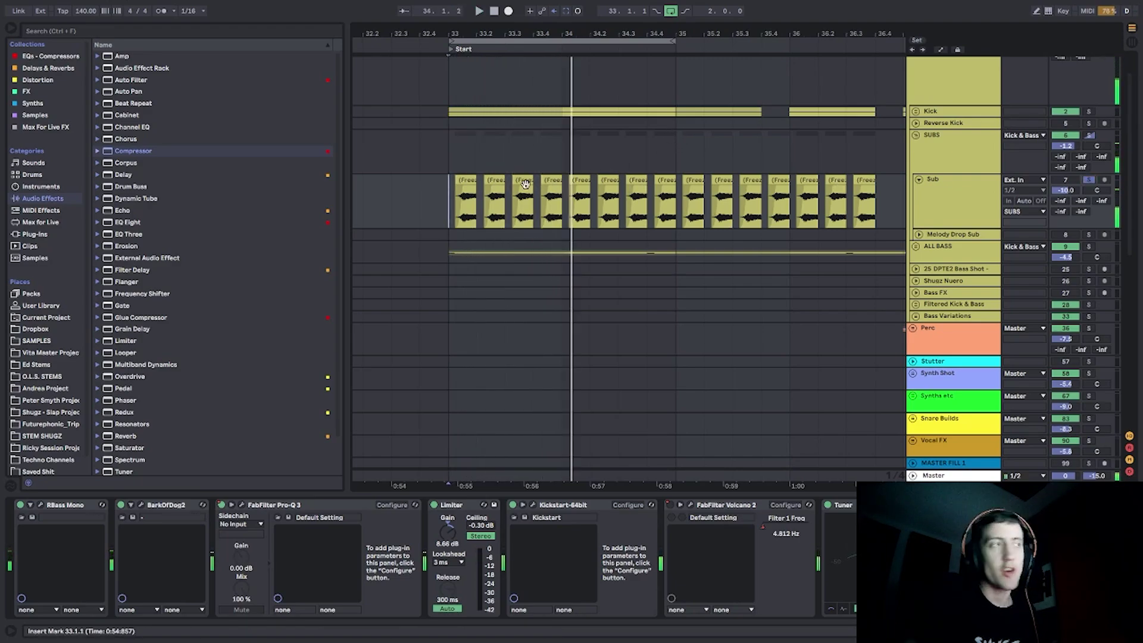
key(space)
drag(460, 34, 460, 72)
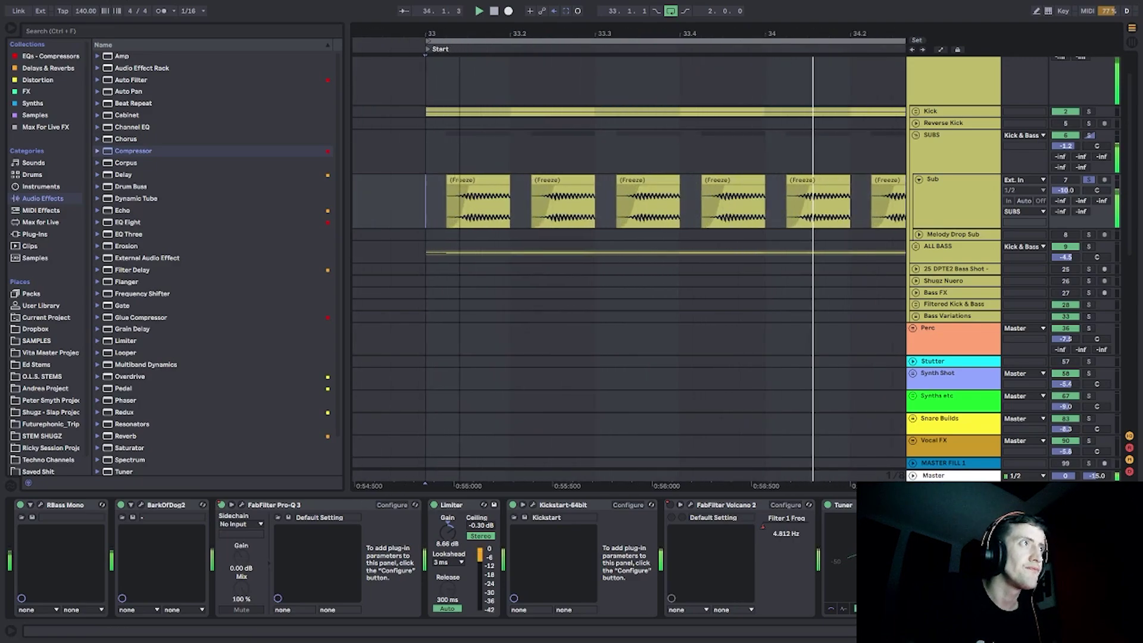
click(434, 196)
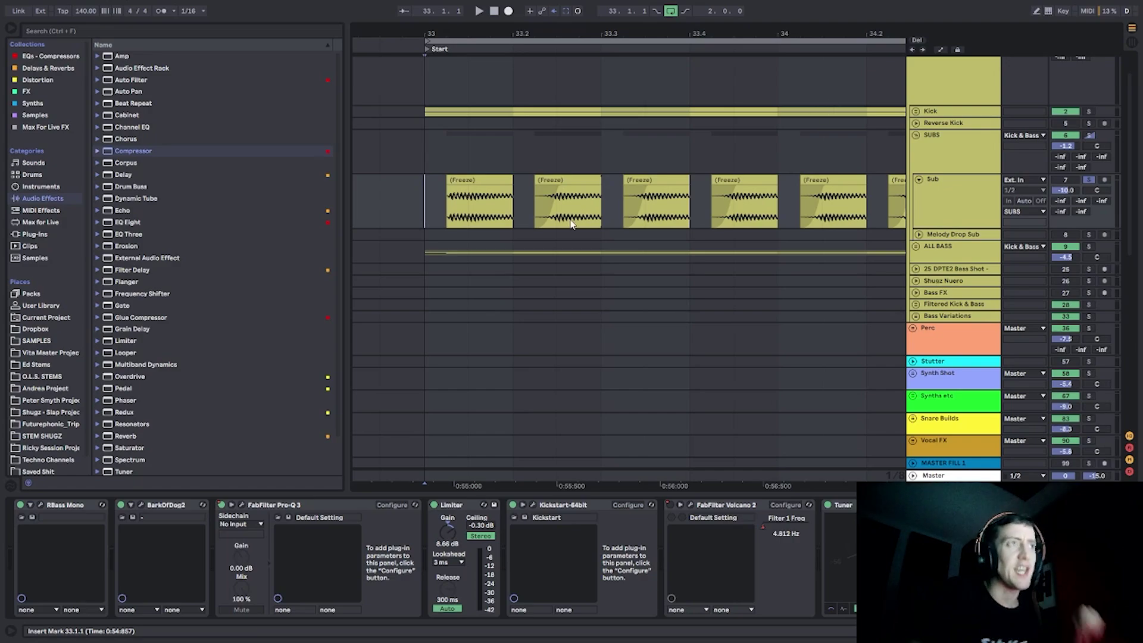
Examine the second and first Sub clips and return the insert marker to 33.1.1.
click(560, 182)
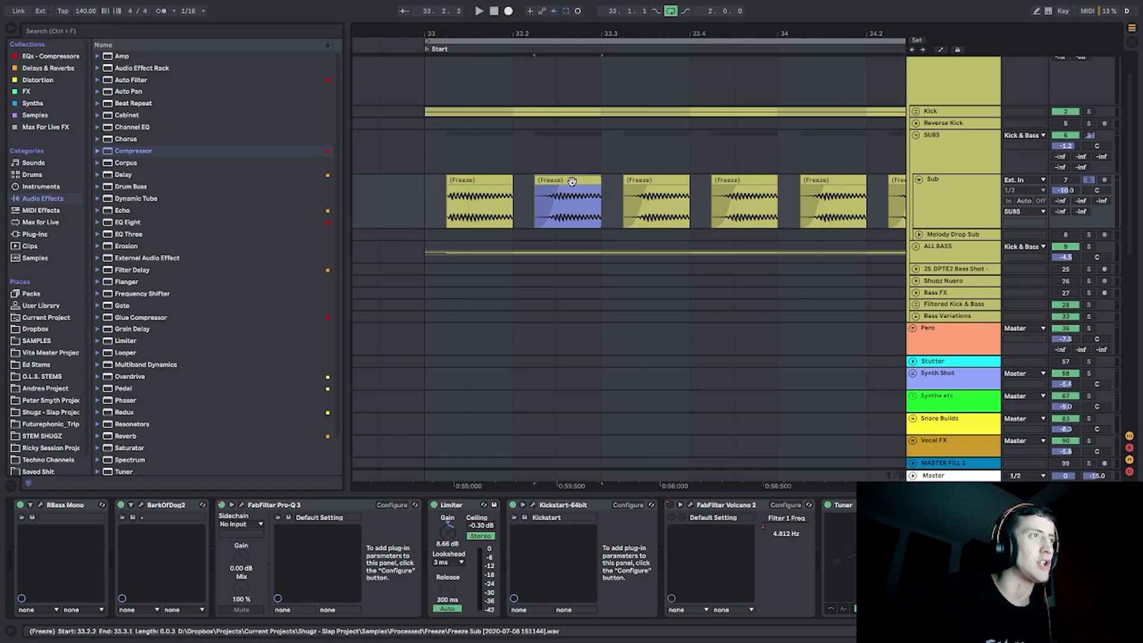
click(469, 201)
drag(472, 197, 471, 200)
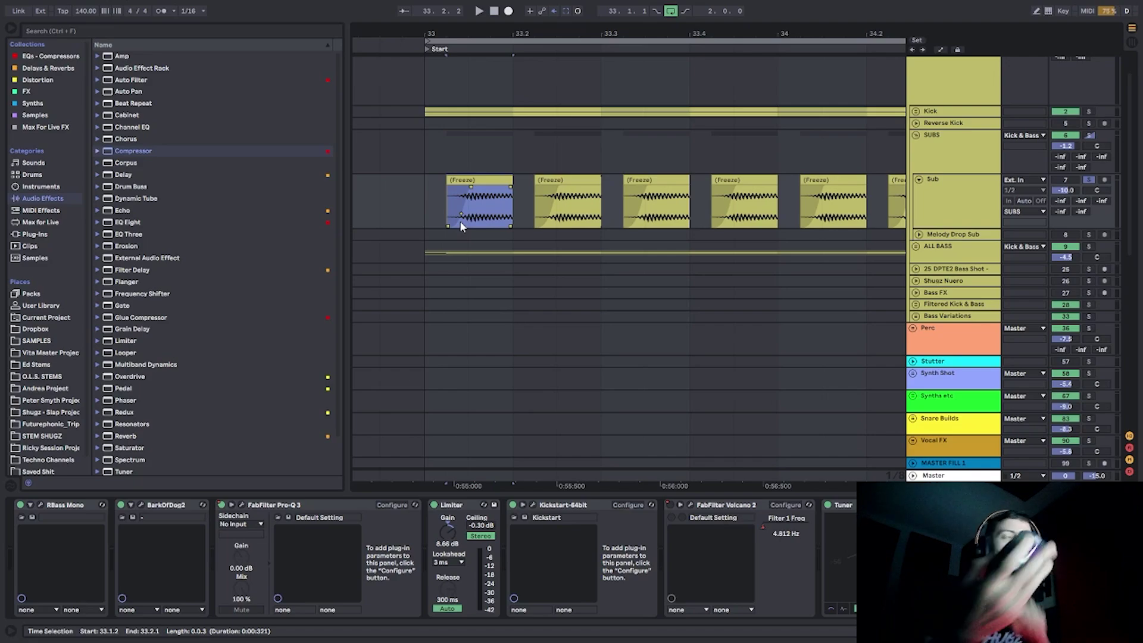
click(430, 211)
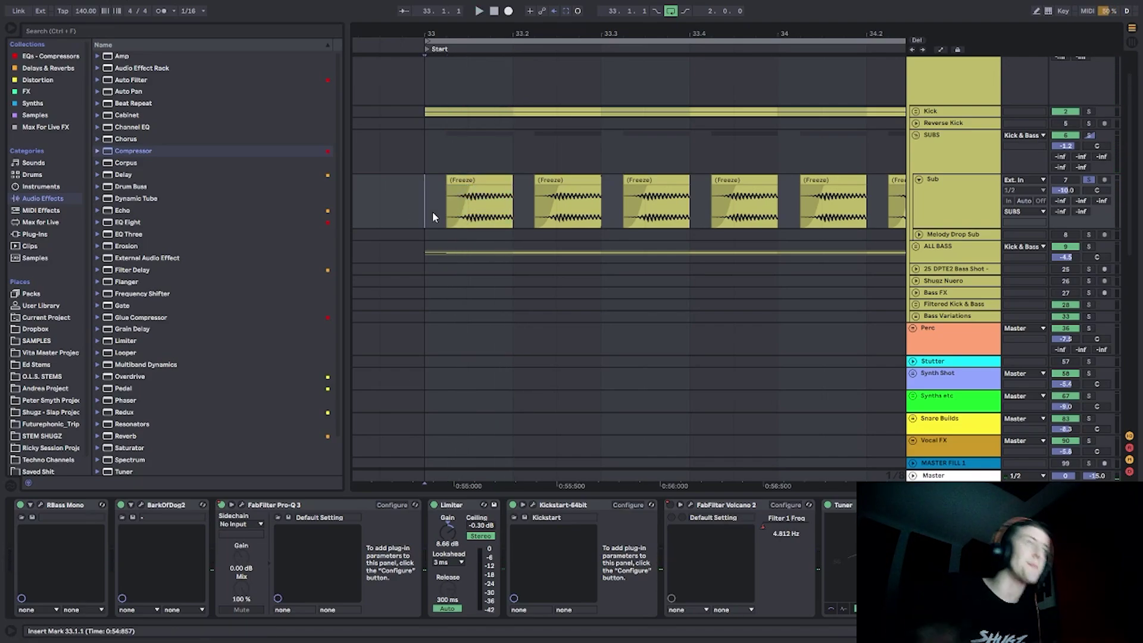
Play the soloed Kick group together with the soloed Sub track from 33.1.1.
drag(482, 34, 453, 23)
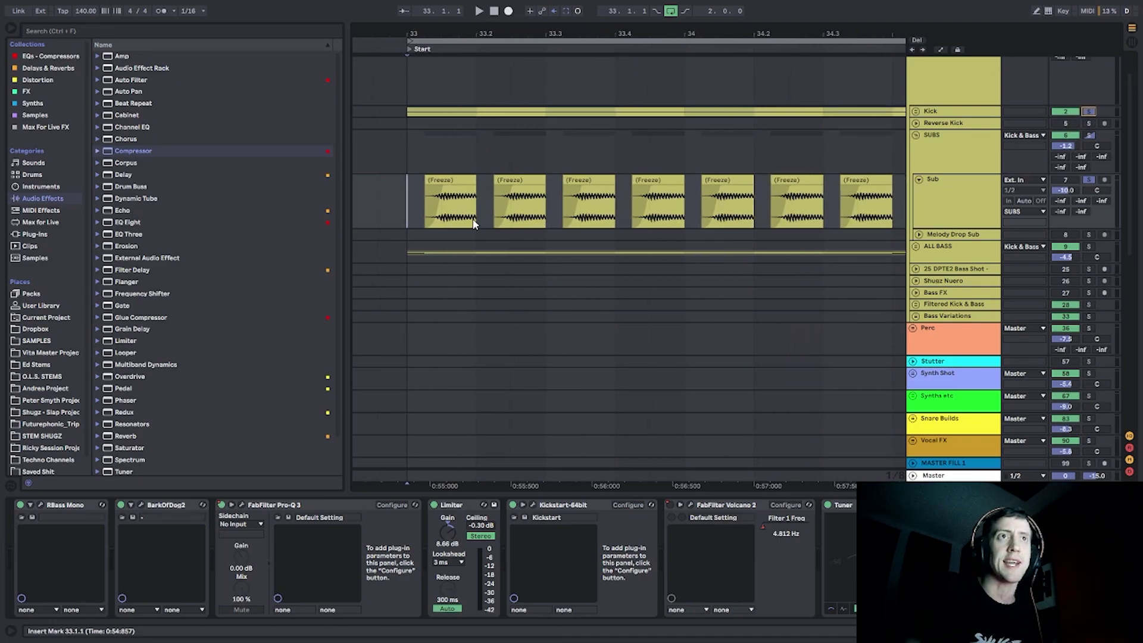
key(space)
drag(567, 35, 517, 24)
key(minus)
key(minus)
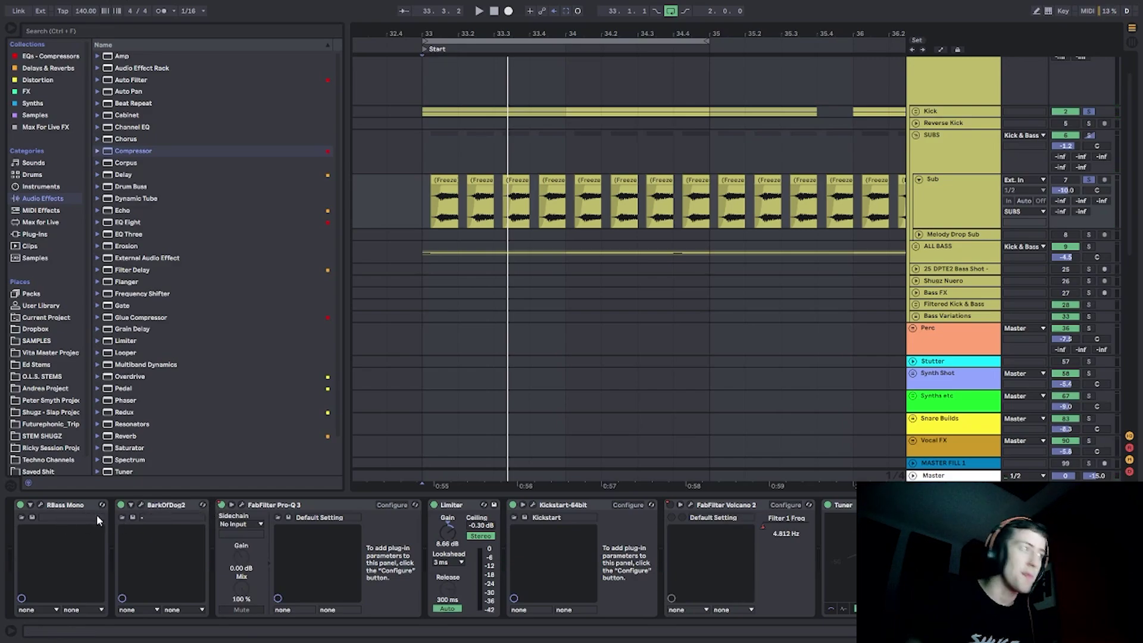
Show and hide the RBass Mono parameters and open the BarkOfDog2 plug-in window on the Sub track.
click(30, 505)
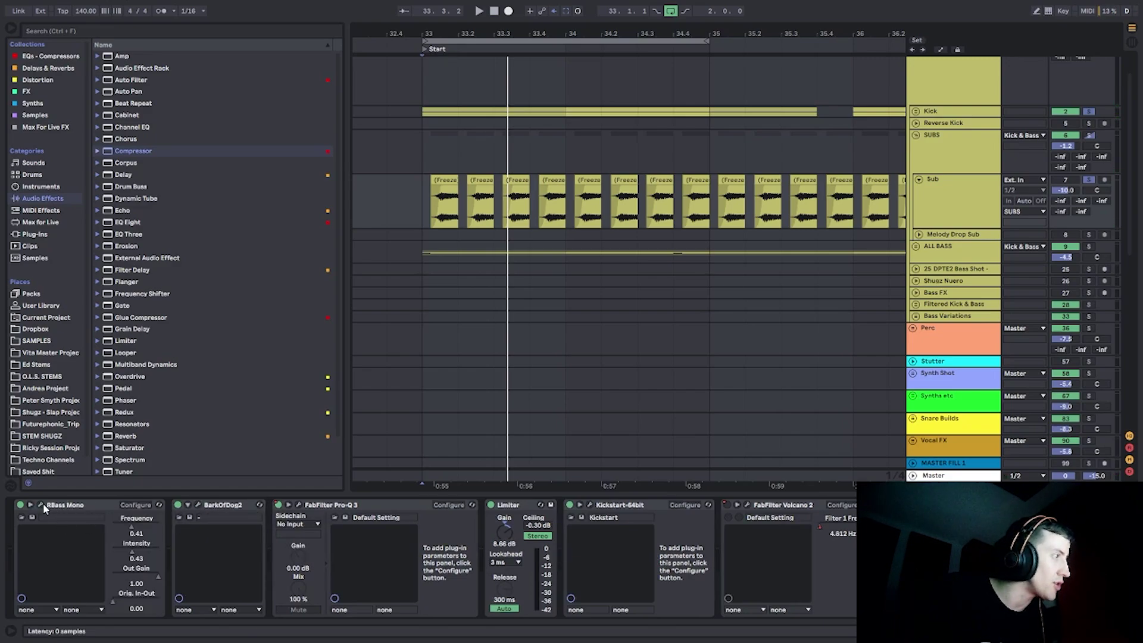
click(33, 504)
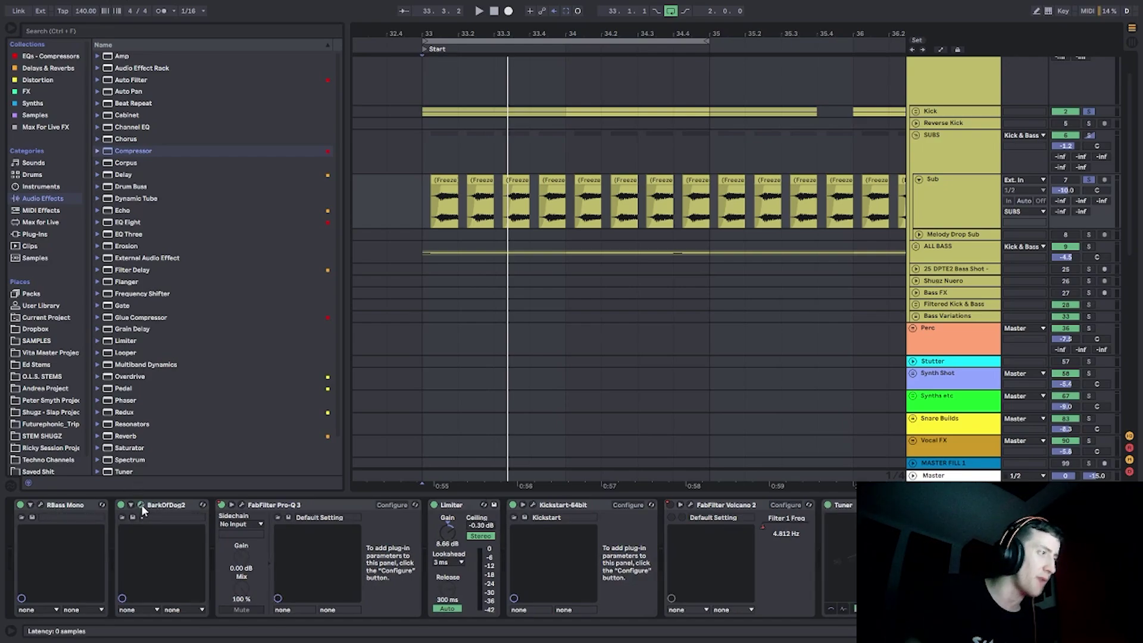
click(141, 505)
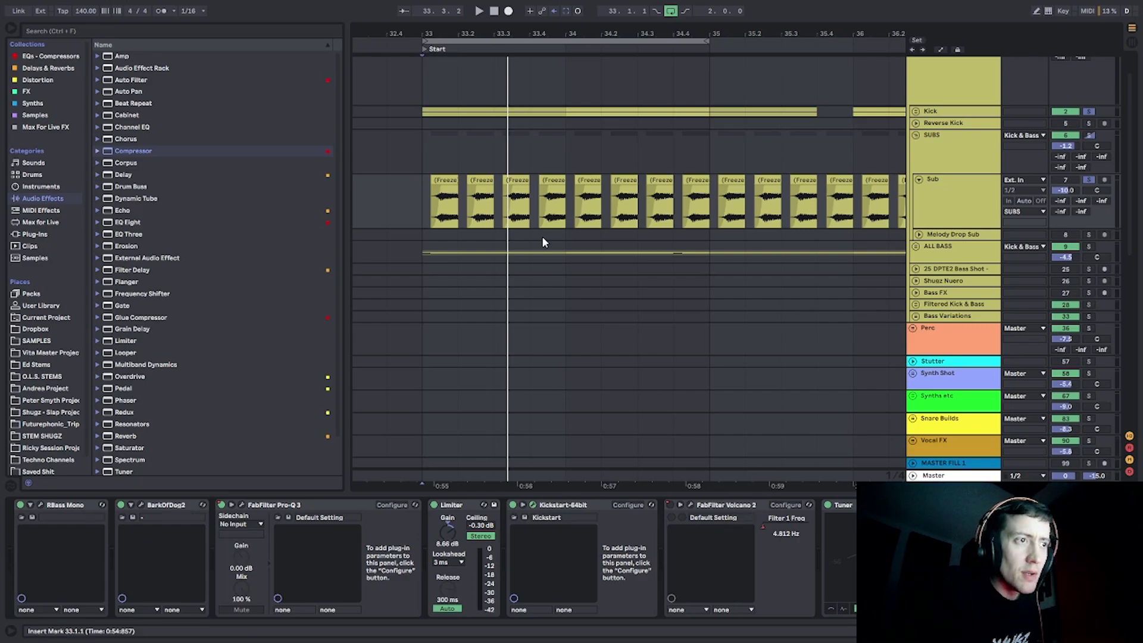
Delete the Tuner from the Sub track's device chain.
click(843, 505)
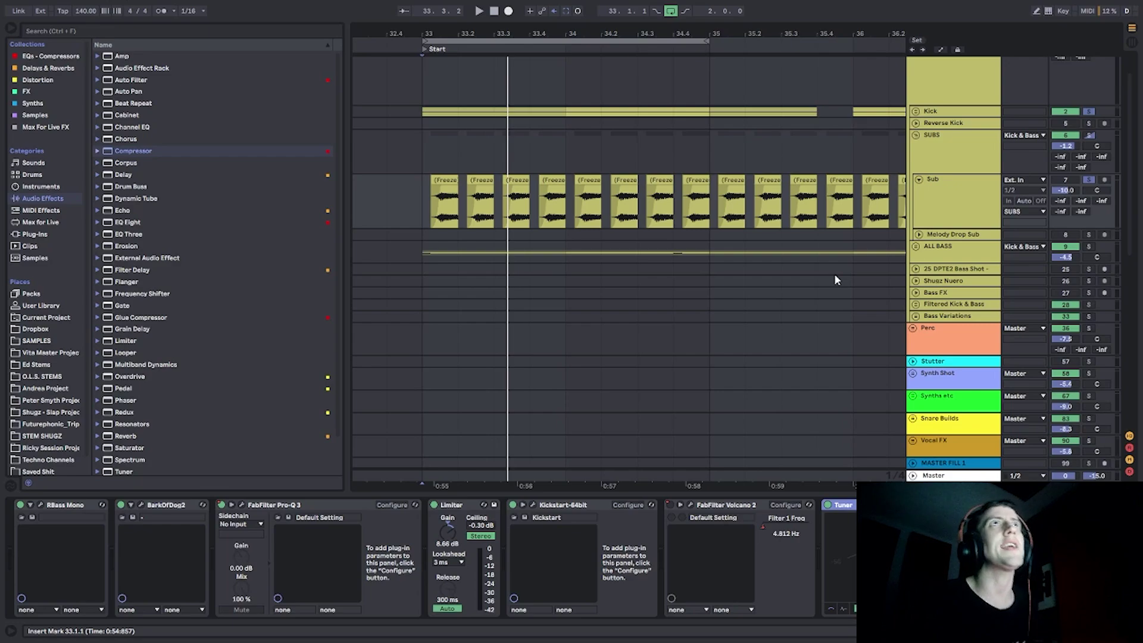
key(Delete)
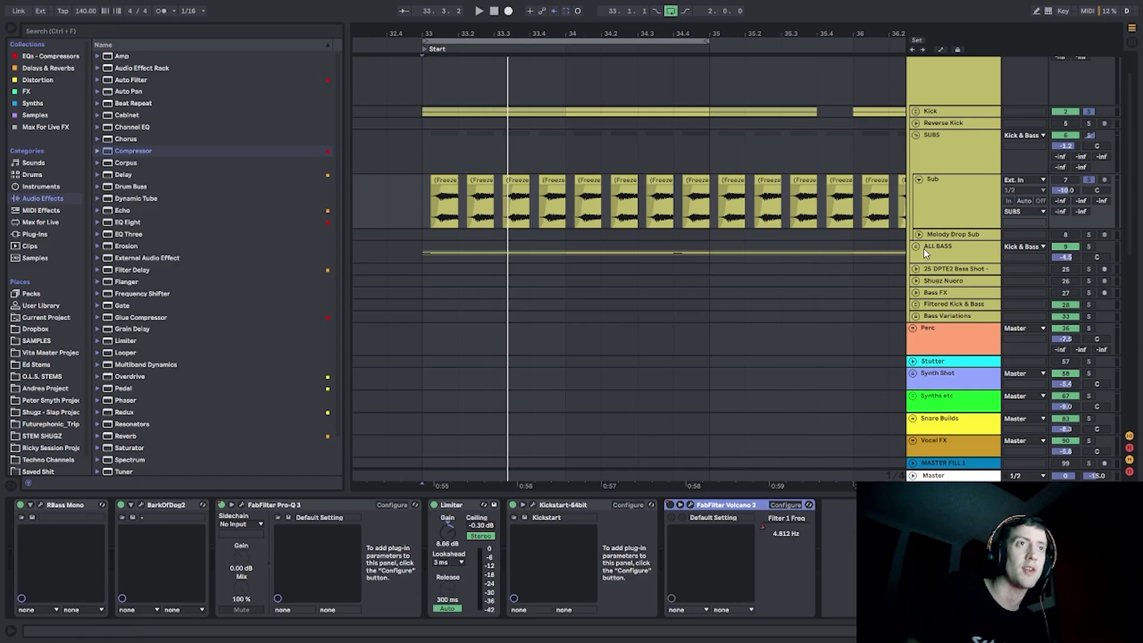
Collapse the Sub track and fold the SUBS group.
click(948, 207)
key(u)
click(933, 166)
key(u)
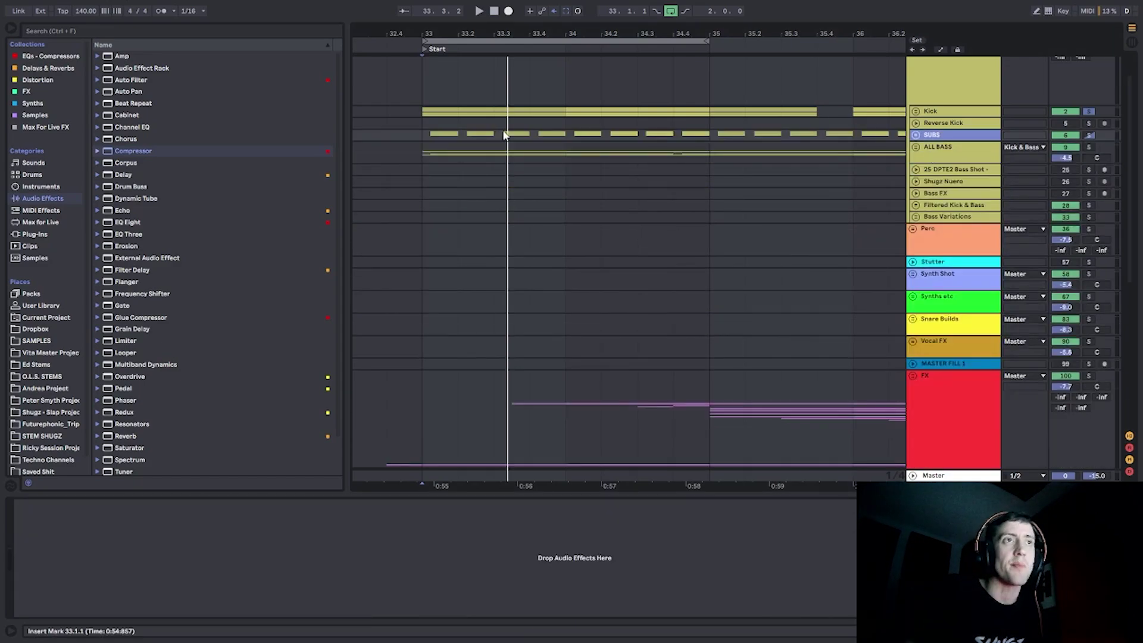
Play the soloed Kick and SUBS groups together from 33.1.1.
scroll(407, 156, up, 2)
click(419, 149)
click(419, 151)
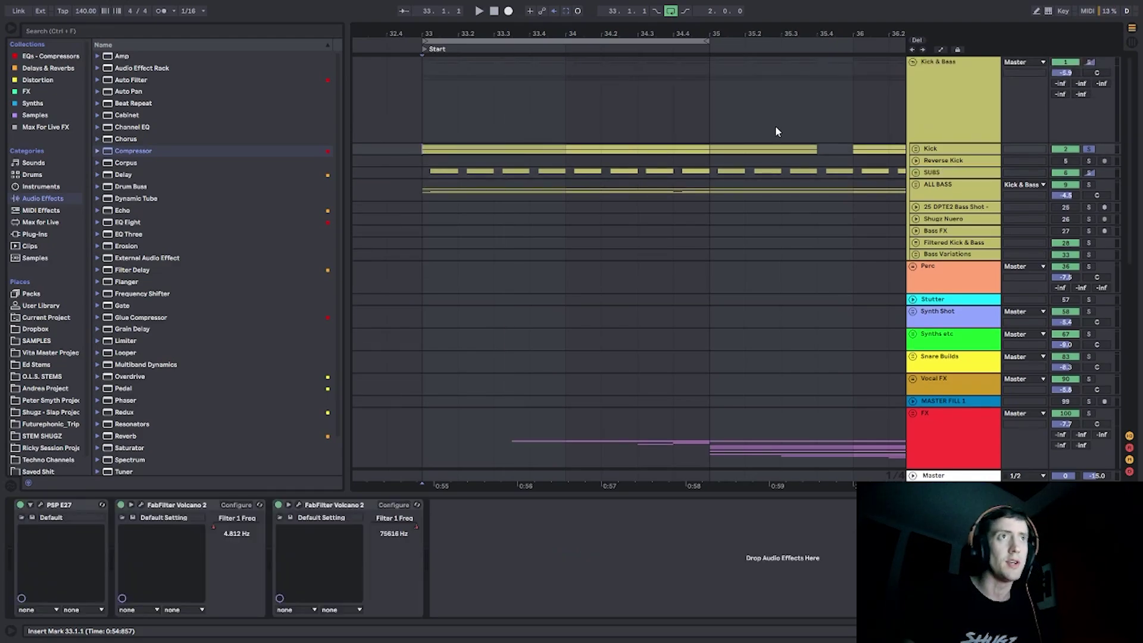
mouse_move(427, 153)
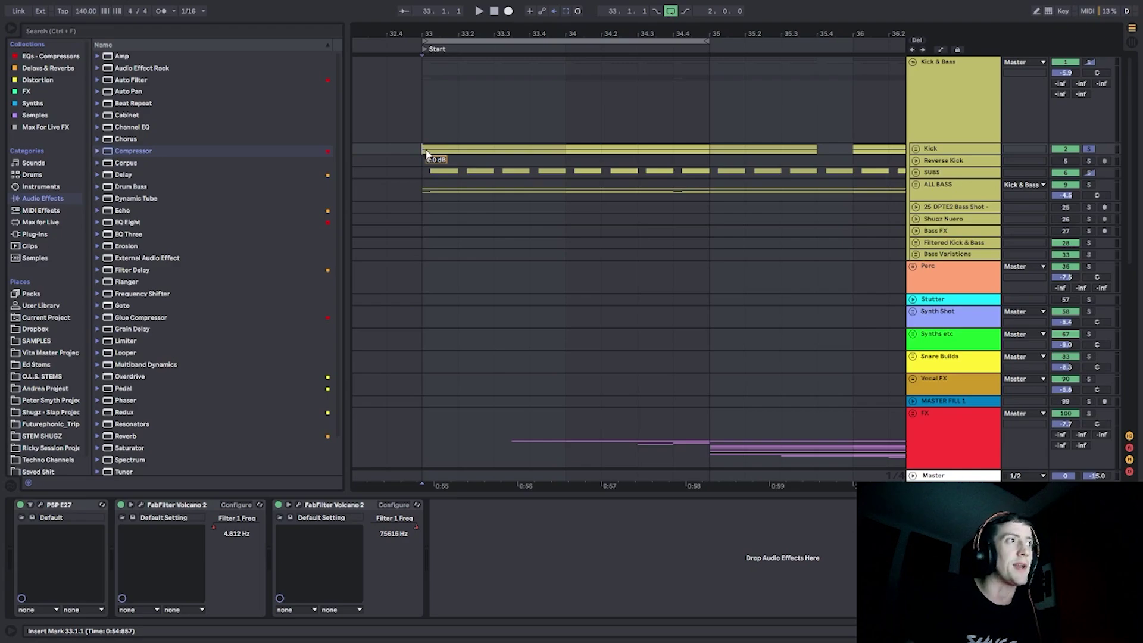
key(space)
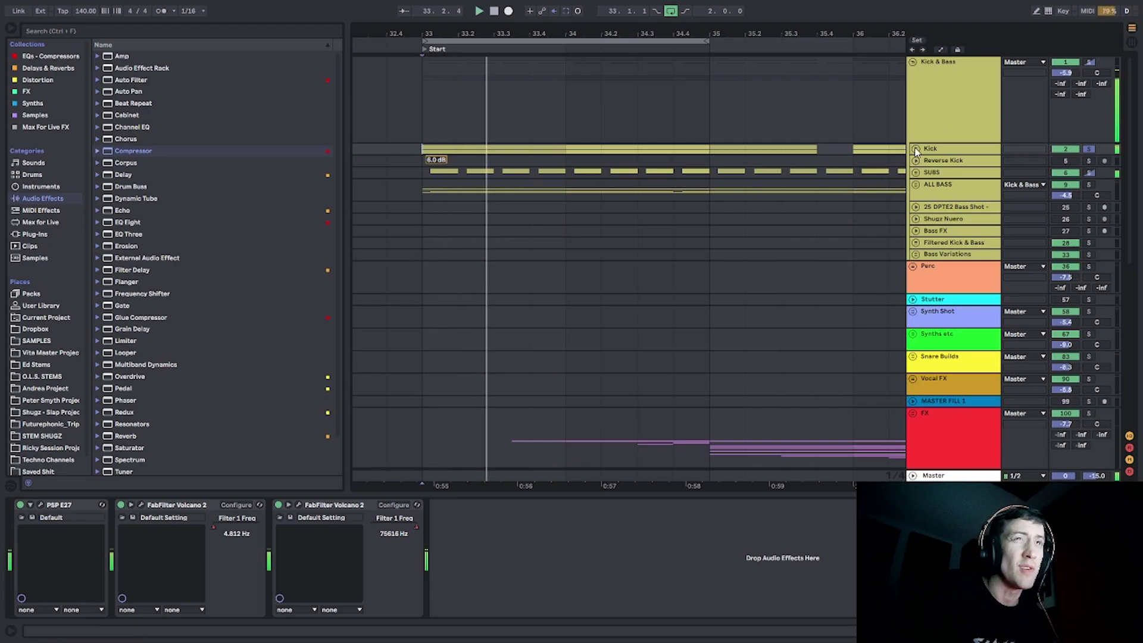
Unfold the ALL BASS group and its Intro Bass subgroup, stopping playback and returning the insert marker to 33.1.1.
click(927, 189)
click(916, 184)
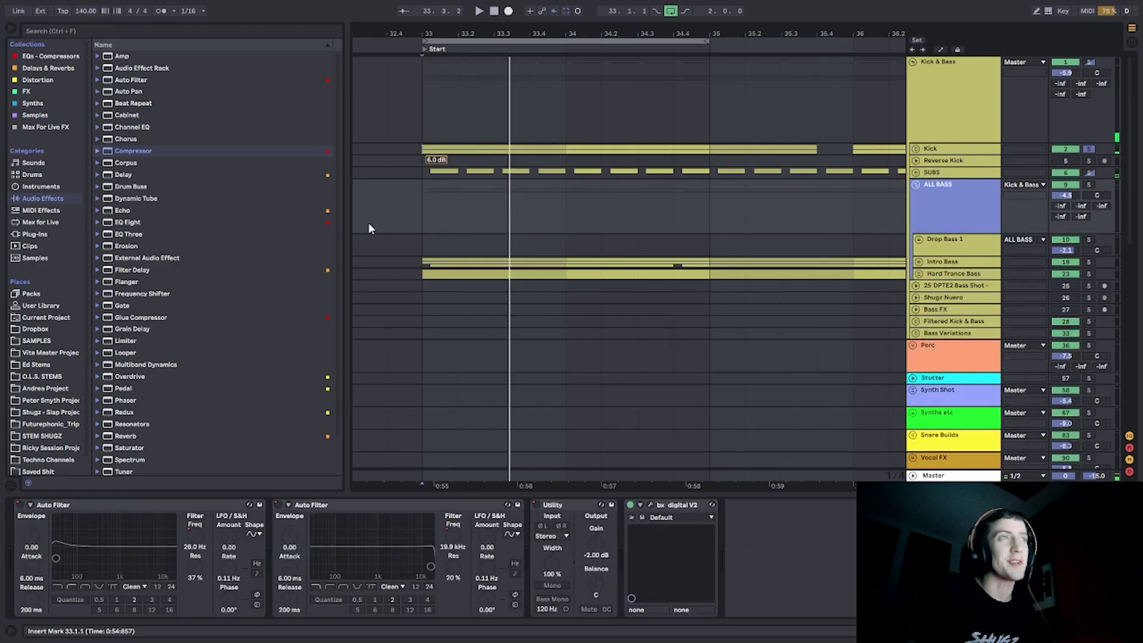
key(space)
click(437, 167)
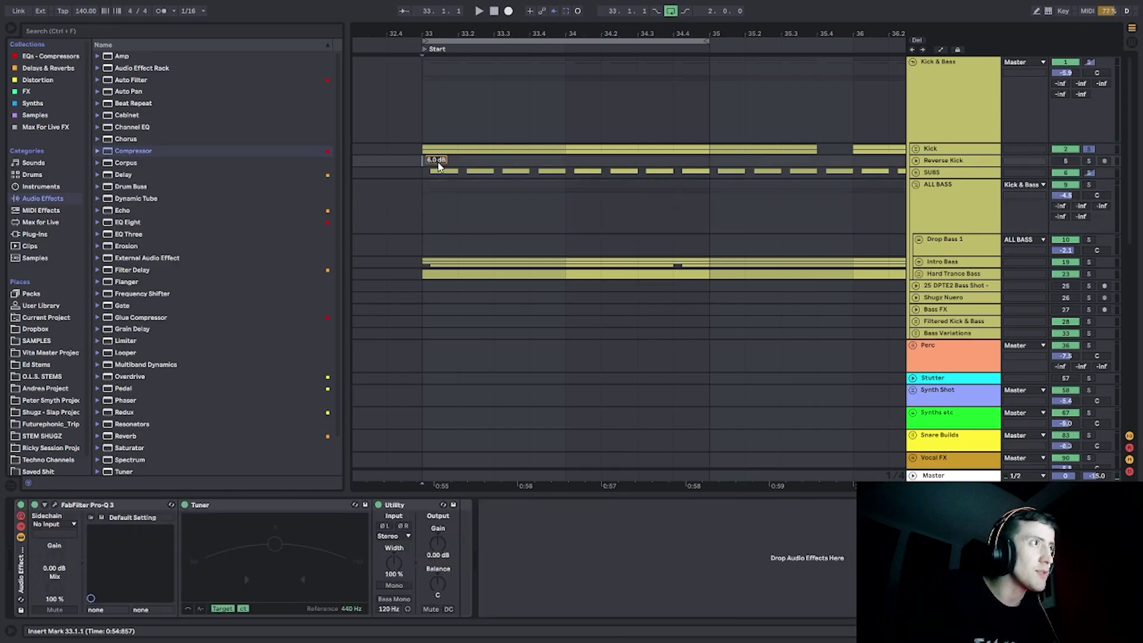
click(488, 221)
click(923, 263)
click(919, 262)
scroll(945, 239, down, 2)
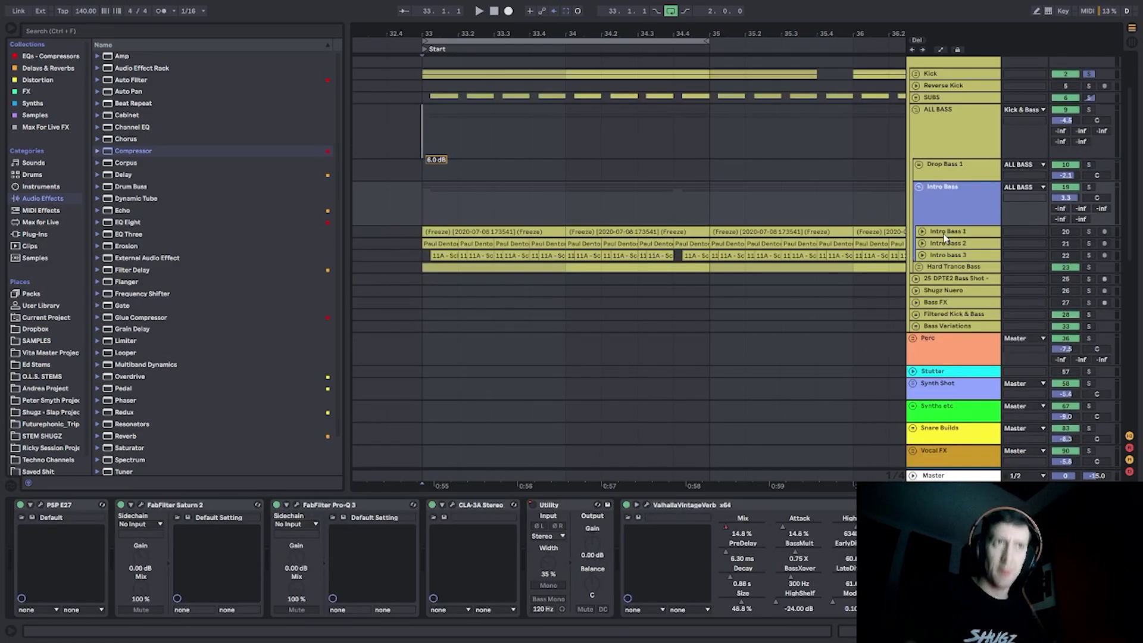
Solo and play the Intro Bass group, and expand its Intro Bass 2 and Intro bass 3 tracks.
click(1090, 189)
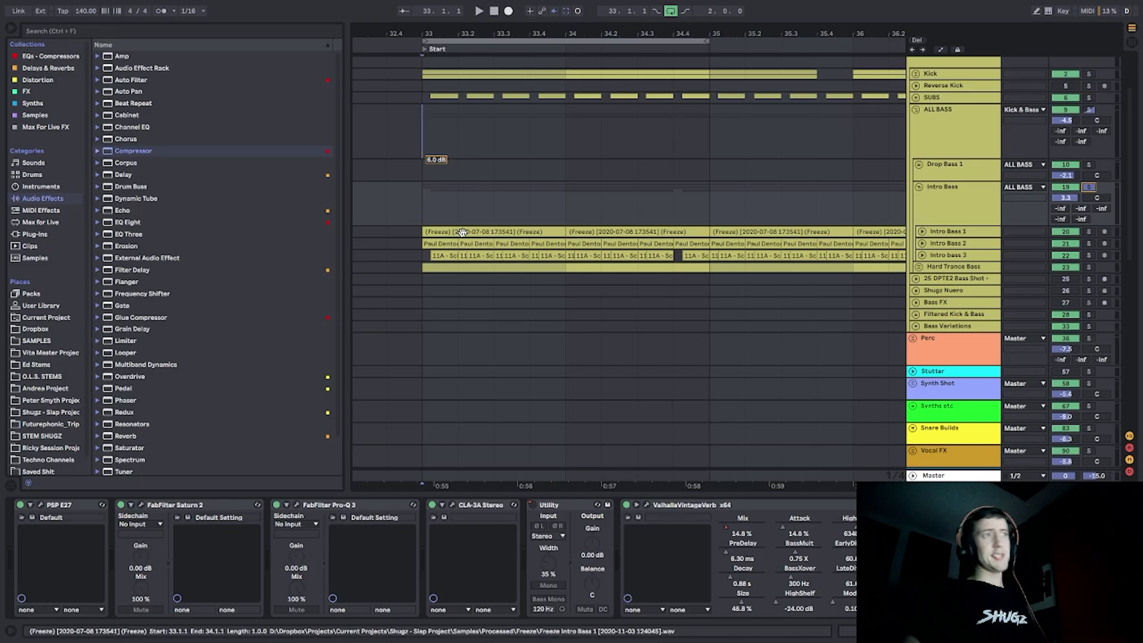
key(space)
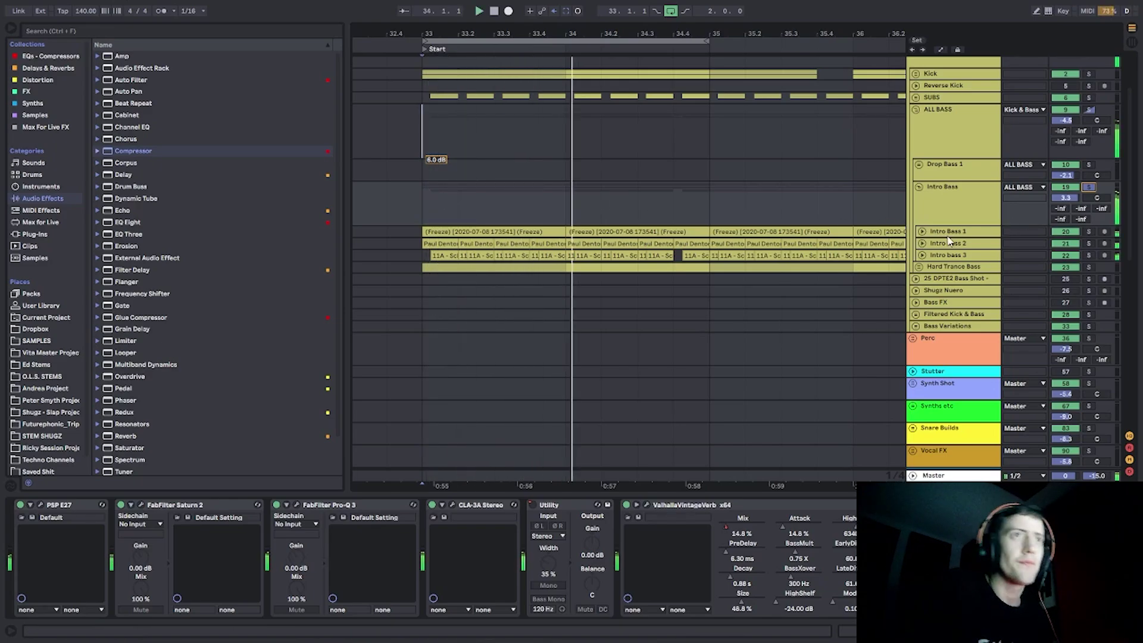
click(922, 255)
click(922, 243)
key(space)
click(471, 135)
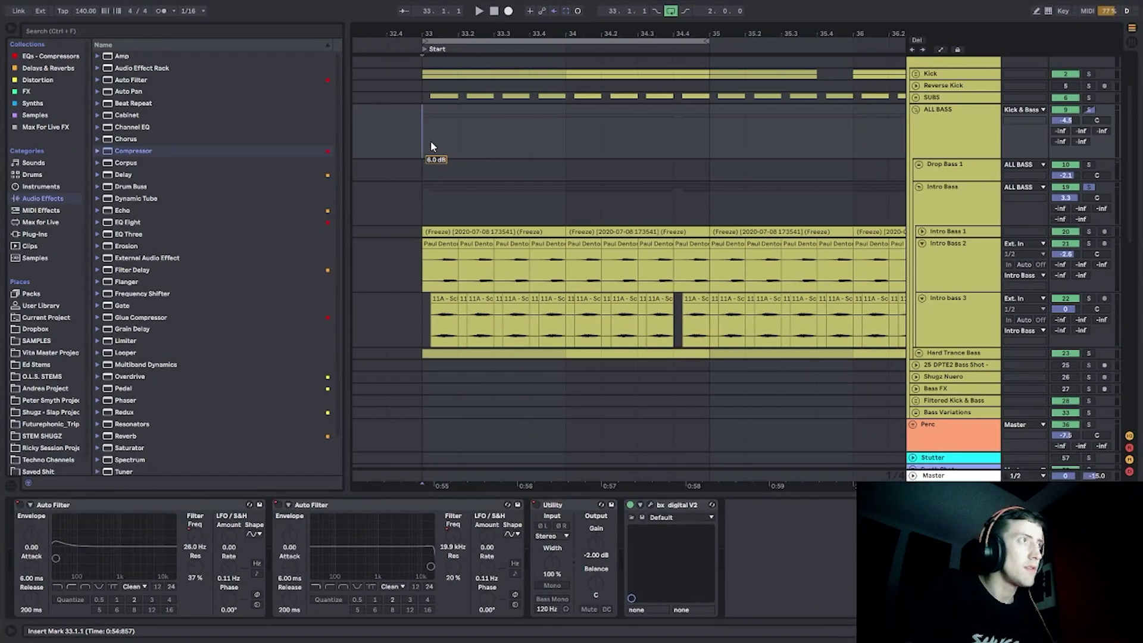
Show and hide the automation lanes, and expand the Intro Bass 1 track alongside the other two Intro Bass layers.
click(430, 169)
key(a)
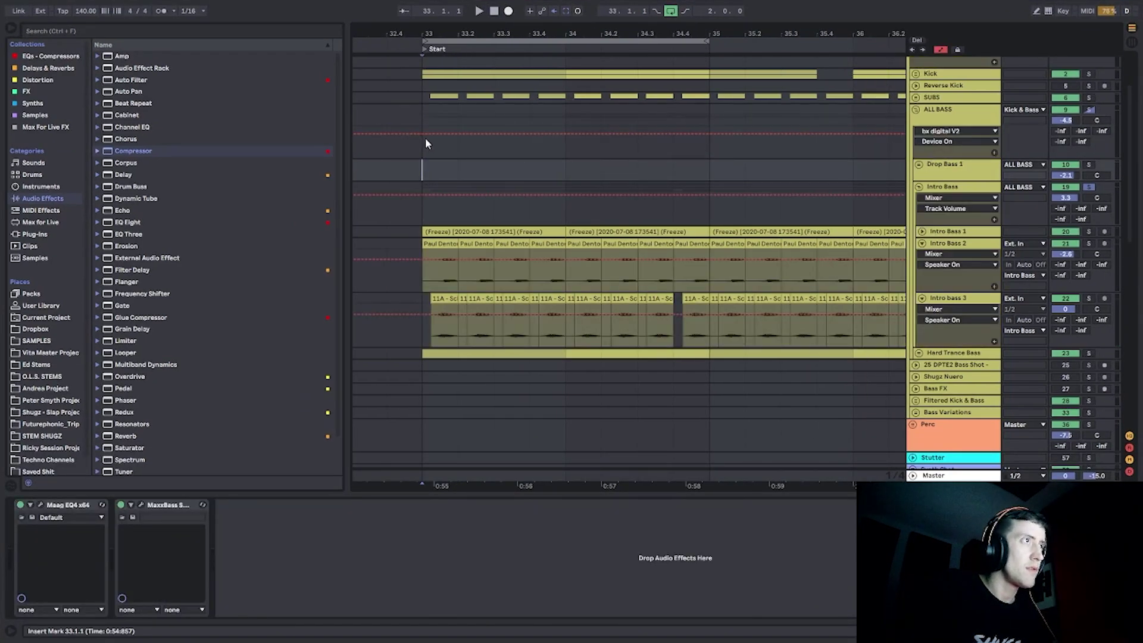
key(a)
click(930, 244)
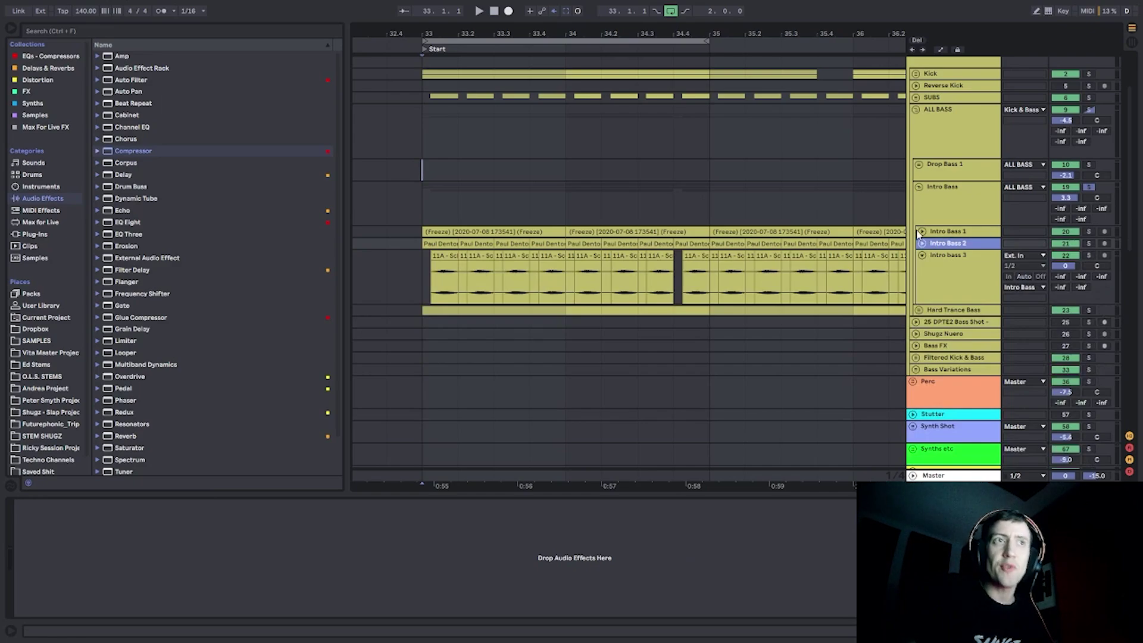
click(922, 244)
click(923, 232)
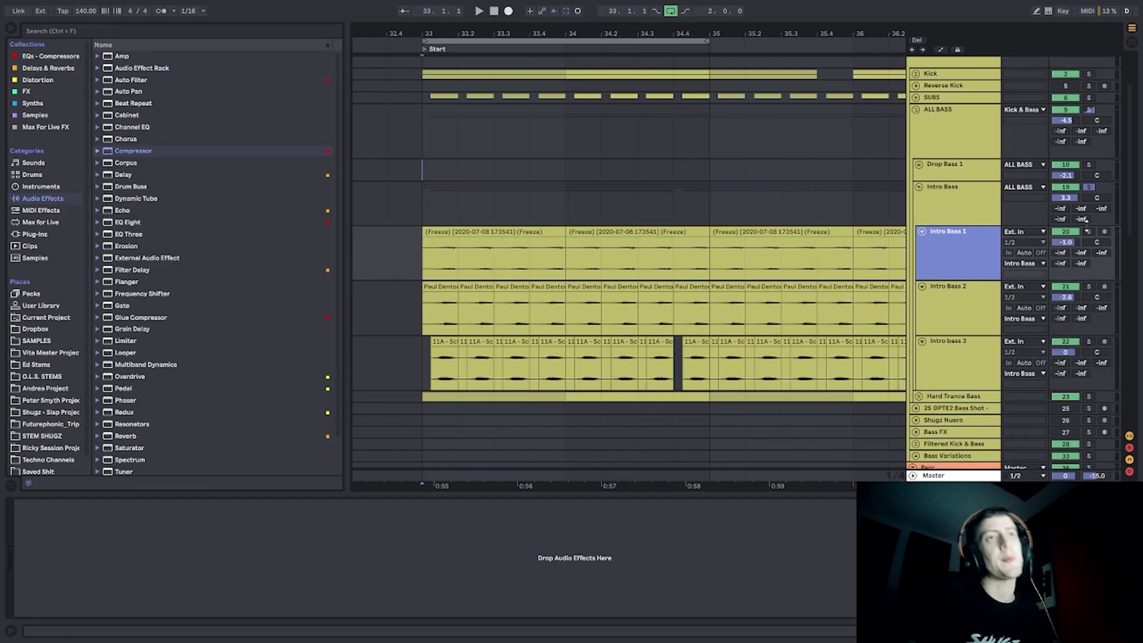
Solo the Intro Bass 1 track and play it from 33.1.1.
key(space)
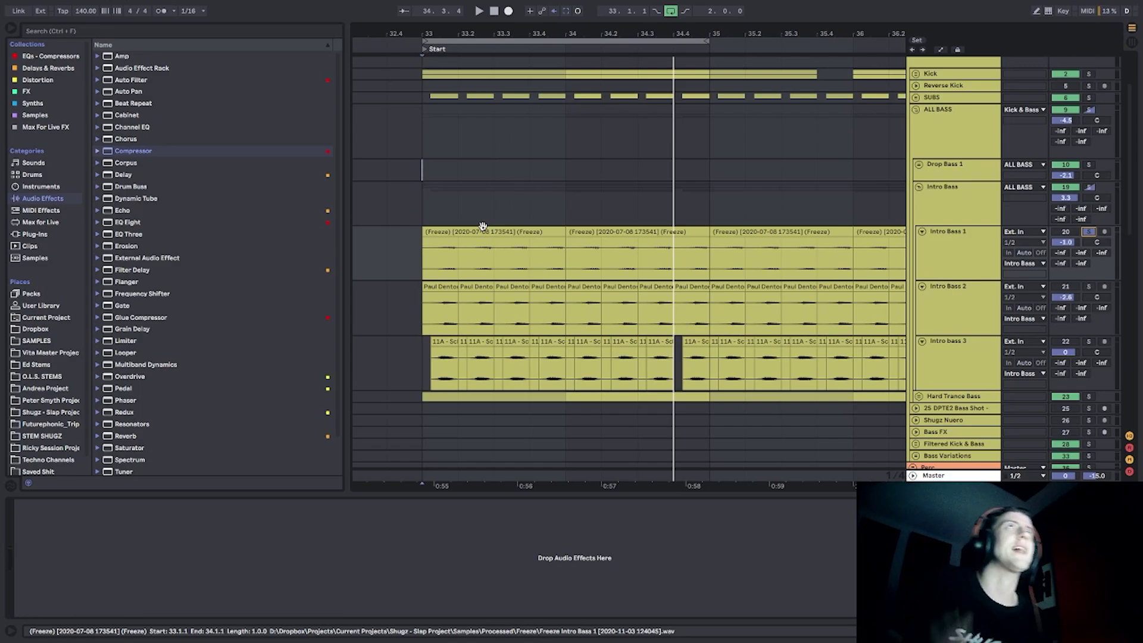
click(443, 266)
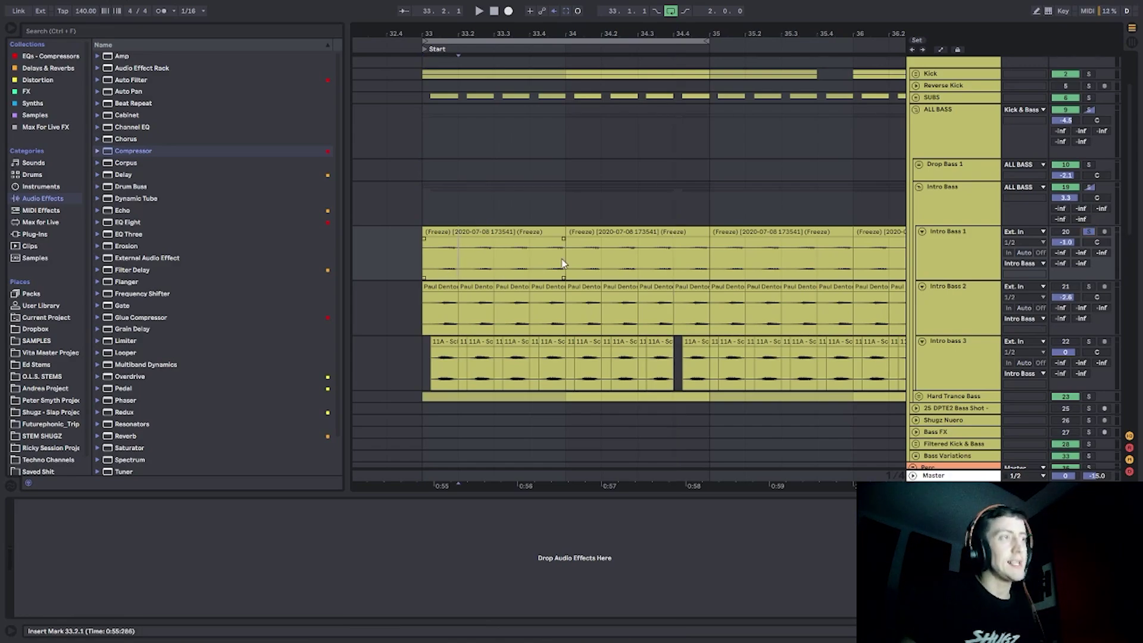
click(428, 268)
key(space)
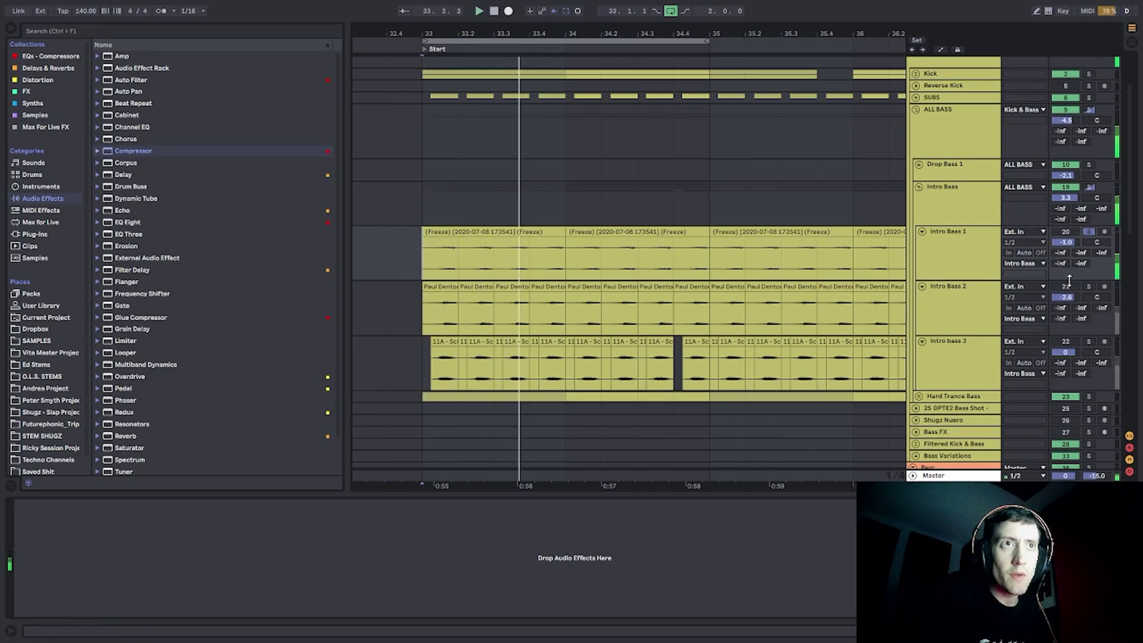
Switch the solo to the Intro Bass 2 track and audition it.
click(1087, 287)
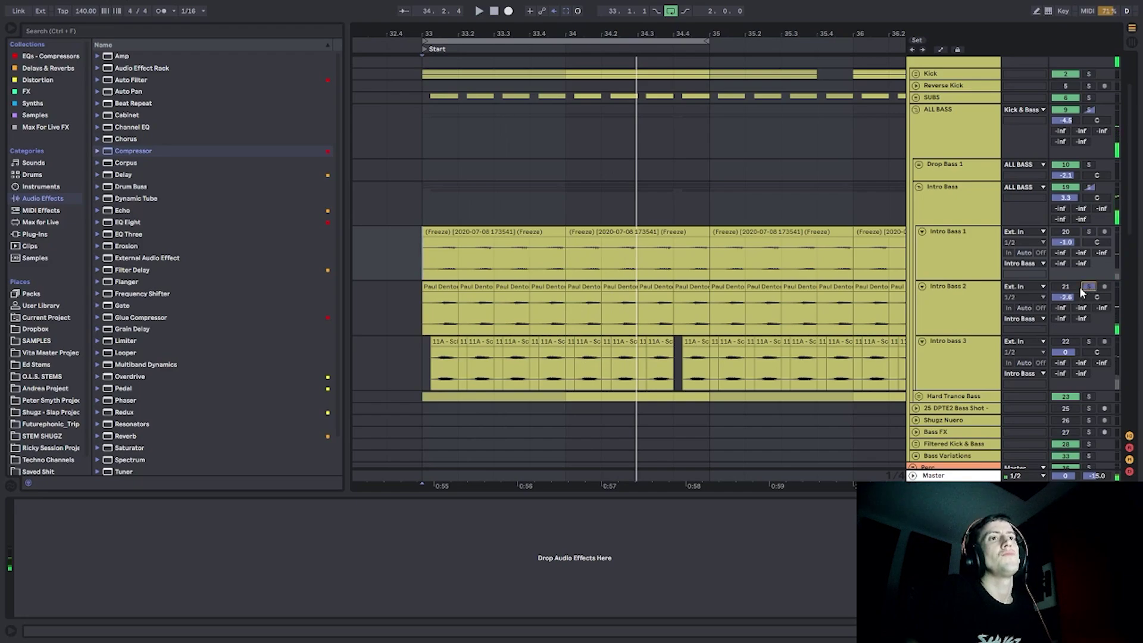
key(space)
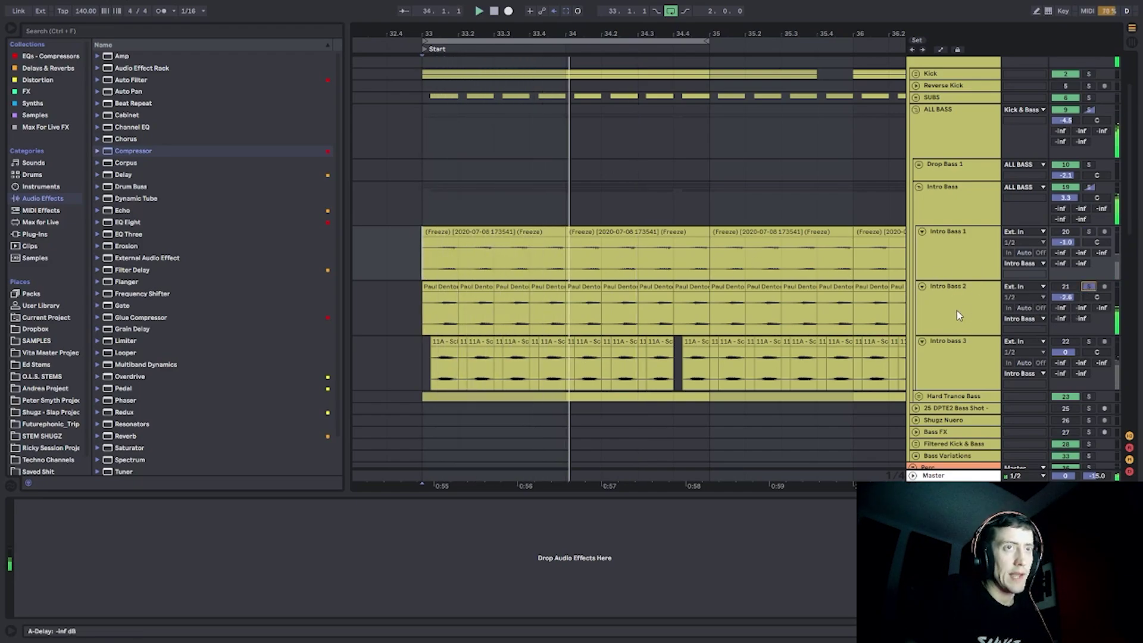
click(929, 310)
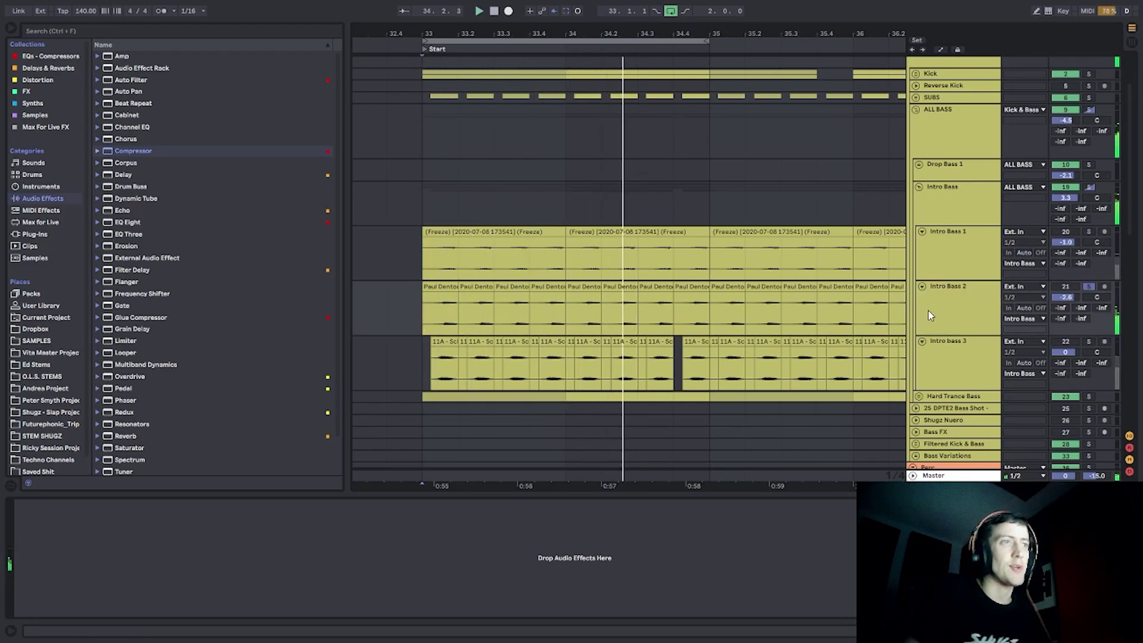
Switch the solo to the Intro bass 3 track, audition it and stop playback.
click(1088, 341)
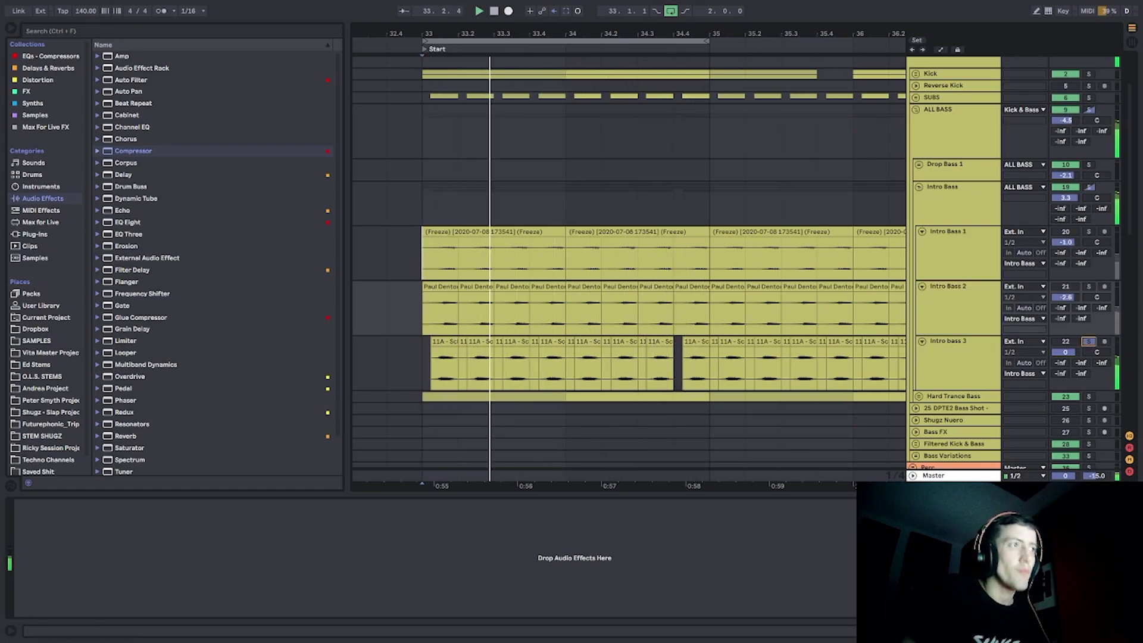
click(957, 378)
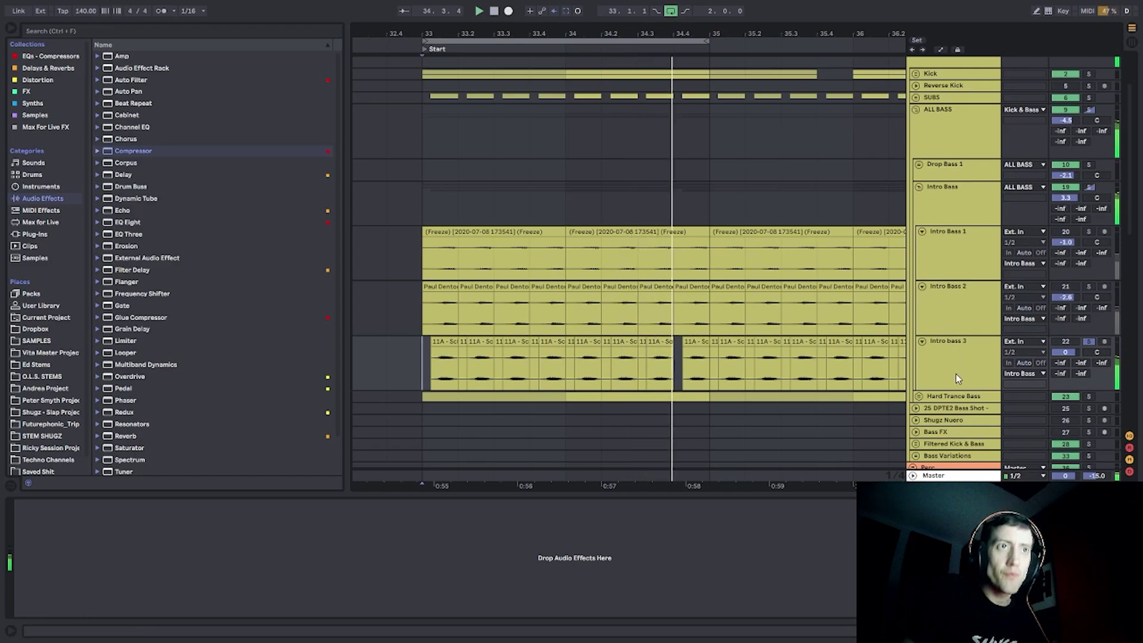
click(963, 344)
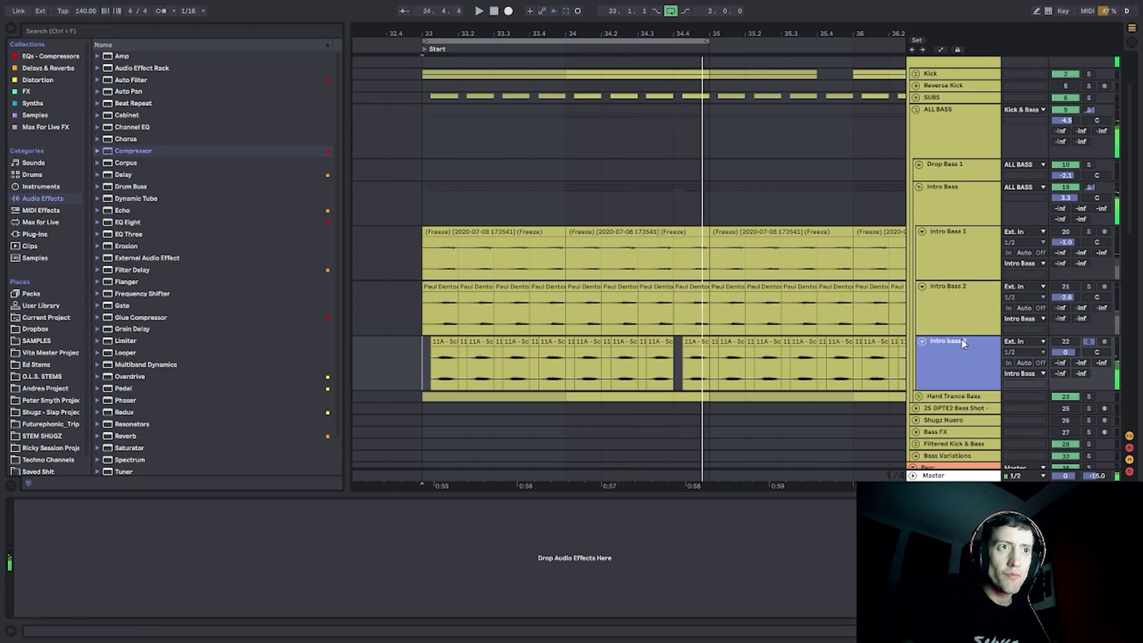
Solo the Kick, SUBS and all three Intro Bass tracks together and play them from 33.1.1.
click(1090, 74)
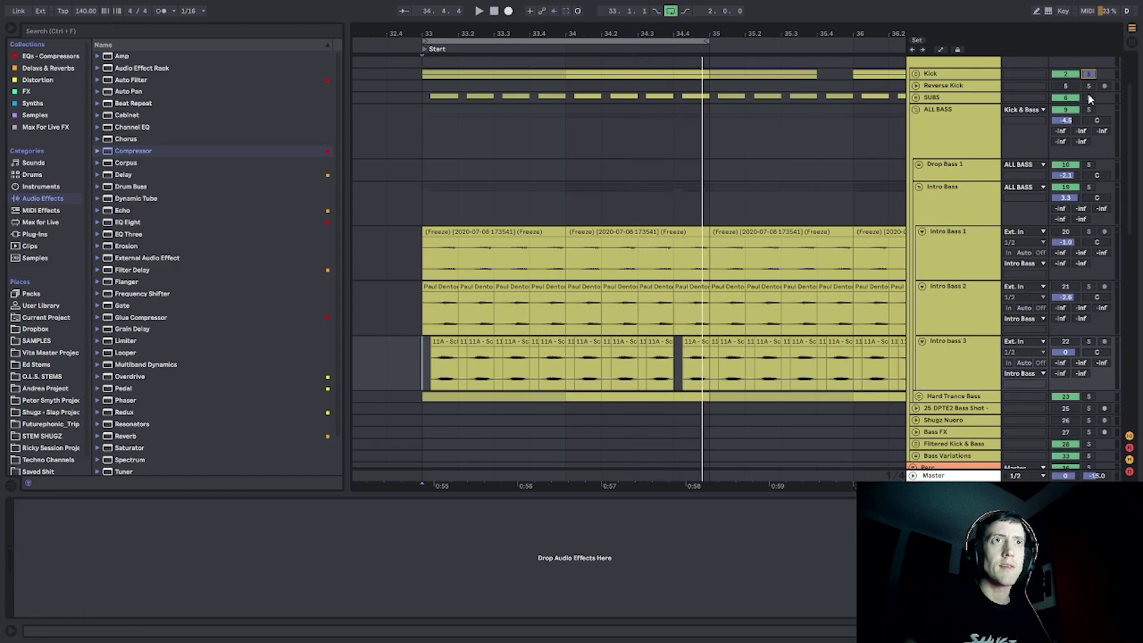
ctrl+click(1089, 97)
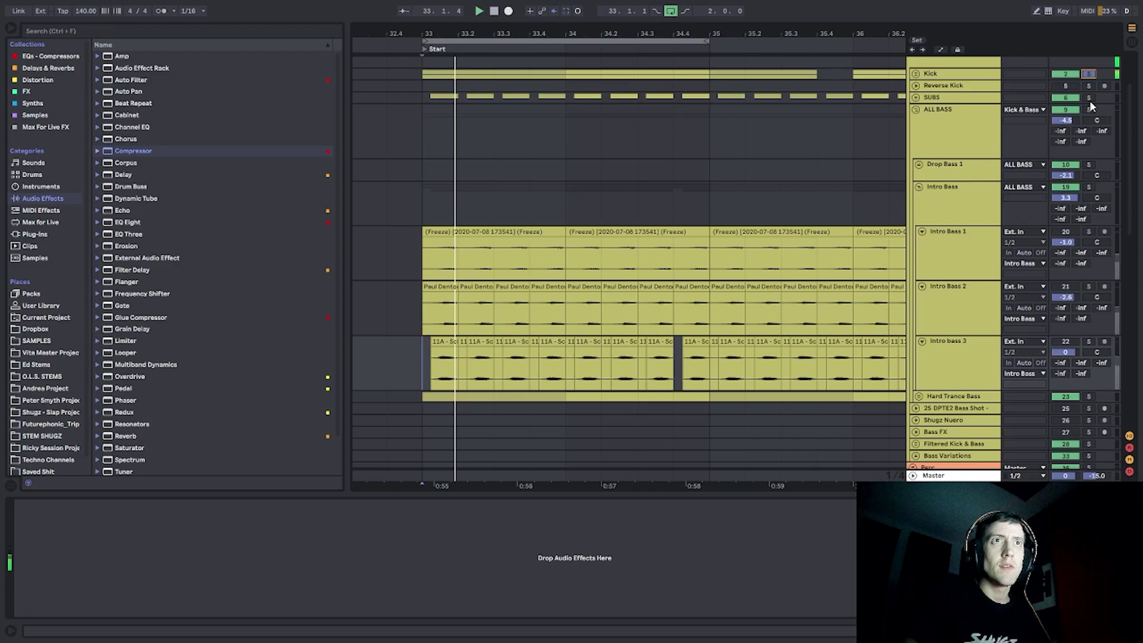
ctrl+click(1090, 232)
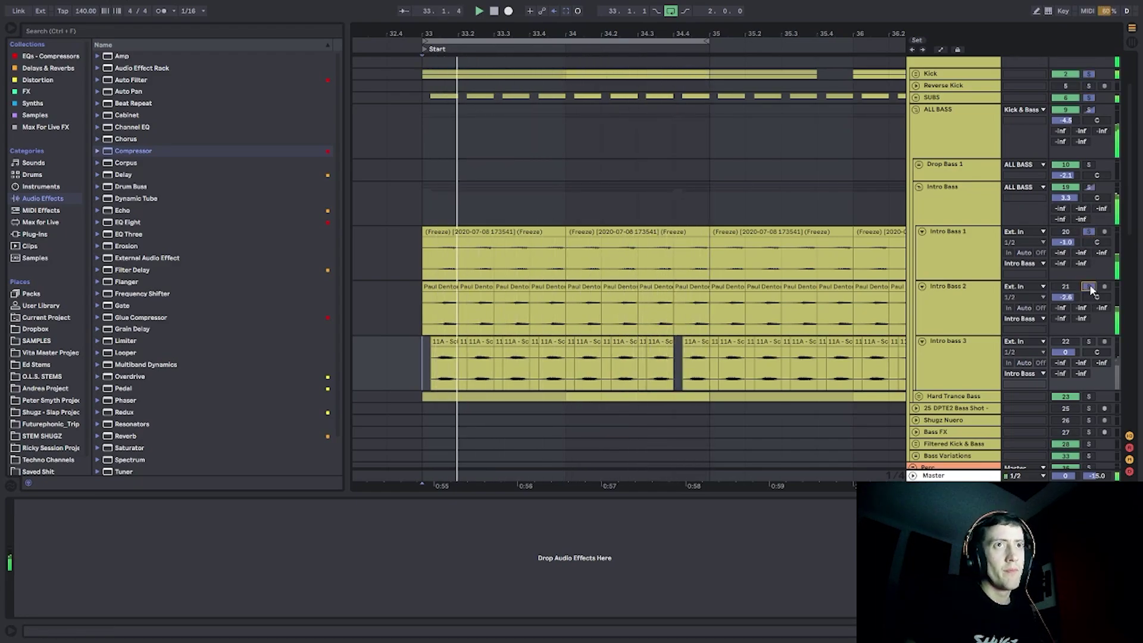
ctrl+click(1090, 288)
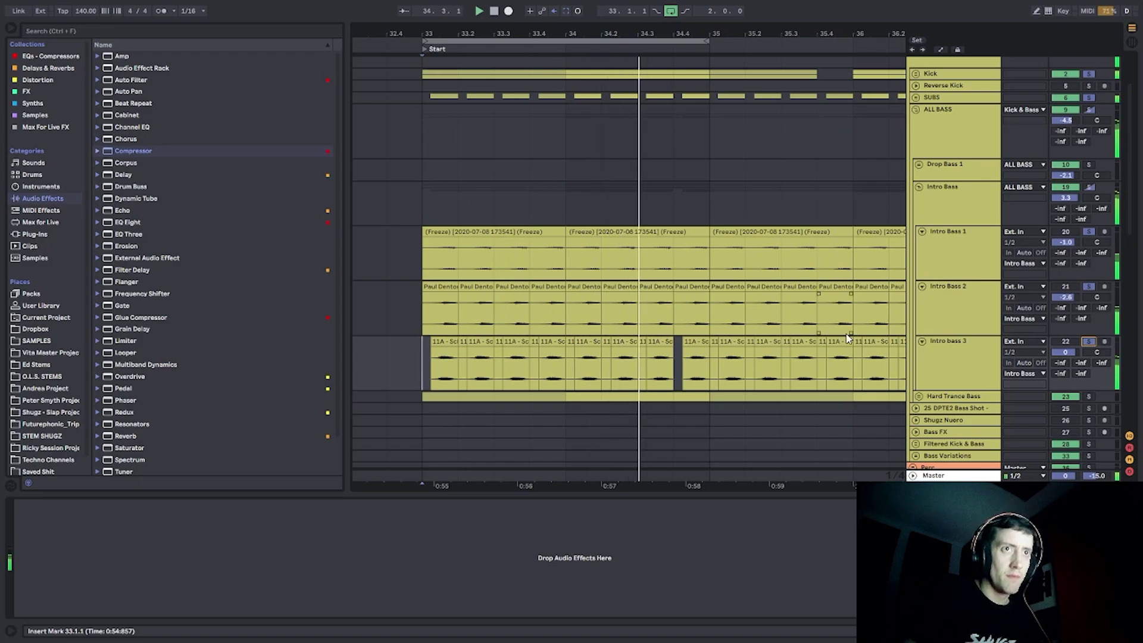
Collapse the Intro Bass 1, Intro Bass 2 and Intro bass 3 tracks.
click(950, 295)
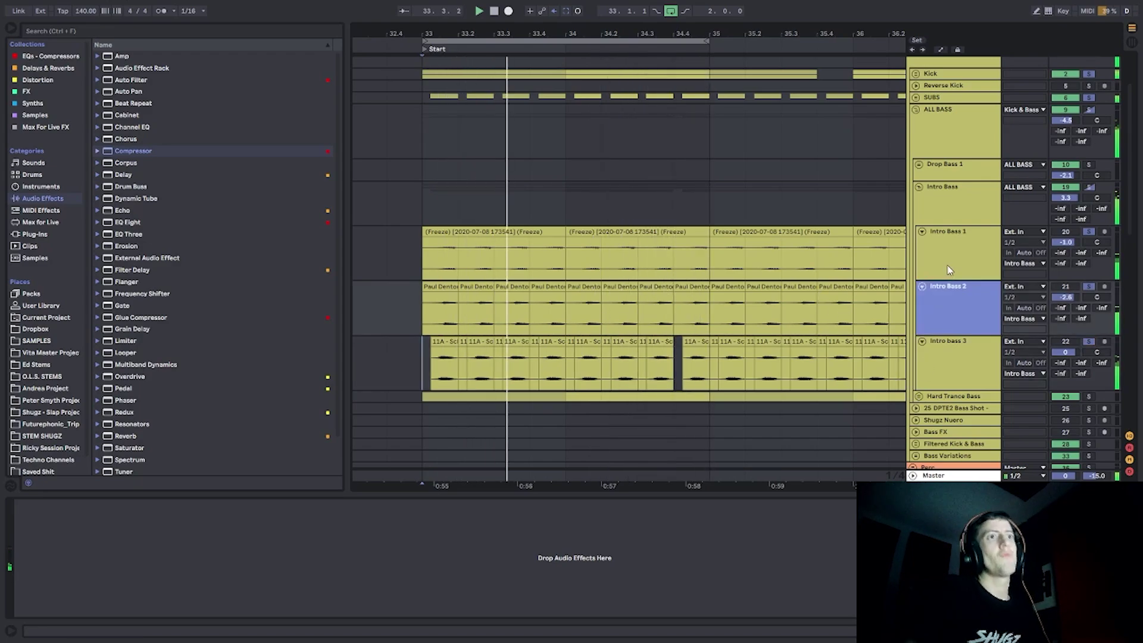
key(u)
click(961, 265)
key(u)
click(961, 265)
key(u)
Fold the Intro Bass group and unfold the Hard Trance Bass group, showing its device chain.
click(966, 195)
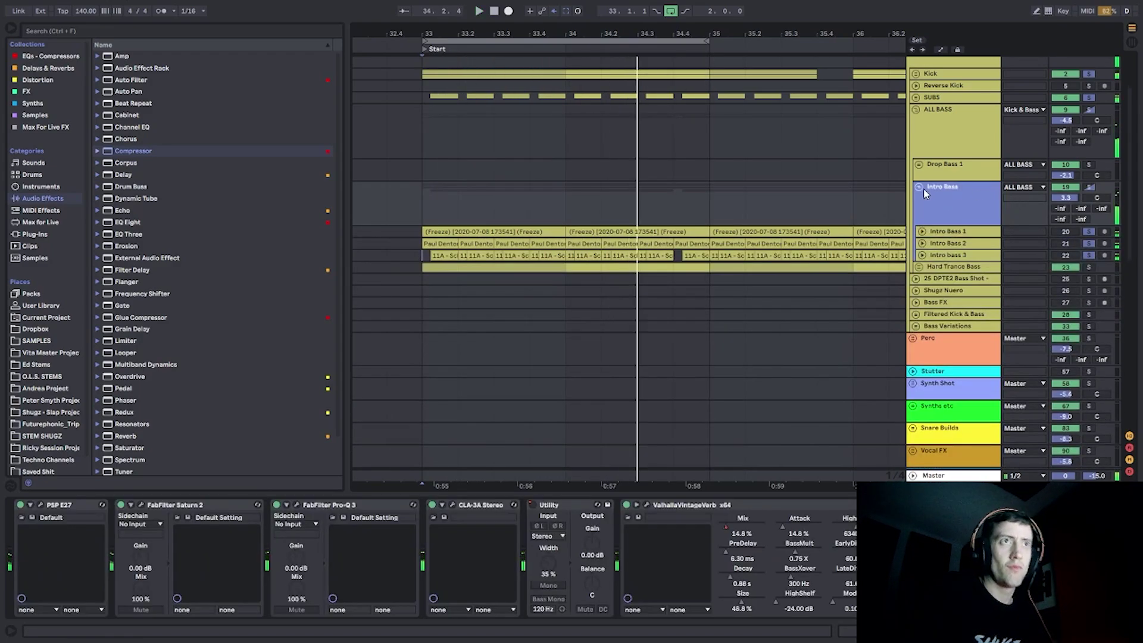
click(921, 187)
click(919, 199)
click(950, 205)
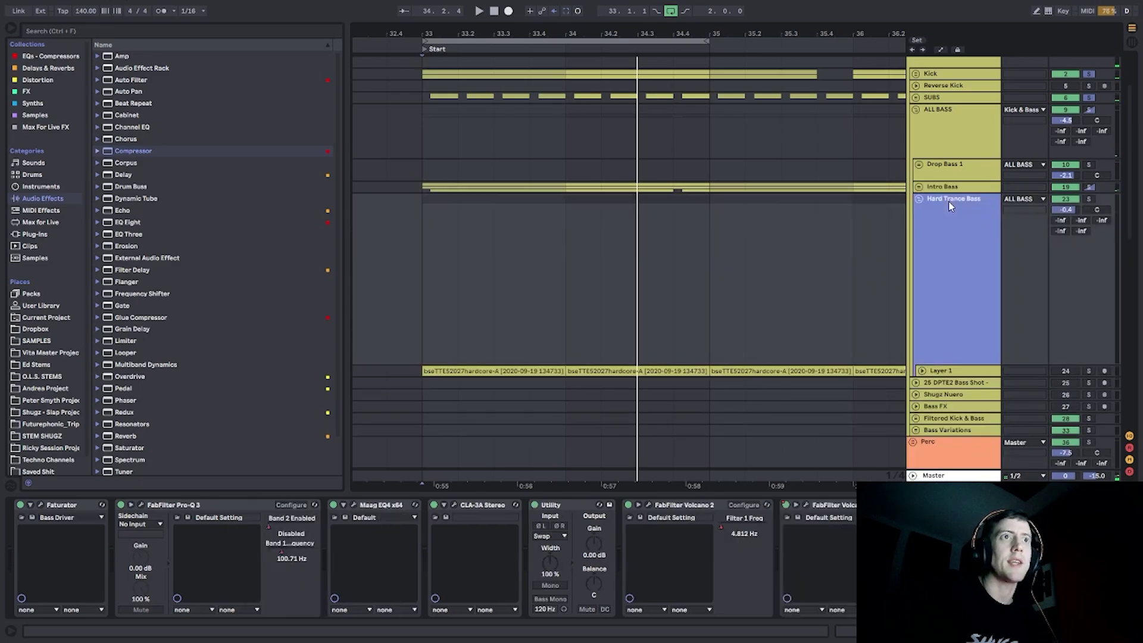
Expand and solo the Layer 1 track in the Hard Trance Bass group and play it from 33.1.1.
click(1090, 200)
click(922, 371)
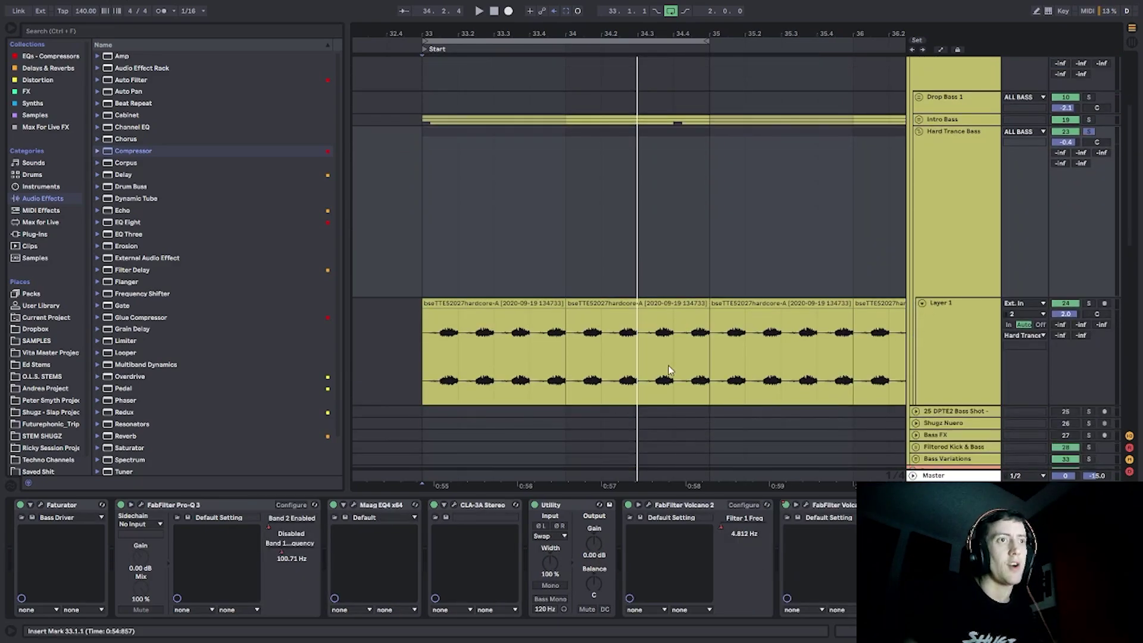
click(413, 360)
click(1089, 303)
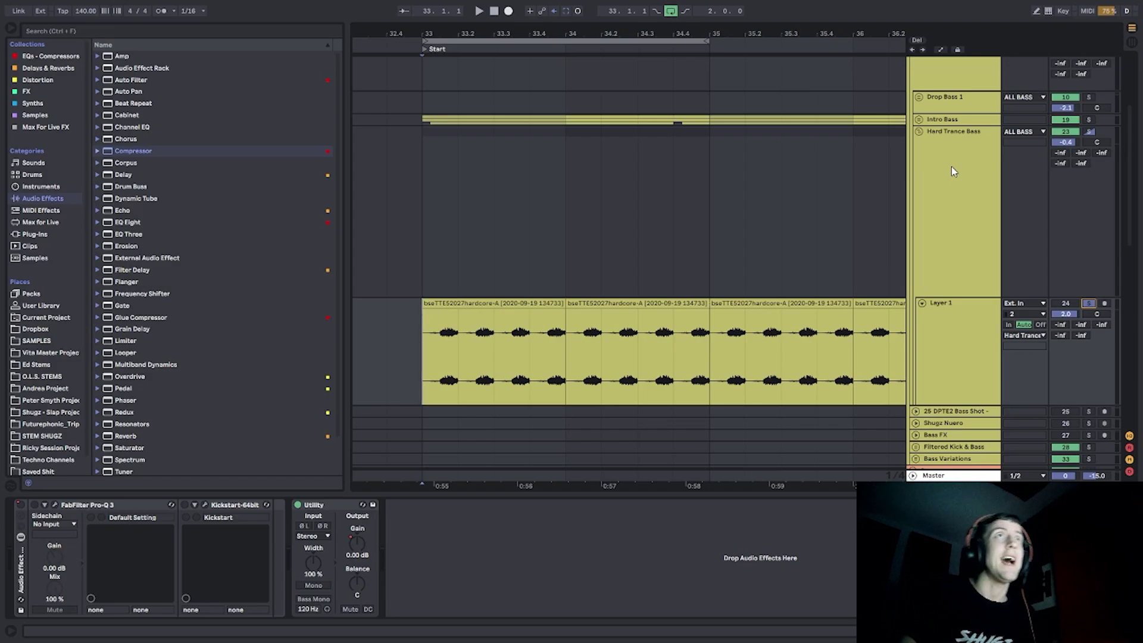
key(space)
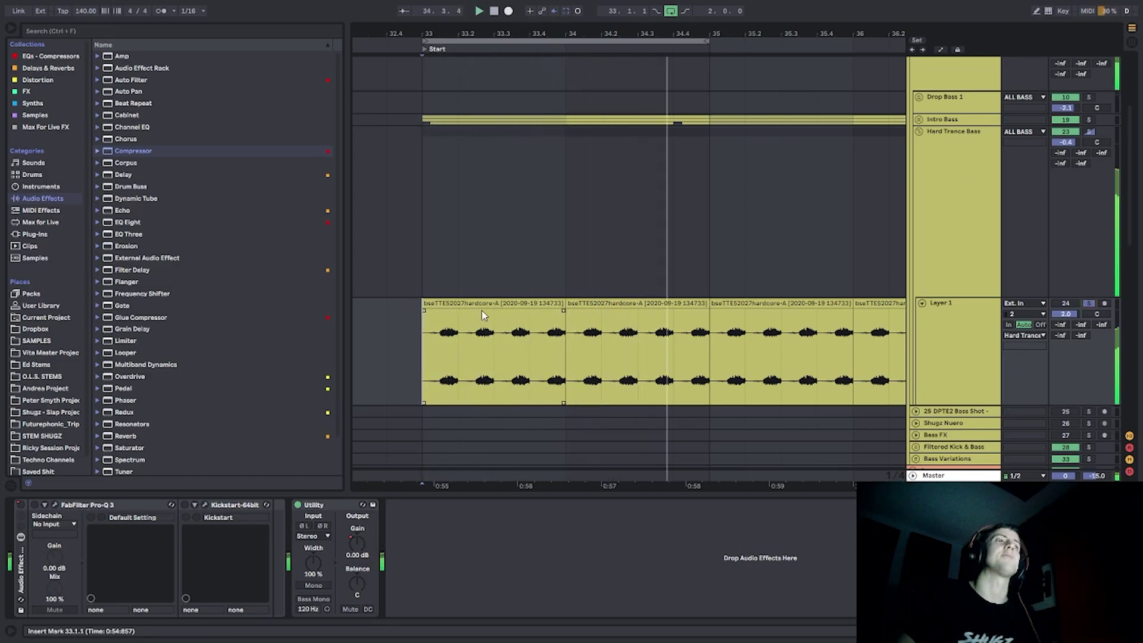
Clear the solos and play the full mix from 33.1.1, switching Layer 1 on and off to compare.
scroll(1060, 178, up, 3)
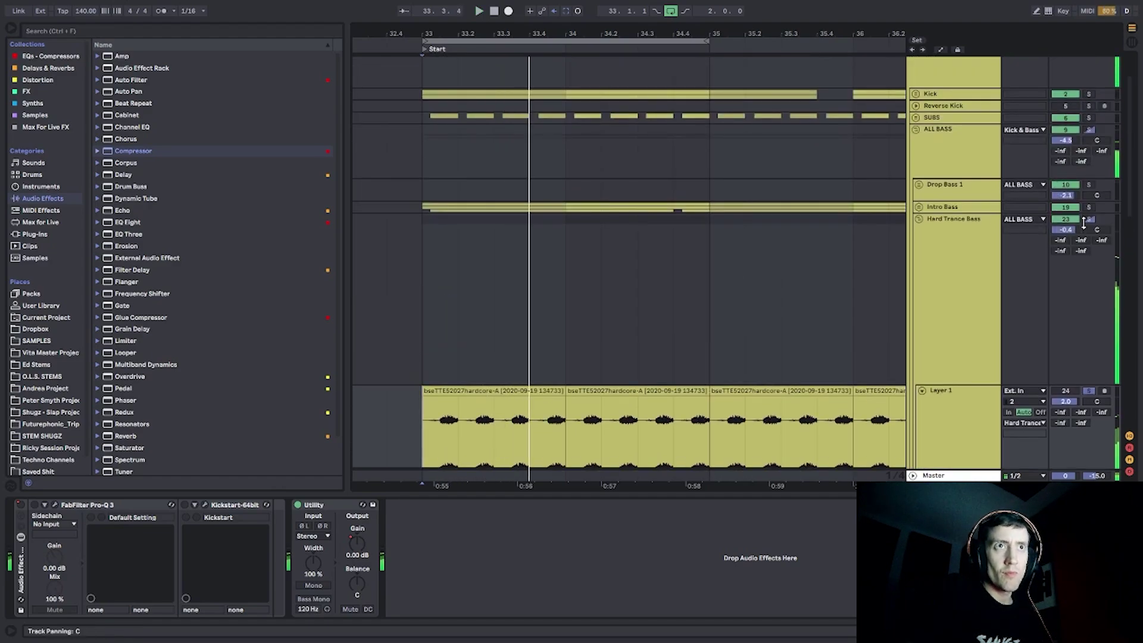
scroll(1086, 202, up, 2)
scroll(1078, 197, down, 4)
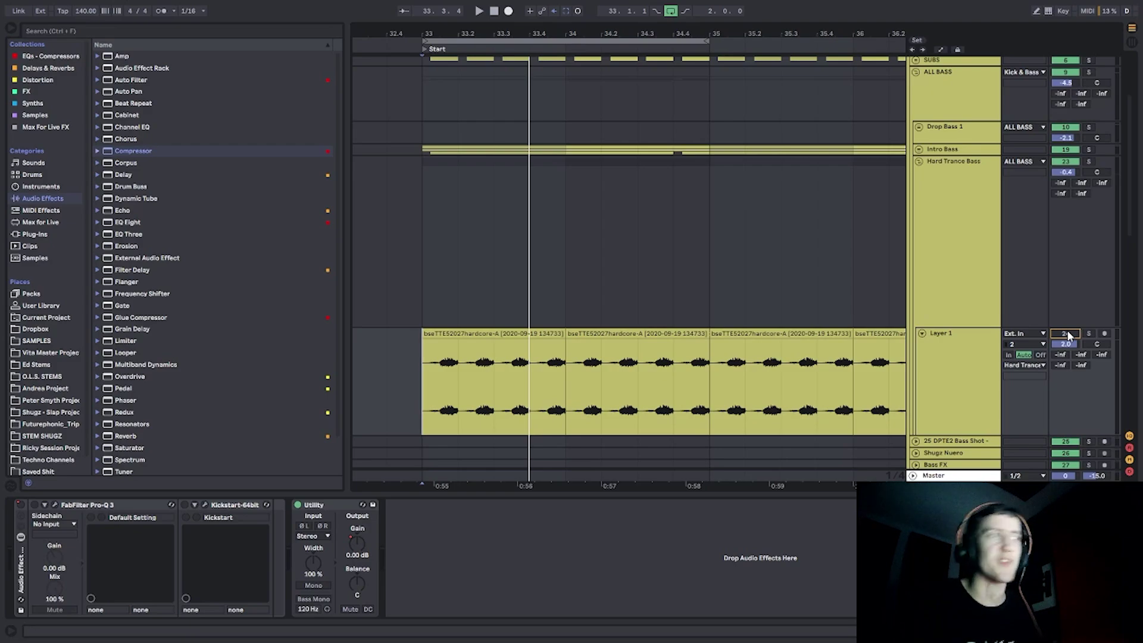
key(space)
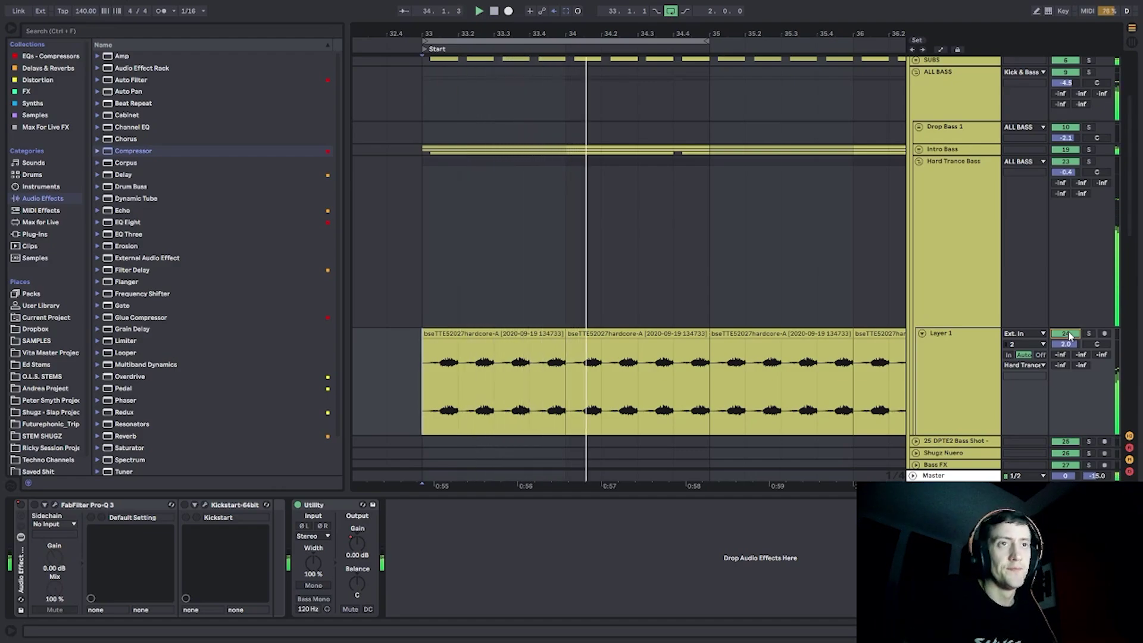
click(1070, 336)
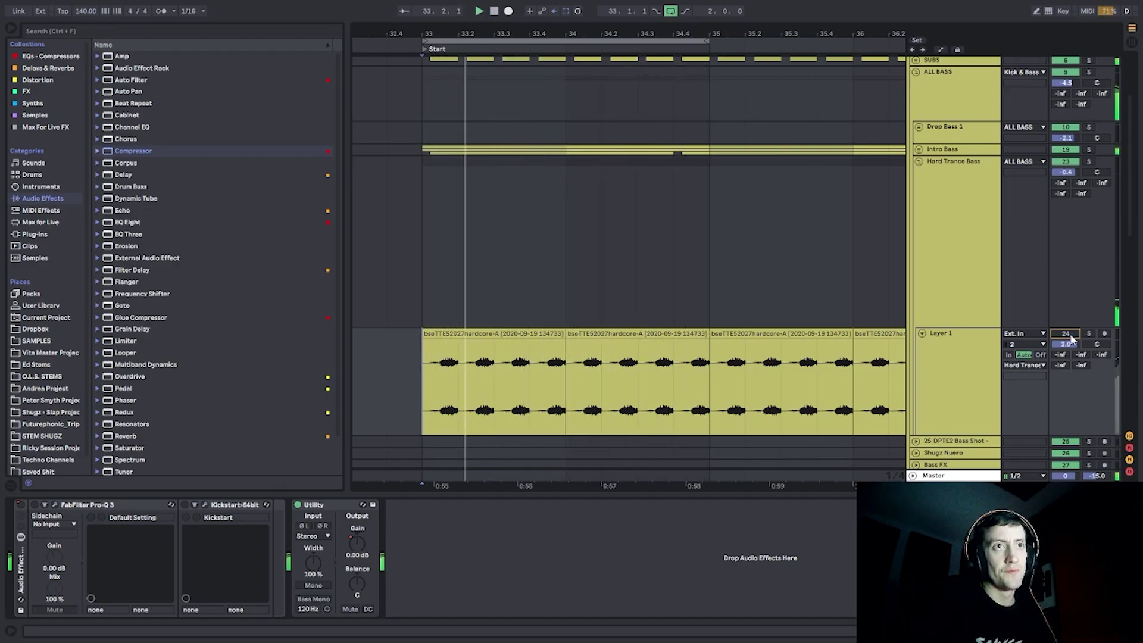
Switch the Layer 1 track back on, collapse it and fold the Hard Trance Bass group.
click(1070, 335)
click(950, 225)
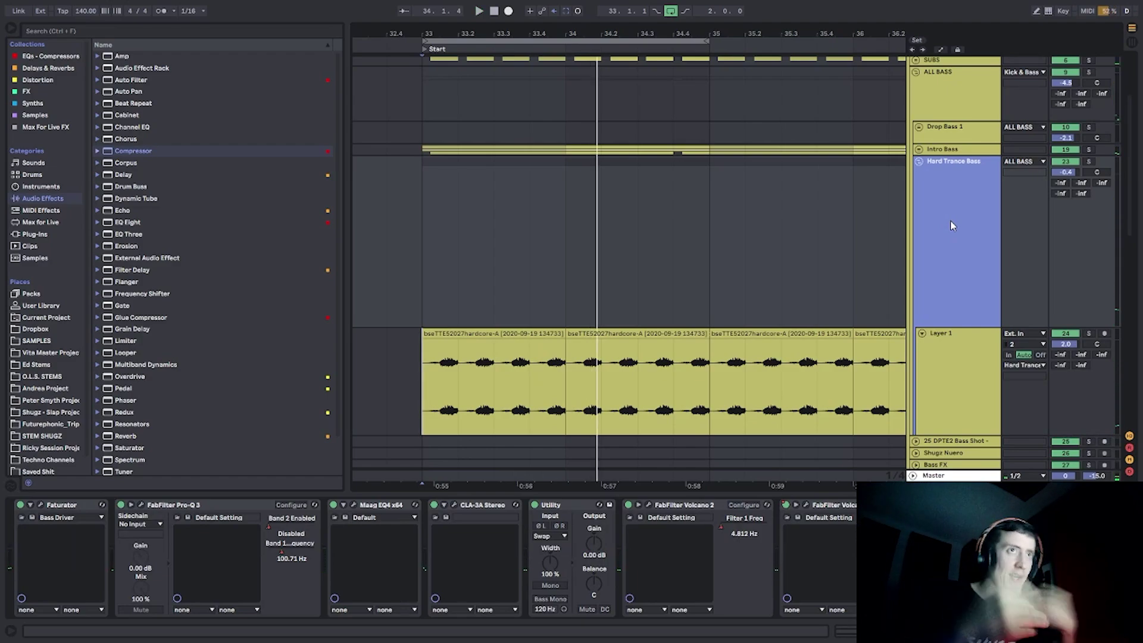
click(919, 161)
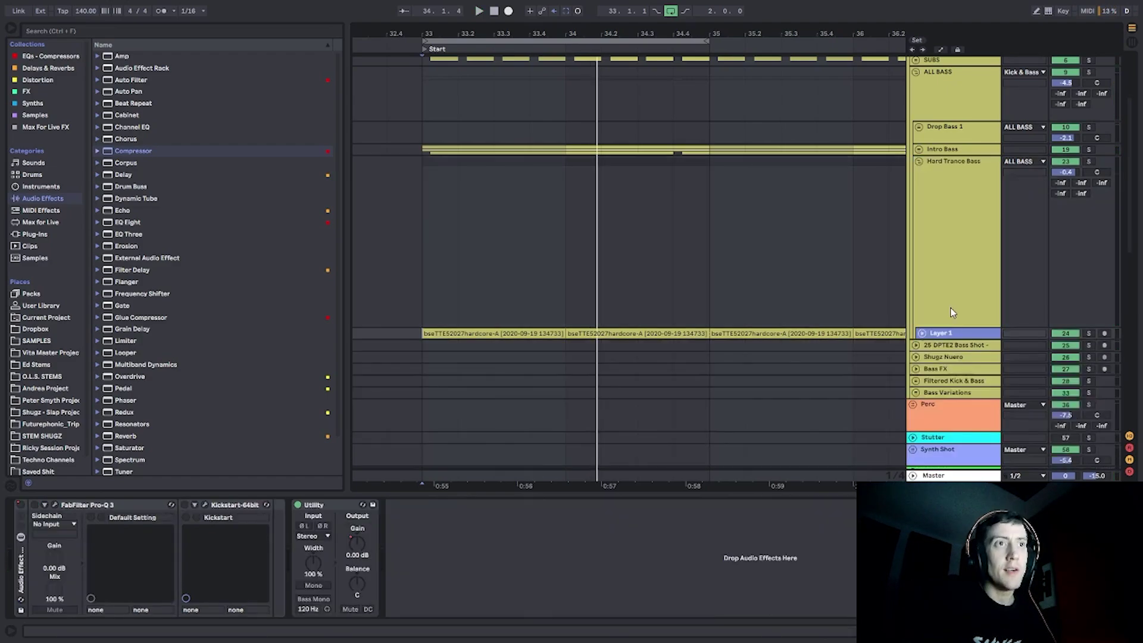
Show the Intro Bass group's device chain and look through it from PSP E27 to the Volcano and Kickstart devices.
click(933, 106)
click(943, 129)
click(939, 150)
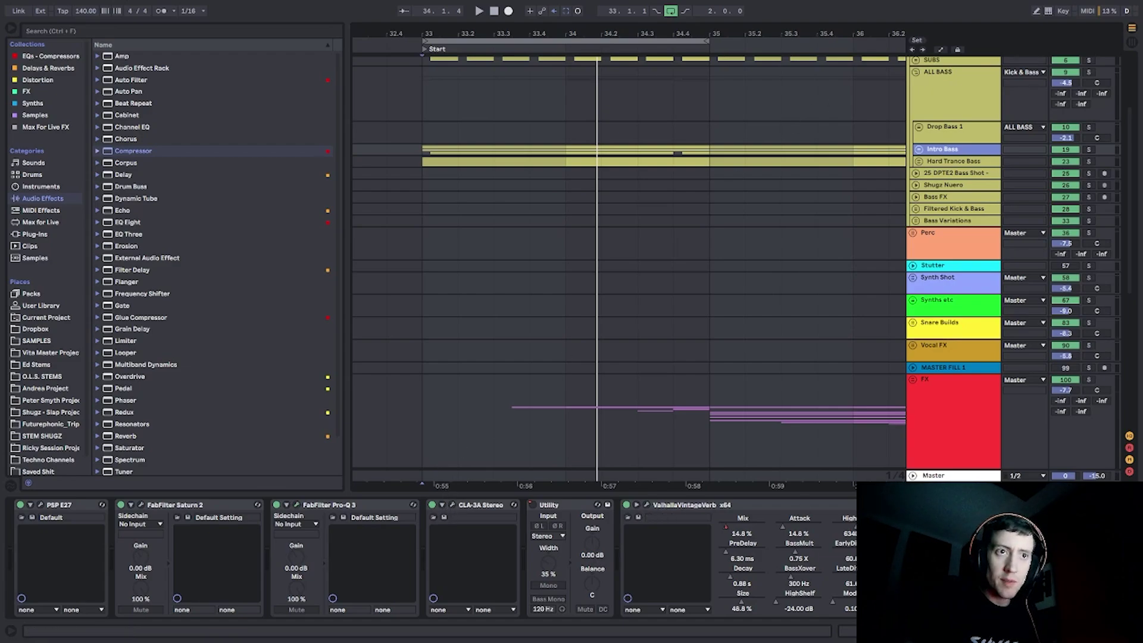
drag(1007, 632, 1048, 631)
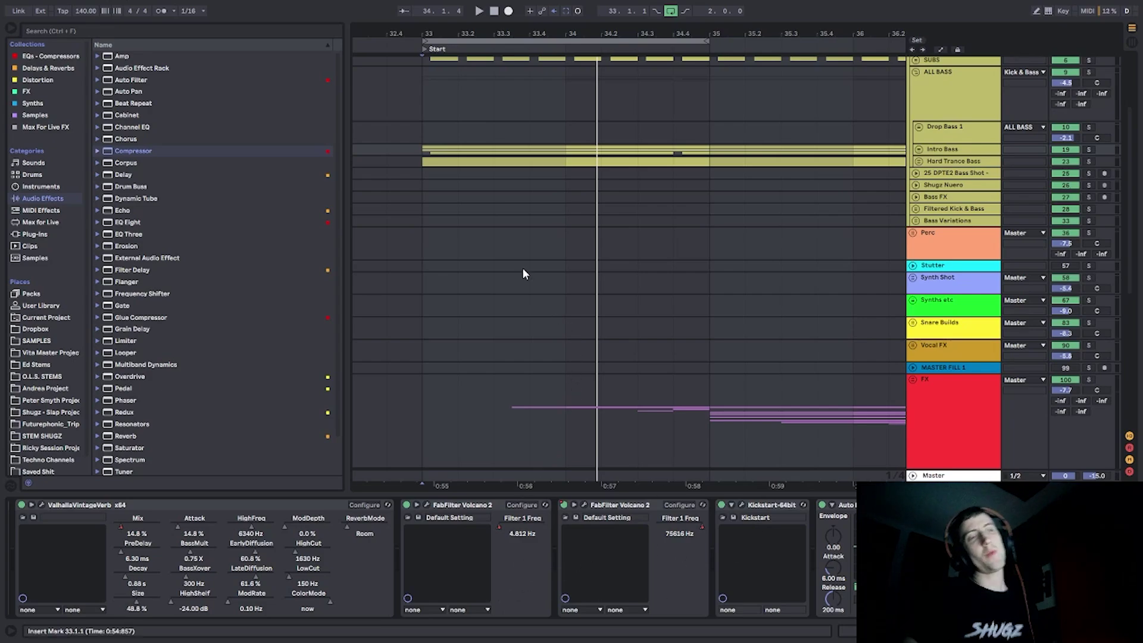
scroll(437, 131, up, 3)
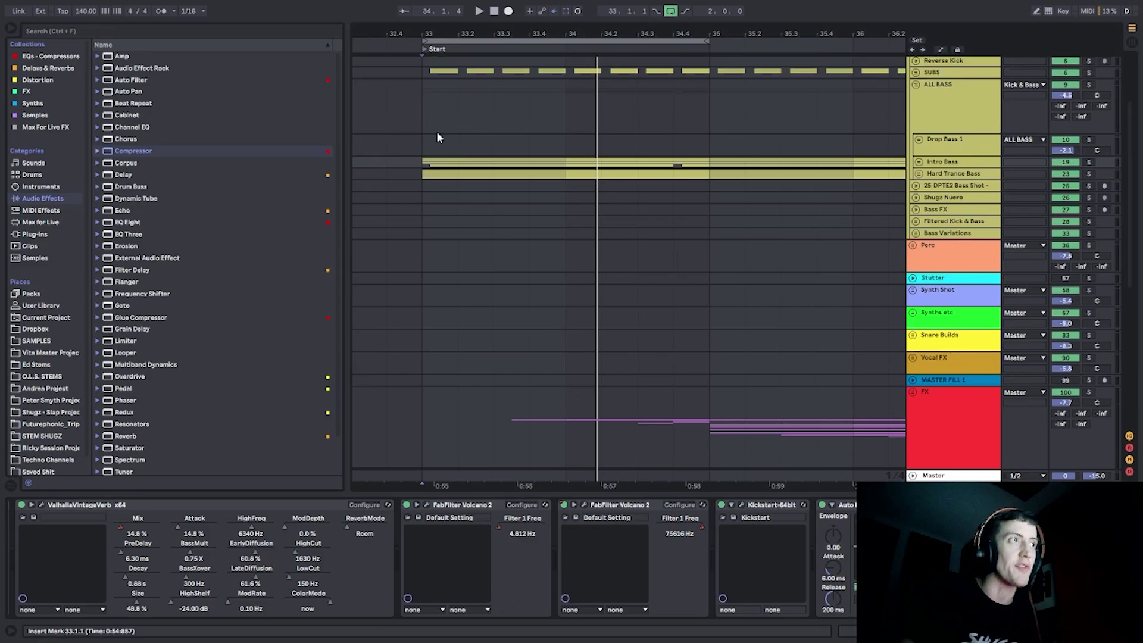
Set the insert marker at 33.1.1 and fold the ALL BASS group.
click(434, 170)
click(916, 110)
scroll(966, 126, up, 6)
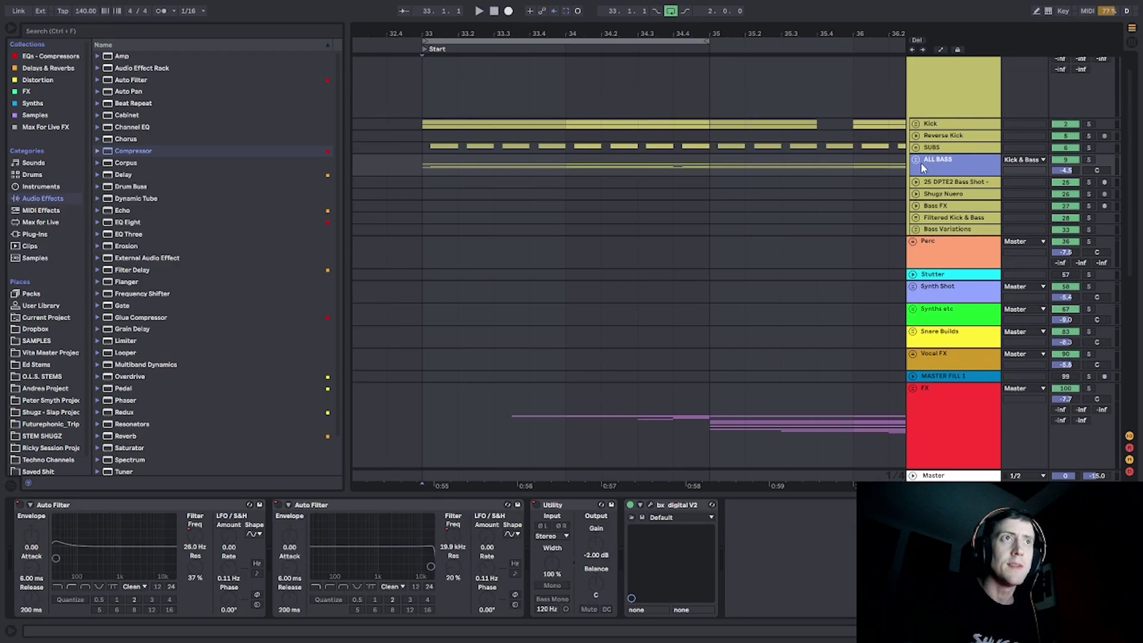
Solo the Kick & Bass group, play its range from 33.1.1 to 35.1.1 and fold the group.
click(1090, 62)
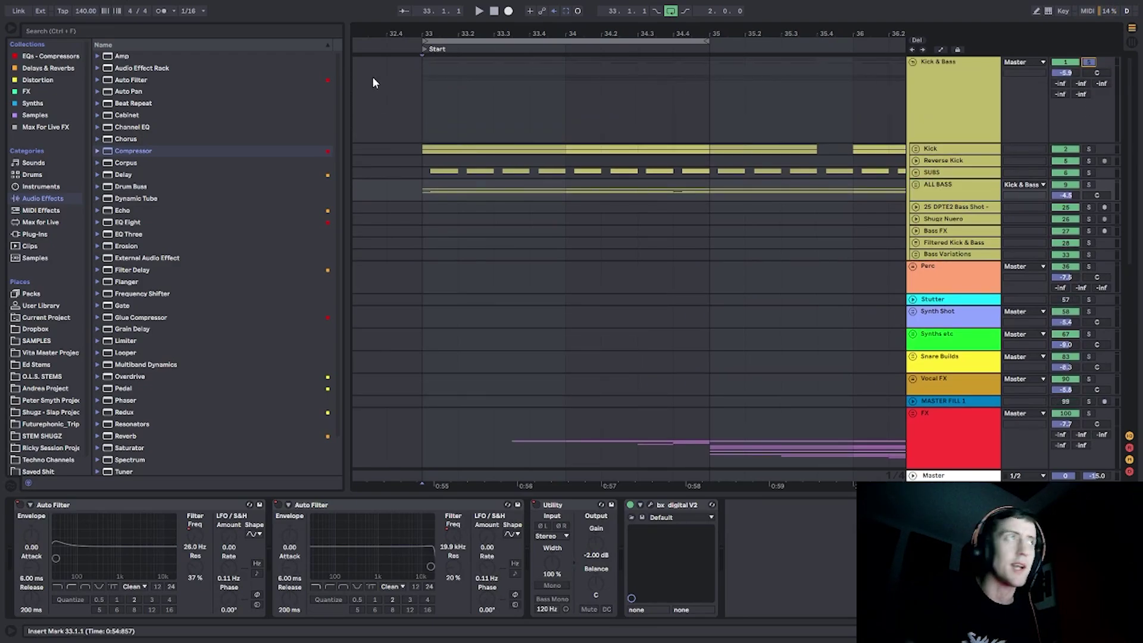
drag(422, 83, 721, 128)
key(space)
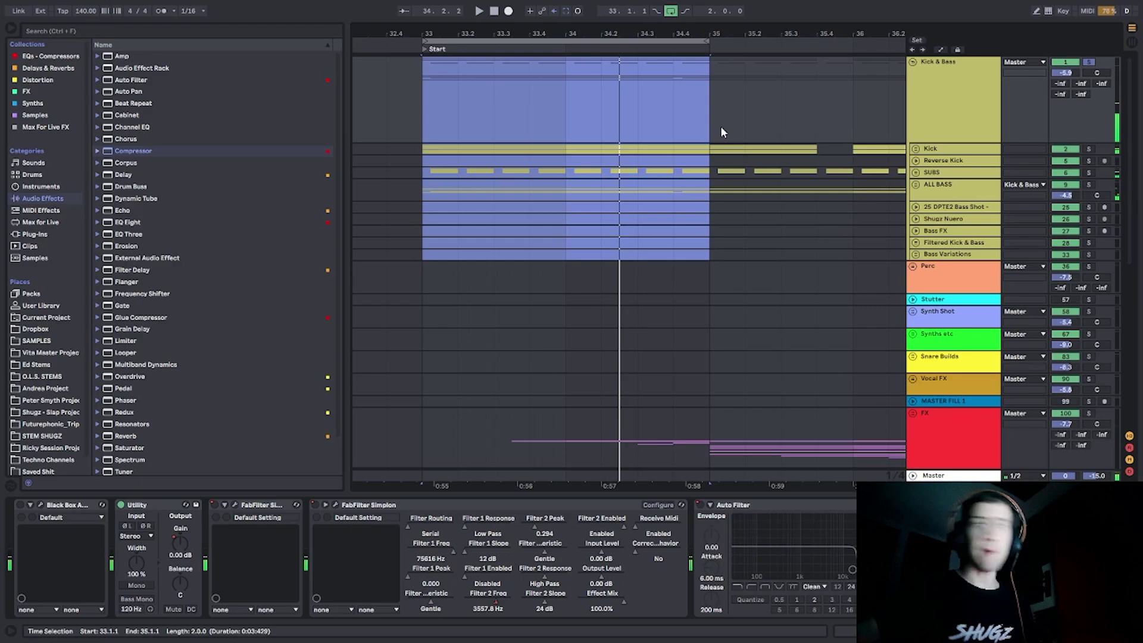
mouse_move(950, 142)
mouse_down()
mouse_move(951, 126)
mouse_move(952, 143)
mouse_up()
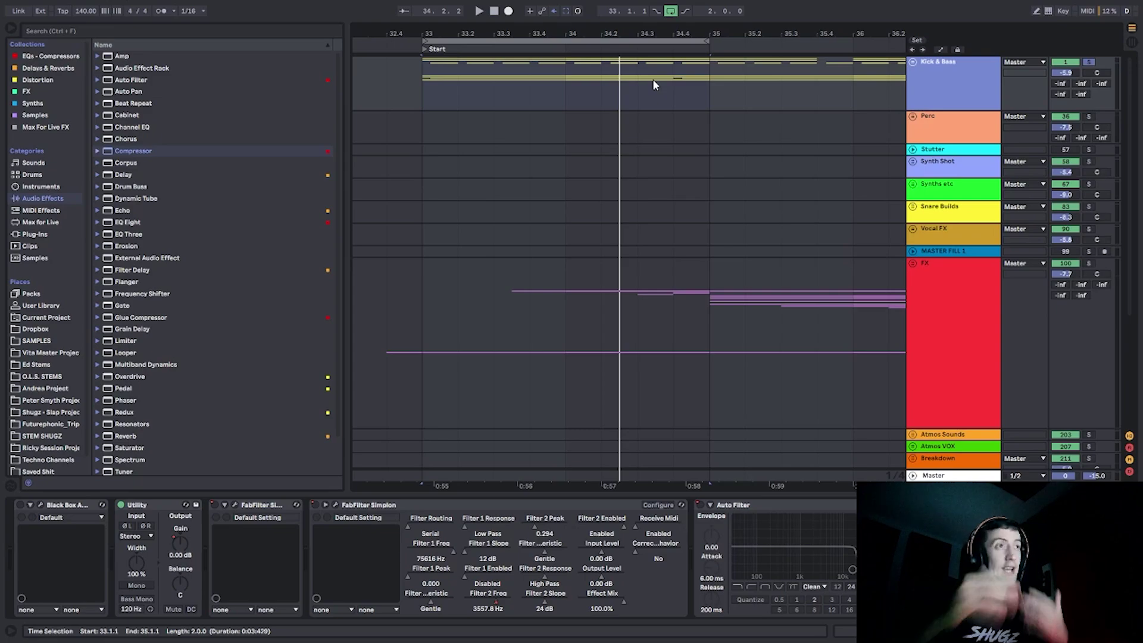
Set the insert marker at 41.1.1, the Change locator, and unfold the Perc group to show Claps and Drum Bus.
scroll(709, 206, down, 5)
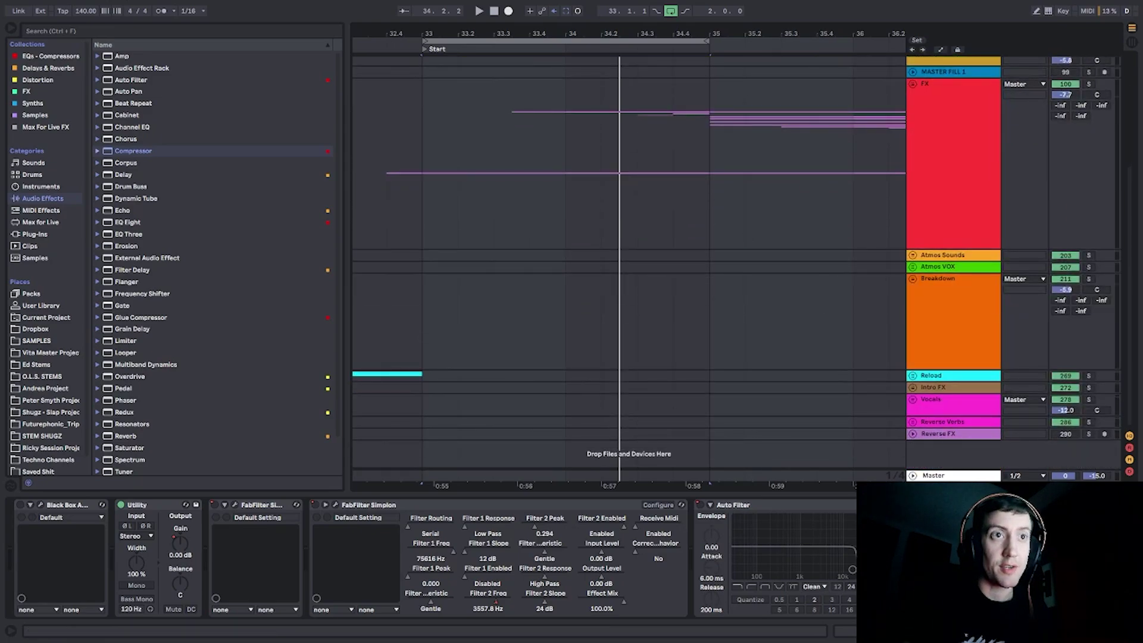
scroll(554, 265, up, 5)
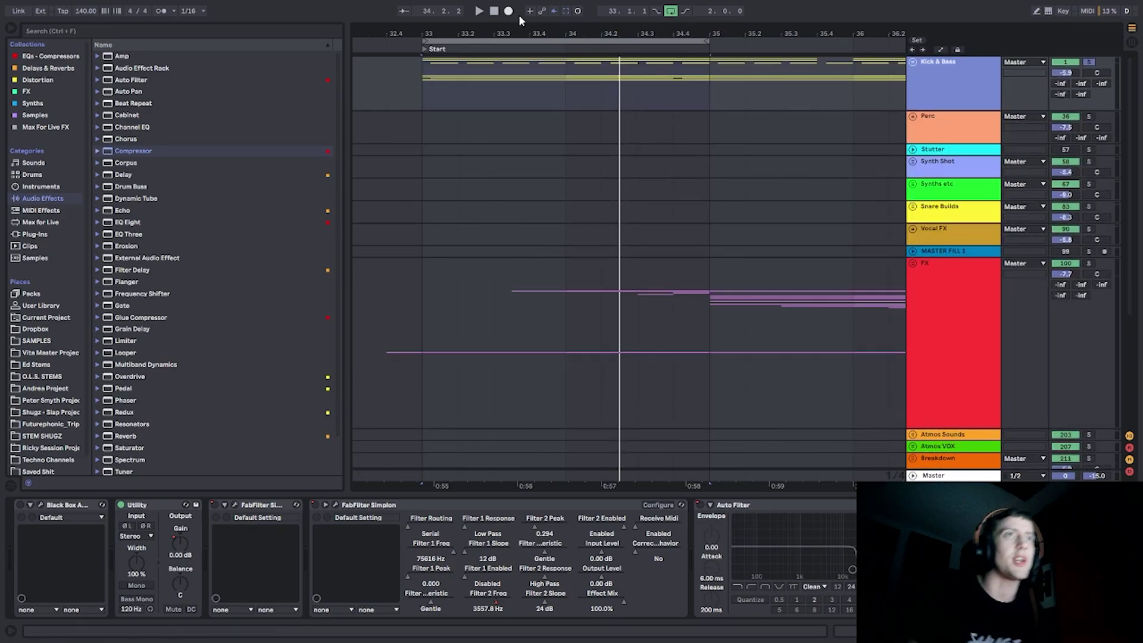
drag(523, 30, 421, 5)
click(696, 128)
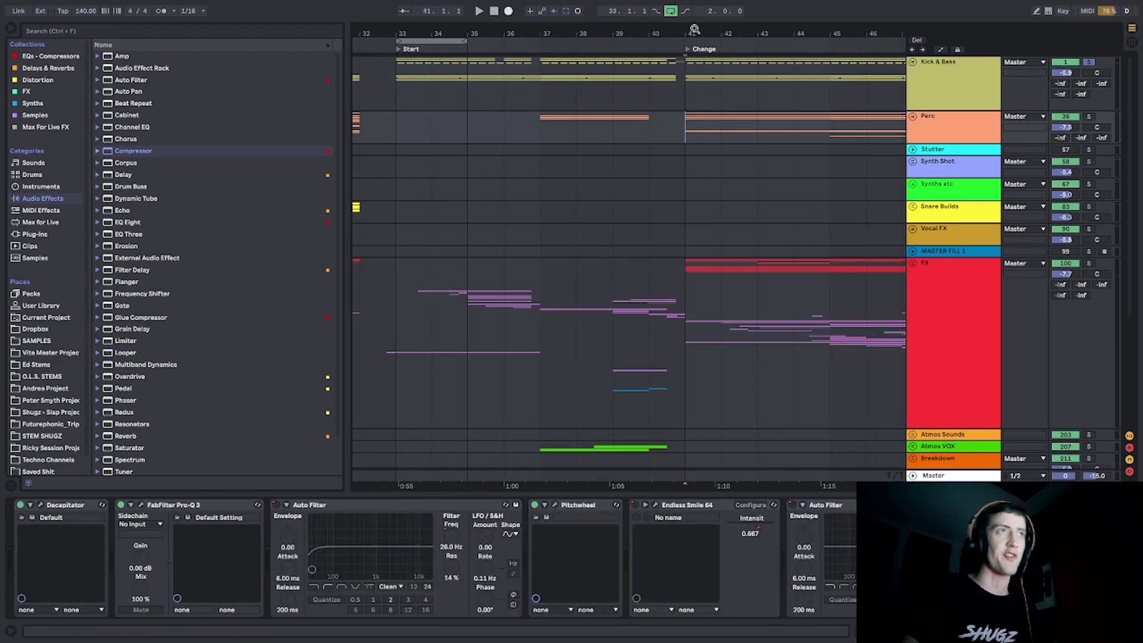
drag(695, 30, 532, 27)
click(913, 117)
scroll(874, 143, down, 2)
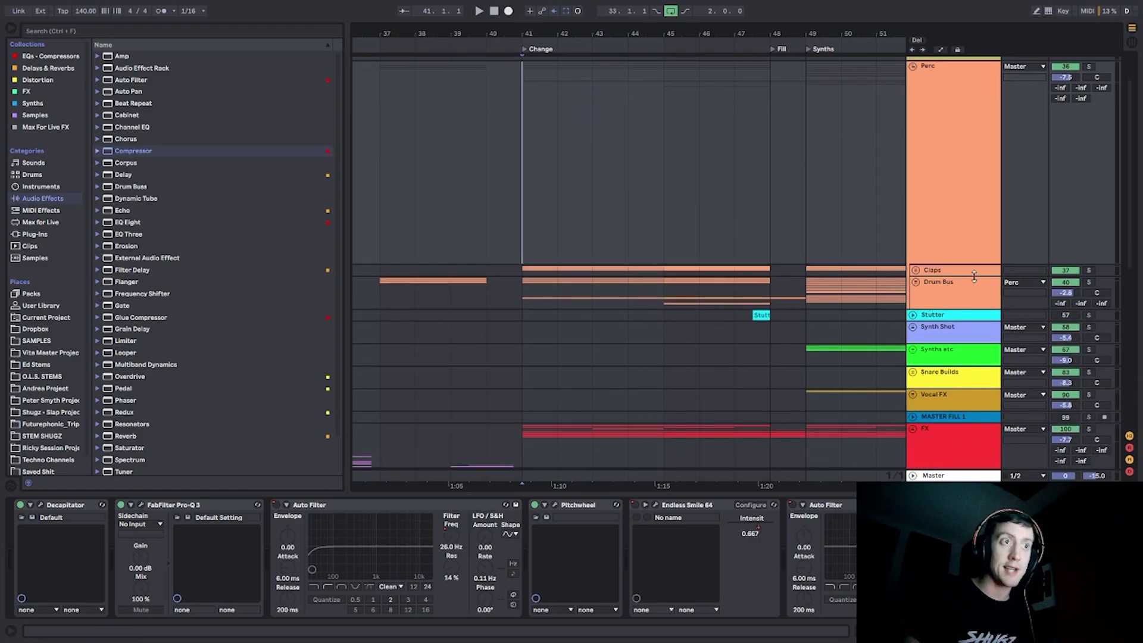
Move the insert marker to 49.1.1, the Synths locator, and unfold the Kick & Bass group.
click(808, 292)
drag(827, 31, 410, 30)
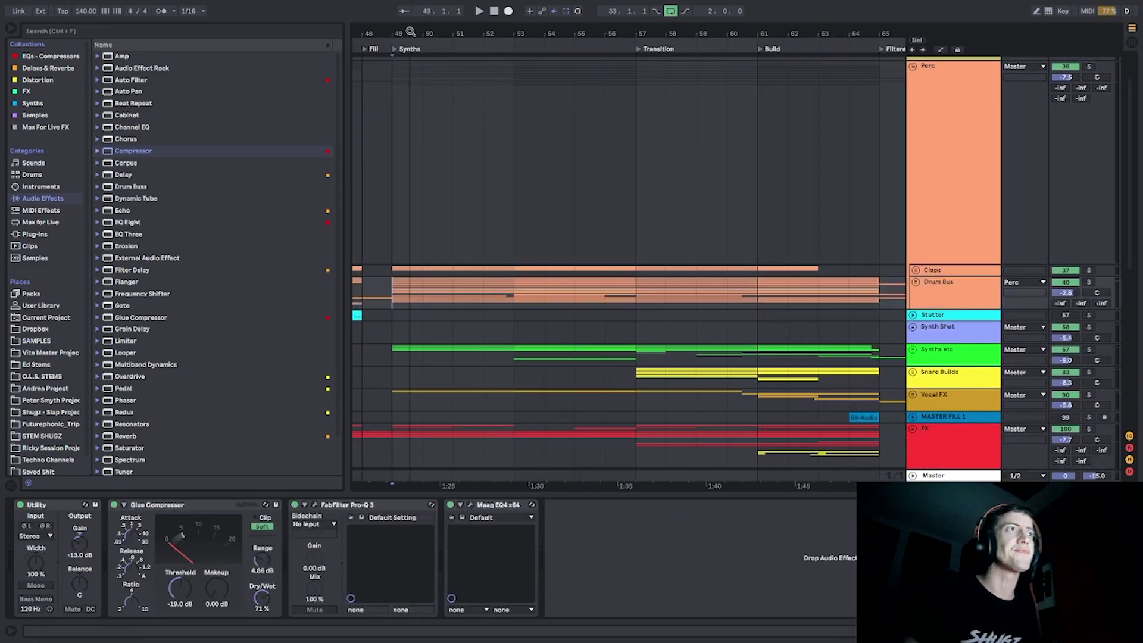
scroll(443, 184, up, 3)
click(389, 64)
click(913, 62)
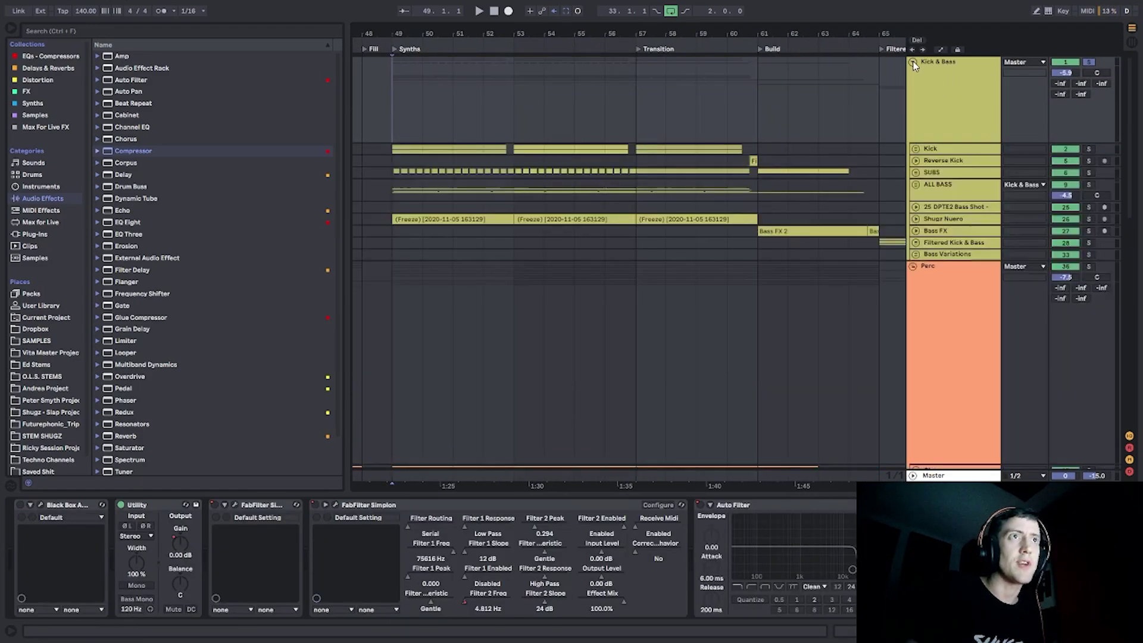
Turn the loop off and play the full mix from 33.1.1 with the Kick & Bass solo cleared.
scroll(451, 113, left, 10)
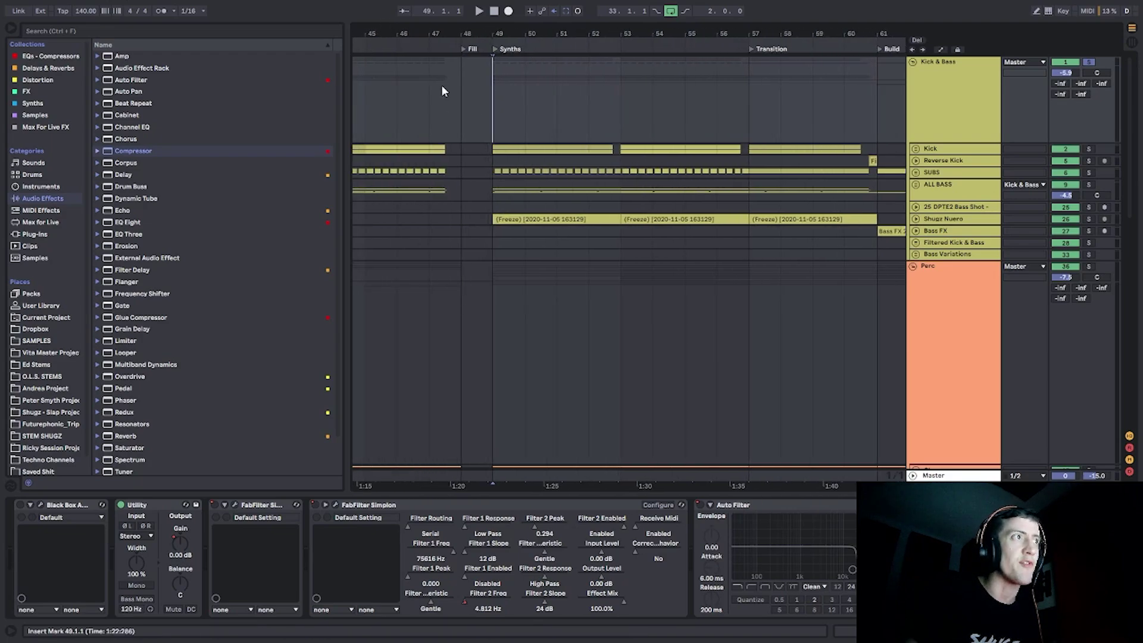
click(490, 102)
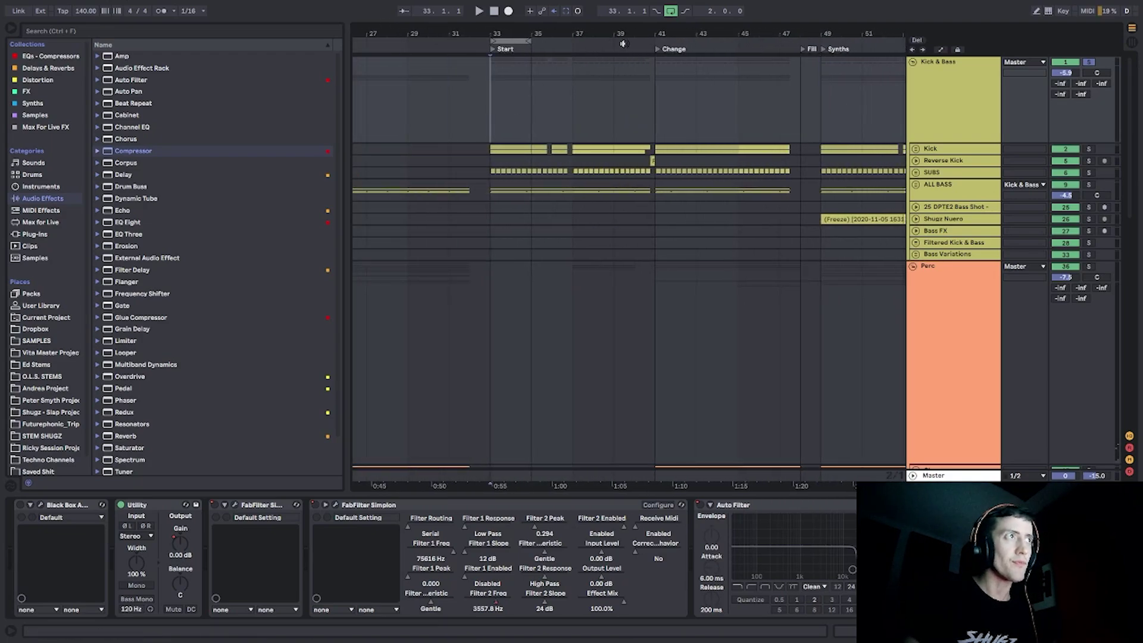
click(671, 12)
key(space)
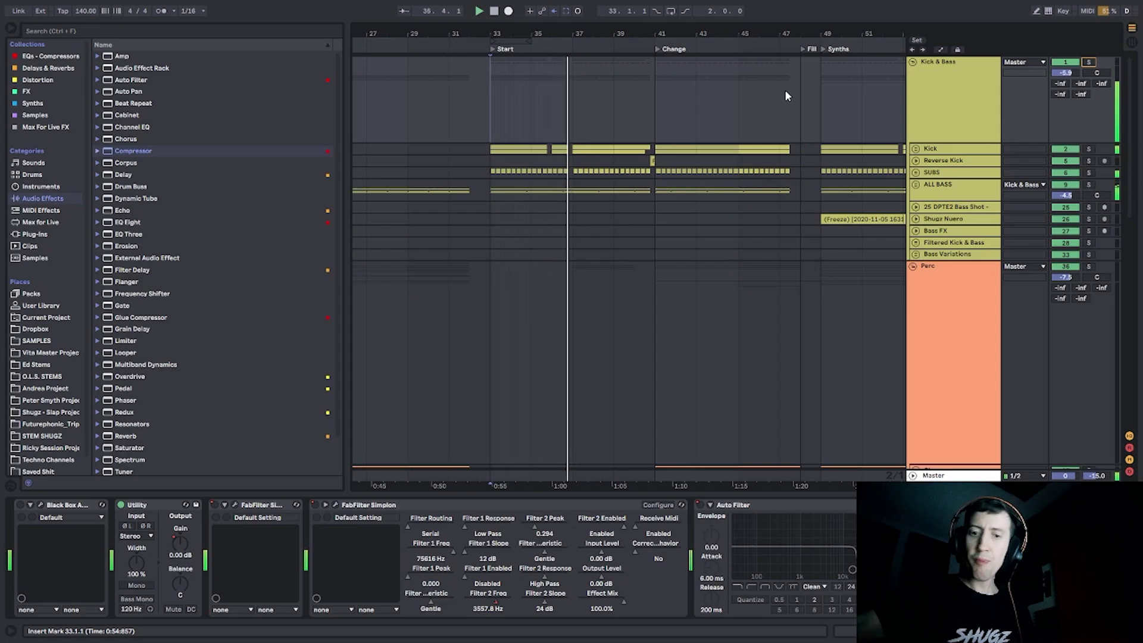
Unfold the Kick group, switch it off and on during playback, and set its volume to 0.8 dB.
click(916, 150)
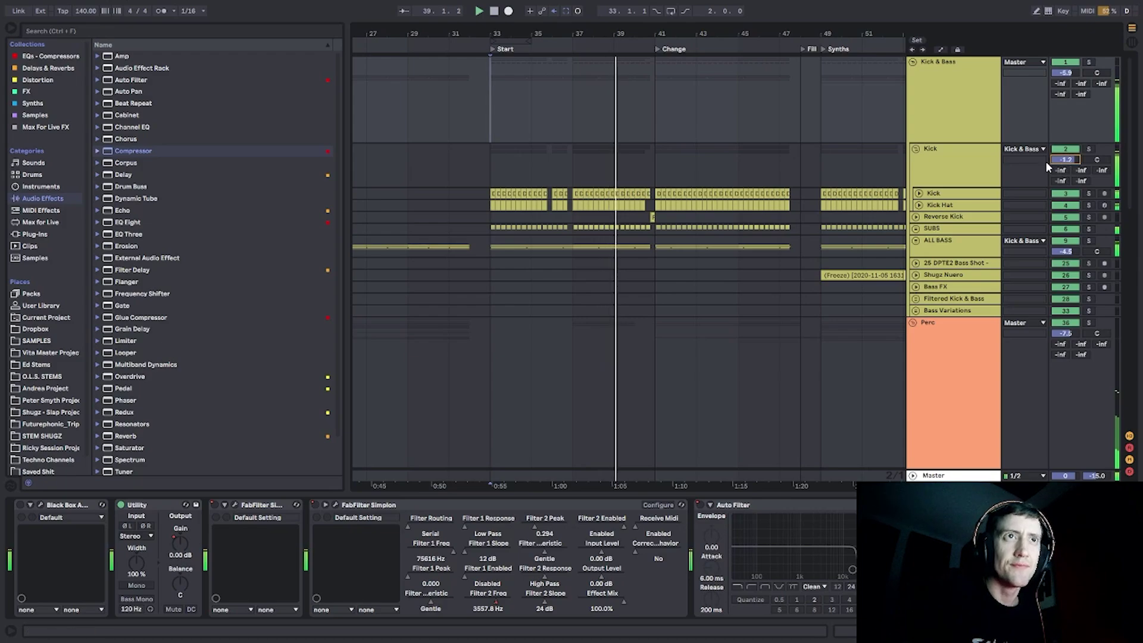
click(1067, 152)
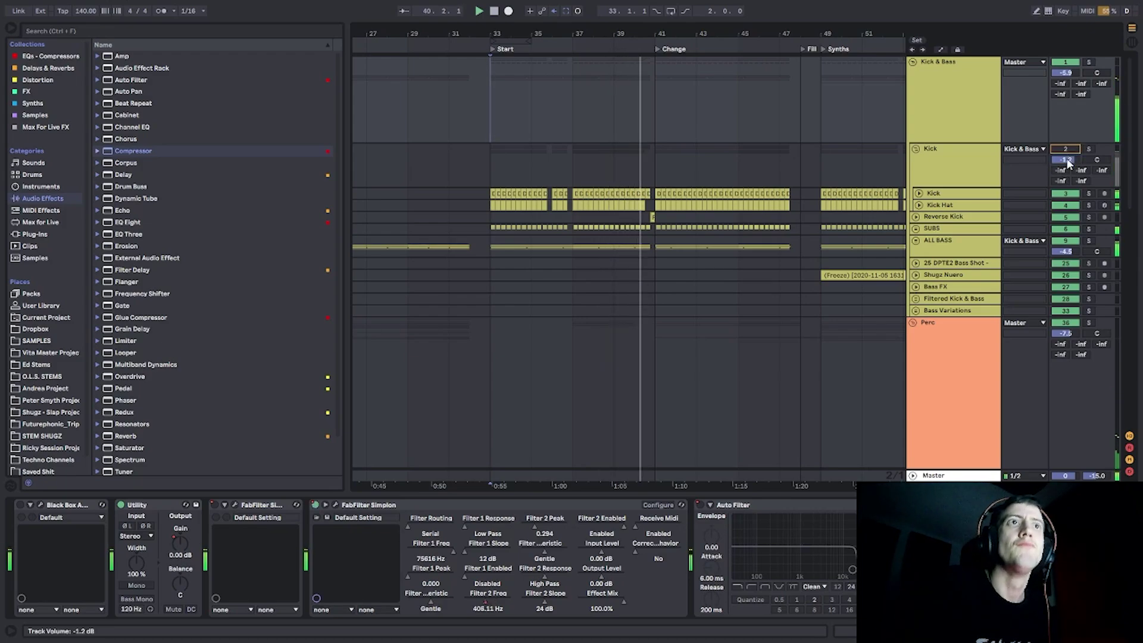
click(1067, 150)
drag(1068, 162, 1068, 160)
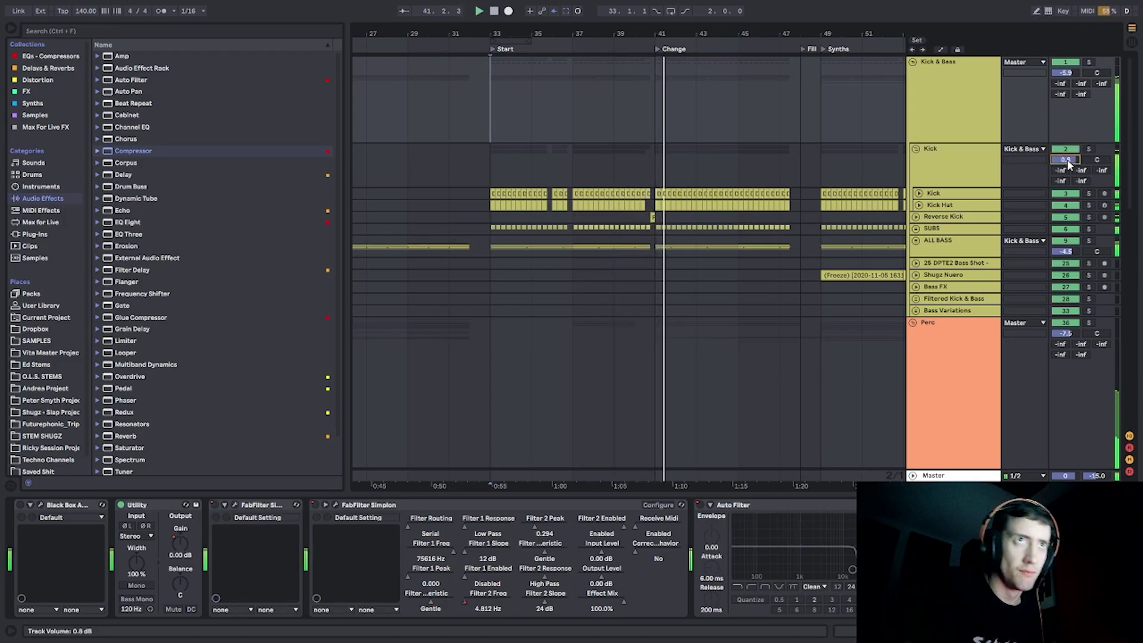
View the Kick group's devices and the Drum Bus group's devices while the mix keeps playing.
click(508, 110)
drag(539, 35, 470, 36)
drag(638, 36, 618, 36)
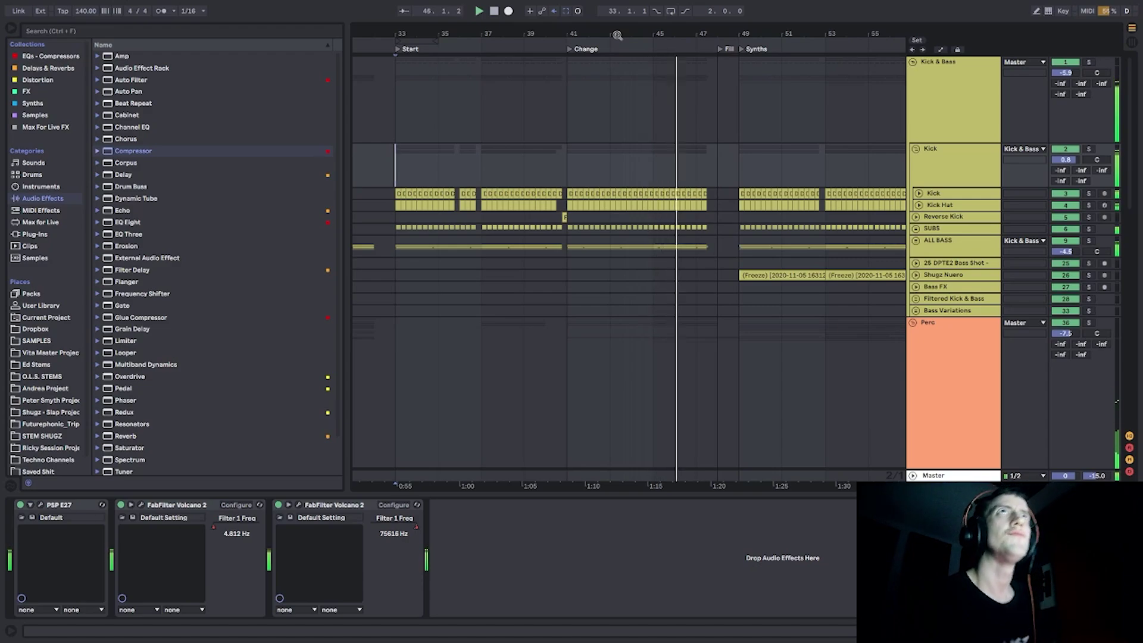
scroll(849, 226, down, 1)
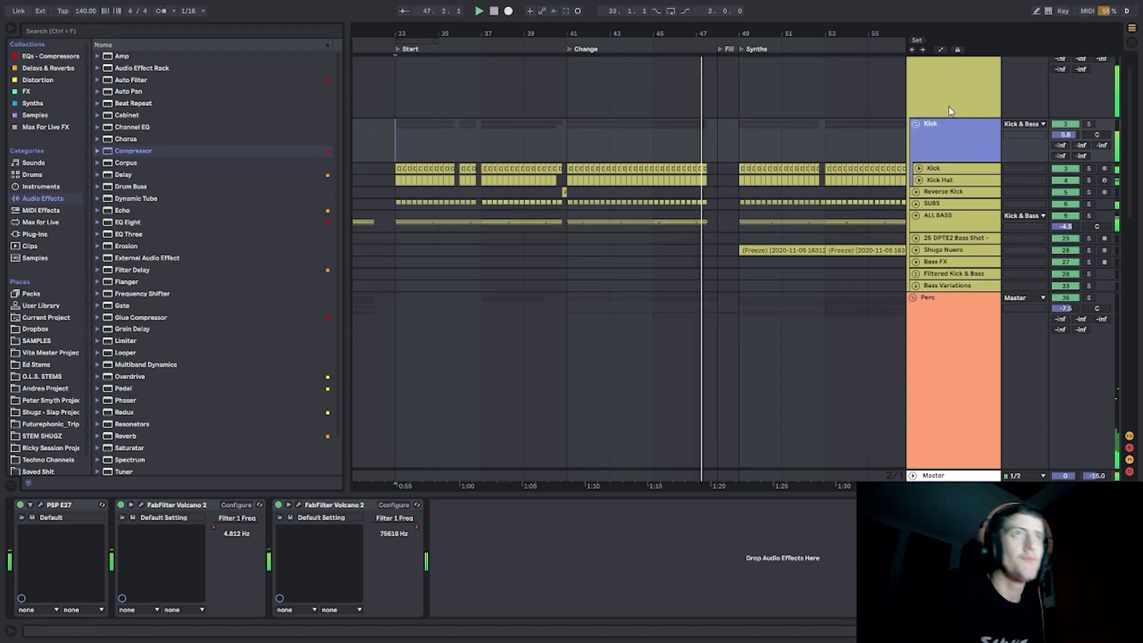
scroll(774, 196, down, 9)
click(693, 171)
click(566, 295)
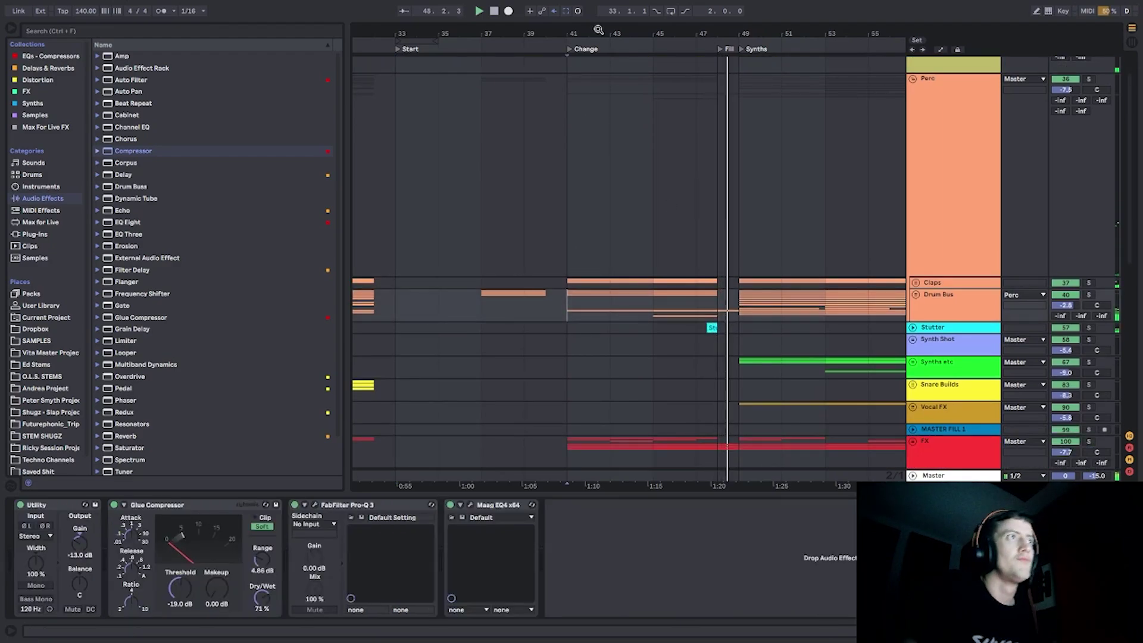
Stop playback, loop the range from 33.1.1 to 49.1.1 selected on Drum Bus, and briefly show the key mappings.
mouse_move(598, 30)
mouse_down()
mouse_move(554, 37)
mouse_move(604, 36)
mouse_up()
click(370, 314)
key(space)
drag(370, 315, 774, 305)
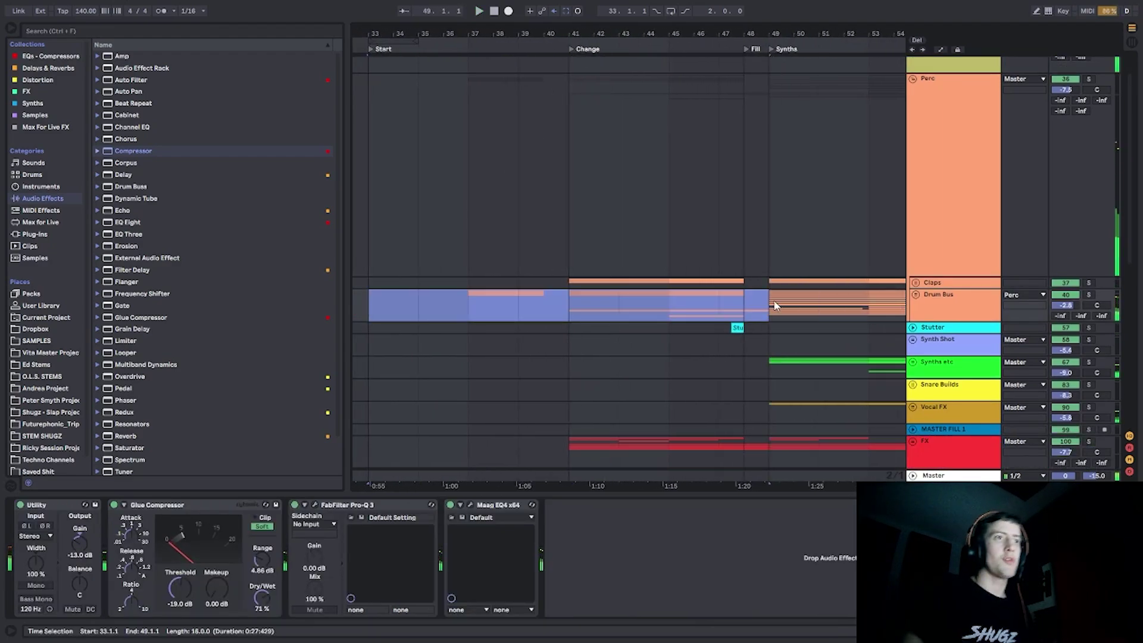
key(ctrl+k)
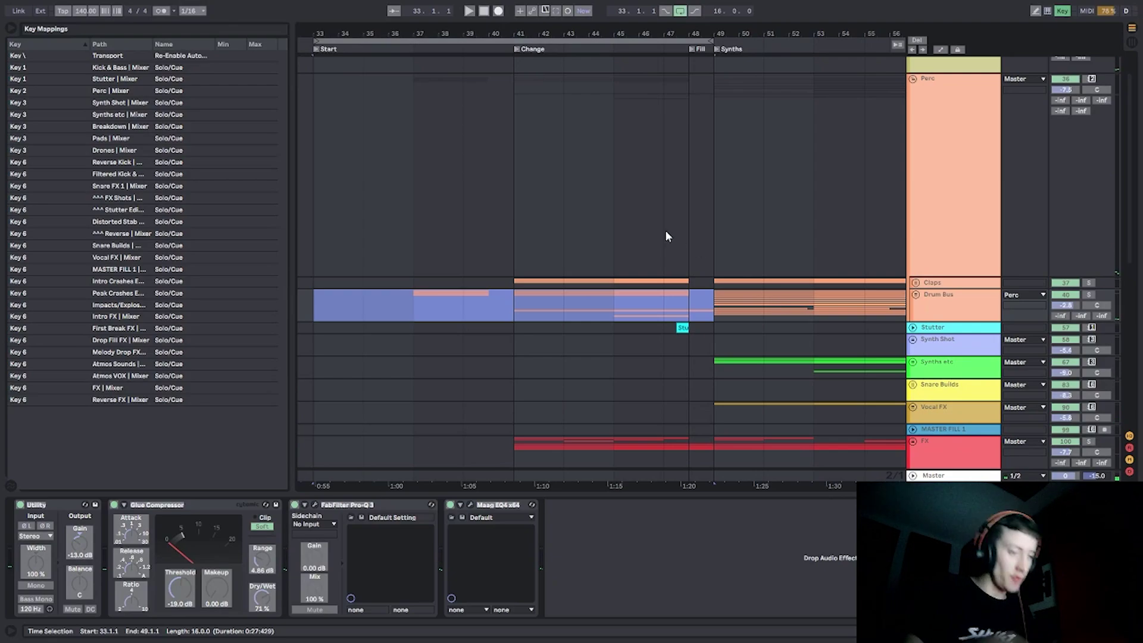
click(1063, 11)
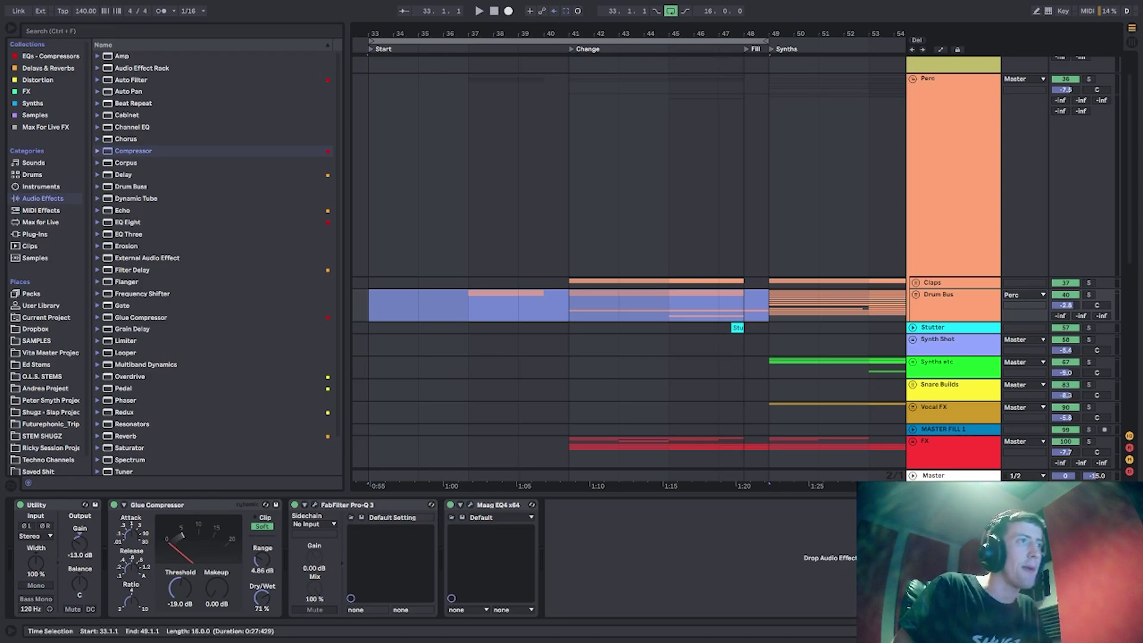
Examine where the Drum Bus percussion enters at 37.1.1 and at the Change locator, 41.1.1.
click(469, 306)
click(574, 302)
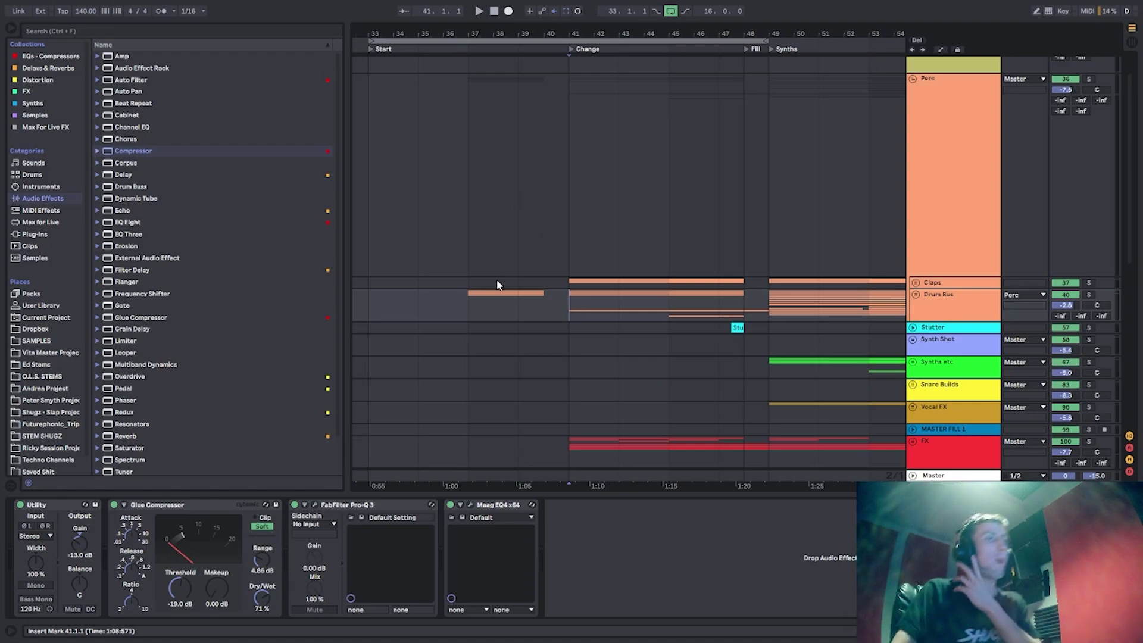
click(468, 304)
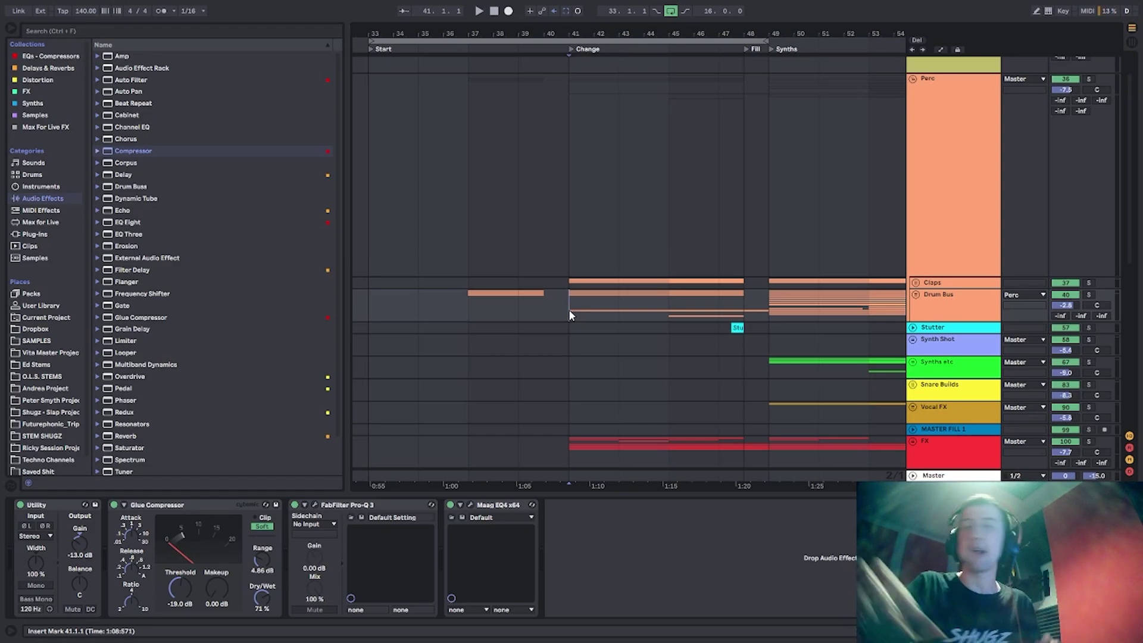
scroll(714, 268, up, 1)
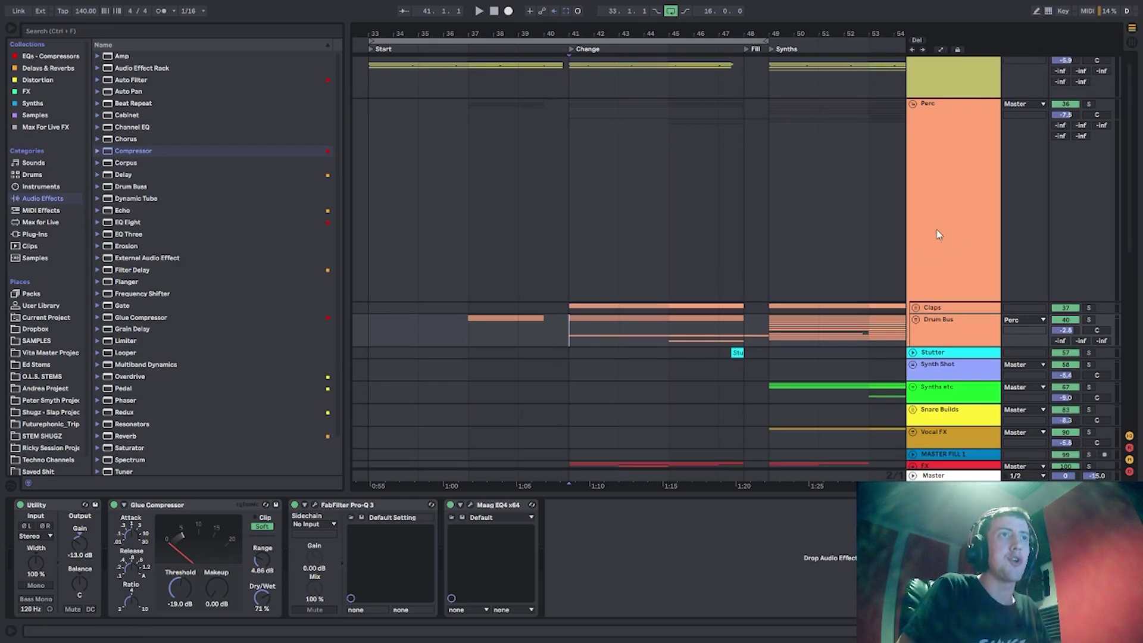
scroll(938, 230, down, 1)
click(939, 229)
click(562, 322)
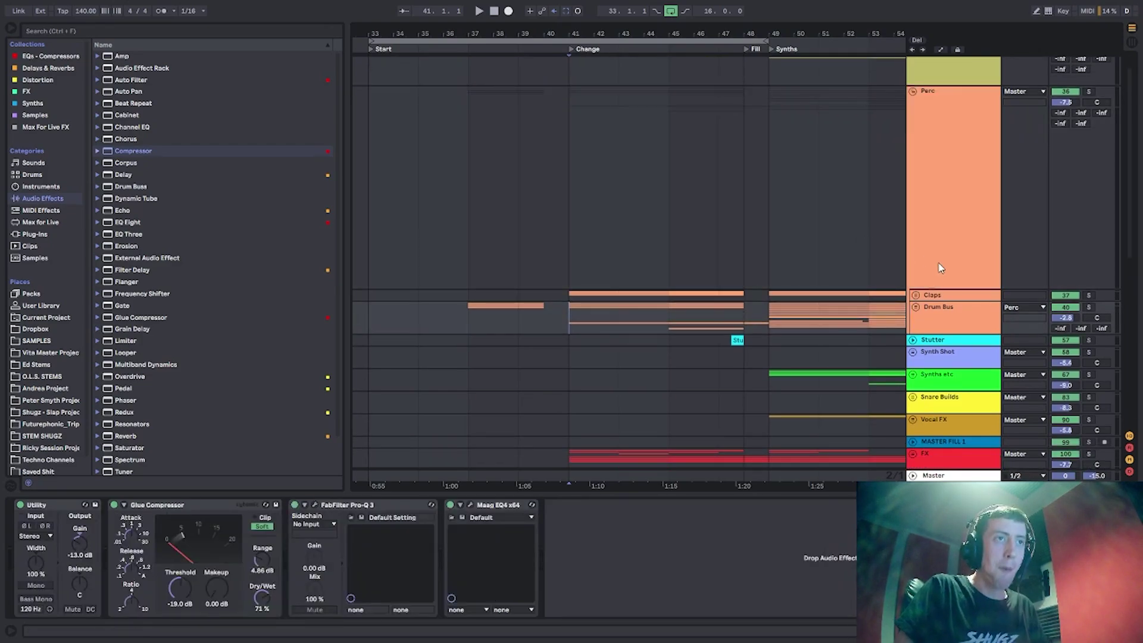
click(610, 243)
click(553, 311)
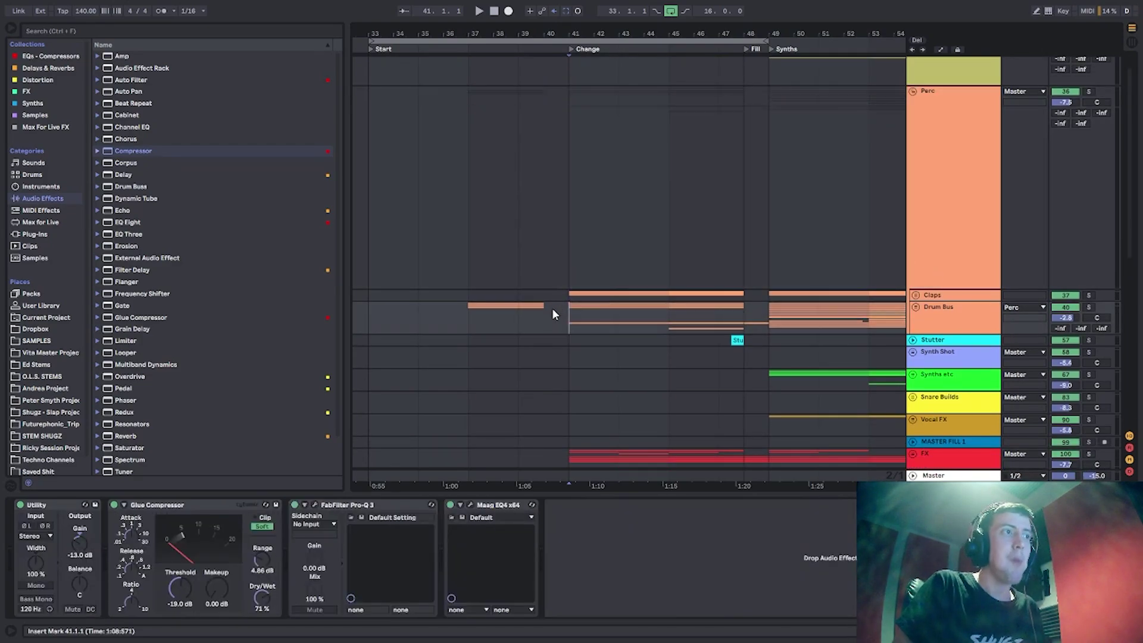
Unfold the Claps group, solo the Clap track, and play it from 41.1.1 alone and together with Kick & Bass.
click(1089, 92)
click(916, 295)
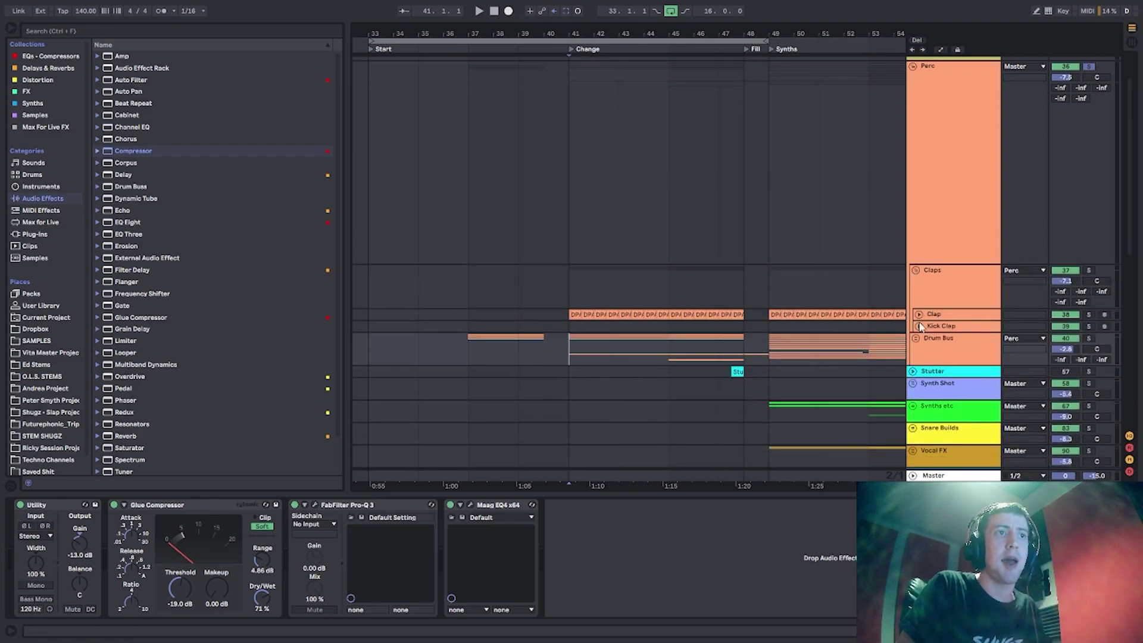
click(932, 320)
key(space)
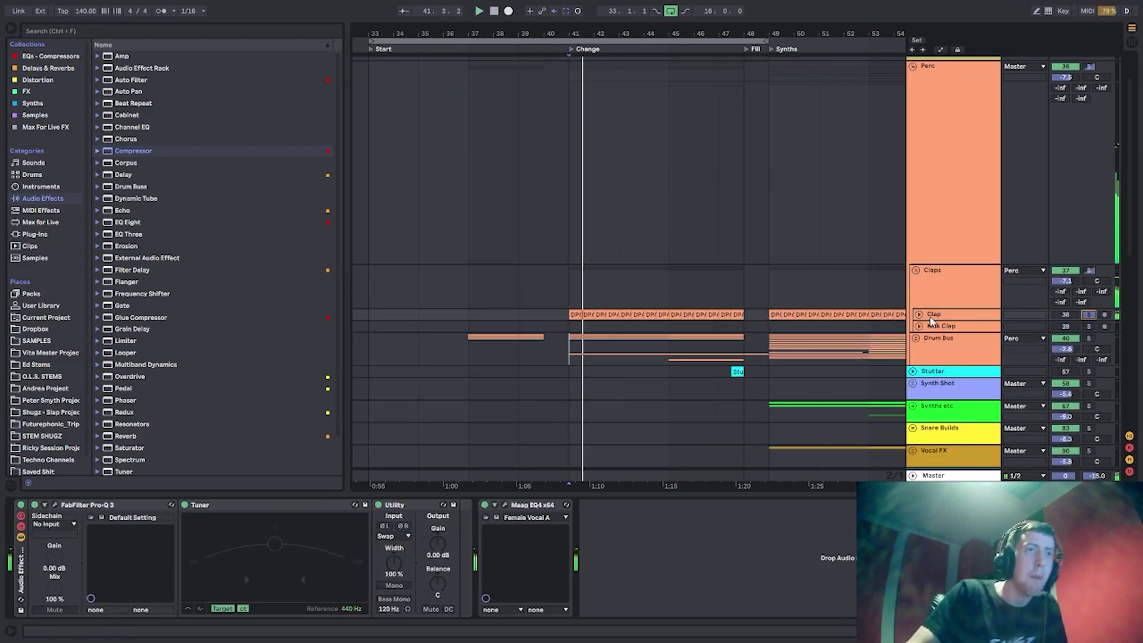
scroll(933, 320, up, 2)
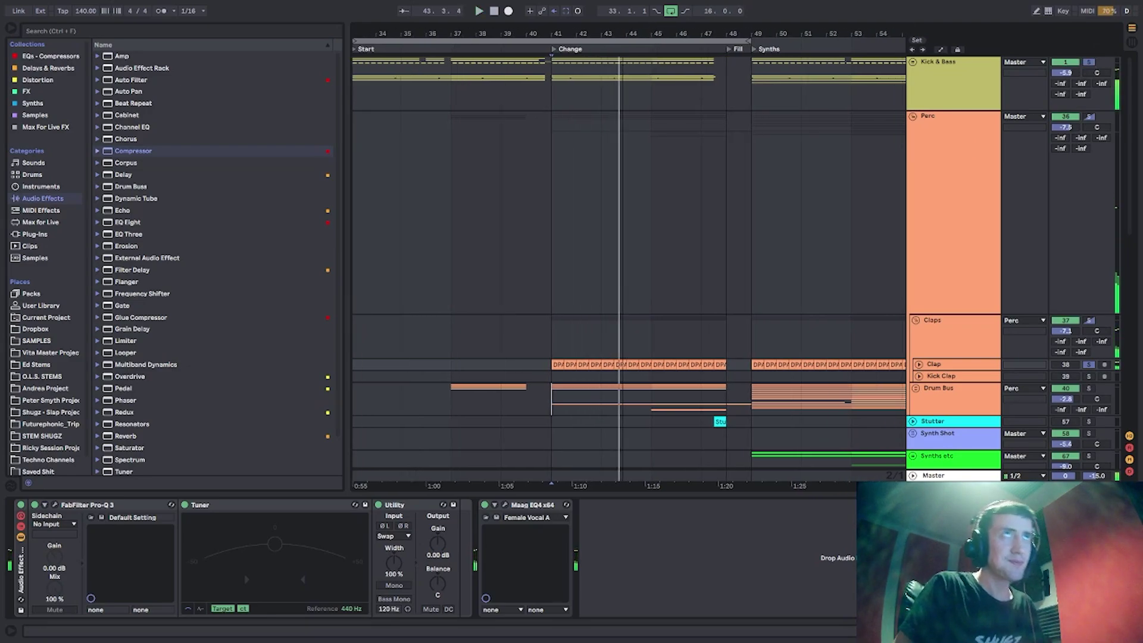
Replay Clap with Kick & Bass from 41.1.1, unfold the Clap track, and toggle its solo off and back on.
key(space)
key(space)
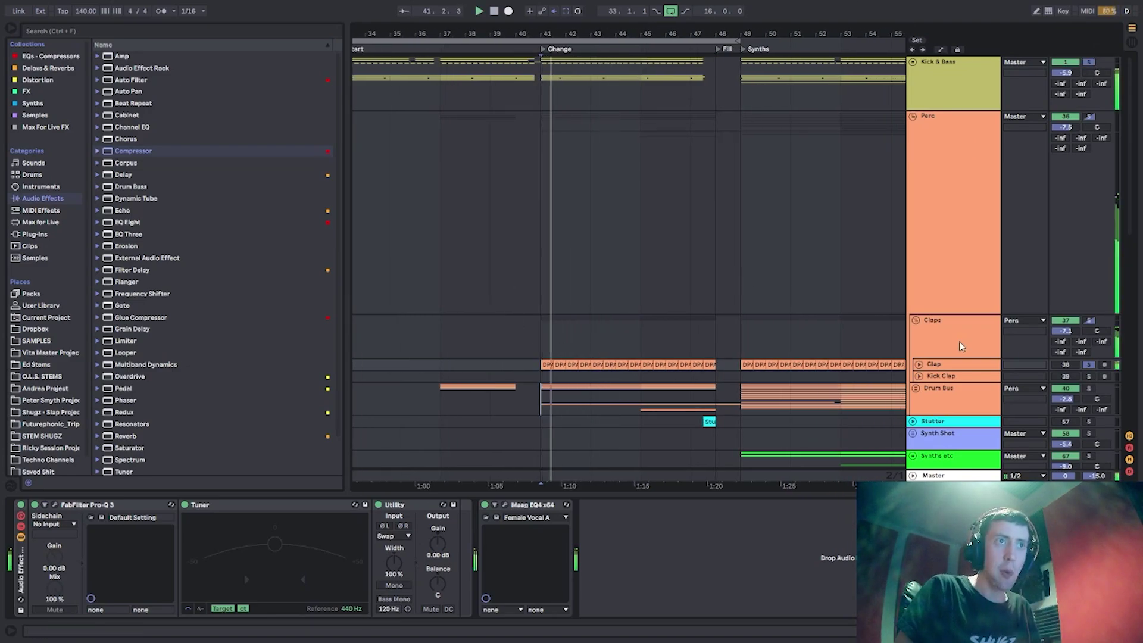
click(919, 365)
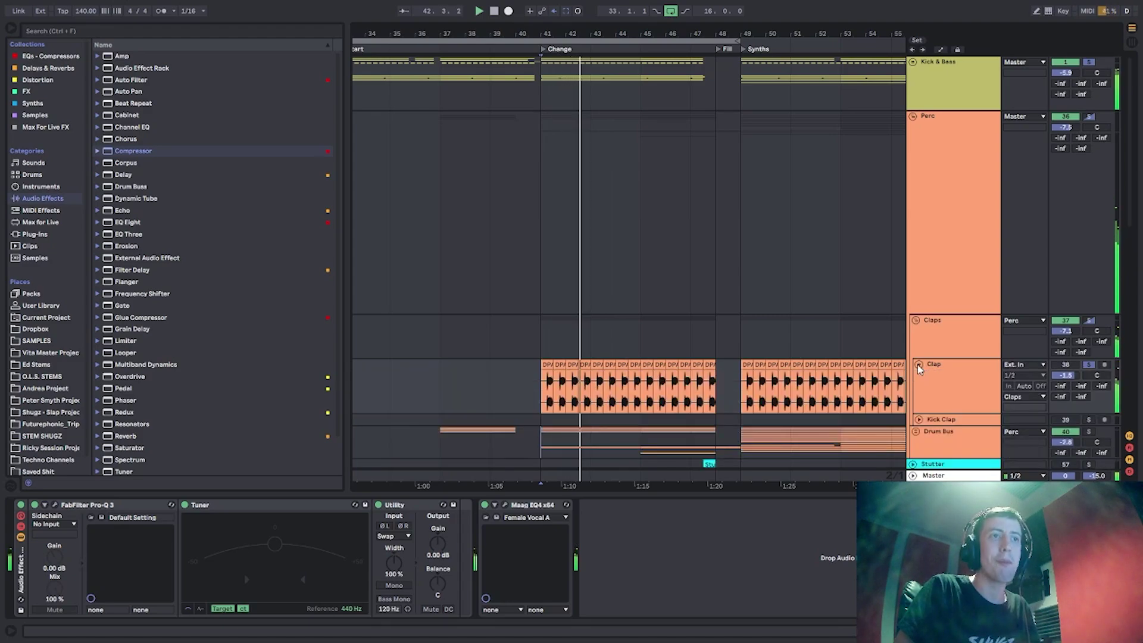
scroll(1072, 345, down, 2)
click(1090, 327)
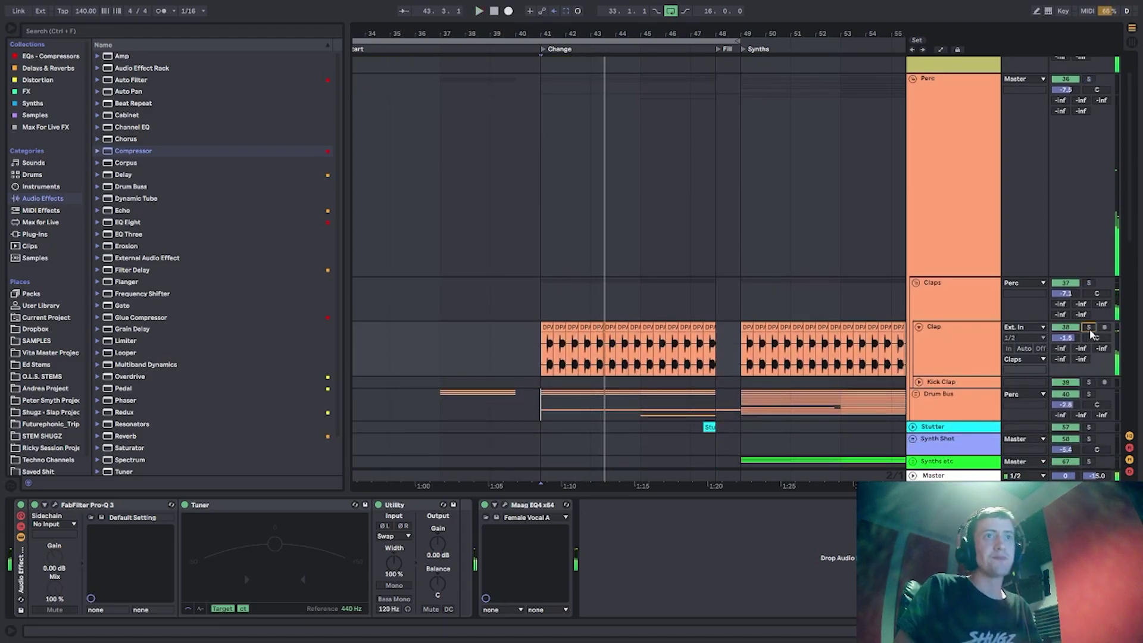
click(1090, 327)
click(952, 342)
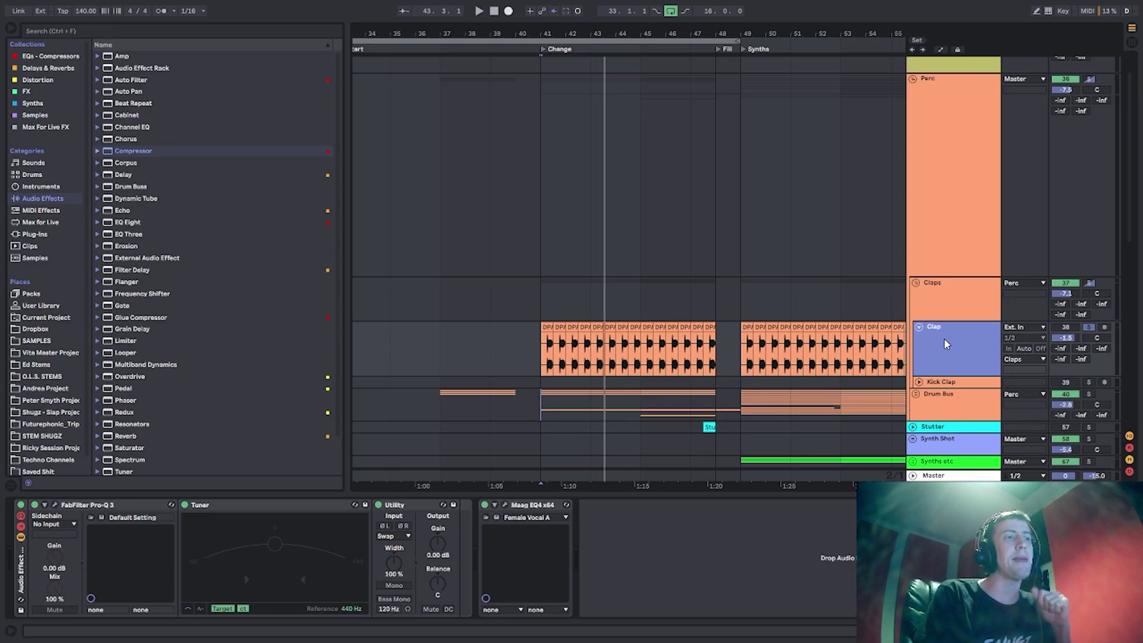
Fold the Claps group and place the insert marker on it at the Synths locator, 49.1.1.
click(718, 302)
click(740, 351)
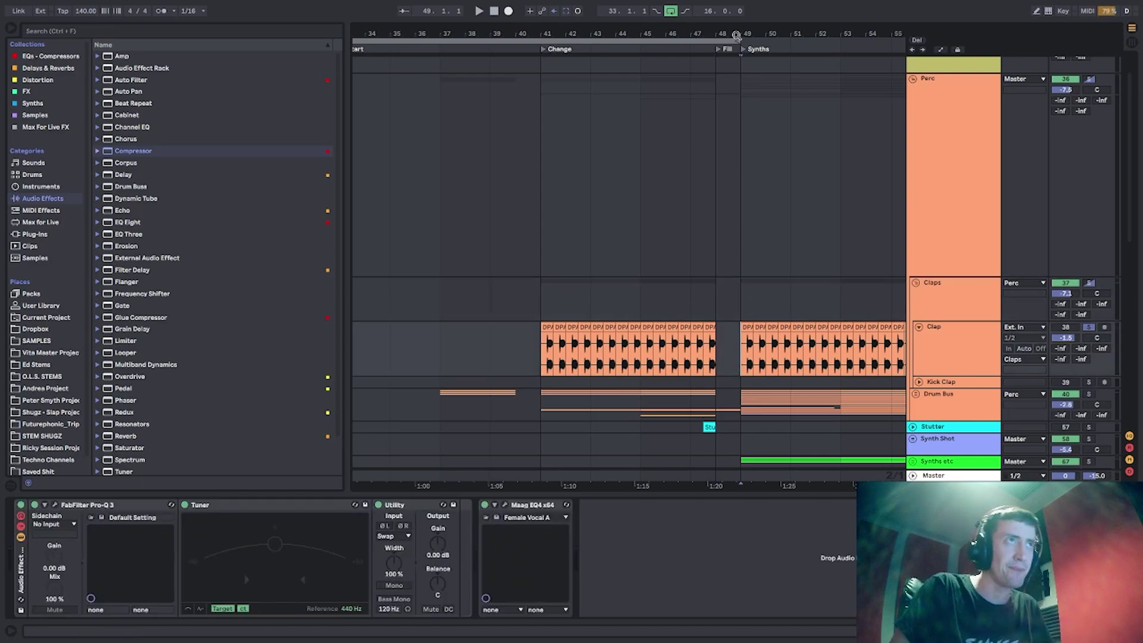
drag(736, 35, 709, 34)
drag(713, 351, 576, 377)
click(970, 333)
key(u)
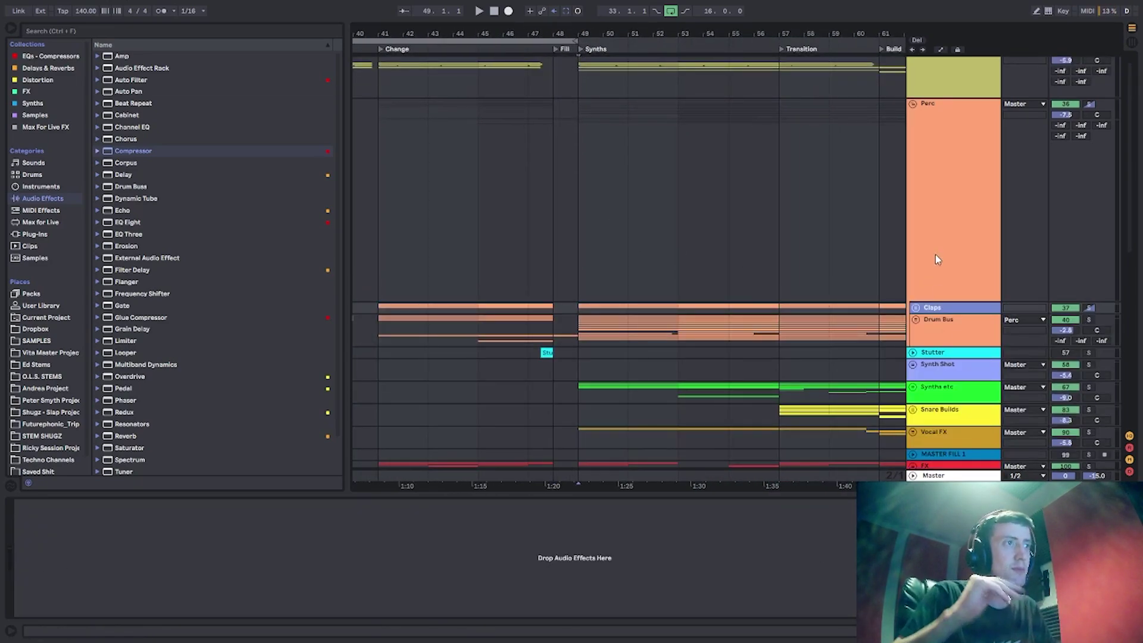
click(576, 307)
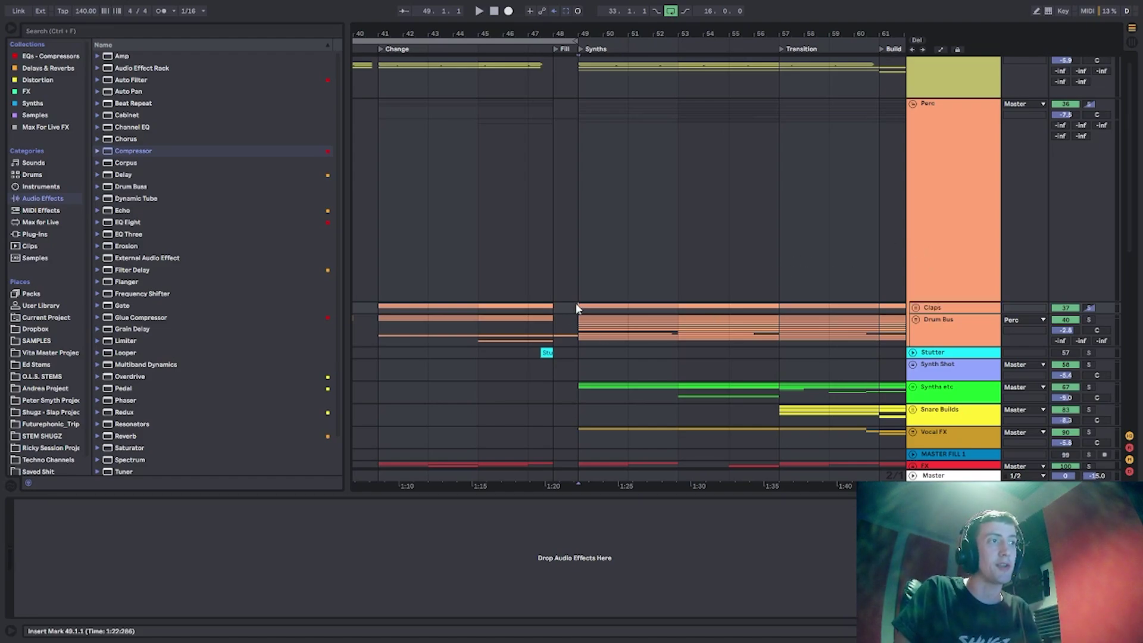
Solo Kick & Bass and the Claps group, play from 49.1.1, restart playback, and add Drum Bus to the solo.
scroll(698, 212, up, 1)
click(1089, 62)
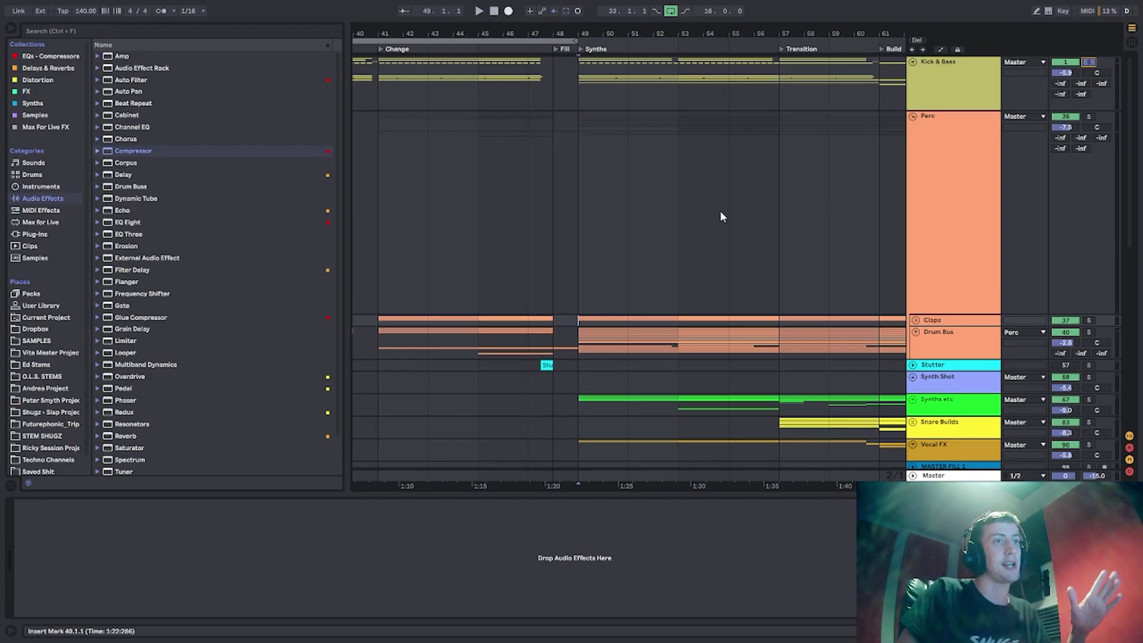
ctrl+click(1089, 320)
key(space)
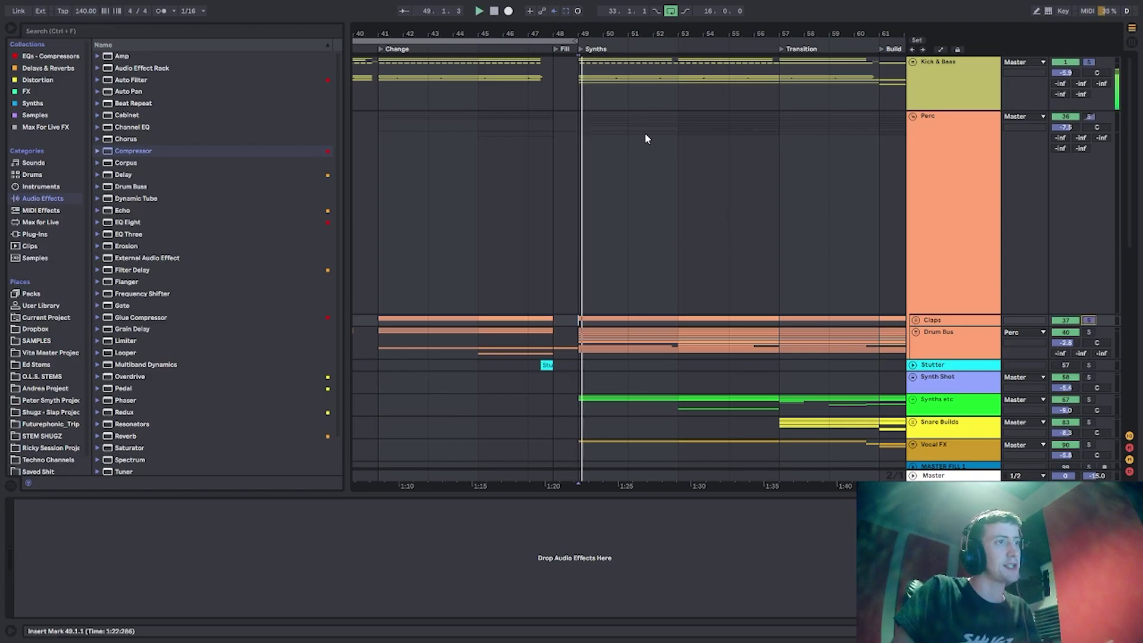
drag(602, 34, 586, 42)
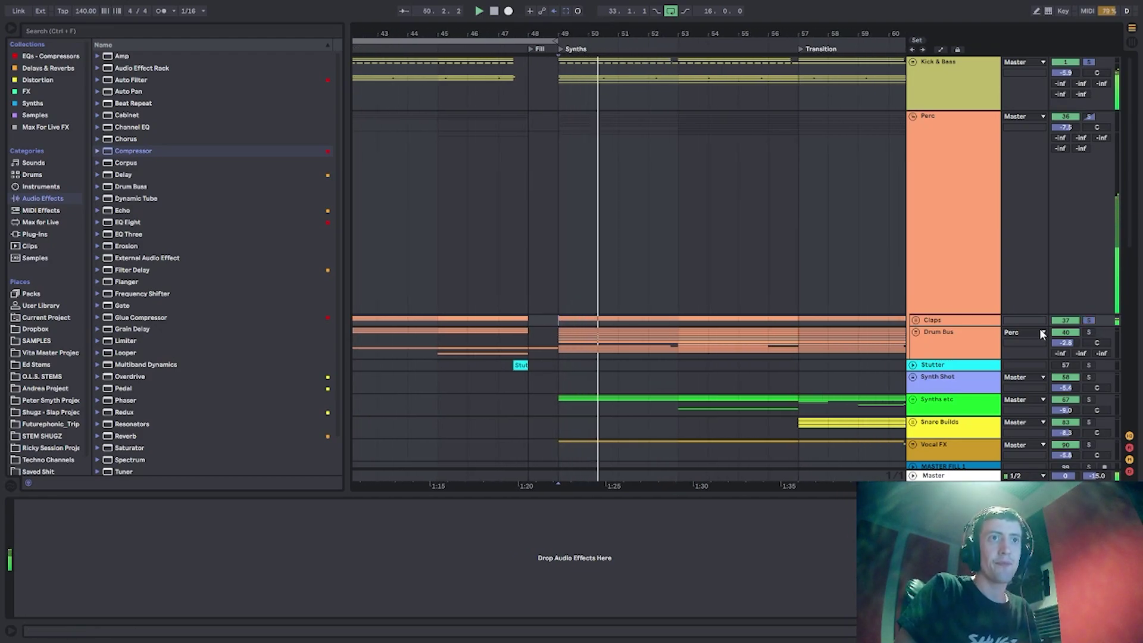
key(space)
key(space)
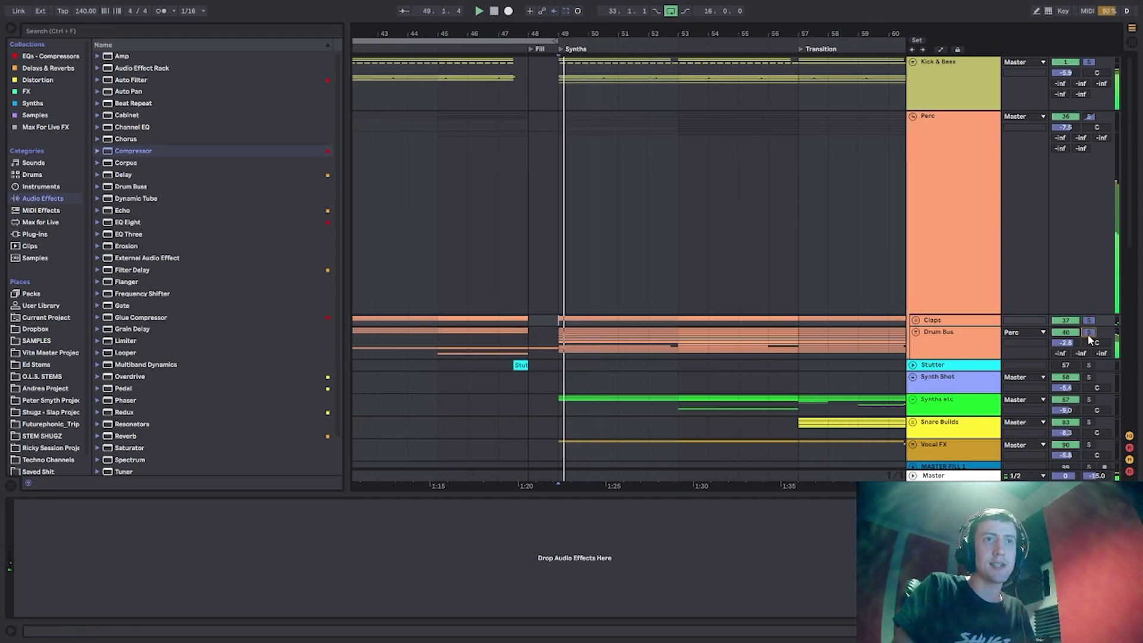
ctrl+click(1090, 332)
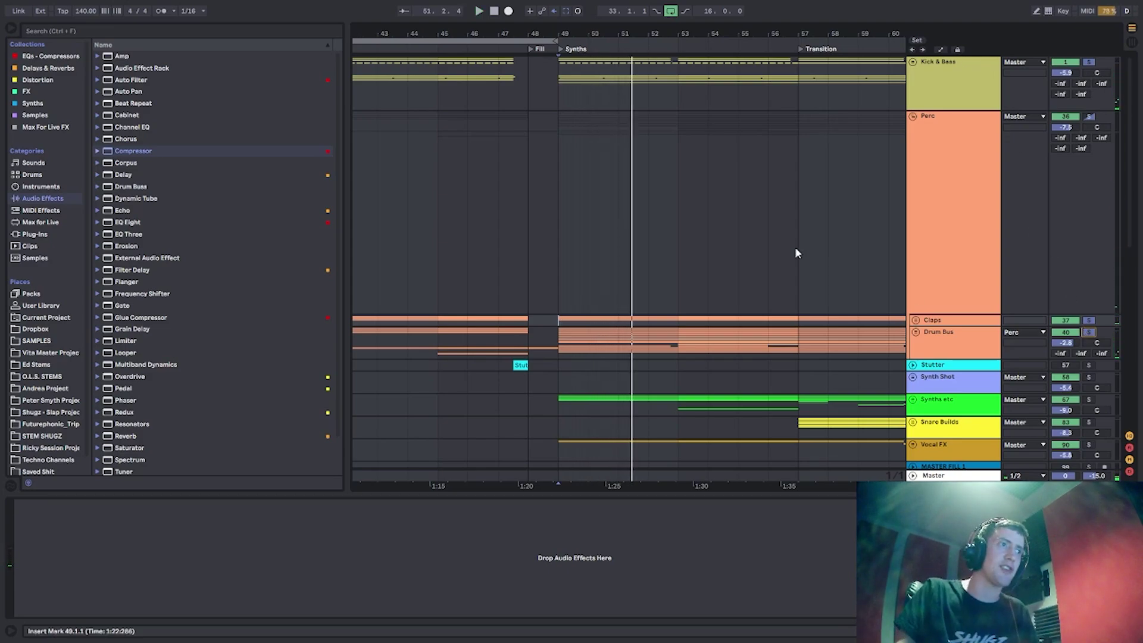
Place the insert marker at 41.1.1 and unfold the Claps and Drum Bus groups.
scroll(504, 238, left, 5)
click(468, 329)
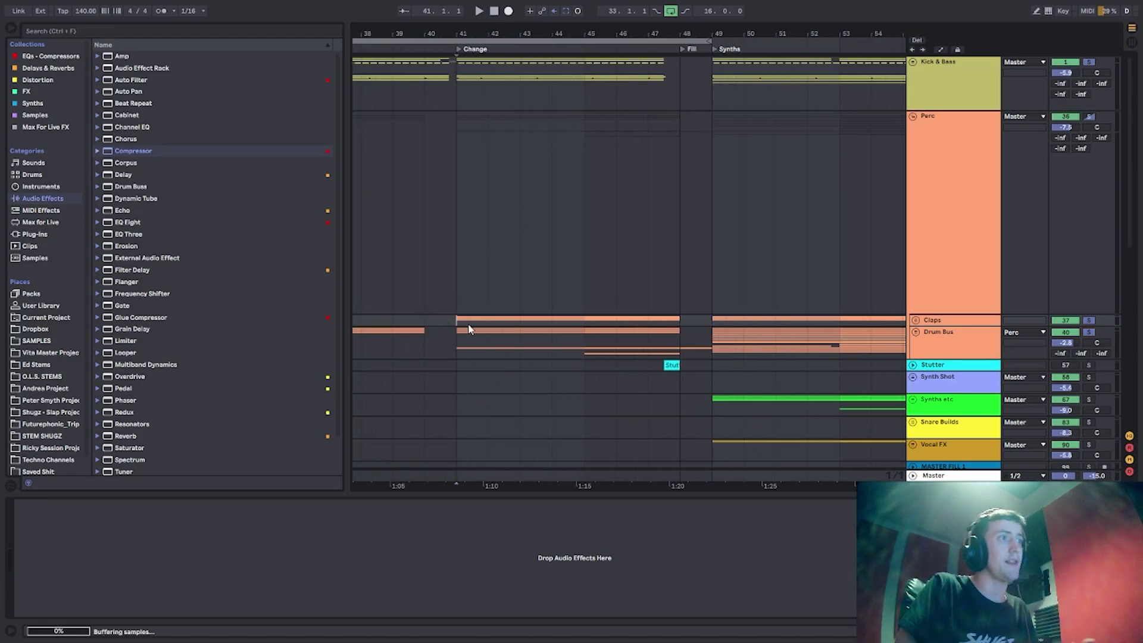
click(916, 320)
scroll(487, 295, down, 4)
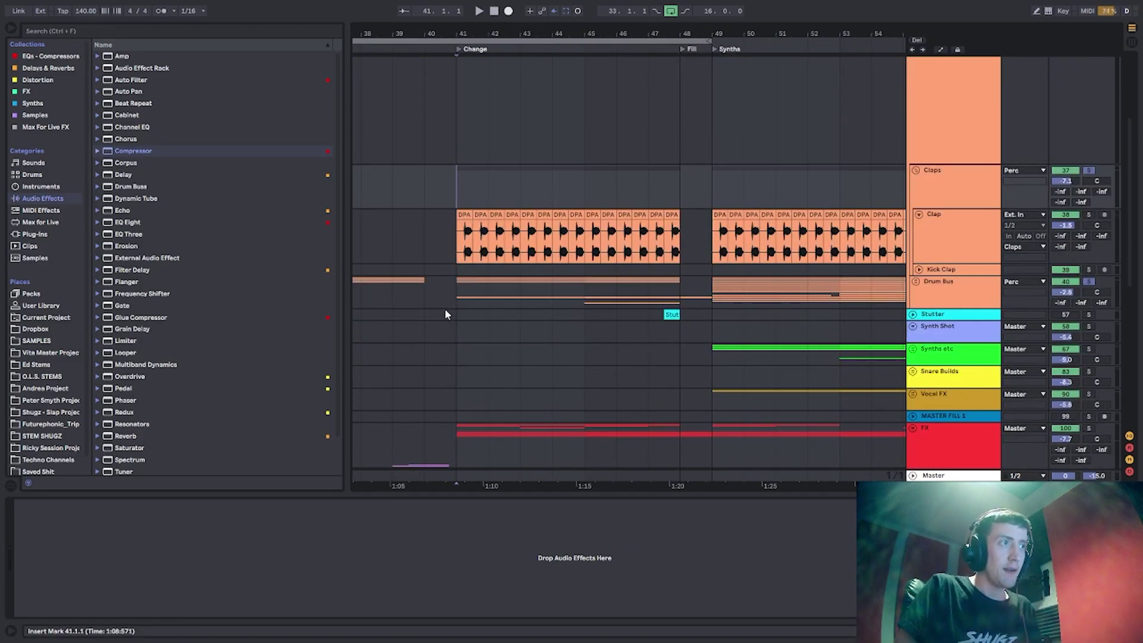
click(449, 302)
click(916, 282)
scroll(512, 310, down, 2)
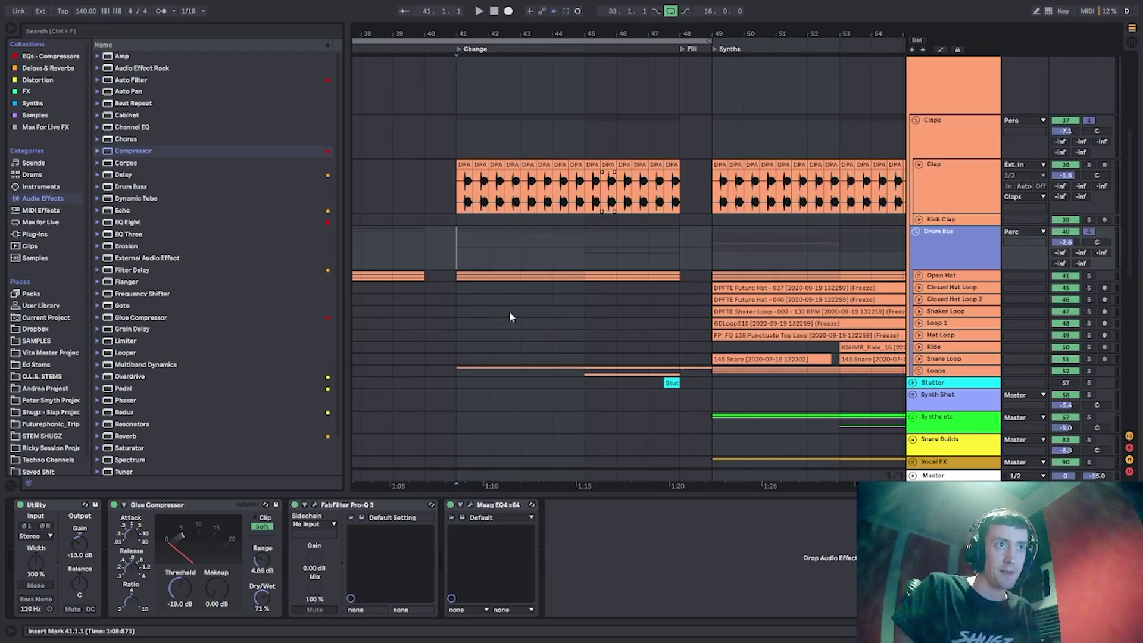
Solo the Open Hat group inside Drum Bus and unfold it along with Open Hat 1, Open Hat 2 and Open Hat 3.
click(459, 283)
click(1090, 276)
click(919, 276)
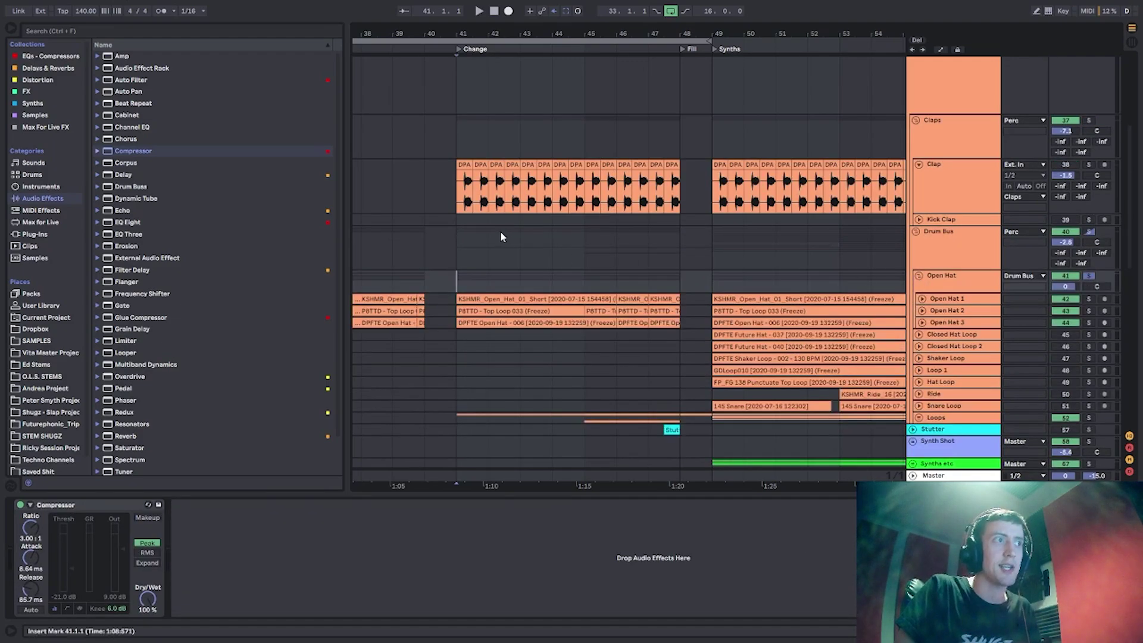
scroll(501, 237, down, 3)
click(922, 272)
click(922, 260)
click(922, 249)
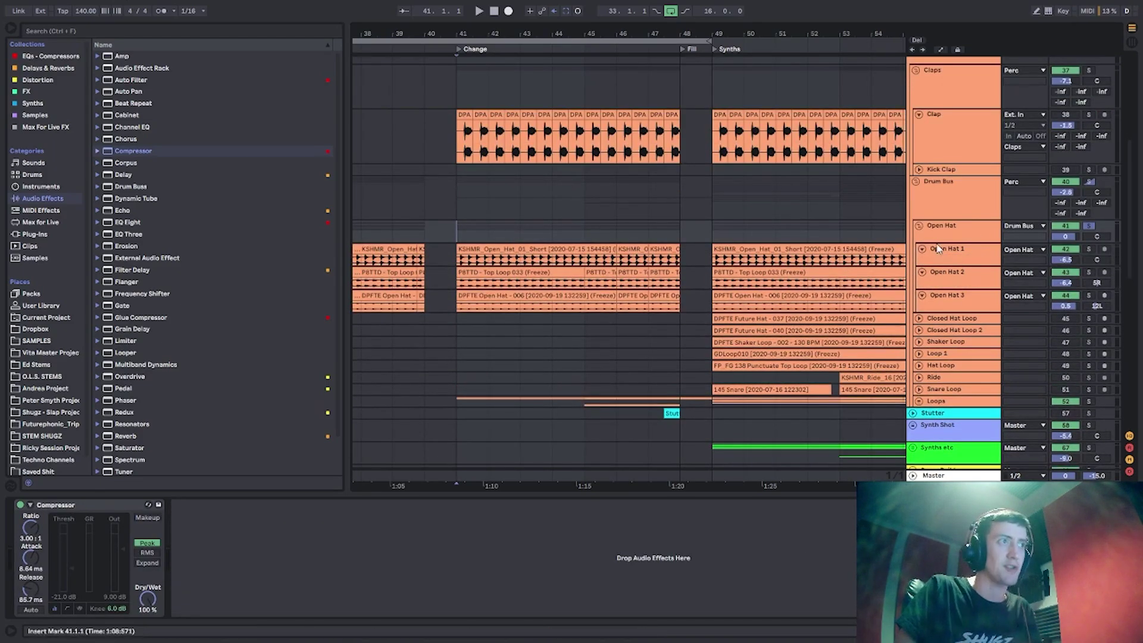
Play Open Hat 1, Open Hat 2 and Open Hat 3 from 41.1.1, soloing them one at a time.
key(space)
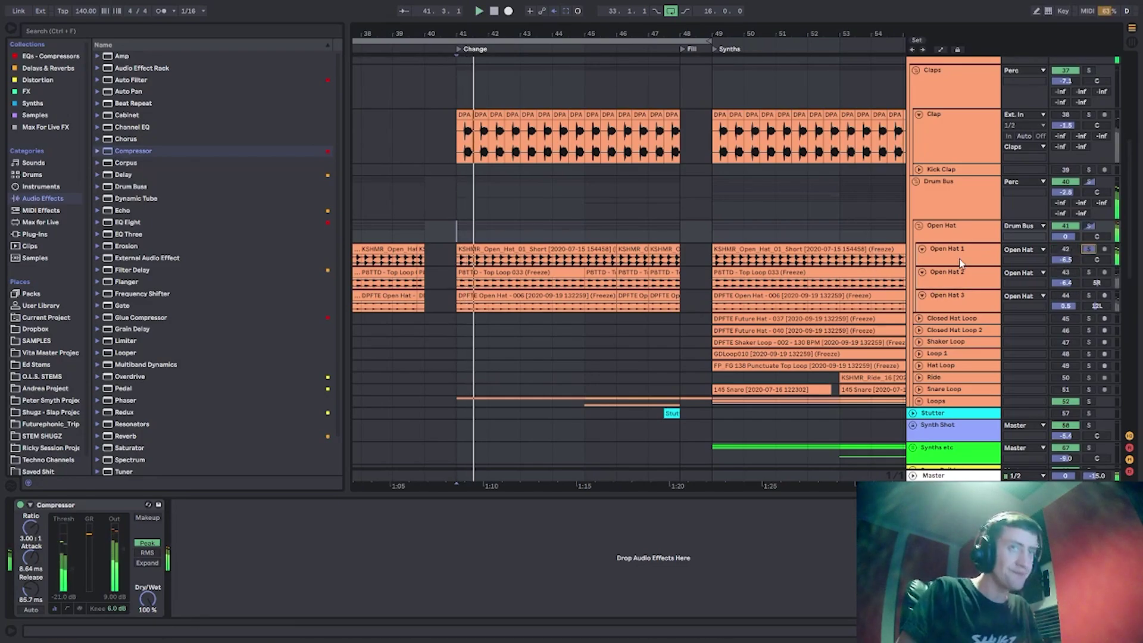
click(1089, 272)
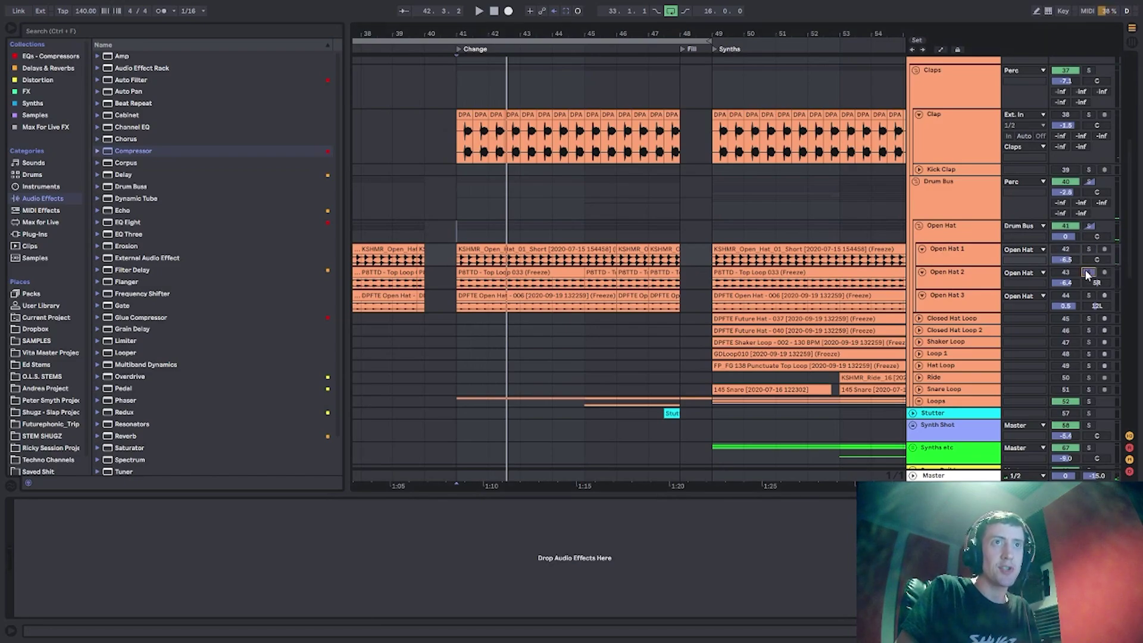
key(space)
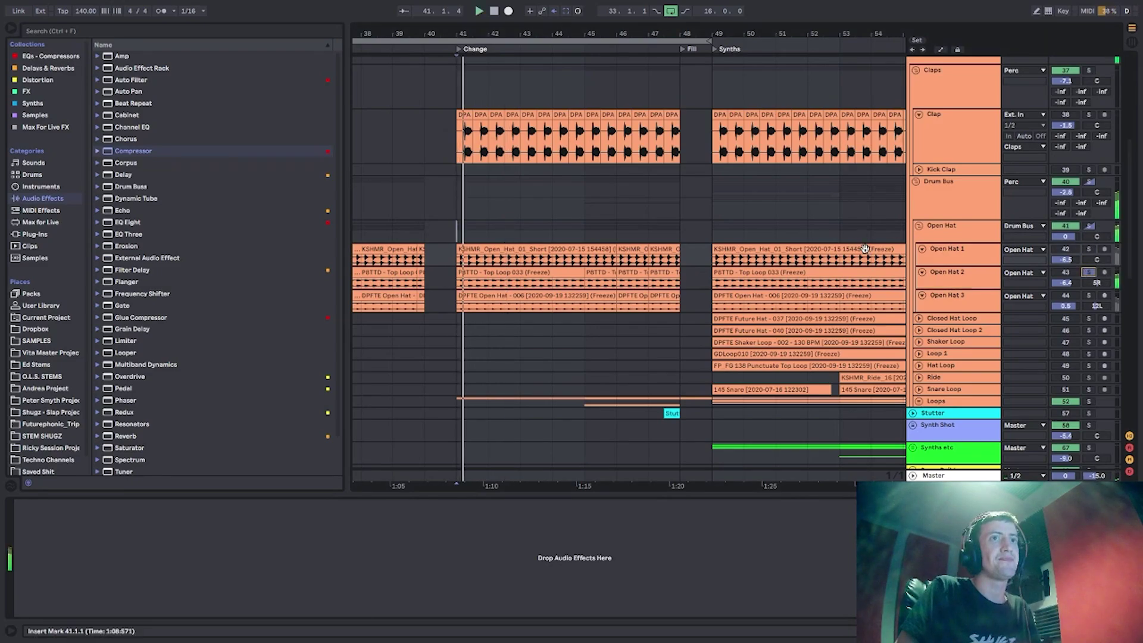
click(1090, 296)
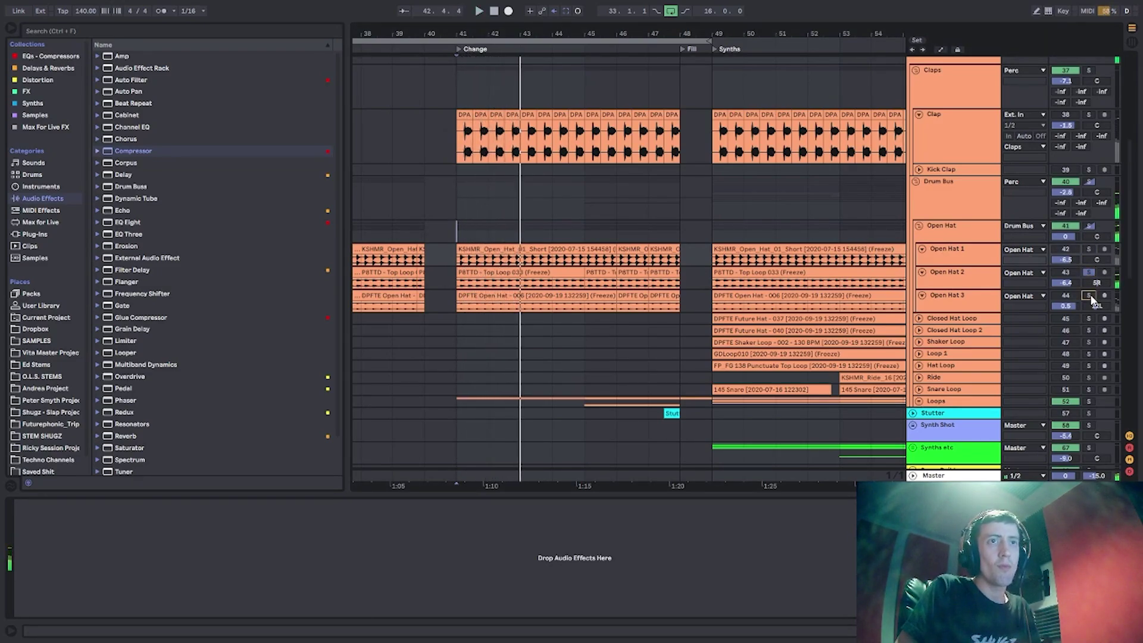
key(space)
key(space)
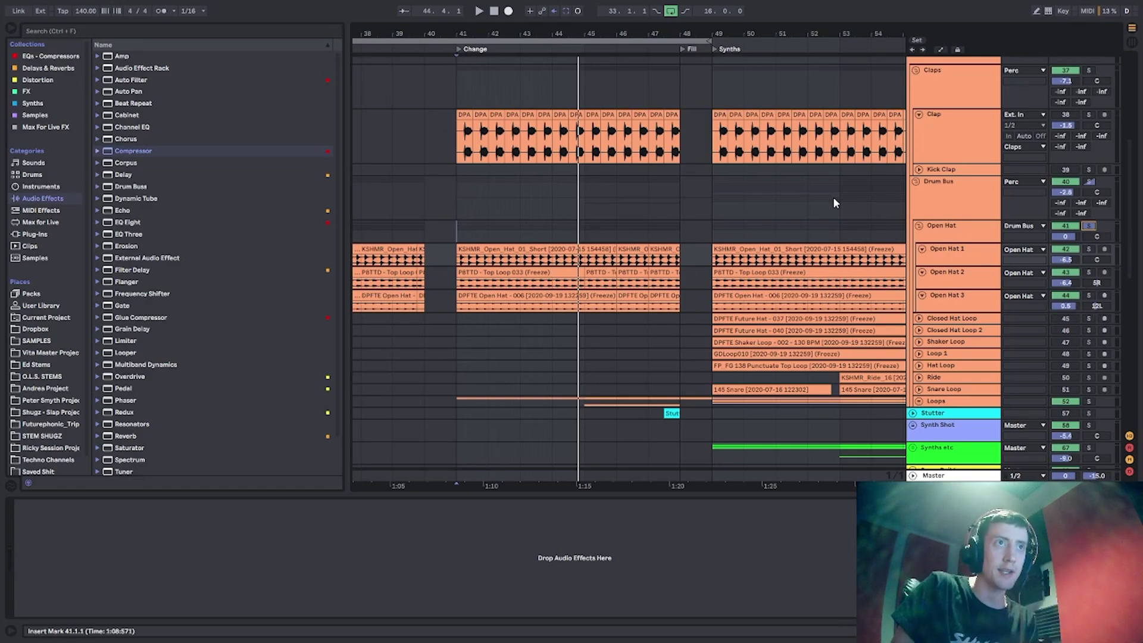
View the Drum Bus devices, solo the Open Hat group again, and play all its layers together from 41.1.1.
click(1090, 183)
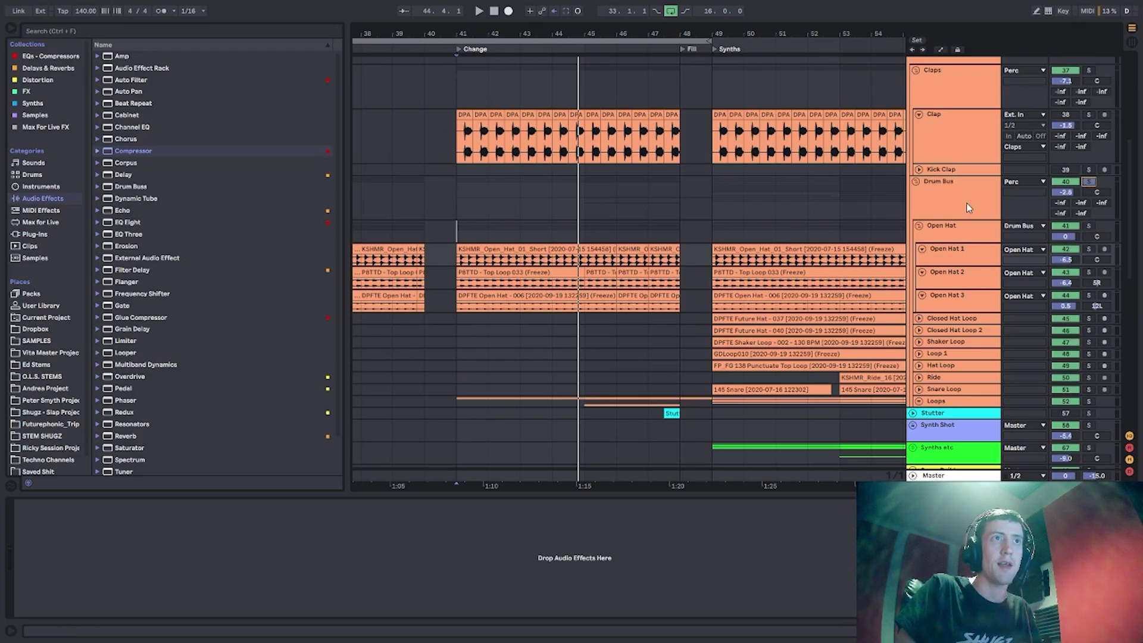
click(967, 208)
click(1089, 226)
key(space)
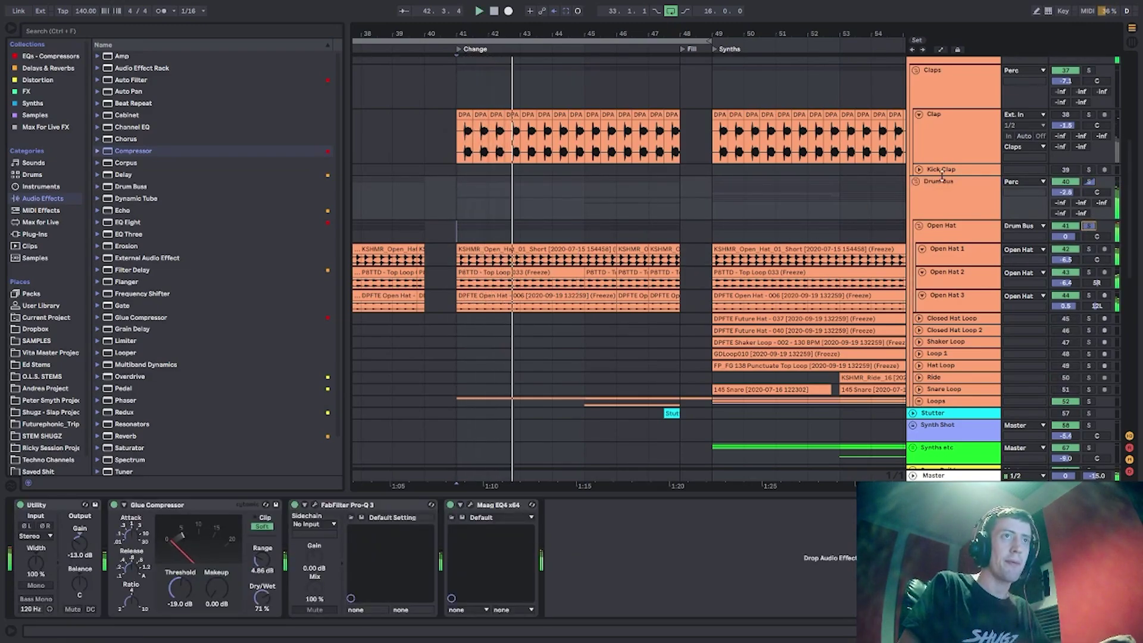
Solo Kick & Bass and Clap along with the Open Hat group and play them together from 41.1.1.
scroll(970, 156, up, 8)
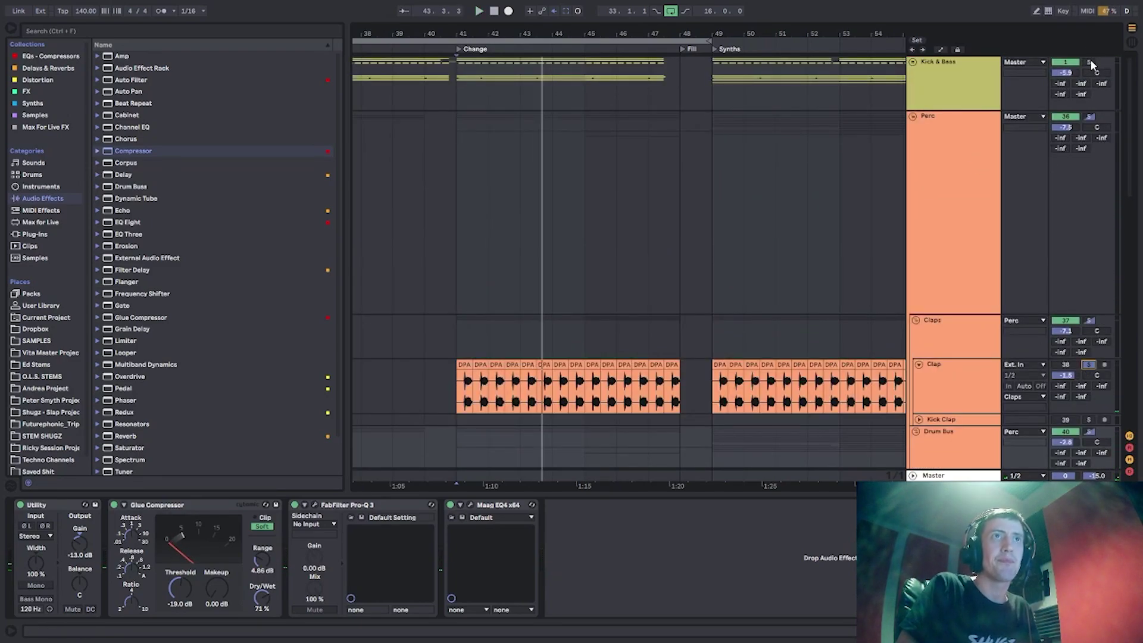
click(456, 99)
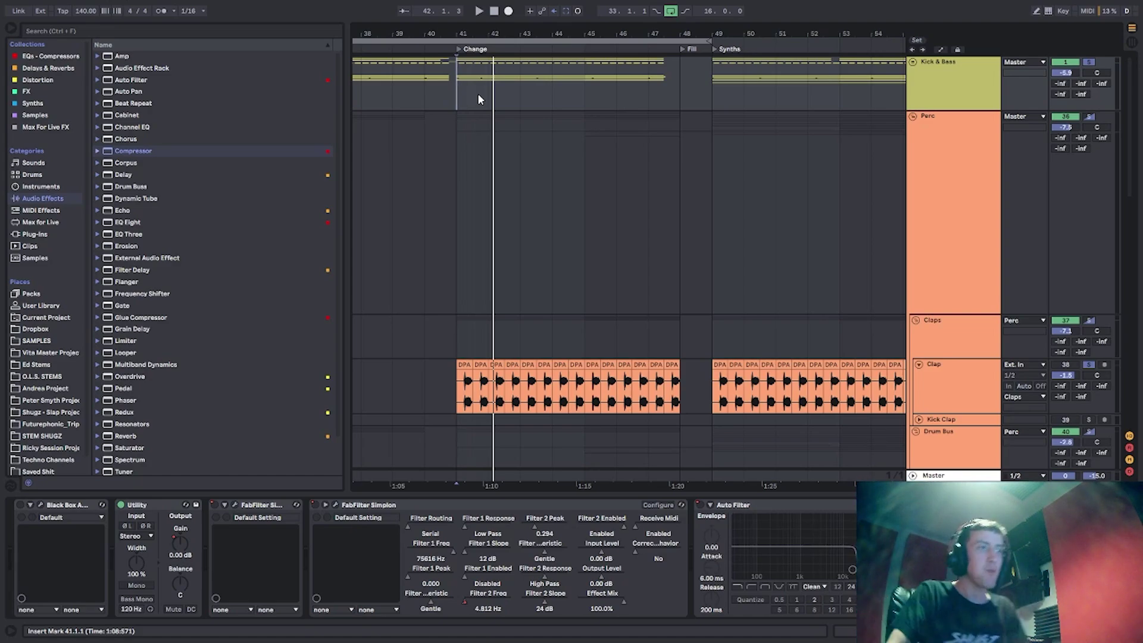
key(space)
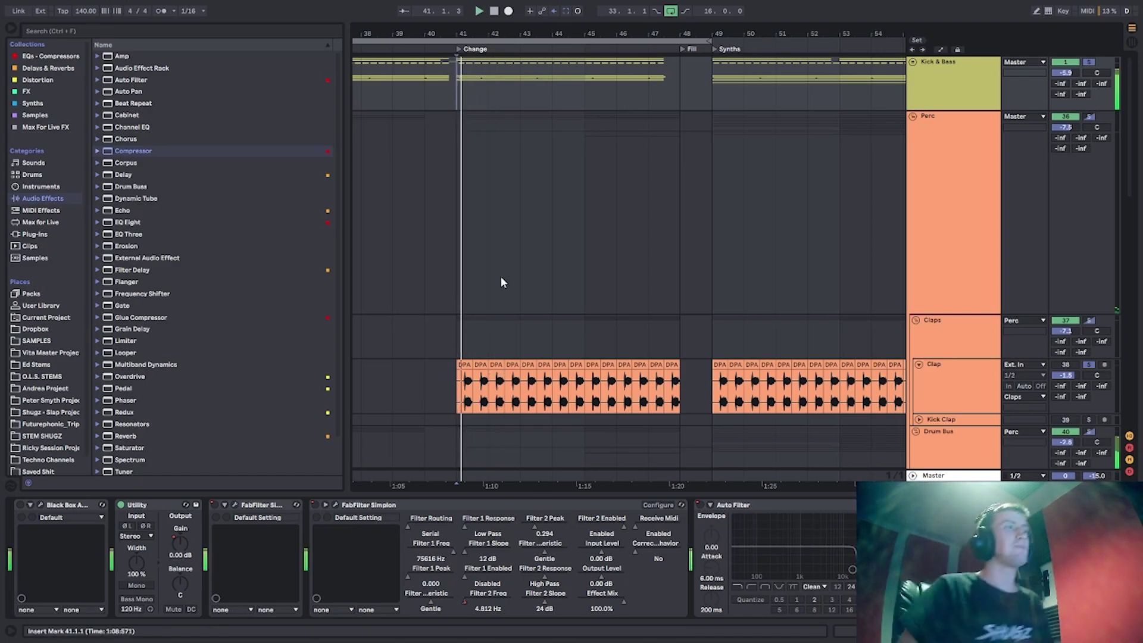
Fold the Claps and Open Hat groups while the mix plays, then stop playback.
click(950, 140)
double_click(952, 345)
click(952, 347)
scroll(938, 315, down, 1)
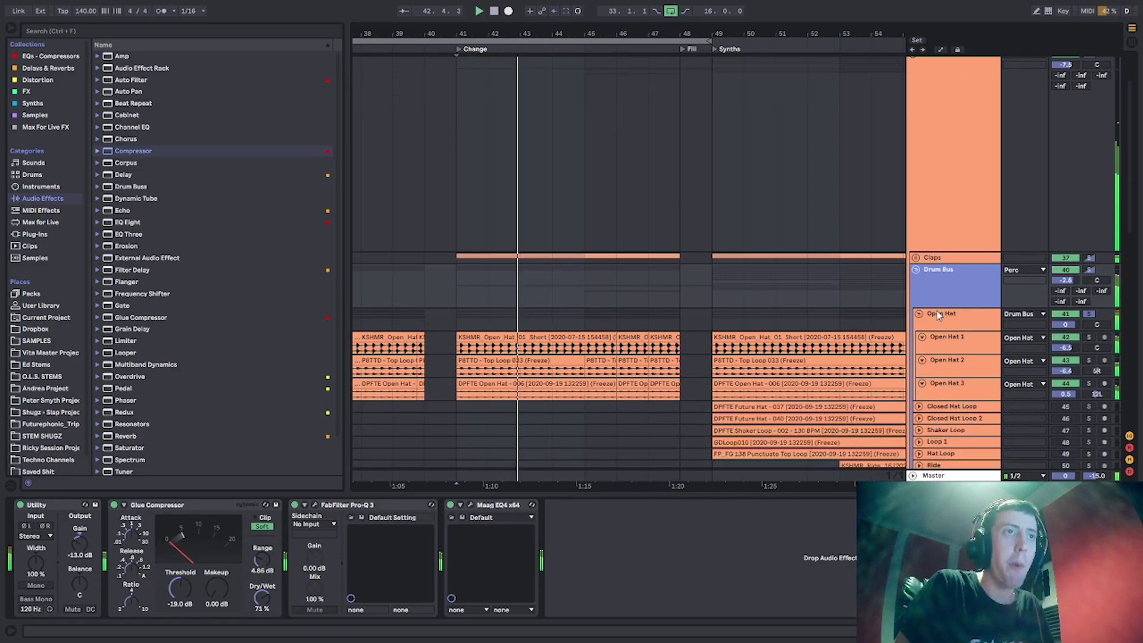
scroll(938, 316, down, 1)
click(943, 276)
key(Left)
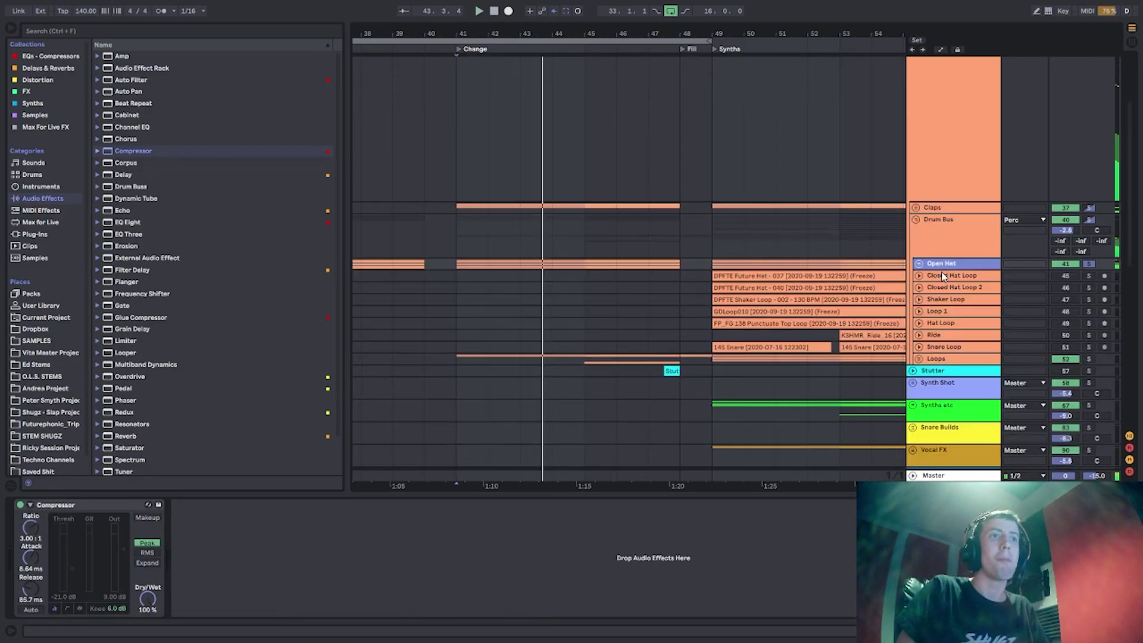
click(943, 276)
key(space)
Unfold the Loops group and its first loop track, solo that track, and play the mix from 41.1.1.
click(451, 359)
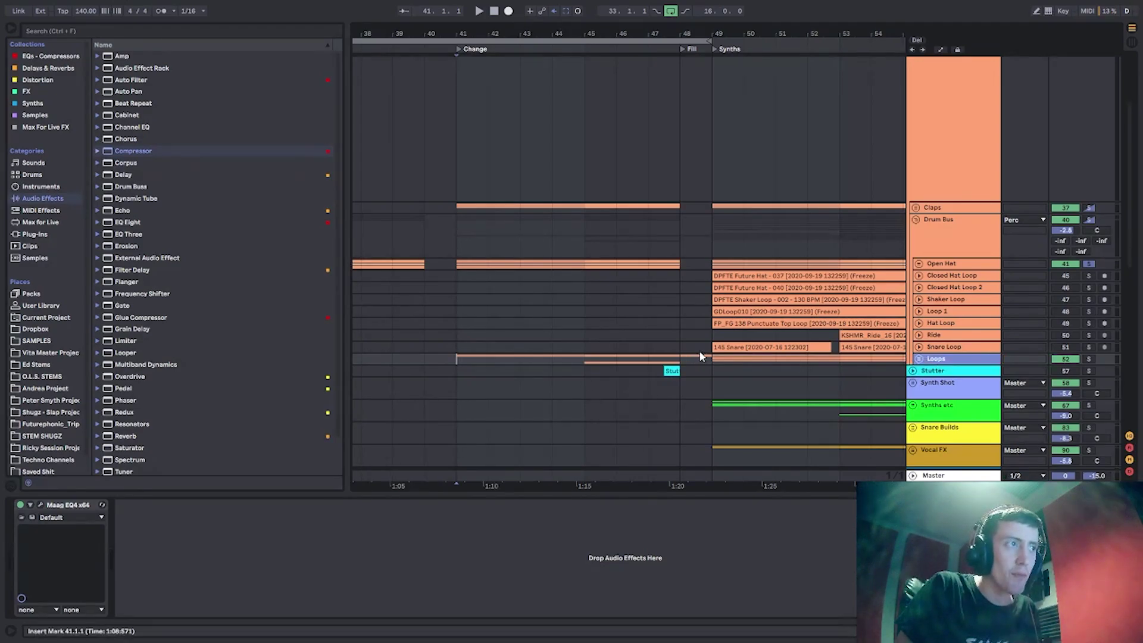
click(919, 359)
scroll(923, 334, down, 3)
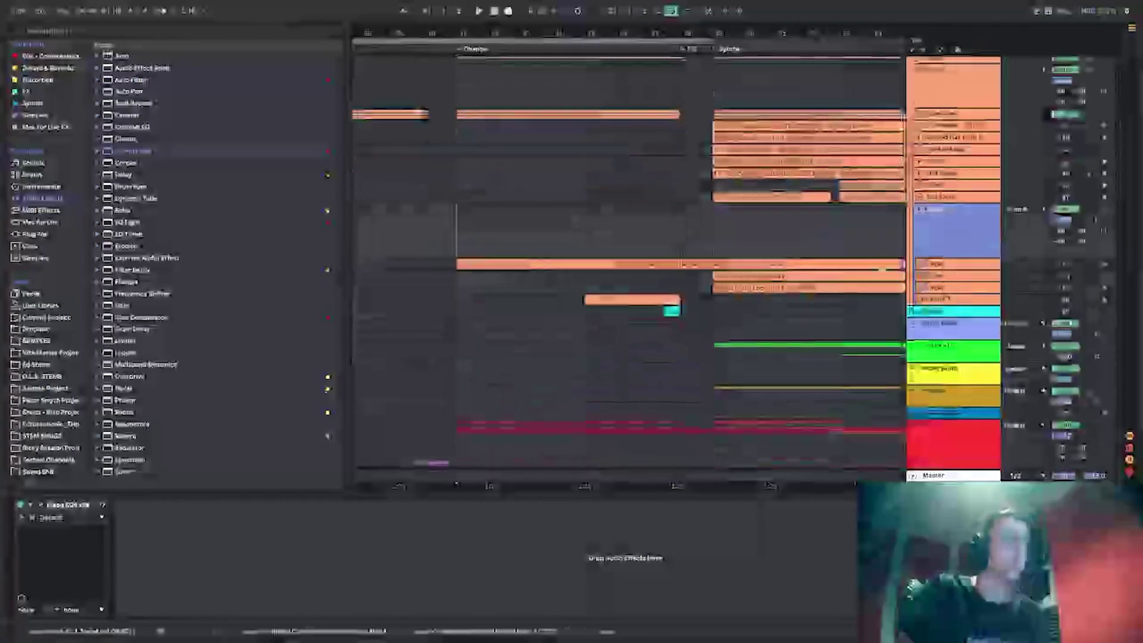
click(922, 265)
click(756, 250)
key(space)
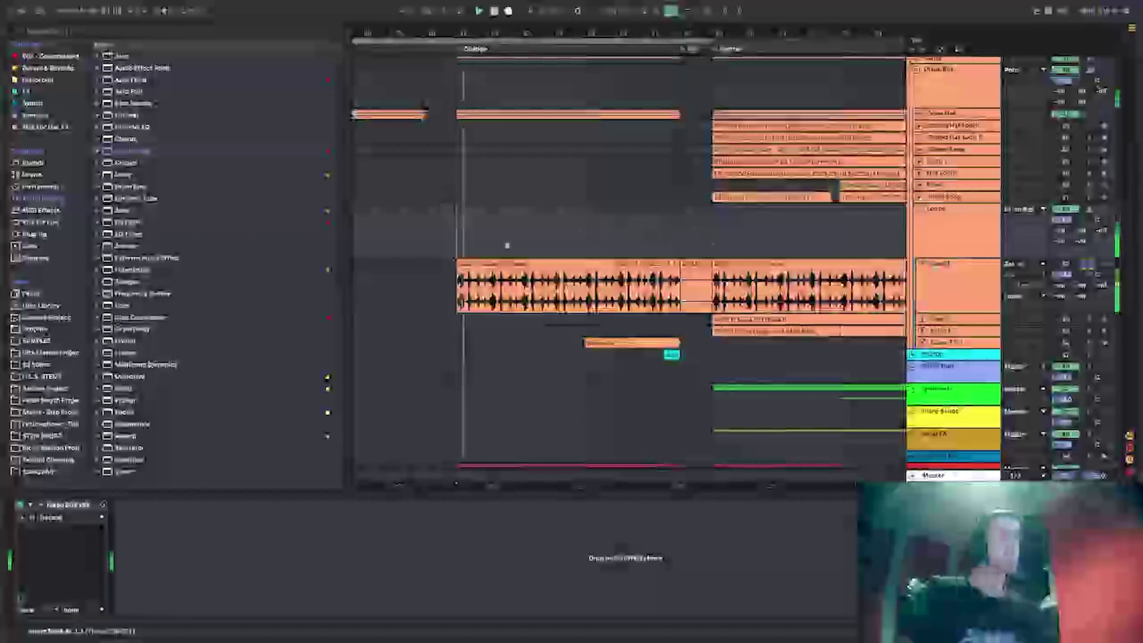
Inspect the devices of the first loop track and the loop track just above Snare FX 1 during playback.
click(965, 268)
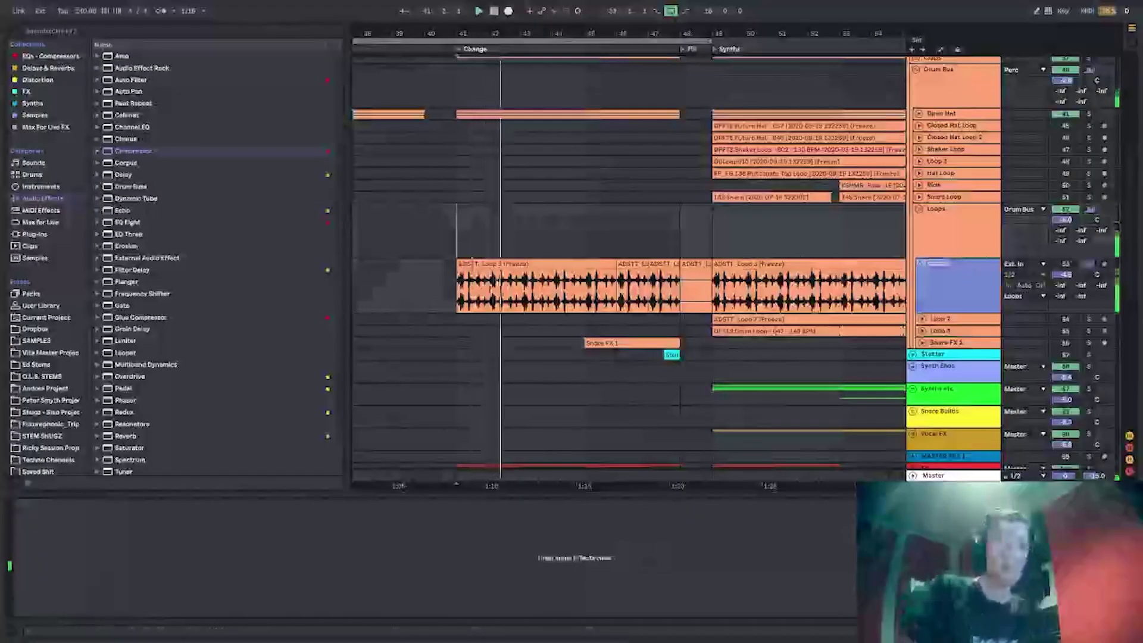
scroll(655, 268, up, 4)
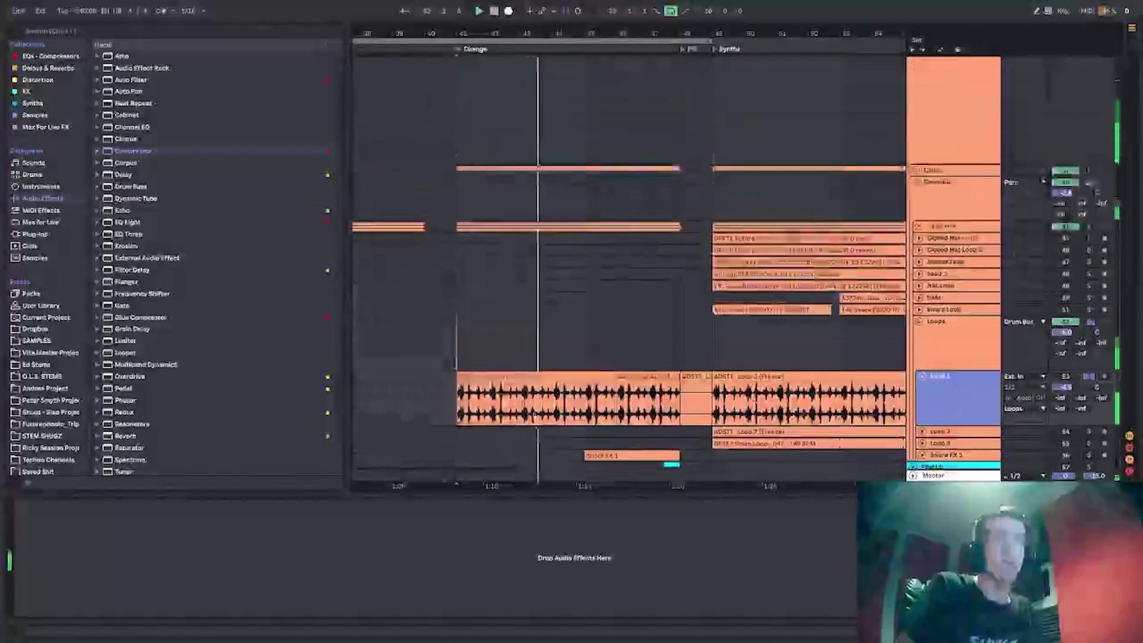
scroll(655, 268, down, 4)
click(952, 330)
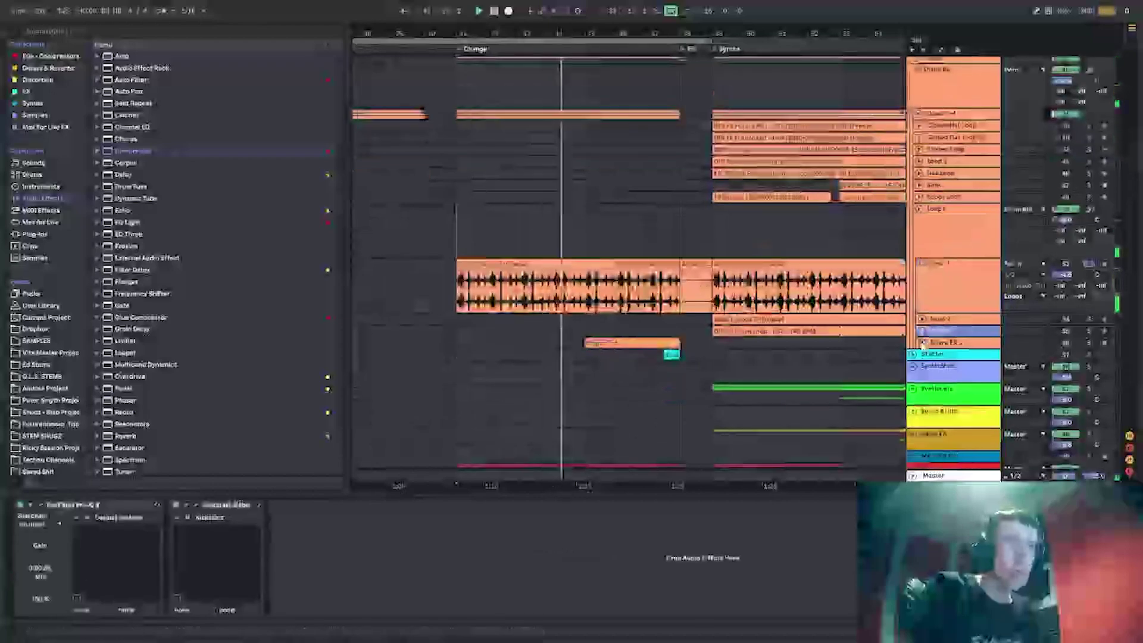
Unfold the Snare FX 1 track, solo it and play it from 45.1.1.
click(922, 344)
key(space)
click(574, 366)
click(1088, 346)
key(space)
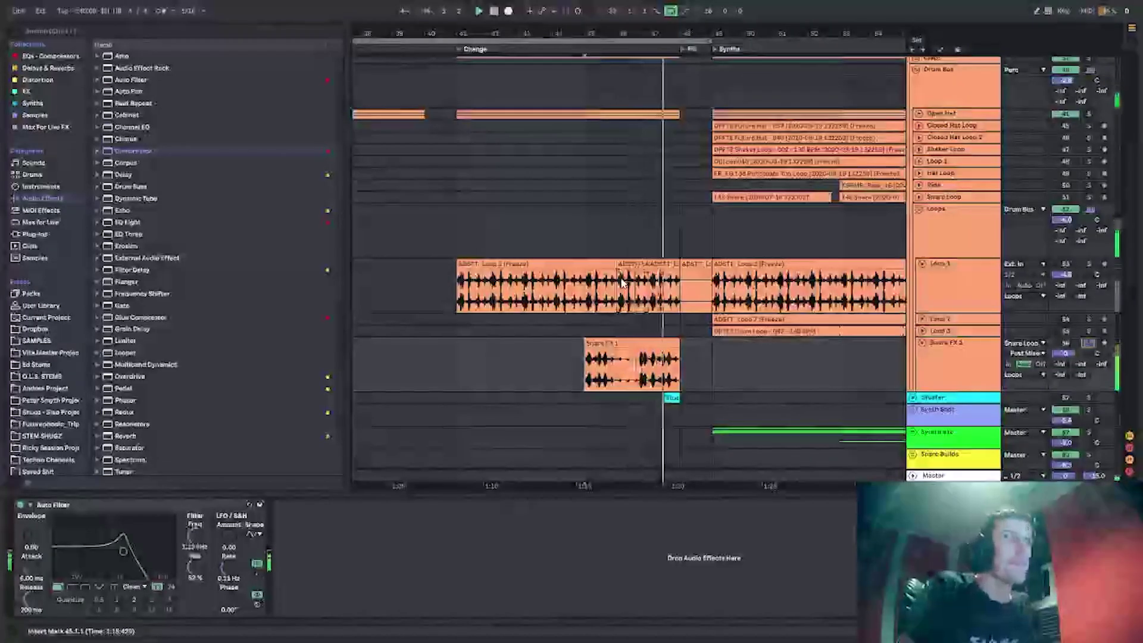
Restart playback from 41.1.1 and inspect the devices on Snare FX 1.
scroll(602, 295, down, 1)
click(468, 320)
key(space)
click(947, 346)
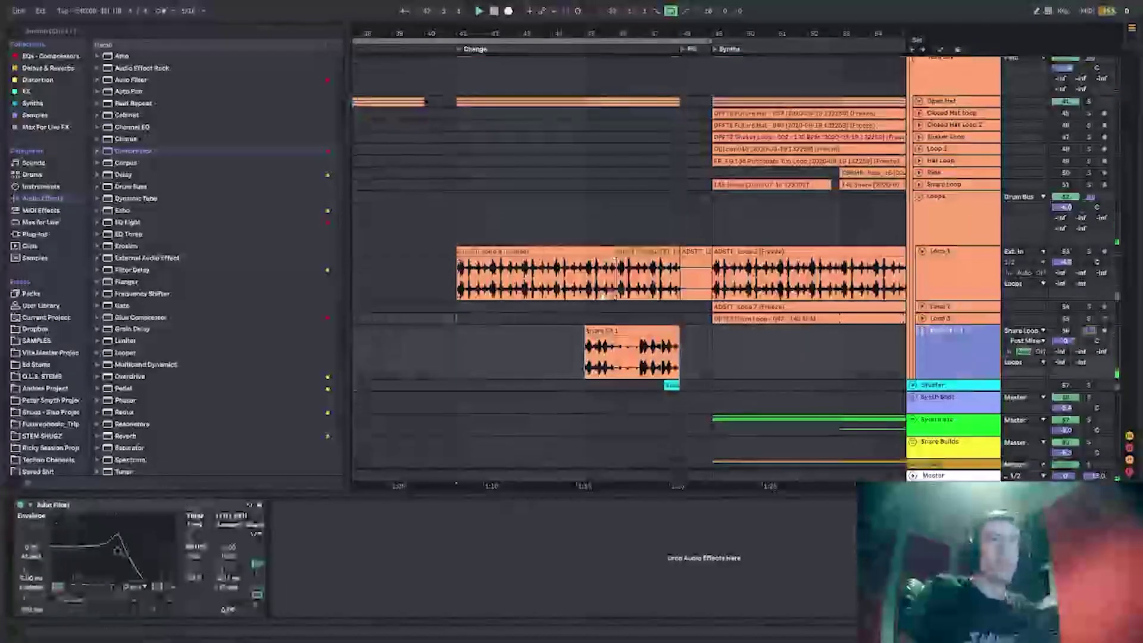
Fold the first loop track, the Loops group, the Drum Bus group and the whole Perc group.
click(922, 251)
click(941, 209)
click(919, 197)
scroll(952, 210, up, 3)
click(954, 210)
key(u)
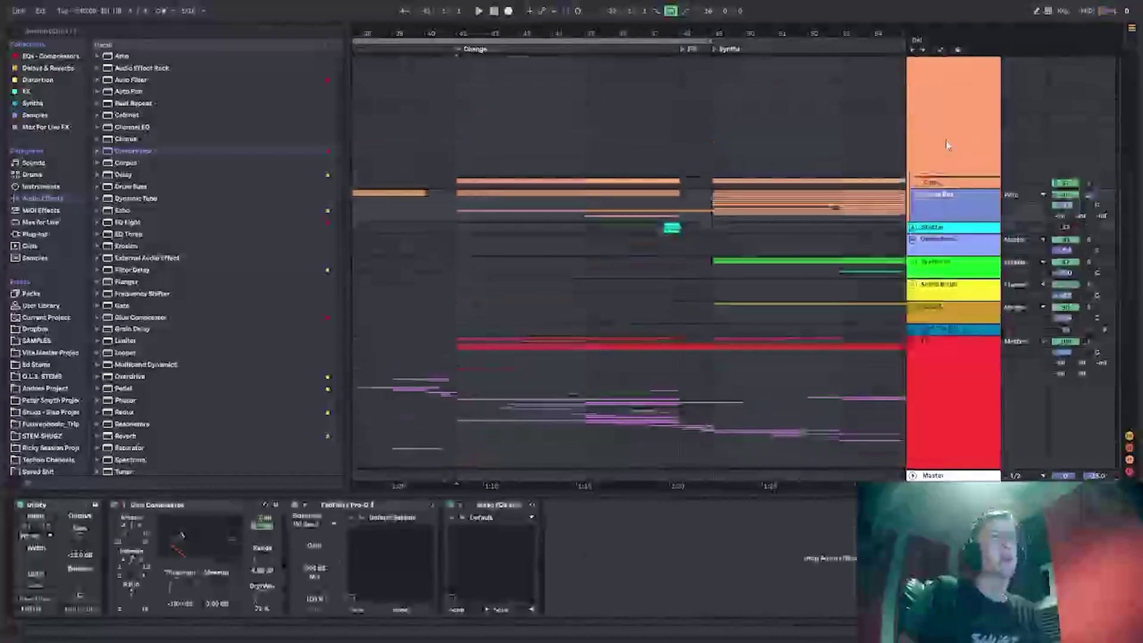
click(947, 146)
key(u)
scroll(786, 115, up, 2)
Mark bars 33 to 37 on the Perc group, then play Kick & Bass and Perc together from 33.1.1.
drag(479, 34, 560, 50)
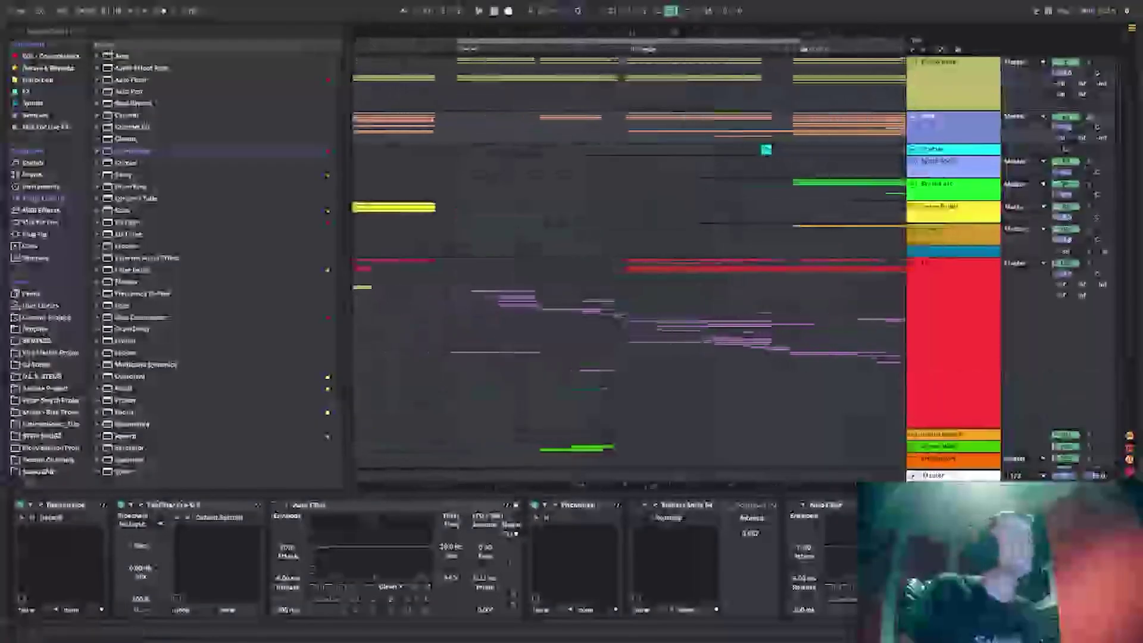
click(470, 129)
drag(470, 135, 537, 132)
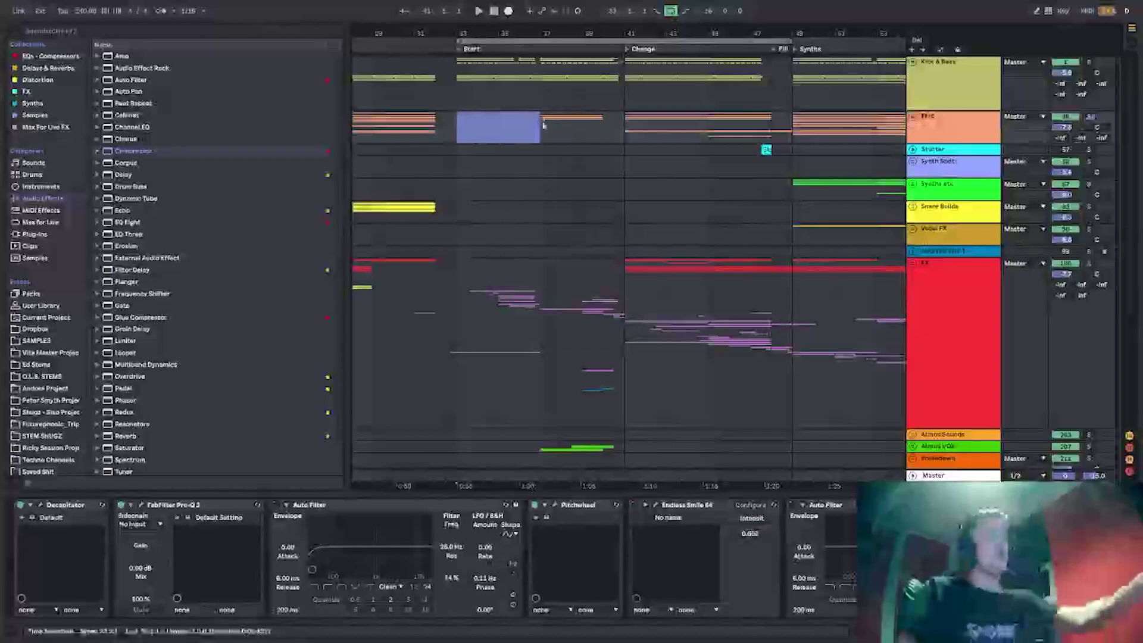
key(Delete)
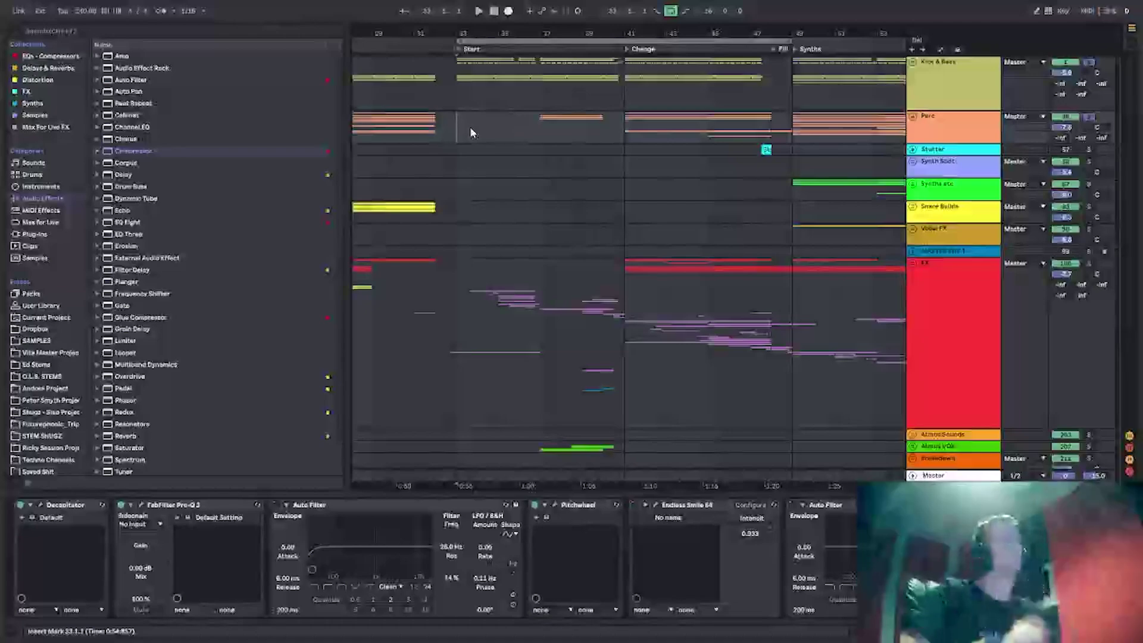
key(space)
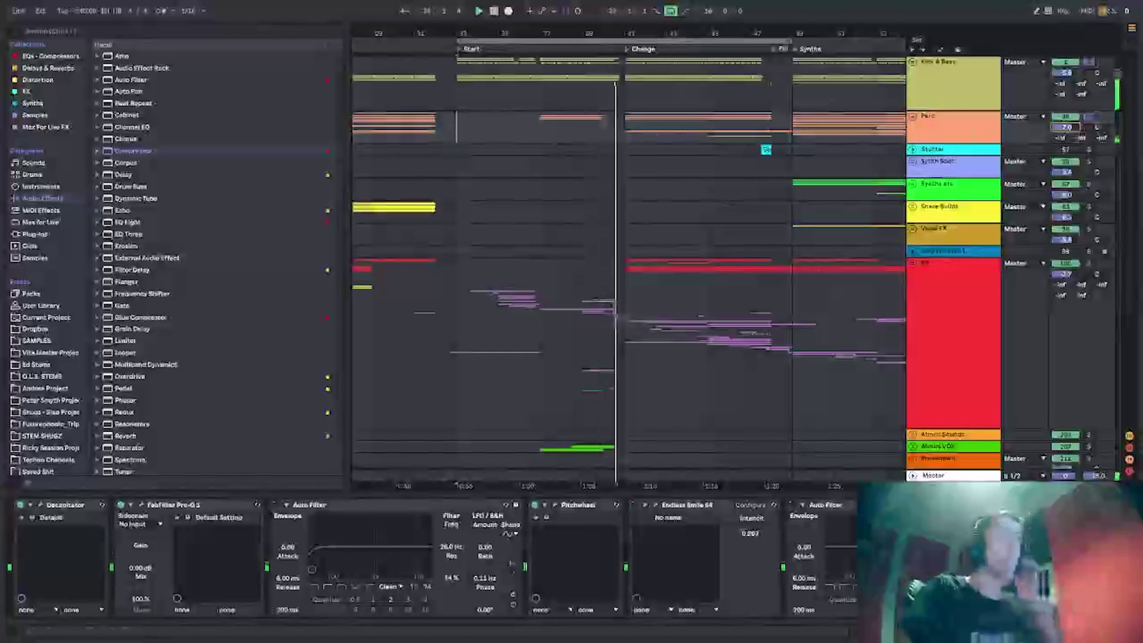
Review the Perc changes in the Change section by marking 41.1.1, 45.1.1 and 47.1.1 in the arrangement.
mouse_move(664, 34)
mouse_down()
mouse_move(631, 48)
mouse_move(566, 32)
mouse_up()
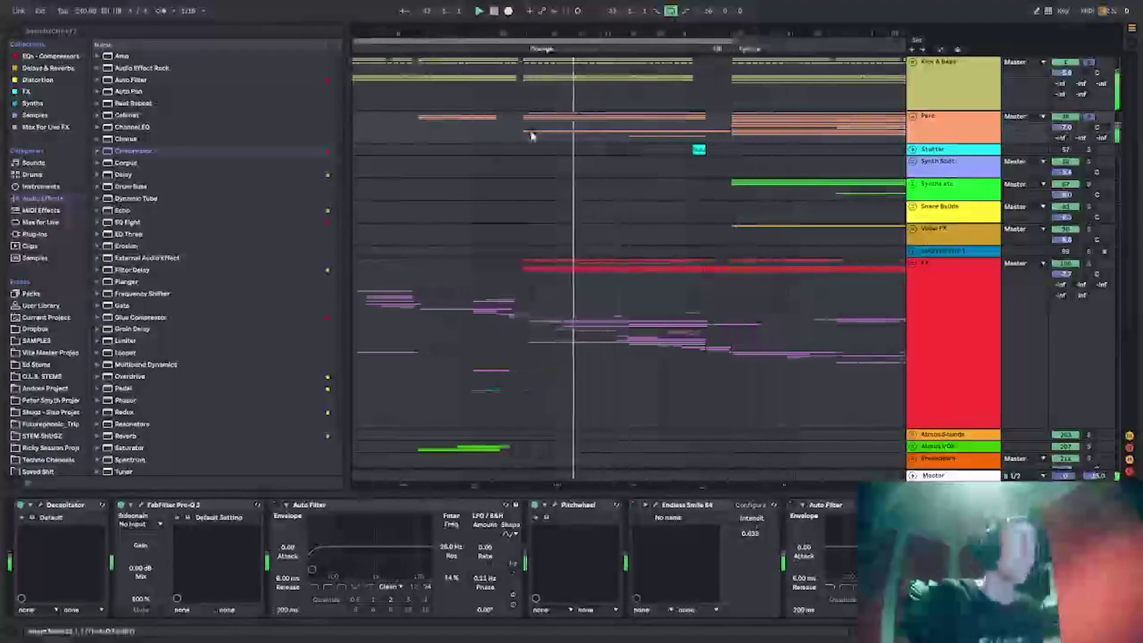
click(531, 136)
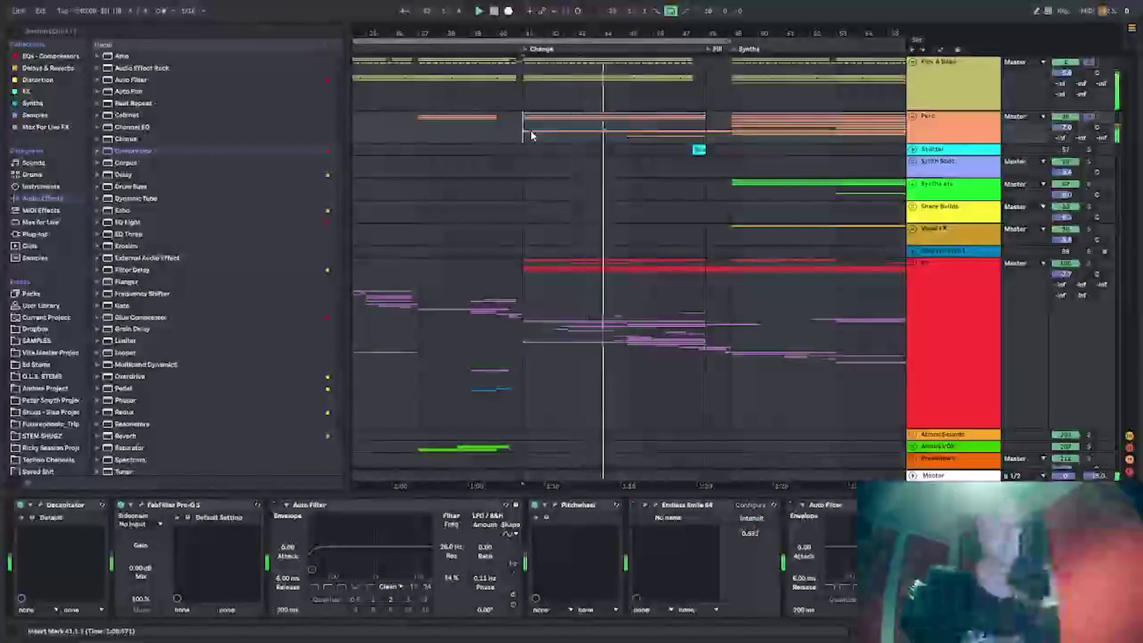
drag(606, 33, 555, 34)
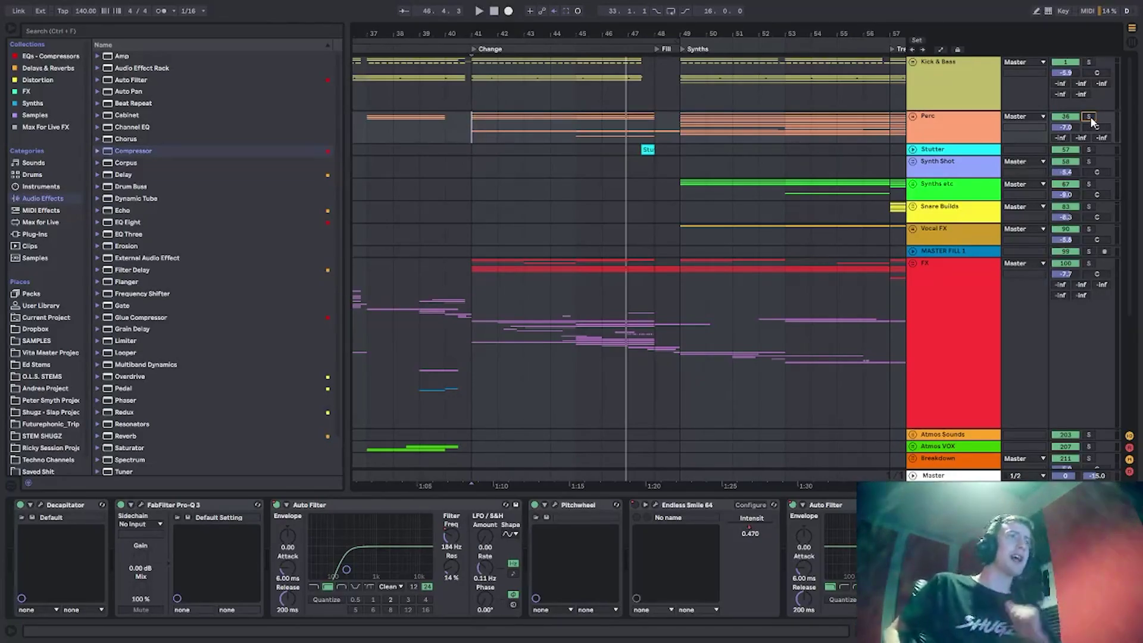
click(577, 125)
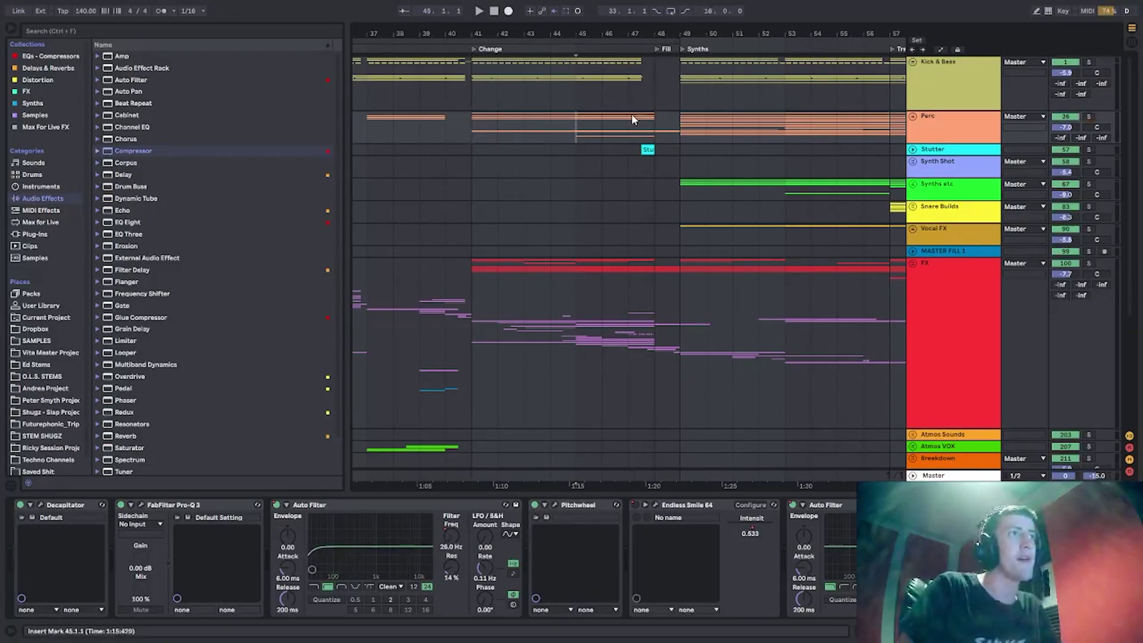
drag(630, 32, 627, 36)
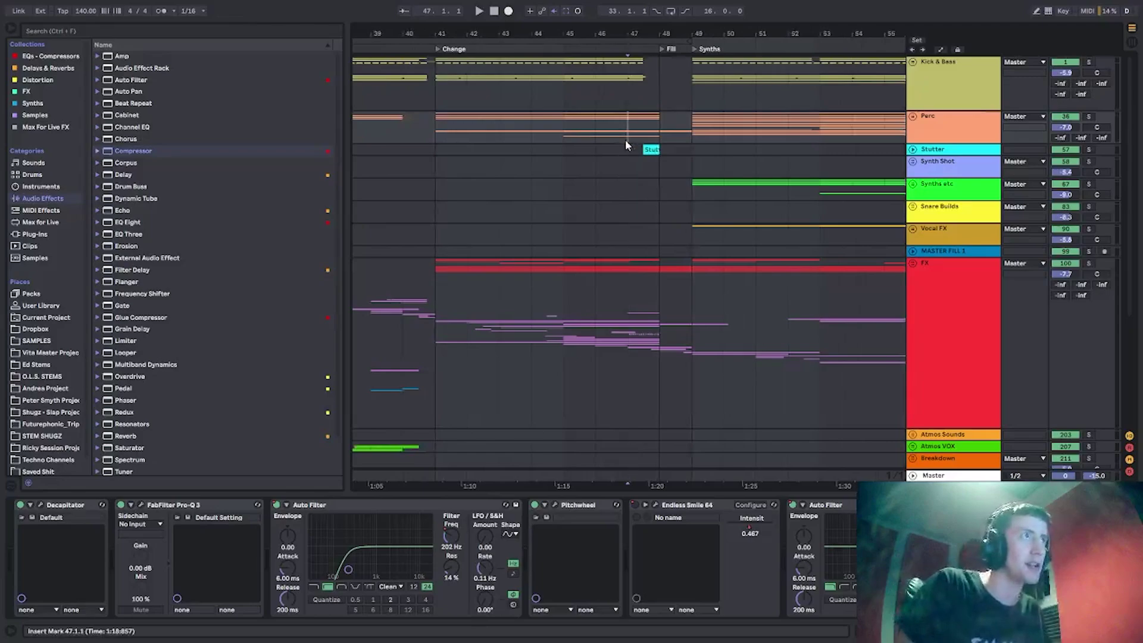
Unfold the Perc group and mark the Drum Bus entry at 49.1.1, where the Synths section starts.
scroll(619, 122, down, 1)
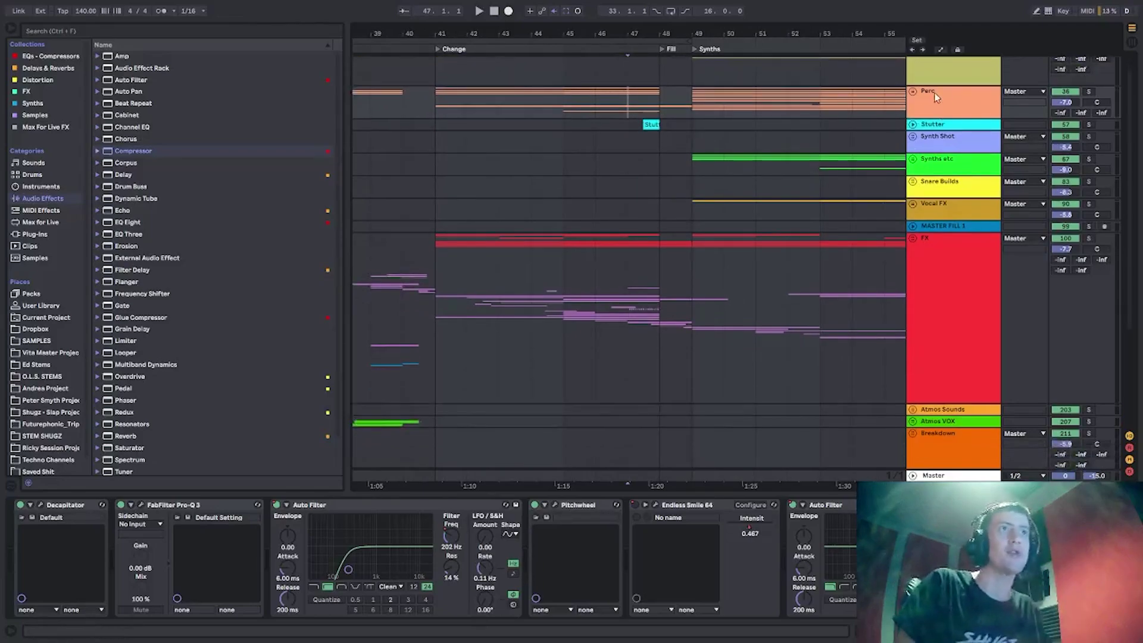
click(913, 93)
scroll(834, 176, down, 2)
click(705, 267)
click(923, 266)
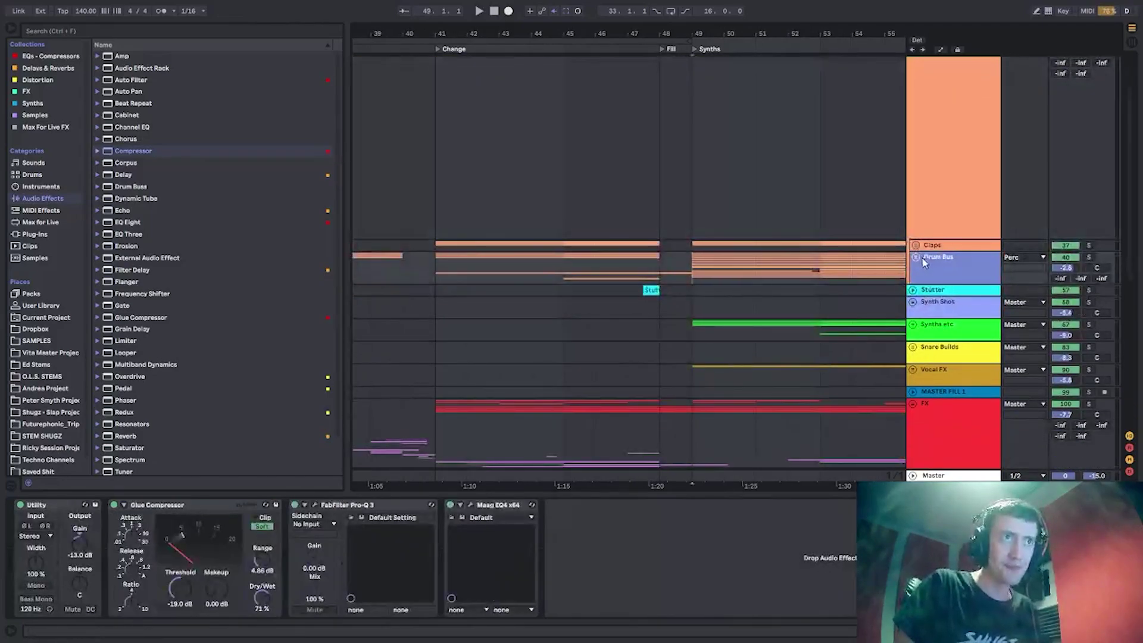
click(709, 272)
drag(712, 35, 535, 37)
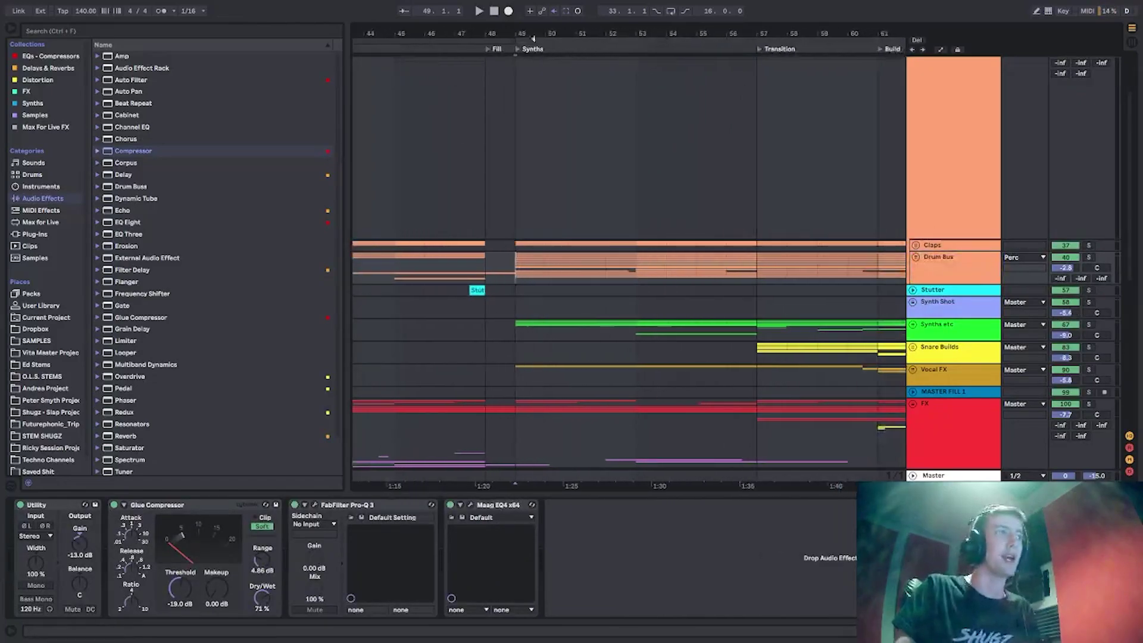
Play the mix from 48.1.1, unfold the Drum Bus group to show its tracks, and stop playback.
click(491, 162)
key(space)
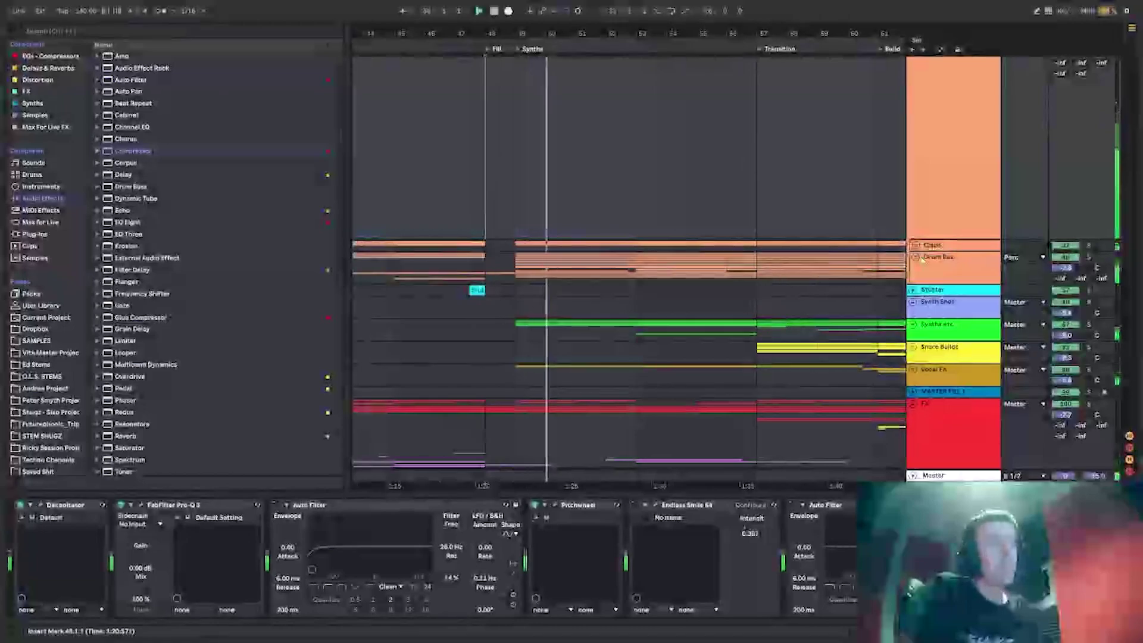
click(938, 257)
click(917, 258)
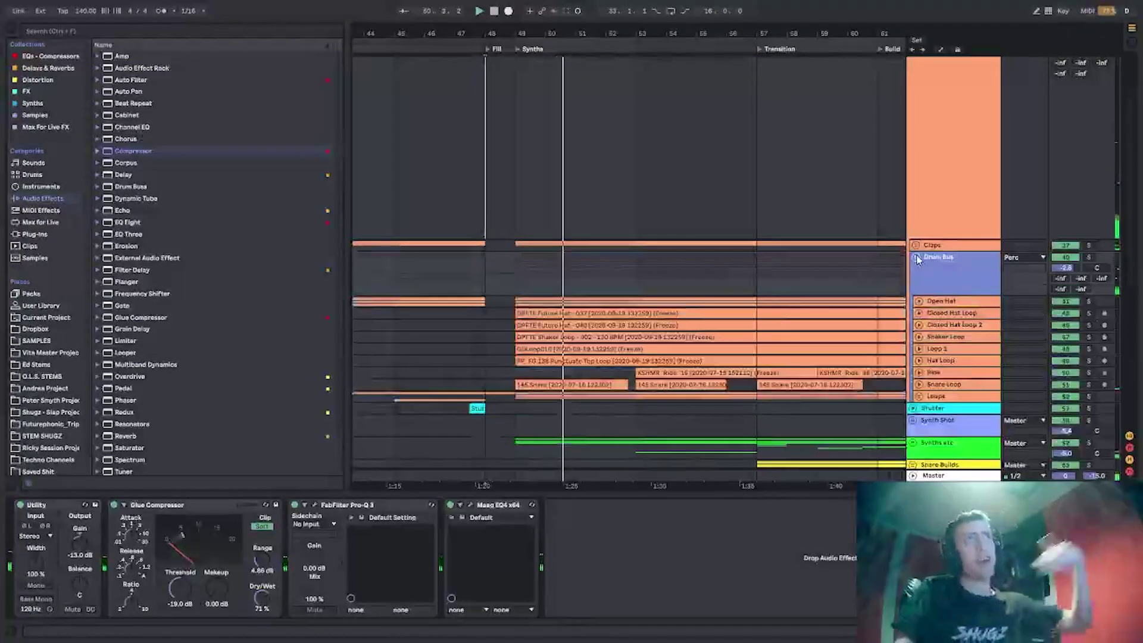
scroll(744, 260, down, 1)
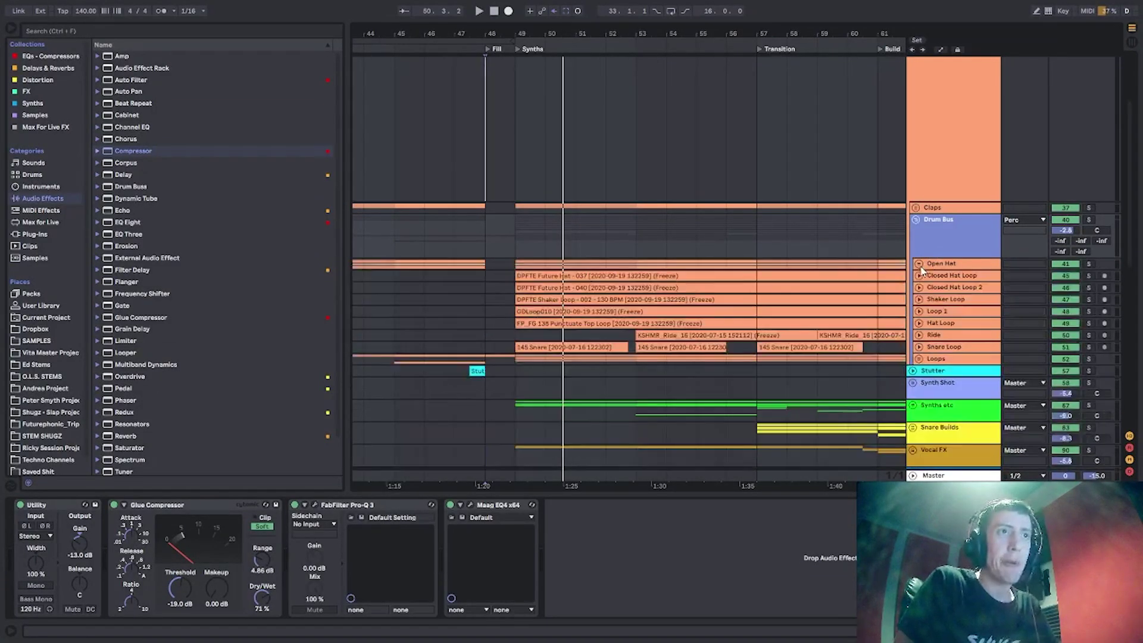
Unfold the Shaker Loop track in the Drum Bus group and solo it.
click(935, 287)
click(934, 298)
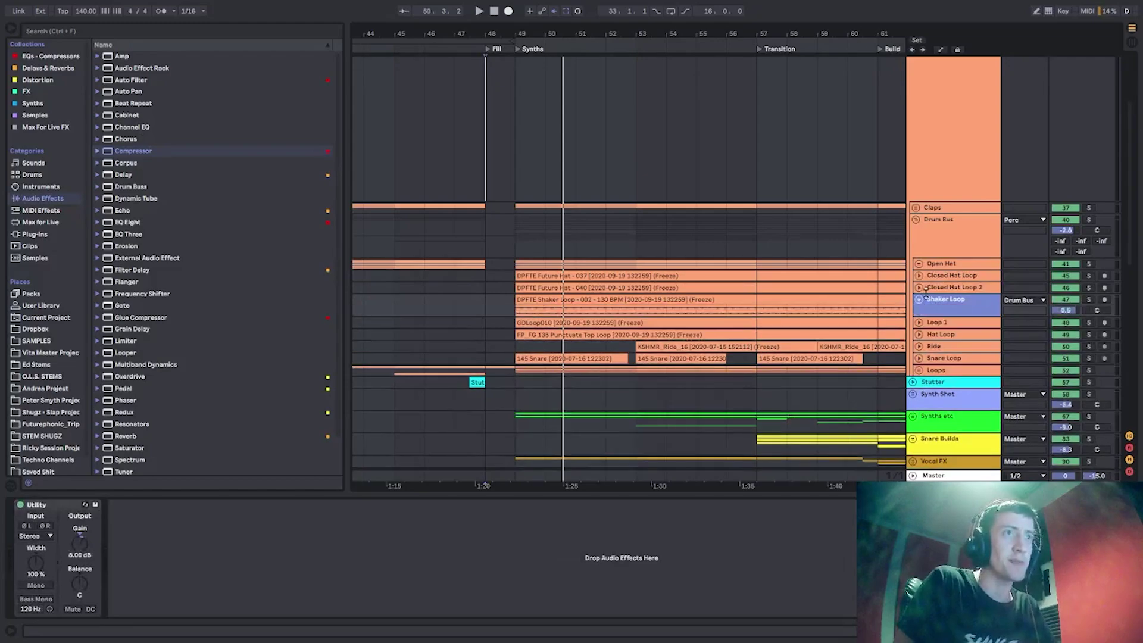
click(1088, 299)
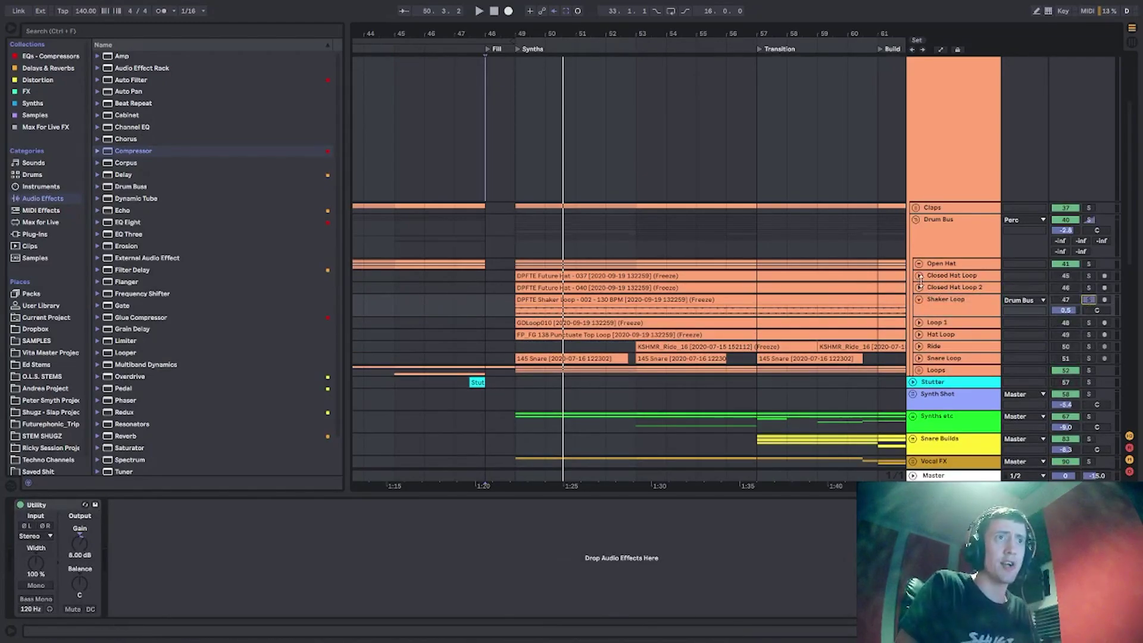
Solo Closed Hat Loop instead, play it from 49.1.1 and unfold the track to show its waveform.
click(1081, 275)
key(space)
key(space)
click(516, 255)
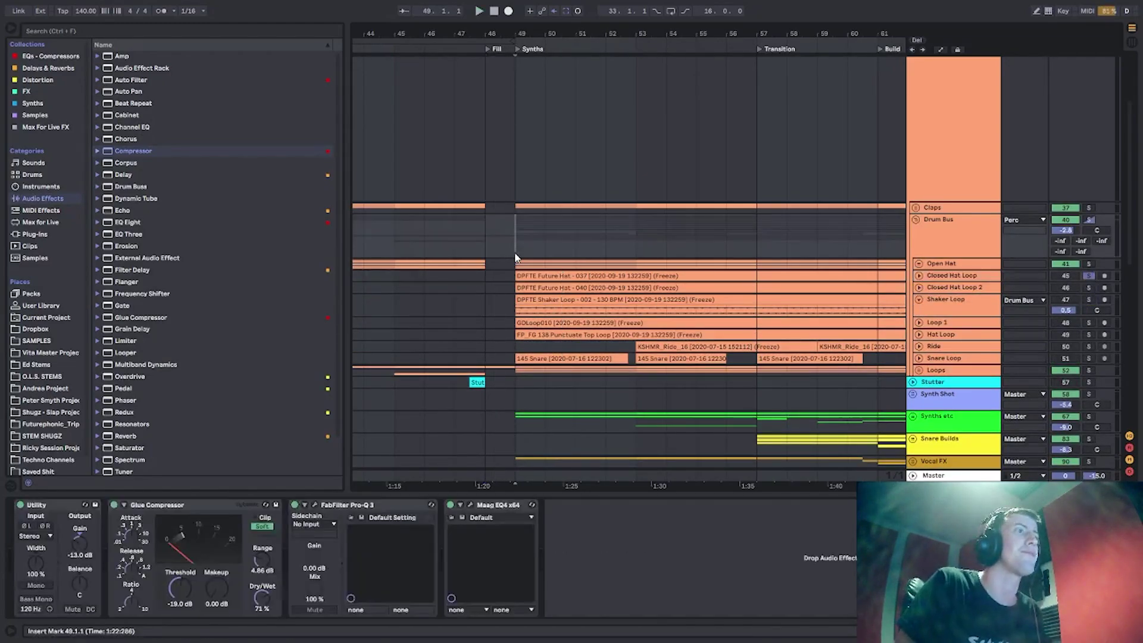
key(space)
click(920, 277)
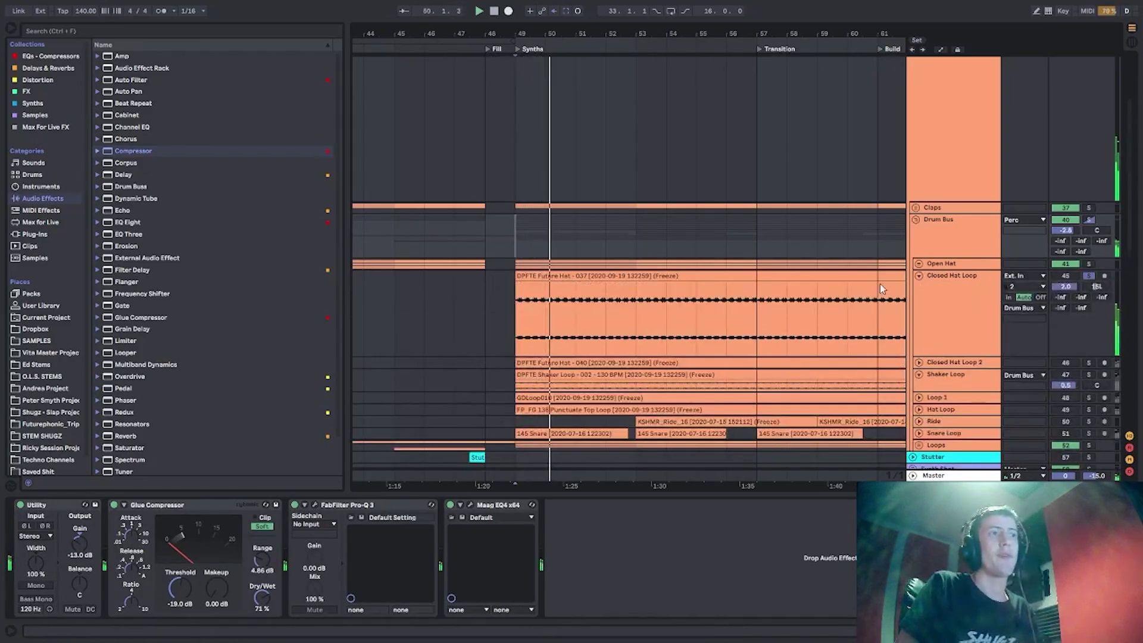
Audition Closed Hat Loop 2 from 49.1.1 and the enlarged Shaker Loop, soloing each in turn.
scroll(546, 277, up, 3)
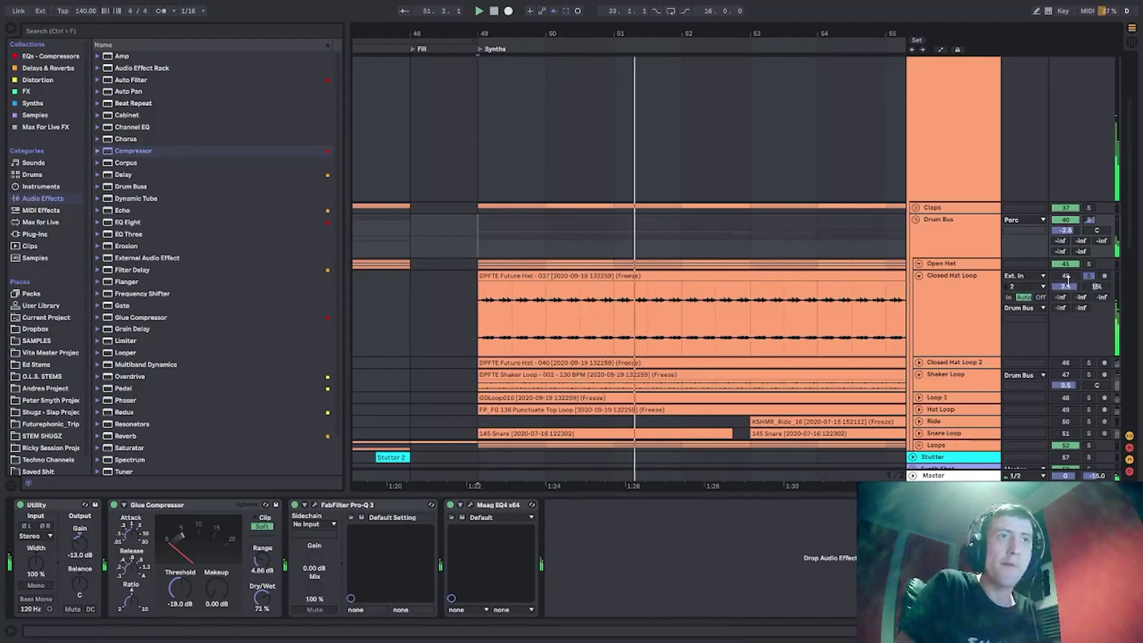
scroll(648, 270, down, 3)
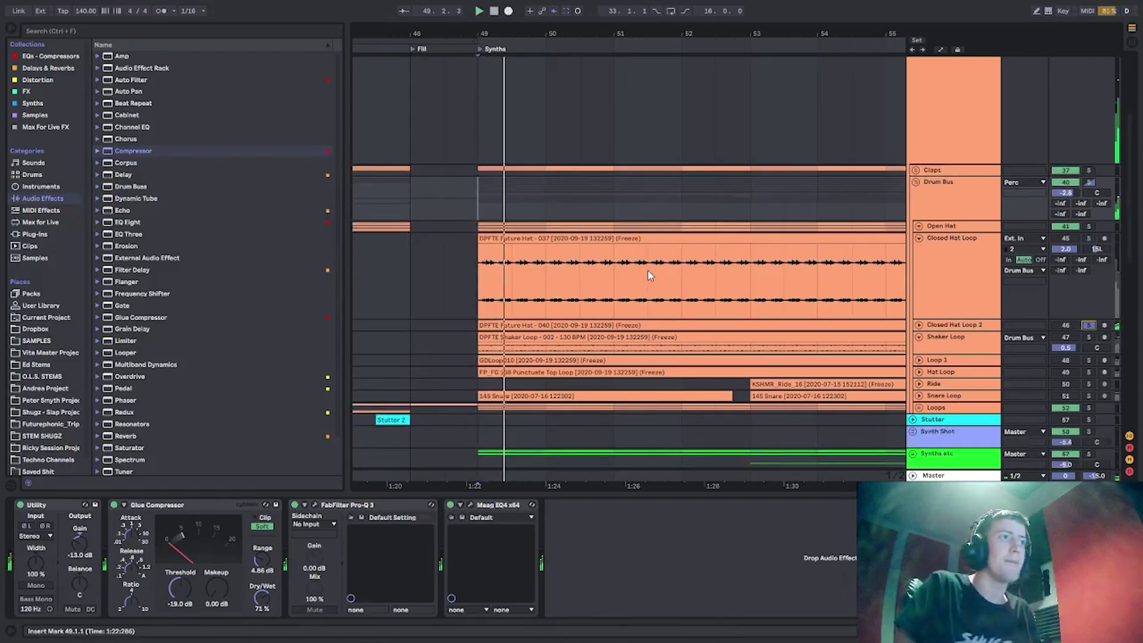
click(920, 303)
scroll(1018, 271, down, 3)
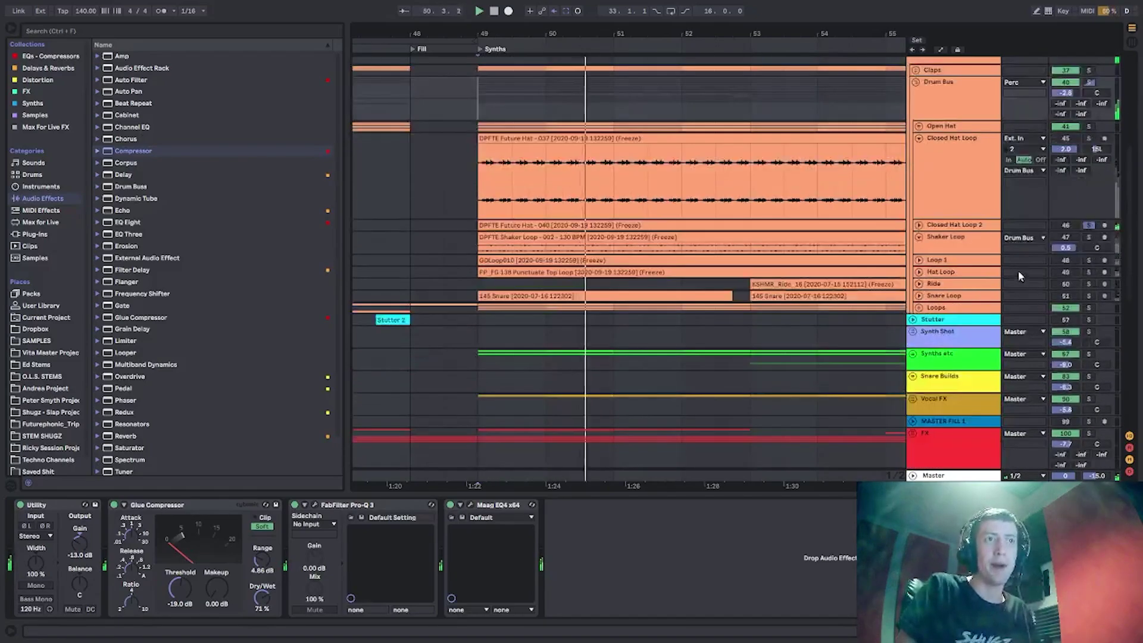
click(1089, 237)
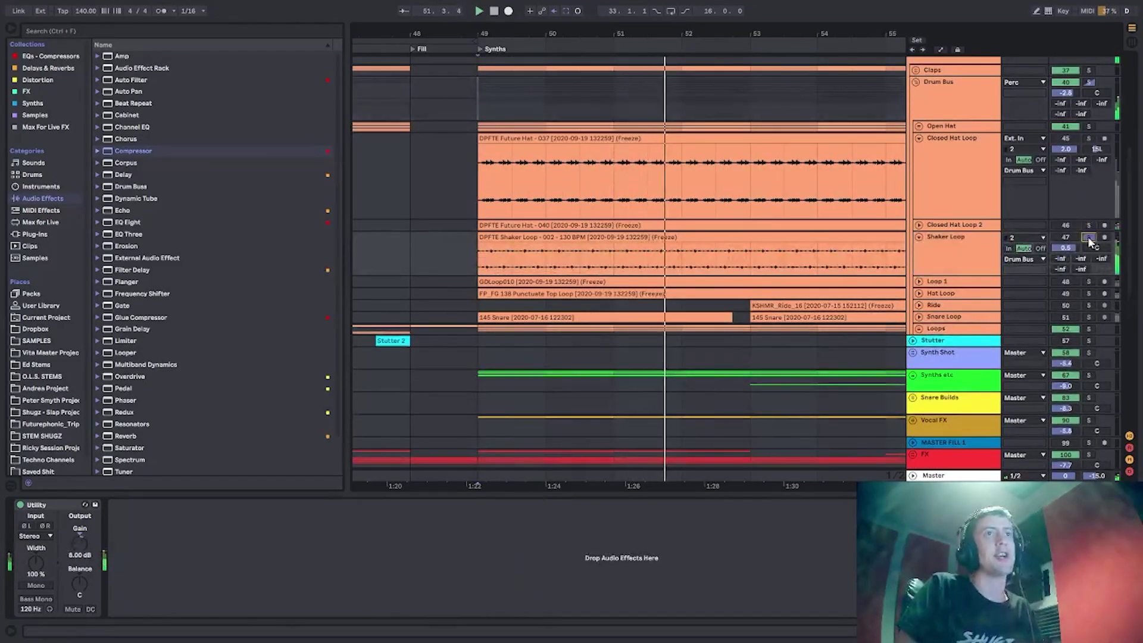
scroll(755, 232, down, 3)
Unfold and enlarge the Loop 1 track, solo it and play it from 49.1.1.
click(920, 220)
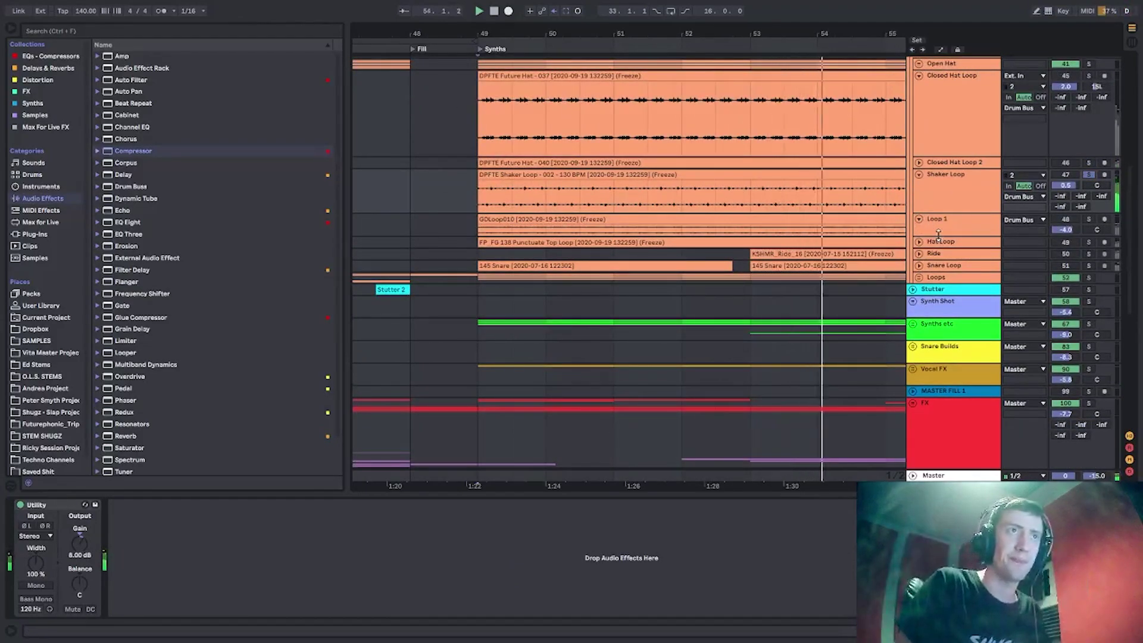
click(920, 220)
click(498, 254)
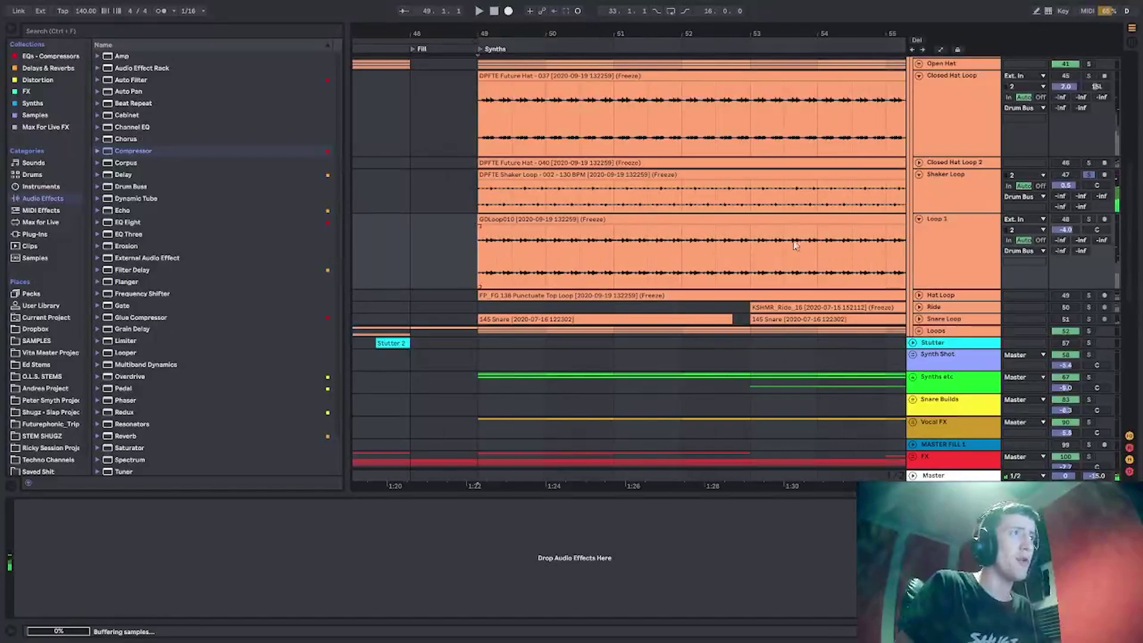
click(1089, 219)
key(space)
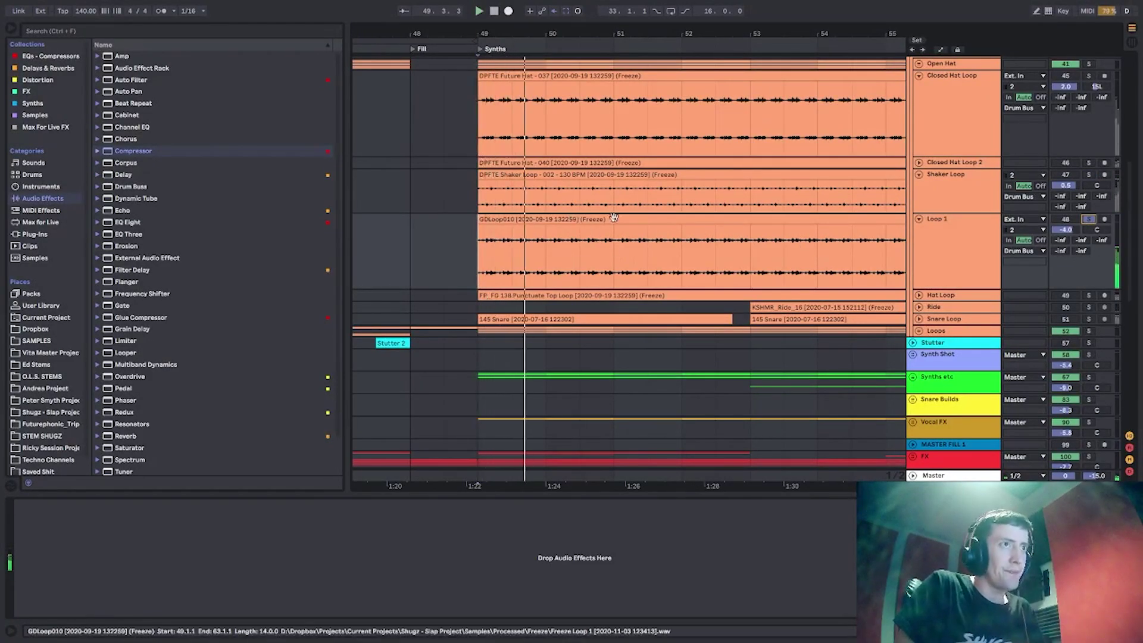
Unfold Hat Loop, solo it during playback and enlarge the track to show its waveform.
scroll(715, 239, down, 2)
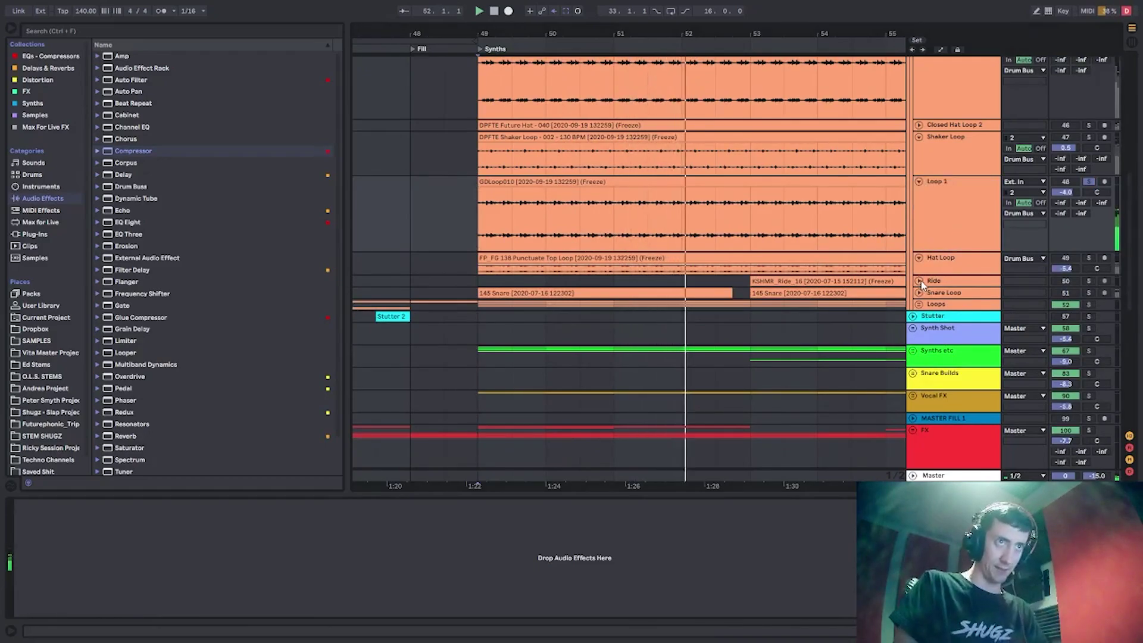
click(1088, 258)
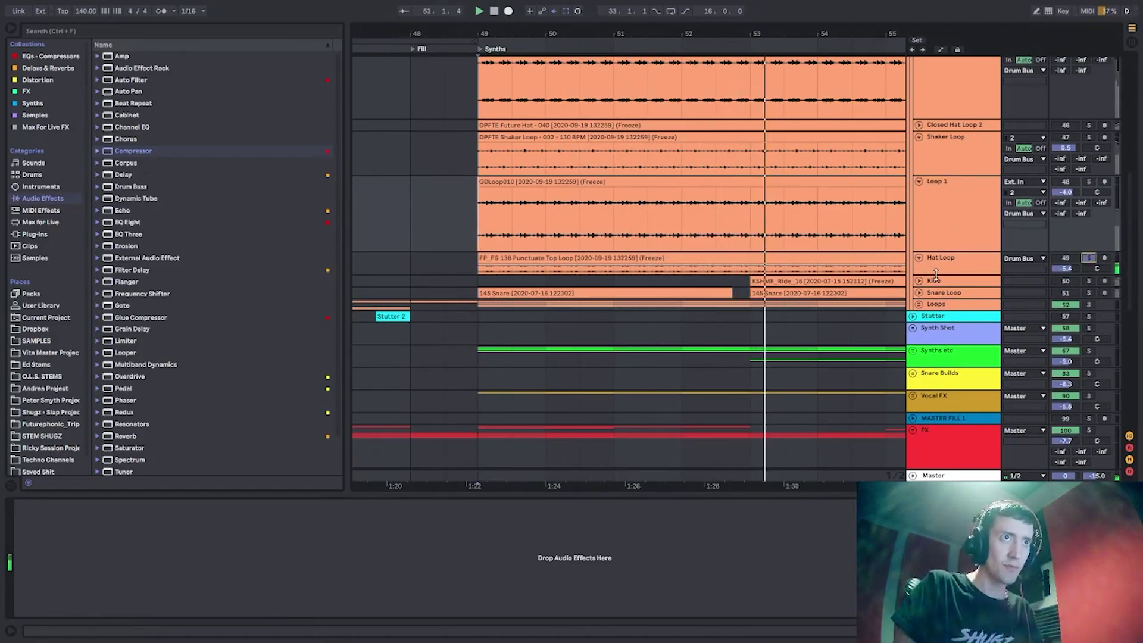
drag(937, 275, 937, 339)
scroll(689, 306, down, 2)
click(468, 255)
Unfold the Snare Loop track, solo it and play it from 49.1.1.
scroll(470, 256, down, 3)
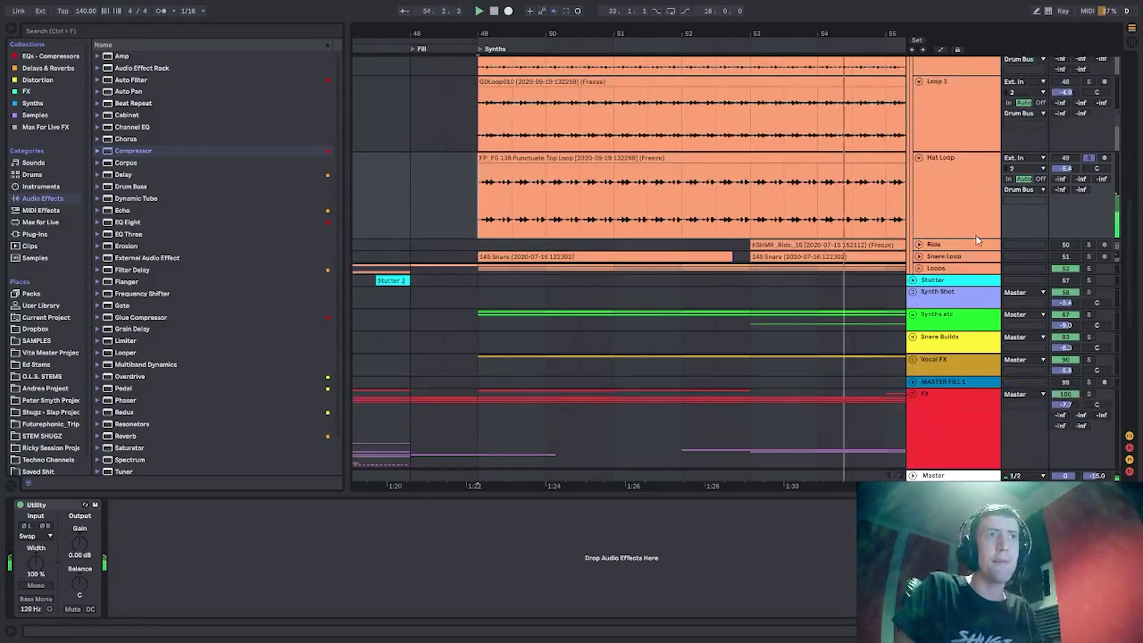
click(919, 256)
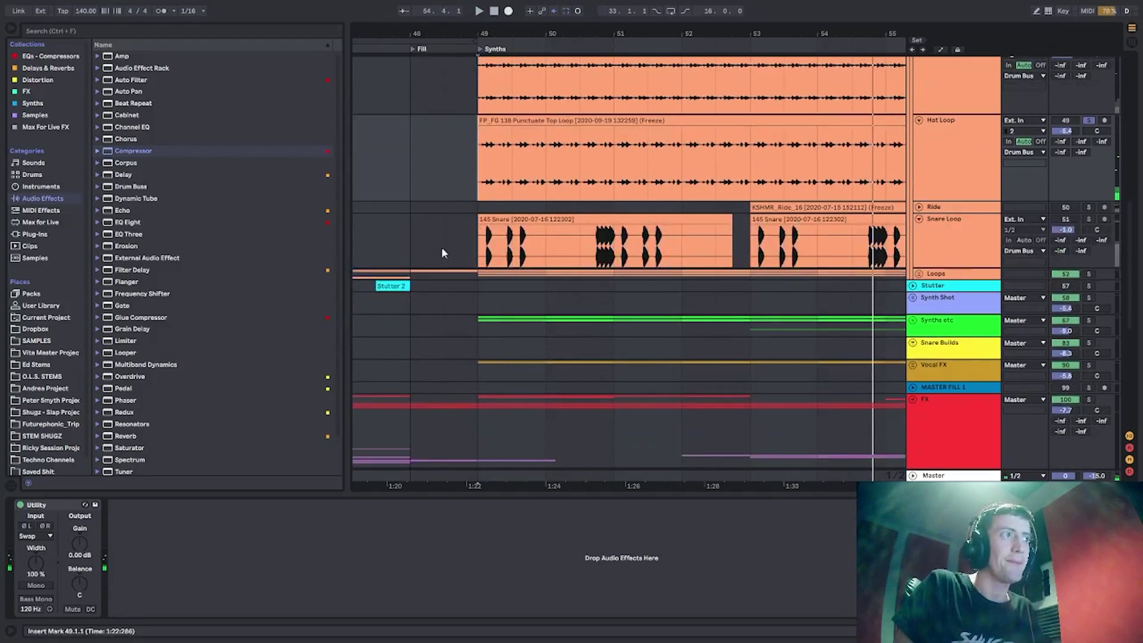
click(472, 256)
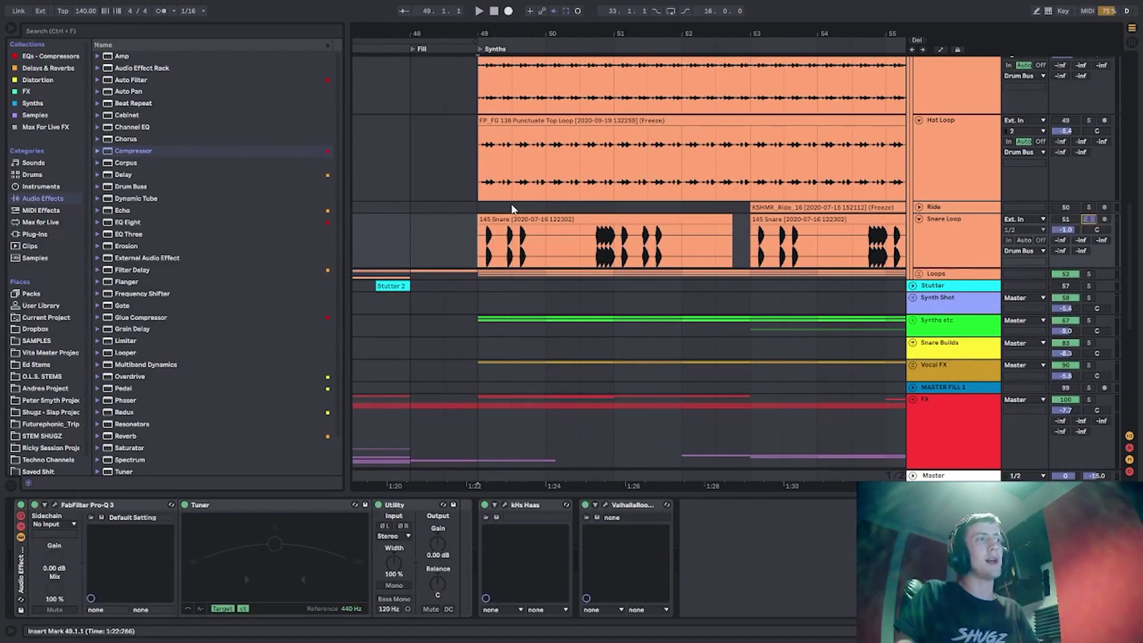
key(space)
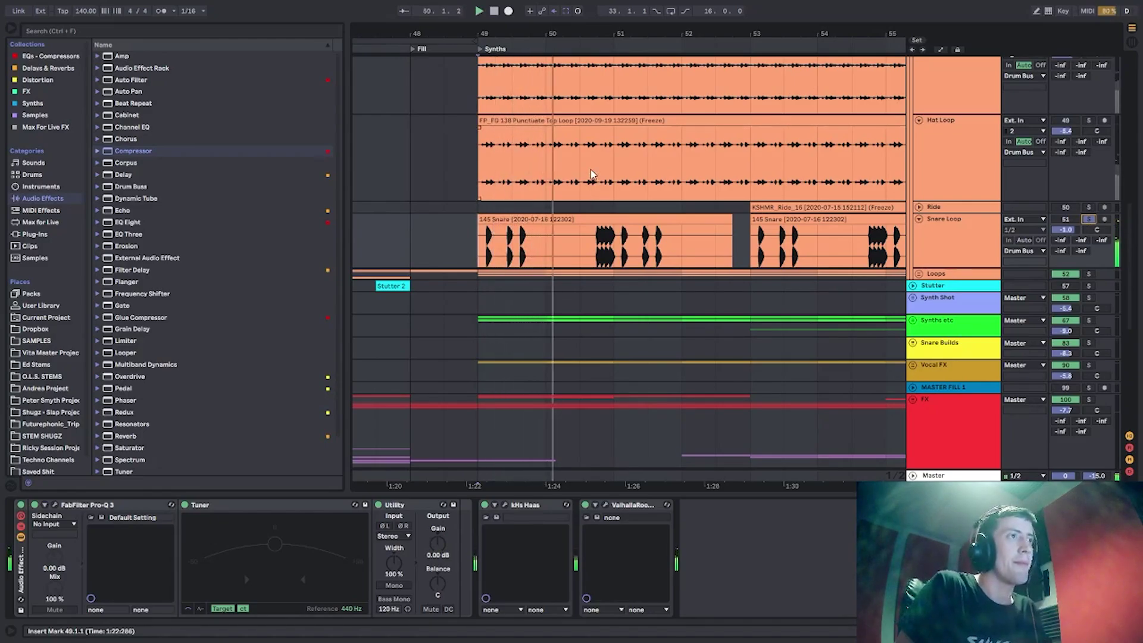
Select the Snare Loop track to show its device chain and stop playback.
scroll(633, 178, down, 1)
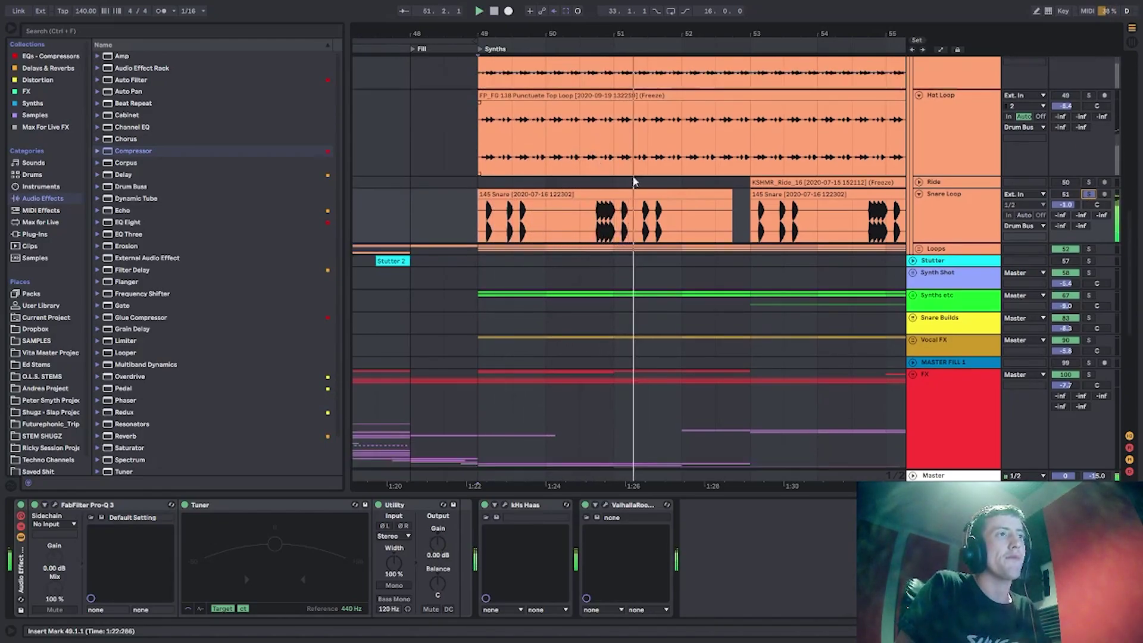
click(931, 230)
key(space)
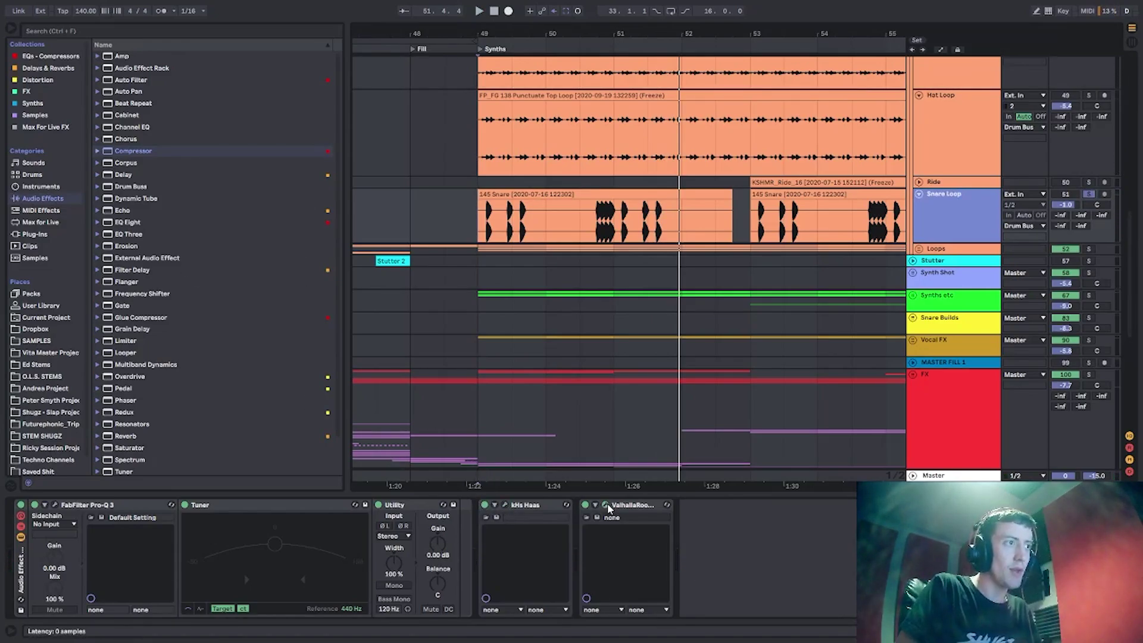
Unfold and solo the Loops group, and expand its Loop 1, Loop 2 and Loop 3 tracks to show their waveforms.
click(920, 249)
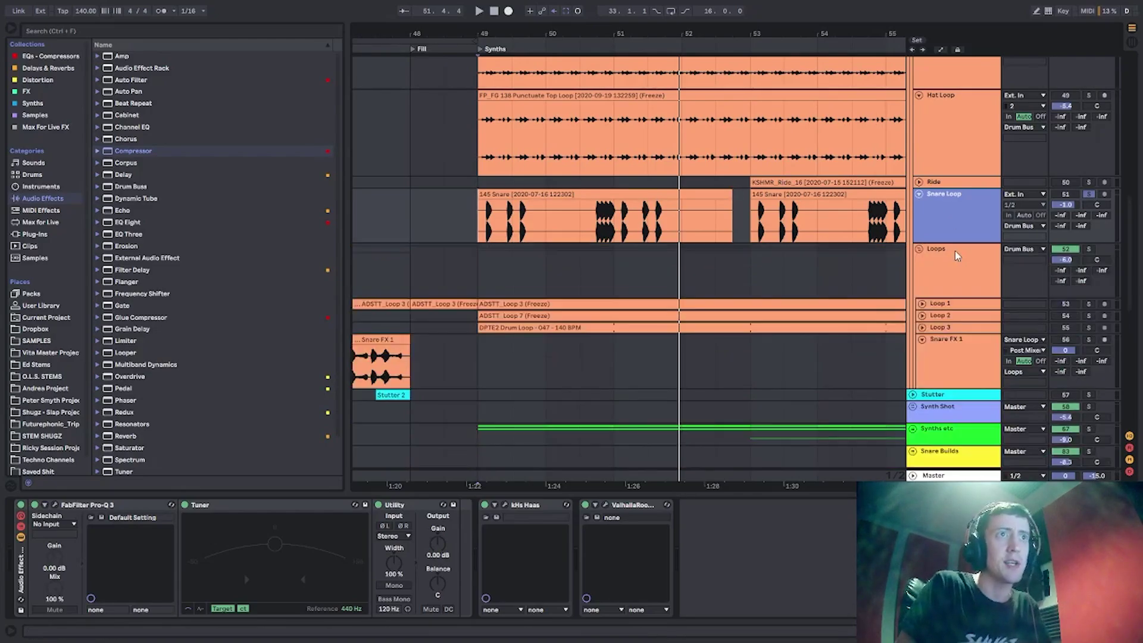
click(1090, 249)
key(space)
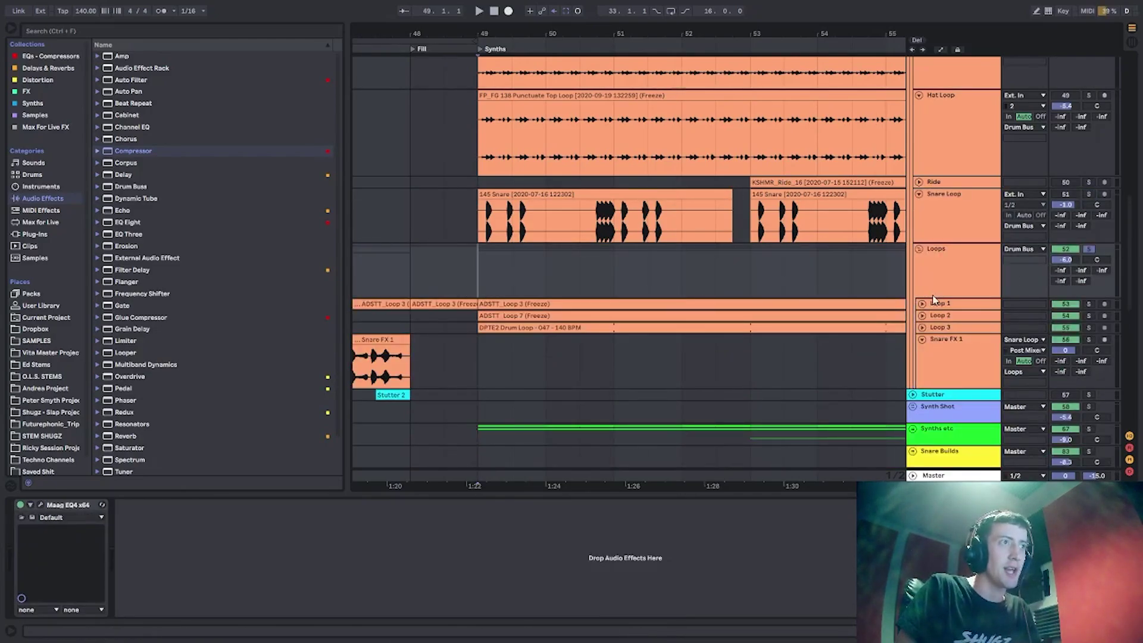
click(930, 330)
click(922, 314)
click(923, 414)
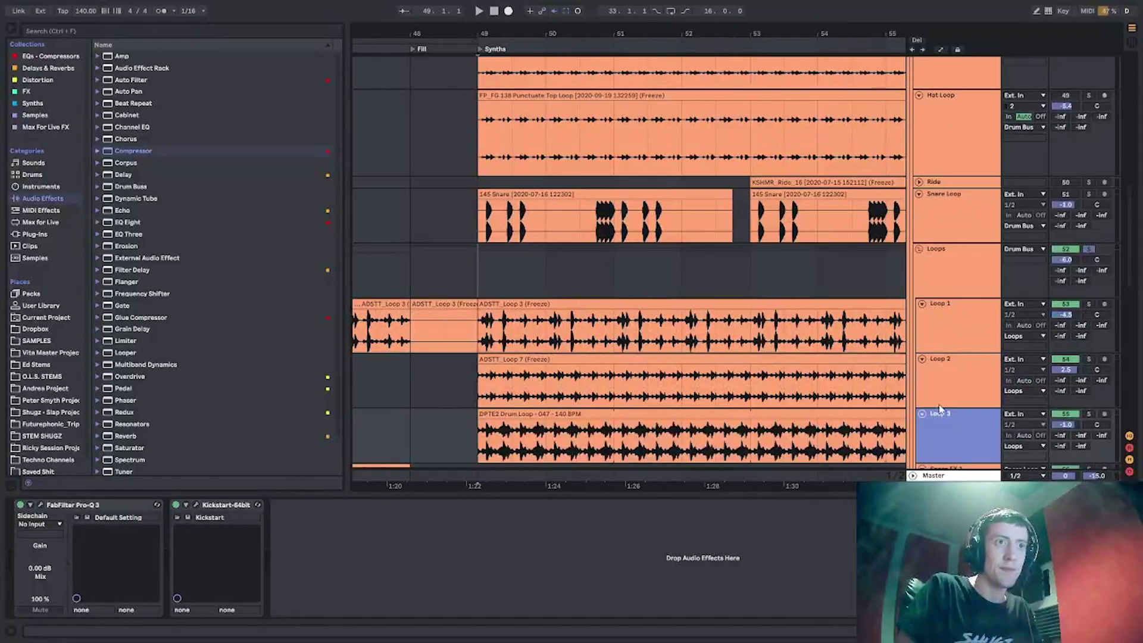
Play from 49.1.1 and solo Loop 1, Loop 2 and Loop 3 in turn.
click(1065, 307)
click(1089, 304)
key(space)
scroll(788, 241, down, 2)
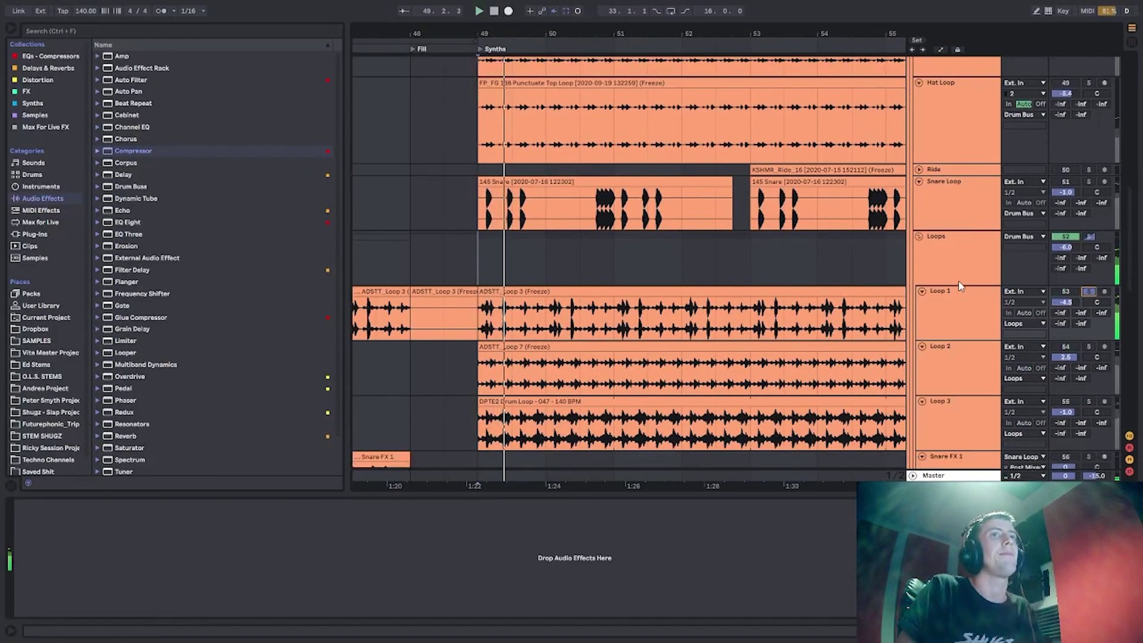
click(1090, 321)
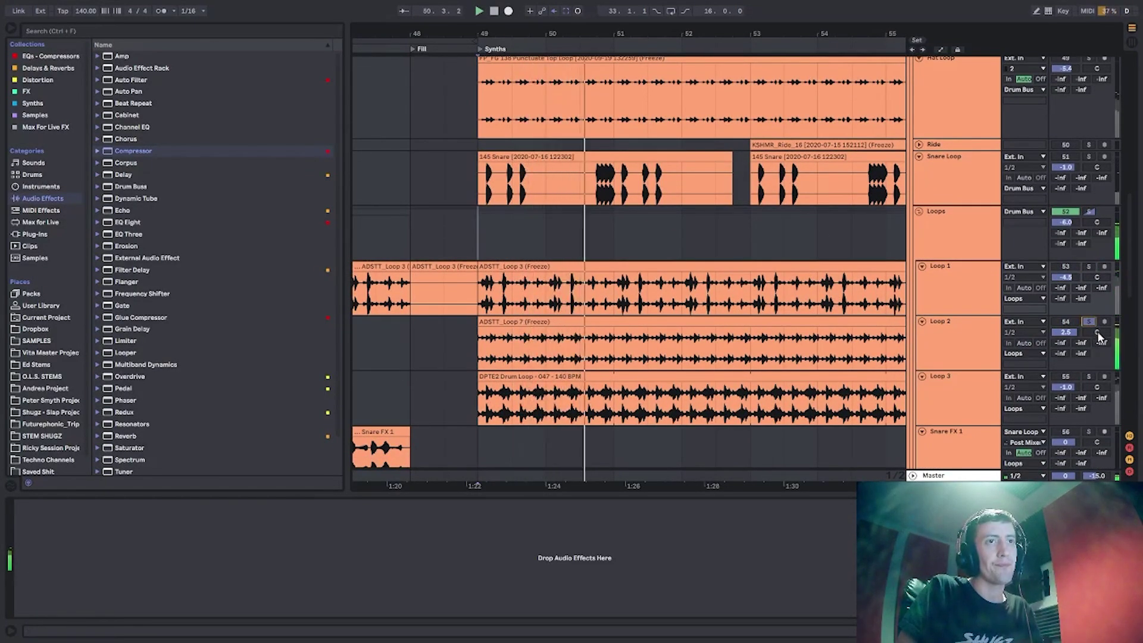
scroll(1089, 324, down, 2)
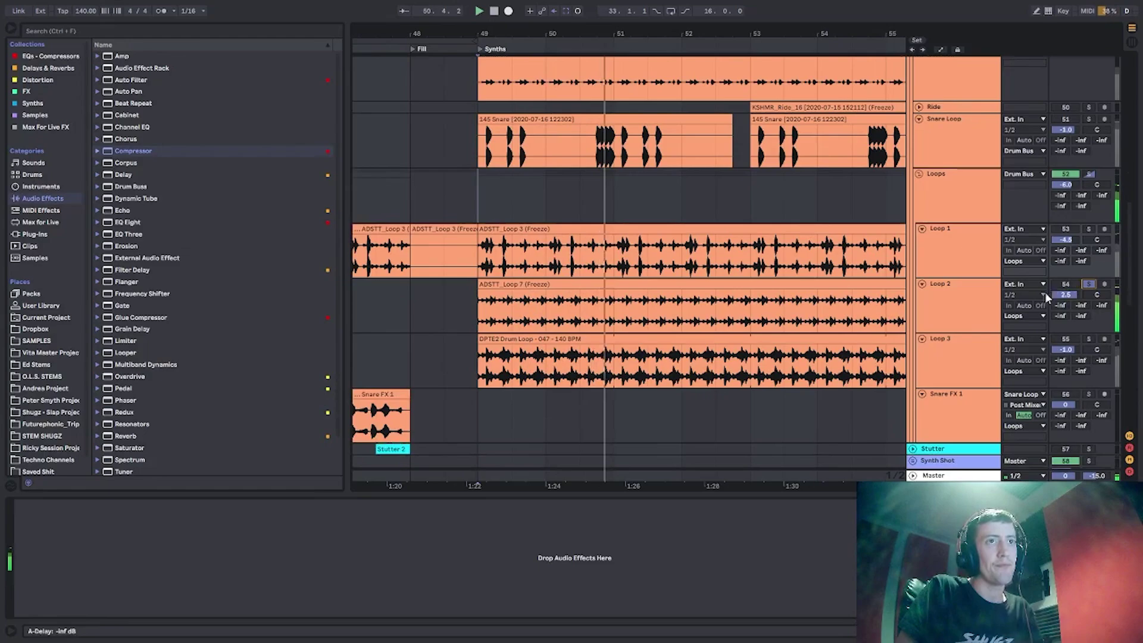
click(1088, 339)
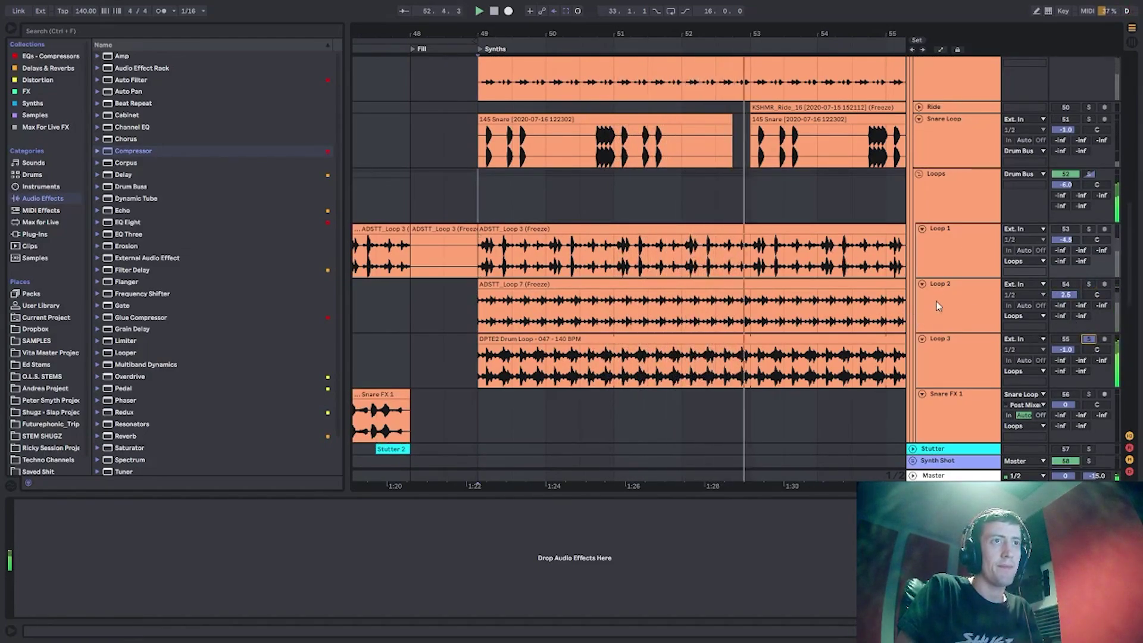
Fold the Loops group and select 49.1.1 to 57.1.1 on the Snare Loop track.
click(945, 200)
click(920, 174)
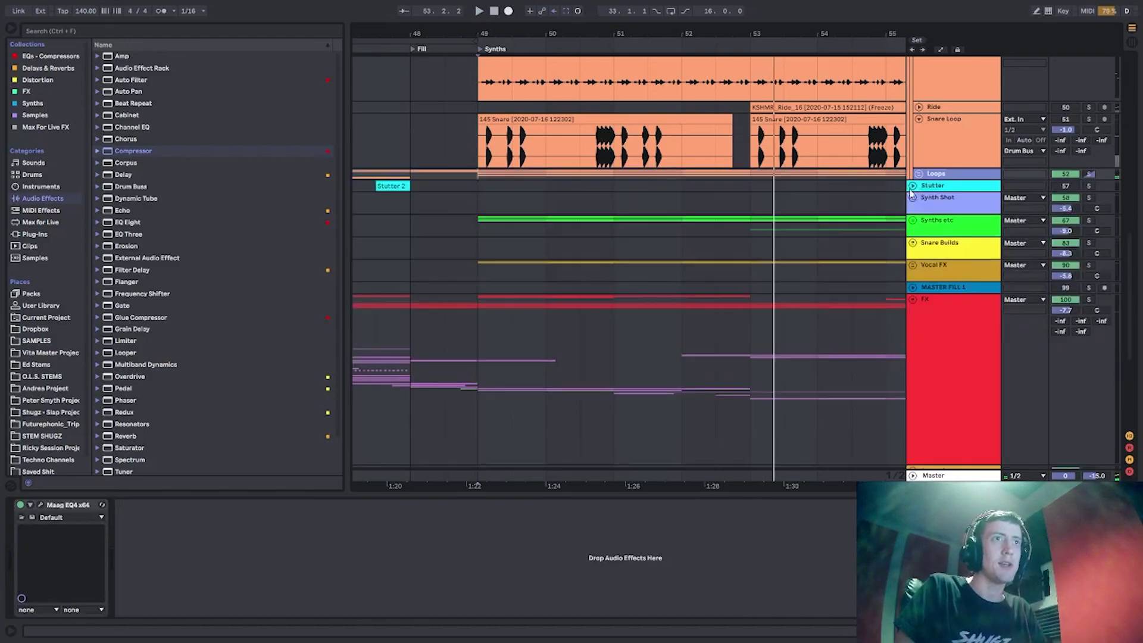
scroll(834, 173, up, 7)
drag(733, 36, 459, 18)
scroll(625, 268, left, 5)
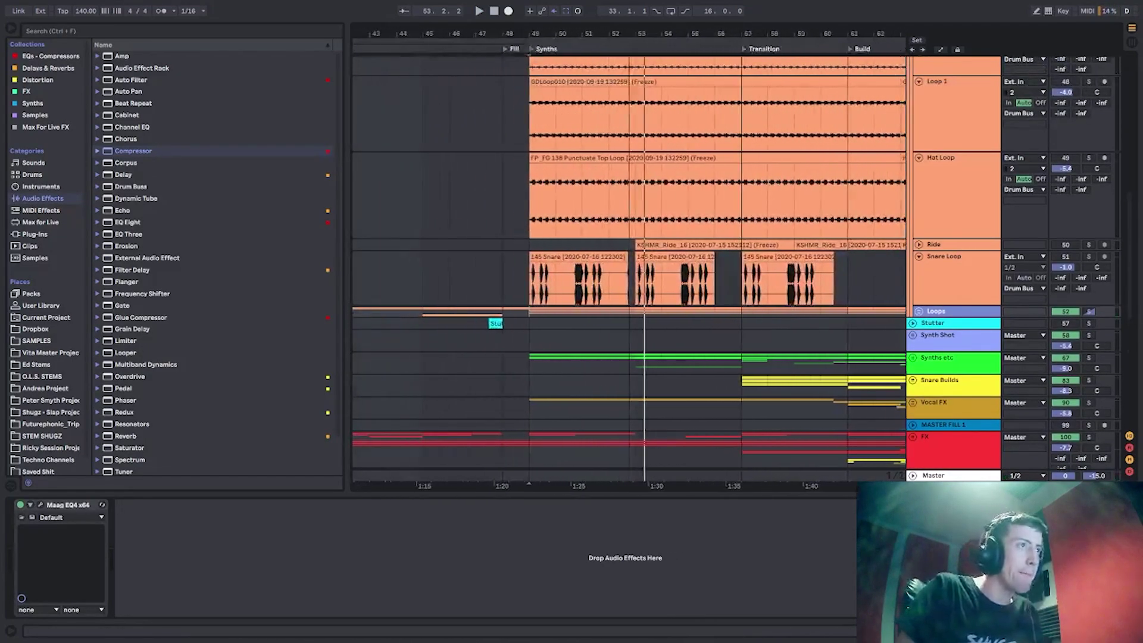
key(space)
drag(531, 280, 720, 281)
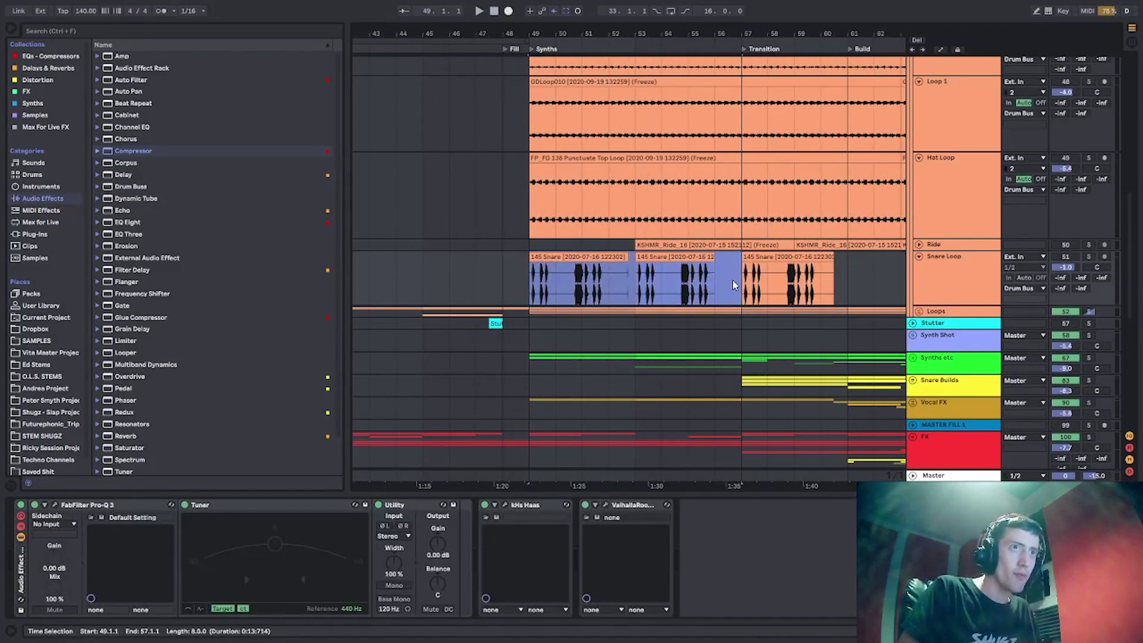
Solo the Ride track and play it from 53.1.1.
click(1088, 245)
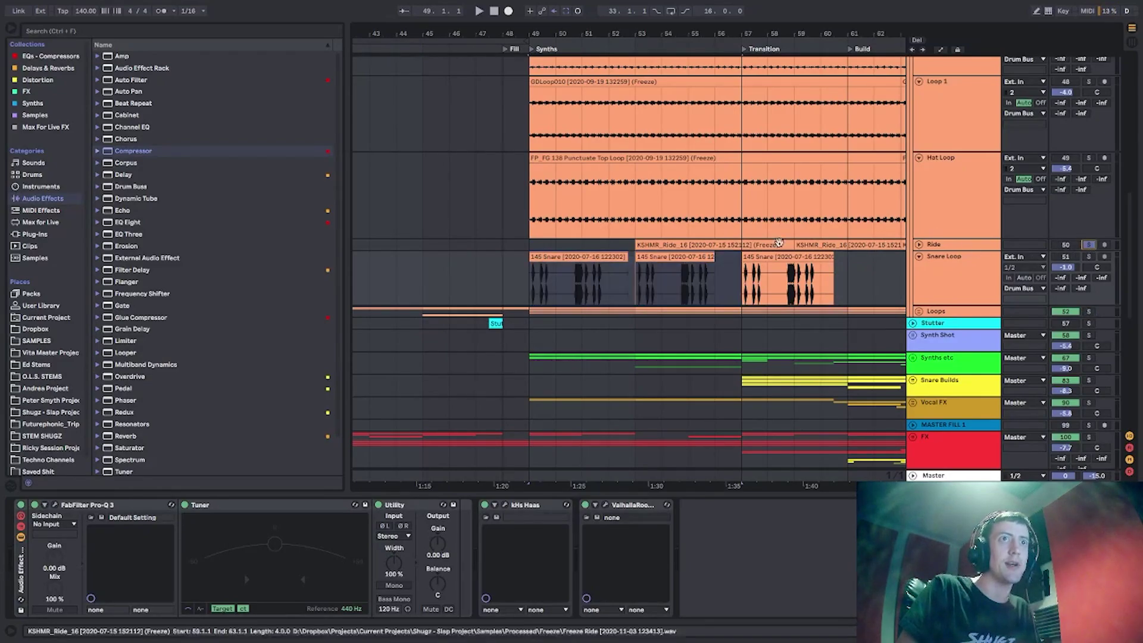
click(627, 244)
key(space)
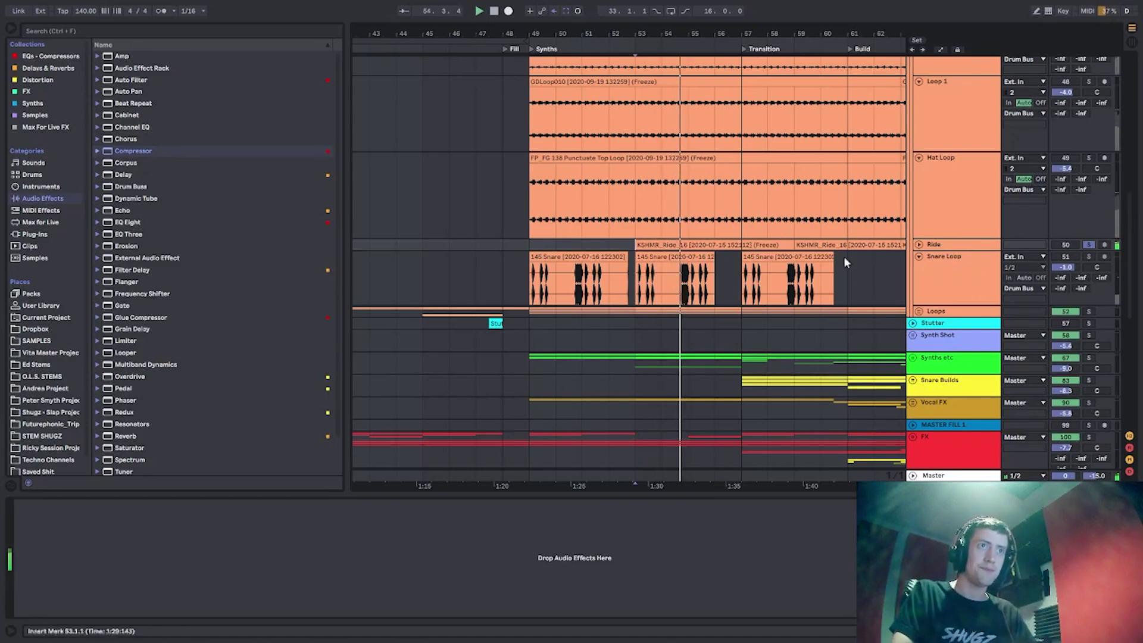
Stop playback and fold the Snare Loop and Loop 1 tracks.
click(934, 280)
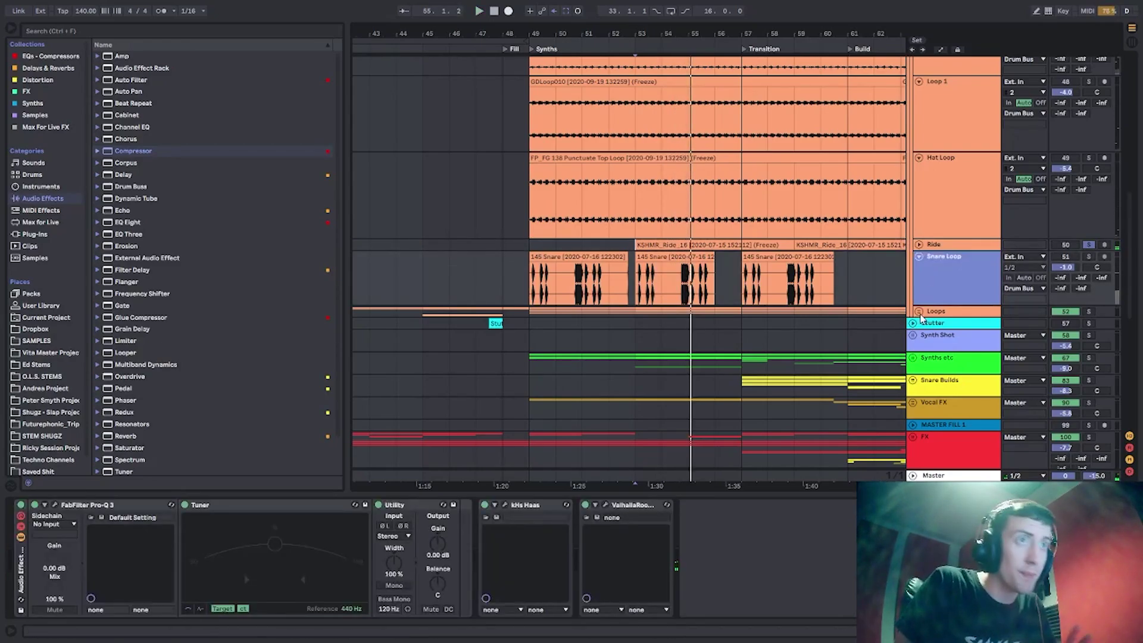
key(space)
drag(939, 274, 938, 256)
click(938, 203)
scroll(937, 201, up, 2)
click(938, 200)
scroll(939, 201, up, 3)
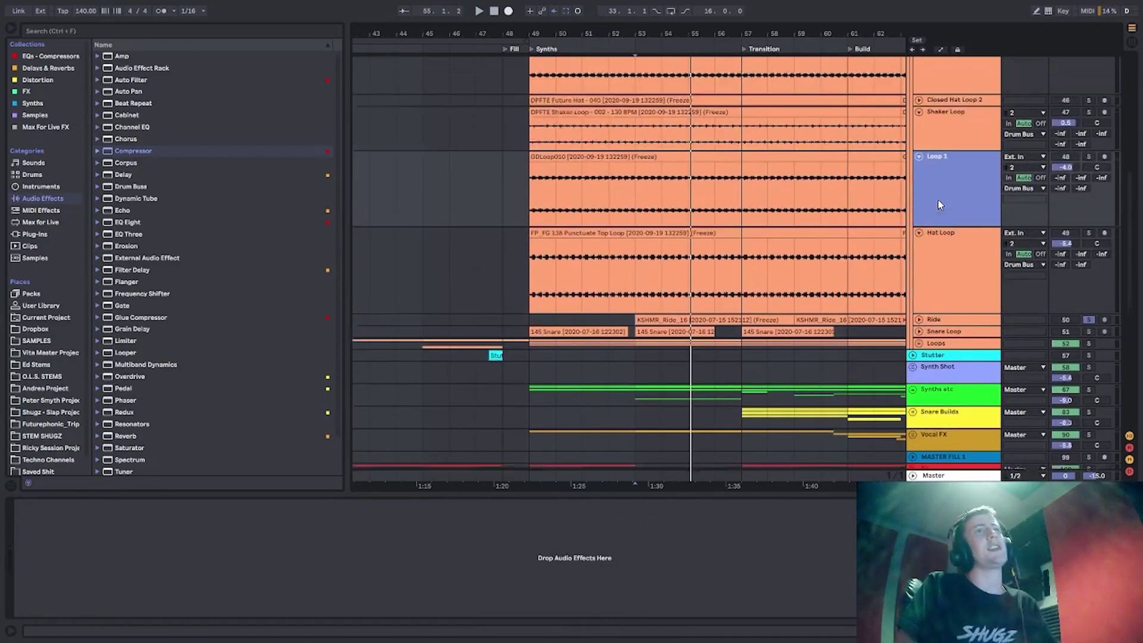
key(u)
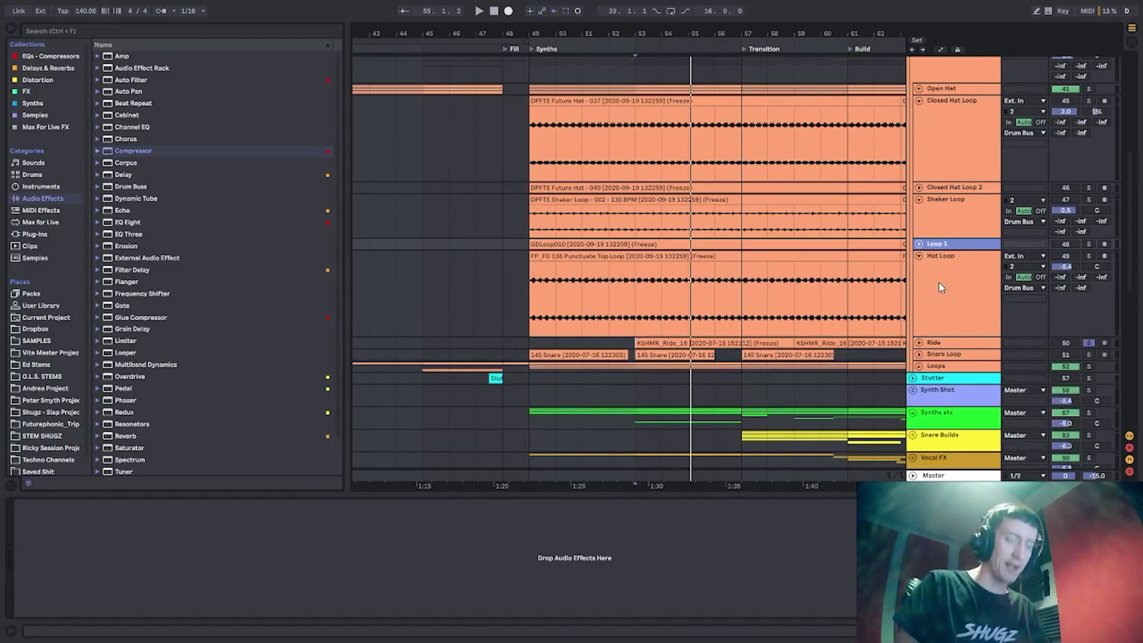
Fold the Hat Loop, Shaker Loop and Closed Hat Loop tracks.
click(939, 283)
key(u)
click(951, 208)
key(u)
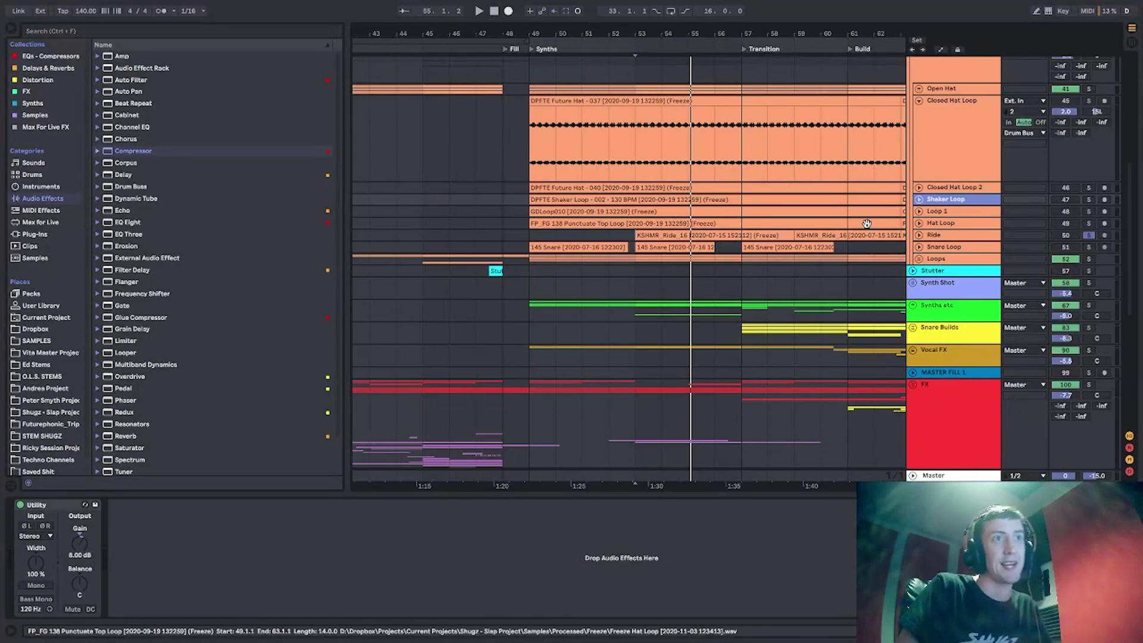
click(946, 137)
key(u)
scroll(942, 142, up, 2)
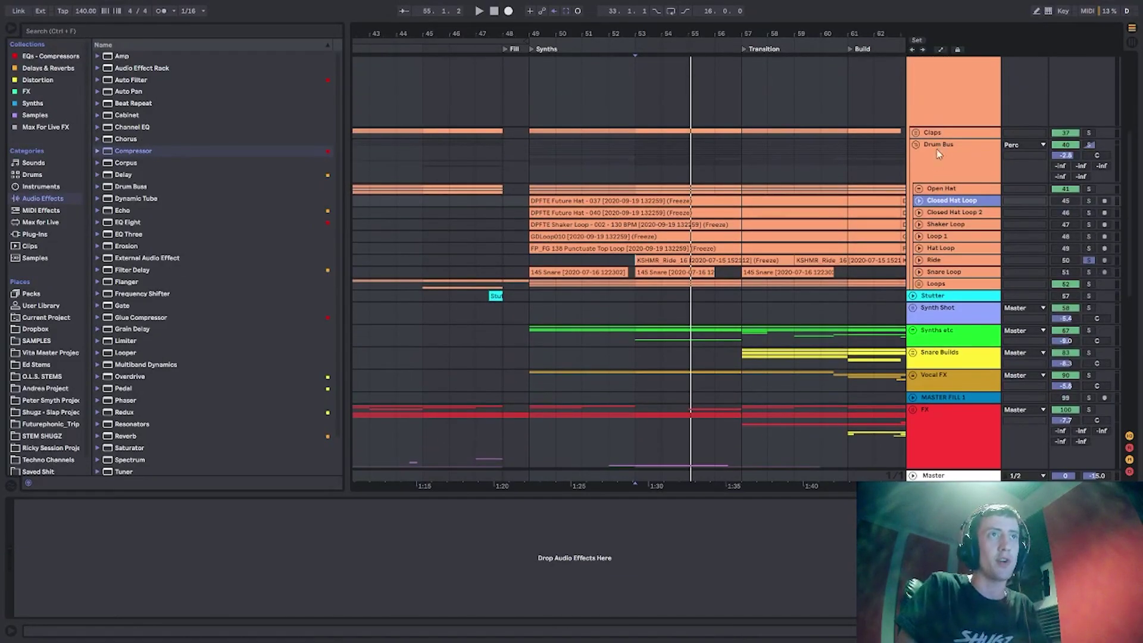
Select the Drum Bus and solo the Kick & Bass, Claps and Open Hat groups together.
click(934, 174)
scroll(934, 137, up, 4)
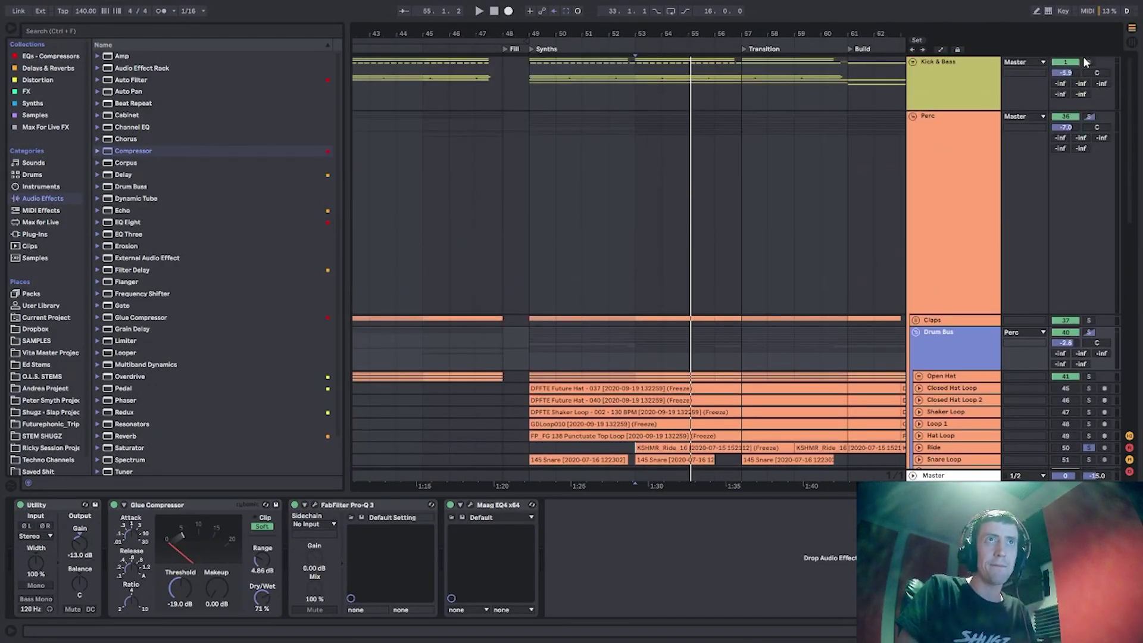
click(1086, 61)
scroll(993, 219, down, 1)
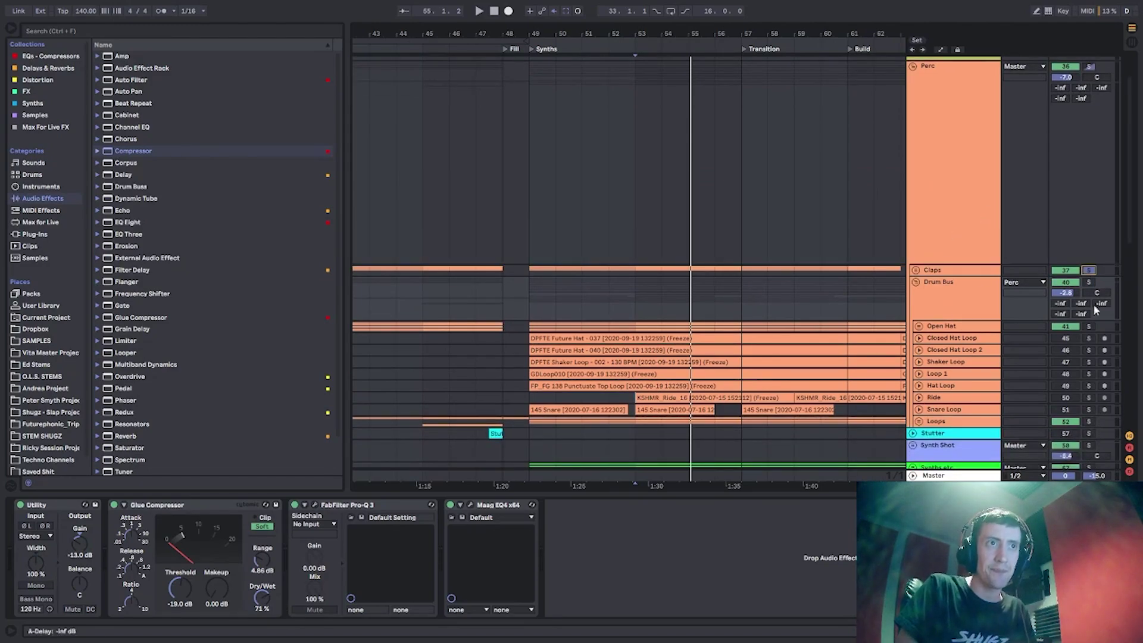
click(1089, 326)
Loop the Synths section from 49.1.1 to 57.1.1 and play the soloed groups.
drag(534, 302, 739, 305)
key(ctrl+l)
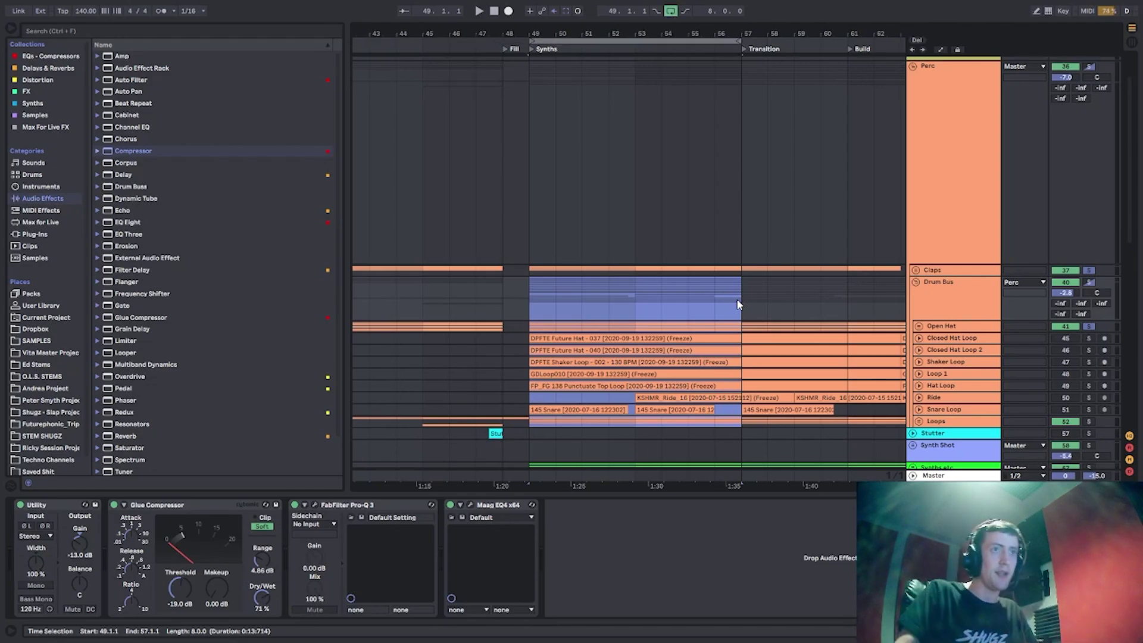
scroll(996, 236, down, 1)
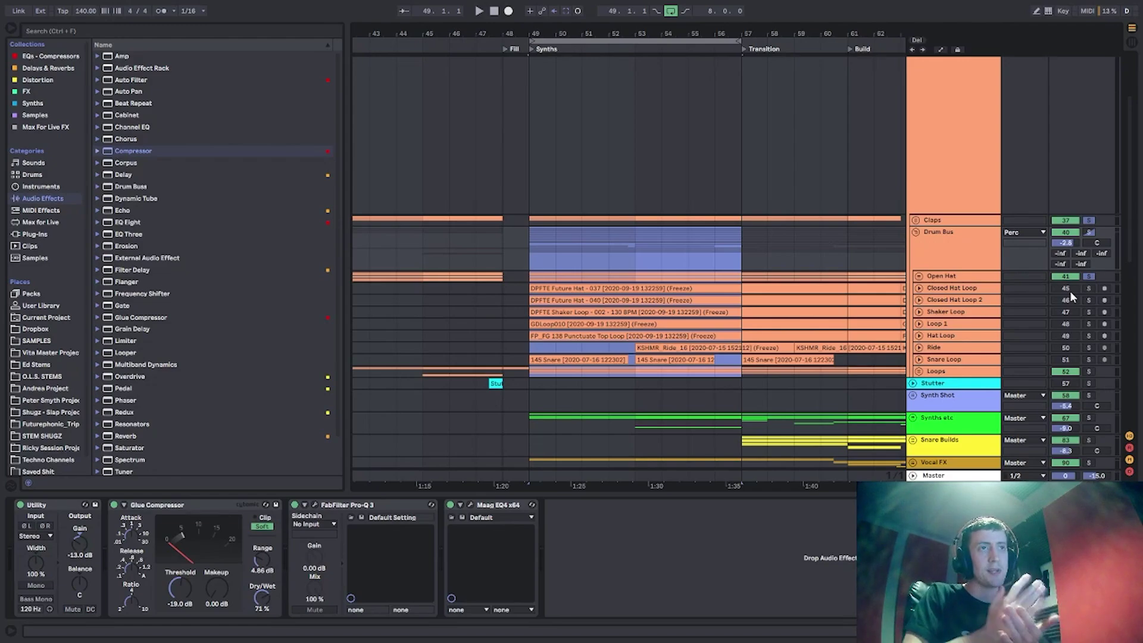
key(space)
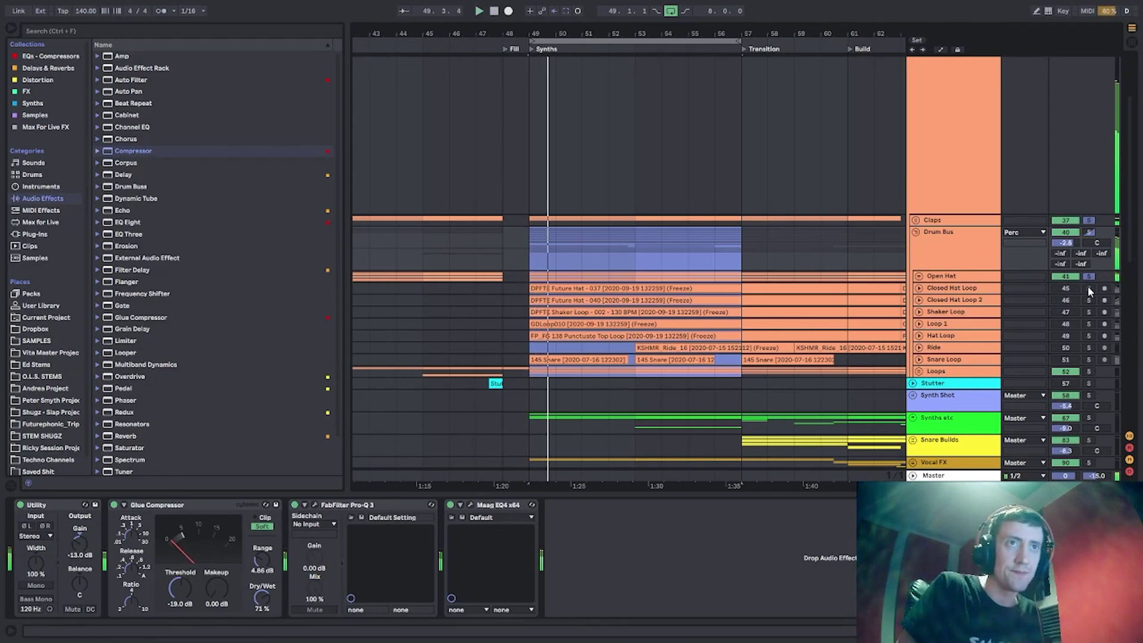
Unfold the Kick & Bass group, expand its Shugz Nuero track and solo that track for playback.
scroll(929, 89, up, 3)
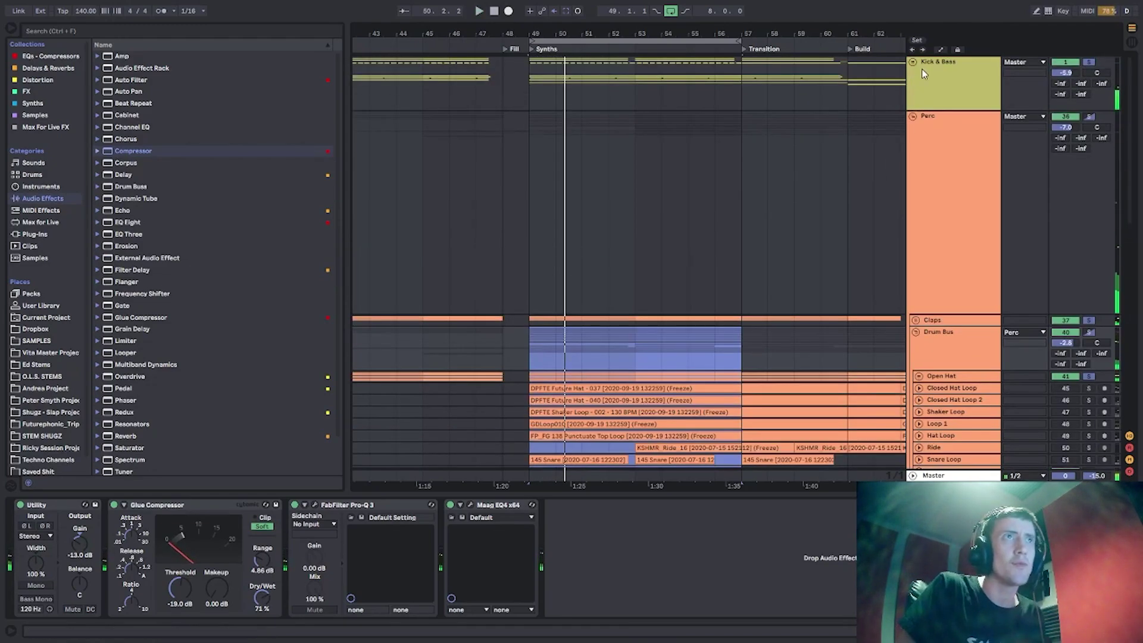
scroll(914, 66, up, 5)
click(935, 220)
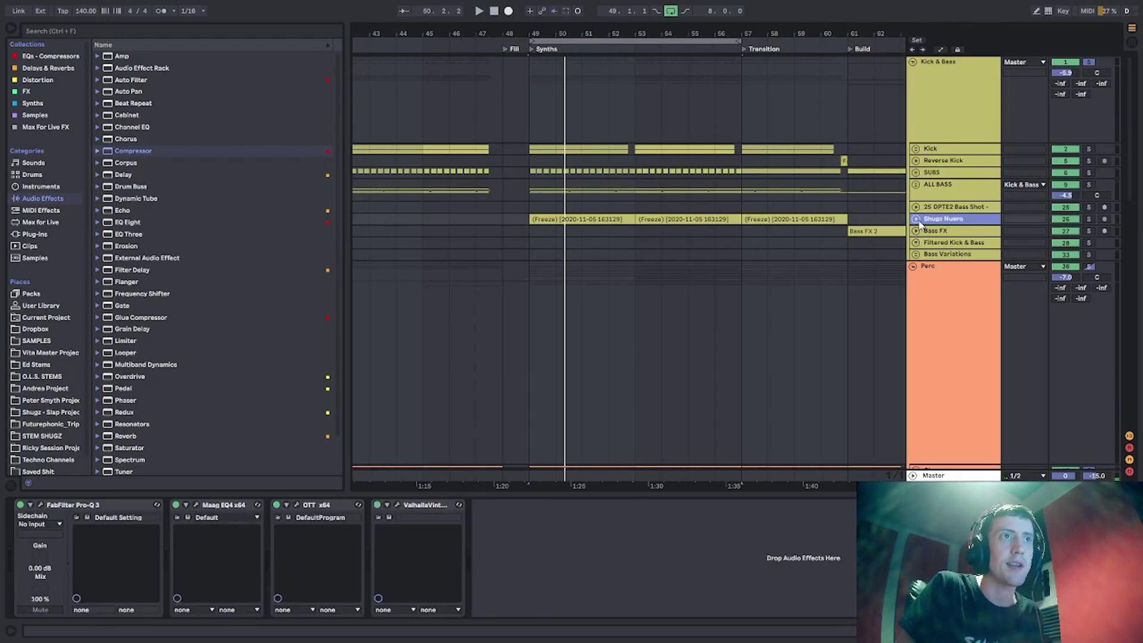
click(1089, 219)
key(space)
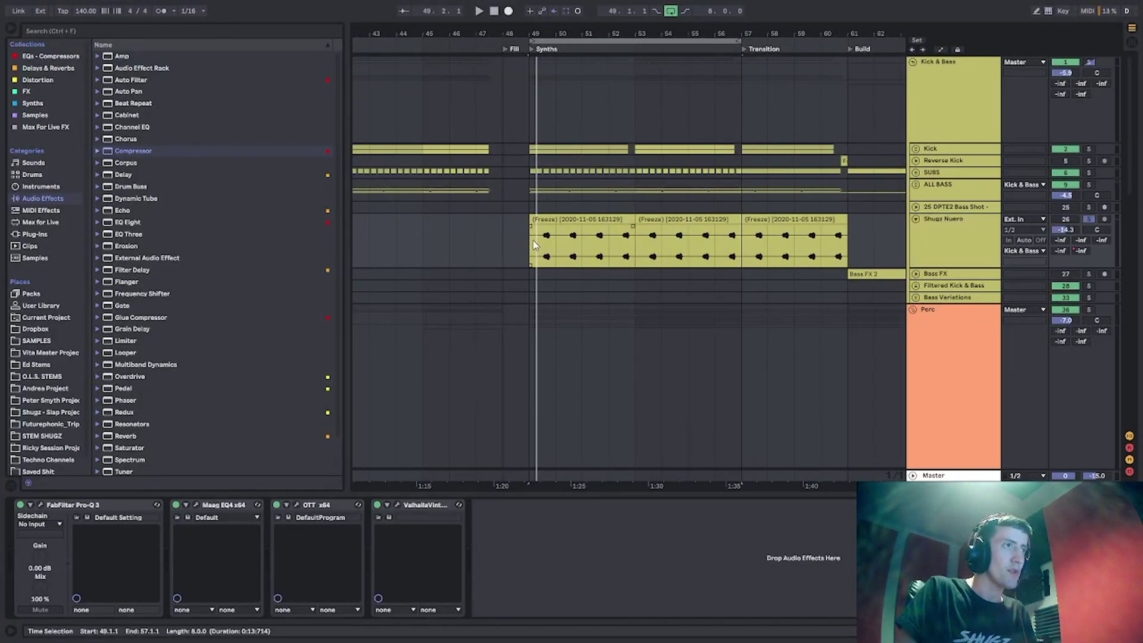
Play the soloed Shugz Nuero track from 49.3.1.
scroll(534, 246, up, 2)
click(568, 243)
key(space)
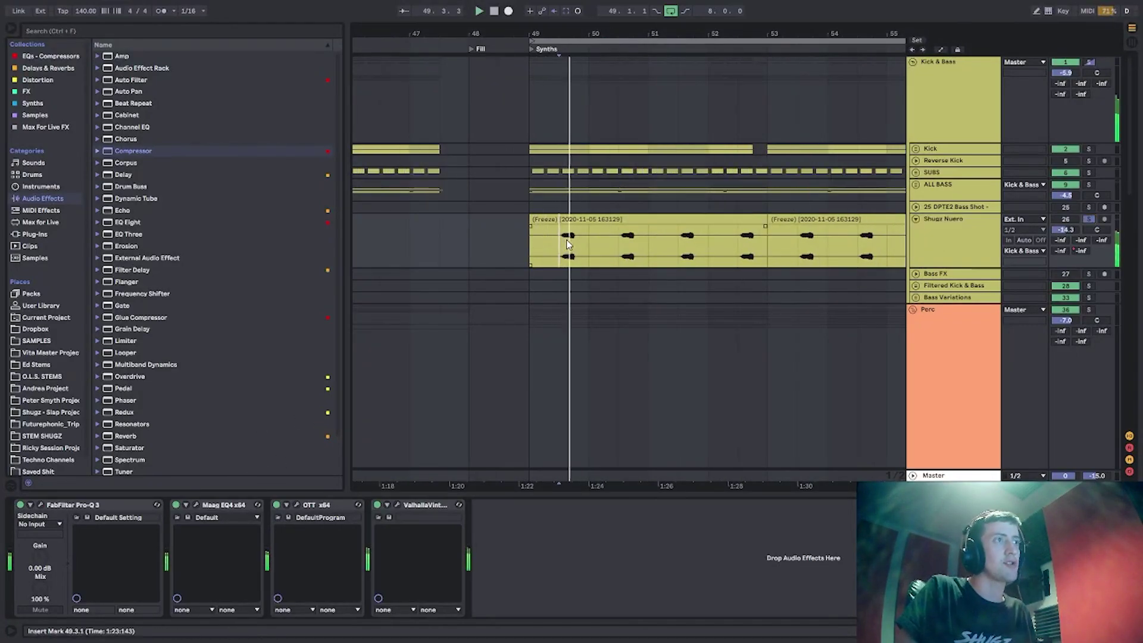
Solo the whole Kick & Bass group and play it from 49.1.1.
click(1090, 62)
click(545, 243)
key(space)
key(space)
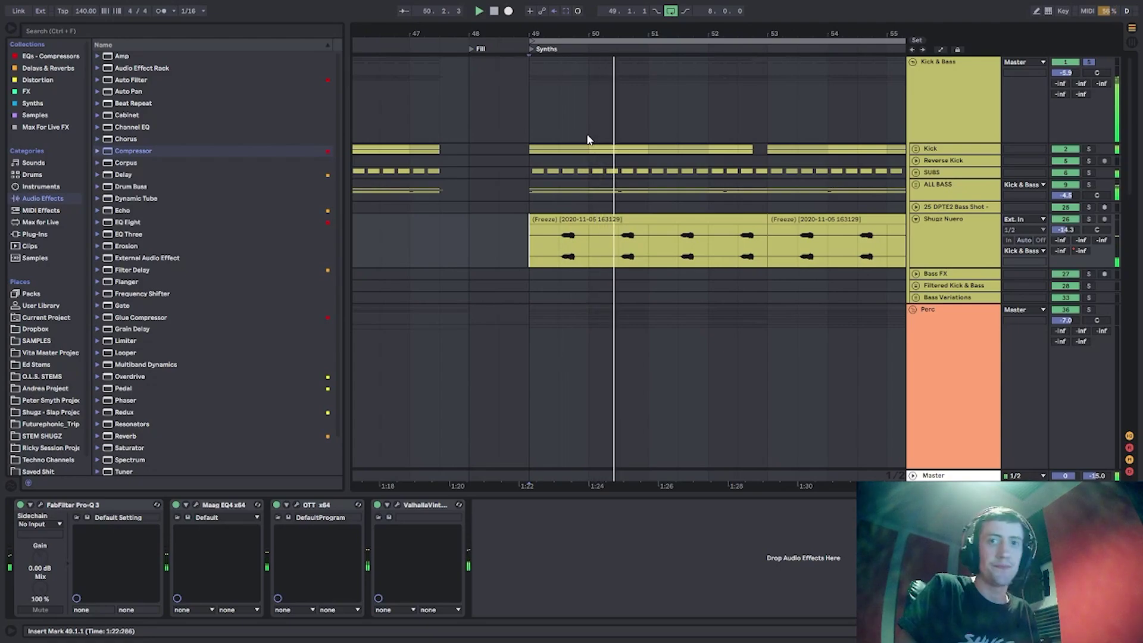
Fold the Kick & Bass group, add Claps and Open Hat to the solo, and play from 49.1.1.
click(913, 62)
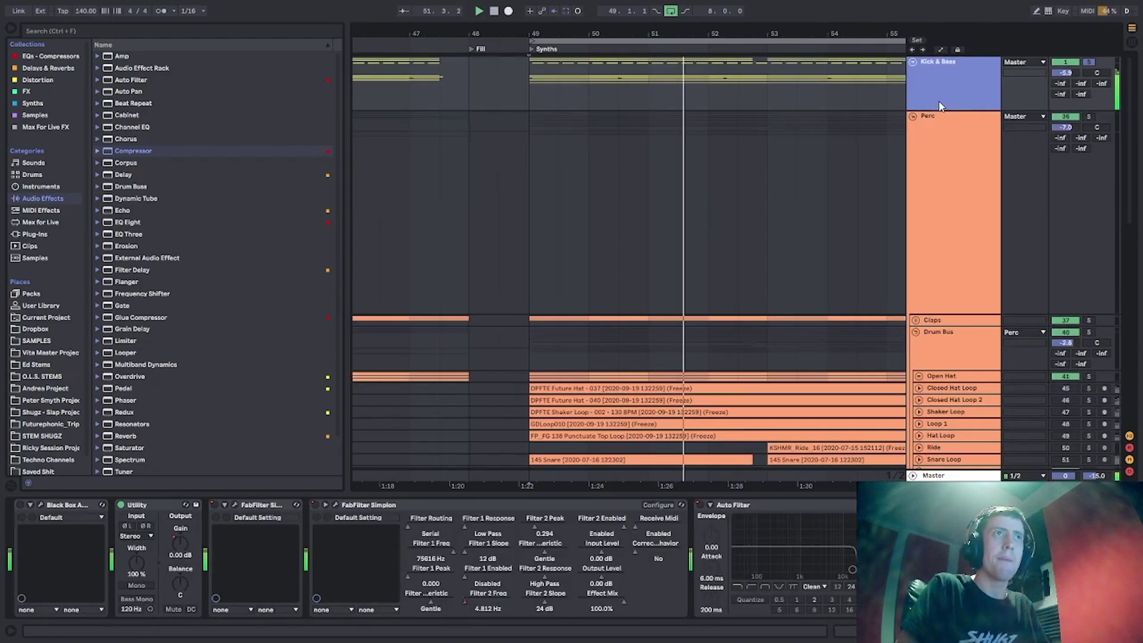
scroll(944, 148, down, 1)
key(space)
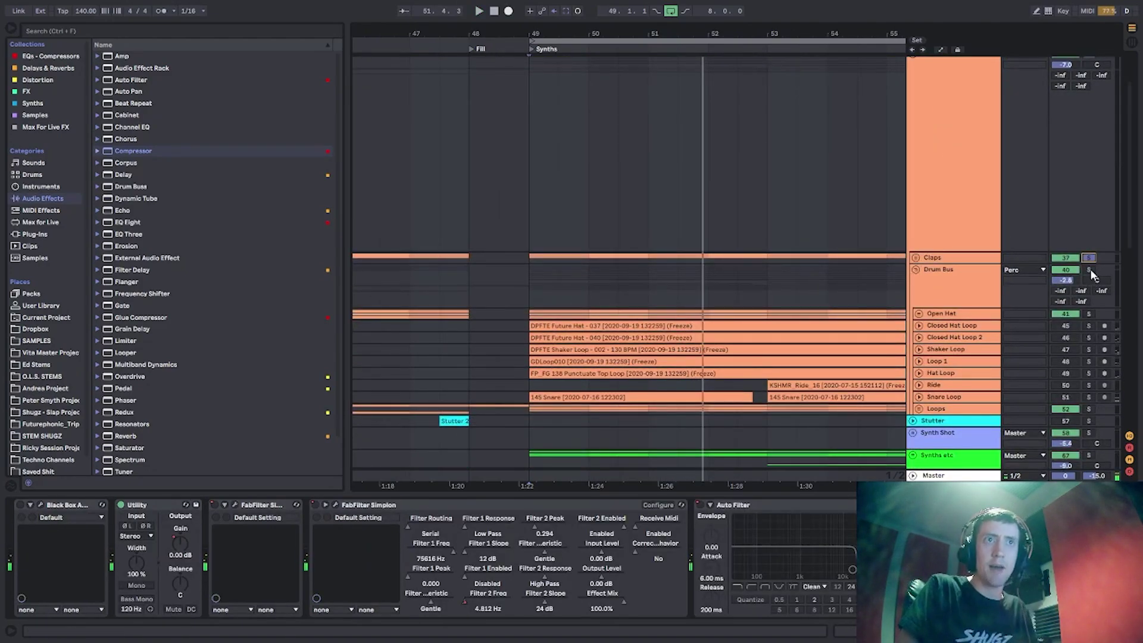
key(space)
click(999, 303)
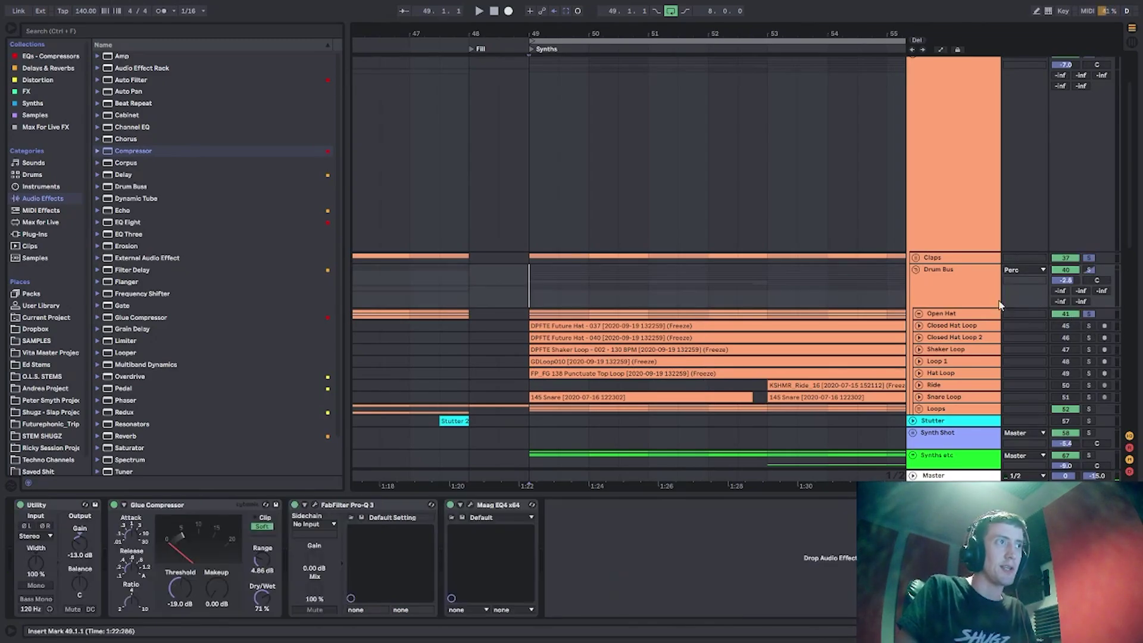
key(space)
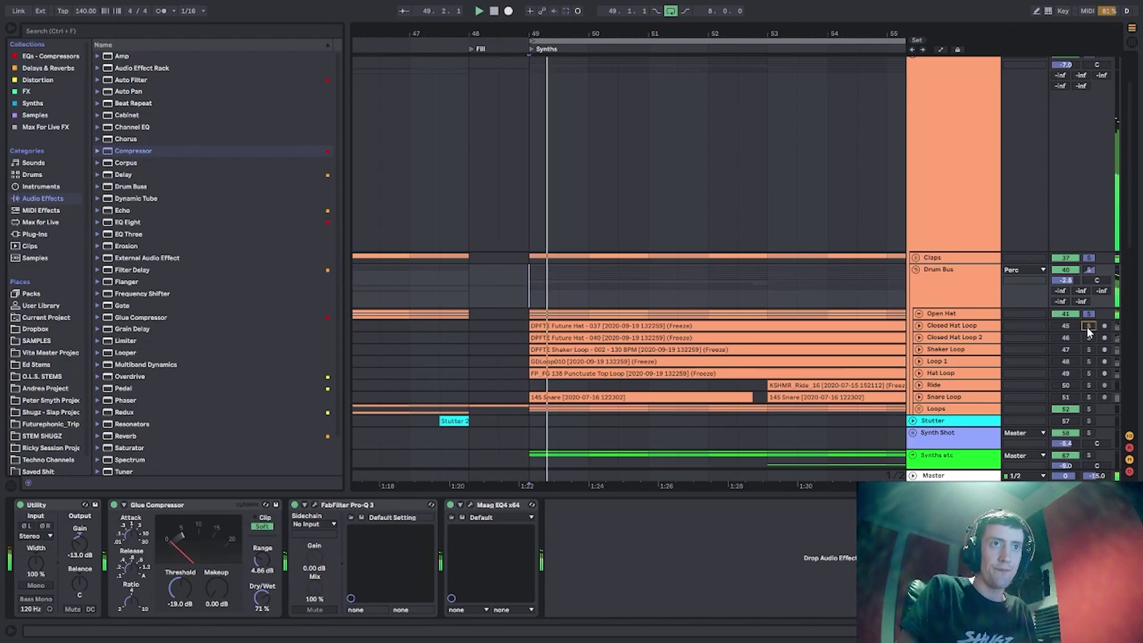
Add Closed Hat Loop, Closed Hat Loop 2, Shaker Loop, Loop 1, Hat Loop, Ride and Snare Loop to the solo one by one during playback.
click(1088, 327)
click(1089, 337)
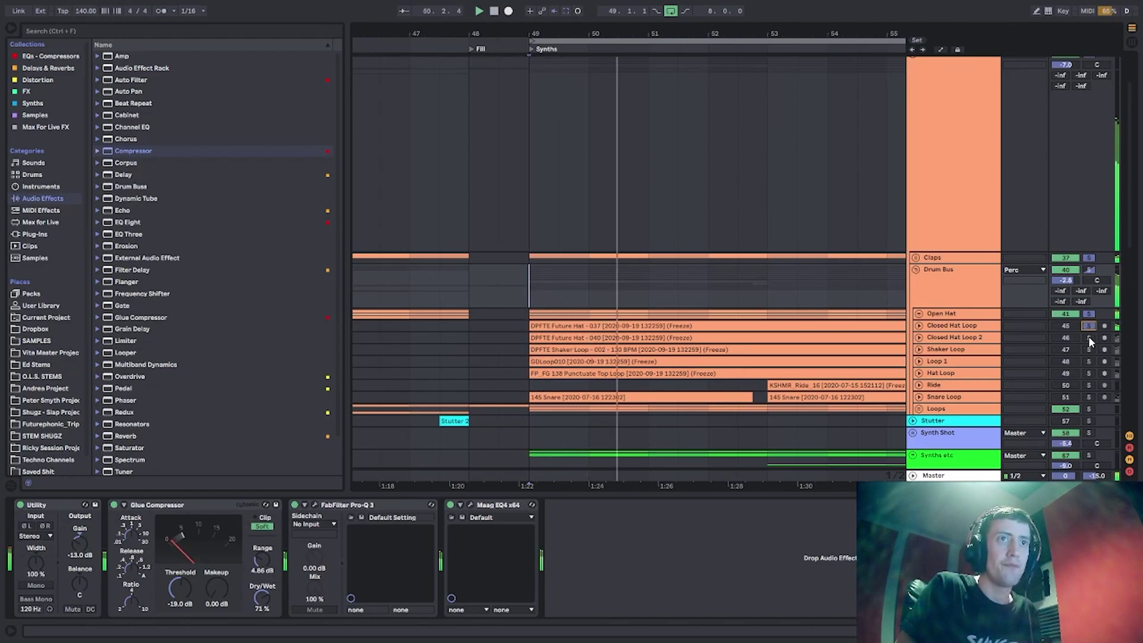
click(1089, 349)
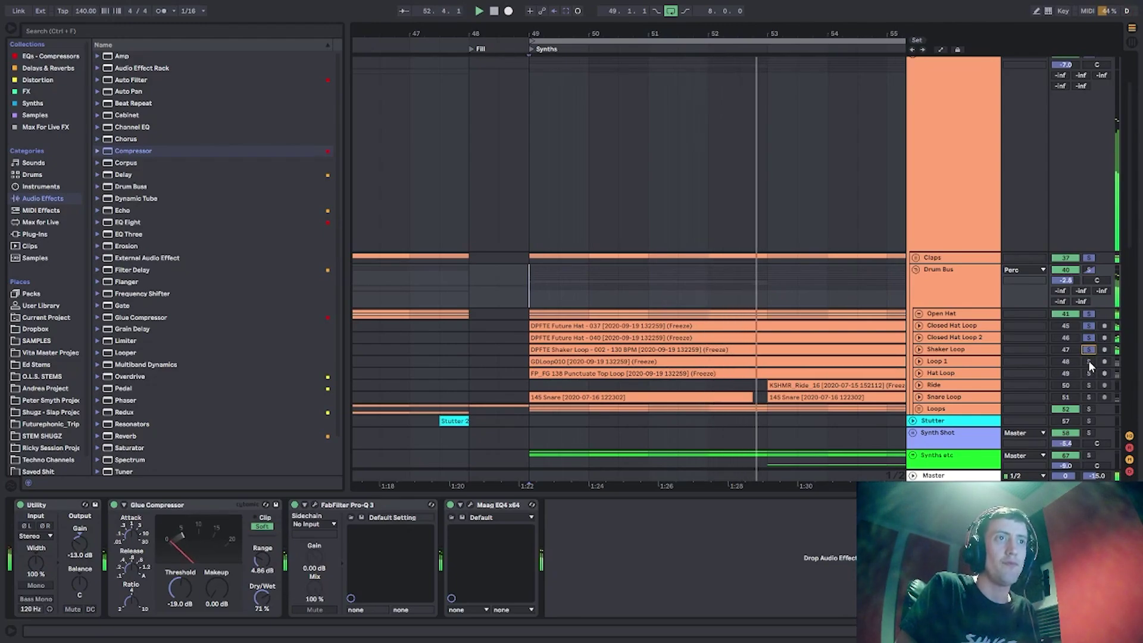
click(1089, 361)
click(1089, 373)
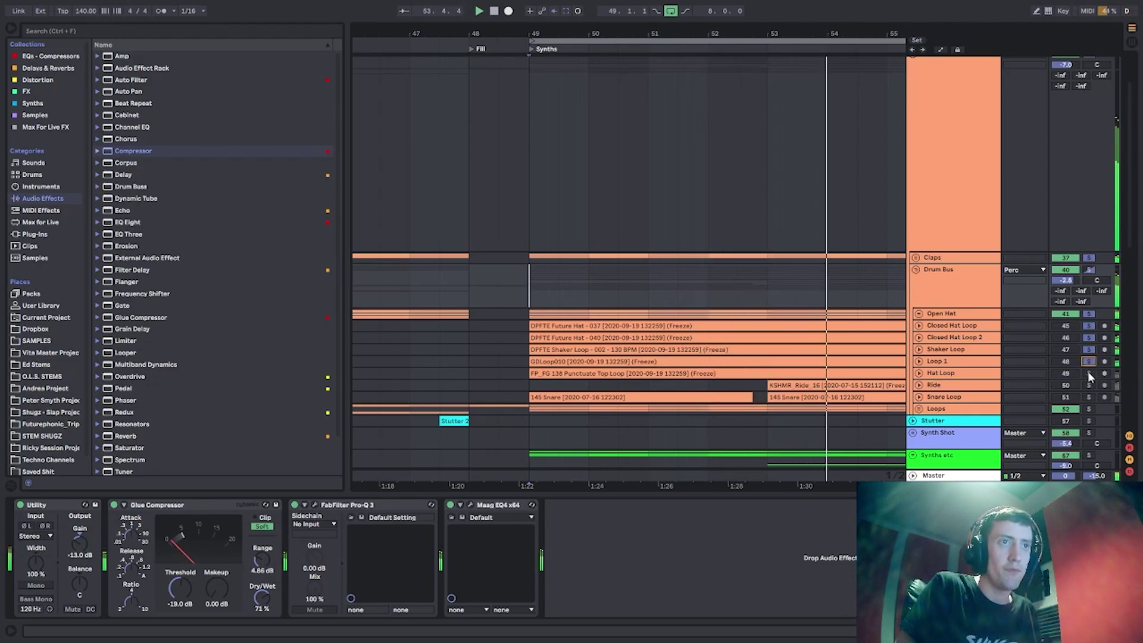
scroll(813, 263, down, 3)
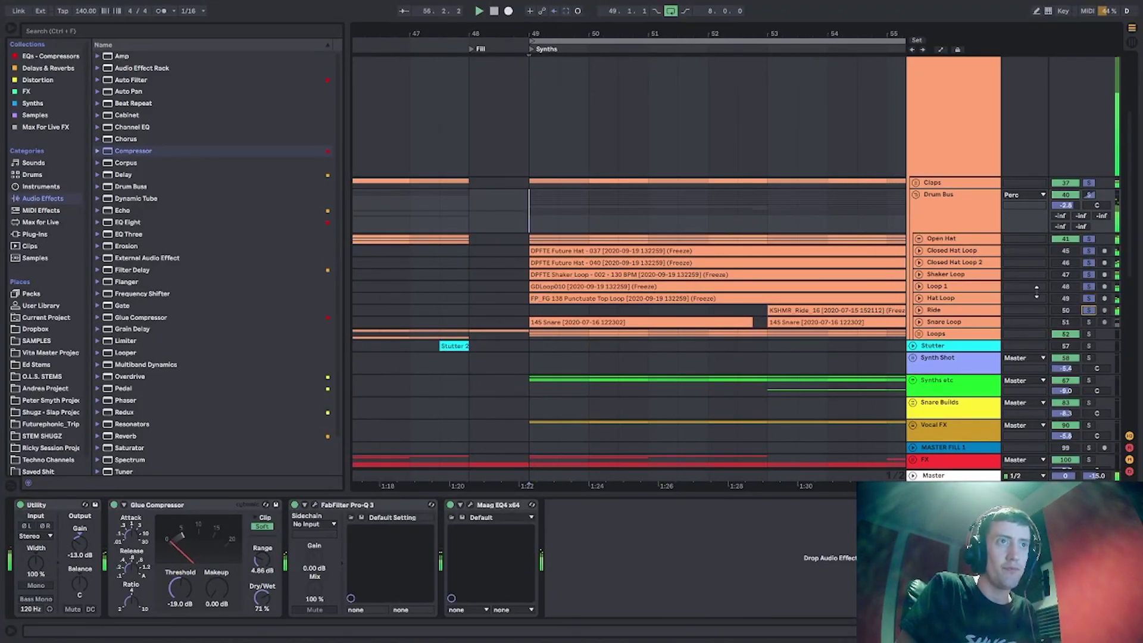
click(1090, 322)
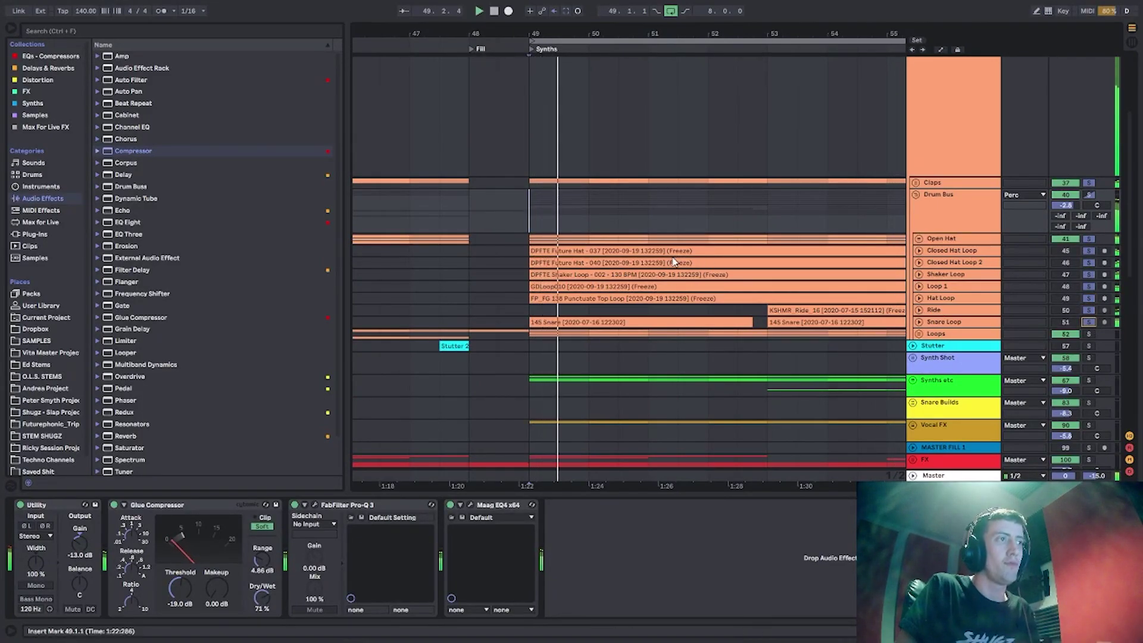
Fold the Drum Bus and its parent Perc group.
click(916, 195)
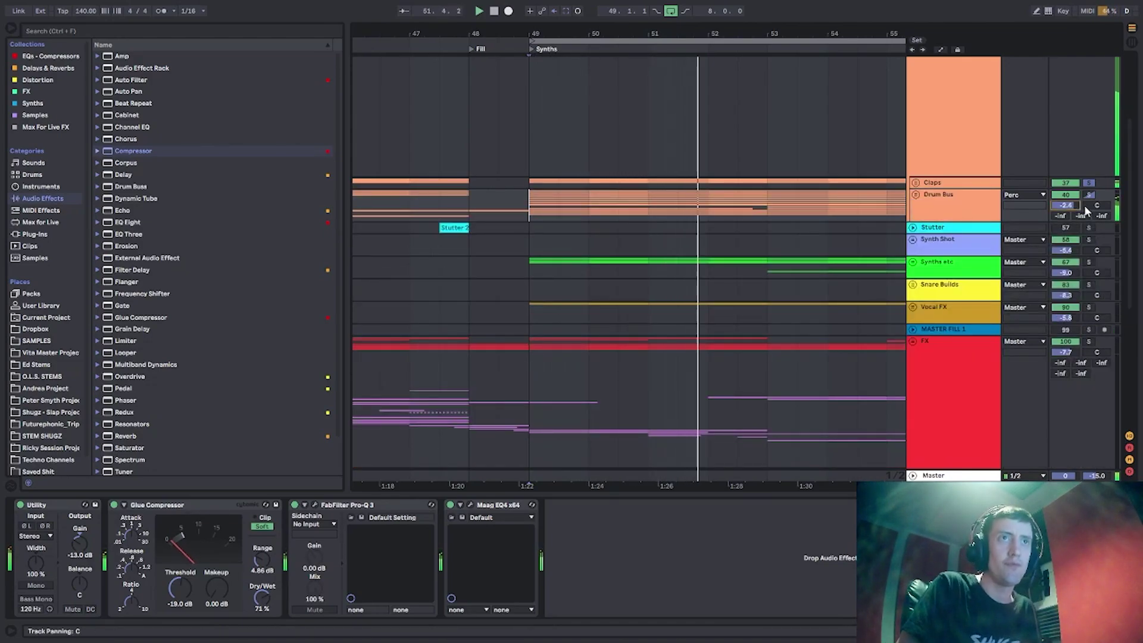
scroll(893, 164, up, 3)
click(934, 293)
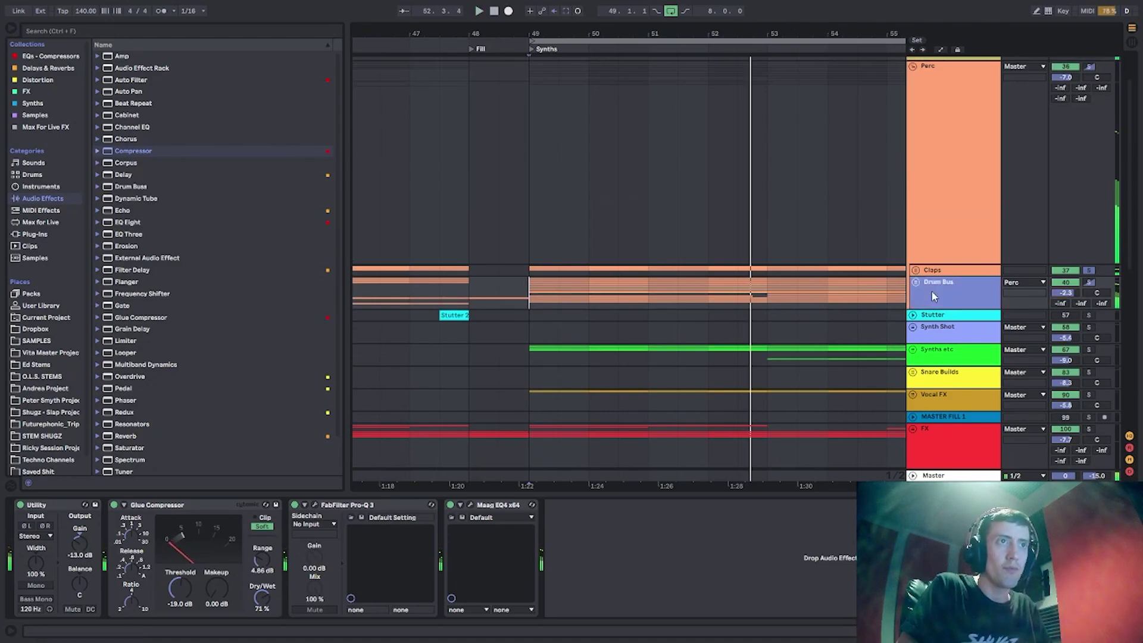
click(914, 66)
scroll(941, 181, up, 2)
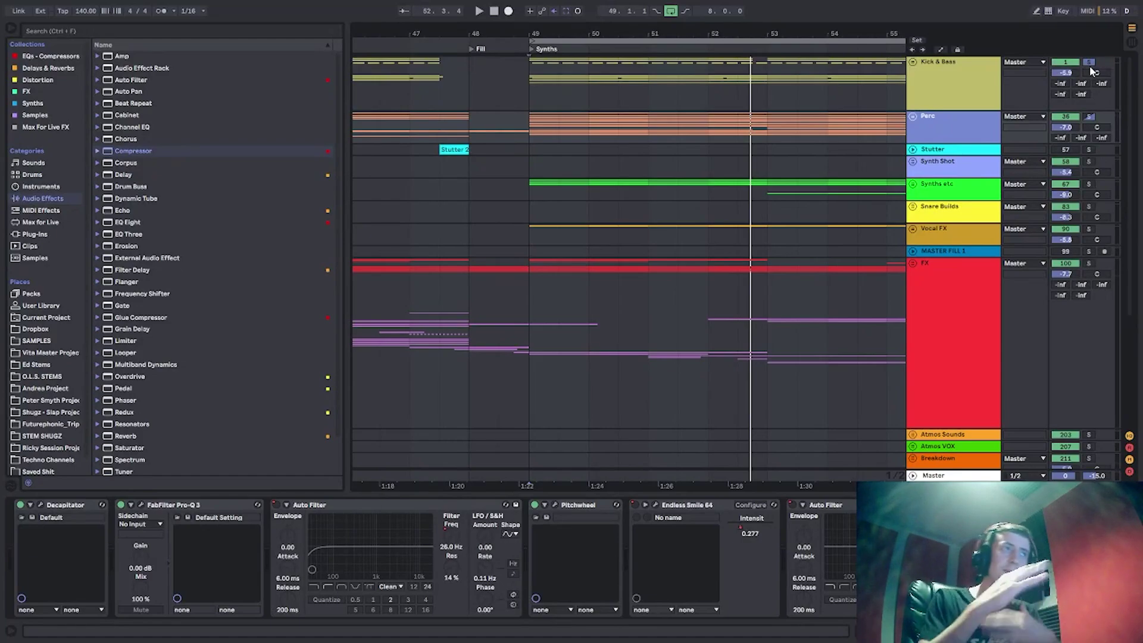
Solo the Perc group alone, play it from 49.1.1 and inspect the rest of its device chain.
click(1091, 117)
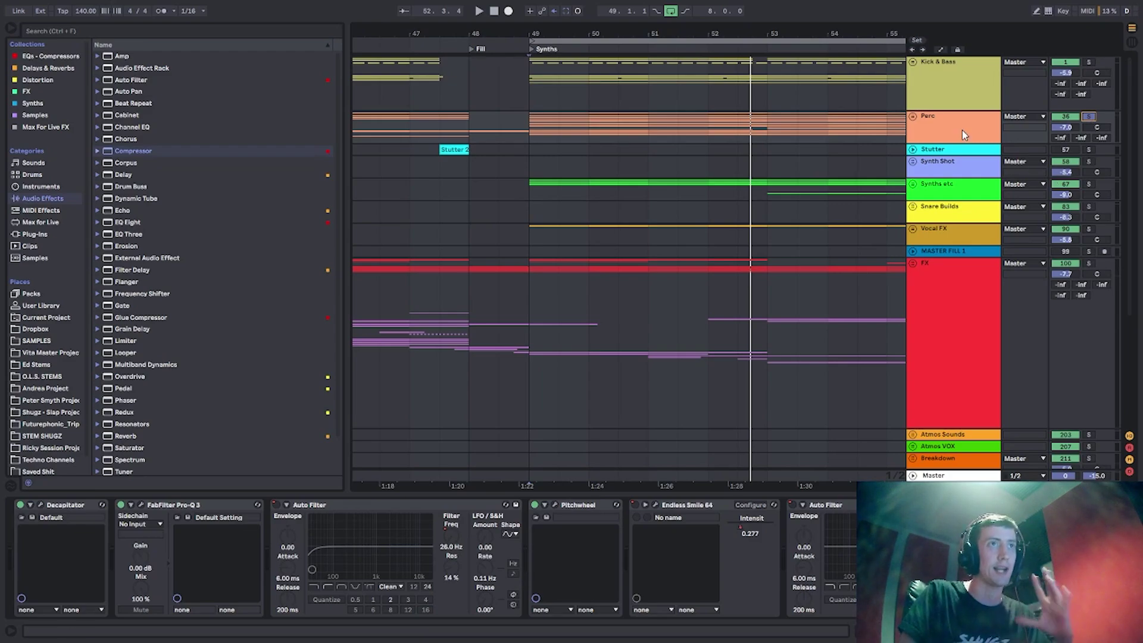
click(536, 139)
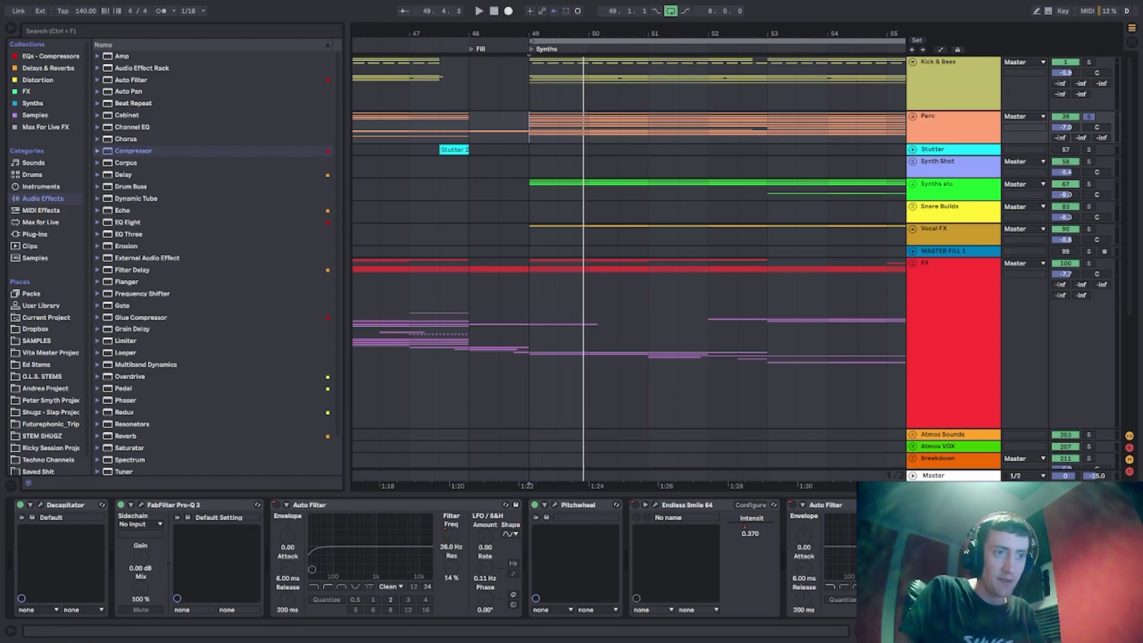
scroll(434, 560, right, 10)
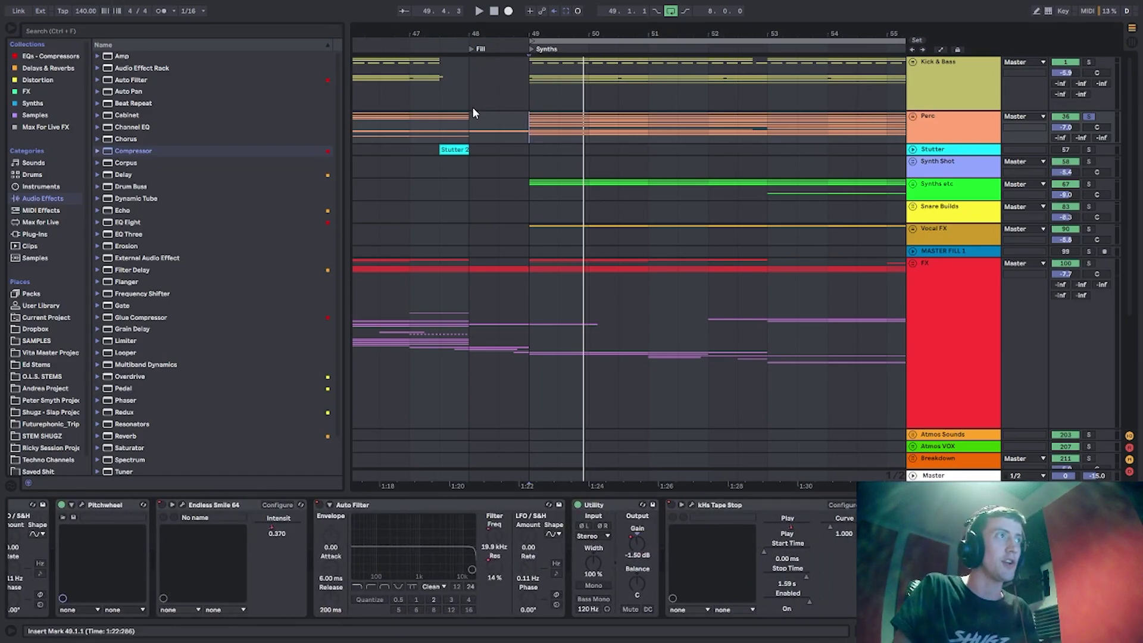
Solo the FX group and play it from the Start section at 33.1.1.
click(441, 122)
mouse_move(445, 33)
mouse_down()
mouse_move(597, 31)
mouse_move(730, 8)
mouse_move(623, 9)
mouse_move(699, 2)
mouse_up()
click(471, 127)
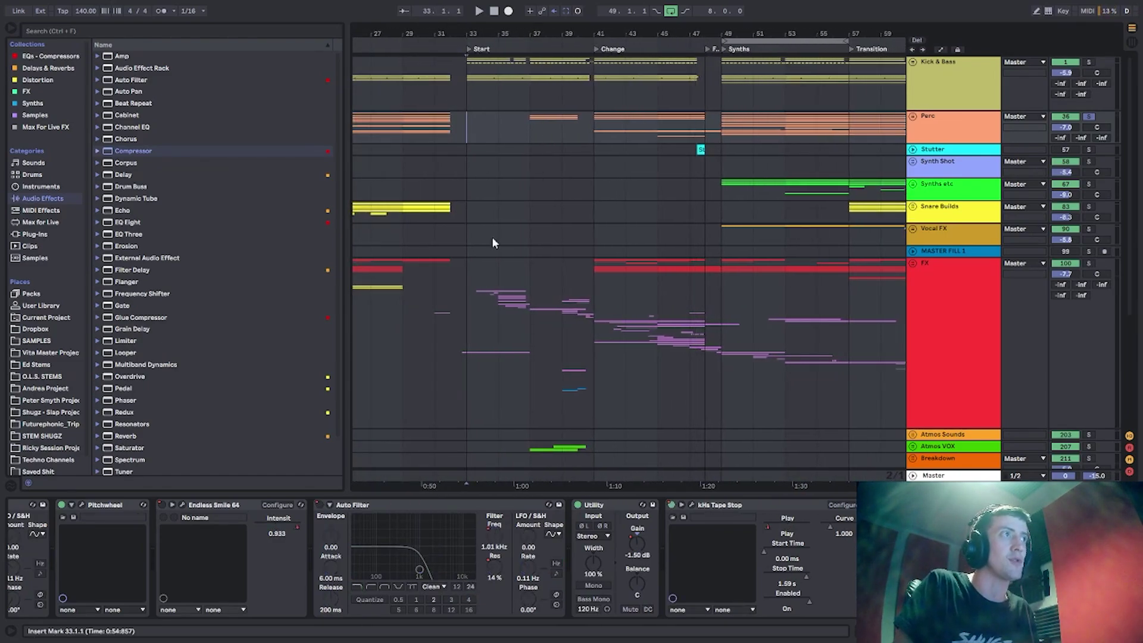
click(487, 294)
scroll(511, 262, down, 3)
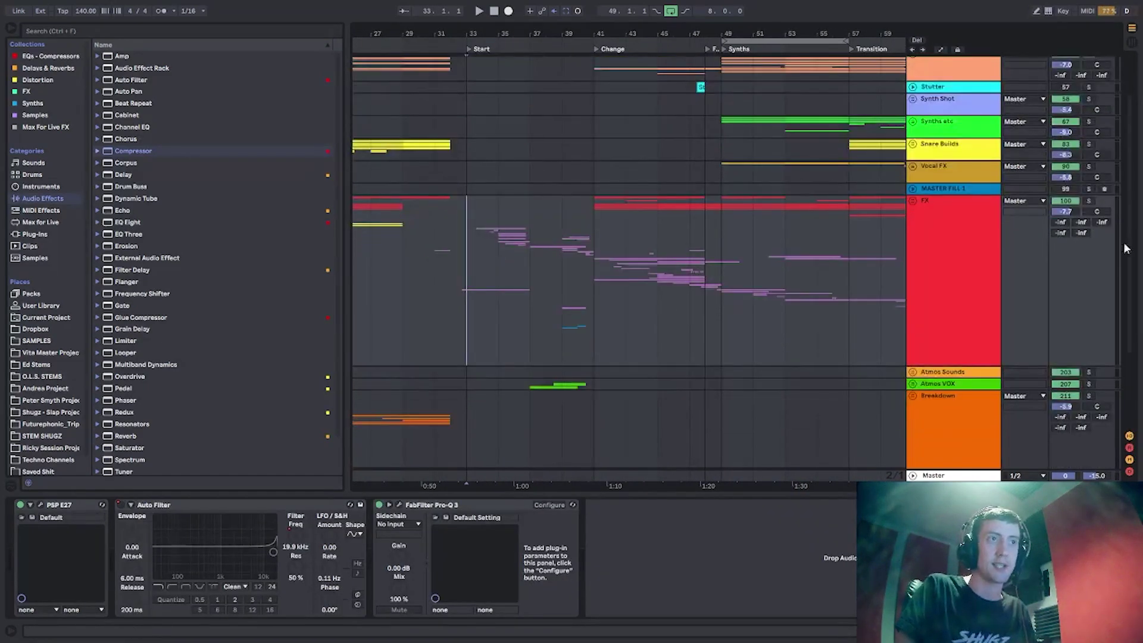
click(1089, 202)
click(466, 244)
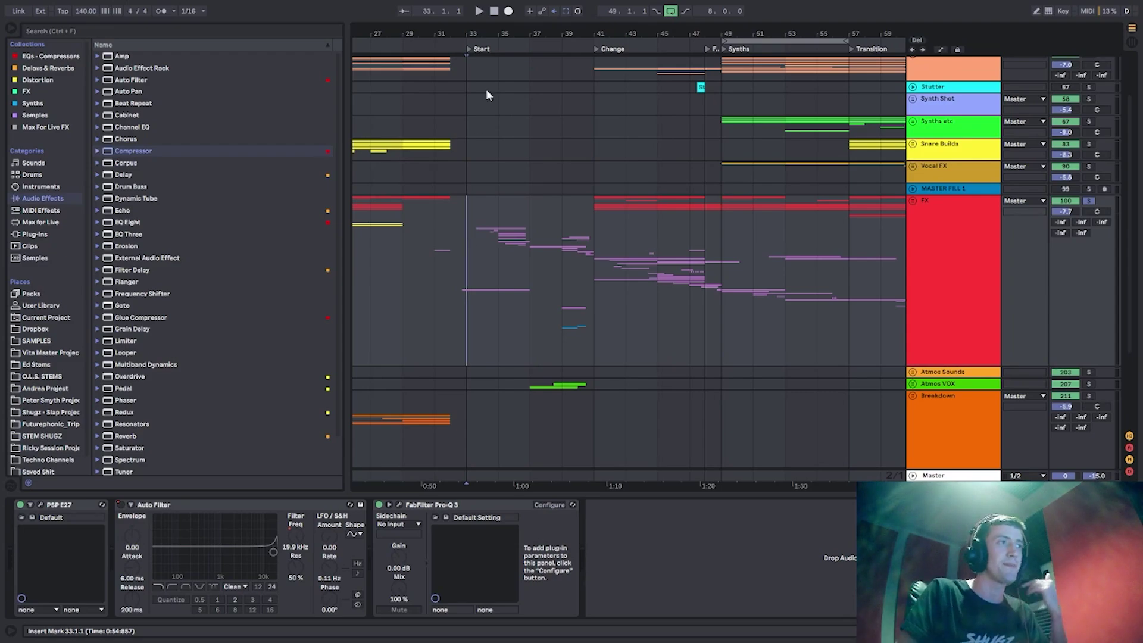
drag(488, 37, 489, 67)
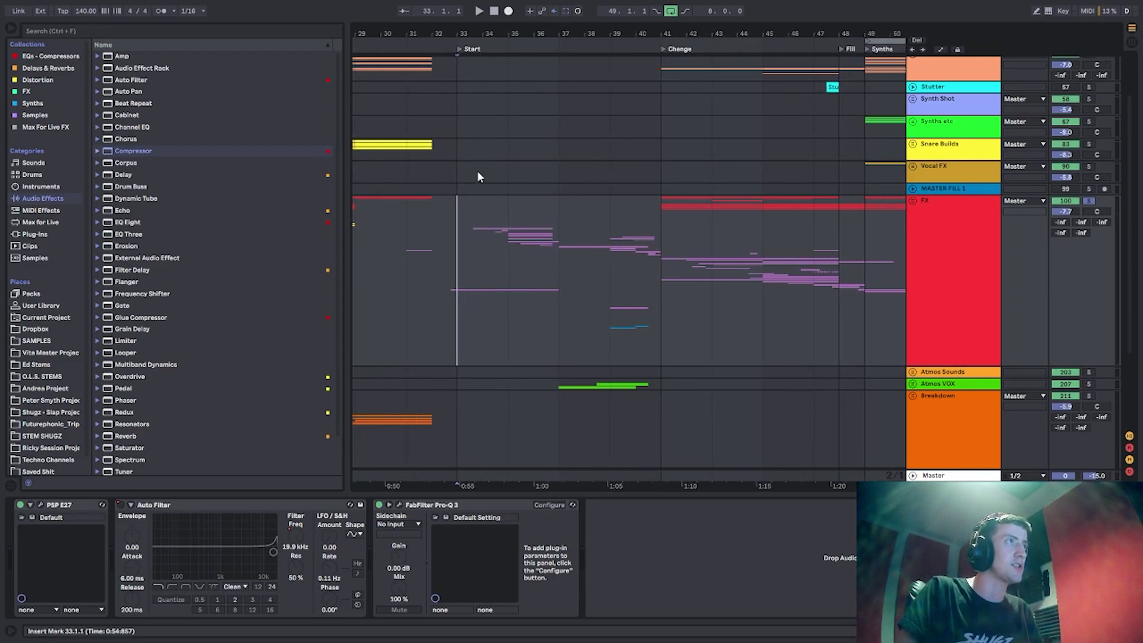
key(space)
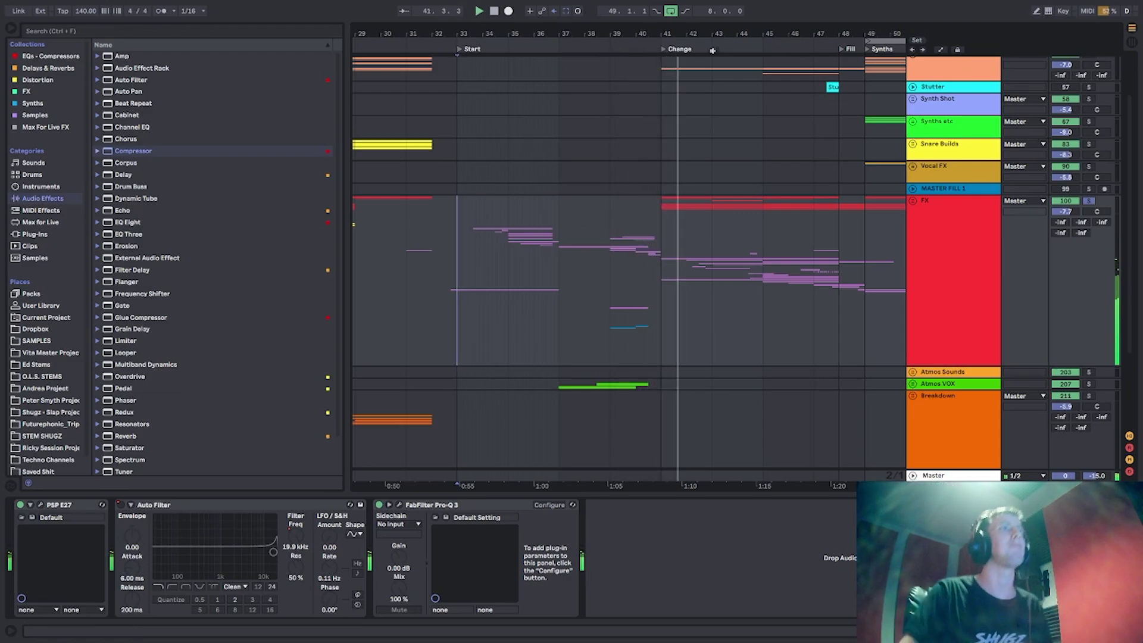
Unfold the FX group and its Intro FX subgroup to show the individual effect tracks during playback.
click(915, 224)
click(913, 200)
scroll(813, 260, down, 4)
click(929, 284)
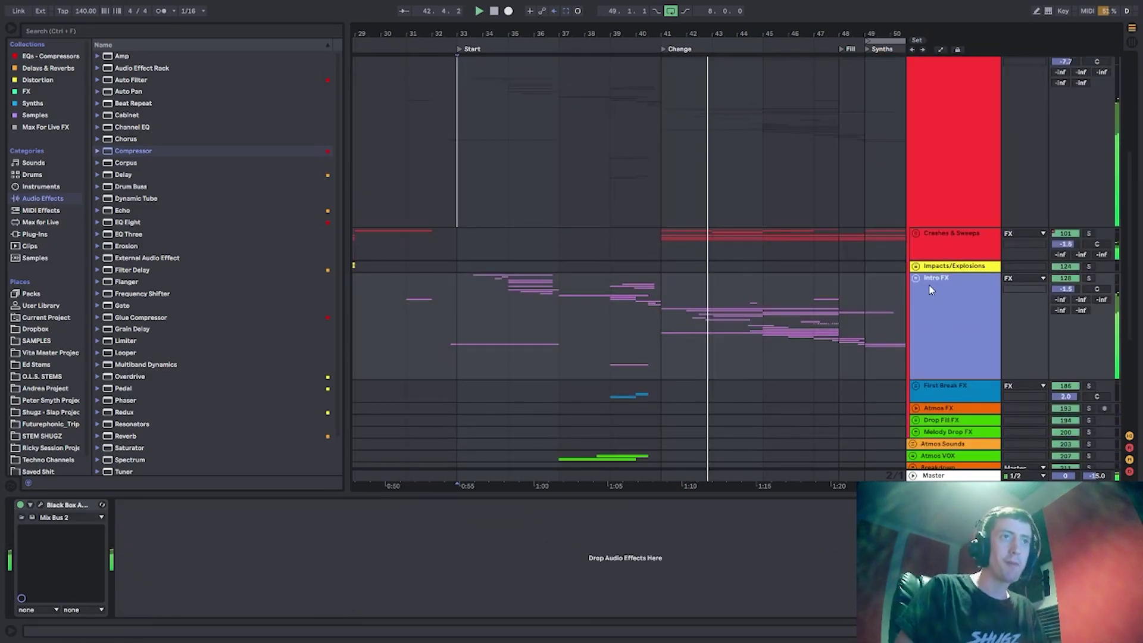
click(916, 278)
scroll(964, 313, down, 1)
key(Right)
scroll(891, 281, down, 10)
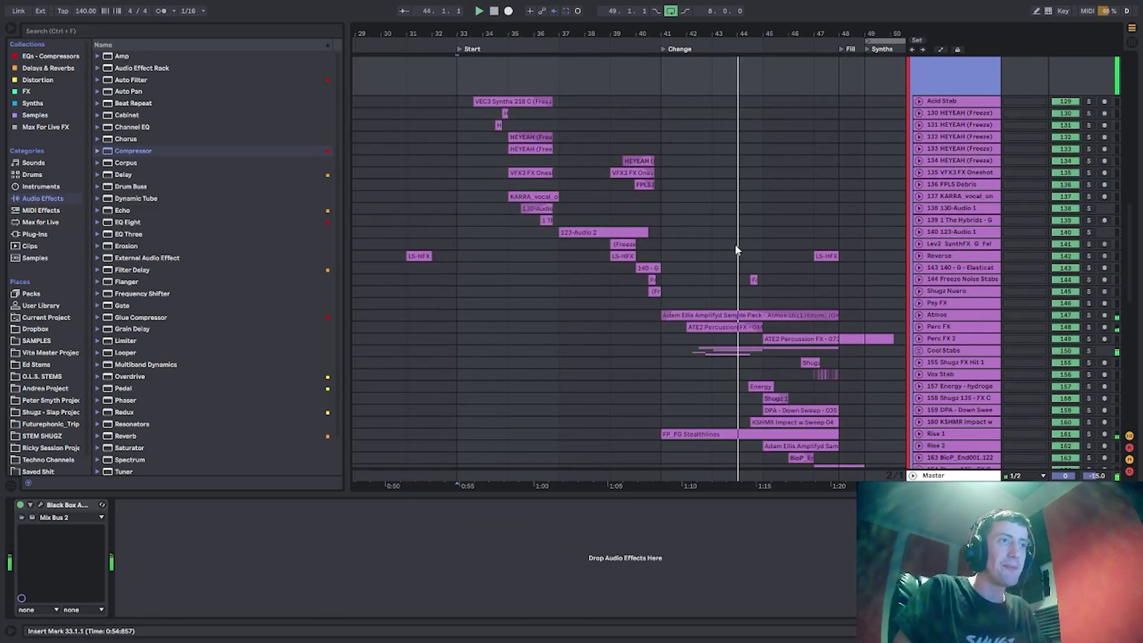
scroll(745, 243, down, 5)
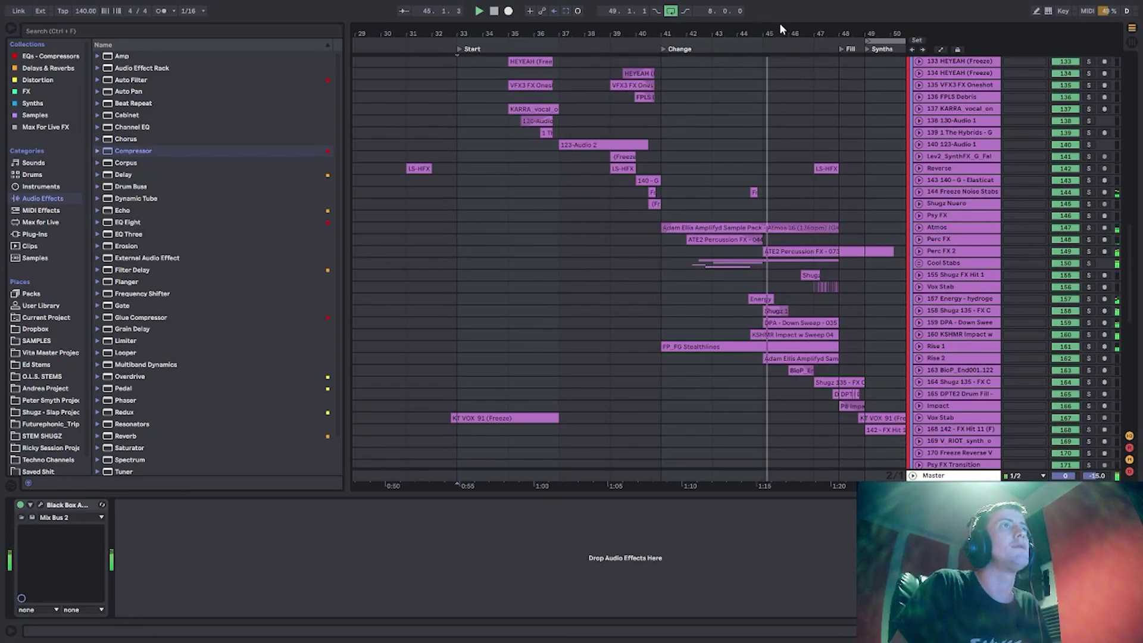
Follow the Intro FX clips through to the Synths section, stop playback and set the insert mark back to 33.1.1.
drag(777, 30, 699, 30)
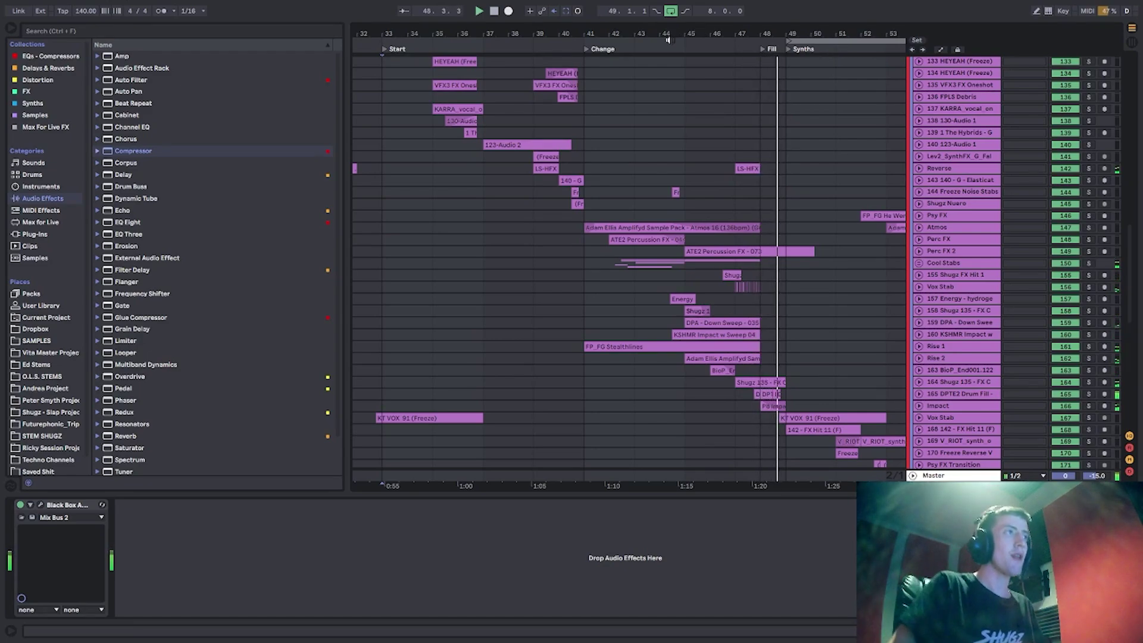
click(382, 86)
scroll(590, 208, up, 5)
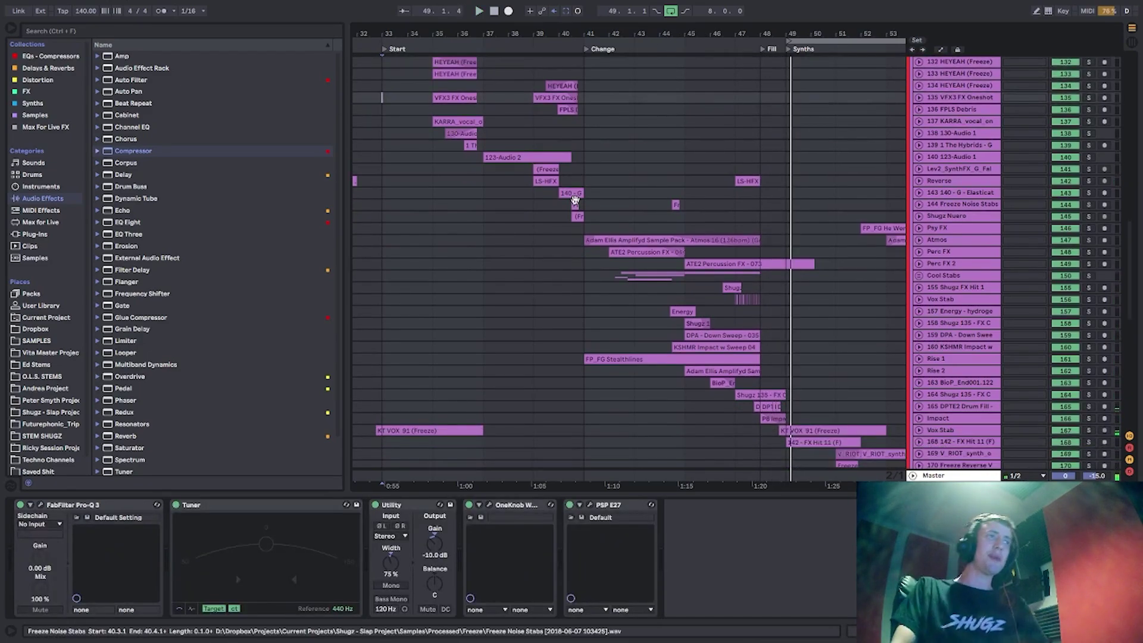
scroll(575, 205, up, 2)
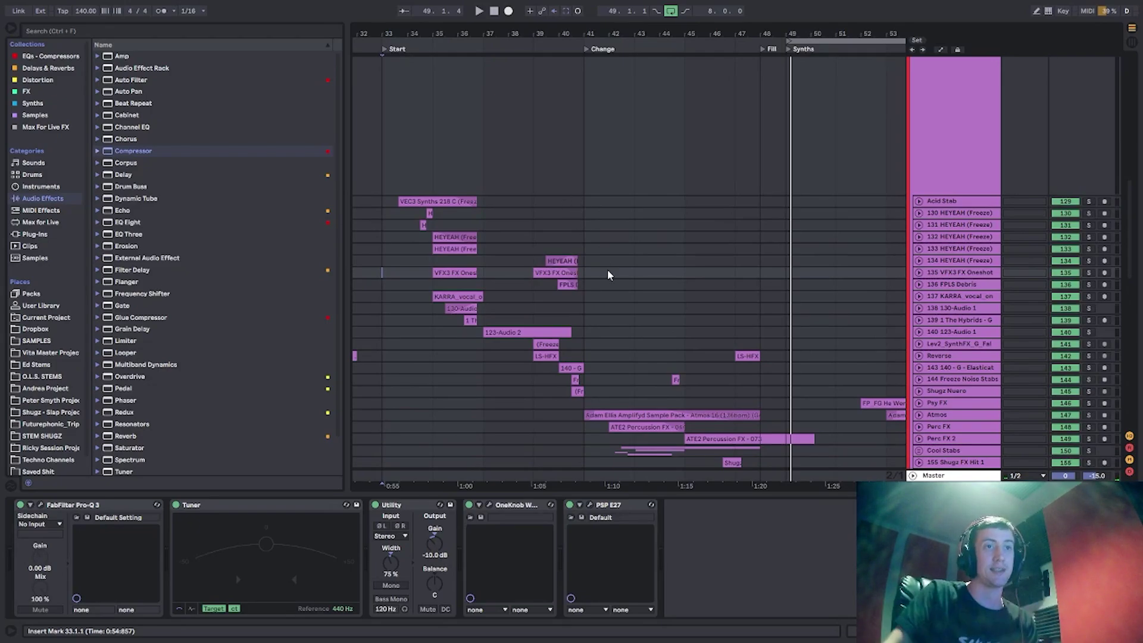
mouse_move(1129, 213)
mouse_down()
mouse_move(1136, 405)
mouse_move(1138, 210)
mouse_up()
scroll(1136, 210, up, 1)
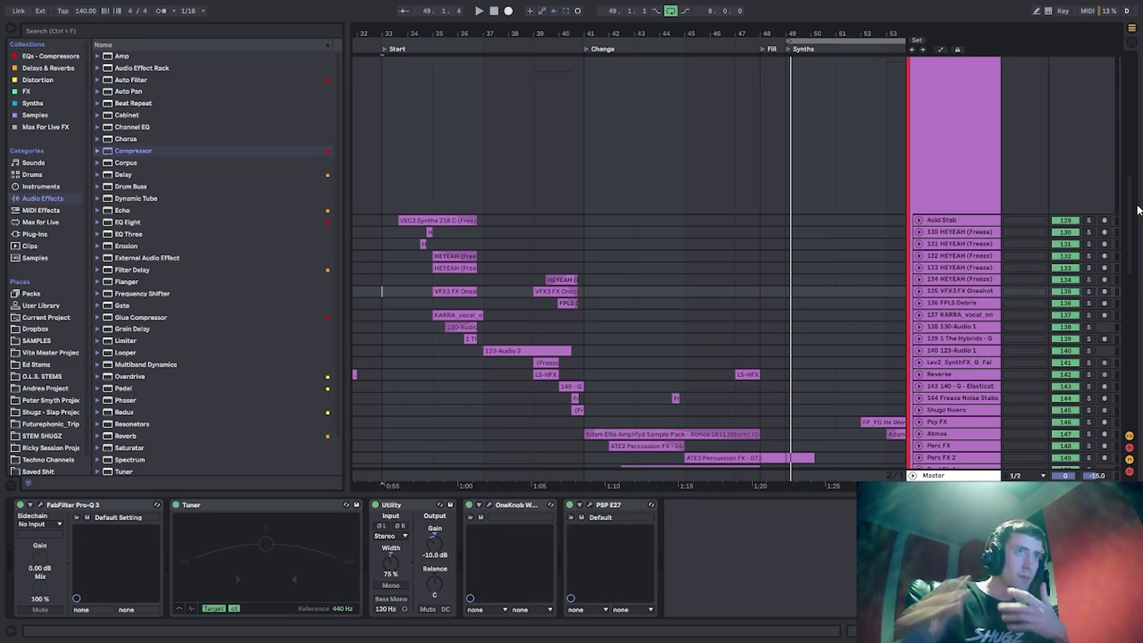
Step through the HEYEAH (Freeze) tracks and examine the device chain on each.
click(989, 245)
key(Down)
key(Down)
key(Down)
key(Down)
key(Up)
key(Up)
key(Up)
key(Up)
key(Up)
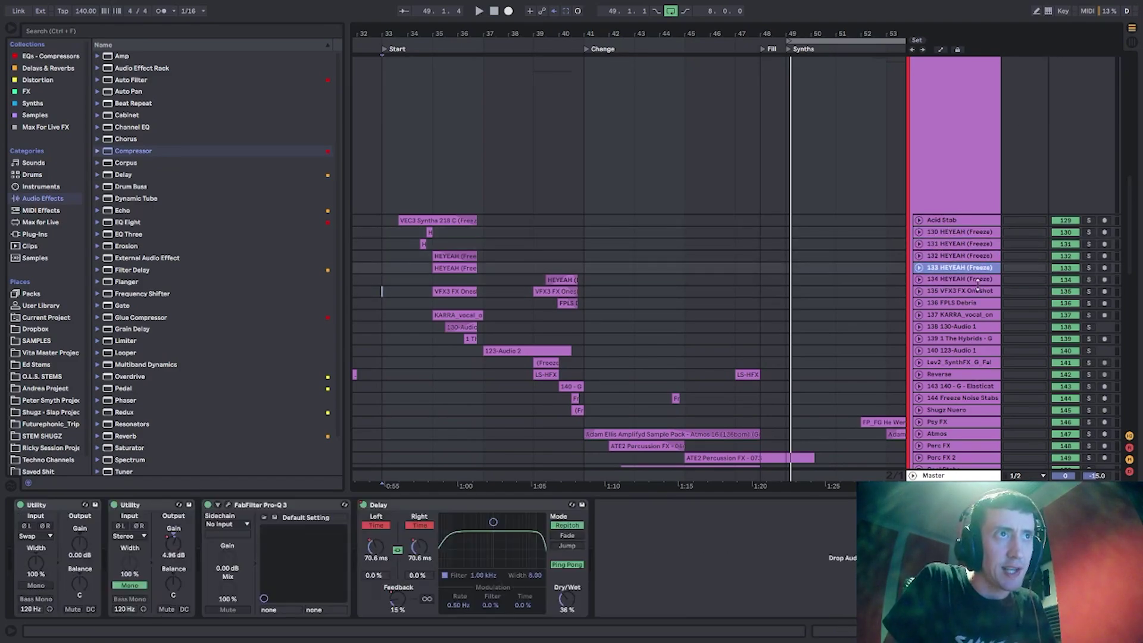
key(Down)
key(Down)
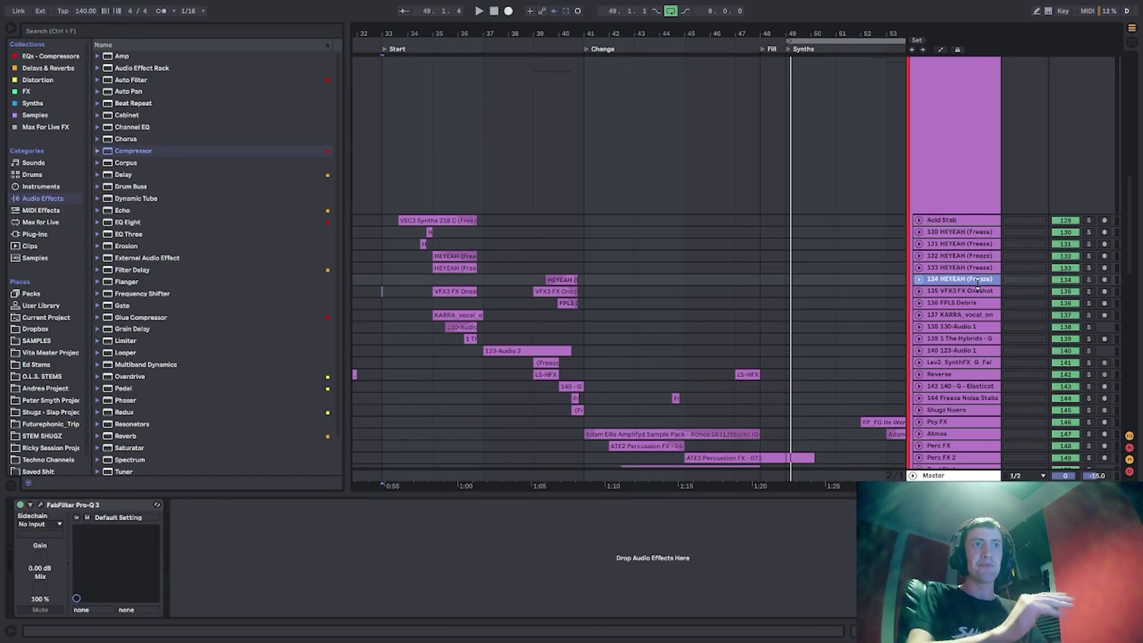
key(Up)
key(Down)
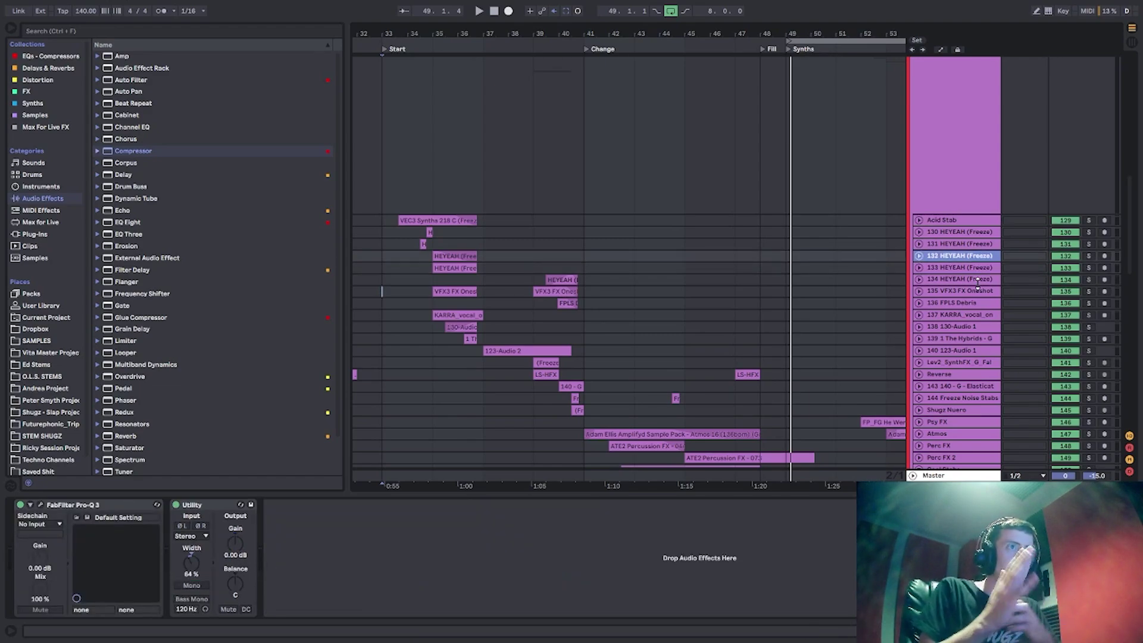
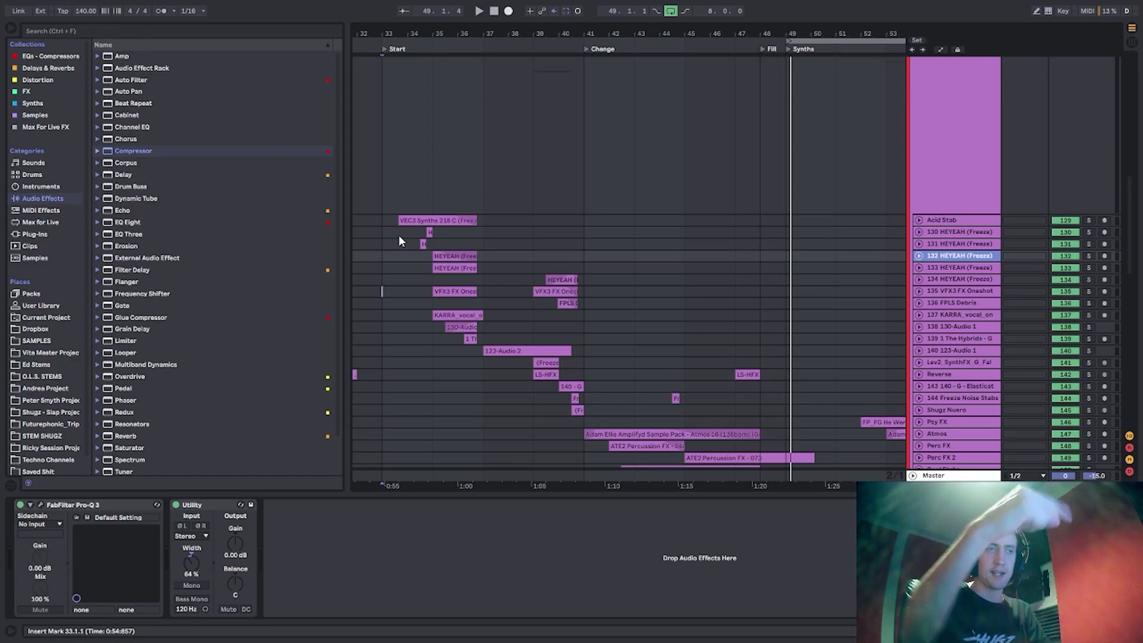
Examine how the Intro FX clips are spread across the whole arrangement.
scroll(473, 273, down, 5)
scroll(473, 271, down, 6)
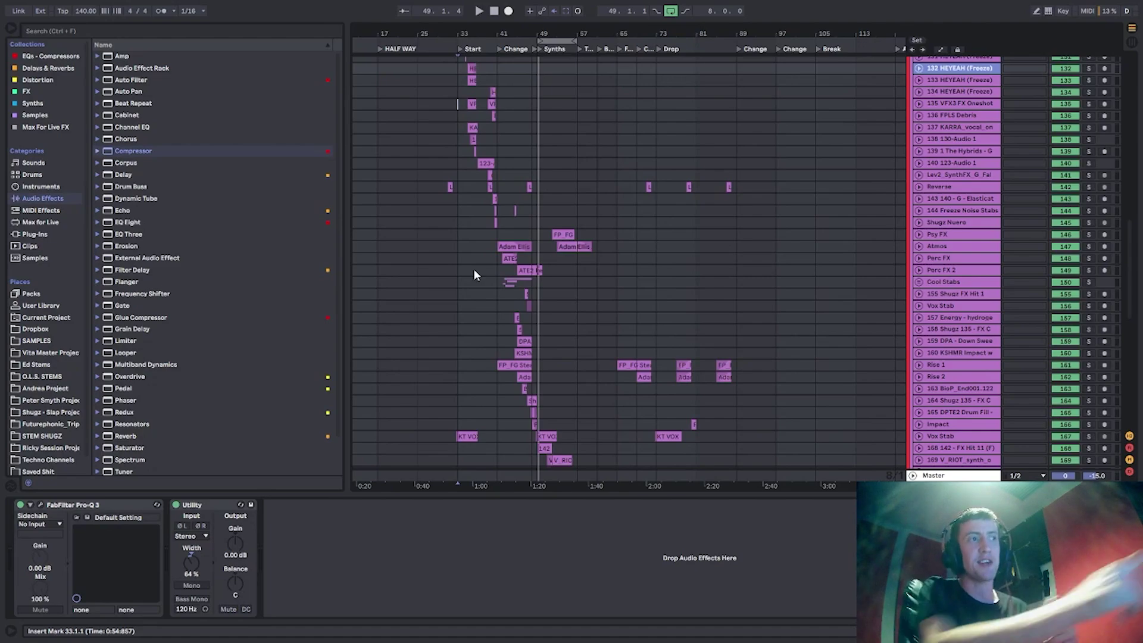
scroll(474, 269, down, 4)
scroll(455, 270, up, 4)
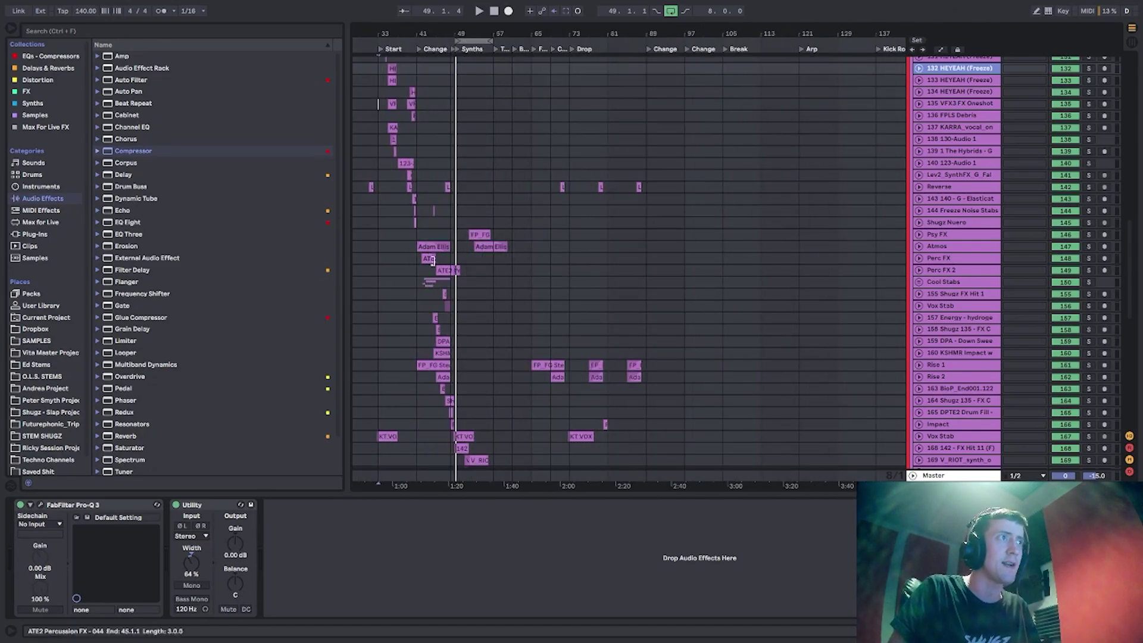
drag(416, 29, 495, 29)
scroll(481, 216, up, 3)
scroll(468, 205, up, 3)
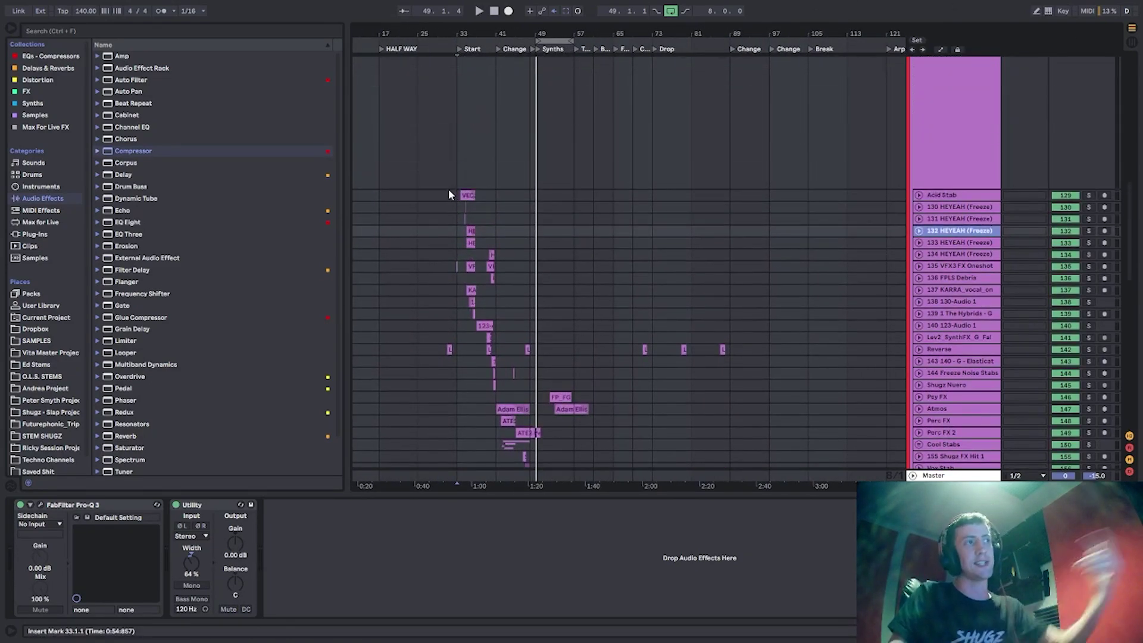
scroll(454, 192, up, 5)
scroll(455, 196, up, 1)
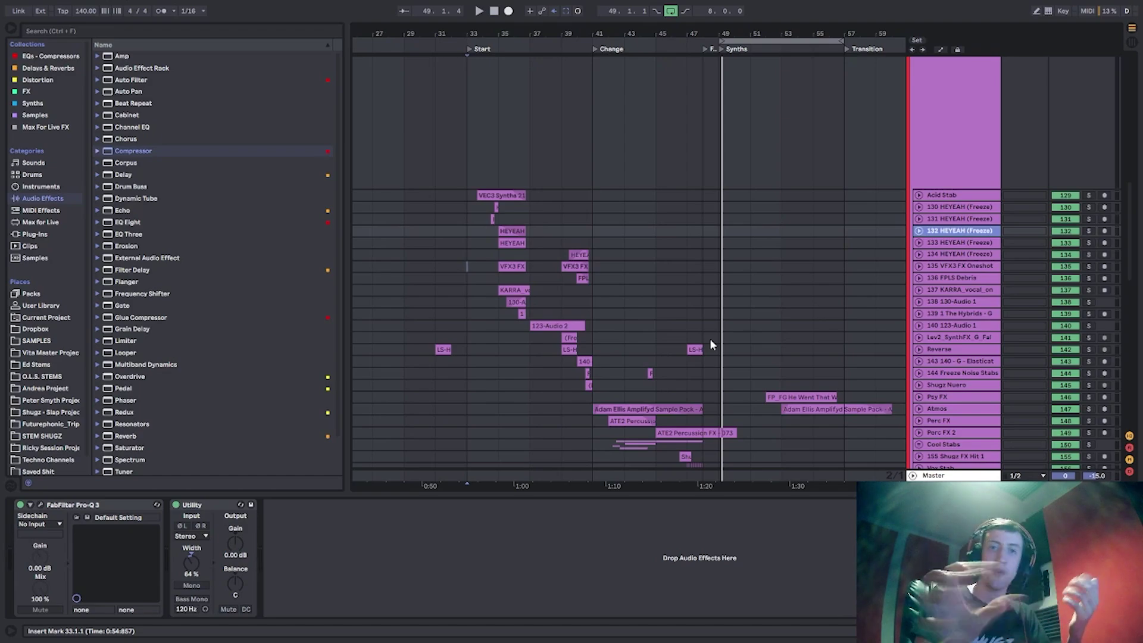
Unfold the Acid Stab track, solo it in place of the FX group and play its clip from 33.3.3.
drag(478, 35, 474, 83)
click(458, 195)
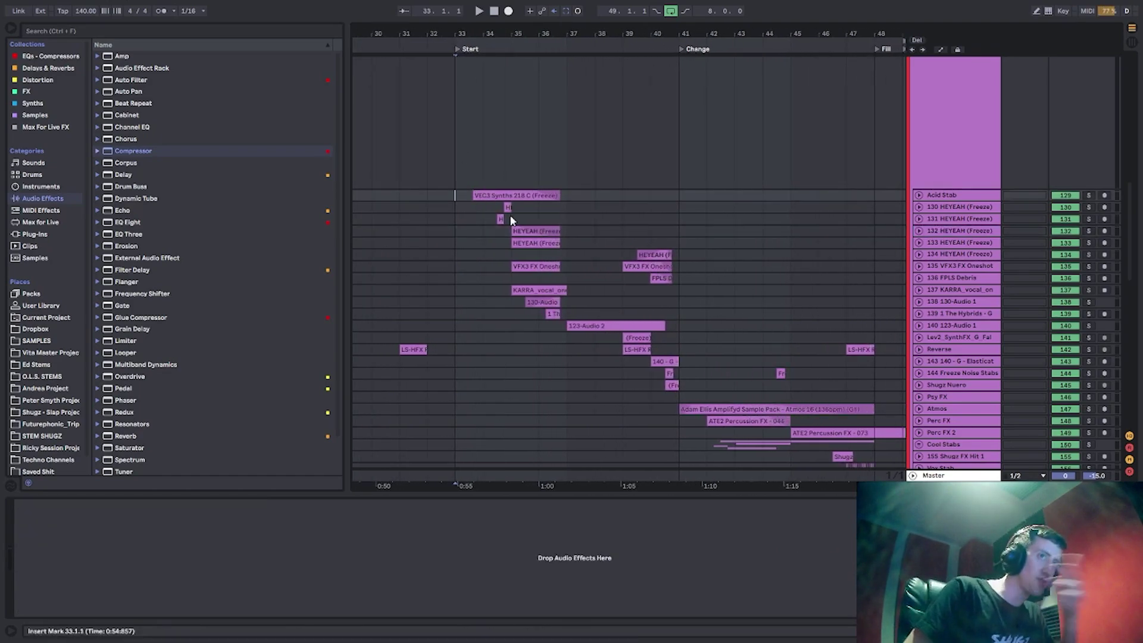
scroll(581, 254, down, 4)
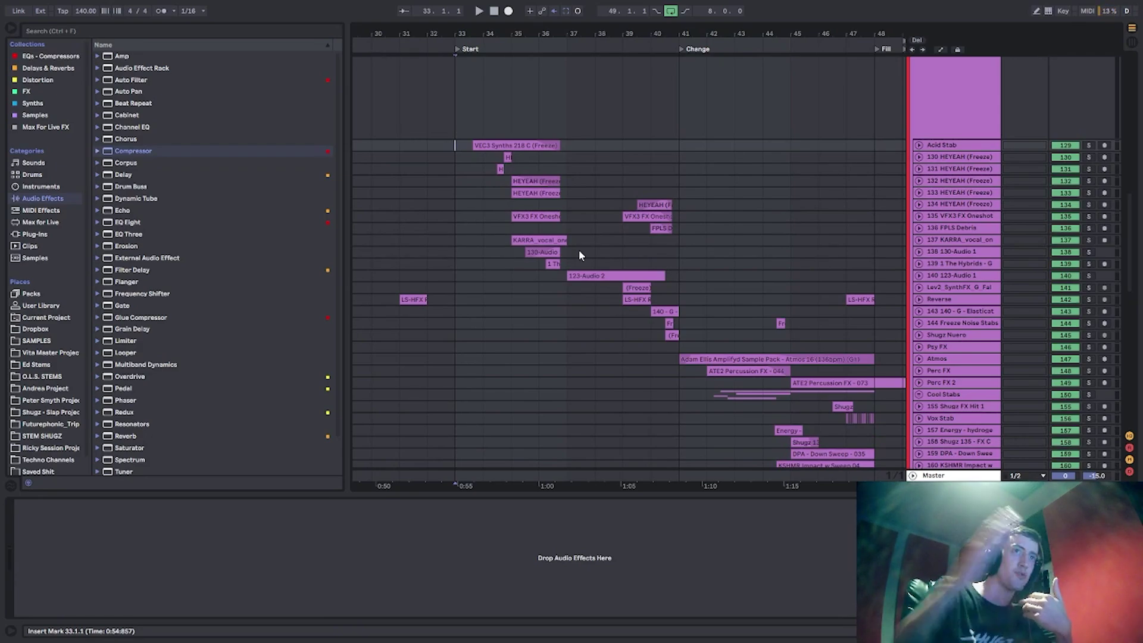
drag(516, 38, 412, 69)
click(919, 145)
scroll(599, 143, up, 9)
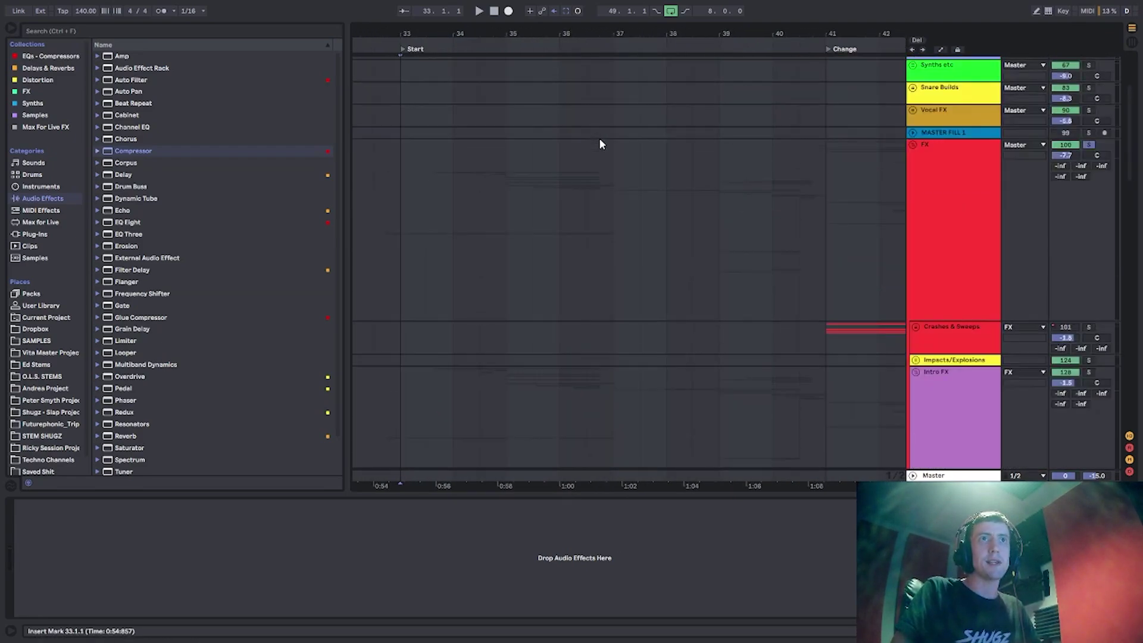
scroll(599, 138, up, 5)
scroll(587, 268, down, 10)
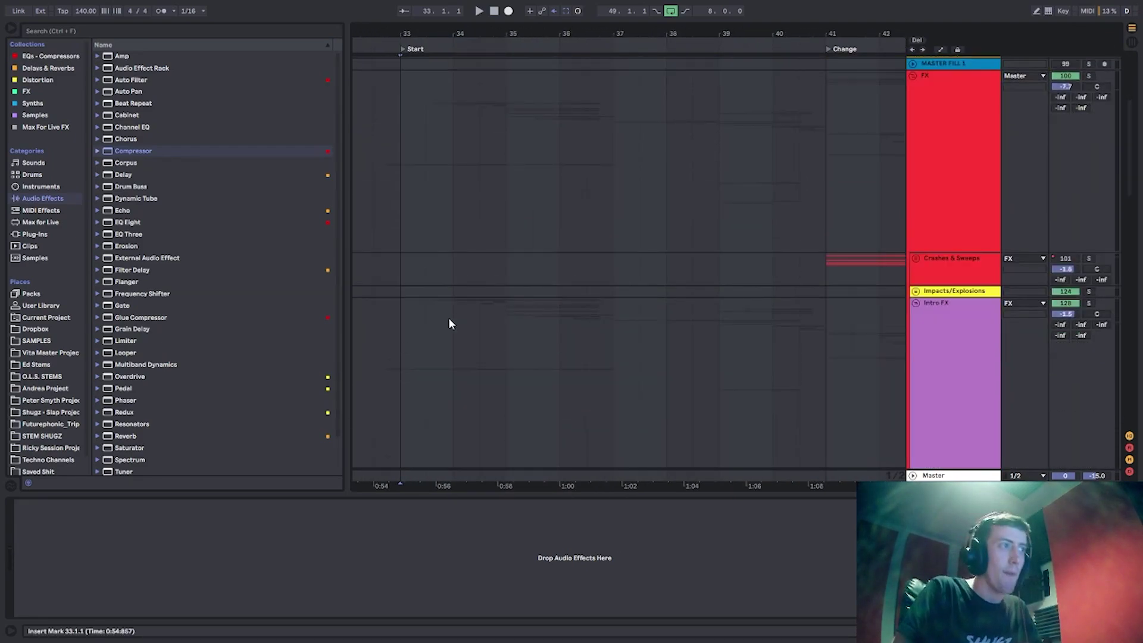
drag(424, 33, 444, 75)
key(space)
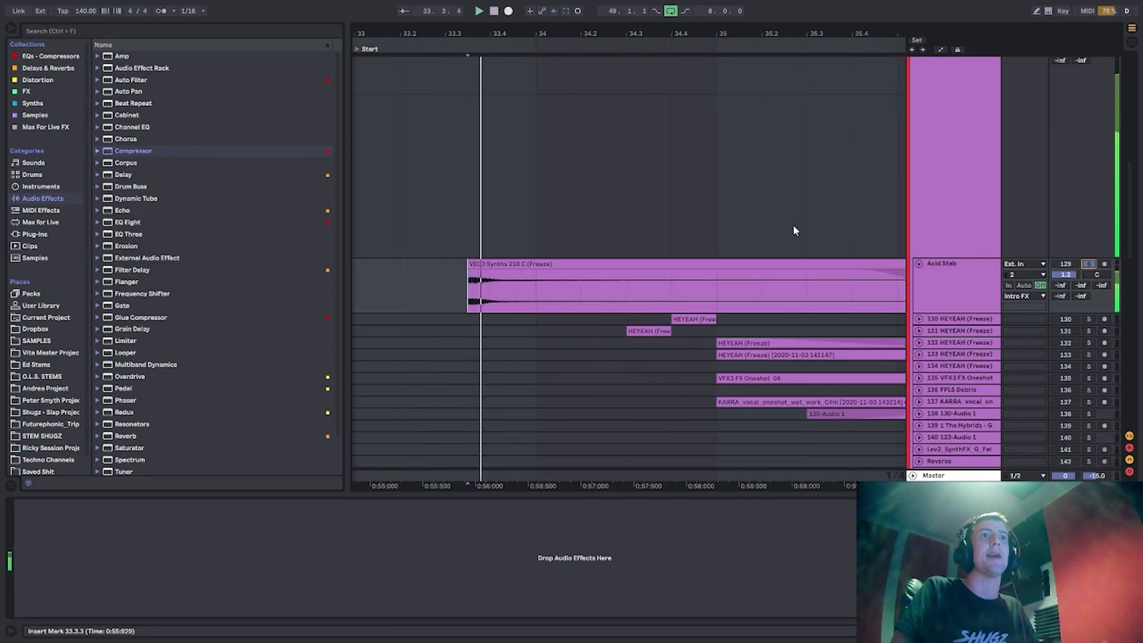
key(space)
Unfold the 130 and 131 HEYEAH (Freeze) tracks, solo track 130 and play its clip from 34.4.1.
click(920, 331)
click(919, 319)
scroll(733, 329, down, 3)
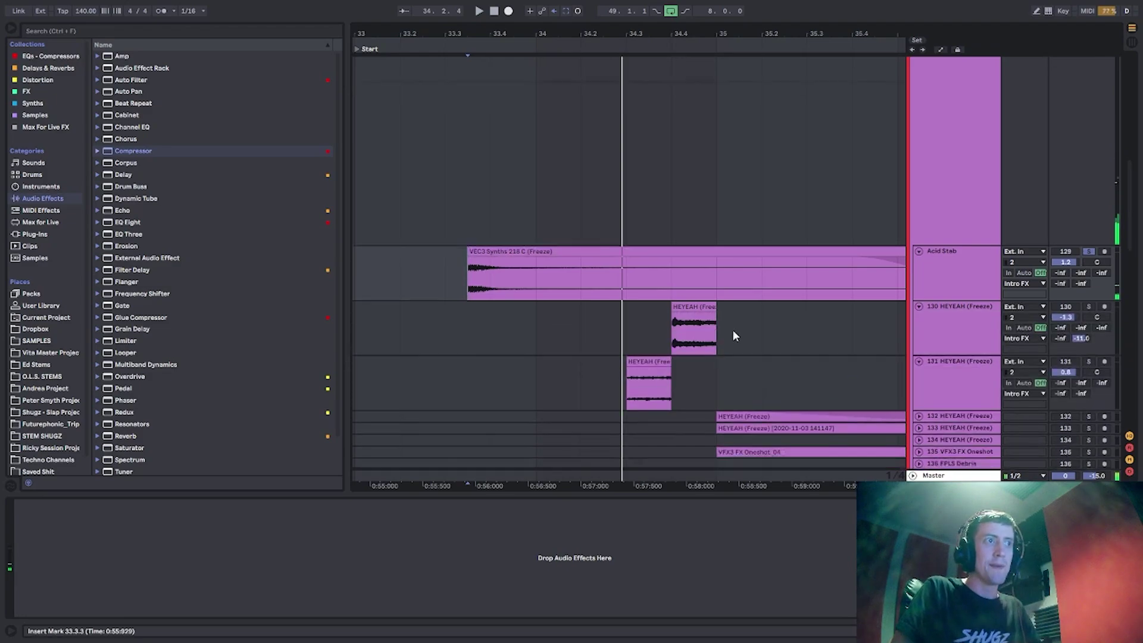
click(668, 256)
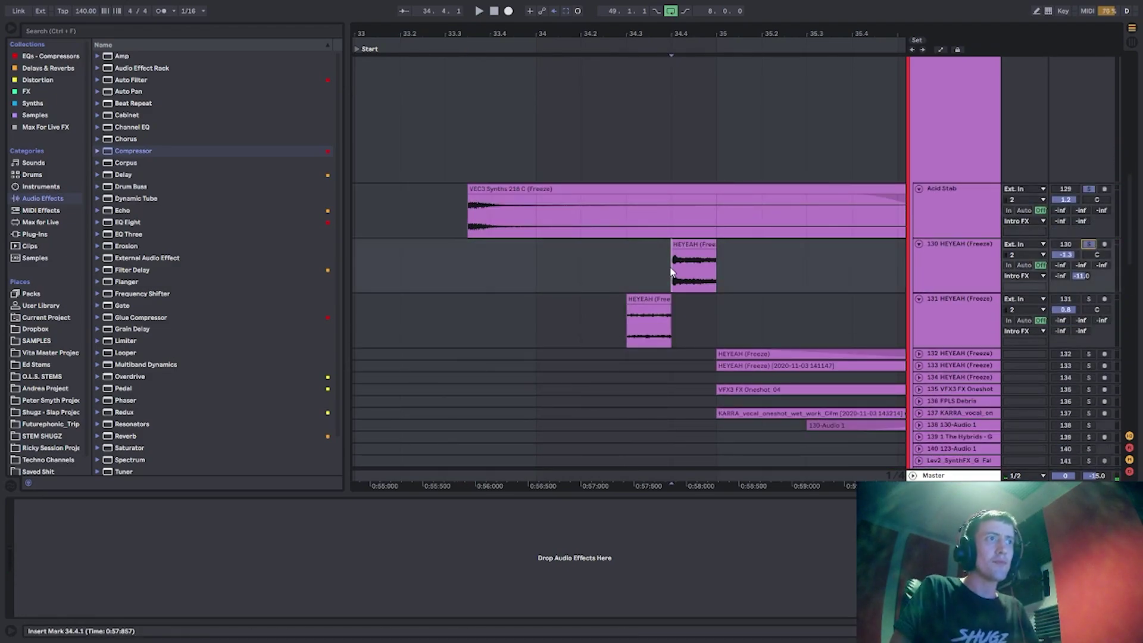
key(space)
key(space)
key(space)
key(space)
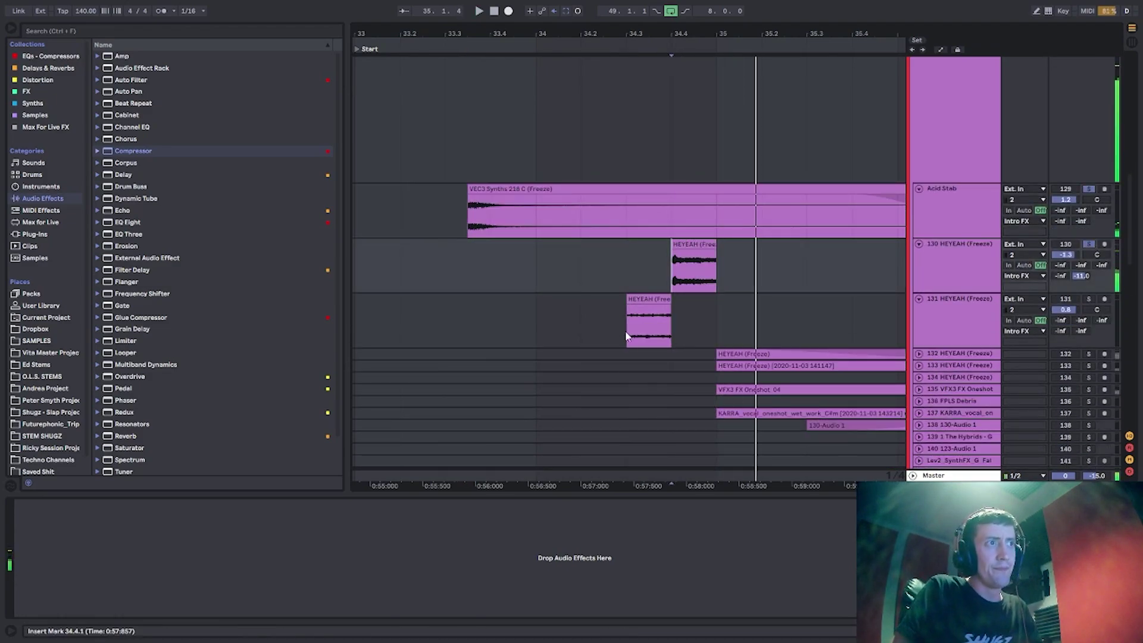
Play the soloed 131 HEYEAH (Freeze) clip from 34.3.1, and play it together with track 130 from 34.1.1.
click(628, 334)
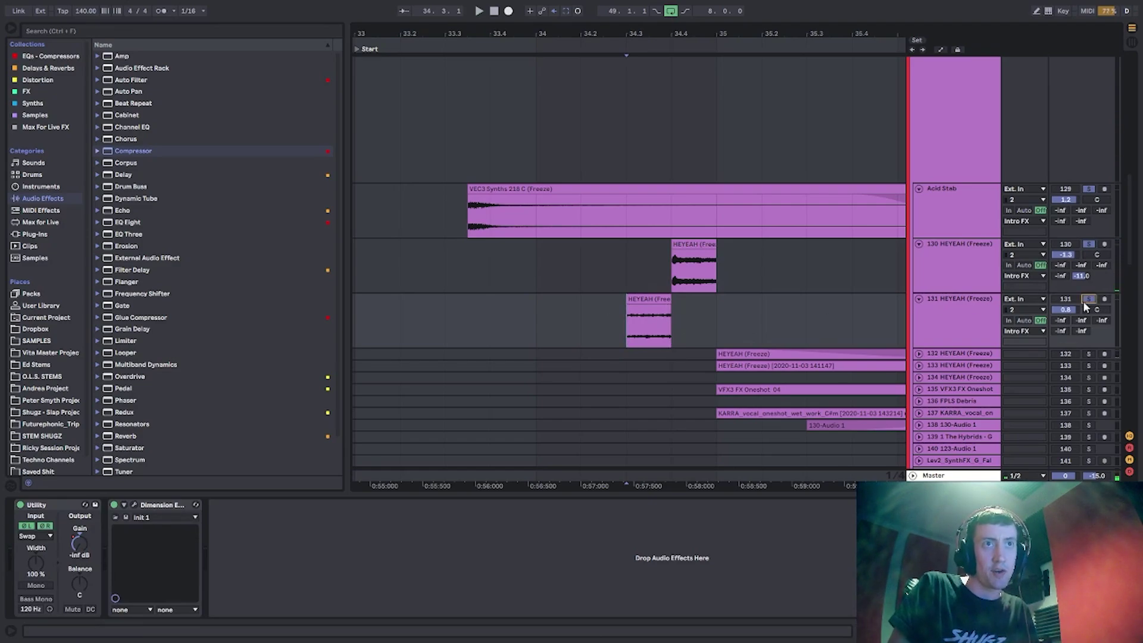
click(643, 338)
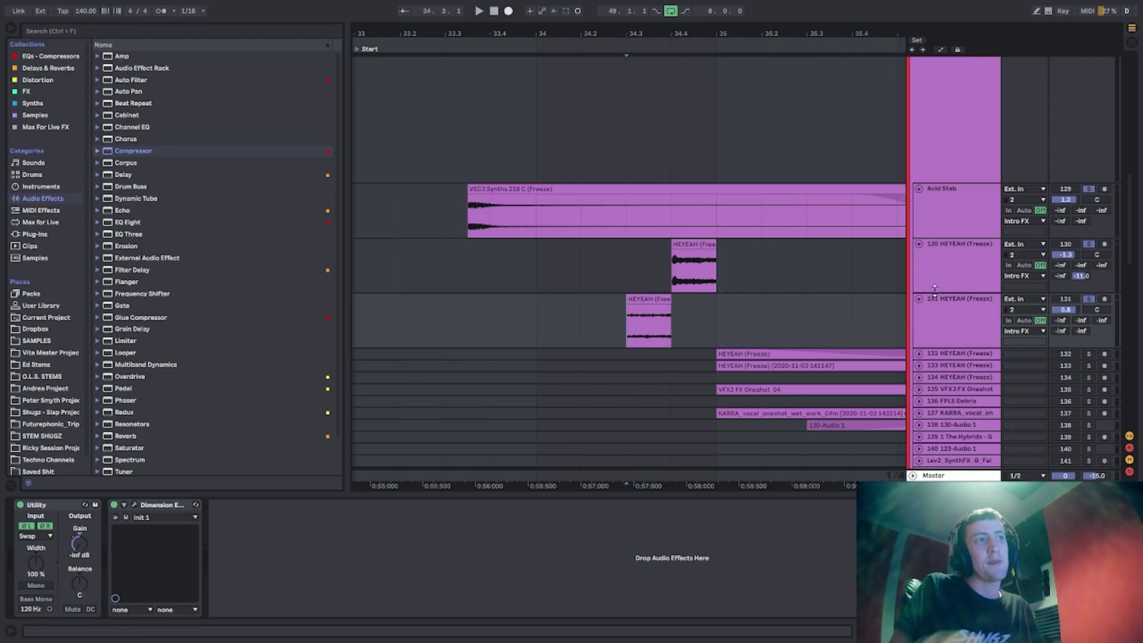
click(708, 268)
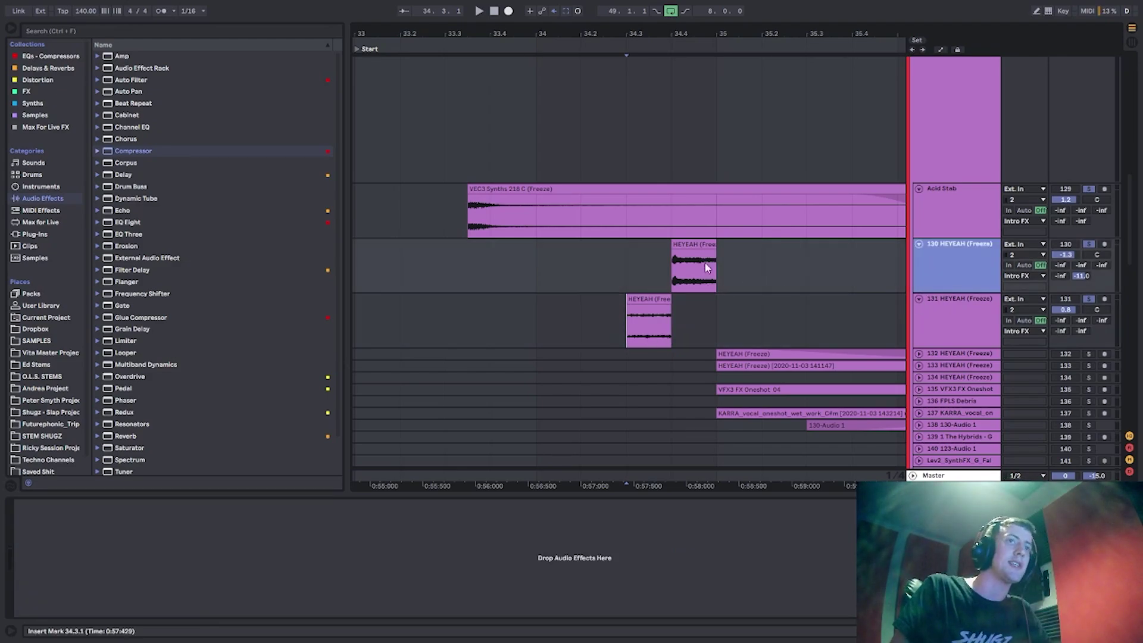
click(917, 307)
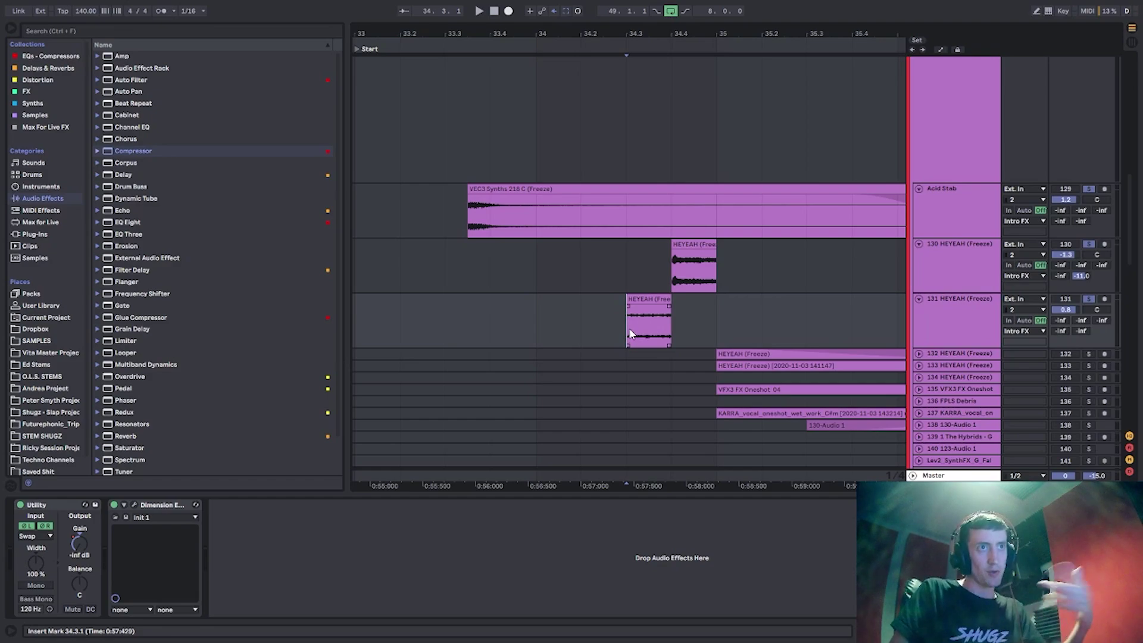
key(space)
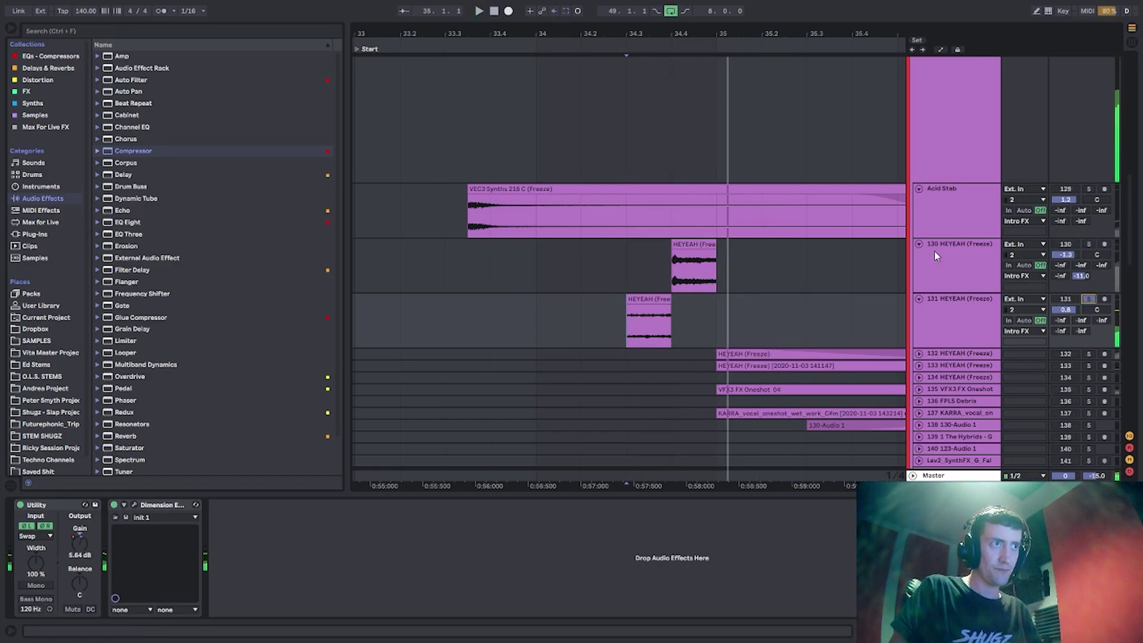
click(533, 286)
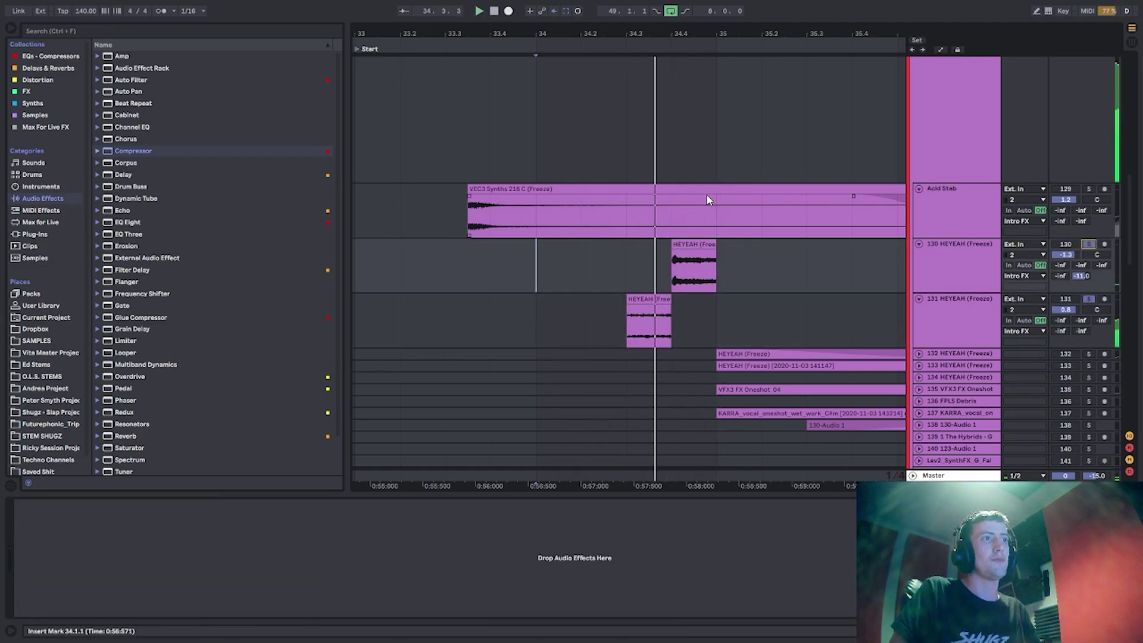
scroll(921, 287, down, 3)
Unfold the 132 HEYEAH (Freeze) track, solo it and play its clip from 35.1.1.
click(919, 285)
scroll(703, 259, down, 3)
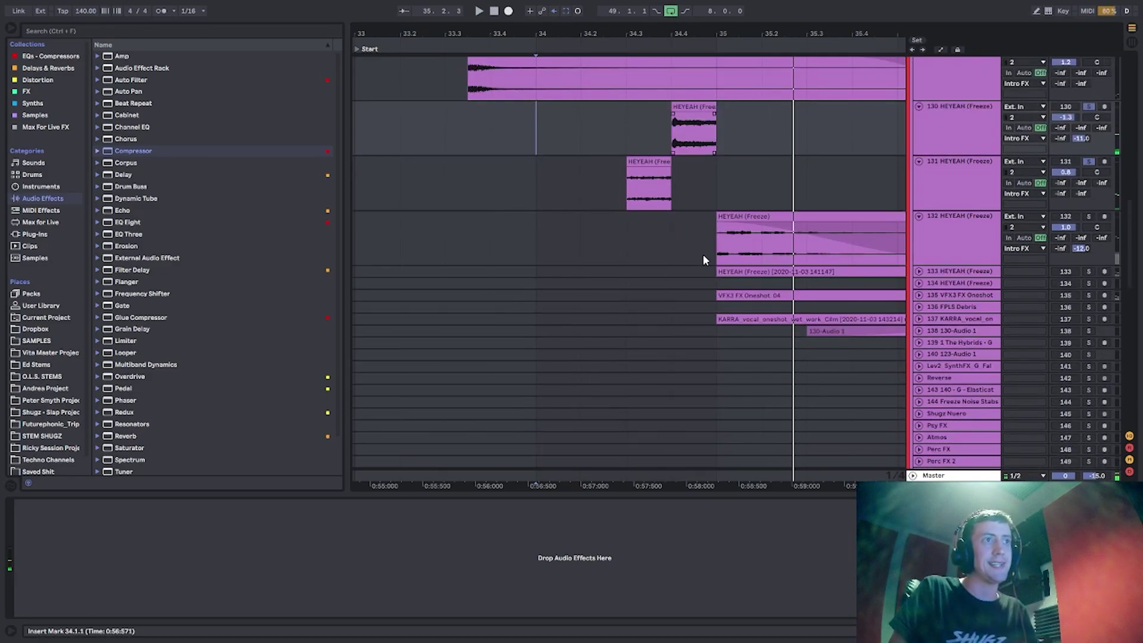
key(space)
click(708, 256)
drag(756, 31, 619, 19)
ctrl+click(1089, 218)
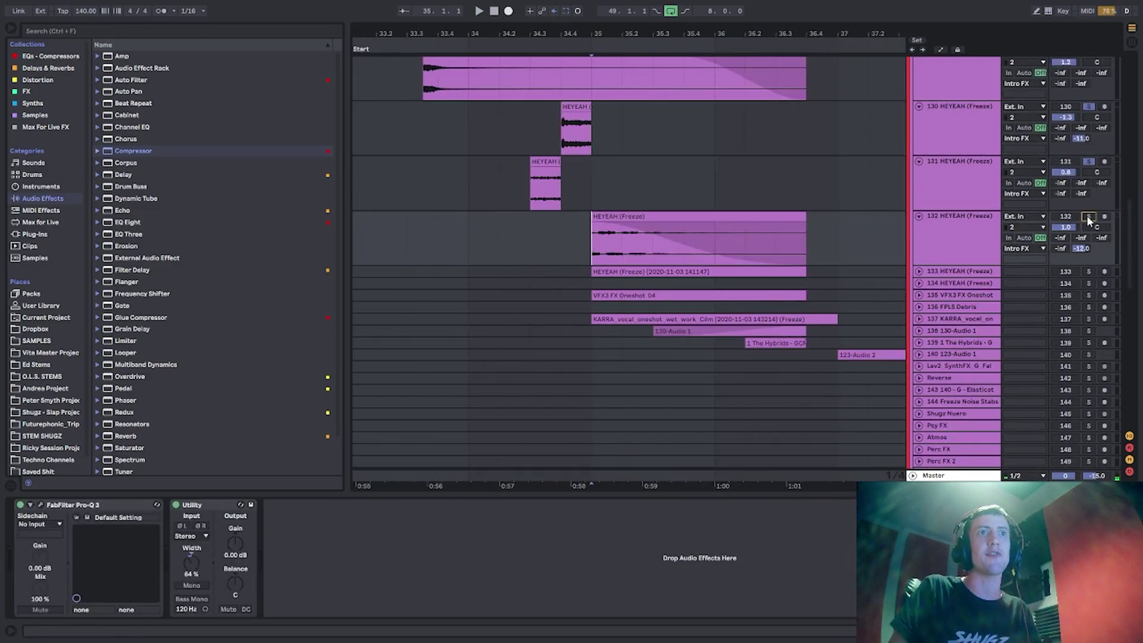
key(space)
Unfold the 133 HEYEAH (Freeze) track, solo it and play its clip from 35.1.1.
click(919, 272)
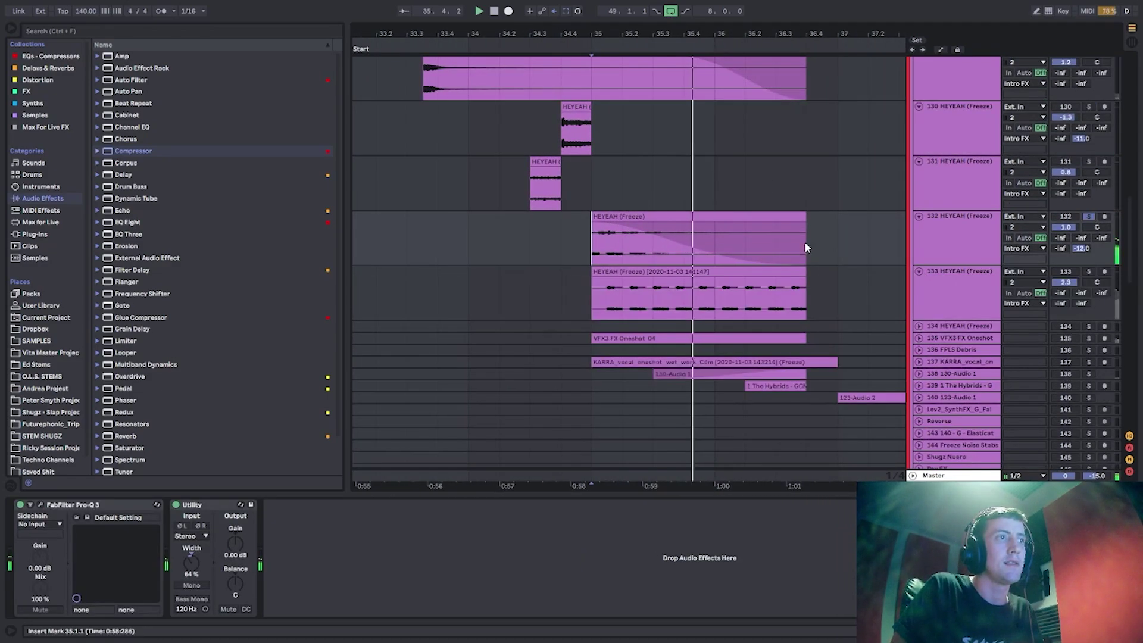
scroll(807, 247, down, 2)
key(space)
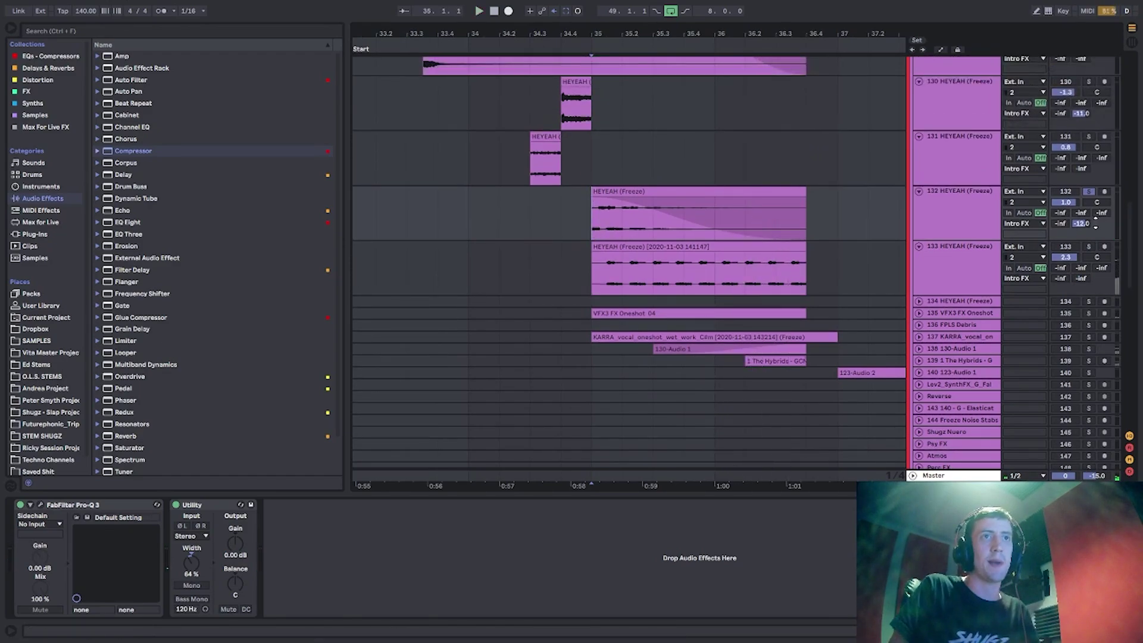
click(1088, 247)
click(589, 269)
key(space)
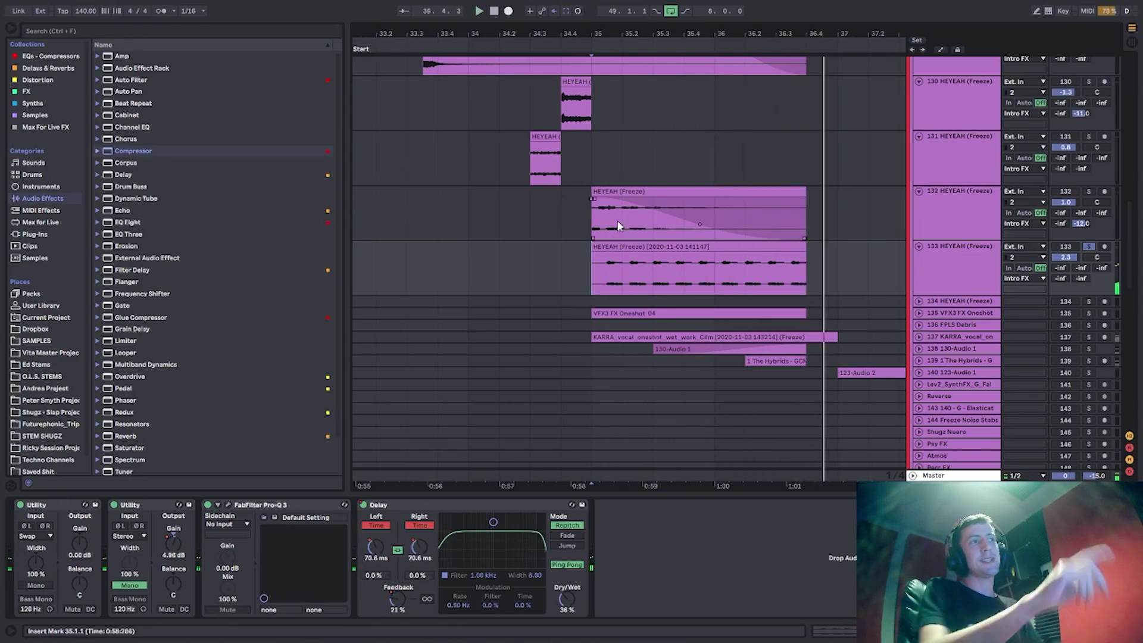
Play track 130 alone from 34.4.1, and play HEYEAH tracks 130 to 133 soloed together from 34.3.1.
scroll(600, 176, up, 1)
drag(522, 184, 792, 318)
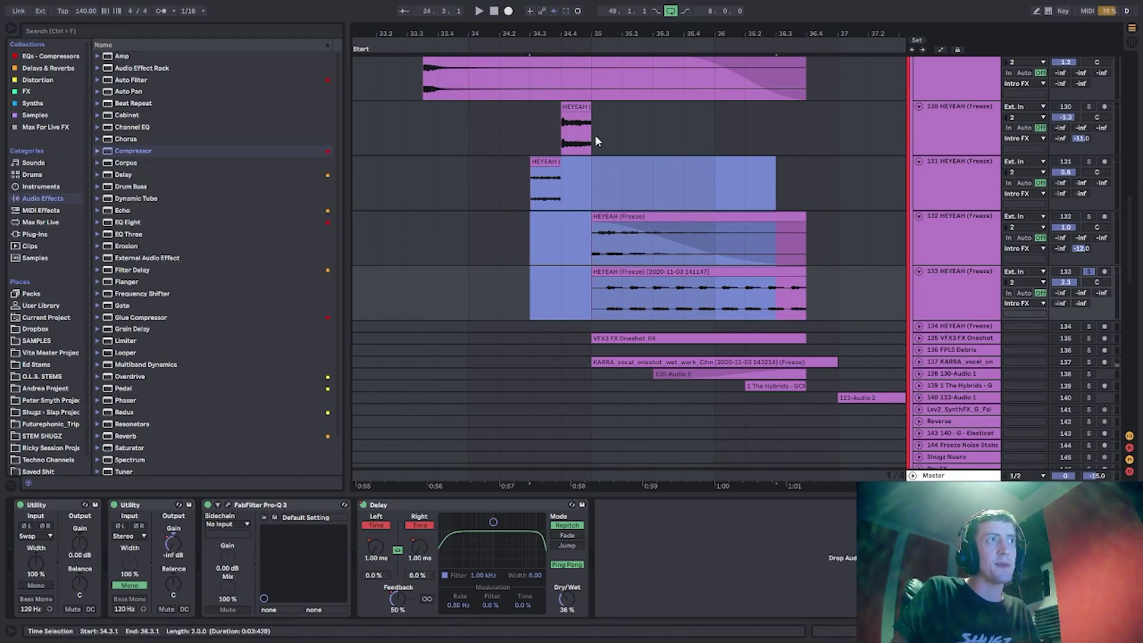
click(573, 137)
key(space)
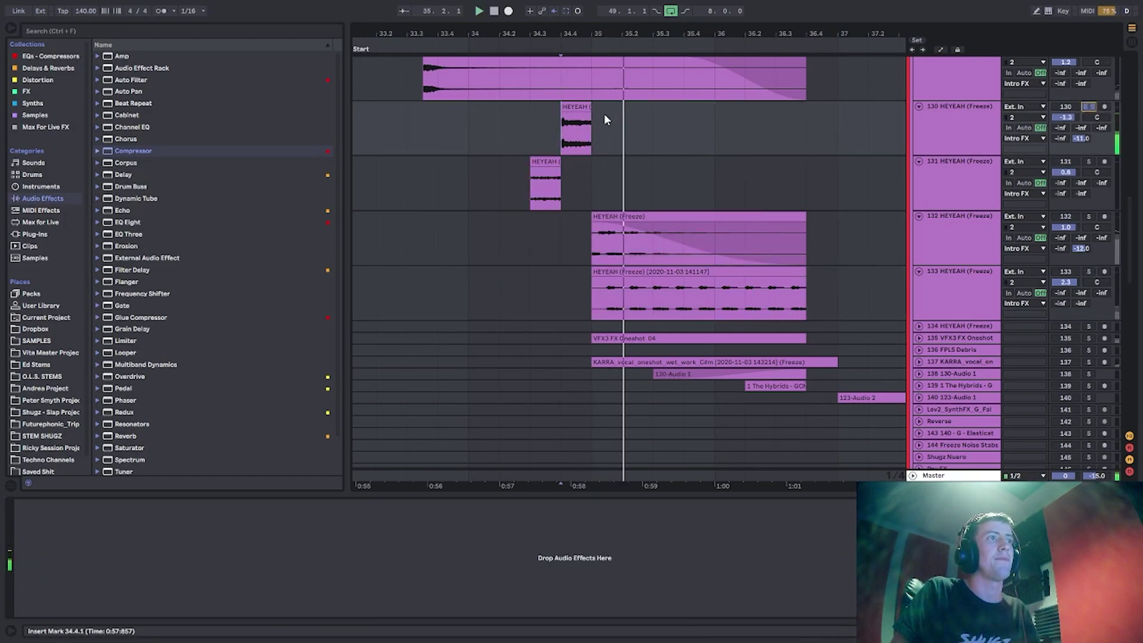
click(1089, 161)
click(540, 186)
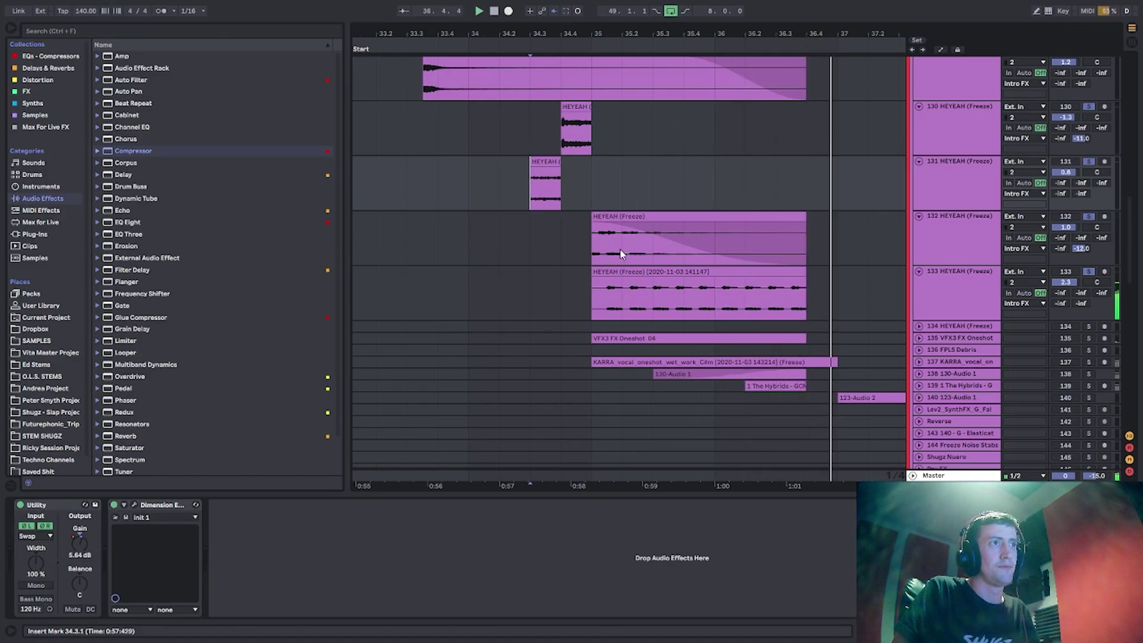
click(666, 243)
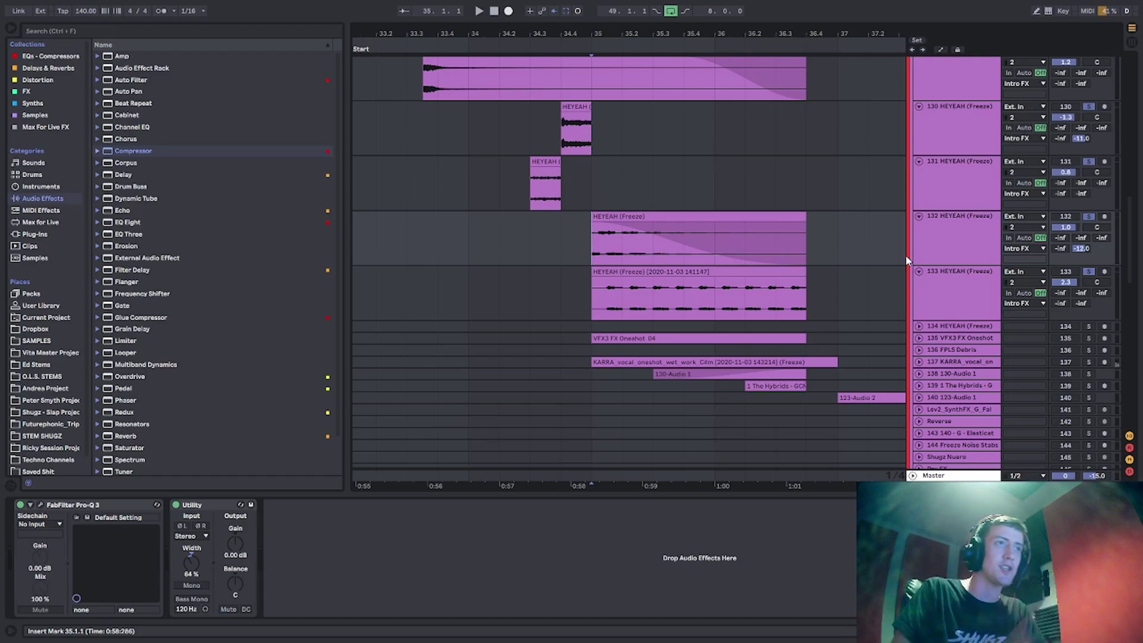
Unfold the 134 HEYEAH (Freeze) track, solo it and play its clip from 39.3.1 into the Change section.
scroll(796, 241, down, 1)
click(919, 277)
scroll(725, 291, down, 8)
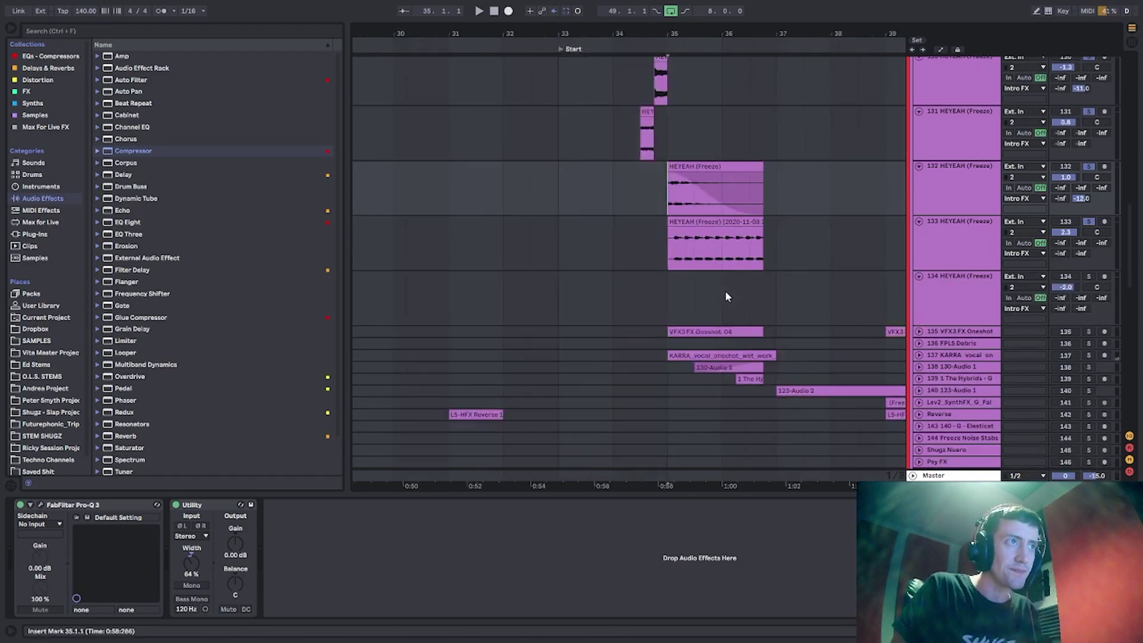
scroll(527, 307, up, 10)
click(548, 301)
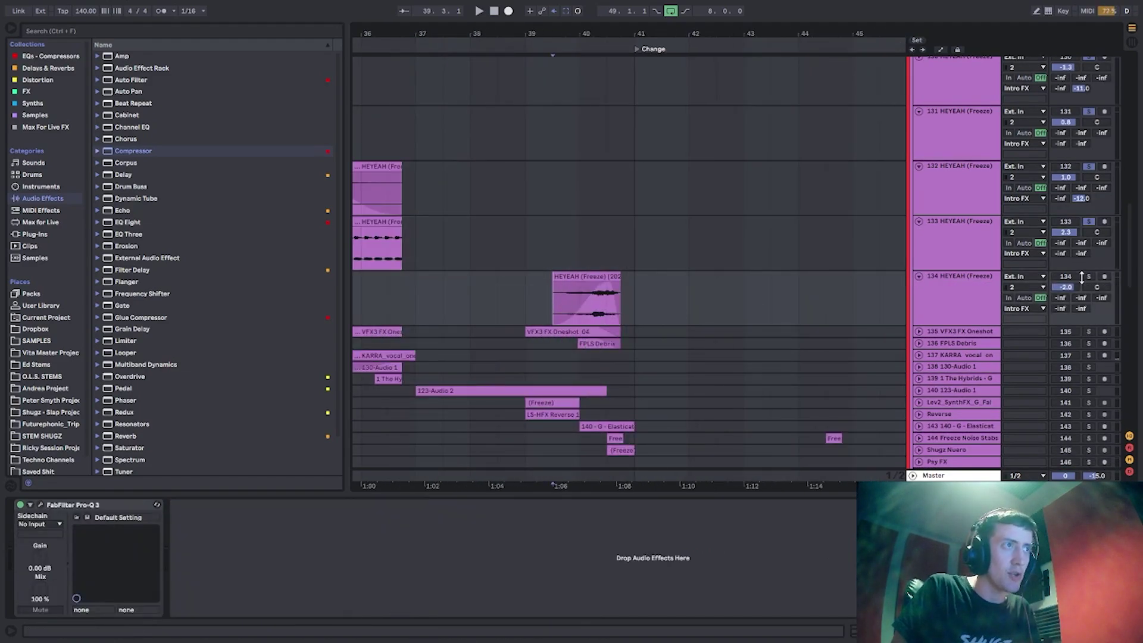
click(1089, 278)
key(space)
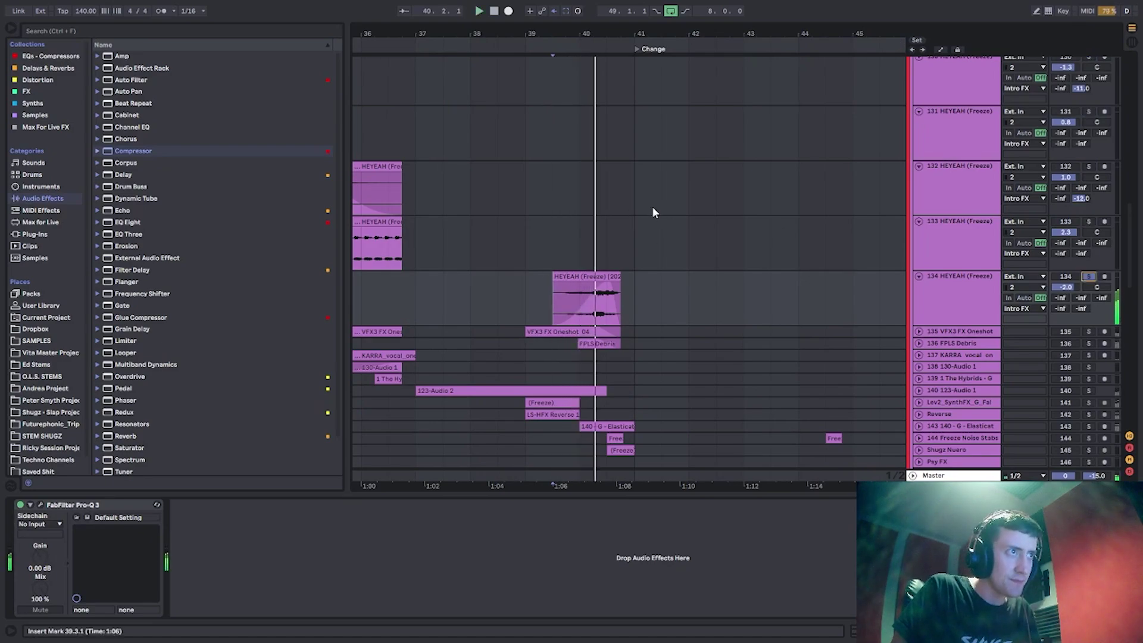
drag(562, 35, 717, 32)
key(space)
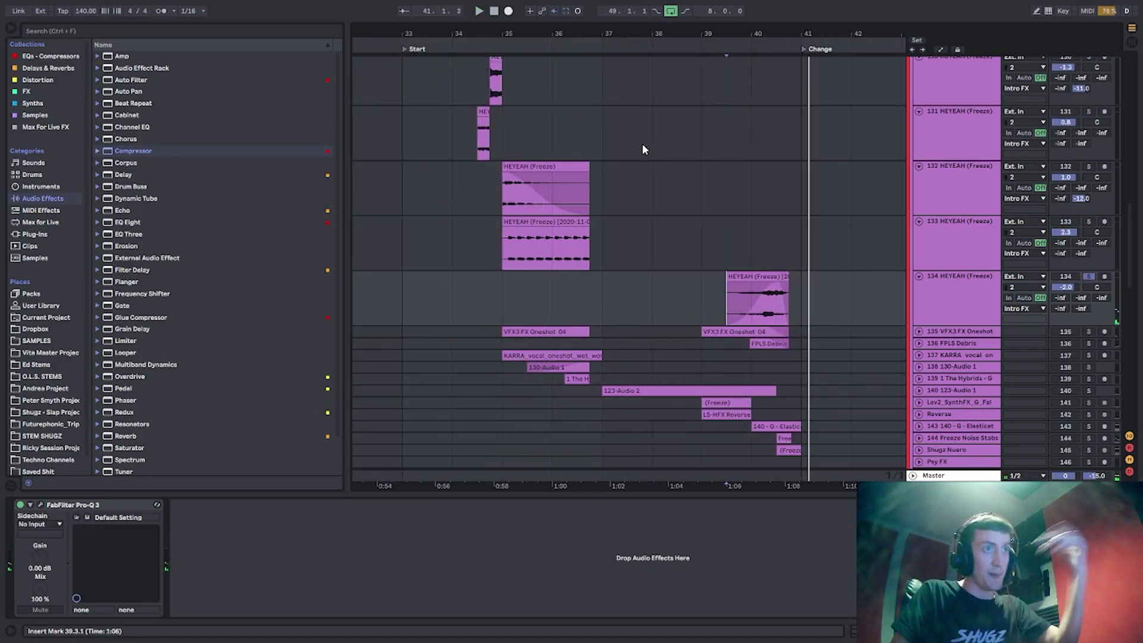
Unfold the 135 VFX3 FX Oneshot track, solo it and play its first clip from 35.1.1.
click(918, 332)
scroll(494, 326, down, 2)
click(489, 325)
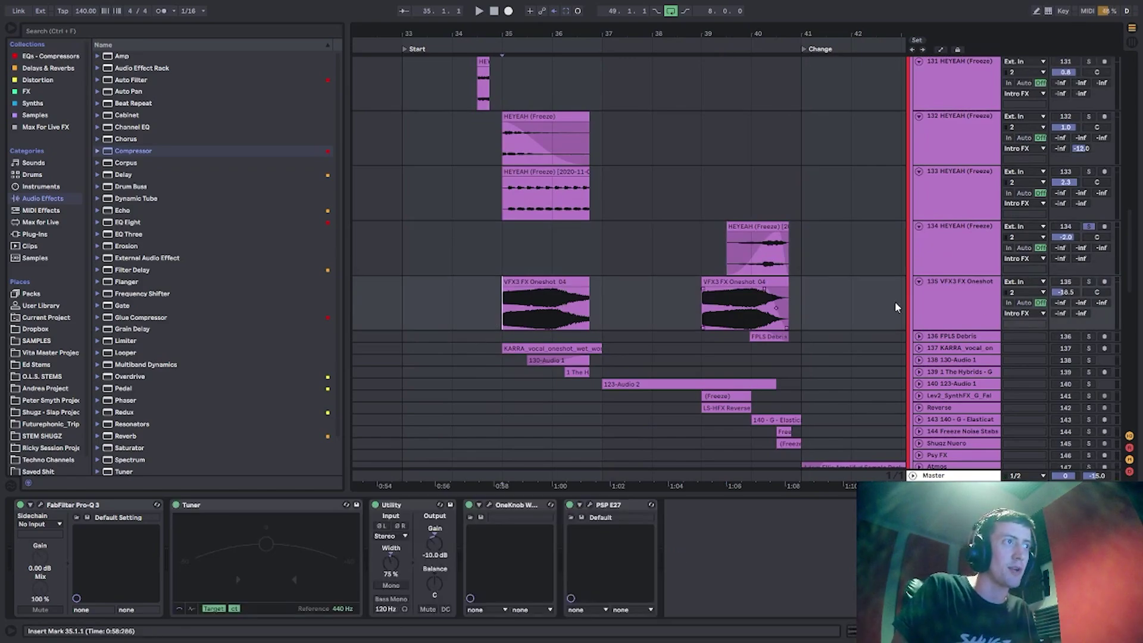
click(1090, 282)
key(space)
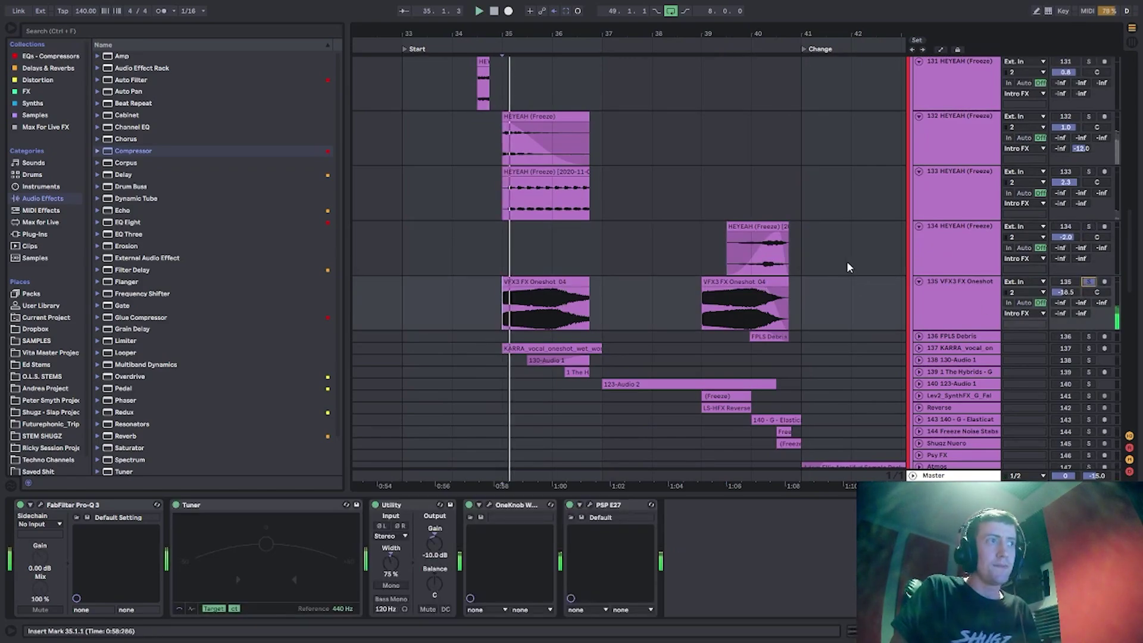
key(space)
Unfold the 136 FPLS Debris track, solo it and play its clip from 40.1.1.
click(919, 337)
scroll(770, 338, down, 2)
click(750, 306)
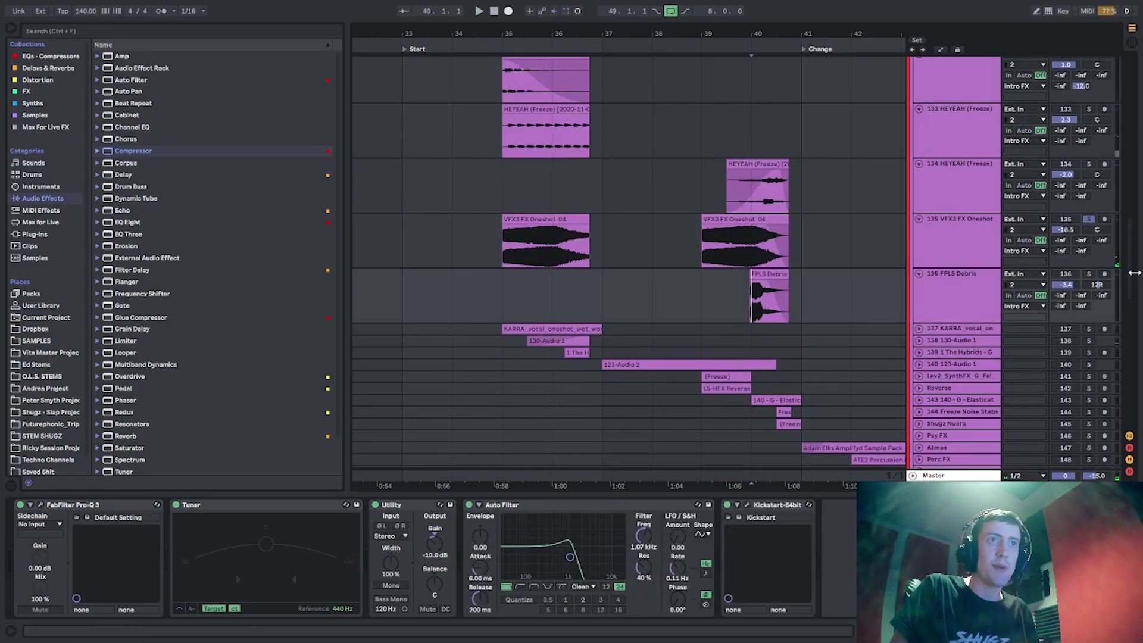
key(space)
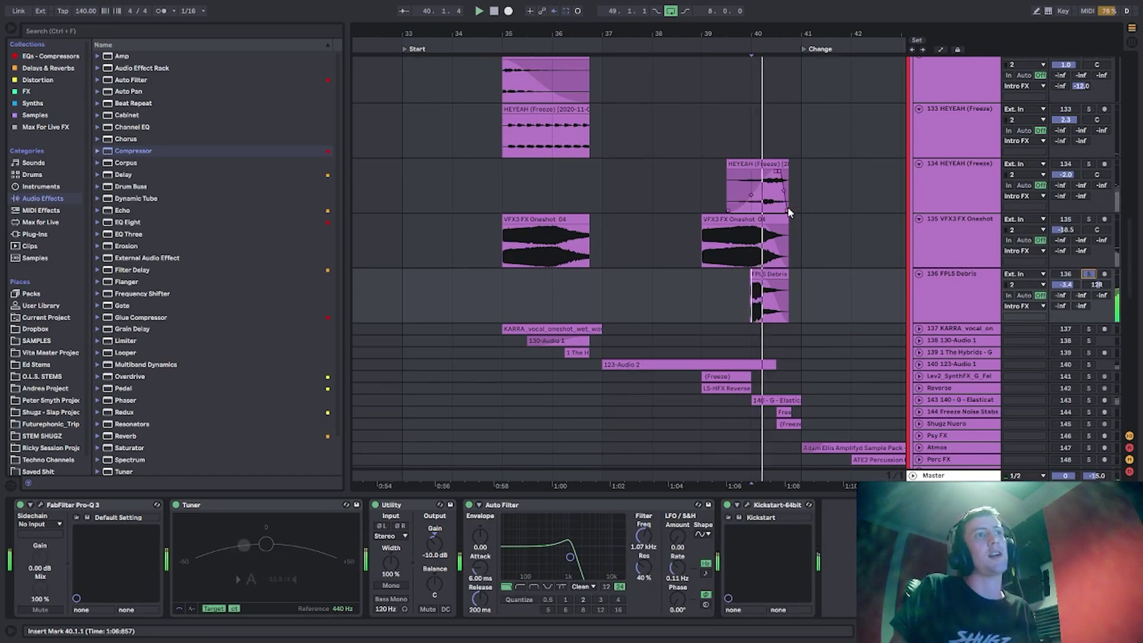
key(space)
Select the KARRA vocal oneshot clip, unfold and solo its track, and unfold the 138 130-Audio 1 track.
click(521, 332)
click(919, 328)
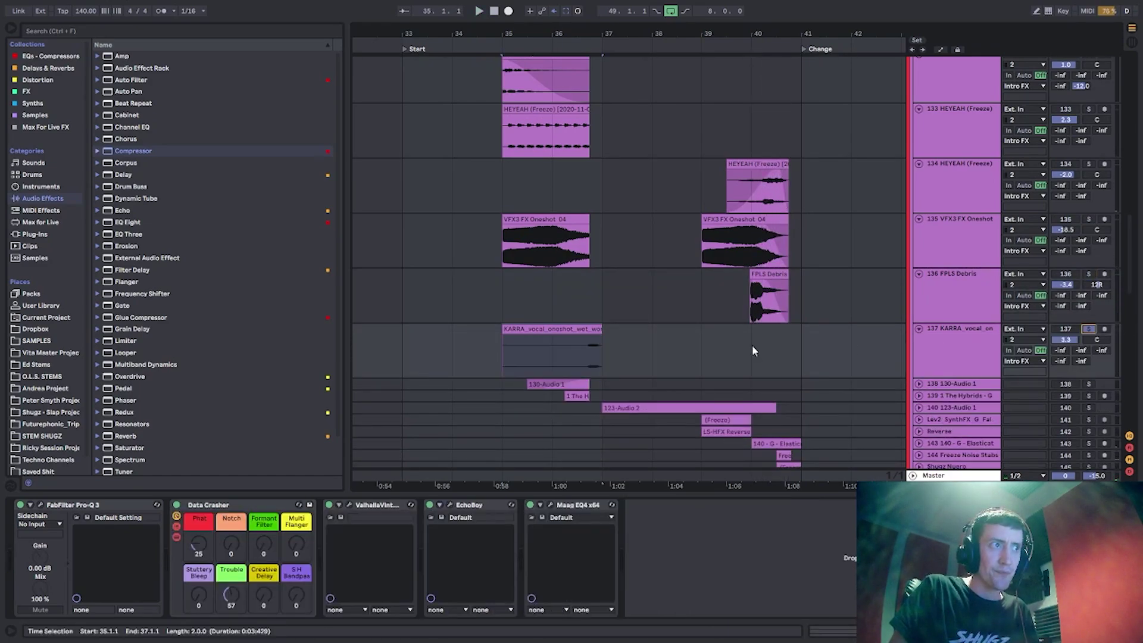
click(919, 384)
Set the insert mark to 34.1.1 and solo the four HEYEAH (Freeze) tracks 130 to 133 together.
scroll(601, 280, up, 5)
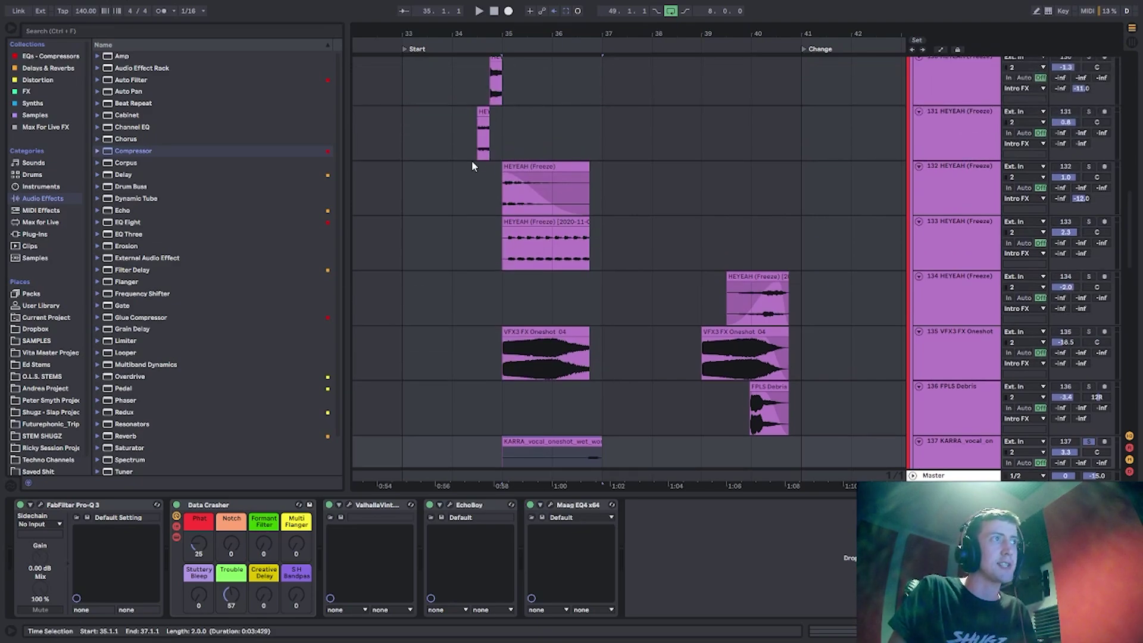
click(455, 197)
click(957, 113)
click(958, 148)
click(964, 118)
shift+click(965, 156)
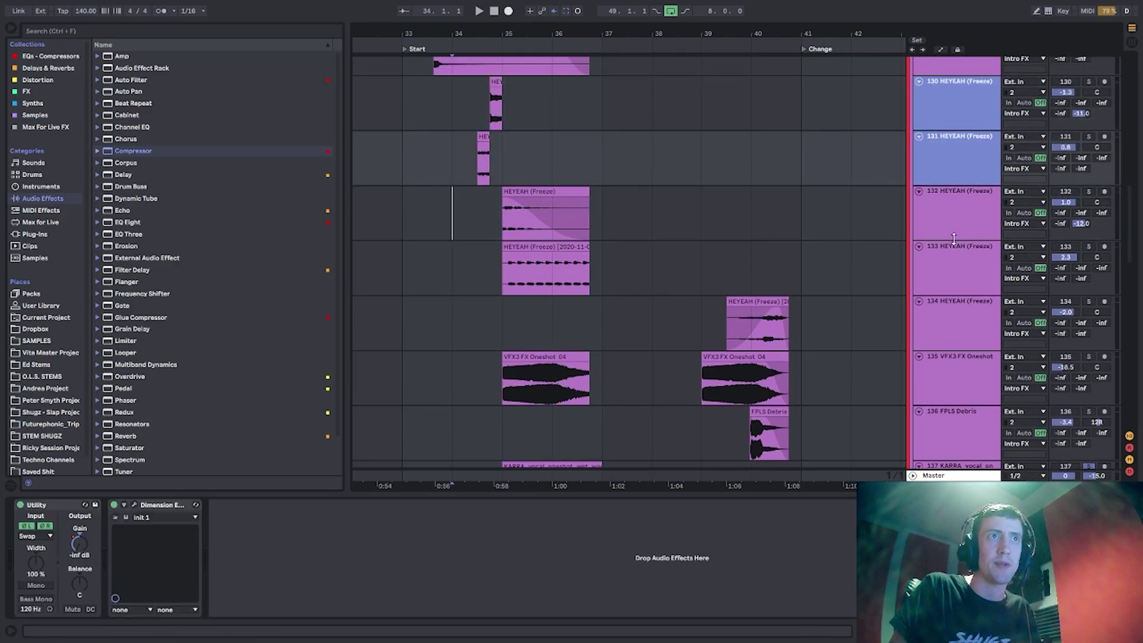
shift+click(968, 208)
shift+click(977, 258)
click(1088, 247)
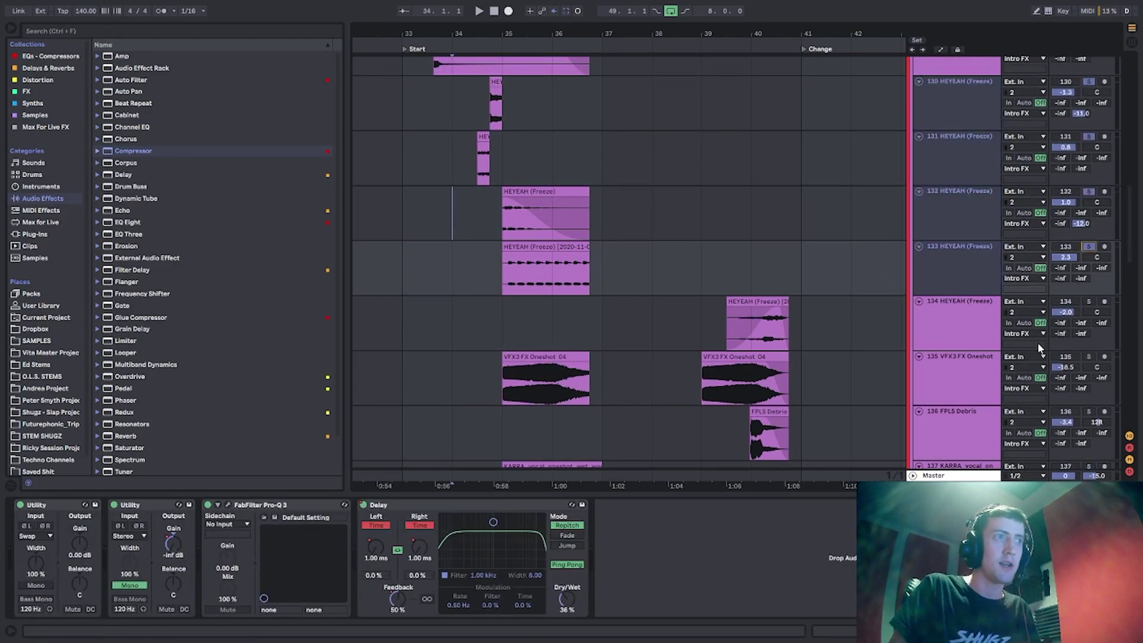
Solo the 135 VFX3 FX Oneshot track along with HEYEAH tracks 130 to 133 and play them from 34.1.1.
click(991, 361)
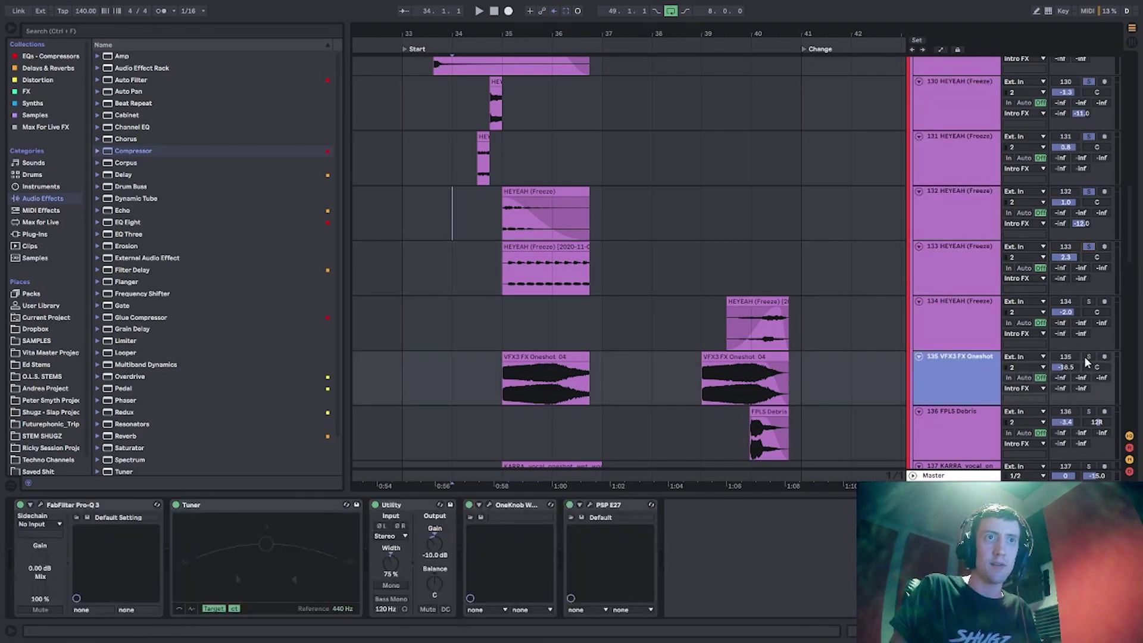
click(477, 284)
key(space)
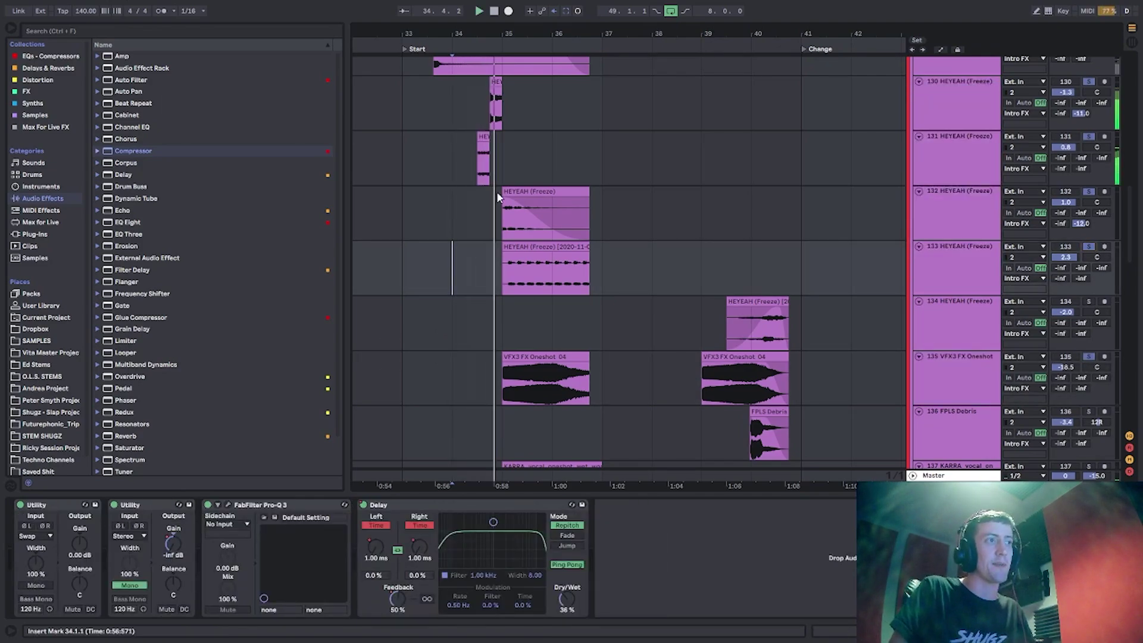
scroll(485, 289, down, 5)
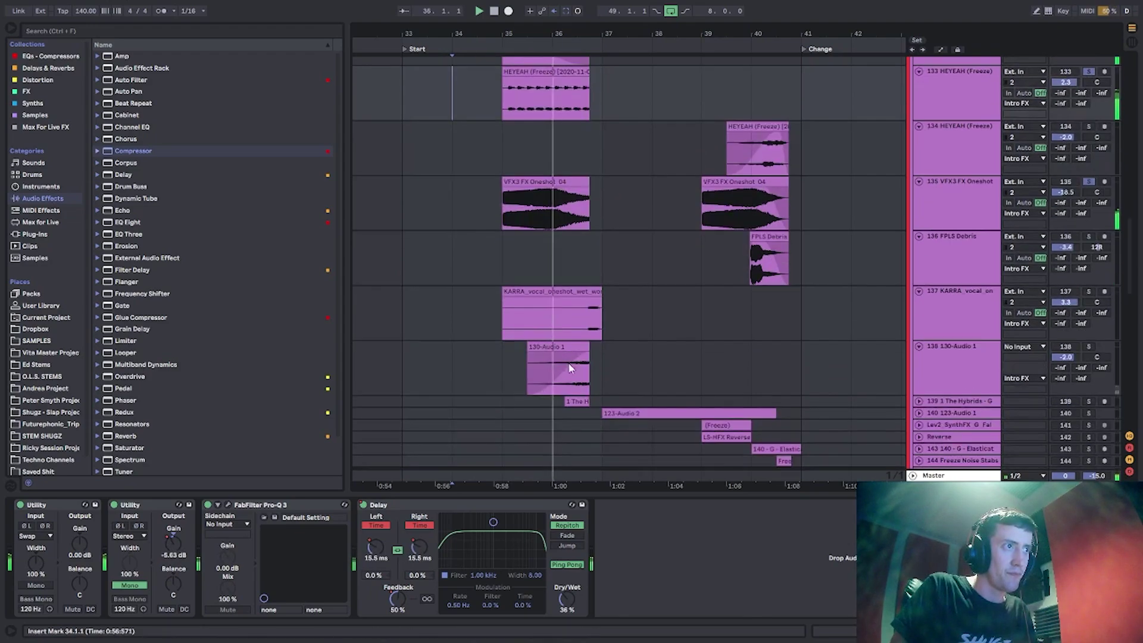
Solo the 137 KARRA vocal oneshot track and play its clip from 36.4.1.
click(584, 329)
scroll(584, 348, down, 1)
scroll(584, 334, up, 2)
click(585, 266)
key(space)
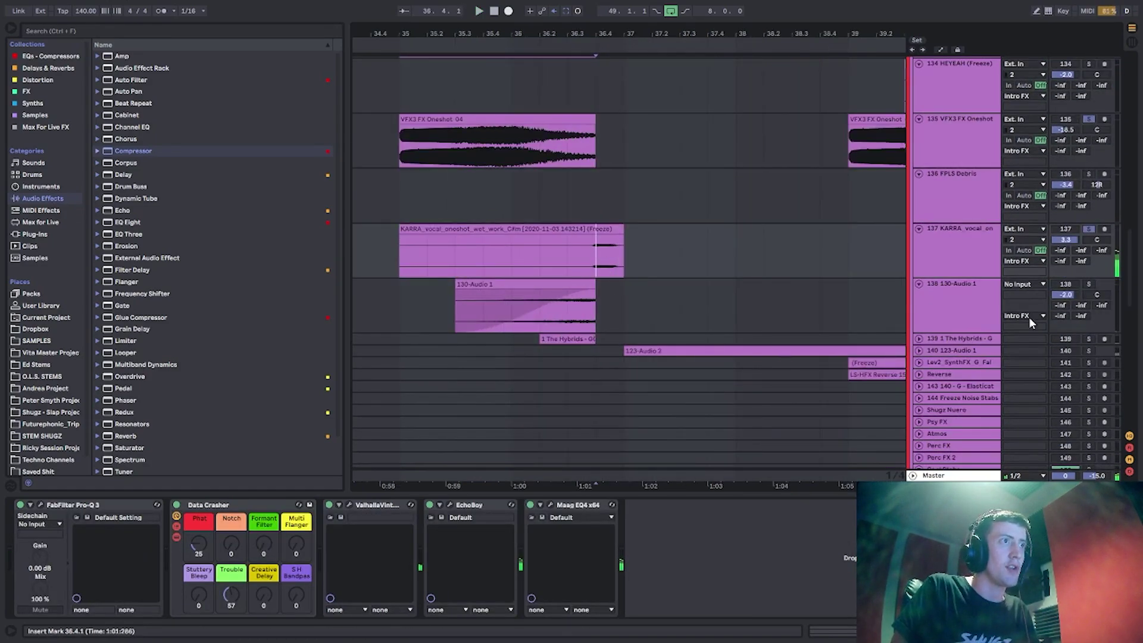
Solo only the 138 130-Audio 1 track and play its clip from the beginning.
click(1089, 285)
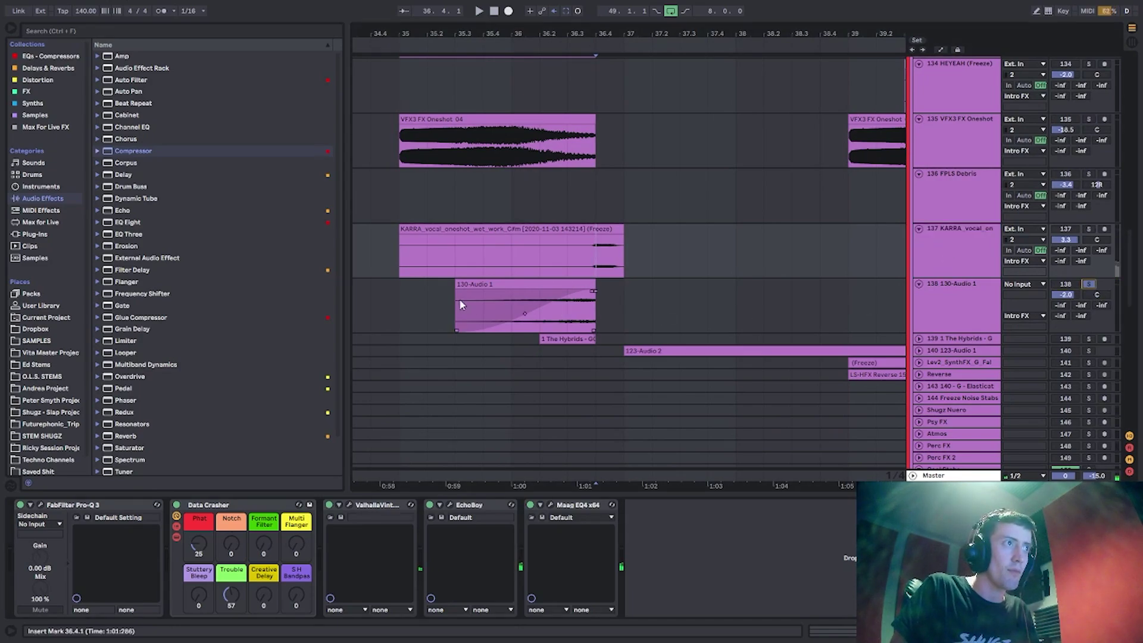
click(465, 302)
key(space)
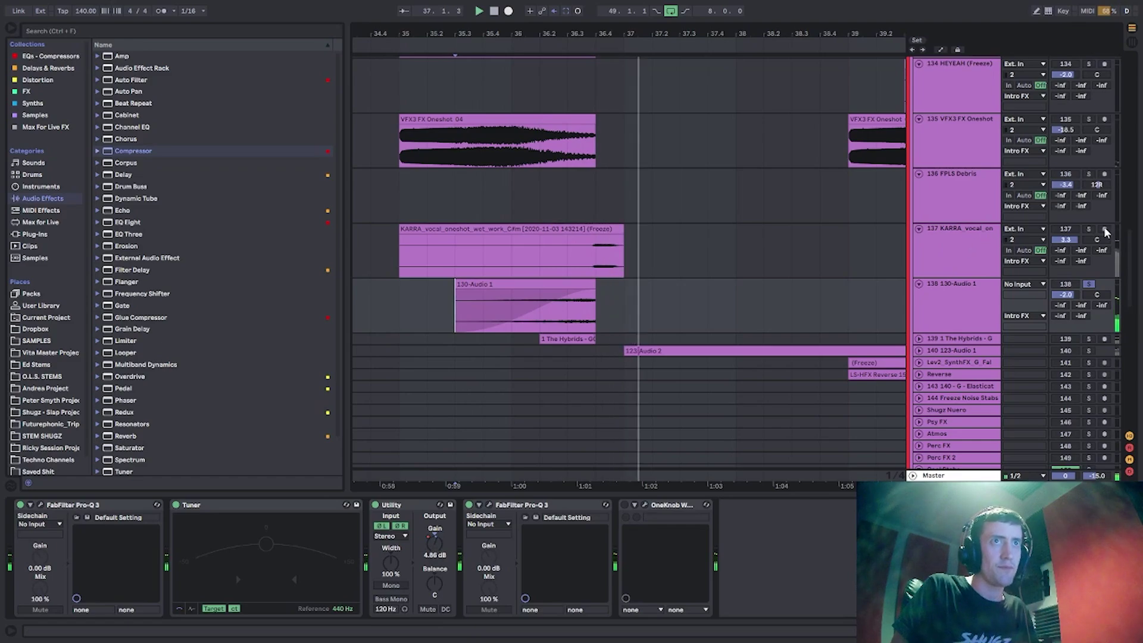
Add the 137 KARRA vocal track to the solo and play both tracks from 35.4.1.
ctrl+click(1090, 229)
click(479, 313)
click(484, 261)
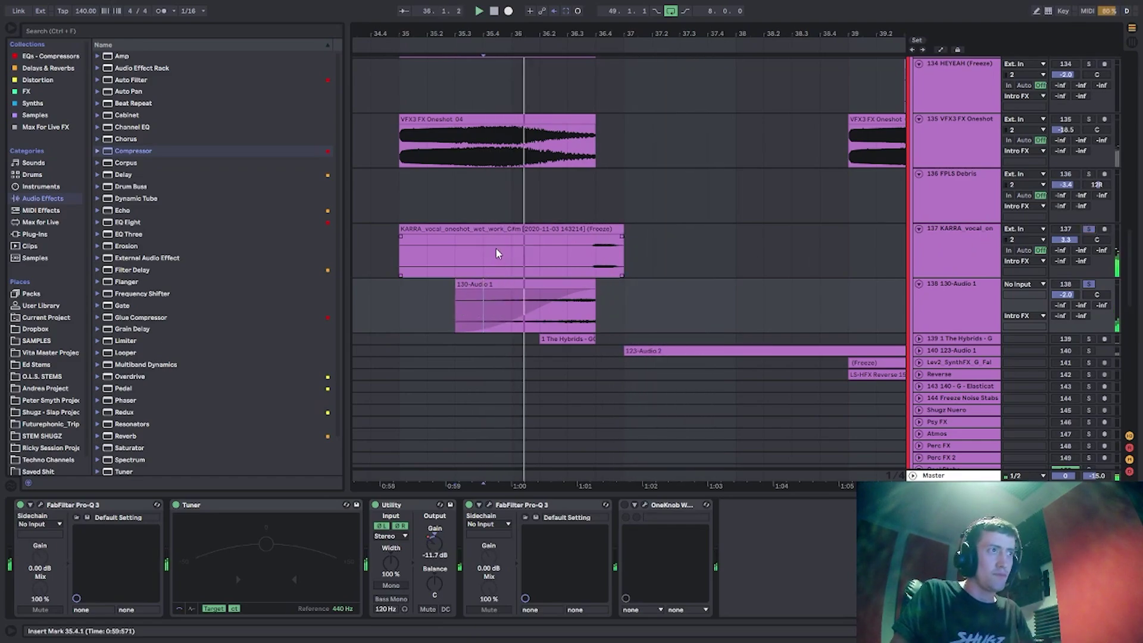
Unfold the 139 1 The Hybrids track, add it to the soloed 137 and 138 tracks and play from 36.2.1.
click(919, 339)
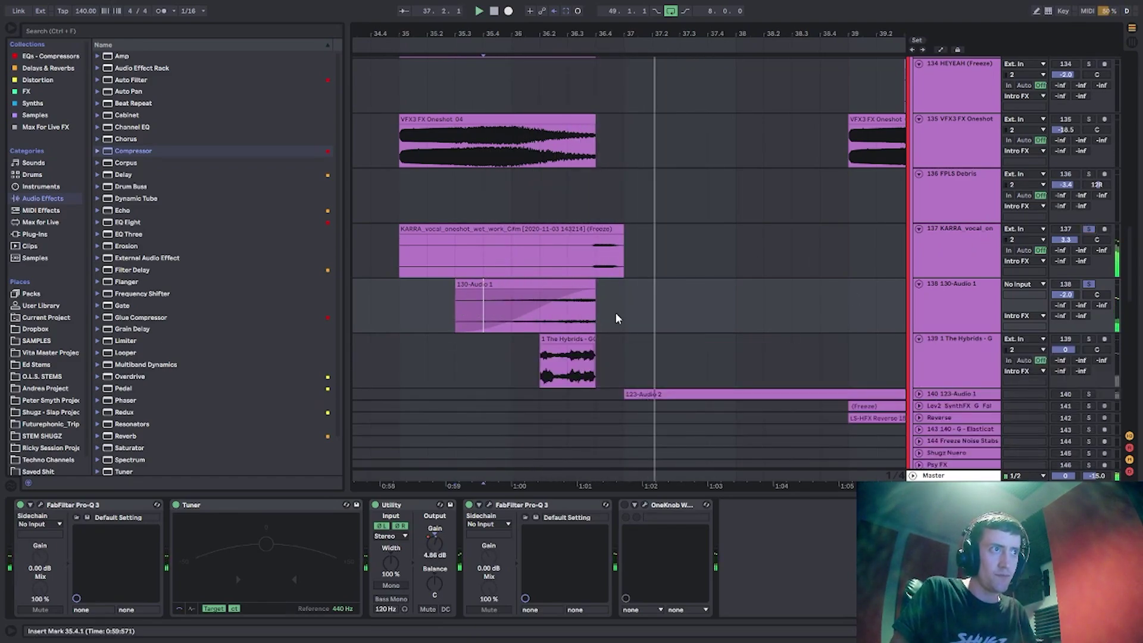
scroll(614, 318, down, 2)
click(547, 292)
key(space)
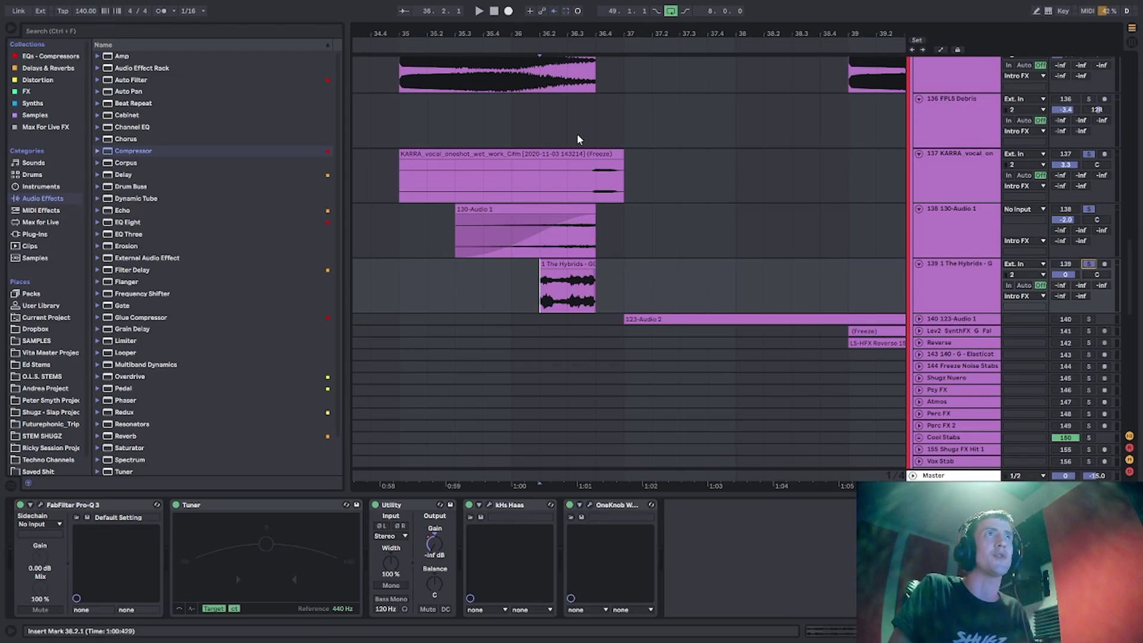
key(space)
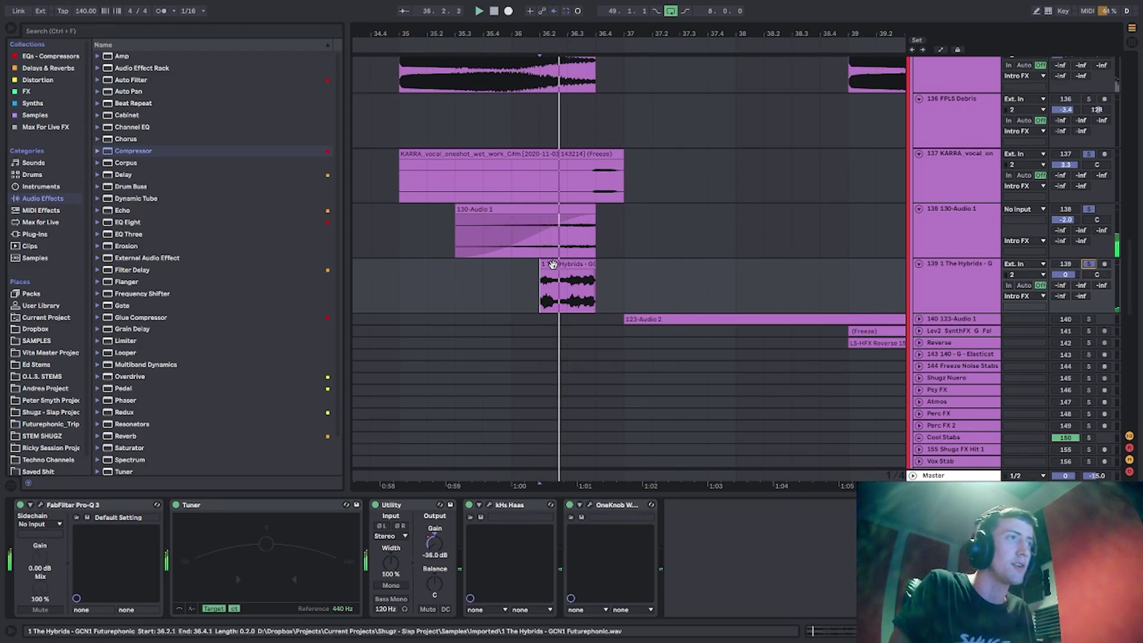
Solo only the 139 1 The Hybrids track and replay its clip from 36.2.1.
click(1089, 264)
key(space)
key(space)
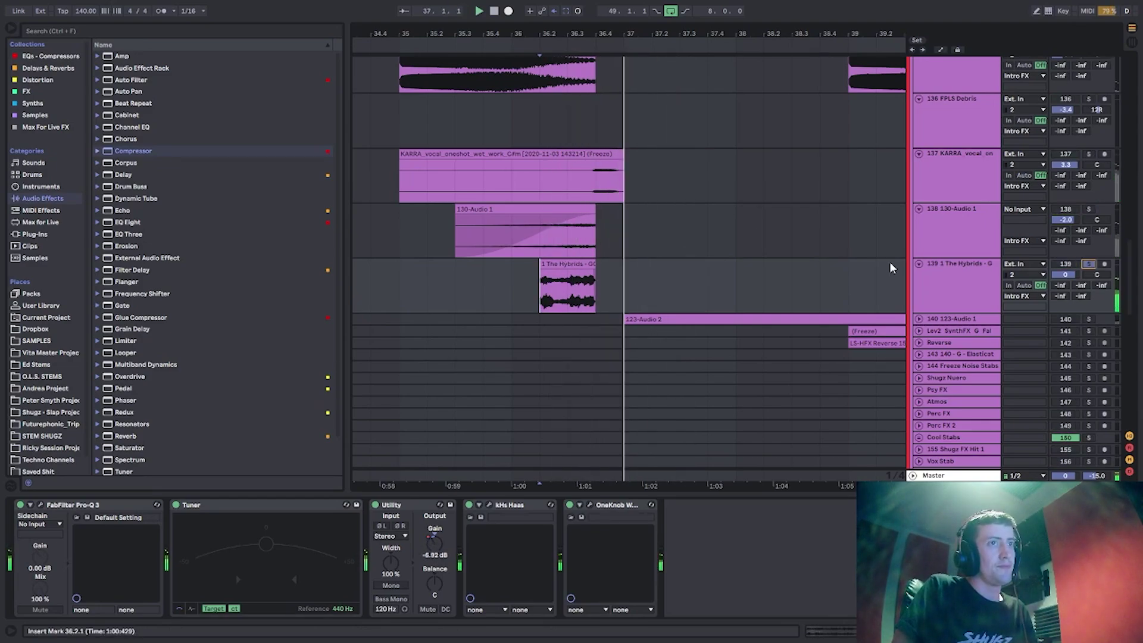
Unfold the 140 123-Audio 1 track, solo it and play its 123-Audio 2 clip from 37.1.1 to the end.
click(919, 319)
scroll(920, 320, down, 1)
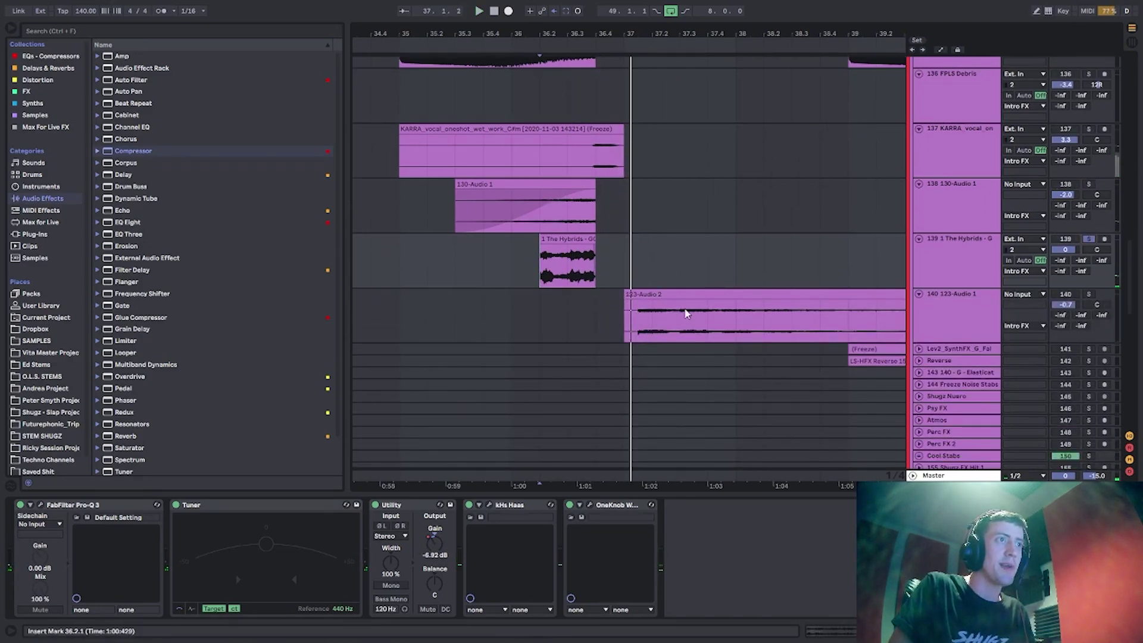
click(632, 328)
click(1089, 295)
key(space)
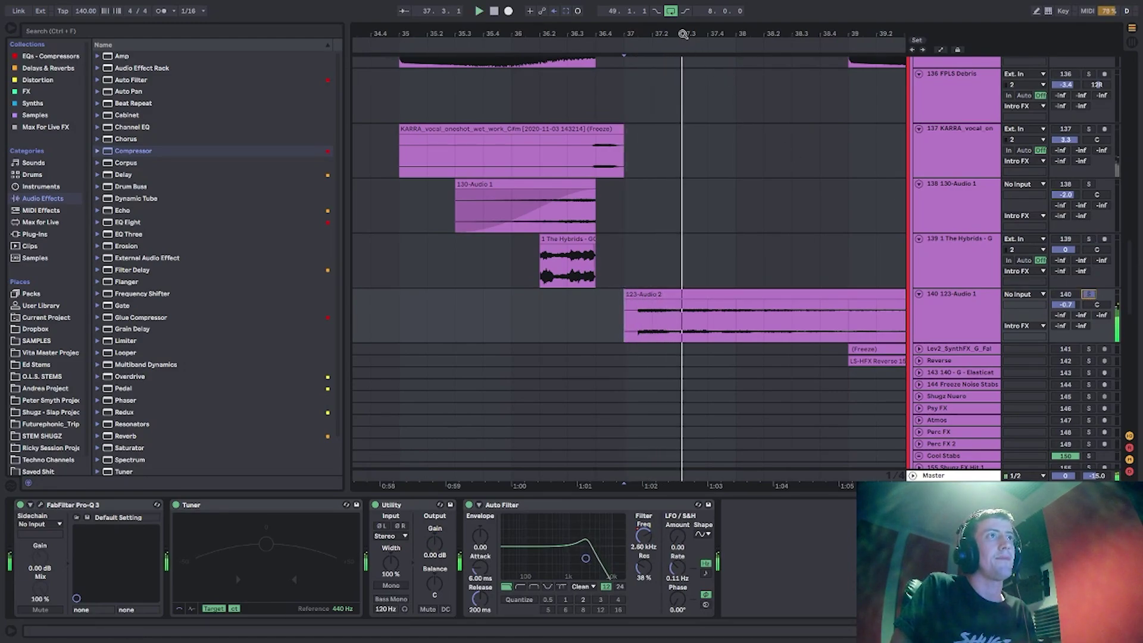
drag(684, 32, 541, 19)
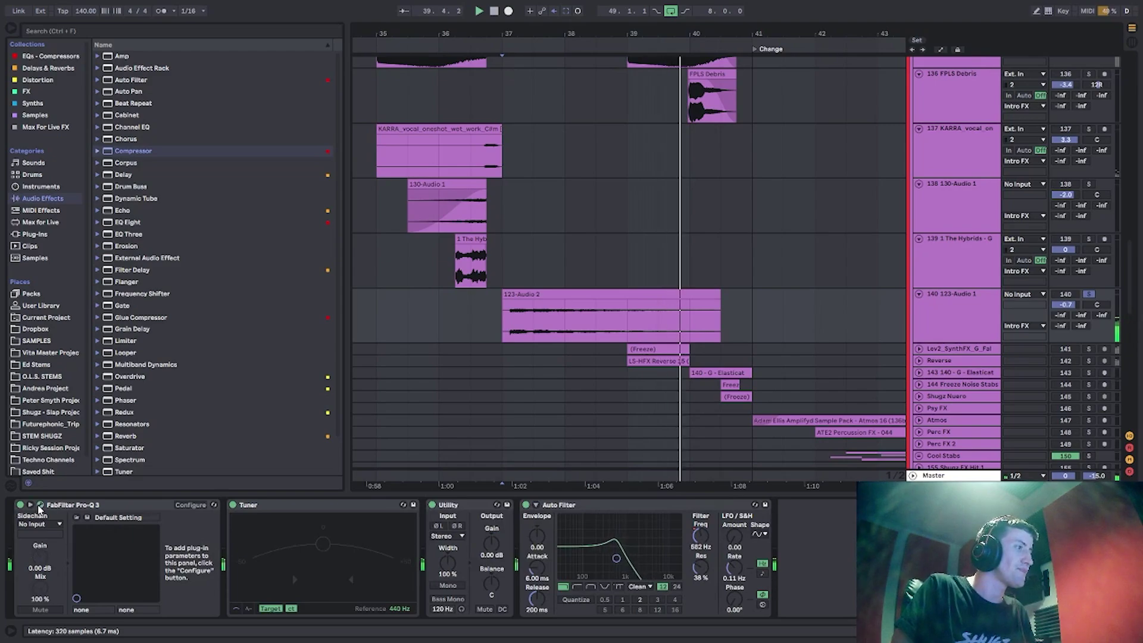
drag(620, 558, 608, 556)
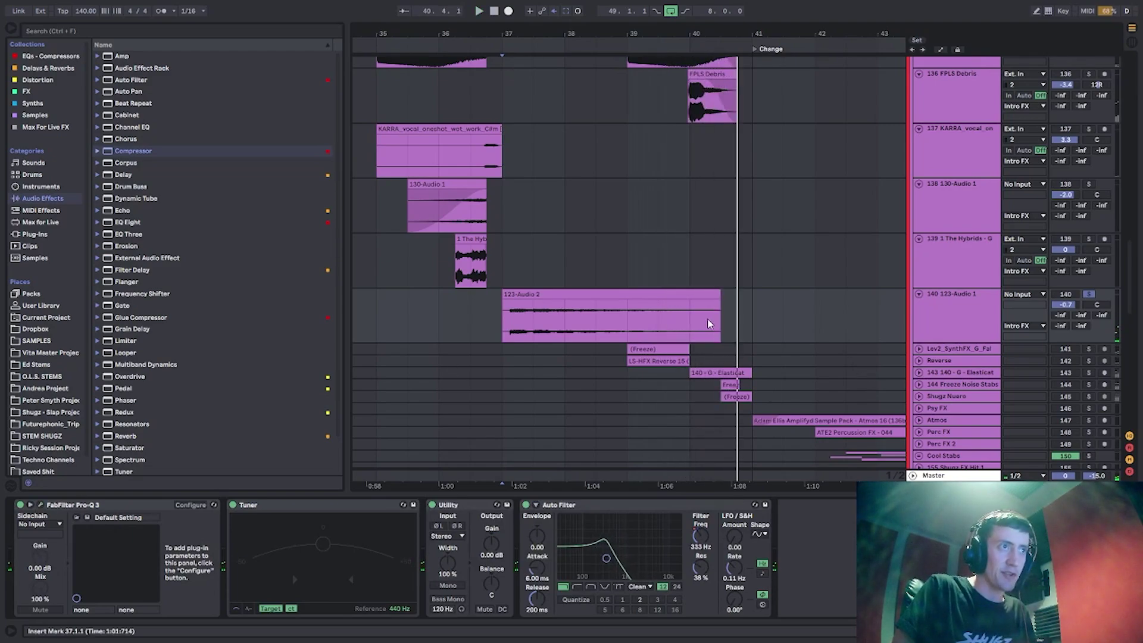
Unfold the Lev2_SynthFX track, solo it and play its clip from 39.1.1.
click(919, 350)
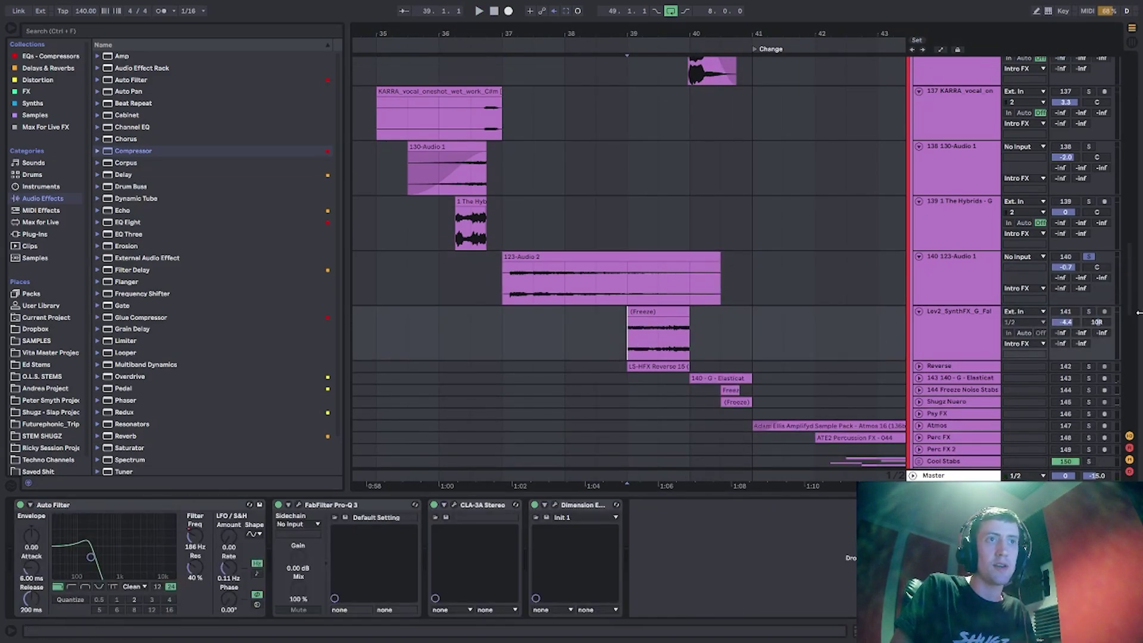
key(space)
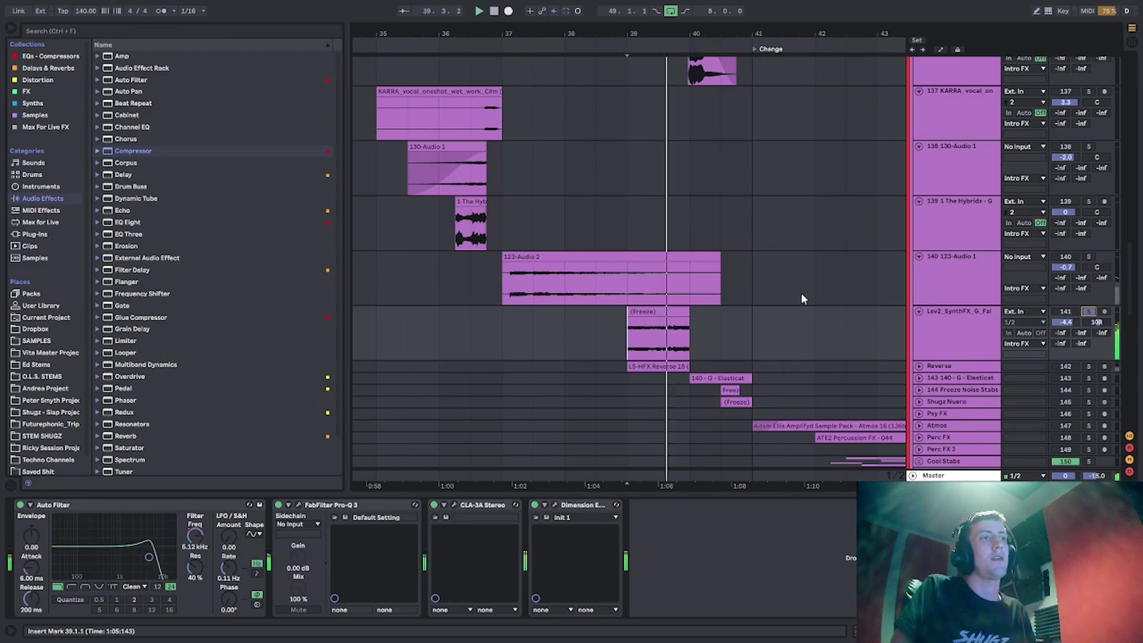
key(space)
click(956, 324)
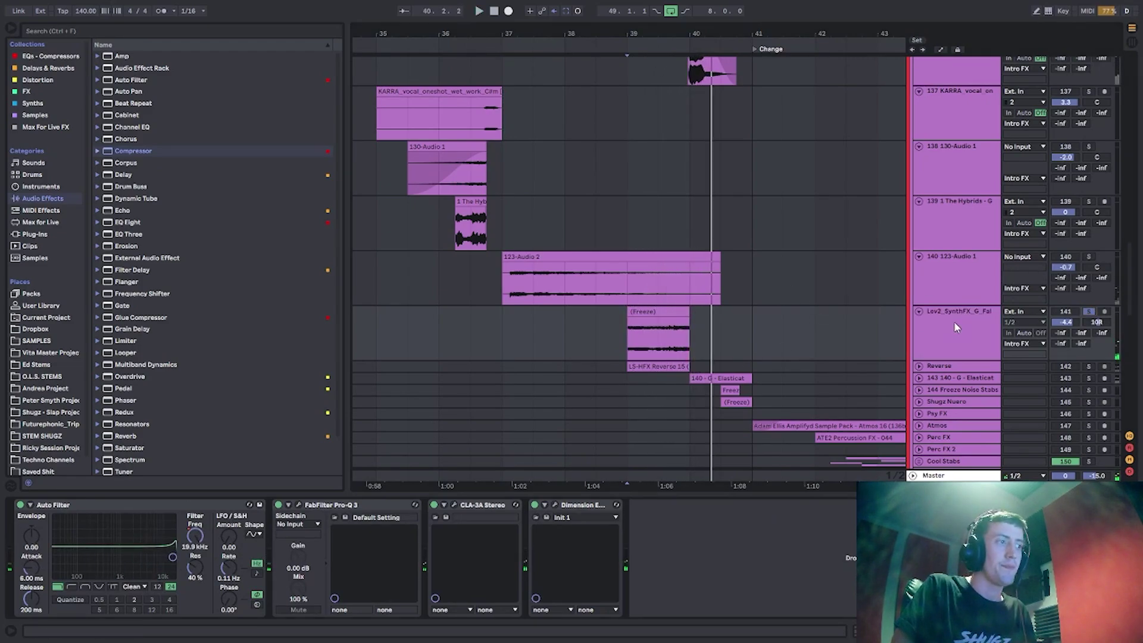
Show the automation lanes and replay the Lev2_SynthFX clip to examine its Auto Filter frequency sweep.
key(space)
key(a)
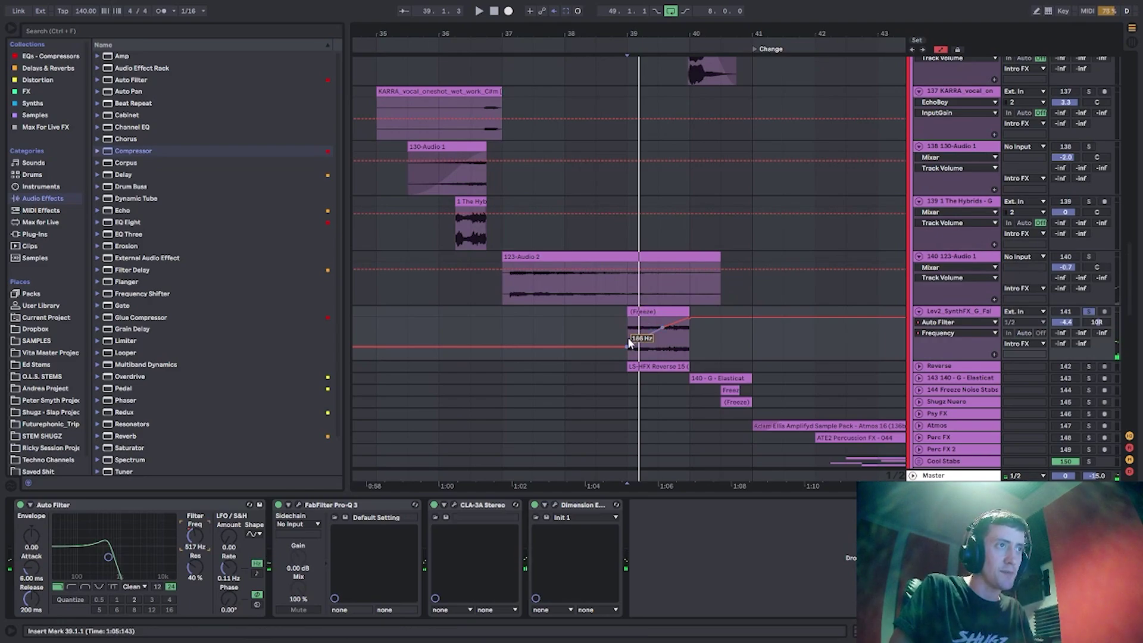
key(space)
key(space)
Bypass and re-enable the Auto Filter on the Lev2_SynthFX track during playback to compare the sound.
click(19, 505)
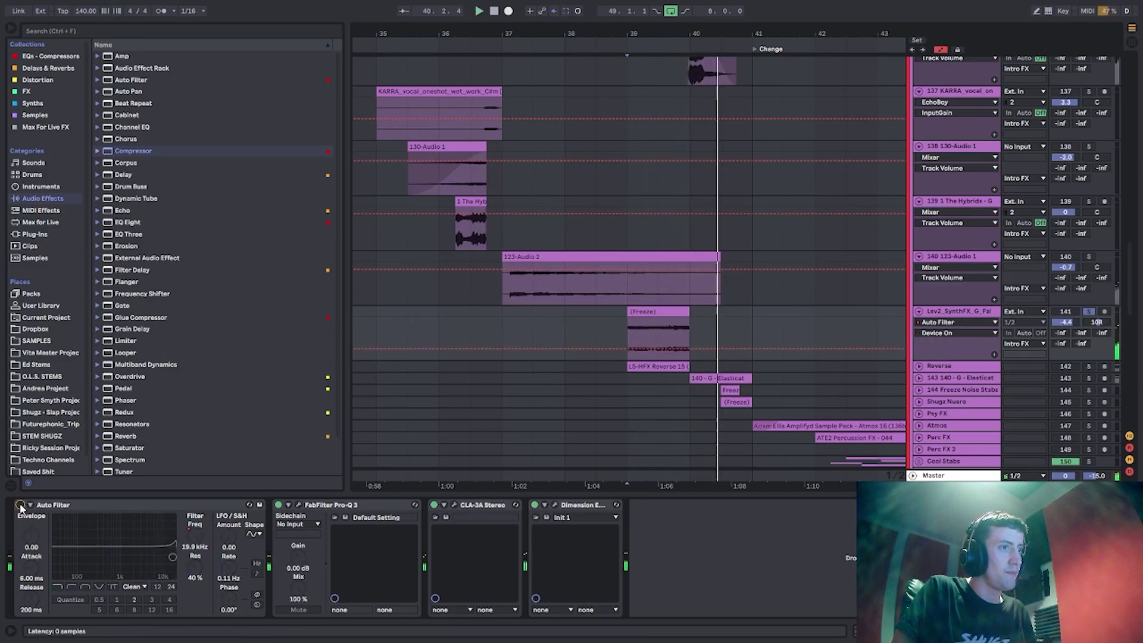
click(20, 505)
key(space)
key(space)
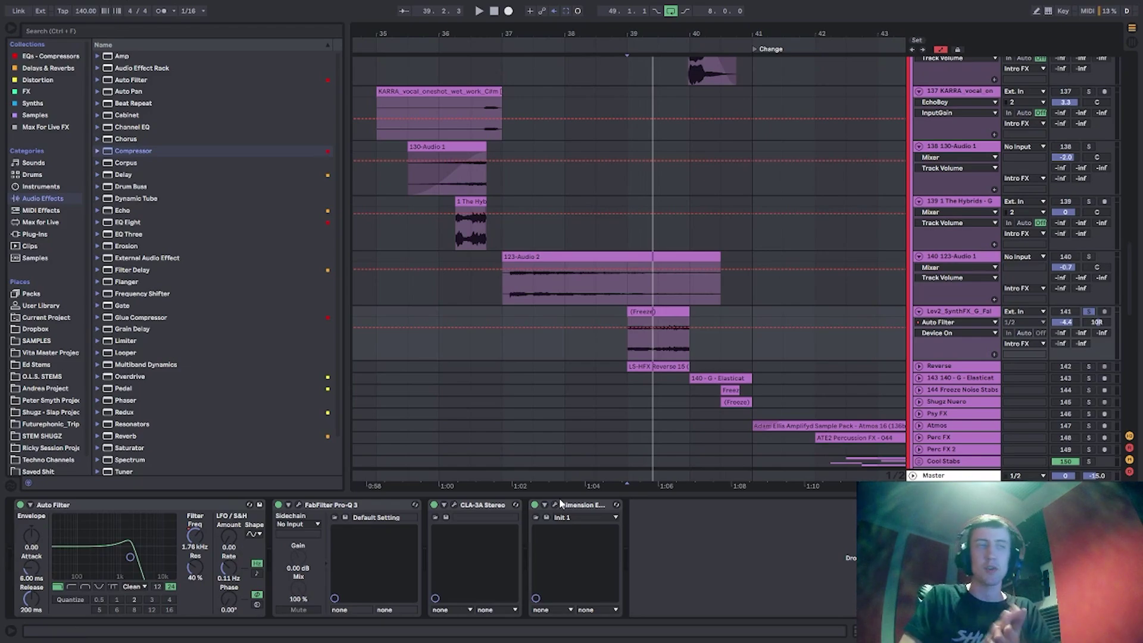
Unfold the Reverse track, hide the automation lanes, solo the track and play its clip from 39.1.1.
click(919, 367)
scroll(780, 378, down, 2)
click(628, 387)
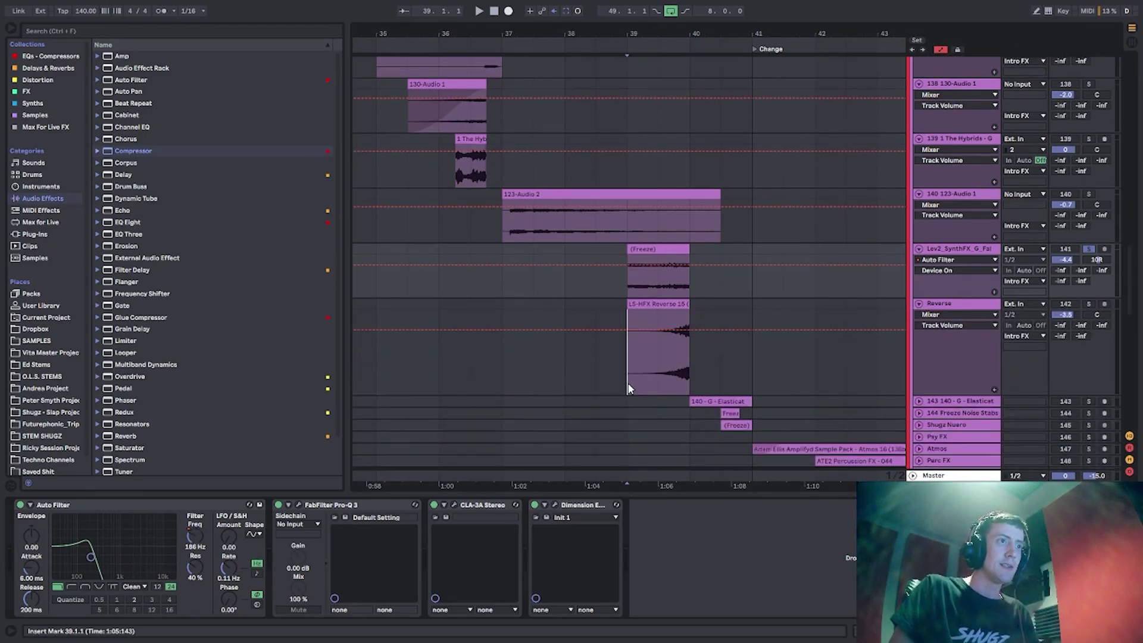
key(a)
key(space)
key(space)
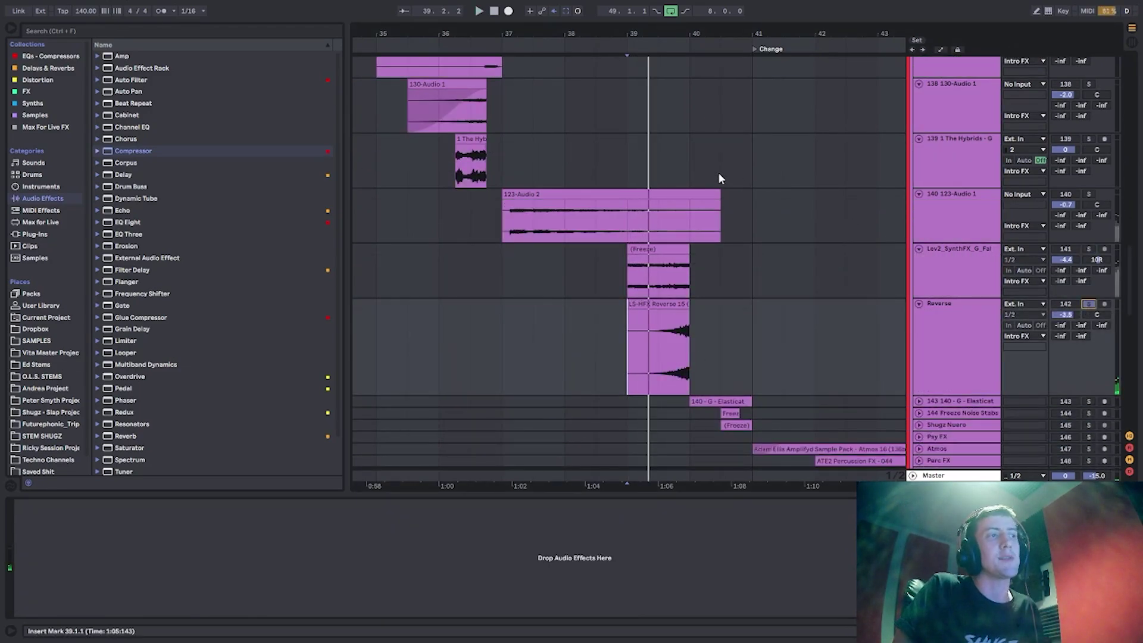
Solo the Lev2_SynthFX track together with the Reverse track and play both clips from 39.1.1.
key(space)
click(1090, 249)
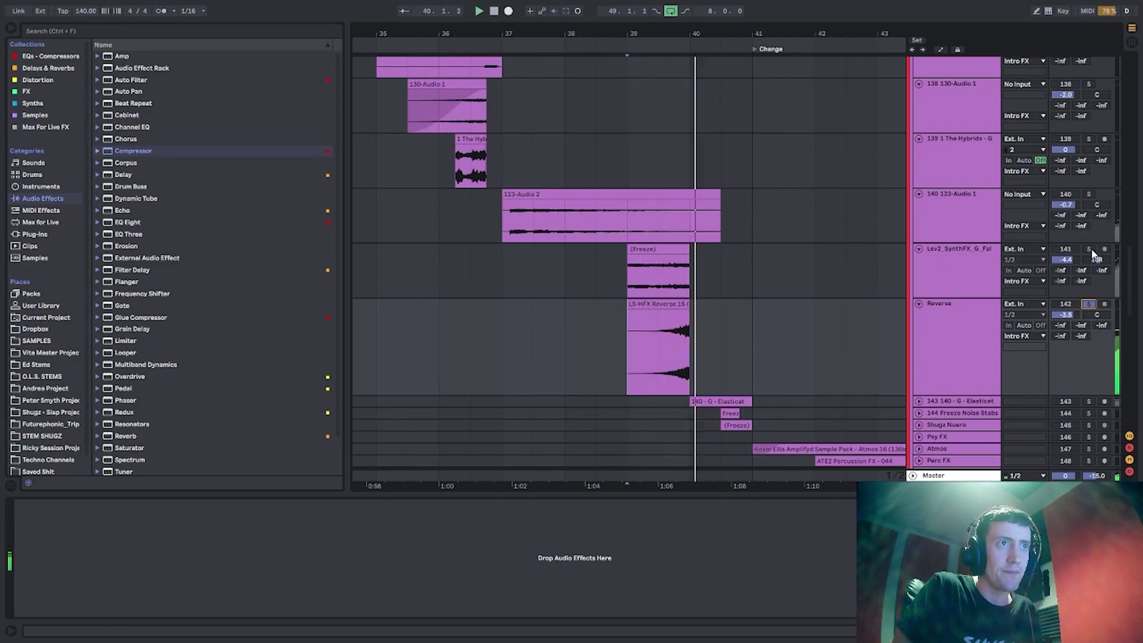
drag(680, 31, 630, 54)
Unfold the 143 140 - G - Elasticat track, solo it and play its clip from 40.1.1.
scroll(783, 300, down, 3)
click(919, 327)
scroll(718, 347, down, 2)
key(space)
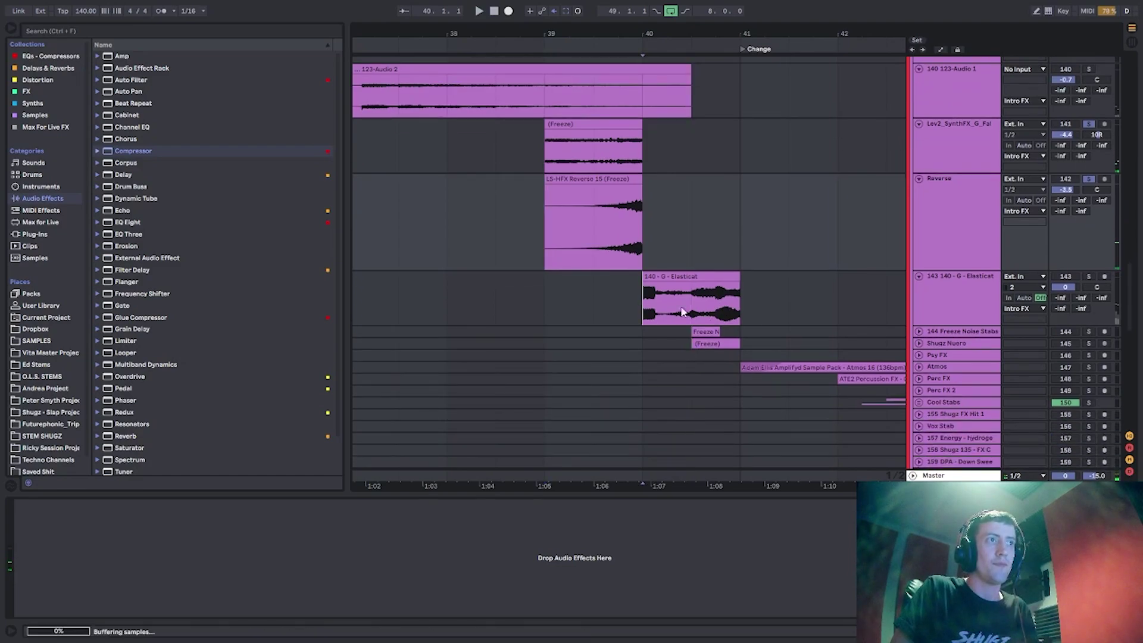
click(668, 311)
key(space)
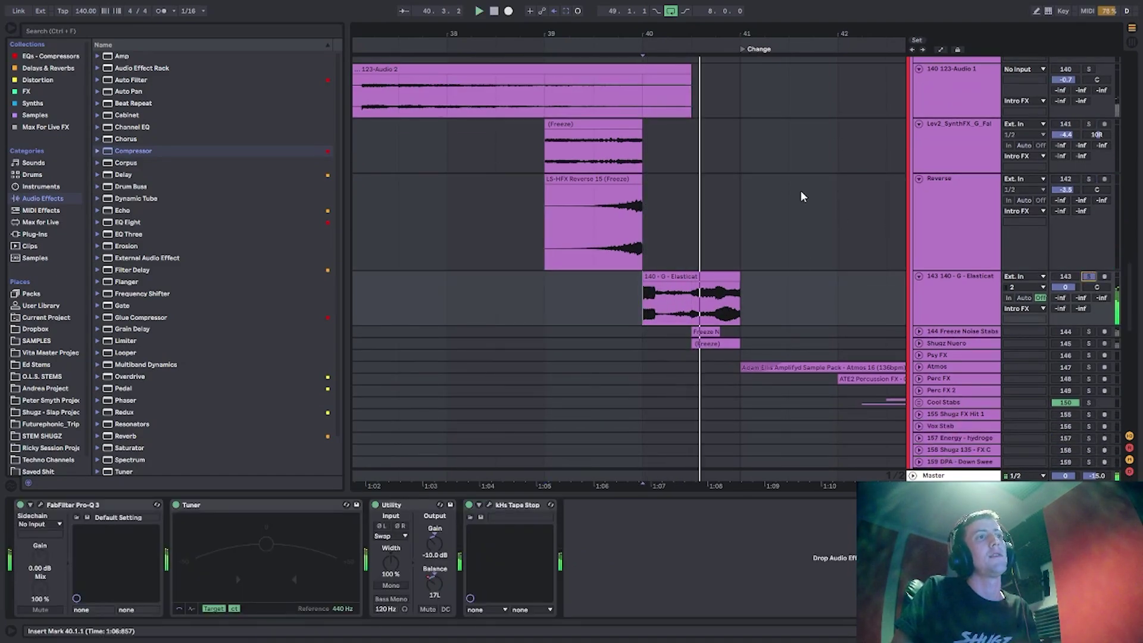
Unfold the 144 Freeze Noise Stabs and Shugz Nuero tracks, soloing and playing each one from 40.3.1.
click(920, 332)
scroll(715, 301, down, 3)
key(space)
click(704, 297)
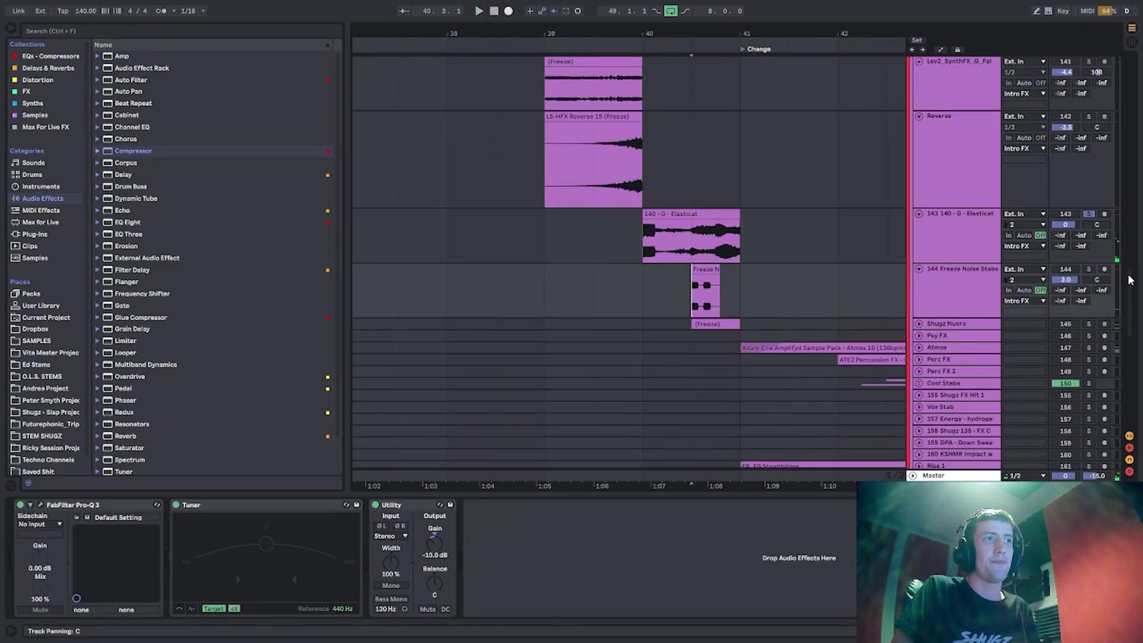
click(1088, 270)
click(922, 325)
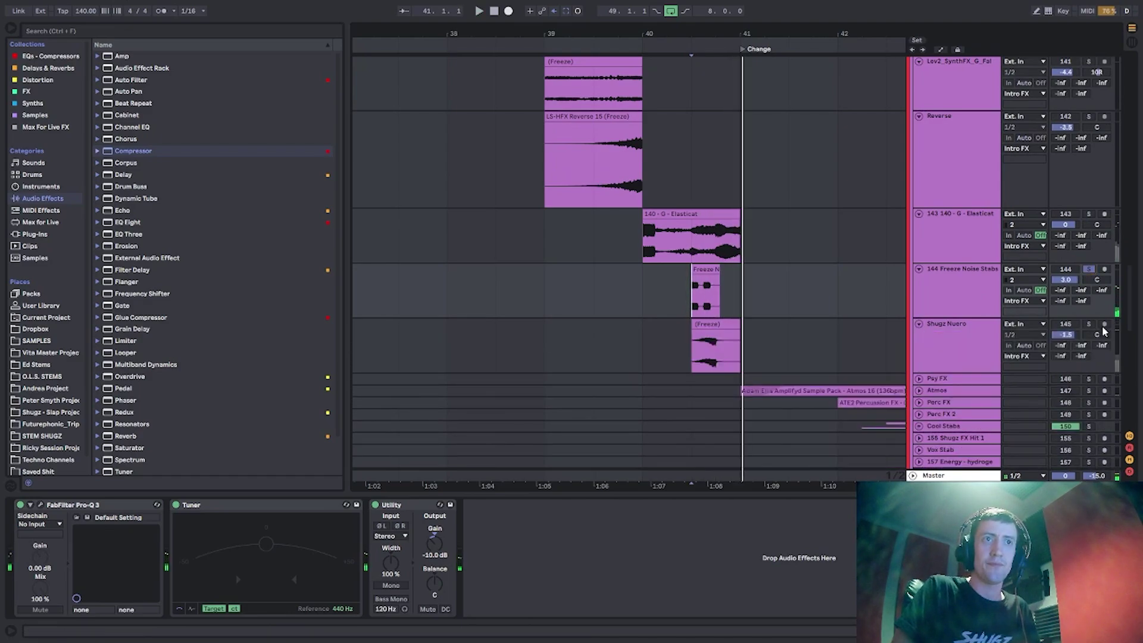
click(697, 347)
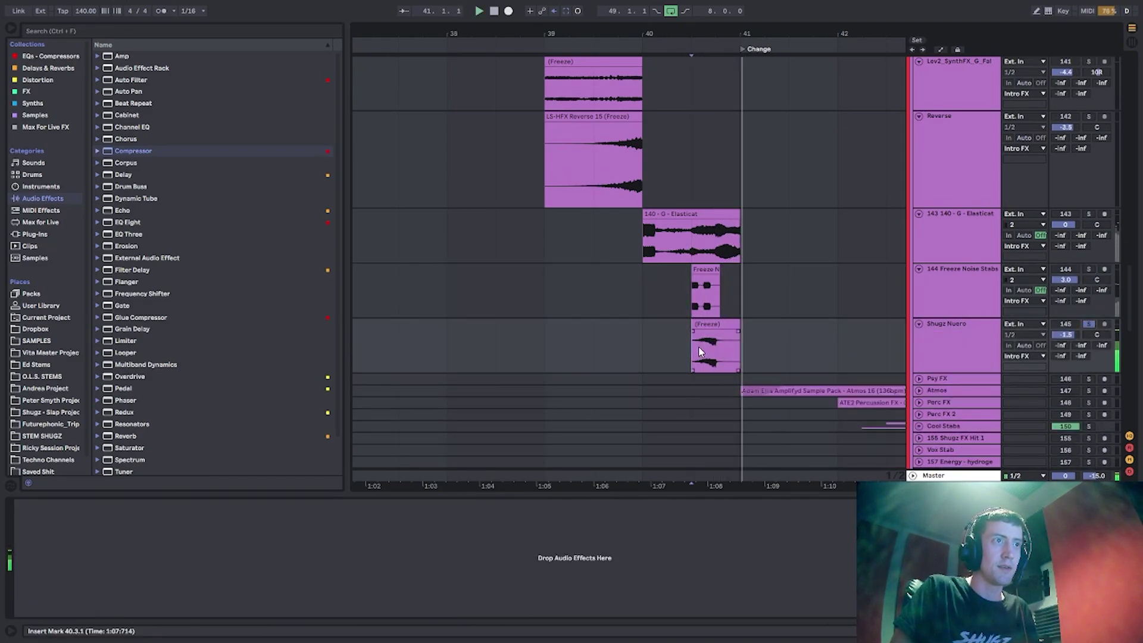
Unfold the Downsweep track, solo it and play its DPTE2 Down Sweep clip from 39.1.1.
scroll(715, 344, down, 3)
scroll(720, 346, down, 5)
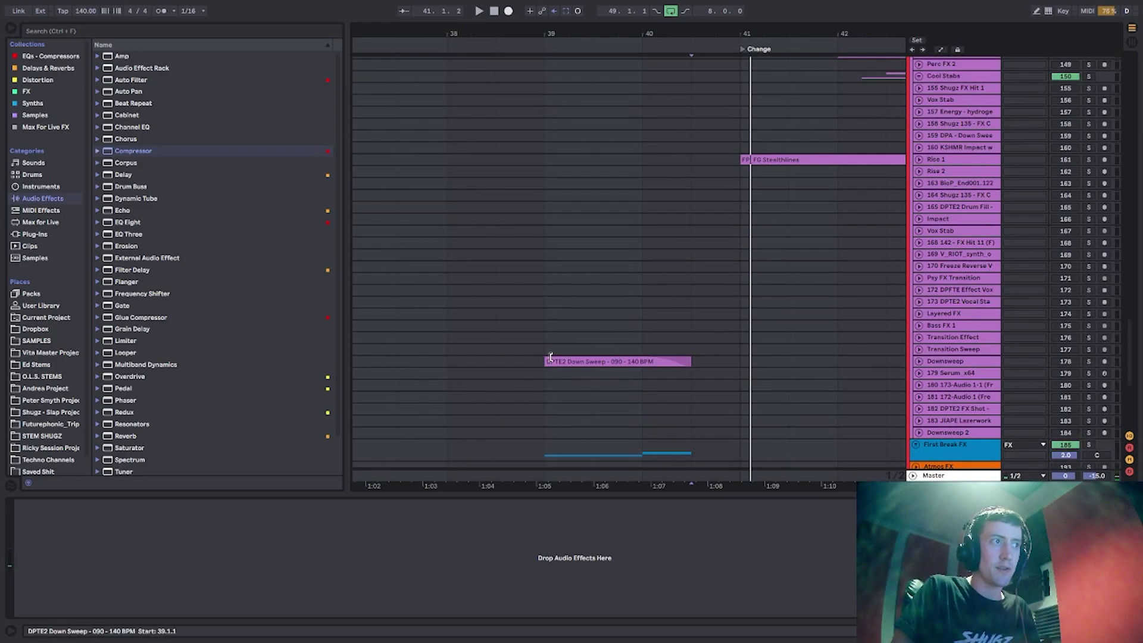
click(551, 357)
click(919, 361)
key(space)
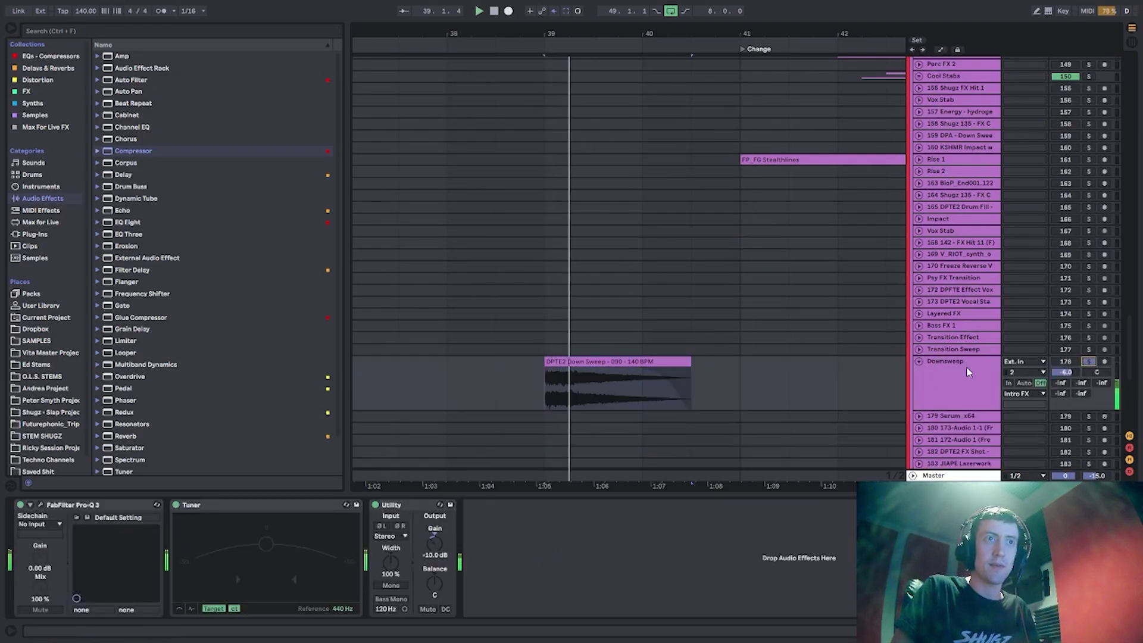
scroll(715, 211, up, 10)
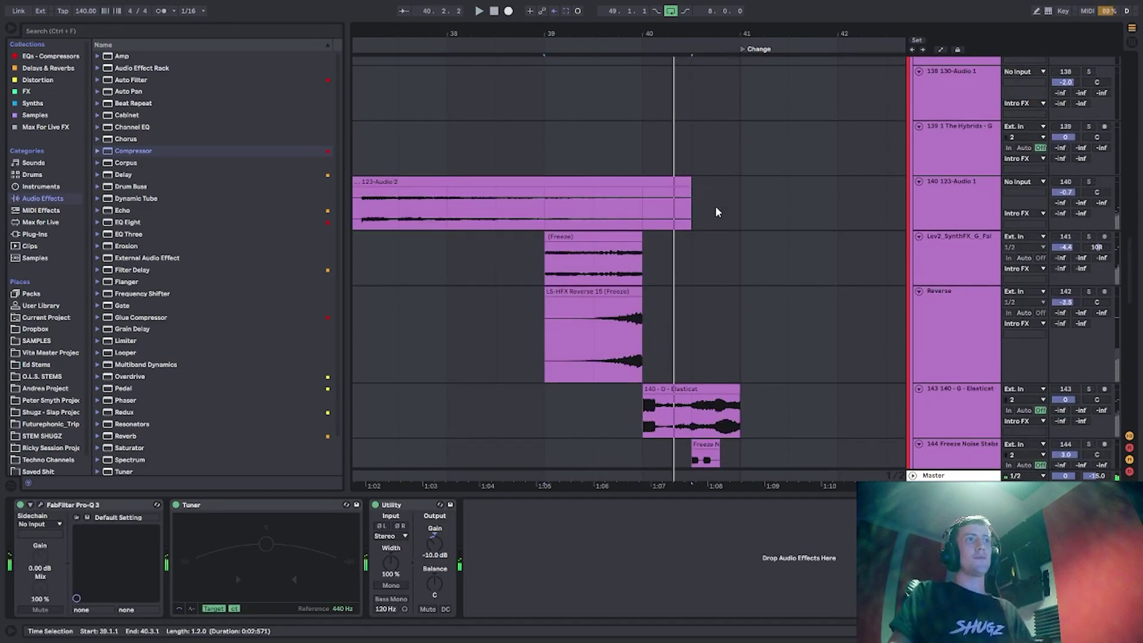
key(space)
Select all tracks and fold them together to collapse the Intro FX group's lanes.
scroll(717, 212, up, 2)
scroll(678, 179, down, 10)
scroll(446, 186, up, 3)
scroll(468, 183, up, 8)
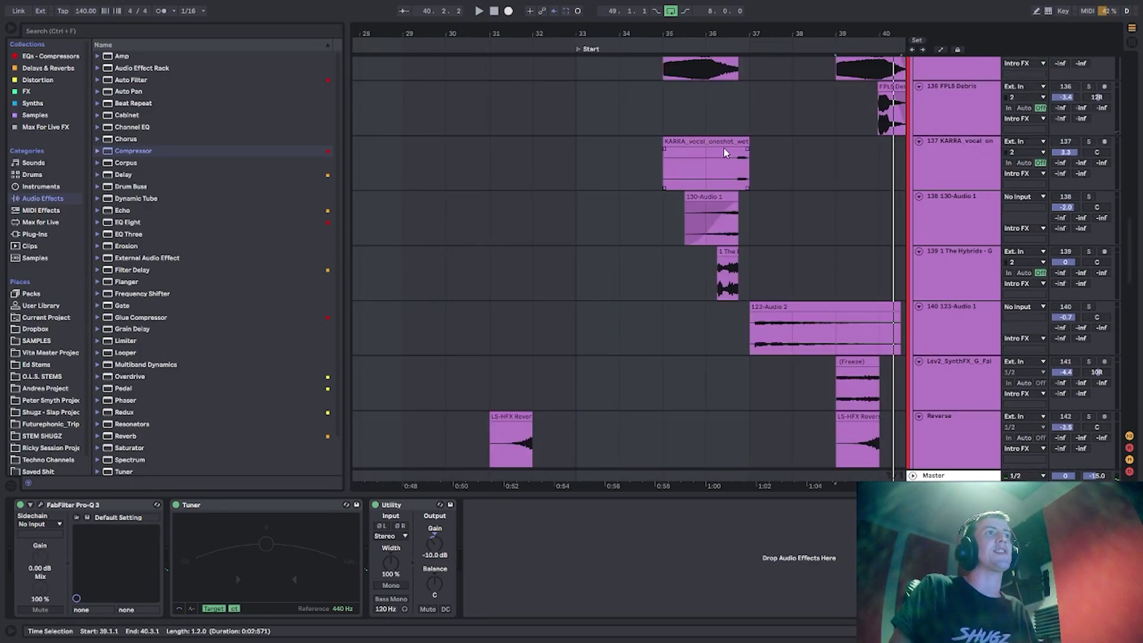
scroll(709, 149, down, 5)
scroll(816, 164, up, 6)
click(974, 214)
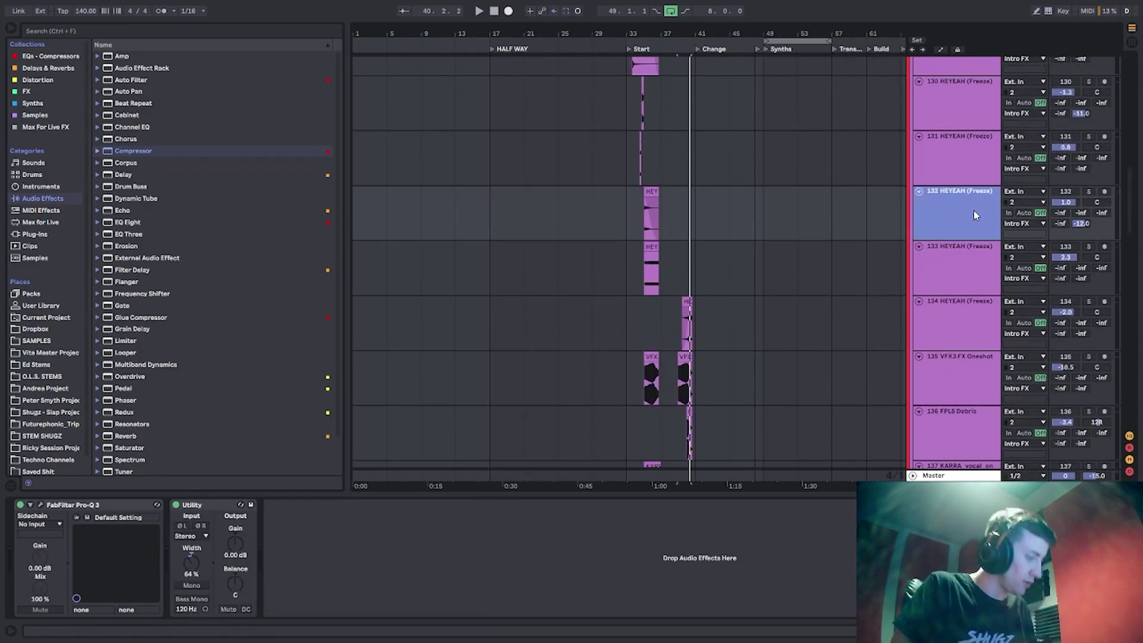
key(ctrl+a)
click(919, 191)
scroll(770, 158, up, 4)
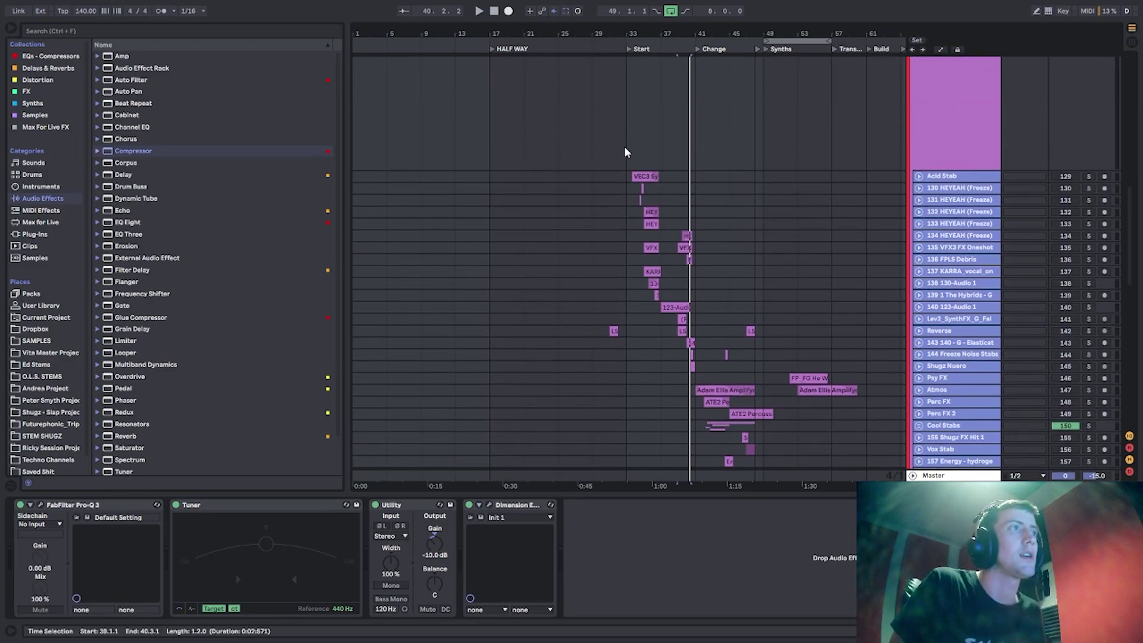
Set the insert marker at 33.1.1 and solo the whole Intro FX group.
click(626, 152)
mouse_move(657, 29)
mouse_down()
mouse_move(607, 54)
mouse_move(573, 50)
mouse_up()
scroll(990, 158, up, 4)
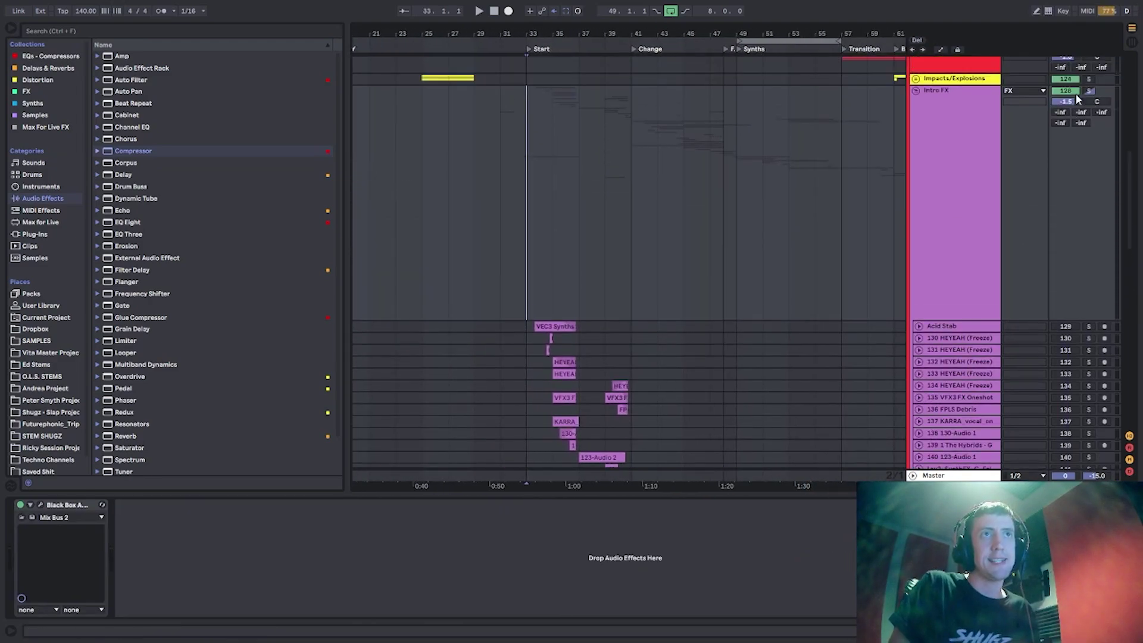
click(1090, 91)
Unfold all tracks in the Intro FX group together and play the soloed group from 33.1.1.
ctrl+scroll(420, 294, up, 8)
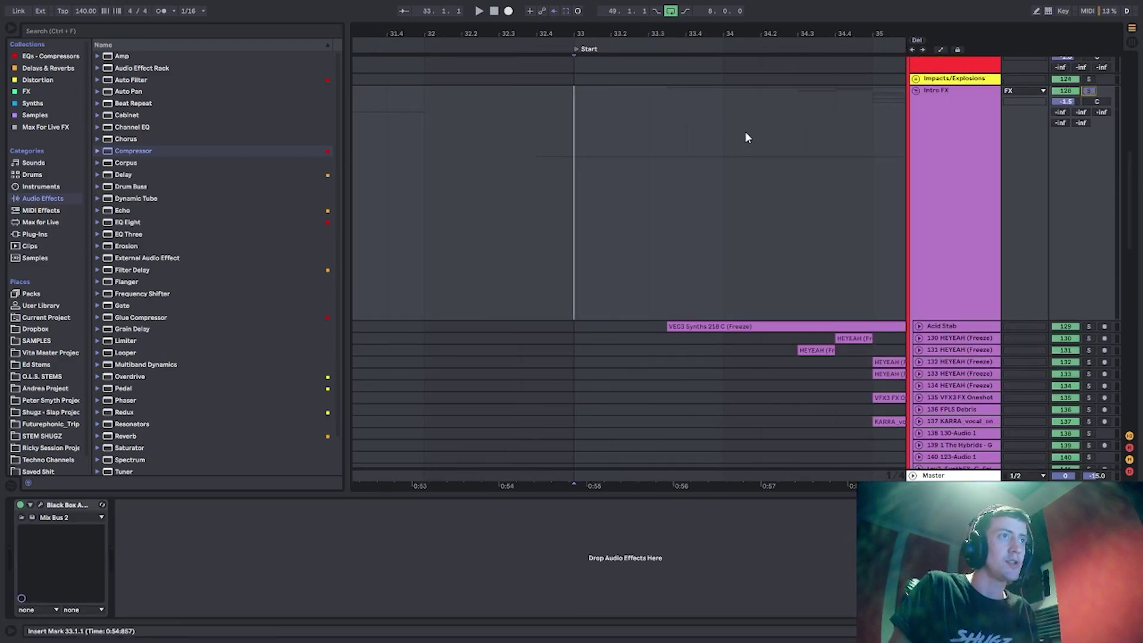
drag(770, 37, 689, 40)
click(959, 364)
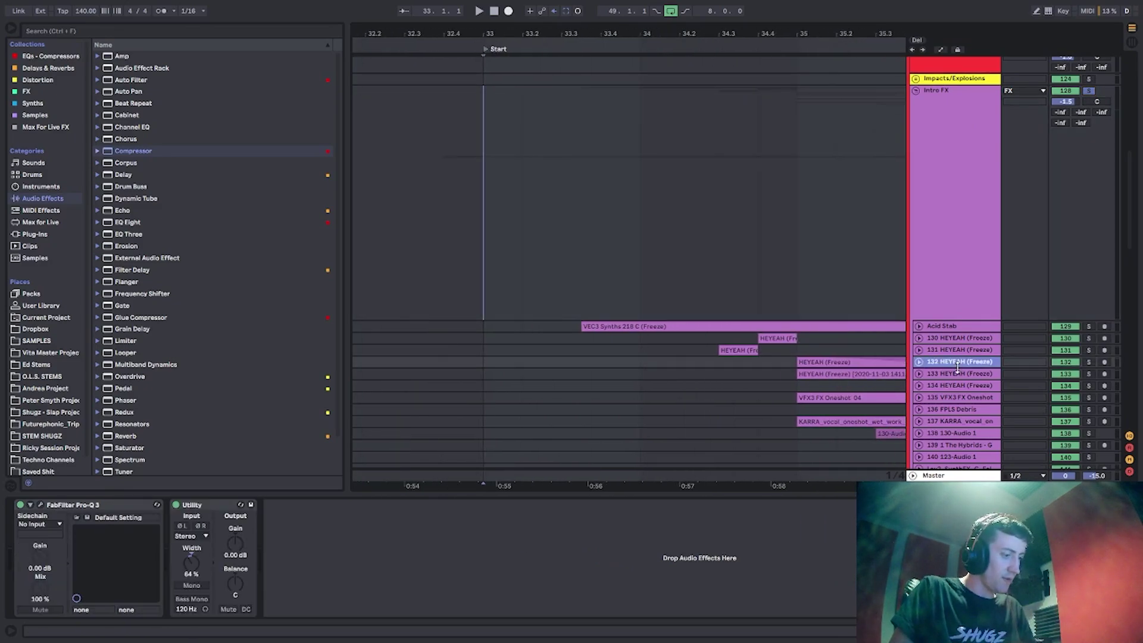
key(alt+u)
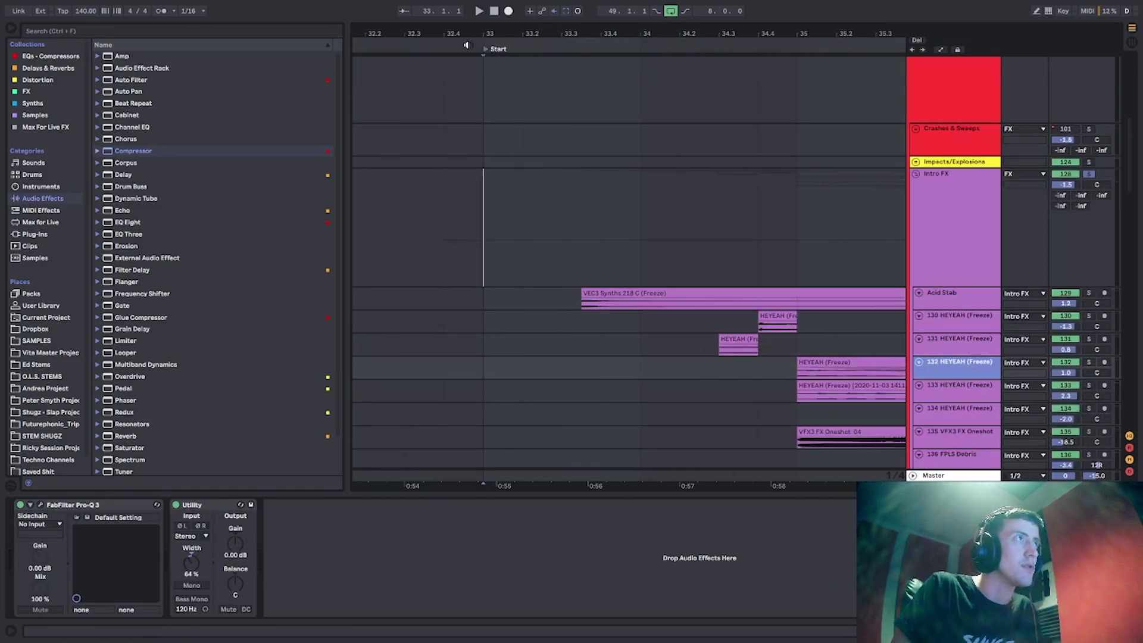
click(482, 11)
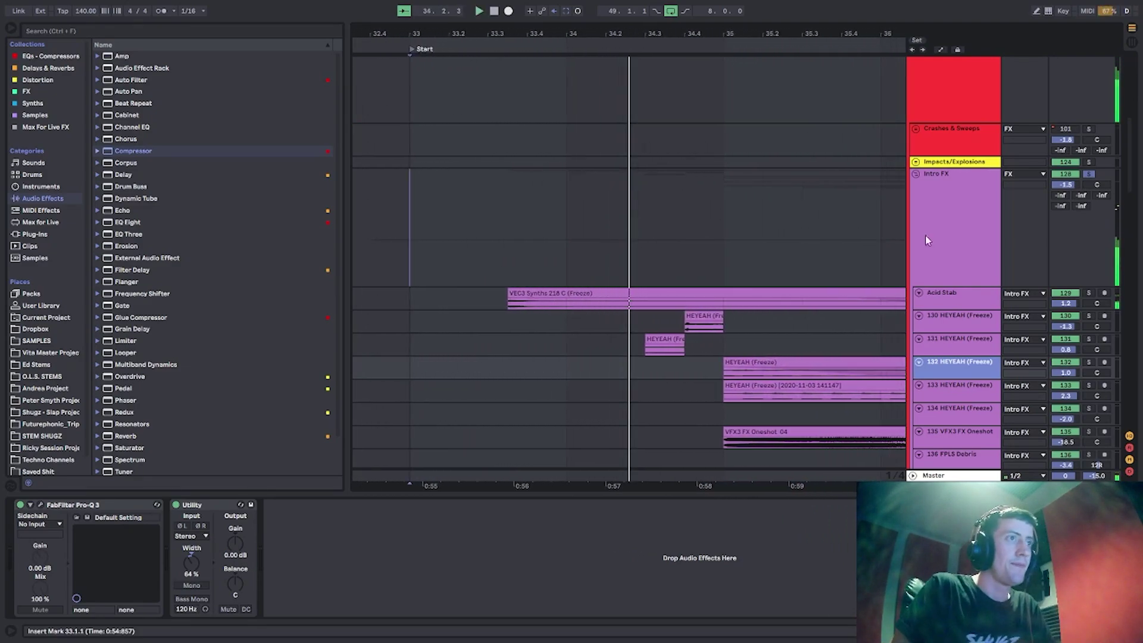
Solo Kick & Bass alongside Intro FX and play both from 33.1.1, following the effect clips past the Change marker.
scroll(1021, 230, up, 8)
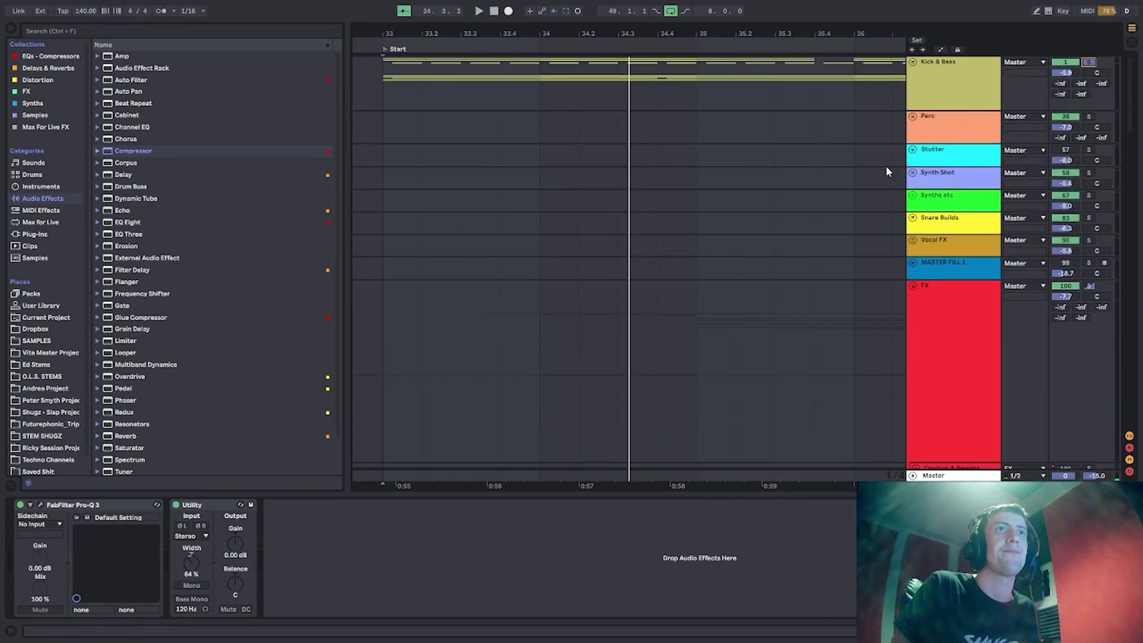
click(475, 13)
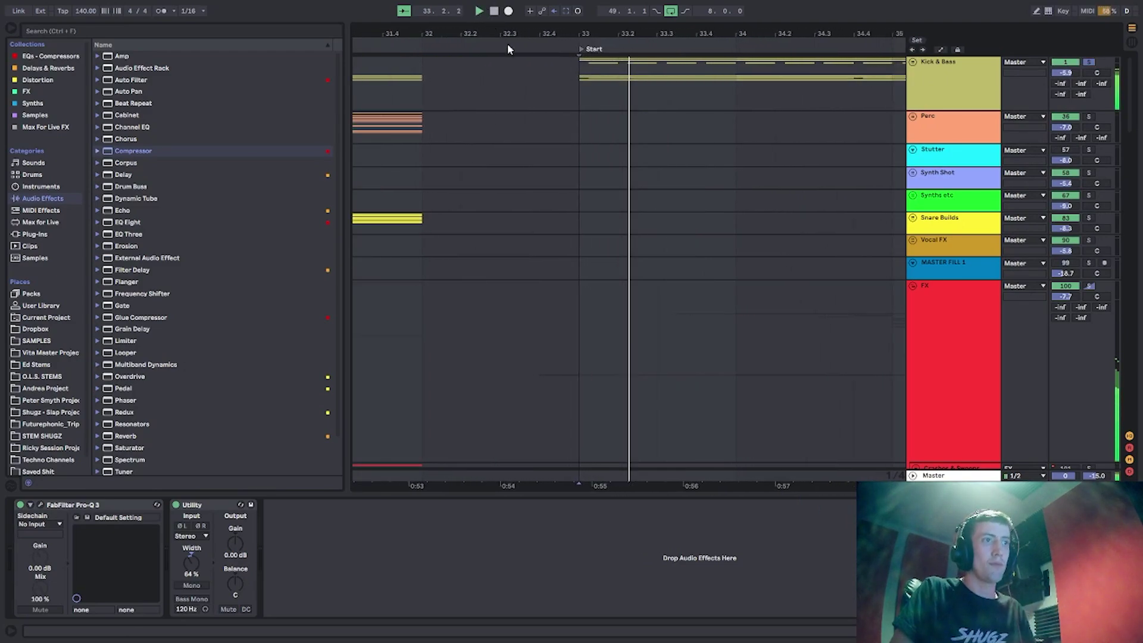
scroll(711, 292, down, 10)
scroll(702, 272, down, 3)
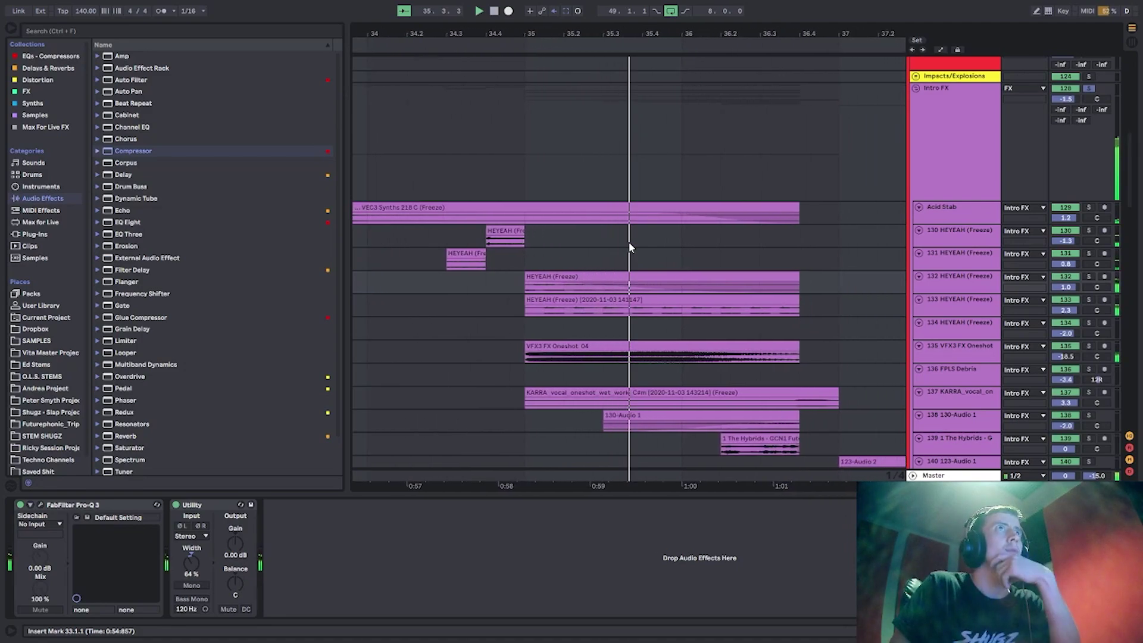
scroll(672, 277, down, 4)
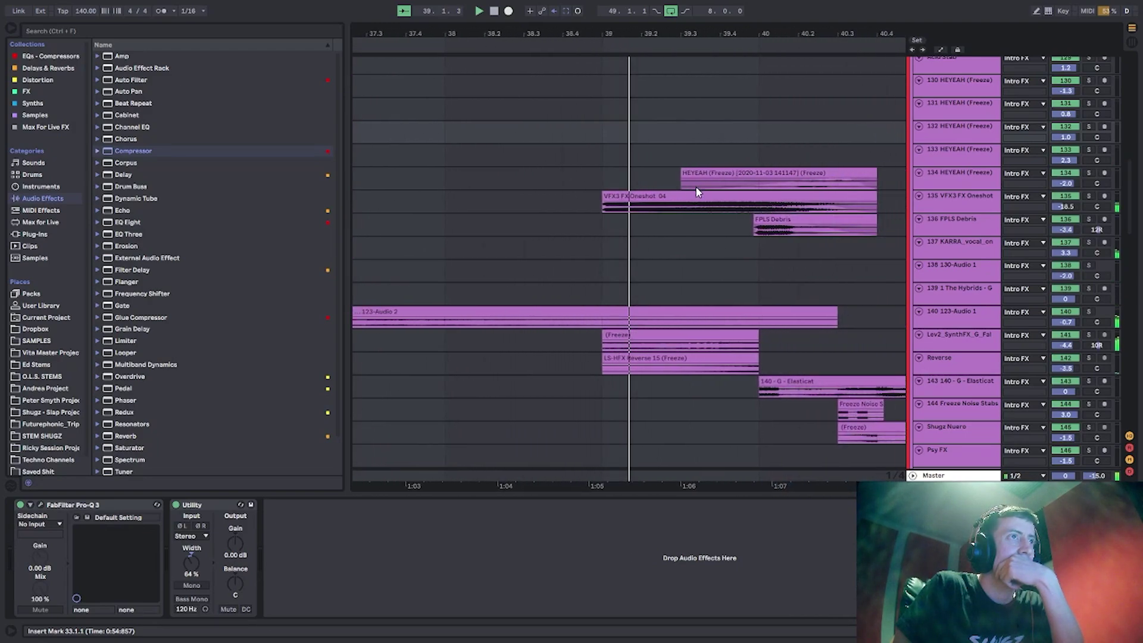
scroll(698, 192, down, 4)
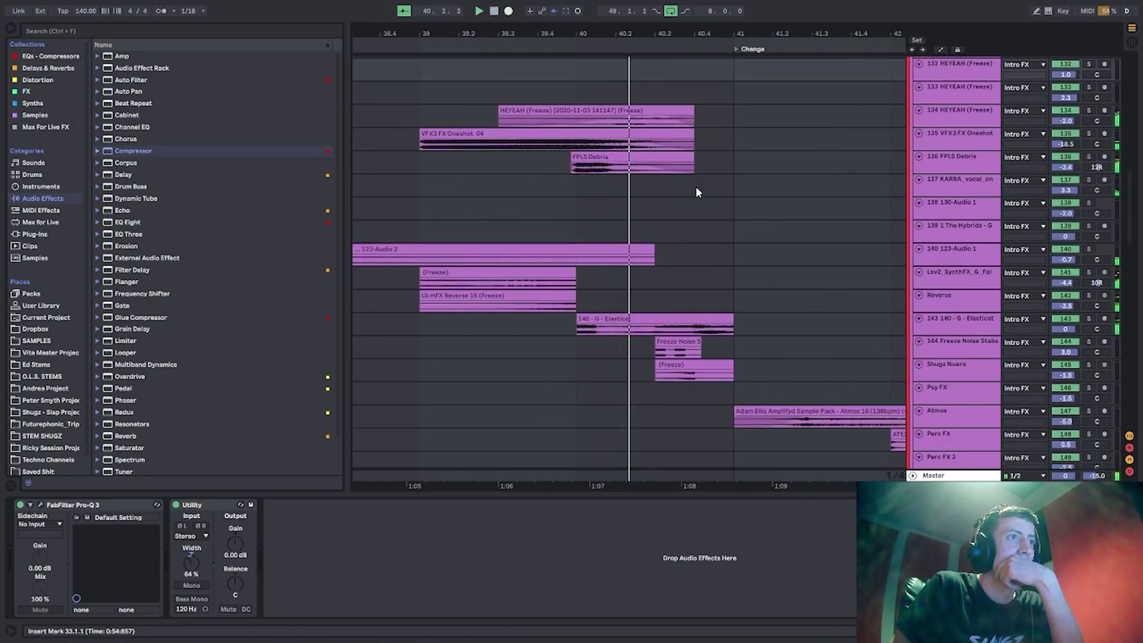
click(722, 244)
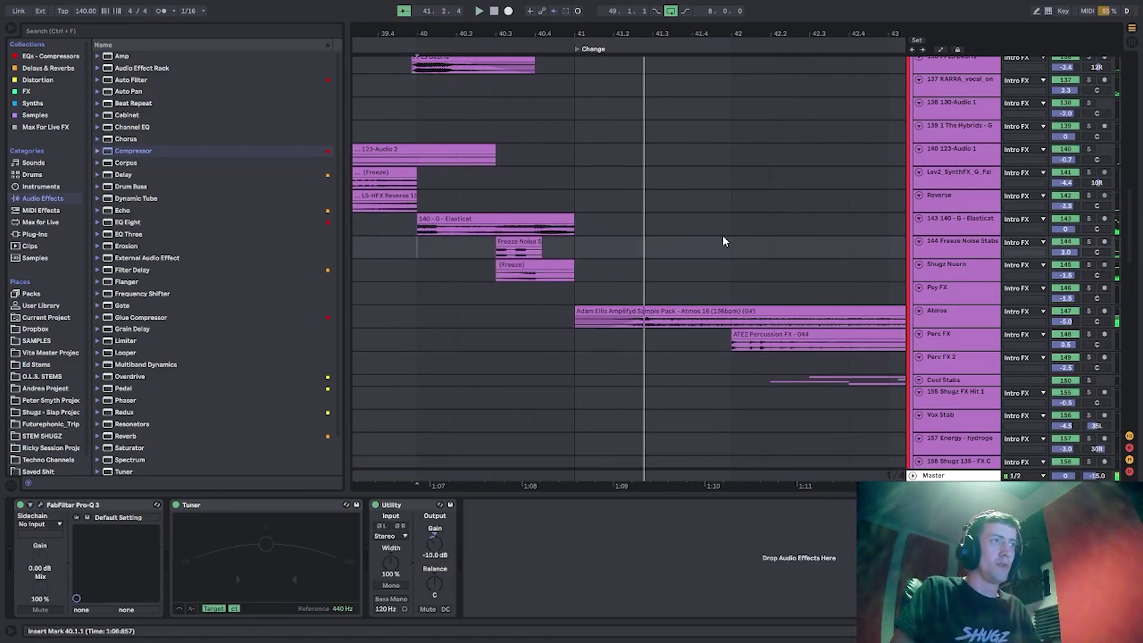
Fold the Intro FX group so its clips appear as a single overview lane.
scroll(980, 256, up, 6)
scroll(981, 261, up, 2)
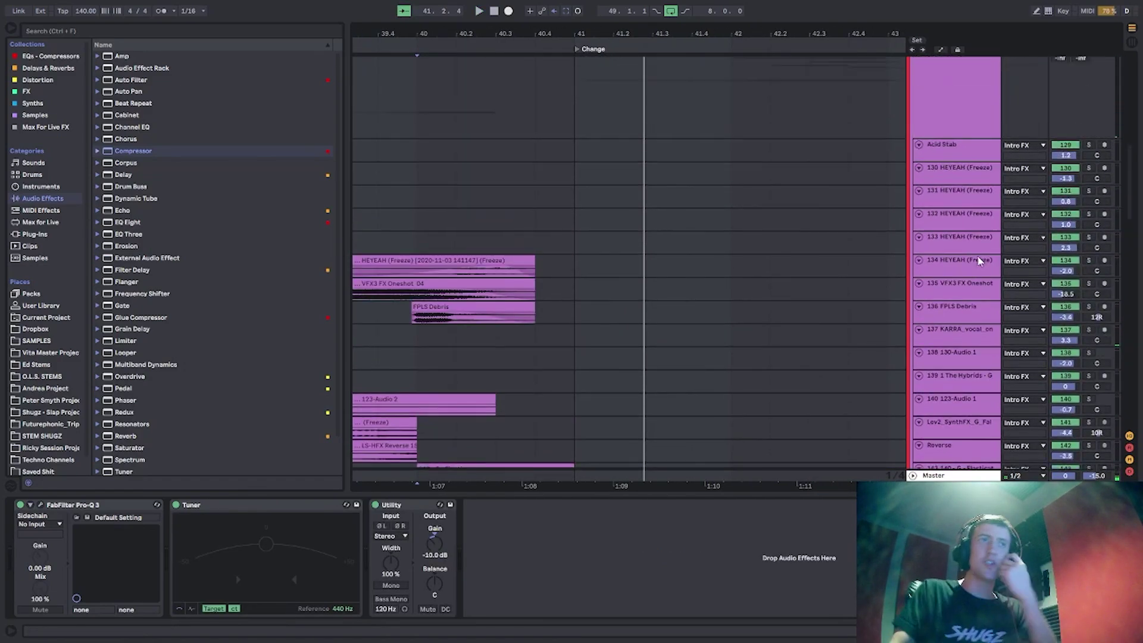
click(916, 76)
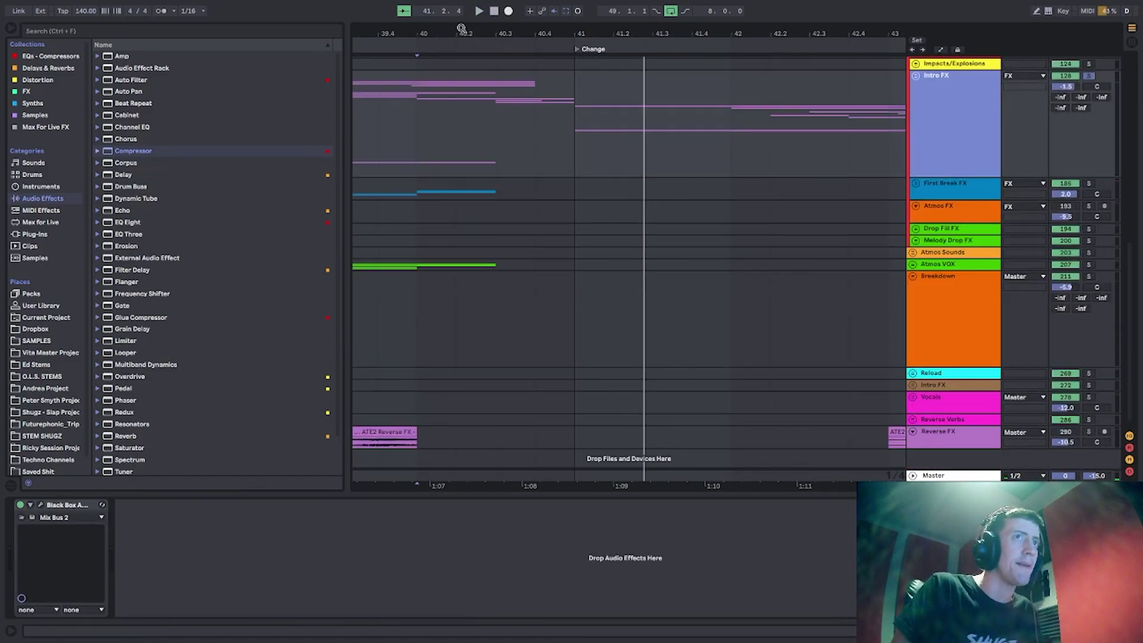
drag(462, 28, 661, 162)
scroll(612, 228, up, 2)
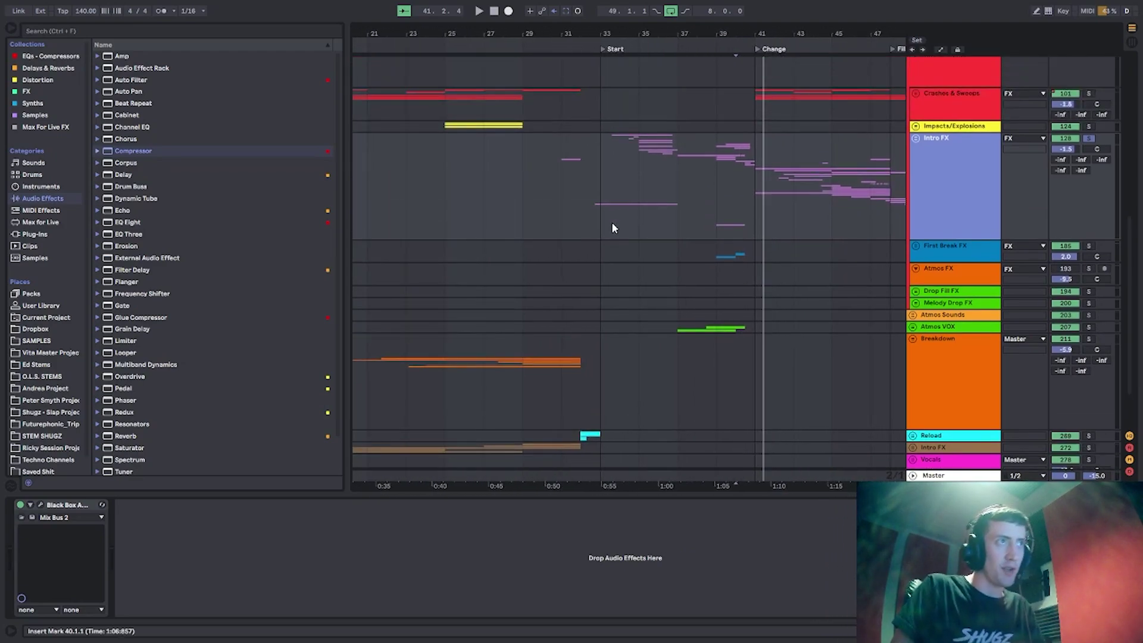
Show the full arrangement and highlight the Intro FX group's range from 121.1.1 to 241.1.1.
click(609, 251)
mouse_move(644, 33)
mouse_down()
mouse_move(450, 32)
mouse_move(435, 3)
mouse_up()
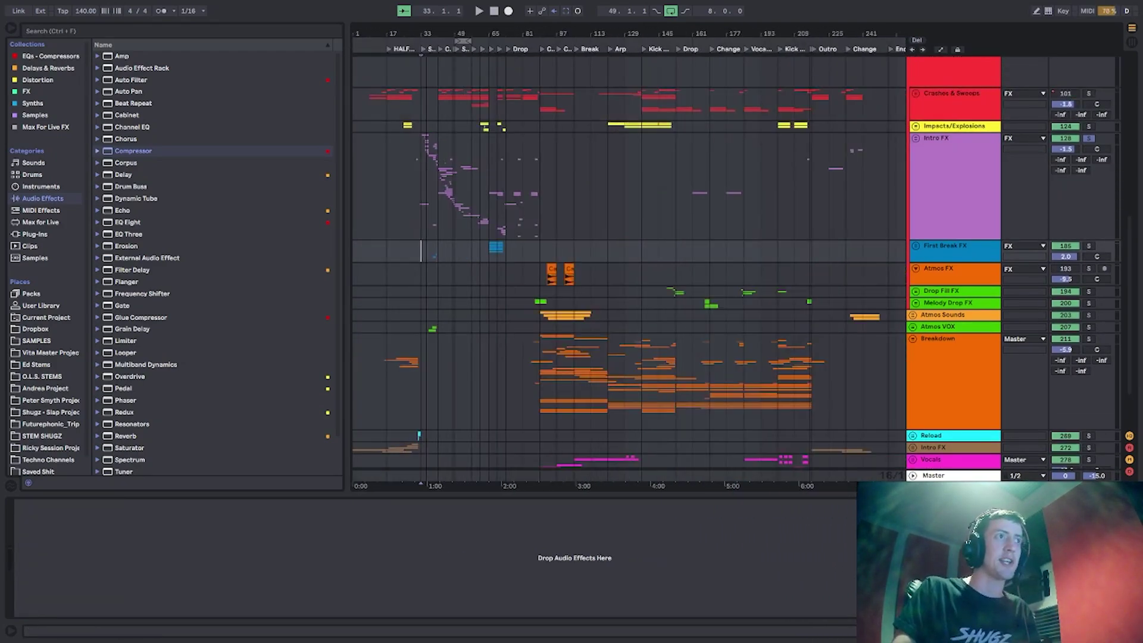
drag(407, 211, 580, 207)
drag(856, 167, 602, 184)
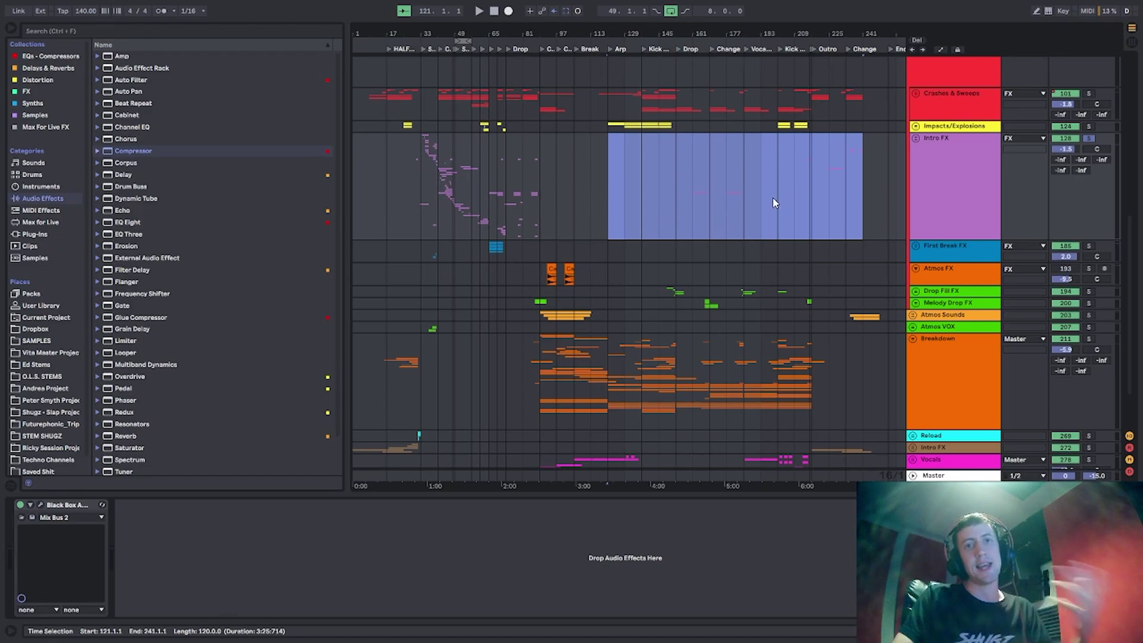
Highlight the Intro FX group's range from 17.1.1 to 89.1.1 and set the insert marker at 69.1.1.
mouse_move(536, 177)
mouse_down()
mouse_move(373, 180)
mouse_move(540, 188)
mouse_up()
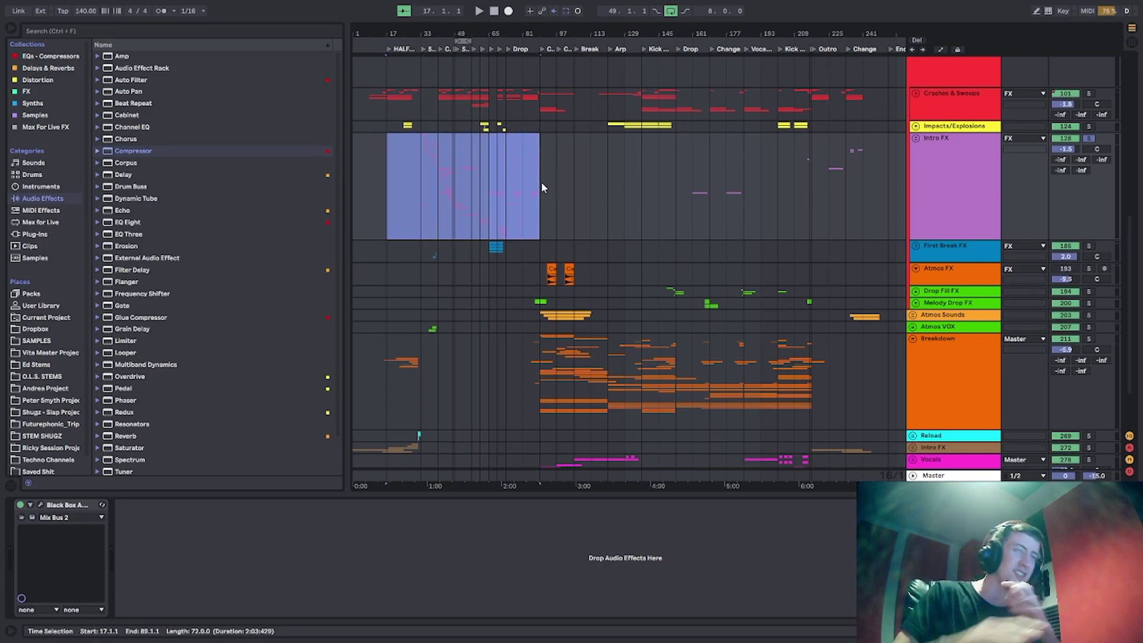
drag(390, 189, 539, 187)
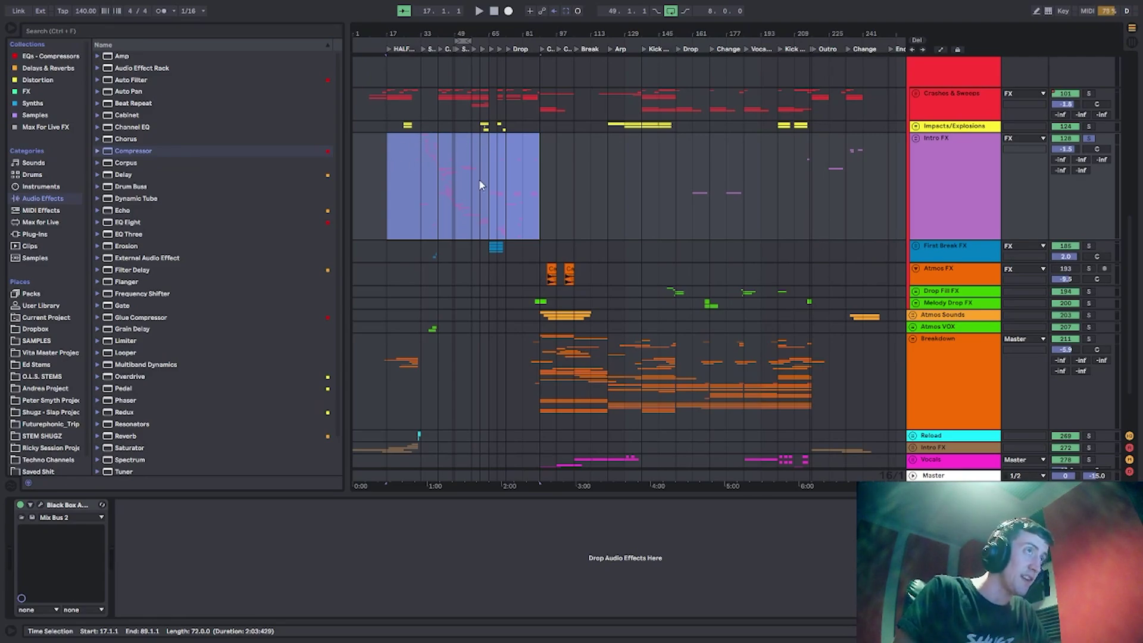
drag(498, 167, 404, 170)
click(497, 178)
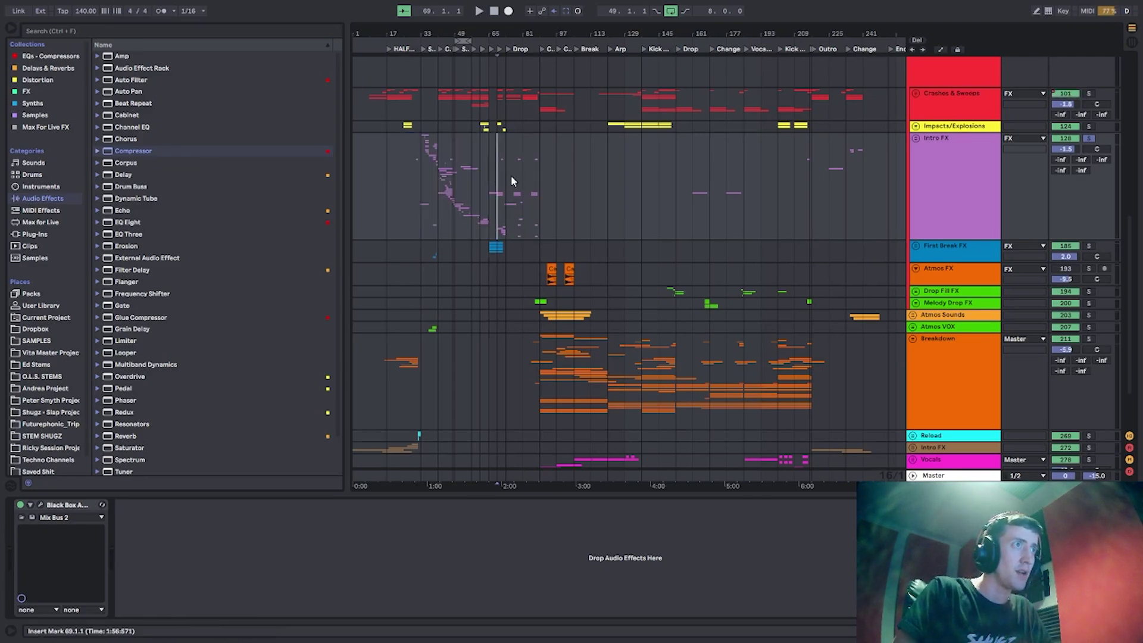
Play the soloed Intro FX group from bar 33, at the Start marker.
drag(511, 176, 845, 220)
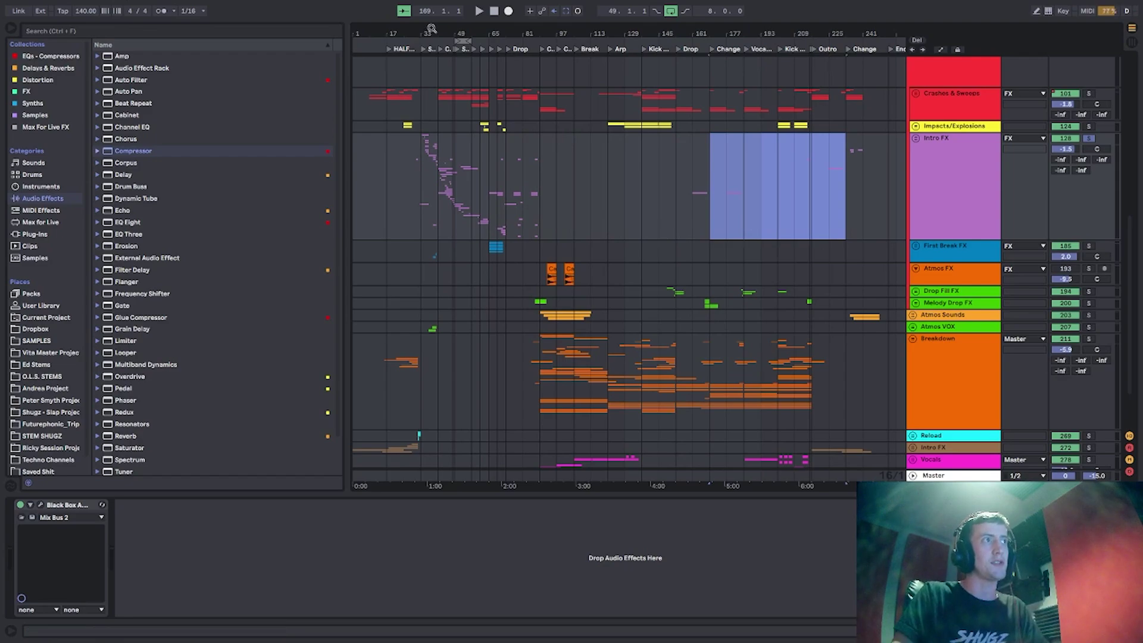
drag(432, 29, 416, 34)
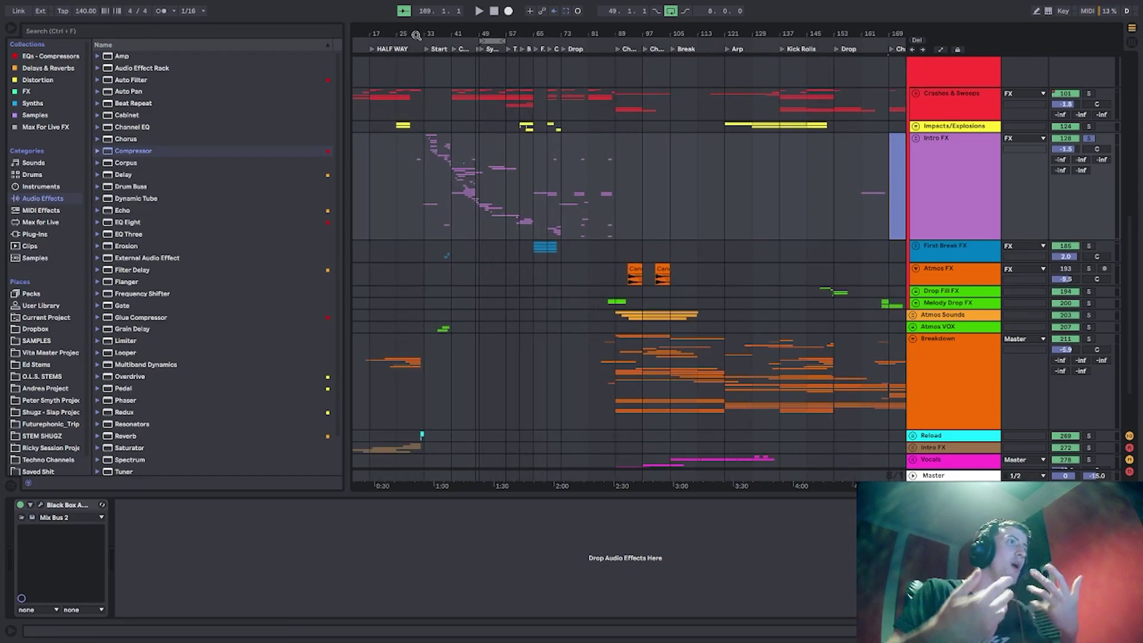
click(430, 170)
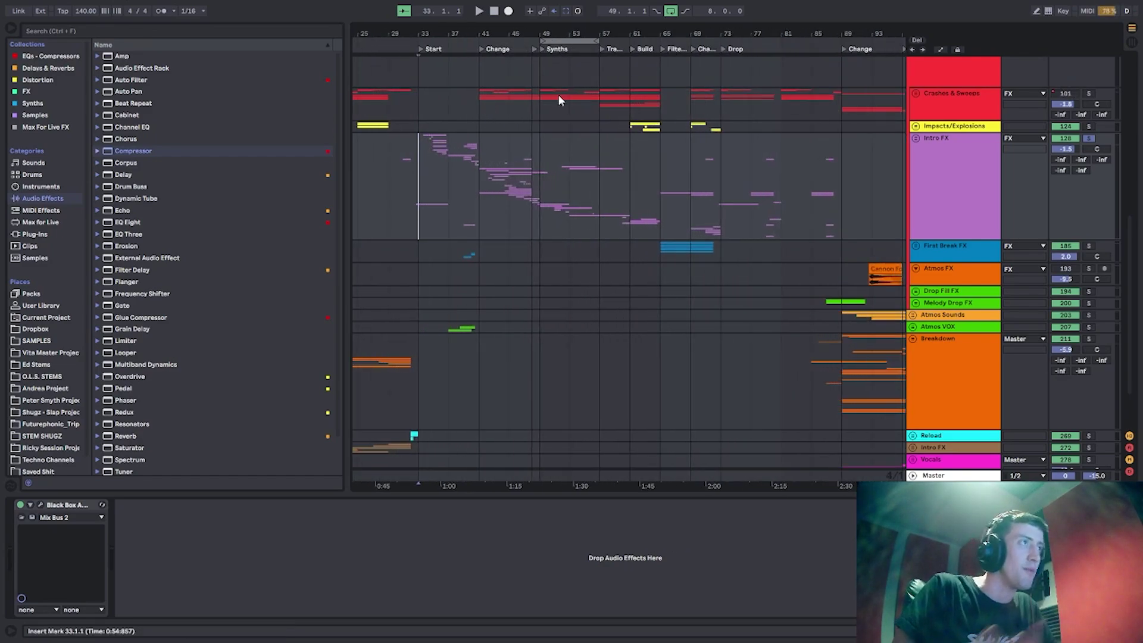
key(plus)
click(939, 258)
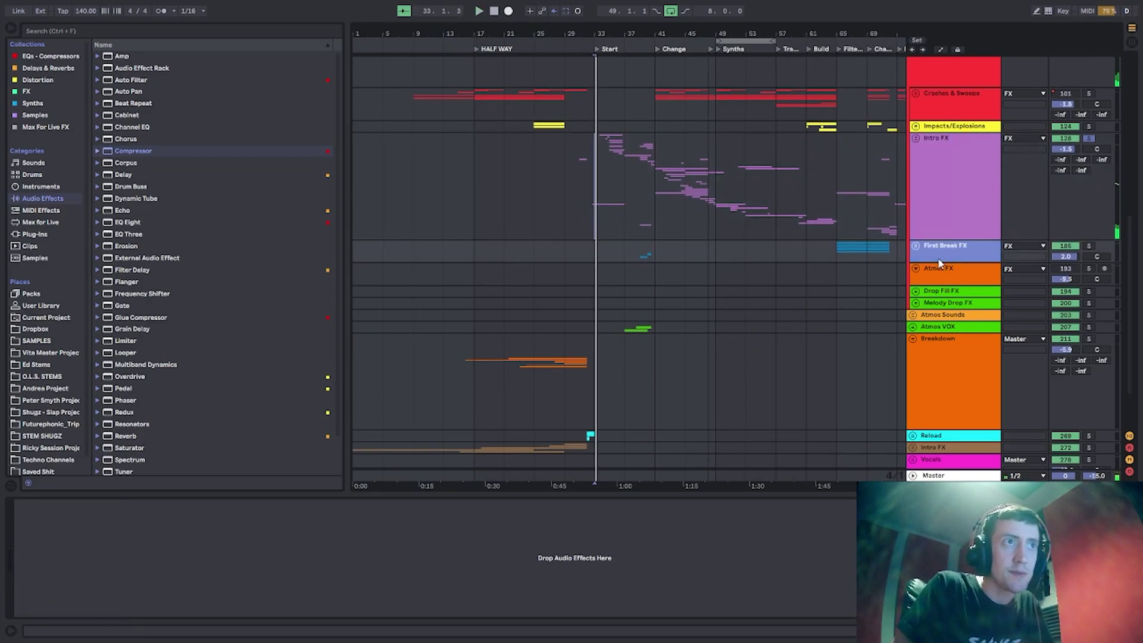
Solo the First Break FX group and play it from bar 39.
click(631, 254)
key(plus)
key(plus)
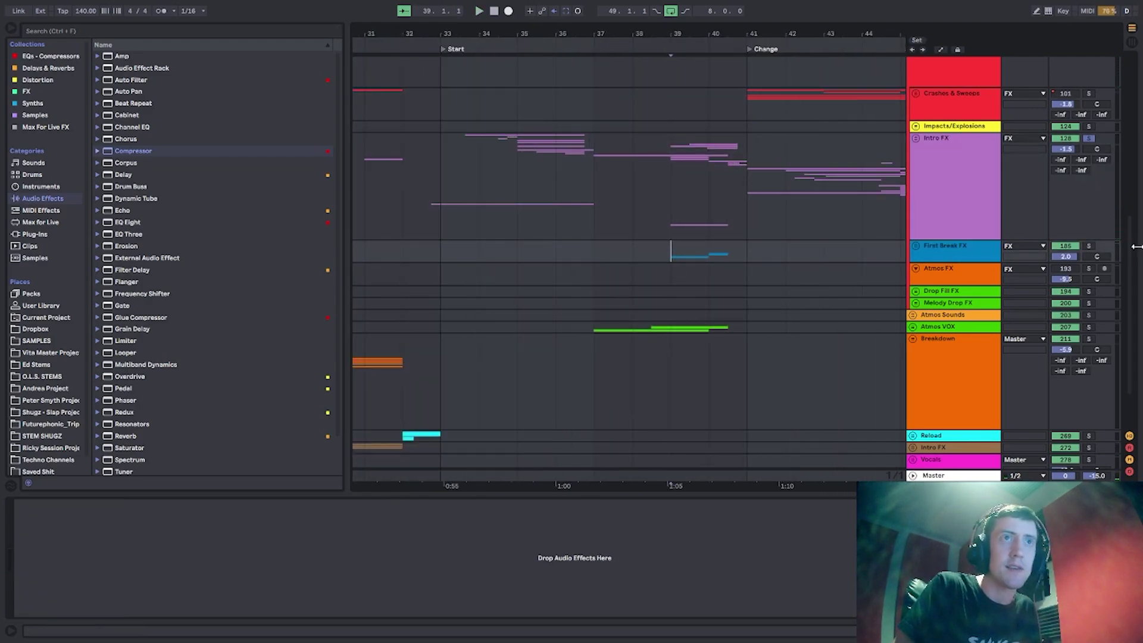
key(space)
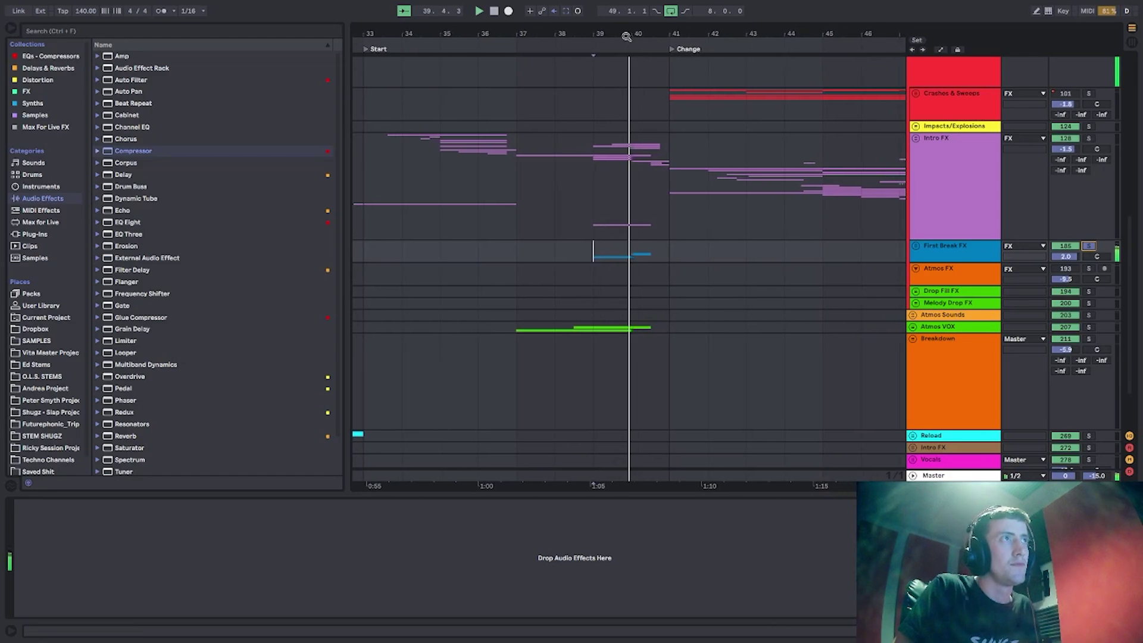
Unfold the First Break FX group to show its individual tracks and stop playback.
drag(627, 37, 581, 87)
click(916, 246)
scroll(685, 268, down, 2)
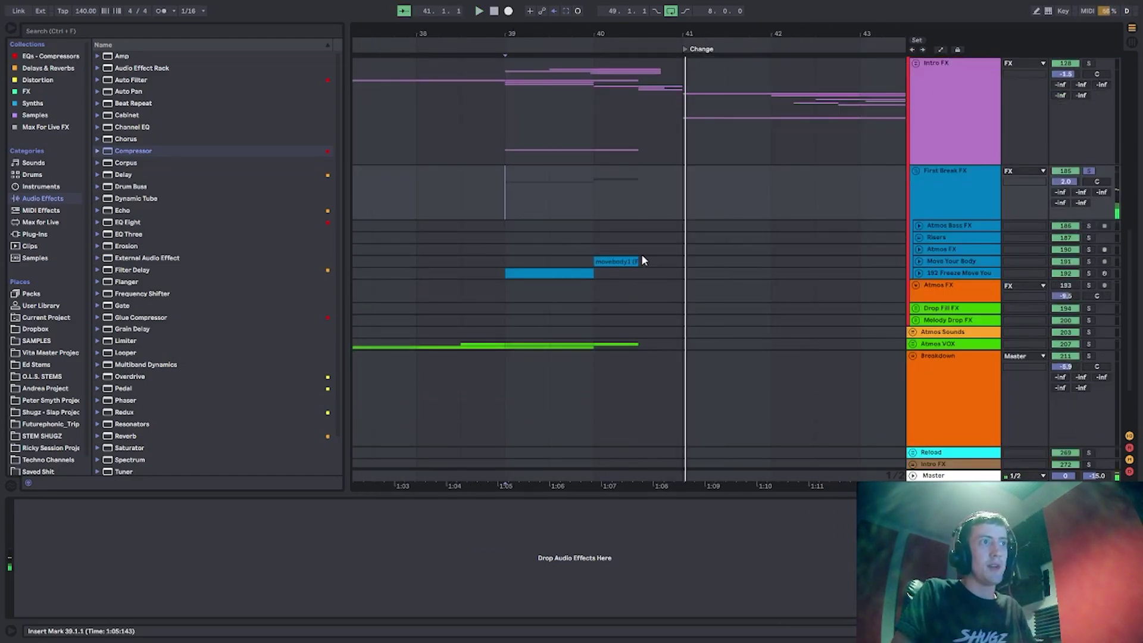
key(space)
Expand and solo the Move Your Body track, and play its vocal clip from bar 40.
click(626, 261)
click(919, 261)
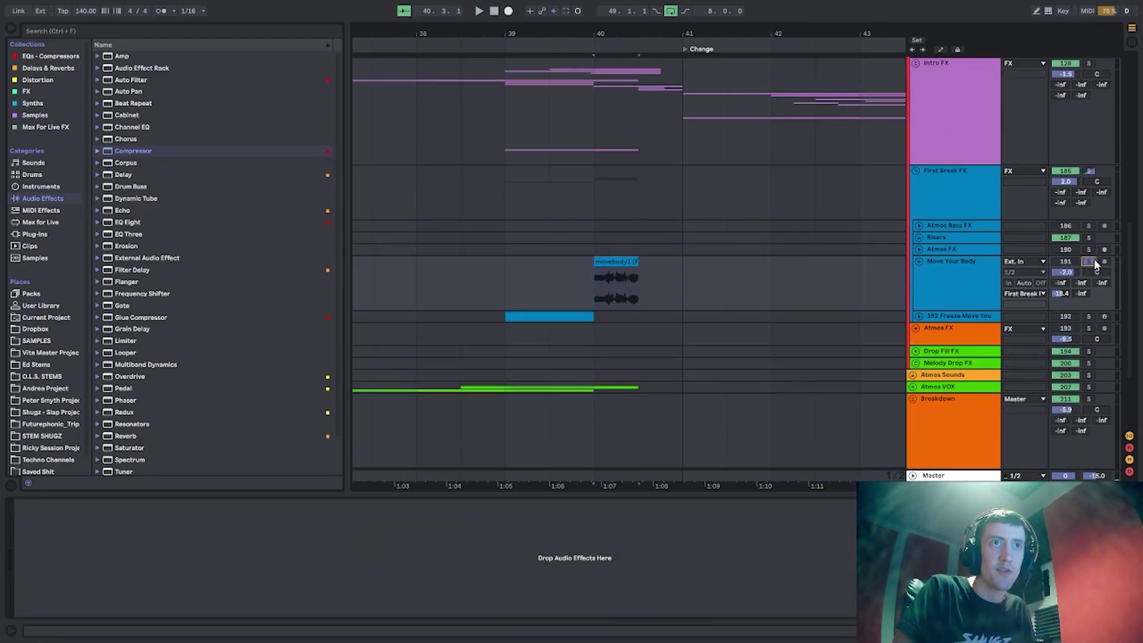
key(space)
scroll(631, 235, down, 2)
Expand and solo the 192 Freeze Move You track, play its clip from bar 39, and review its device chain.
click(918, 255)
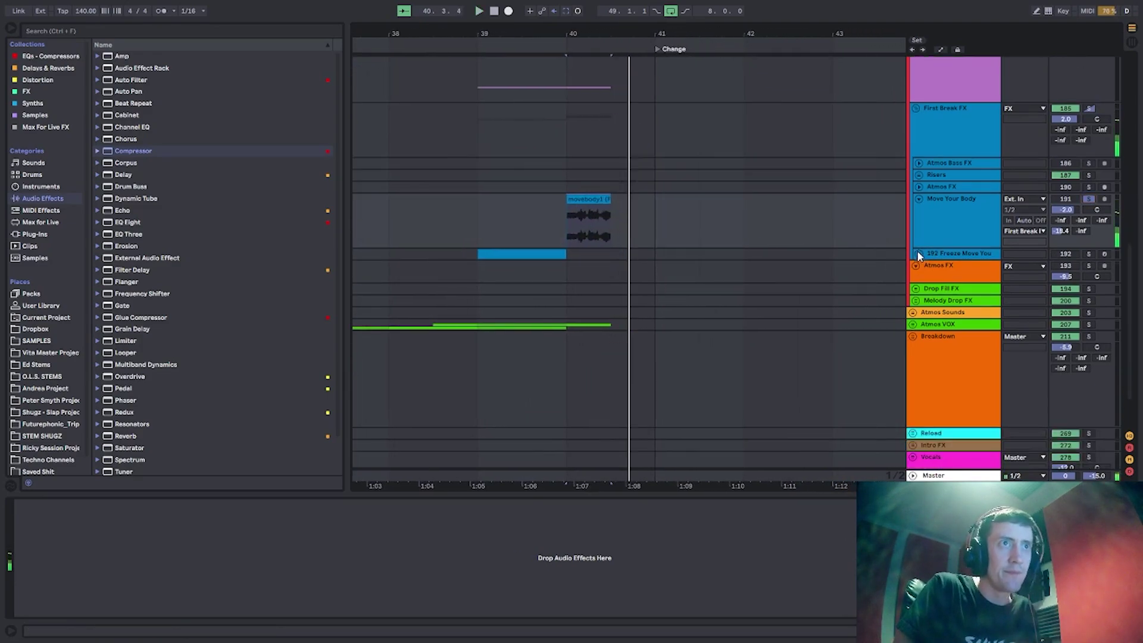
click(919, 255)
click(480, 279)
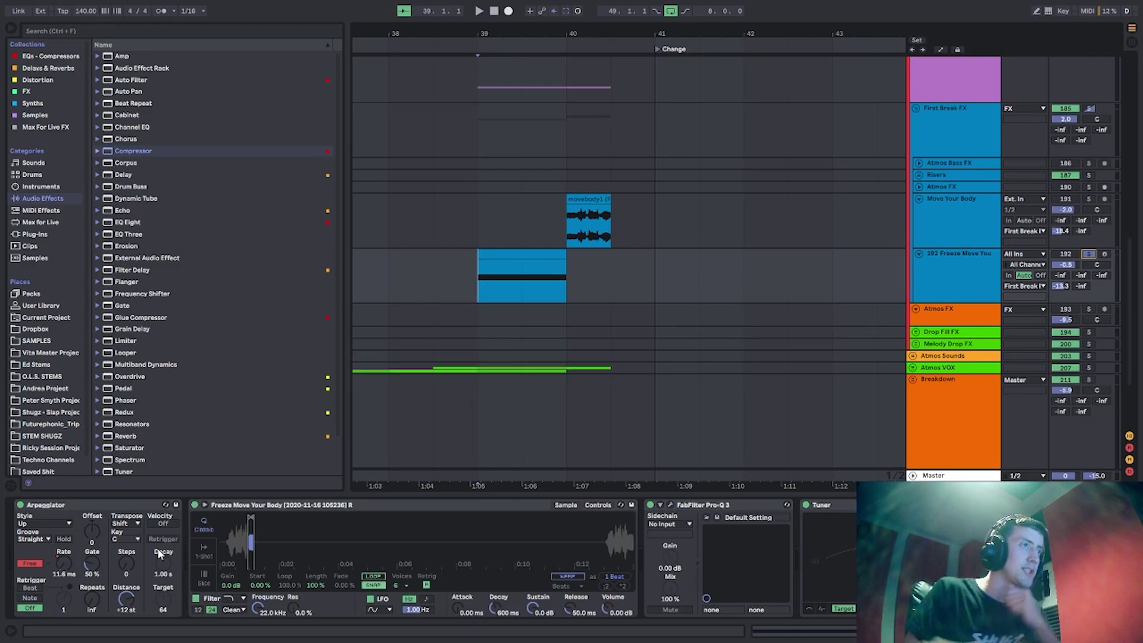
key(space)
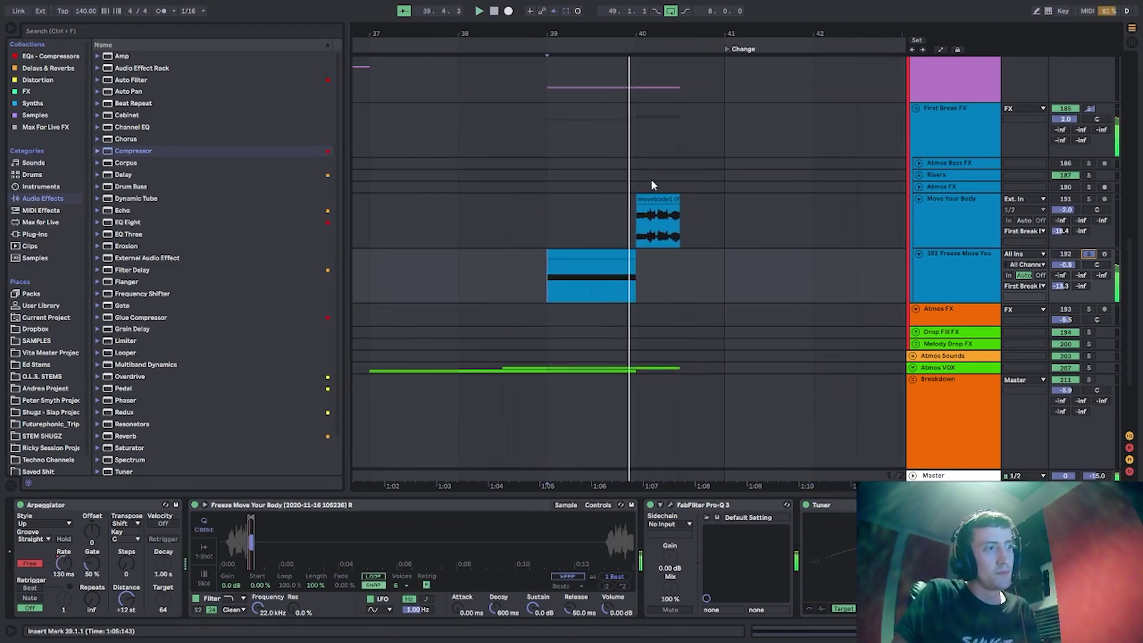
scroll(432, 558, down, 5)
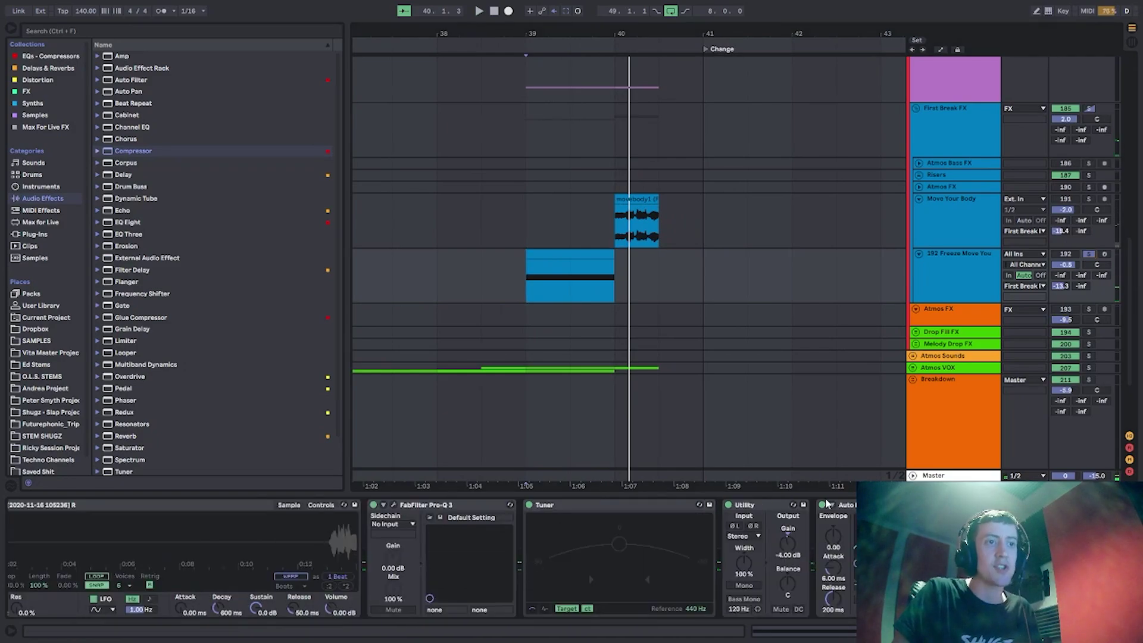
key(space)
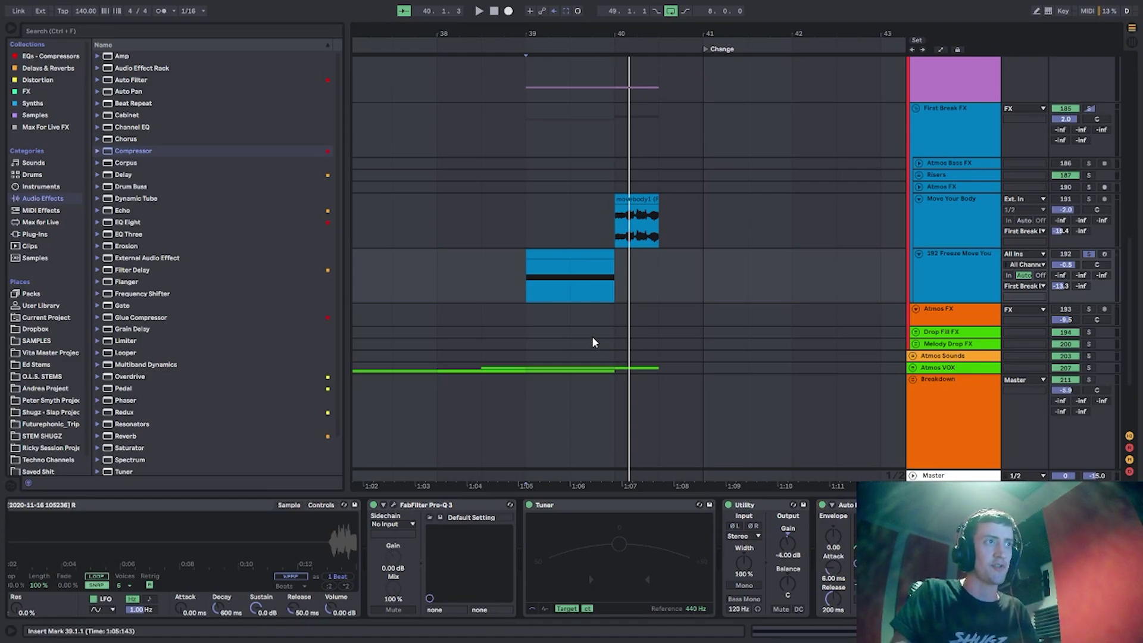
Play the Freeze Move You clip from bar 39, and audition it together with the soloed Move Your Body vocal.
key(space)
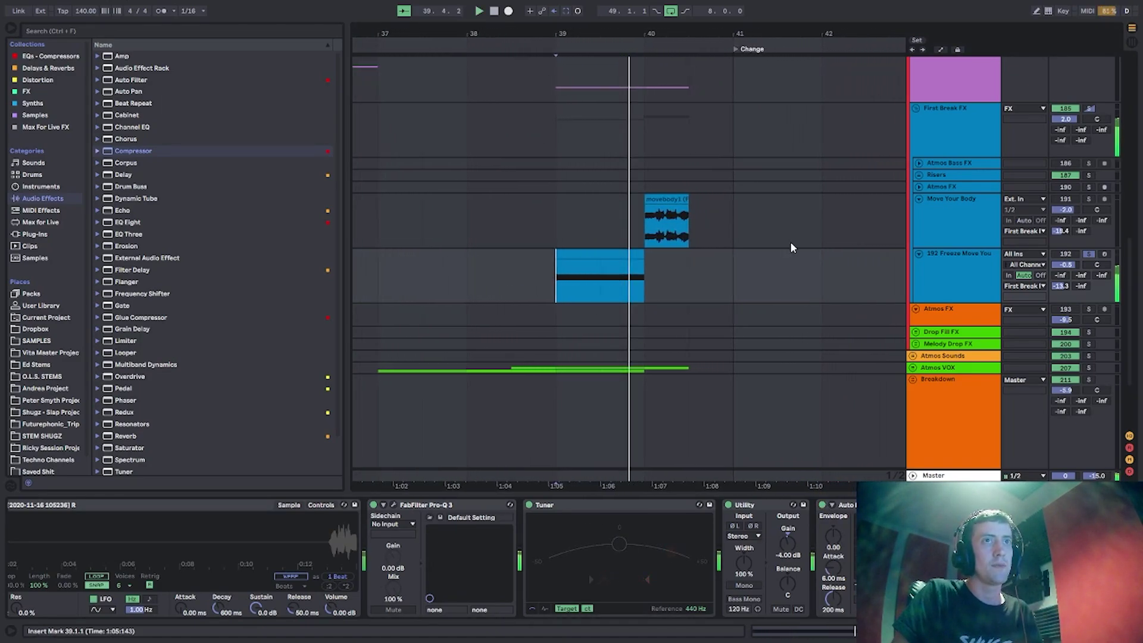
scroll(1099, 204, up, 1)
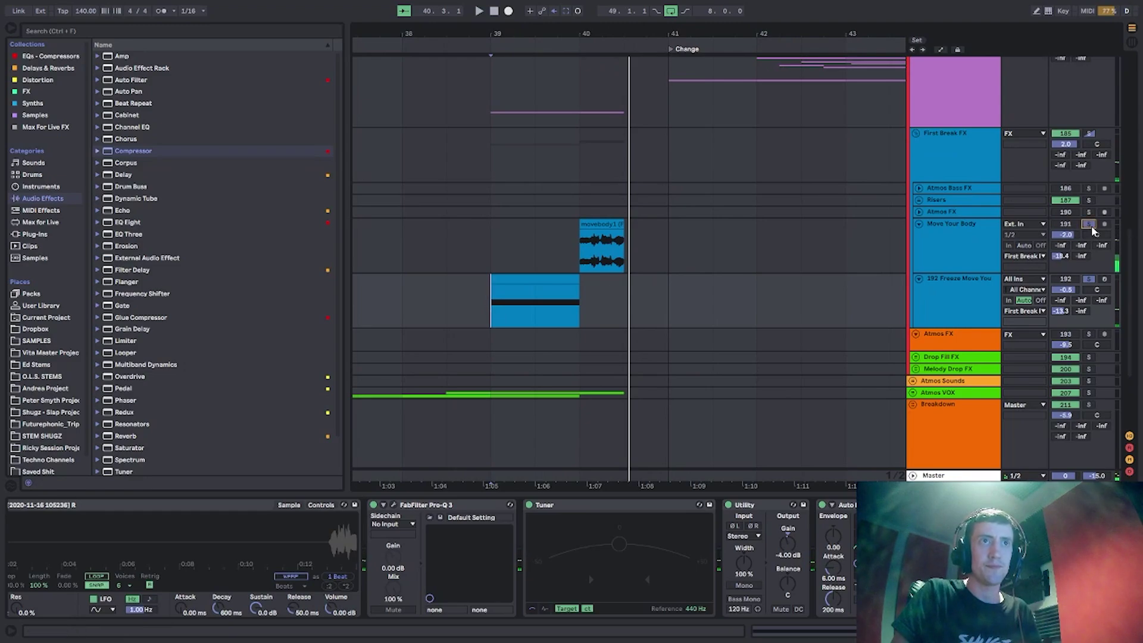
key(space)
key(space)
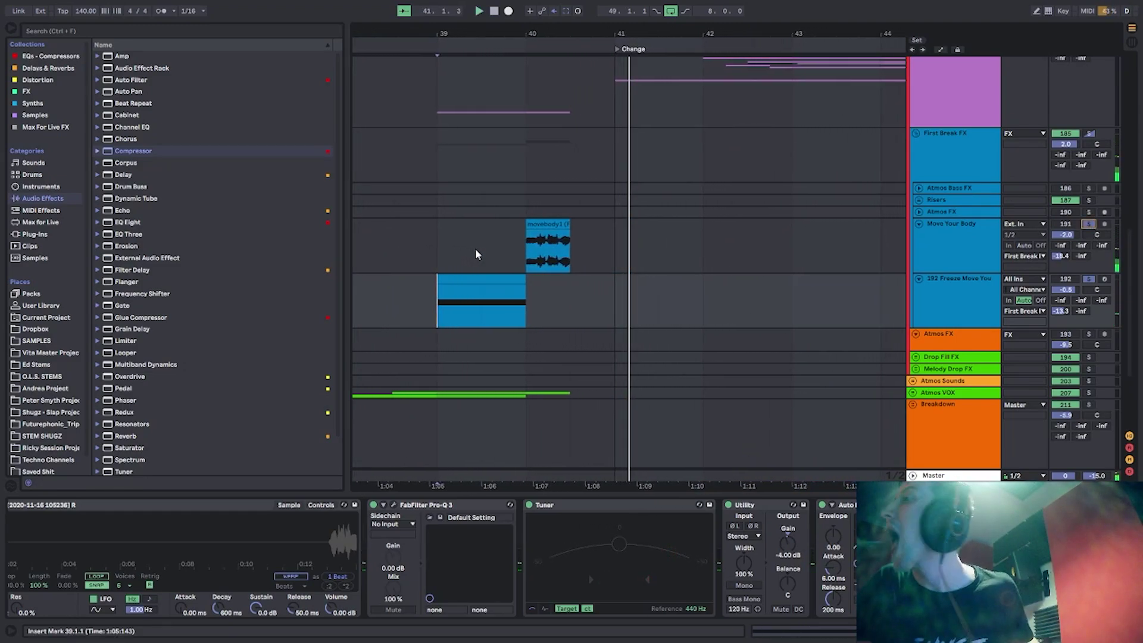
Collapse the Move Your Body and Freeze Move You tracks and fold the First Break FX group.
click(927, 260)
key(u)
click(943, 261)
key(u)
click(938, 163)
key(u)
Place the insert marker at bar 37 on the Atmos VOX group and fold the main FX group.
scroll(885, 195, up, 5)
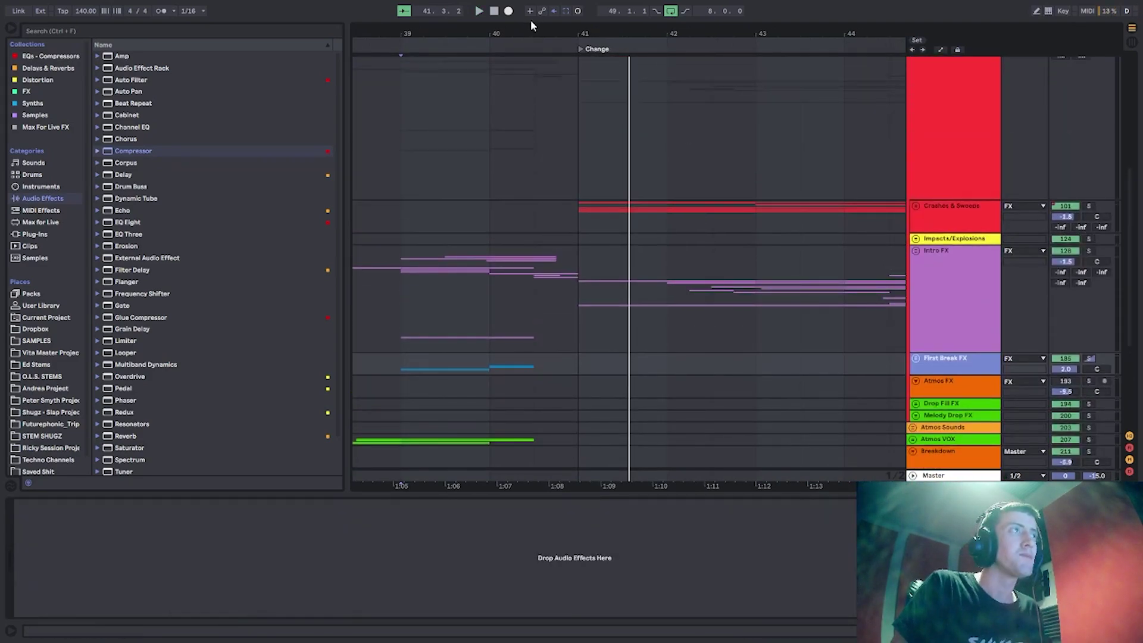
drag(531, 32, 787, 11)
scroll(727, 292, down, 2)
click(625, 317)
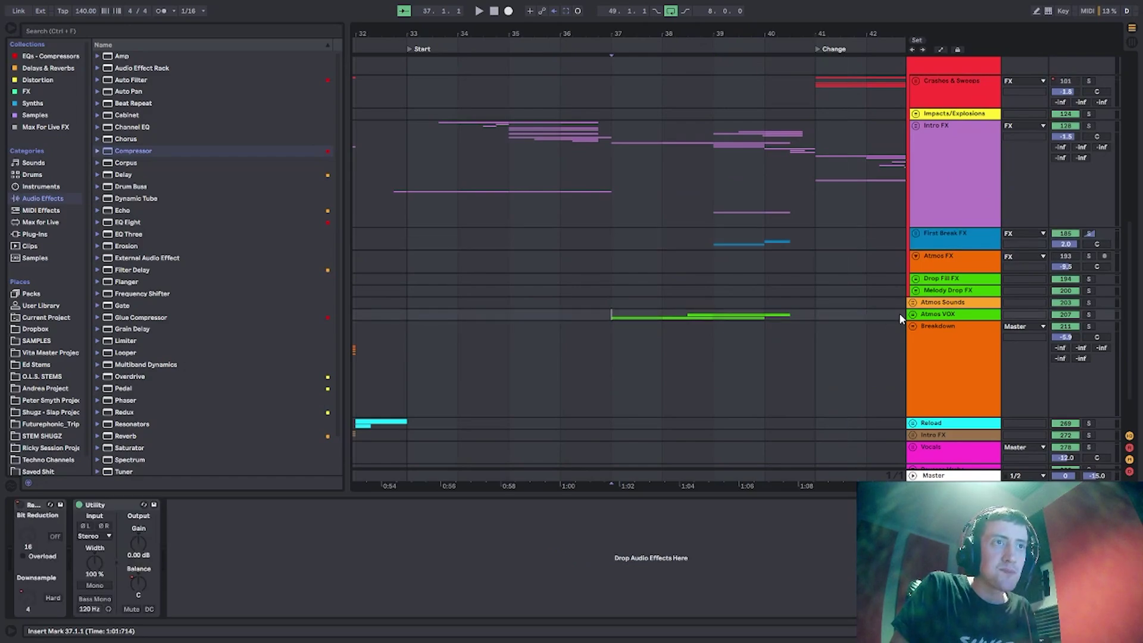
scroll(645, 282, down, 3)
click(950, 123)
scroll(949, 139, up, 5)
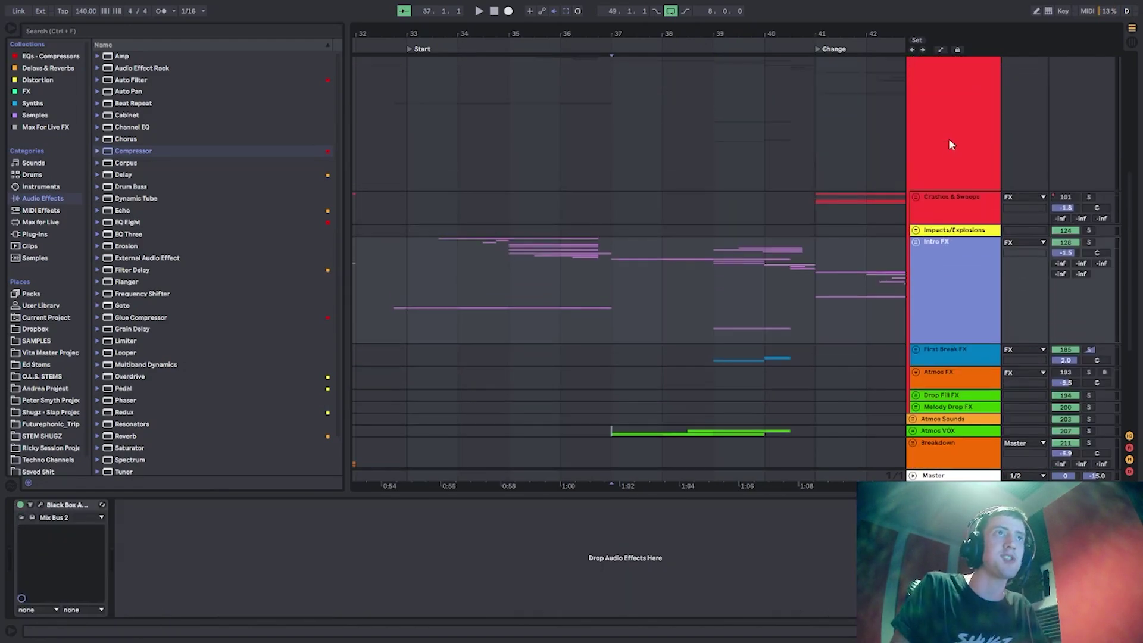
click(948, 140)
key(u)
scroll(511, 196, up, 4)
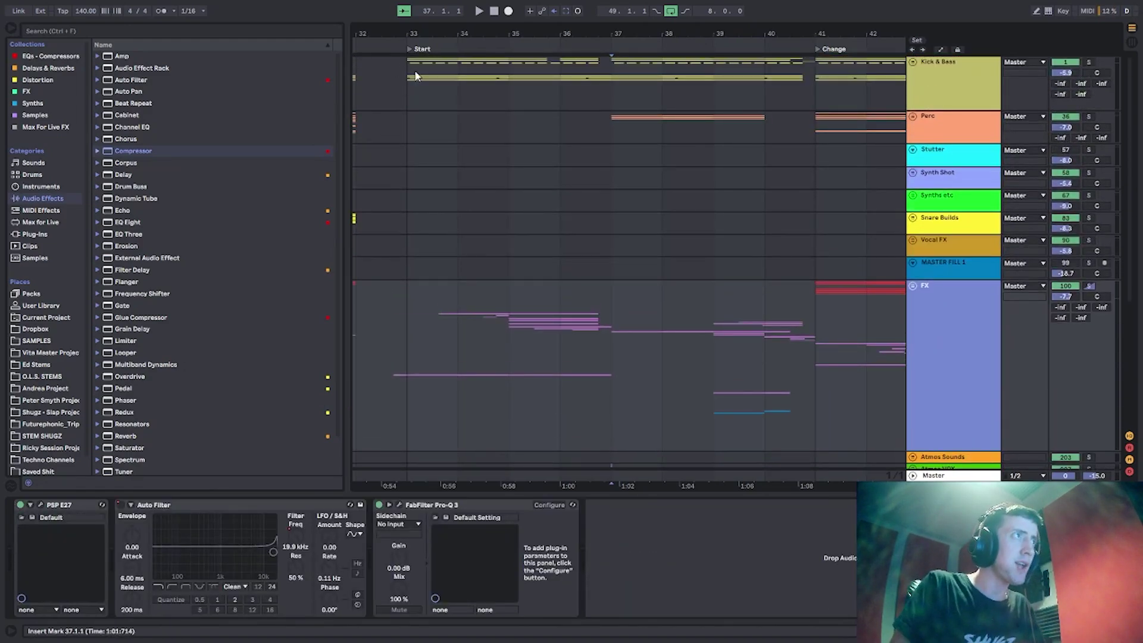
Play the full arrangement through the break at bar 40 and past the Change marker at bar 41.
click(415, 73)
click(802, 83)
key(space)
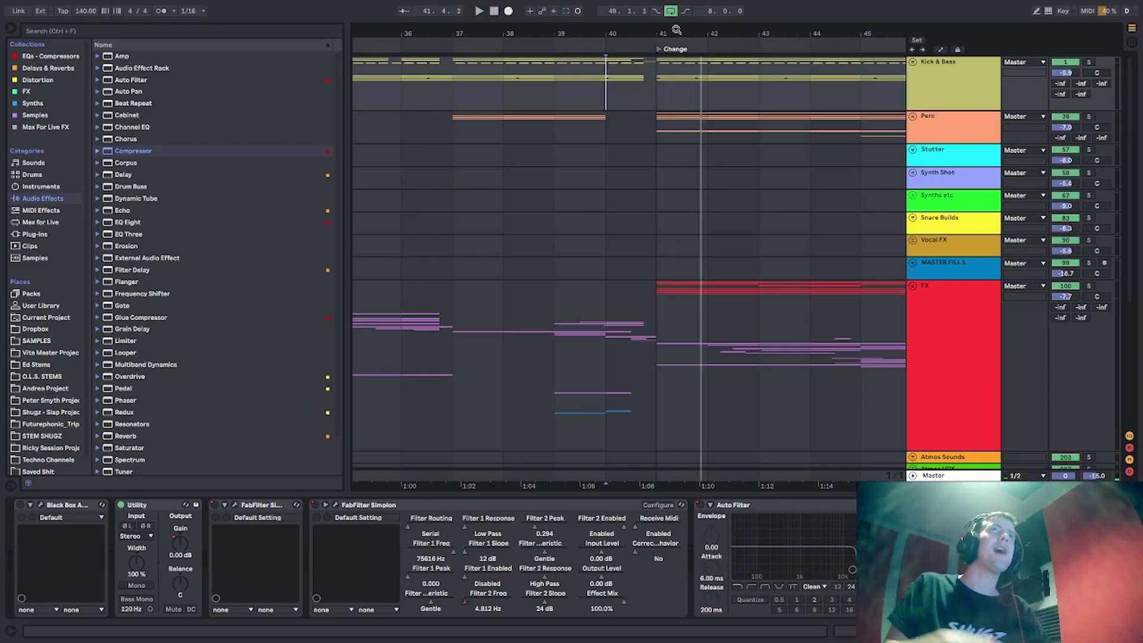
drag(664, 34, 683, 24)
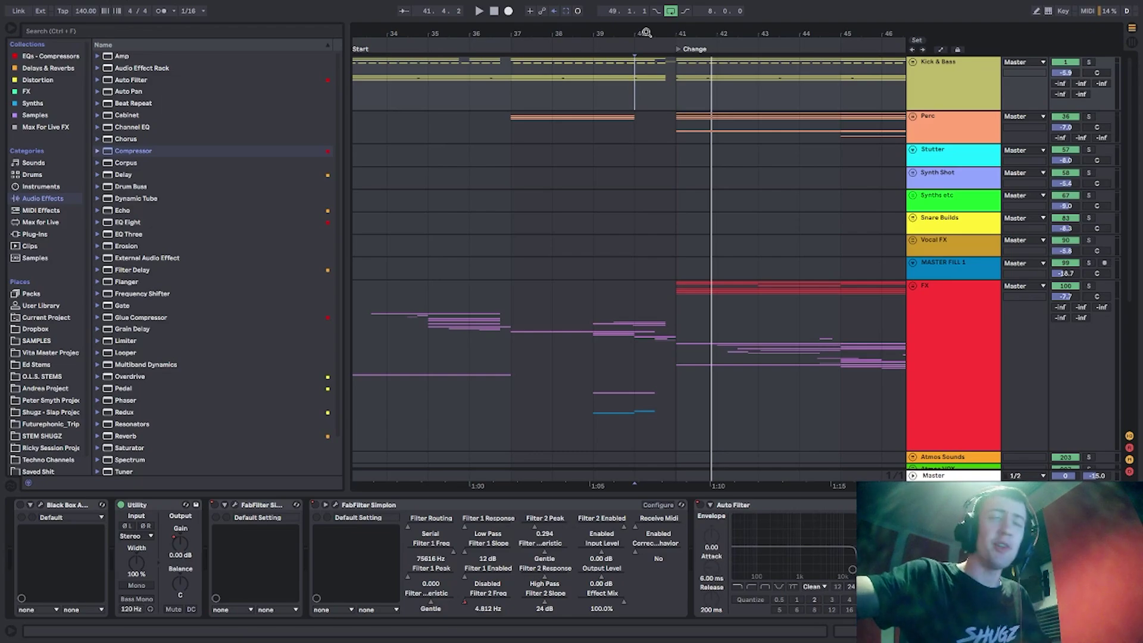
drag(647, 33, 593, 31)
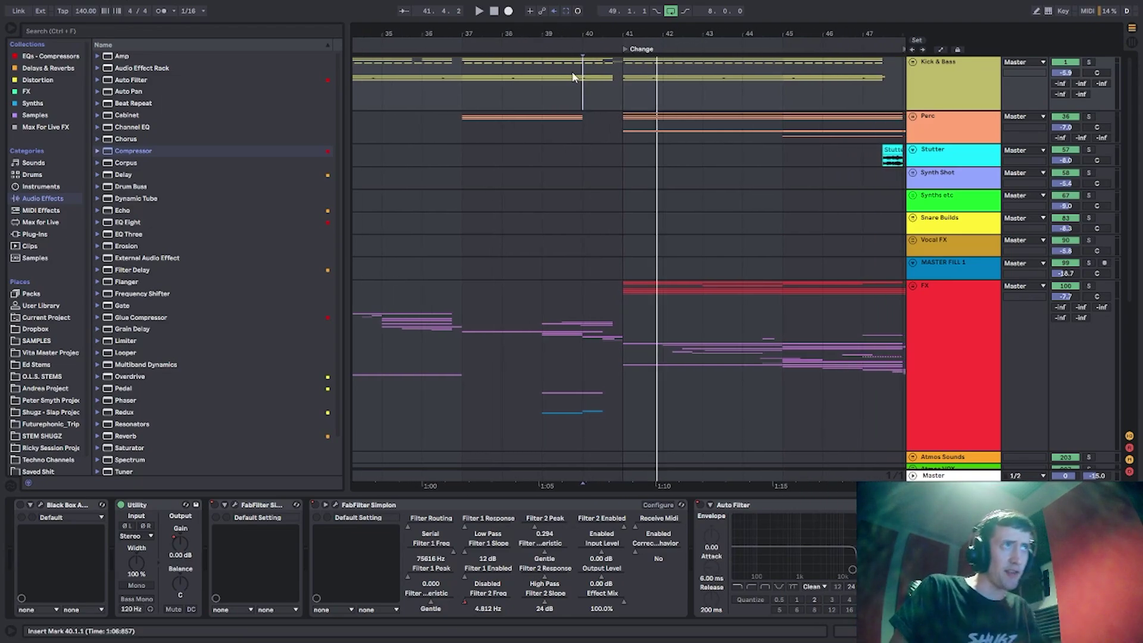
Solo the Kick & Bass group and compare its playback from bar 40 with playback from bar 37.
click(461, 91)
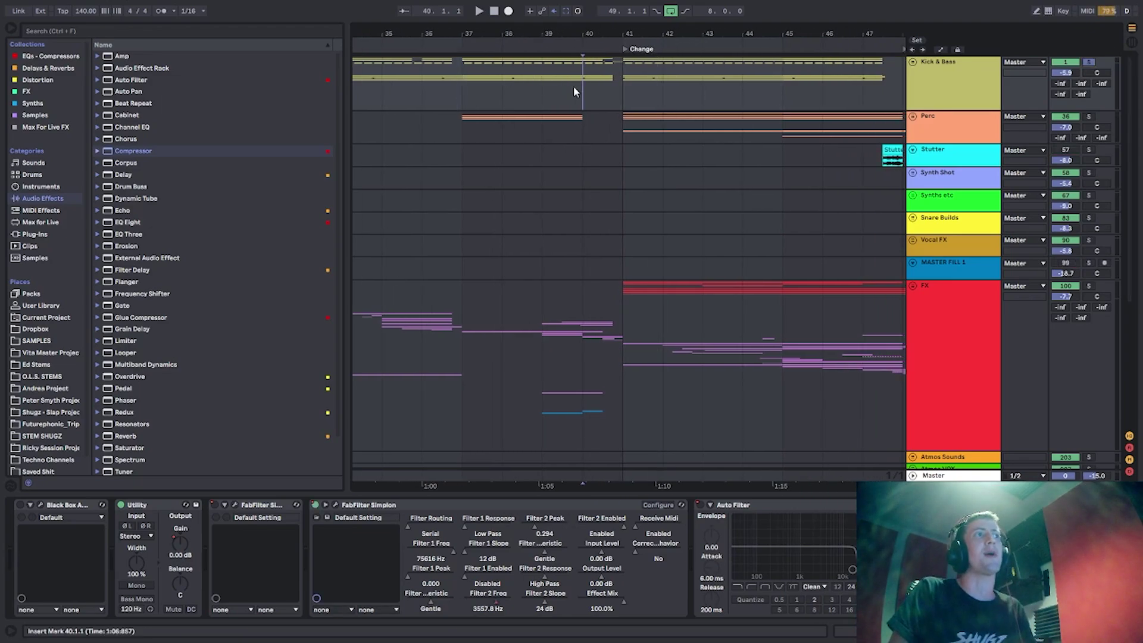
drag(575, 87, 610, 89)
key(space)
click(471, 88)
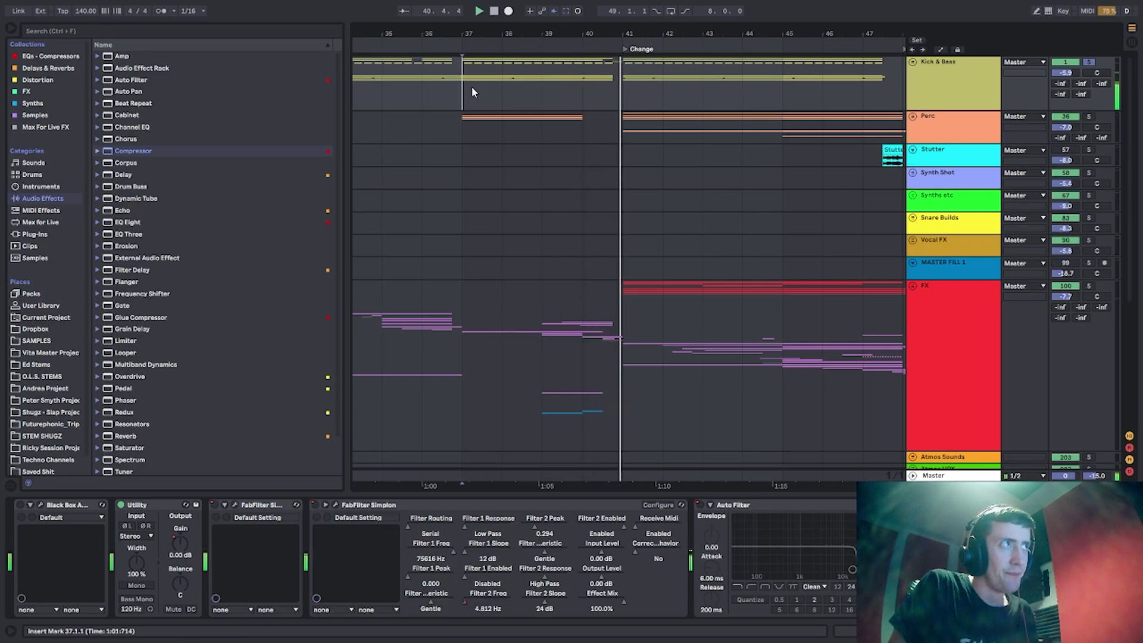
key(space)
click(586, 92)
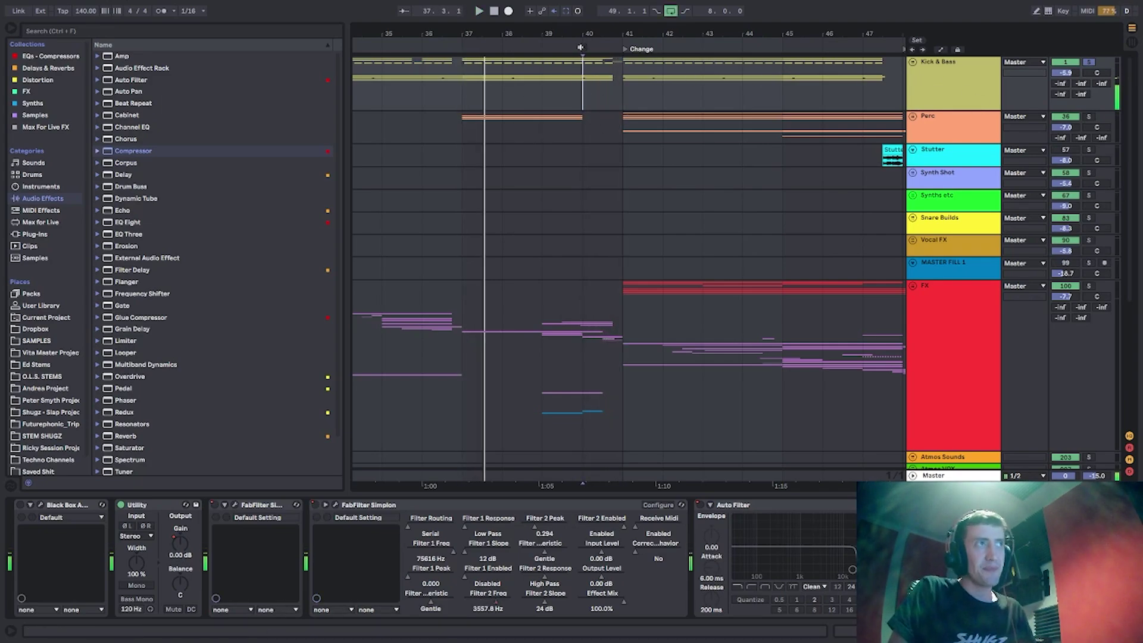
Solo the FX group and play its fill from bars 39 and 40.
click(542, 324)
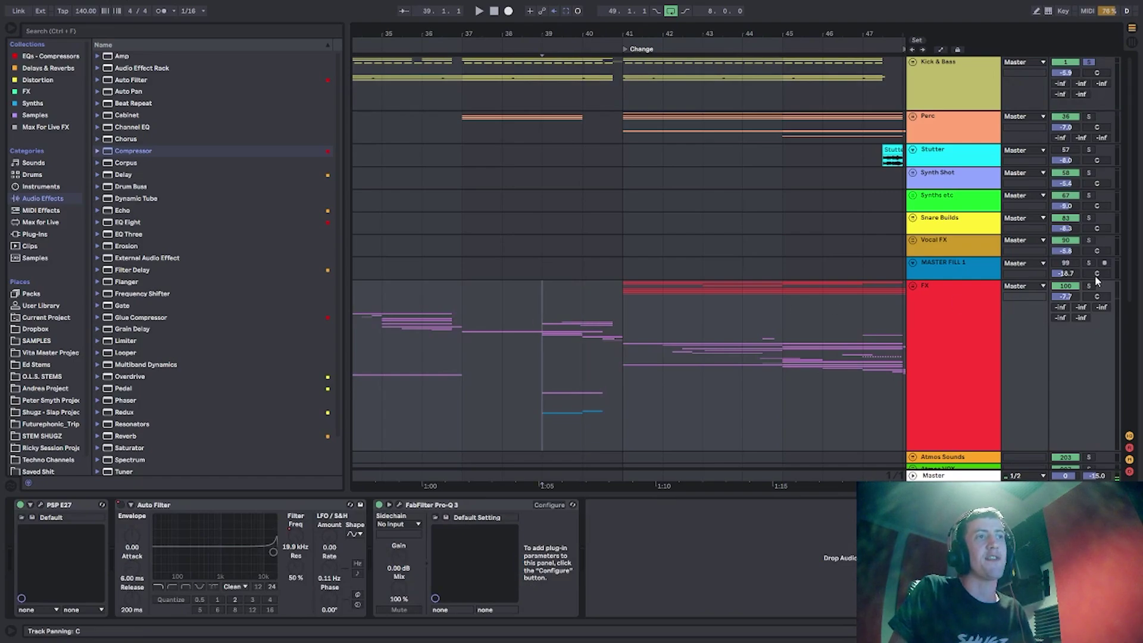
click(1089, 286)
key(space)
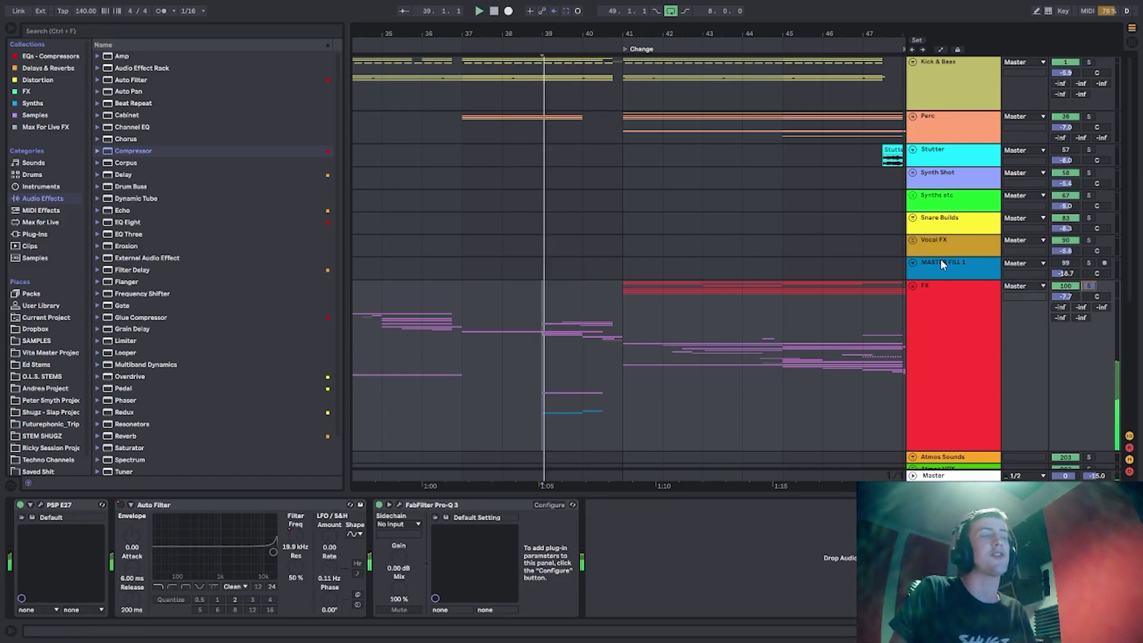
click(583, 313)
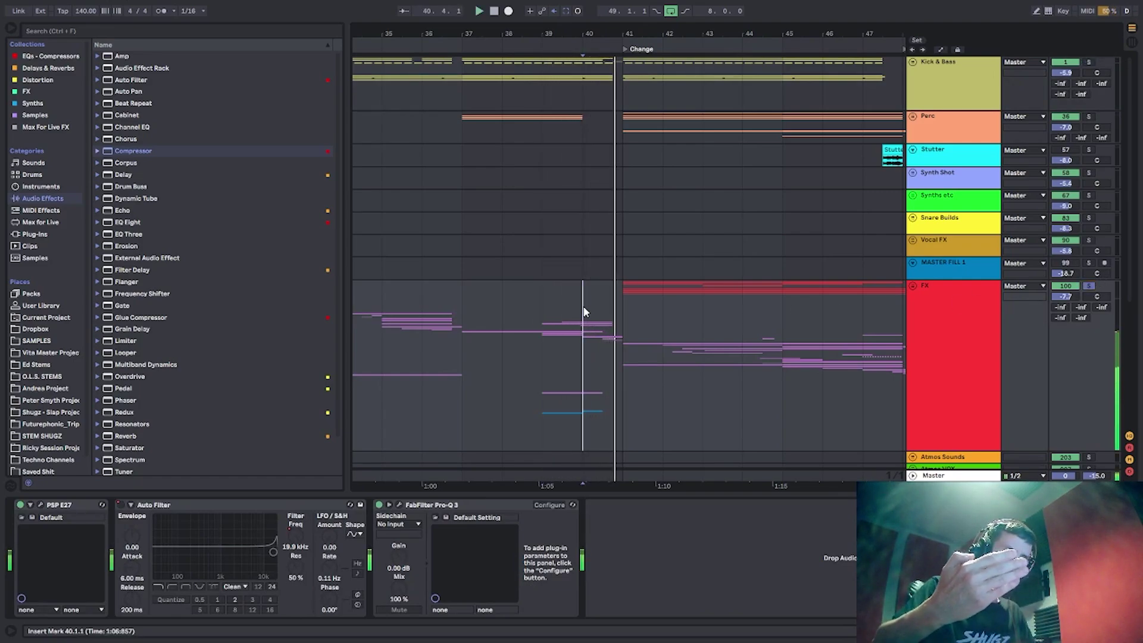
key(space)
Solo the Kick & Bass group with the insert marker at bar 40, and unfold its tracks.
click(596, 99)
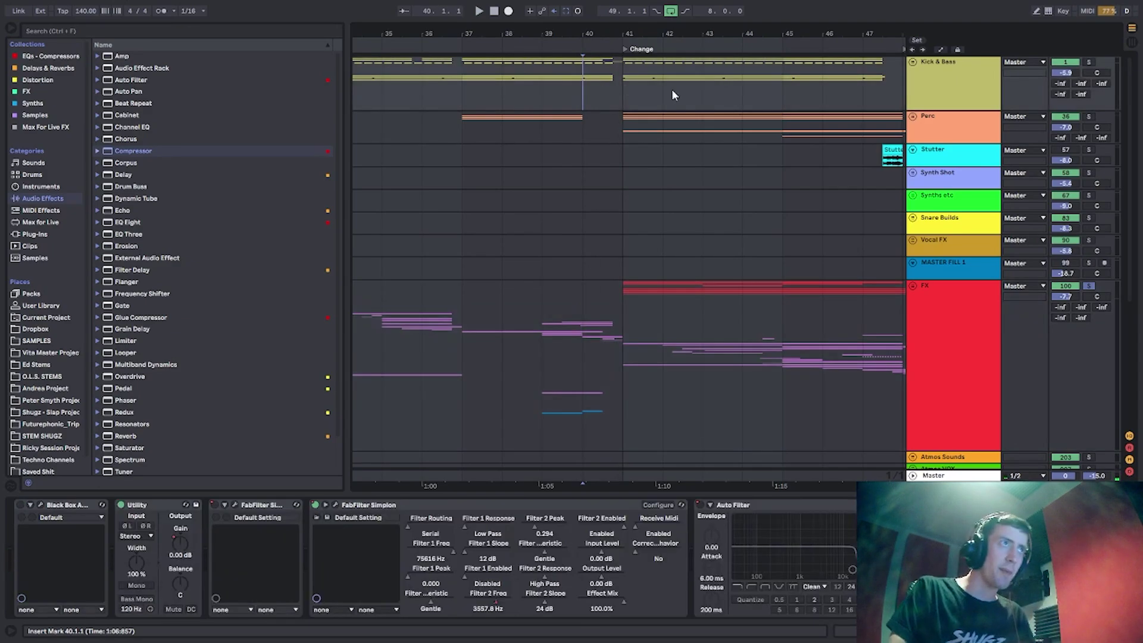
click(1089, 62)
click(913, 62)
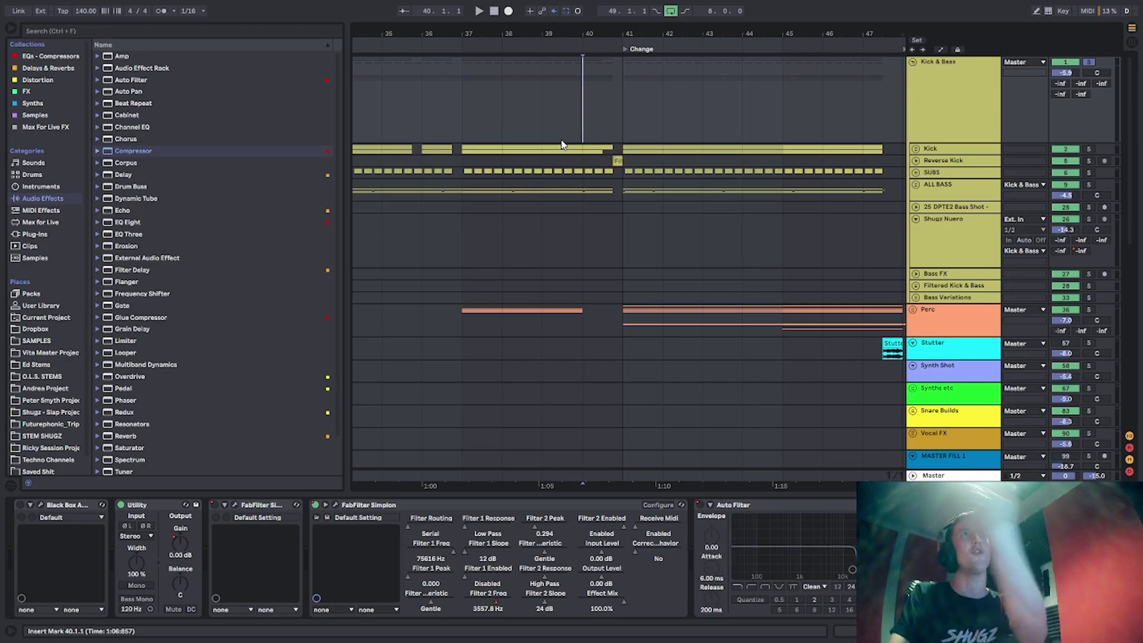
Play the unfolded Kick & Bass group from bars 37 and 40 to examine the filtered kick fill before bar 41.
click(453, 126)
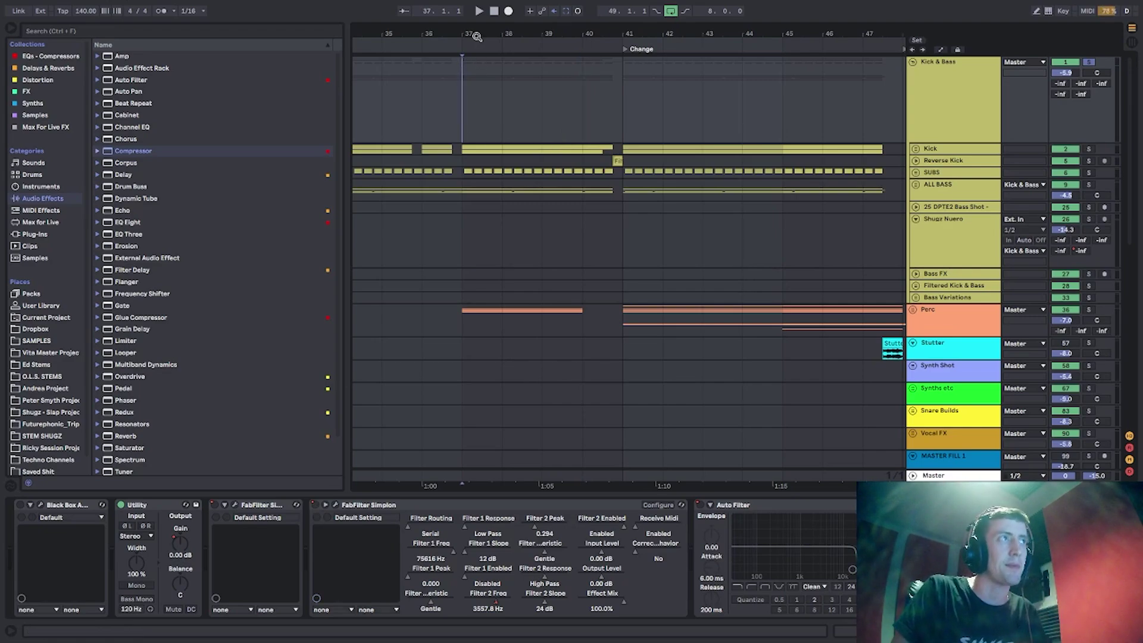
drag(472, 35, 473, 44)
click(930, 134)
key(space)
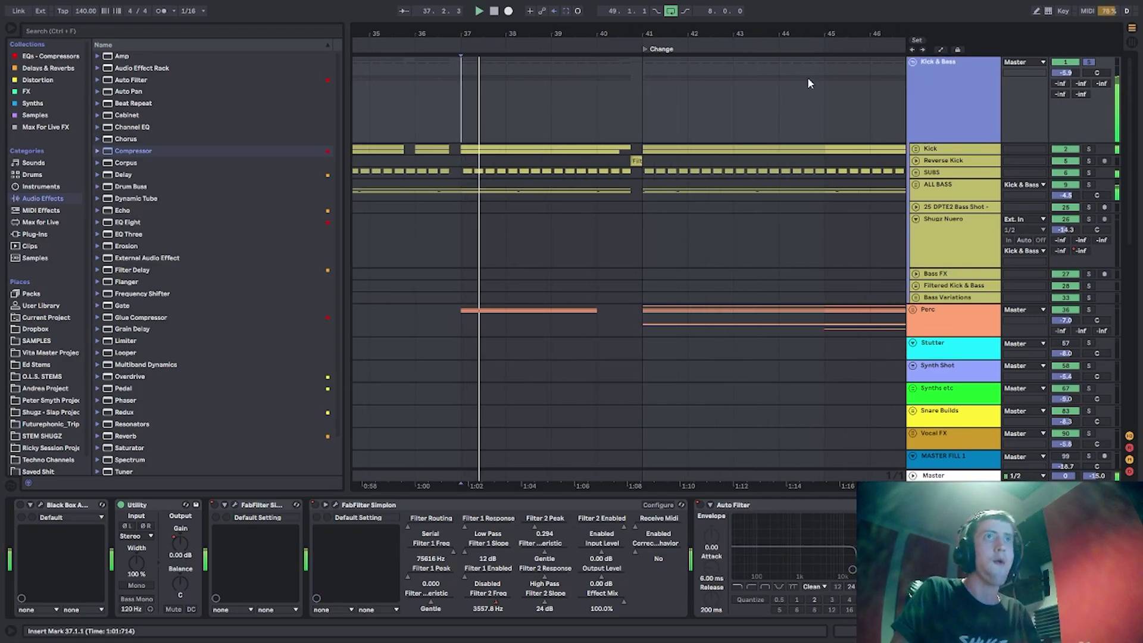
click(607, 105)
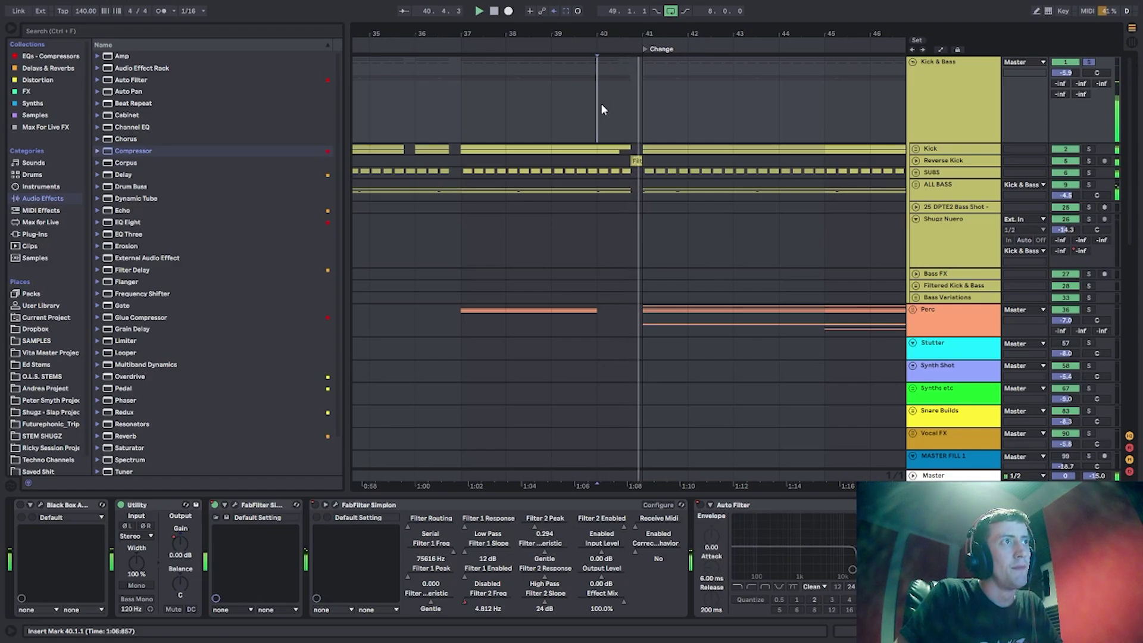
drag(619, 32, 620, 72)
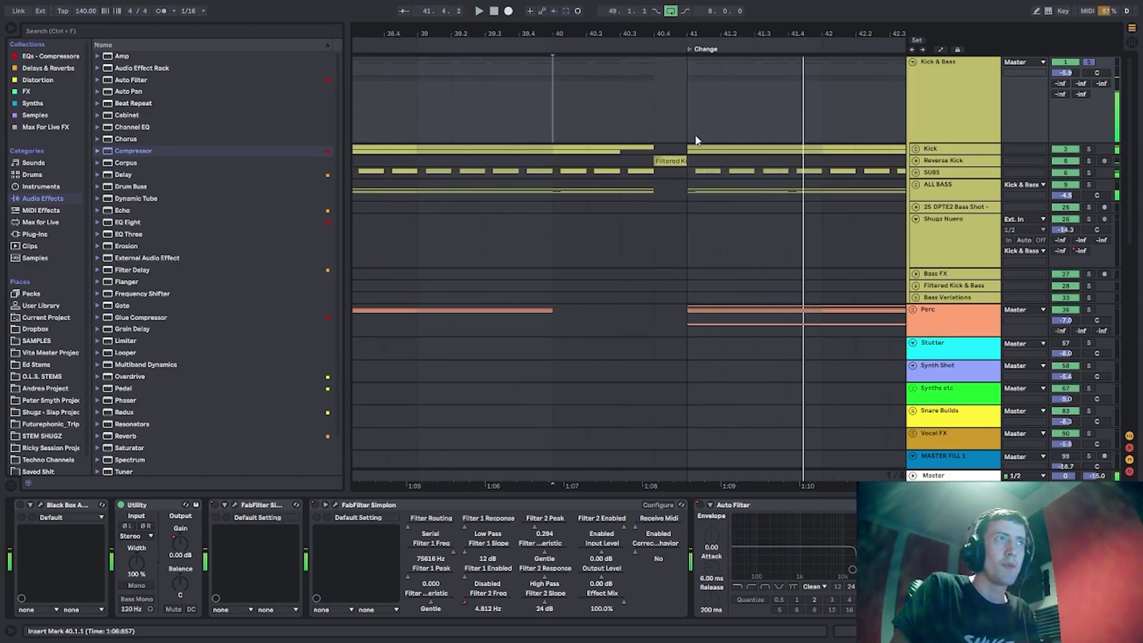
Select the Kick & Bass group and play it repeatedly from bar 40 to examine its filter and gain changes before bar 41.
click(947, 126)
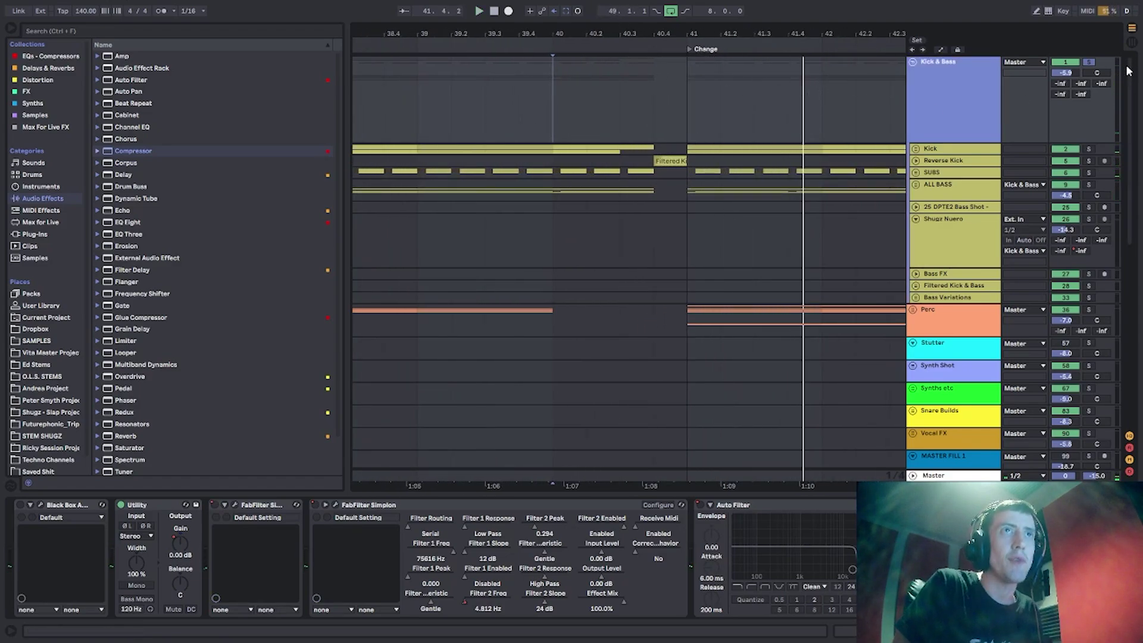
key(space)
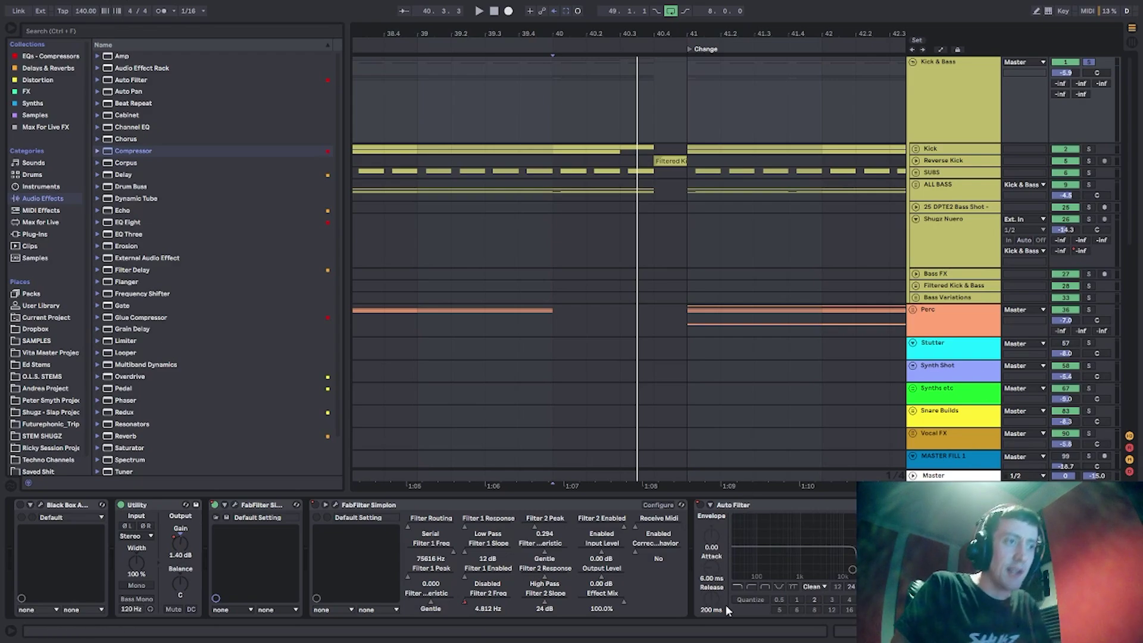
key(space)
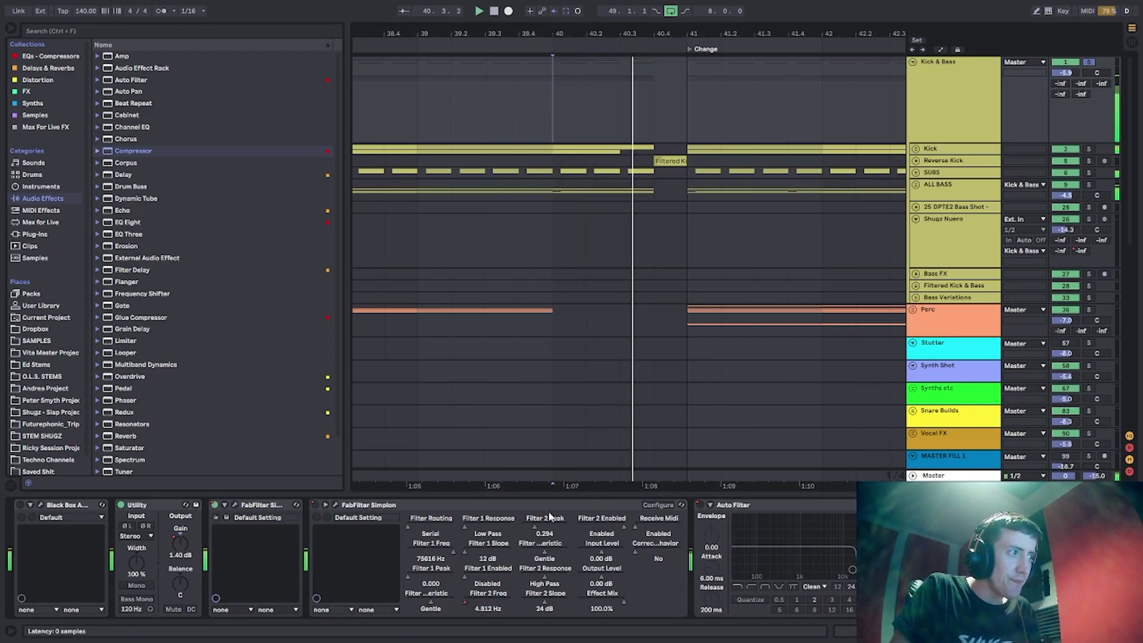
key(space)
key(space)
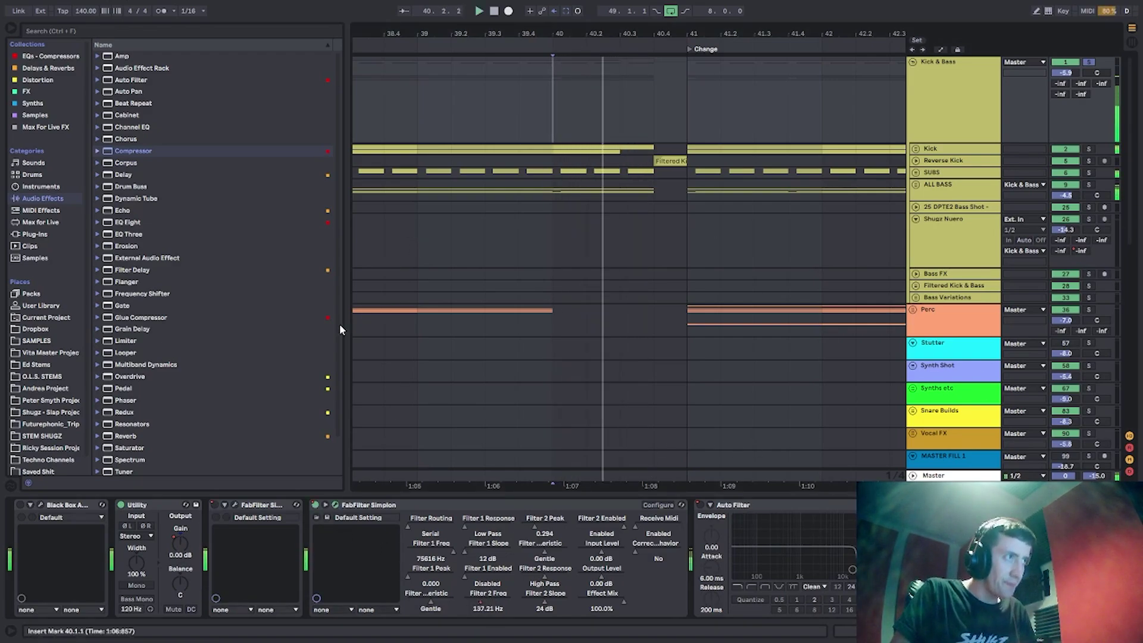
key(space)
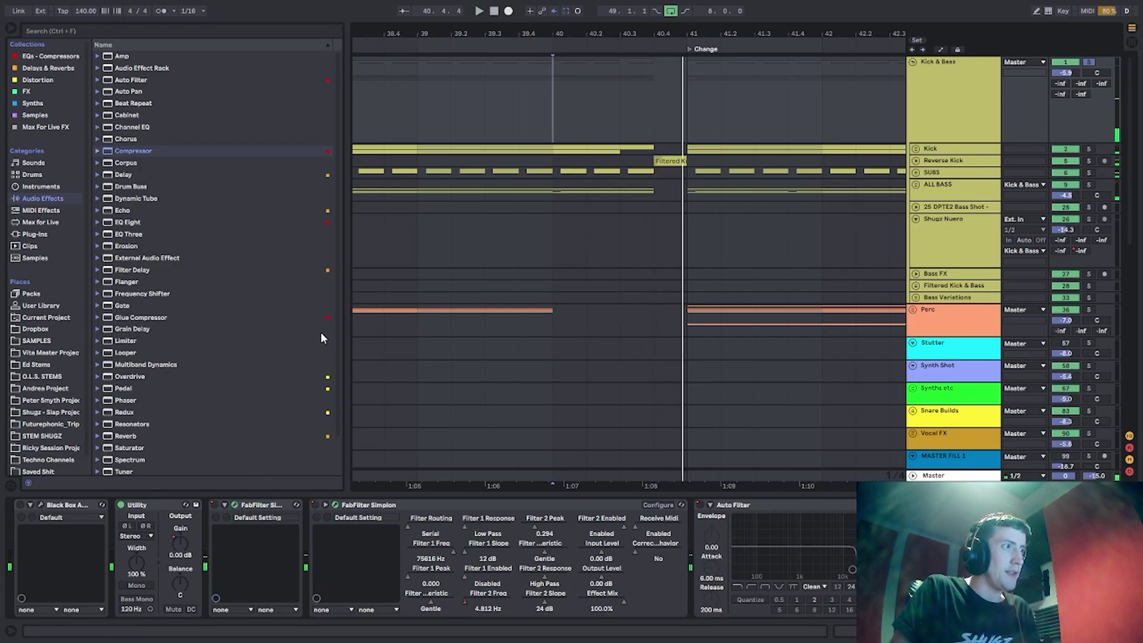
Override the first FabFilter Simplon's on/off state in Kick & Bass, audition the group from bar 41, and re-enable the automation.
click(215, 505)
click(688, 113)
key(space)
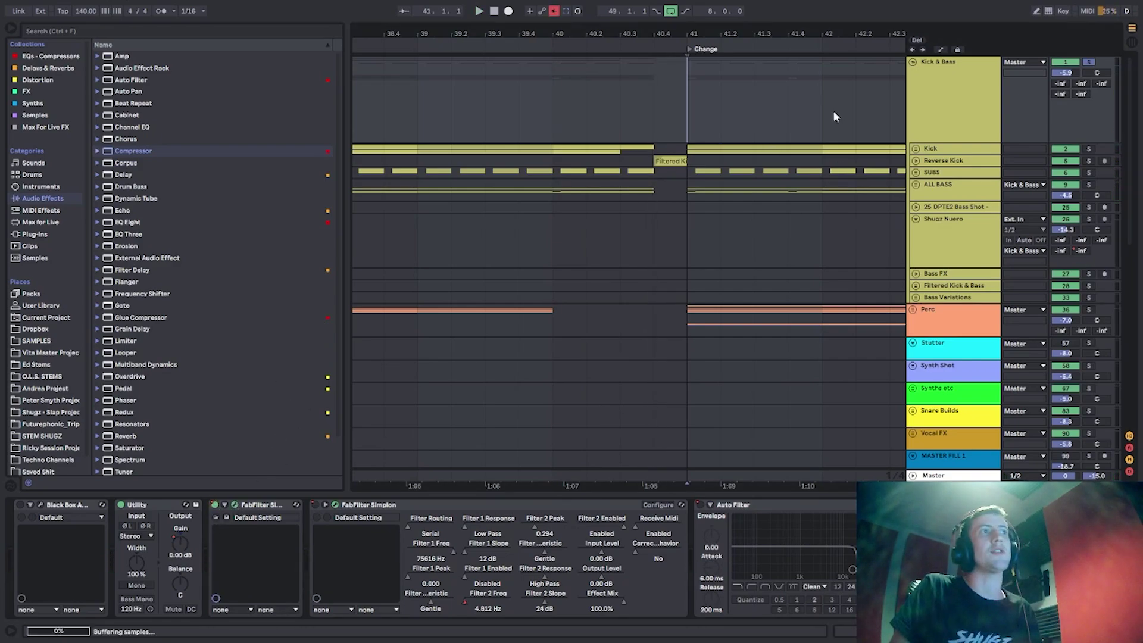
key(space)
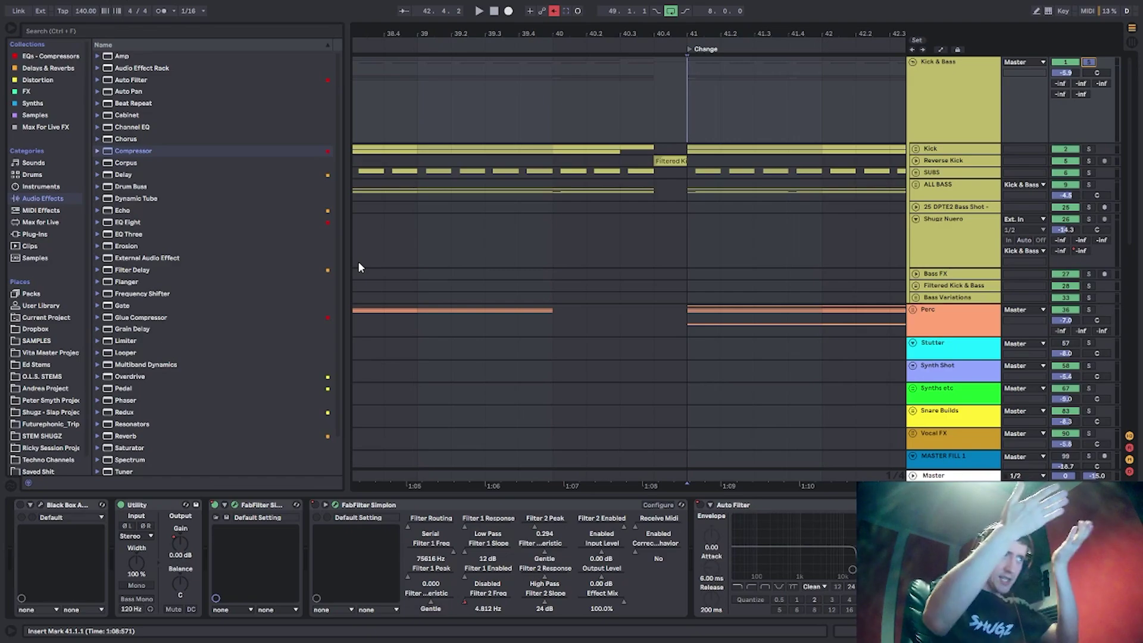
key(space)
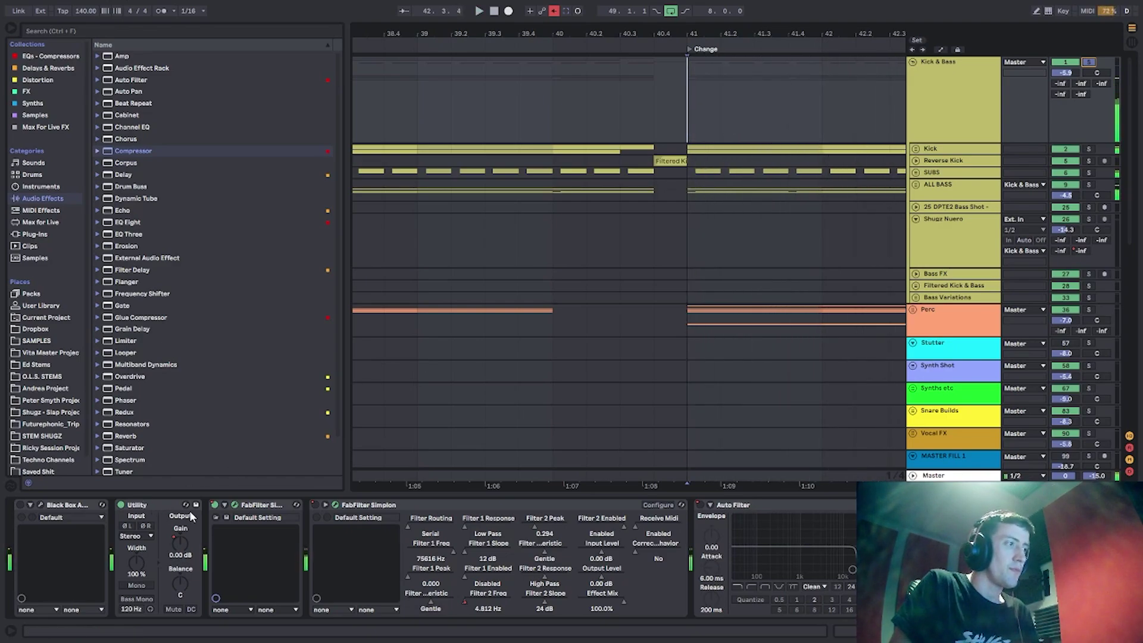
click(214, 506)
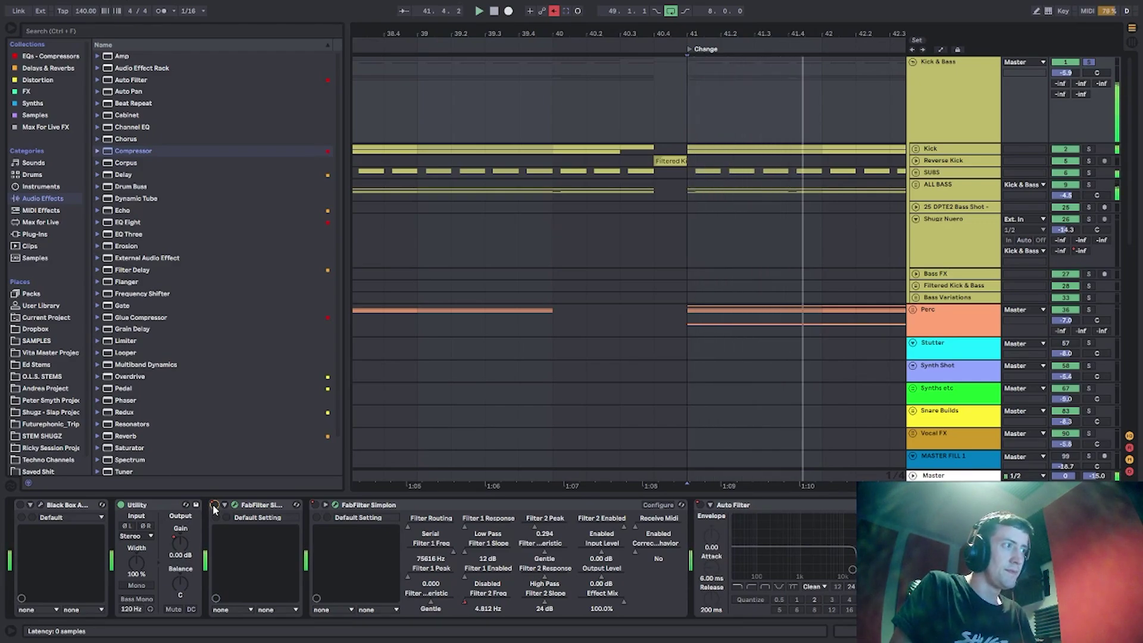
click(551, 13)
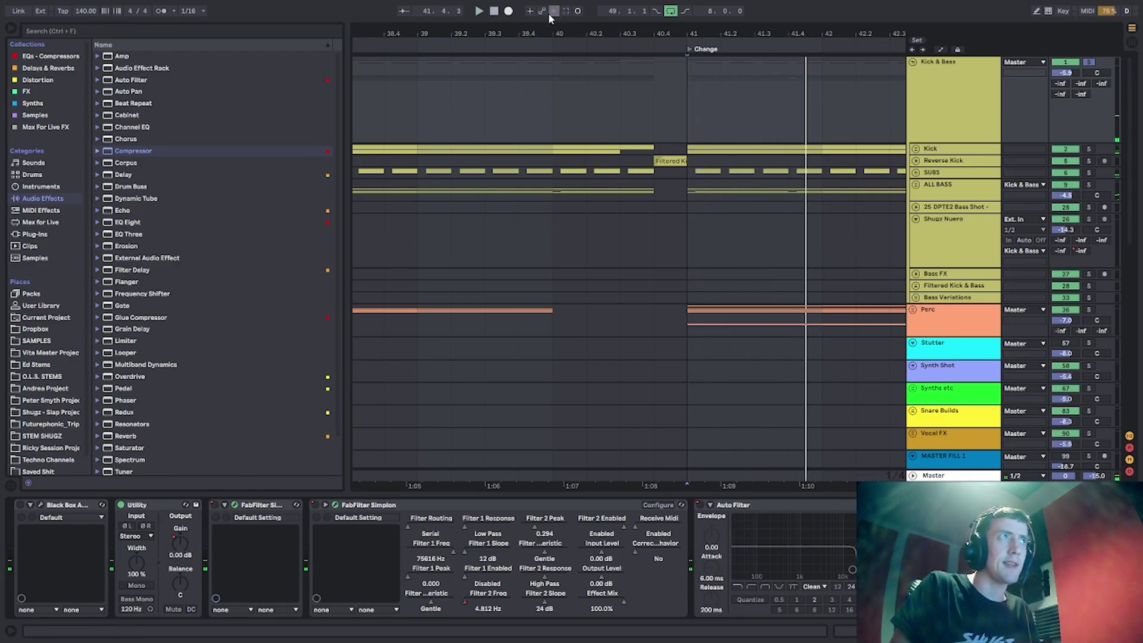
Show the automation lanes and examine the Device On curves of both FabFilter Simplon filters between bars 40 and 41.
key(a)
click(599, 119)
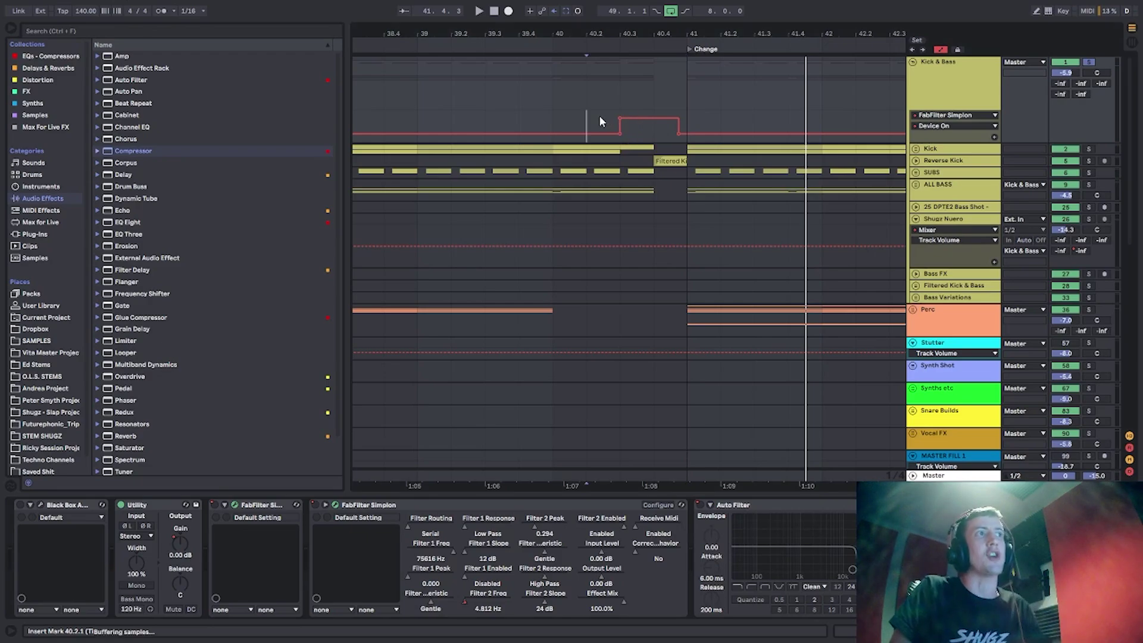
drag(600, 121, 626, 123)
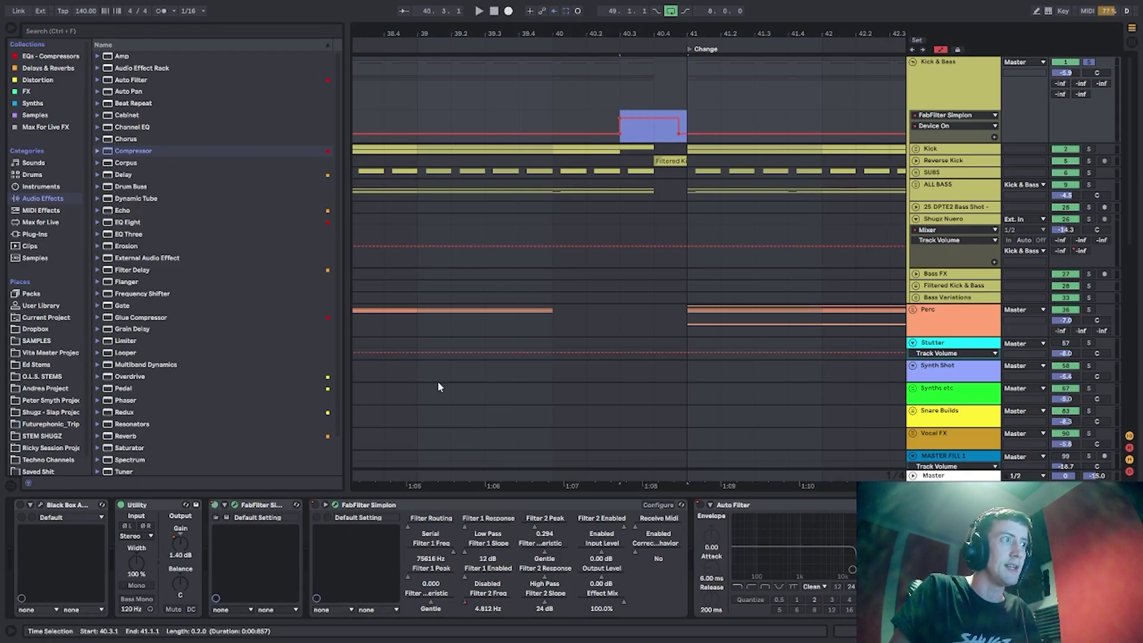
click(316, 505)
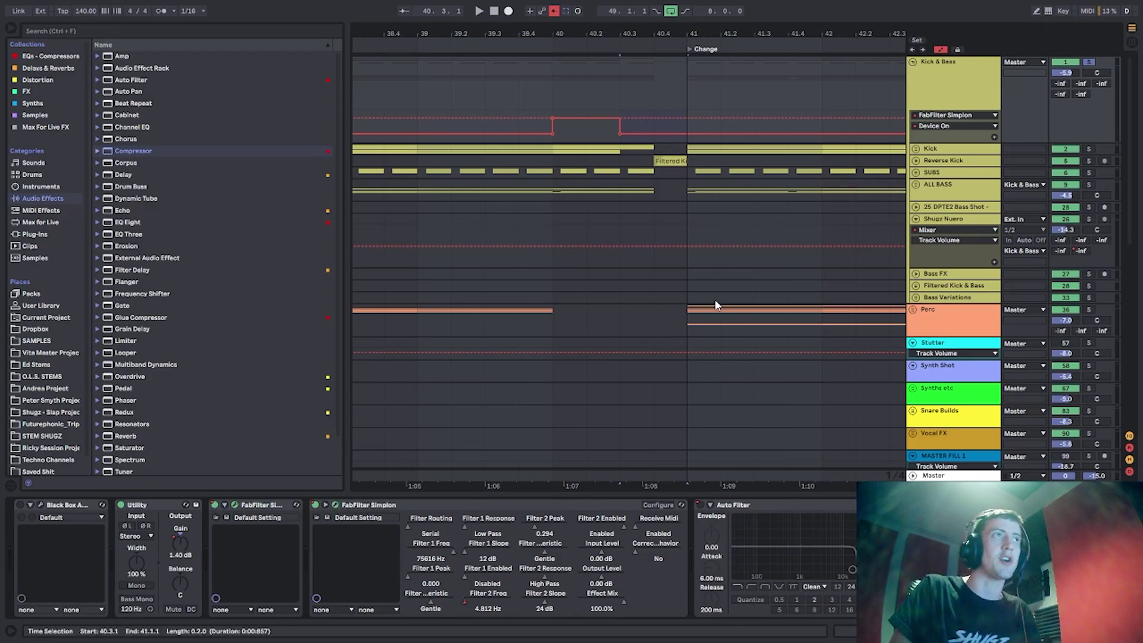
click(559, 14)
click(552, 106)
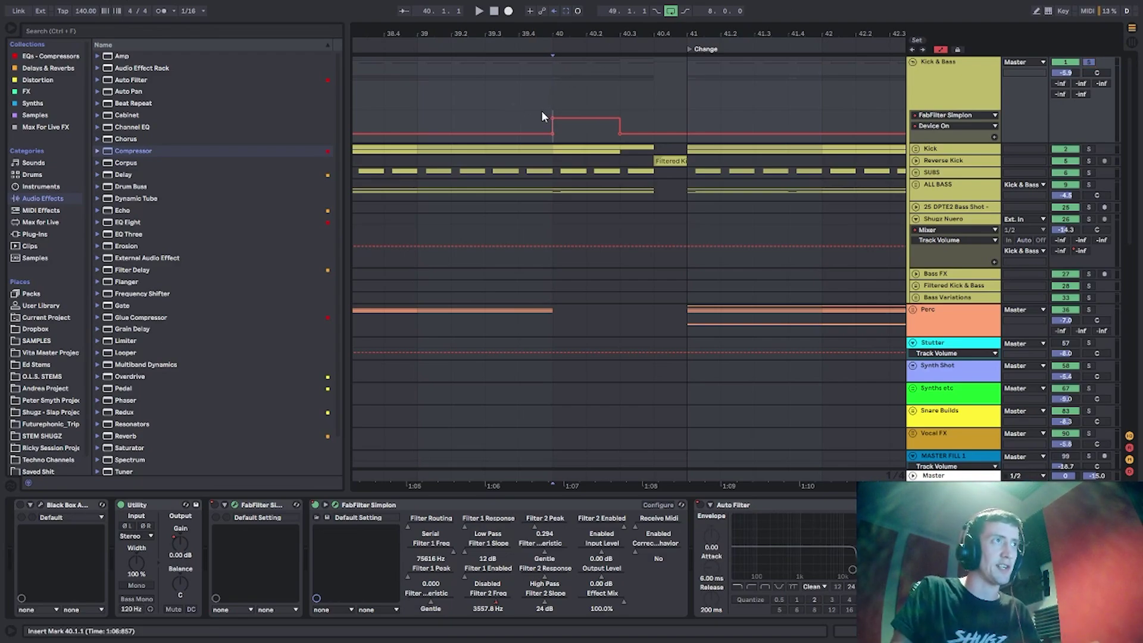
Play the soloed Kick & Bass group from bar 39 through the automated filter fill.
click(419, 113)
key(space)
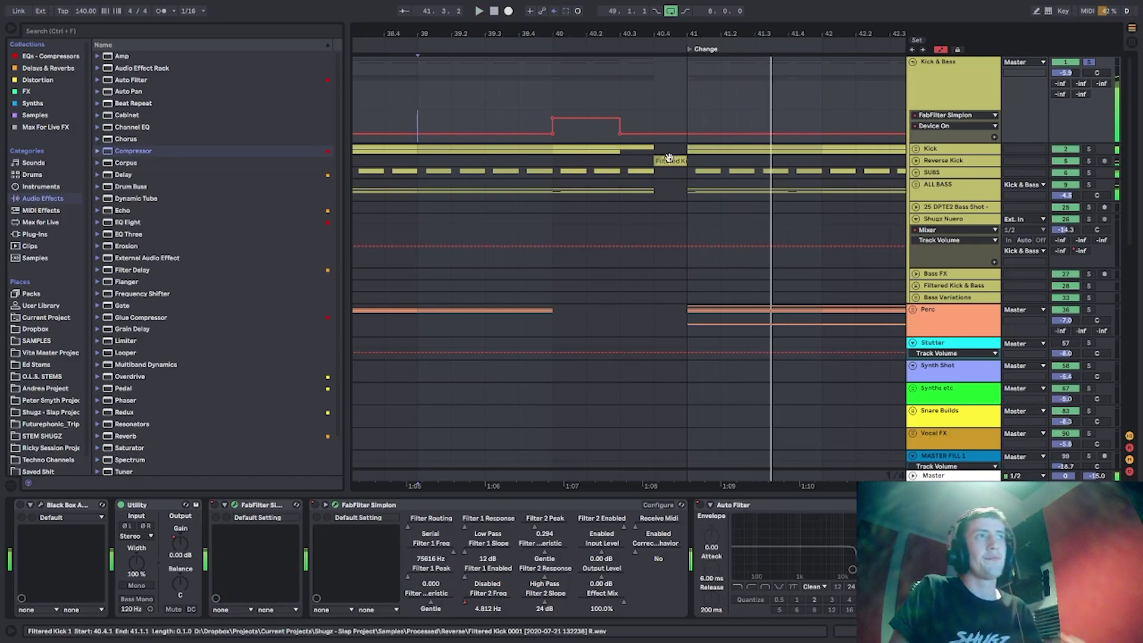
key(space)
Hide the automation, unfold the Reverse Kick track, and play its soloed clip from 40.4, then the kick fill leading into bar 41.
click(640, 164)
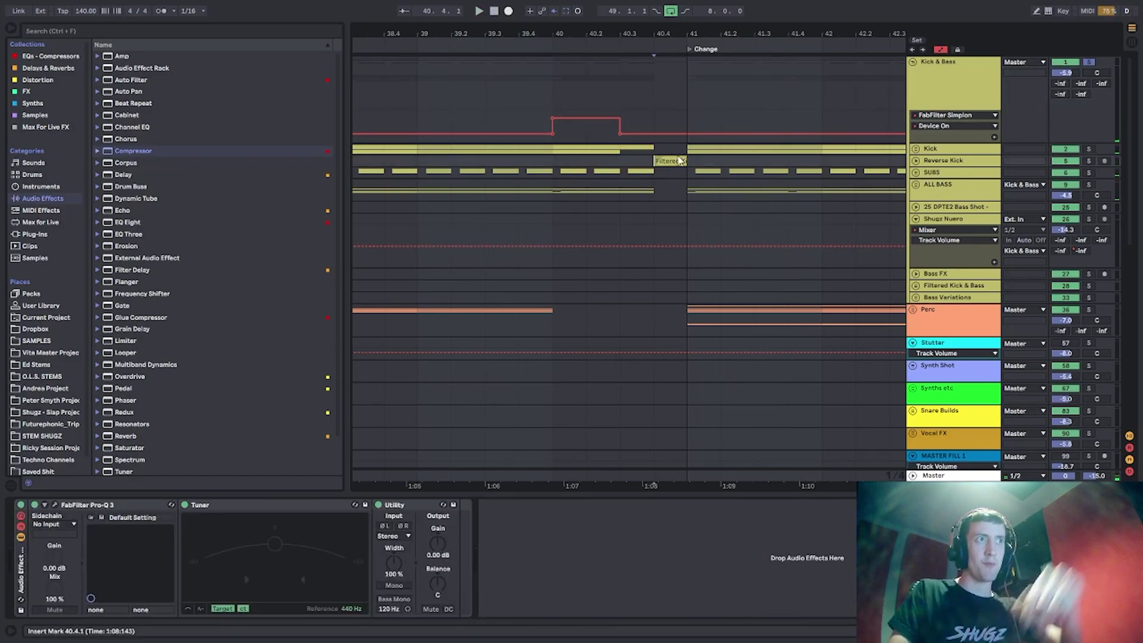
click(916, 161)
key(a)
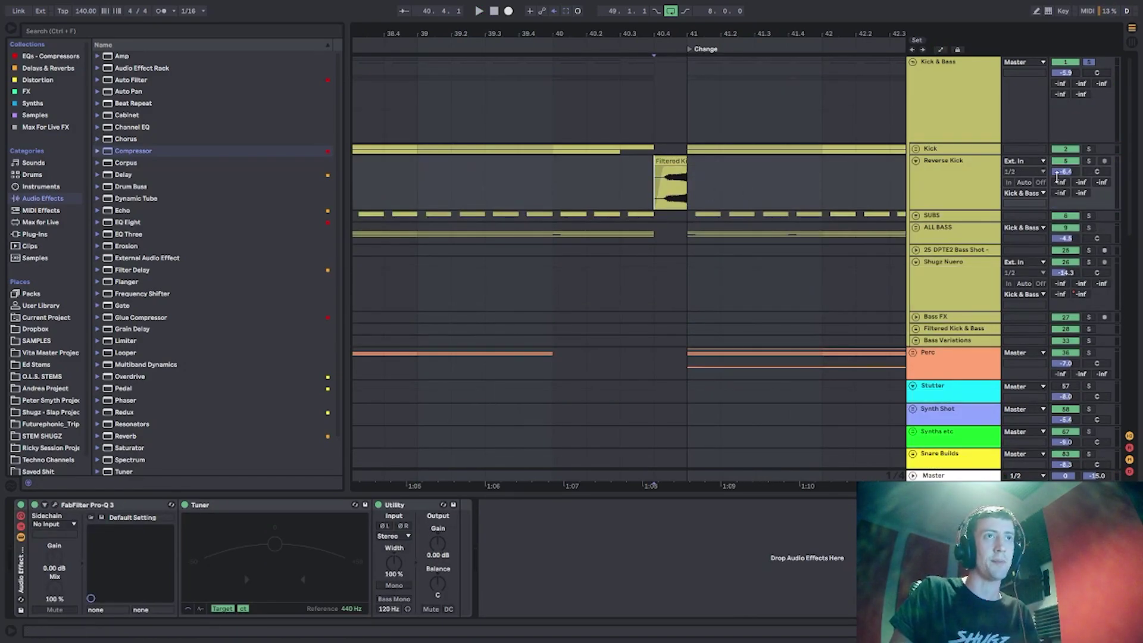
key(space)
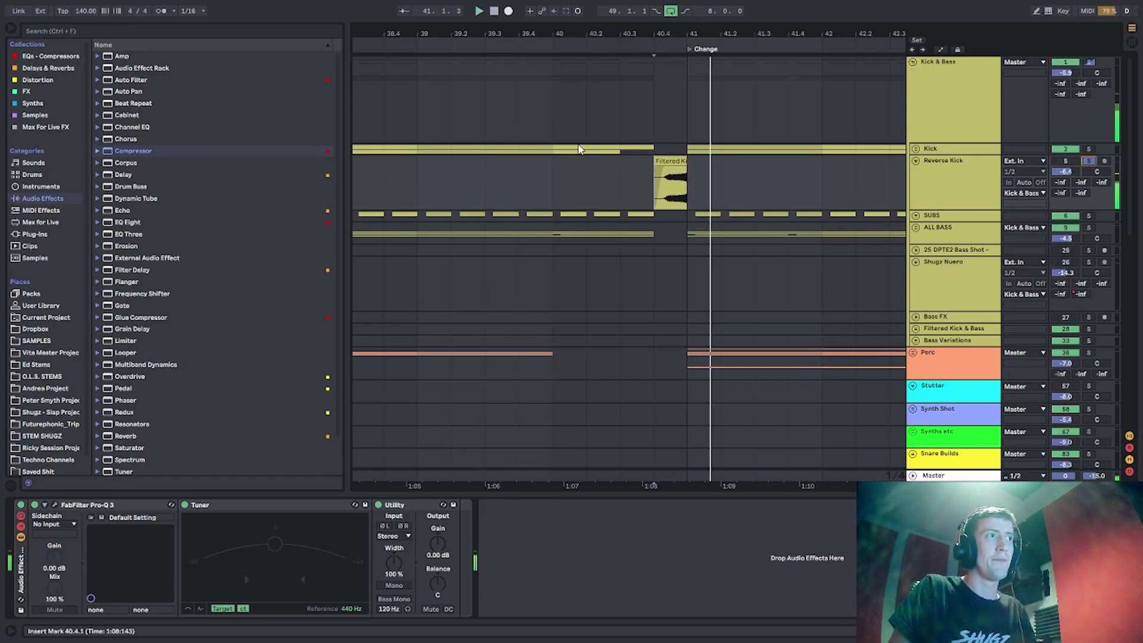
key(space)
click(417, 184)
key(space)
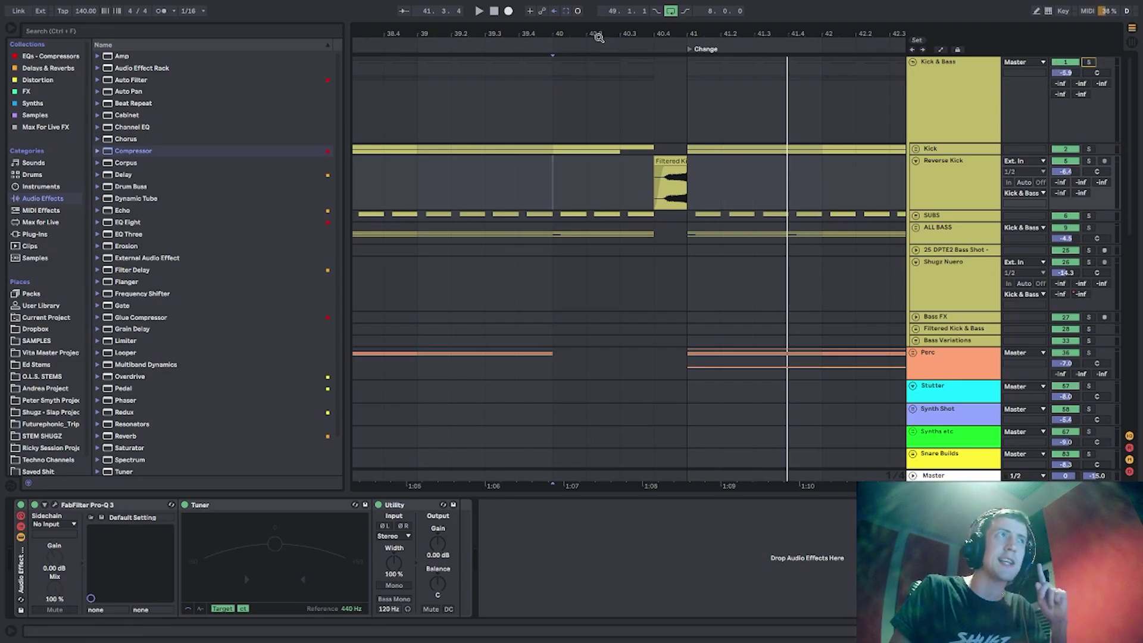
Play the full mix from bar 37 through the fill into the Change section at bar 41.
drag(599, 37, 706, 30)
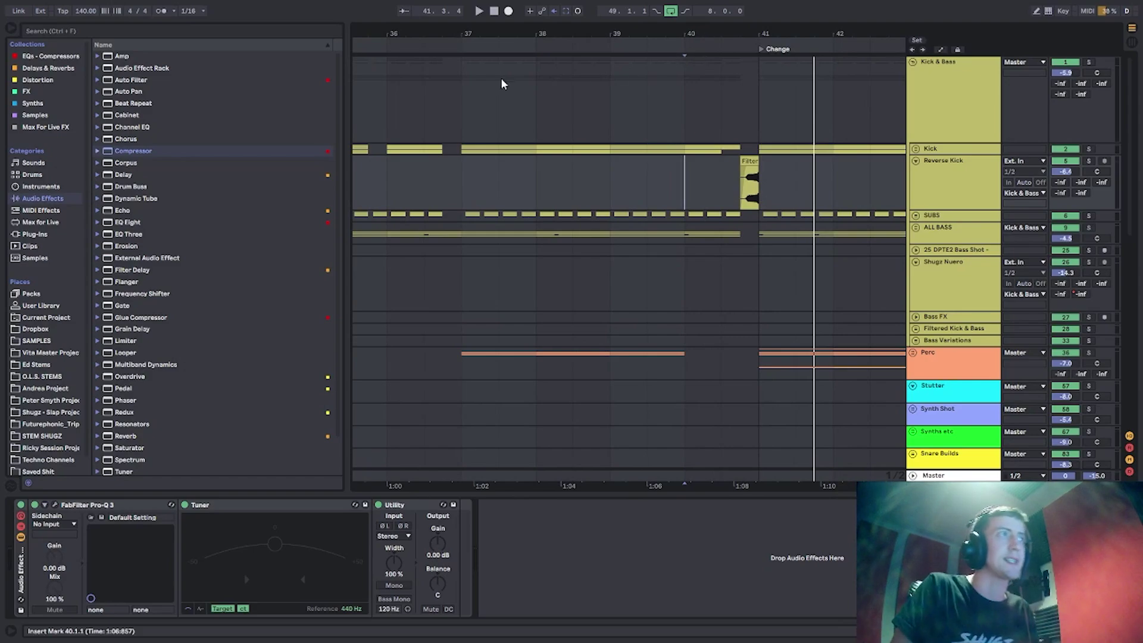
click(478, 88)
key(space)
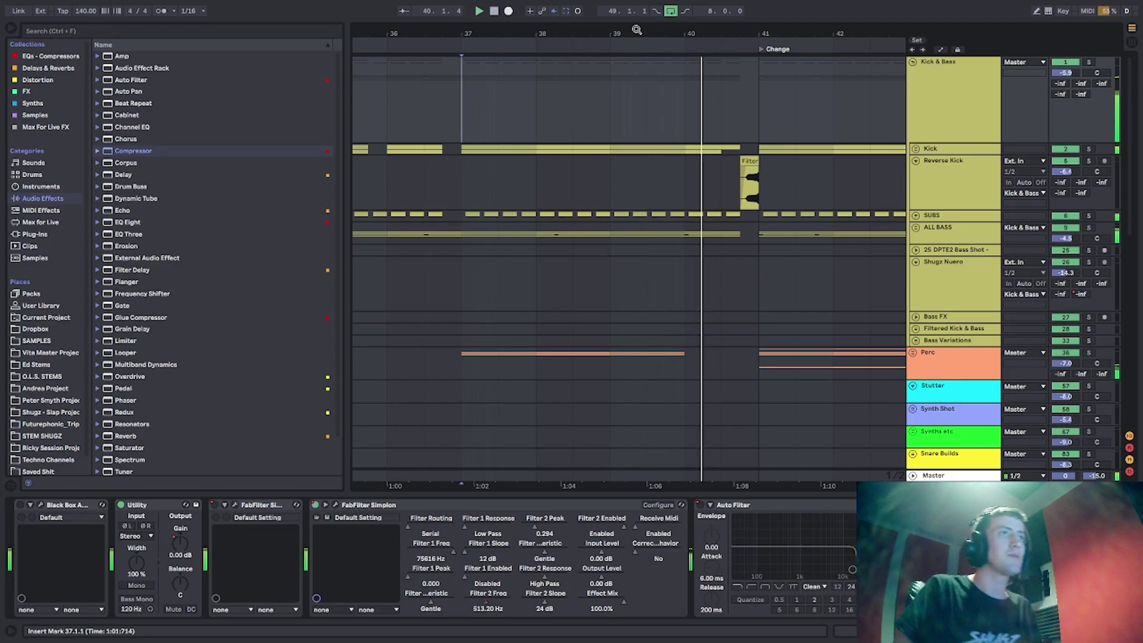
drag(740, 28, 589, 36)
Place the insert marker at bar 37, fold the Reverse Kick track, and select the Kick & Bass group.
click(523, 194)
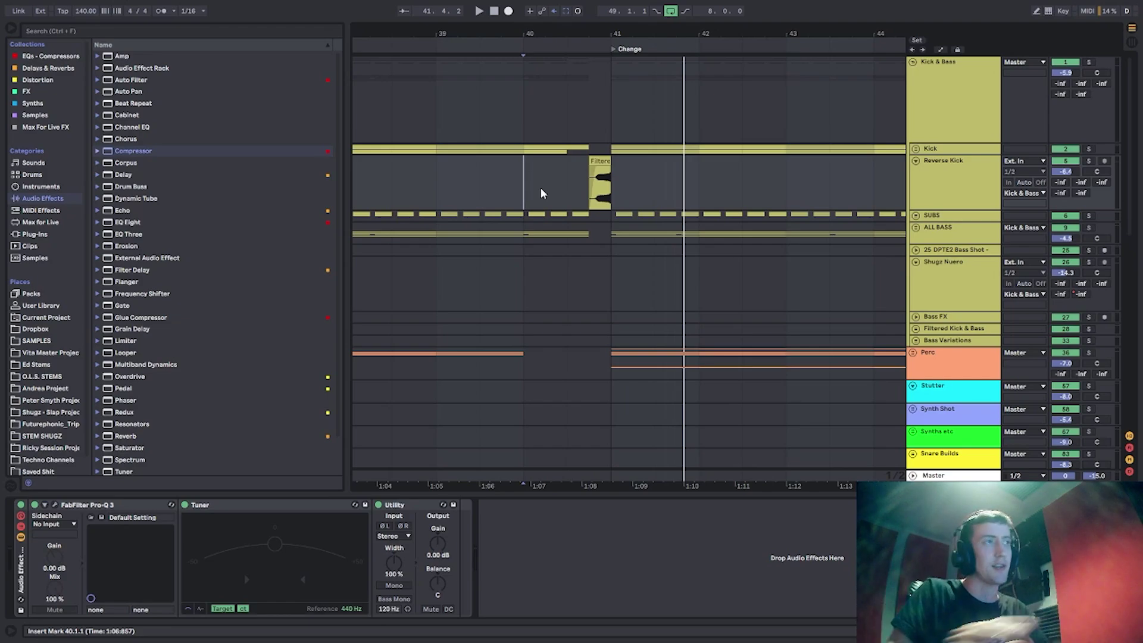
drag(545, 34, 580, 28)
click(432, 176)
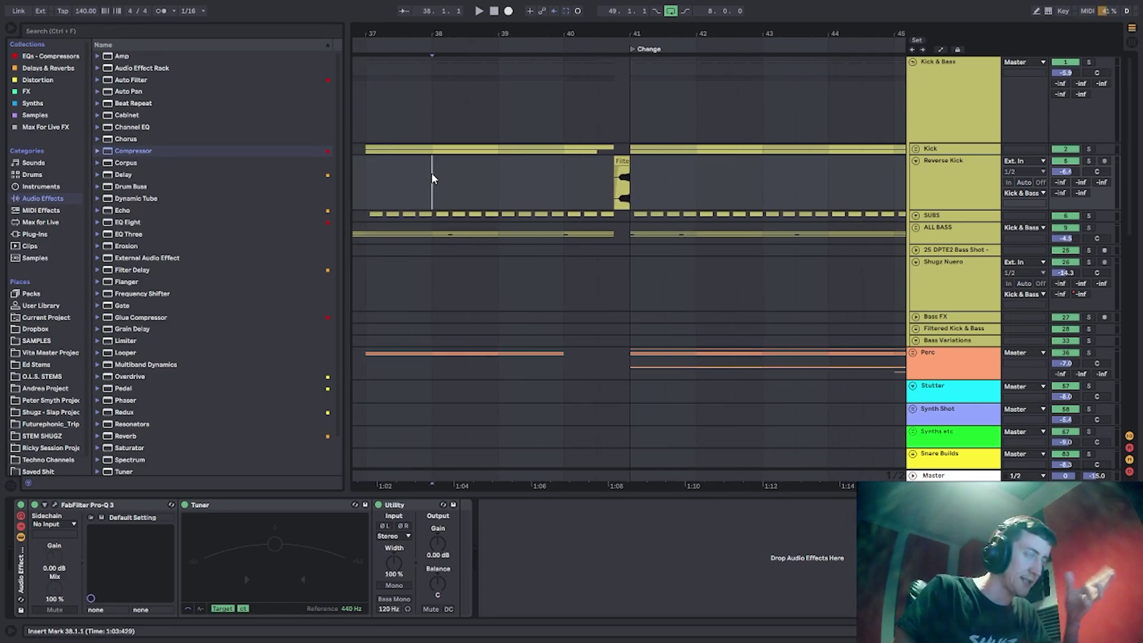
click(380, 175)
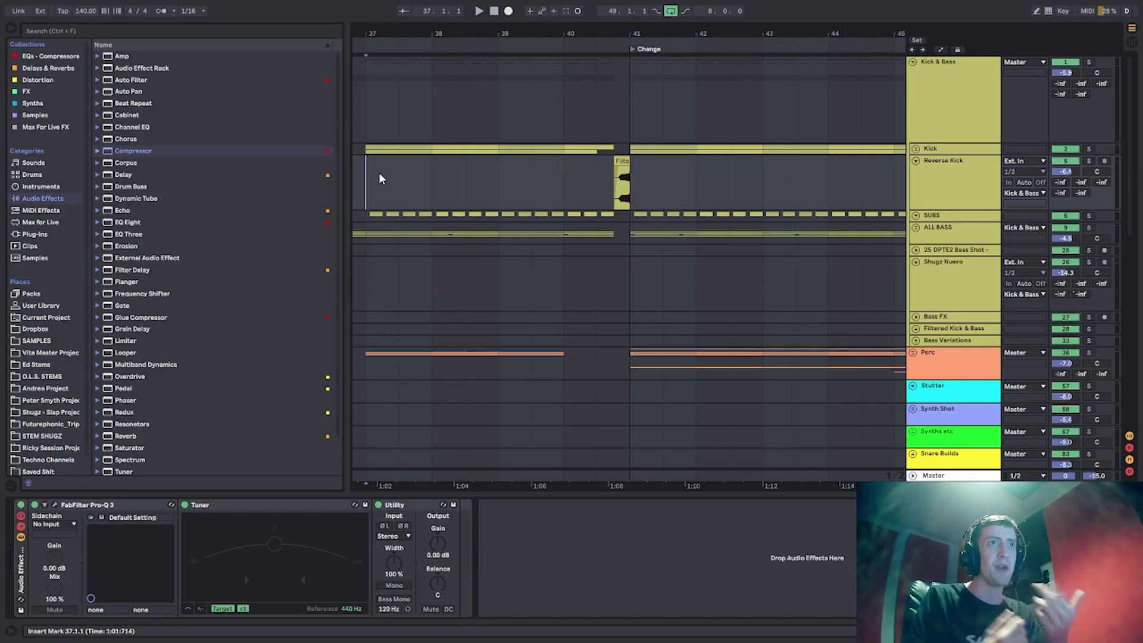
click(915, 161)
click(951, 102)
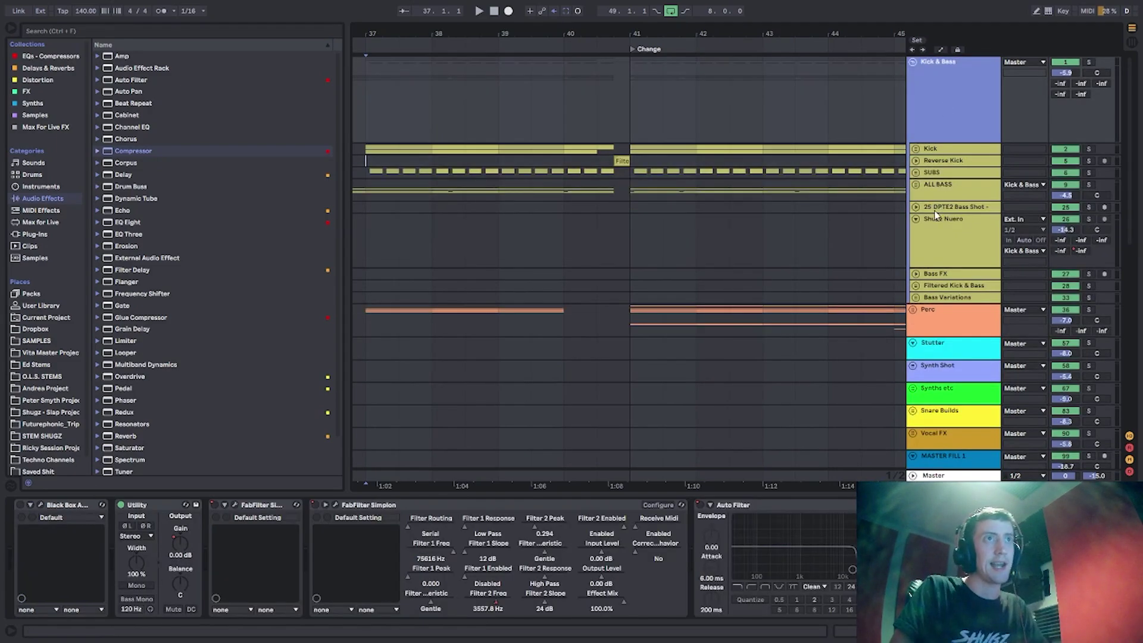
Place the insert marker at bar 33 and fold the Kick & Bass group.
click(368, 189)
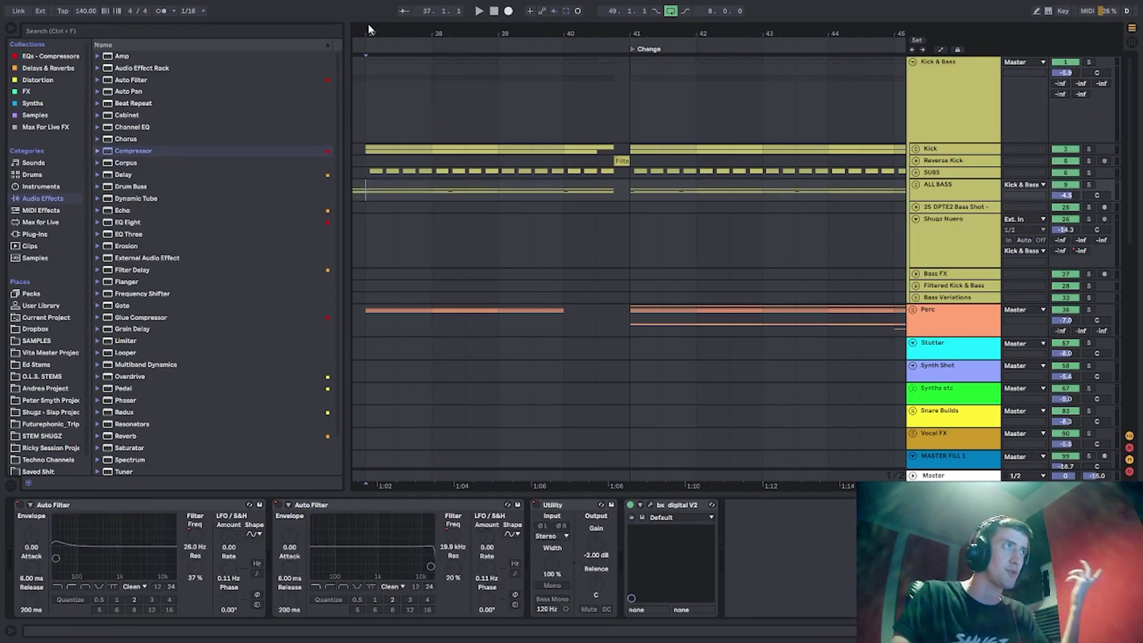
drag(369, 29, 615, 26)
click(448, 190)
click(970, 197)
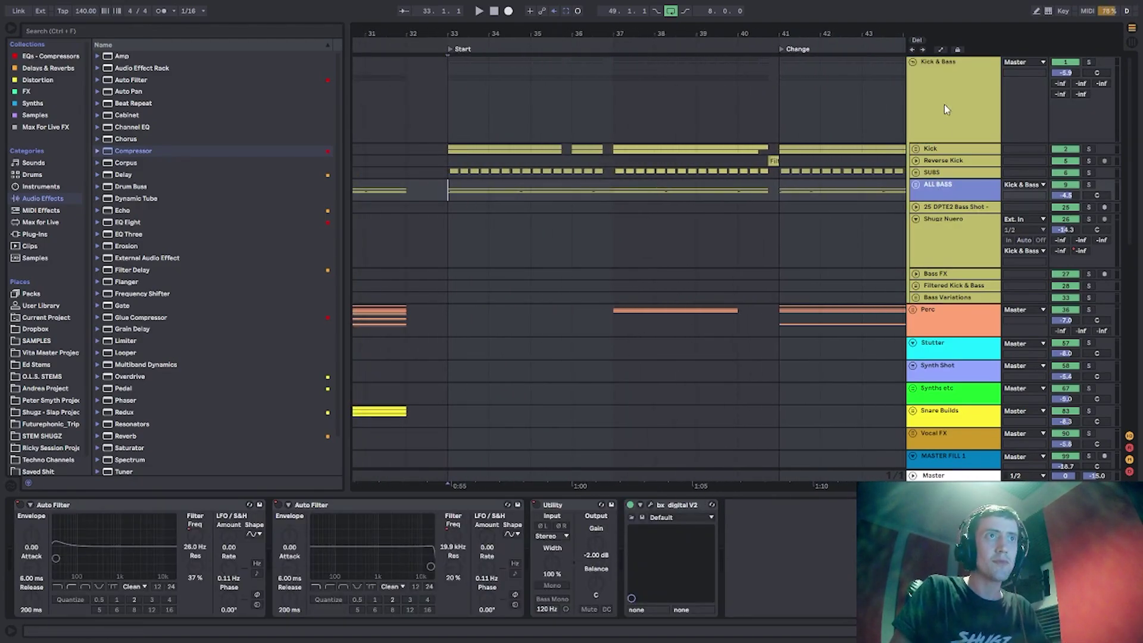
click(944, 107)
click(913, 62)
Solo the Stutter track and play its clip from 47.3 into the Fill section.
click(785, 154)
drag(789, 34, 417, 28)
click(623, 157)
click(641, 161)
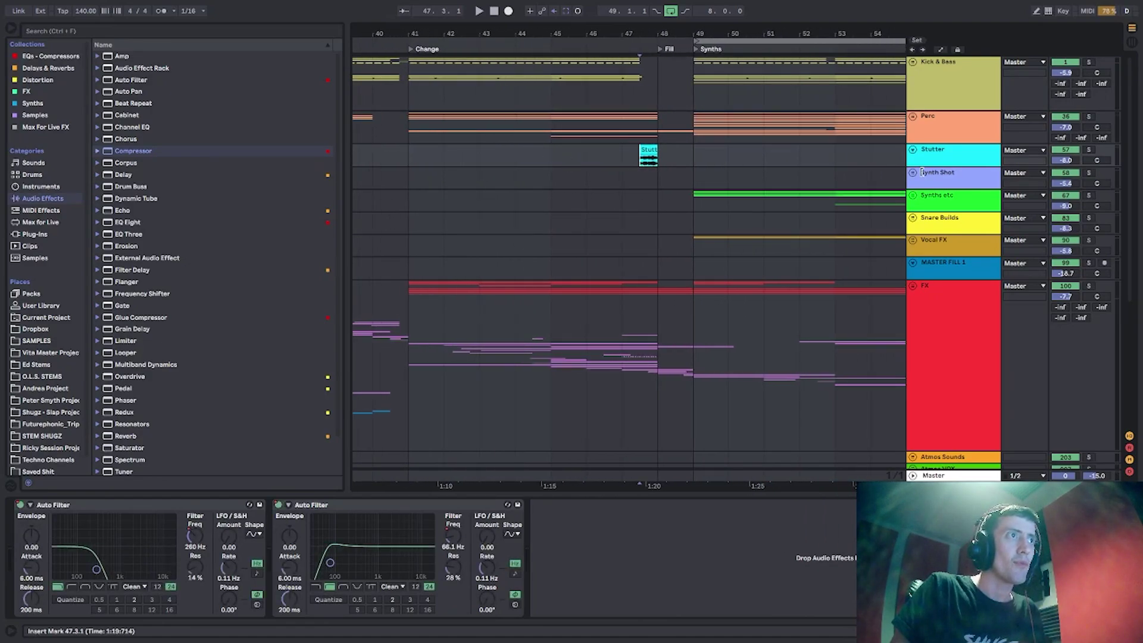
click(1089, 151)
key(space)
key(space)
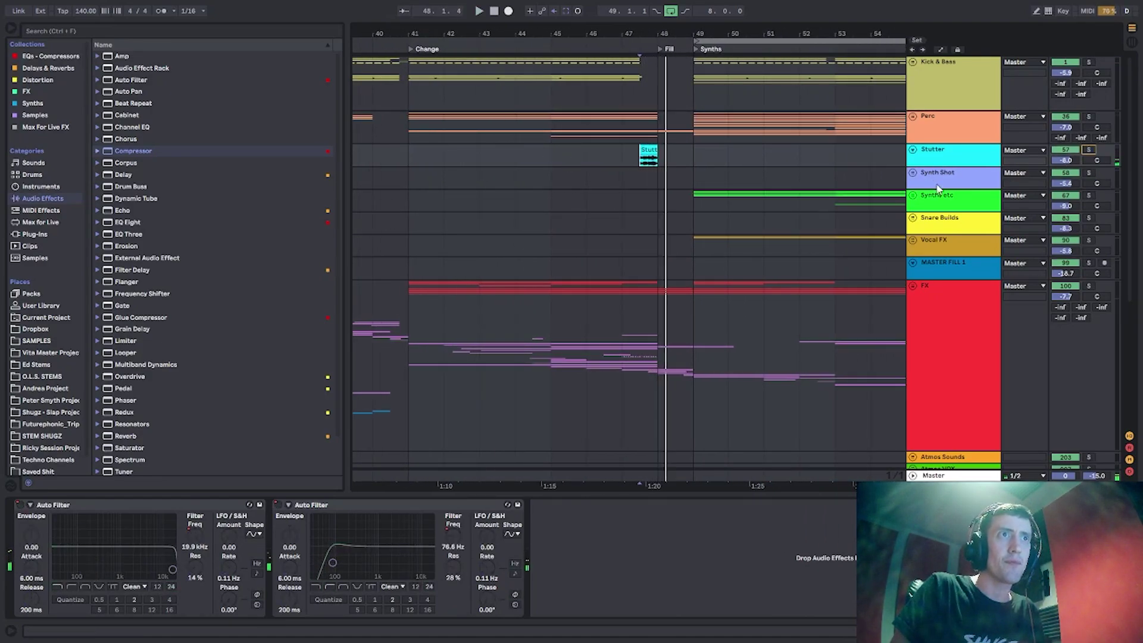
Play the full mix from bar 49 without looping, through the Synths and Transition sections into the Build.
click(697, 203)
drag(720, 31, 511, 29)
click(488, 90)
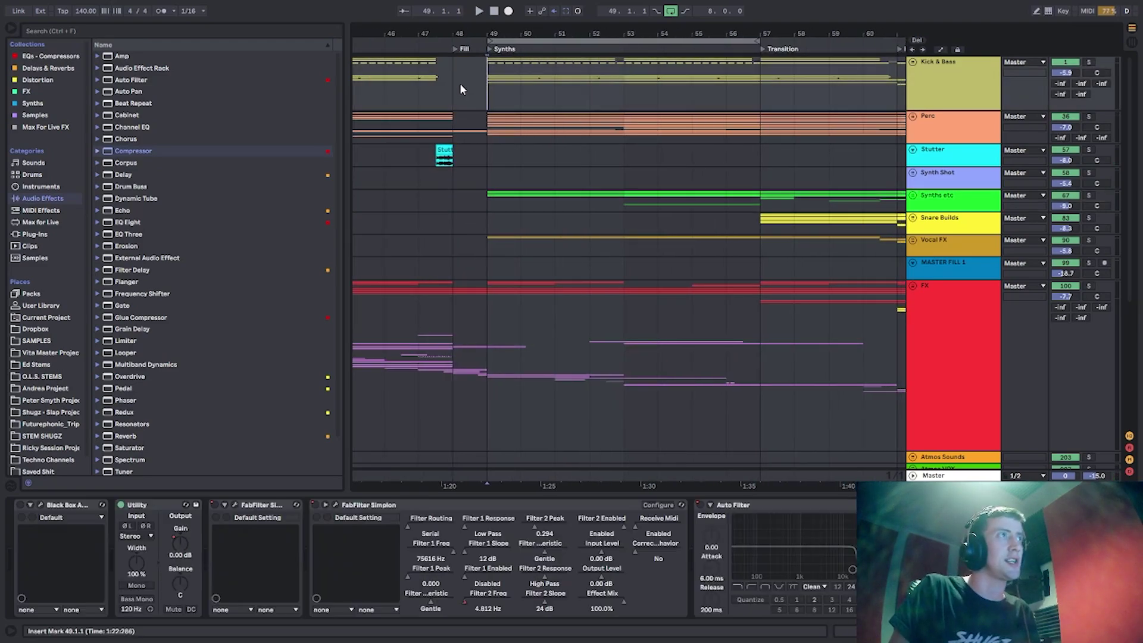
click(495, 101)
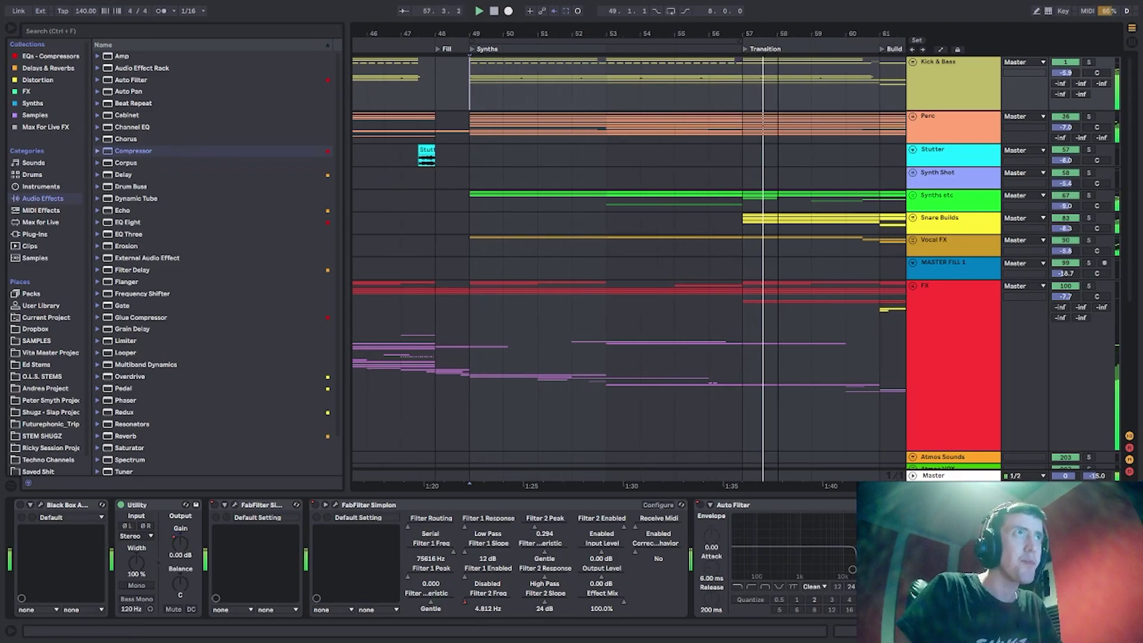
drag(799, 36, 627, 30)
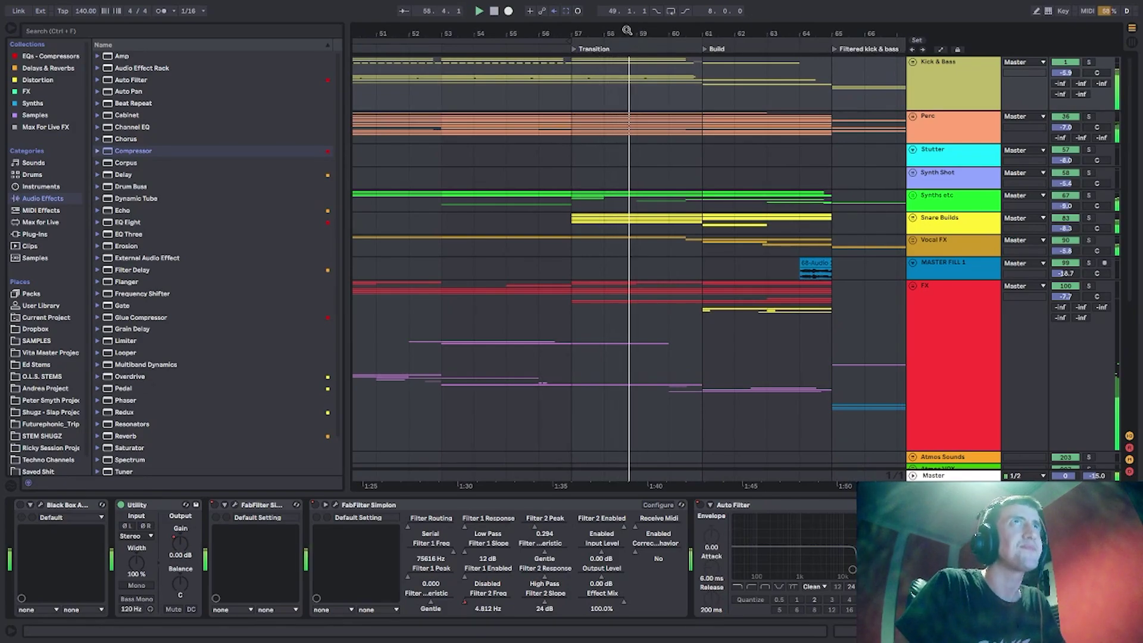
drag(627, 30, 661, 31)
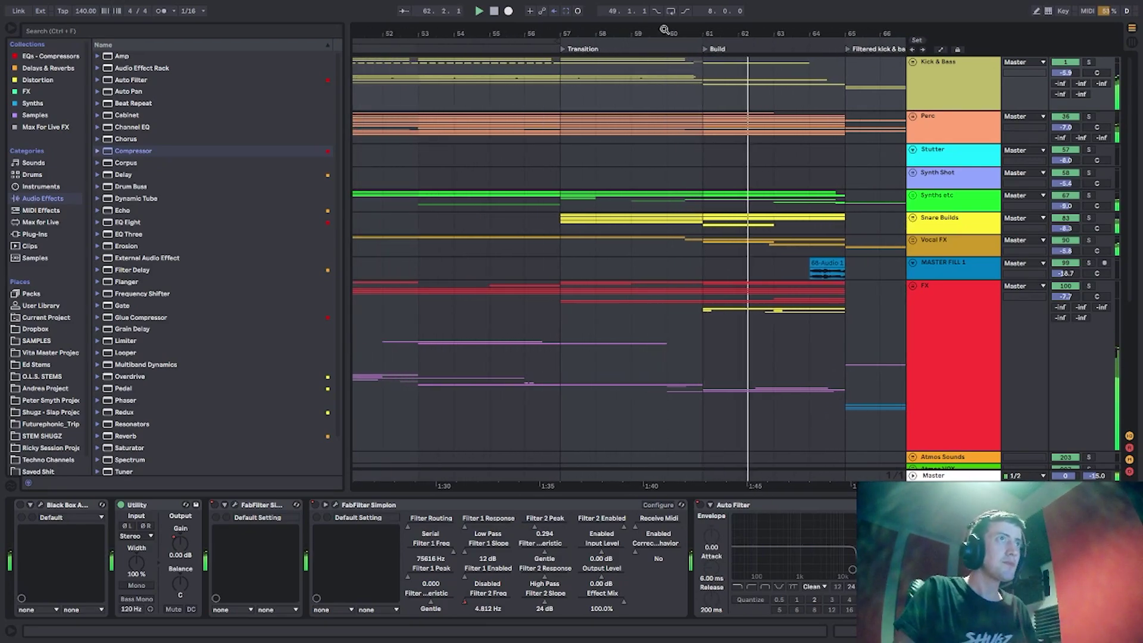
Solo the Kick & Bass and Perc groups together and play them from bar 49.
drag(567, 36, 652, 29)
click(412, 95)
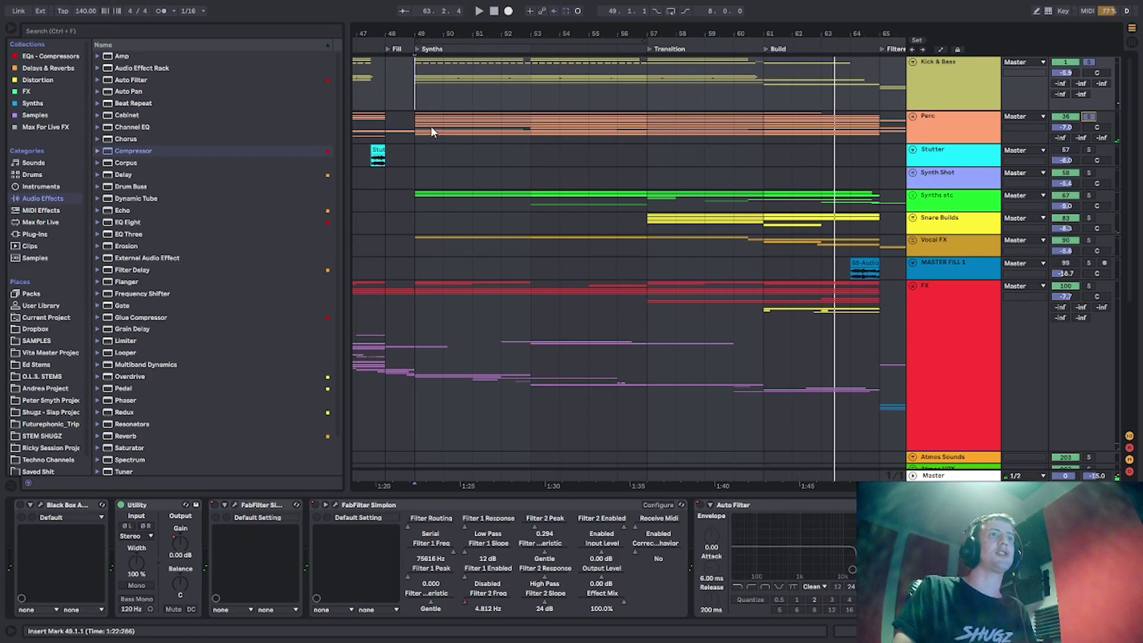
click(416, 132)
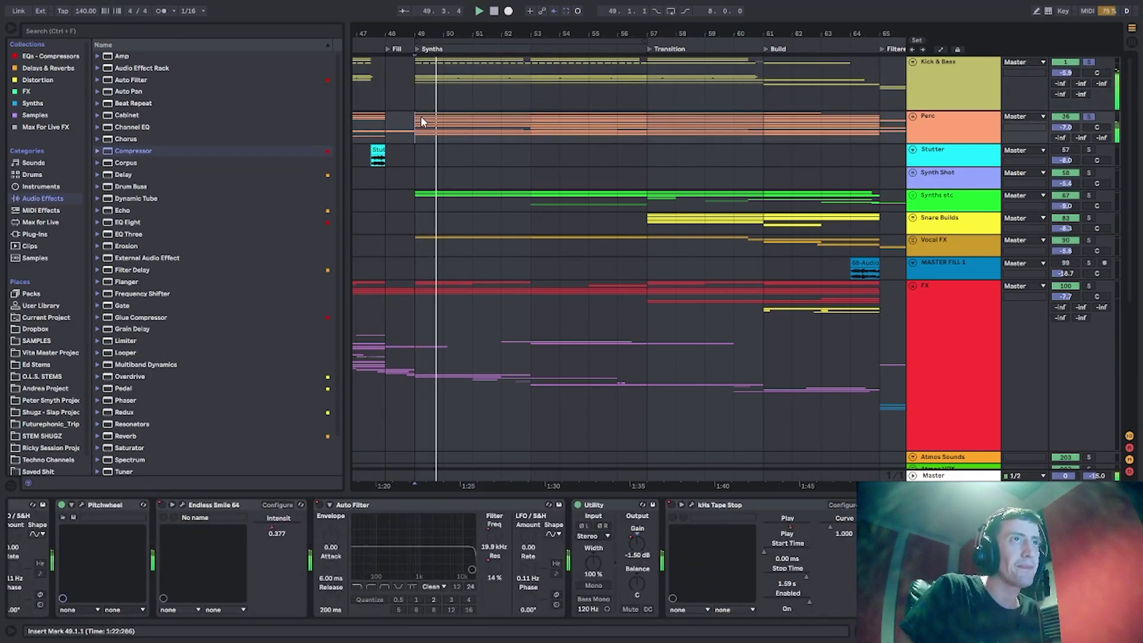
Unfold the Synths etc group, its Acids subgroup and the Fat Acids group to expose their individual tracks.
scroll(535, 183, down, 3)
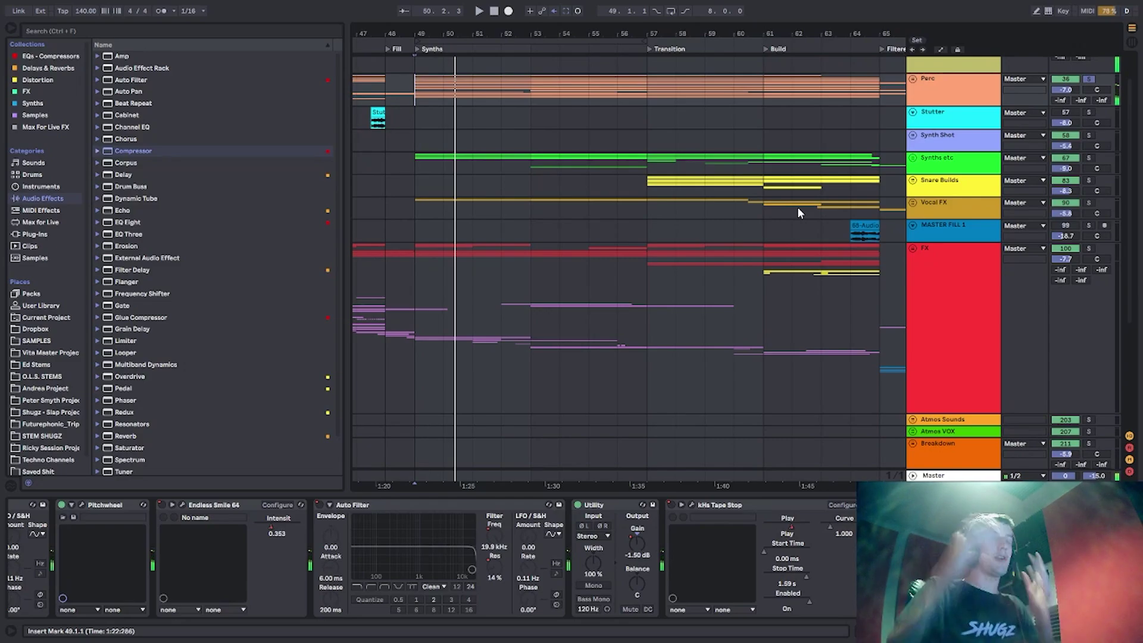
click(913, 158)
scroll(933, 205, down, 4)
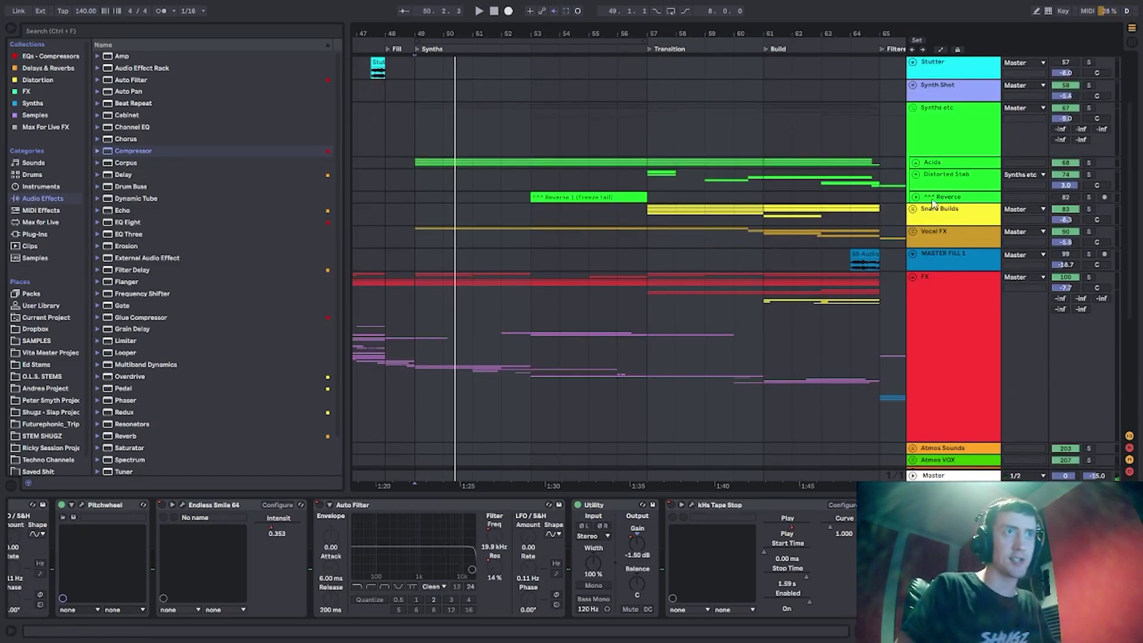
click(916, 163)
click(933, 189)
click(919, 324)
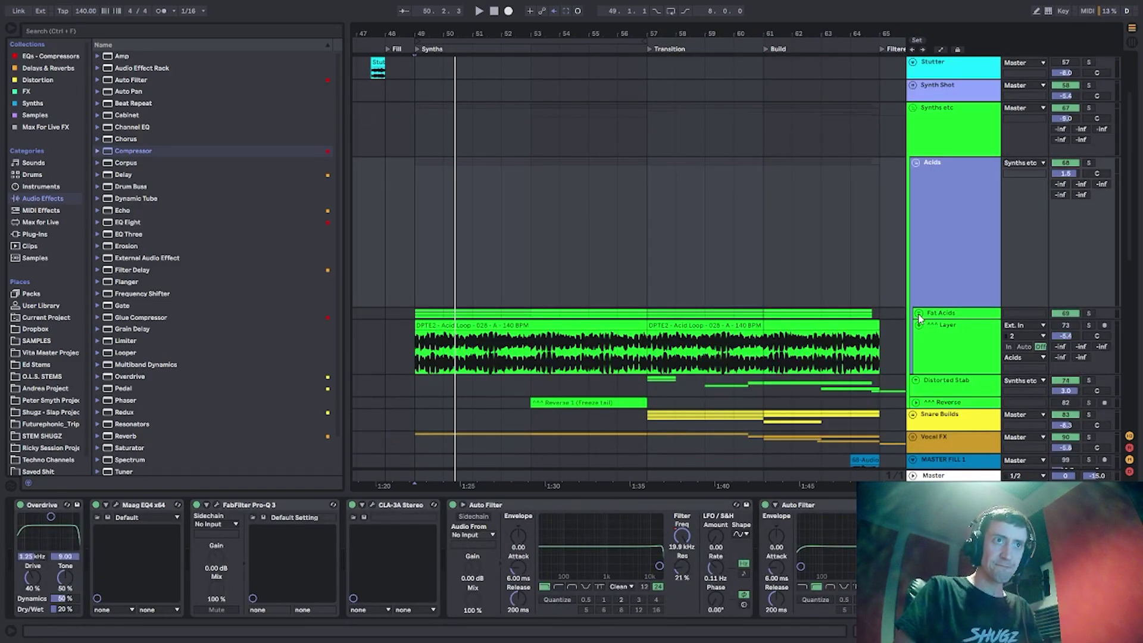
click(919, 314)
scroll(1012, 310, down, 4)
Inspect the devices on the Acid SEQ tracks and on the Layer track below them.
click(947, 331)
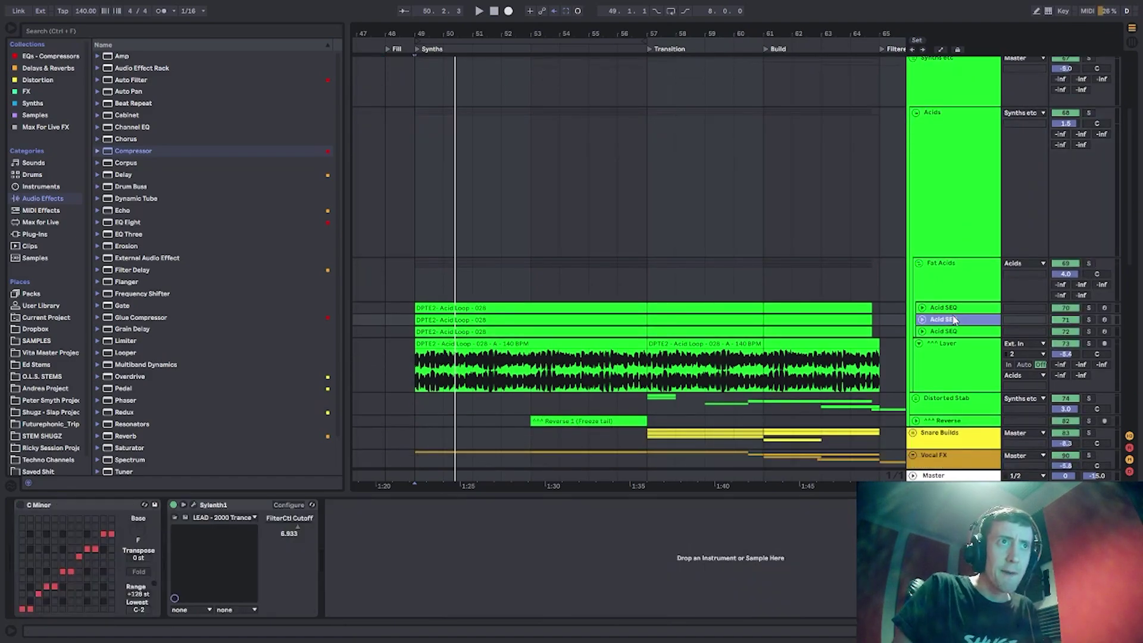
click(947, 294)
click(941, 310)
click(941, 321)
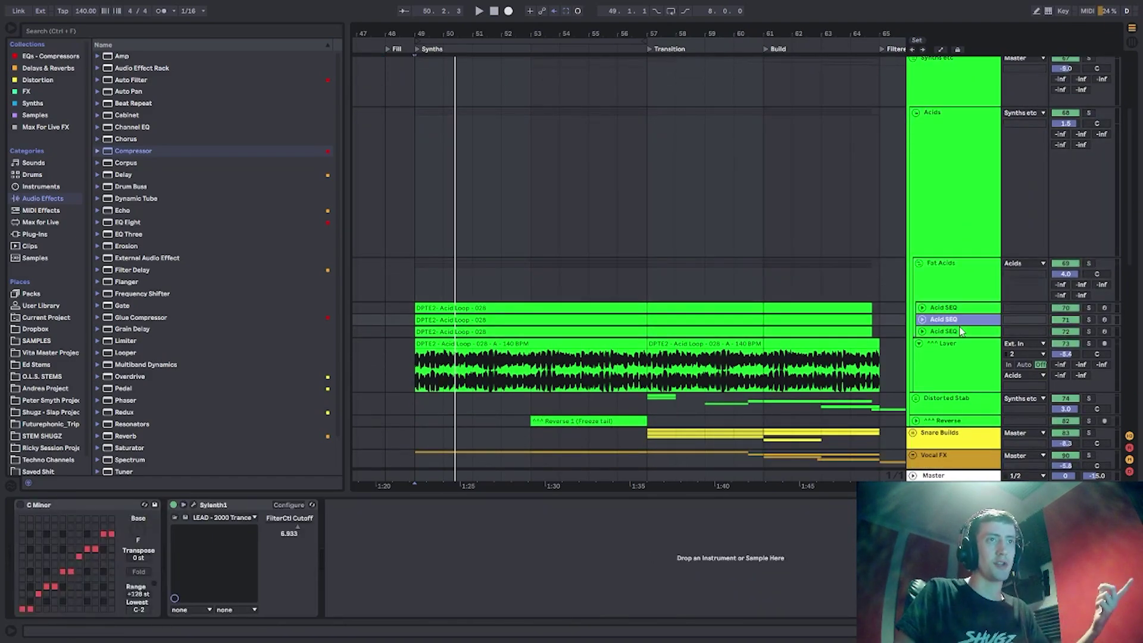
click(945, 350)
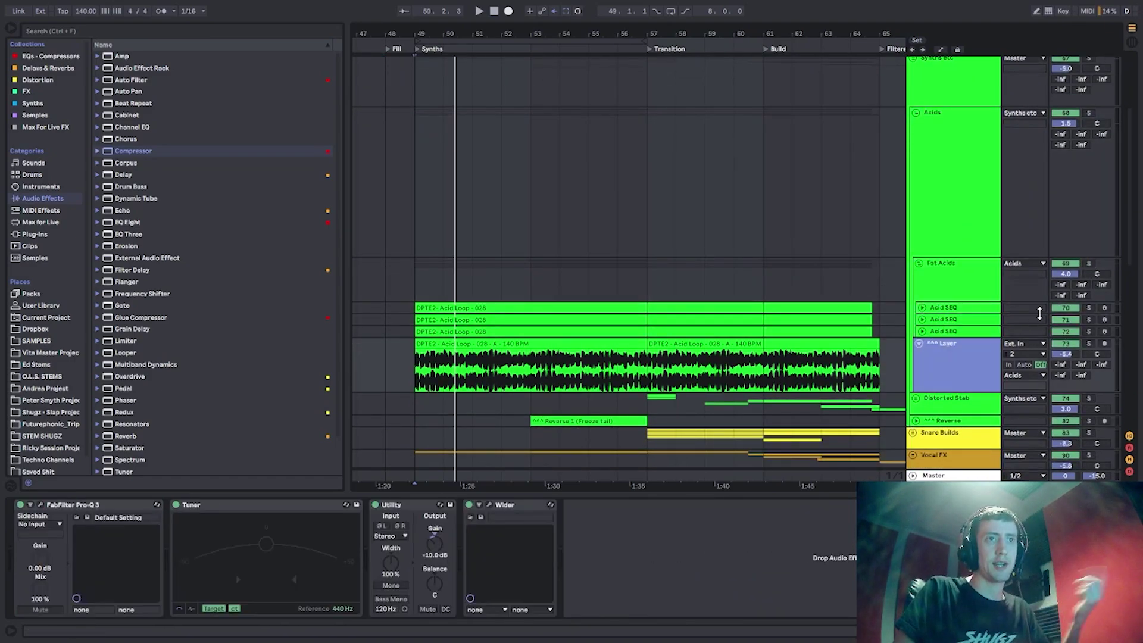
Solo the first Acid SEQ track, play it from bar 49 and unfold it to view its MIDI notes.
click(408, 298)
click(412, 307)
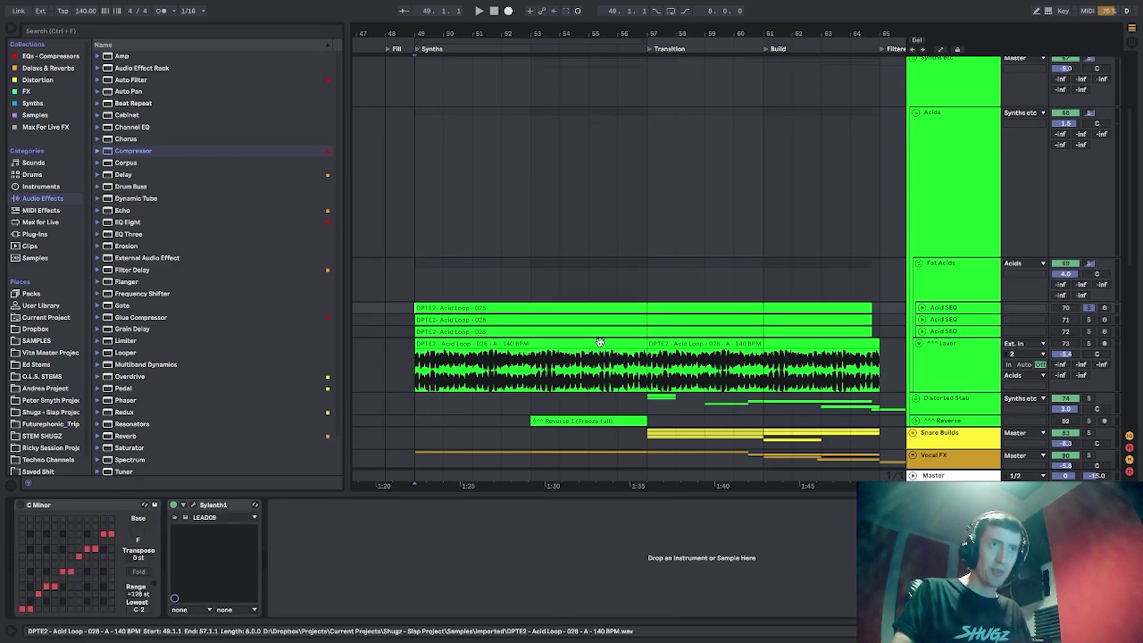
key(space)
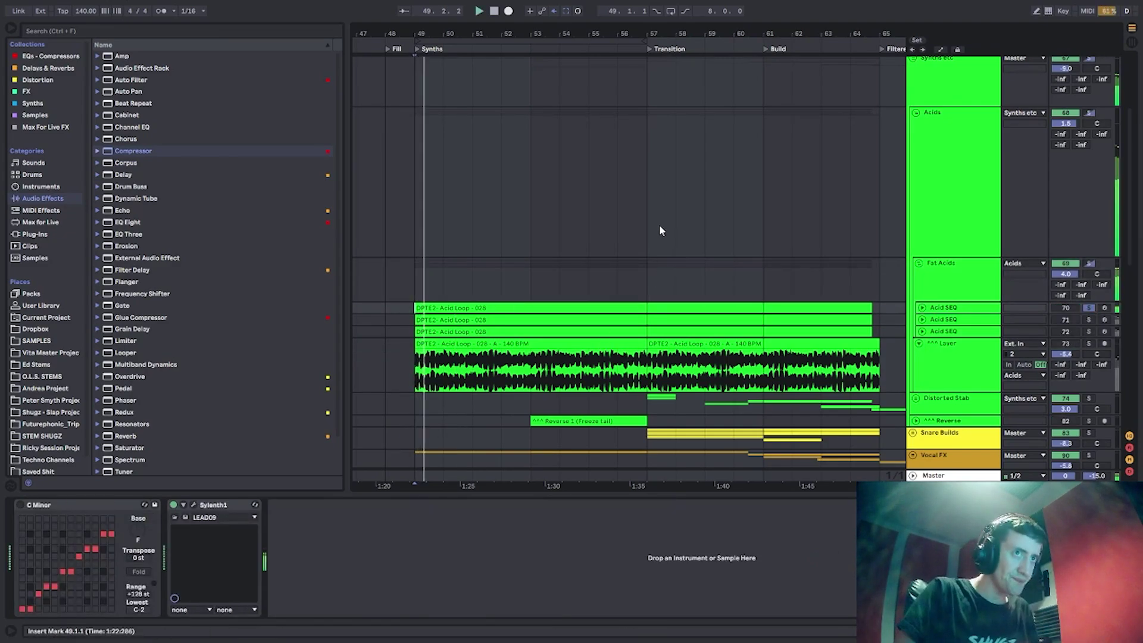
click(922, 307)
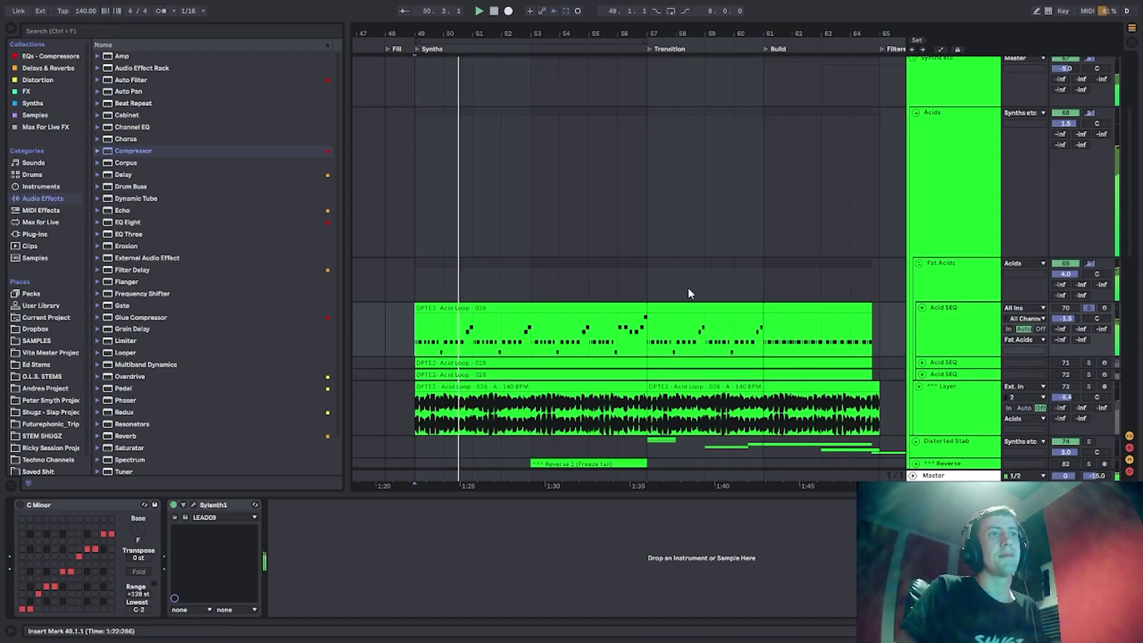
scroll(688, 288, down, 1)
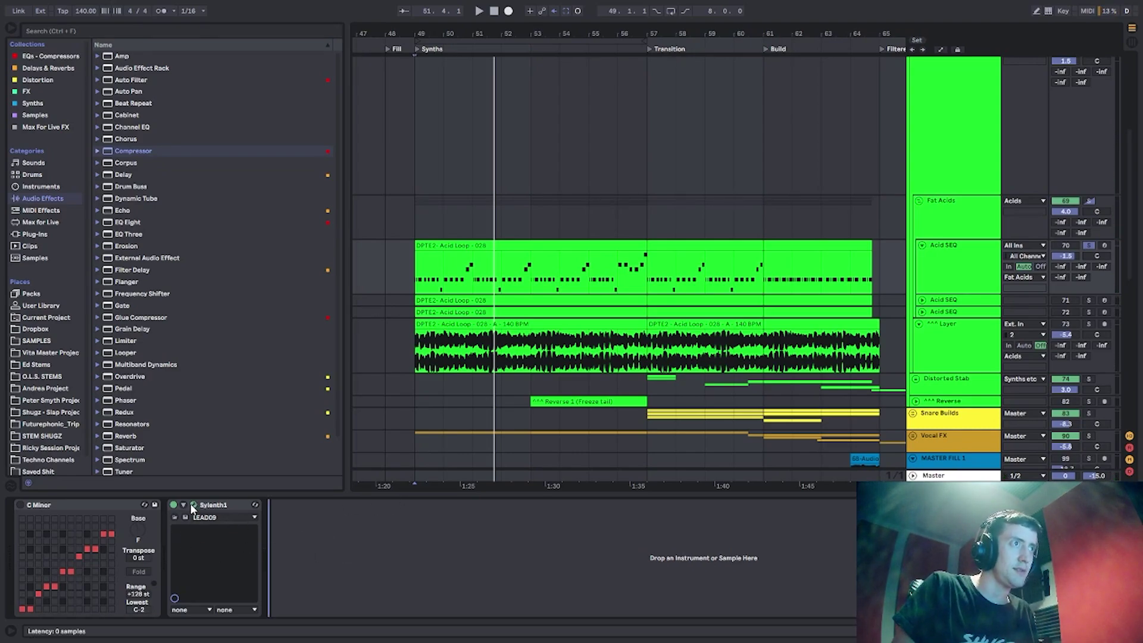
Replay the first Acid SEQ track with its Sylenth1 filter cutoff automation shown, and fold the track.
click(419, 173)
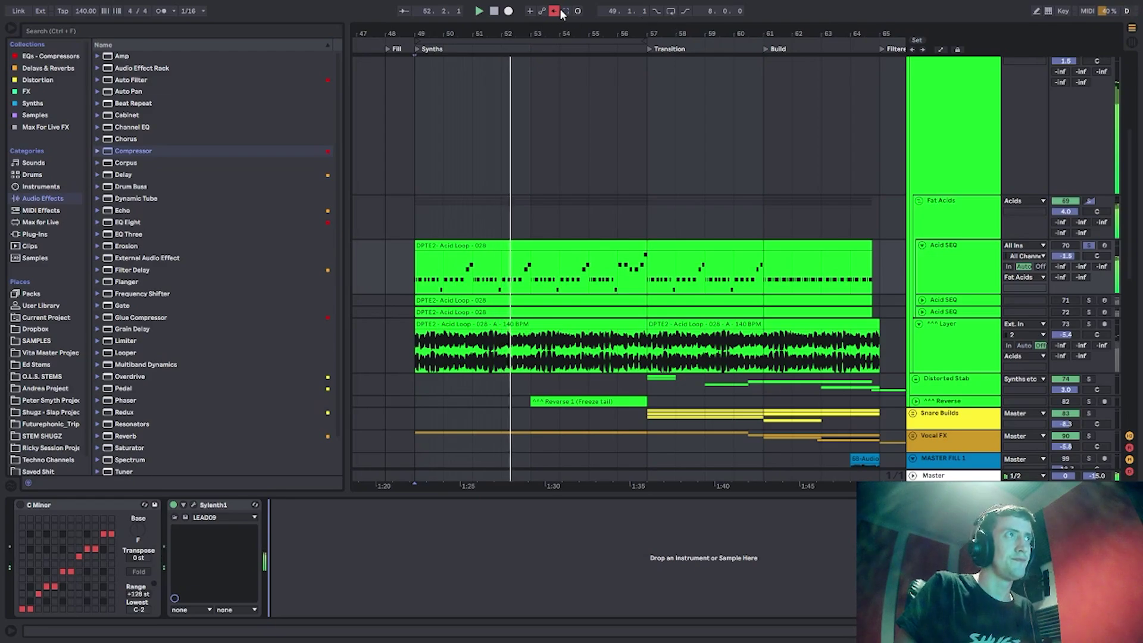
key(a)
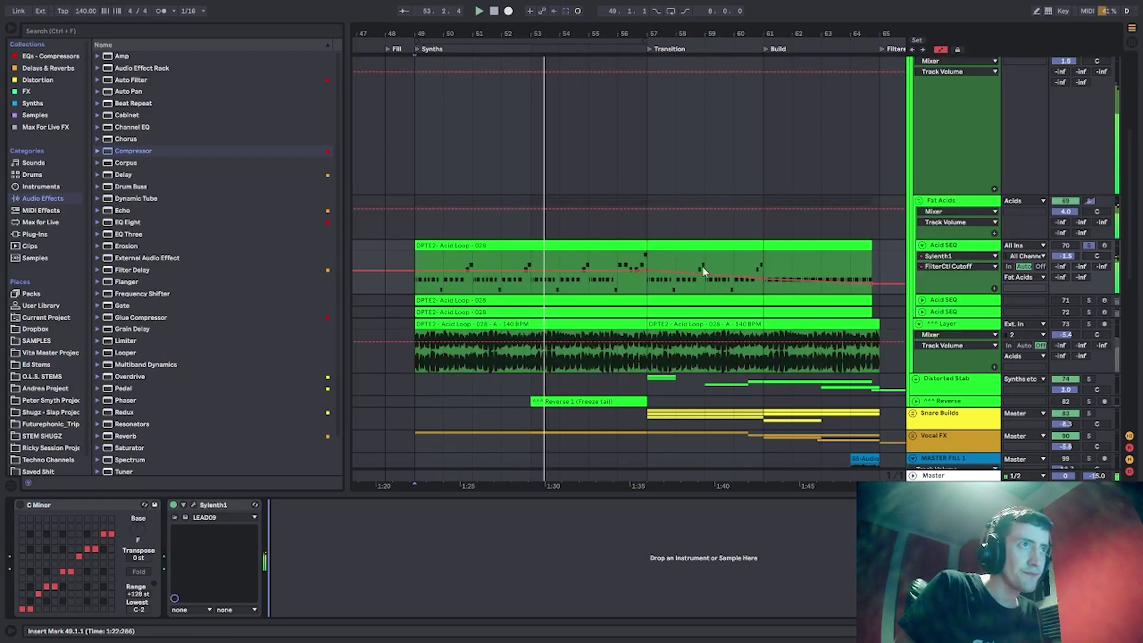
click(923, 245)
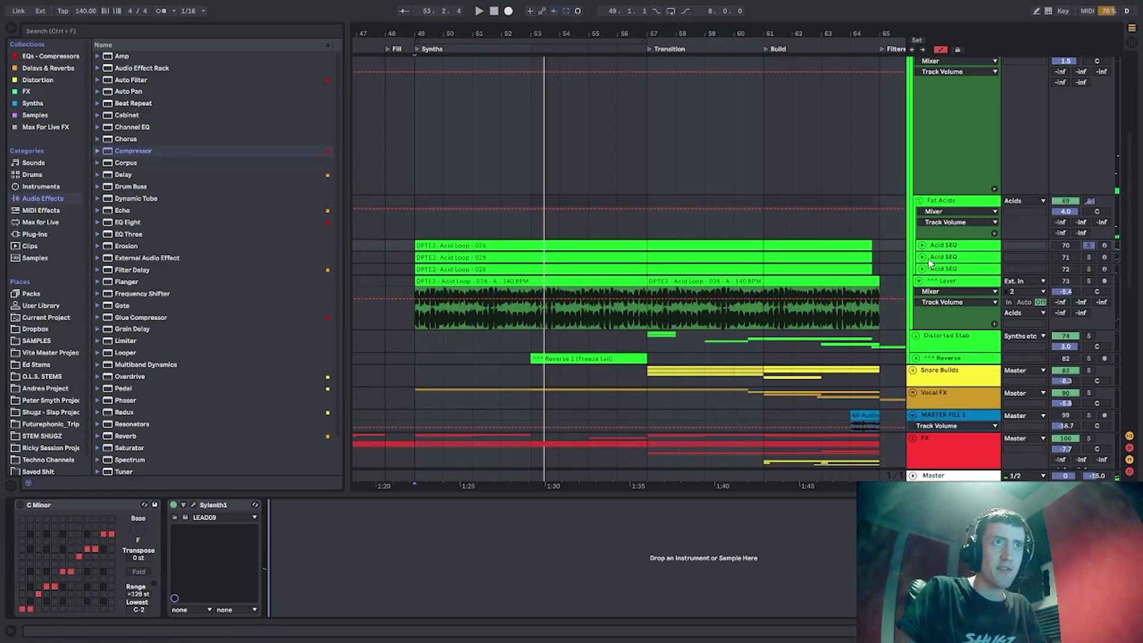
Unfold and solo the second Acid SEQ track and play it from bar 49 with its devices shown.
click(927, 258)
click(1088, 258)
click(953, 257)
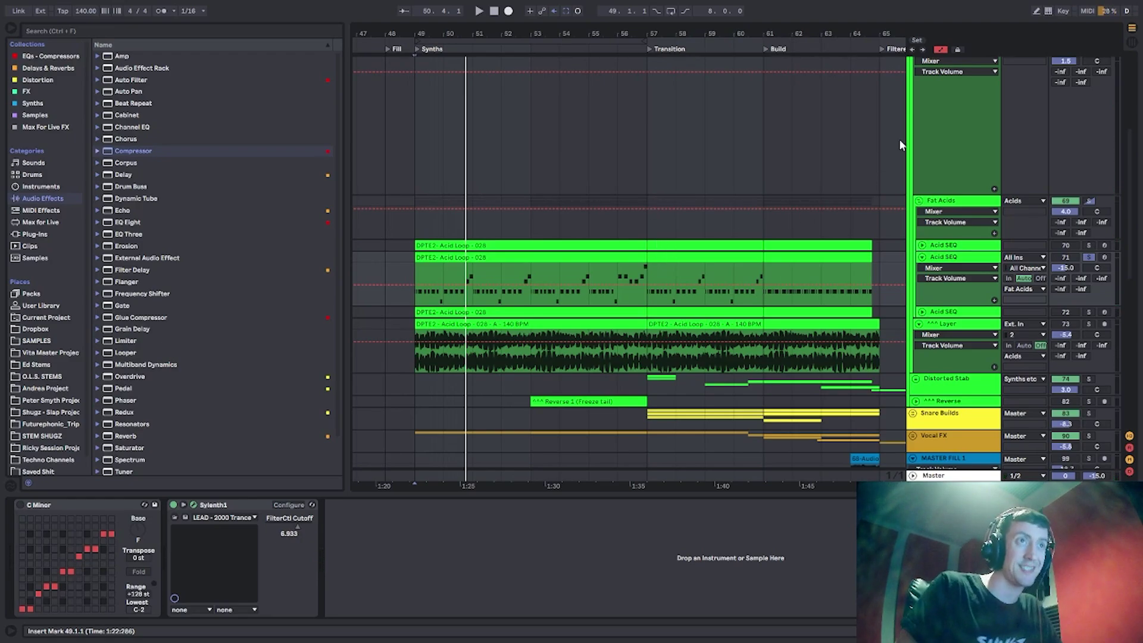
Play the first two Acid SEQ tracks together from bar 49, toggling the second one's solo to compare the layers.
ctrl+click(1090, 245)
key(space)
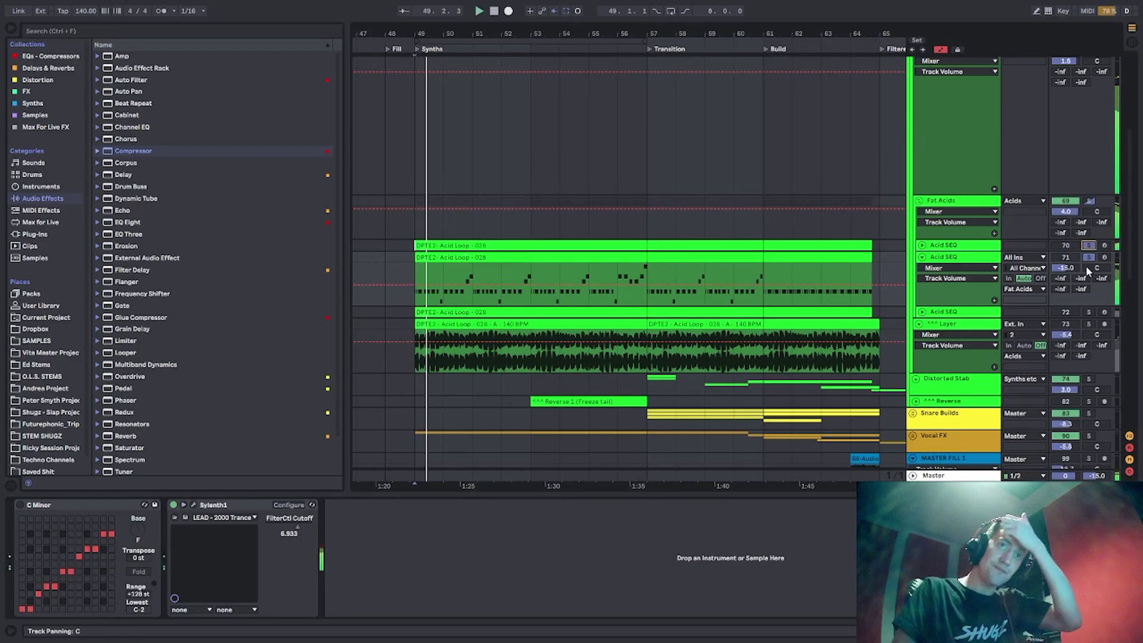
click(1087, 258)
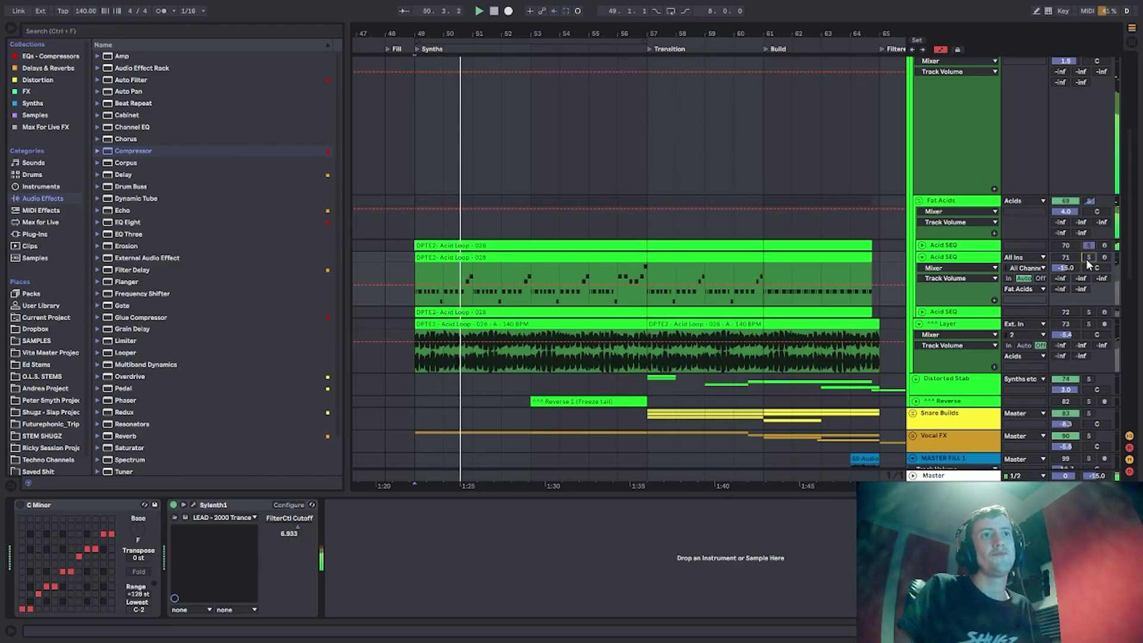
ctrl+click(1089, 257)
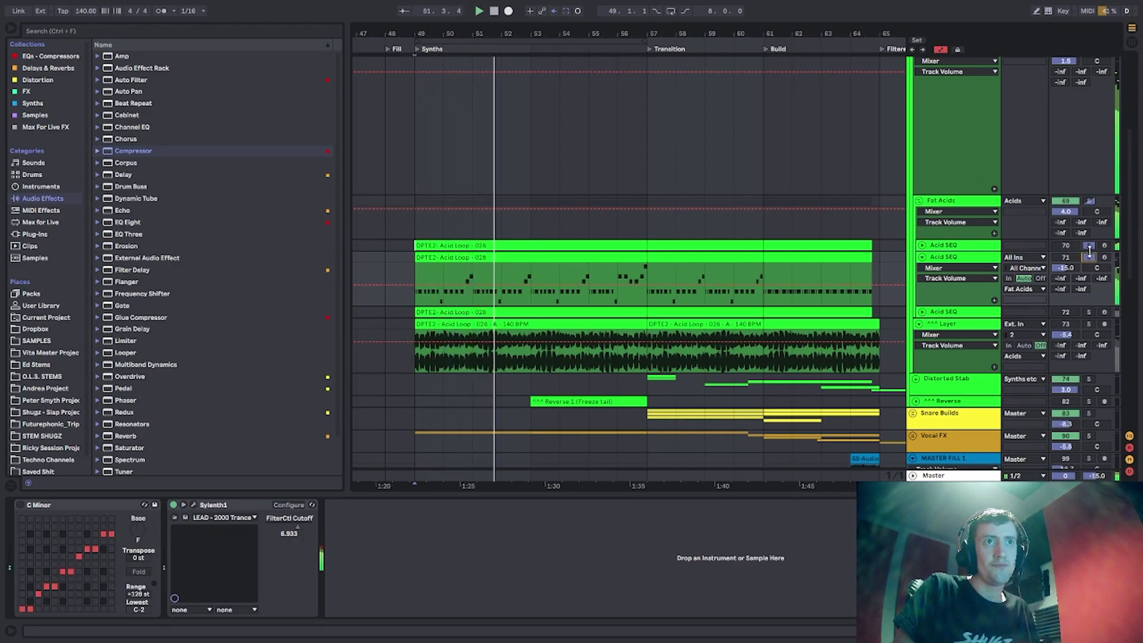
key(space)
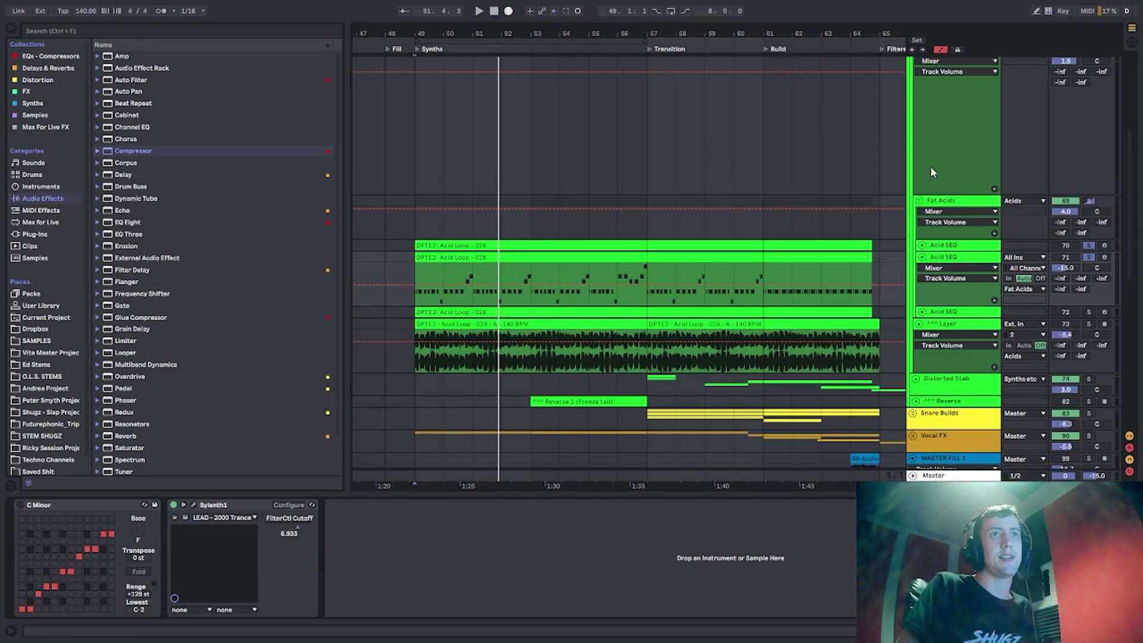
Unfold and solo the third Acid SEQ track, play it from bar 49, check its FabFilter Pro-Q 3 and fold it.
scroll(932, 172, down, 2)
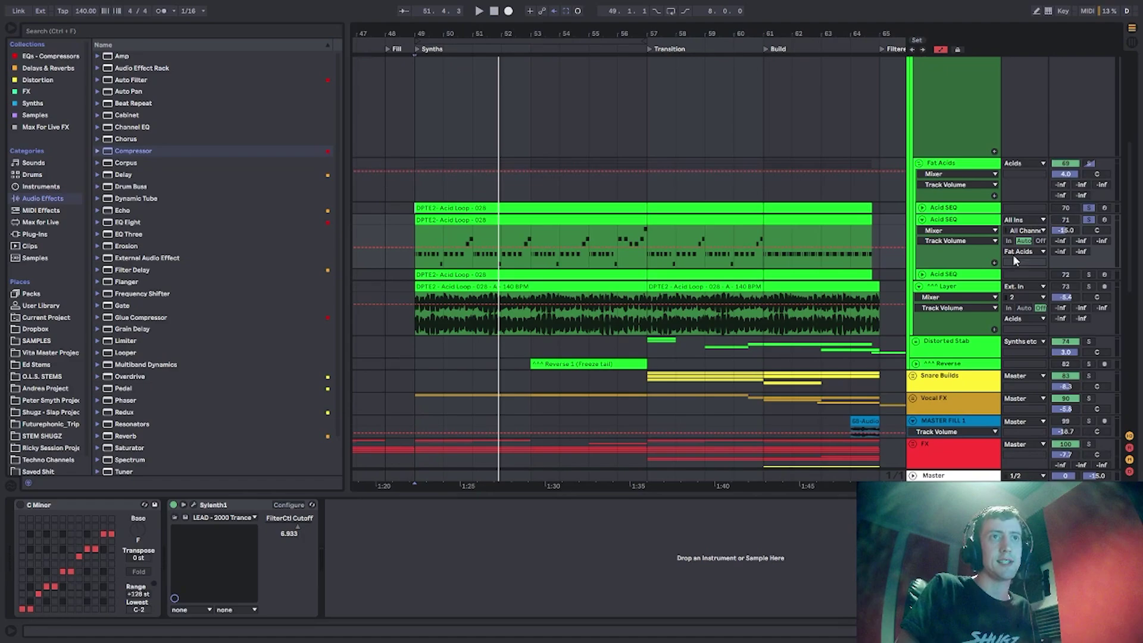
click(922, 275)
key(space)
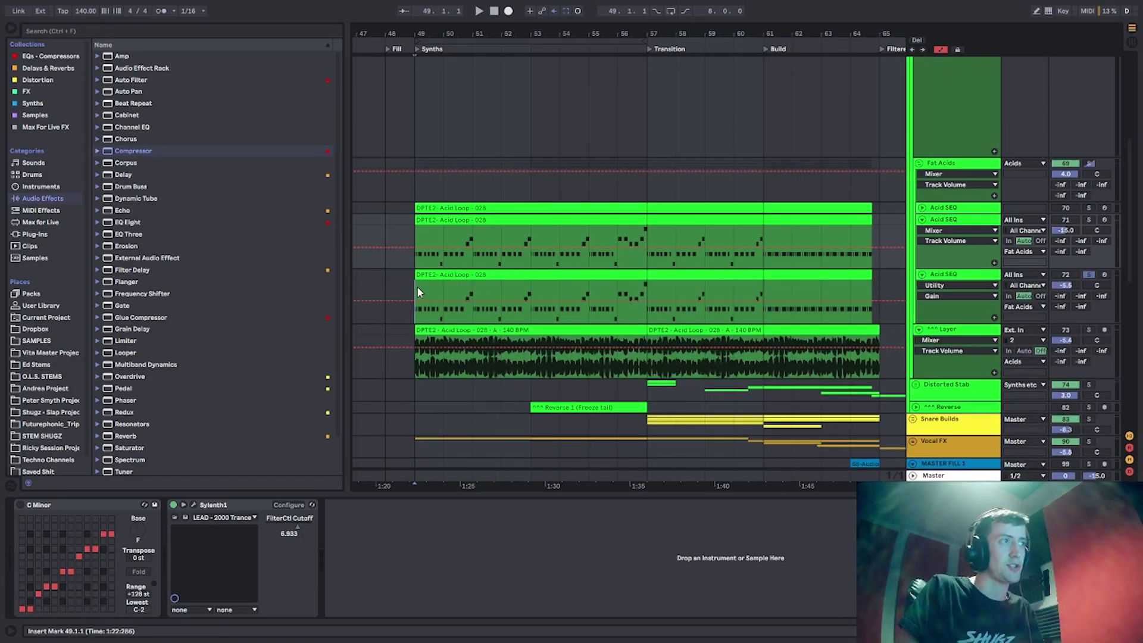
click(417, 285)
key(space)
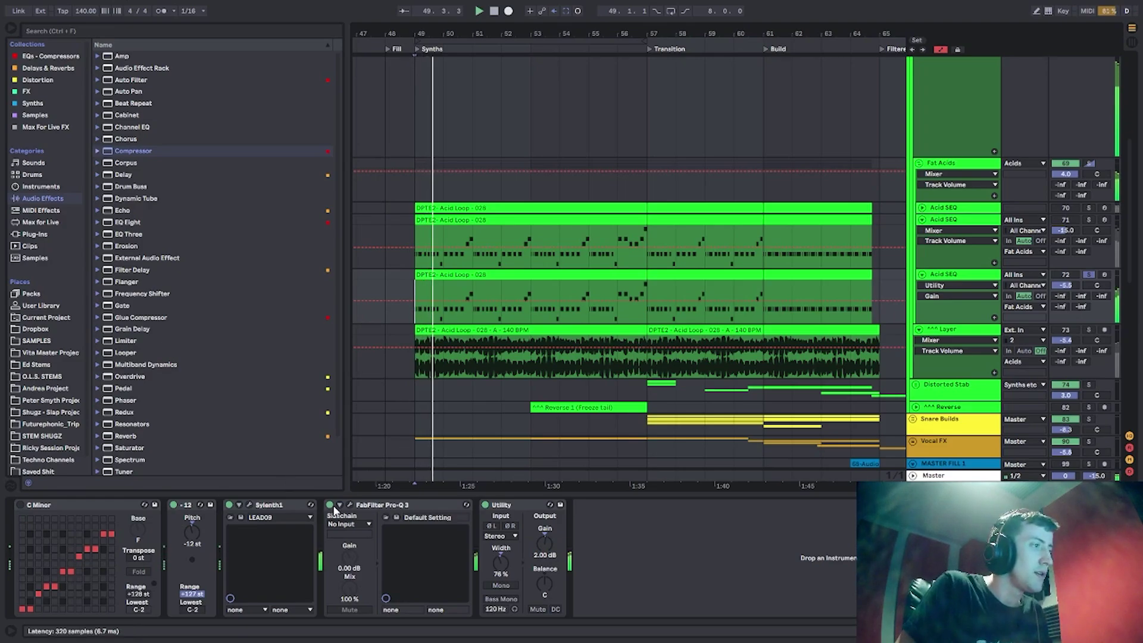
click(350, 506)
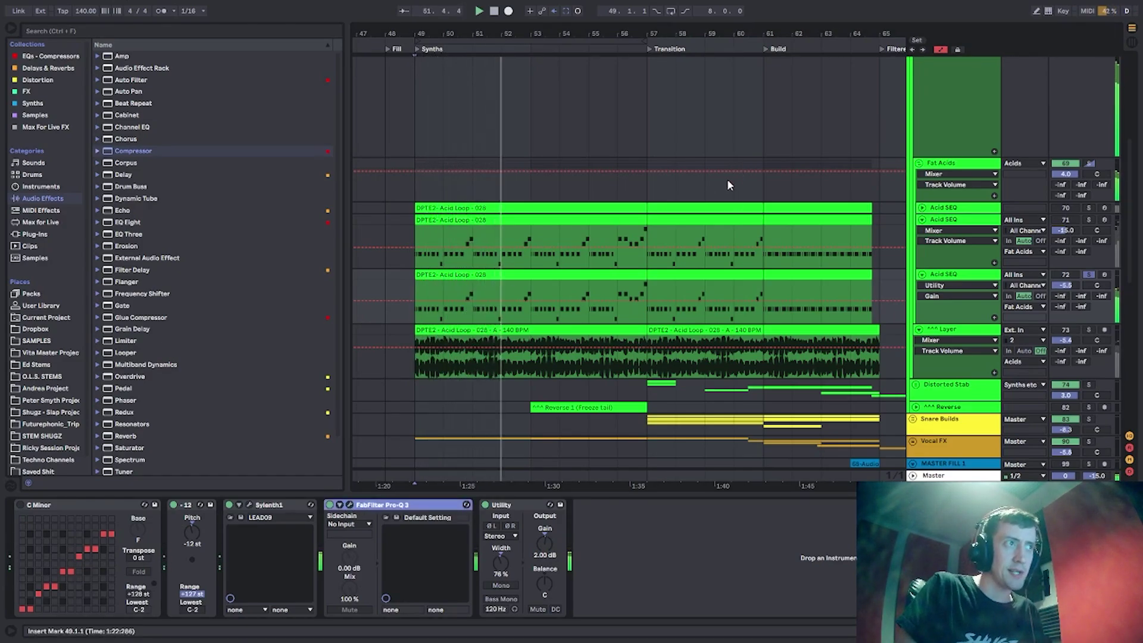
key(space)
click(923, 274)
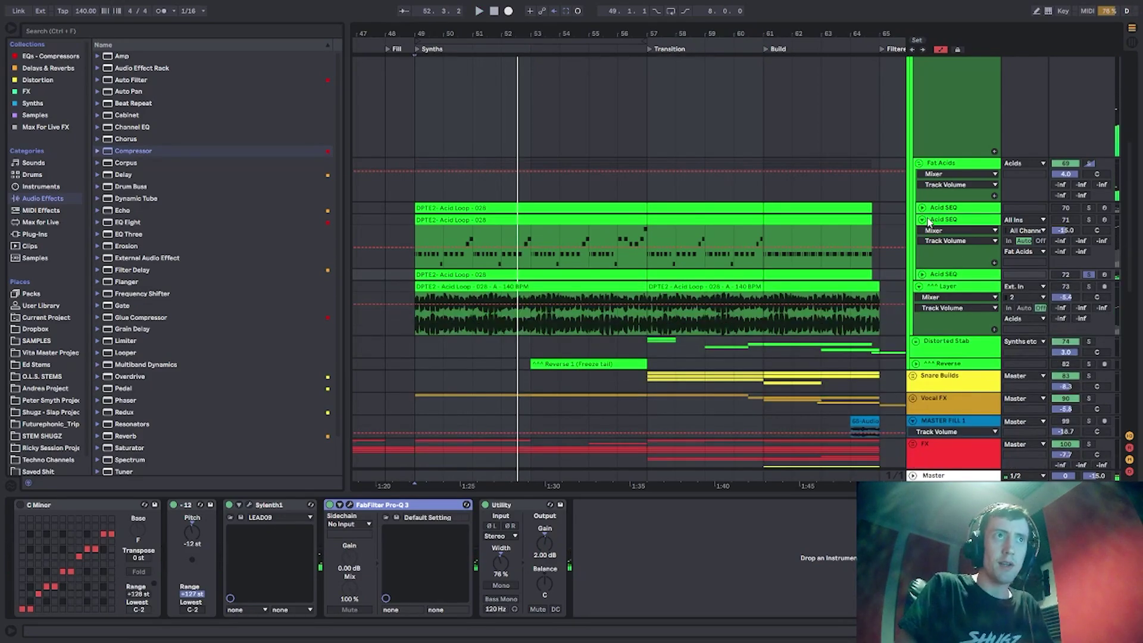
Solo the Fat Acids group together with Kick & Bass and play both from bar 49.
click(935, 219)
click(945, 164)
click(1089, 163)
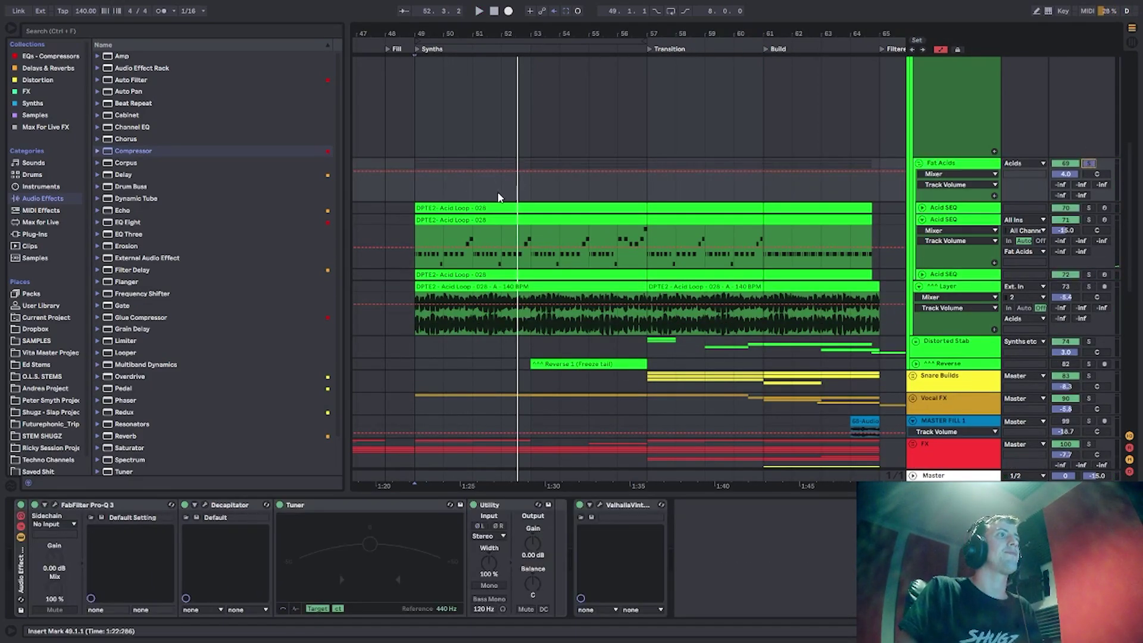
scroll(499, 196, up, 8)
click(1089, 62)
key(space)
key(space)
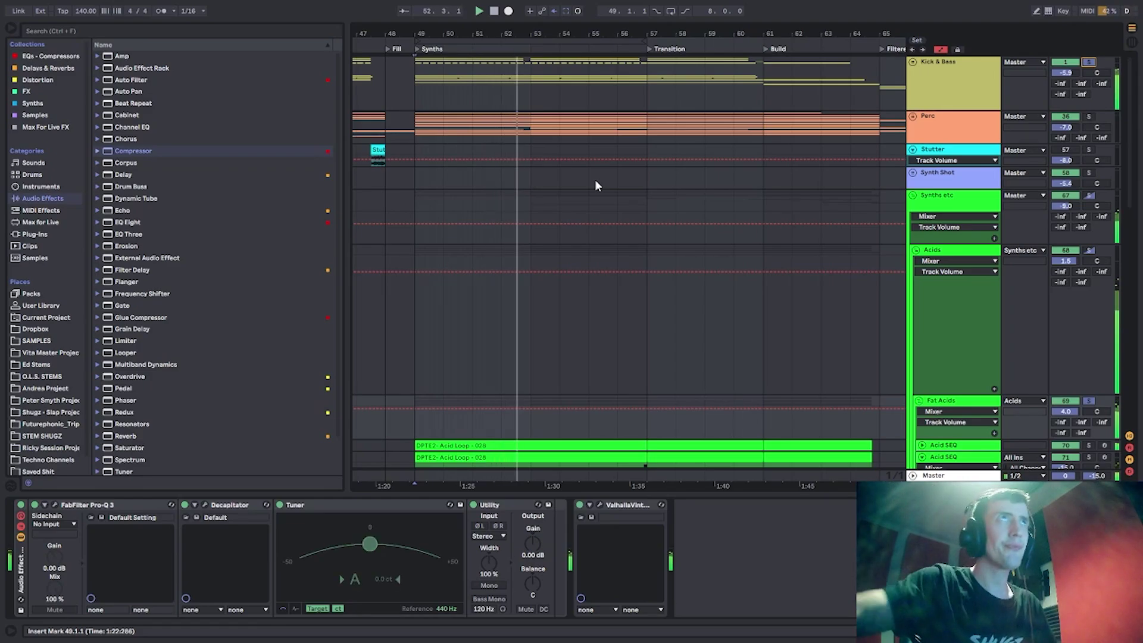
Fold the second Acid SEQ track, restart playback from bar 49 and select the Fat Acids group.
scroll(622, 187, down, 5)
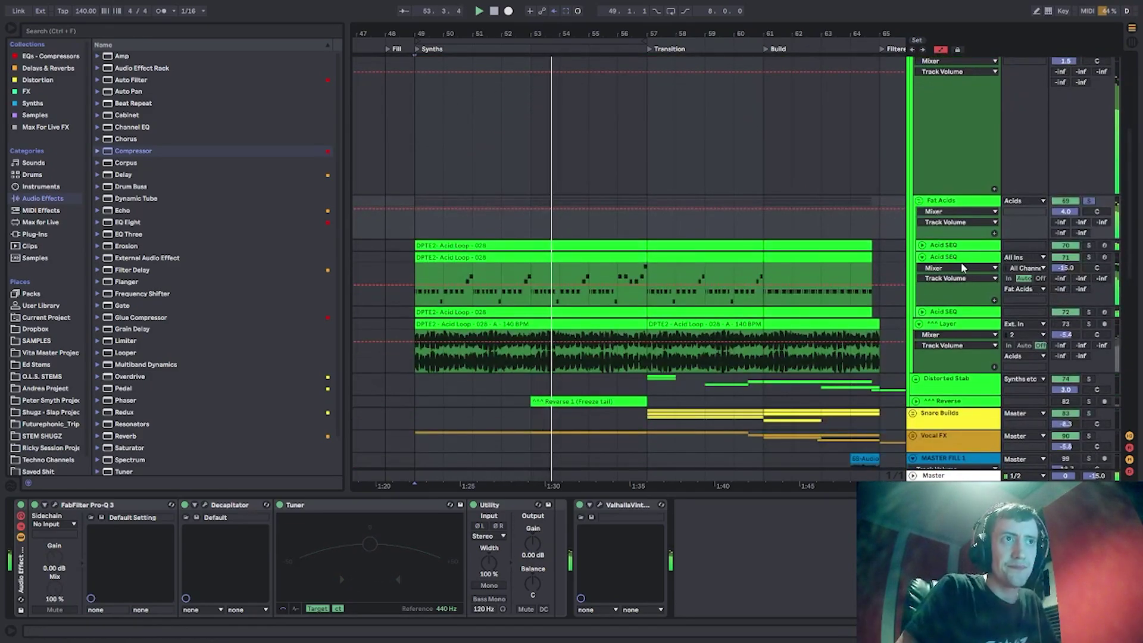
click(922, 257)
key(space)
key(space)
click(940, 204)
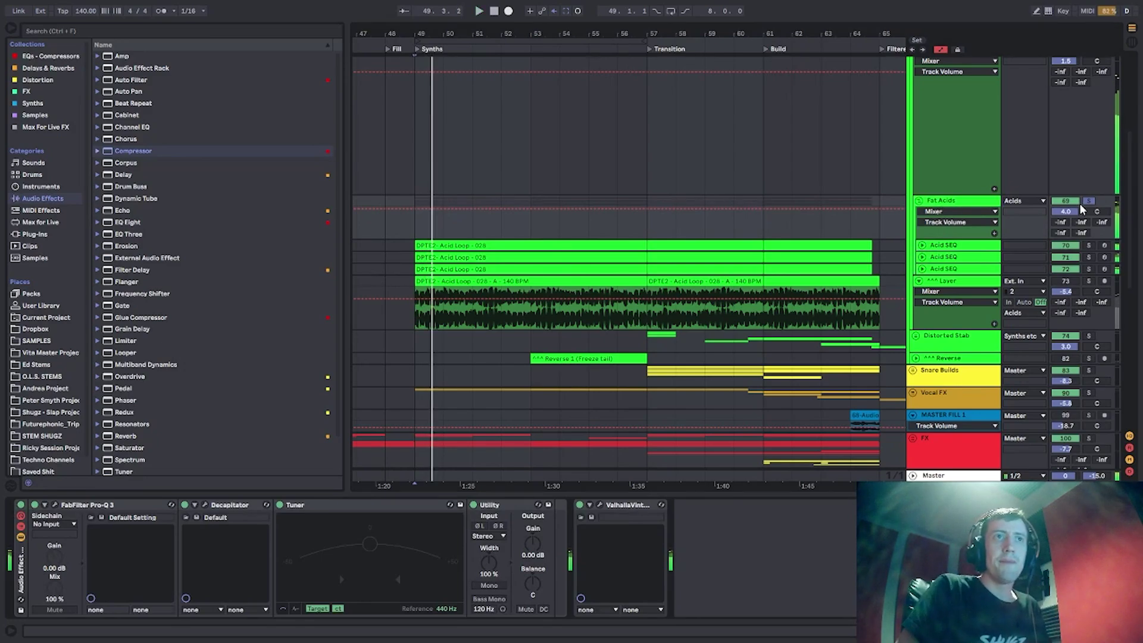
Play the soloed Fat Acids group while switching its ValhallaVintageVerb off and on again to compare.
key(space)
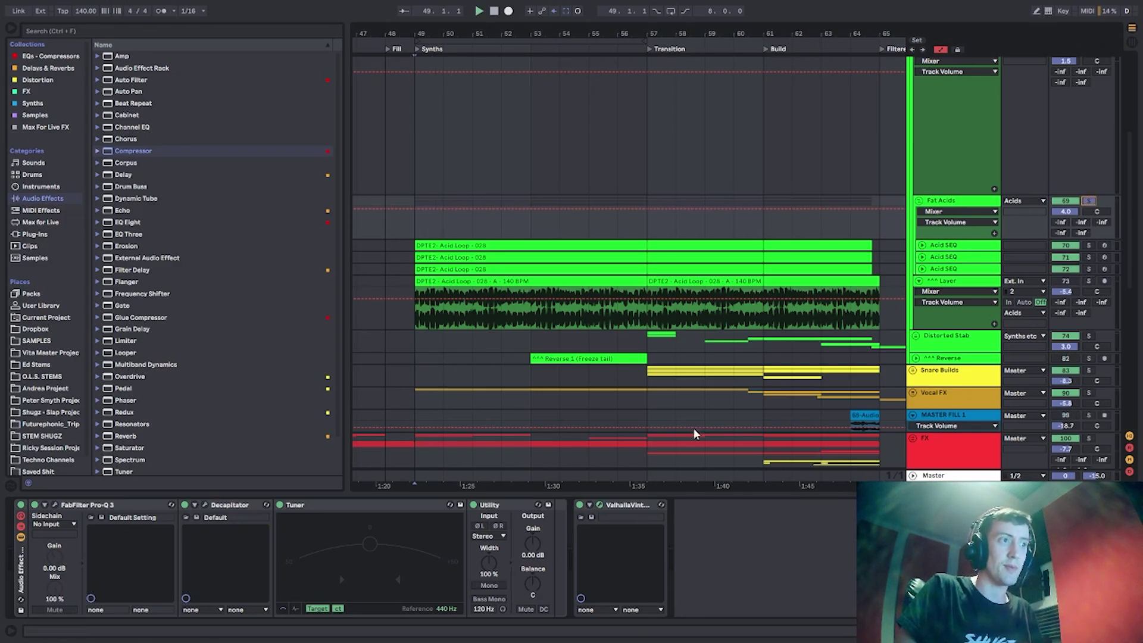
click(580, 506)
click(580, 506)
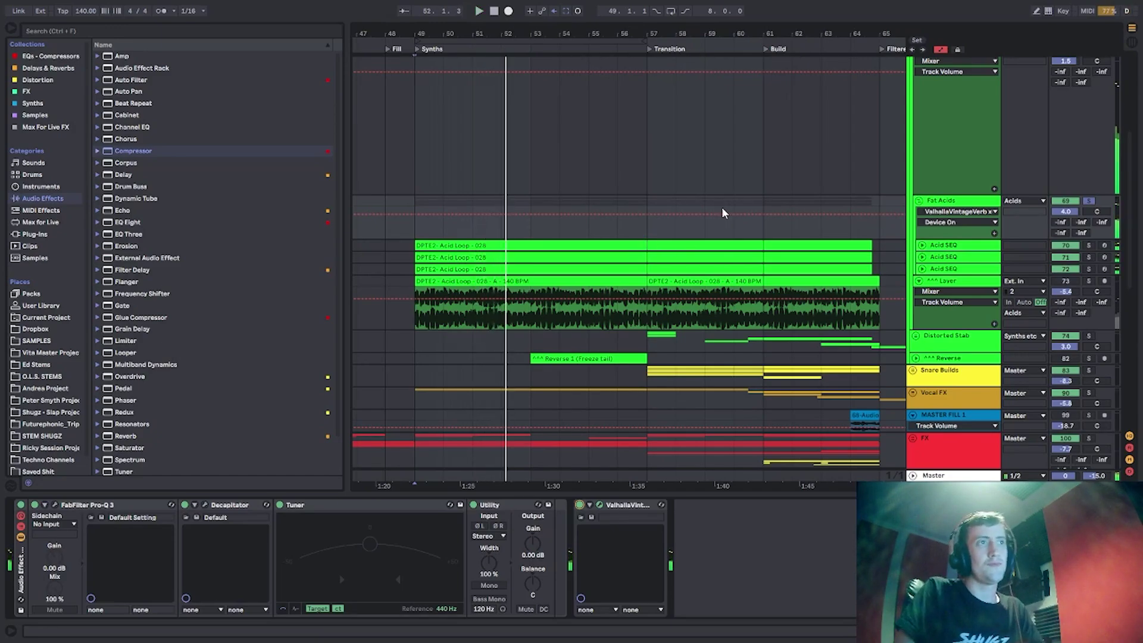
Play the soloed Layer track's acid loop from bar 49 with the automation lanes hidden.
click(427, 324)
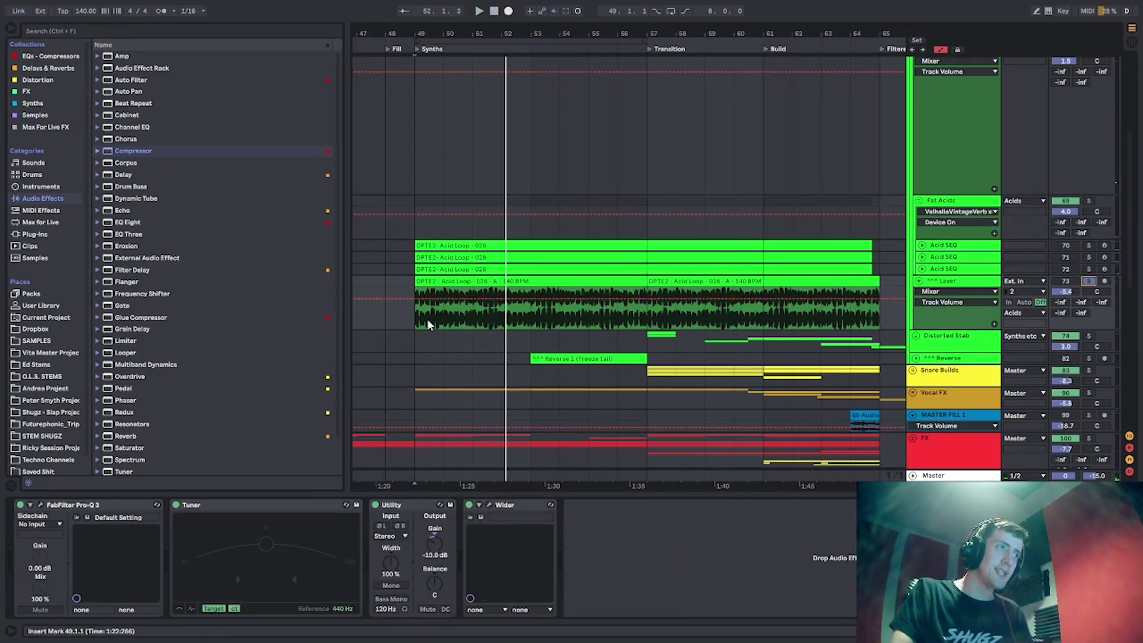
key(a)
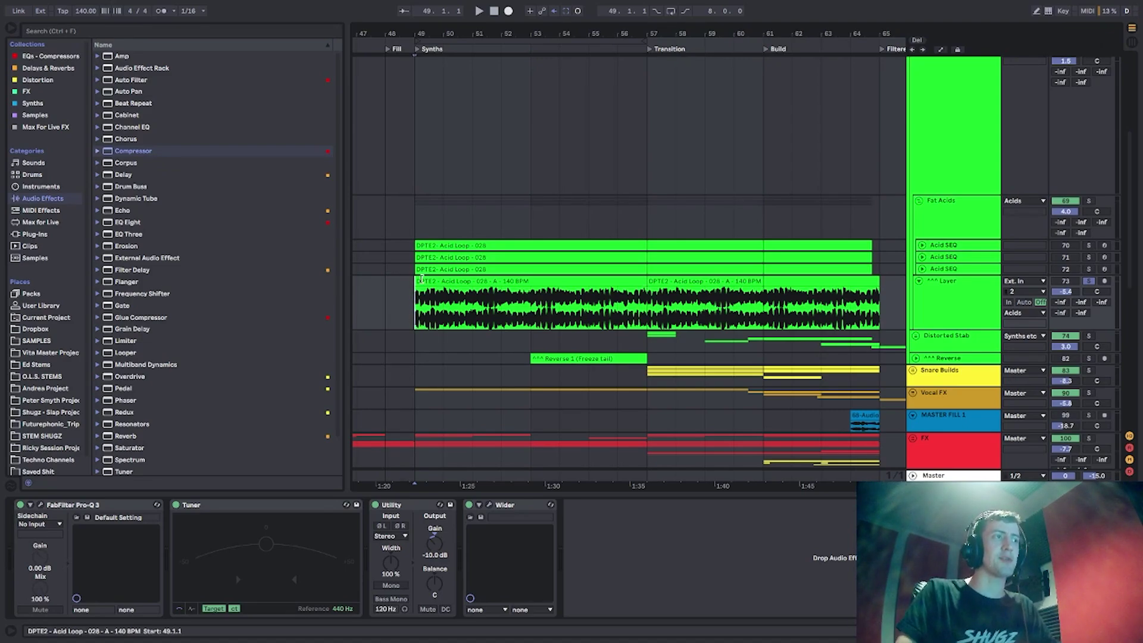
key(space)
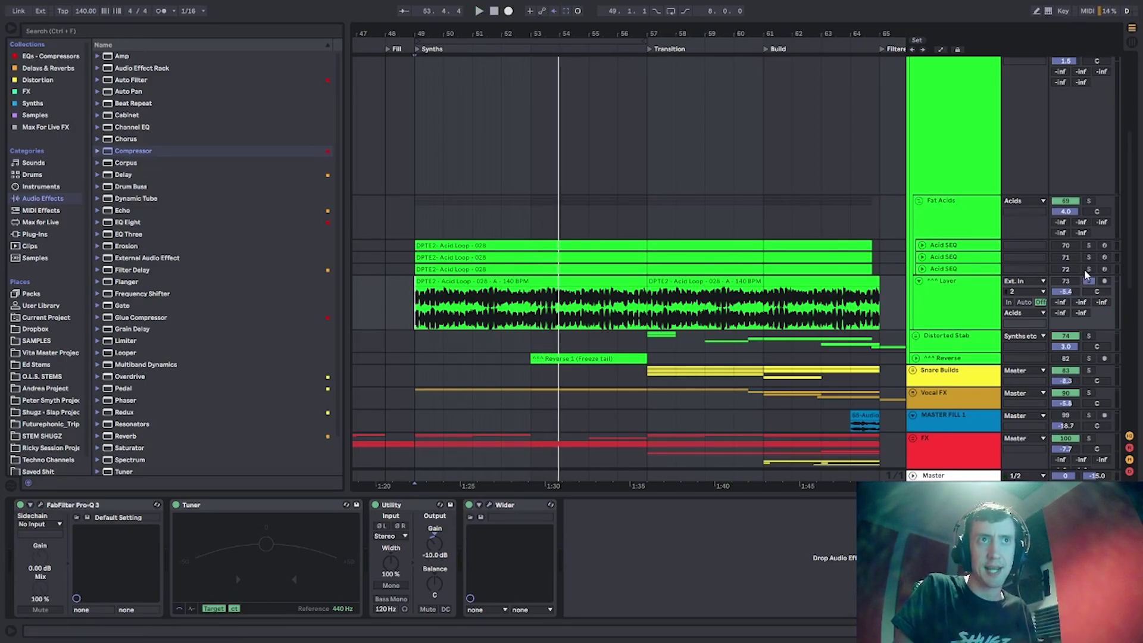
Play the three Acid SEQ tracks and the Layer track soloed together from bar 49.
scroll(1074, 239, up, 6)
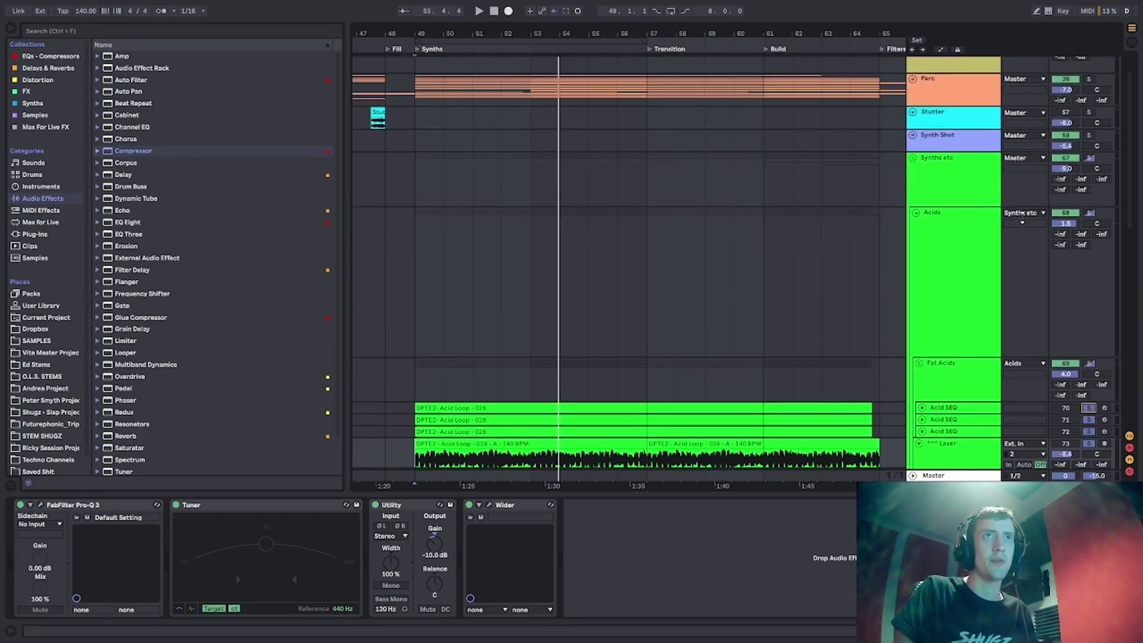
scroll(426, 306, down, 6)
key(space)
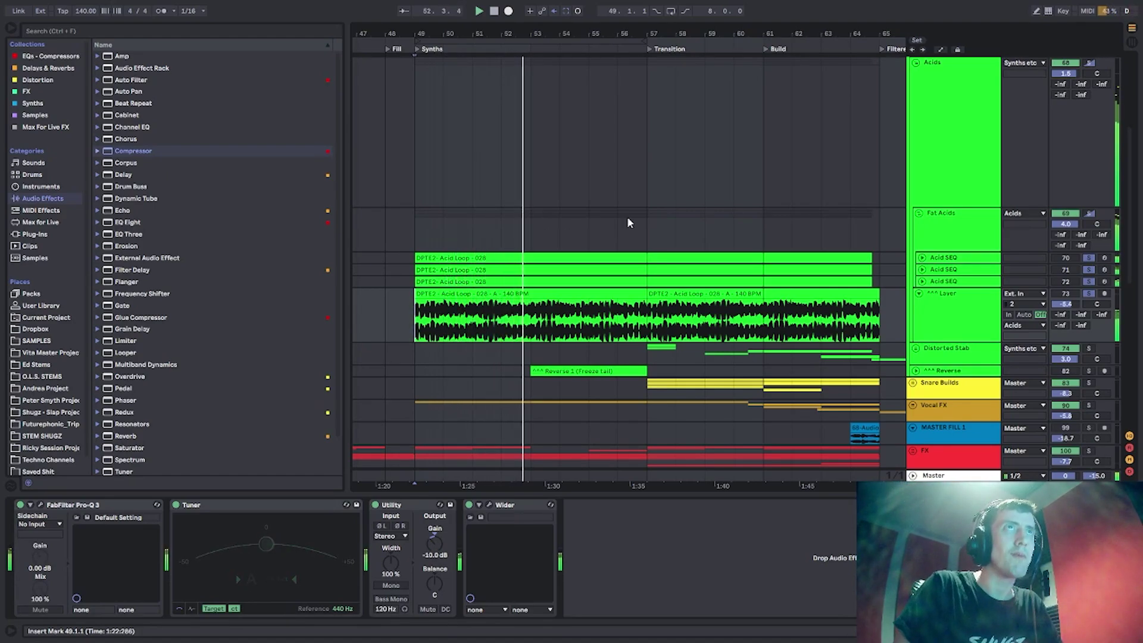
Fold the Layer track and the Fat Acids group, and select the Acids group to show its device chain.
click(944, 310)
key(u)
click(948, 234)
key(u)
click(946, 194)
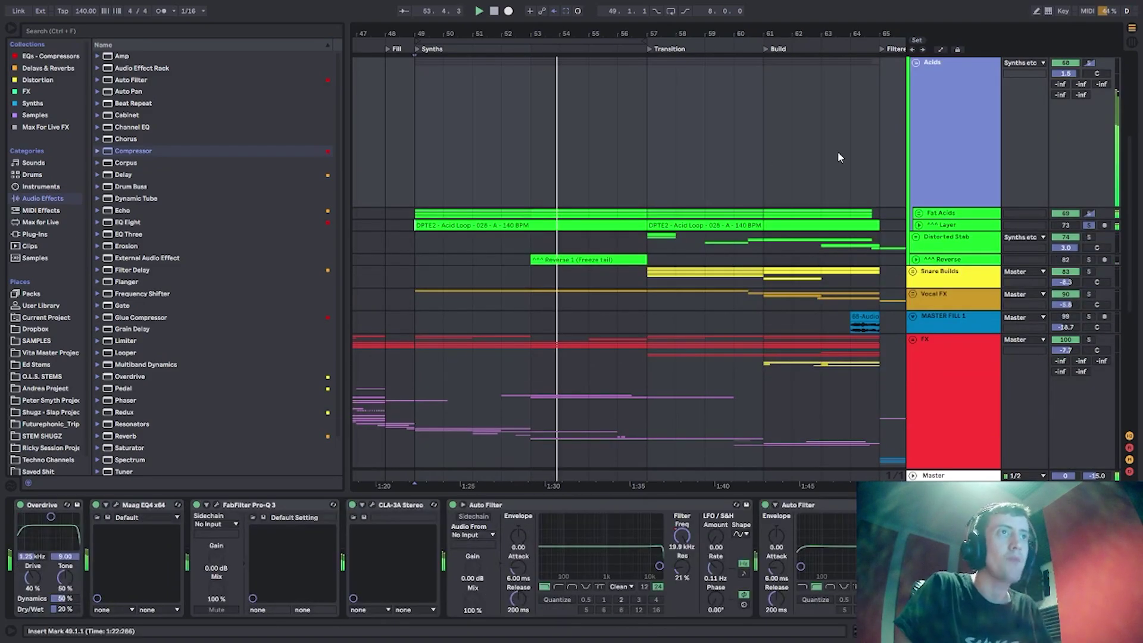
Fold the Acids group and place the insert marker at bar 49 on the Distorted Stab group.
click(410, 181)
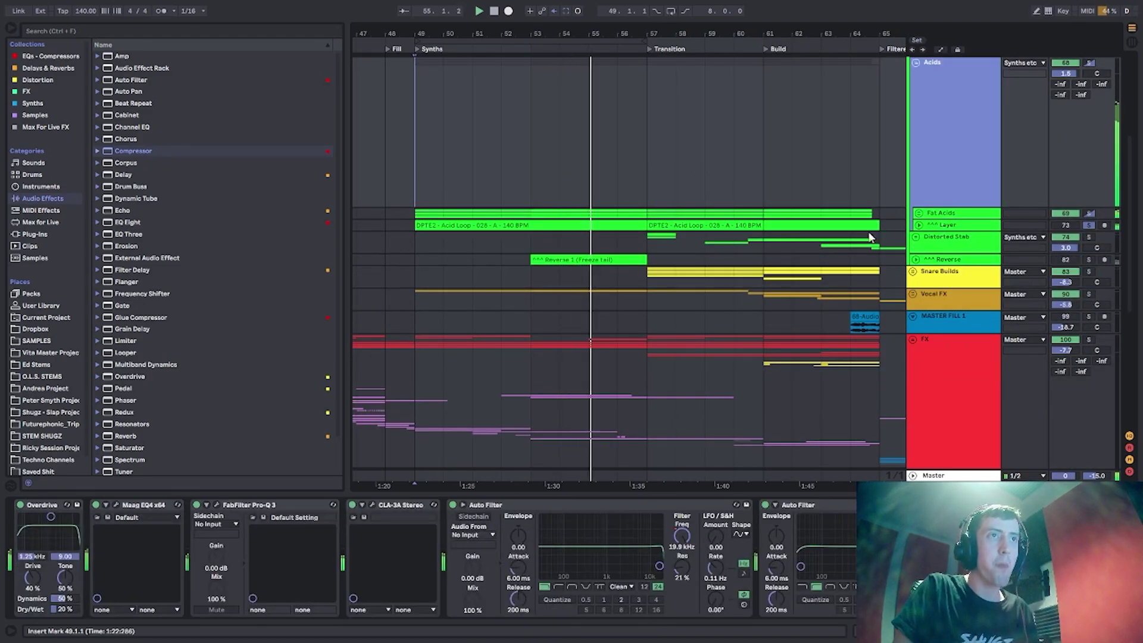
click(932, 250)
click(932, 202)
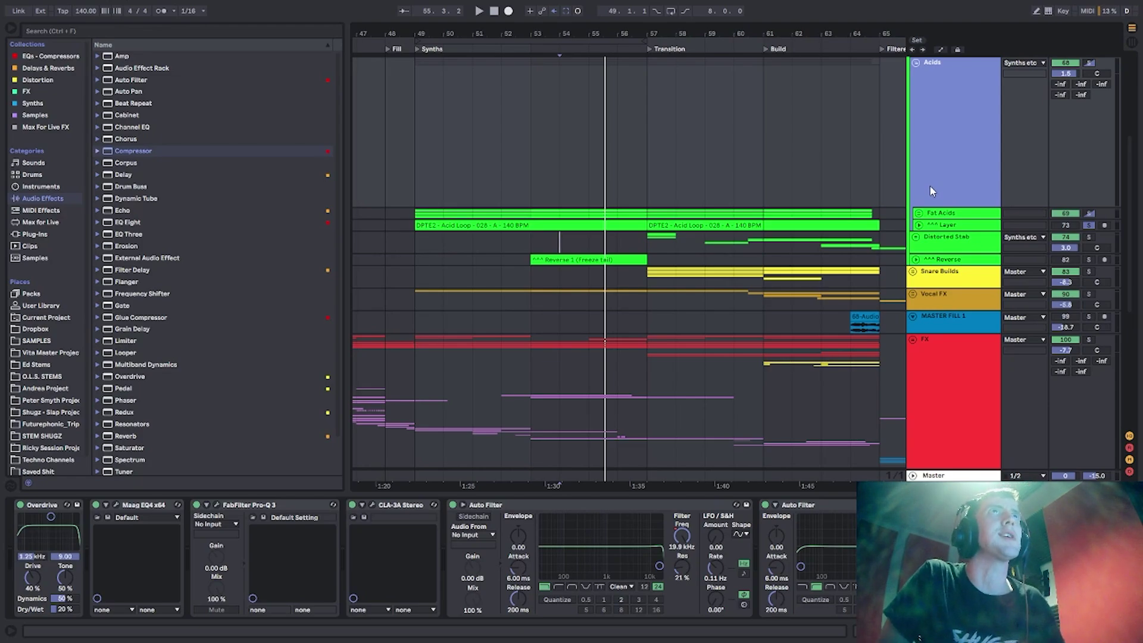
scroll(930, 187, up, 3)
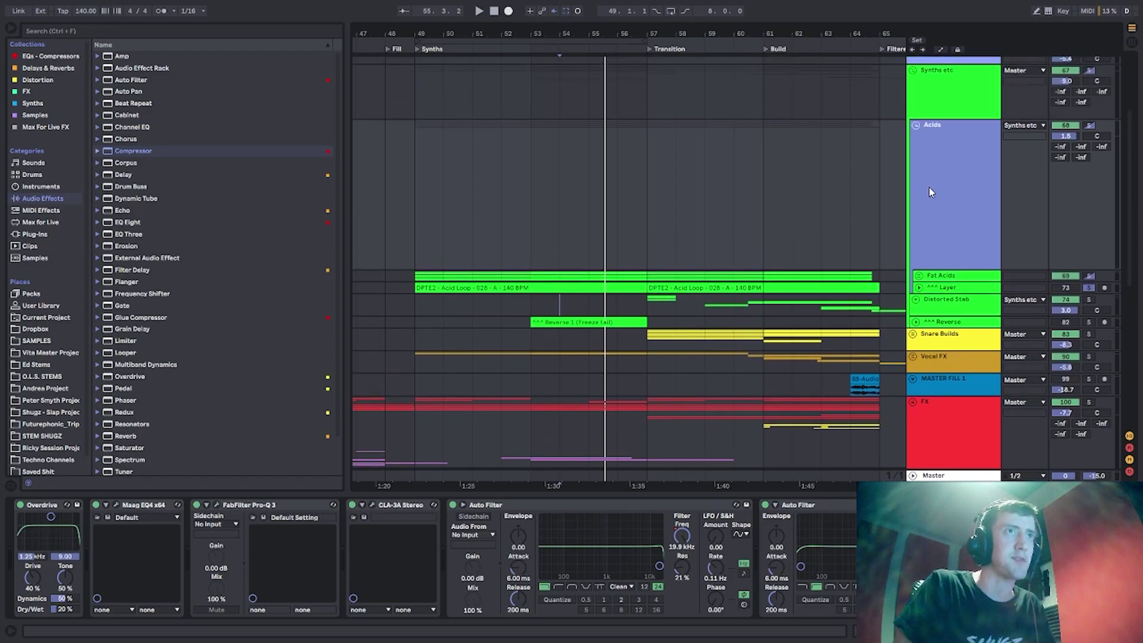
click(916, 125)
click(419, 137)
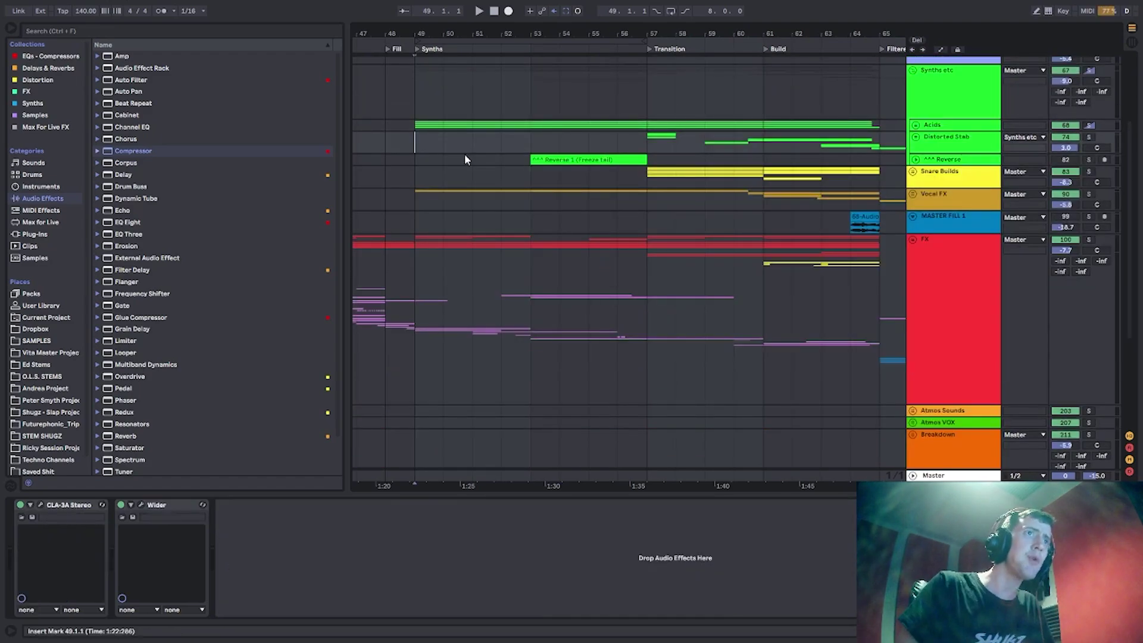
Unfold the Distorted Stab group around the Transition section, then solo and unfold its Stab subgroup.
click(917, 139)
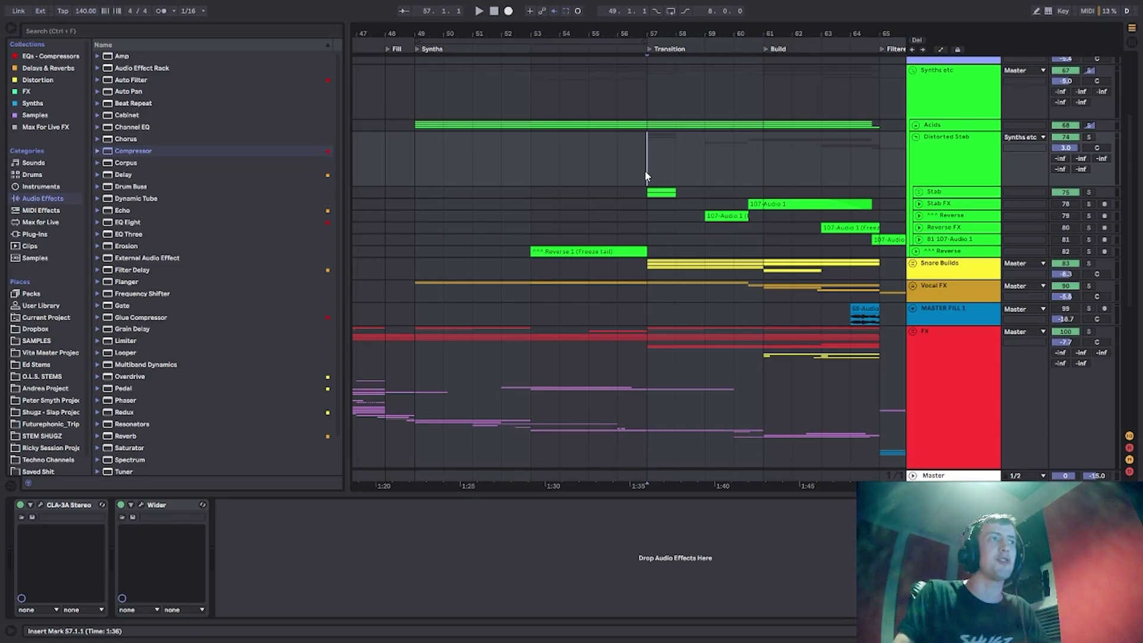
drag(653, 33, 604, 34)
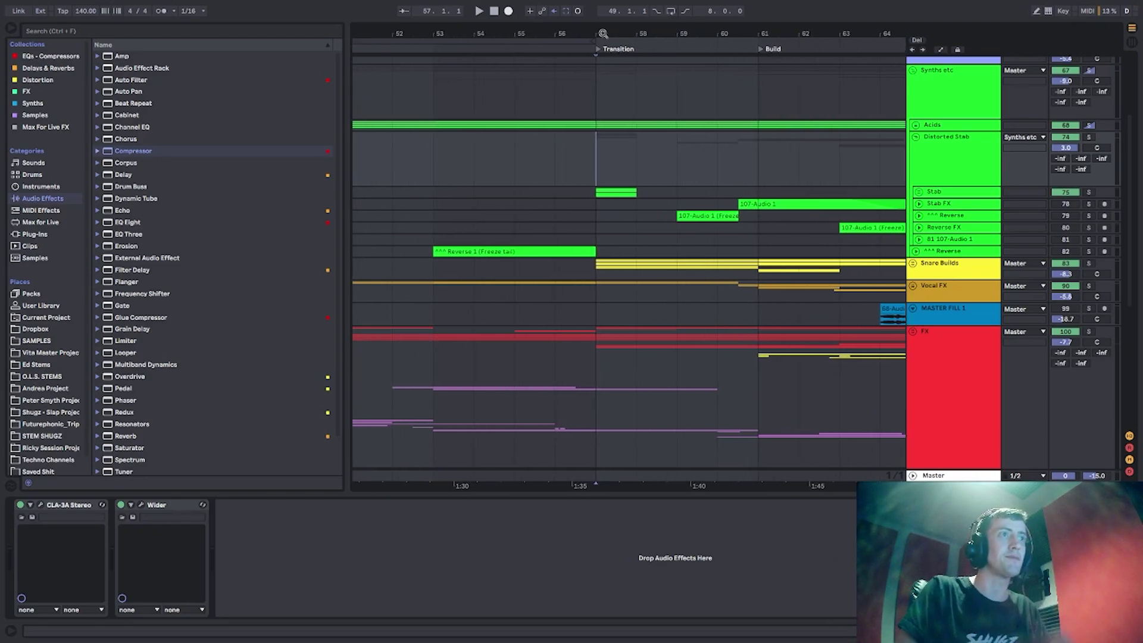
click(917, 138)
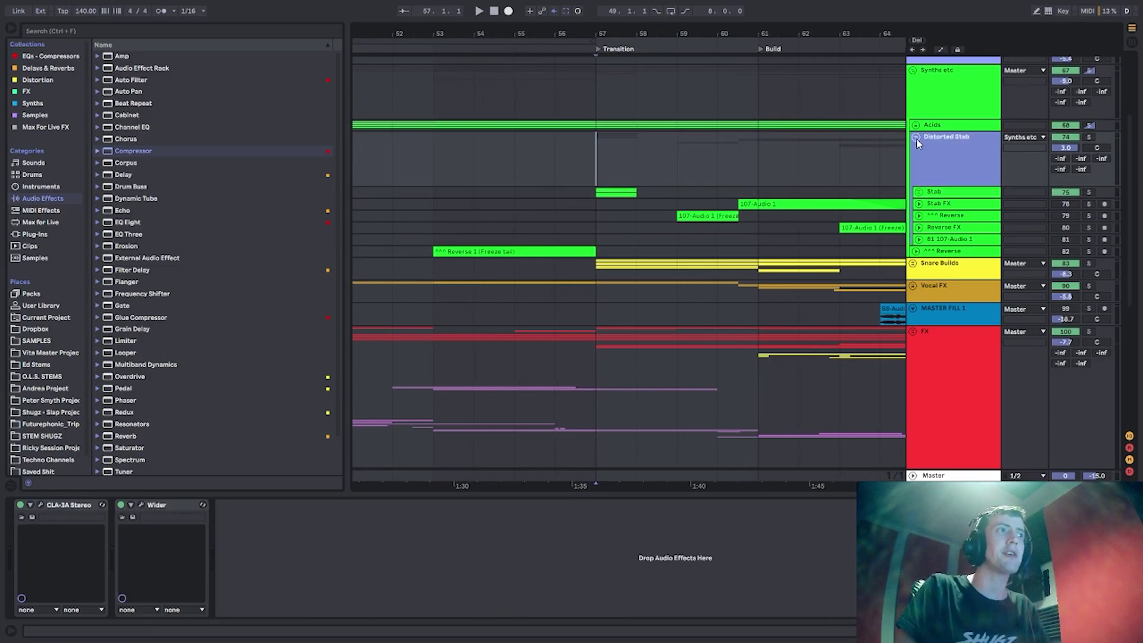
click(1089, 192)
click(919, 192)
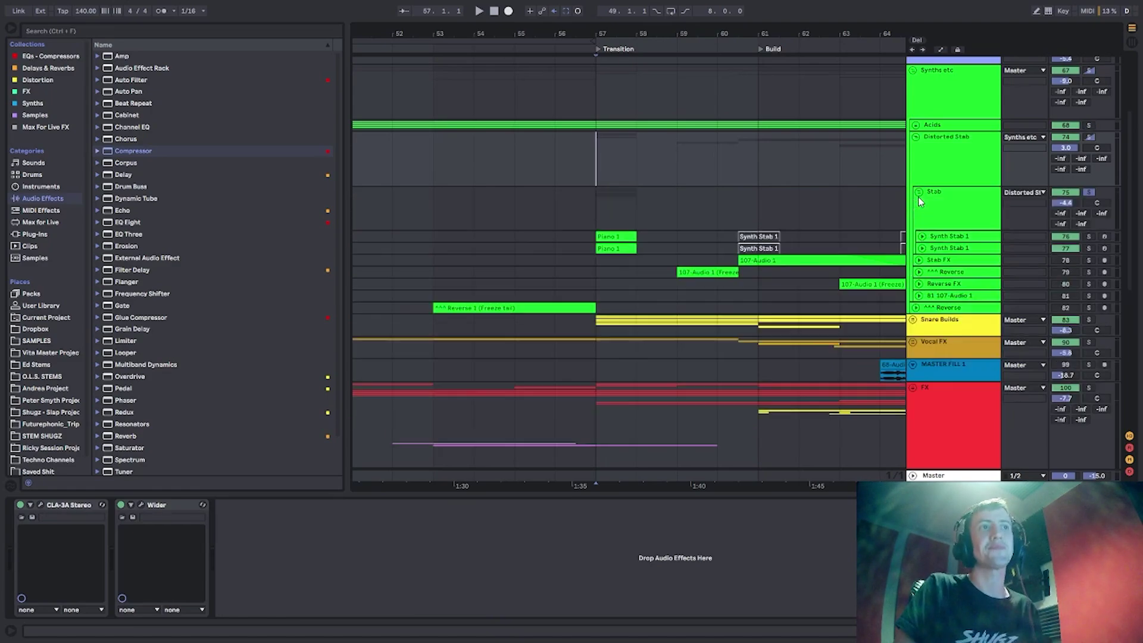
Play the soloed Stab group from bar 57, at the start of the Transition section.
click(602, 215)
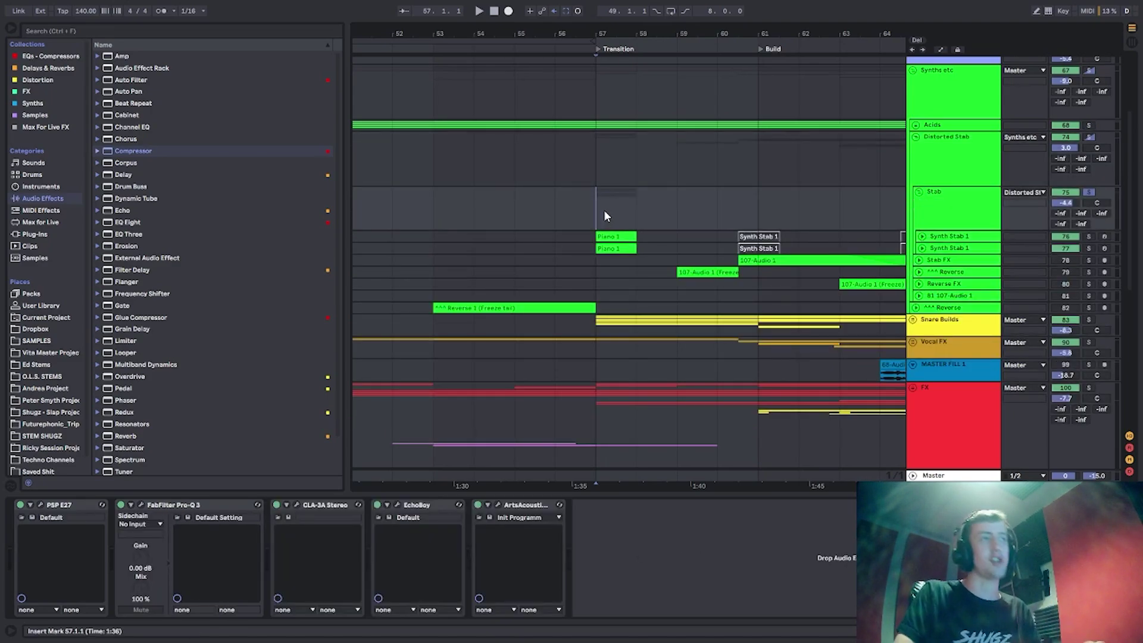
key(space)
key(plus)
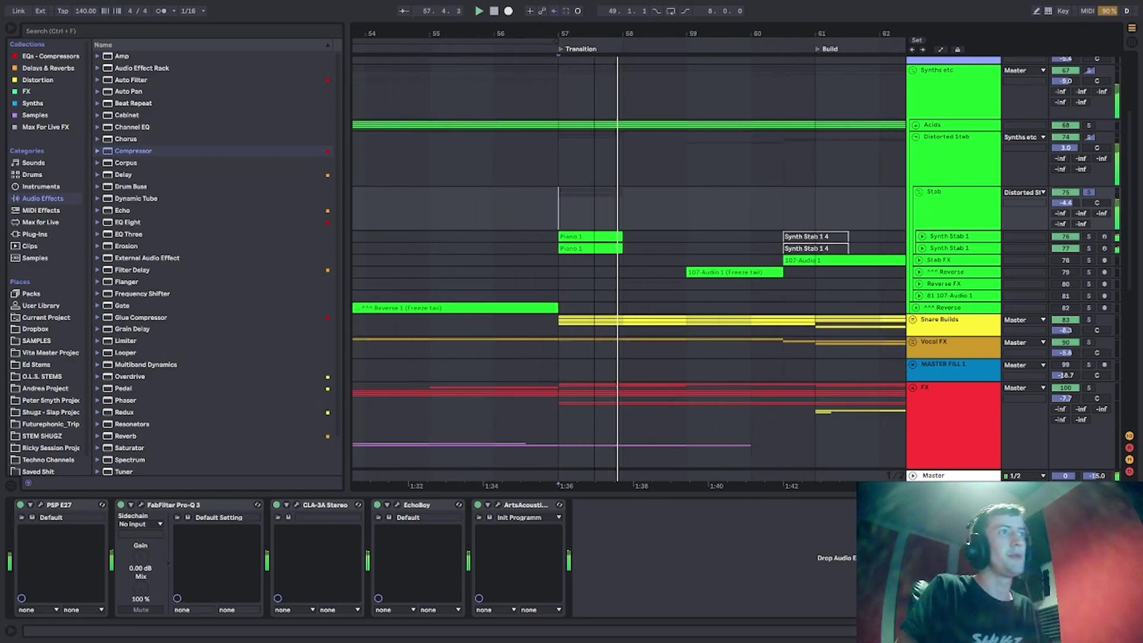
drag(594, 34, 565, 31)
Unfold the first Synth Stab 1 track, solo it and play its Piano 1 clip from bar 57.
click(923, 236)
key(space)
click(954, 253)
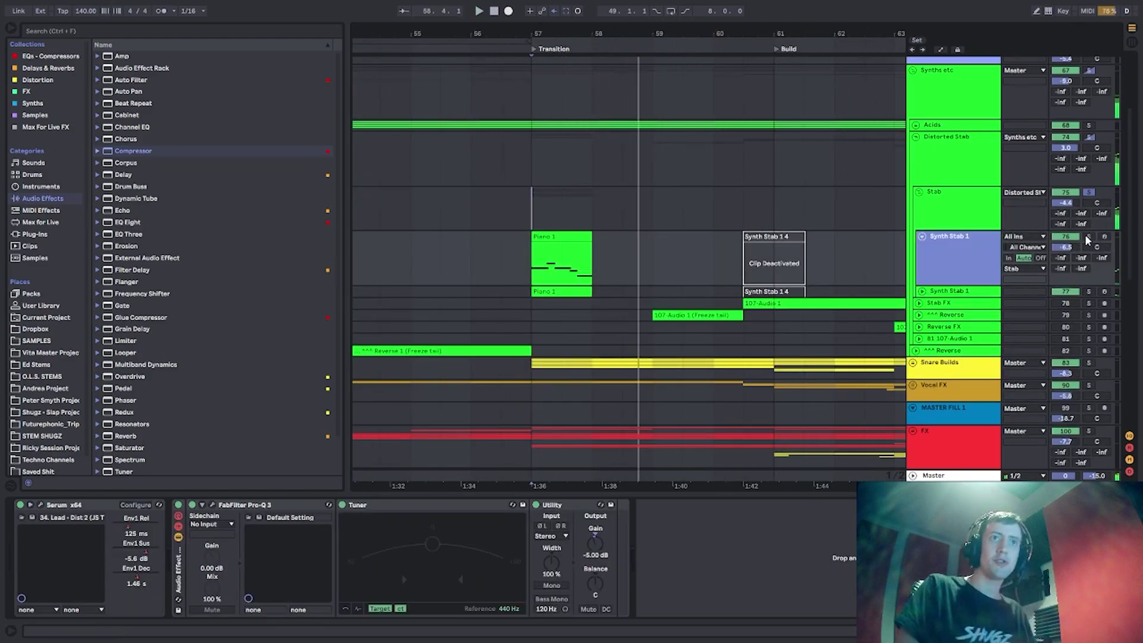
click(1088, 237)
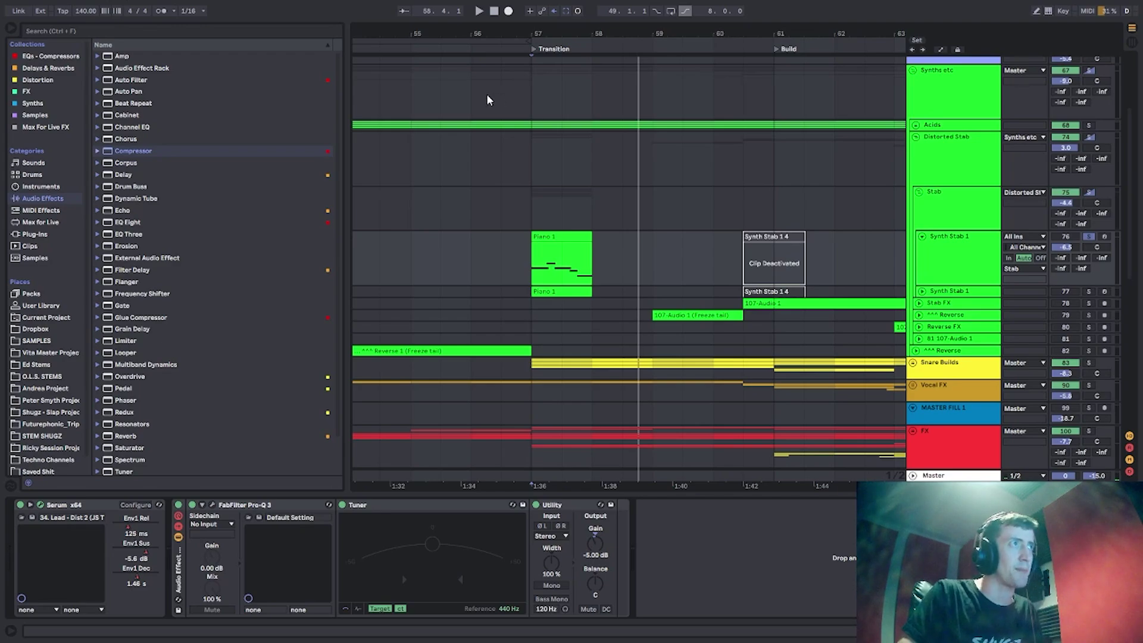
click(543, 269)
key(space)
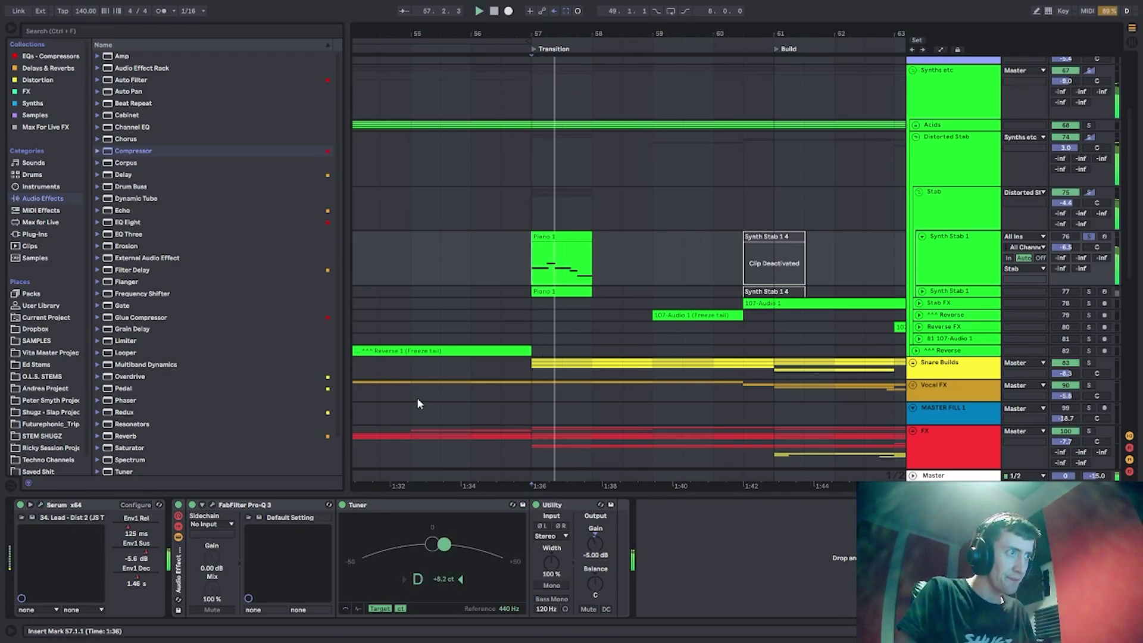
Switch off EchoBoy and ArtsAcoustic on the Stab group and replay the first Synth Stab 1 dry from bar 57.
click(954, 226)
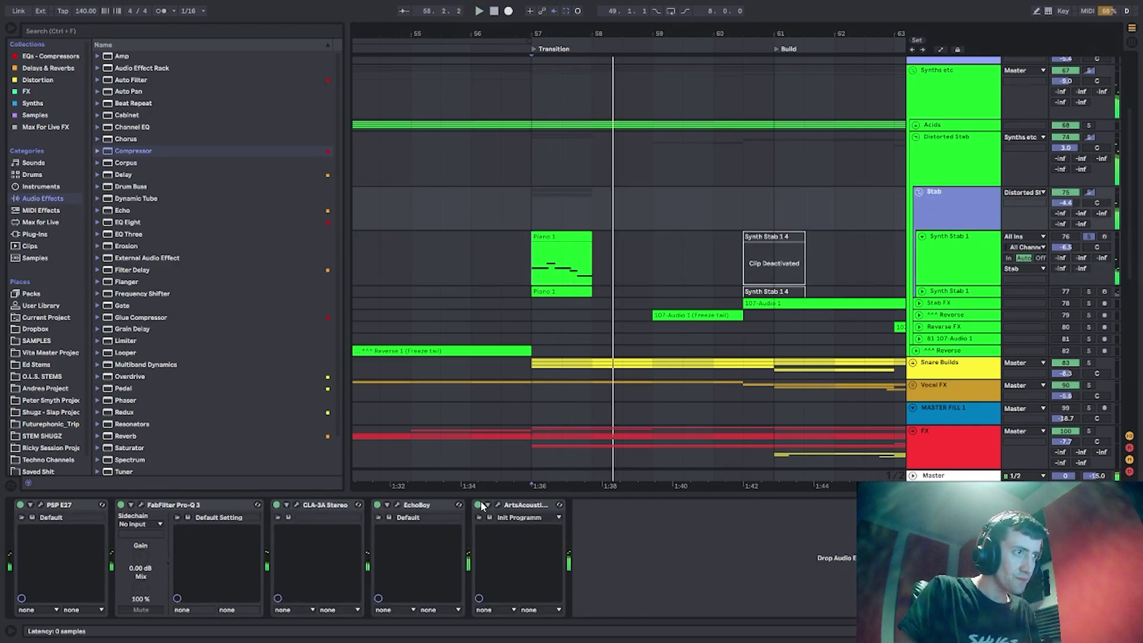
click(378, 505)
click(541, 305)
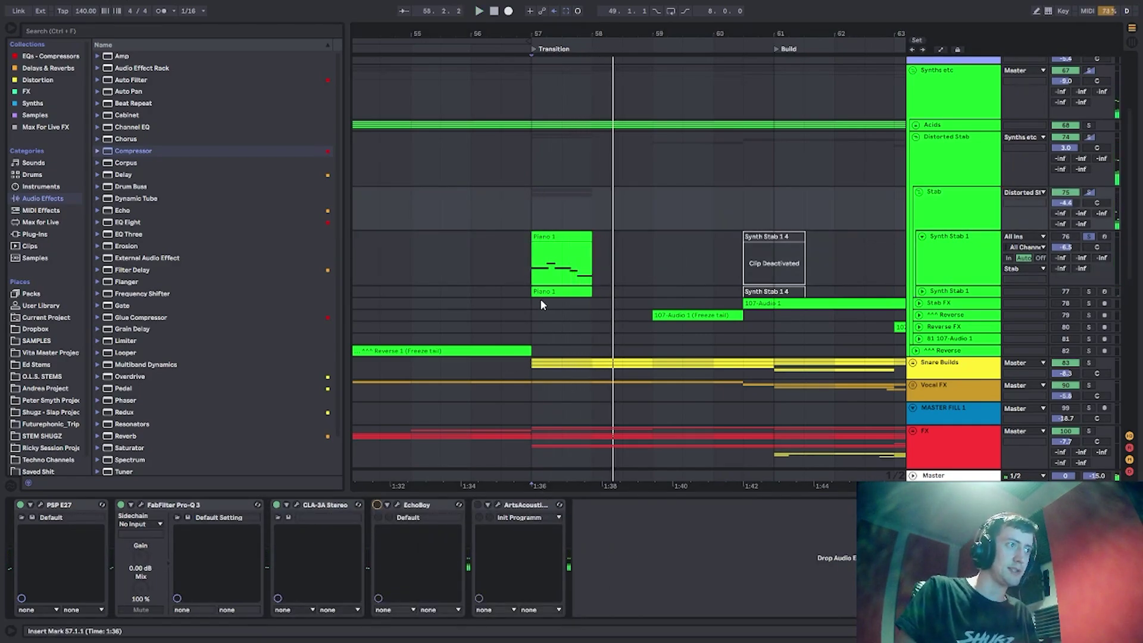
click(541, 256)
key(space)
click(947, 222)
key(space)
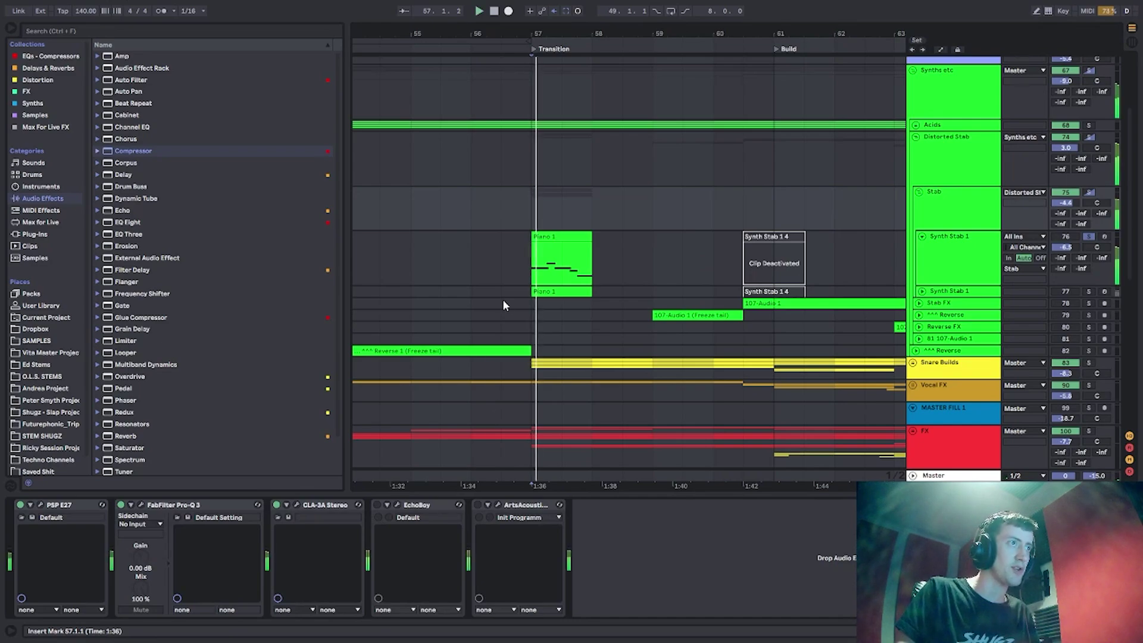
Solo and unfold the second Synth Stab 1 track and play it from bar 57.
click(1089, 291)
click(923, 291)
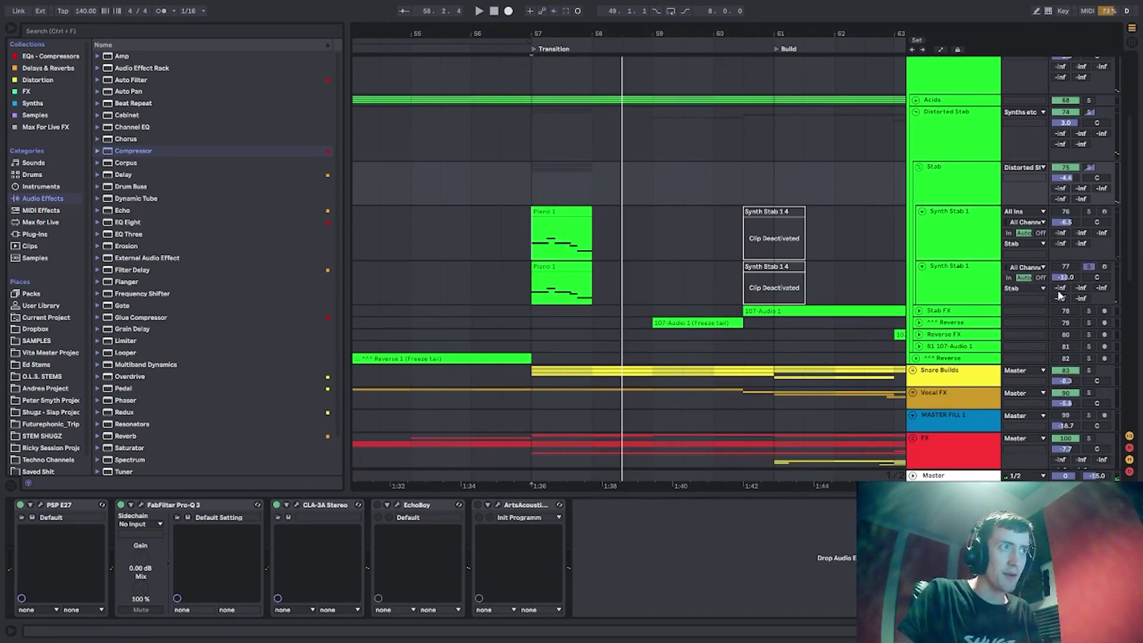
key(space)
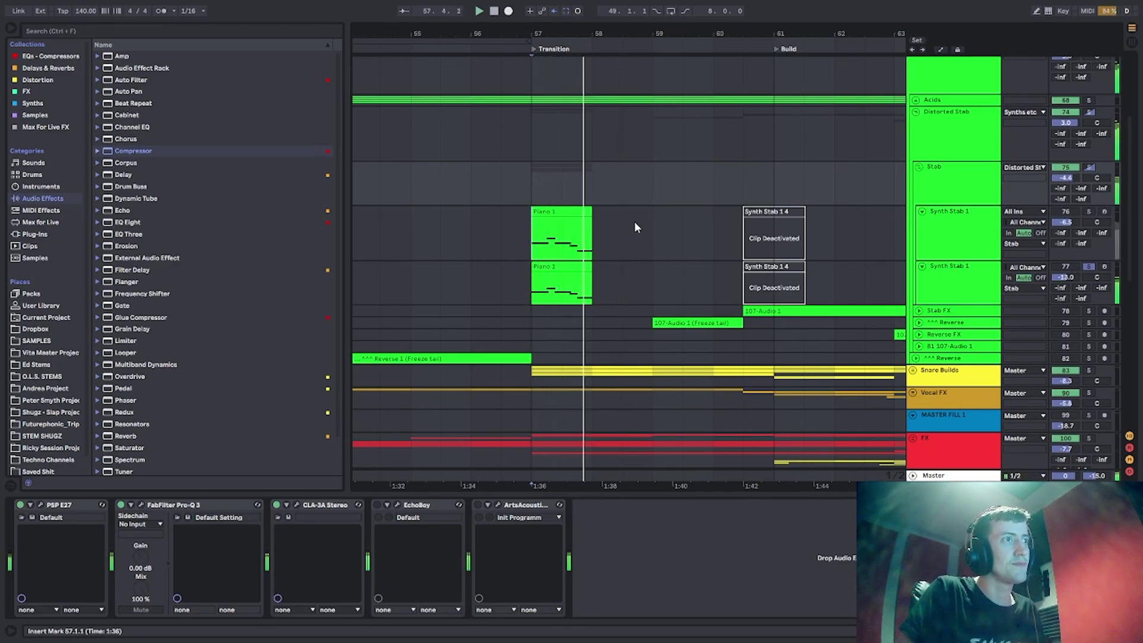
Compare the device chains of the two Synth Stab 1 tracks with that of their Stab group.
click(973, 290)
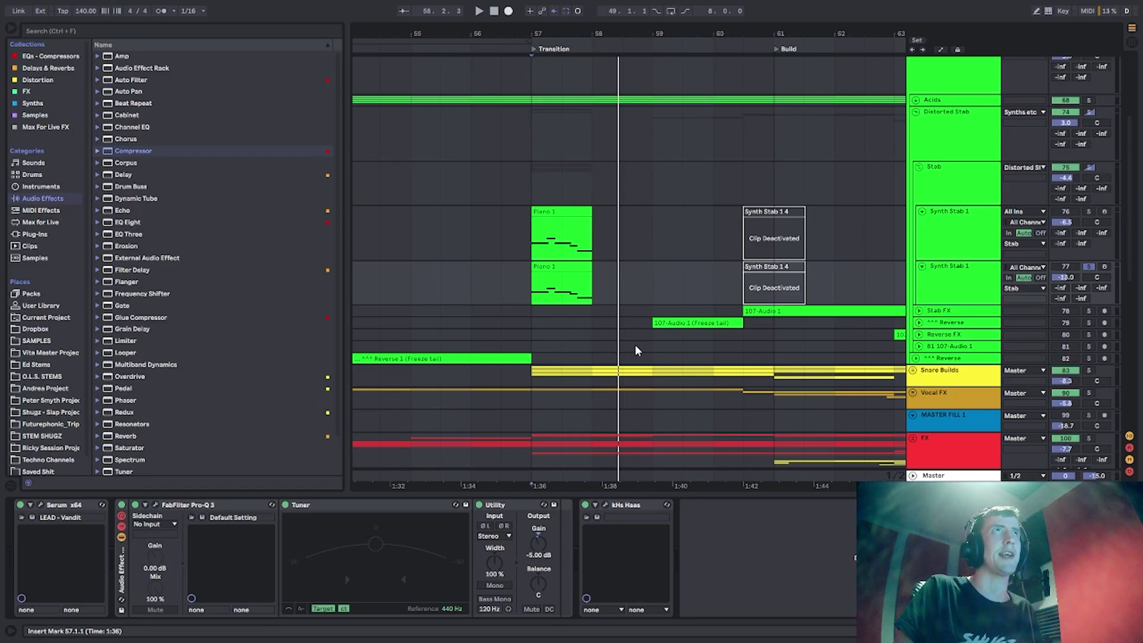
click(976, 243)
click(971, 281)
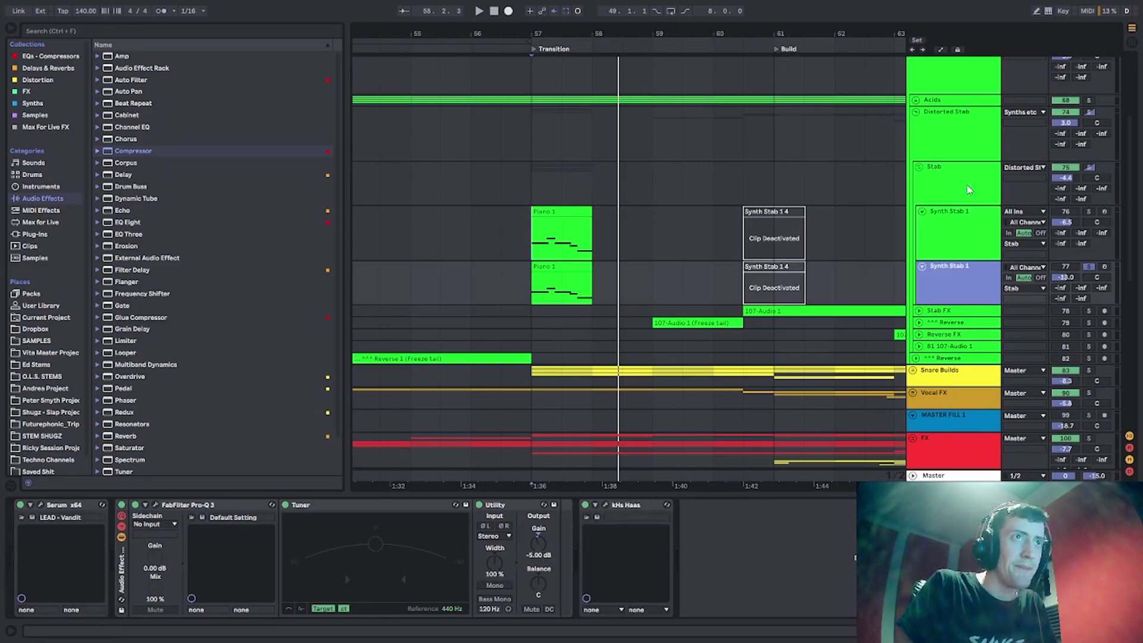
click(967, 185)
click(965, 245)
click(957, 269)
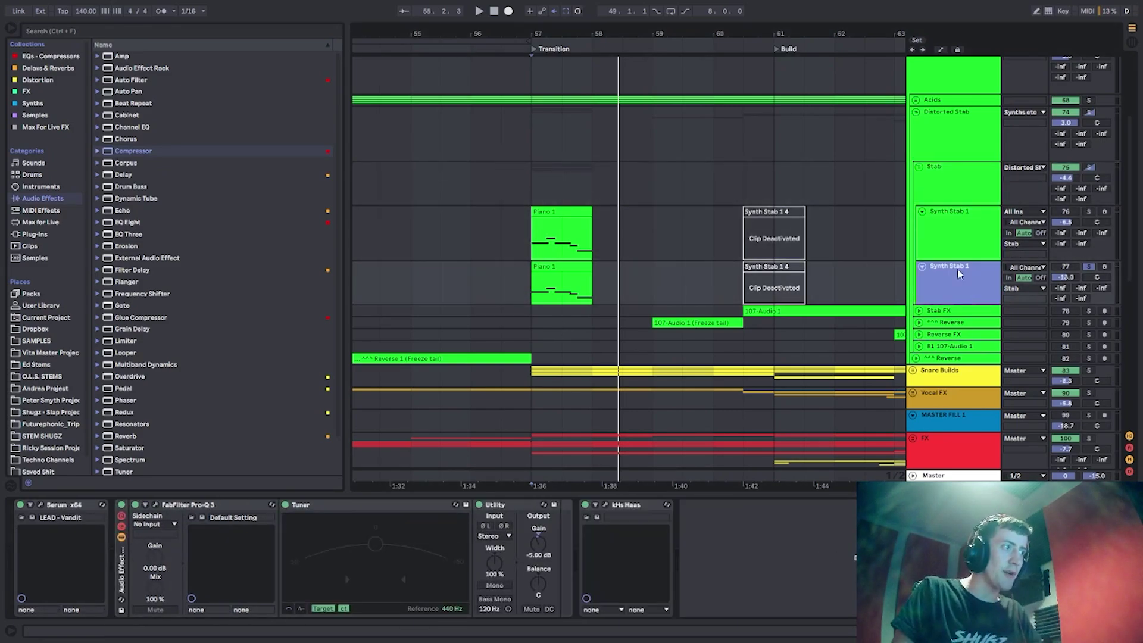
click(954, 238)
click(941, 196)
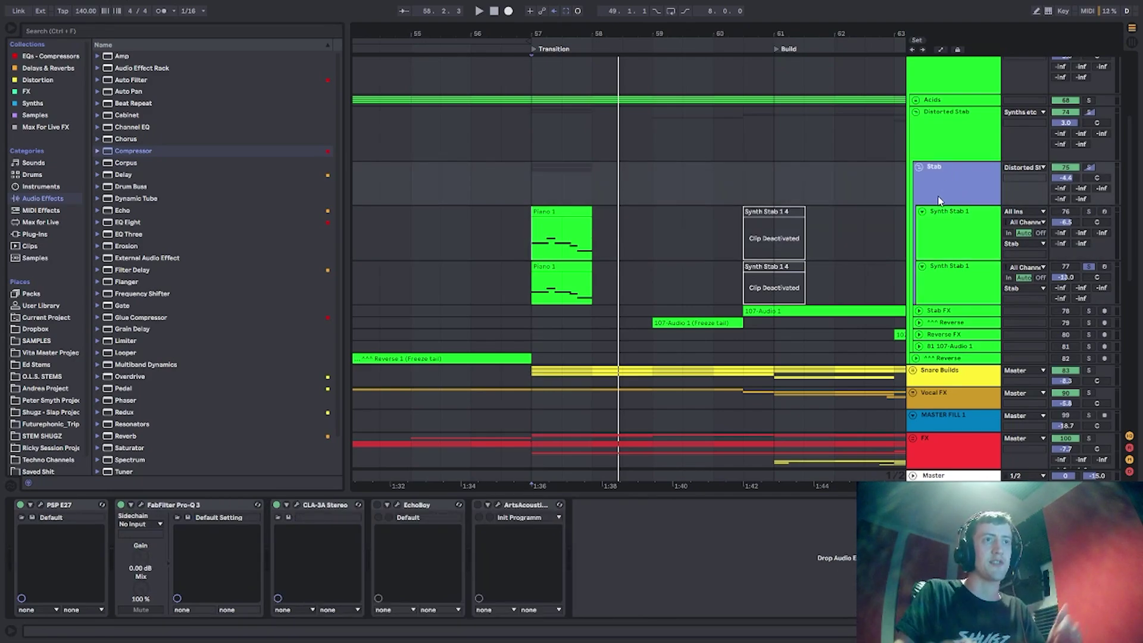
Switch EchoBoy and ArtsAcoustic back on in the Stab group, and fold it along with both Synth Stab 1 tracks.
click(923, 212)
click(922, 224)
click(945, 191)
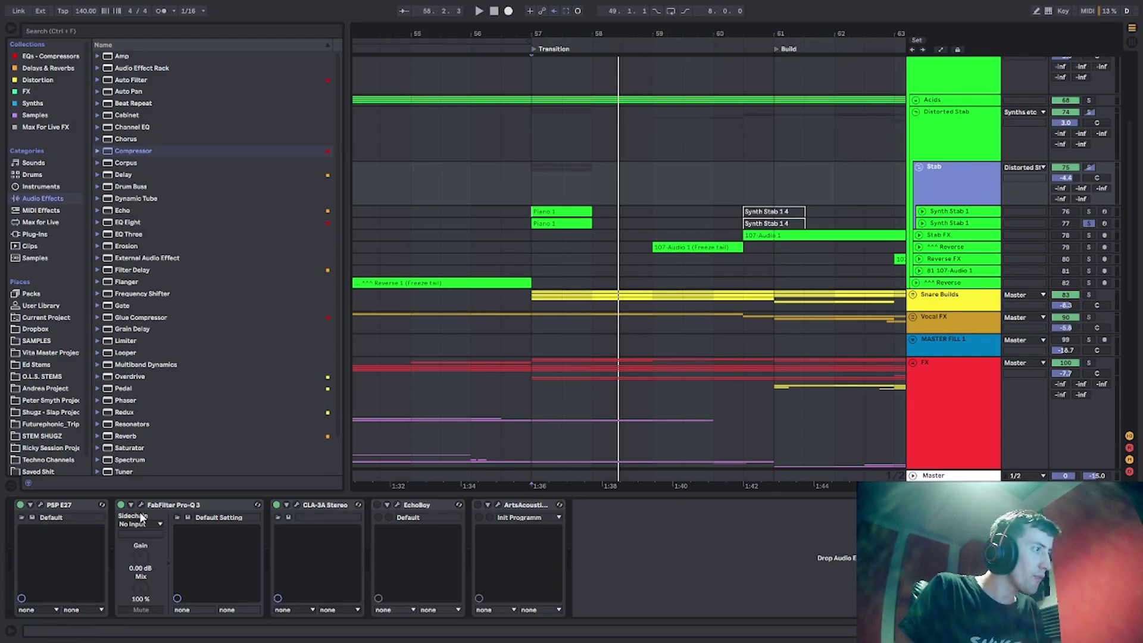
click(377, 505)
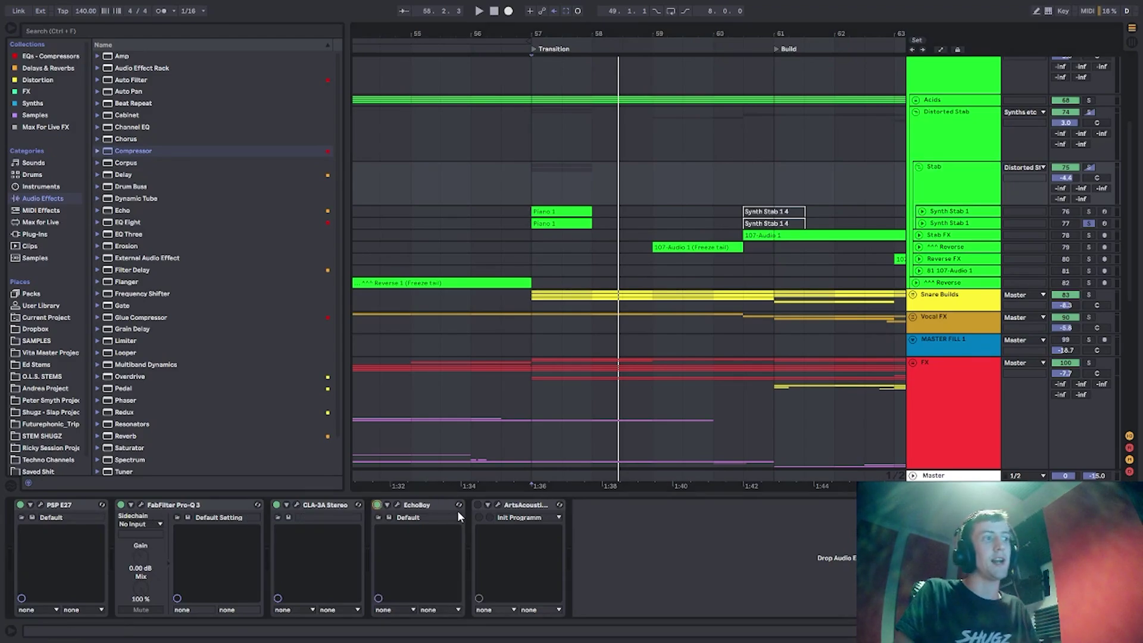
click(949, 181)
key(u)
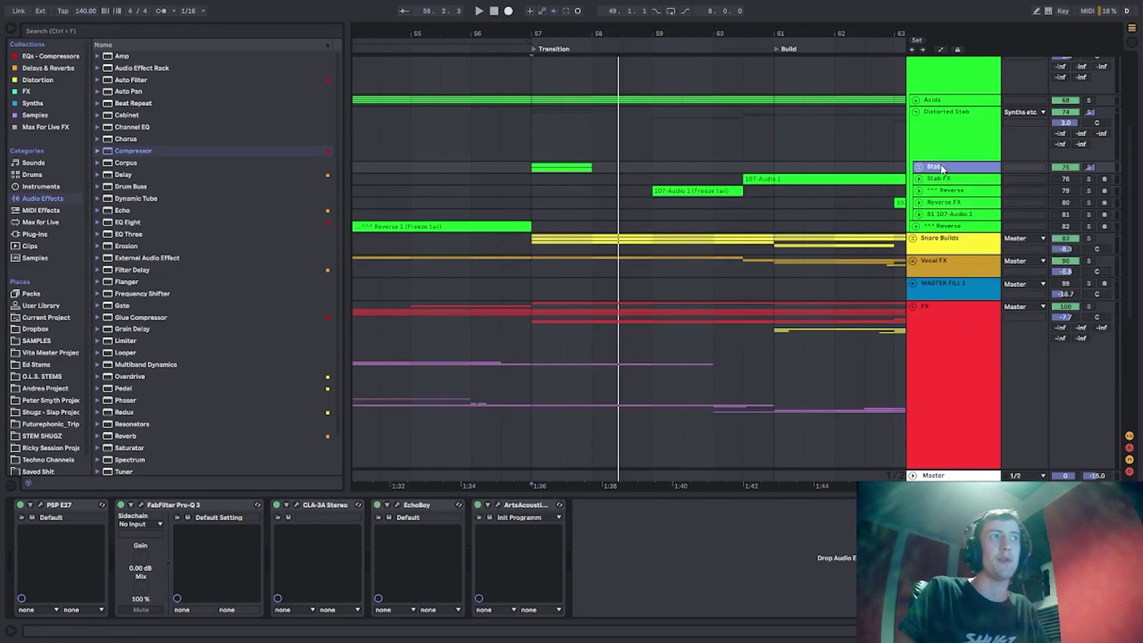
Solo the Distorted Stab group and play it from bar 57, narrowing the solo to the Stab subgroup.
click(1014, 150)
click(1089, 112)
key(space)
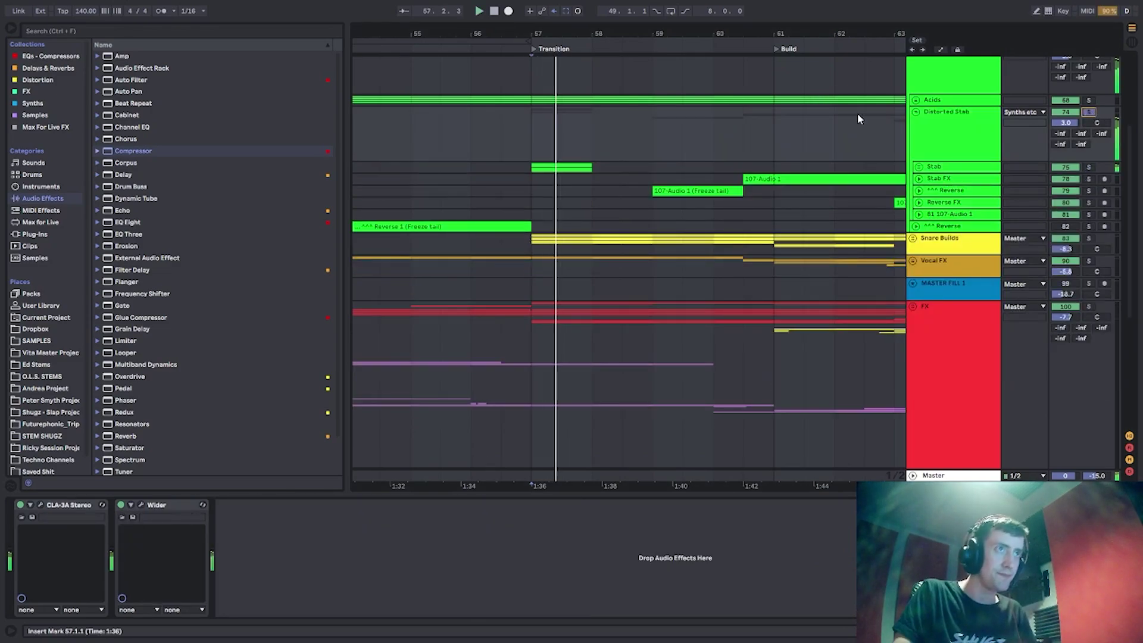
click(1089, 168)
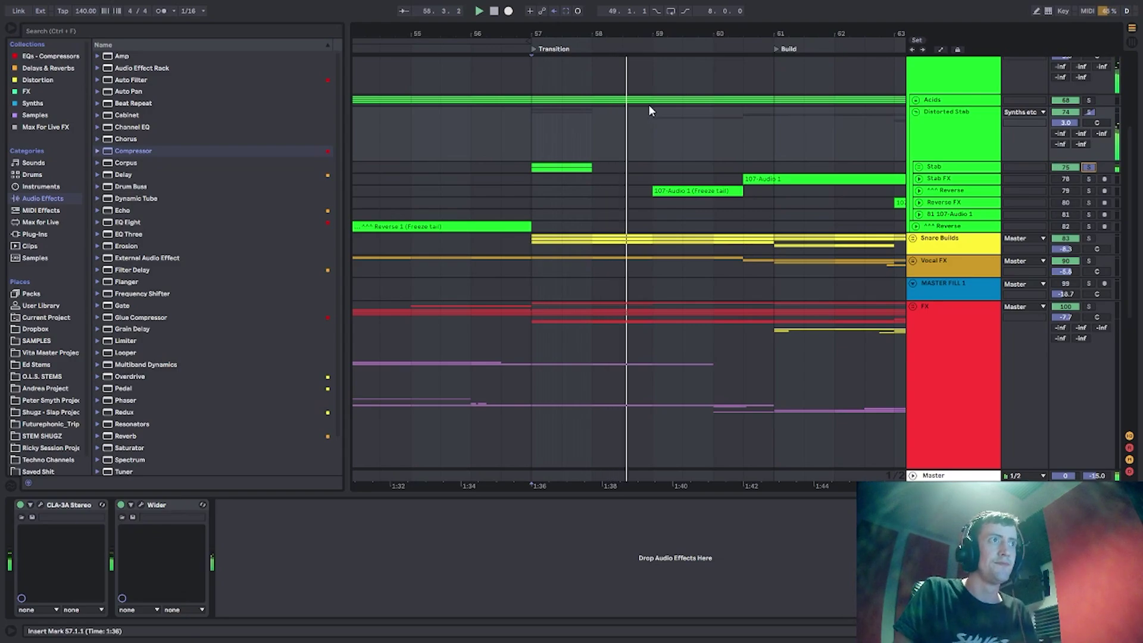
Unfold and solo the Stab FX track and play its 107-Audio 1 clip from bar 60.3.
click(919, 179)
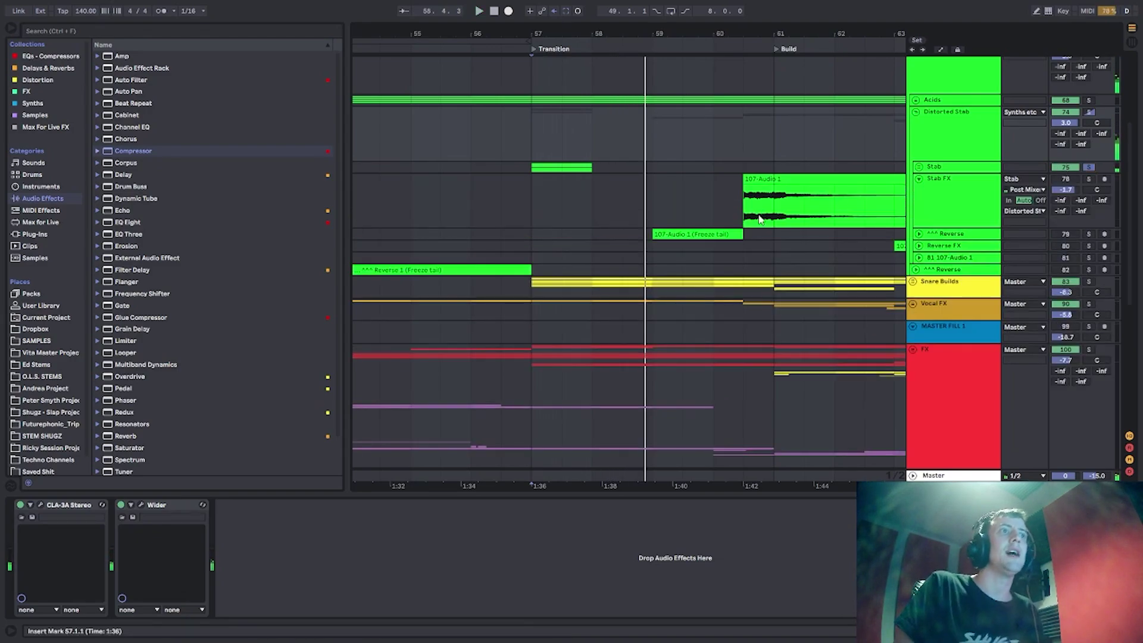
click(1089, 179)
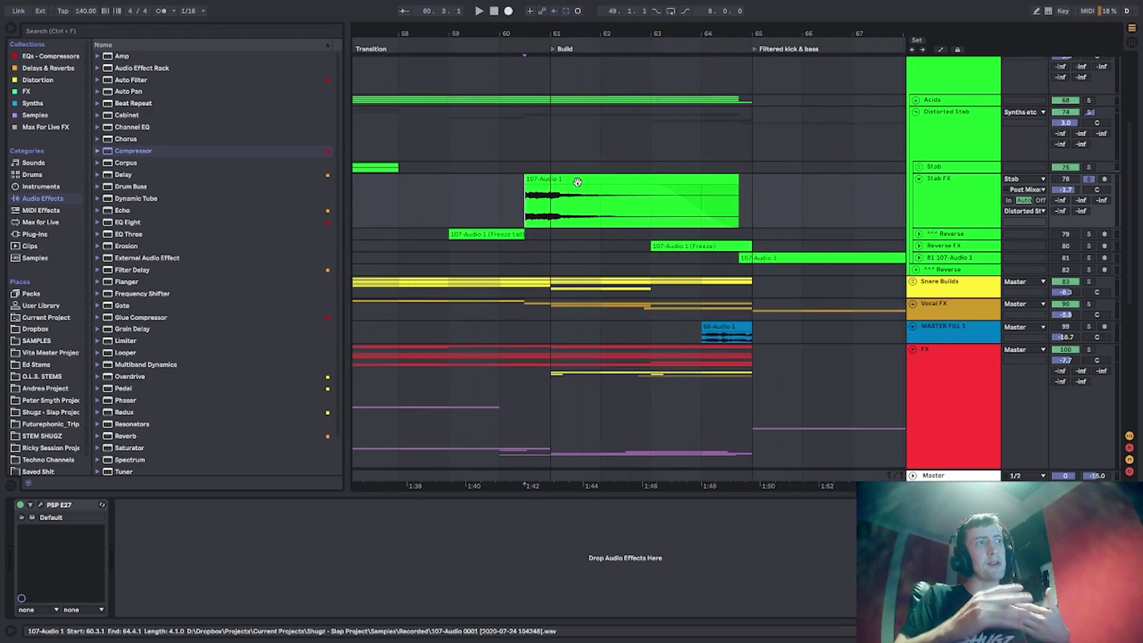
key(space)
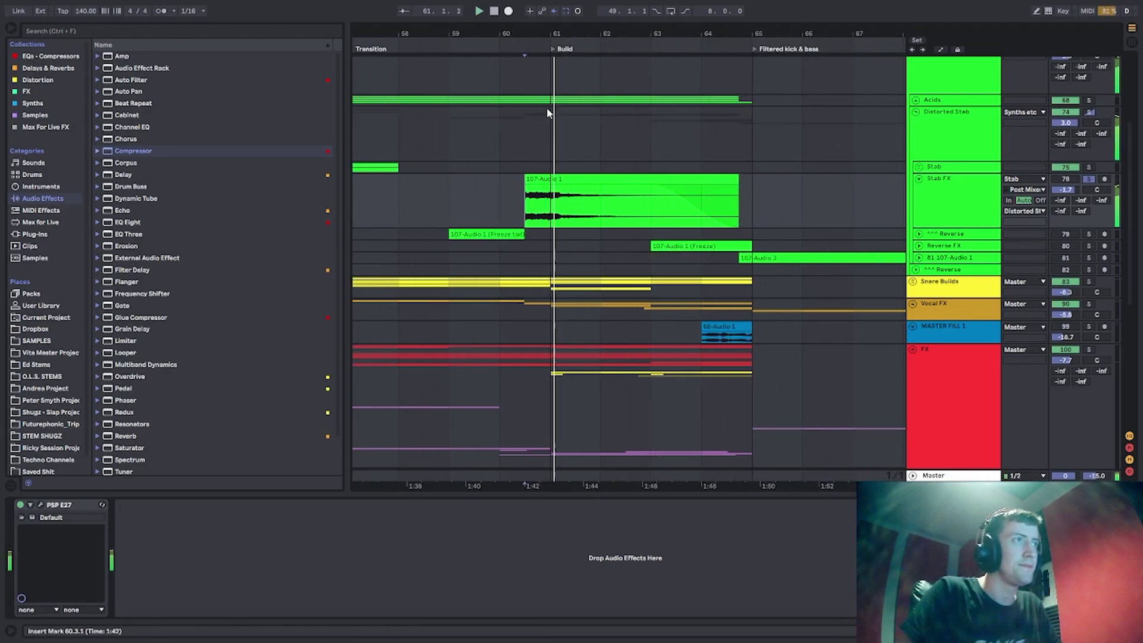
Unfold the ^^^ Reverse track below Stab FX, add it to the solo and play both from bar 59.
drag(585, 37, 680, 35)
click(545, 234)
click(919, 235)
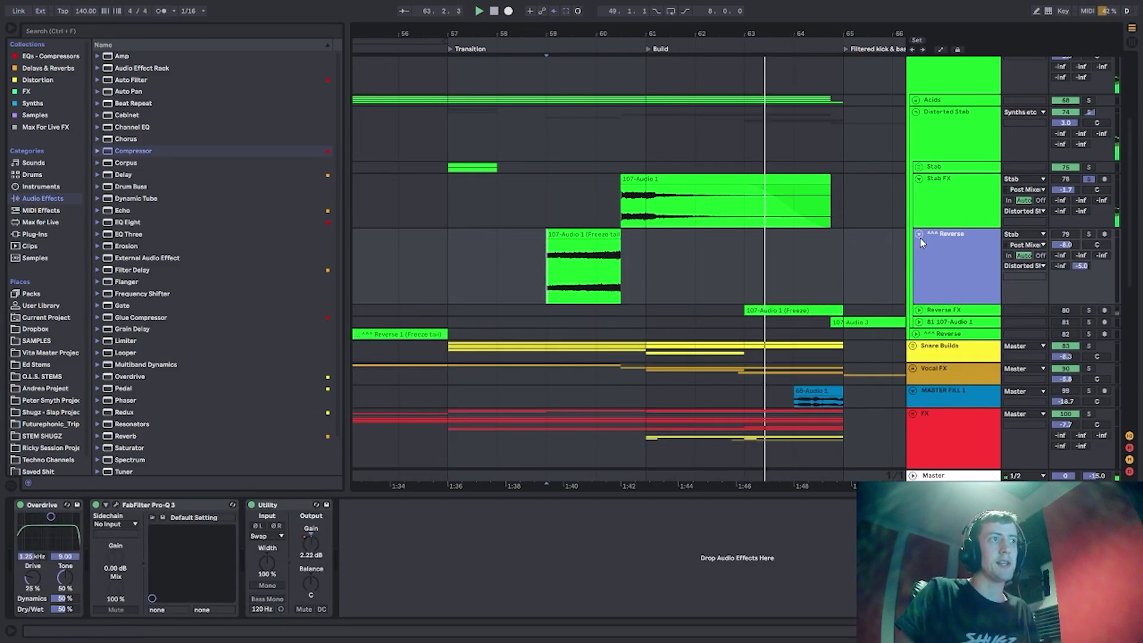
click(1088, 234)
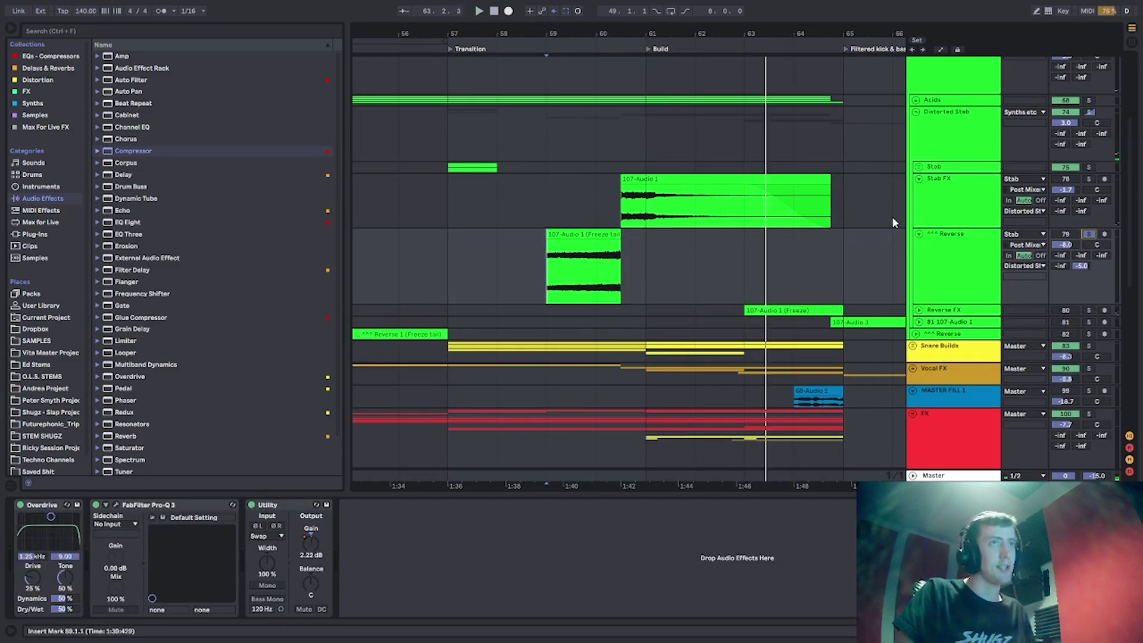
click(552, 268)
key(space)
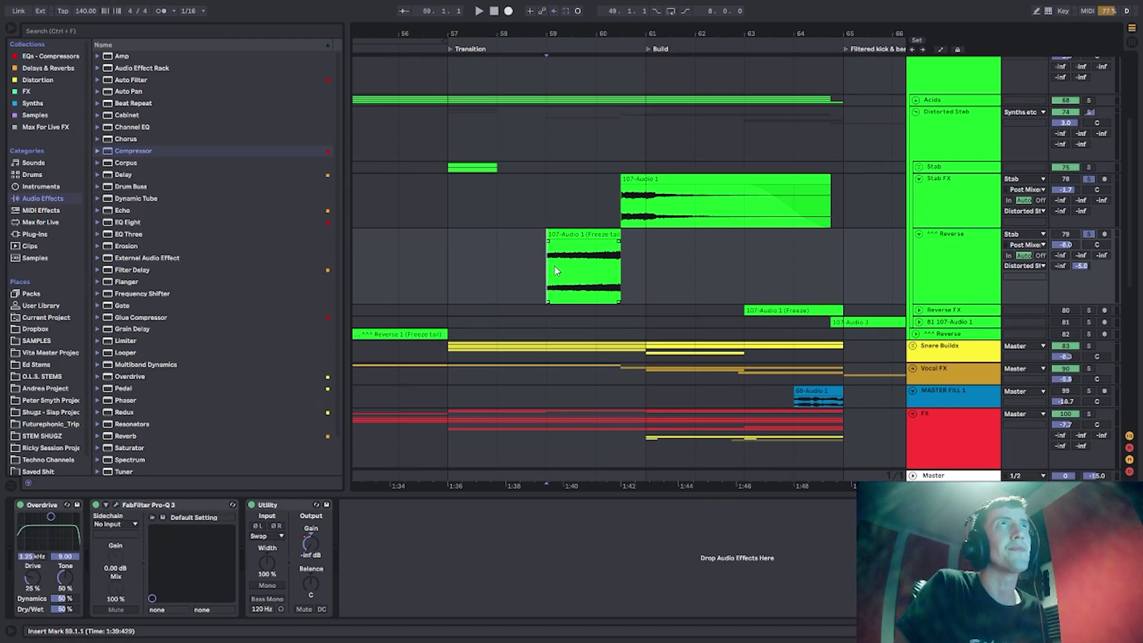
key(space)
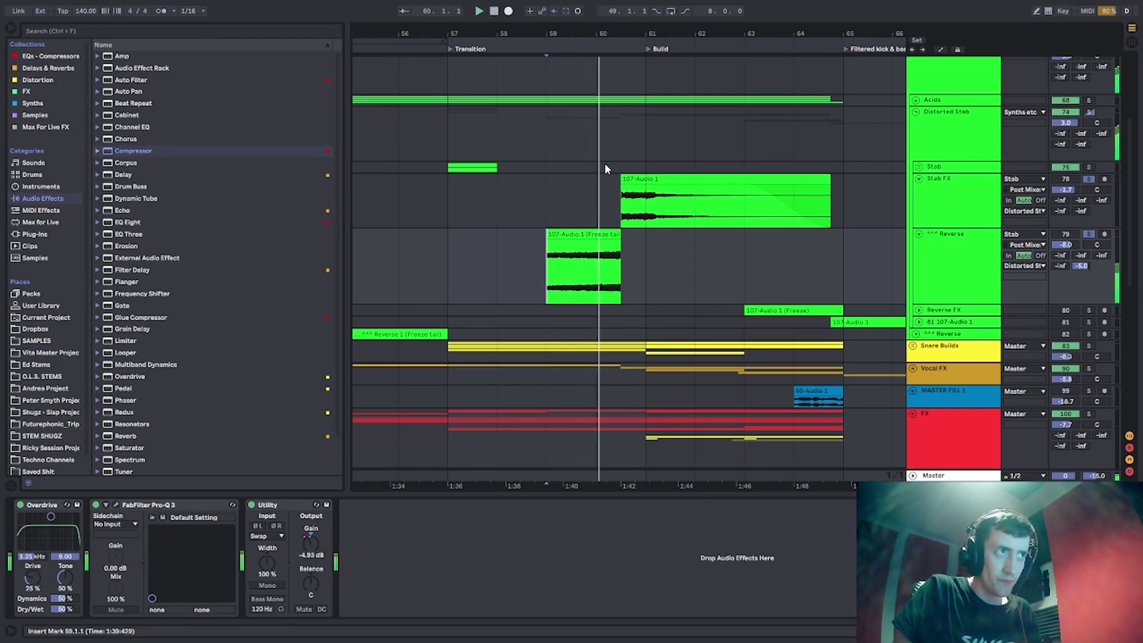
scroll(464, 193, up, 3)
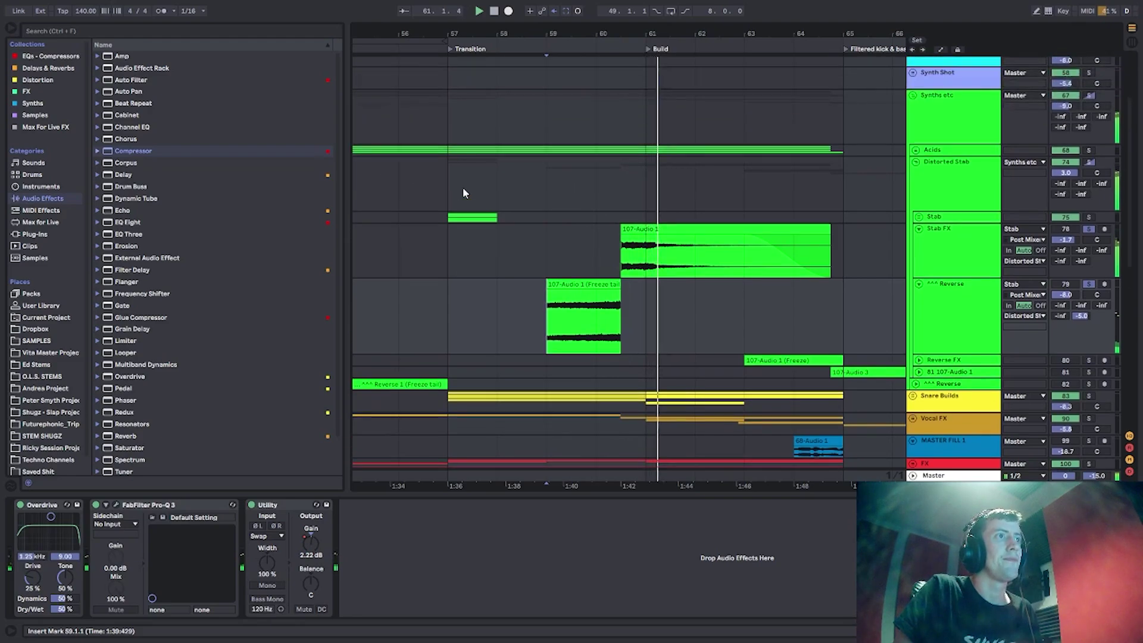
Solo the whole Synths etc group and play it from bar 56 through the Transition into the Build.
click(463, 193)
scroll(505, 229, up, 6)
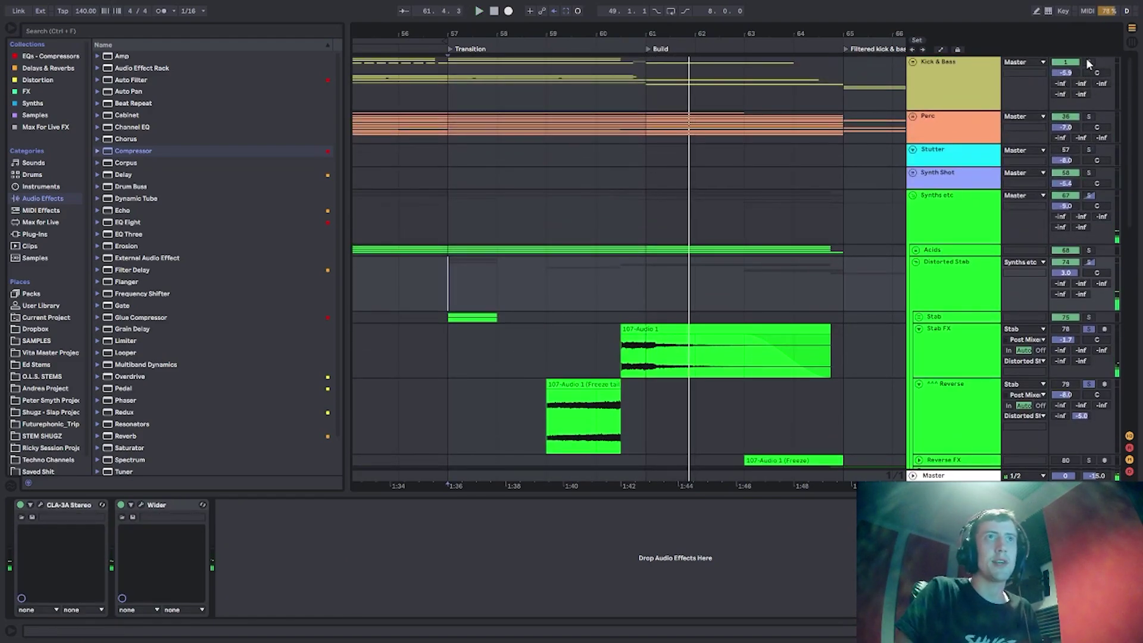
scroll(652, 276, down, 3)
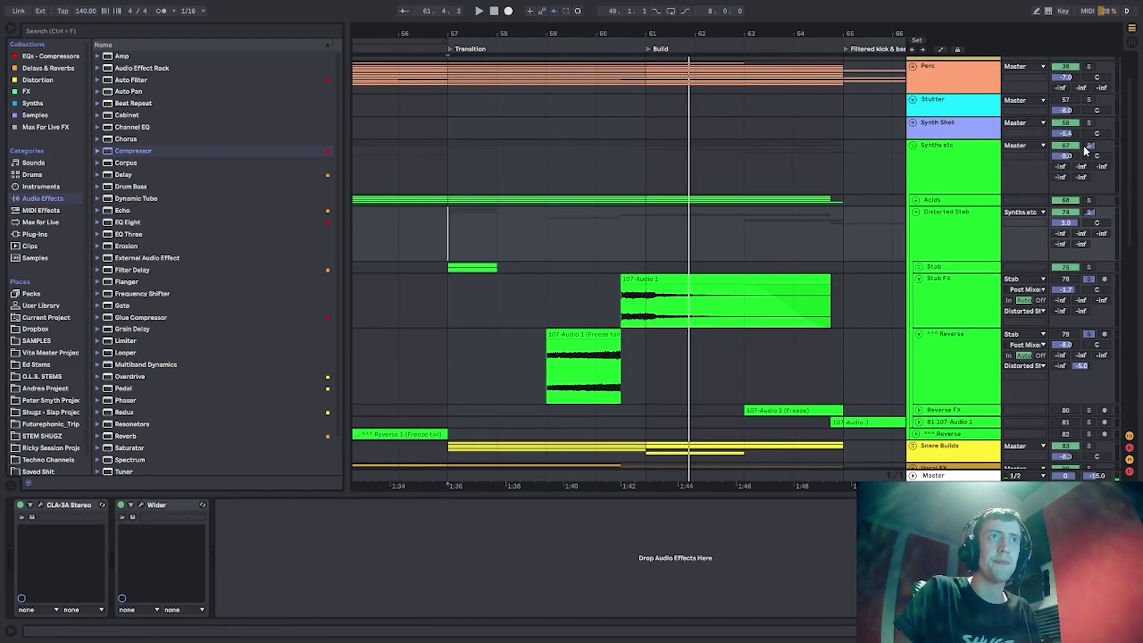
click(1085, 149)
click(407, 225)
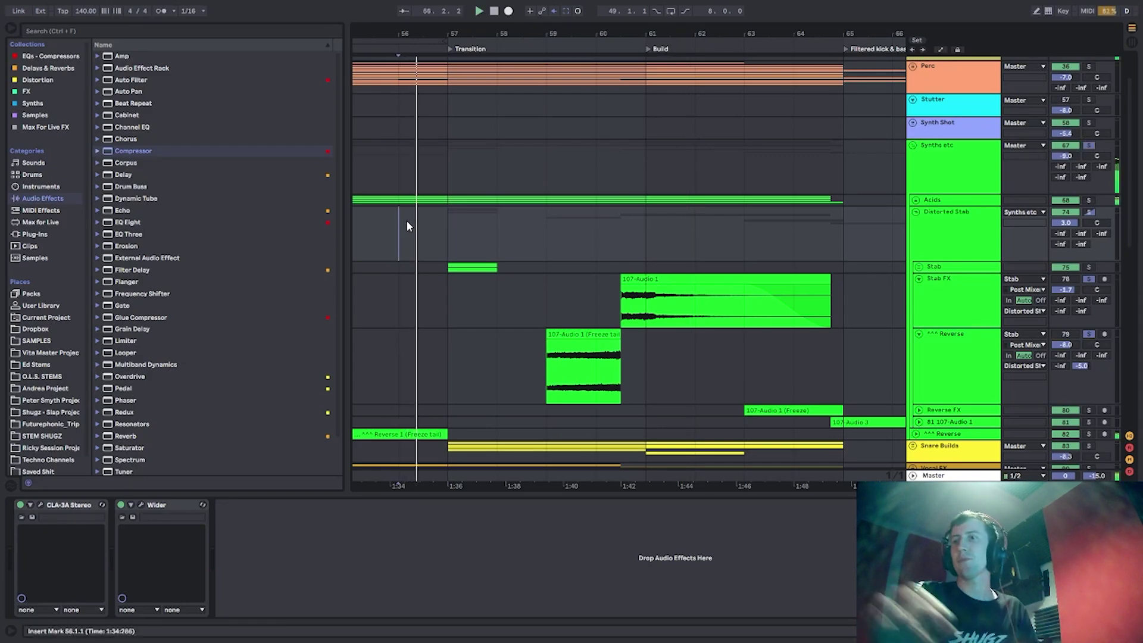
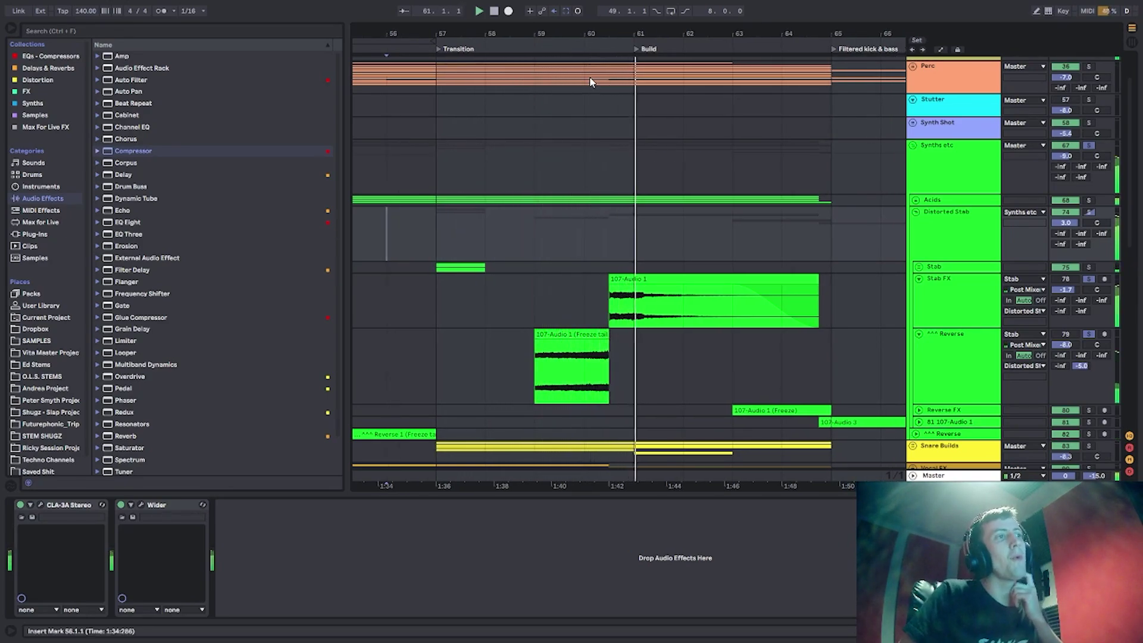
Unfold and solo the Reverse FX track and play its 107-Audio 1 (Freeze) clip from bar 63.
scroll(717, 247, down, 5)
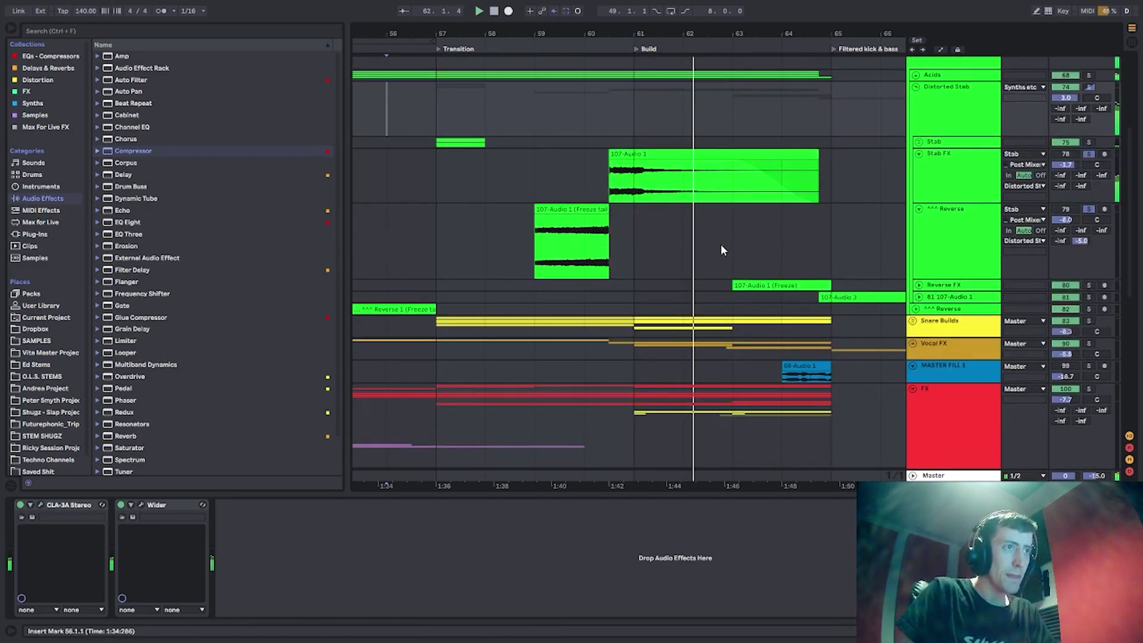
click(919, 284)
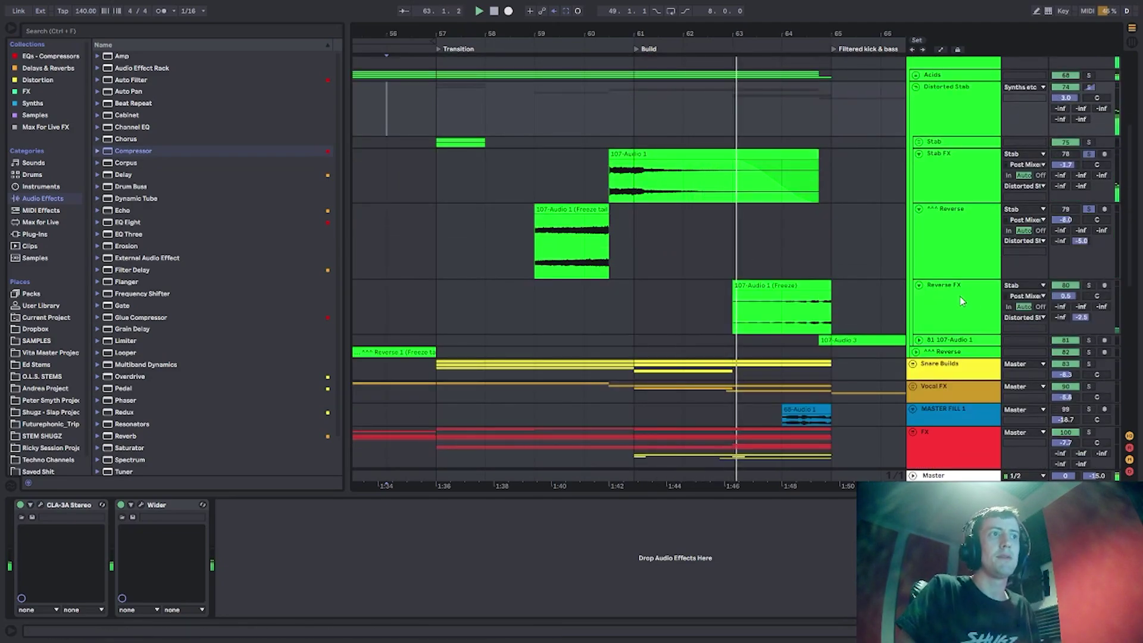
click(1089, 286)
click(725, 319)
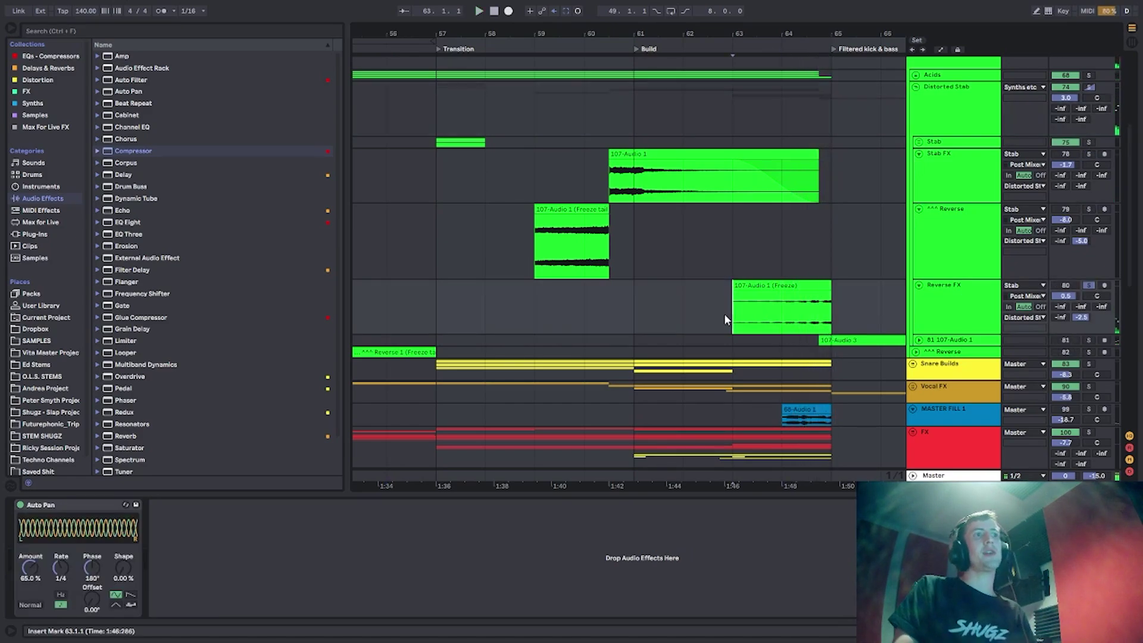
key(space)
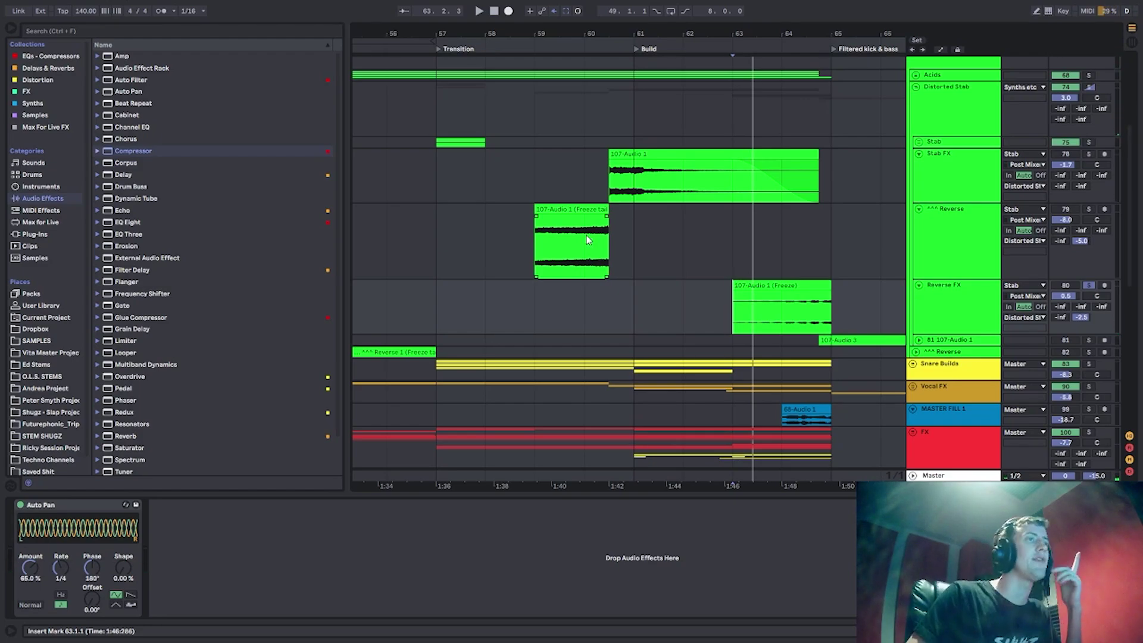
key(space)
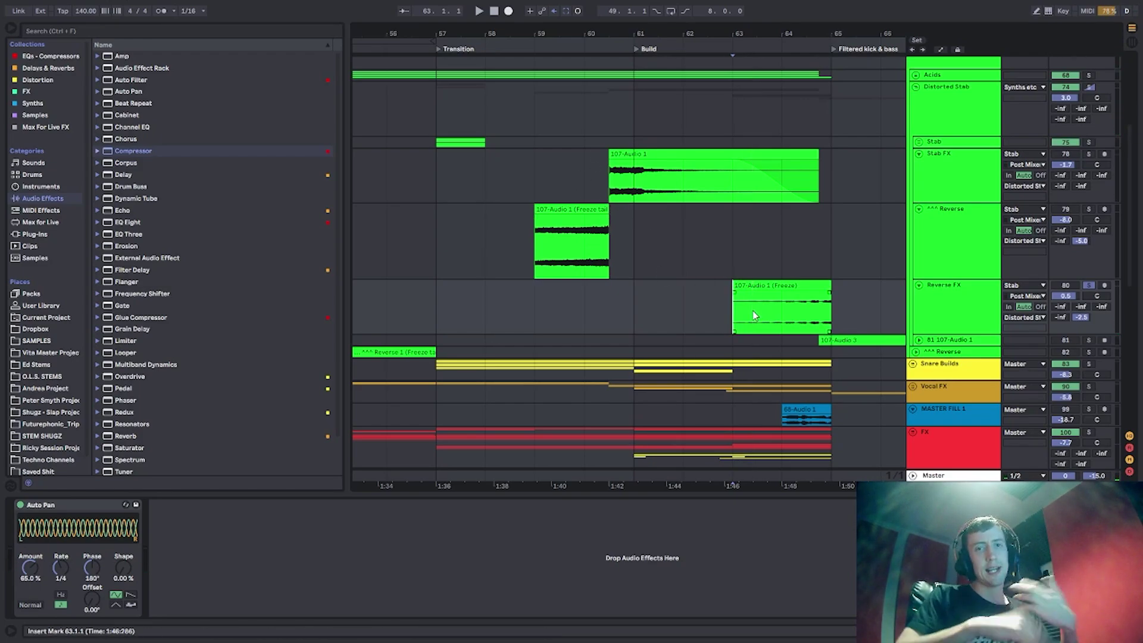
Unfold and solo the 81 107-Audio 1 track and play its clip from bar 64.4 into the Filtered kick & bass section.
click(919, 341)
click(817, 377)
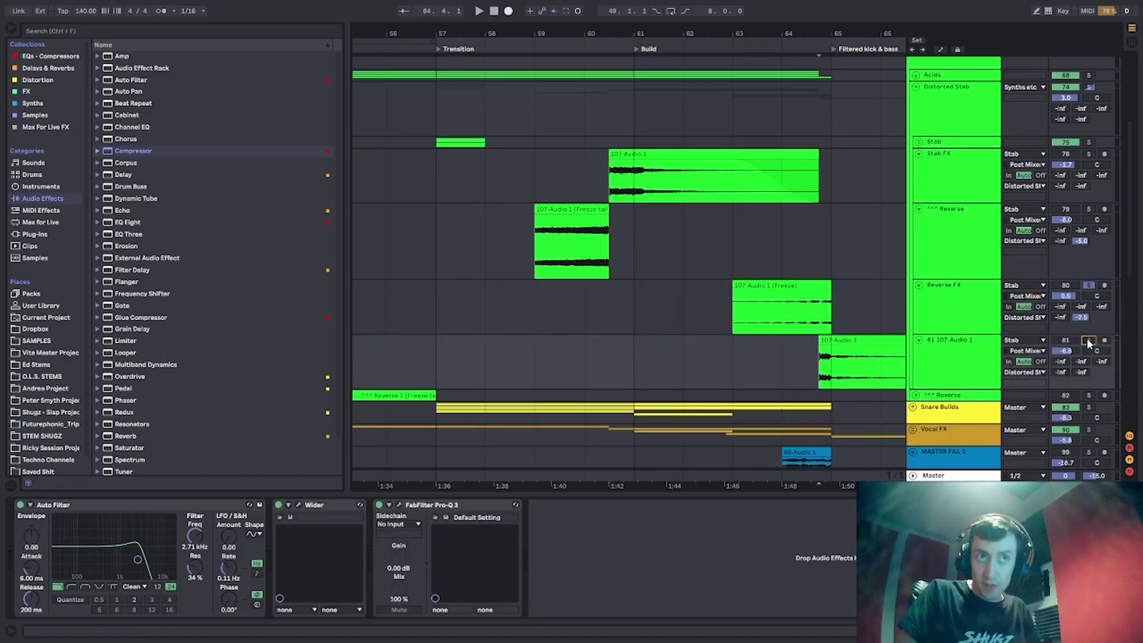
key(space)
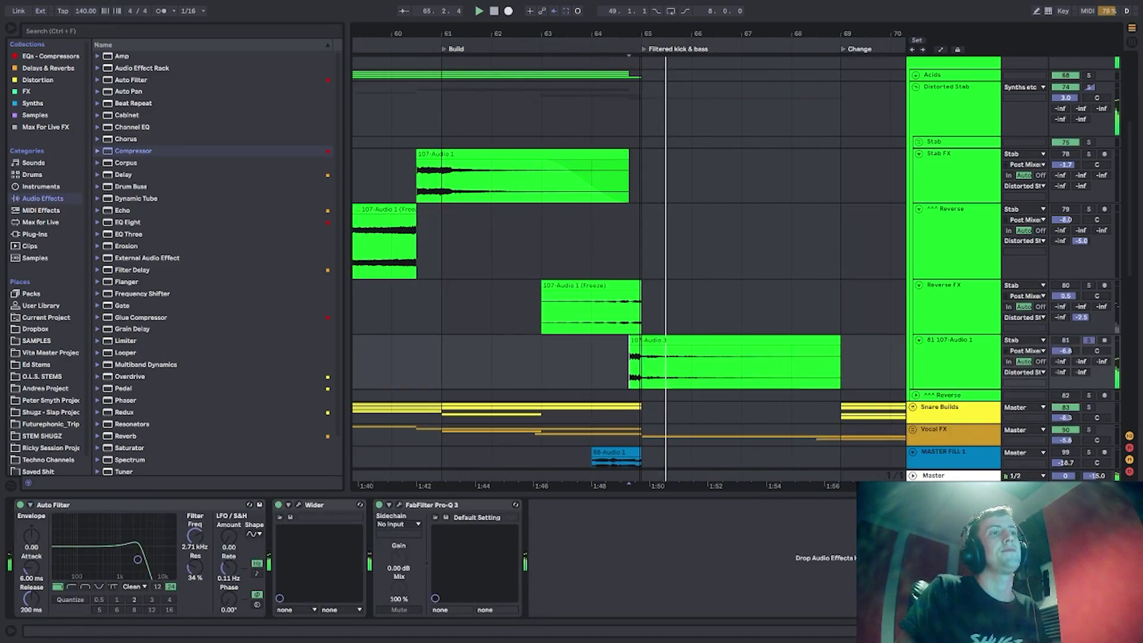
drag(610, 37, 610, 32)
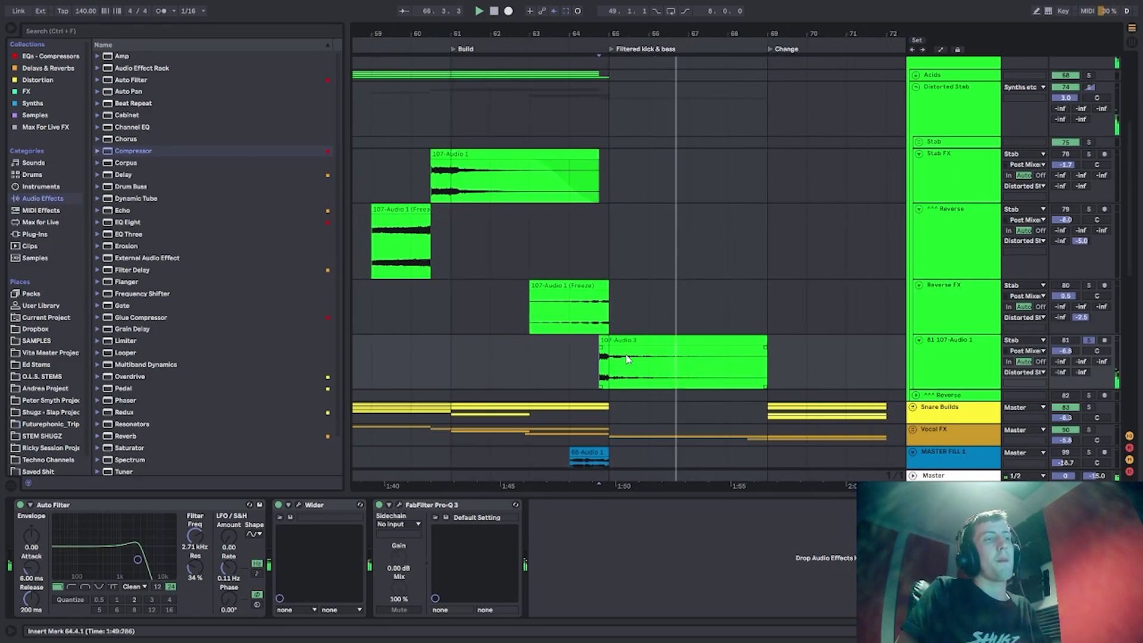
Return the solo to the Reverse FX track, play it from bar 64 and move the playback start to bar 63.
click(568, 318)
key(space)
click(1075, 287)
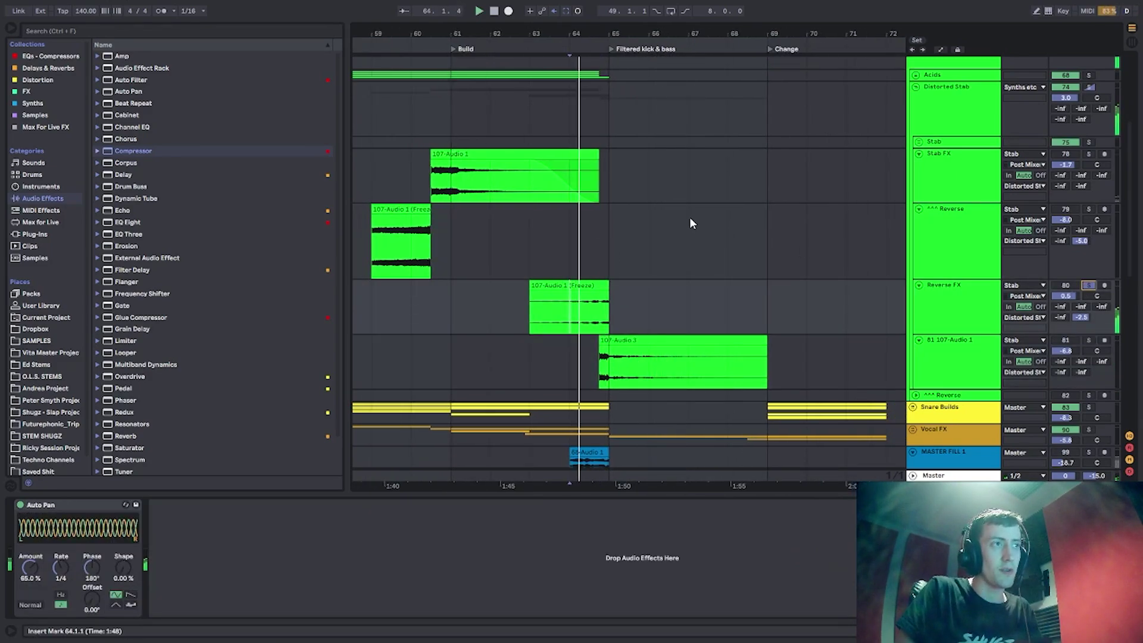
click(531, 325)
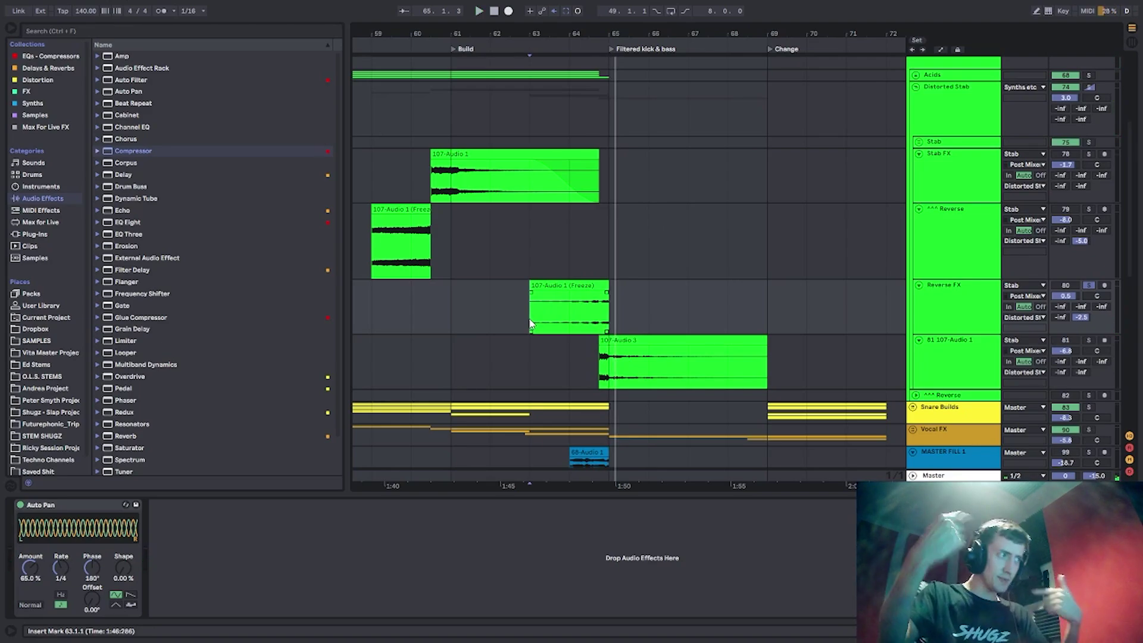
Play the Reverse FX clip from bar 63 with its Auto Pan bypassed, and switch the effect back on.
click(19, 505)
key(space)
key(space)
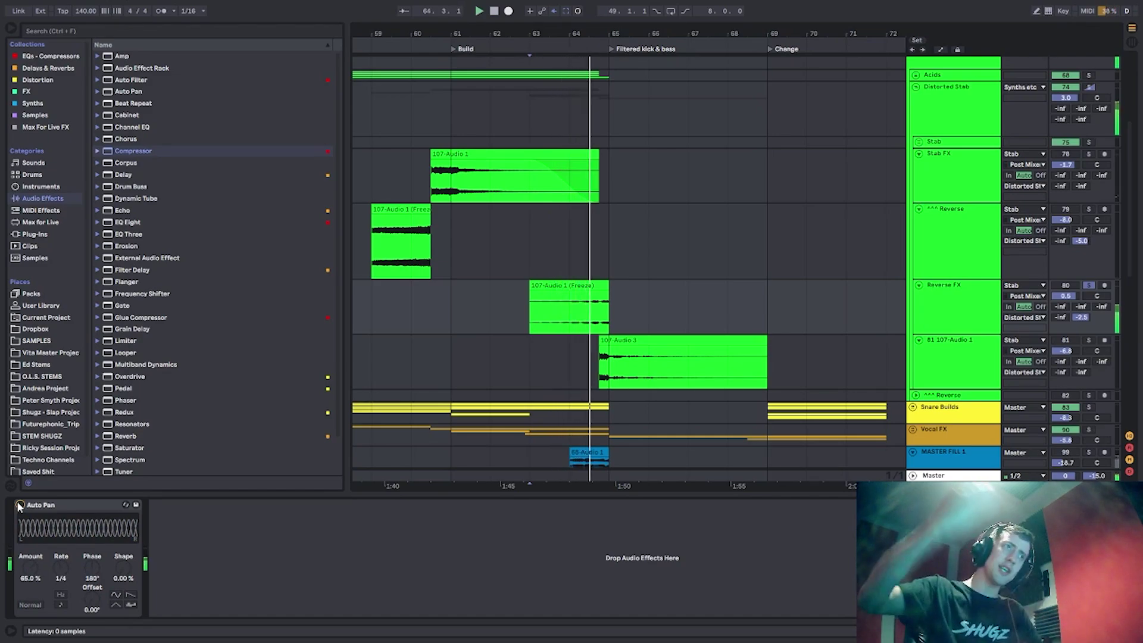
click(20, 505)
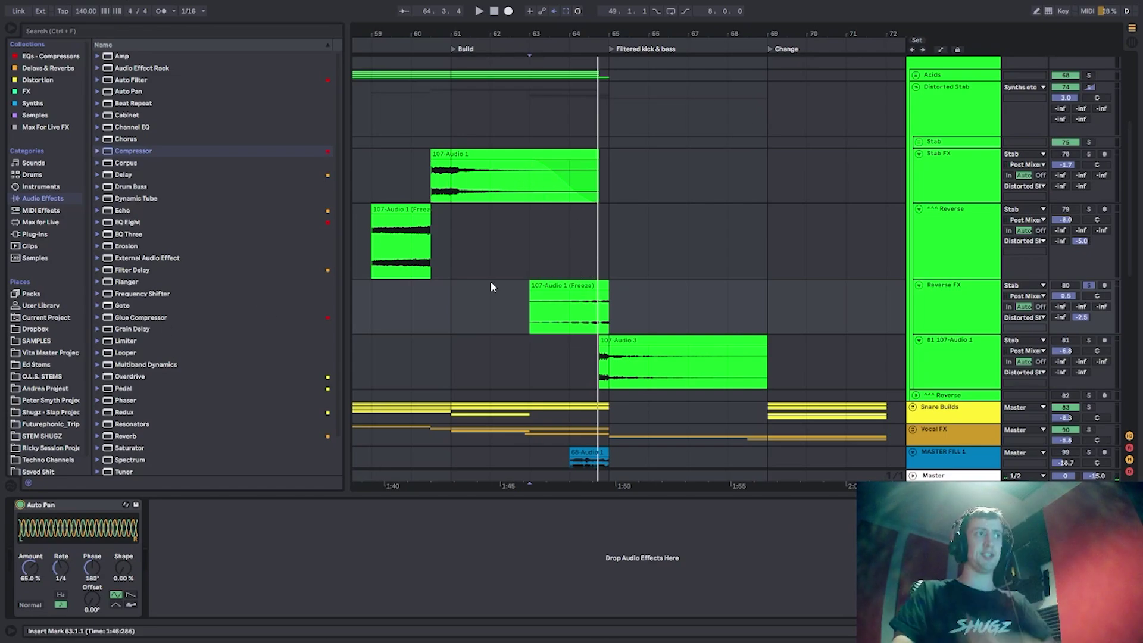
Solo the MASTER FILL 1 track and play its clip from bar 64 to the end of the Build.
click(410, 276)
scroll(462, 174, up, 2)
scroll(513, 238, down, 2)
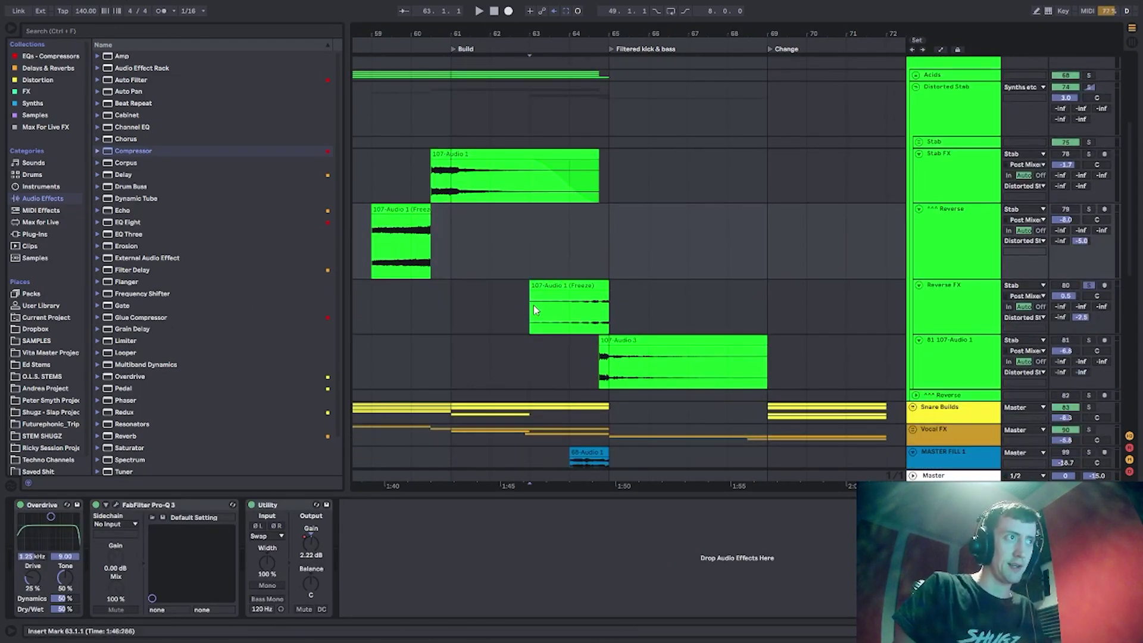
click(575, 318)
scroll(594, 324, down, 3)
click(1092, 399)
click(1089, 415)
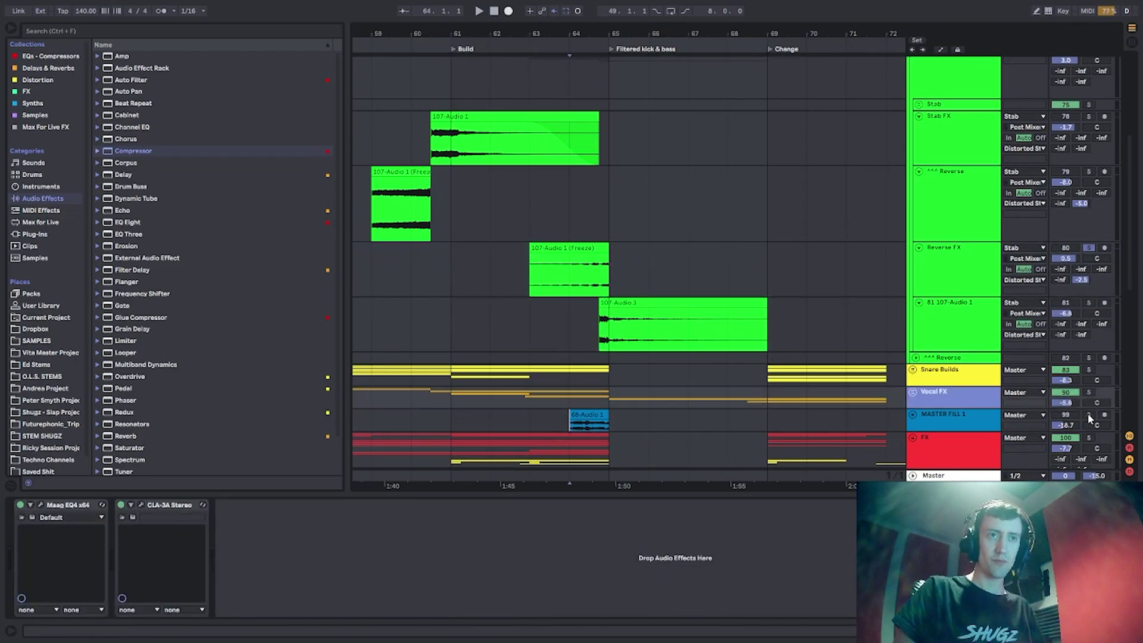
key(space)
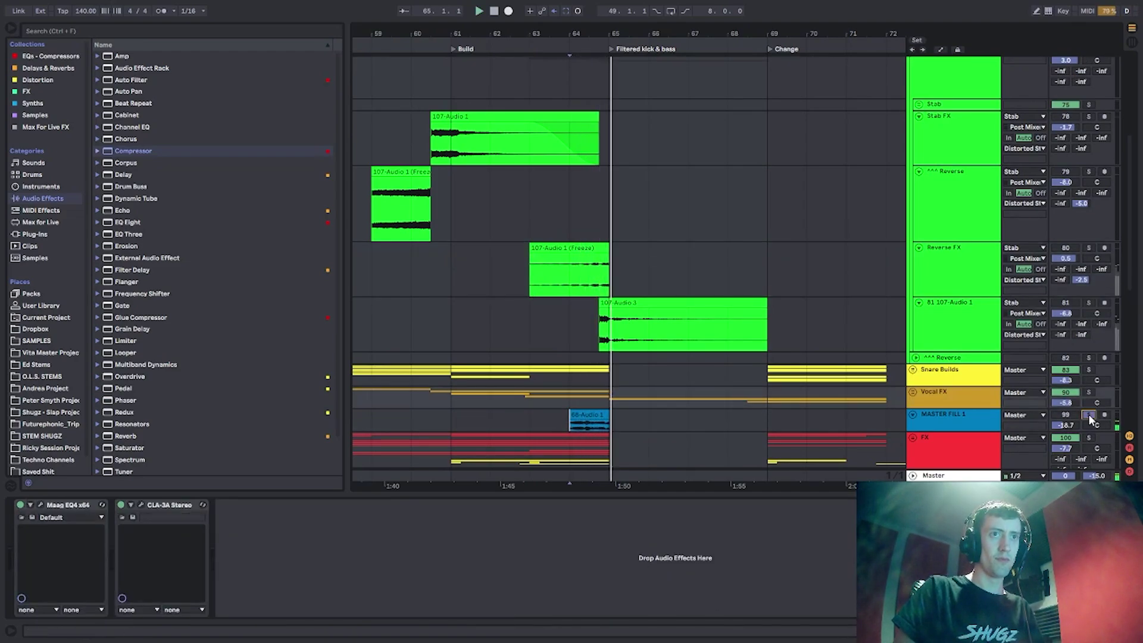
scroll(512, 227, up, 5)
key(space)
Solo the Kick & Bass group and play it from bar 64, examining its Auto Filter and kHs Tape Stop devices.
scroll(512, 227, up, 2)
click(1090, 62)
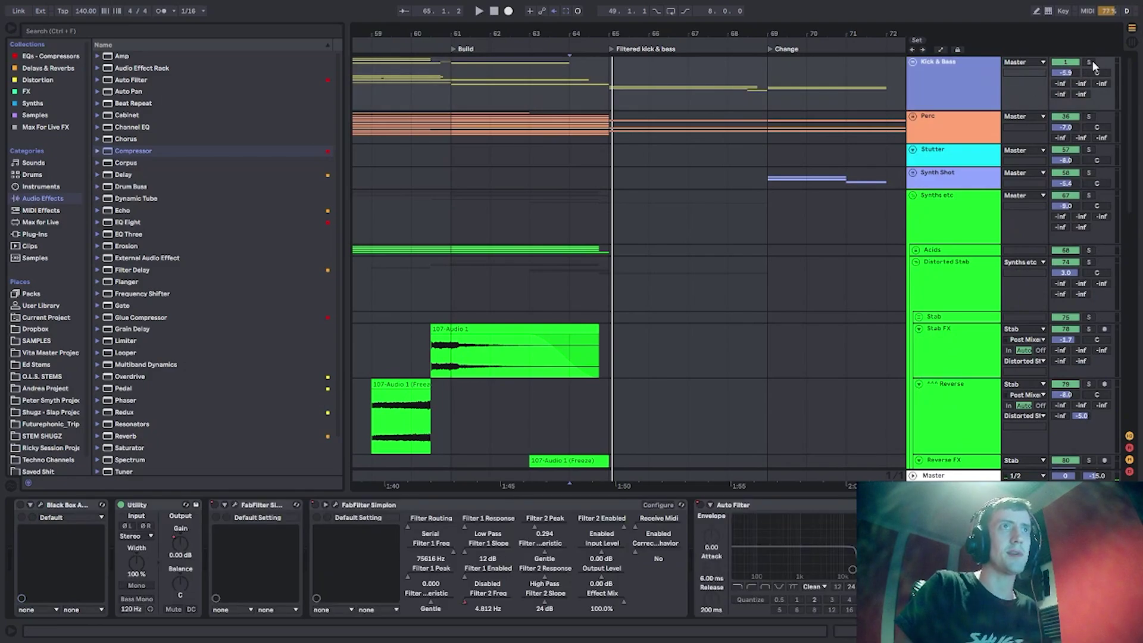
key(space)
scroll(870, 256, down, 2)
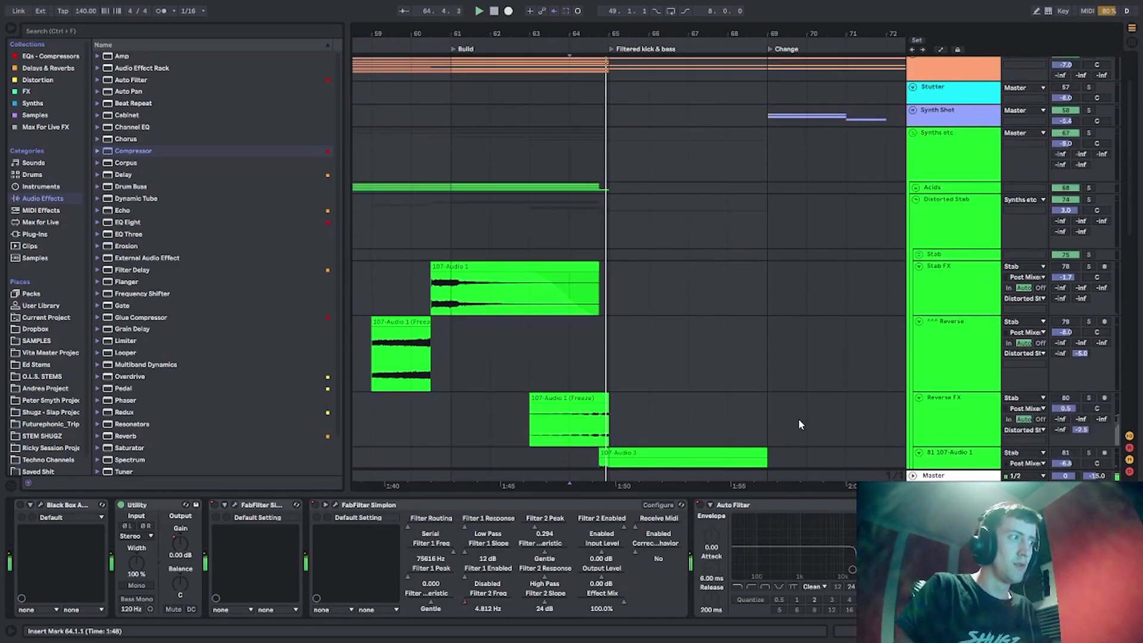
key(space)
scroll(870, 560, right, 7)
scroll(429, 559, up, 5)
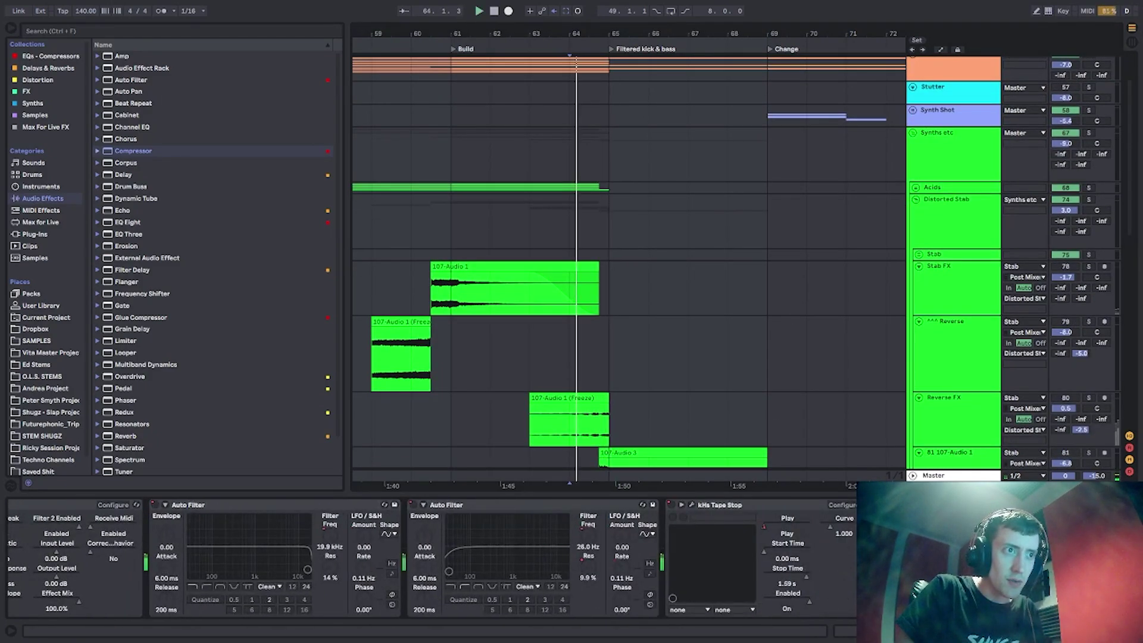
scroll(893, 559, down, 5)
key(space)
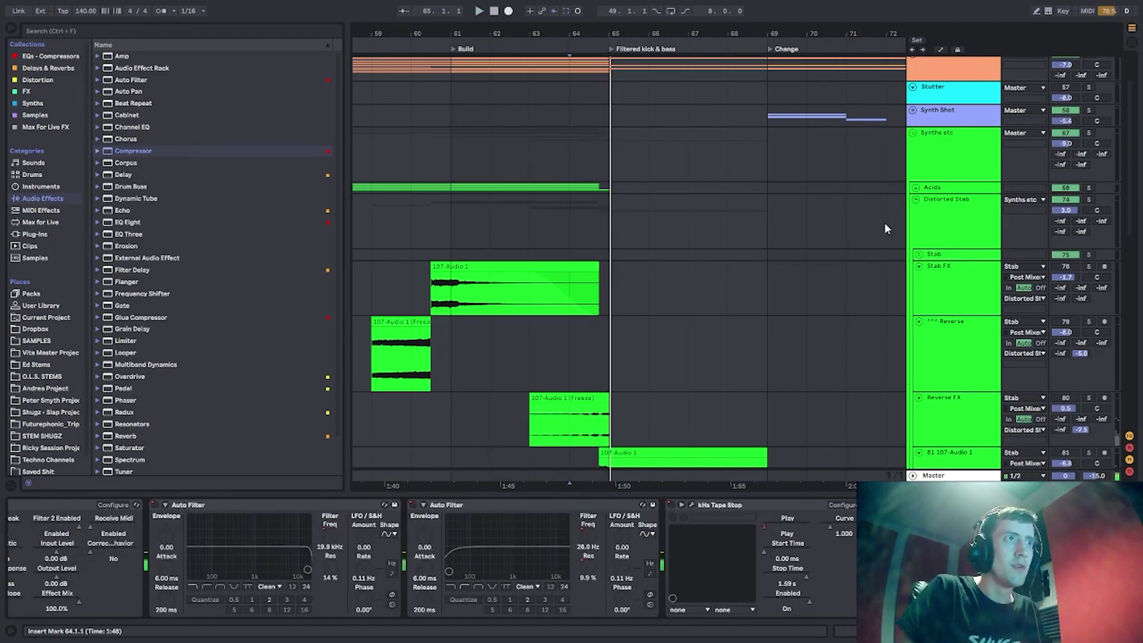
Unfold the Kick & Bass group and its Bass FX track, and play Bass FX soloed from bars 61 and 63.
scroll(886, 221, up, 2)
click(914, 62)
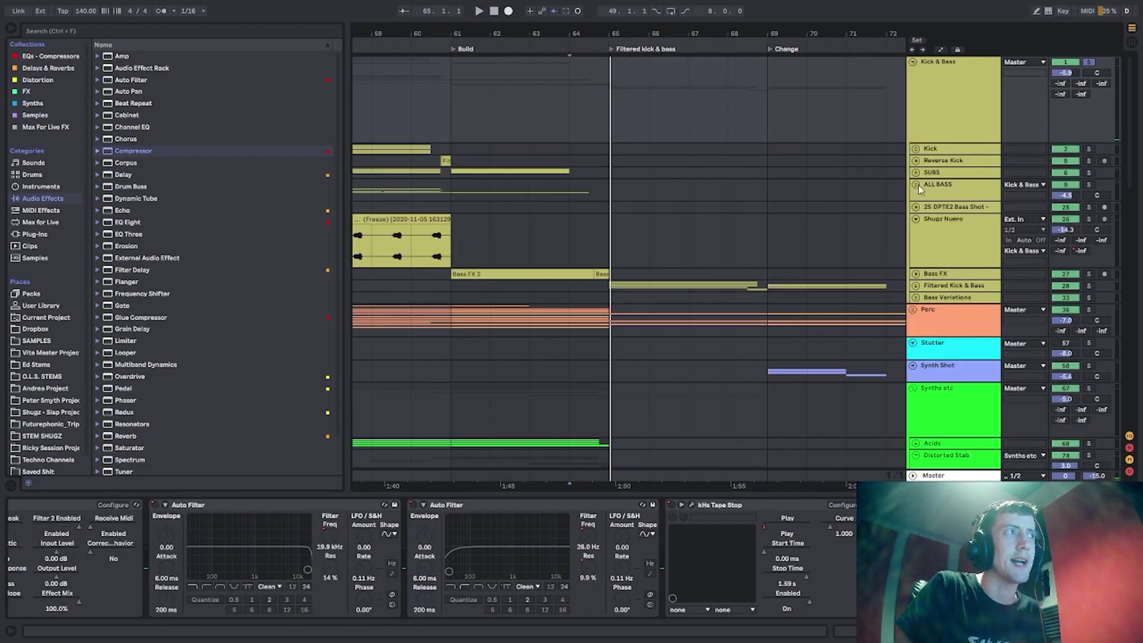
click(941, 275)
click(915, 274)
key(space)
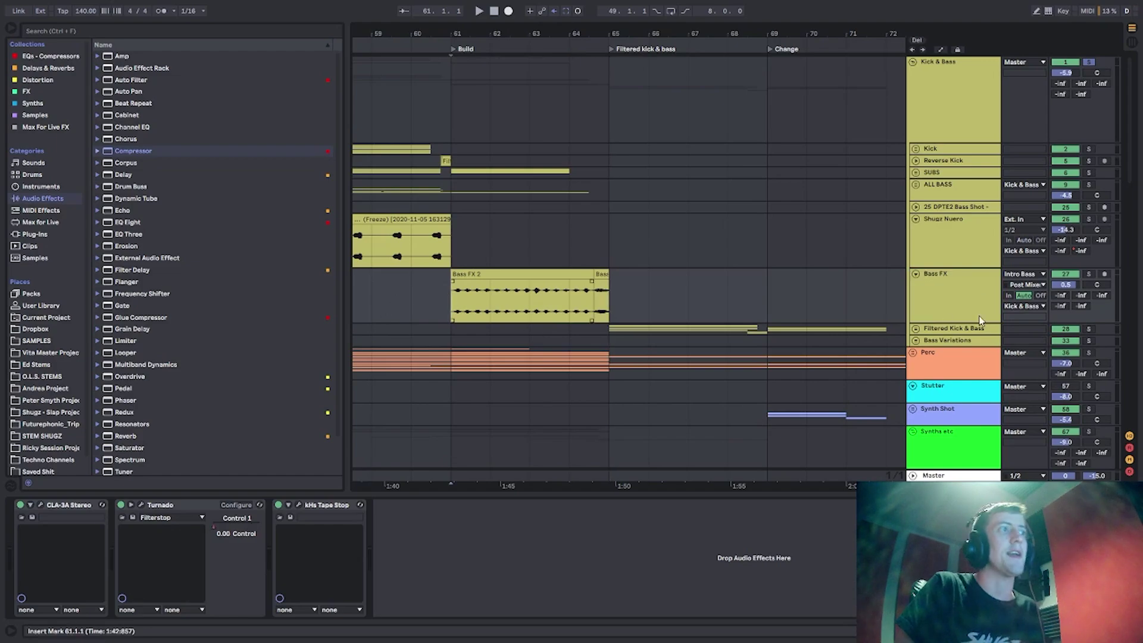
key(space)
click(529, 310)
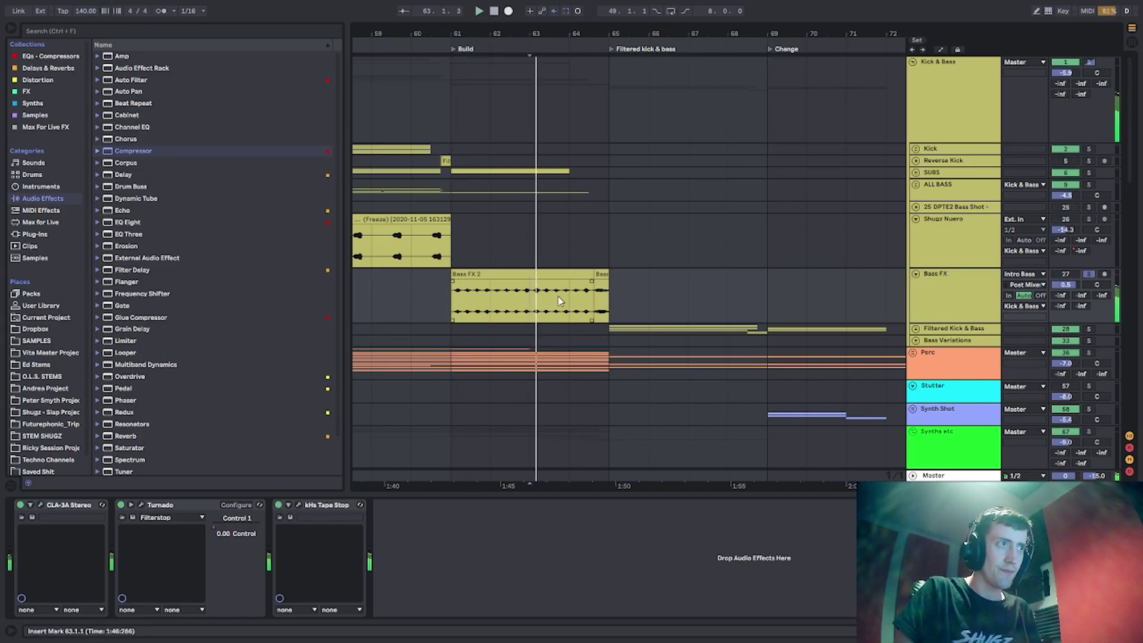
click(448, 303)
key(space)
drag(470, 29, 647, 16)
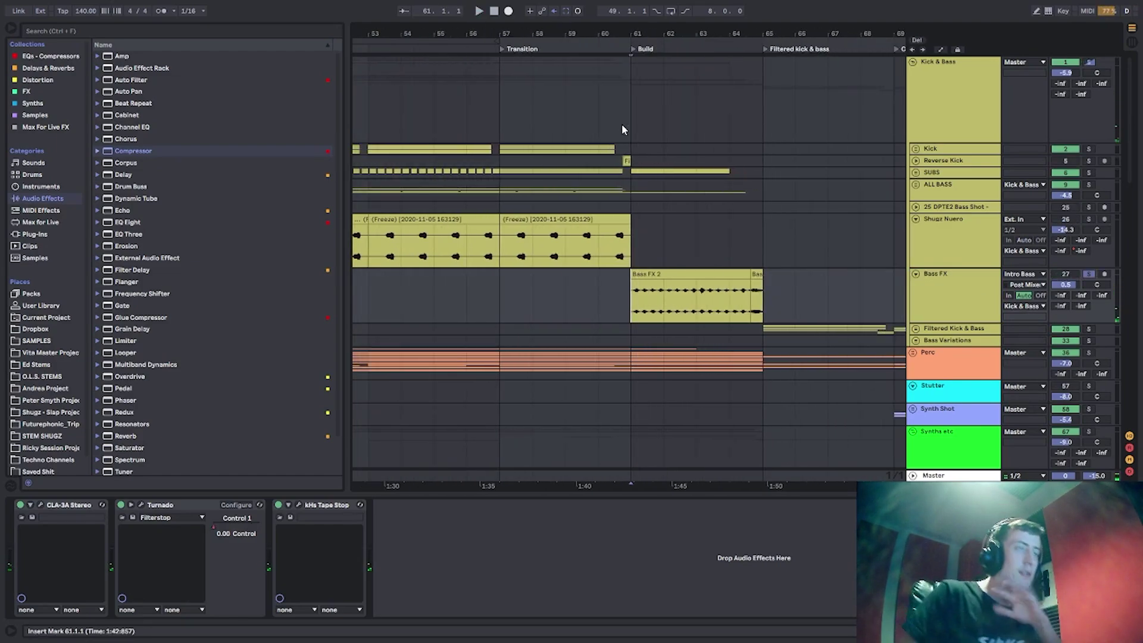
Solo the ALL BASS subgroup and play it from the start of the Transition at bar 57.
click(633, 200)
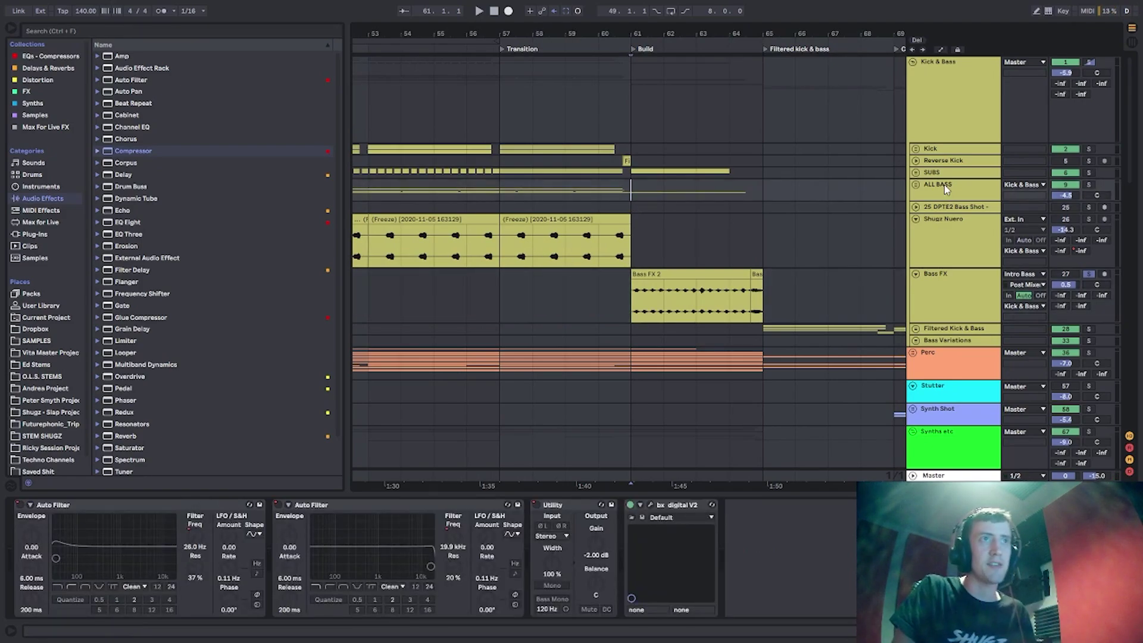
click(496, 191)
key(space)
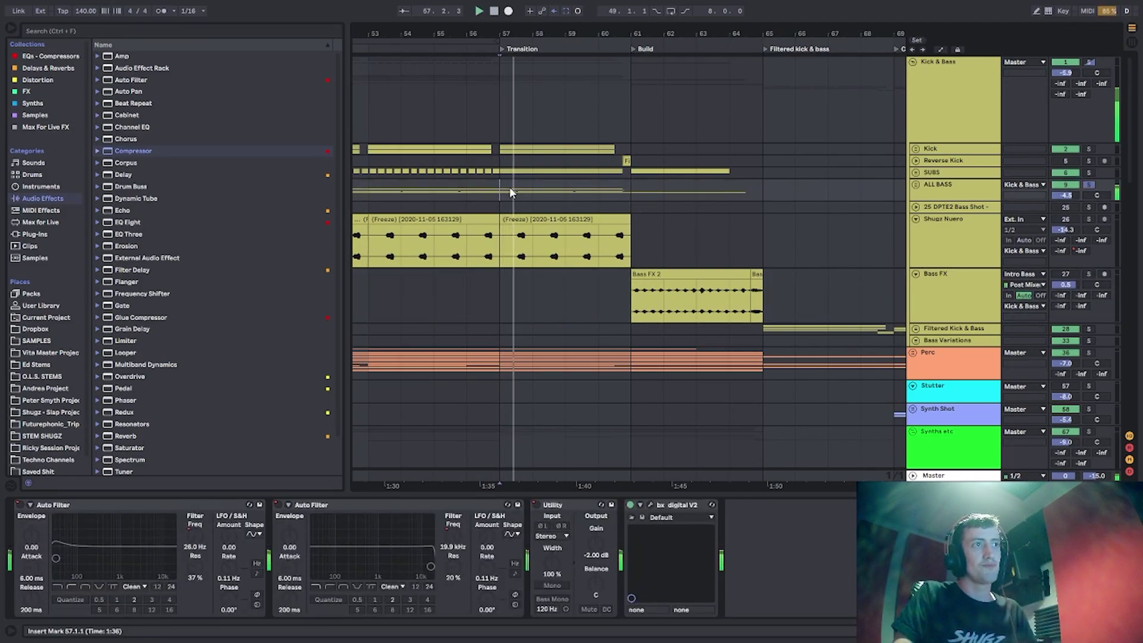
key(space)
Clear the bass solos and play the full mix from the Filtered kick & bass section at bar 65.
click(642, 313)
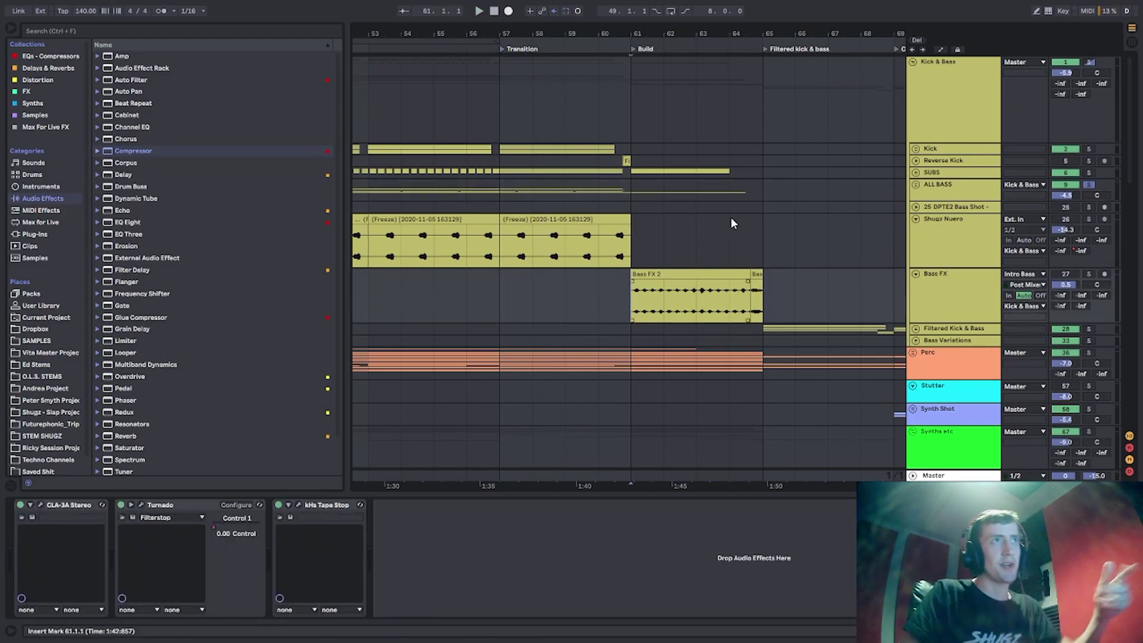
click(758, 124)
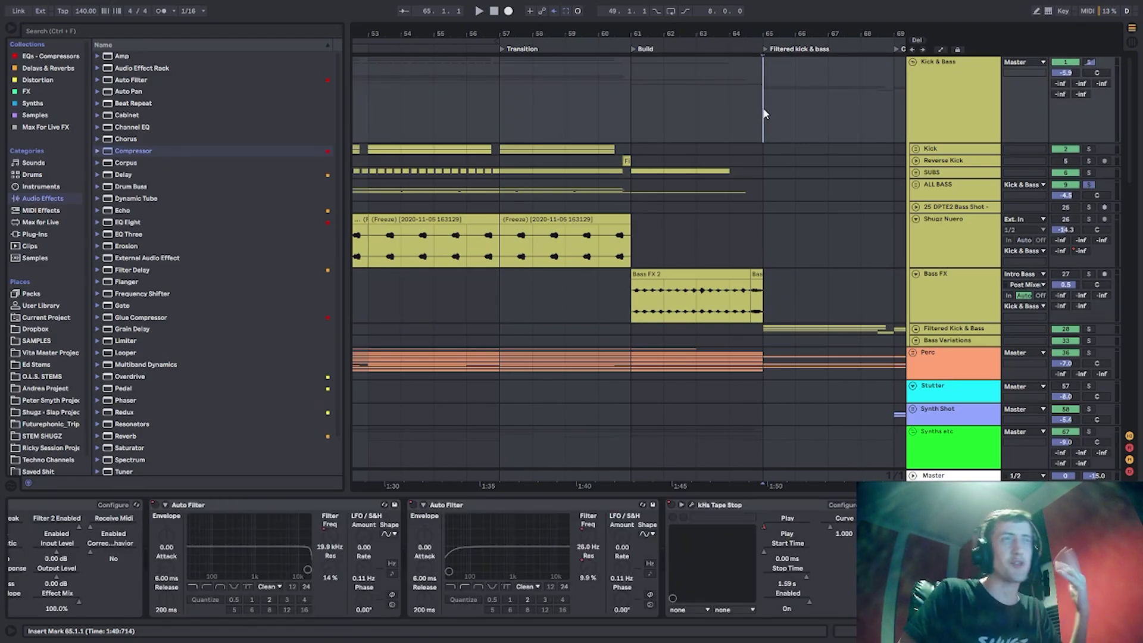
key(space)
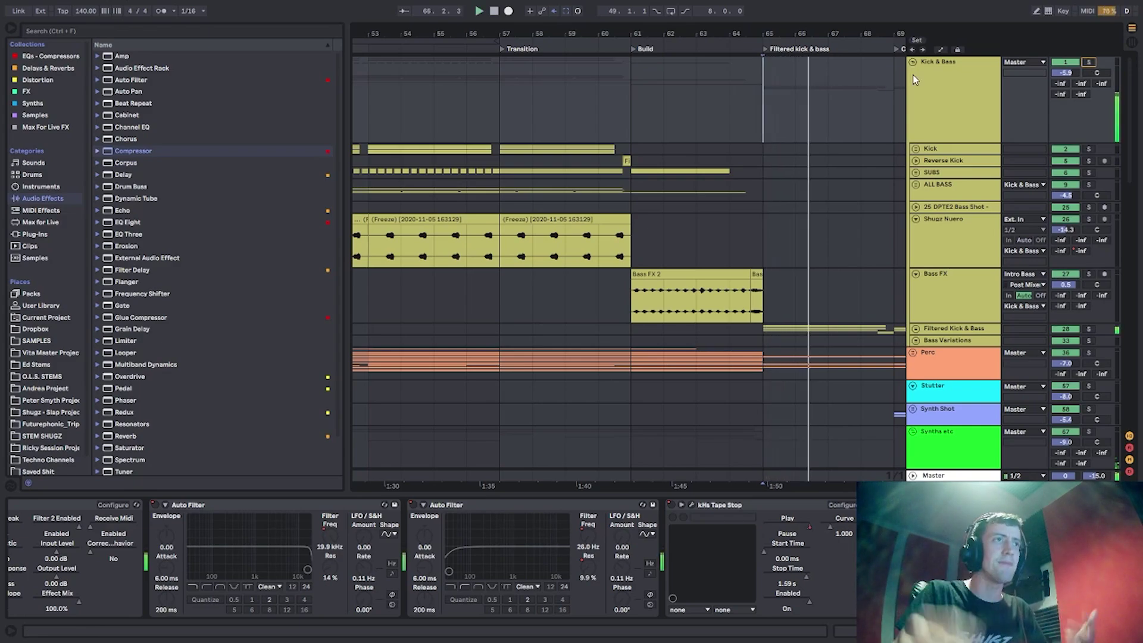
key(space)
Examine the Bass FX track's Turnado and kHs Tape Stop chain, and play Bass FX soloed from the Build at bar 61.
click(636, 123)
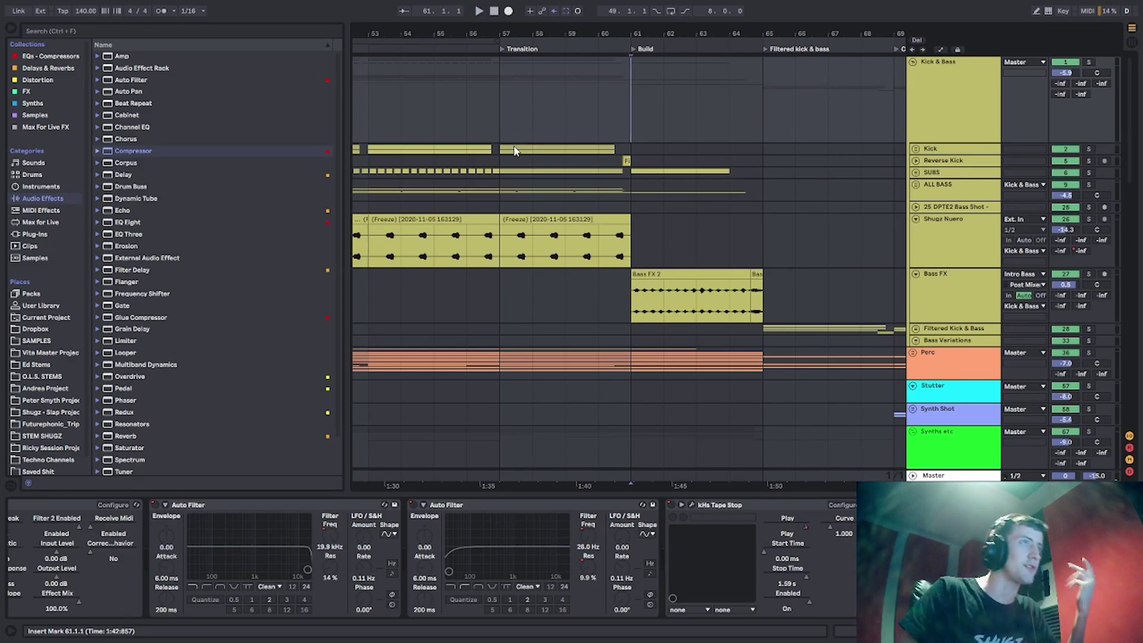
click(881, 292)
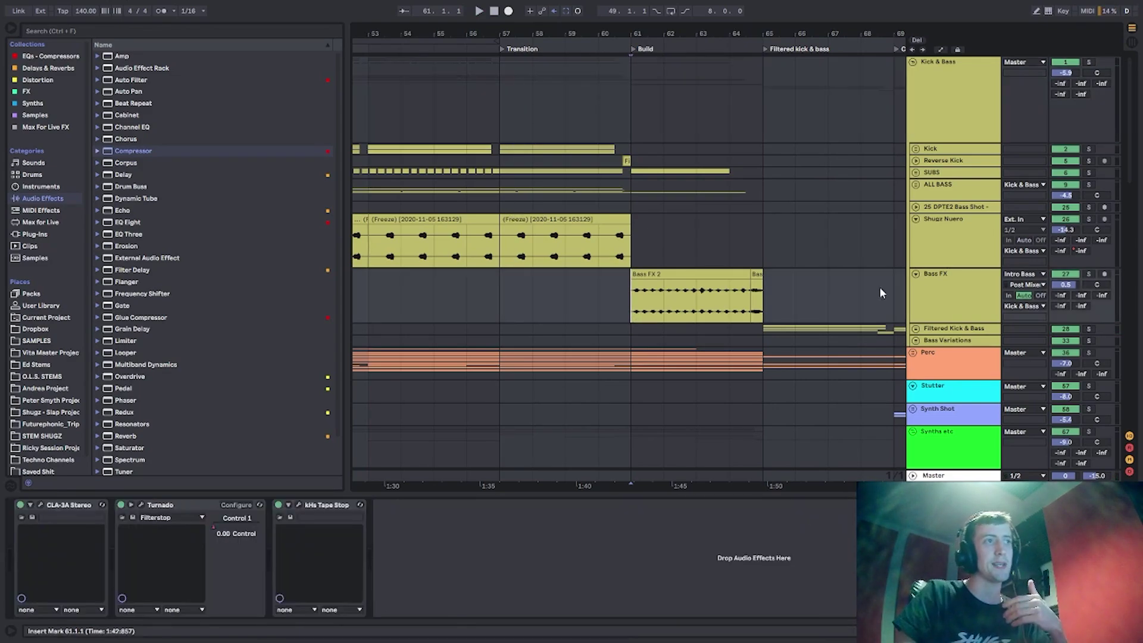
click(953, 297)
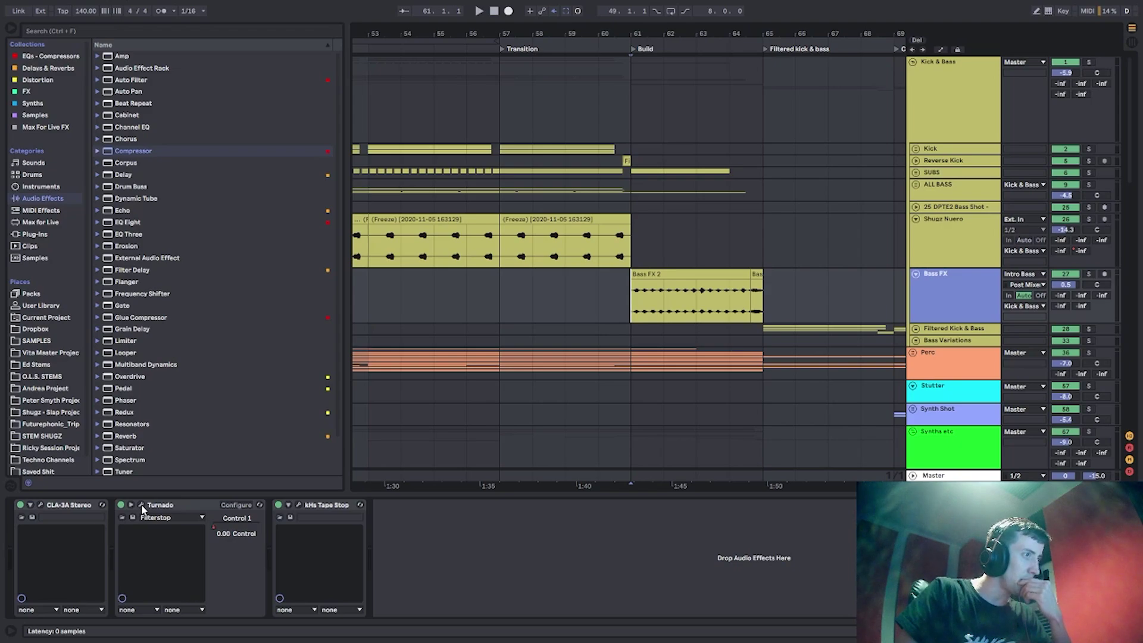
key(space)
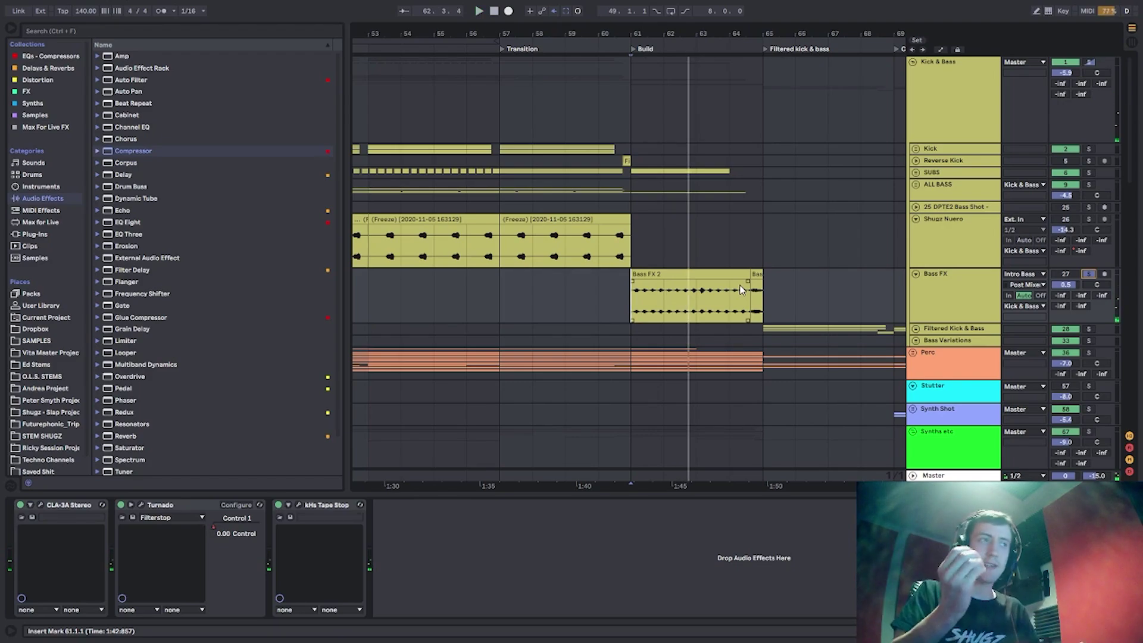
key(space)
key(space)
Solo the Kick & Bass group and play it from bar 58 to the end of the Build.
click(524, 150)
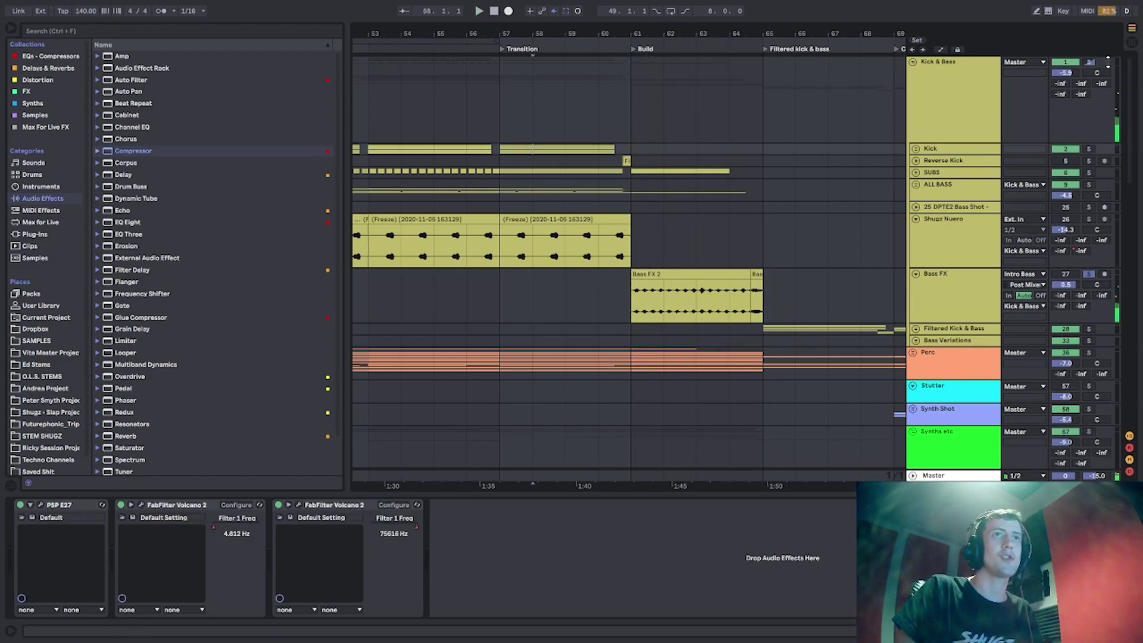
key(space)
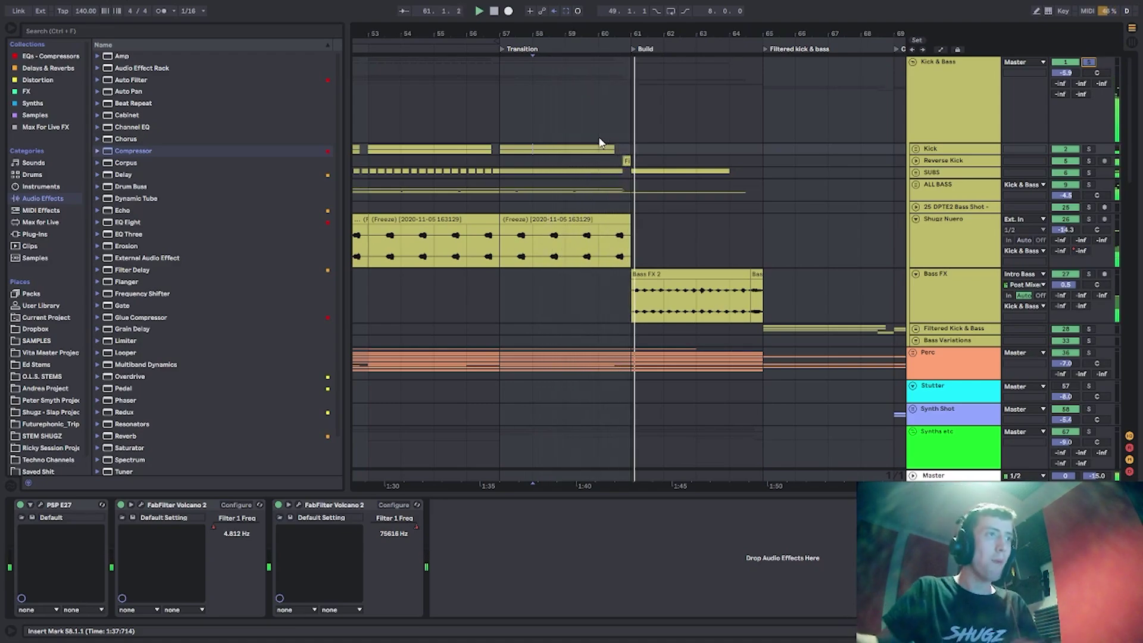
drag(687, 31, 638, 30)
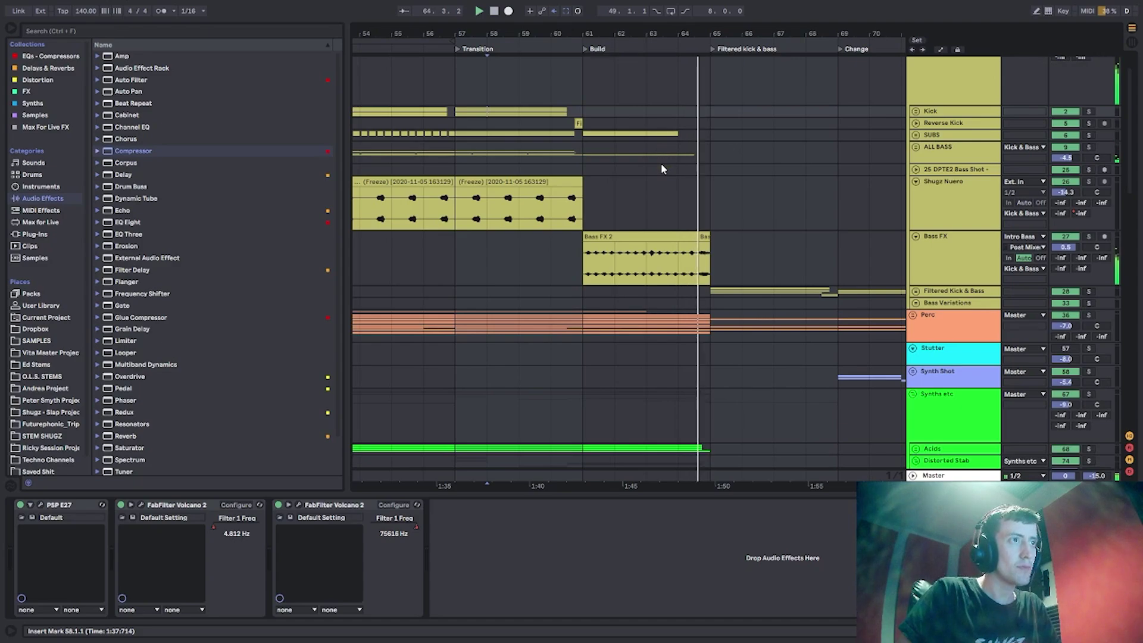
click(699, 279)
key(space)
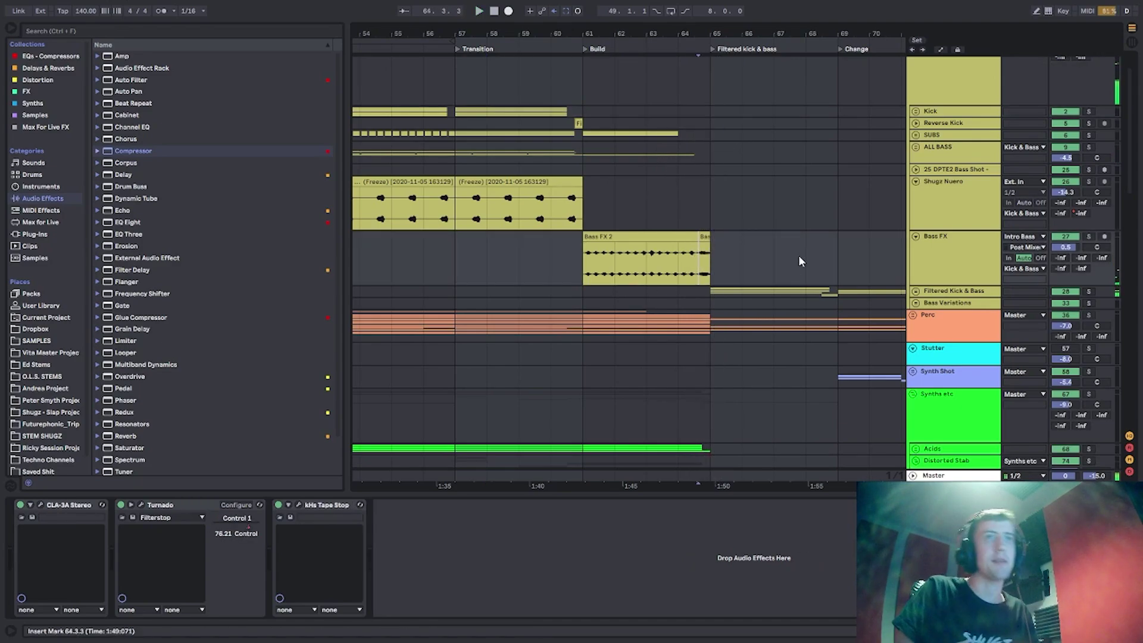
Play the Perc group and the Acids group soloed in turn from the start of the Build at bar 61.
scroll(597, 221, down, 5)
click(614, 265)
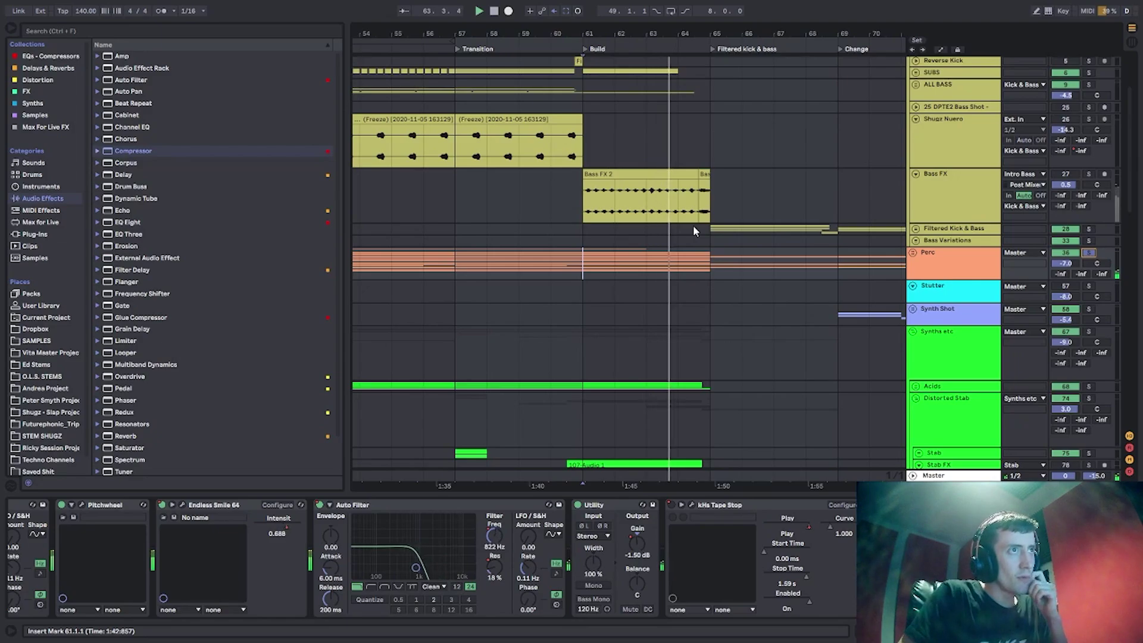
scroll(693, 225, down, 4)
click(582, 288)
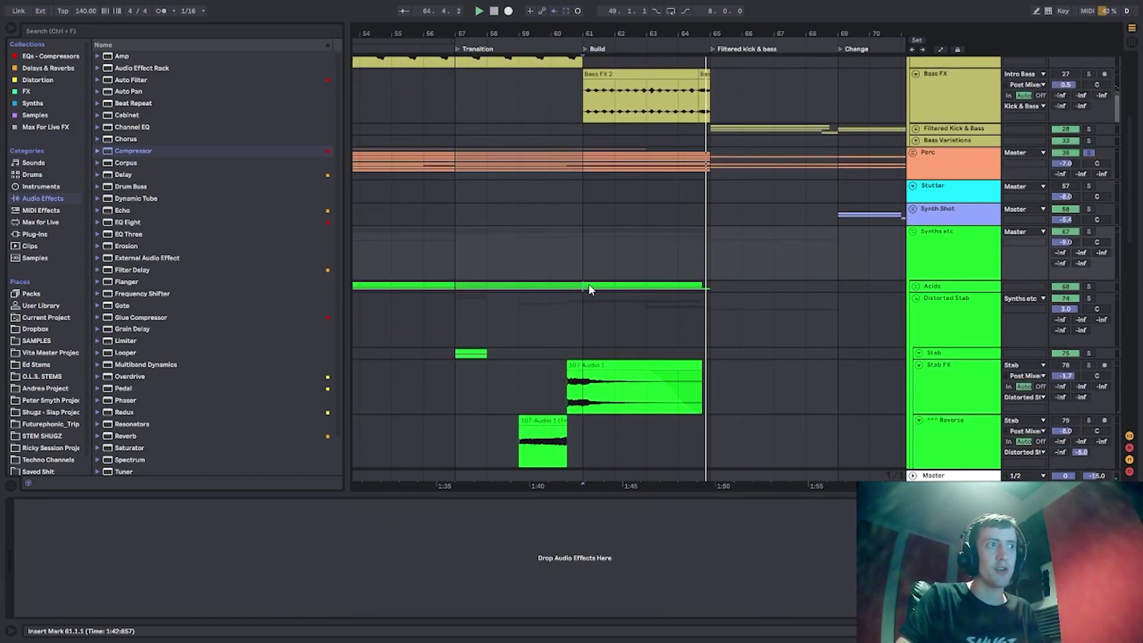
scroll(683, 217, down, 5)
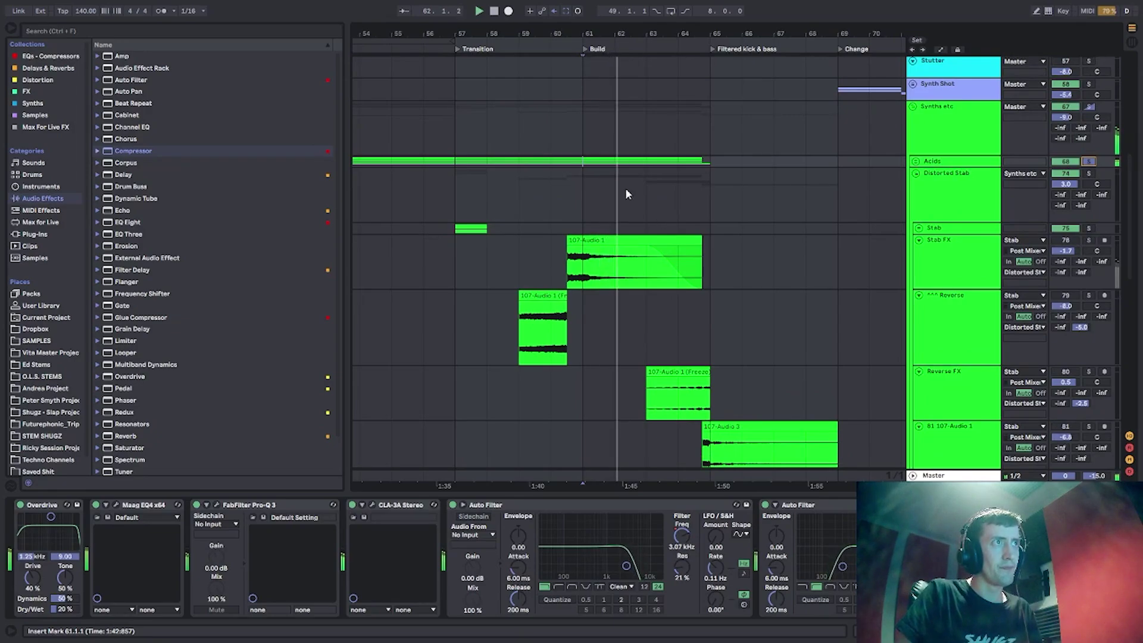
Unfold the Acids group, its Fat Acids subgroup and the first two Acid SEQ tracks.
click(916, 161)
click(928, 334)
click(919, 312)
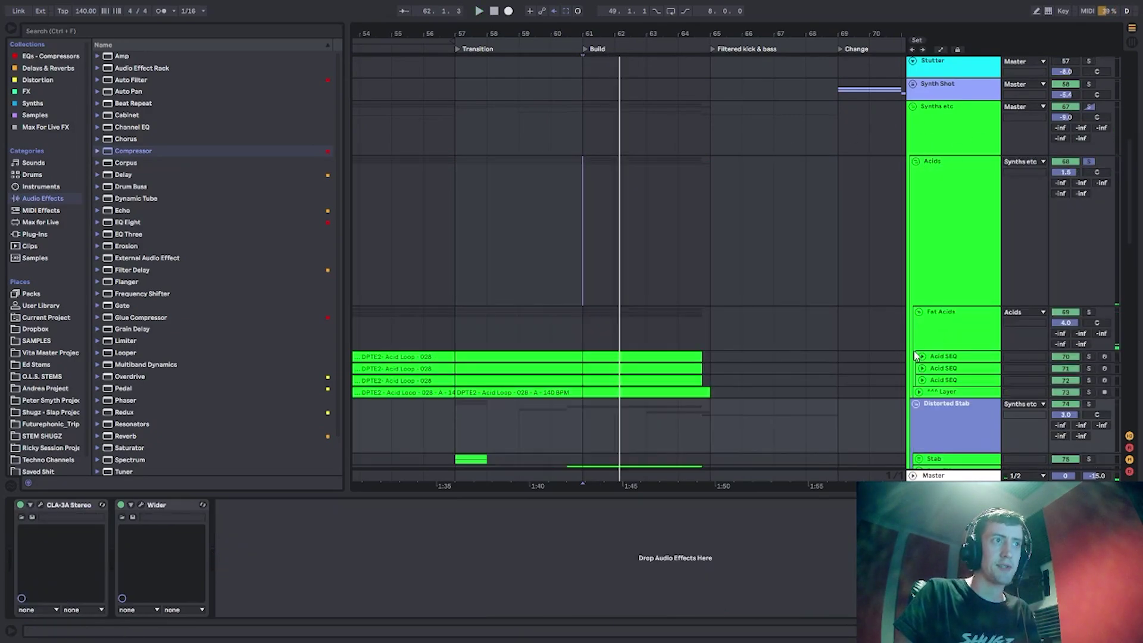
click(922, 368)
click(922, 357)
scroll(567, 375, down, 3)
Play the soloed Acids group from bar 59 into the Build, following the Acid SEQ note patterns.
click(487, 303)
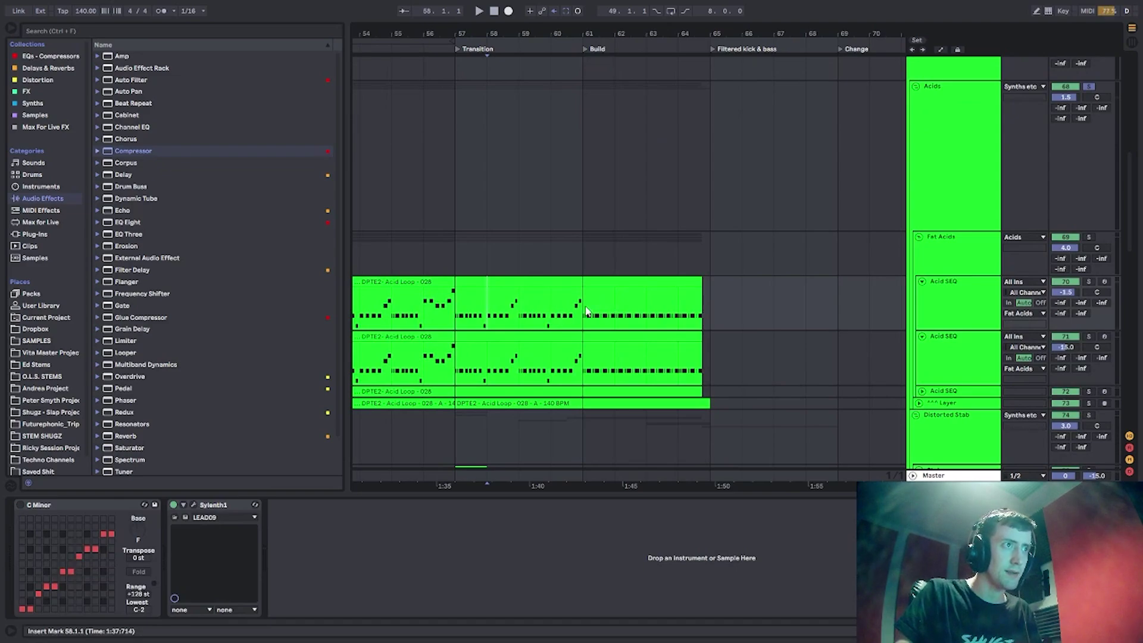
key(Right)
key(space)
scroll(746, 150, up, 3)
scroll(685, 152, down, 4)
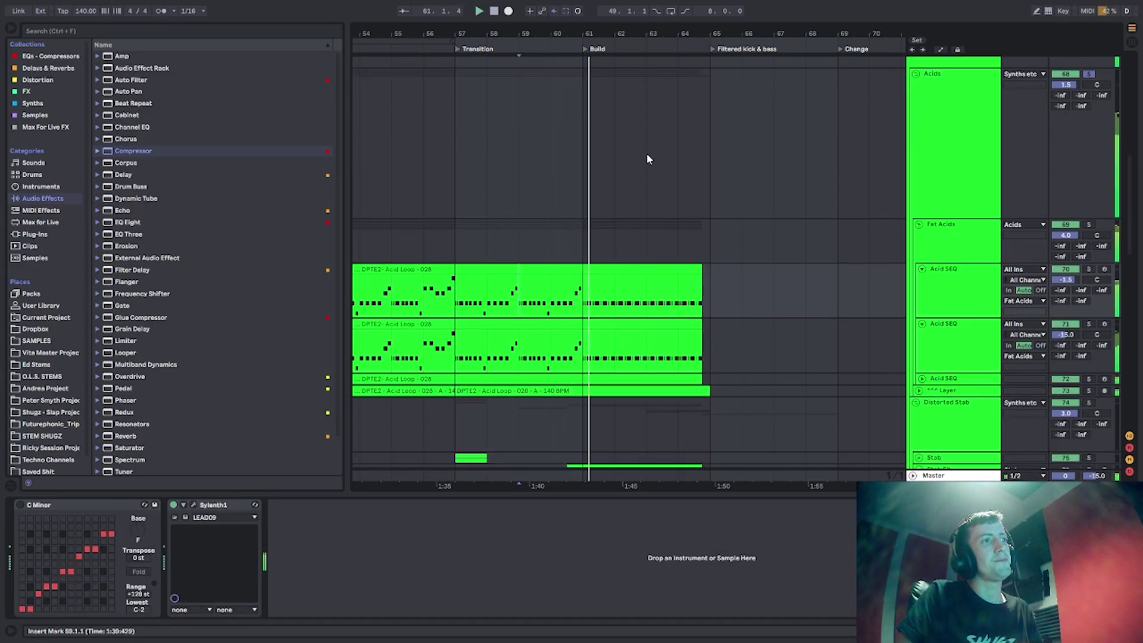
scroll(944, 184, up, 5)
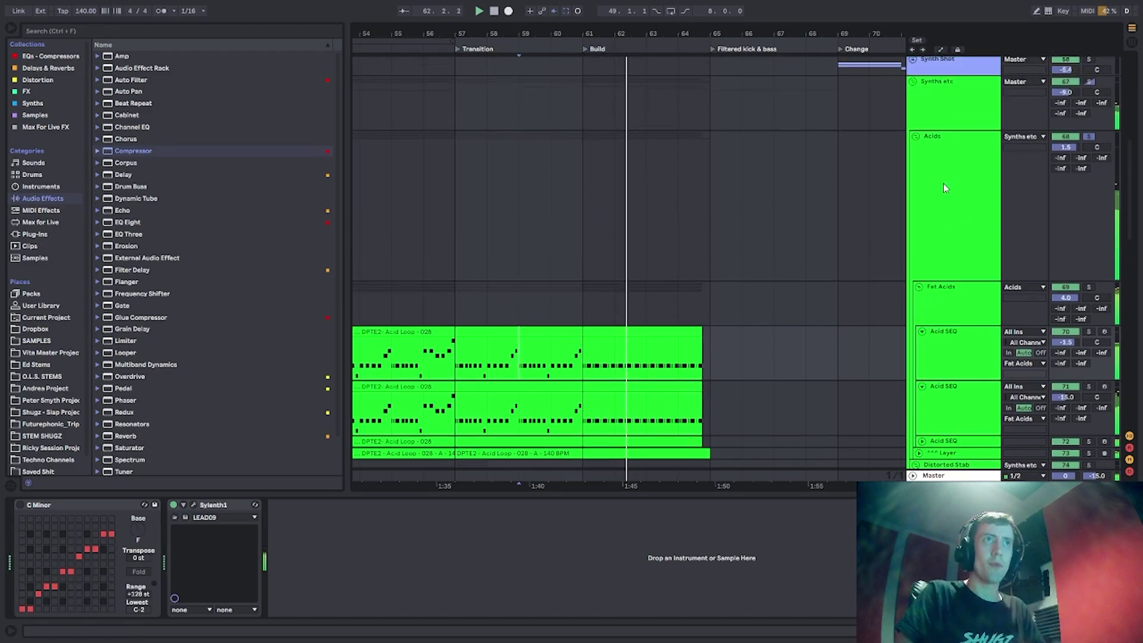
Fold the Acids and Synths etc groups and unfold the Snare Builds group.
click(916, 137)
click(913, 81)
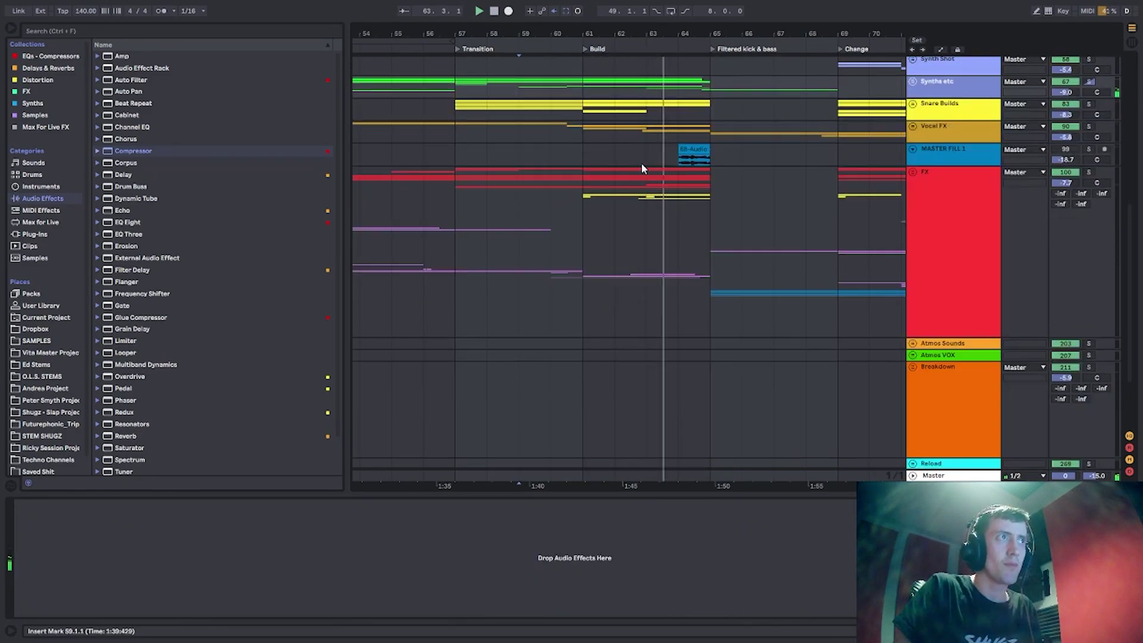
scroll(642, 167, up, 4)
click(912, 156)
scroll(494, 232, down, 4)
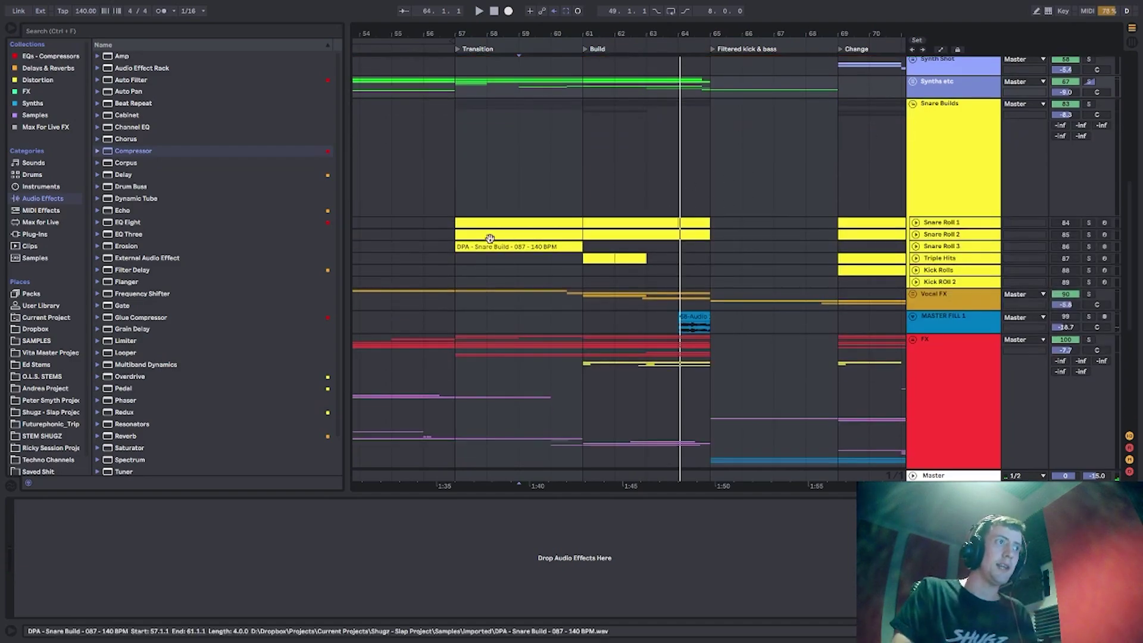
Solo Snare Builds and play it from bar 57, unfolding the snare roll and Triple Hits tracks to examine their clips.
click(490, 182)
key(space)
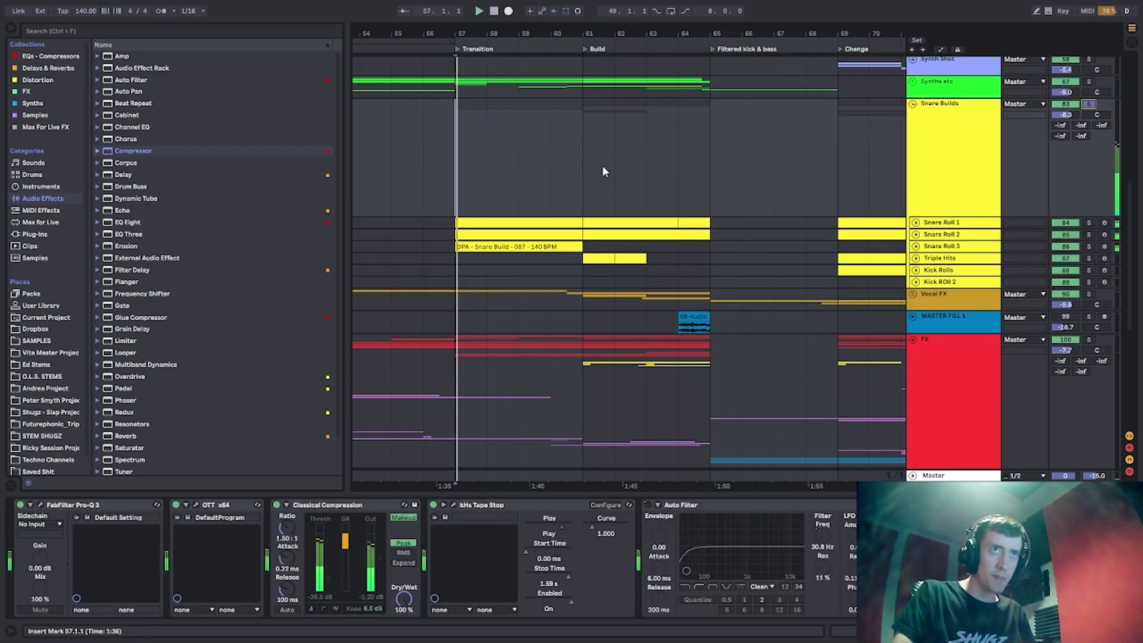
click(918, 237)
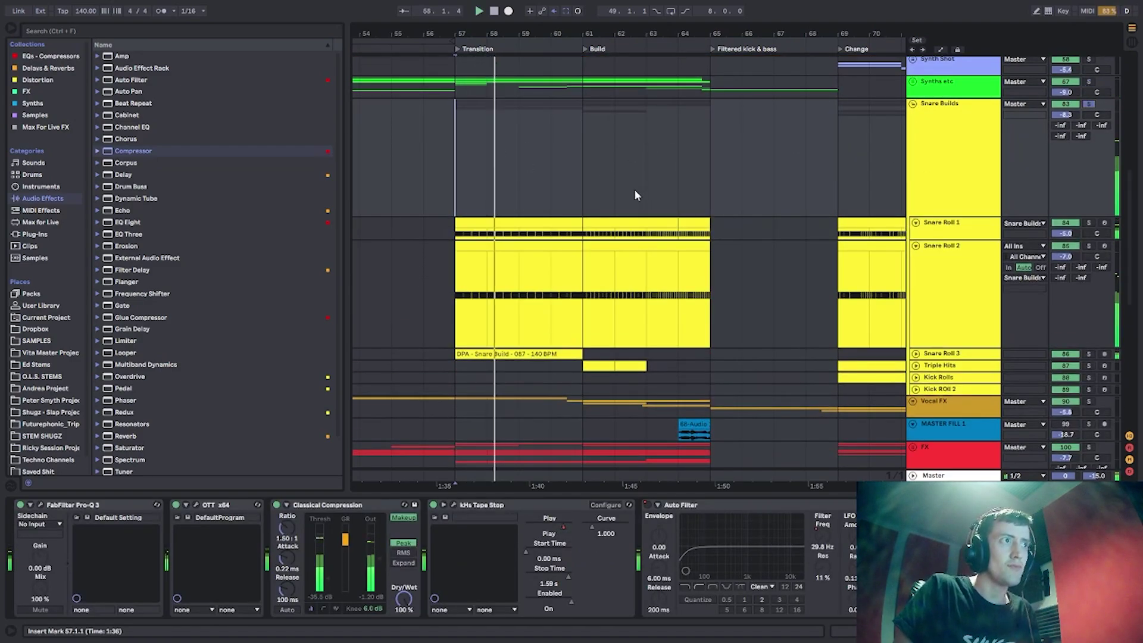
scroll(587, 212, up, 12)
scroll(588, 212, down, 10)
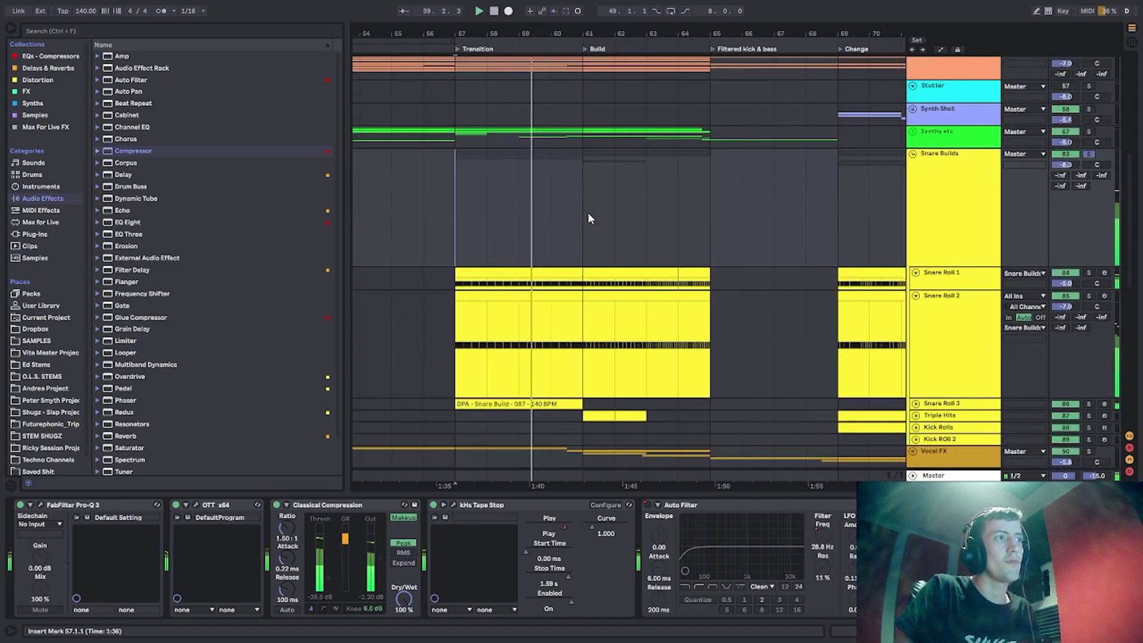
scroll(677, 277, down, 8)
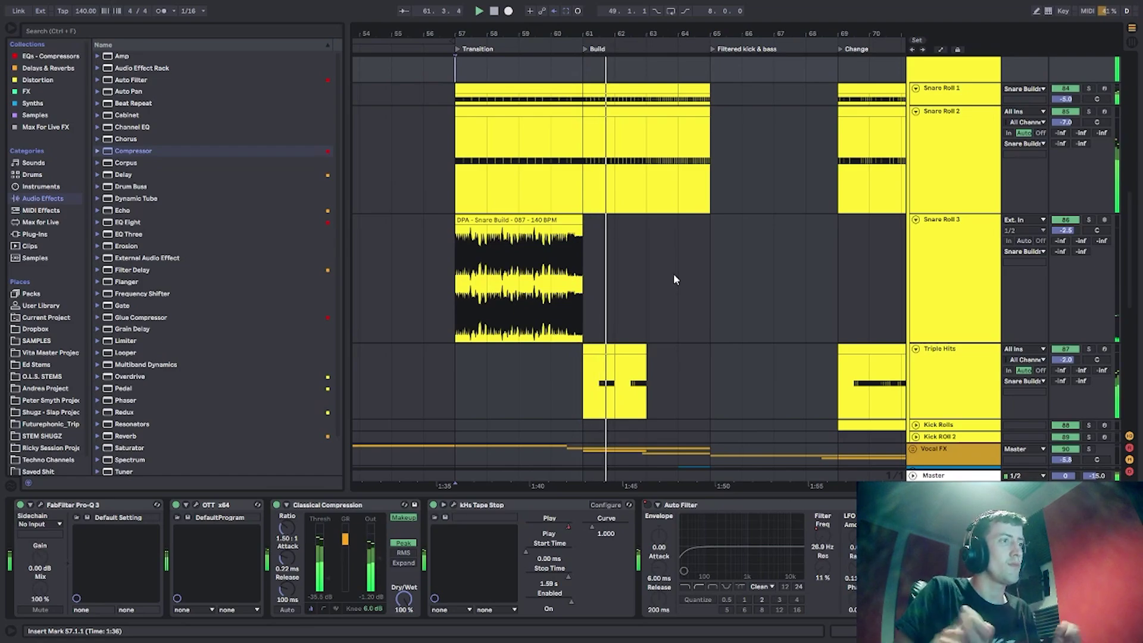
scroll(673, 277, down, 11)
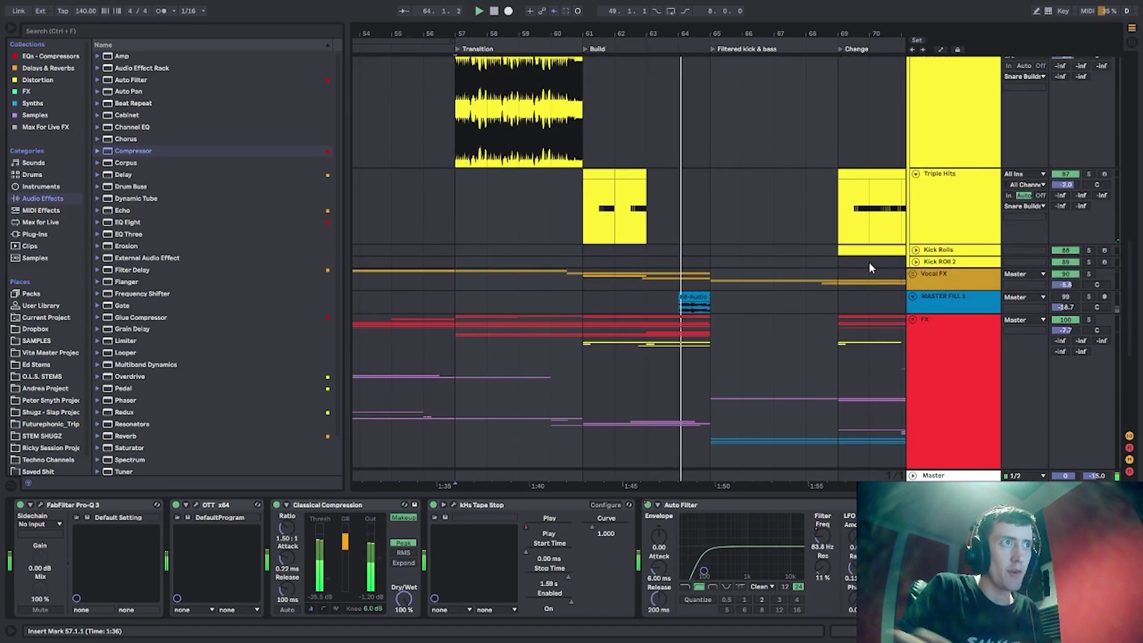
Stop playback and unfold the Vocal FX group and its Intro Vox FX subgroup.
click(436, 270)
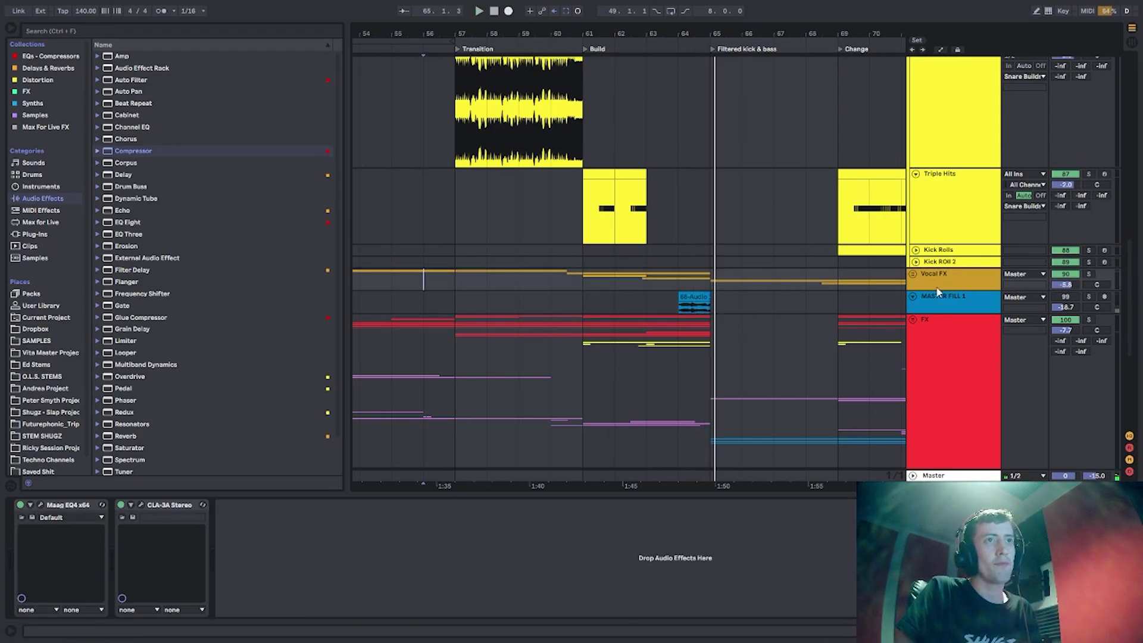
click(913, 274)
scroll(785, 274, down, 5)
key(space)
click(917, 233)
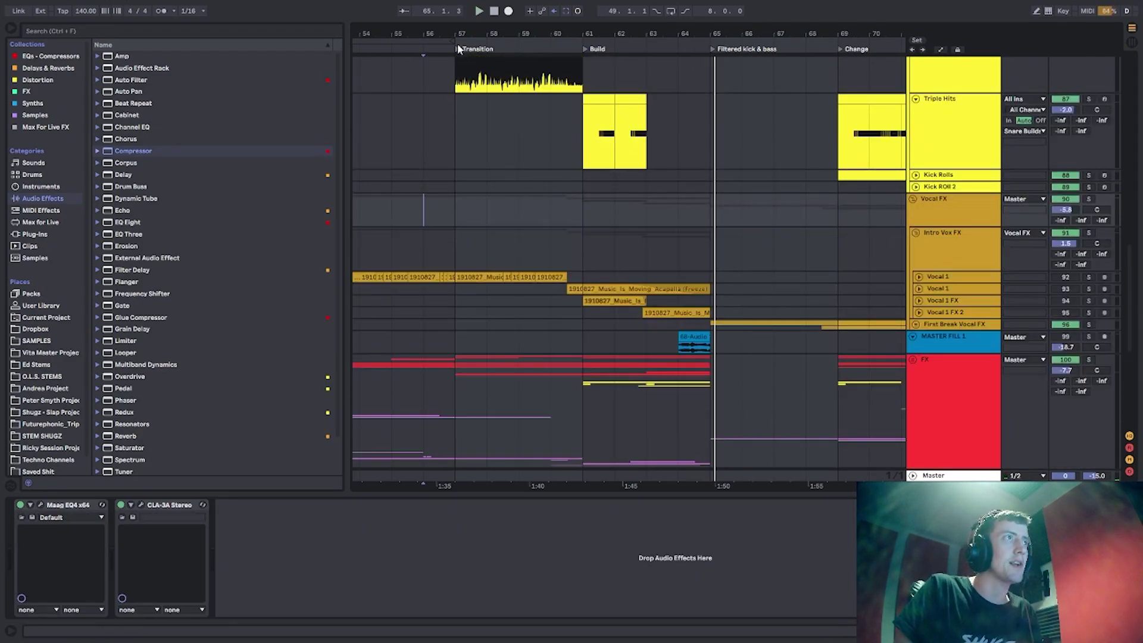
Unfold the first Vocal 1 track, play Intro Vox FX soloed from the Synths section at bar 49, and inspect the chopped clips.
mouse_move(451, 34)
mouse_down()
mouse_move(781, 30)
mouse_move(730, 30)
mouse_up()
click(527, 247)
click(919, 276)
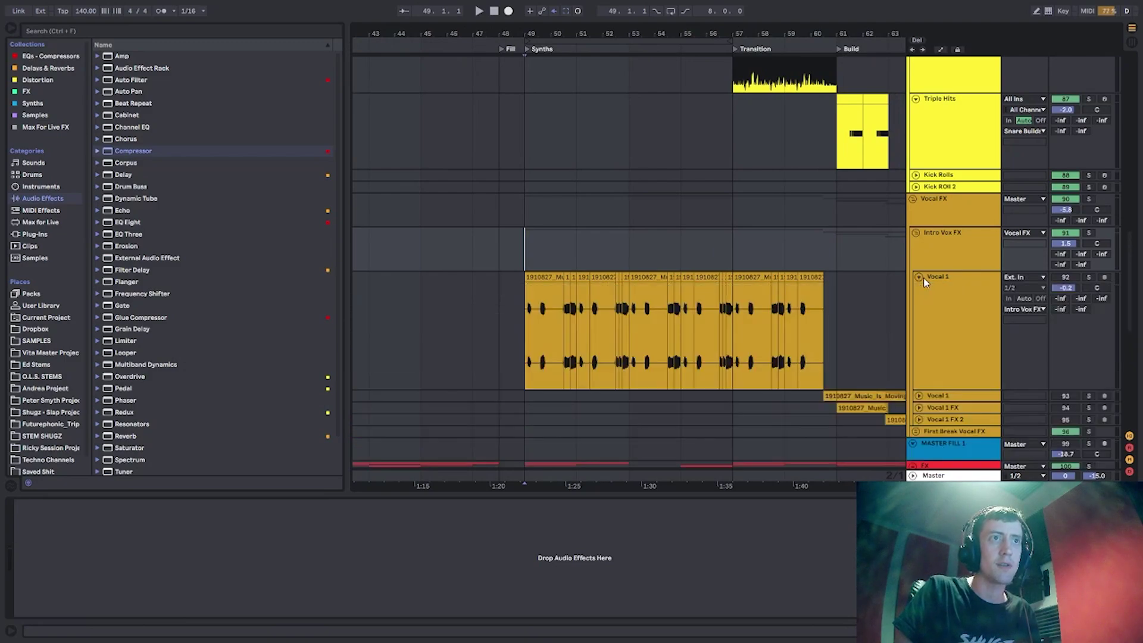
key(space)
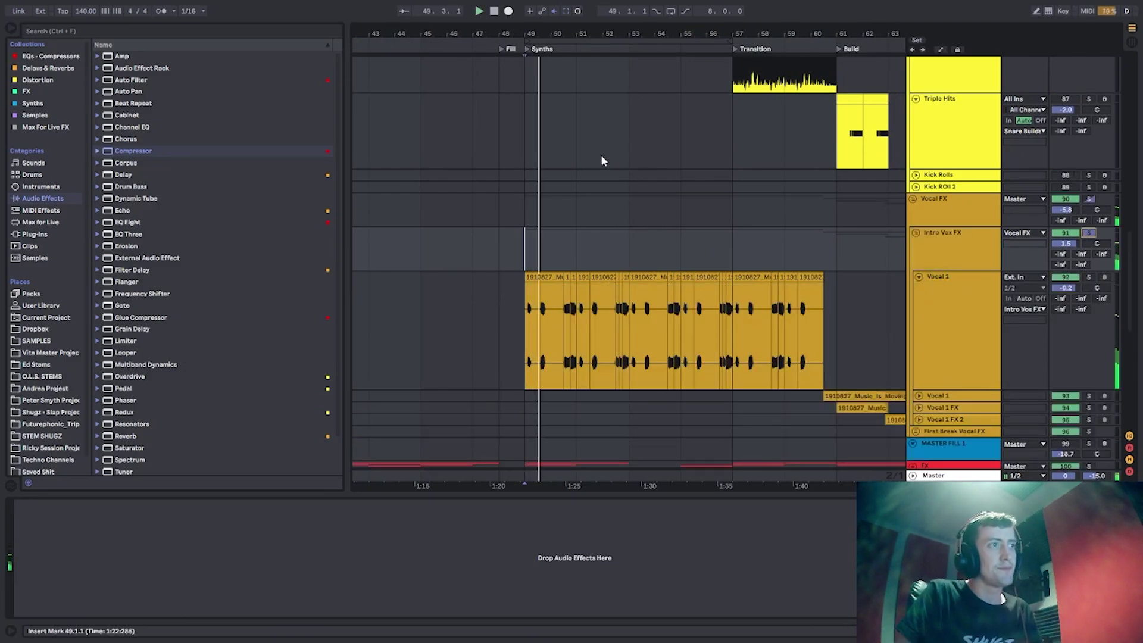
scroll(655, 311, up, 5)
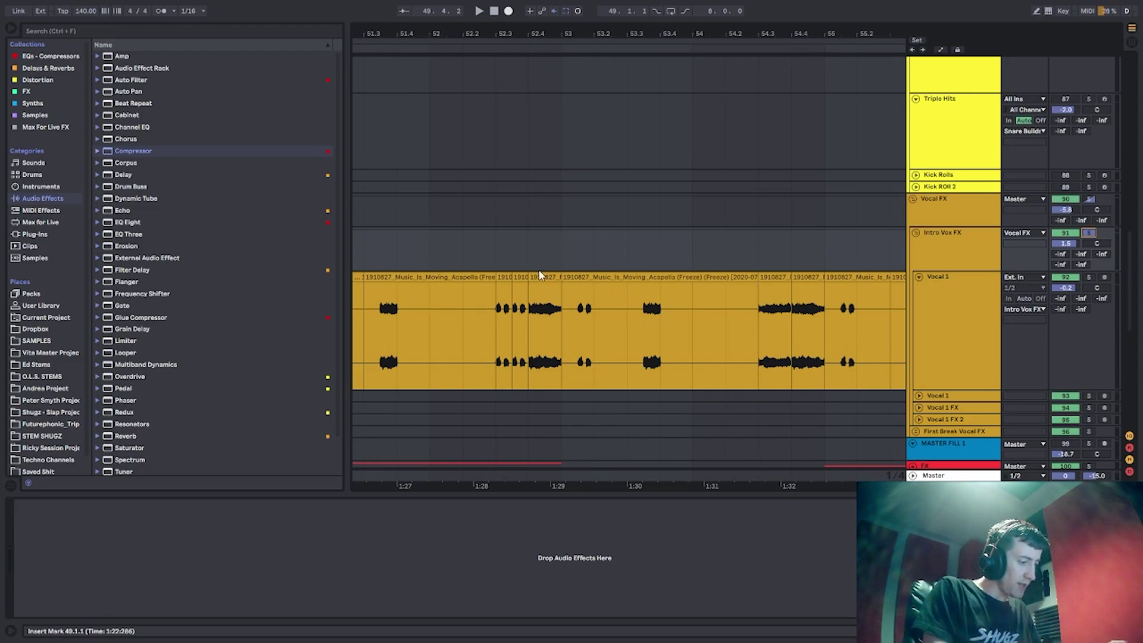
Fold Intro Vox FX and search the browser for "music is moving".
key(ctrl+z)
click(572, 316)
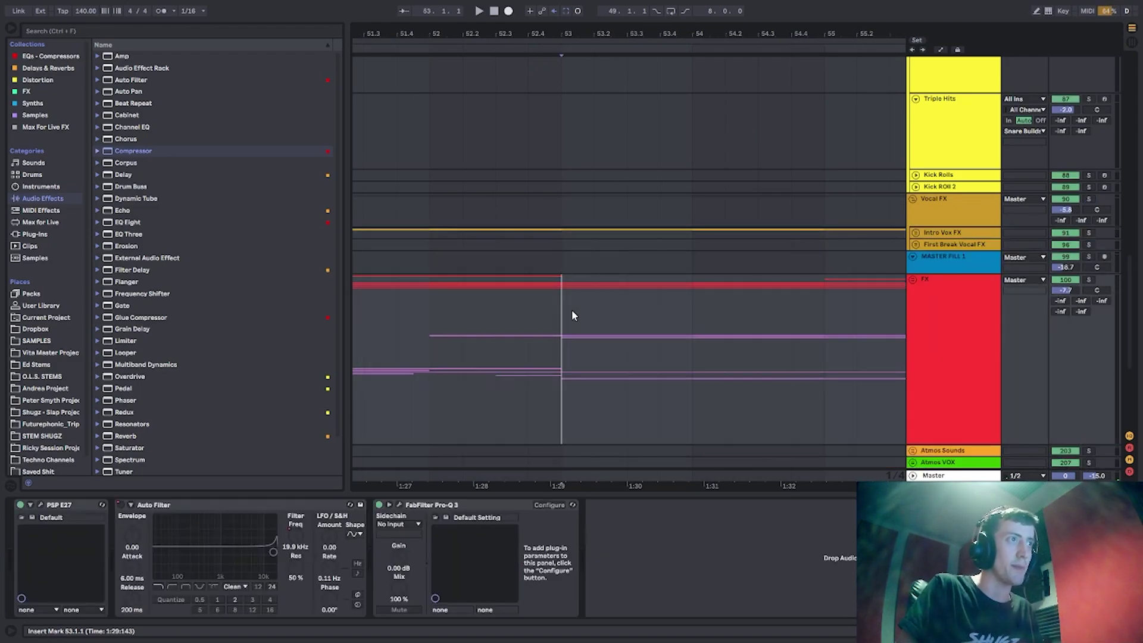
key(ctrl+f)
text(music is)
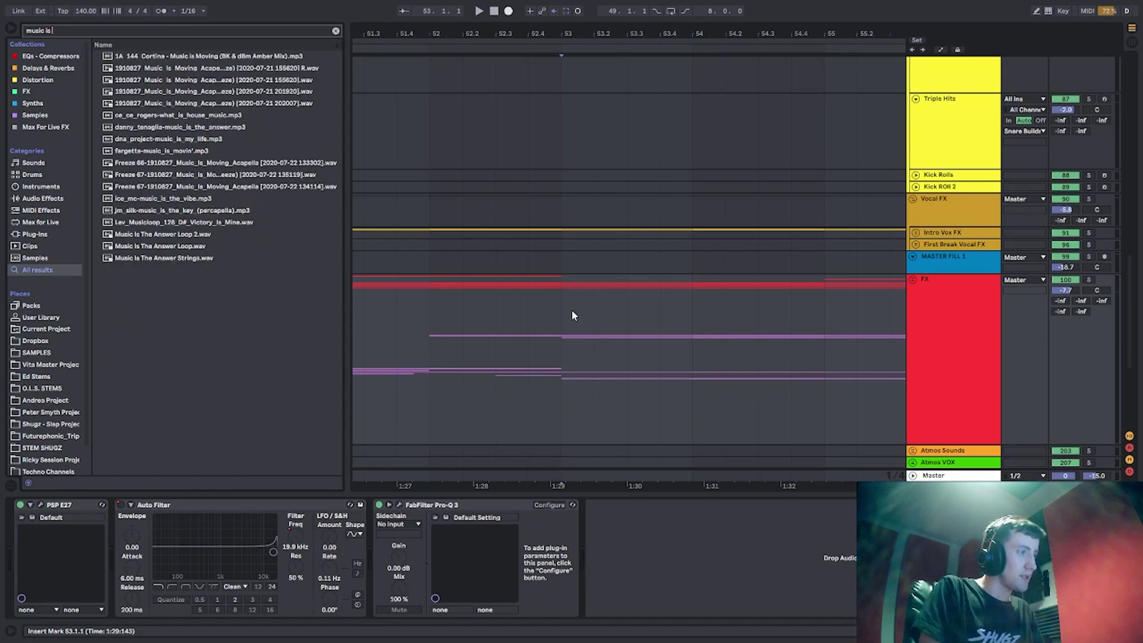
text( moving)
Preview the "music is moving" acapella samples in the search results, then clear the search.
click(195, 79)
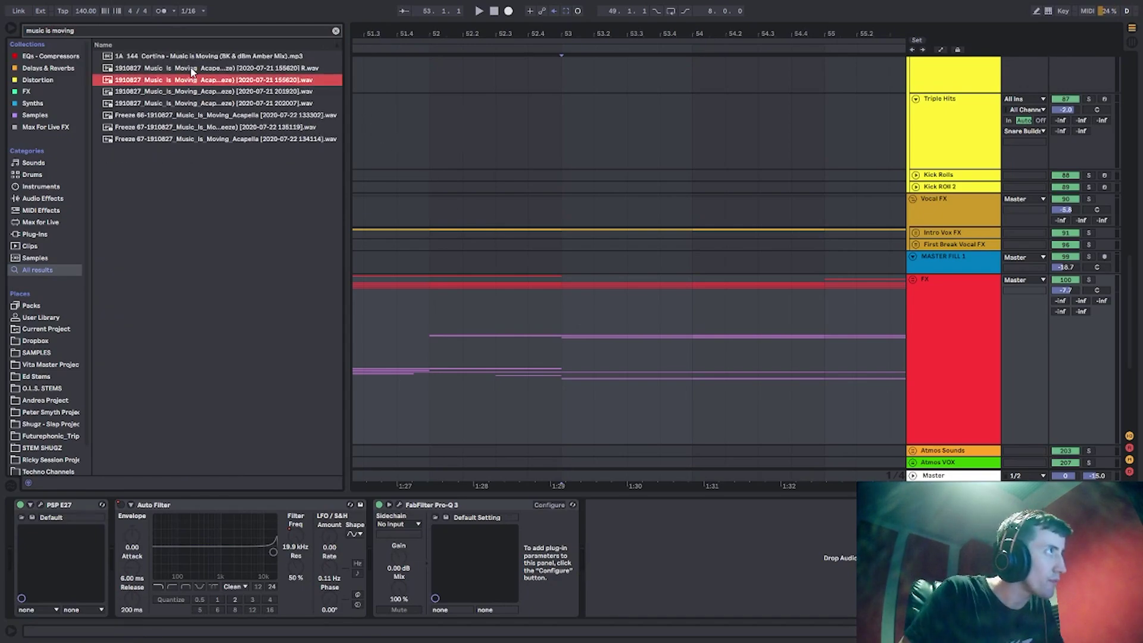
click(192, 68)
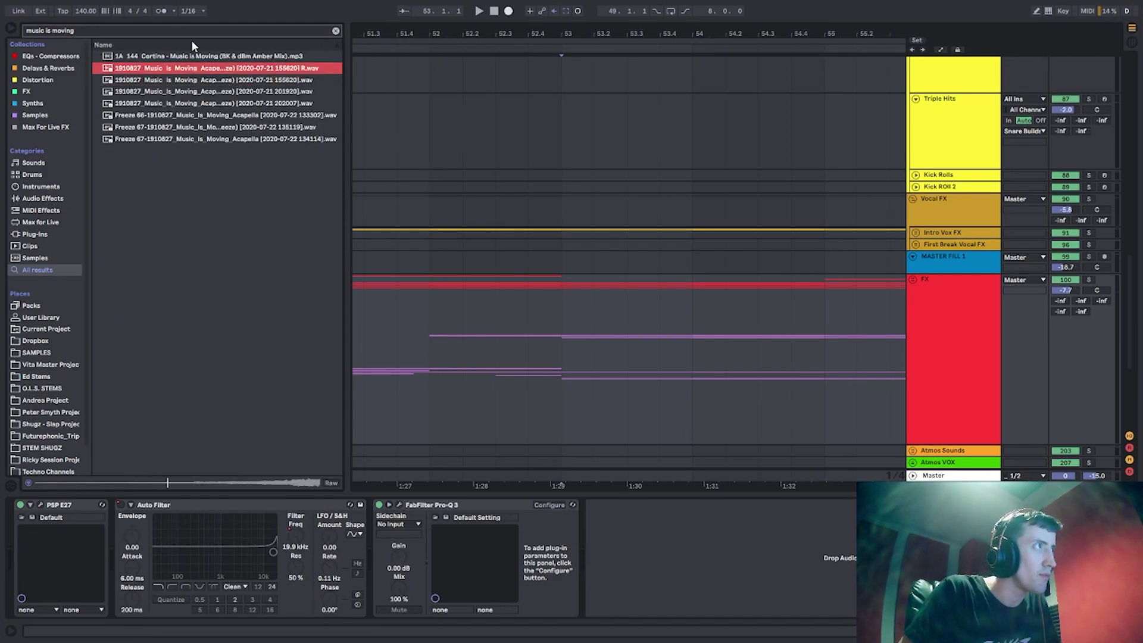
click(180, 91)
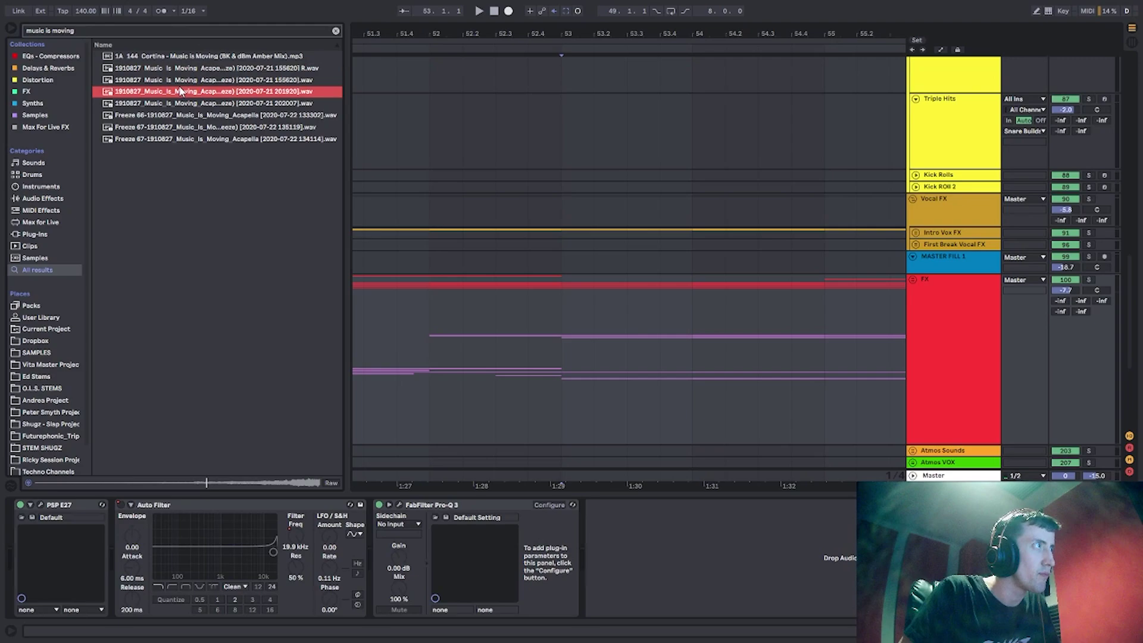
click(193, 139)
click(191, 57)
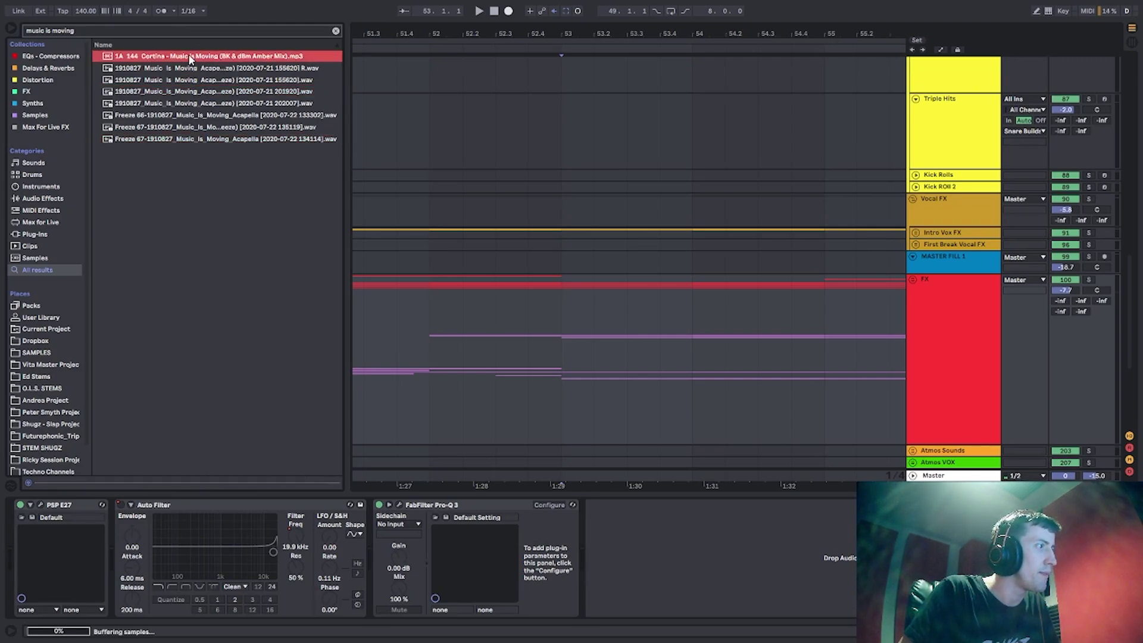
click(201, 138)
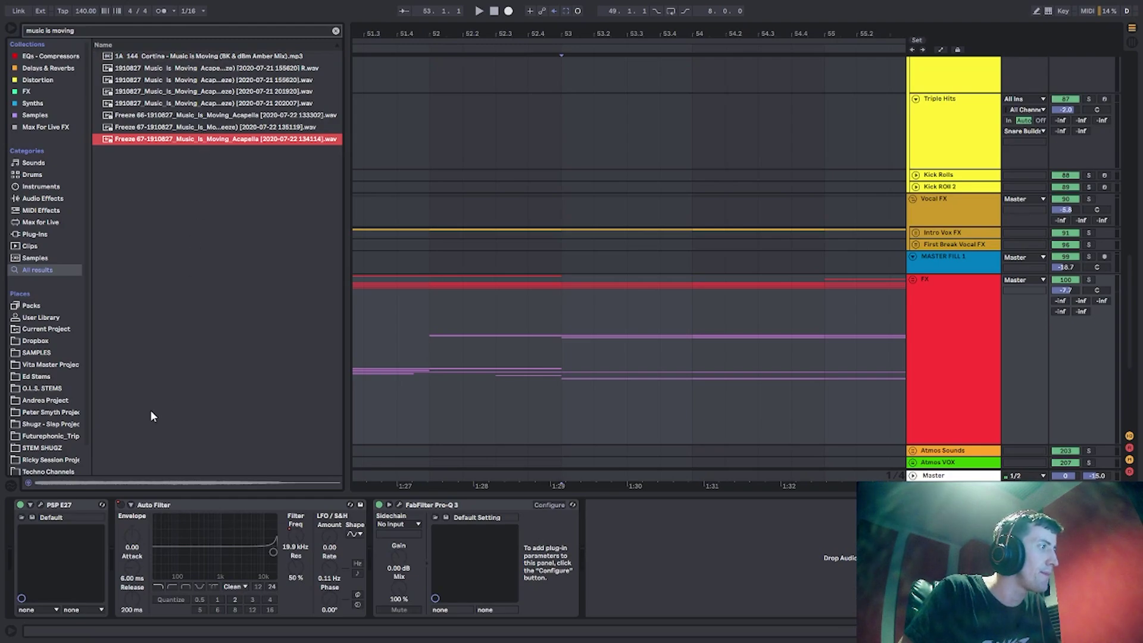
click(186, 128)
click(200, 116)
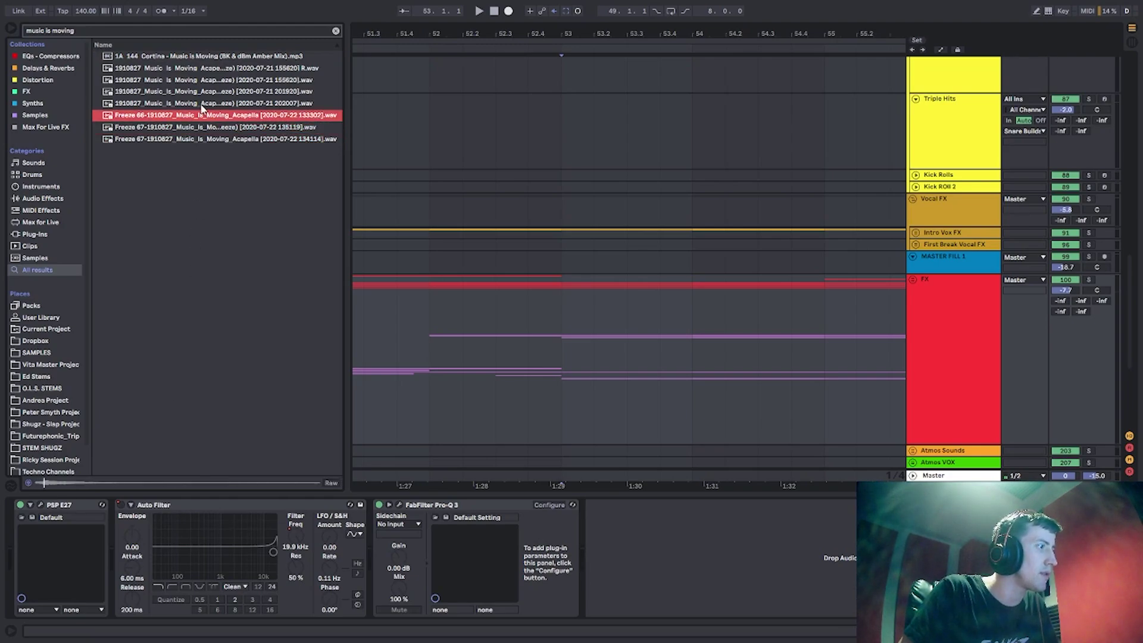
click(203, 103)
click(203, 93)
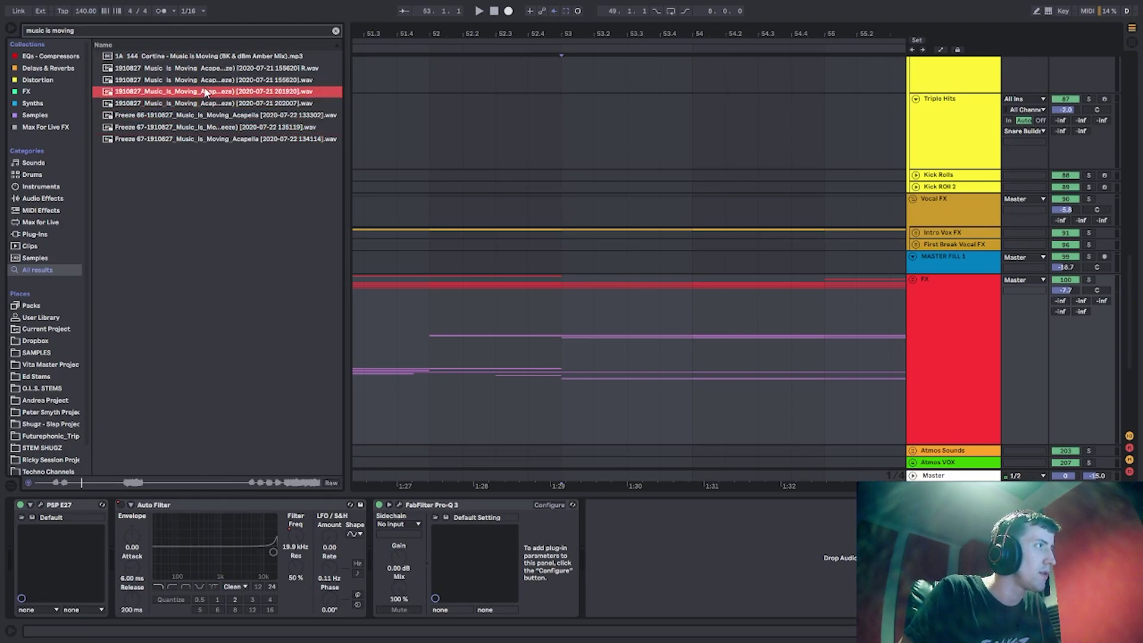
click(207, 80)
click(209, 68)
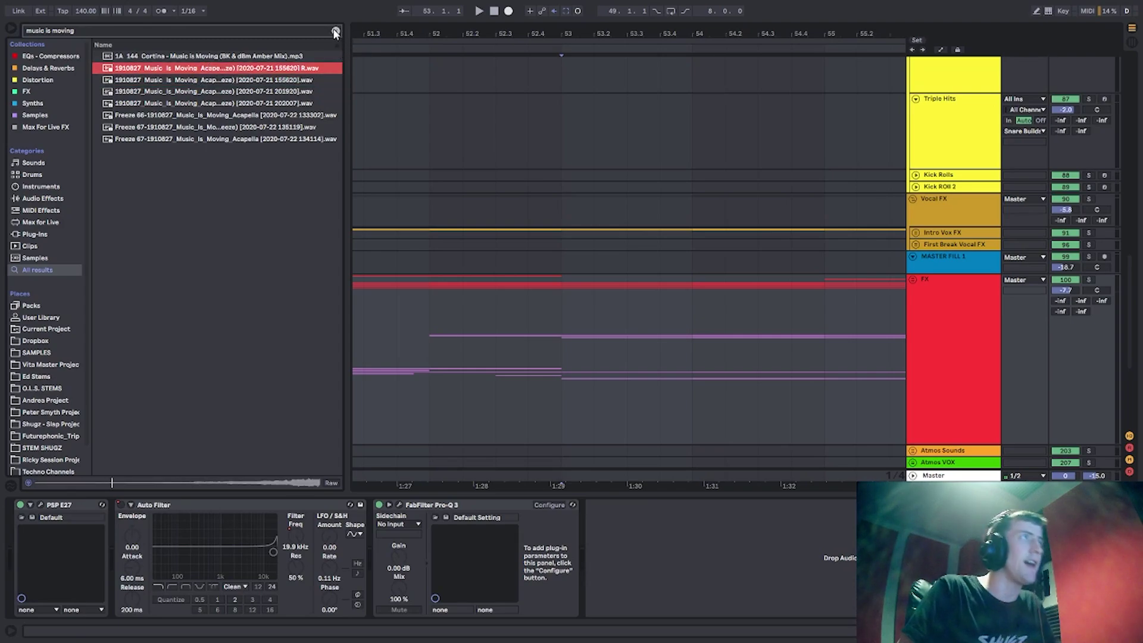
click(336, 32)
Unfold the Intro Vox FX group and play its first Vocal 1 track soloed from bar 49.
scroll(732, 256, down, 2)
click(915, 181)
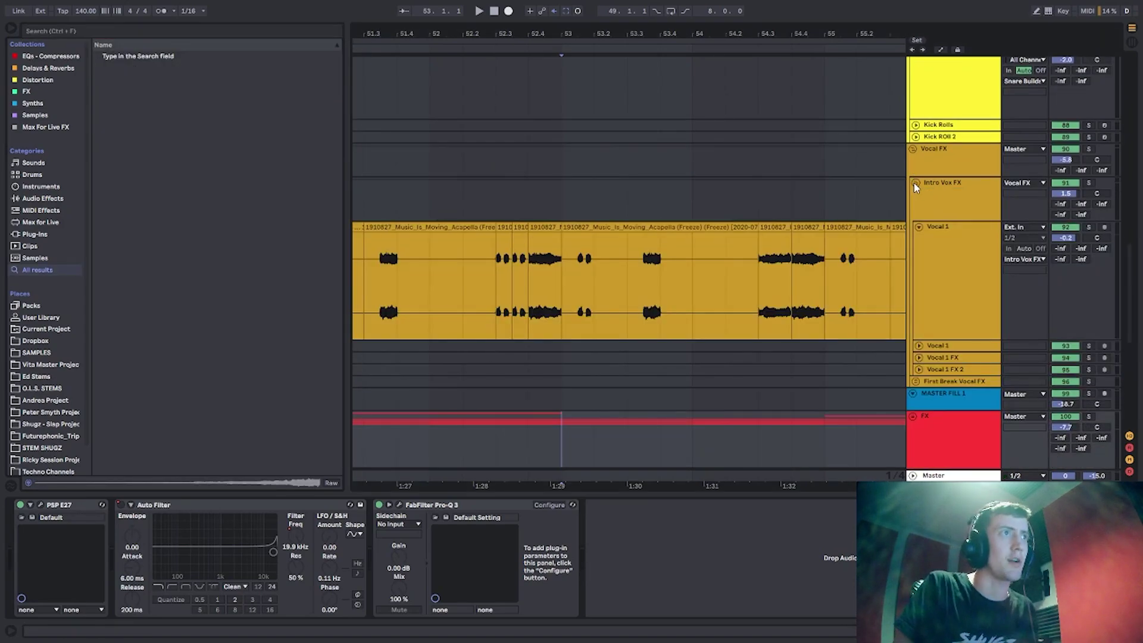
scroll(543, 296, down, 2)
drag(470, 32, 559, 36)
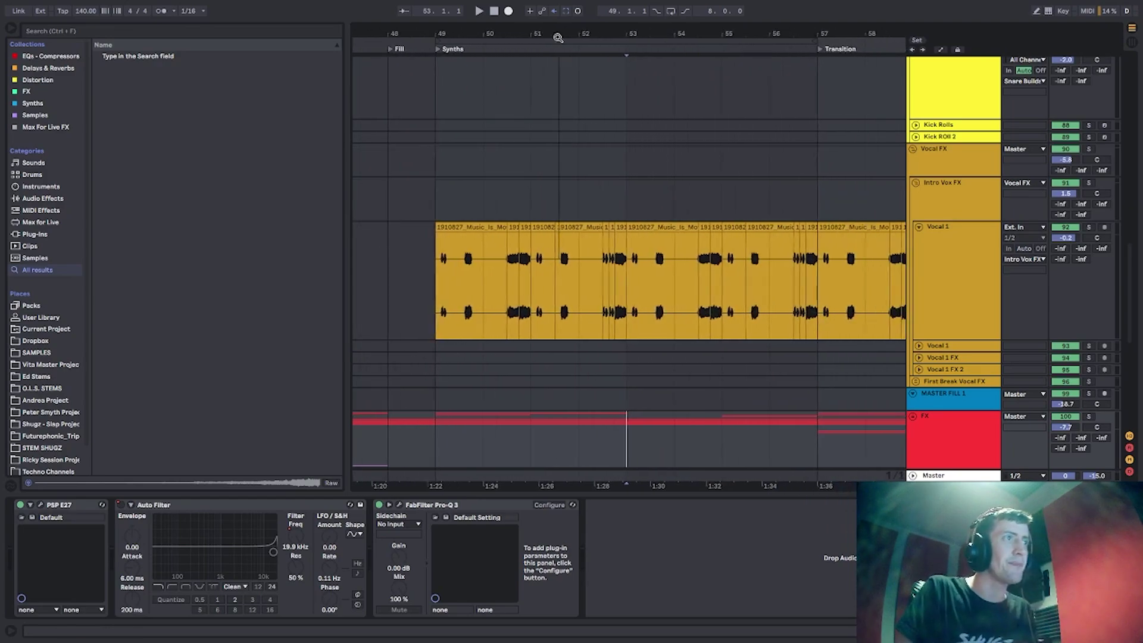
click(434, 309)
click(1088, 227)
key(space)
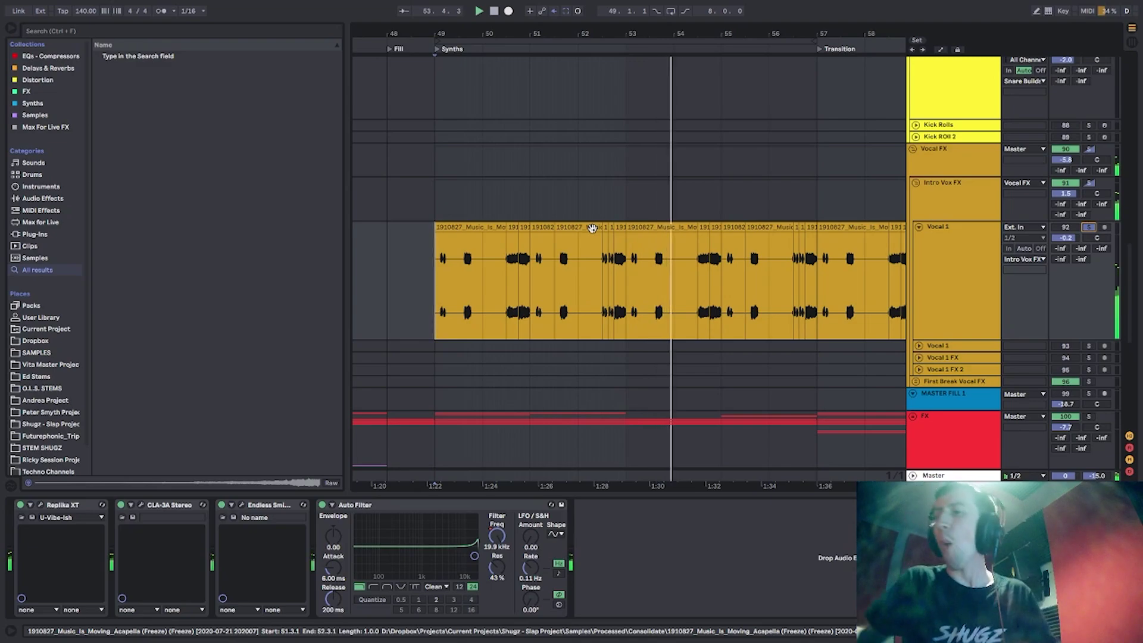
Stop playback near the Transition and unfold the second Vocal 1 track to examine its faded clip leading into the Build.
drag(773, 32, 508, 26)
click(530, 267)
key(space)
click(925, 349)
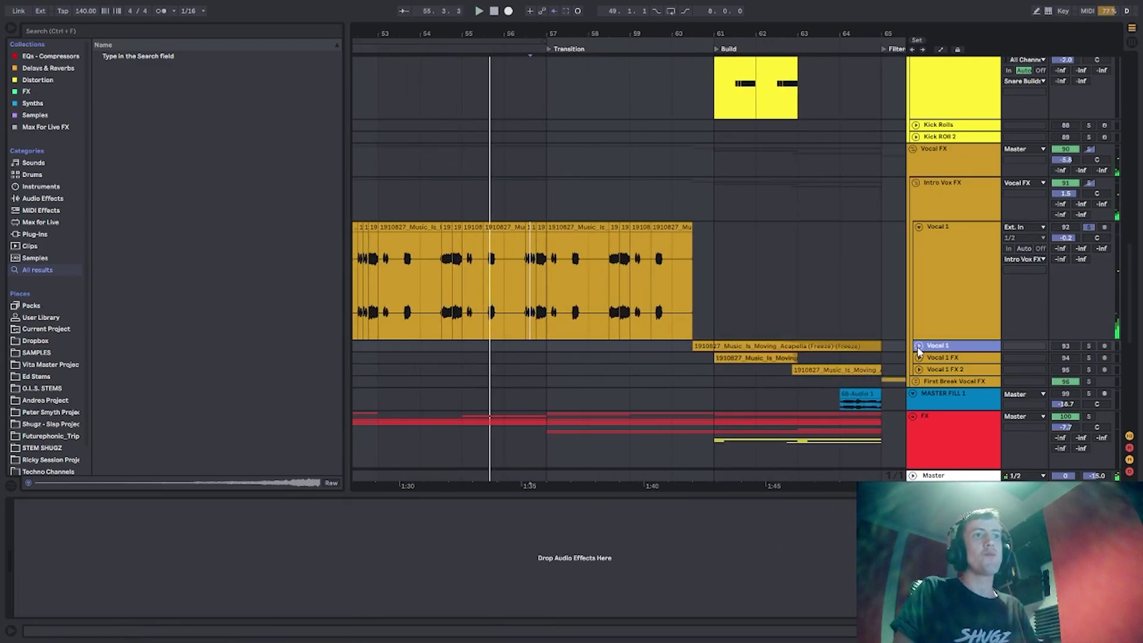
click(920, 348)
scroll(914, 376, down, 3)
scroll(881, 324, up, 7)
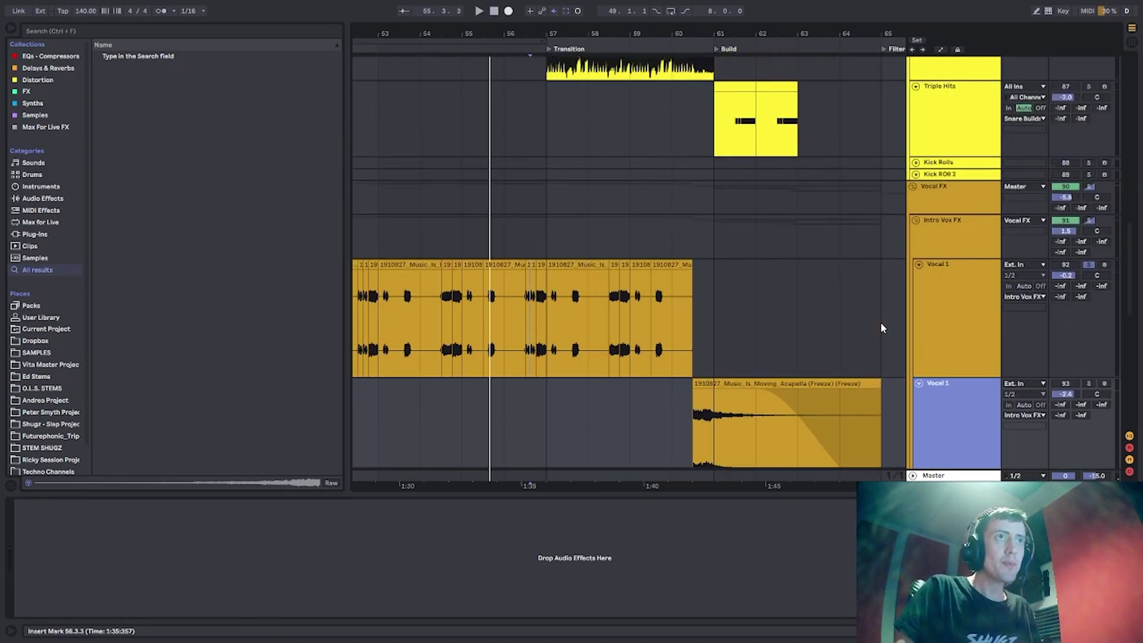
Fold the Snare Builds group.
click(956, 250)
key(u)
click(982, 170)
key(u)
scroll(946, 146, up, 1)
scroll(947, 146, up, 3)
click(996, 169)
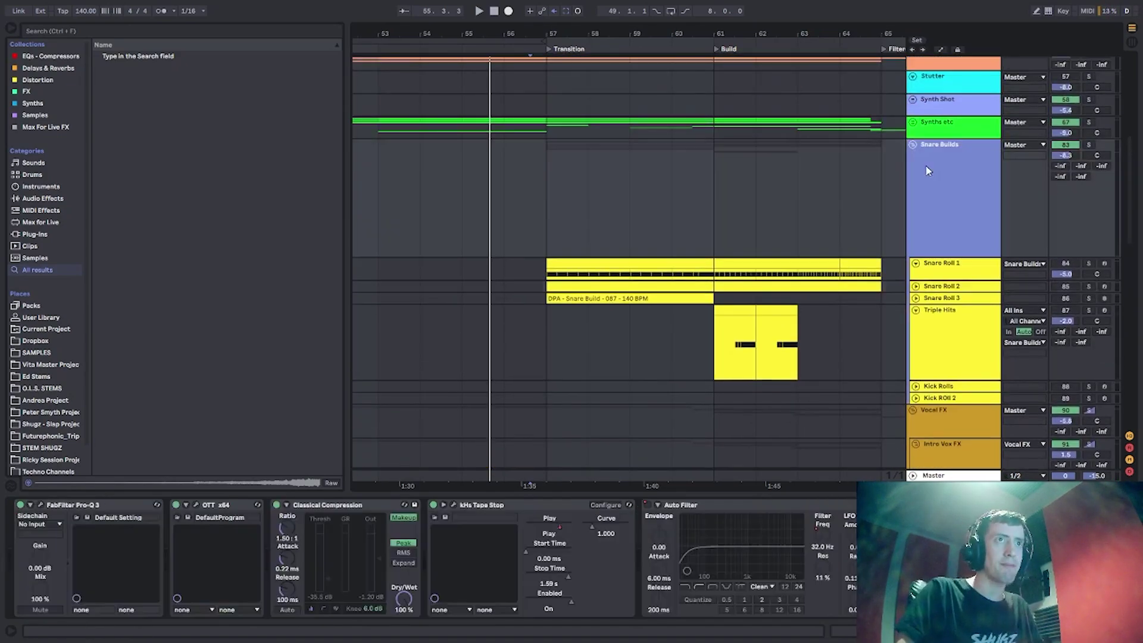
key(u)
Solo Synths etc together with Intro Vox FX and set the playback position to bar 49 at the start of the Synths section.
click(1089, 122)
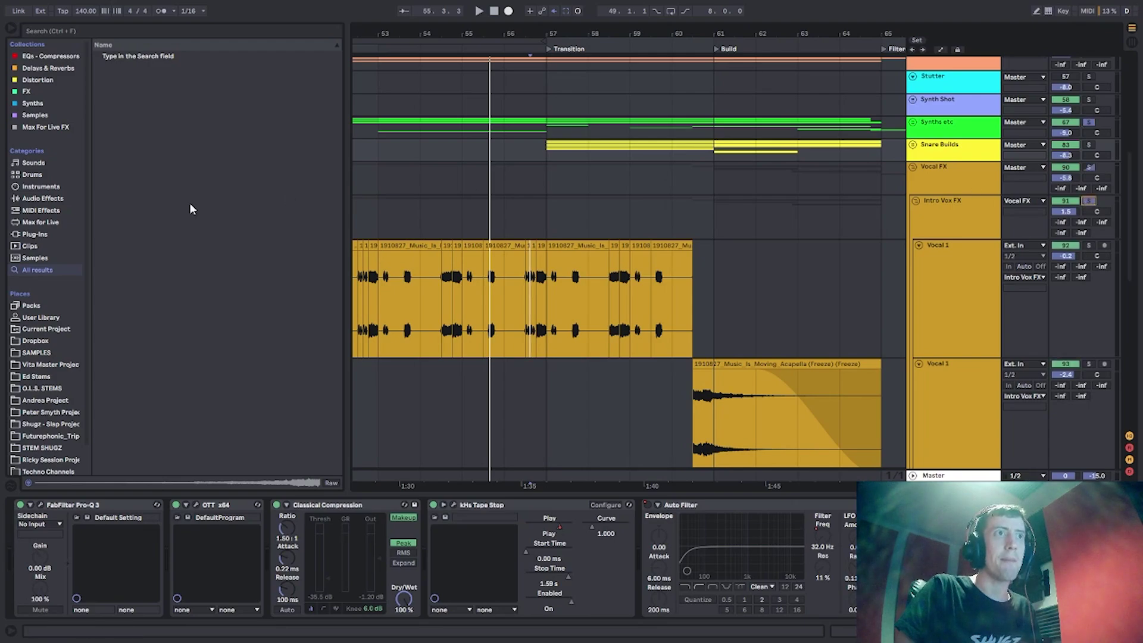
drag(410, 28, 652, 25)
click(492, 299)
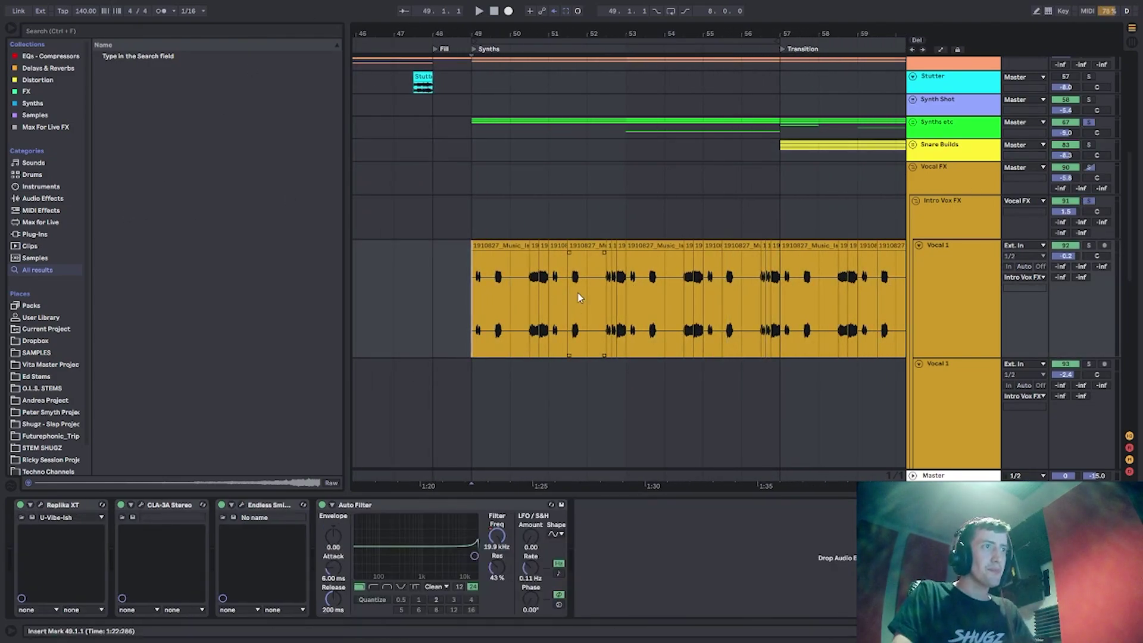
scroll(581, 298, up, 5)
scroll(634, 280, down, 6)
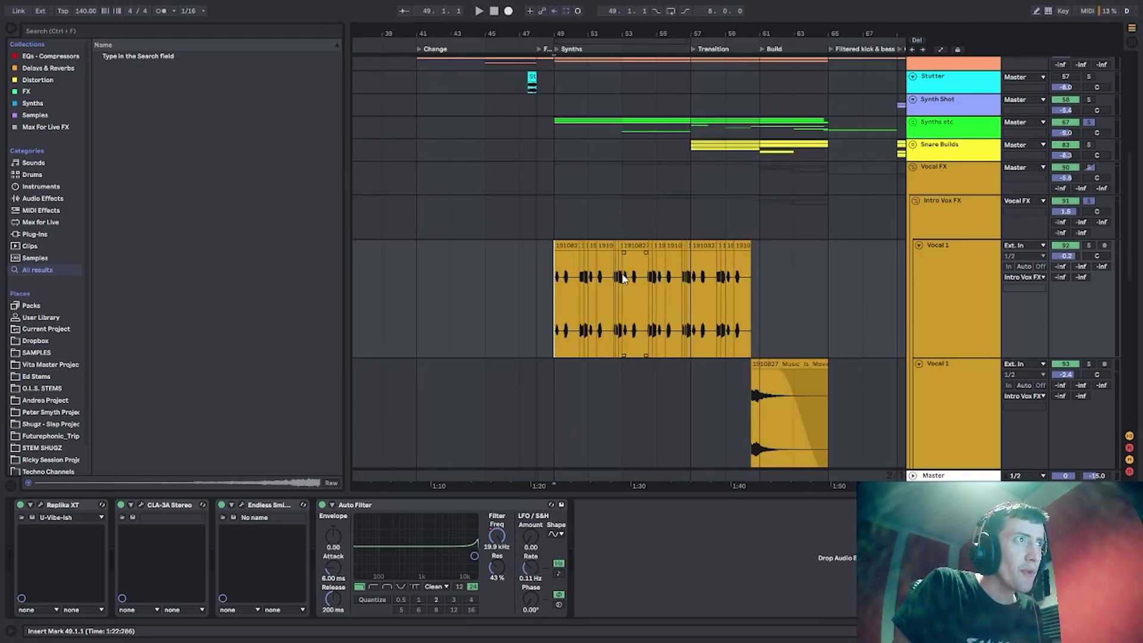
scroll(577, 300, up, 2)
scroll(549, 46, right, 3)
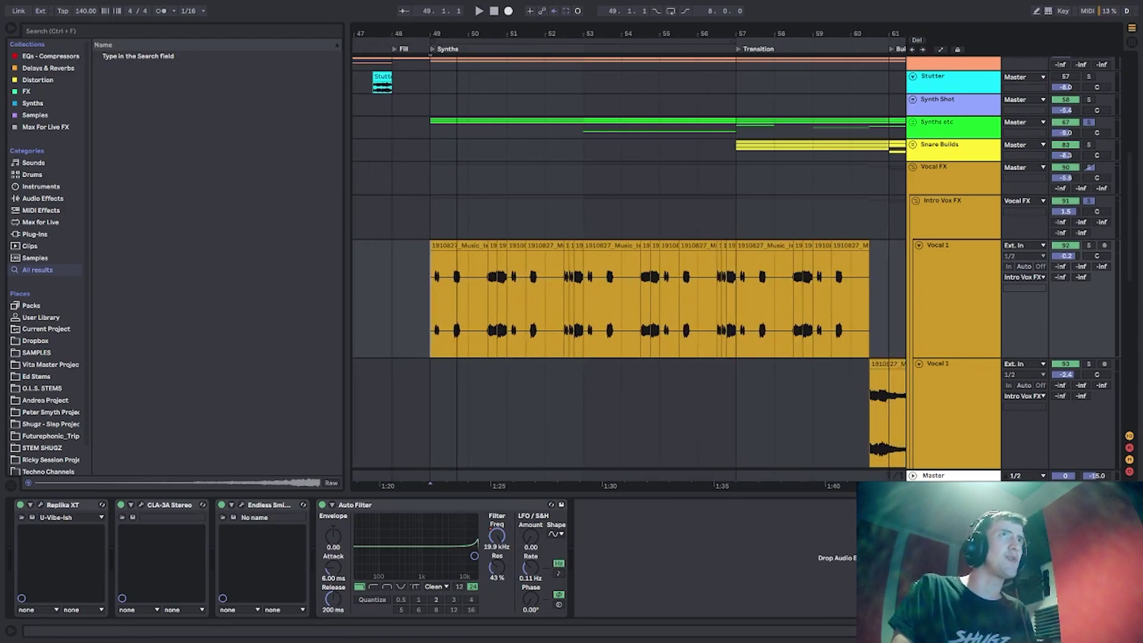
Add the Kick & Bass group to the solo during playback to hear the chopped vocals with the bass and synths.
scroll(976, 257, up, 3)
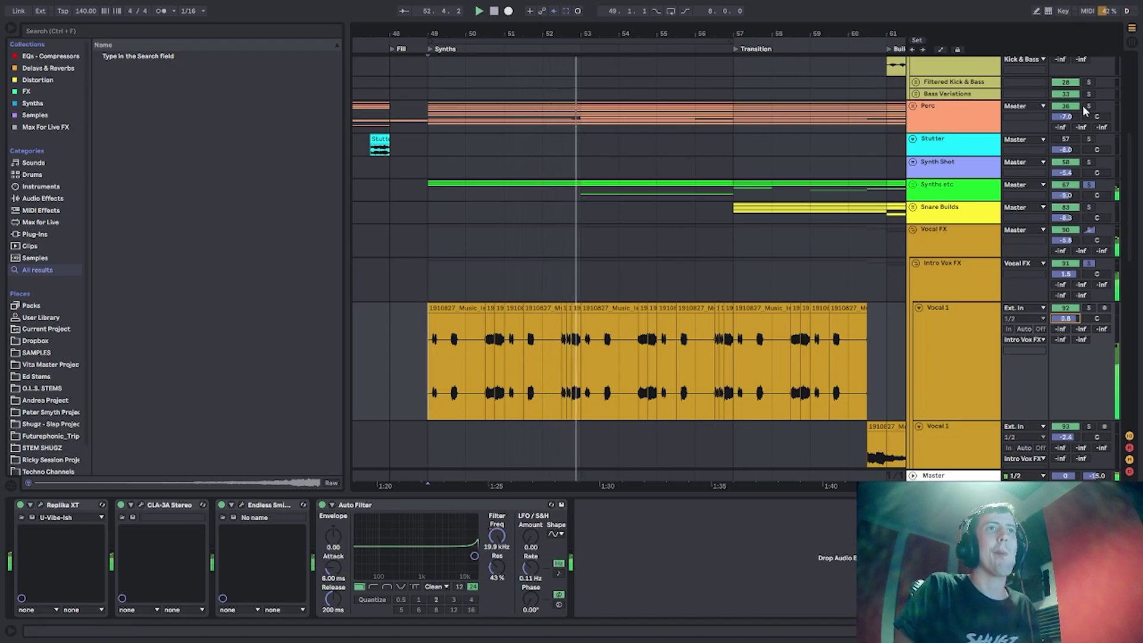
scroll(773, 283, up, 5)
scroll(1096, 68, up, 1)
click(1089, 63)
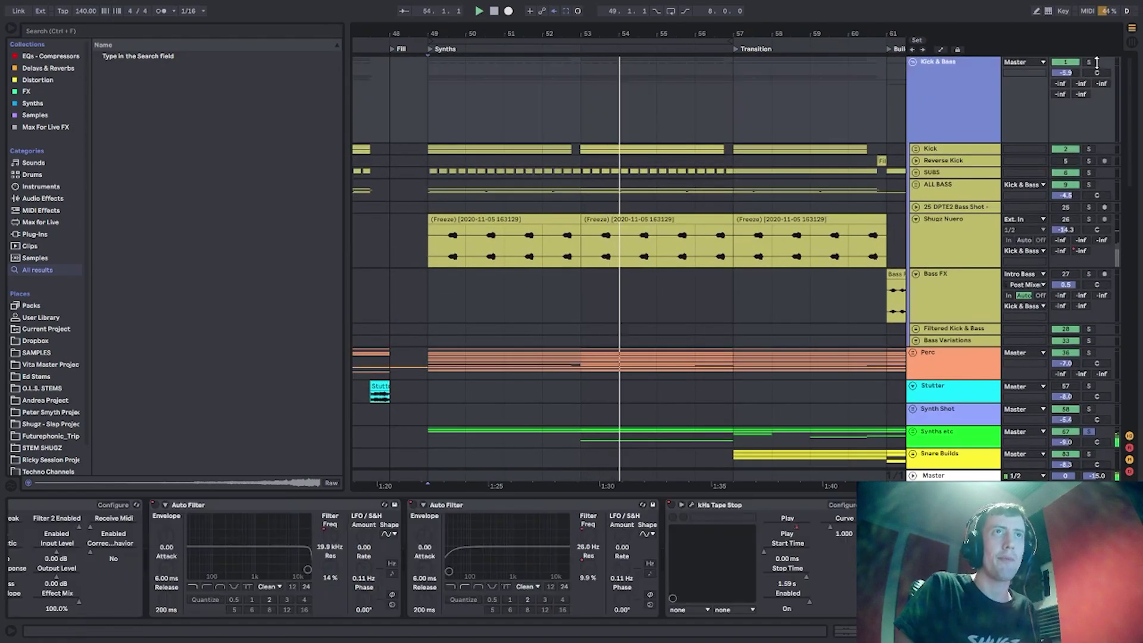
scroll(710, 172, down, 9)
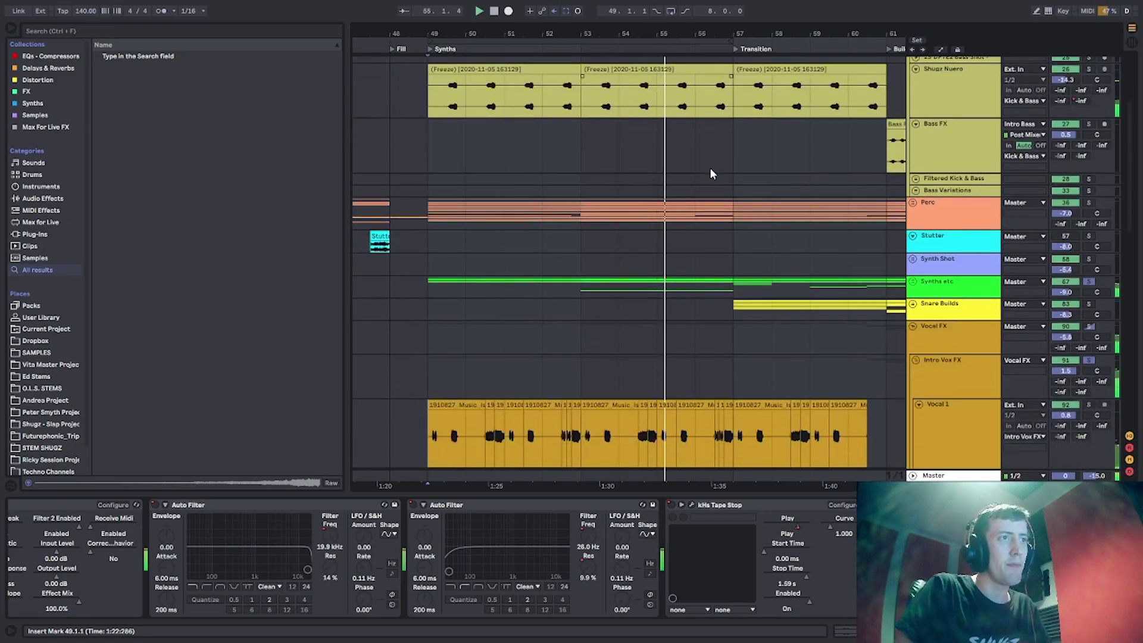
scroll(705, 166, up, 4)
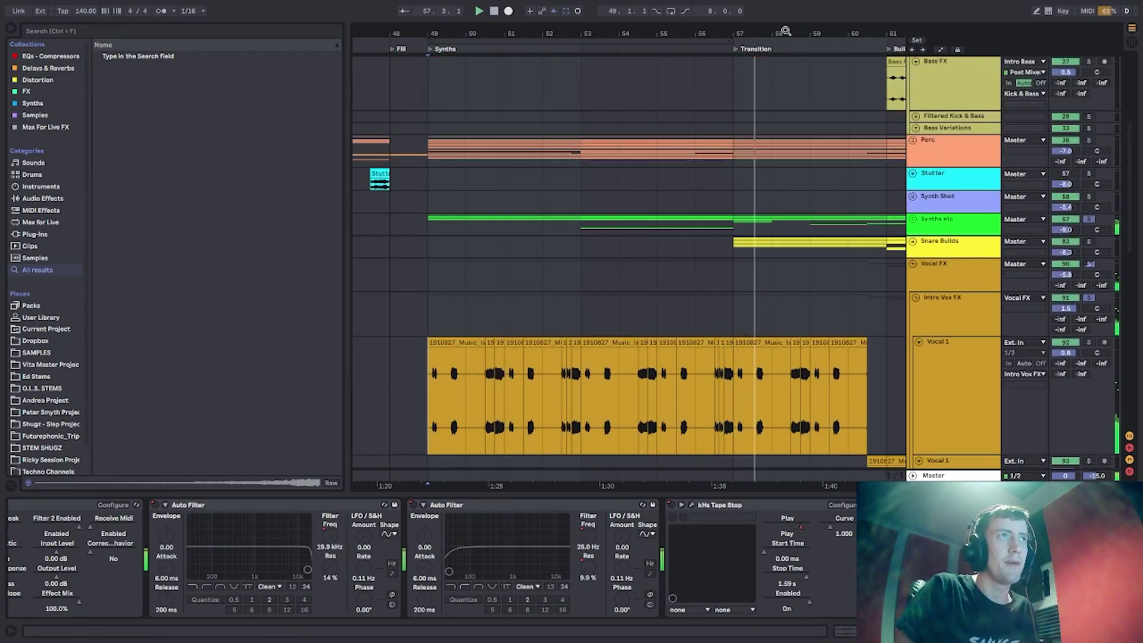
Follow the Transition into the Build on the two Vocal 1 tracks and move the insert marker to bar 59.
drag(784, 32, 526, 32)
scroll(672, 204, down, 1)
click(487, 188)
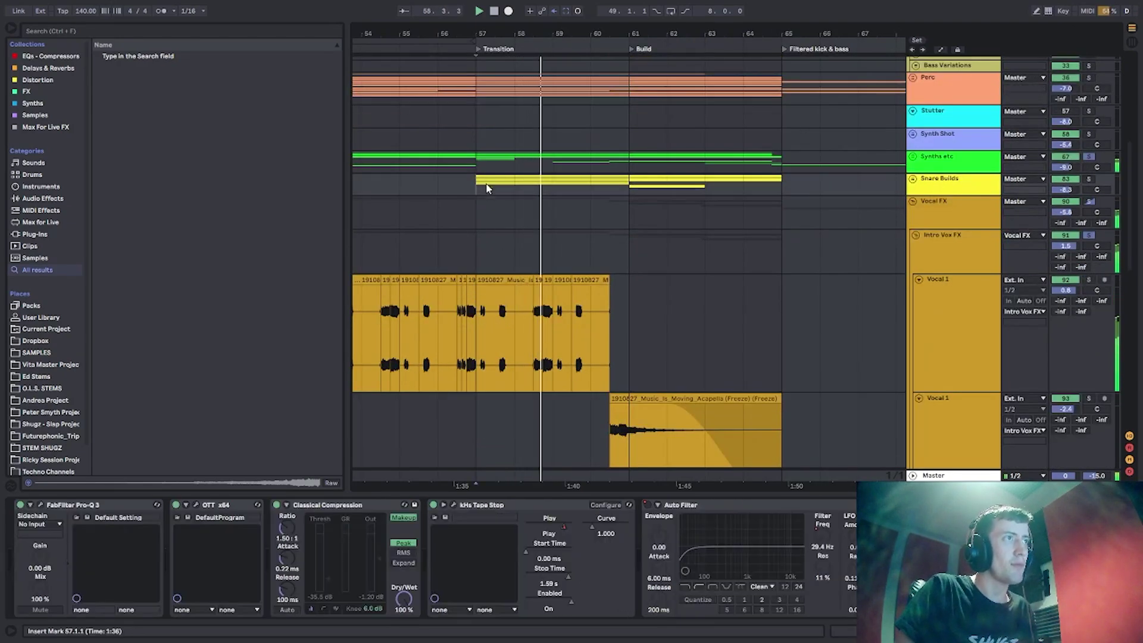
scroll(511, 247, down, 3)
click(592, 291)
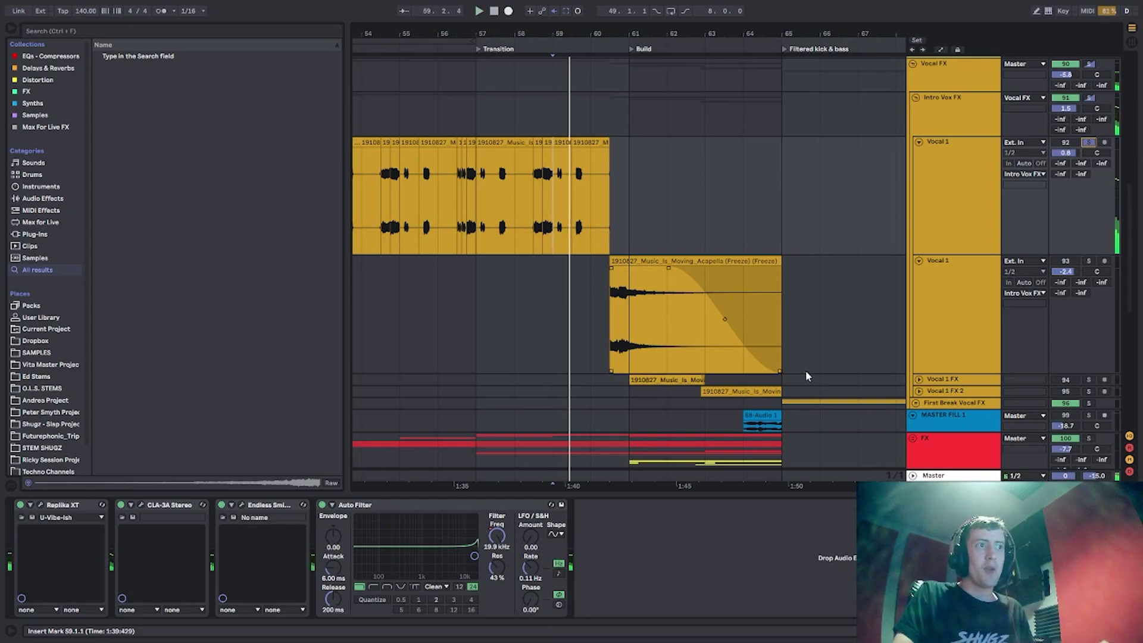
Unfold the Vocal 1 FX and Vocal 1 FX 2 tracks to examine their clips in the Build.
click(924, 381)
click(918, 380)
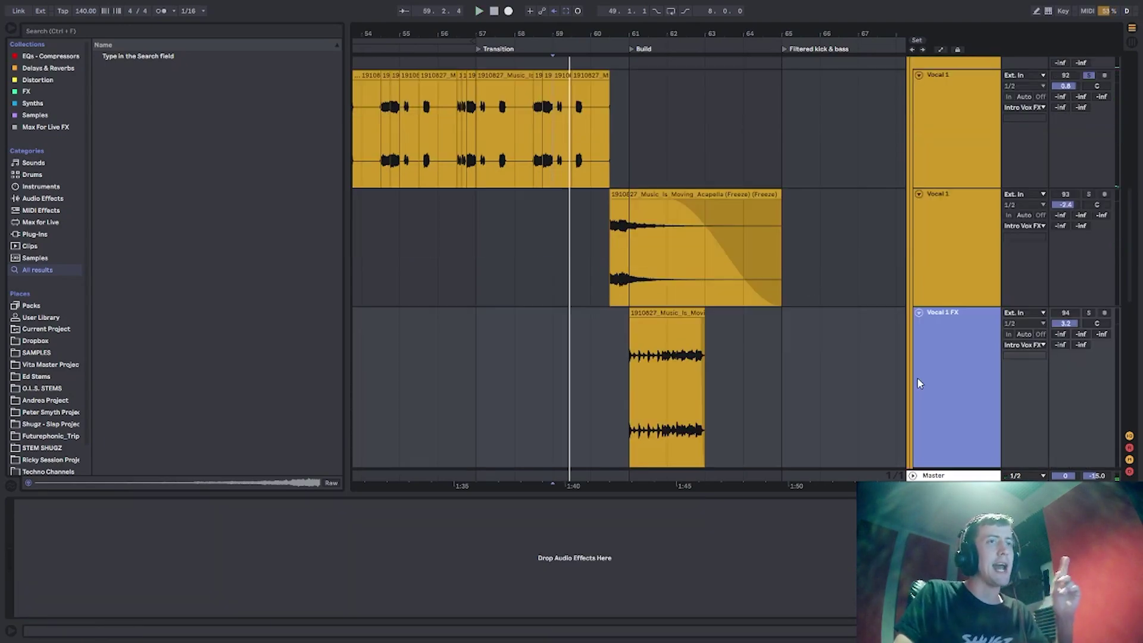
scroll(920, 385, down, 4)
click(919, 362)
scroll(603, 295, up, 5)
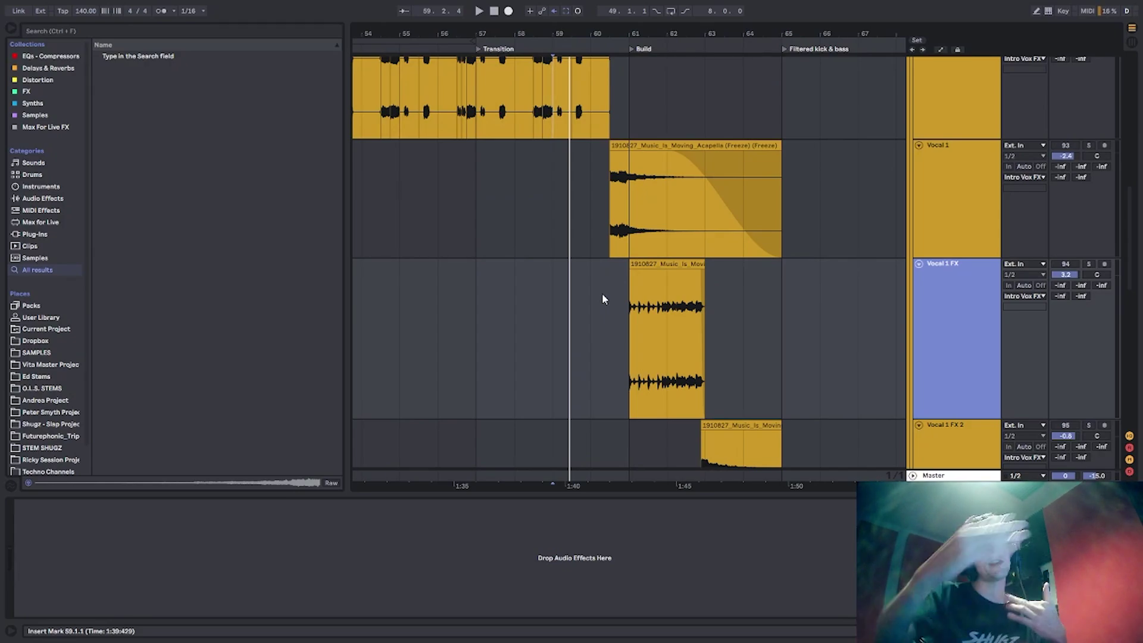
scroll(602, 293, up, 6)
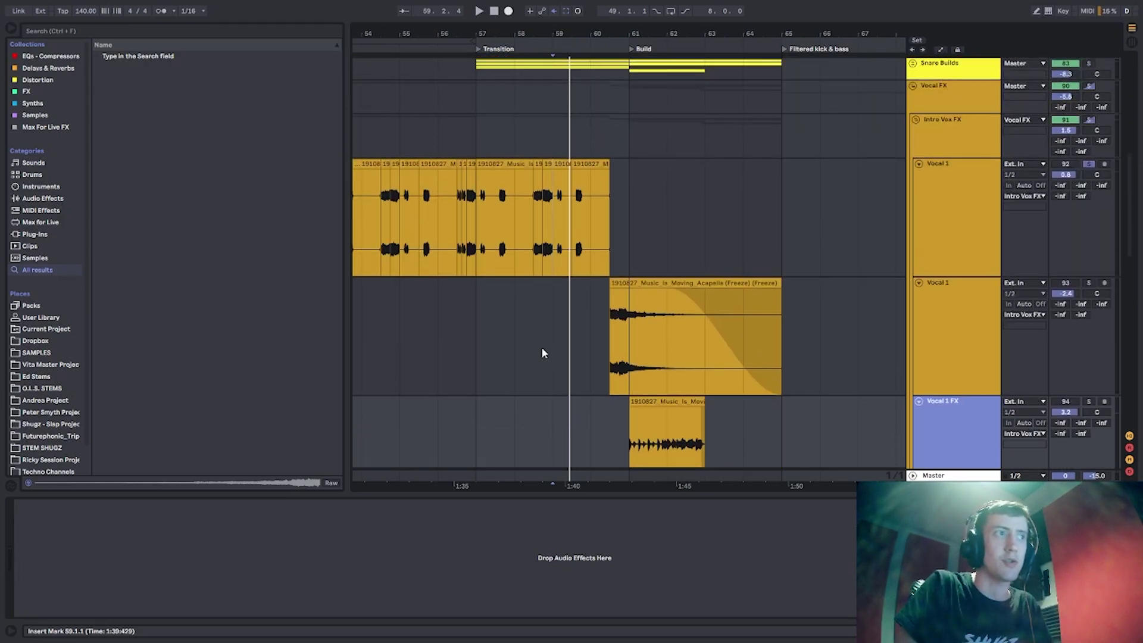
Play Intro Vox FX soloed from bar 60 through the Build, following the clips on its Vocal 1 and FX tracks.
click(598, 350)
scroll(599, 351, up, 3)
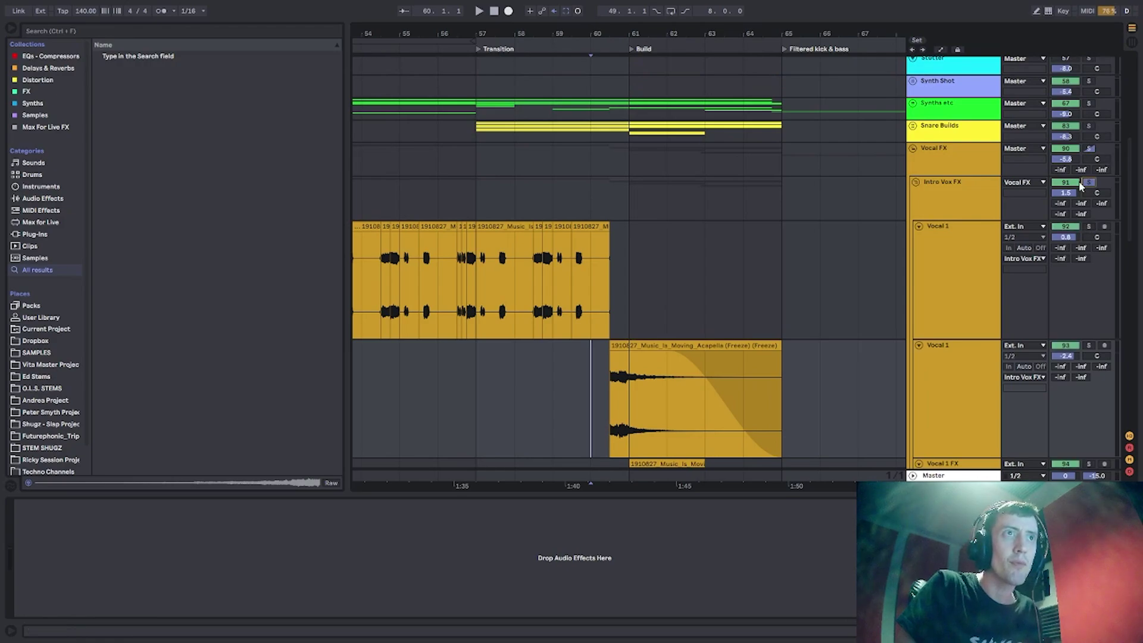
key(space)
scroll(619, 264, down, 8)
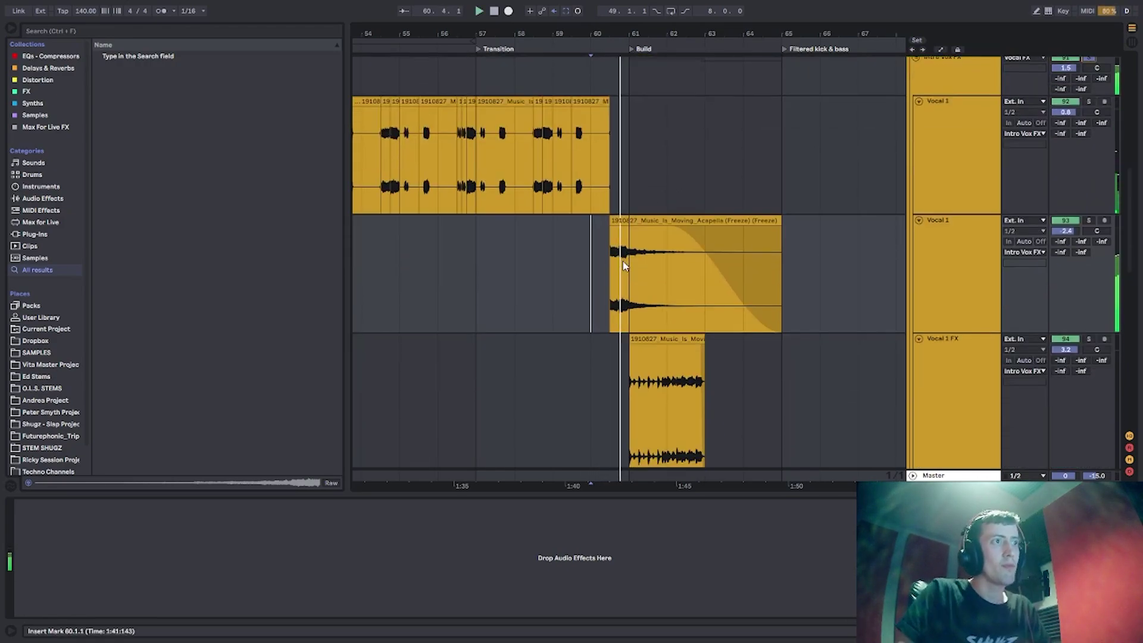
scroll(627, 261, down, 2)
drag(668, 35, 623, 55)
scroll(661, 163, down, 3)
scroll(660, 162, down, 2)
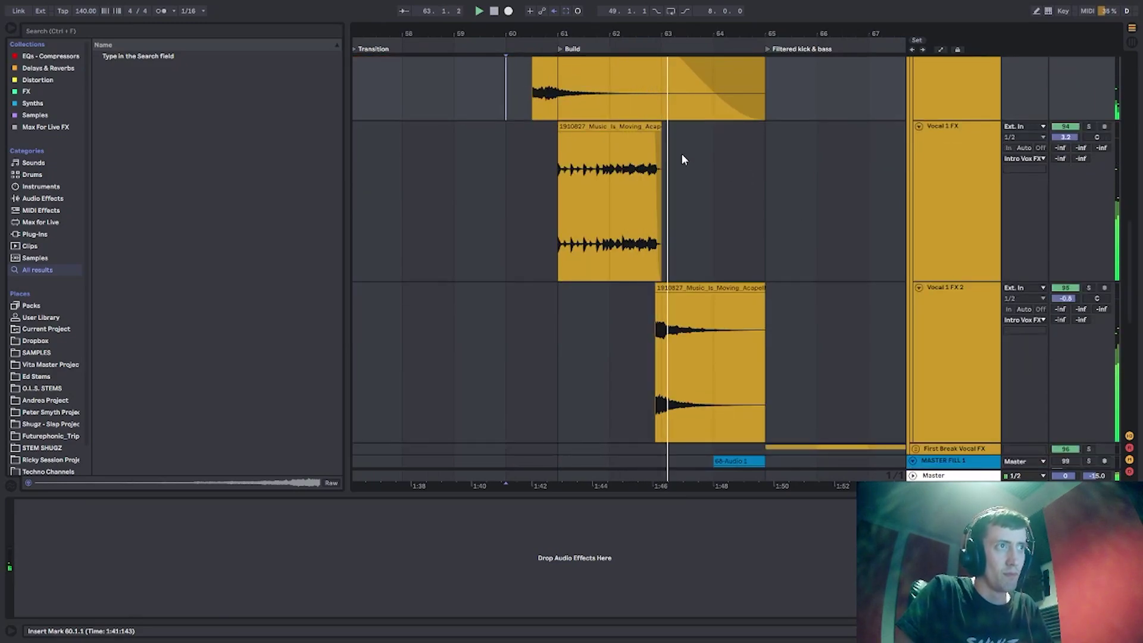
scroll(682, 159, down, 2)
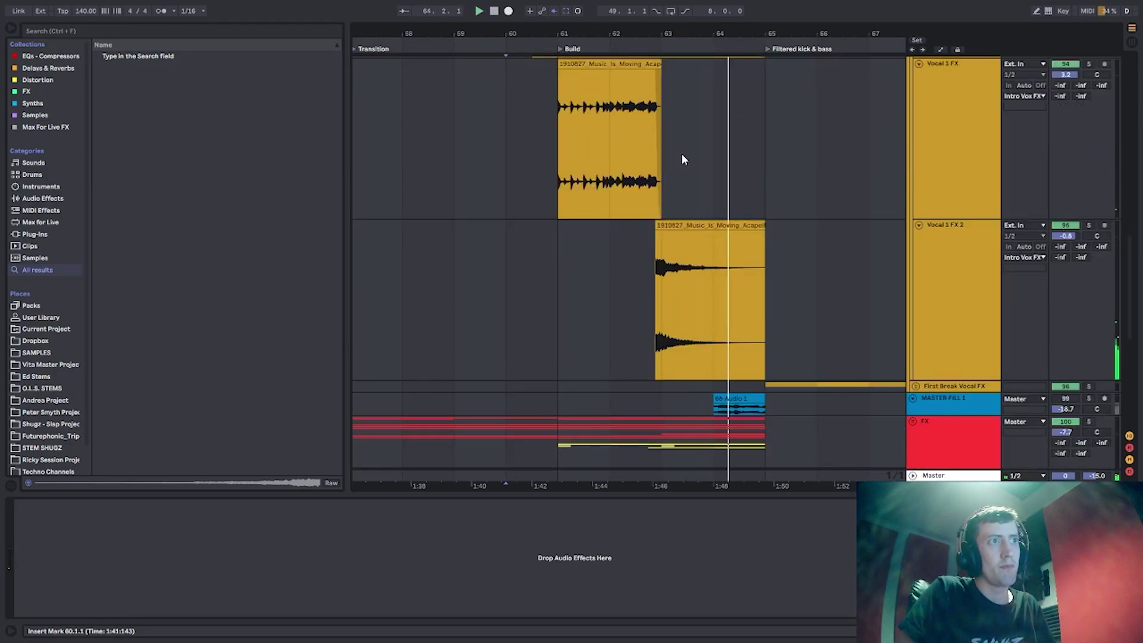
Play the second Vocal 1 track soloed from the start of its long faded clip at 60.3.3, then stop playback.
scroll(679, 203, up, 2)
scroll(678, 203, up, 6)
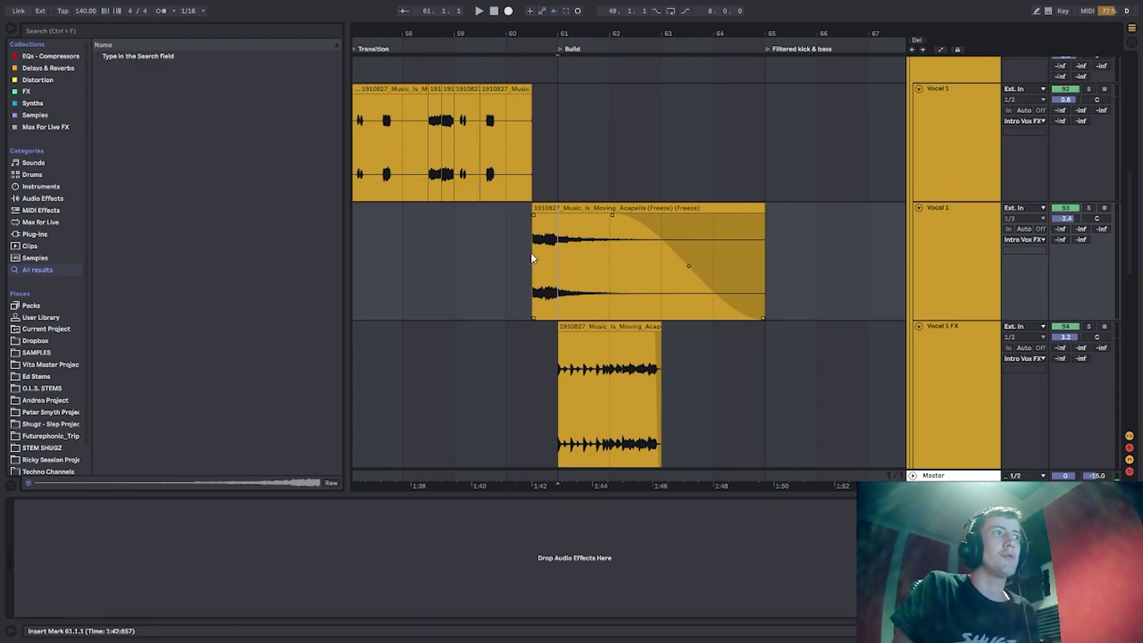
key(space)
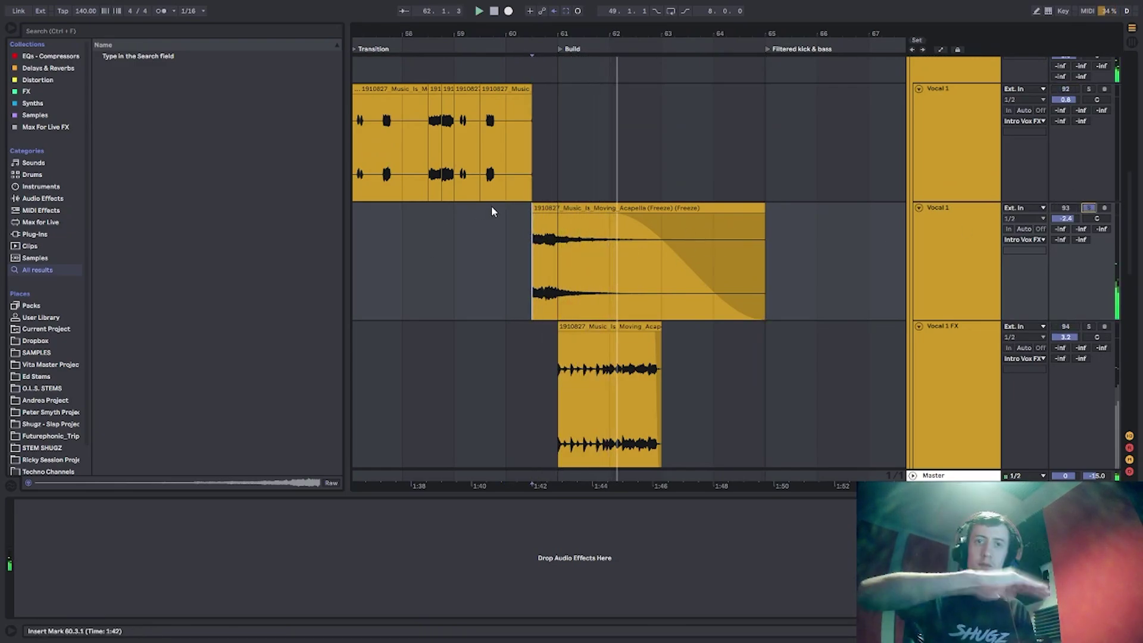
scroll(536, 238, down, 2)
key(space)
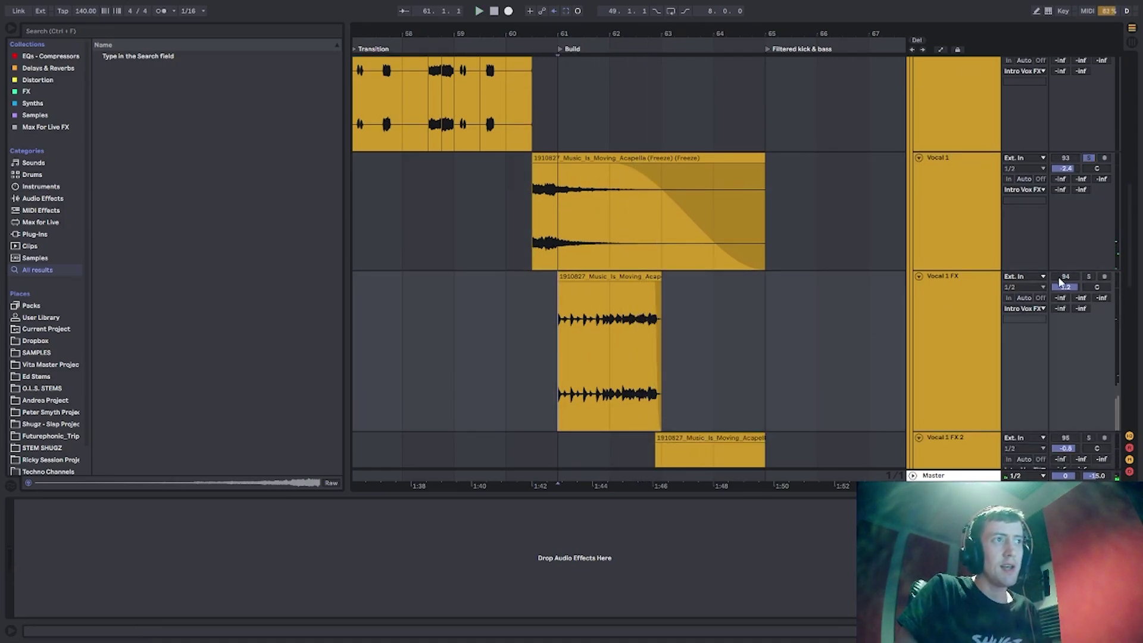
Solo the Vocal 1 FX track and set the playback position to the start of its clip at bar 61.
click(1089, 276)
click(972, 306)
click(548, 337)
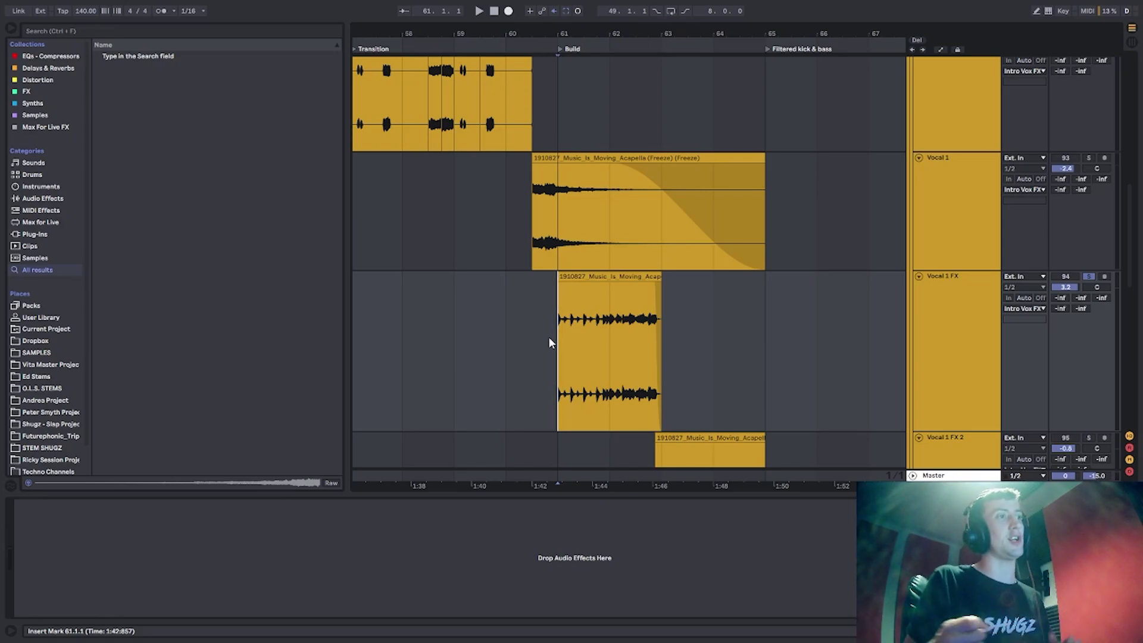
Play the soloed Vocal 1 FX track from bar 61, following its clip up to the Vocal 1 FX 2 clip.
key(space)
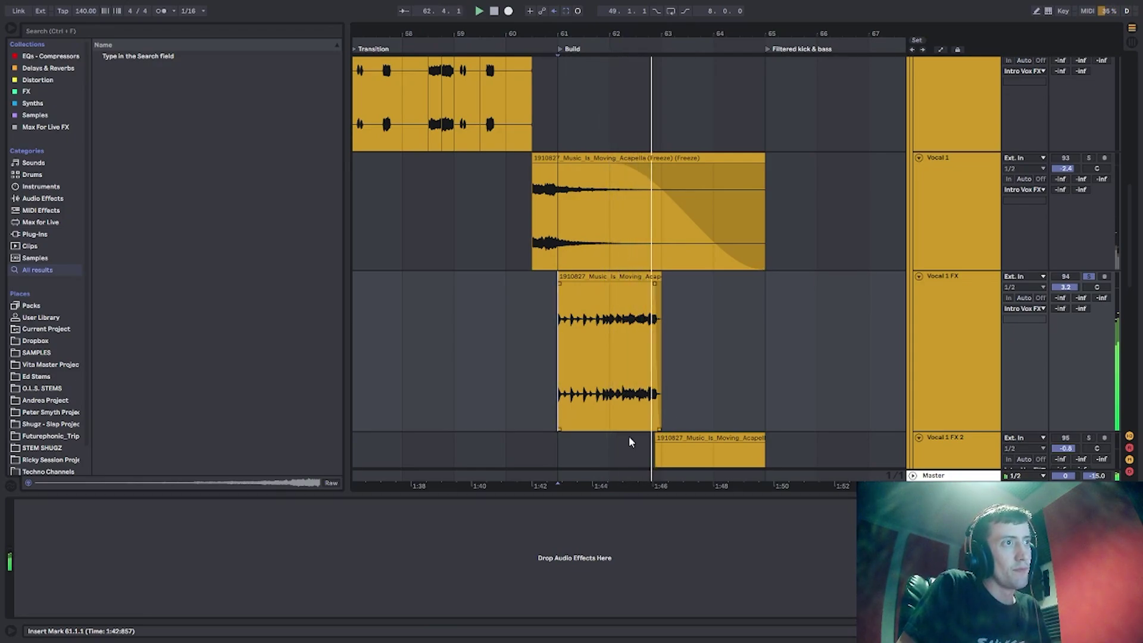
scroll(629, 314, down, 2)
scroll(629, 314, down, 2)
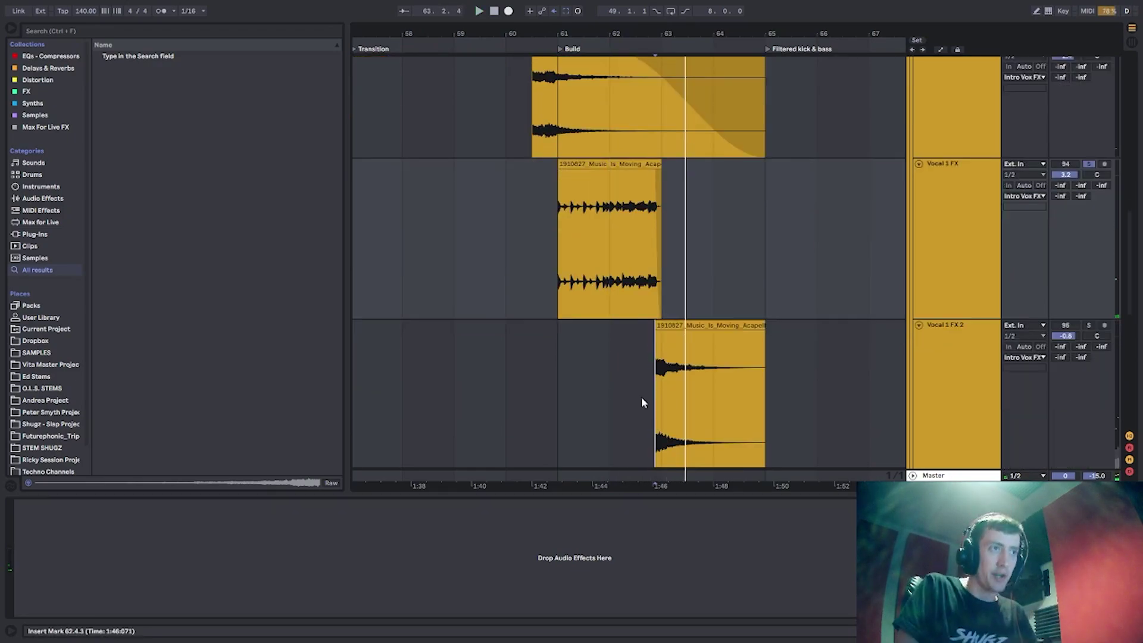
Extend the Vocal 1 FX clip's end to hear its full tail from 62.4.1, and undo the extension.
click(643, 398)
scroll(637, 265, up, 3)
drag(693, 163, 902, 182)
click(668, 222)
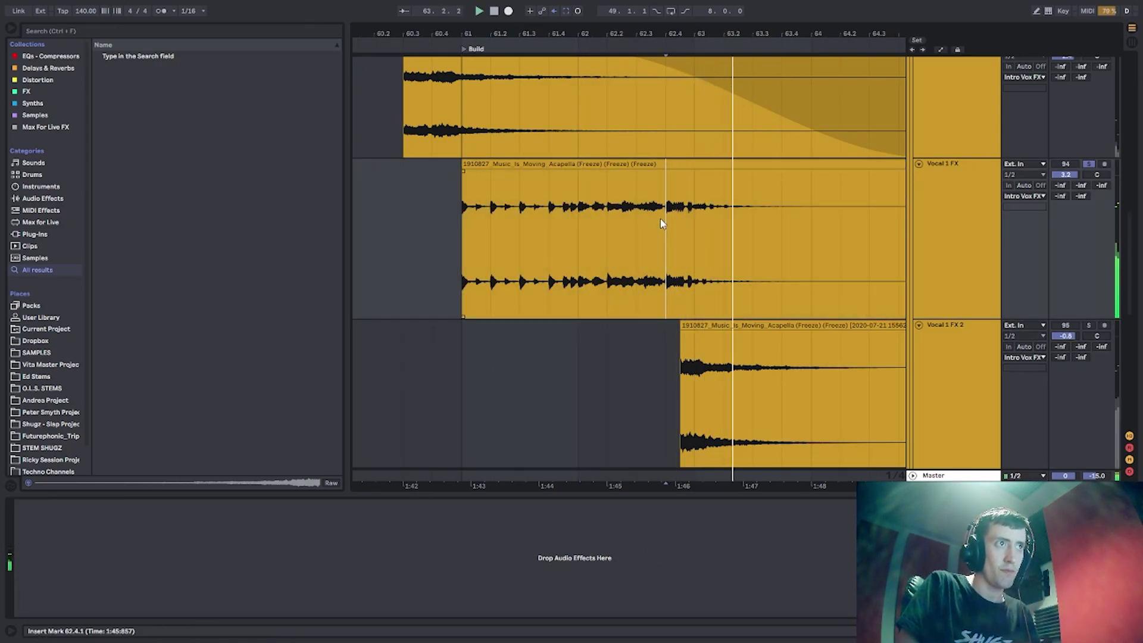
key(ctrl+z)
click(639, 249)
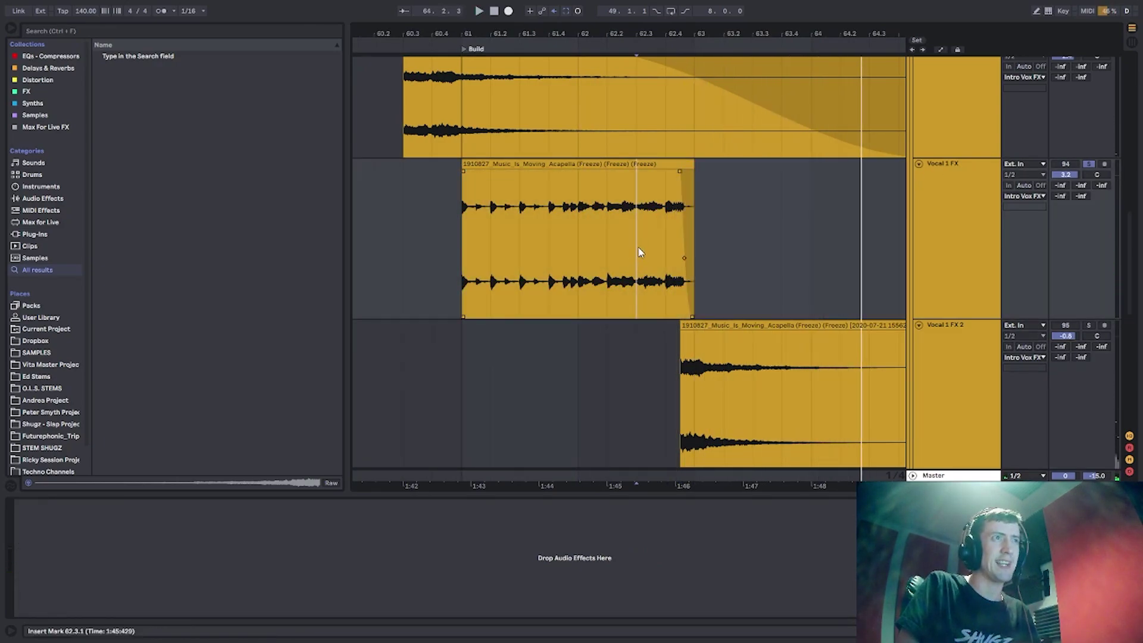
Solo the Vocal 1 FX 2 track and play it from 62.4.1 through the end of the Build.
scroll(926, 300, down, 3)
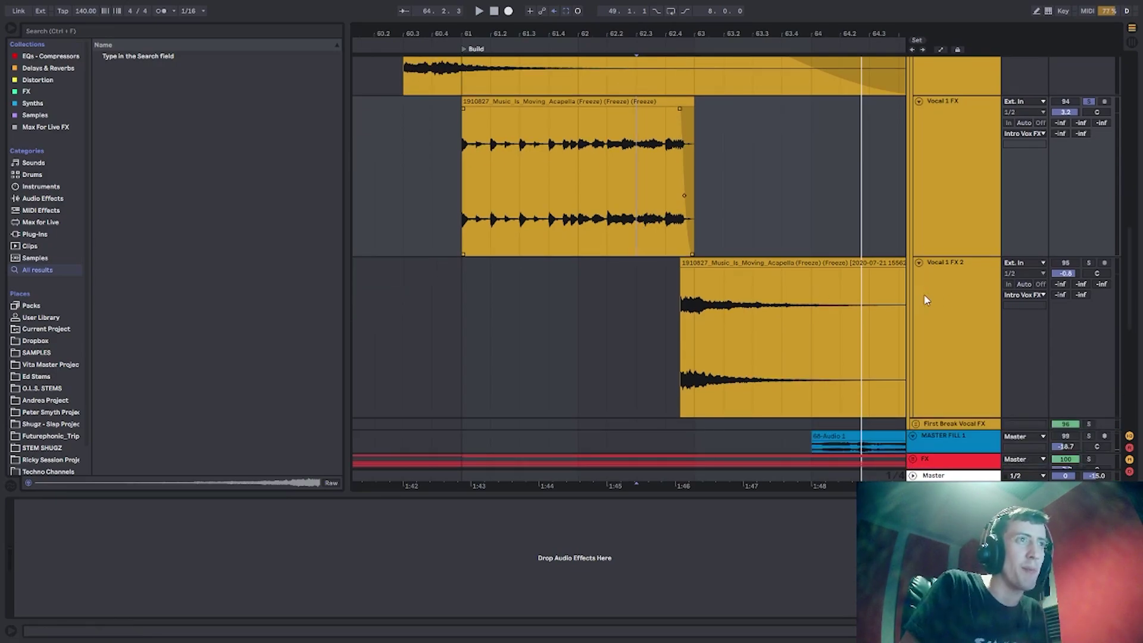
click(666, 344)
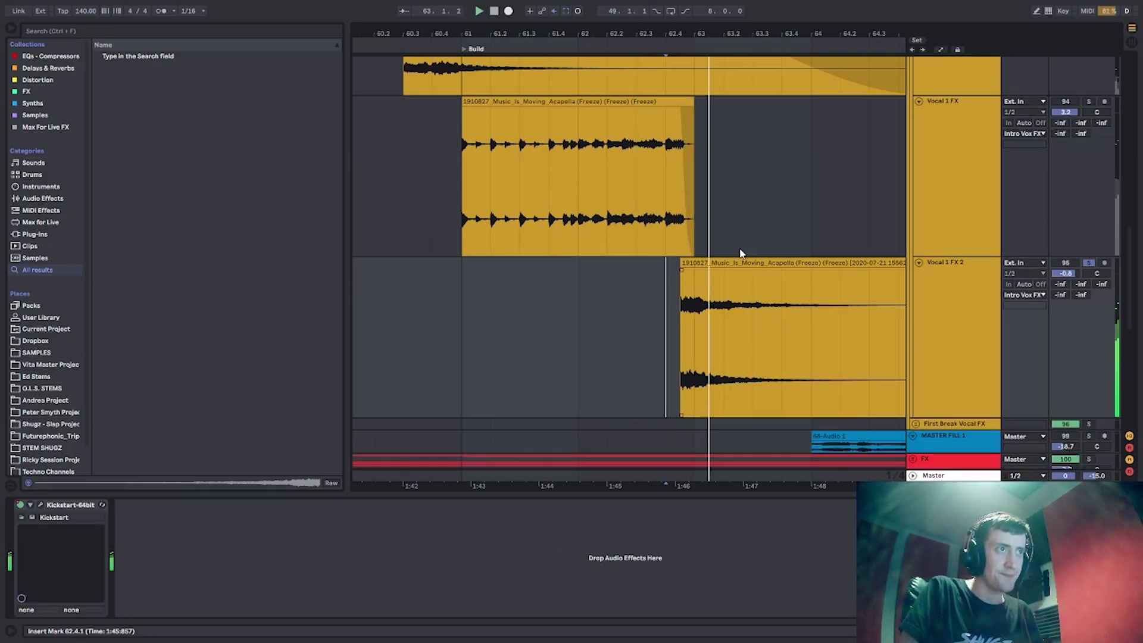
drag(722, 34, 631, 18)
scroll(514, 159, up, 2)
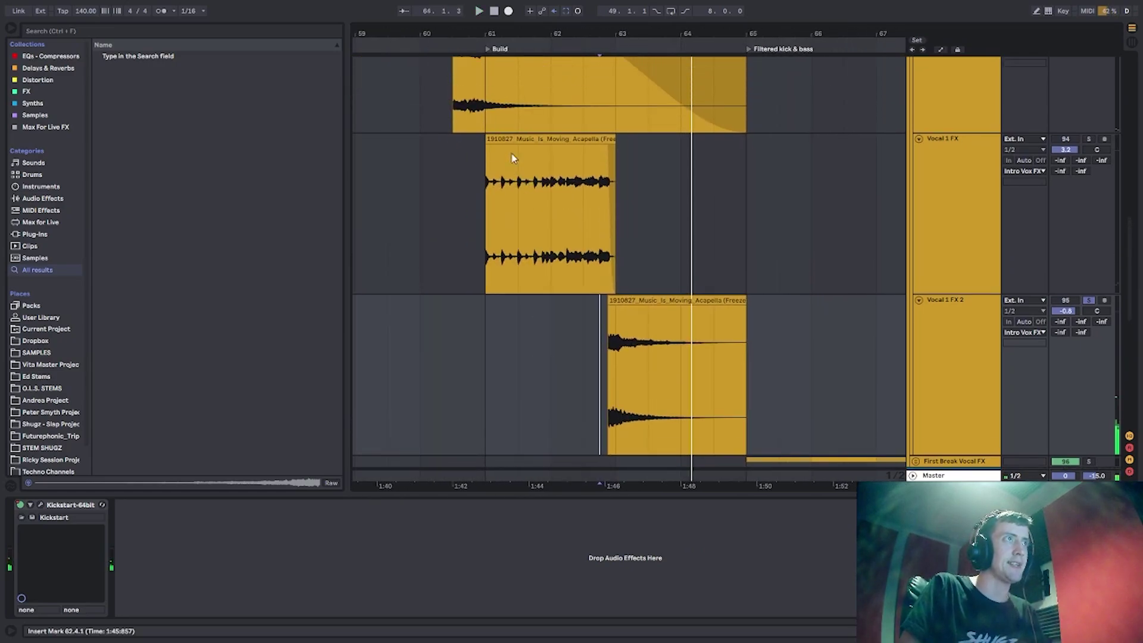
Fold the two Vocal 1 tracks, Vocal 1 FX and Vocal 1 FX 2 inside the Intro Vox FX group.
scroll(466, 253, up, 11)
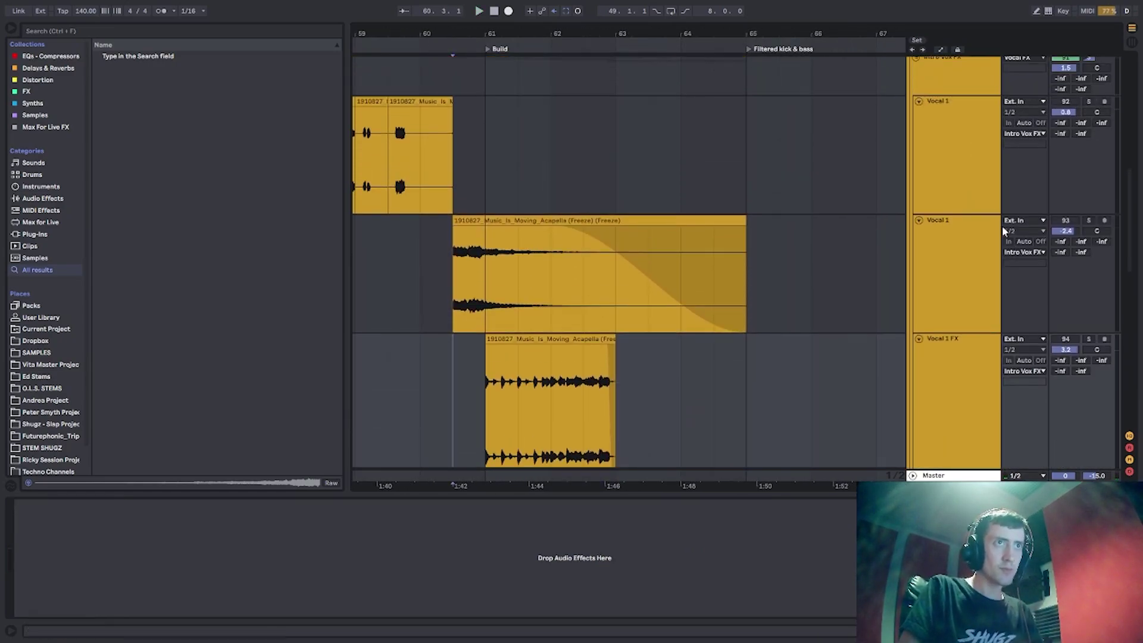
click(955, 210)
key(u)
click(953, 218)
key(u)
click(951, 218)
key(u)
click(954, 326)
key(u)
Solo the whole Vocal FX group and play it from 60.3.1 through the Build, following its vocal clips.
scroll(950, 222, up, 5)
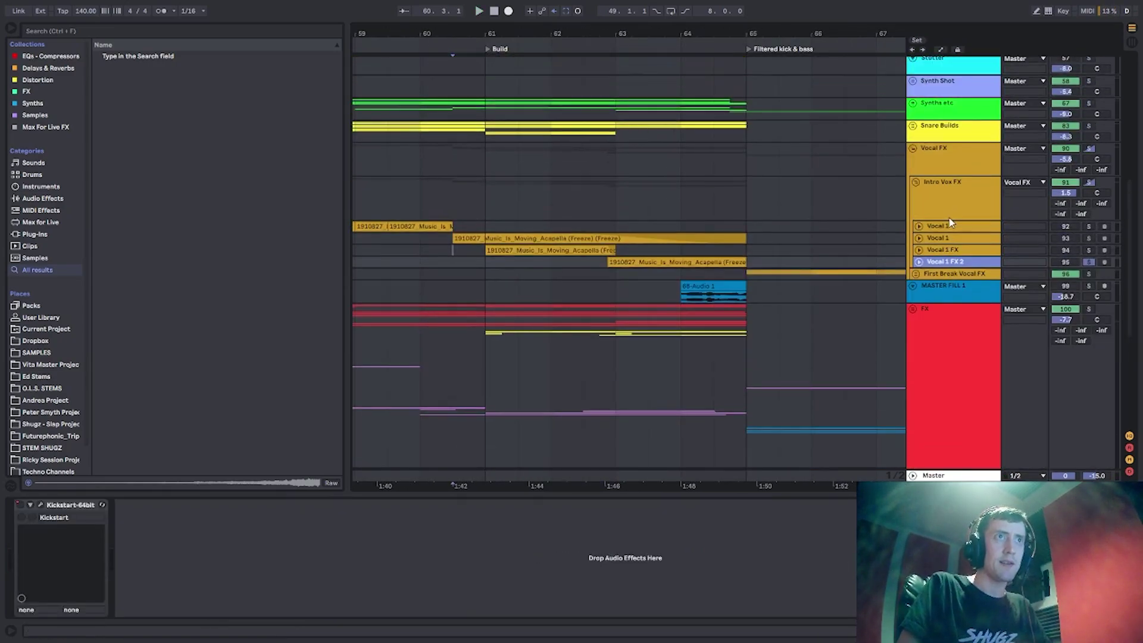
click(963, 219)
click(966, 199)
scroll(1033, 188, up, 10)
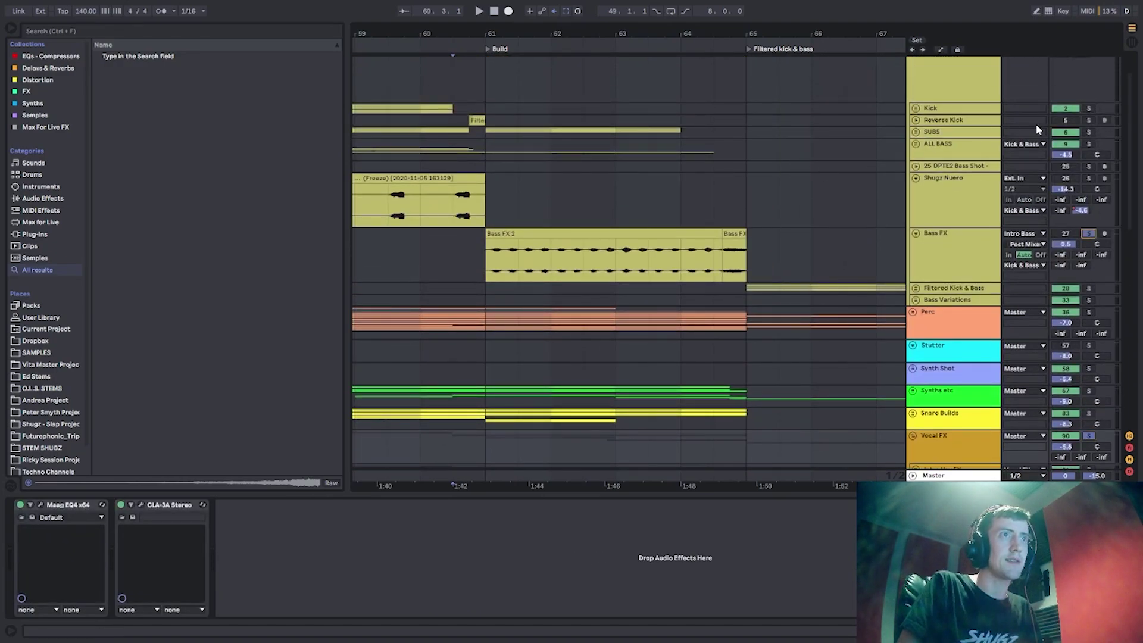
scroll(1055, 121, up, 2)
key(space)
scroll(540, 248, down, 10)
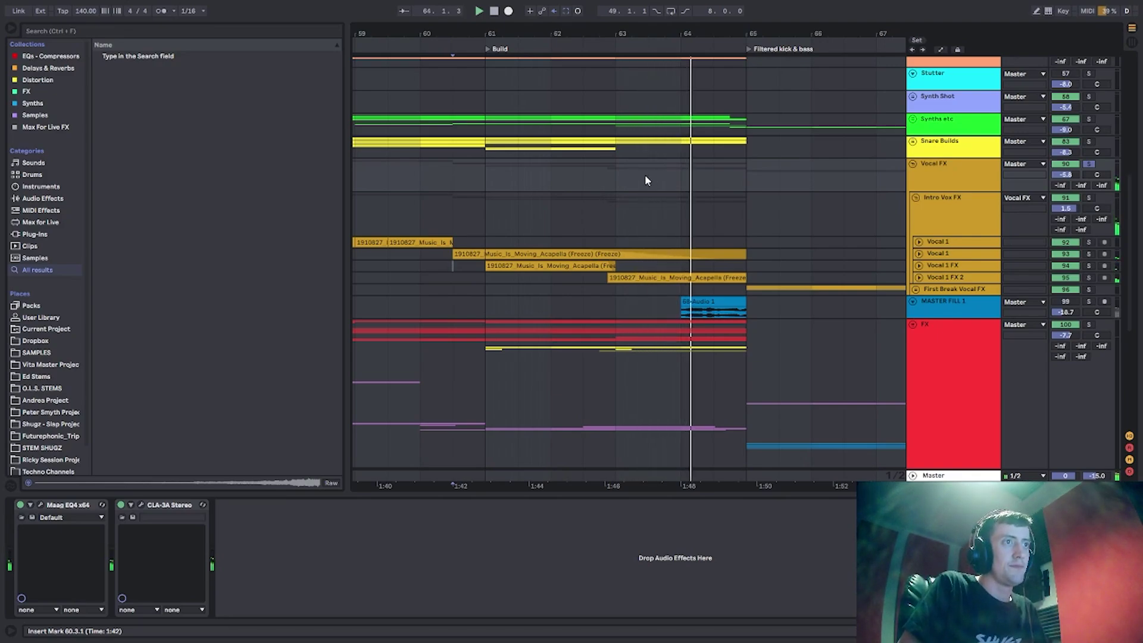
scroll(646, 181, down, 3)
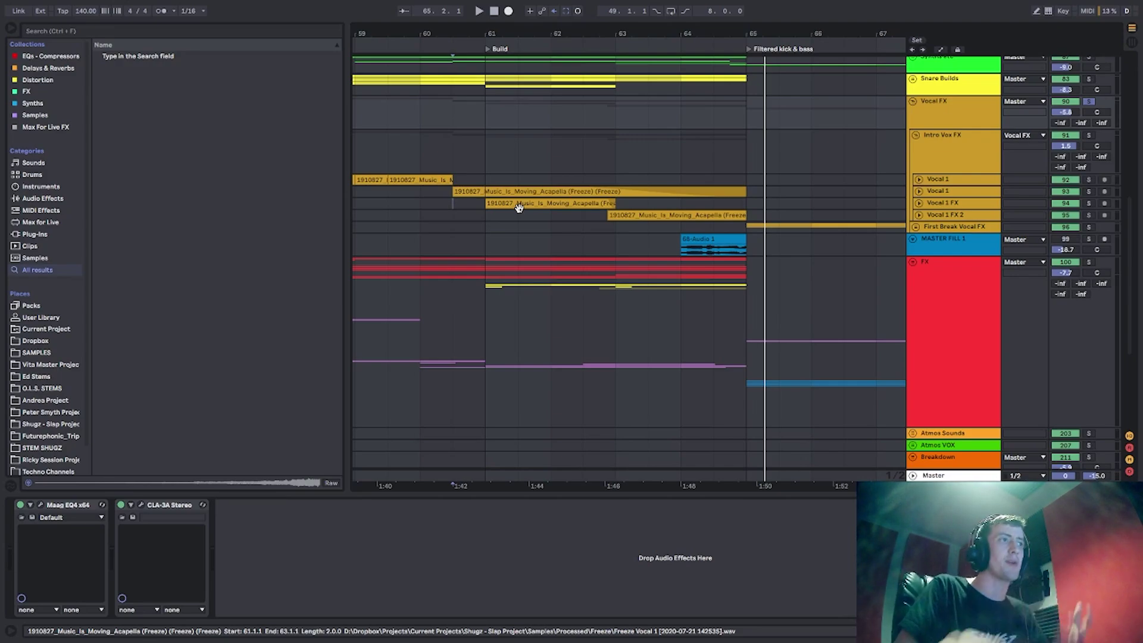
Unfold First Break Vocal FX and Atmos Vox 1, and play Atmos Vox 1 soloed from bar 65.
scroll(719, 229, down, 4)
scroll(642, 232, up, 5)
click(768, 239)
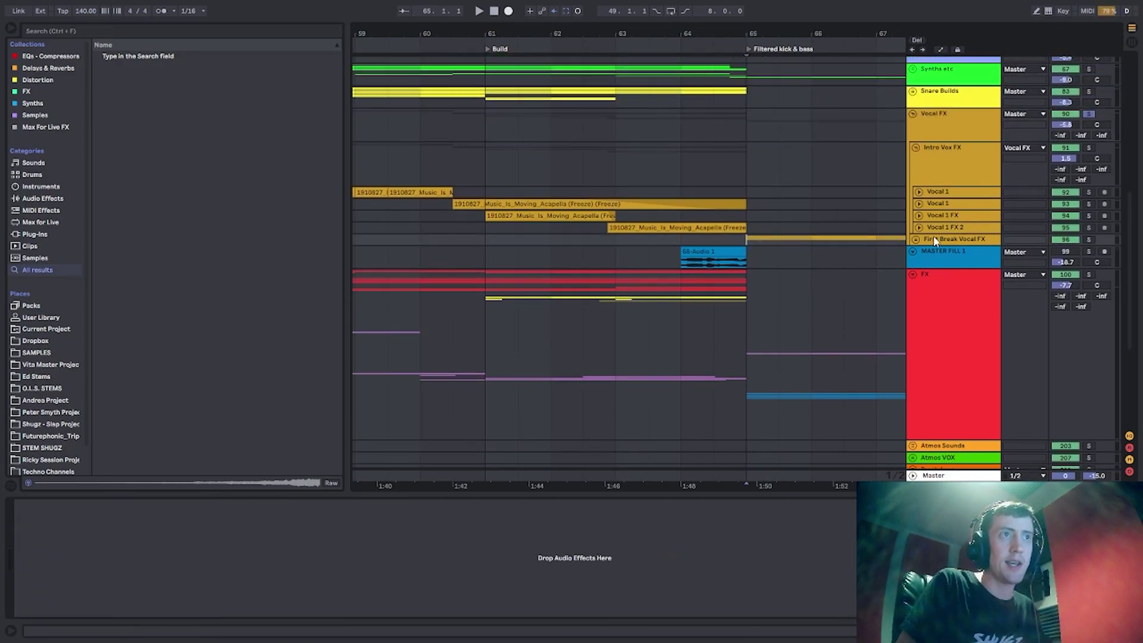
click(915, 239)
click(919, 284)
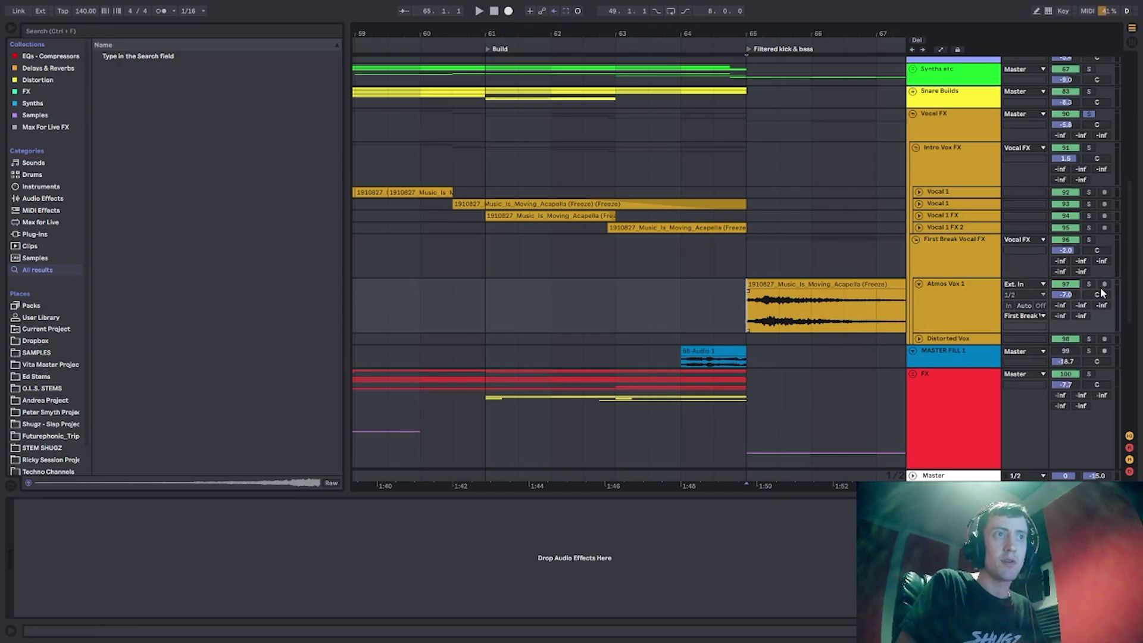
key(space)
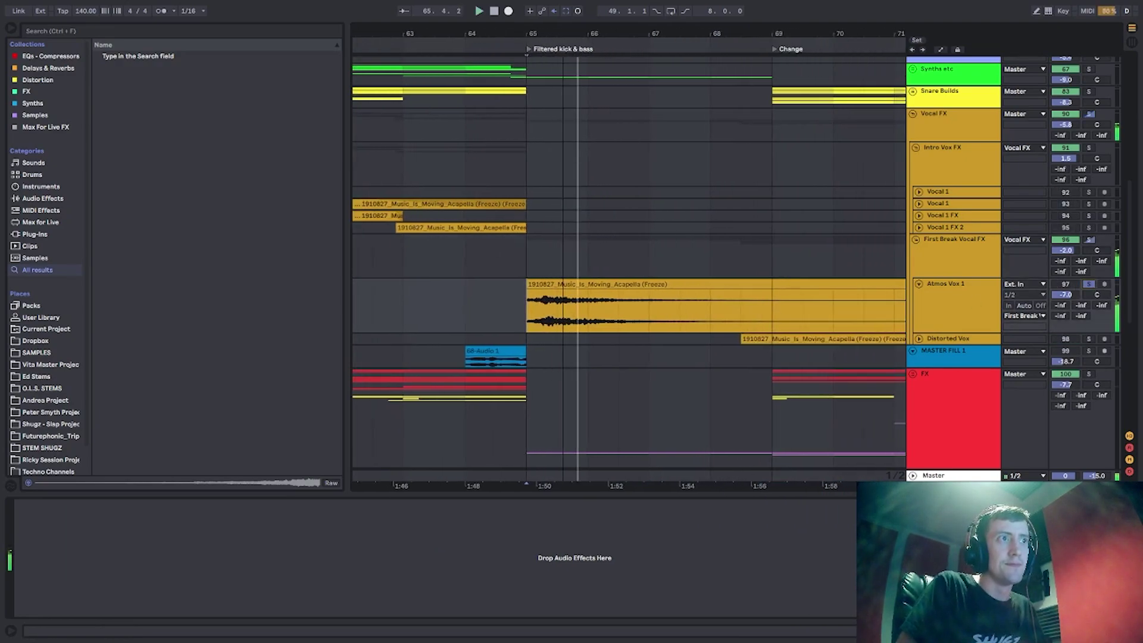
key(minus)
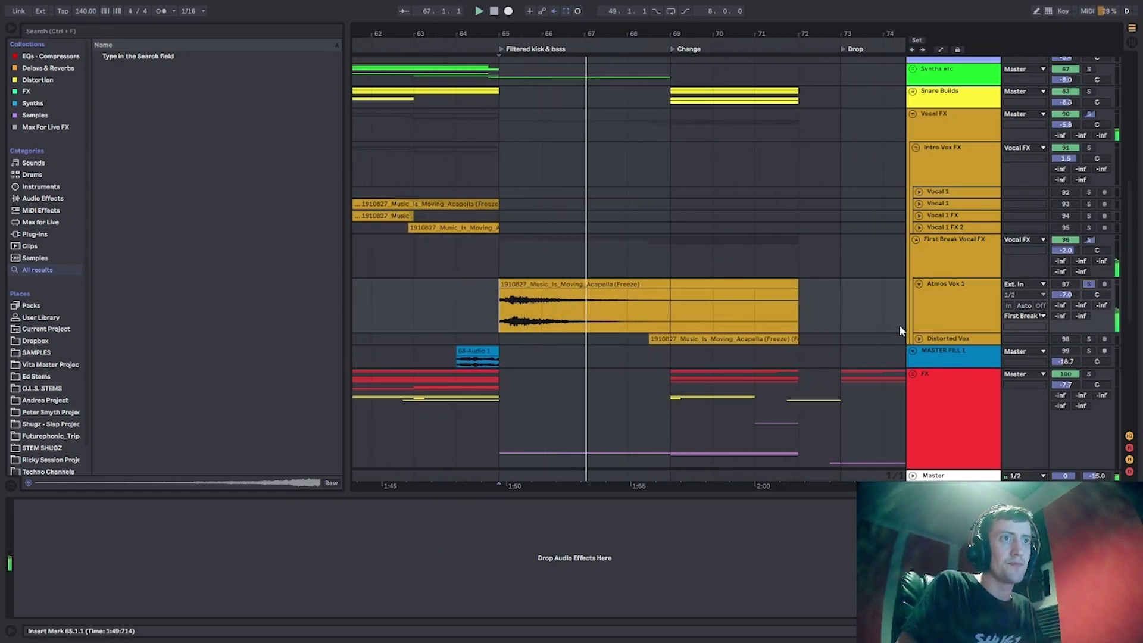
Unfold and solo the Distorted Vox track, and play it from bar 68 with Atmos Vox 1.
click(919, 339)
scroll(929, 336, down, 3)
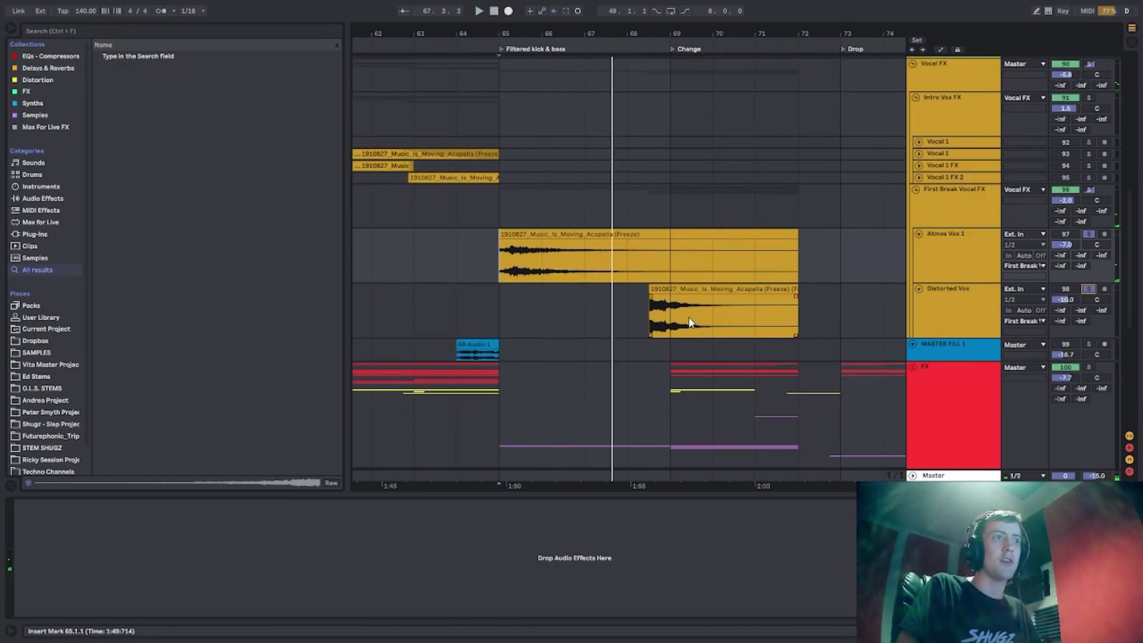
click(644, 322)
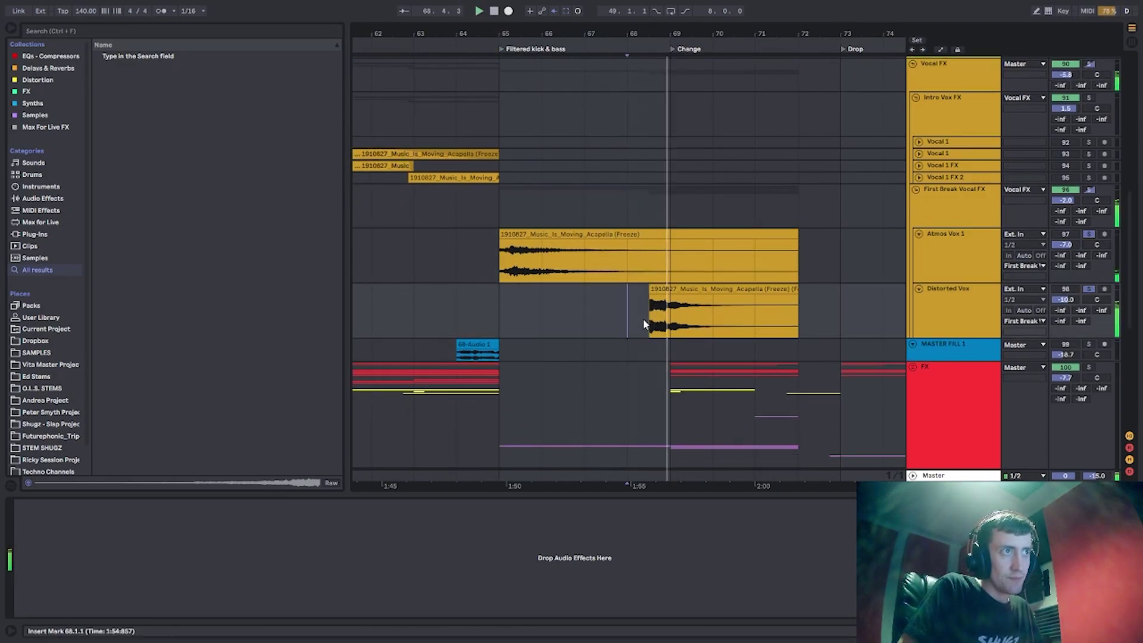
Try a transpose value of 12 on the Distorted Vox clip and replay it from 68.3.1.
click(661, 321)
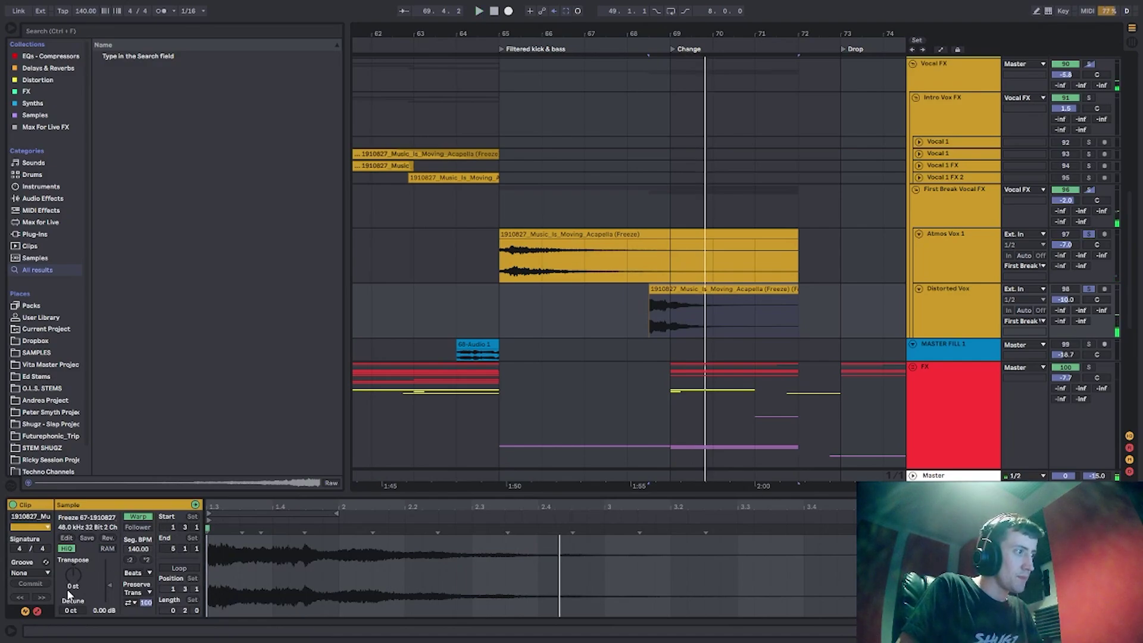
text(12)
key(Return)
key(space)
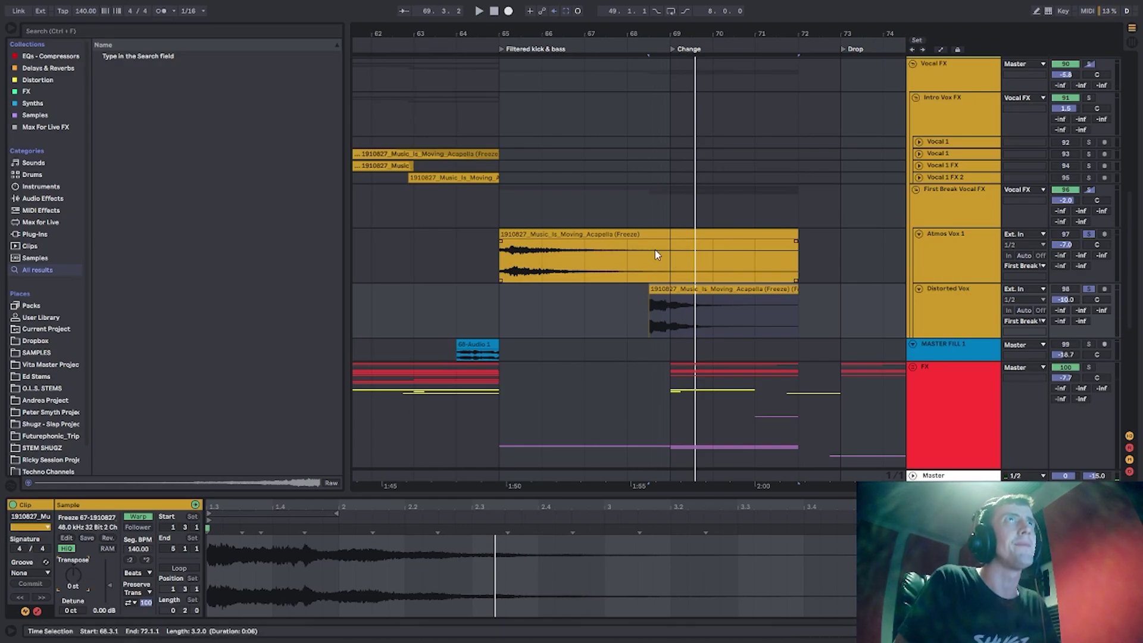
Fold the Atmos Vox 1 and Distorted Vox tracks and the First Break Vocal FX, Intro Vox FX and Vocal FX groups.
click(492, 254)
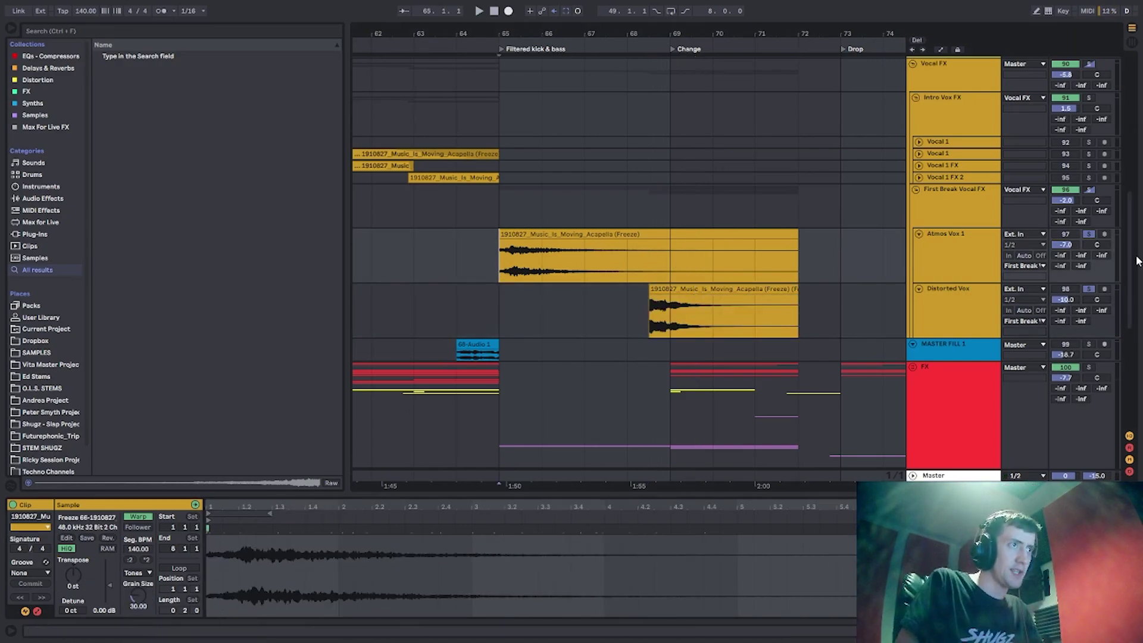
key(u)
click(940, 259)
key(u)
click(940, 203)
key(u)
click(956, 122)
key(u)
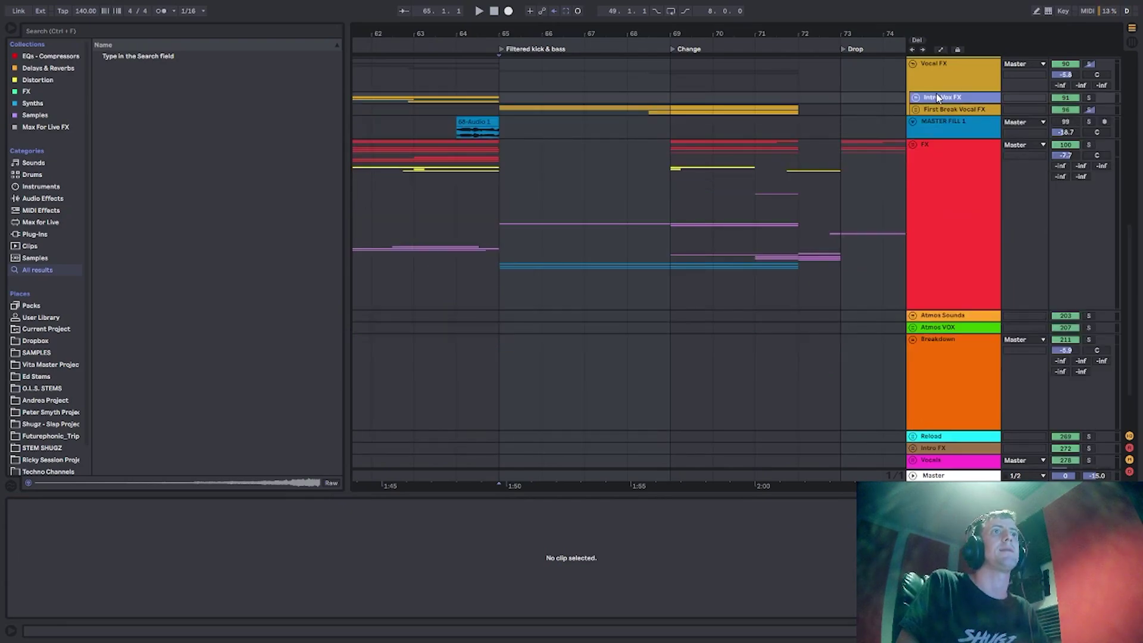
click(936, 77)
Select the two Bass FX clips spanning the Build and clear the Vocal FX solo.
scroll(632, 169, up, 5)
click(435, 171)
scroll(436, 171, up, 3)
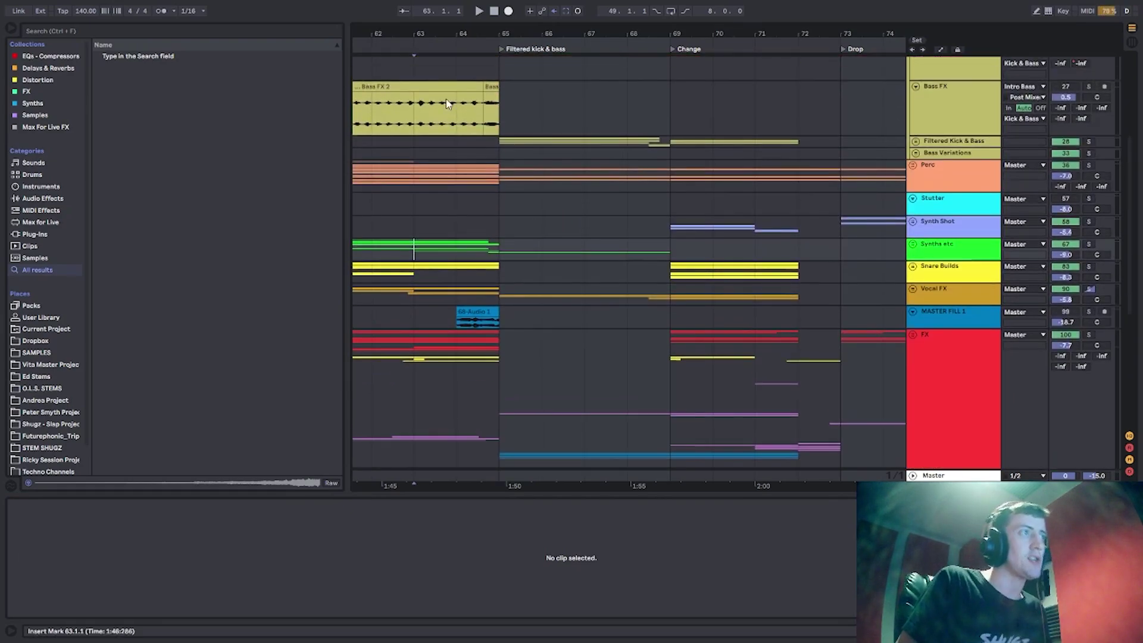
key(space)
drag(446, 34, 559, 30)
drag(487, 131, 635, 121)
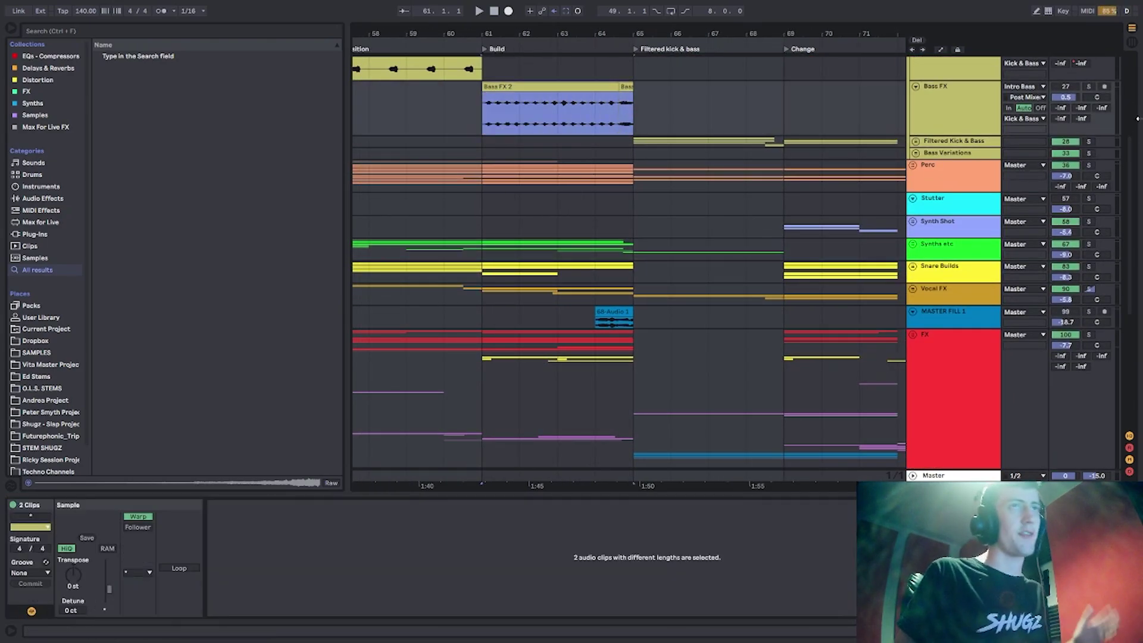
double_click(1090, 88)
click(637, 102)
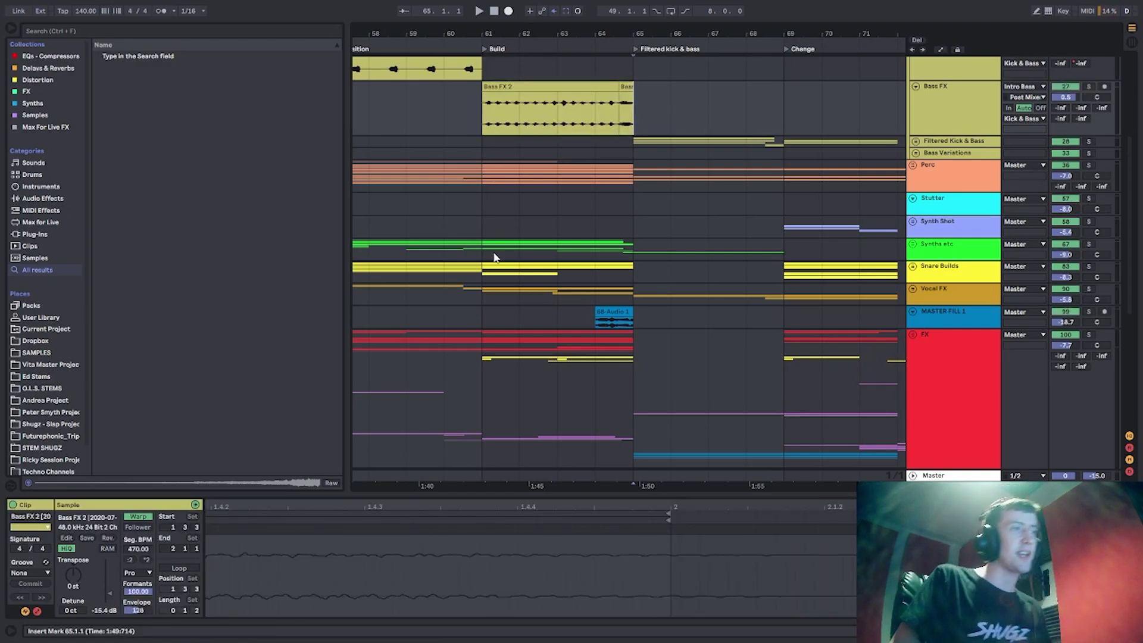
Unfold the FX group and play Impacts/Explosions soloed from bar 61 at the start of the Build.
scroll(506, 298, down, 4)
click(507, 313)
click(915, 223)
scroll(684, 282, down, 7)
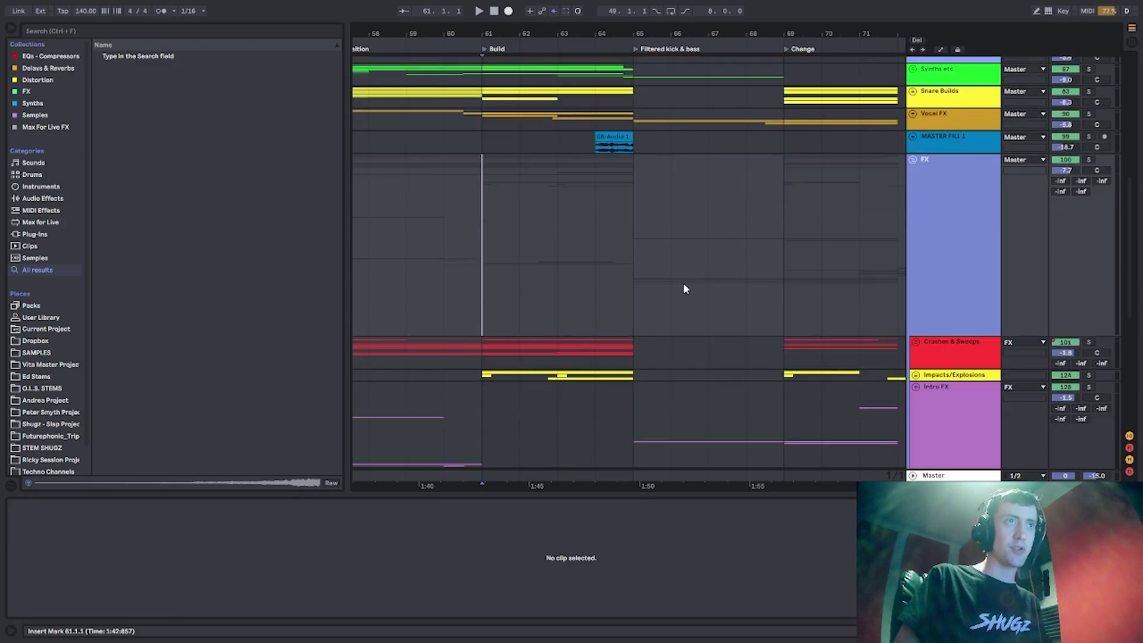
click(487, 226)
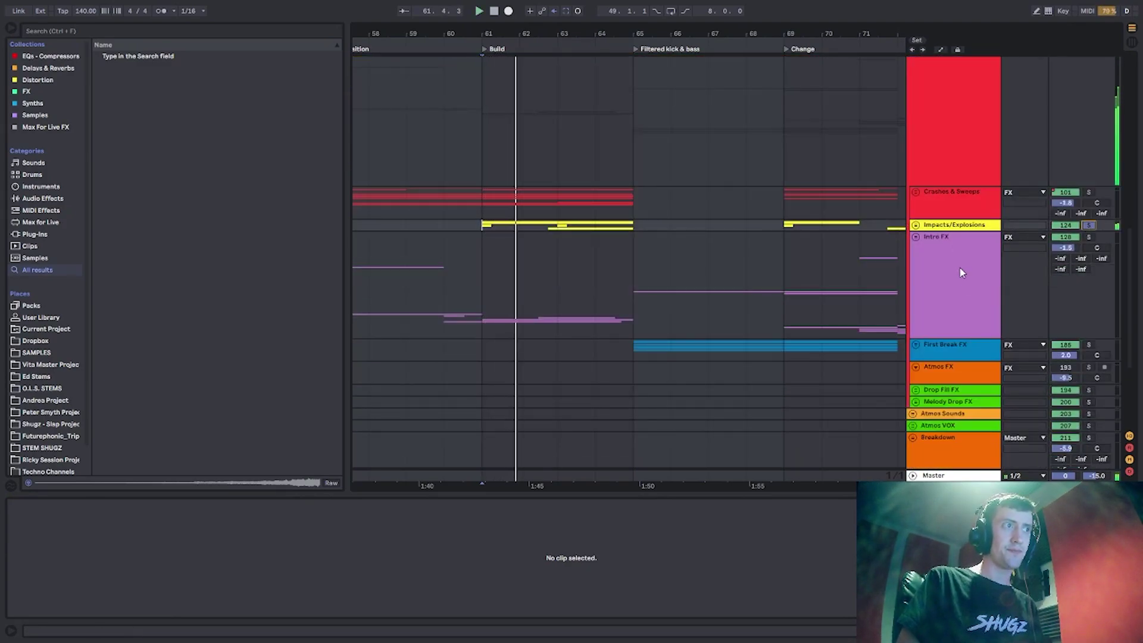
Solo the Intro FX group and restart playback from bar 61 to hear its effects in the Build.
click(984, 262)
click(1089, 237)
key(space)
key(space)
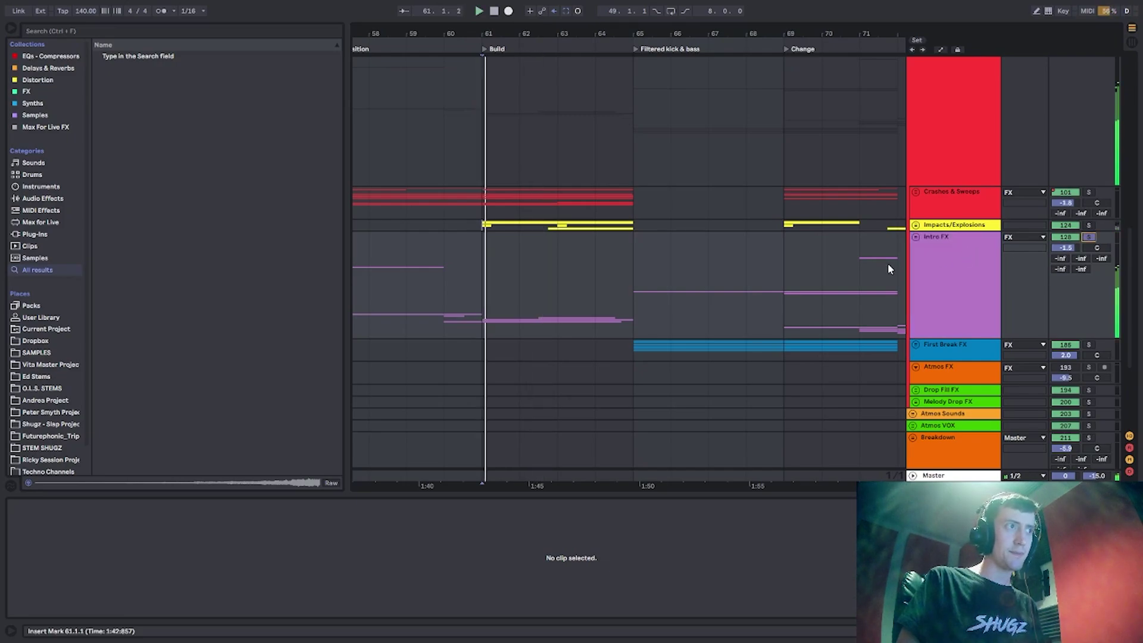
Play the soloed Intro FX group from bar 52 in the Synths section.
click(921, 245)
drag(408, 36, 623, 27)
scroll(424, 302, down, 1)
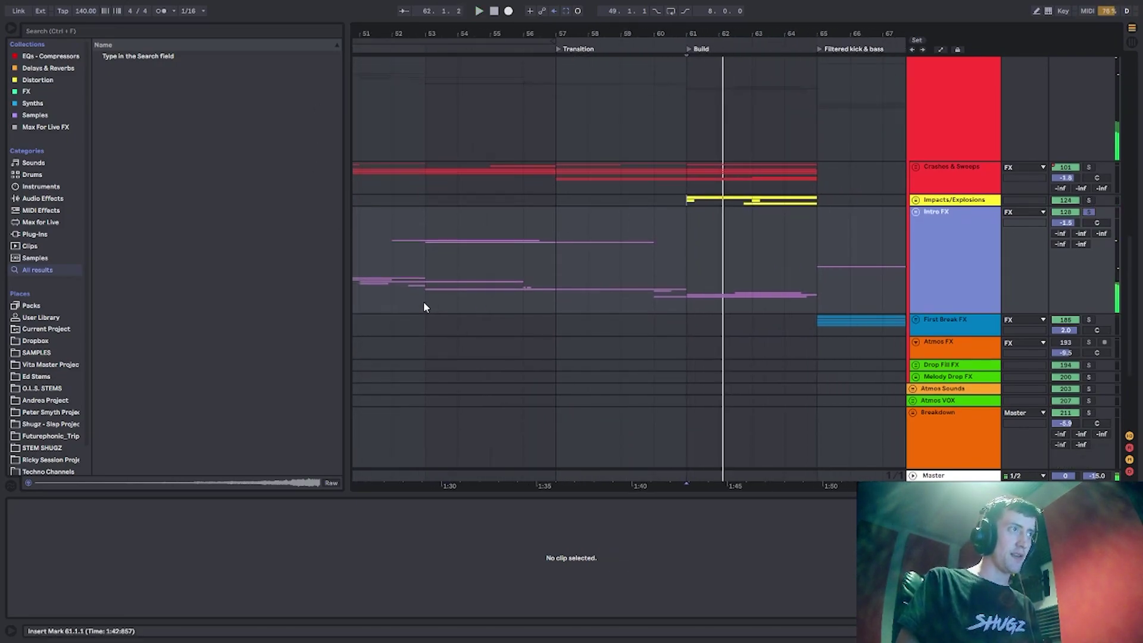
click(403, 286)
key(space)
key(space)
Play the soloed Intro FX group from bar 49, following its effects through the Synths section.
scroll(554, 288, left, 5)
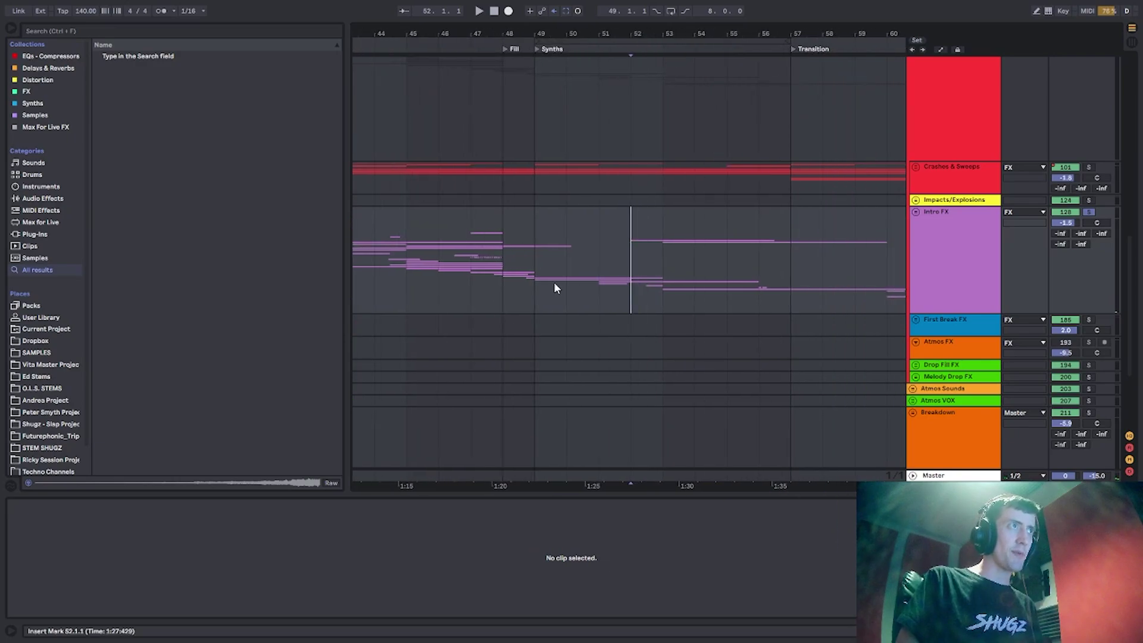
key(space)
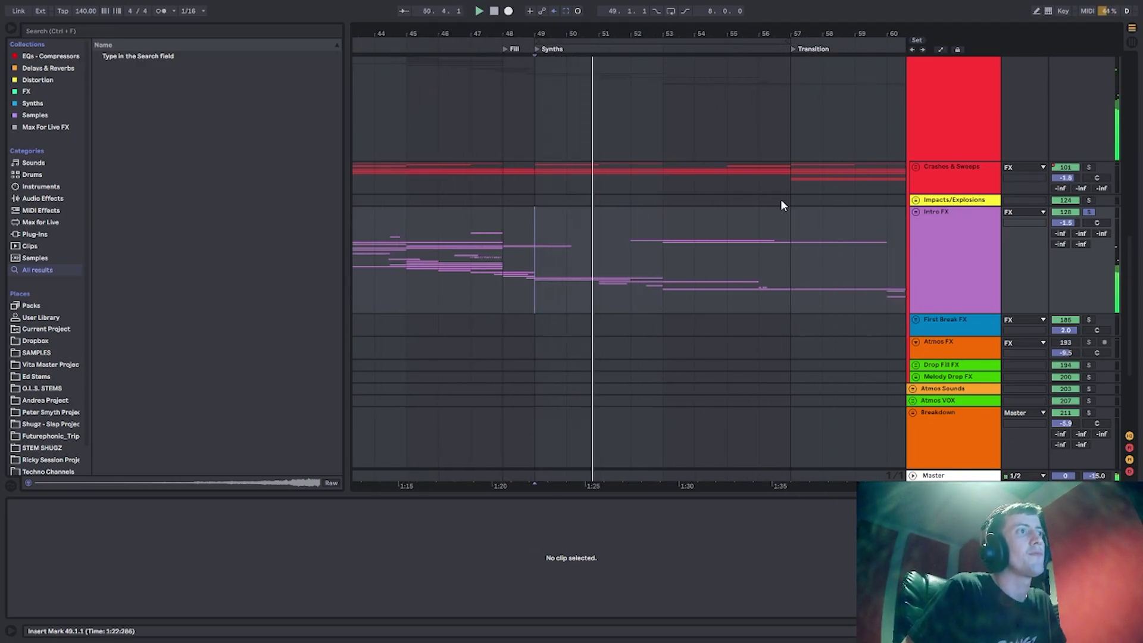
scroll(788, 203, up, 5)
scroll(788, 202, up, 2)
scroll(789, 202, down, 4)
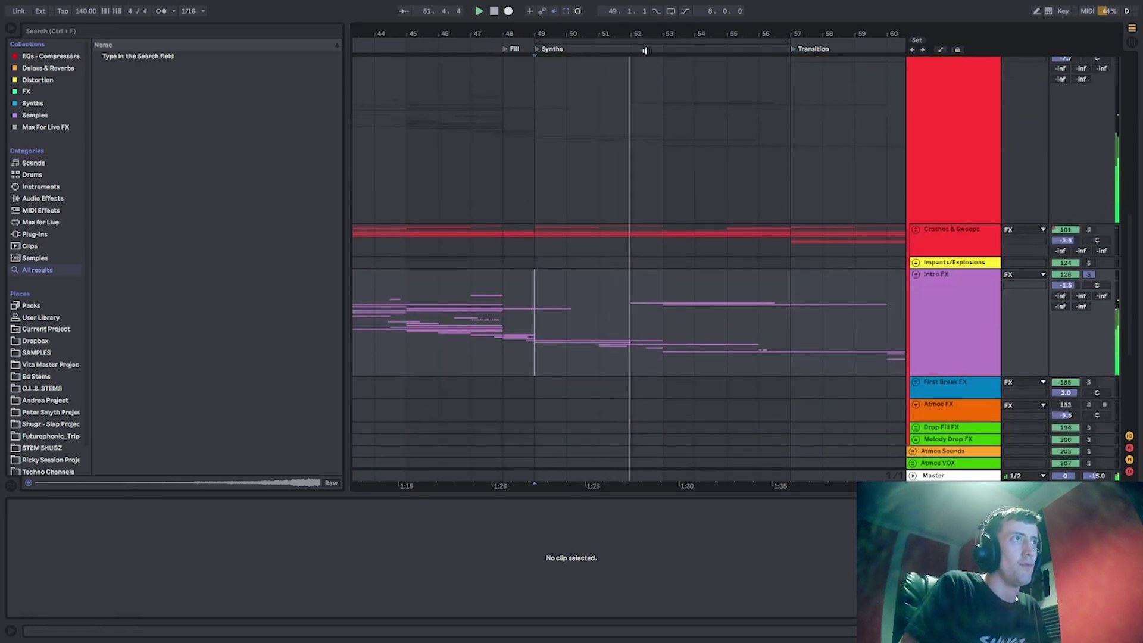
drag(646, 35, 629, 42)
scroll(670, 237, down, 4)
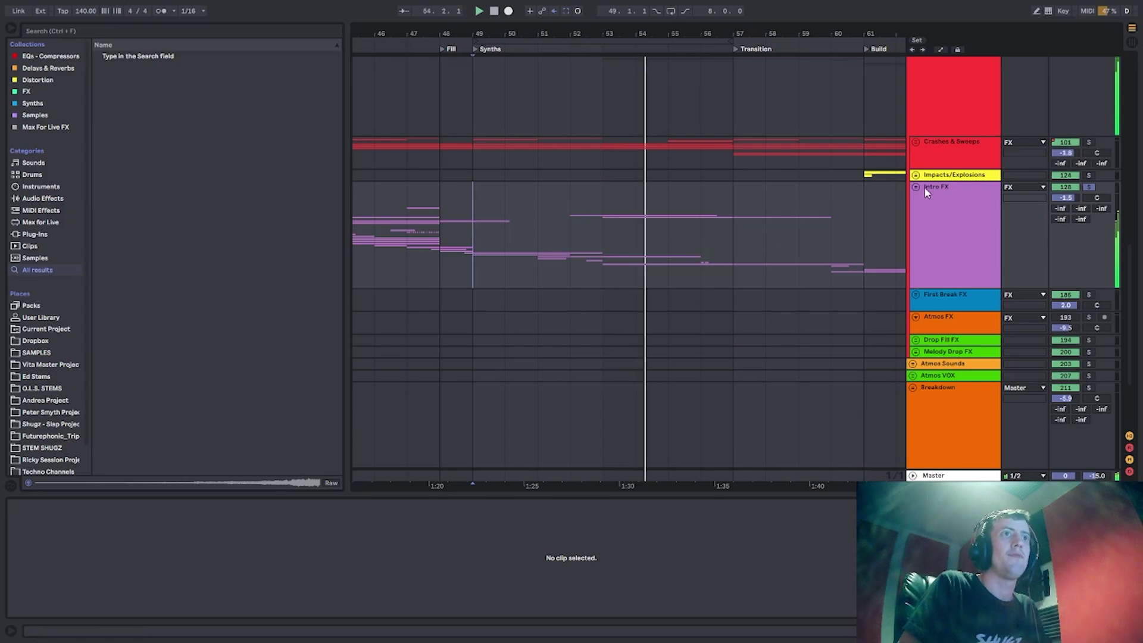
Unfold the Intro FX group and look through its individual effect tracks around the Synths section.
click(916, 187)
scroll(936, 253, down, 4)
scroll(936, 254, down, 8)
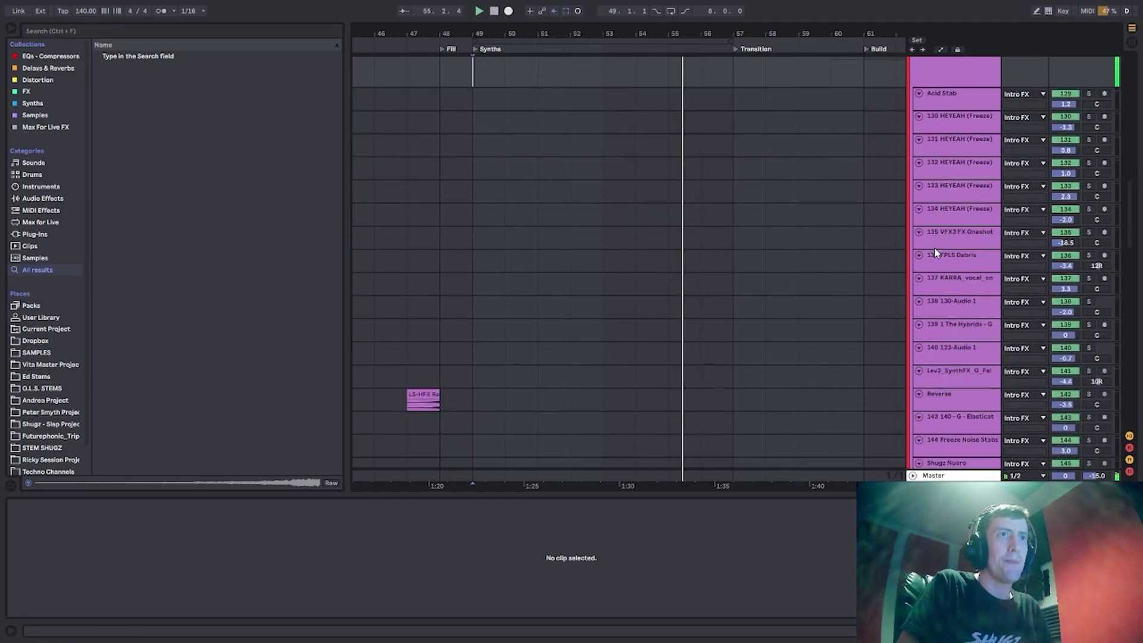
scroll(936, 253, down, 10)
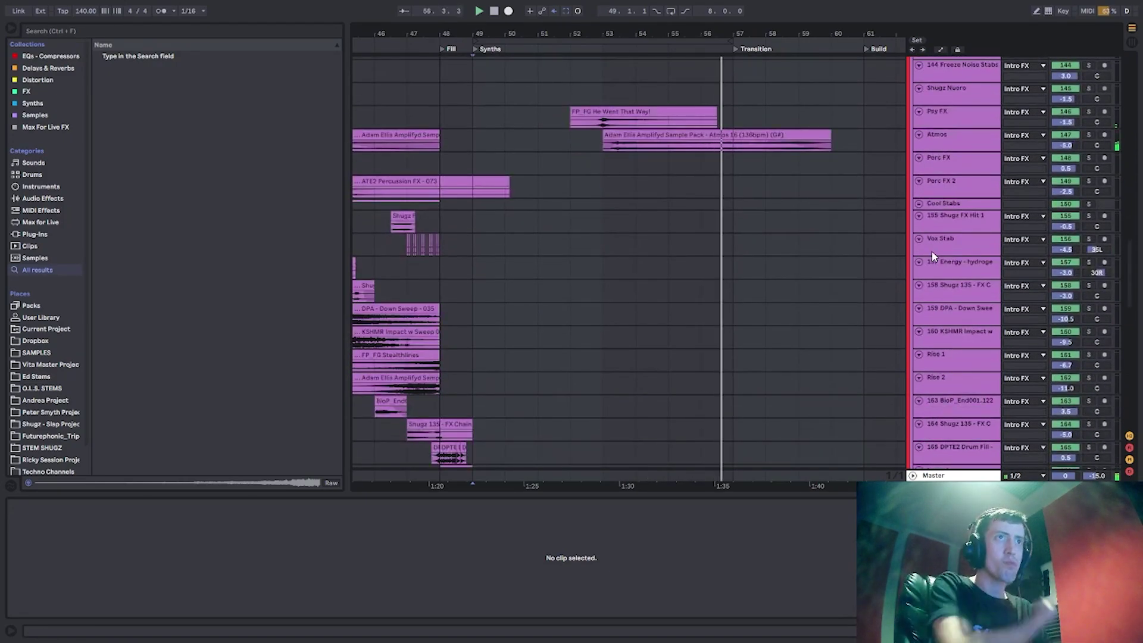
Fold the Intro FX and Kick & Bass groups, solo Kick & Bass alongside Synths etc, and play from bar 49.
scroll(935, 238, up, 20)
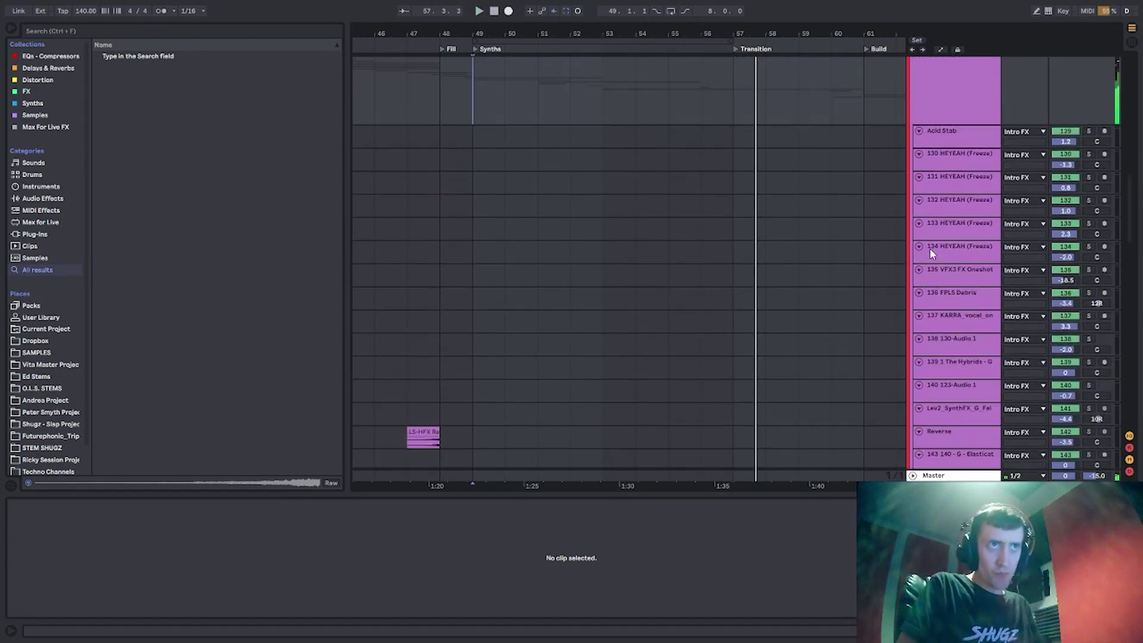
scroll(937, 212, up, 15)
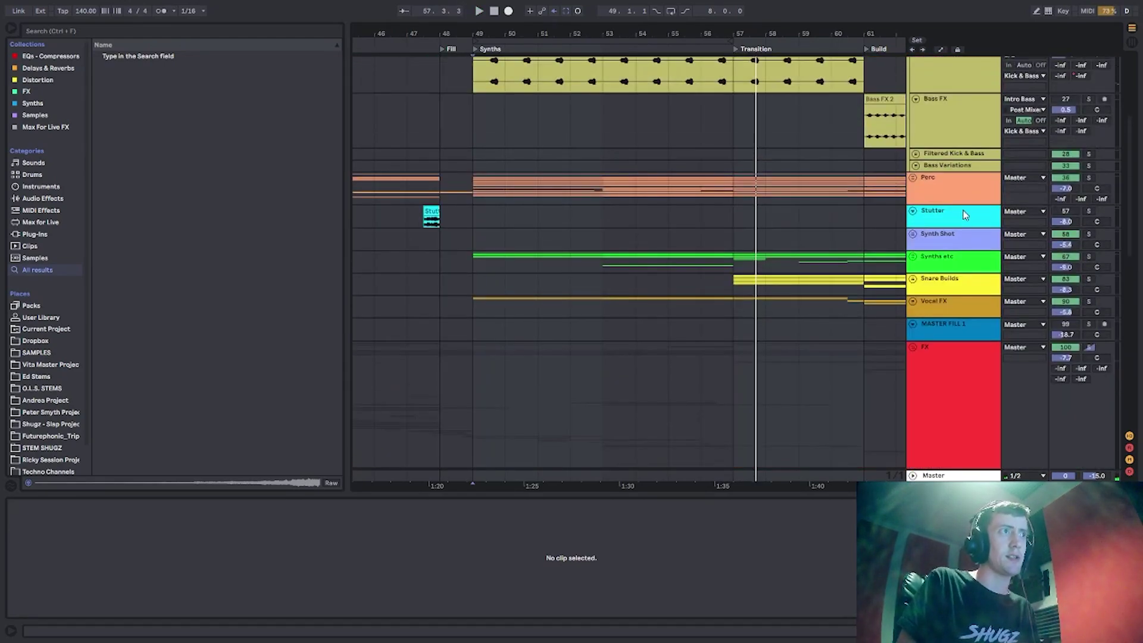
scroll(1085, 253, up, 8)
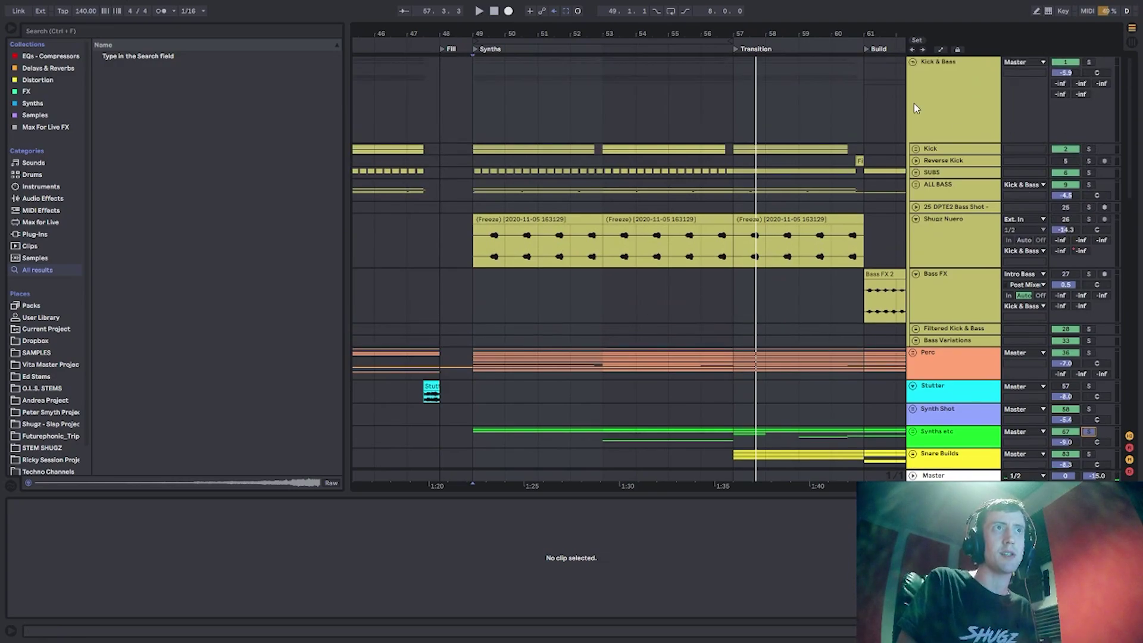
double_click(986, 97)
click(1091, 63)
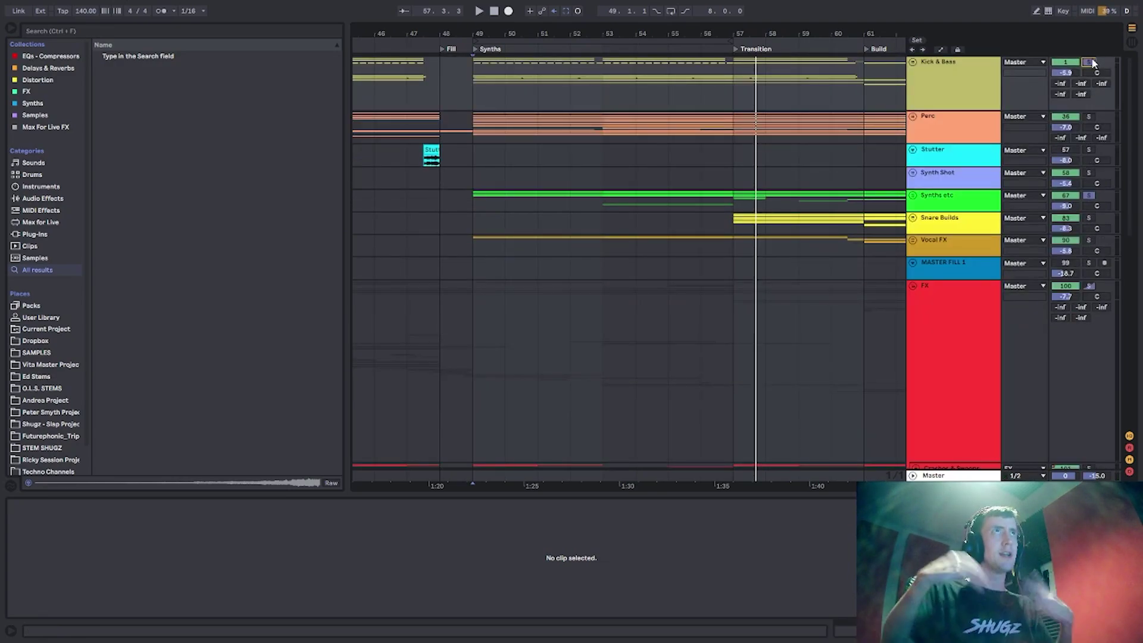
key(space)
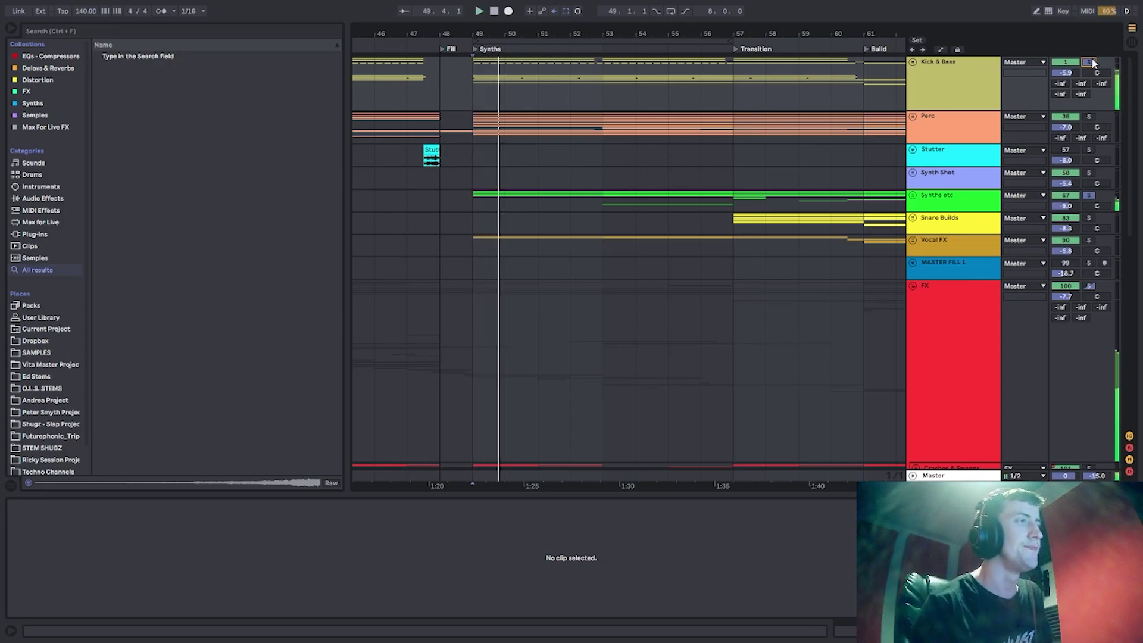
Follow the soloed groups' playback through Synths and Transition, examining the Crashes & Sweeps and Intro FX clips leading into the Build.
scroll(626, 270, down, 6)
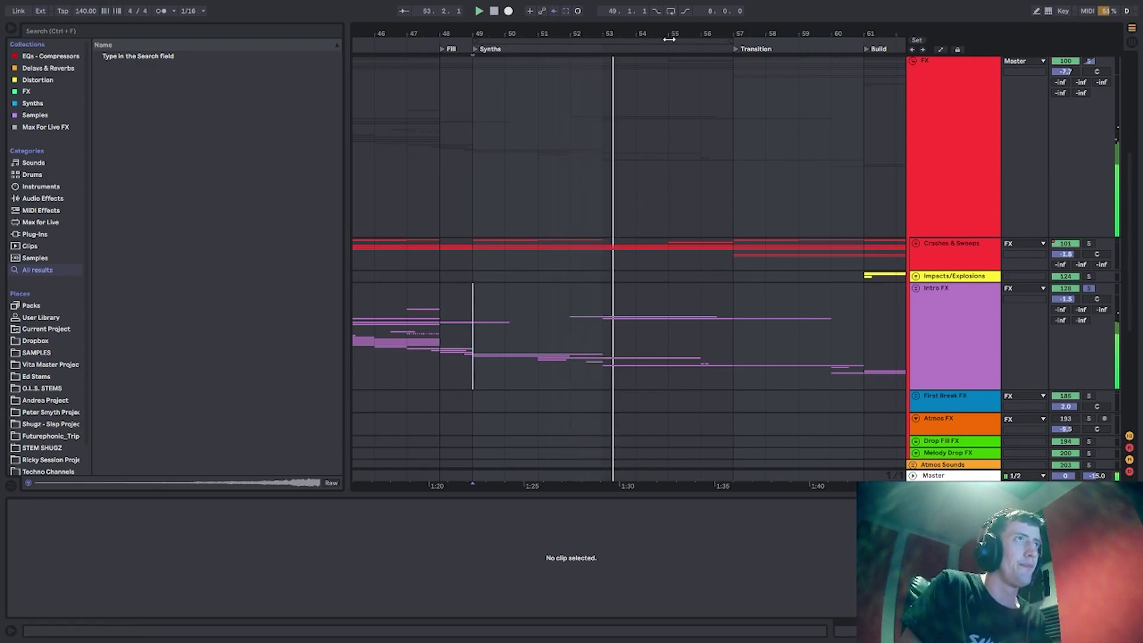
drag(666, 30, 628, 35)
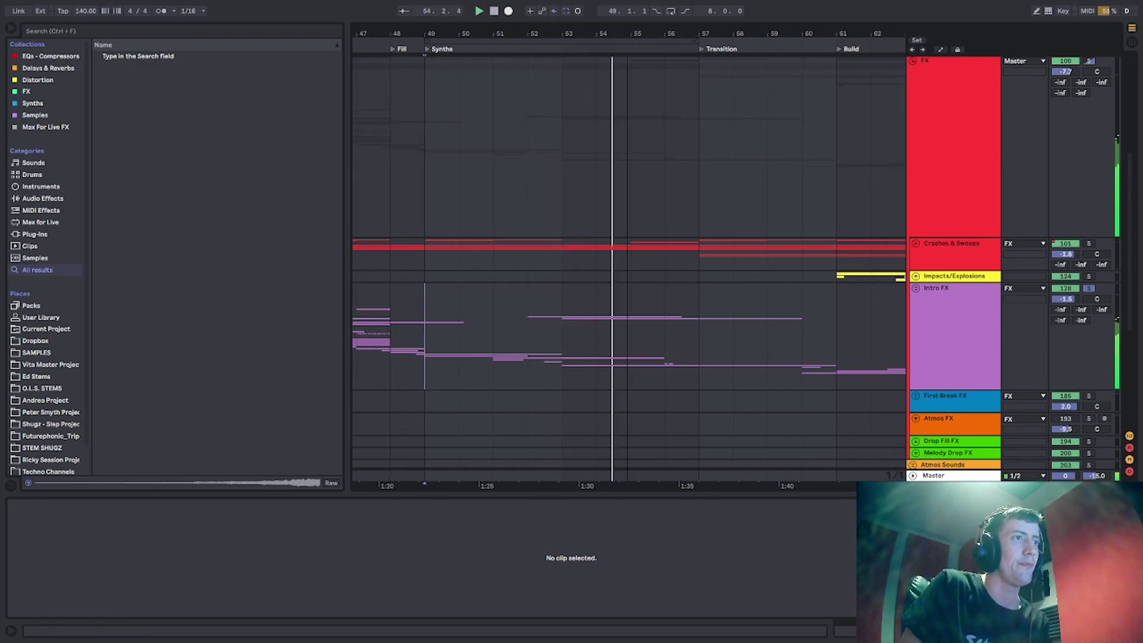
scroll(615, 118, down, 4)
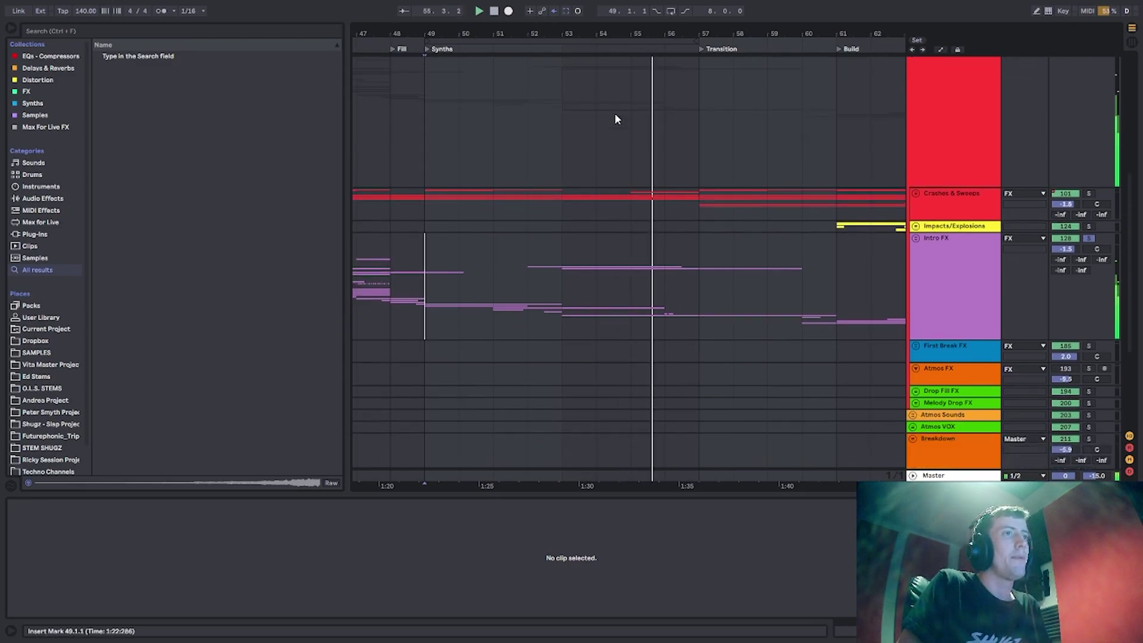
drag(689, 32, 496, 29)
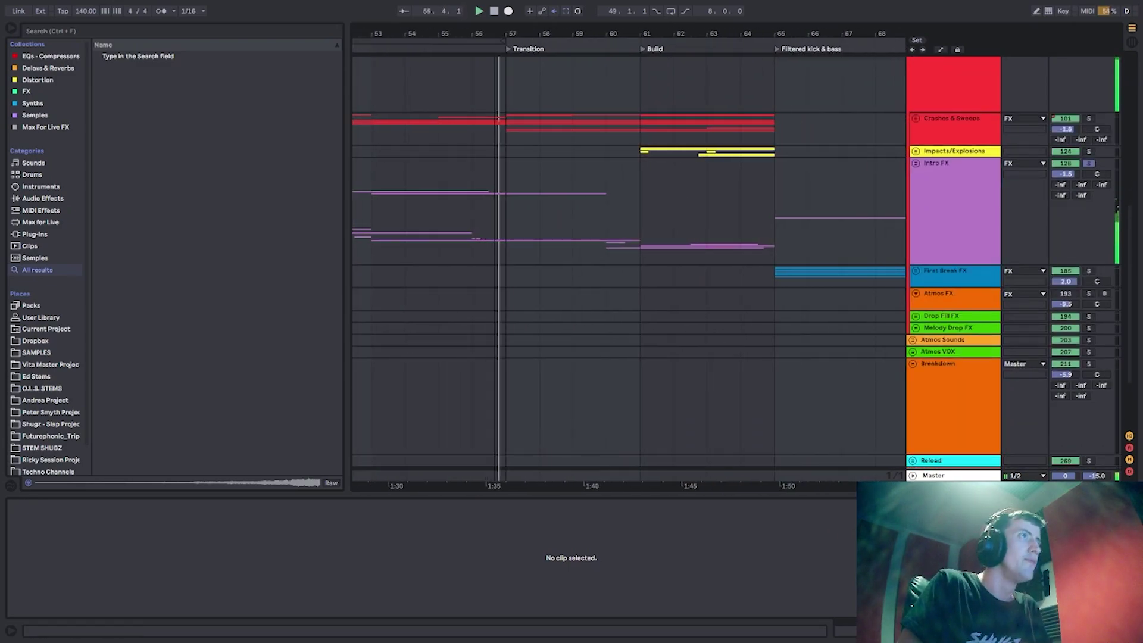
scroll(598, 206, up, 1)
scroll(598, 207, up, 3)
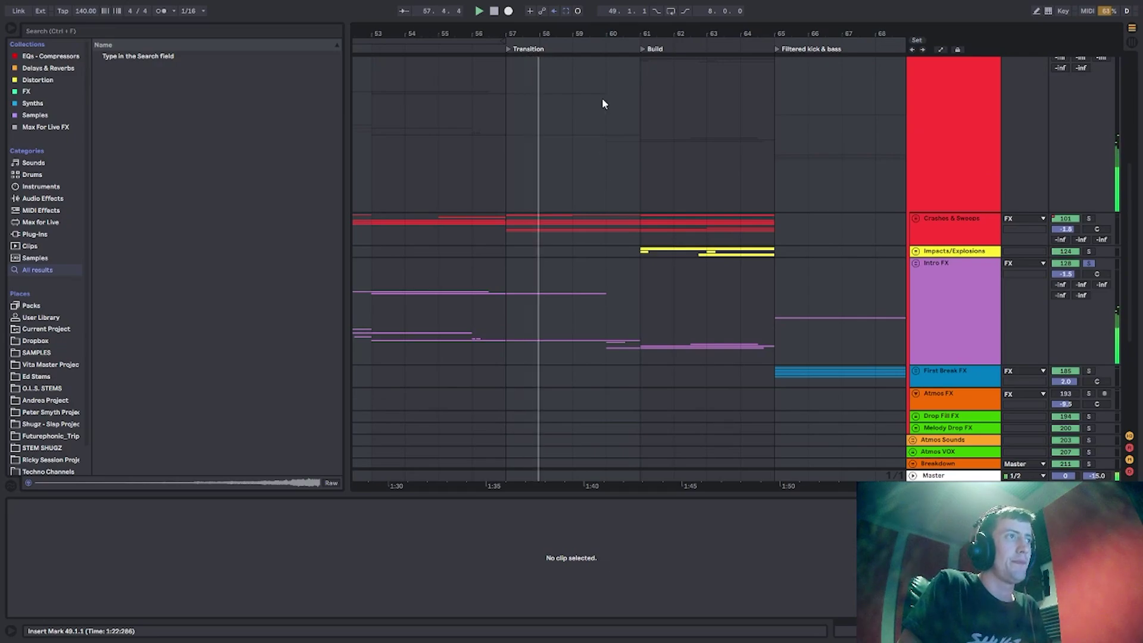
drag(595, 28, 561, 28)
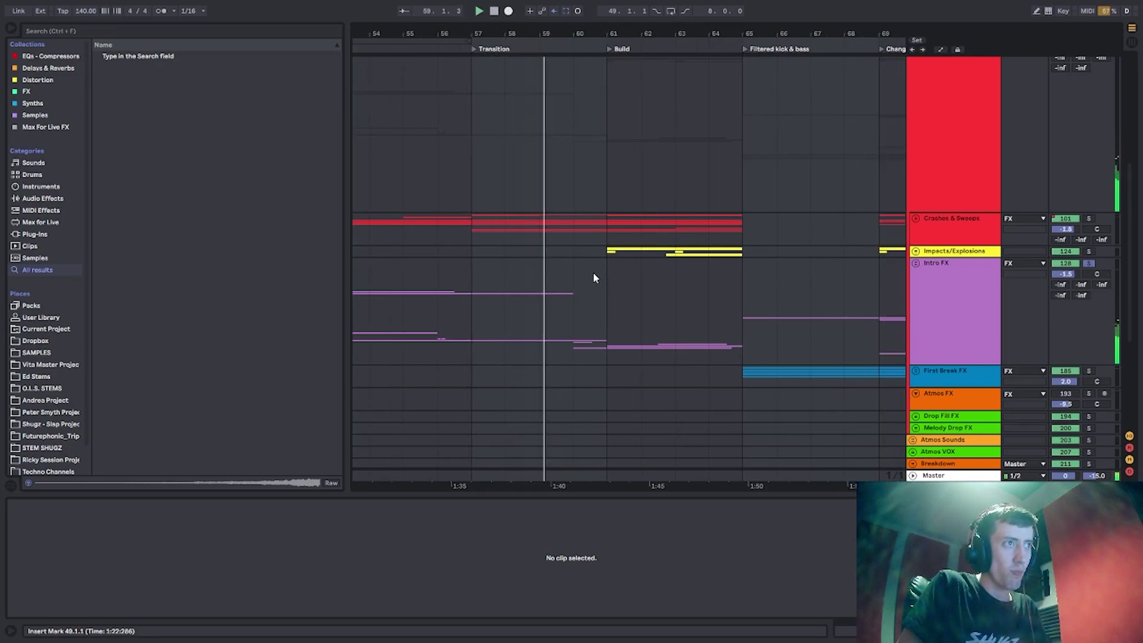
Stop at the start of the Build on bar 61 and leave only the Intro FX group soloed.
click(592, 289)
scroll(618, 292, up, 6)
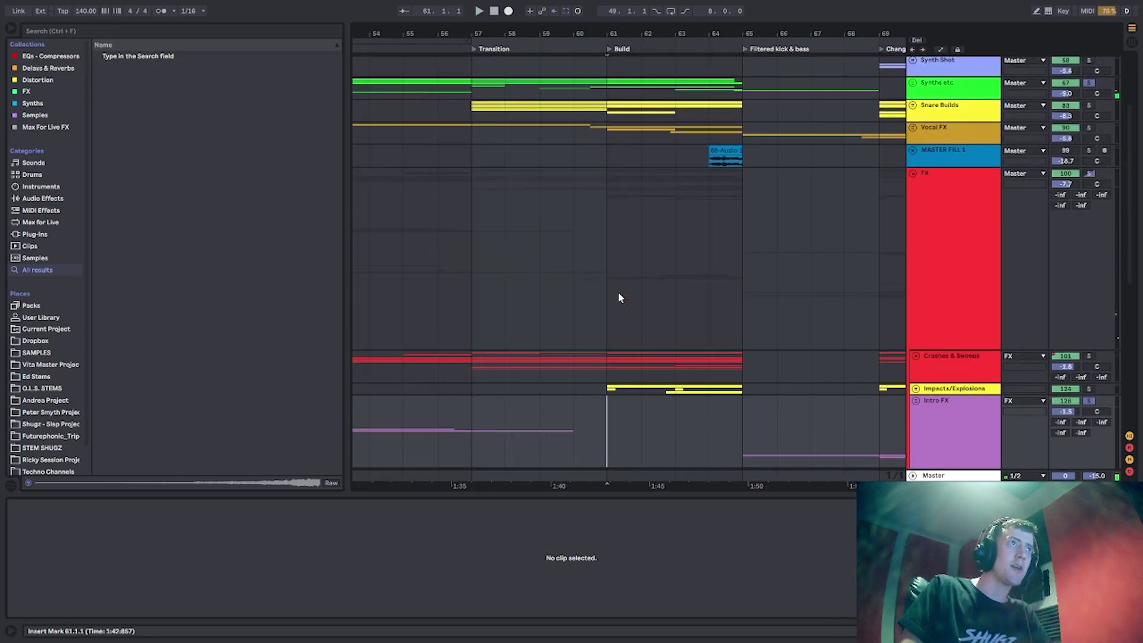
scroll(620, 312, down, 4)
click(1005, 317)
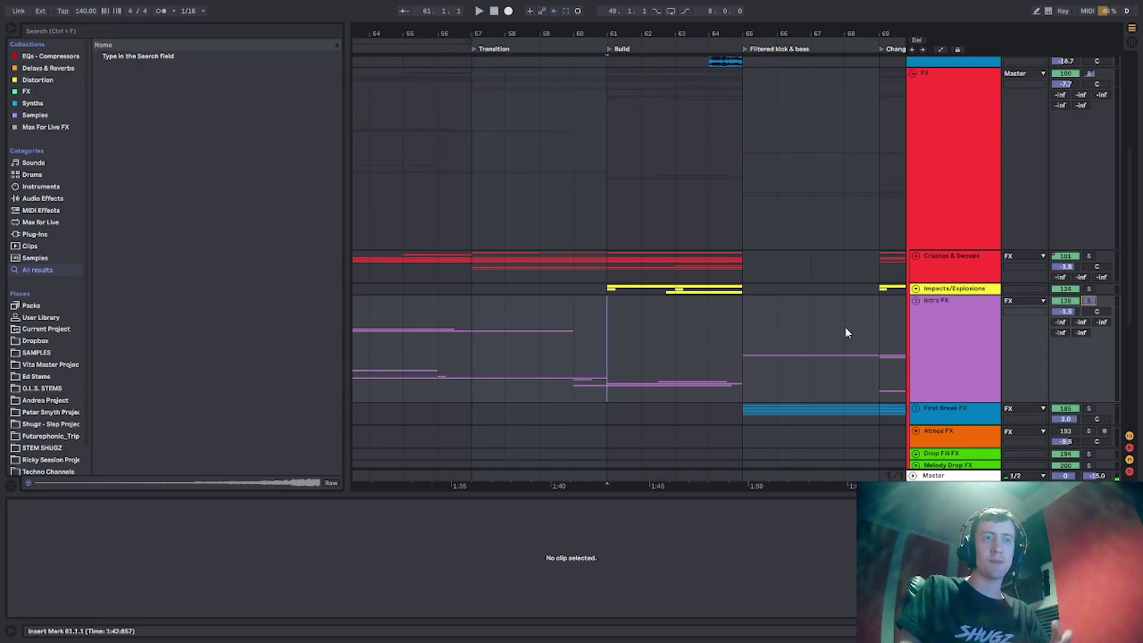
Unfold the Intro FX group and minimise the height of all its tracks at once.
click(915, 300)
scroll(680, 370, down, 12)
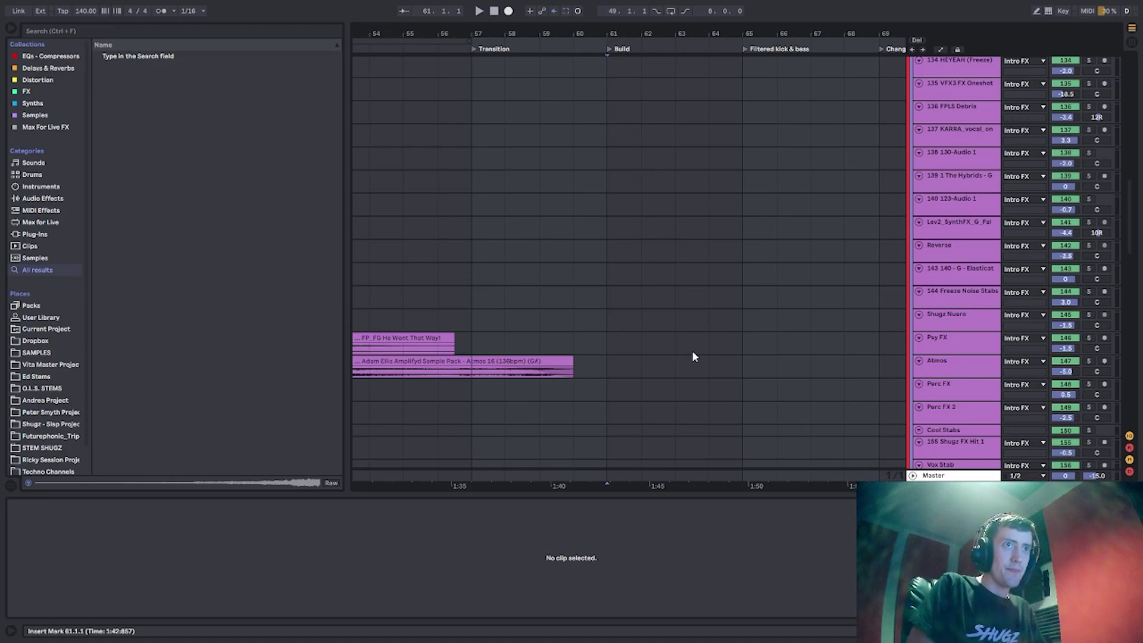
click(951, 252)
key(ctrl+a)
key(u)
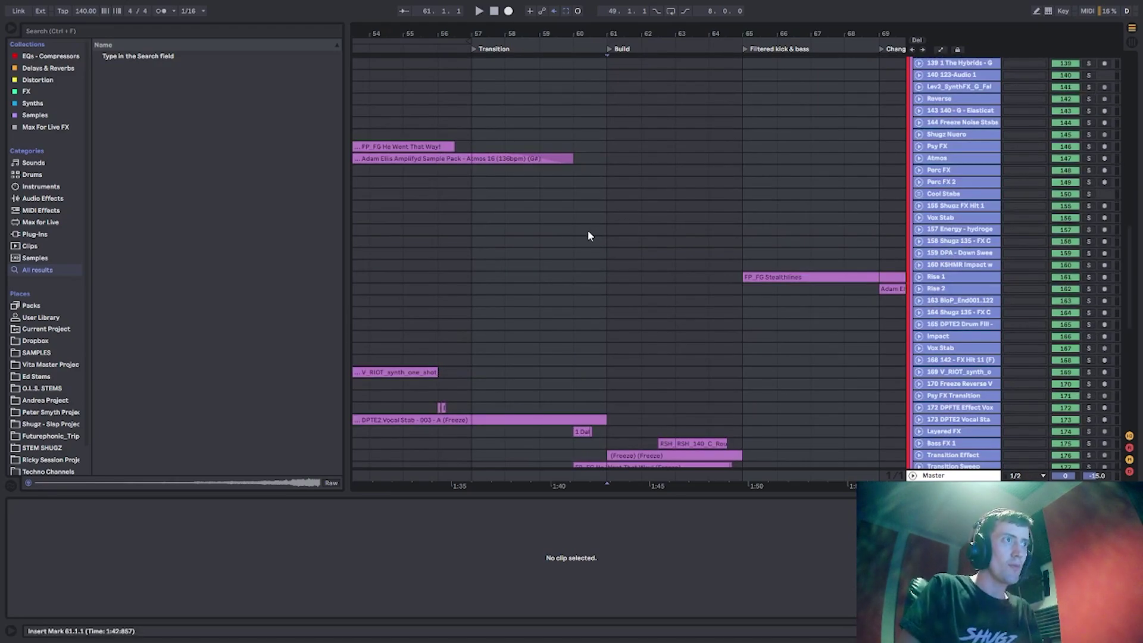
Play the Intro FX tracks from bar 61, then solo and unfold the Transition Effect track in the Build.
key(space)
scroll(612, 248, down, 5)
click(572, 307)
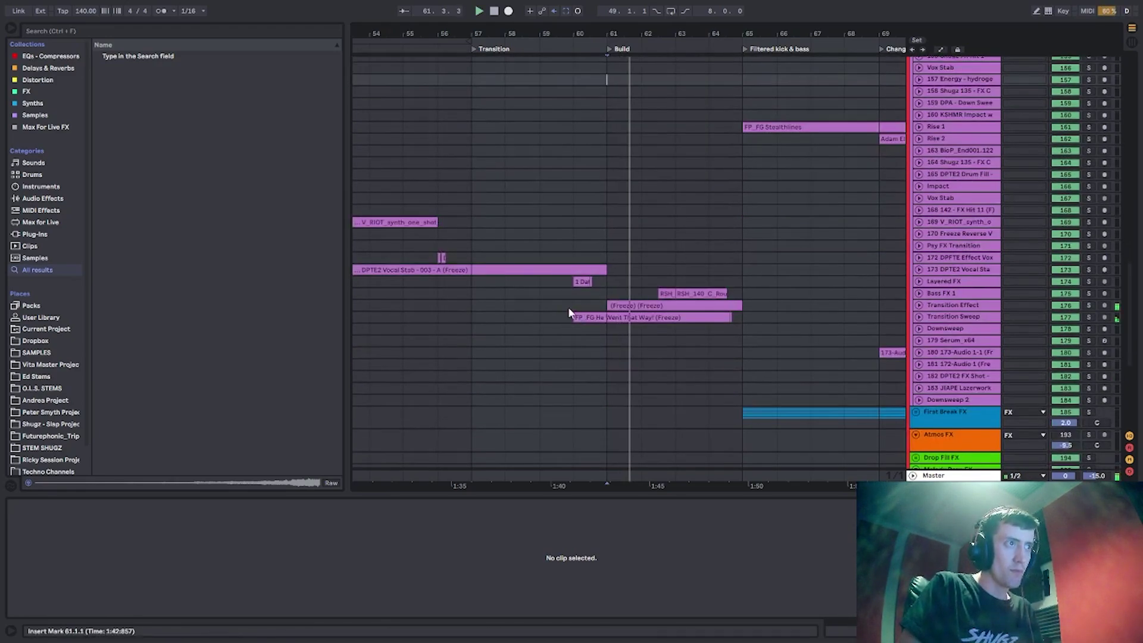
click(676, 314)
click(1091, 304)
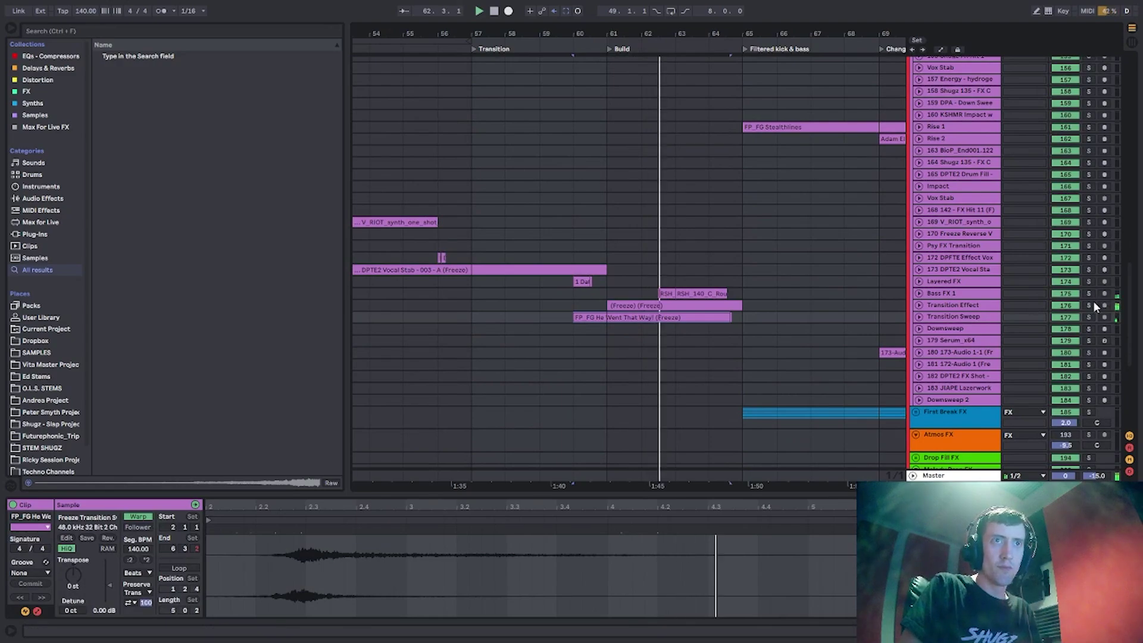
click(920, 305)
click(619, 316)
key(space)
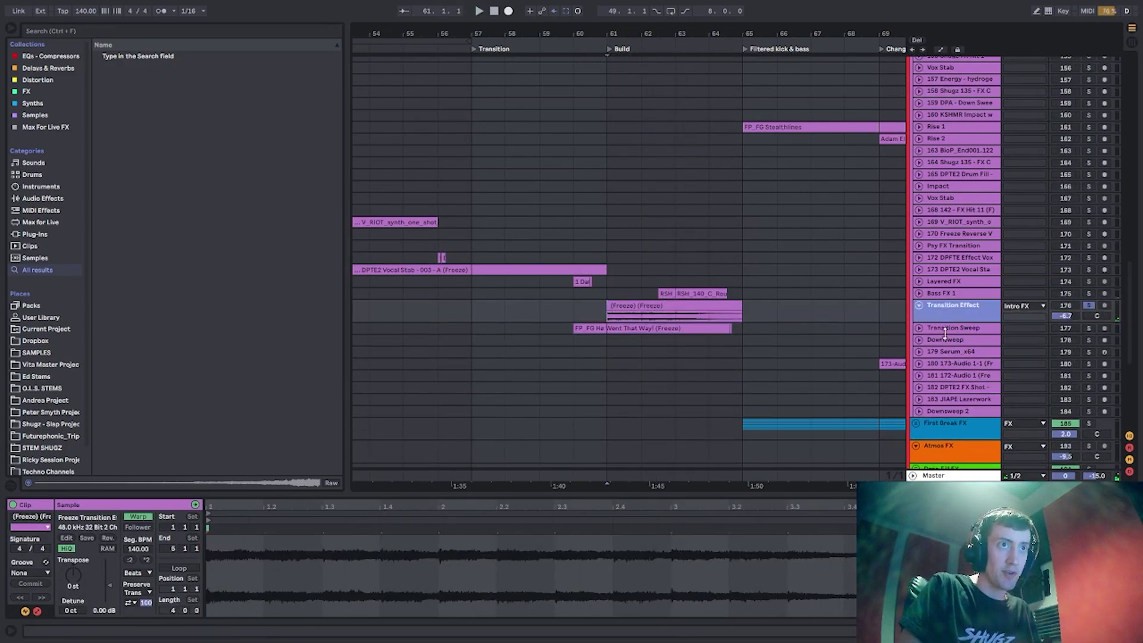
Enlarge the Transition Effect track to show its waveform and play it soloed from bar 61.
drag(945, 334, 945, 420)
key(space)
scroll(636, 319, up, 1)
scroll(635, 318, down, 3)
double_click(927, 307)
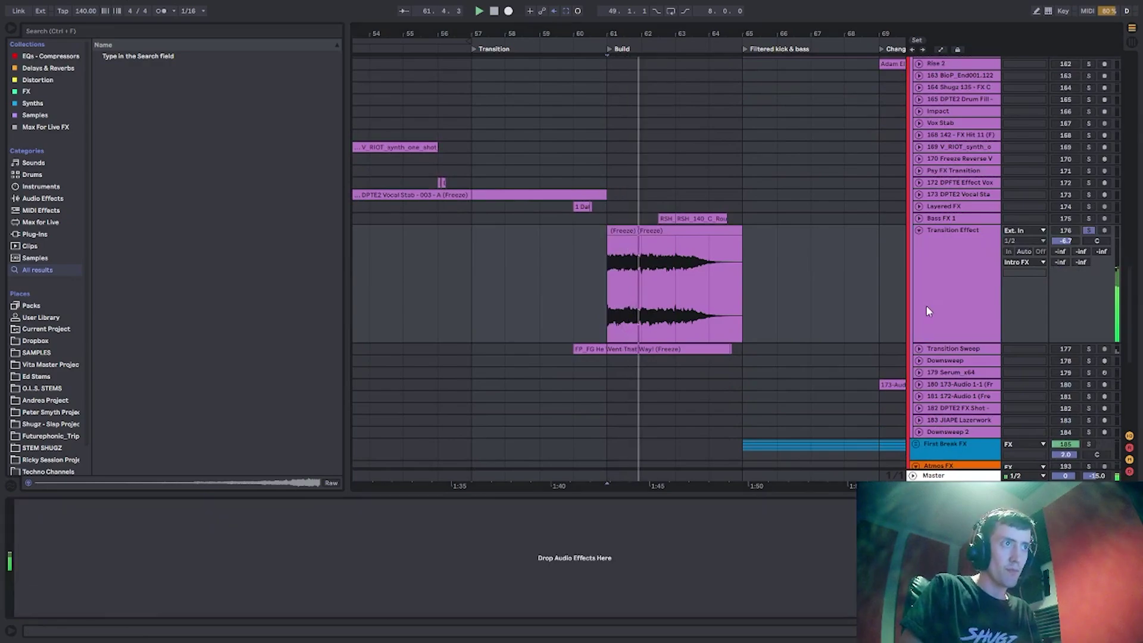
Unfold the Transition Sweep and Bass FX 1 tracks to examine their clips around the Build.
click(599, 291)
click(920, 349)
scroll(632, 321, down, 1)
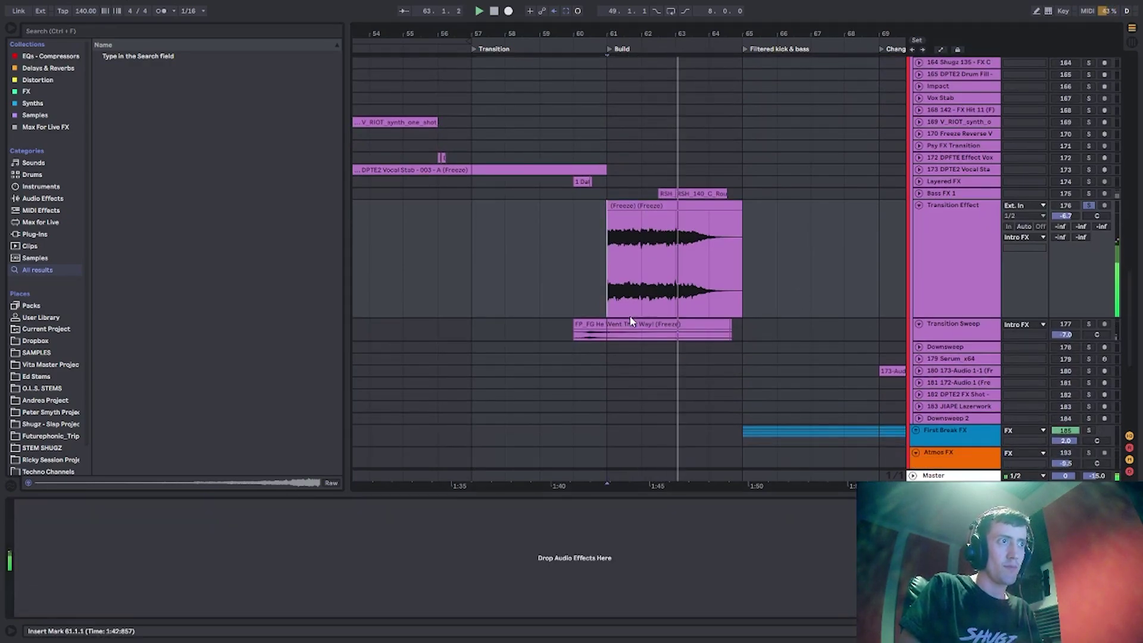
scroll(703, 291, down, 3)
scroll(852, 220, up, 3)
click(919, 181)
scroll(730, 180, down, 1)
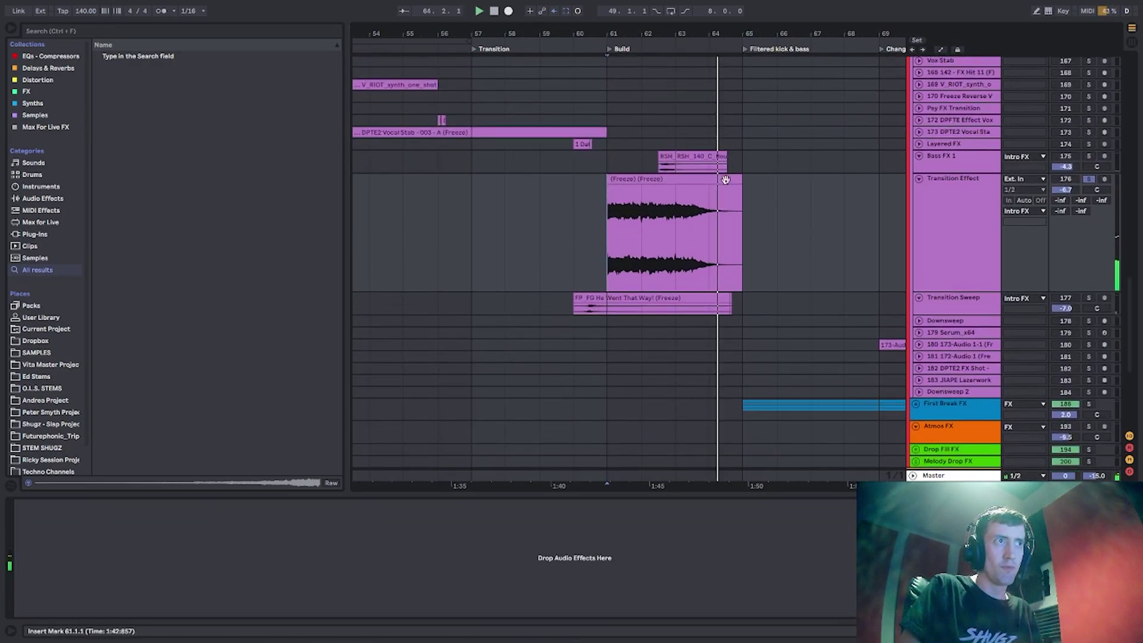
Audition Bass FX 1 soloed from its first clip in the Build, then Transition Sweep soloed from bar 60.
scroll(759, 199, up, 3)
drag(664, 248, 679, 249)
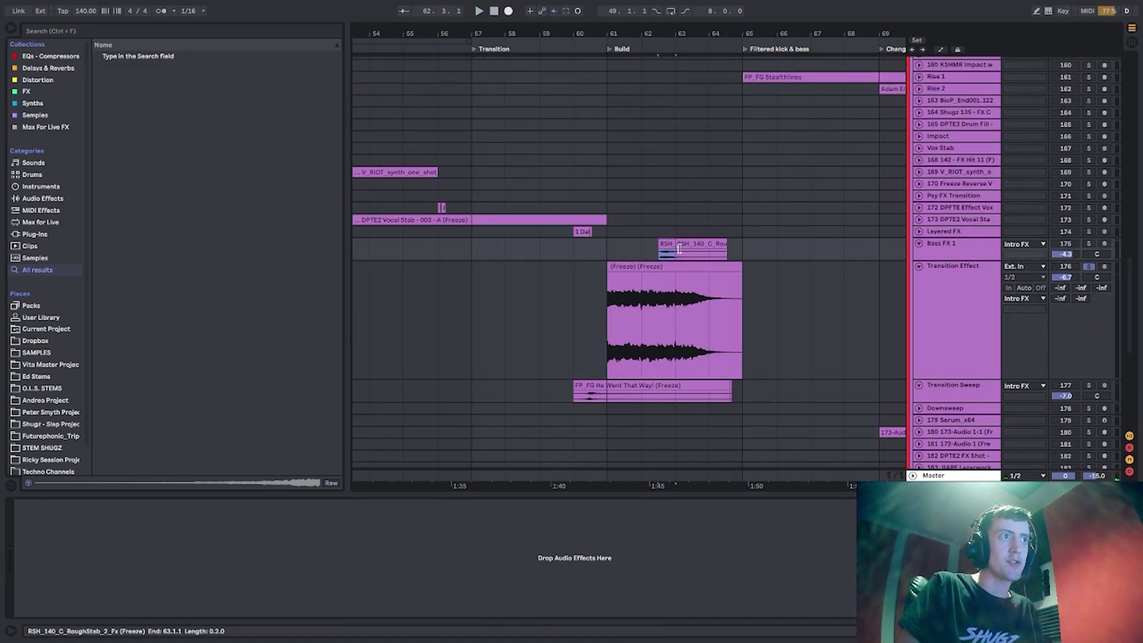
click(1089, 244)
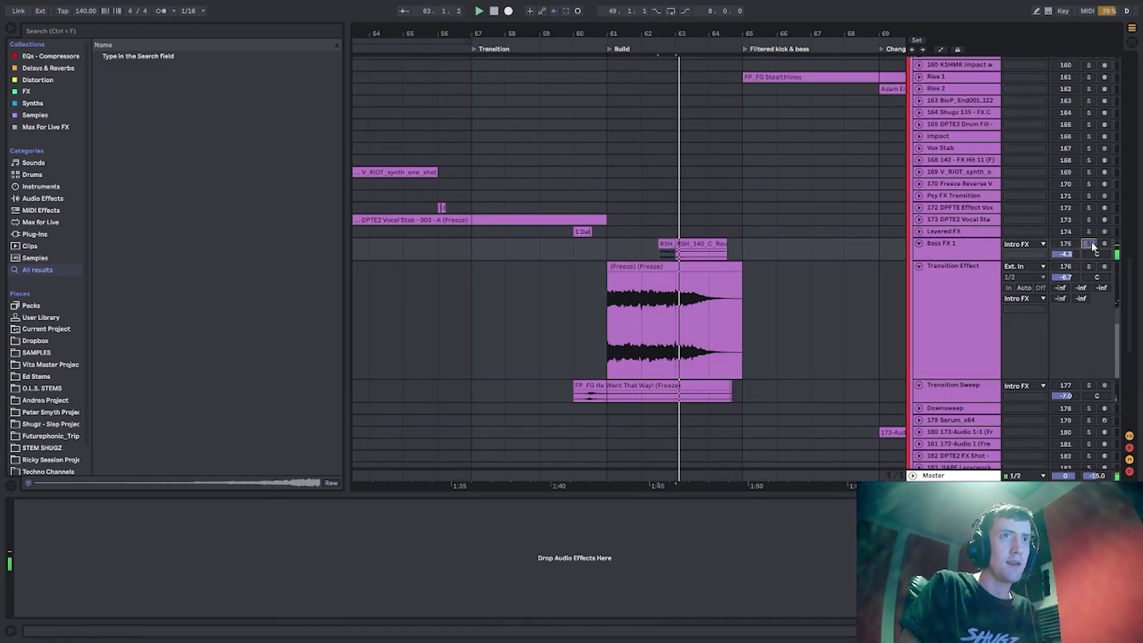
click(573, 398)
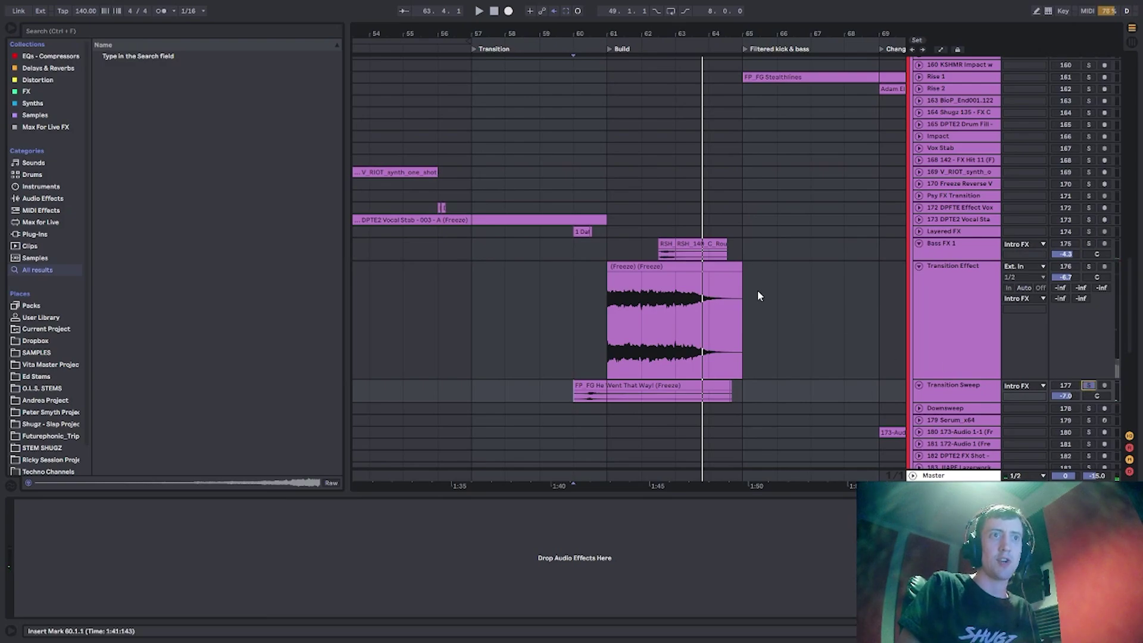
key(space)
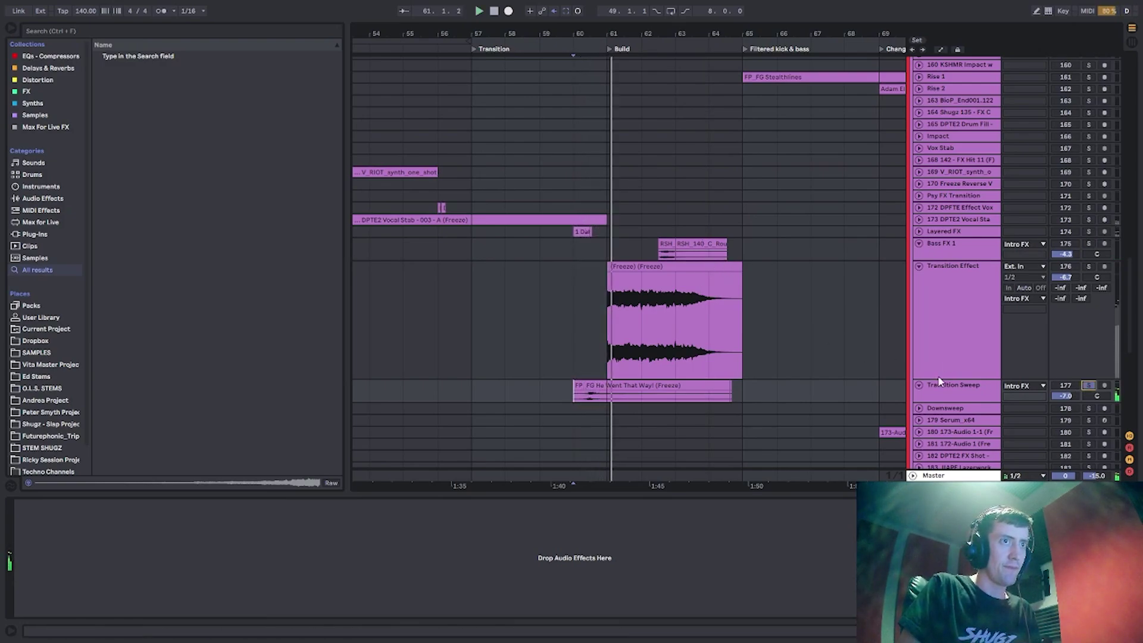
Minimise the Transition Effect, Bass FX 1 and Transition Sweep tracks and return to the Intro FX group header.
double_click(947, 267)
double_click(948, 245)
double_click(951, 268)
scroll(950, 268, up, 3)
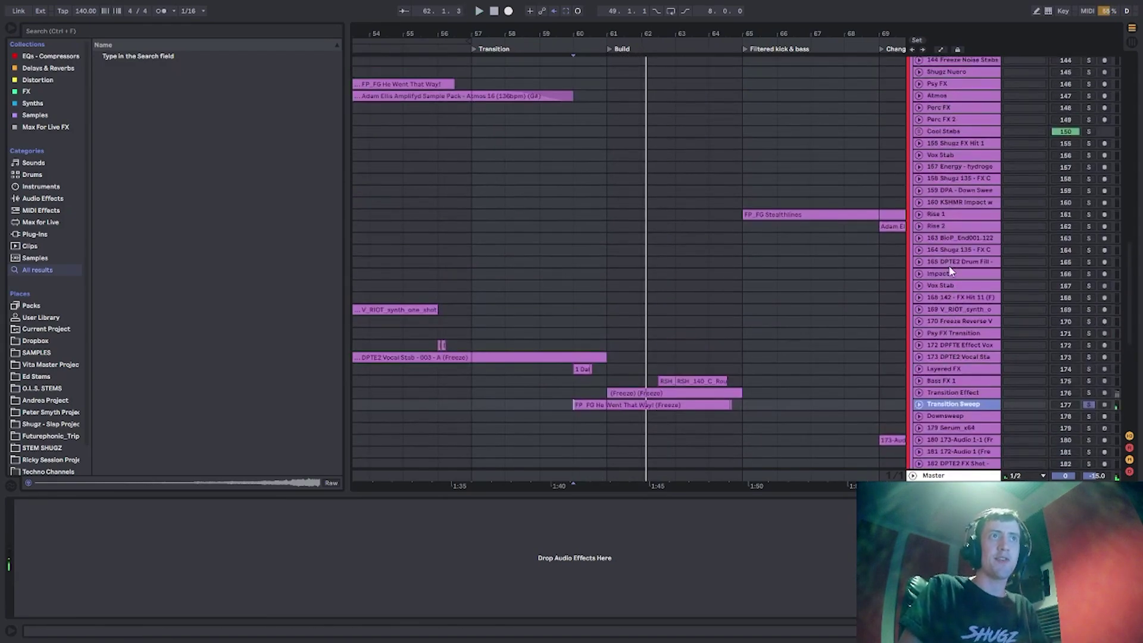
scroll(949, 270, up, 4)
key(alt+u)
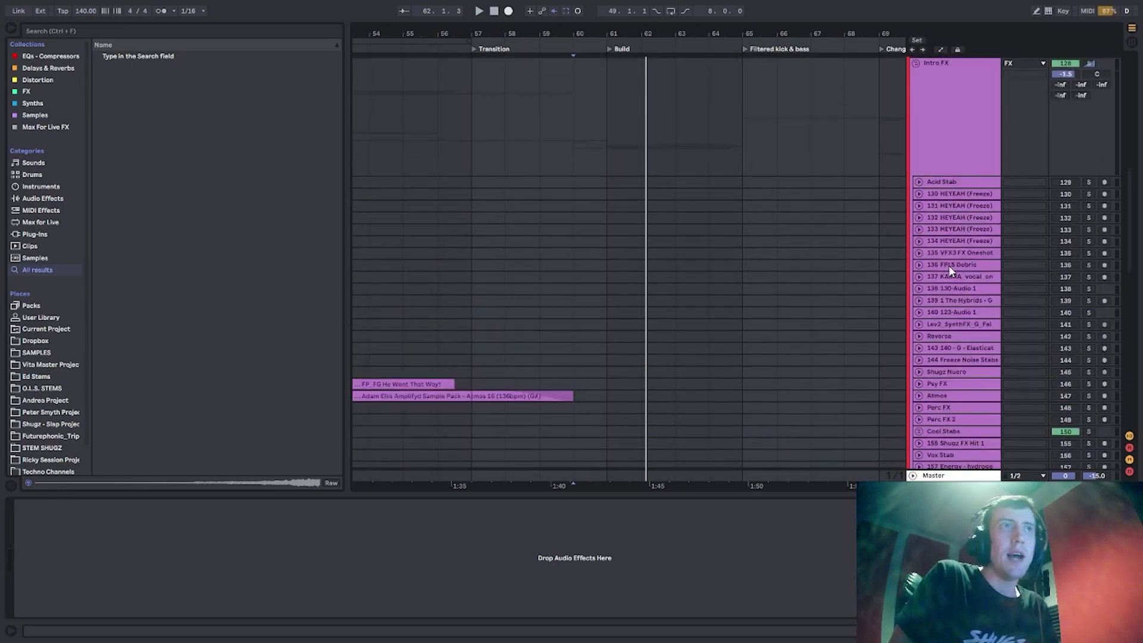
Fold the Intro FX group, solo Impacts/Explosions, and select the Build from bar 61 to 65 across the FX group.
click(616, 227)
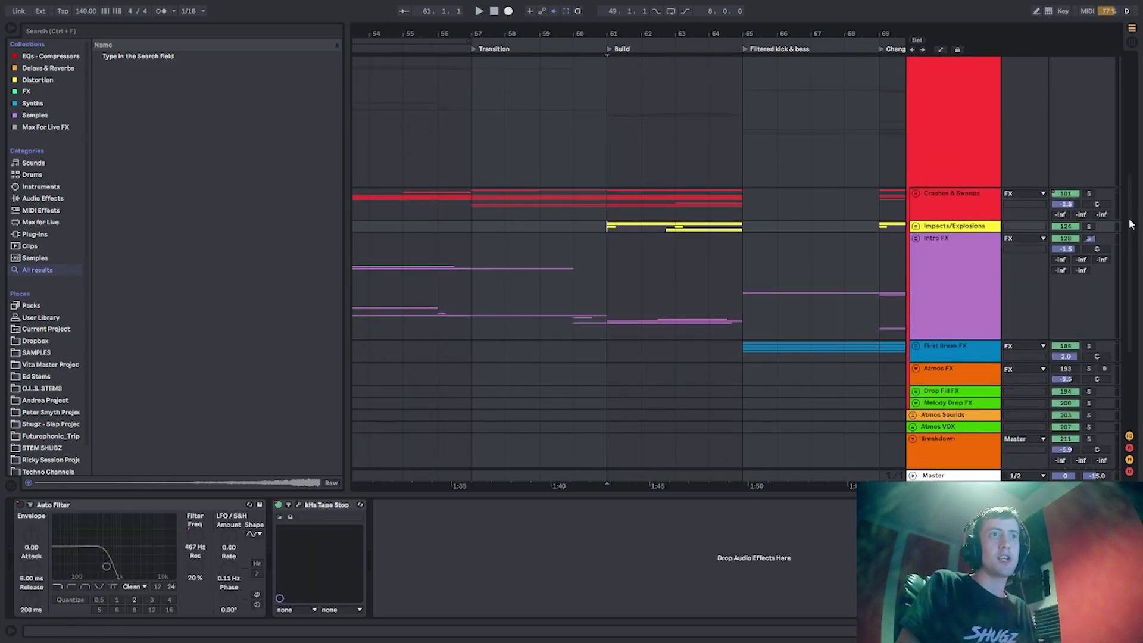
click(954, 207)
click(938, 274)
click(937, 168)
drag(611, 102, 731, 118)
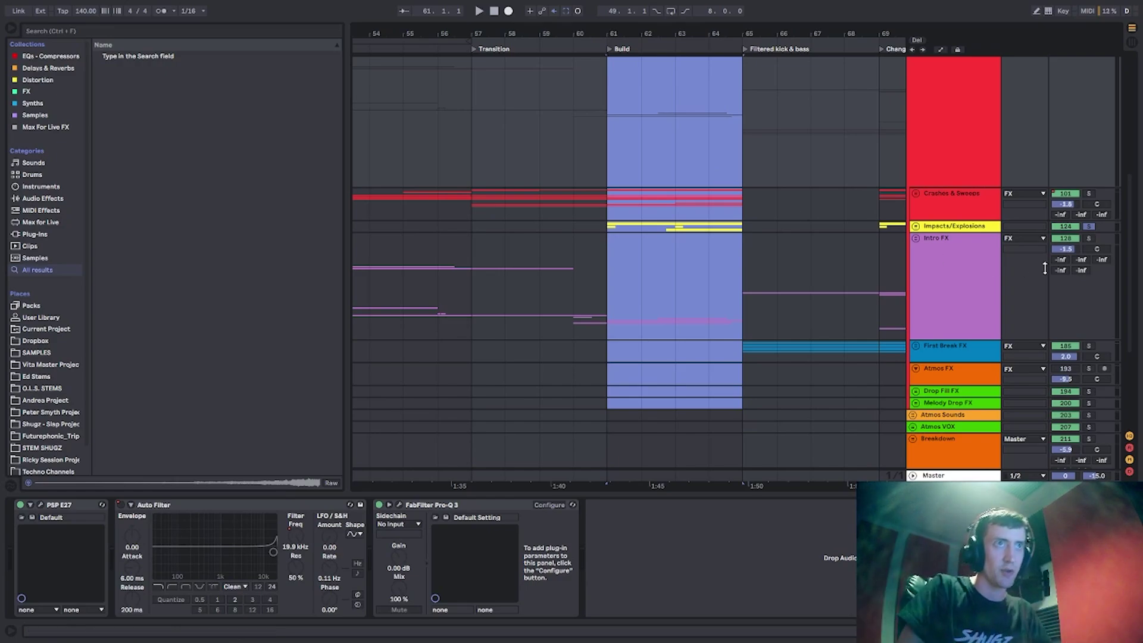
Solo the Snare Builds group, play it from bar 61, and set its next start point to bar 57.
click(576, 313)
scroll(747, 277, up, 4)
scroll(748, 280, up, 4)
click(611, 222)
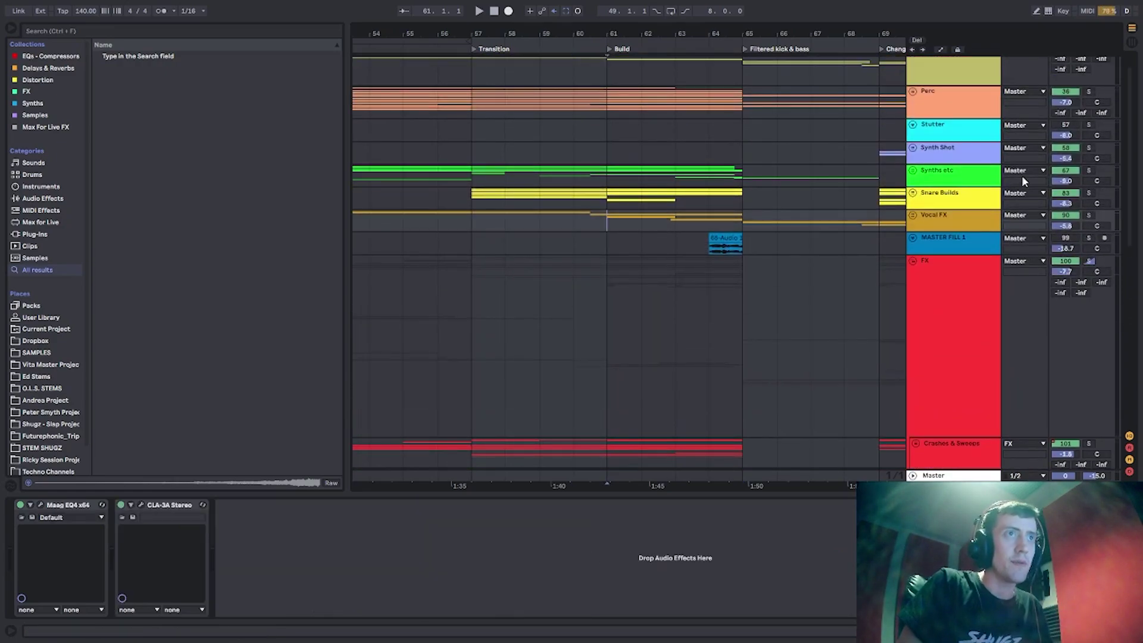
click(1092, 193)
key(space)
click(474, 190)
scroll(536, 189, down, 2)
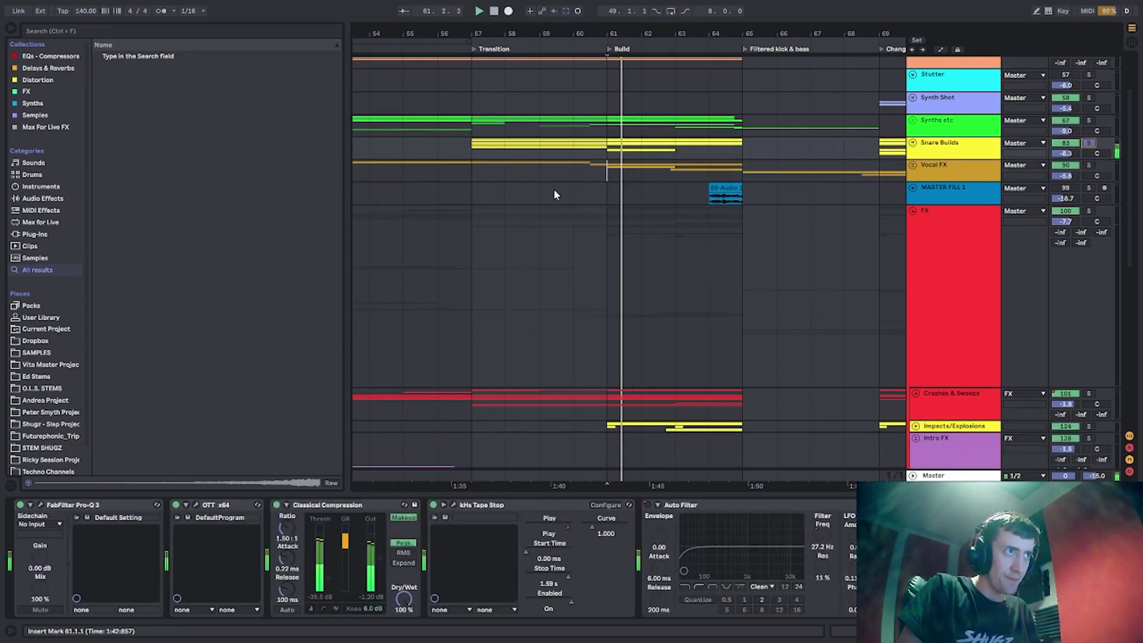
Unsolo Snare Builds and play the full mix from bar 57, following it through the Build into Filtered kick & bass.
click(1089, 144)
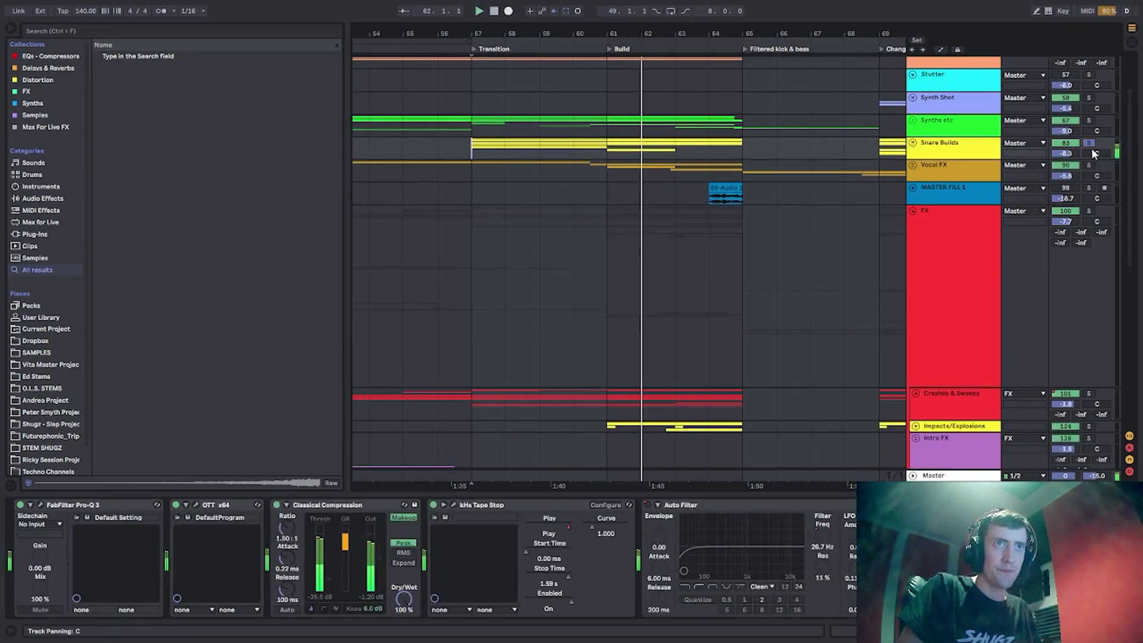
key(space)
click(484, 160)
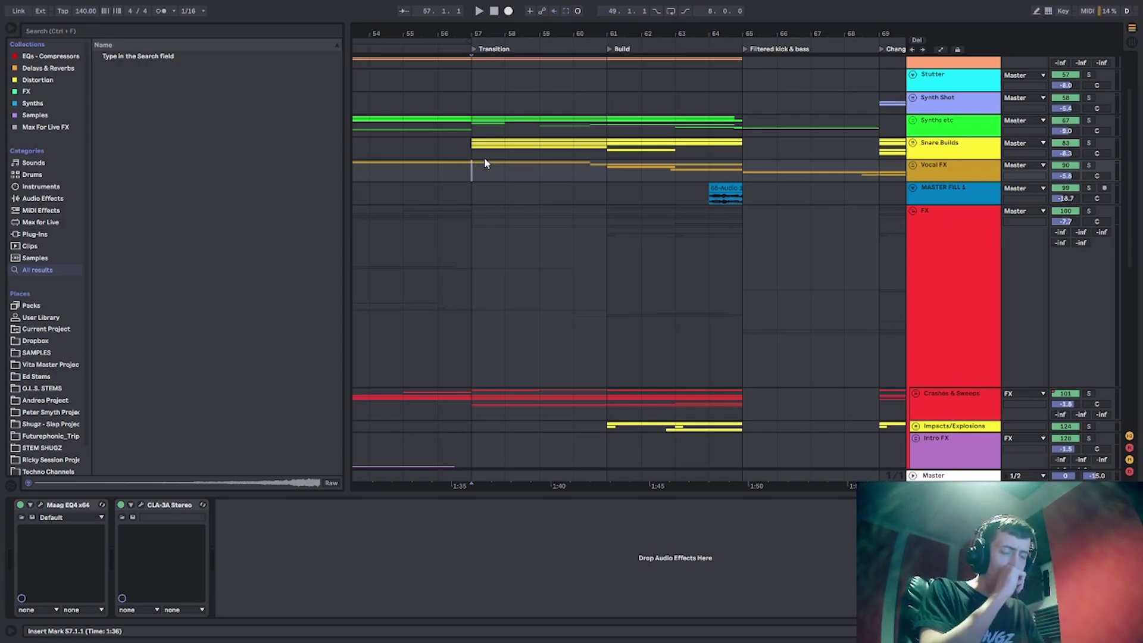
key(space)
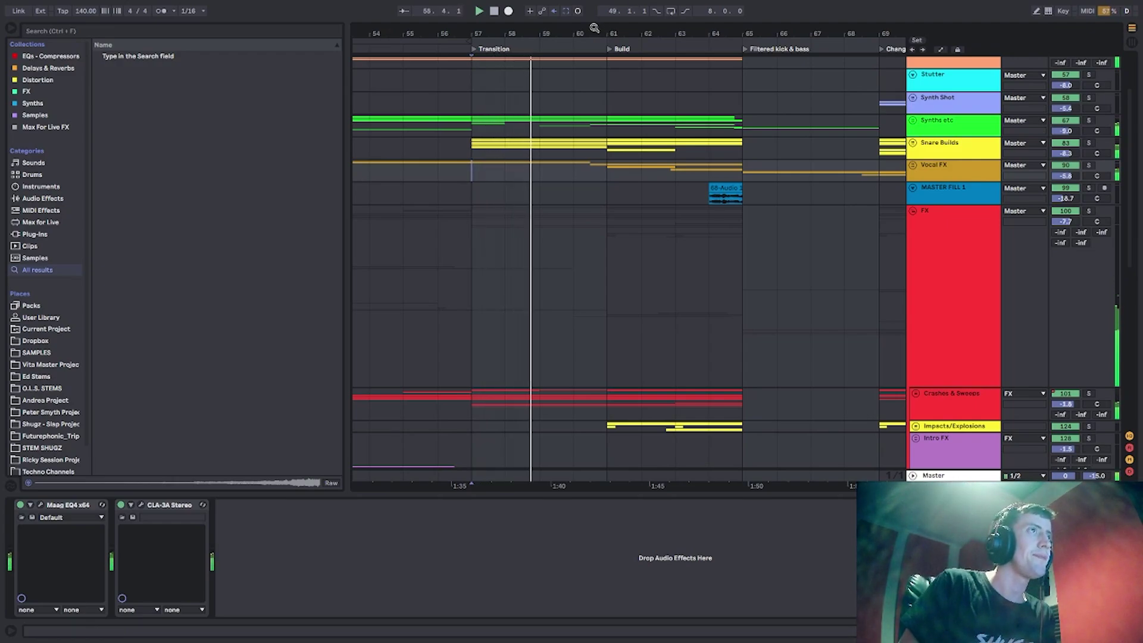
drag(595, 28, 595, 43)
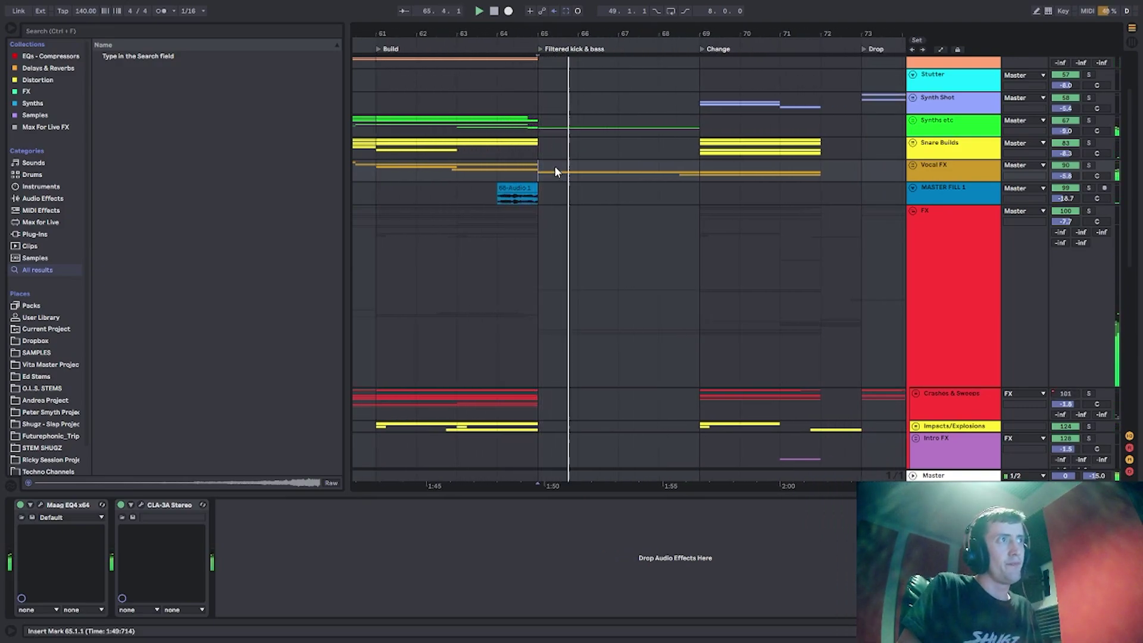
Stop playback, look over the remaining FX tracks around bar 64, and fold the FX group.
scroll(556, 179, down, 10)
key(space)
click(552, 301)
key(Left)
scroll(549, 292, down, 5)
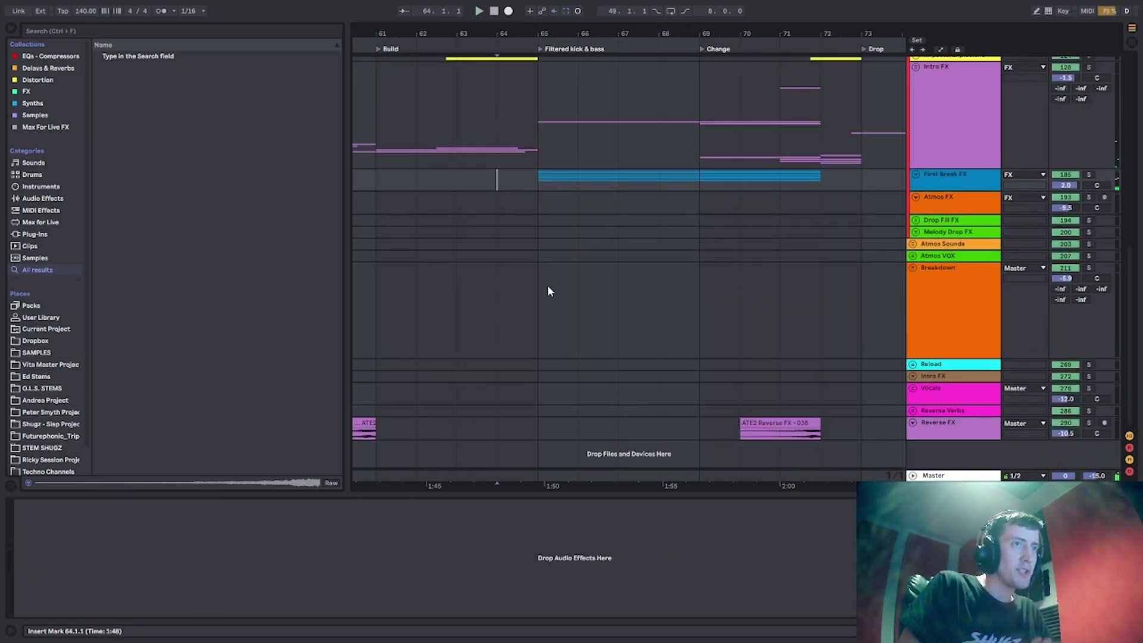
scroll(929, 179, up, 2)
click(942, 162)
scroll(938, 149, up, 3)
click(927, 126)
key(u)
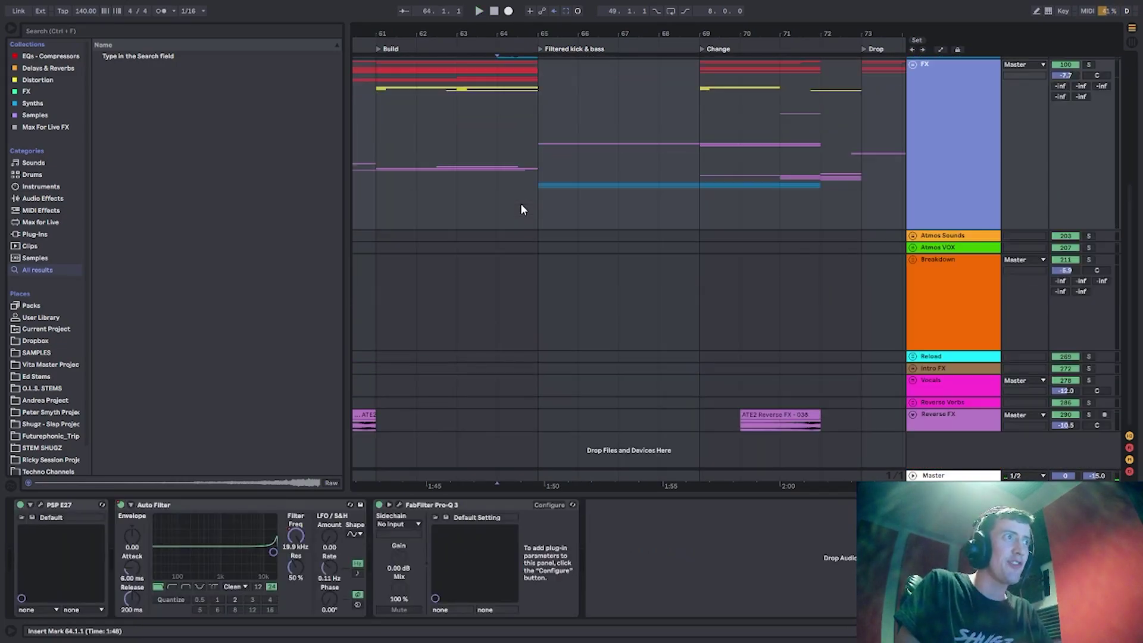
Show the MASTER FILL 1 track's effect chain, then solo Kick & Bass with the start point at bar 65.
scroll(529, 274, up, 3)
click(517, 244)
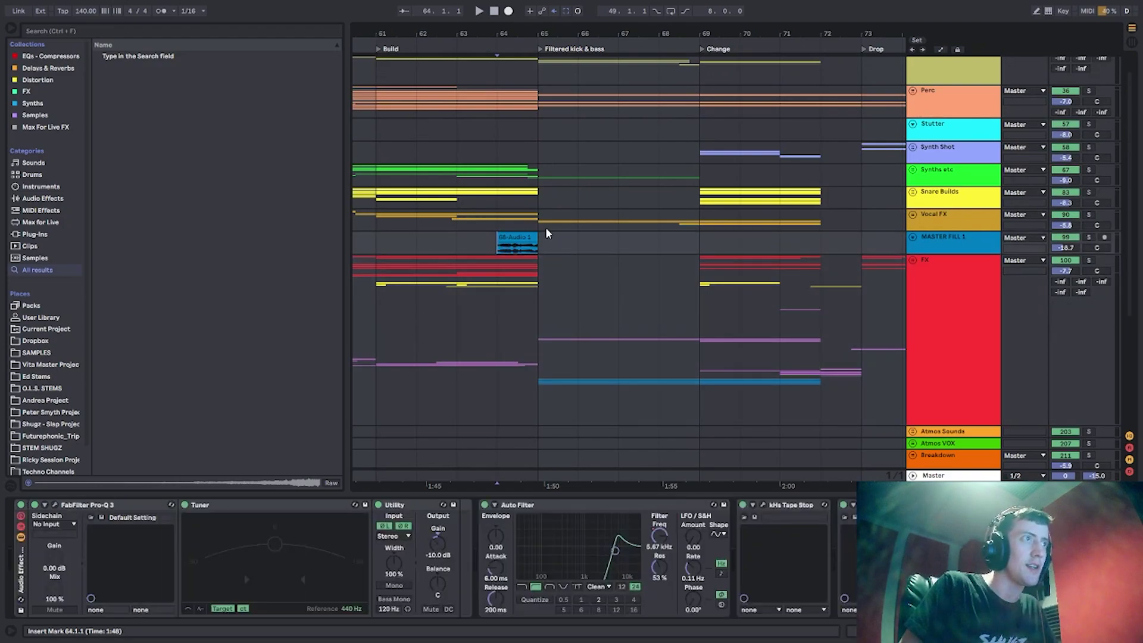
click(546, 226)
scroll(595, 205, up, 2)
click(960, 66)
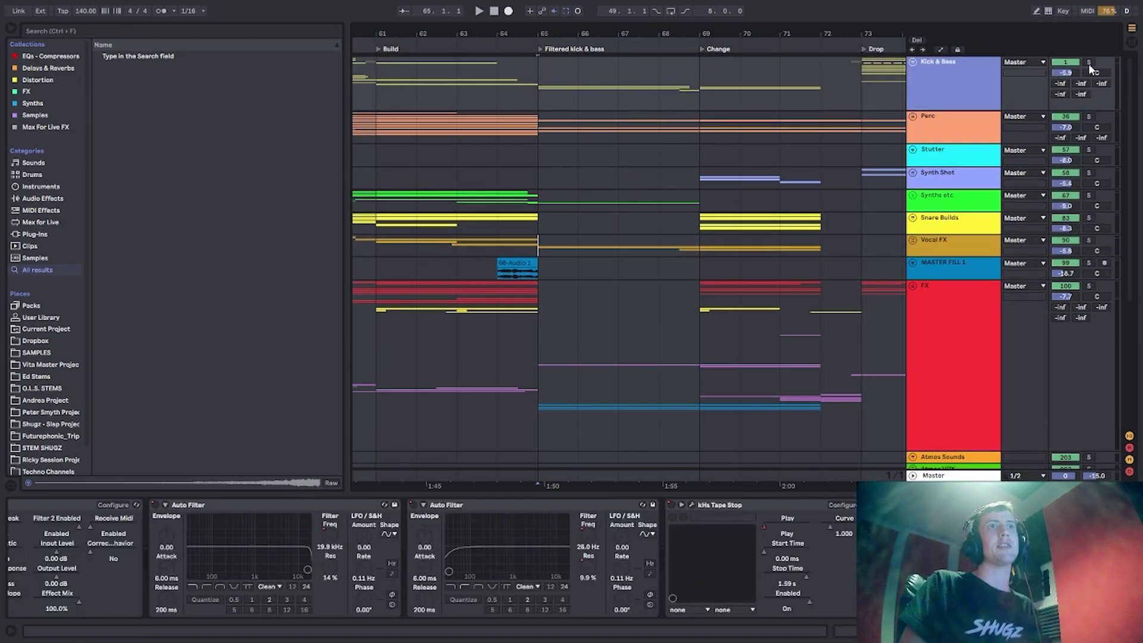
click(539, 159)
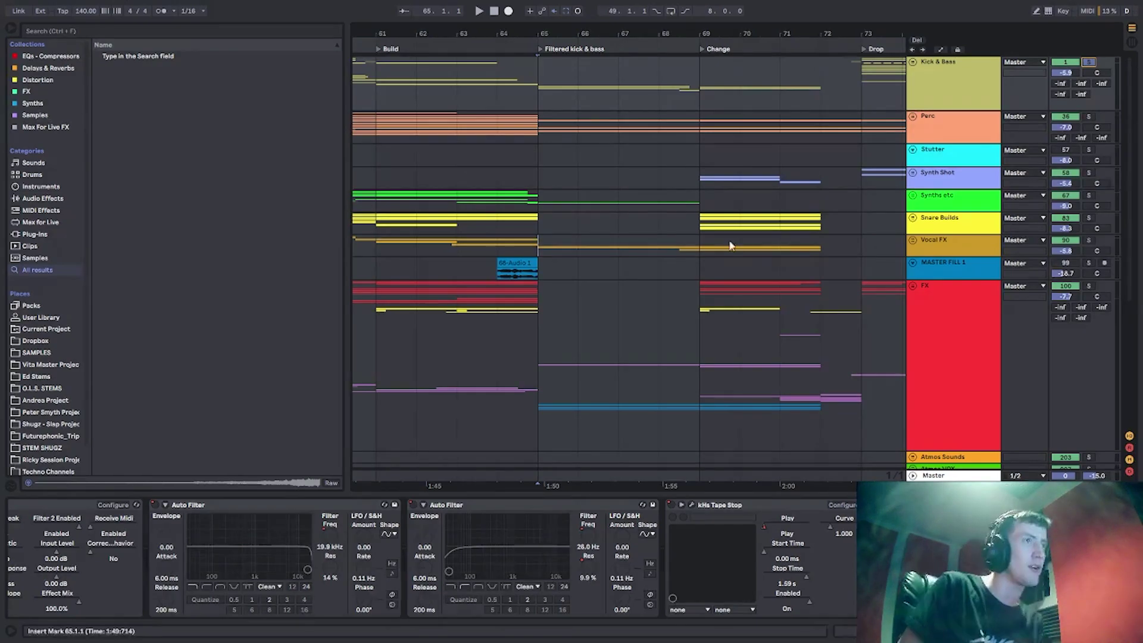
Add the kHs Tape Stop effect from the FX collection to the Master track after Utility.
click(946, 476)
scroll(1011, 378, down, 3)
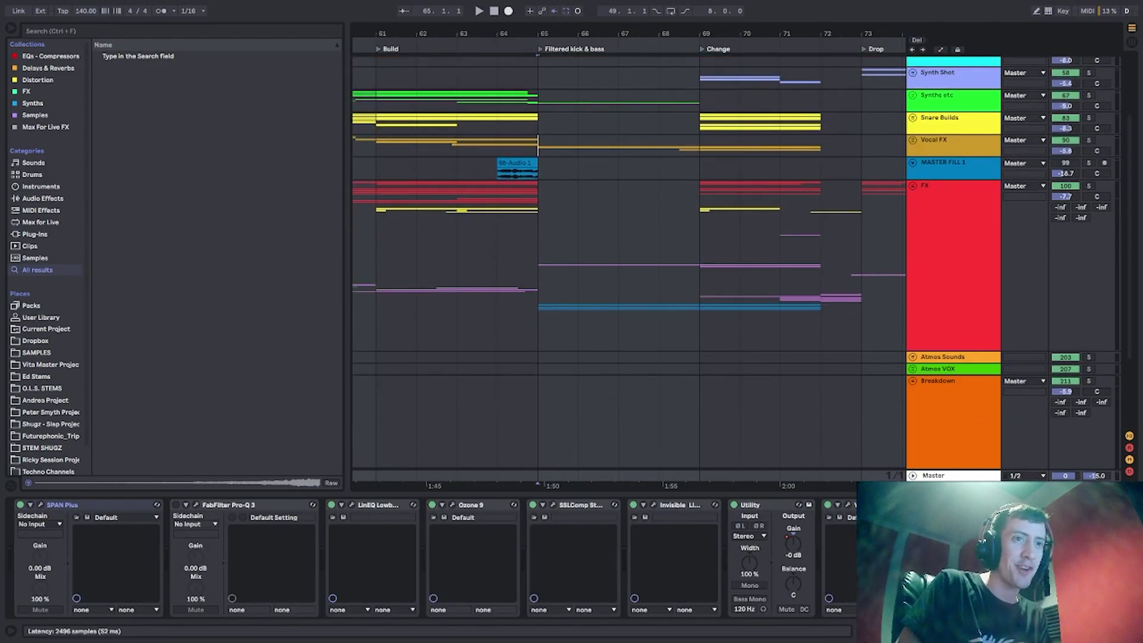
click(37, 114)
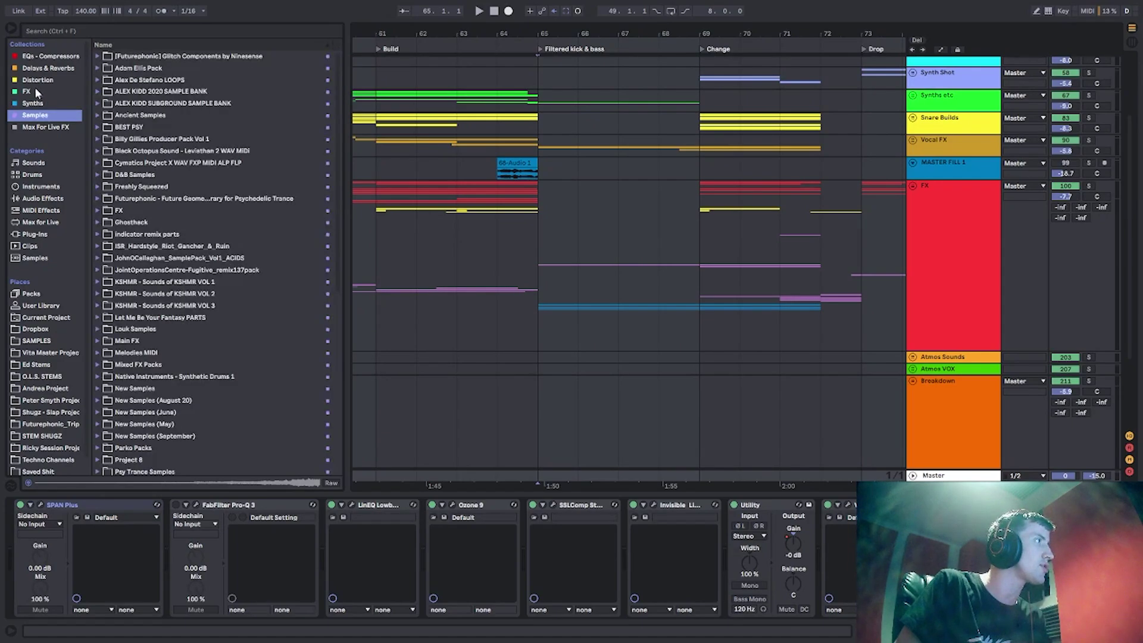
click(34, 89)
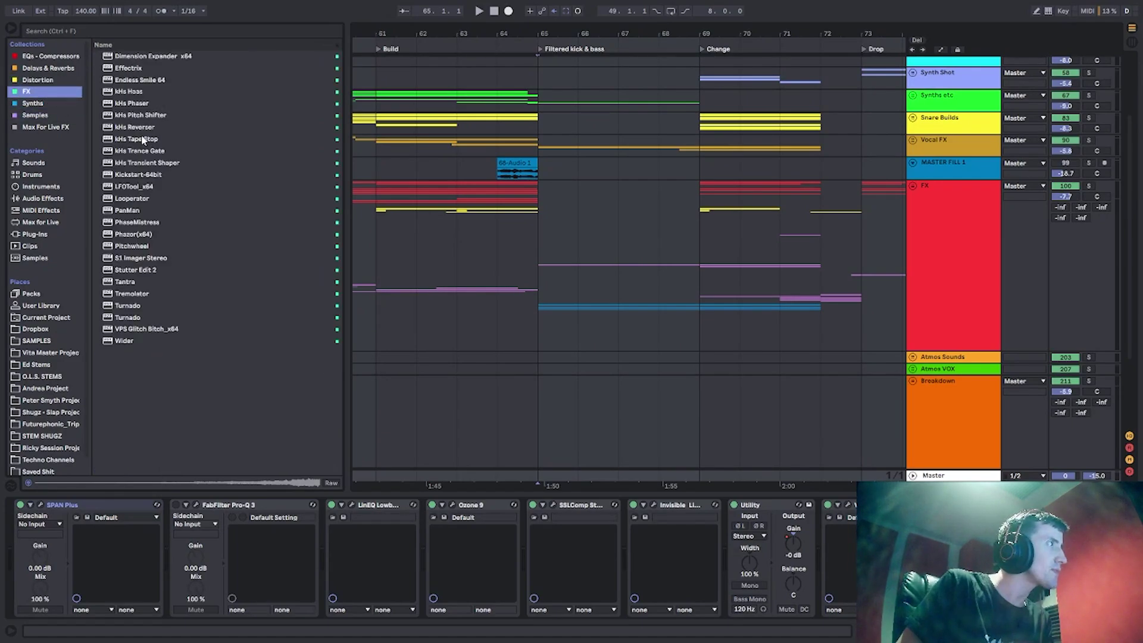
drag(143, 140, 524, 253)
drag(960, 476, 798, 554)
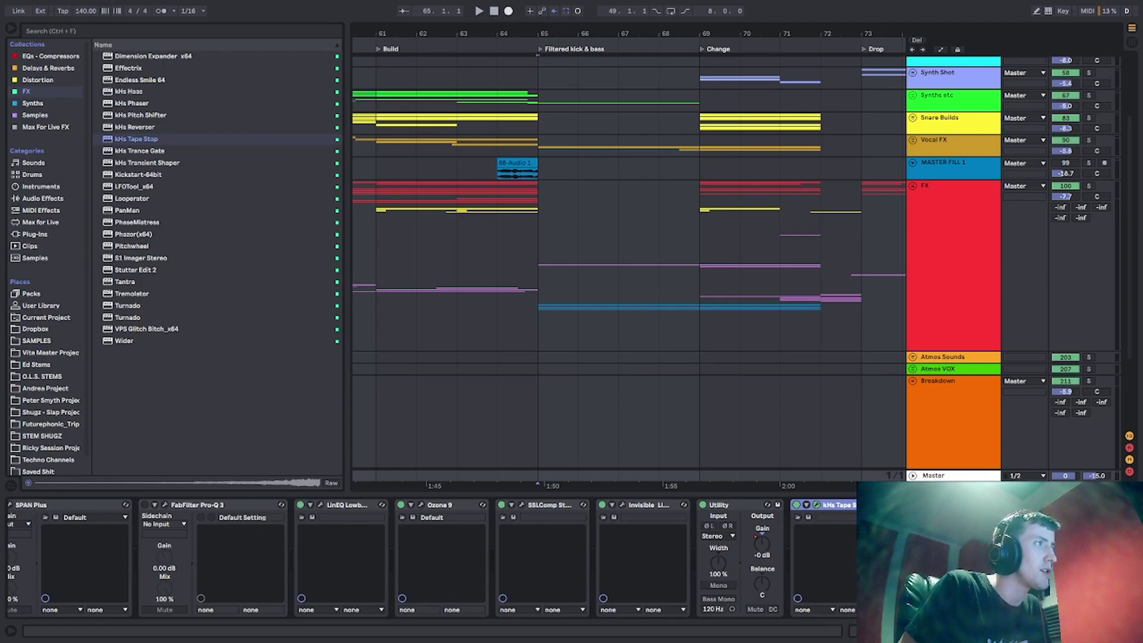
Play from bar 65, clear the Kick & Bass solo, and remove kHs Tape Stop from the Master track.
key(space)
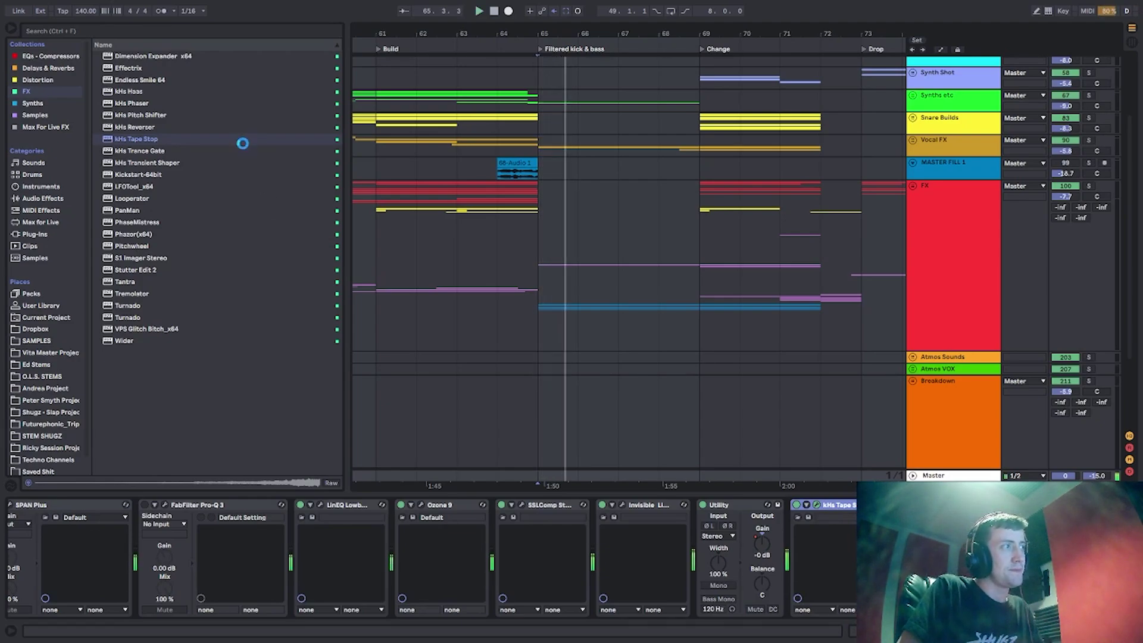
double_click(1089, 186)
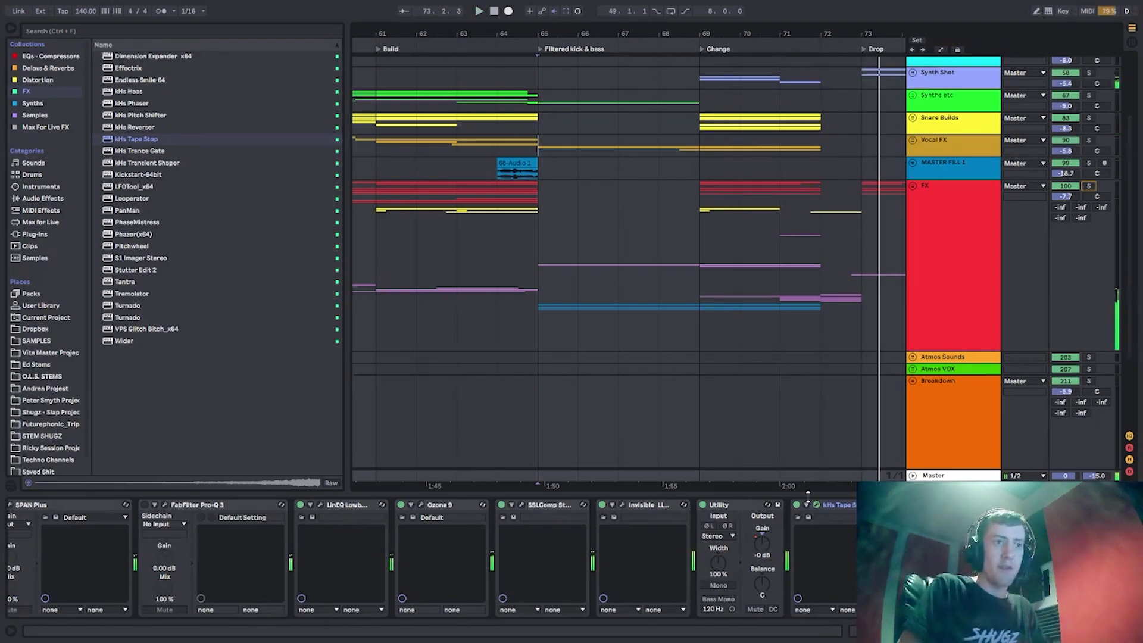
click(841, 506)
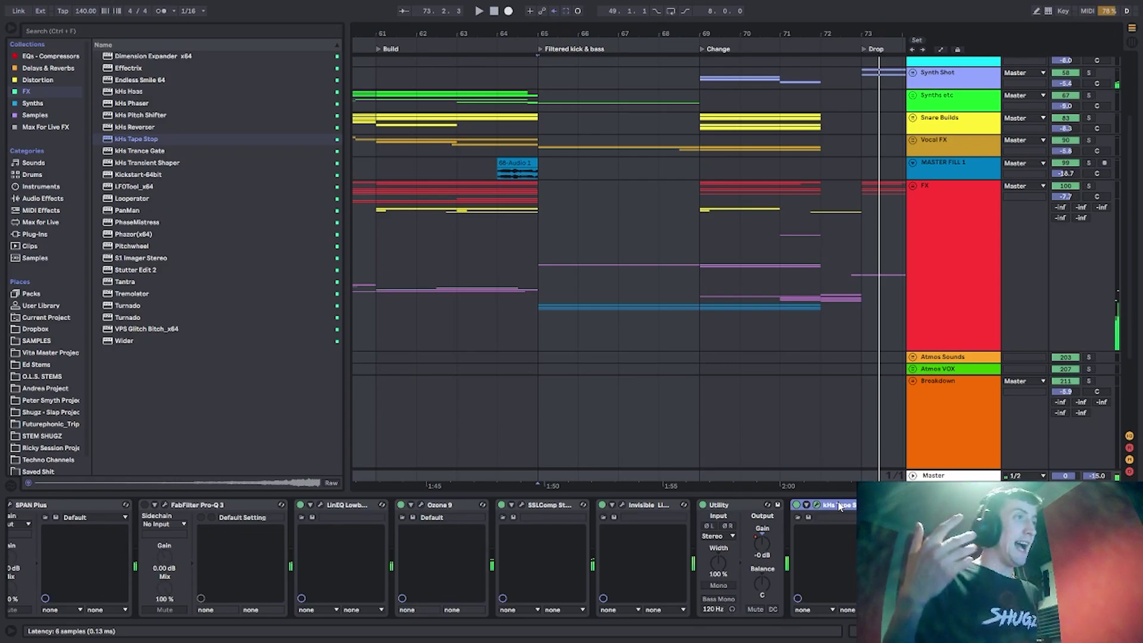
key(Delete)
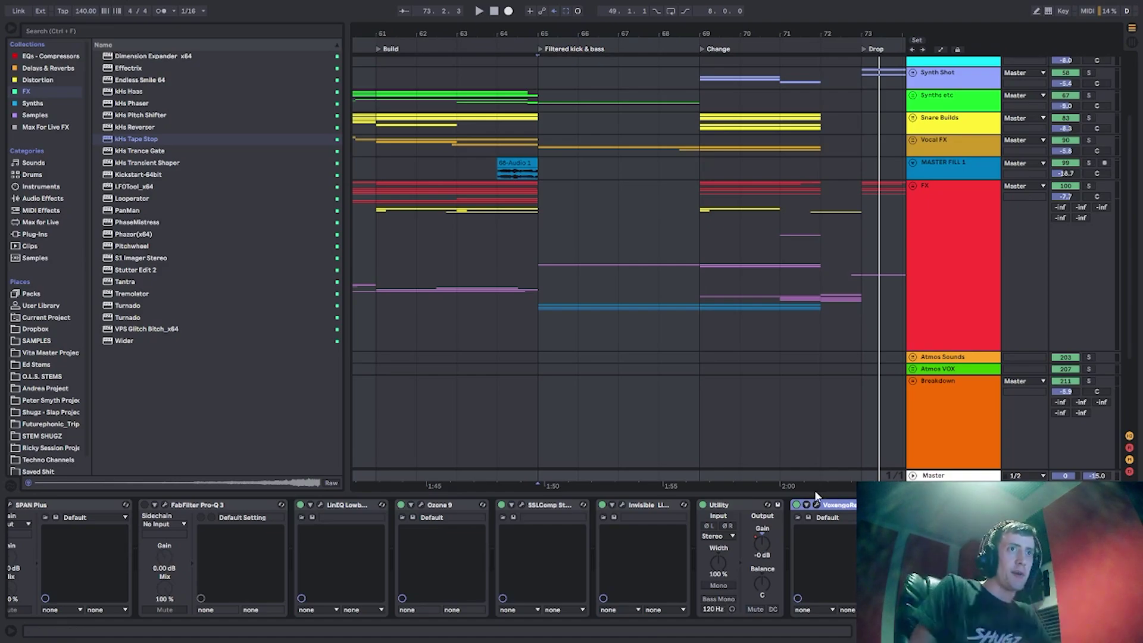
Play the full mix briefly from bar 62 in the Build and from bar 65 at Filtered kick & bass.
click(363, 256)
drag(391, 34, 589, 34)
click(590, 167)
scroll(909, 185, up, 2)
scroll(908, 184, up, 2)
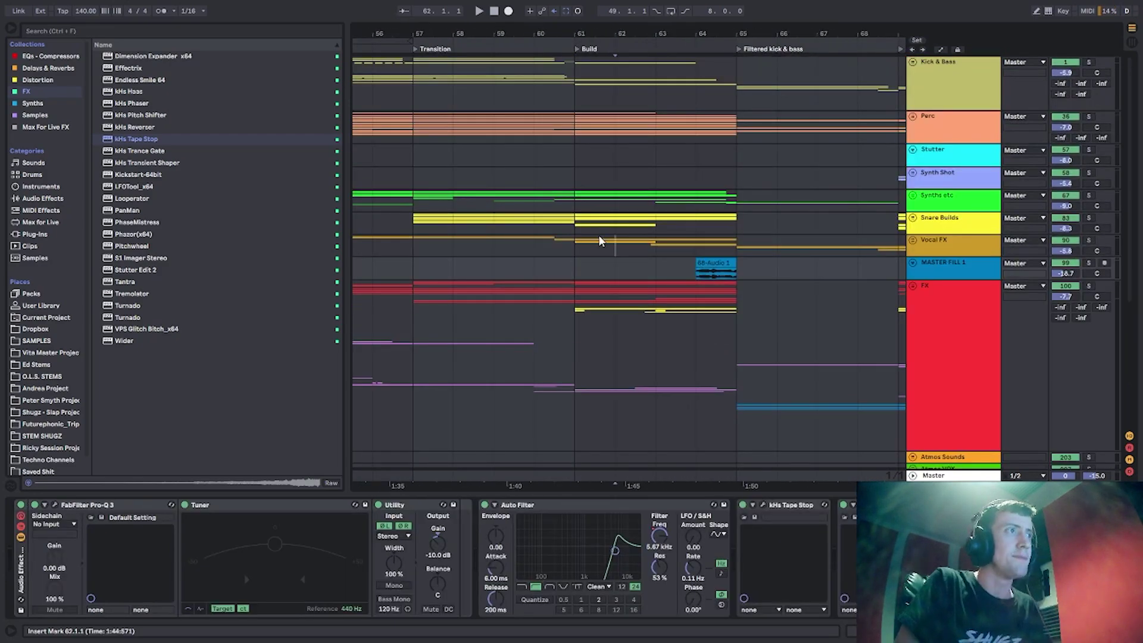
key(space)
key(space)
click(748, 301)
key(space)
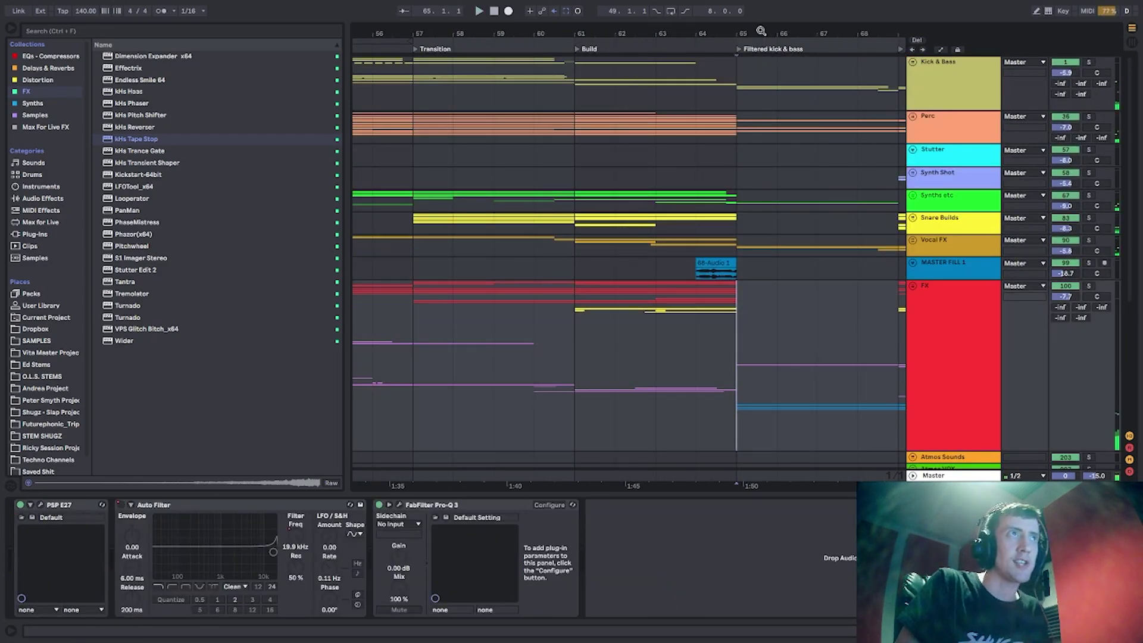
drag(761, 30, 491, 12)
key(space)
Unfold the Kick & Bass group with the start point at the Drop, and minimise the Shugz Nuero track.
click(373, 83)
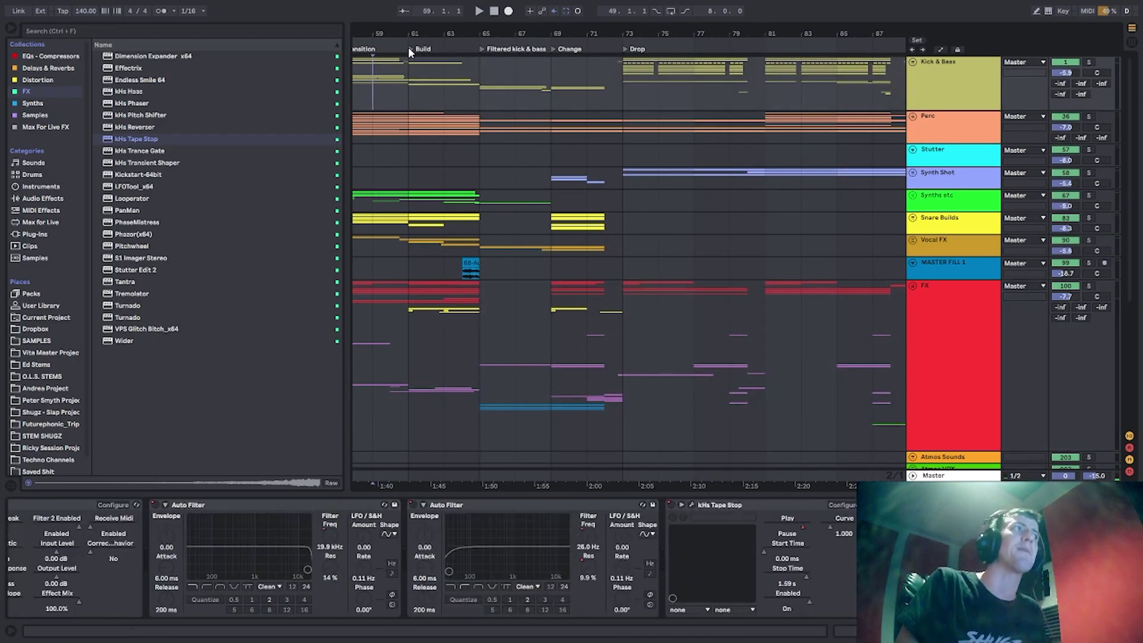
click(913, 62)
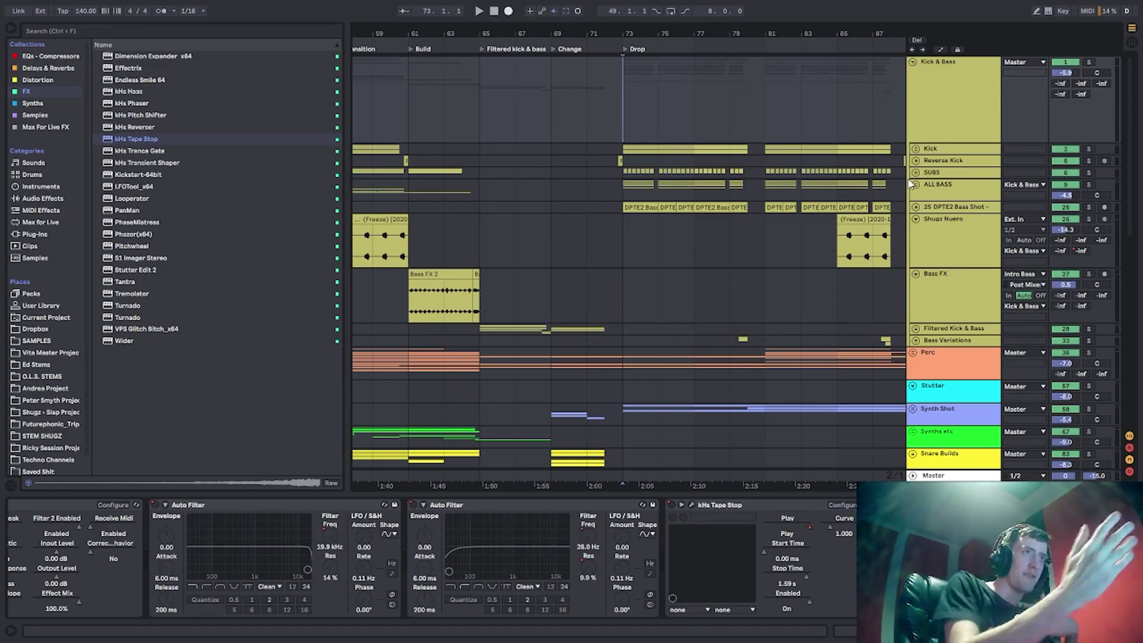
click(938, 256)
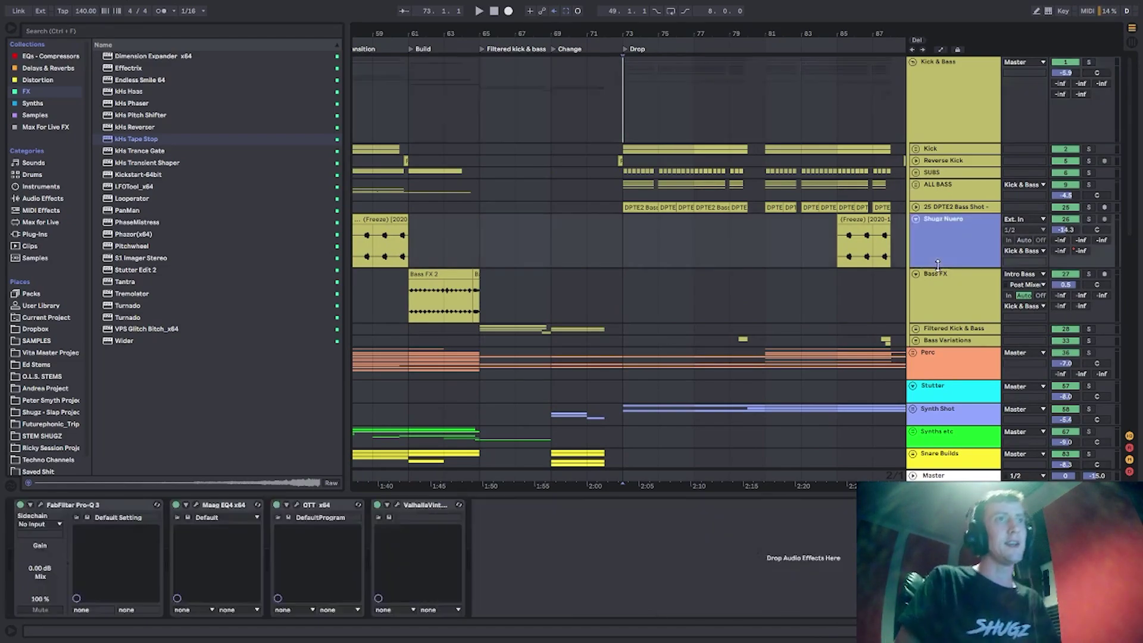
key(u)
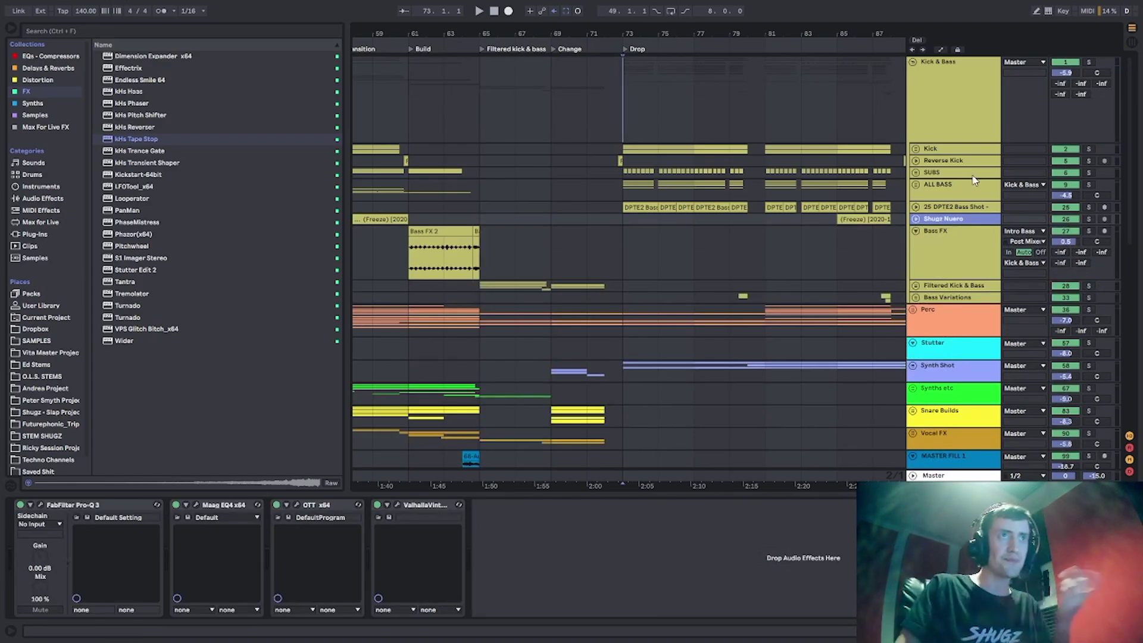
Solo the Kick & Bass group and play the Drop from bar 73.
click(991, 116)
click(1089, 62)
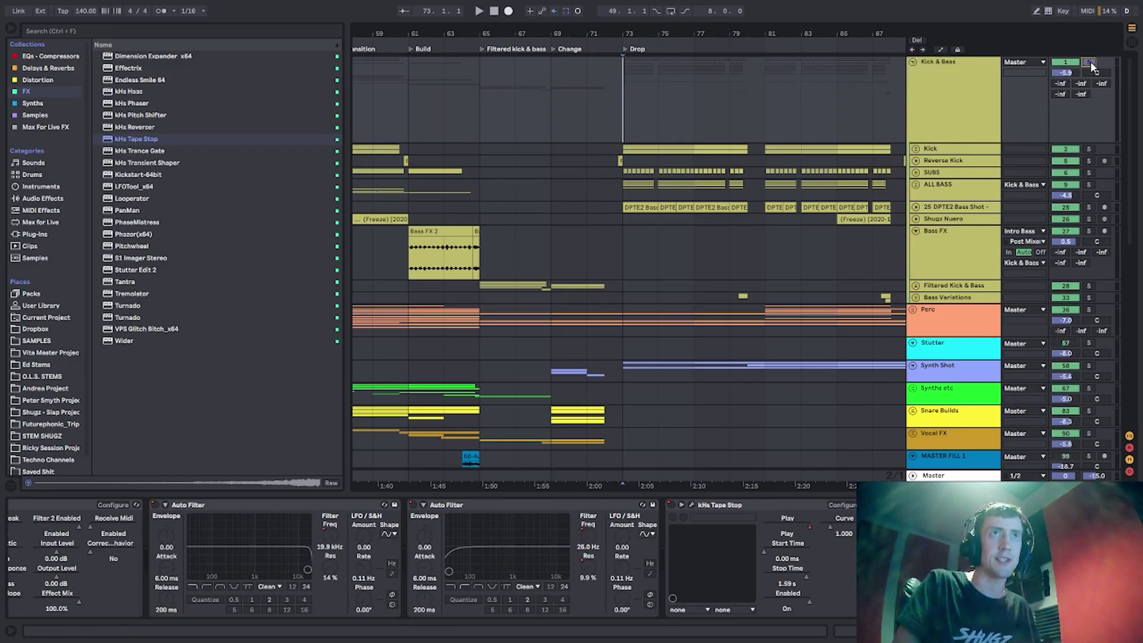
key(plus)
key(space)
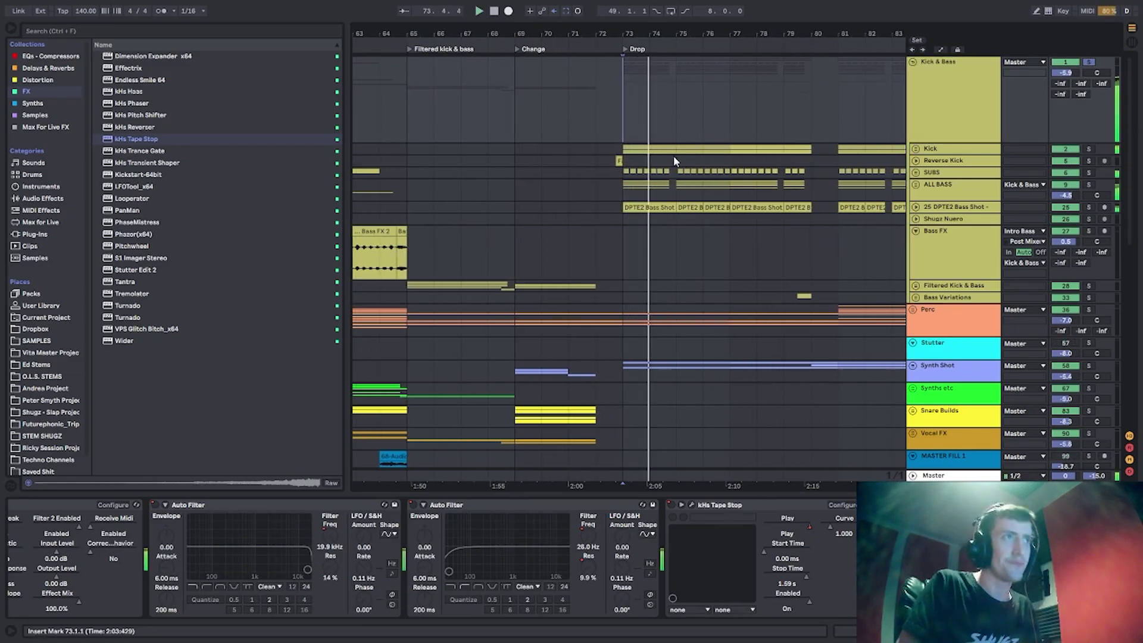
drag(665, 29, 665, 32)
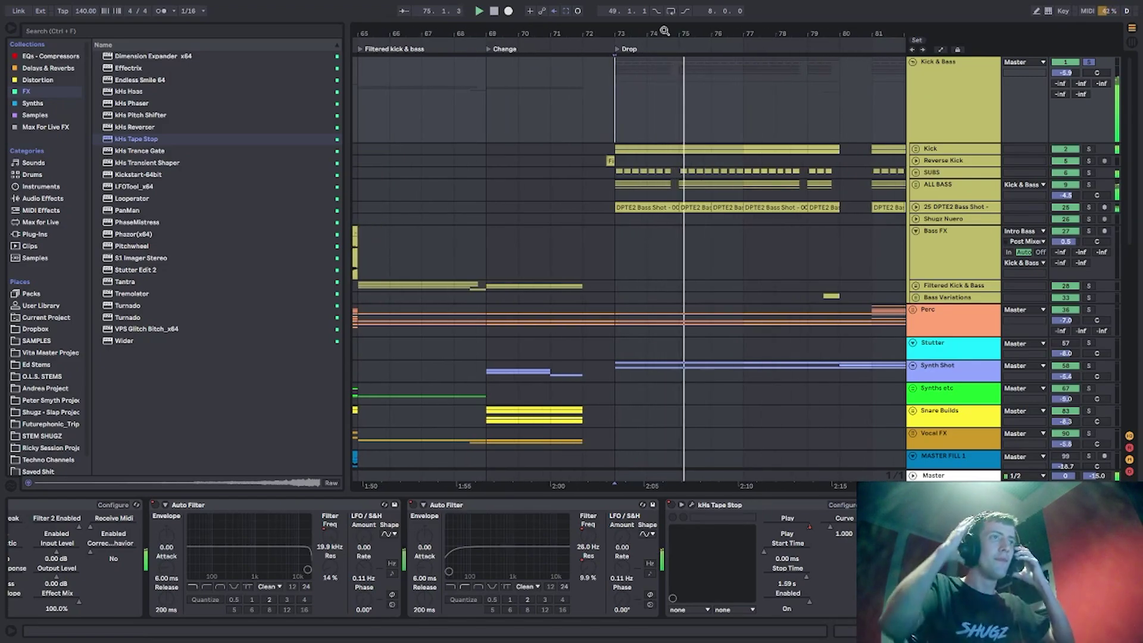
Expand the ALL BASS group and solo its Drop Bass 1 subgroup.
click(917, 185)
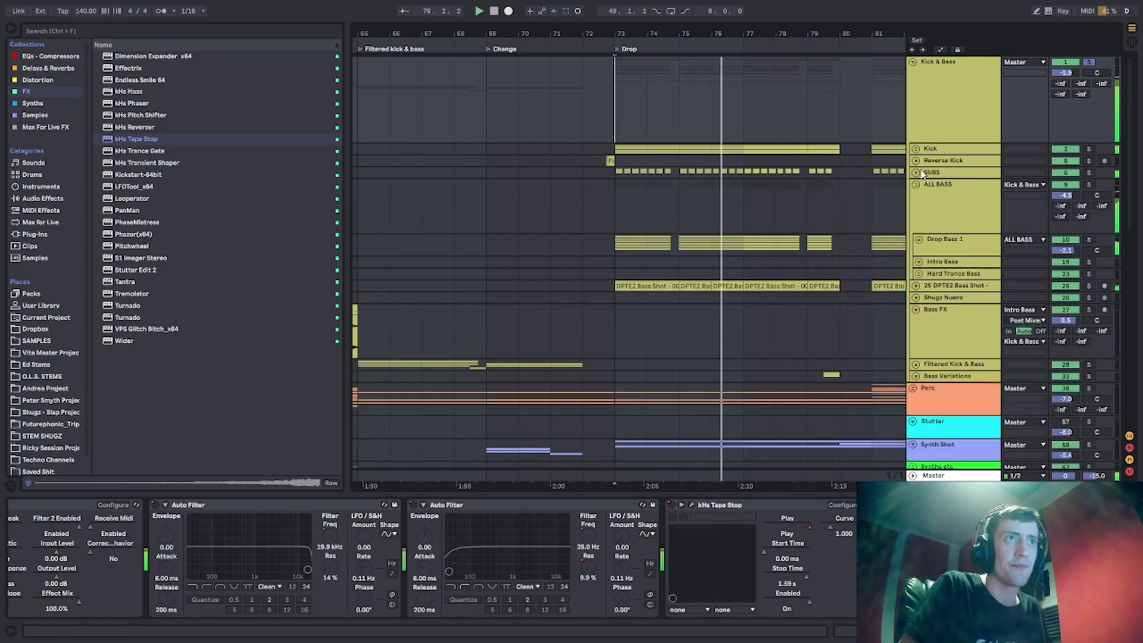
scroll(924, 189, down, 2)
click(943, 183)
click(1089, 177)
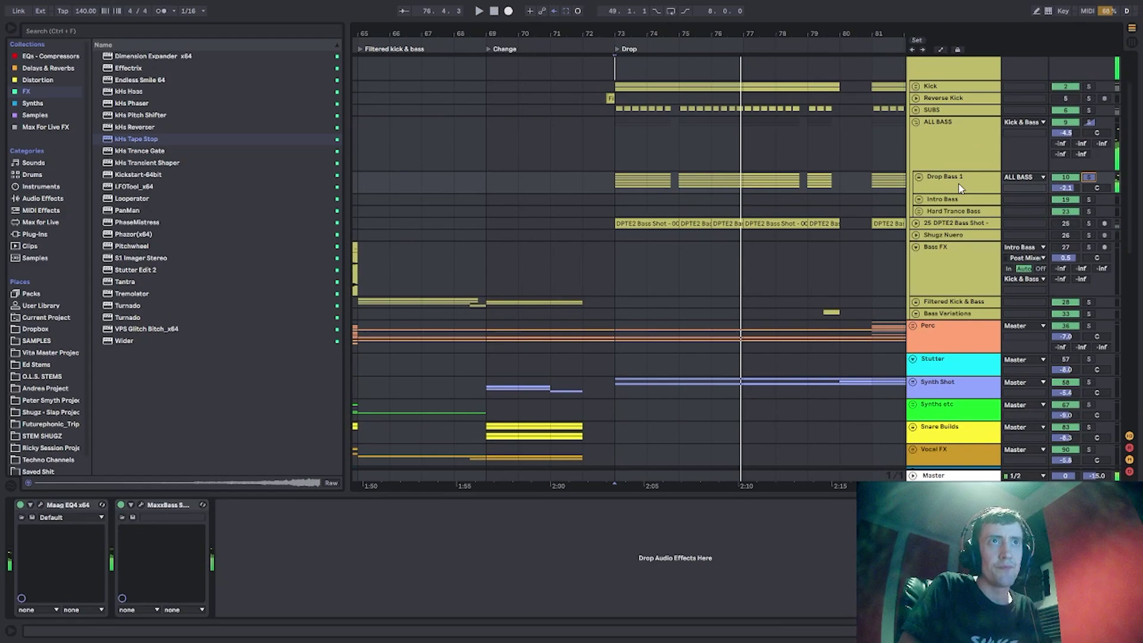
Unfold Drop Bass 1 and its Bass 1 and Bass 2 subgroups to reveal the individual bass tracks.
click(919, 177)
scroll(937, 208, down, 1)
click(923, 194)
click(922, 182)
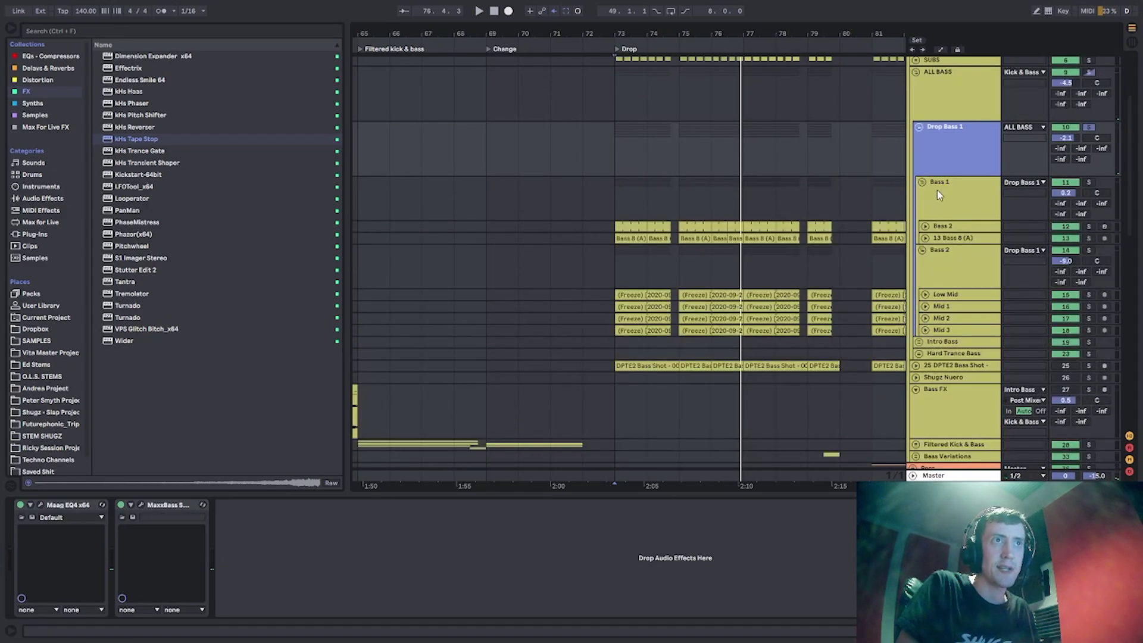
Solo the Bass 2 track inside the Bass 1 subgroup, loop bars 73 to 75 of the drop, and show the track's devices.
click(938, 192)
click(625, 219)
click(1090, 226)
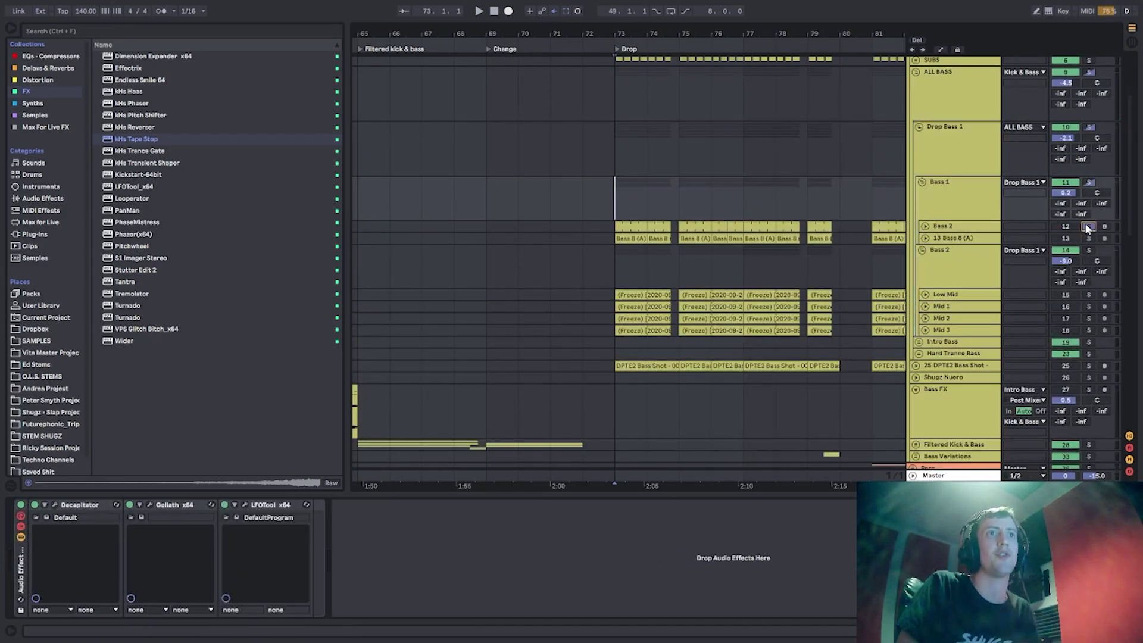
key(space)
shift+click(677, 212)
key(ctrl+l)
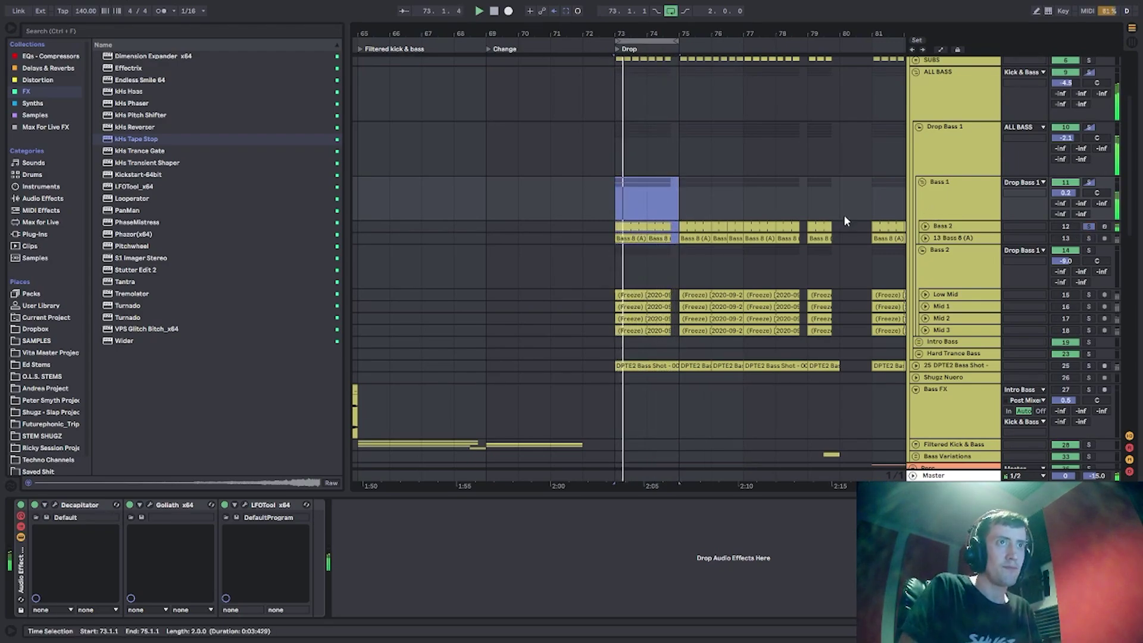
click(947, 226)
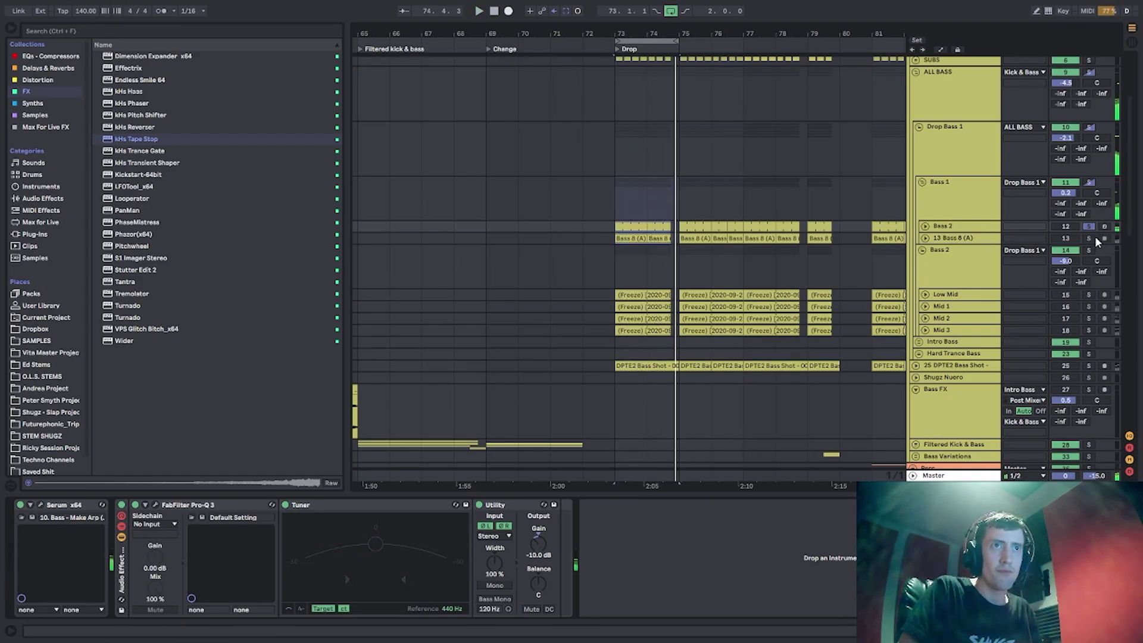
Unfold the 13 Bass 8 (A) audio track and audition it soloed over the looped bars.
click(958, 240)
click(925, 239)
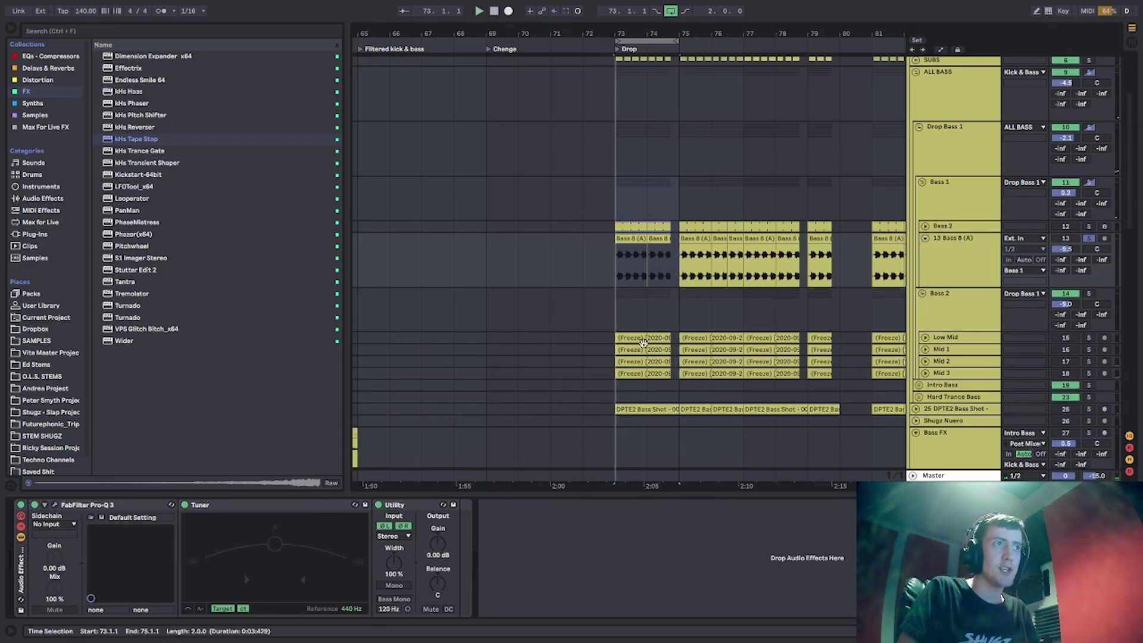
click(959, 278)
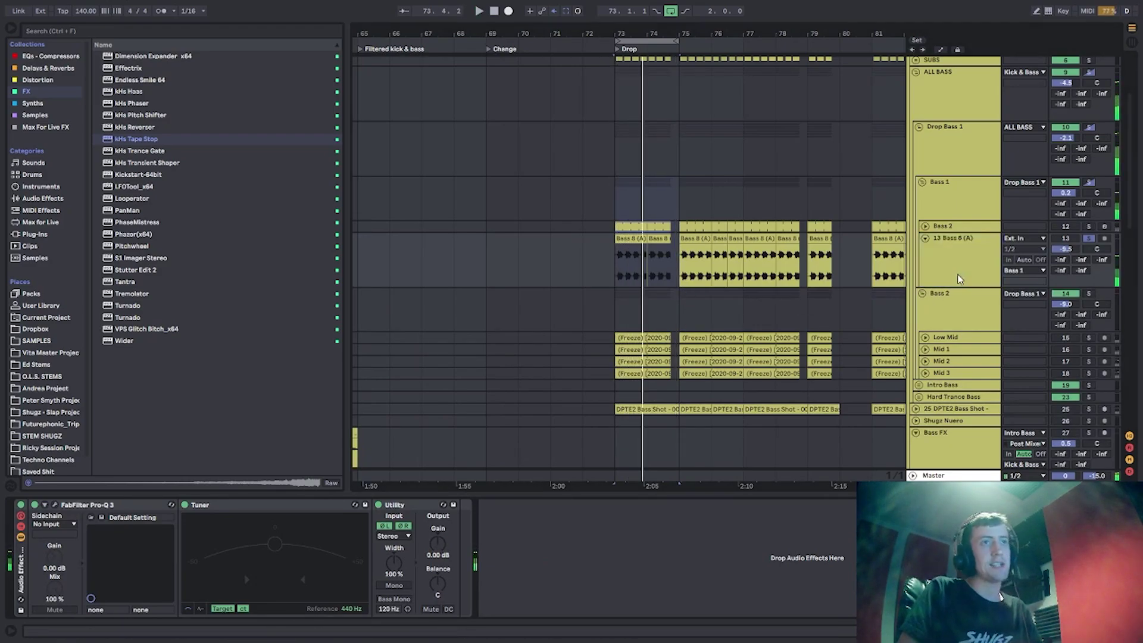
key(space)
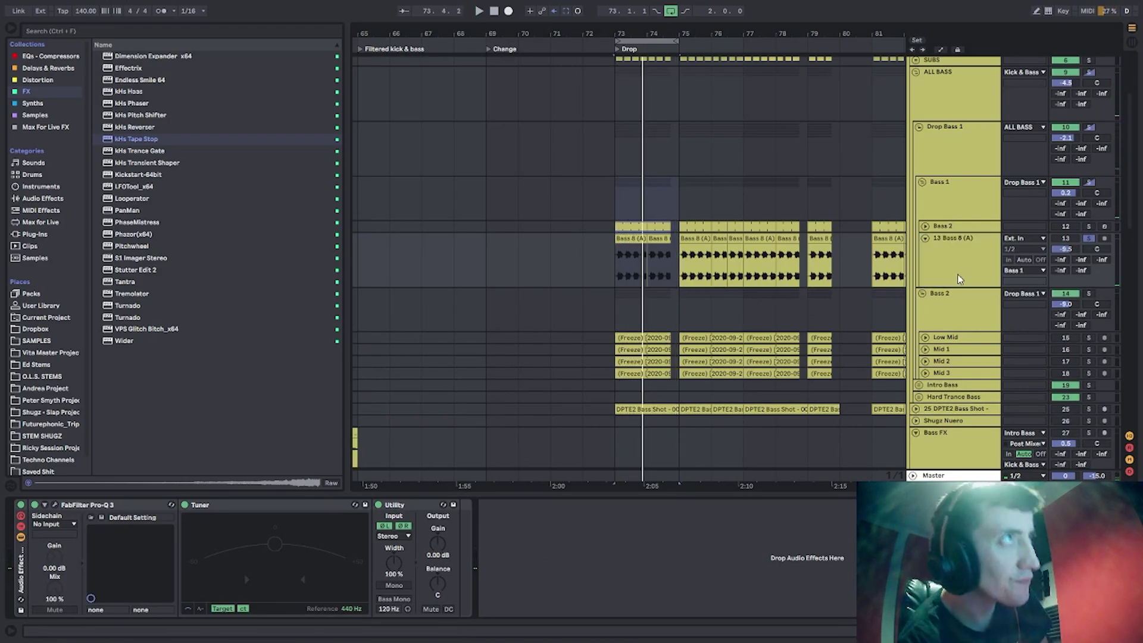
click(960, 279)
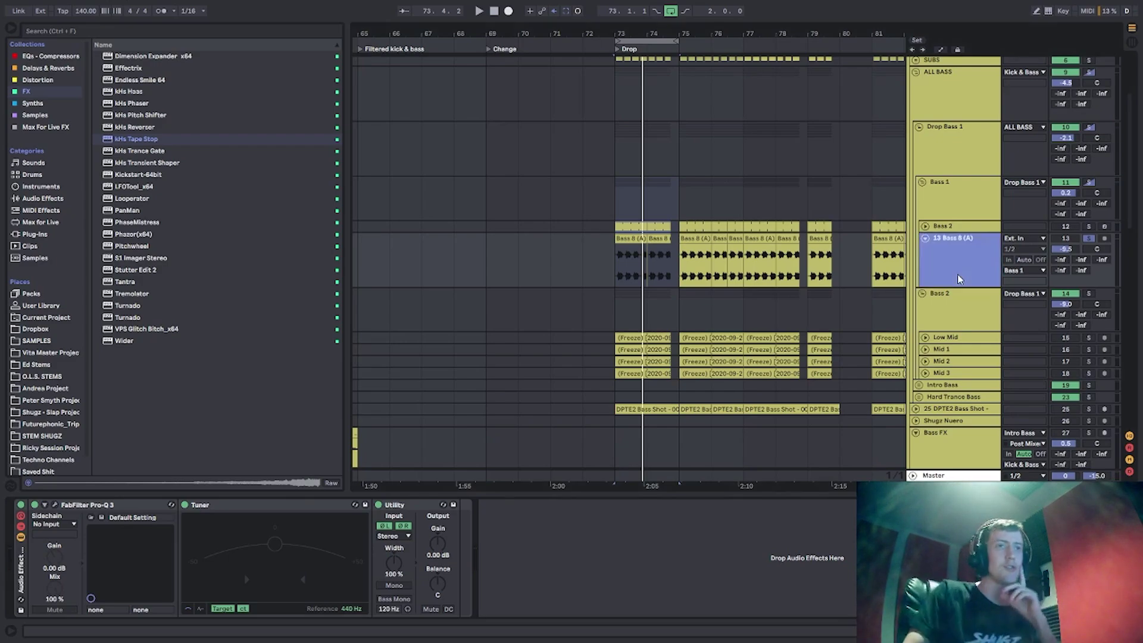
key(space)
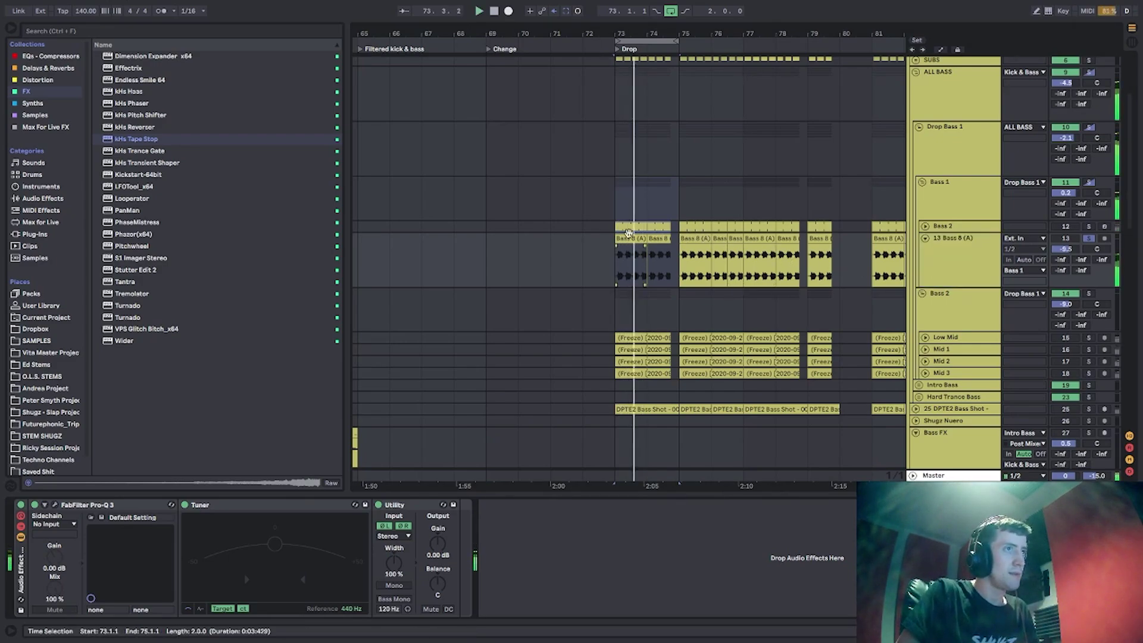
drag(628, 30, 619, 69)
click(959, 265)
key(space)
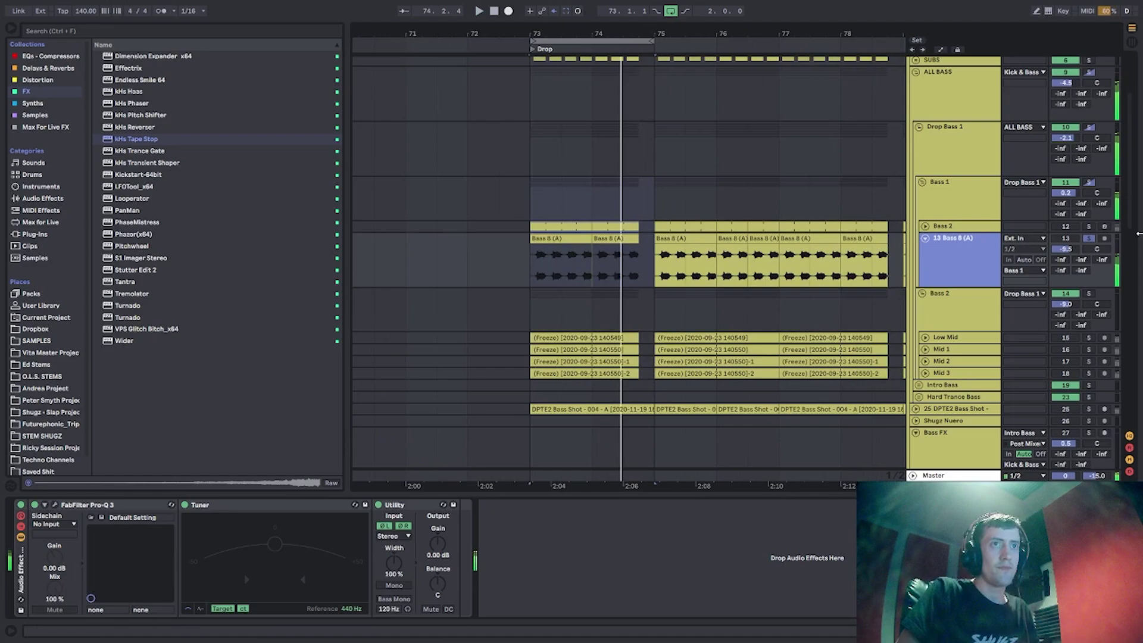
Add the Bass 2 track to the solo and play both Bass 1 layers from bar 73.
ctrl+click(1089, 228)
click(525, 277)
key(space)
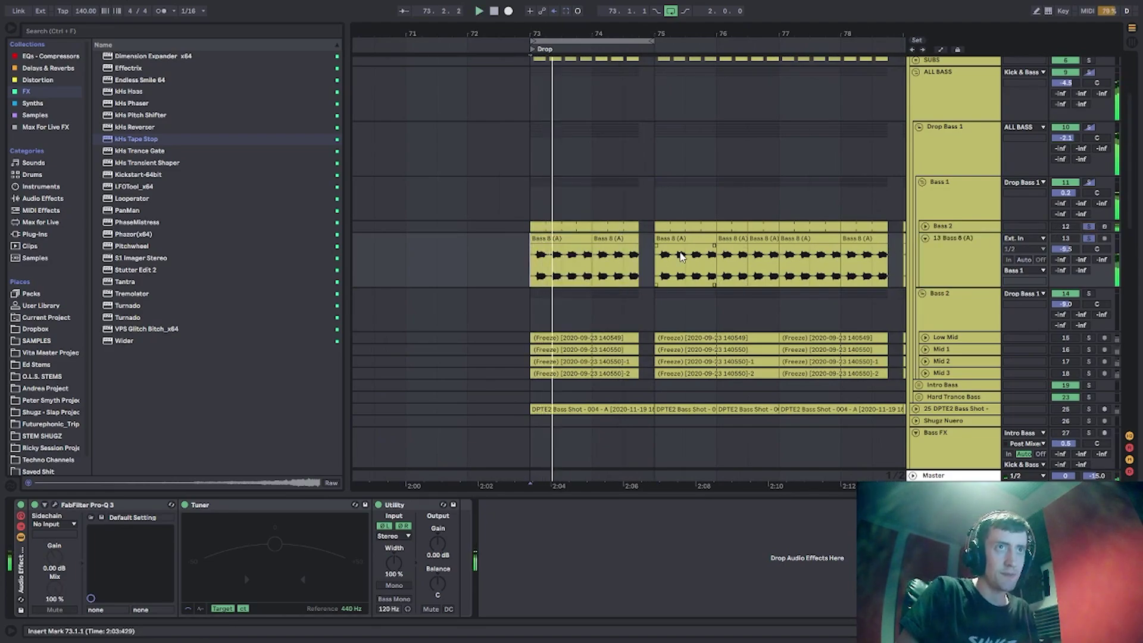
Add the Kick and SUBS to the soloed bass layers and listen to the loop.
scroll(899, 189, up, 3)
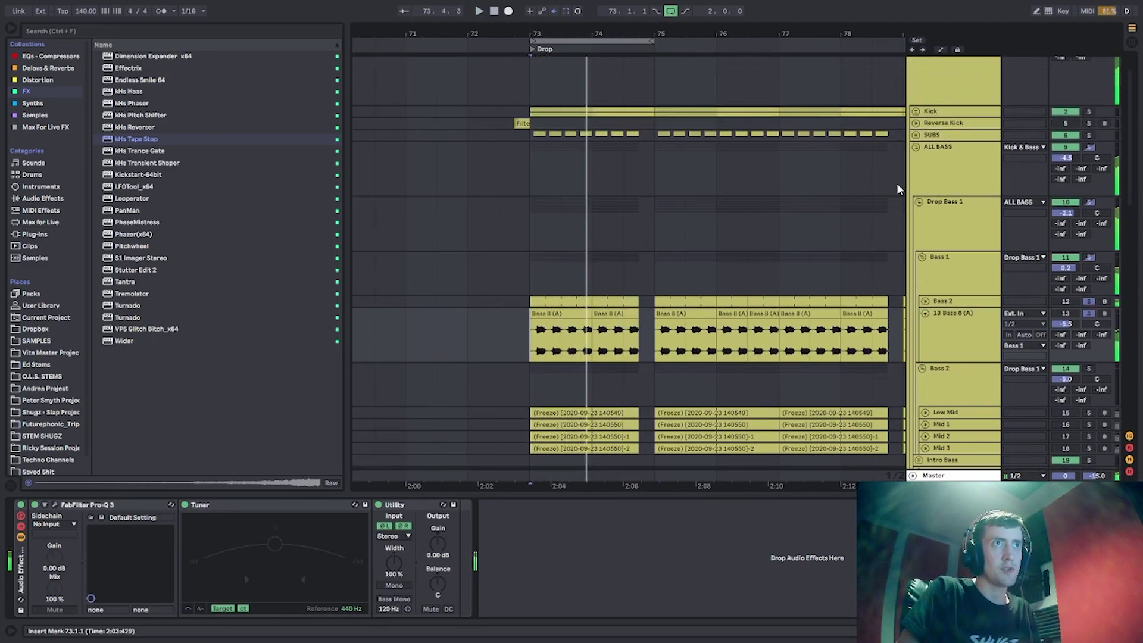
ctrl+click(1089, 112)
key(space)
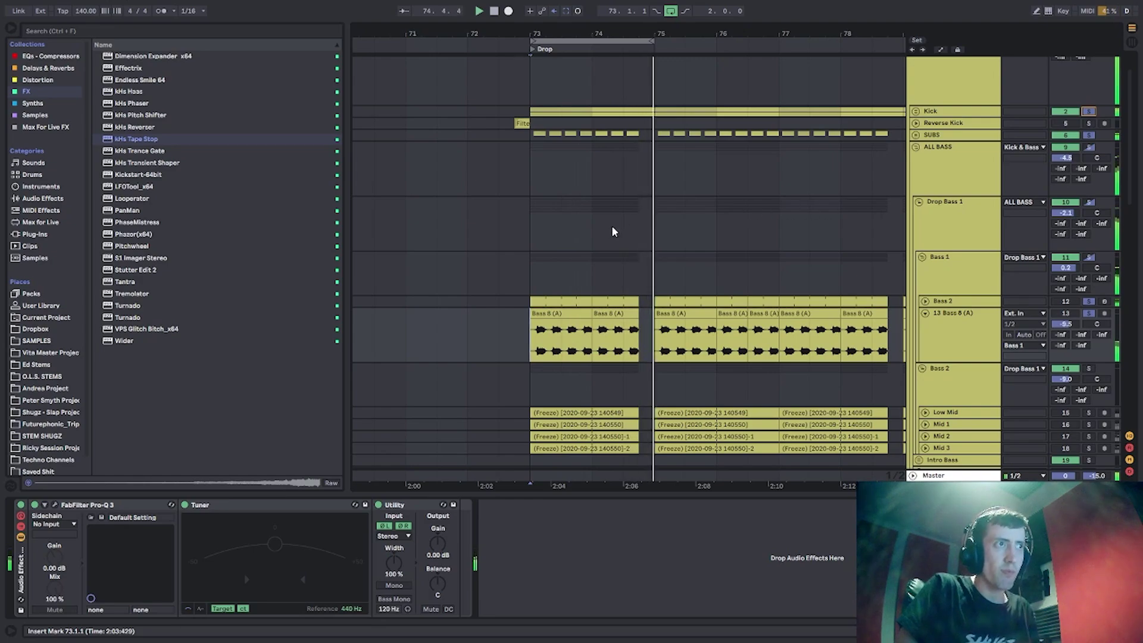
key(space)
Fold the Bass 1 subgroup within Drop Bass 1 and select the Bass 2 subgroup.
click(920, 203)
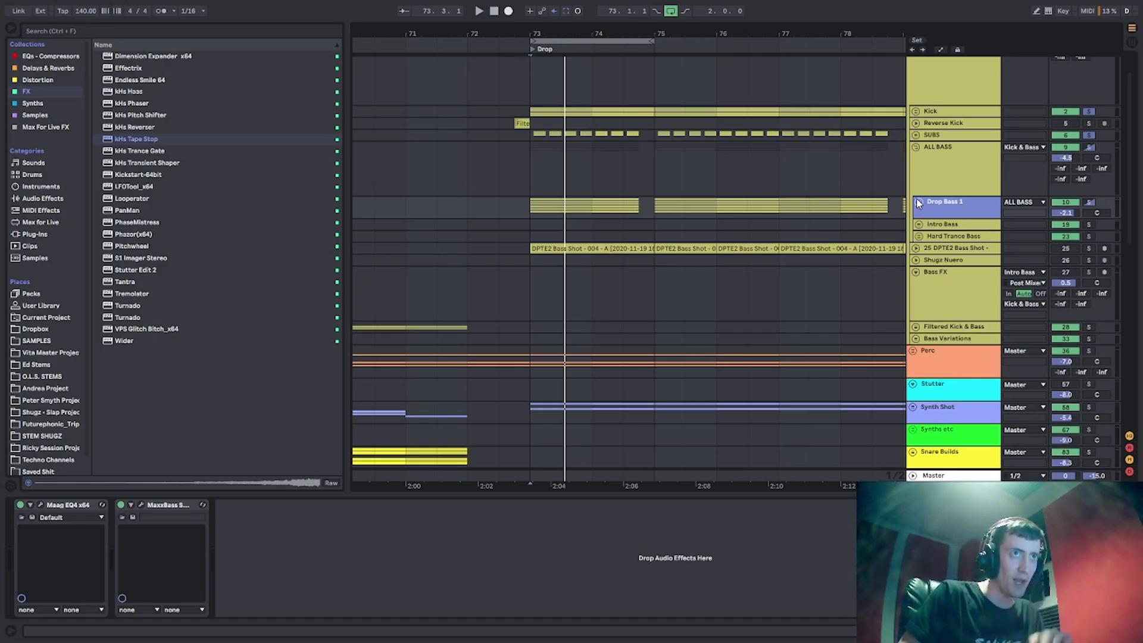
click(919, 202)
click(936, 283)
key(Left)
click(942, 292)
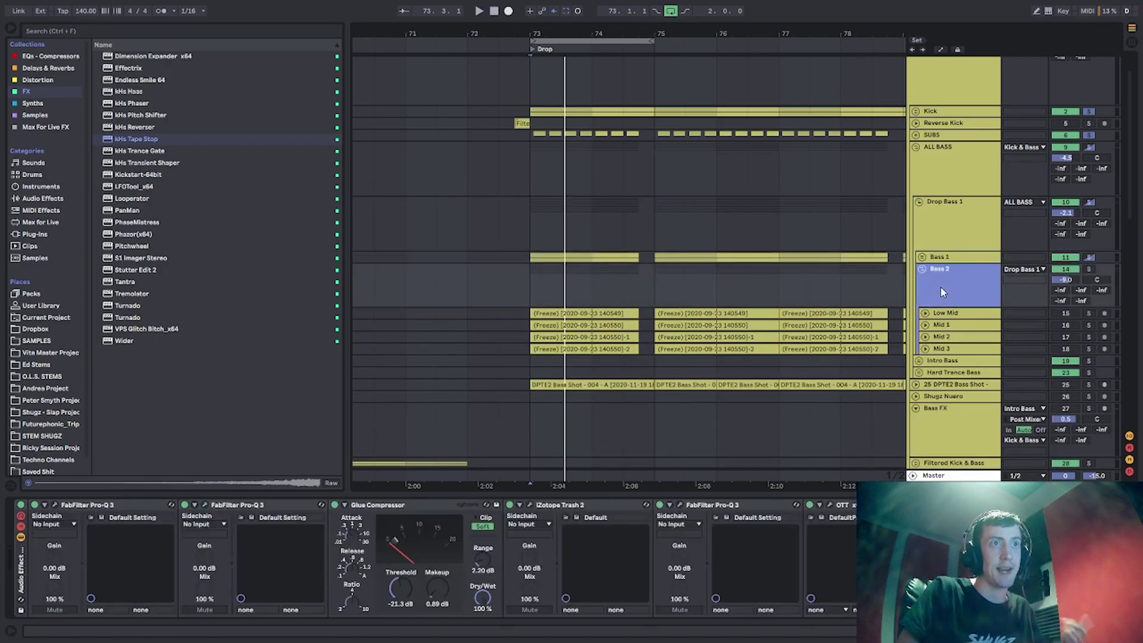
Solo the Low Mid track of the Bass 2 subgroup and play it from bar 73.
click(1091, 269)
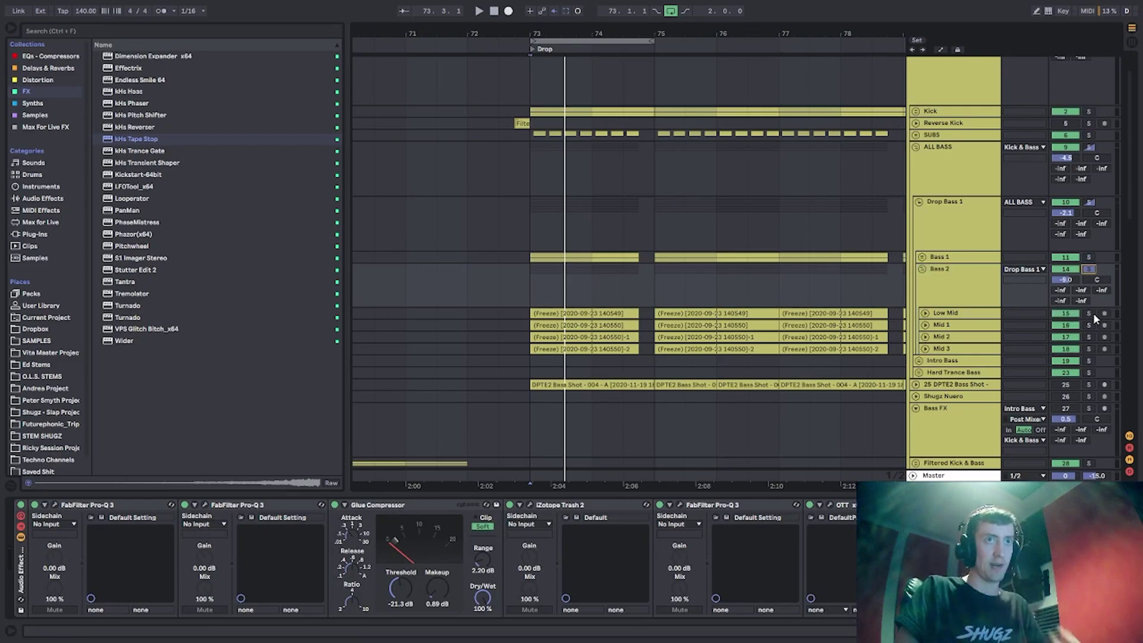
click(1089, 313)
click(942, 314)
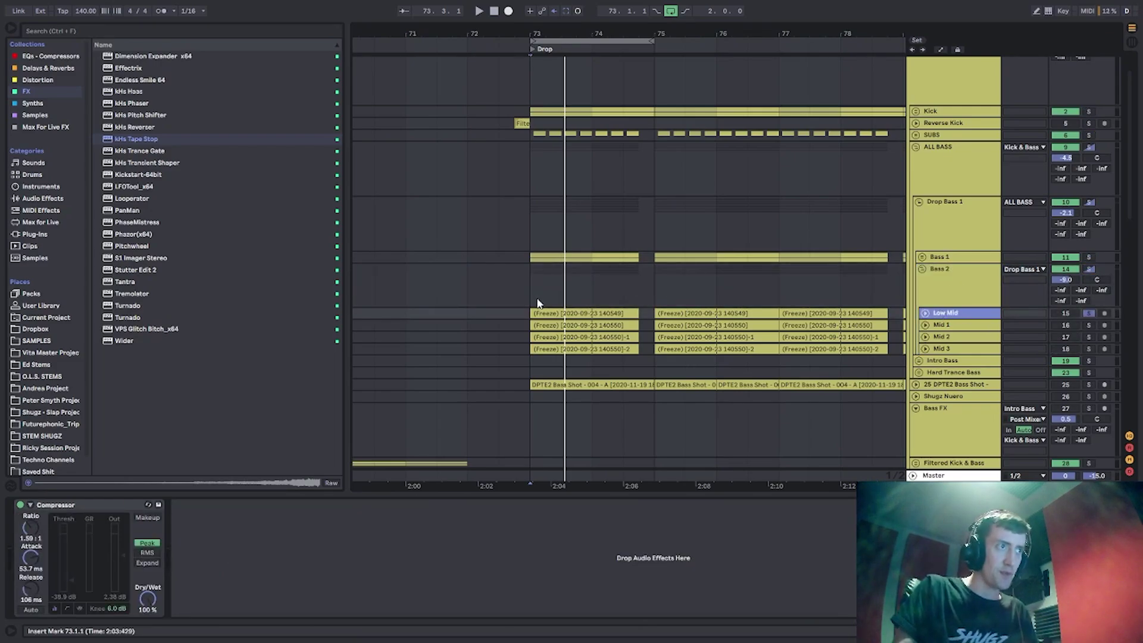
click(538, 304)
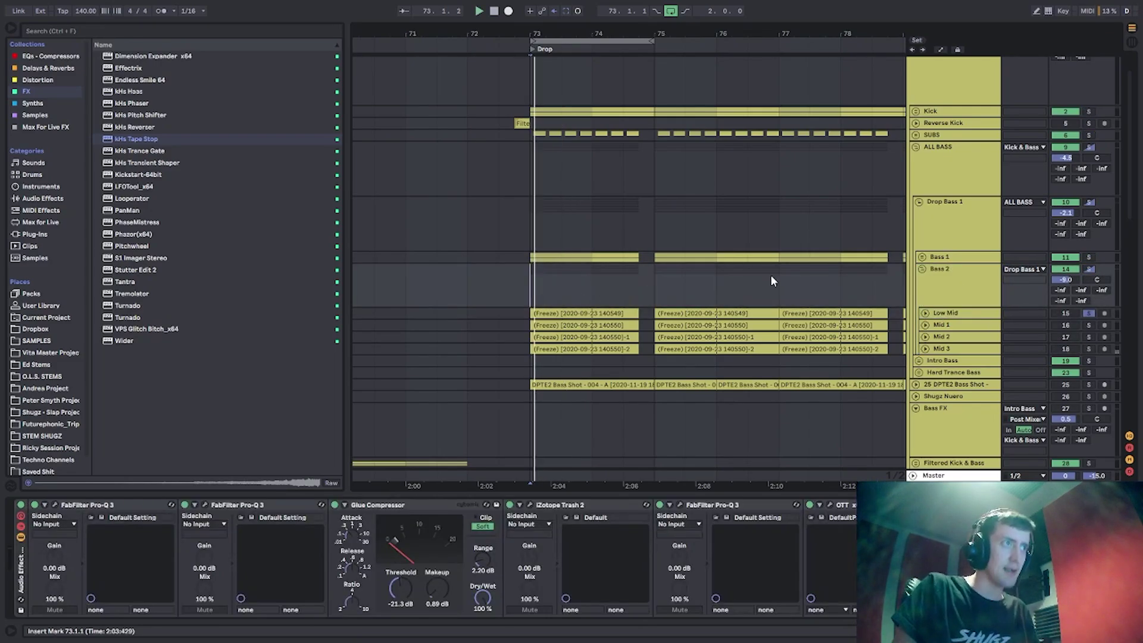
Audition Mid 1, Mid 2 and Mid 3 soloed one after another, and unfold the Mid 3 track.
click(1090, 325)
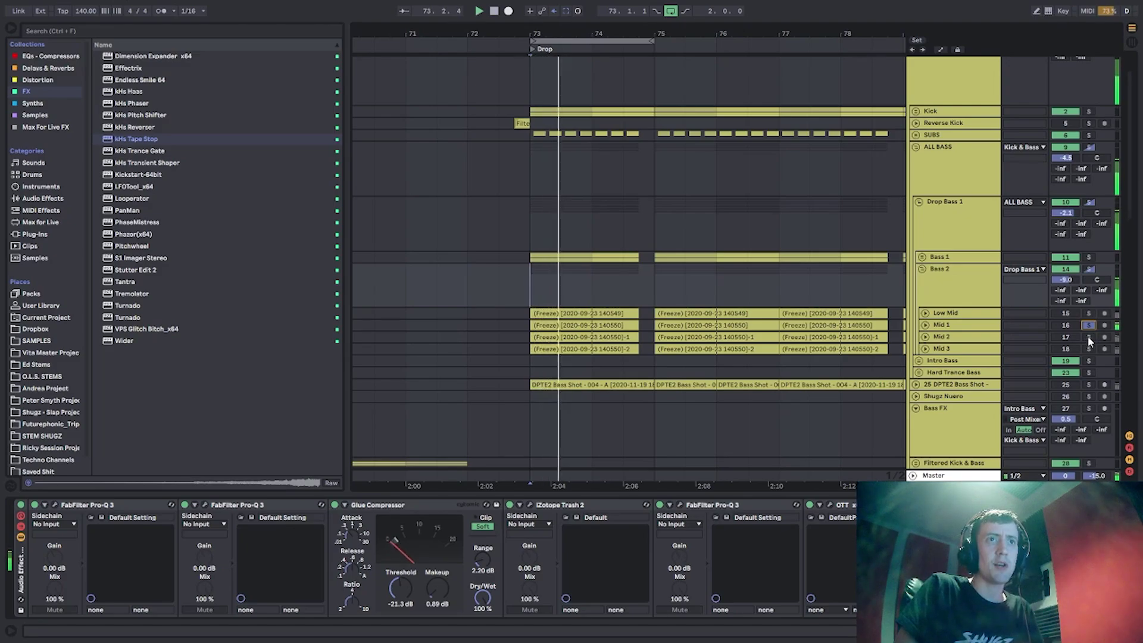
click(1088, 337)
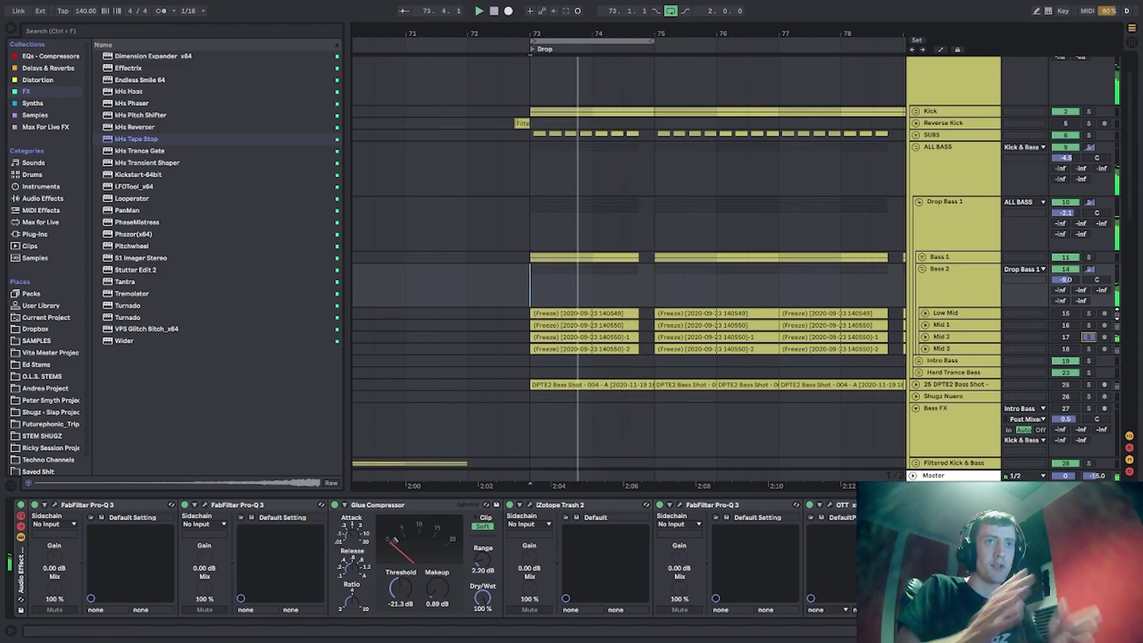
click(1091, 348)
click(895, 356)
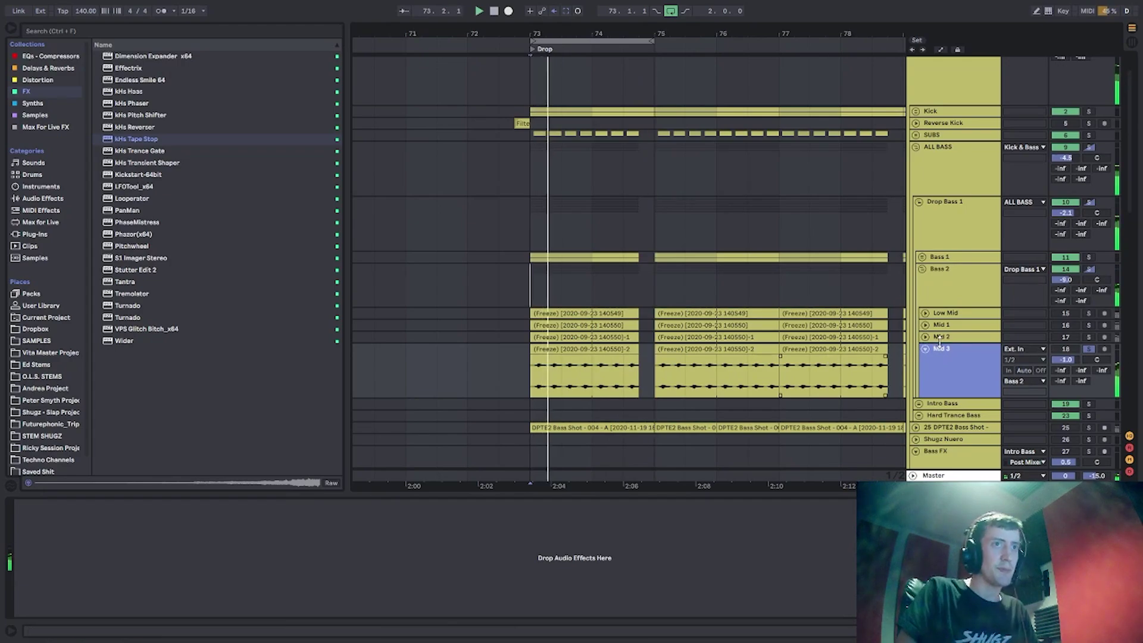
Solo the Bass 2 subgroup together with Bass 1, Kick and SUBS, and play the drop from bar 73.
click(956, 293)
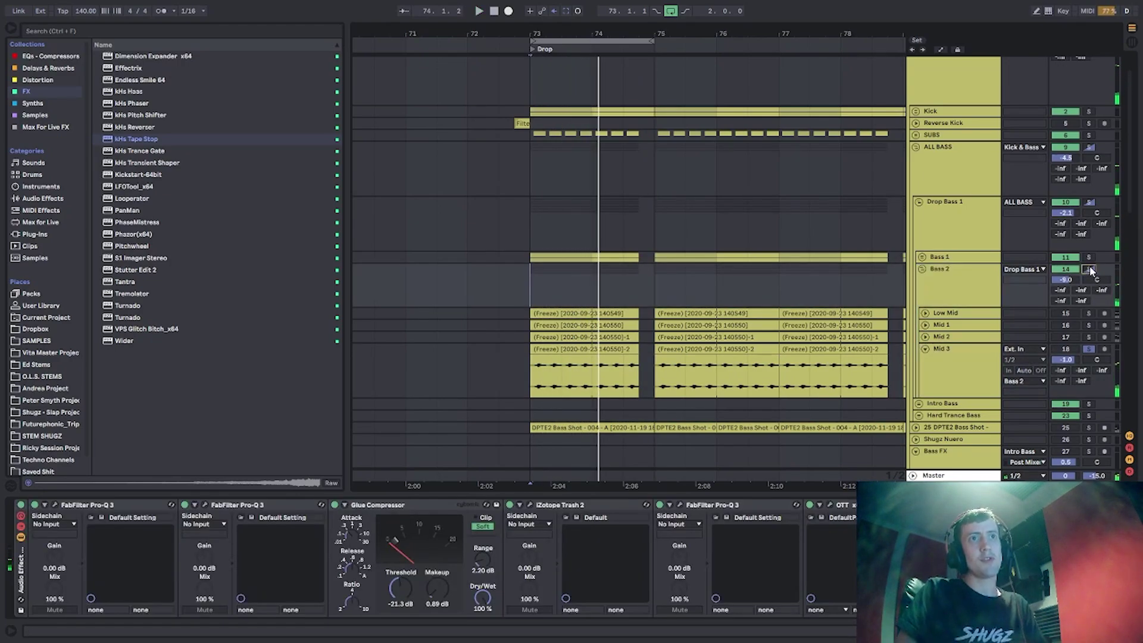
click(1090, 269)
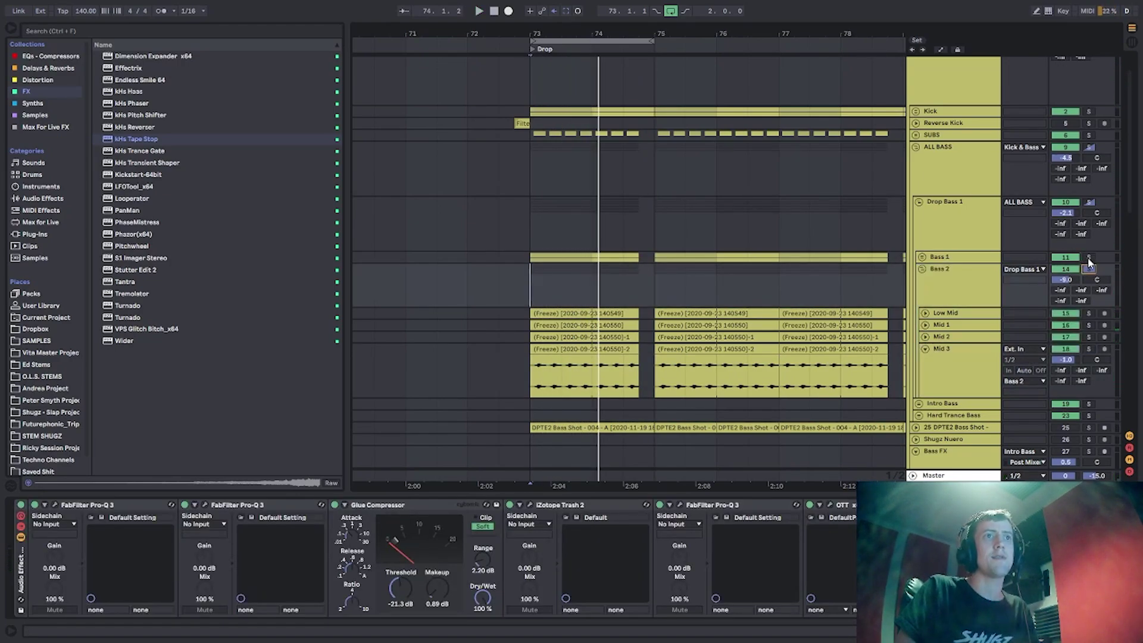
click(547, 134)
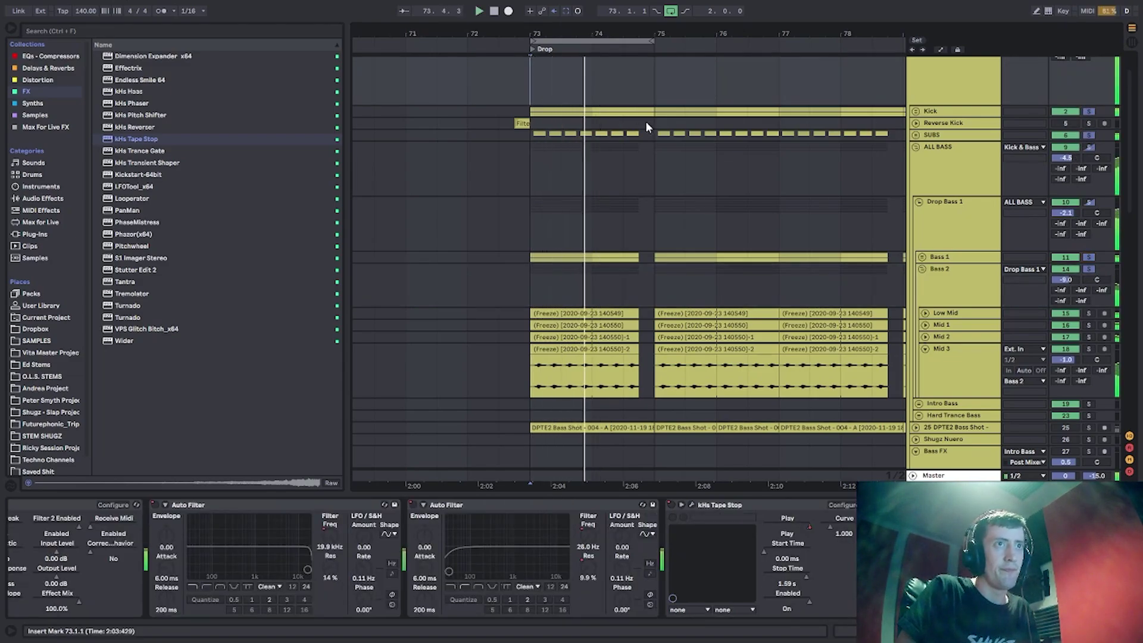
Compare the bass layers against the kick and subs by removing Bass 2 and Bass 1 from the solo in turn.
click(1089, 269)
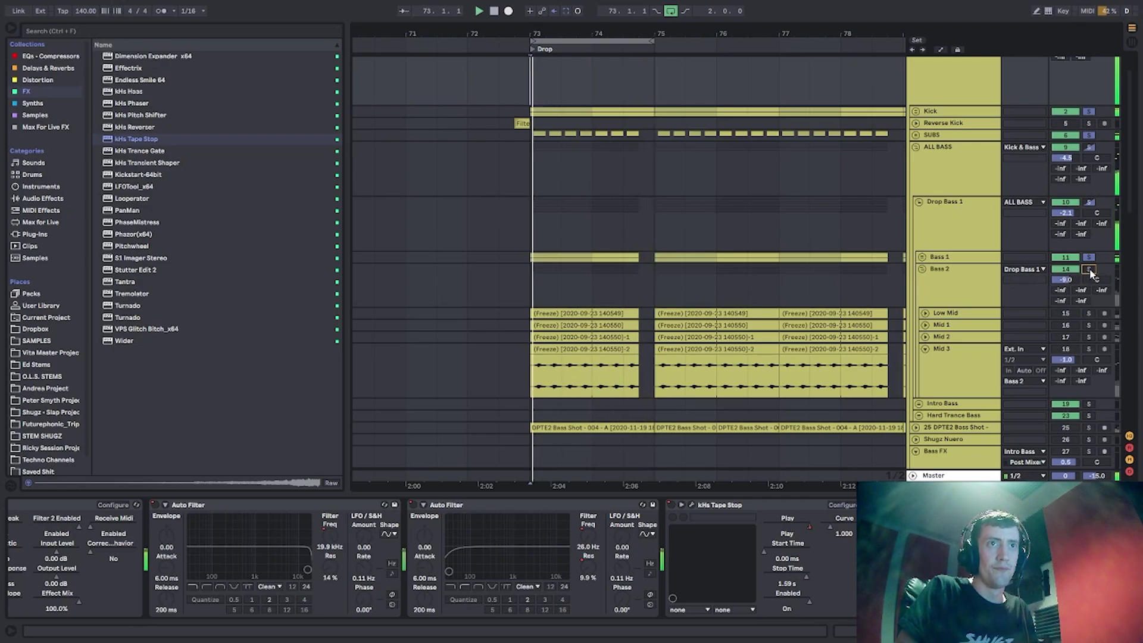
click(1089, 269)
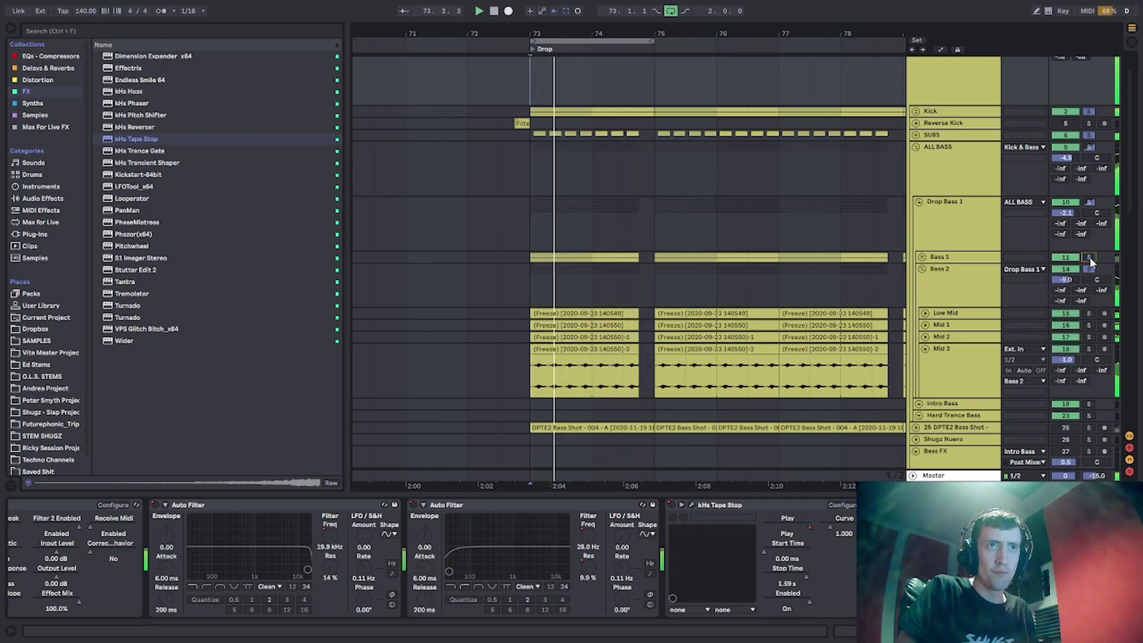
click(1089, 257)
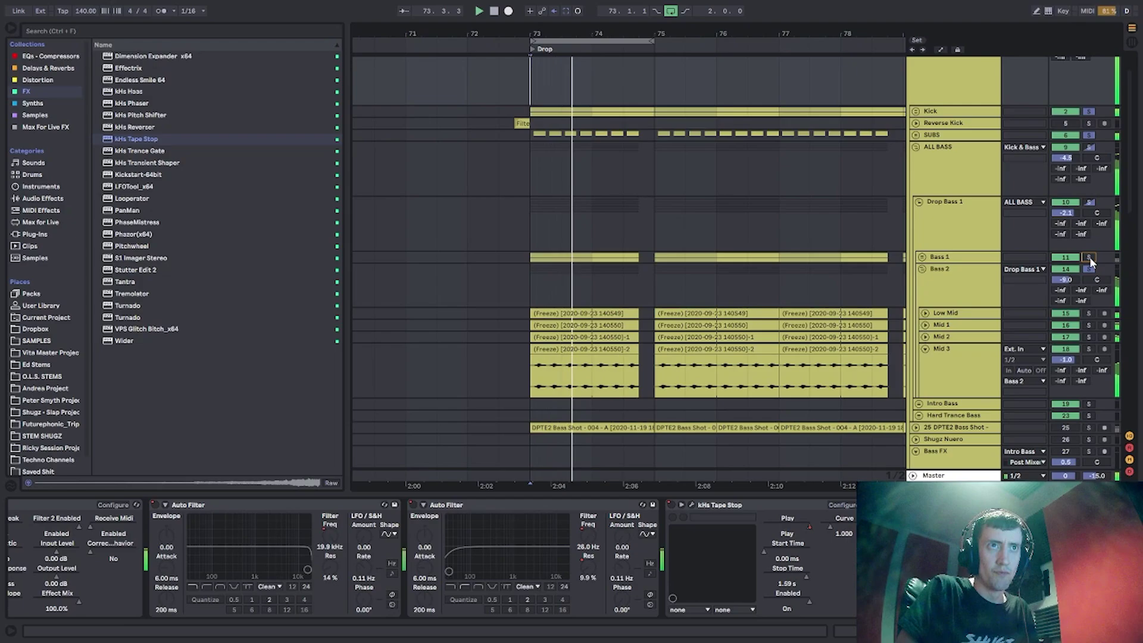
Fold the Bass 2 subgroup and show the effect chain of the Bass 1 subgroup.
click(953, 286)
double_click(972, 282)
click(947, 259)
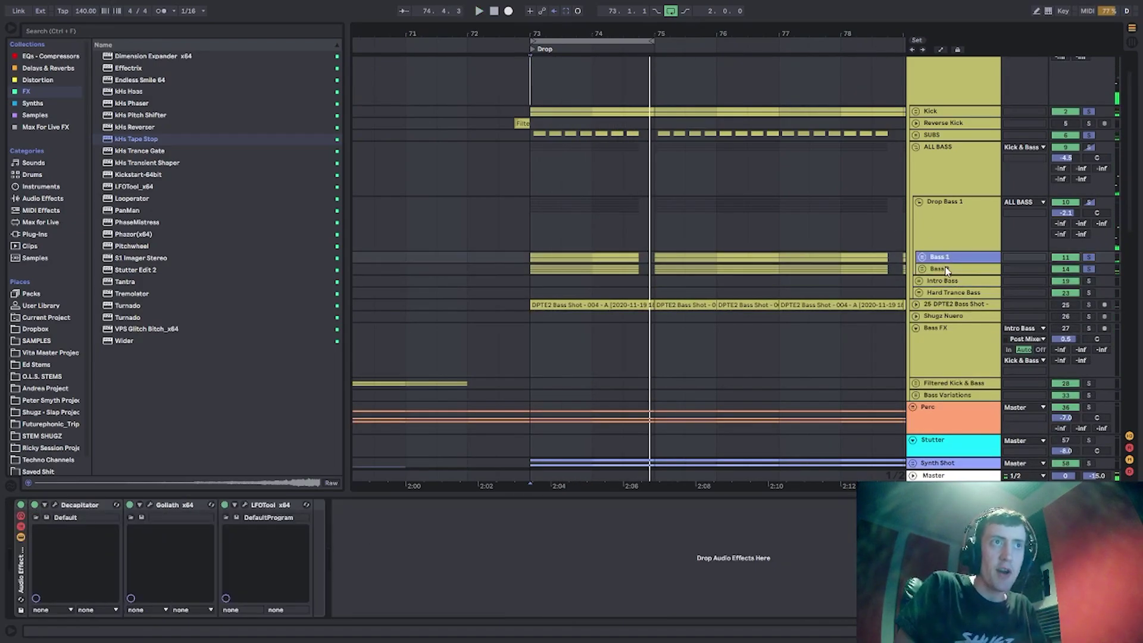
Solo only the Bass 2 subgroup and compare the effect chains of Bass 1 and Bass 2.
click(950, 270)
click(1089, 269)
click(959, 258)
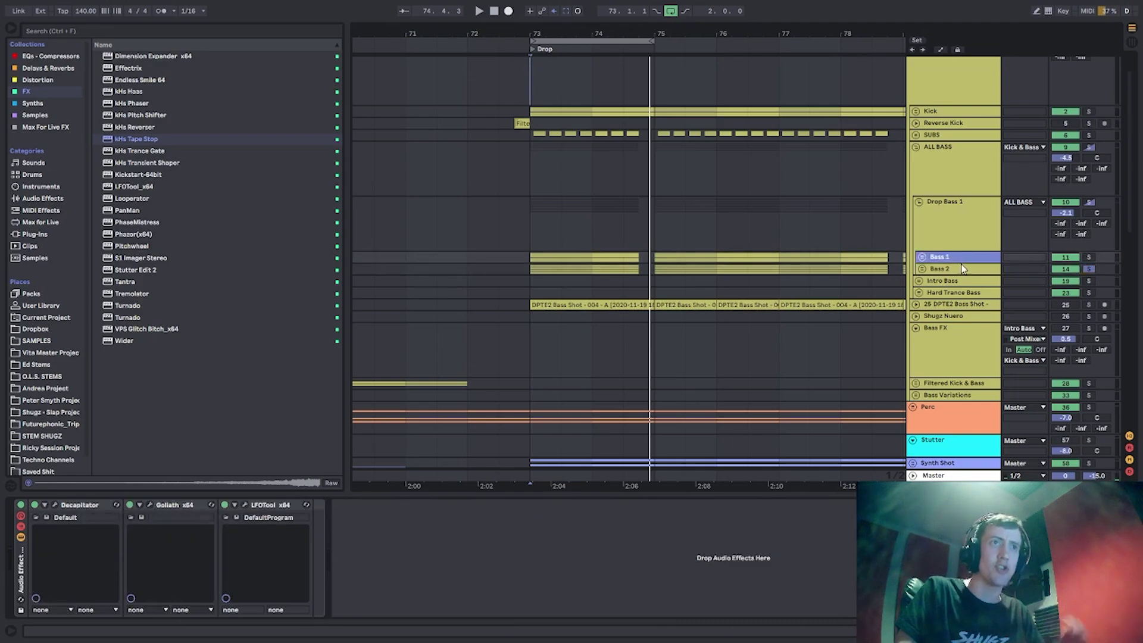
click(960, 269)
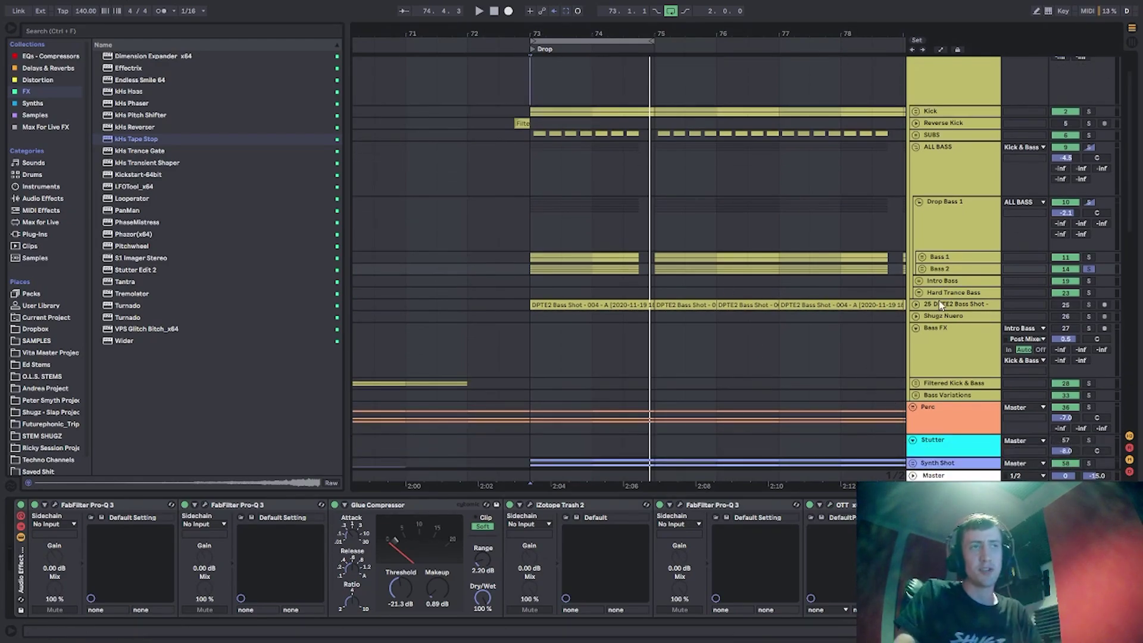
Solo the whole ALL BASS group and play its combined layers over the looped bars with Drop Bass 1 unfolded.
click(950, 177)
scroll(953, 179, up, 1)
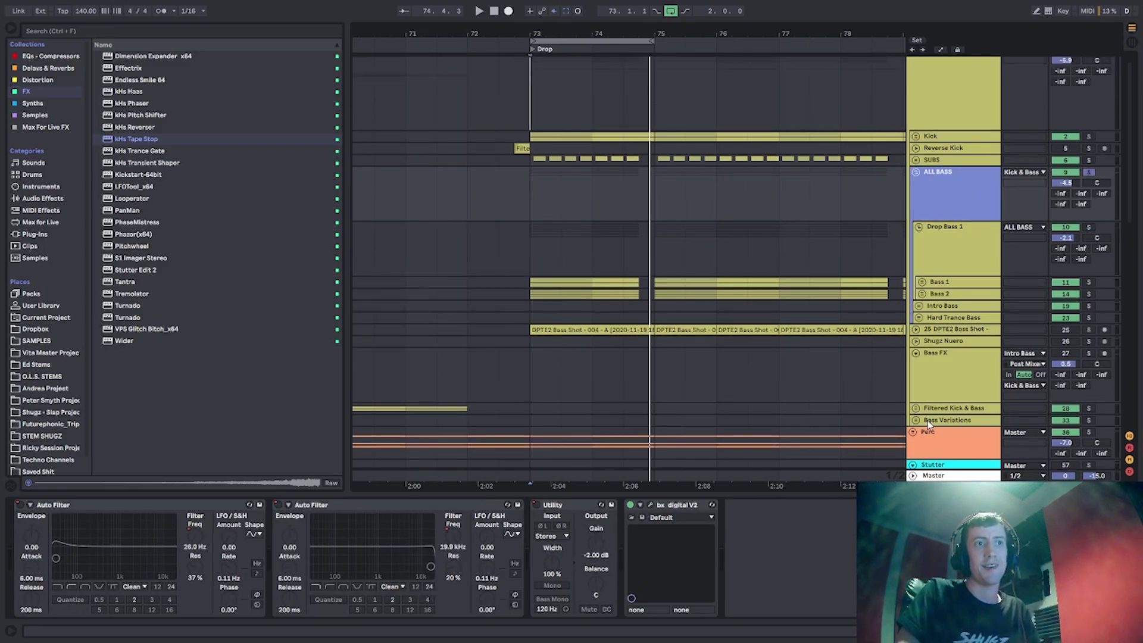
click(943, 282)
click(943, 253)
click(919, 227)
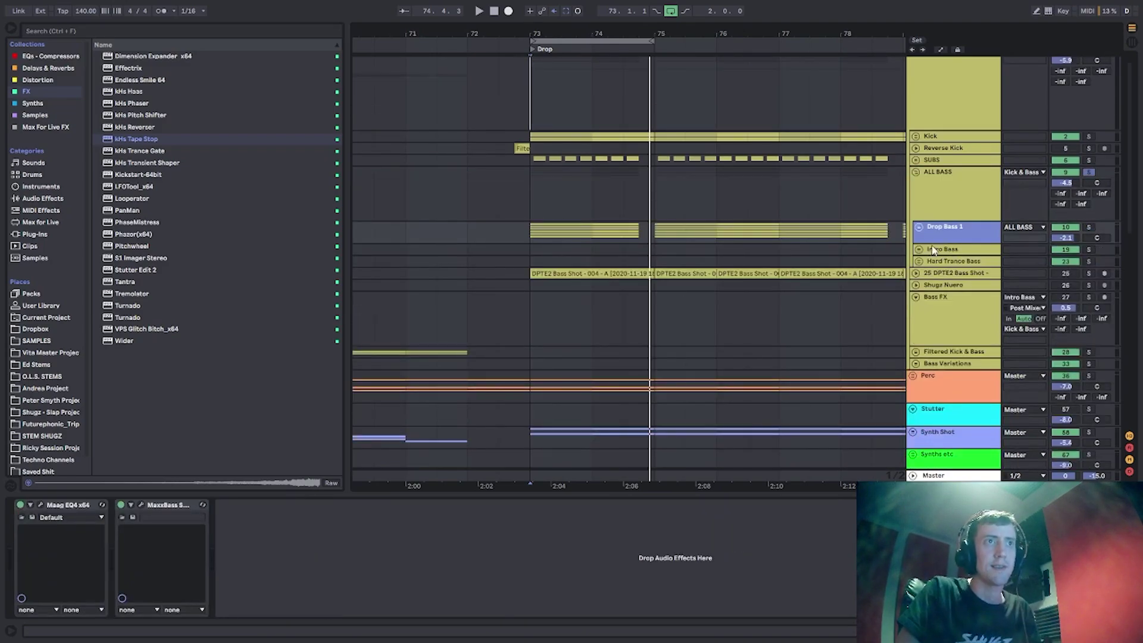
key(Right)
key(space)
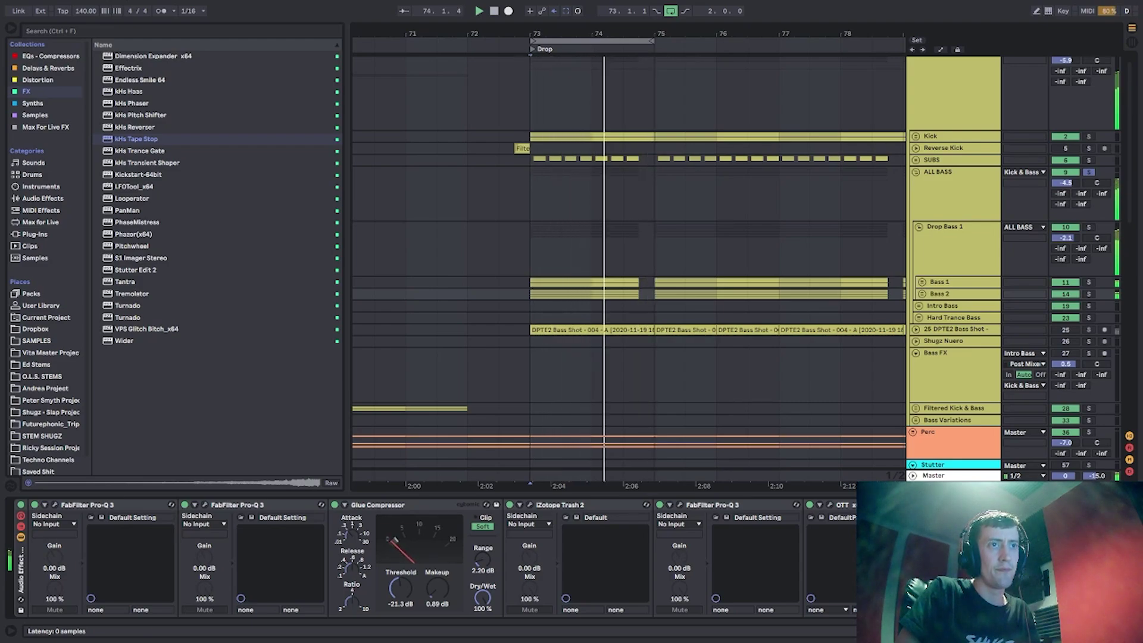
Fold Drop Bass 1 and play the ALL BASS group soloed together with the SUBS and Kick groups.
double_click(933, 256)
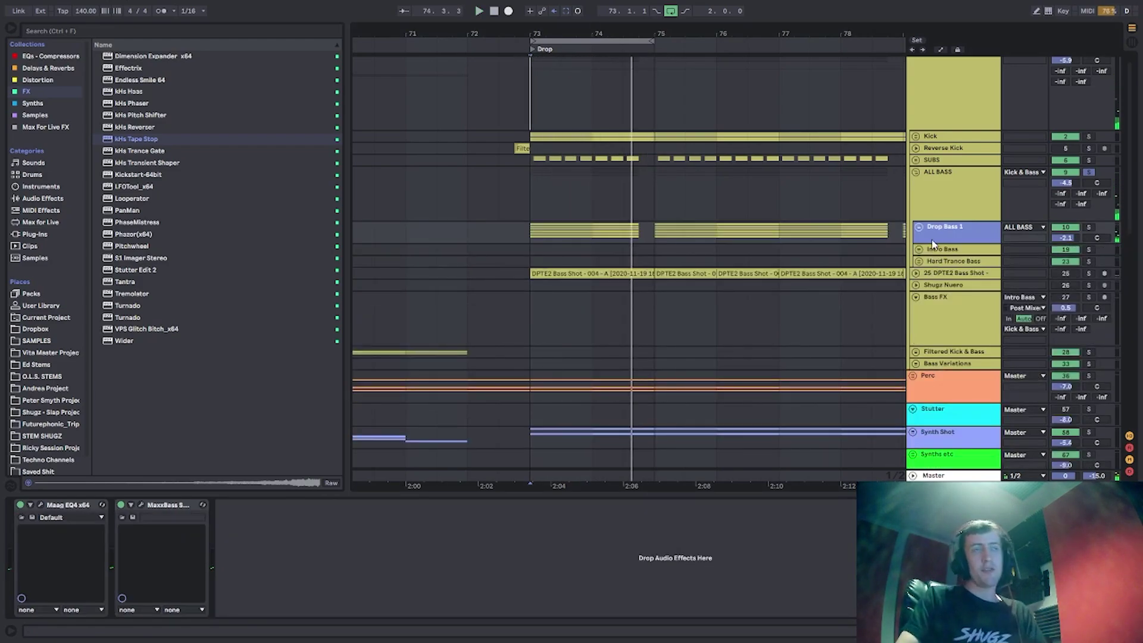
click(935, 215)
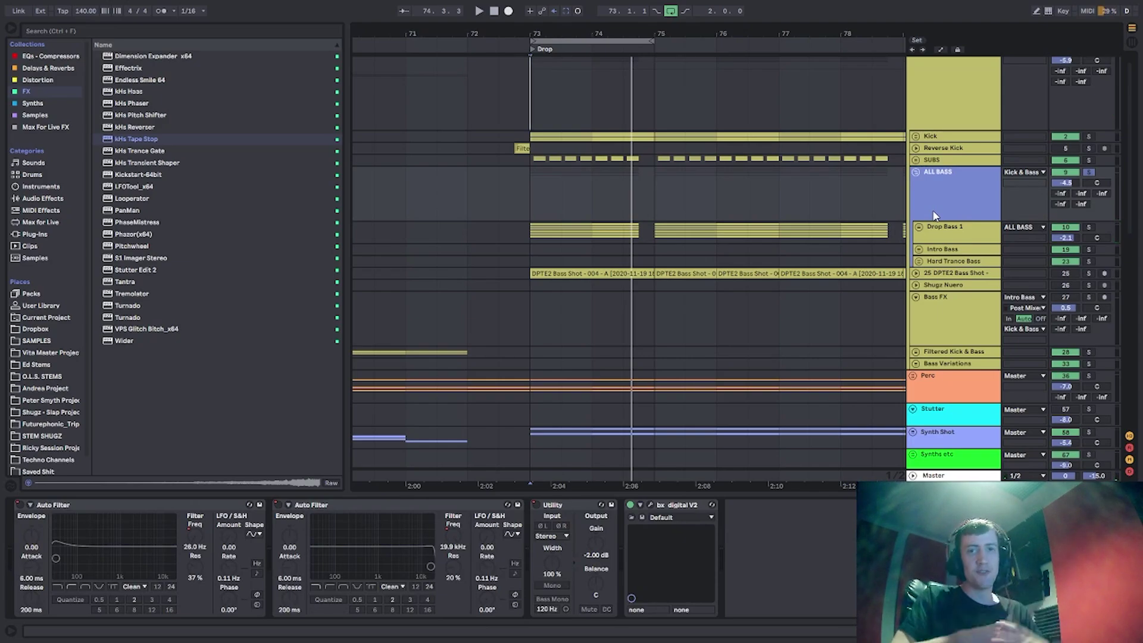
scroll(1063, 187, up, 1)
ctrl+click(1090, 173)
click(1091, 139)
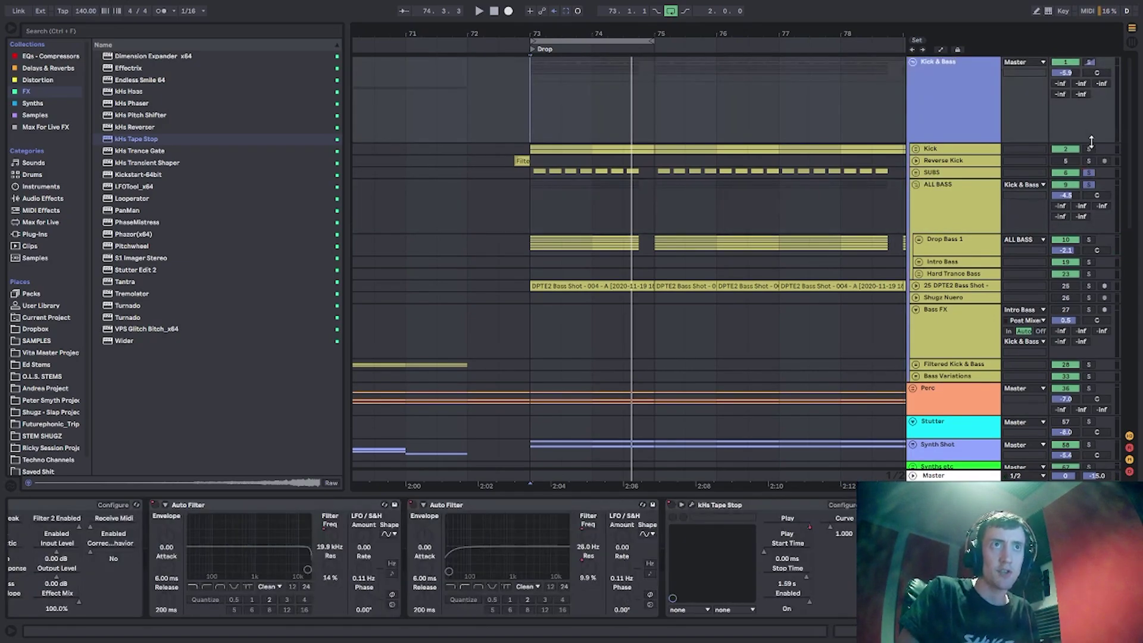
ctrl+click(1089, 149)
key(space)
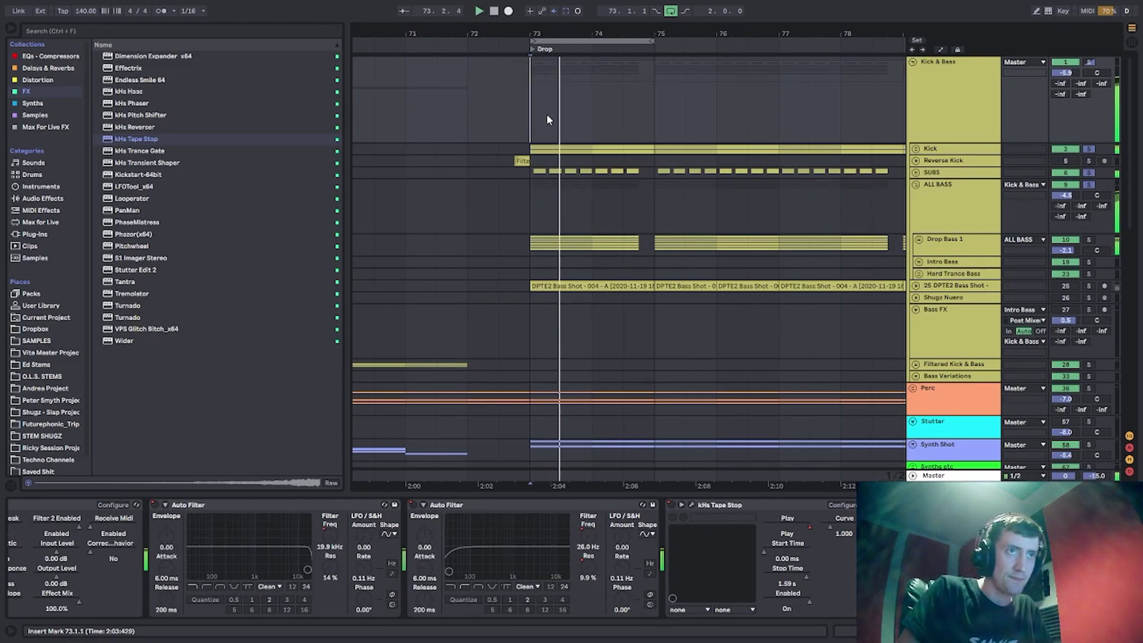
Compare the effect chains of ALL BASS and Drop Bass 1, expanding the Maag EQ4 parameters on Drop Bass 1.
click(947, 225)
click(951, 245)
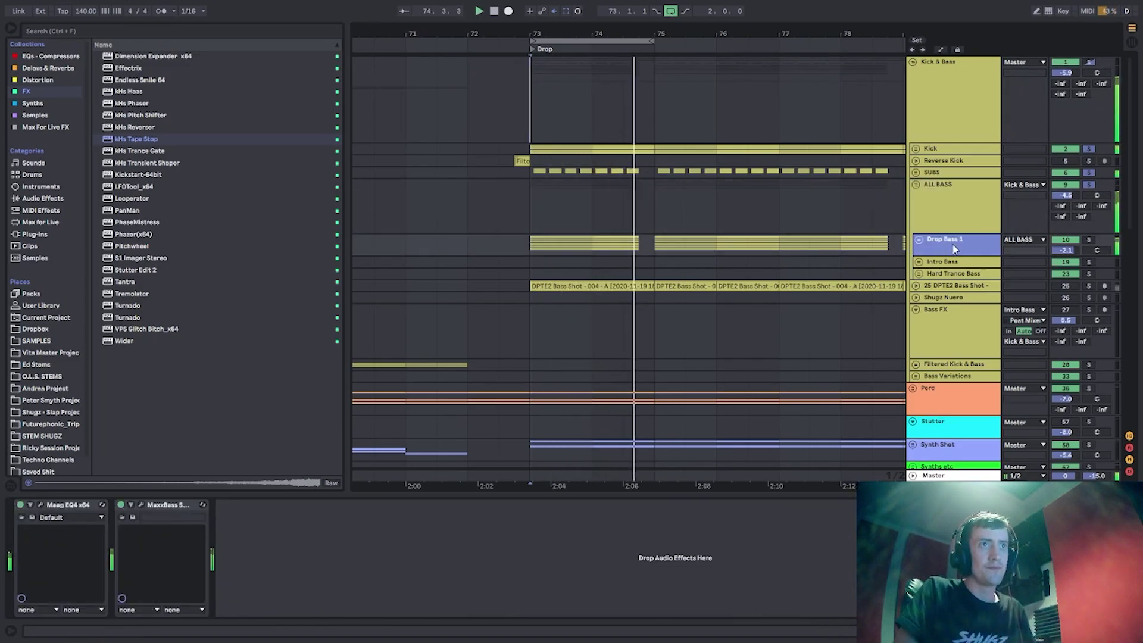
click(951, 222)
click(953, 241)
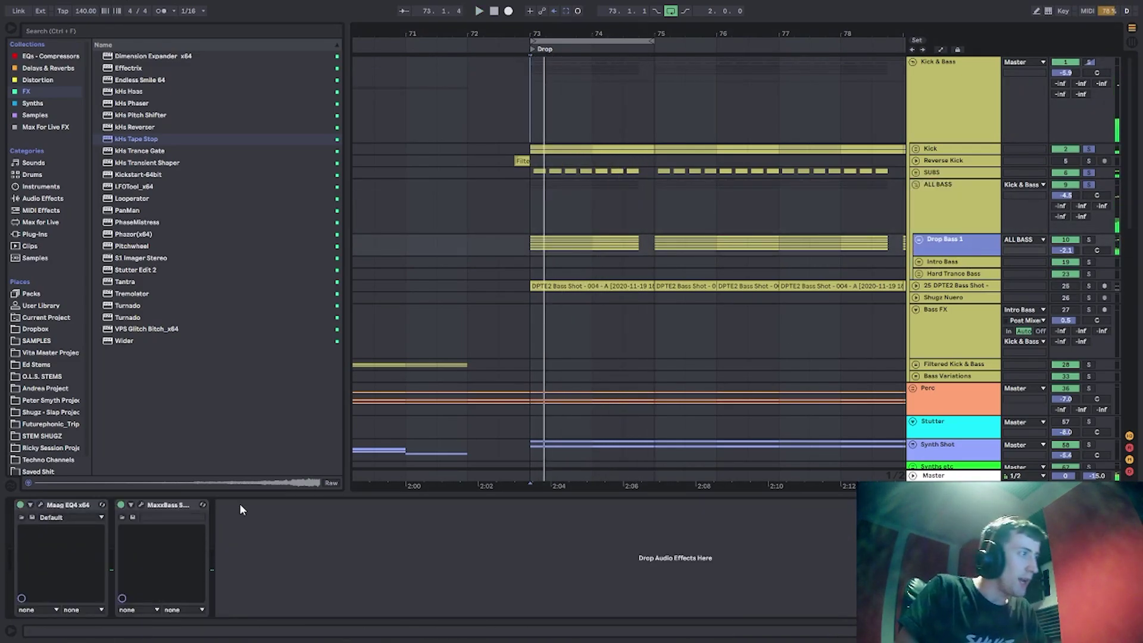
click(34, 504)
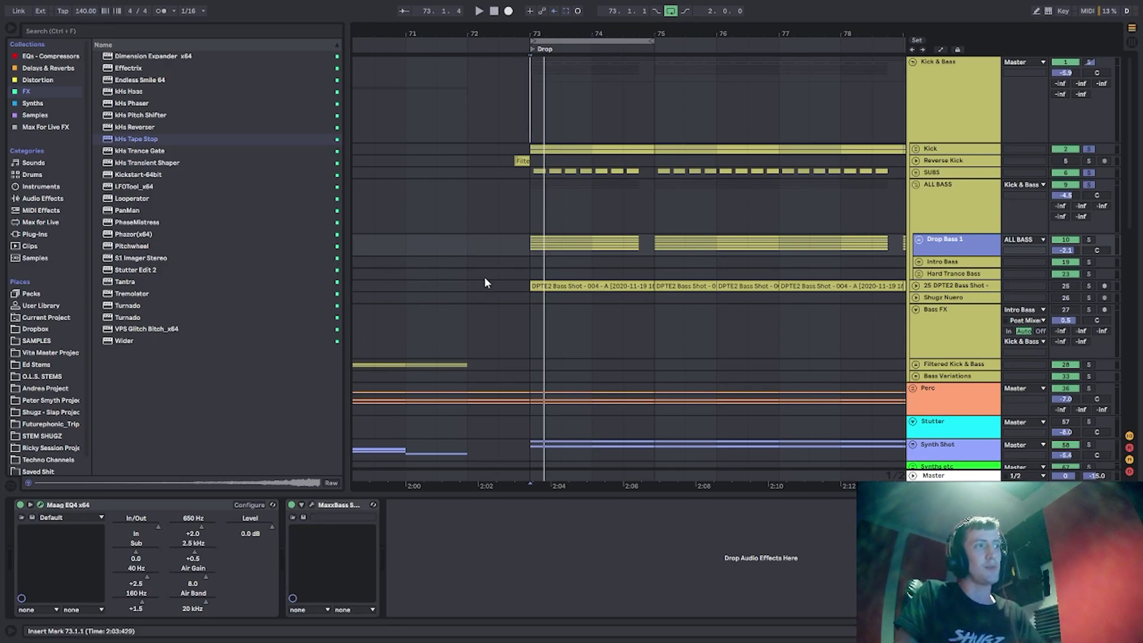
Fold the ALL BASS group, unfold the DPTE2 Bass Shot track and play it soloed from bar 73.
click(940, 204)
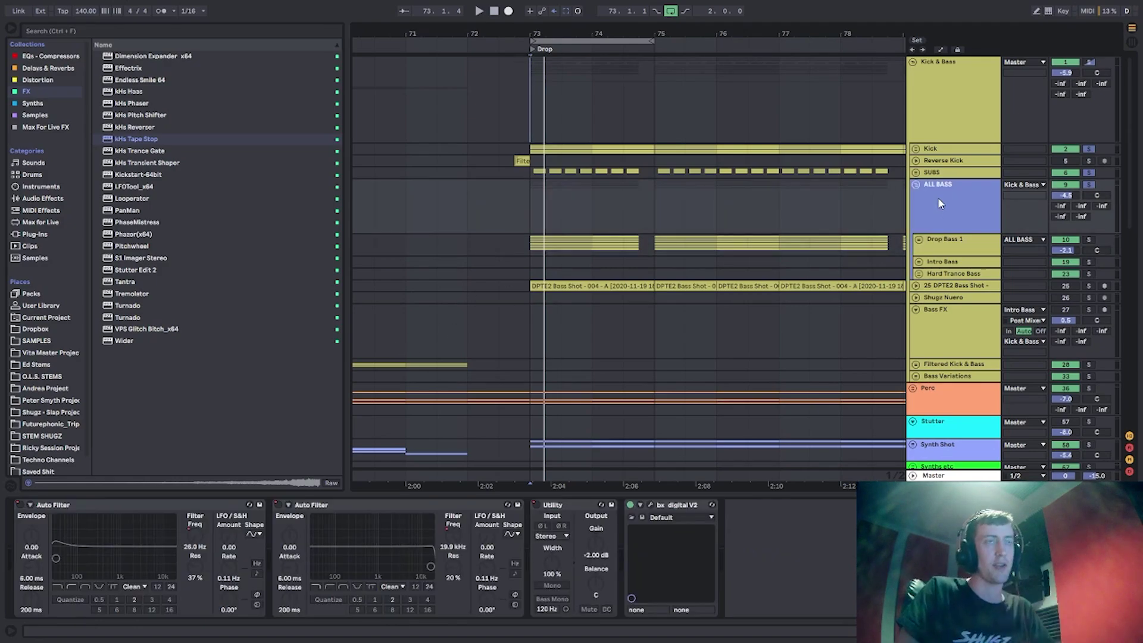
click(916, 185)
click(927, 209)
click(916, 207)
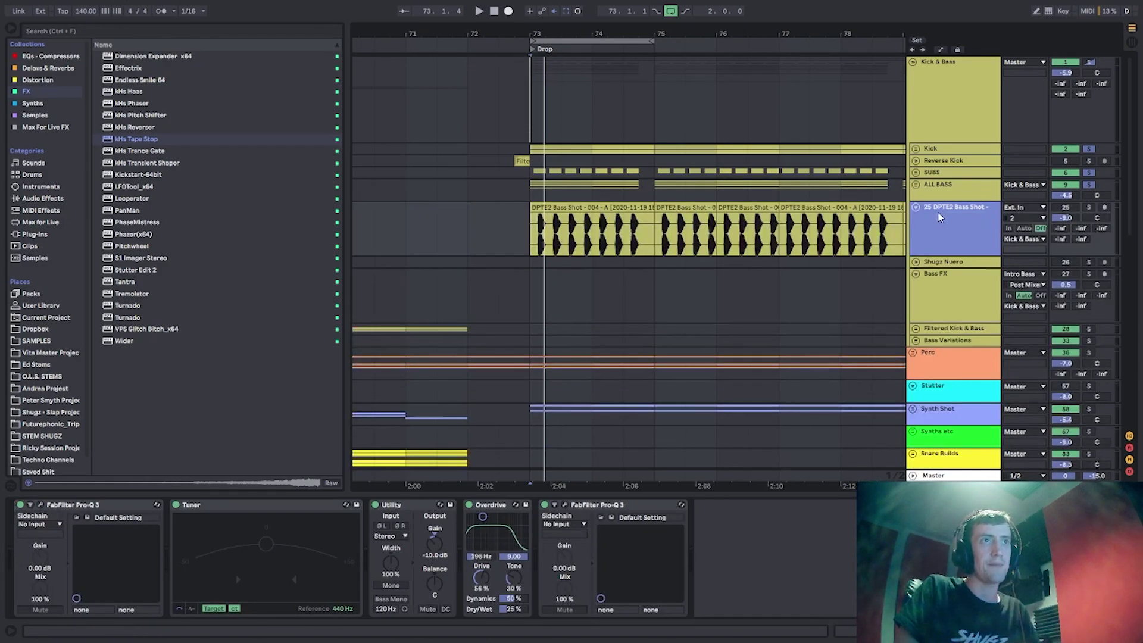
click(535, 240)
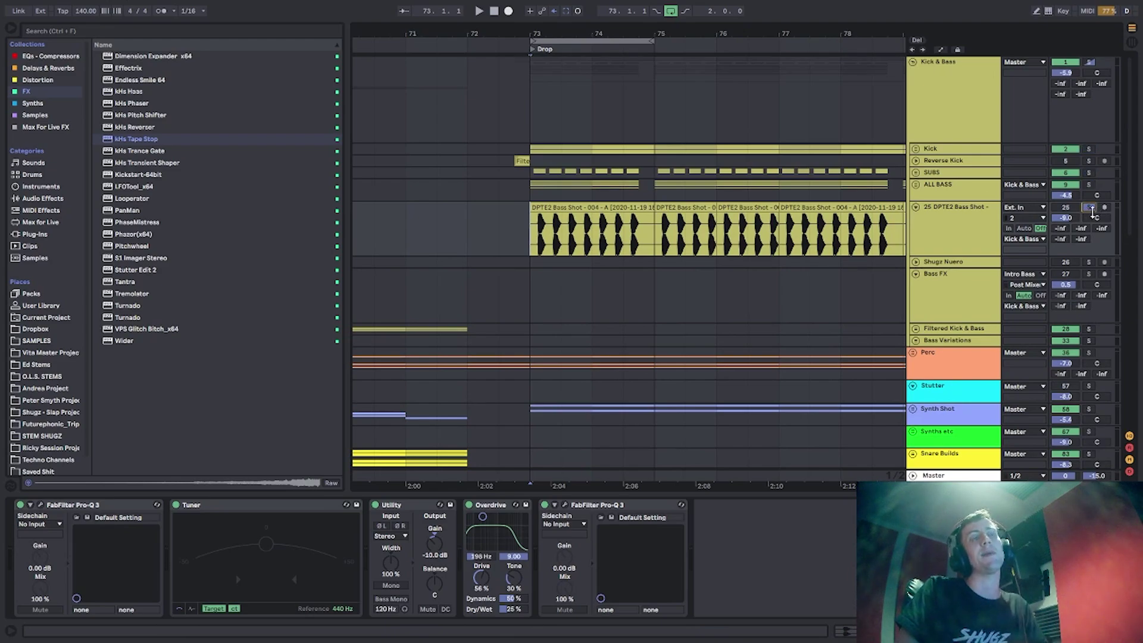
key(space)
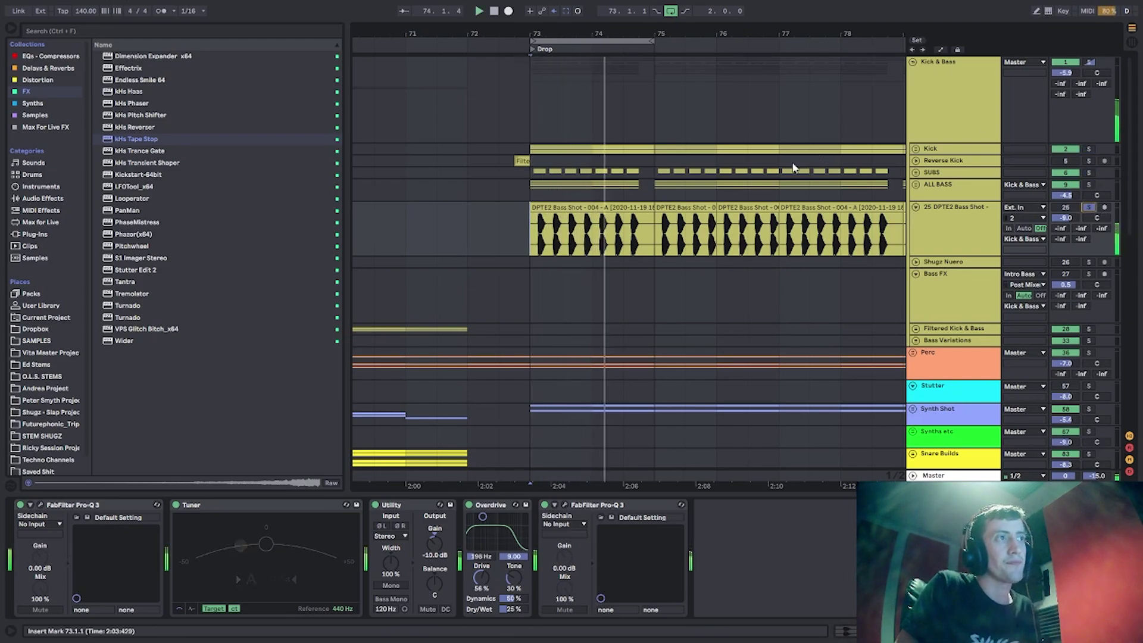
Fold the DPTE2 Bass Shot track and play the whole Kick & Bass group soloed from bar 73.
click(917, 207)
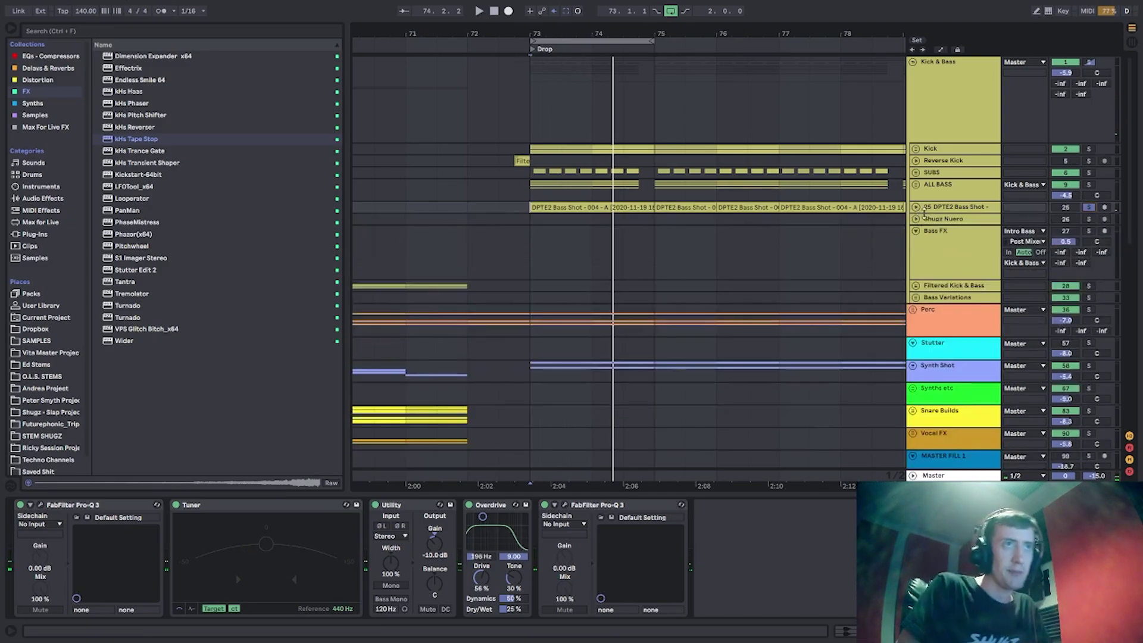
click(944, 207)
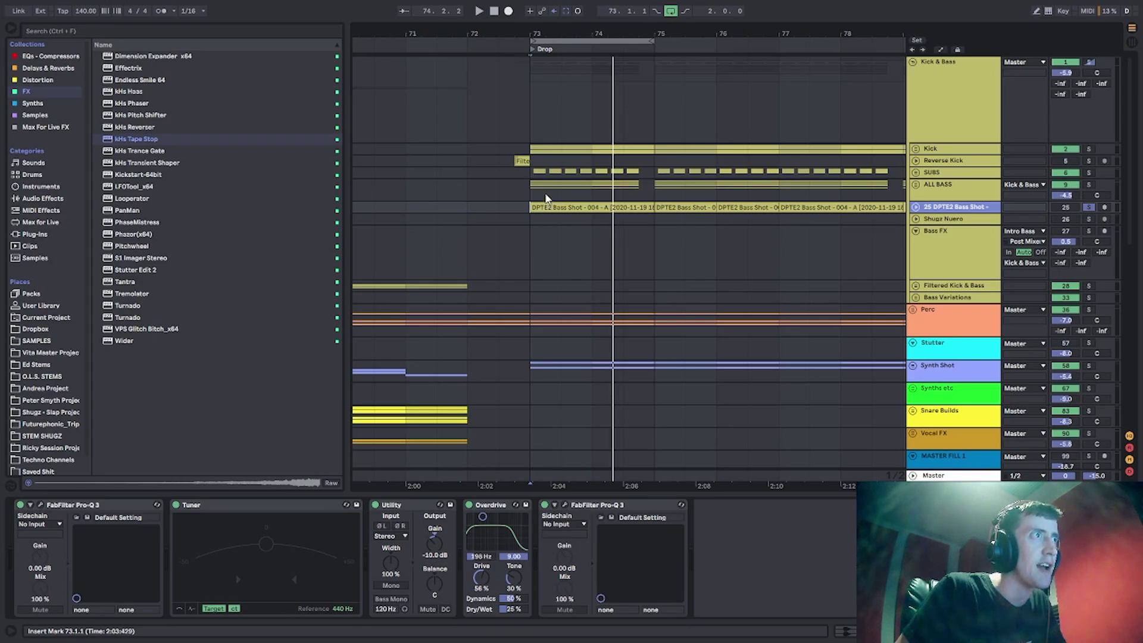
click(939, 183)
click(1089, 62)
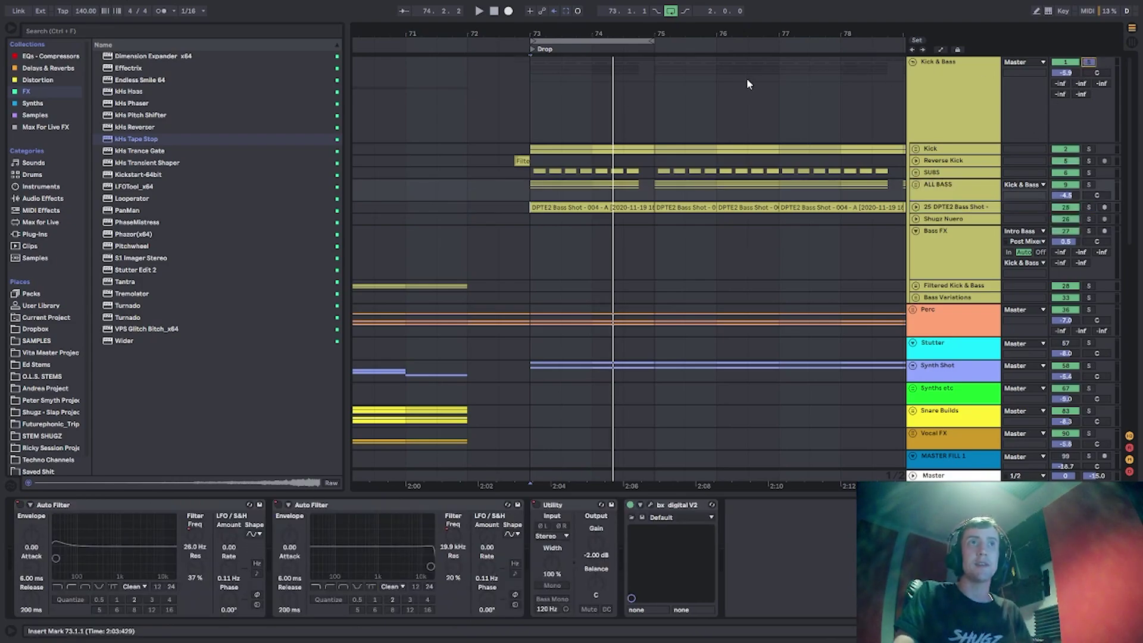
click(531, 72)
key(space)
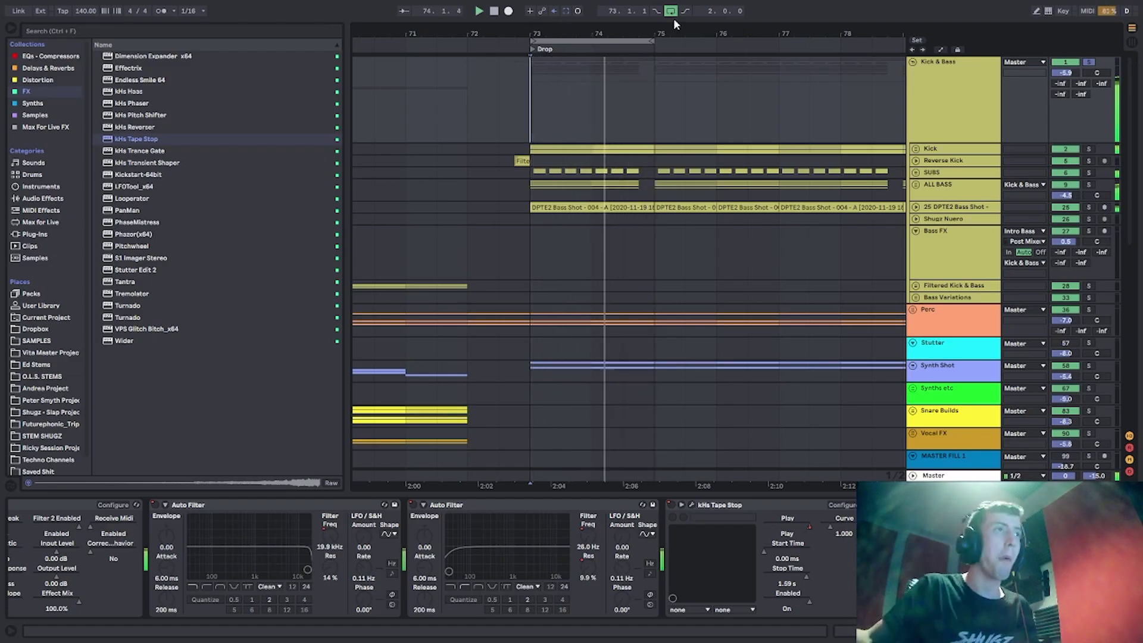
Return the insertion mark to the drop at bar 73 on the Kick & Bass group and switch off the arrangement loop.
click(938, 92)
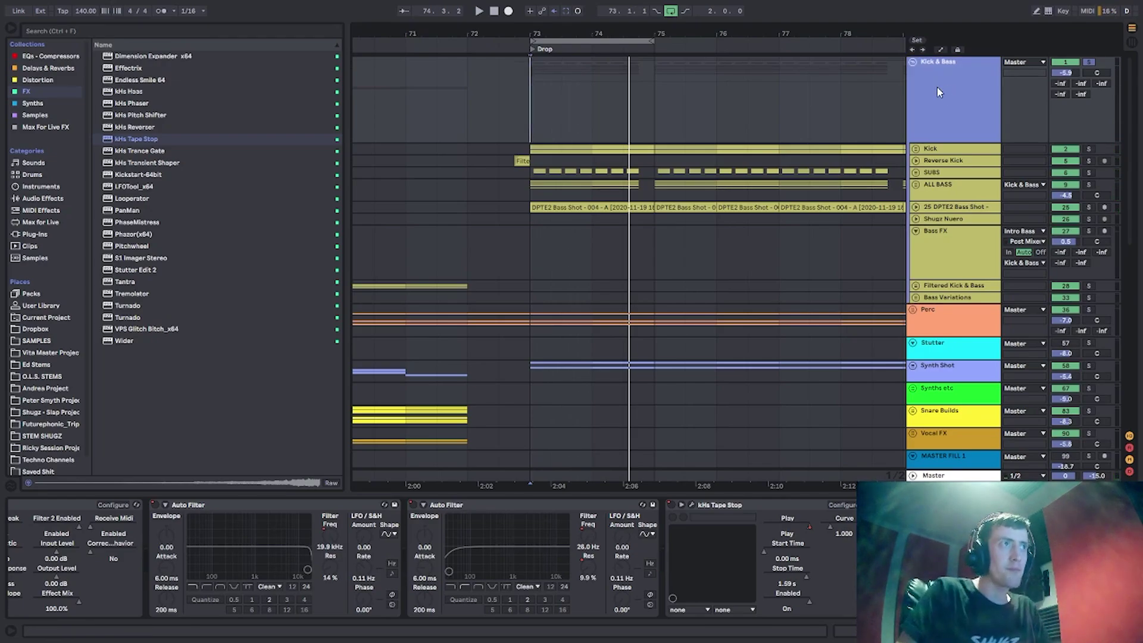
click(534, 106)
drag(534, 28, 567, 28)
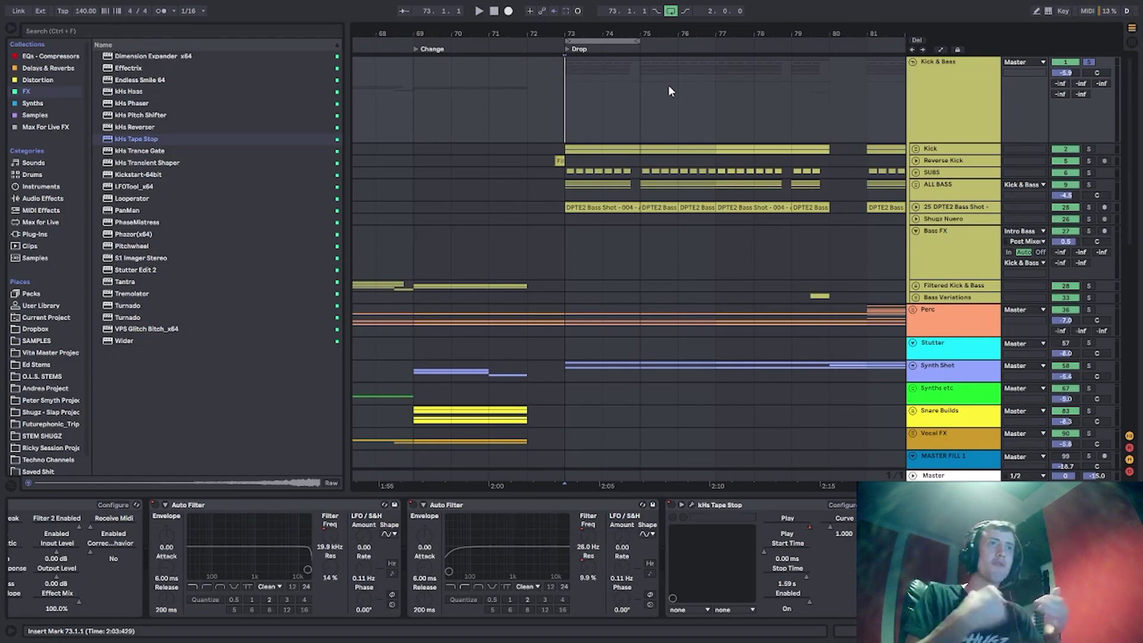
click(671, 11)
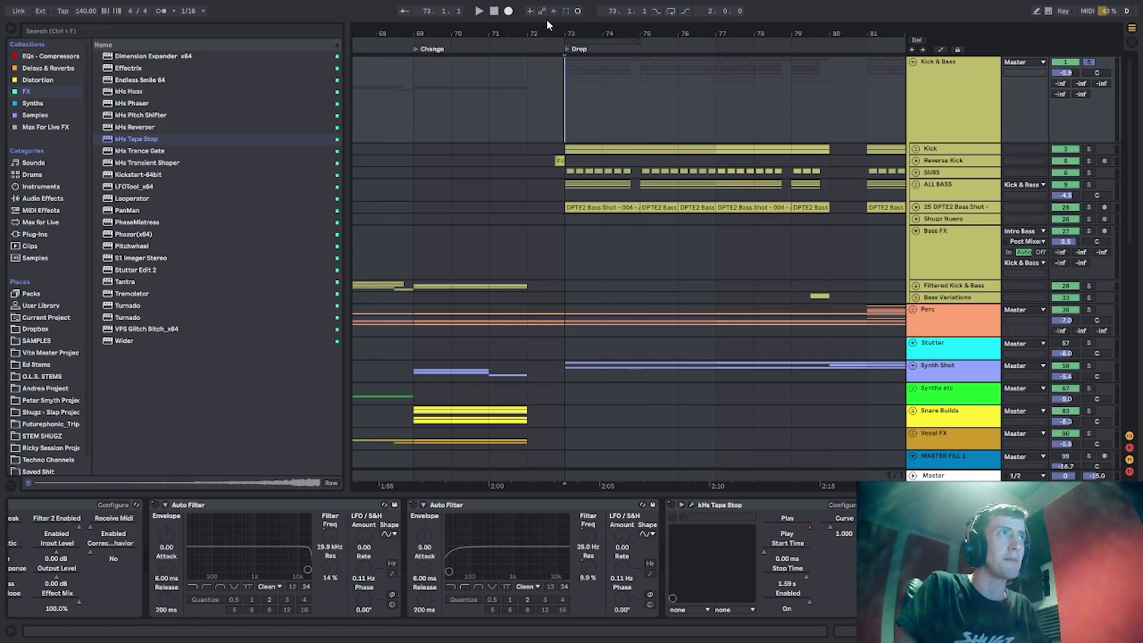
Locate the end of the Bass FX clips in the Build section at bar 65 and unsolo the Kick & Bass group.
drag(517, 33, 780, 24)
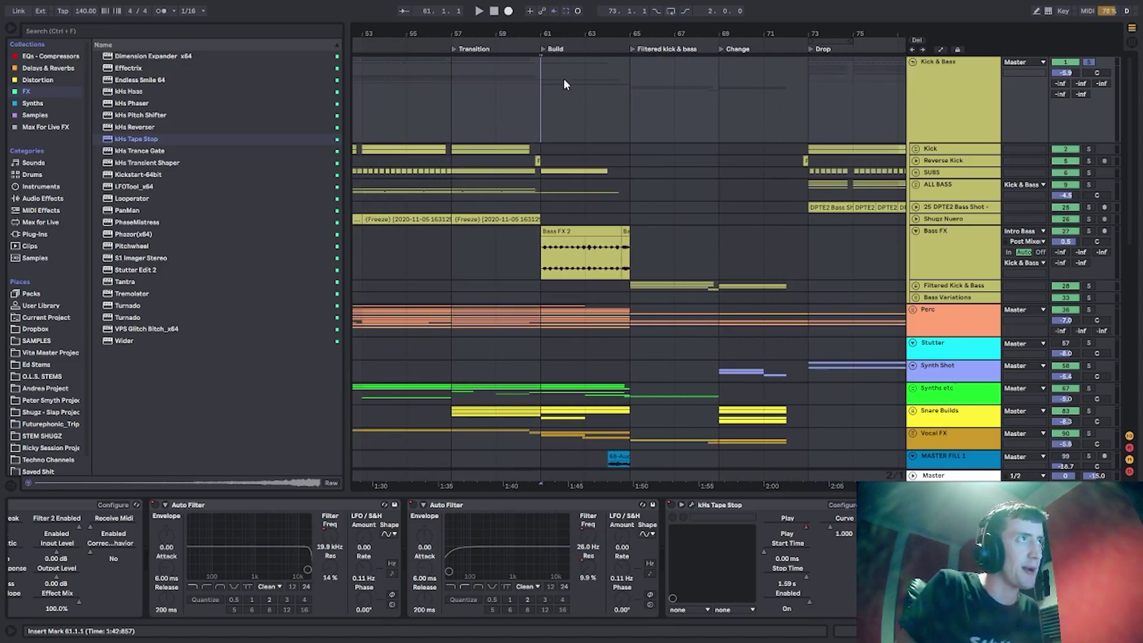
drag(544, 28, 536, 239)
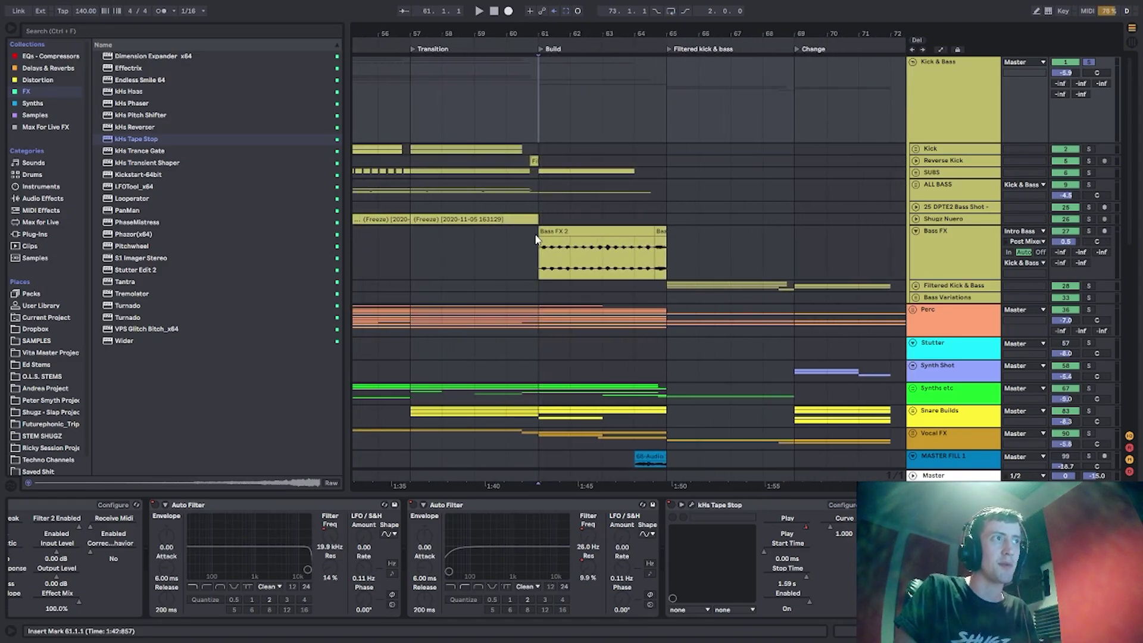
click(699, 262)
click(673, 262)
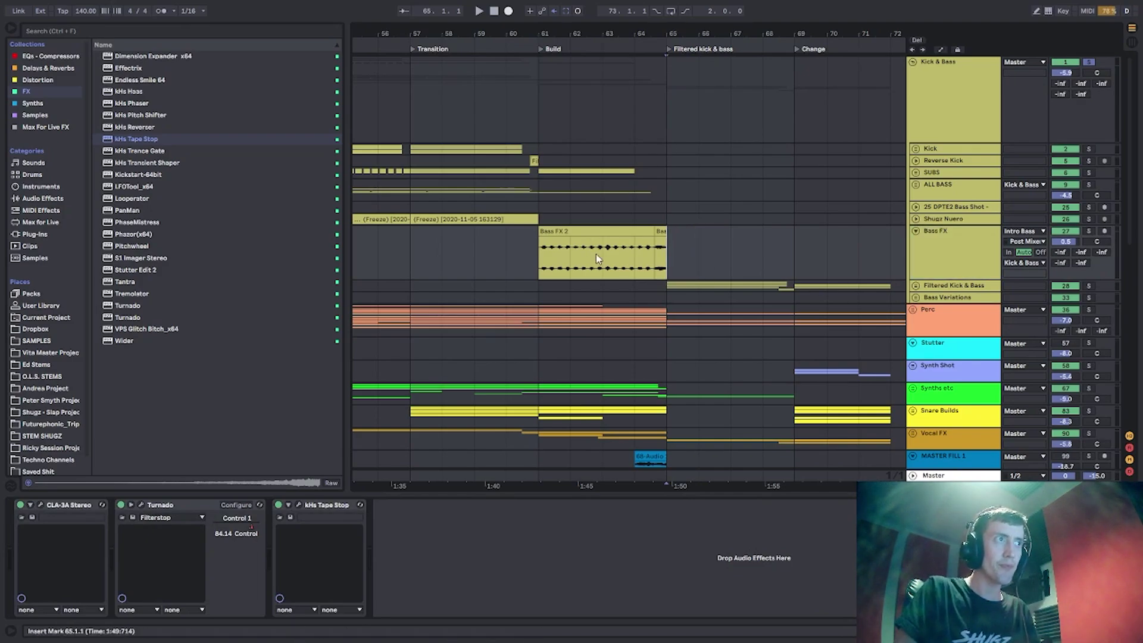
click(617, 270)
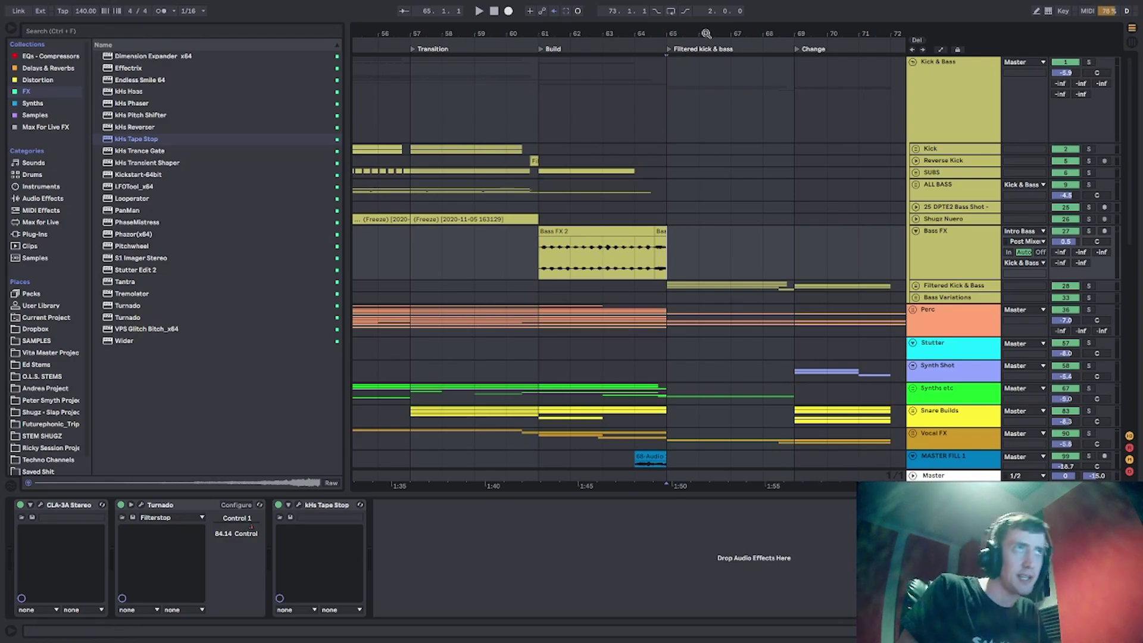
Solo the Filtered Kick & Bass group and play it from bar 65 with its effect chain shown.
drag(706, 33, 514, 32)
click(477, 286)
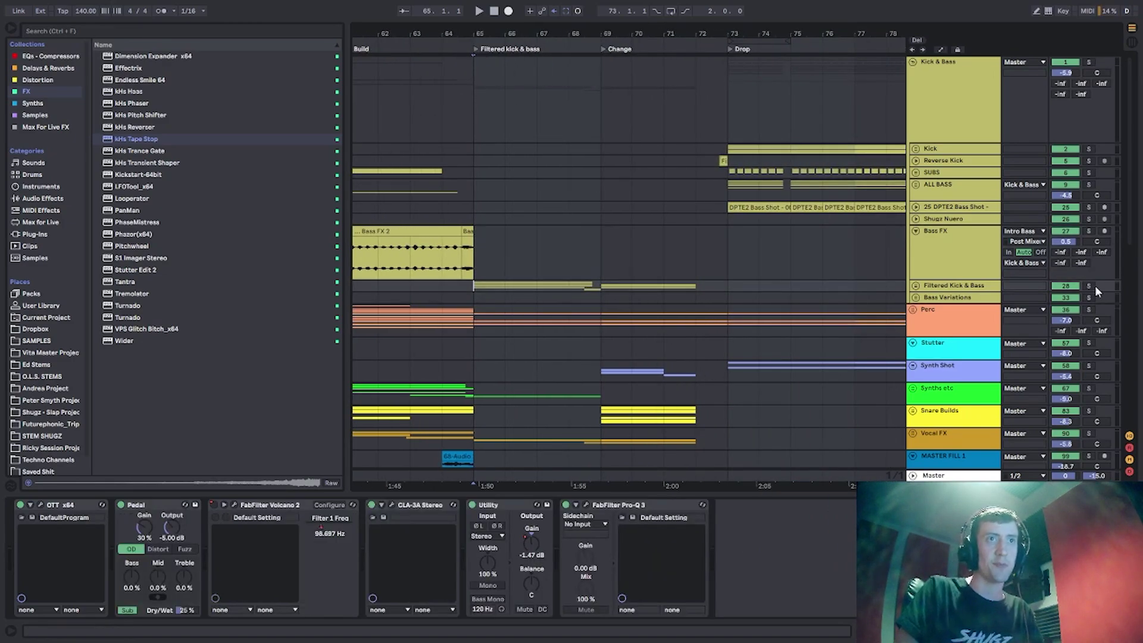
click(1091, 285)
key(space)
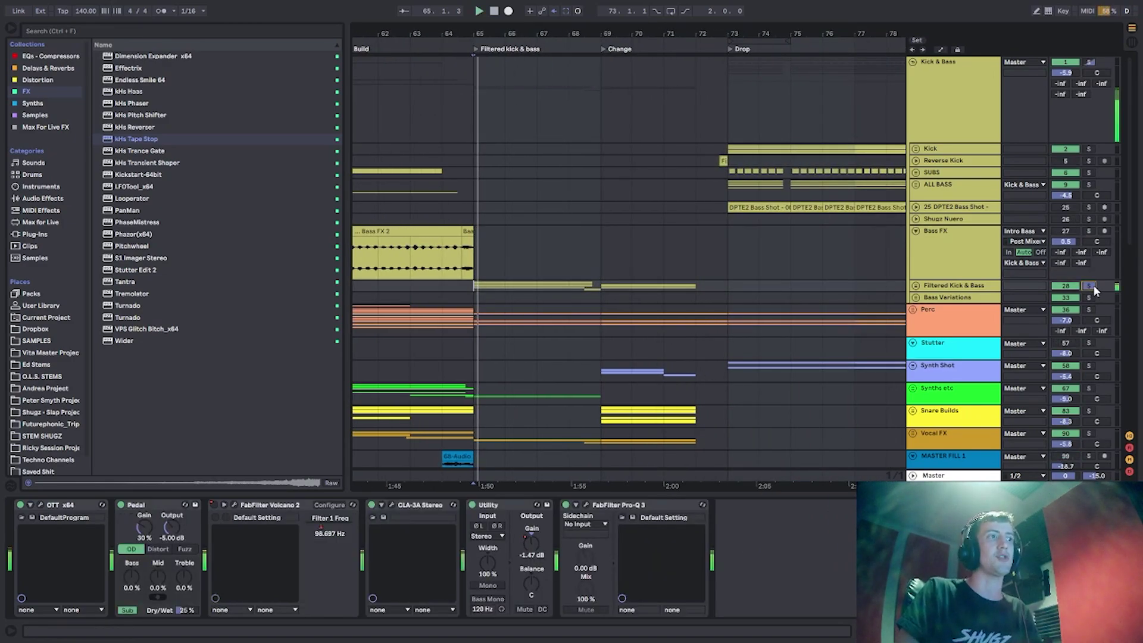
click(976, 288)
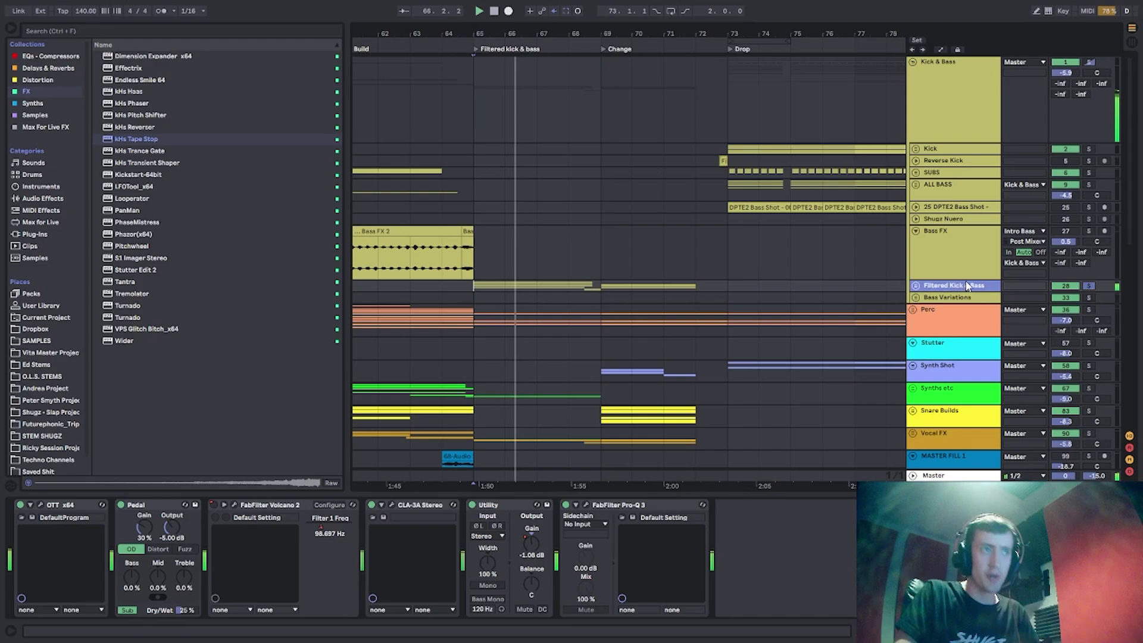
Audition the Pedal effect on Filtered Kick & Bass by bypassing it and trying Dry/Wet at 100%, and undo the mix change.
click(122, 504)
key(space)
key(space)
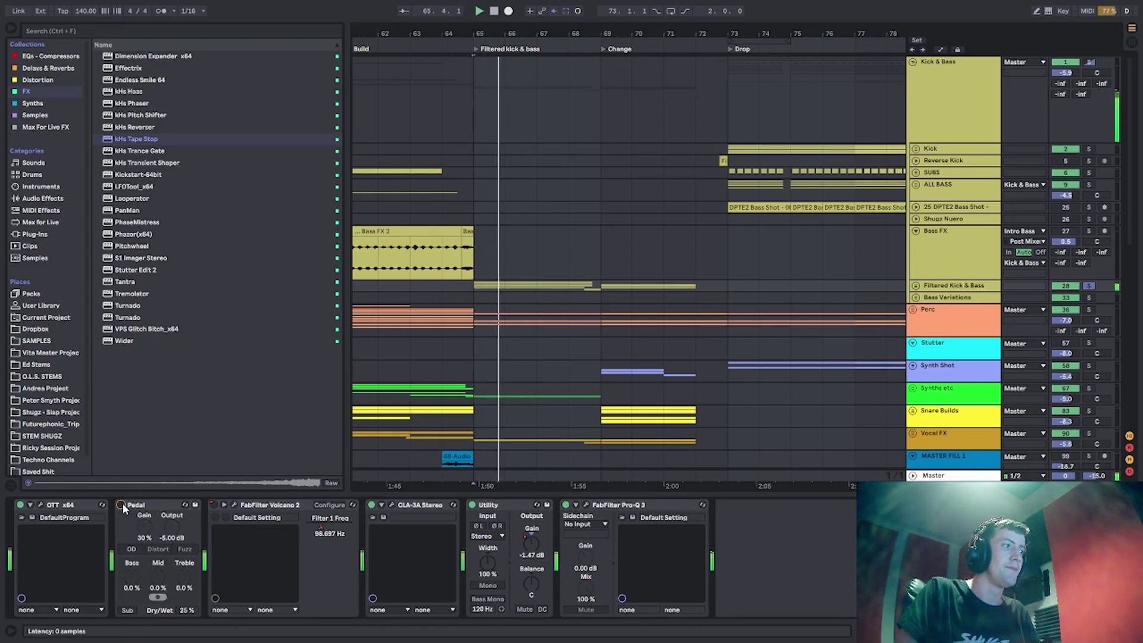
click(122, 504)
drag(187, 611, 187, 536)
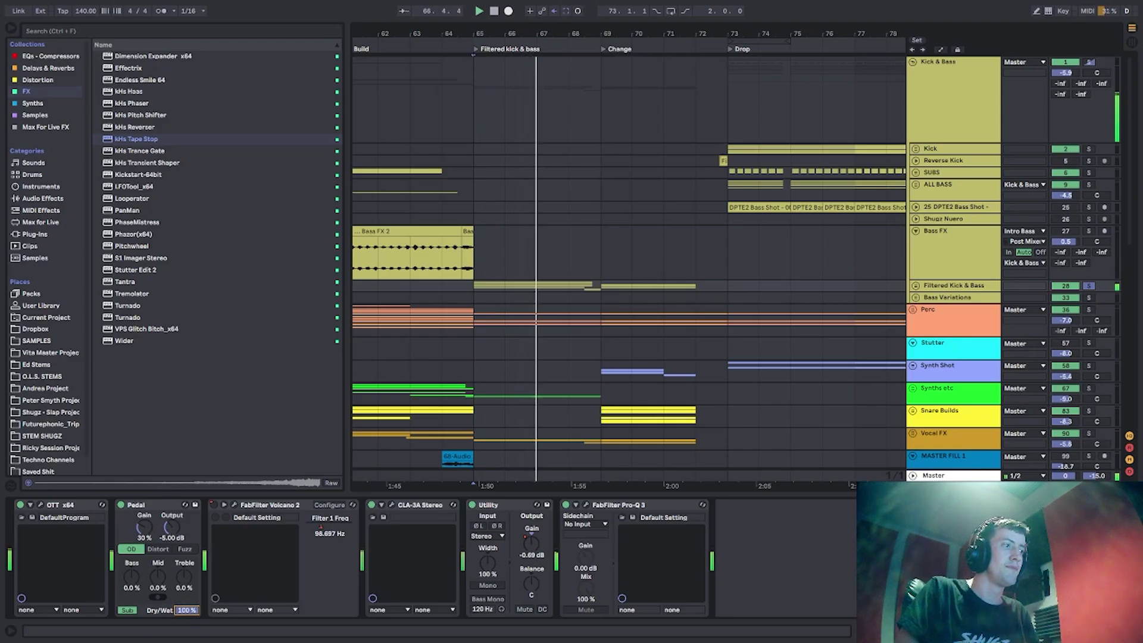
key(ctrl+z)
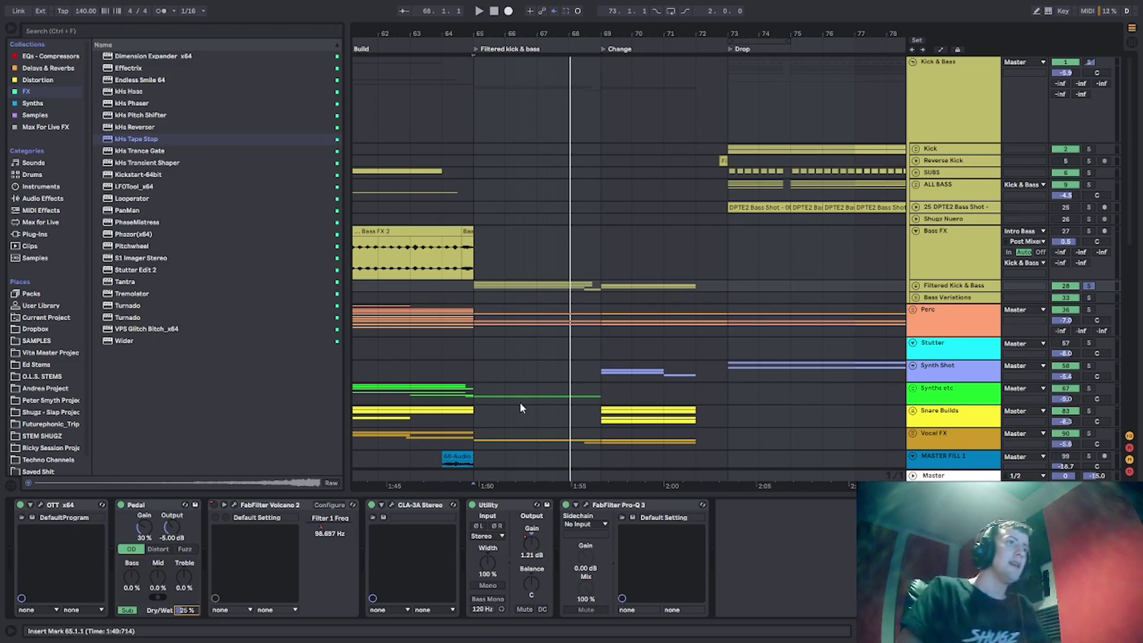
Take the Filtered Kick & Bass group out of solo and play the full mix from bar 65 into the drop.
scroll(531, 221, down, 4)
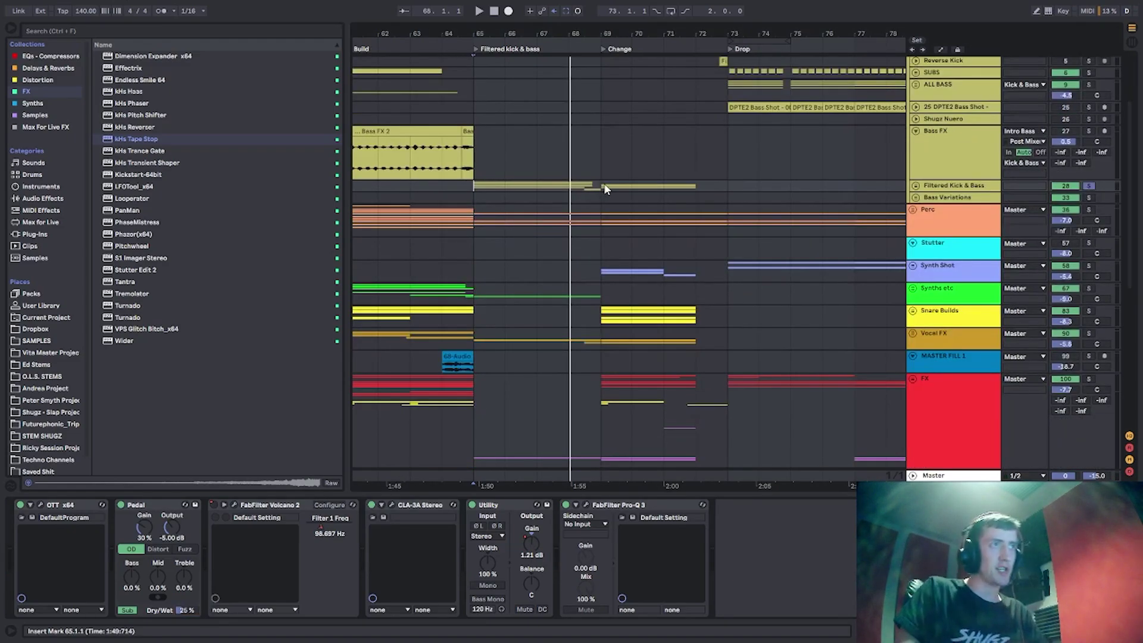
drag(610, 185, 696, 143)
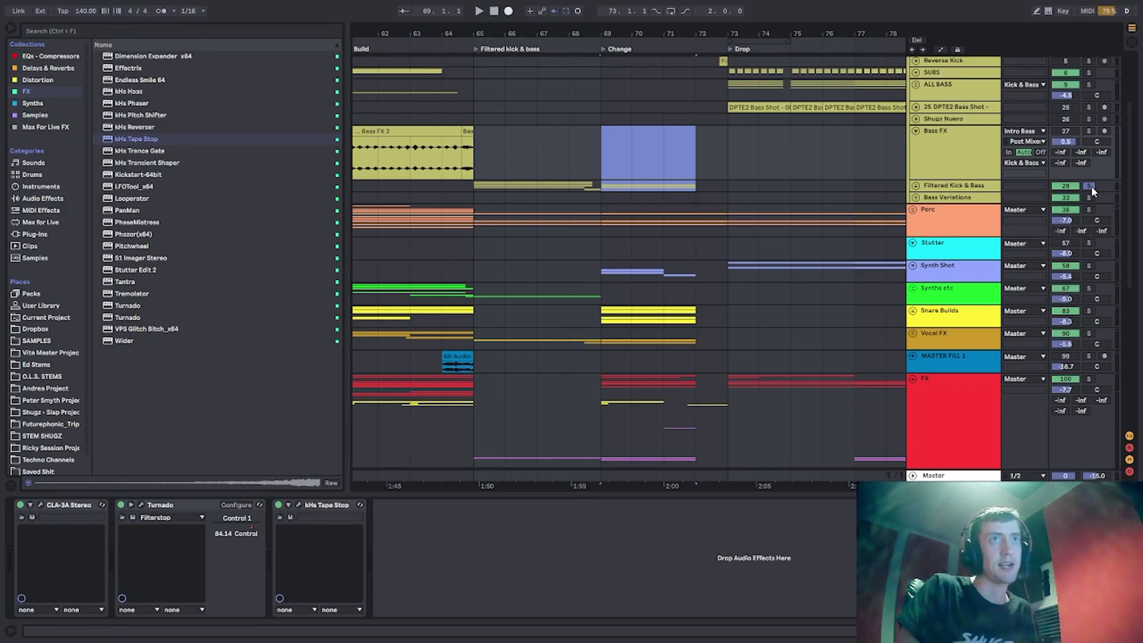
click(603, 172)
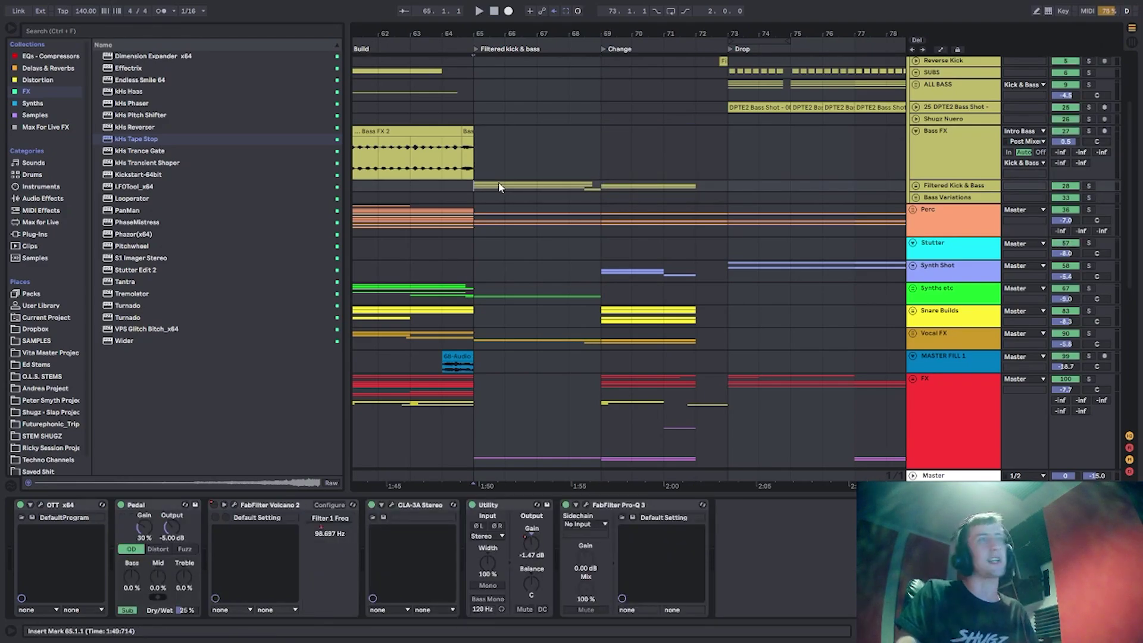
key(space)
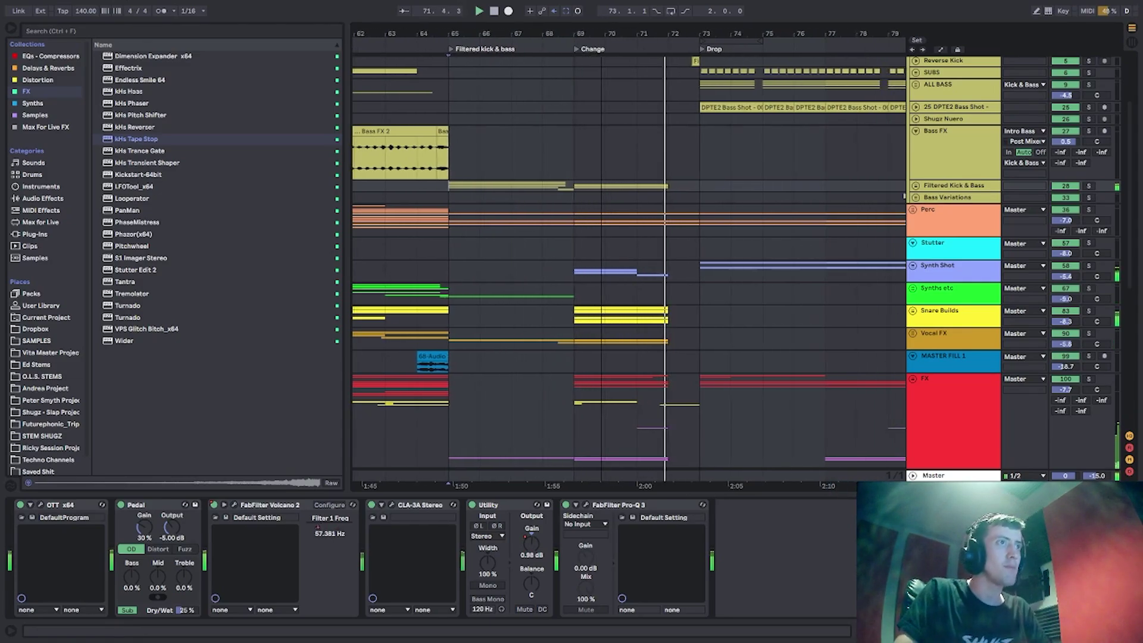
Stop the playback in the drop and return the insertion mark to bar 65 on the Bass FX track.
drag(602, 30, 602, 28)
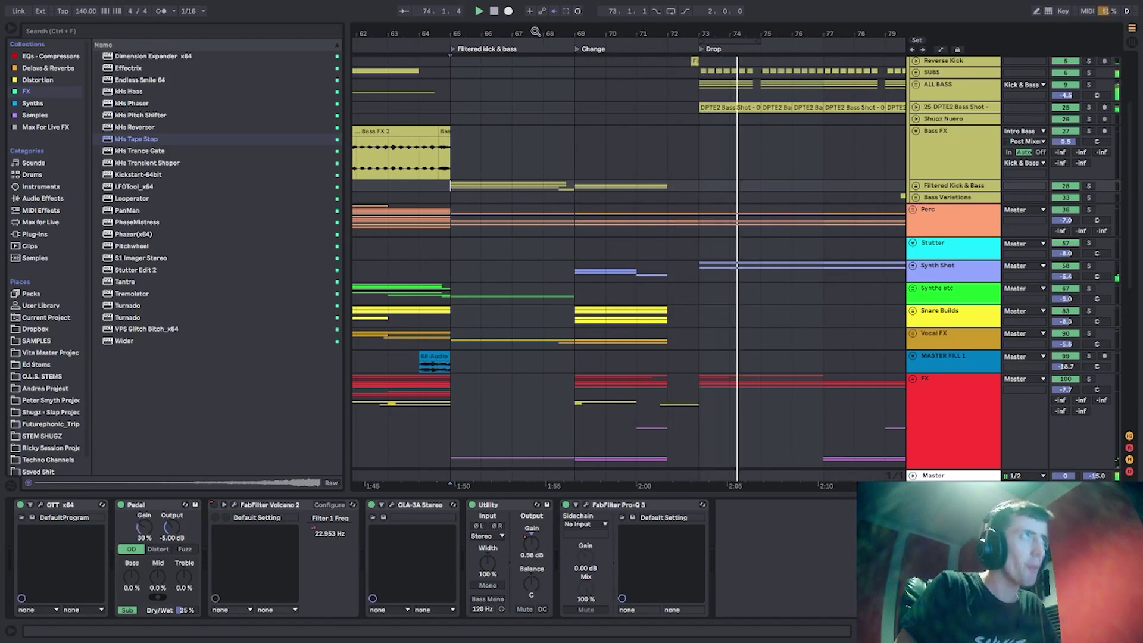
drag(535, 32, 546, 31)
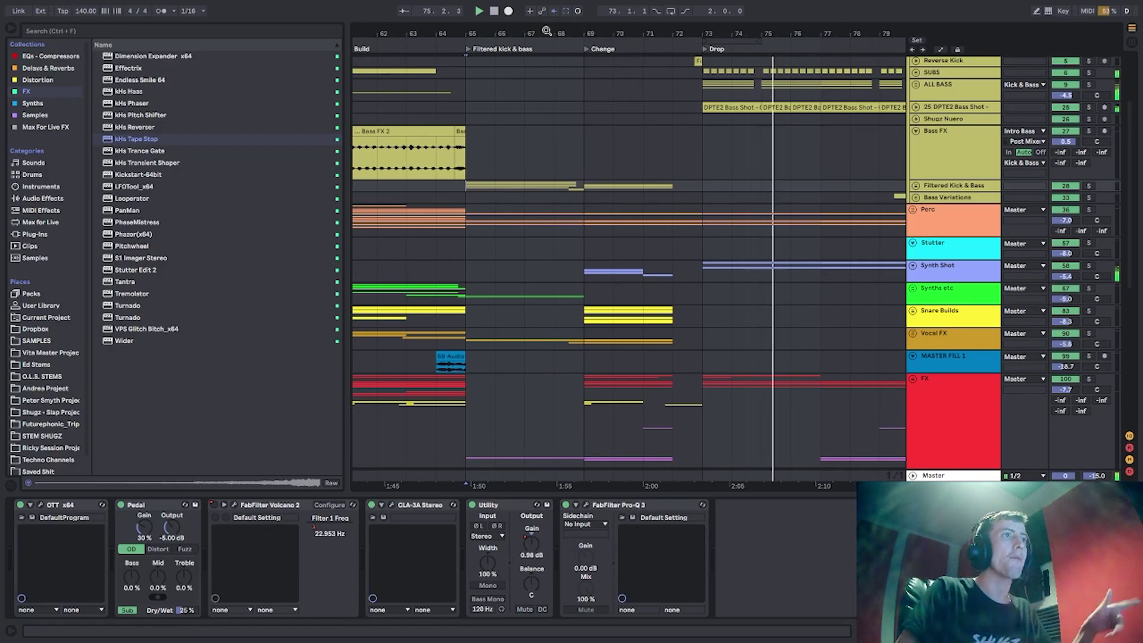
click(466, 173)
scroll(465, 173, down, 2)
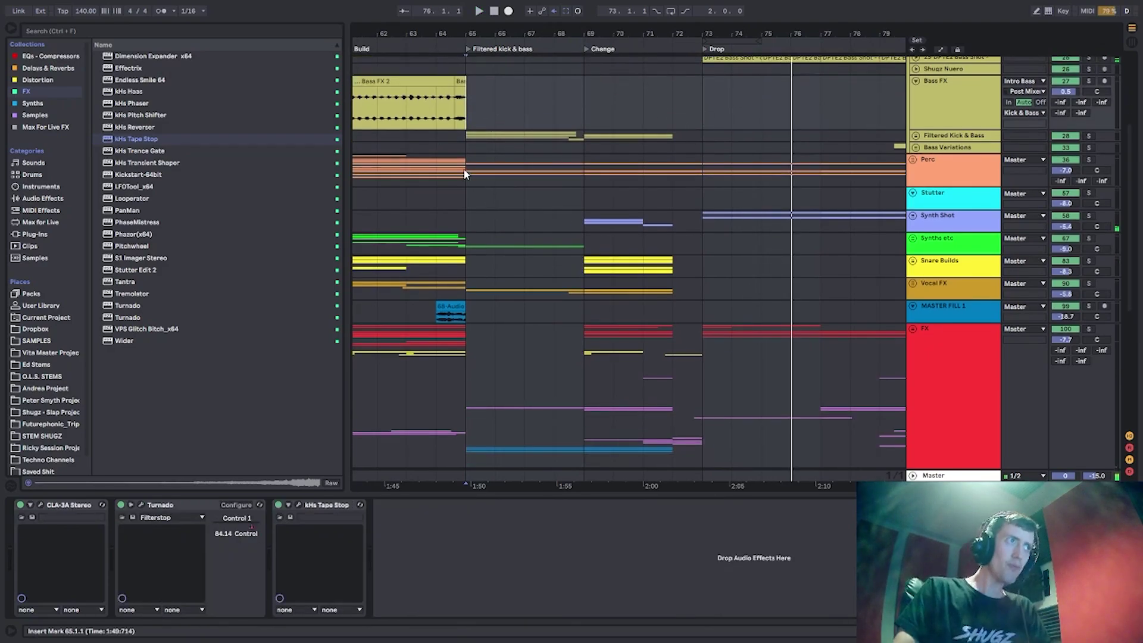
Stop the playback, highlight bars 65 to 73 on the Perc group, and return the insertion mark to bar 65.
click(472, 177)
key(space)
drag(471, 177, 702, 175)
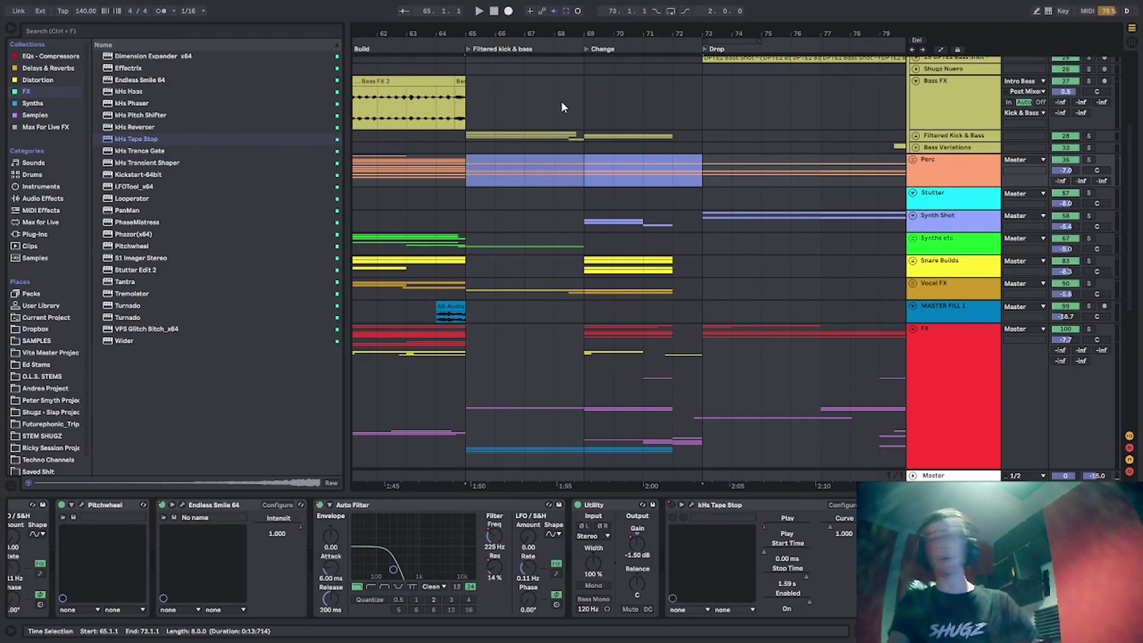
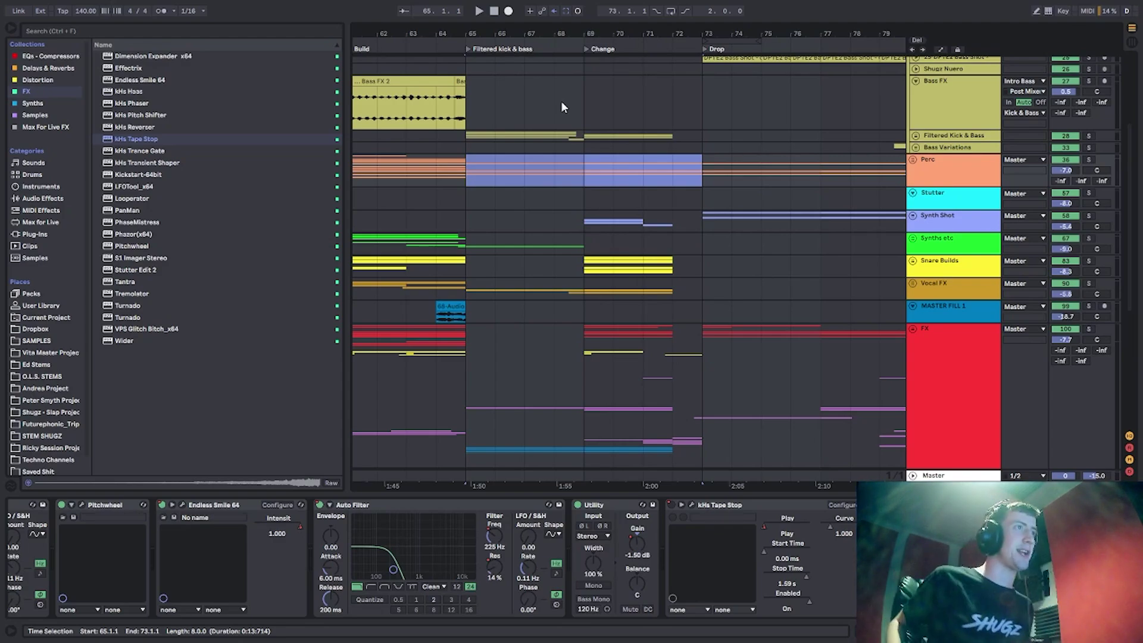
click(517, 165)
scroll(595, 190, down, 3)
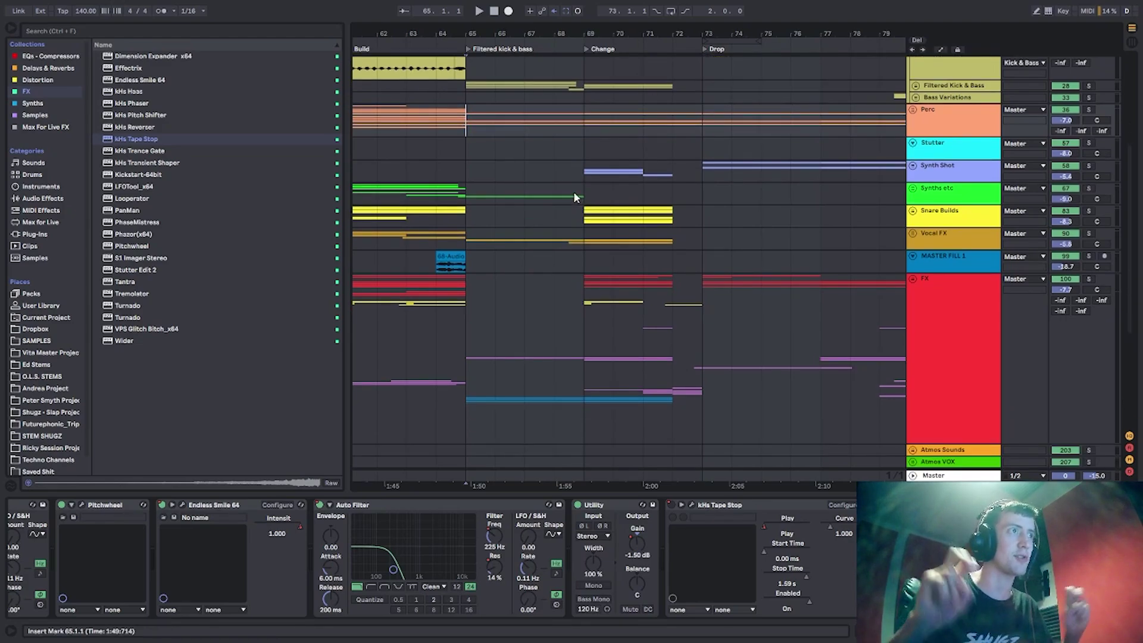
scroll(524, 191, up, 5)
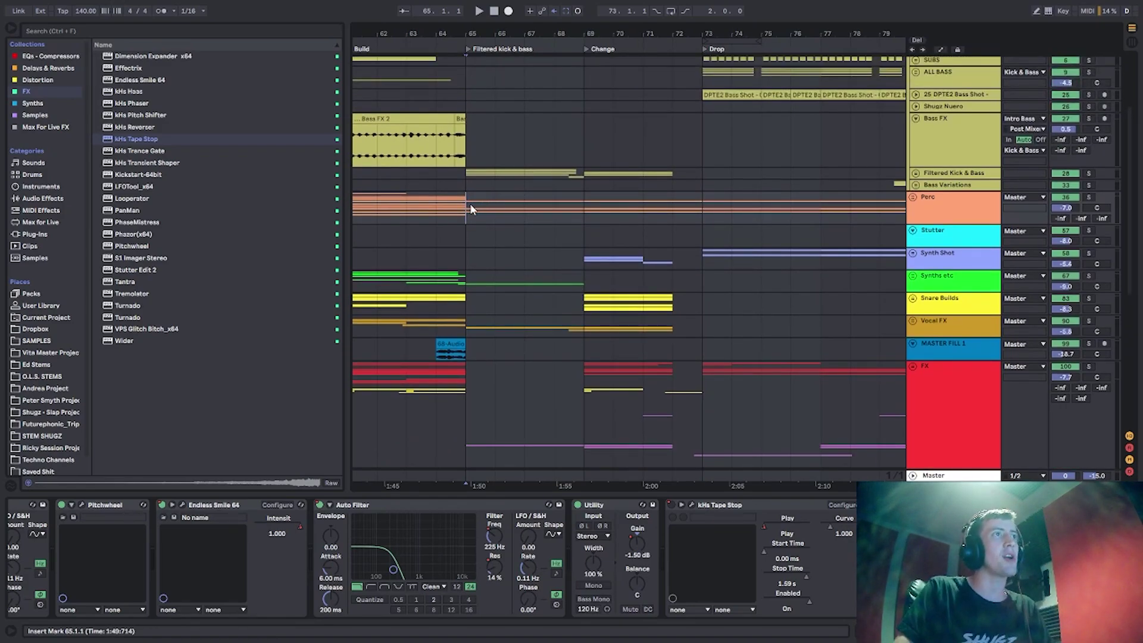
drag(470, 208, 693, 204)
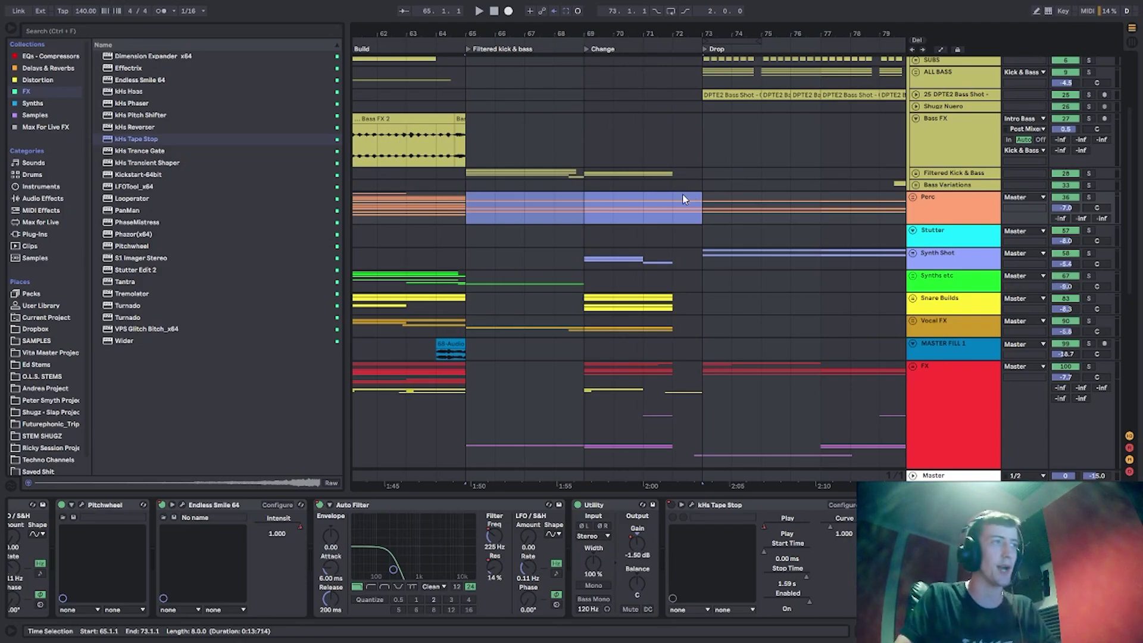
drag(461, 224, 693, 216)
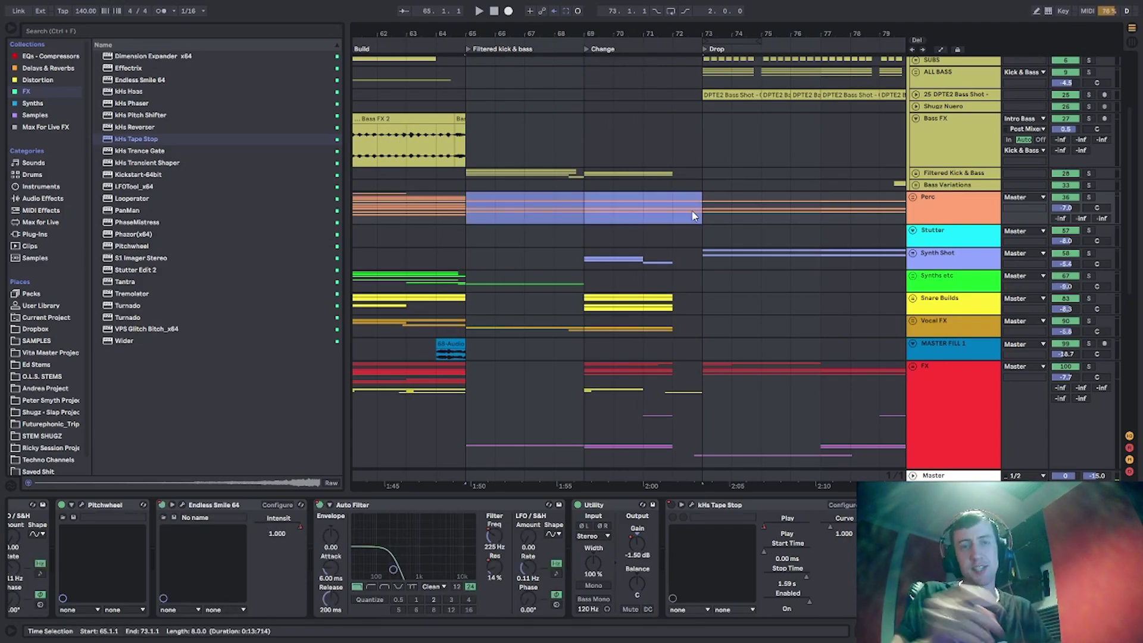
click(467, 208)
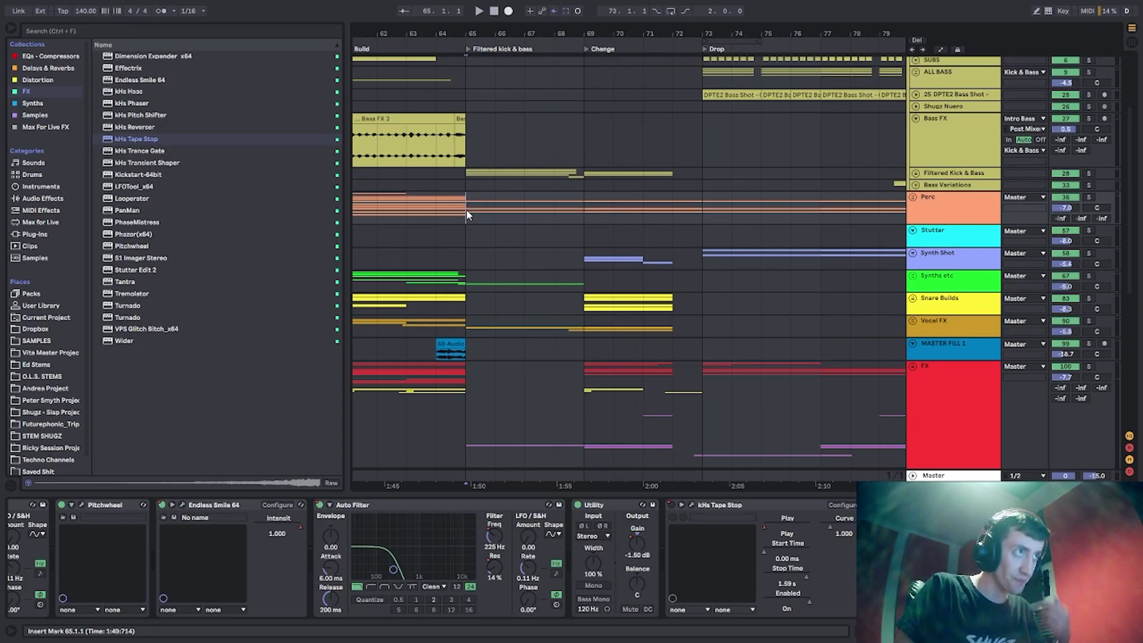
Solo the Synths etc group, play it from bar 65, and stop the playback.
click(473, 241)
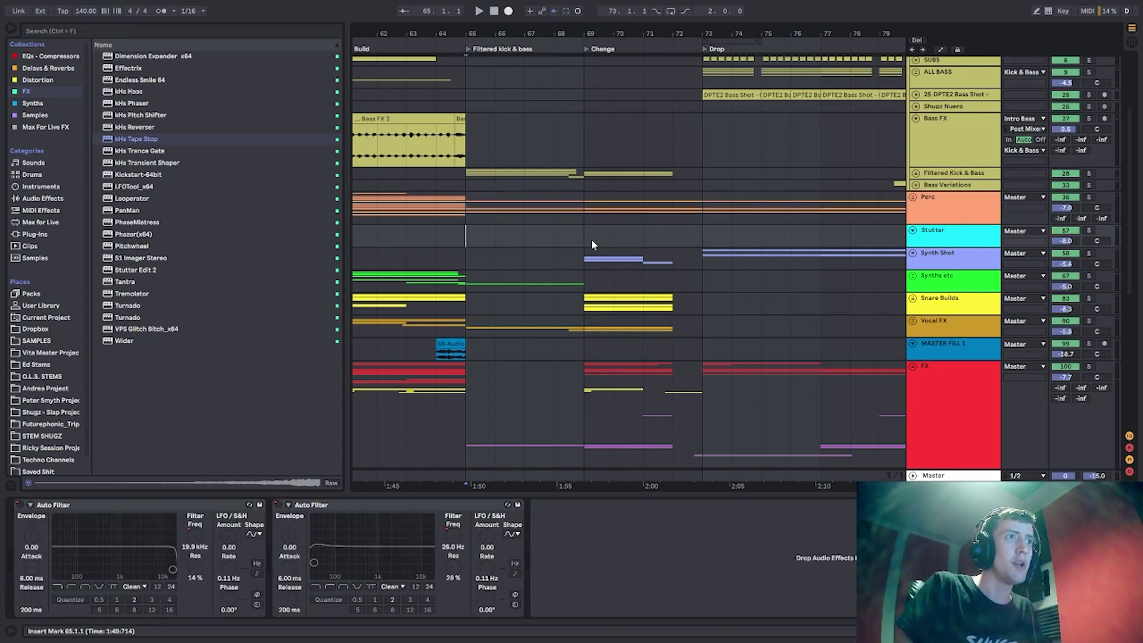
scroll(504, 251, down, 5)
click(488, 227)
scroll(487, 227, up, 1)
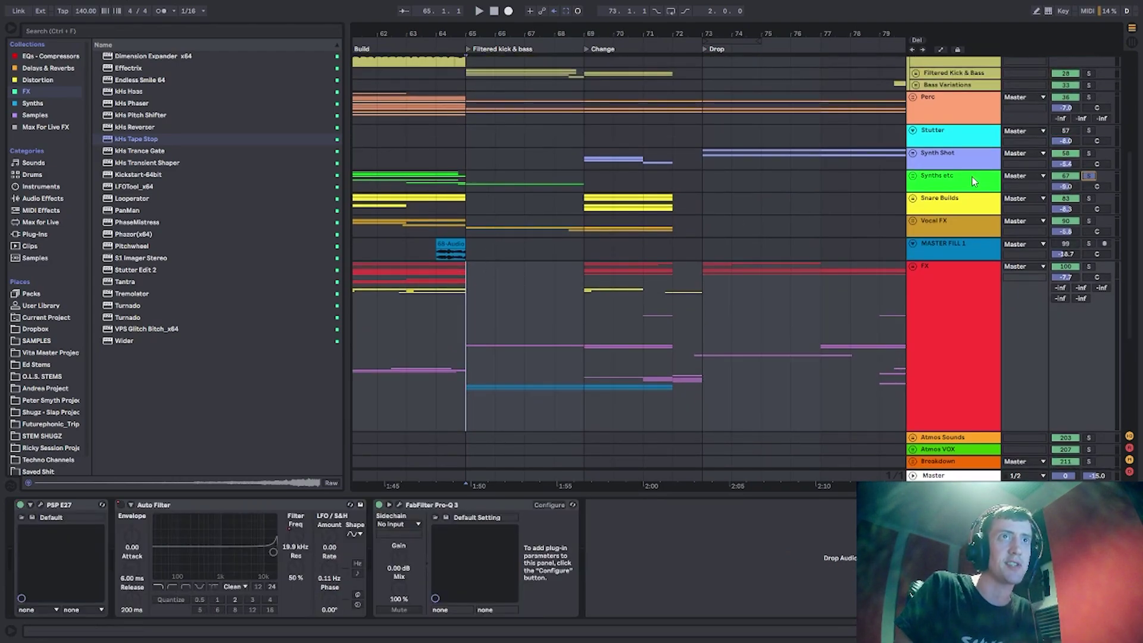
click(913, 176)
scroll(553, 271, down, 3)
scroll(555, 274, down, 2)
click(913, 75)
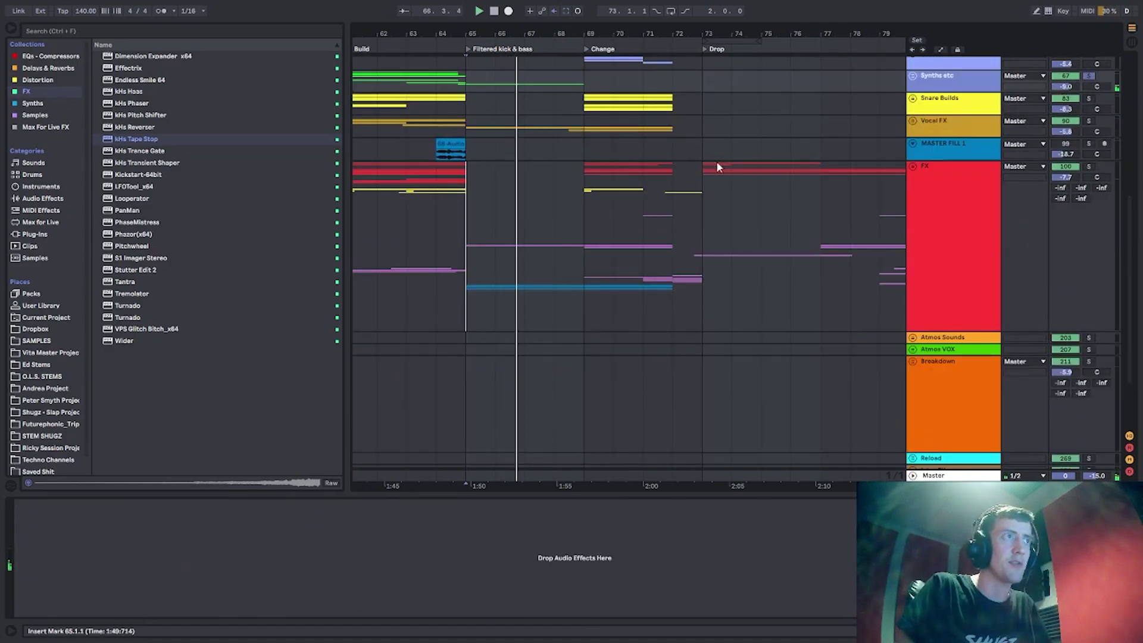
click(489, 169)
key(space)
Unfold the FX group and its Intro FX subgroup to show their individual tracks.
click(912, 166)
scroll(763, 301, down, 4)
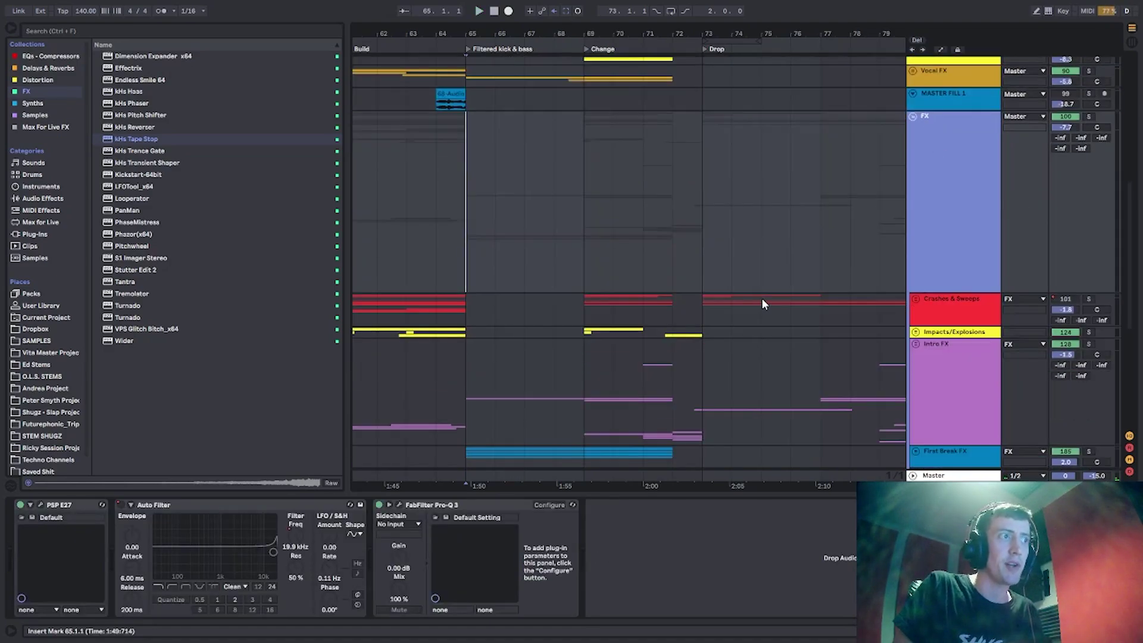
click(917, 294)
scroll(395, 387, down, 20)
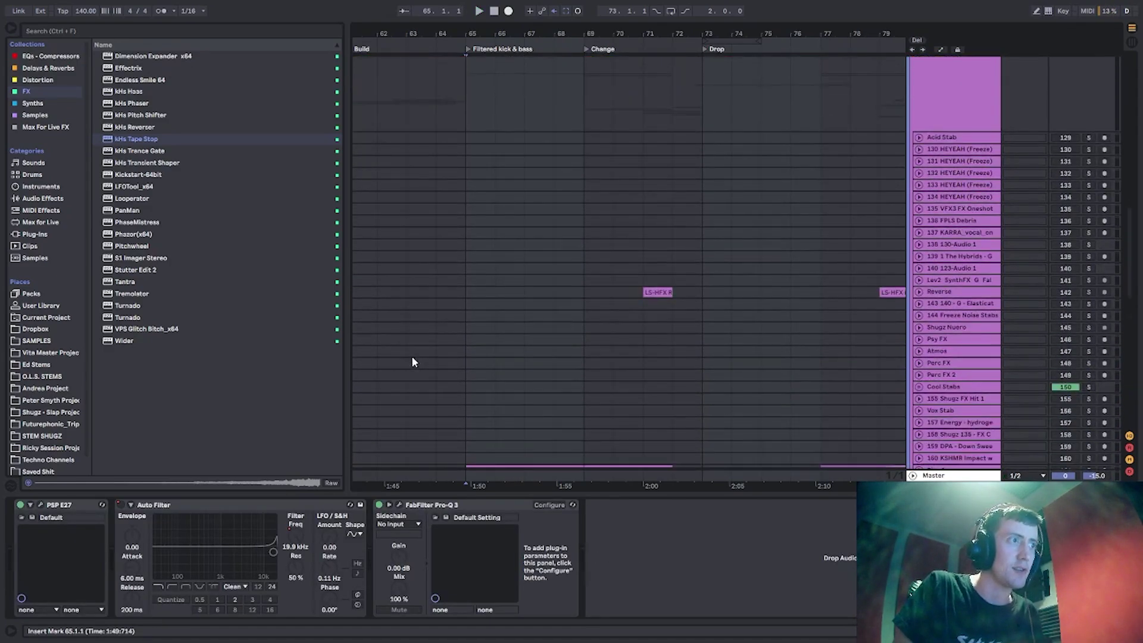
Unfold and solo the Rise 1 track in Intro FX, enlarge its height, and play it from bar 66.
click(495, 357)
click(920, 346)
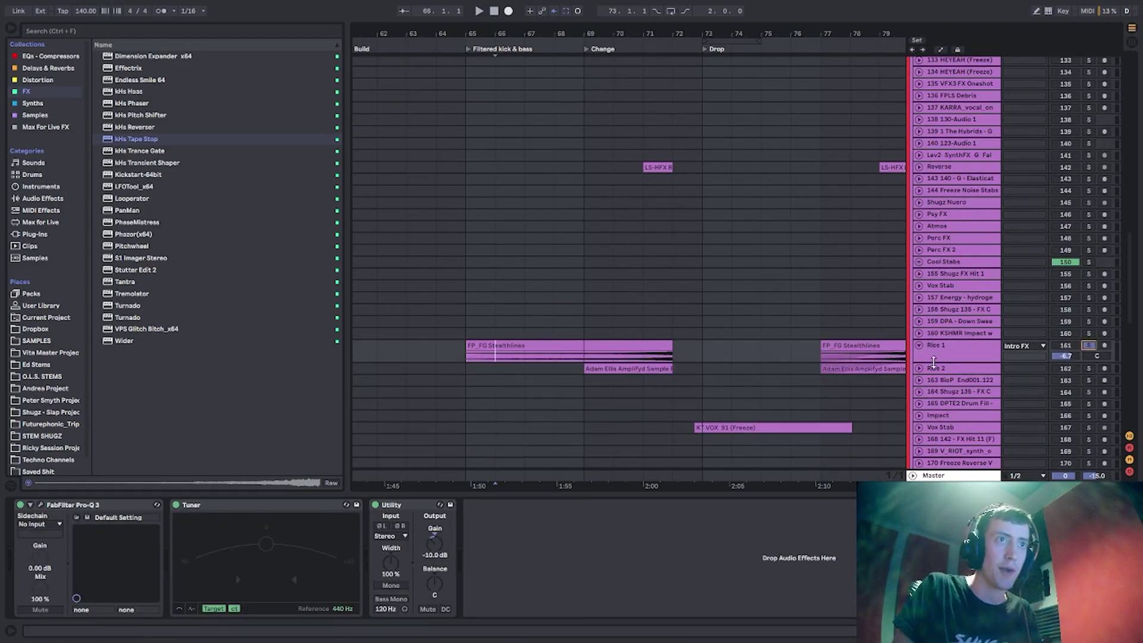
key(space)
drag(933, 362, 933, 383)
scroll(926, 306, down, 4)
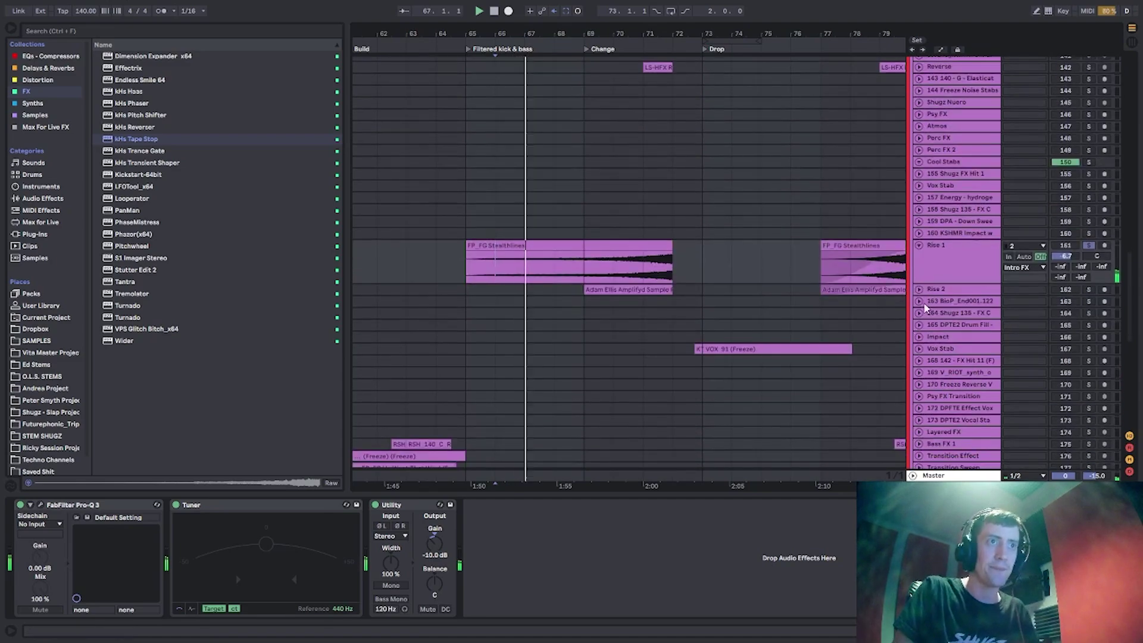
Add the Filtered Kick & Bass group to the solo with Rise 1 and play both from bar 65.
scroll(624, 279, up, 20)
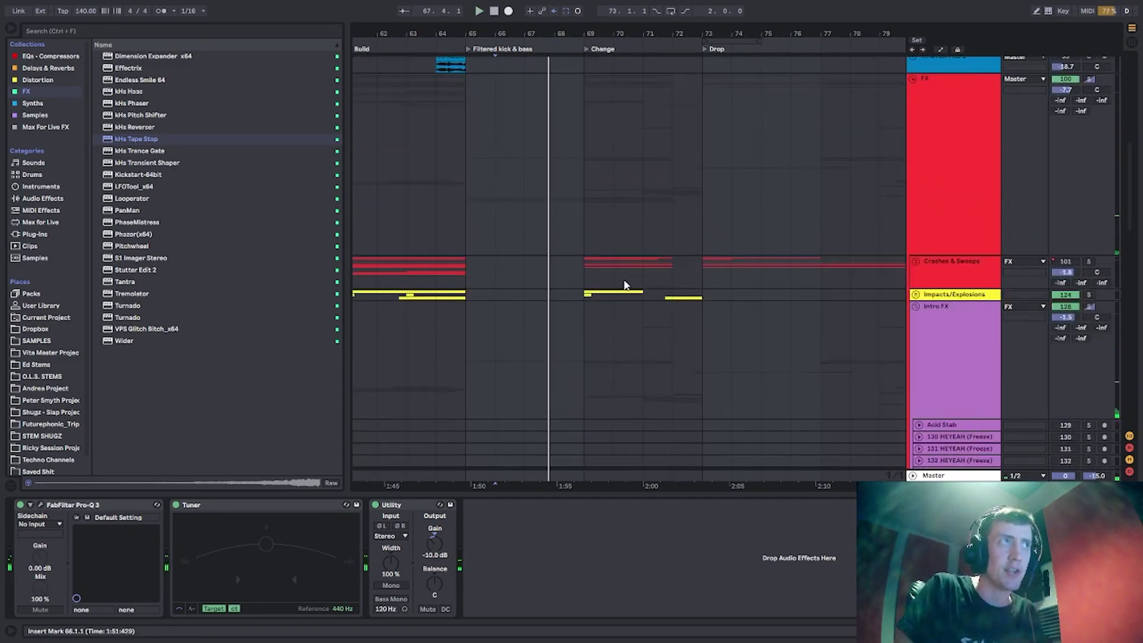
scroll(623, 284, up, 15)
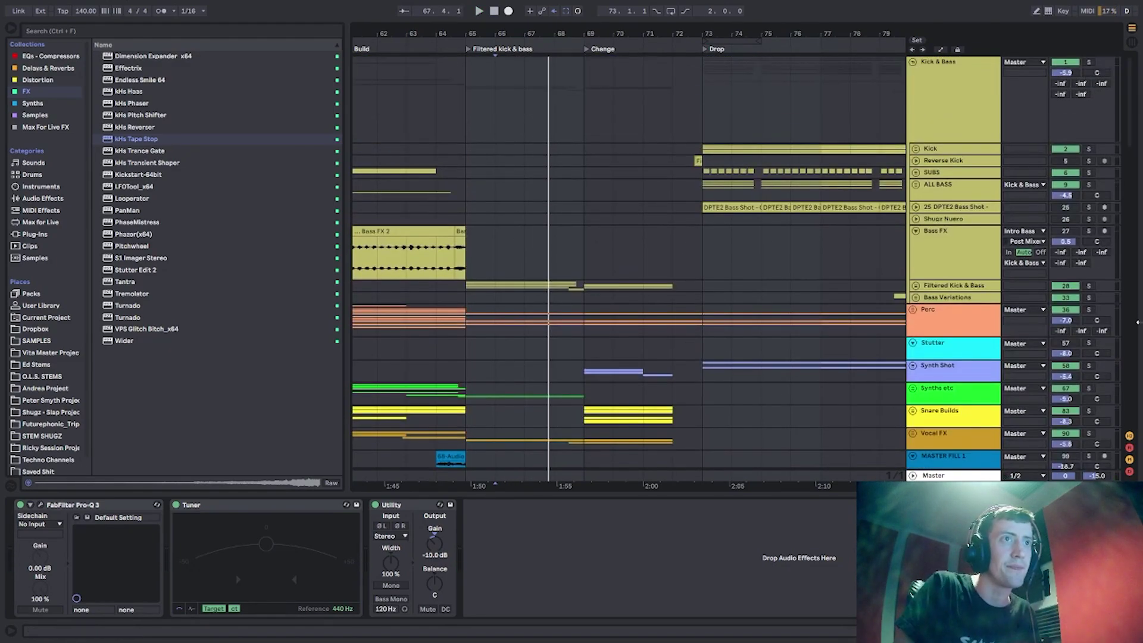
key(space)
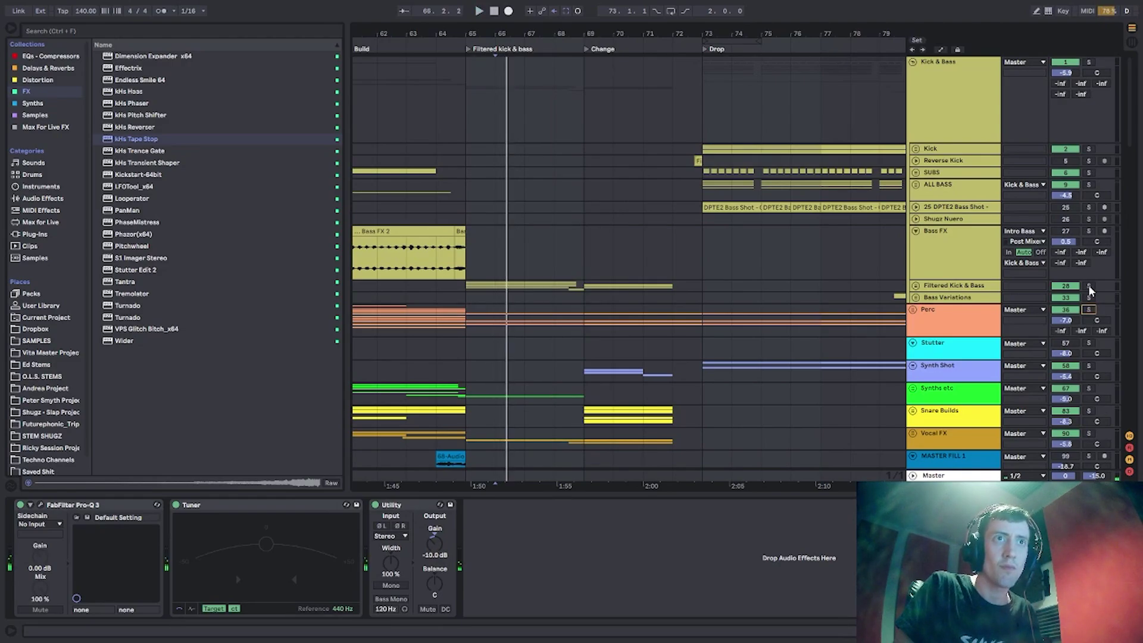
click(466, 268)
scroll(474, 283, down, 10)
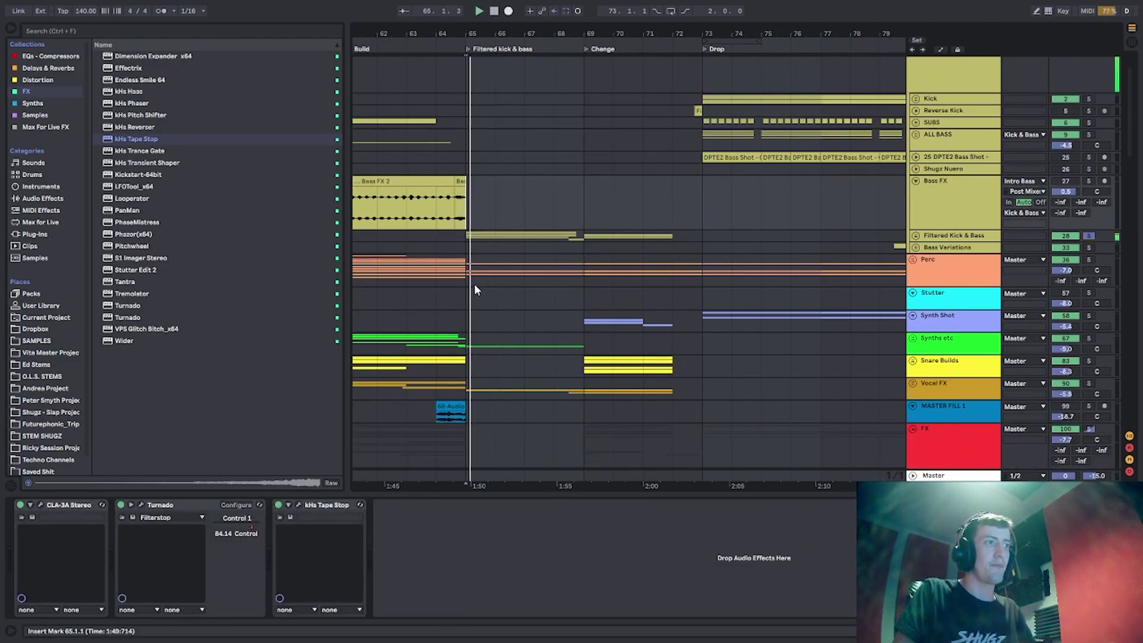
scroll(536, 228, down, 20)
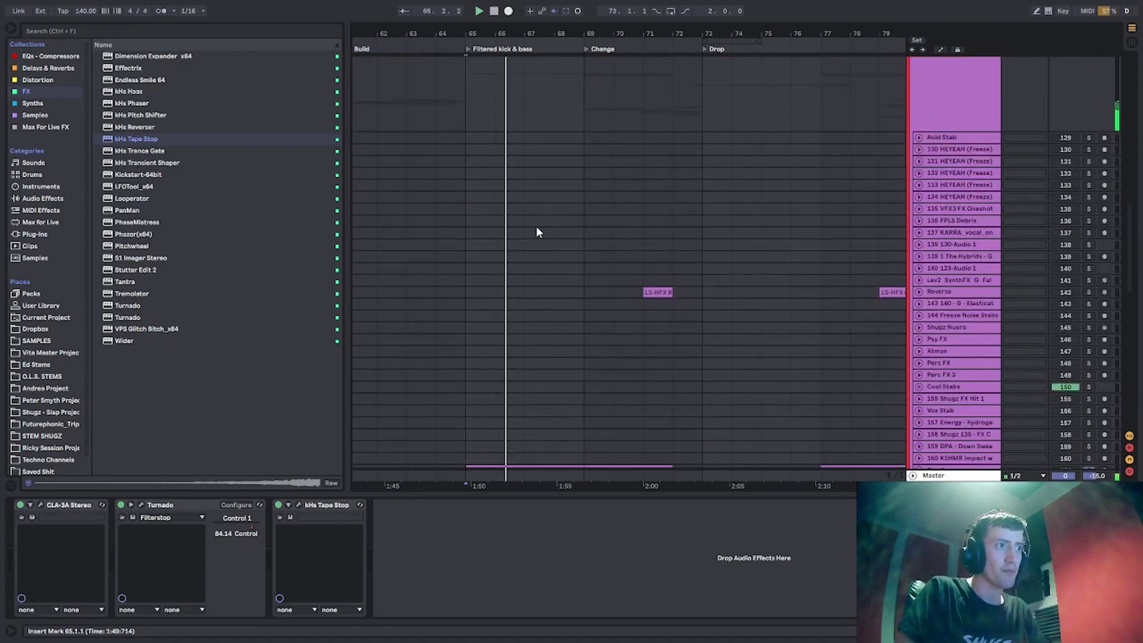
Add the Rise 2 track to the solo and play from bar 70 up to the end of the risers at bar 72.
ctrl+click(1089, 264)
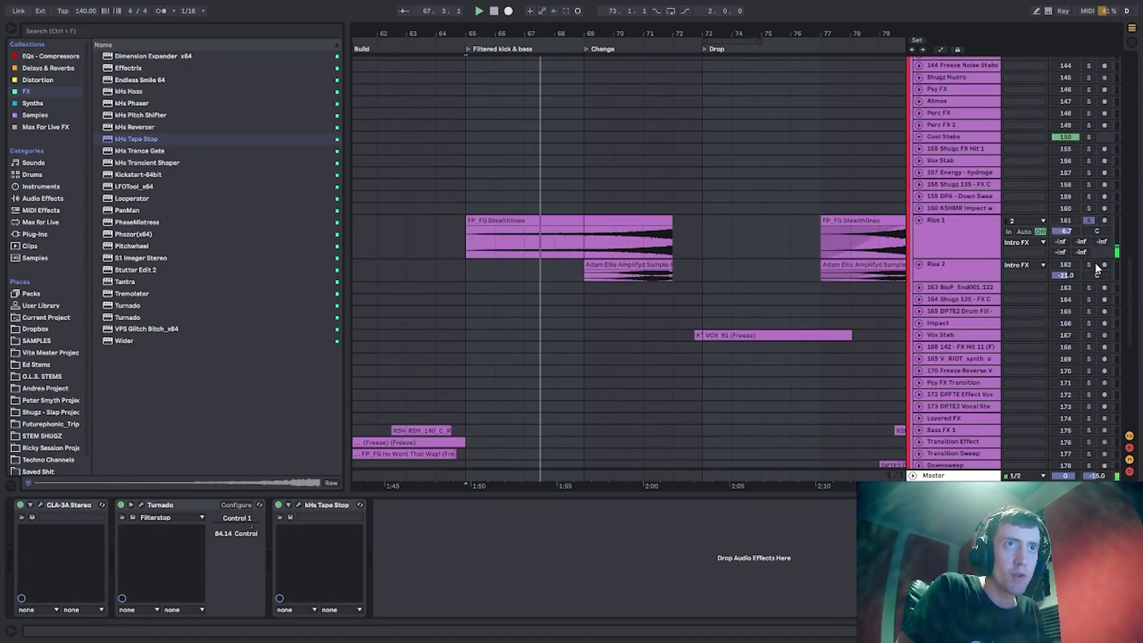
click(621, 276)
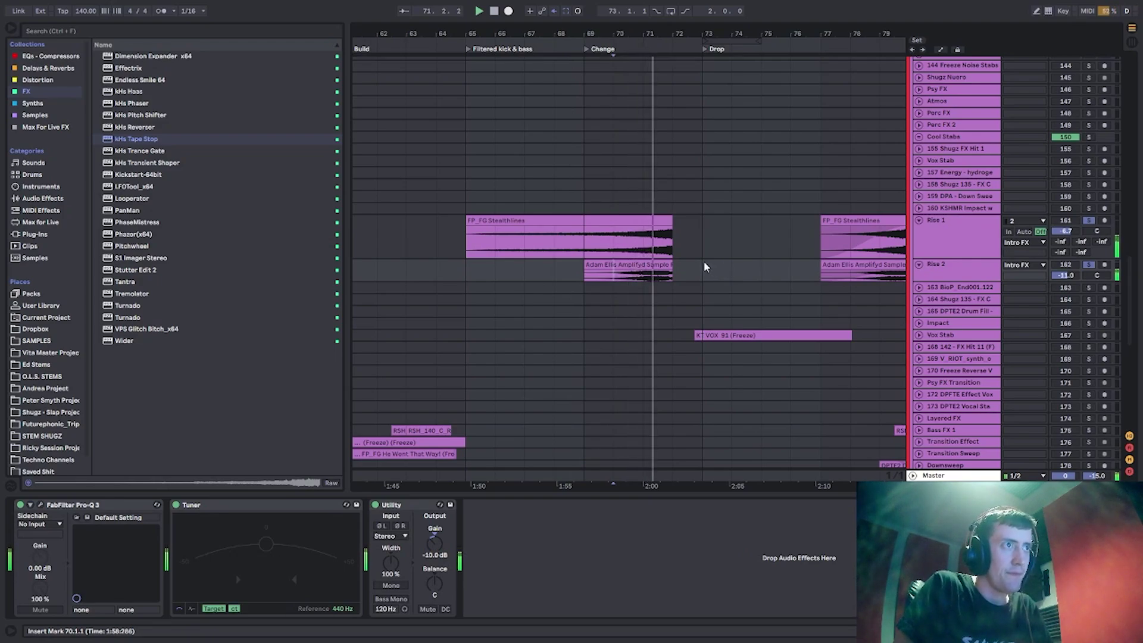
click(671, 250)
Unfold the First Break FX group and its Atmos Bass FX track, with the insertion mark at bar 65.
scroll(563, 227, down, 5)
scroll(563, 227, down, 6)
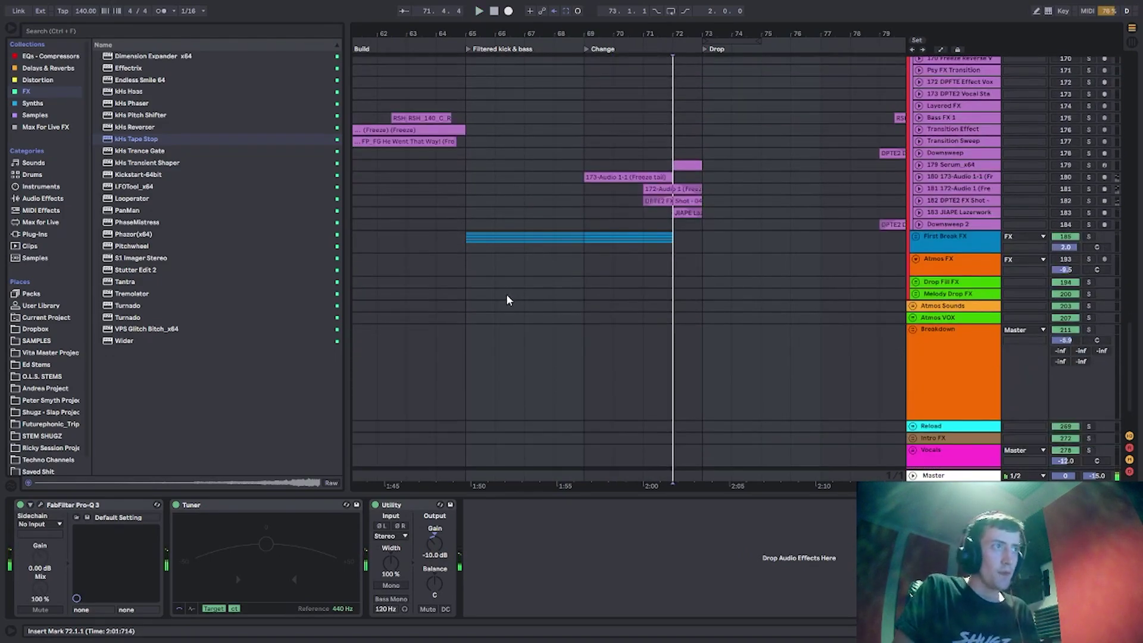
click(460, 249)
click(918, 236)
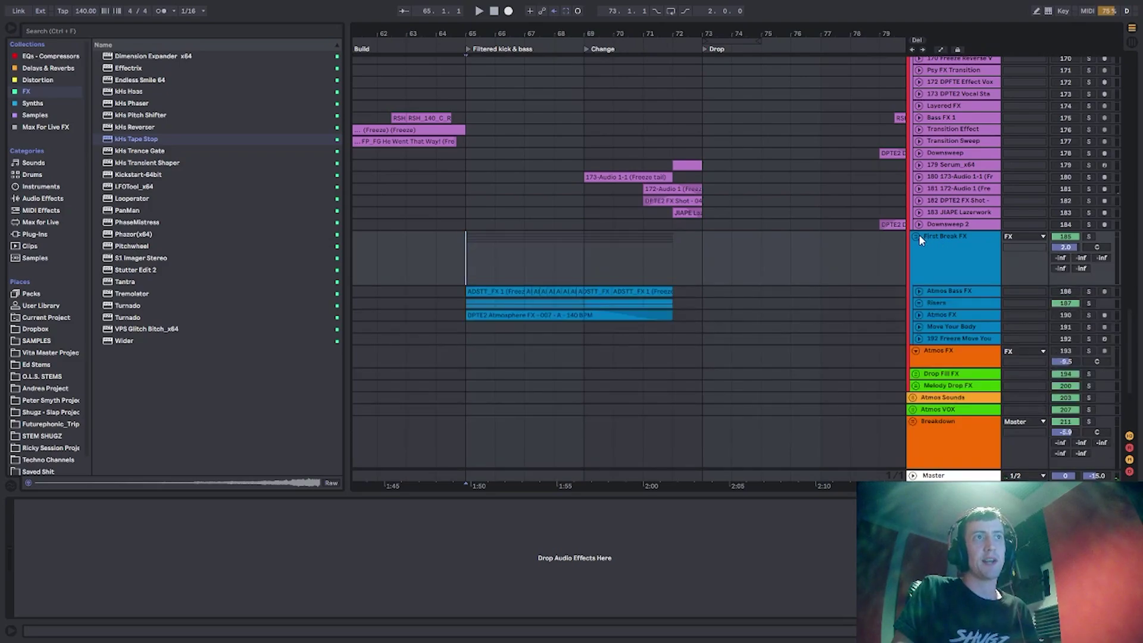
scroll(921, 238, down, 3)
click(920, 228)
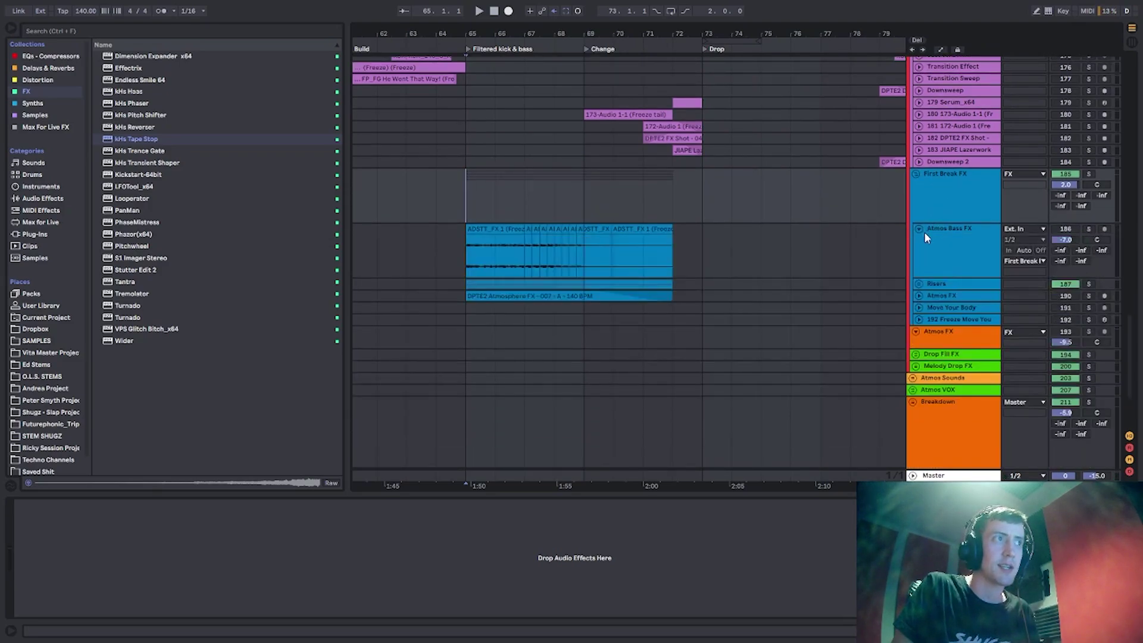
Solo the Atmos Bass FX track, play it from bar 65, and show its effect chain.
click(1089, 229)
key(space)
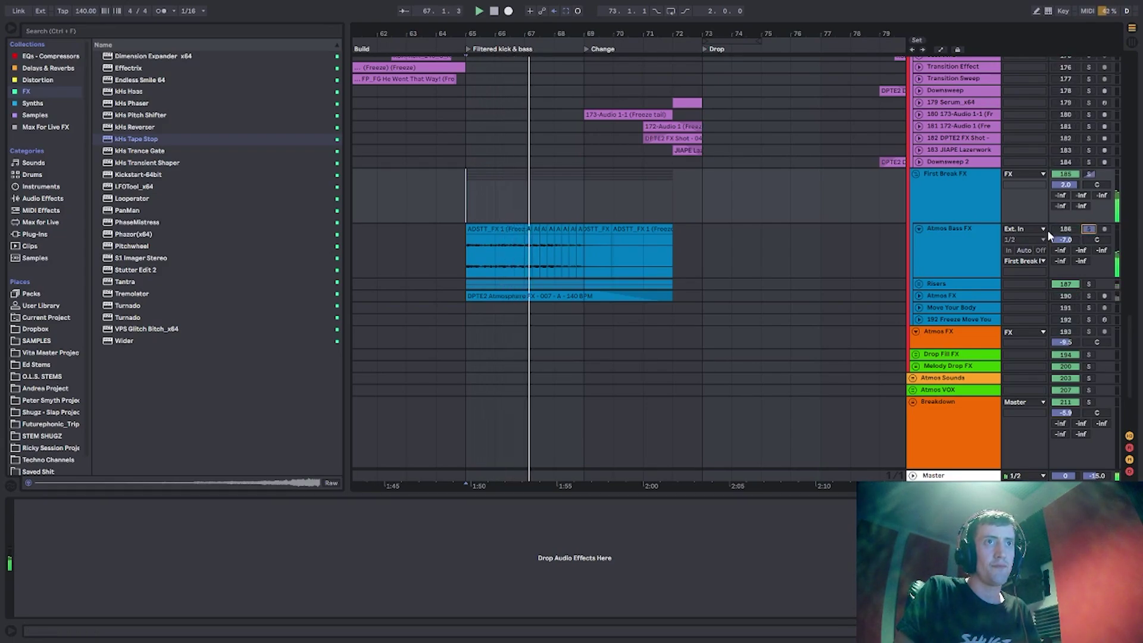
key(space)
key(space)
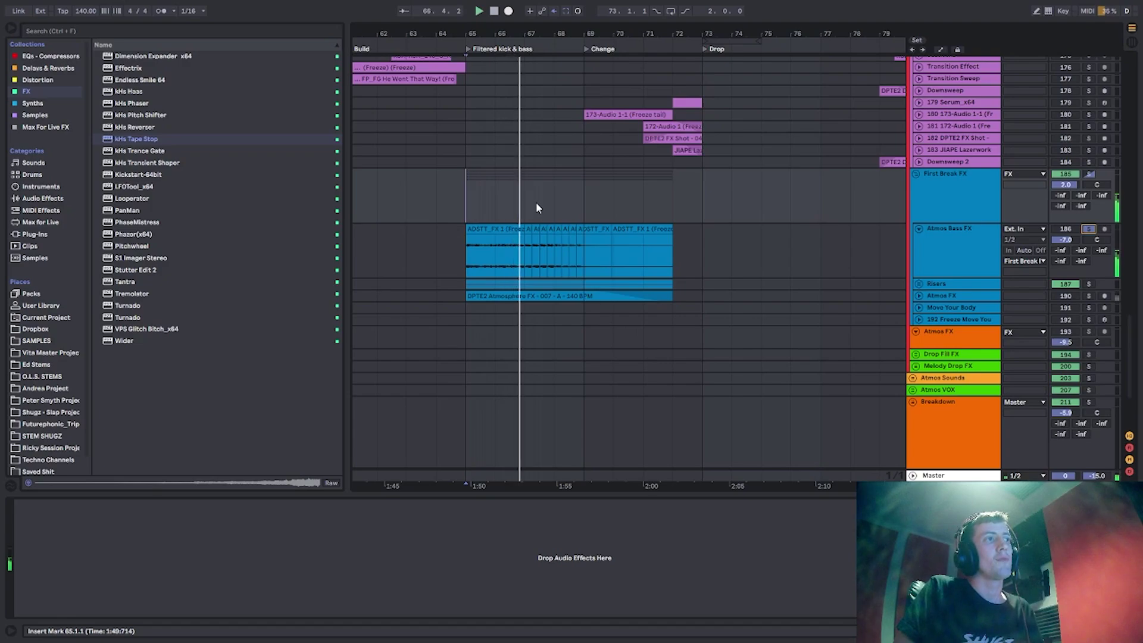
click(927, 243)
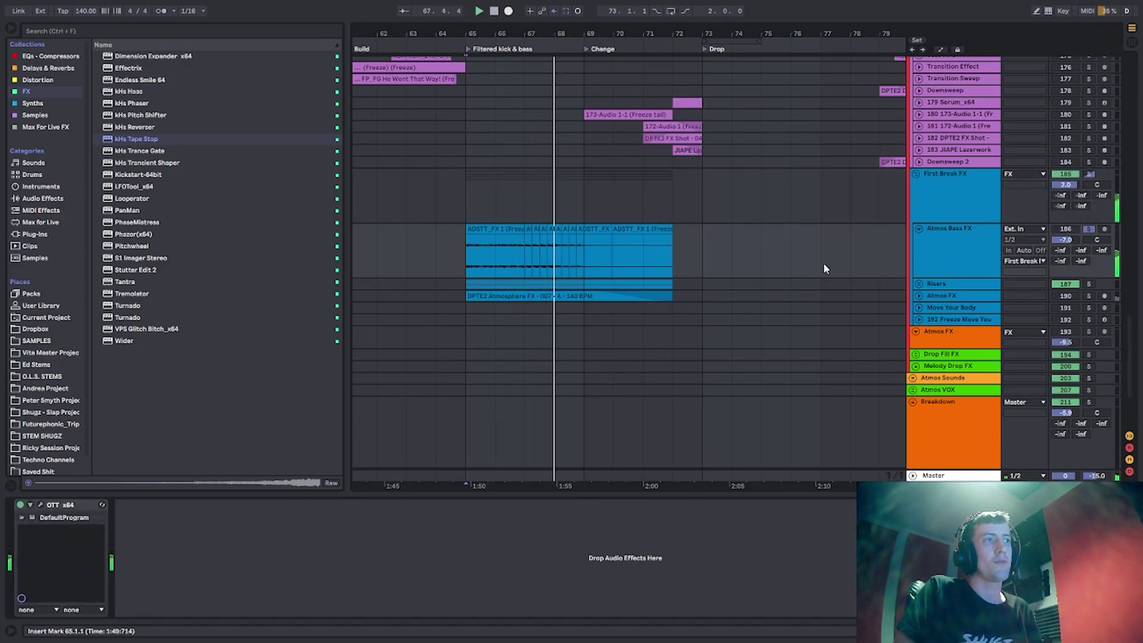
drag(519, 34, 564, 38)
Unfold the Risers group to show its tracks and effects, and collapse the Atmos Bass FX track.
scroll(564, 239, down, 2)
click(958, 222)
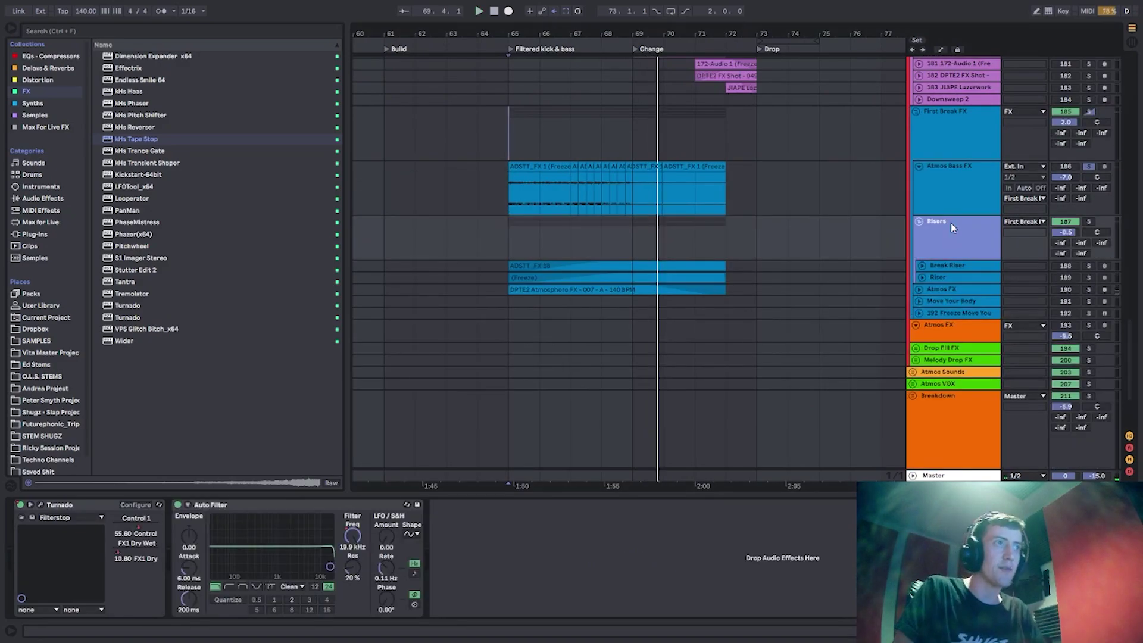
click(939, 185)
key(u)
click(949, 199)
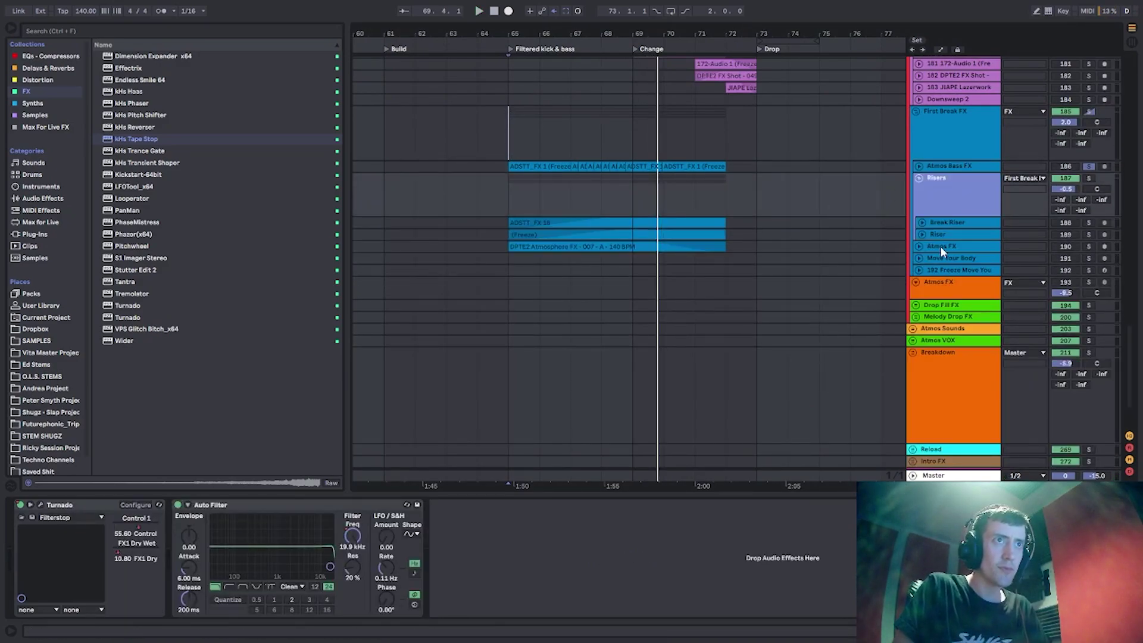
Solo the Risers group and play it from bar 65, briefly expand the Riser track, and fold the group.
click(1090, 178)
key(space)
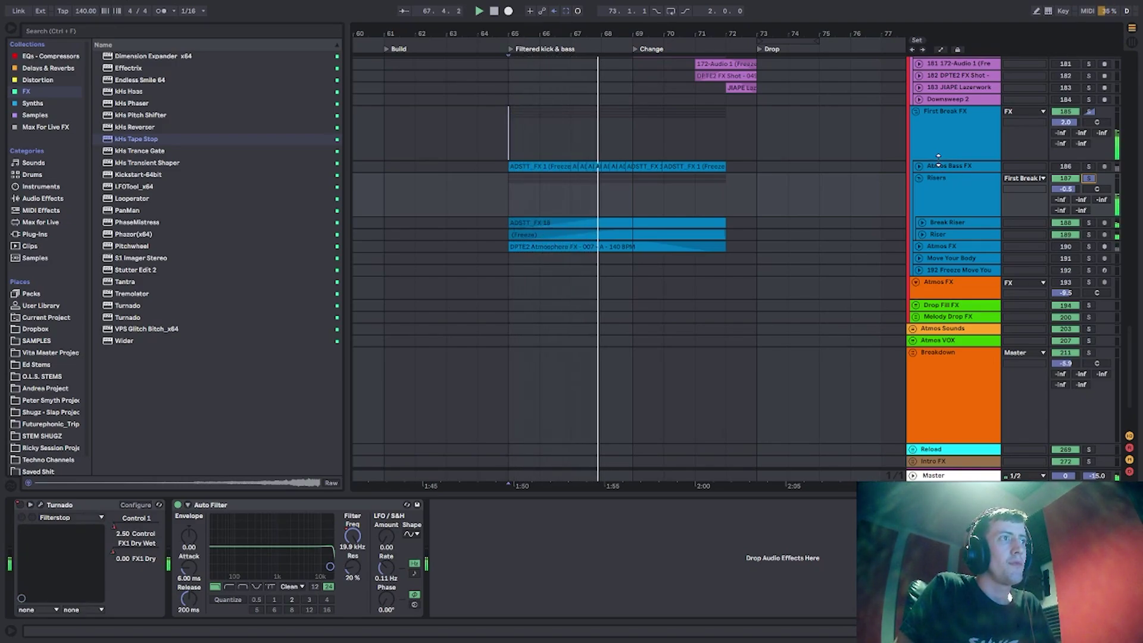
click(939, 235)
click(922, 235)
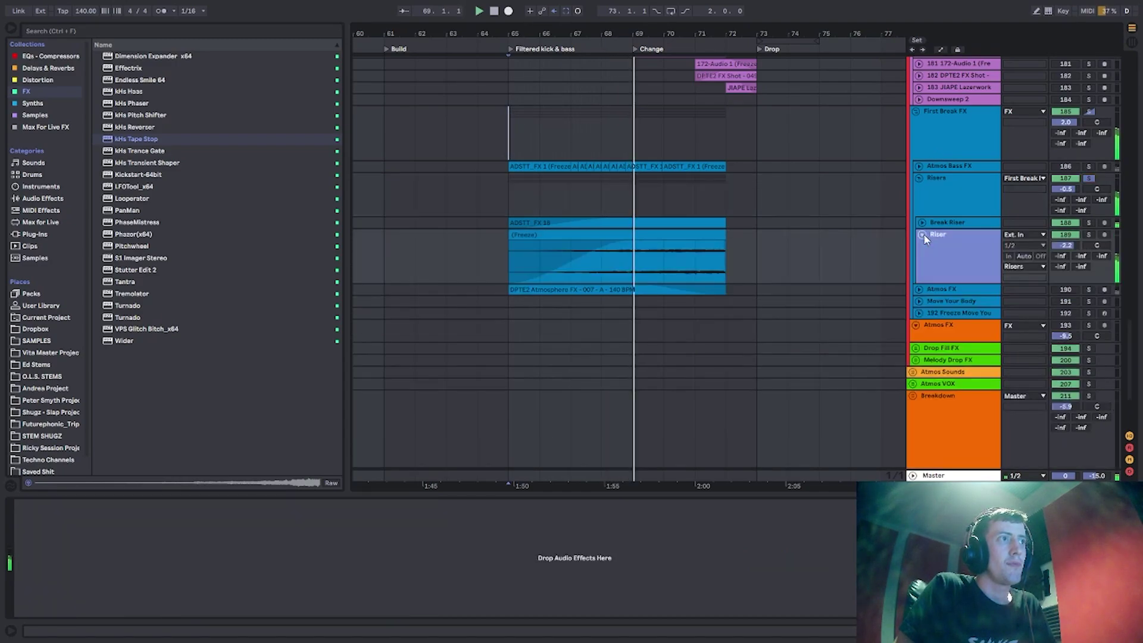
click(954, 247)
key(u)
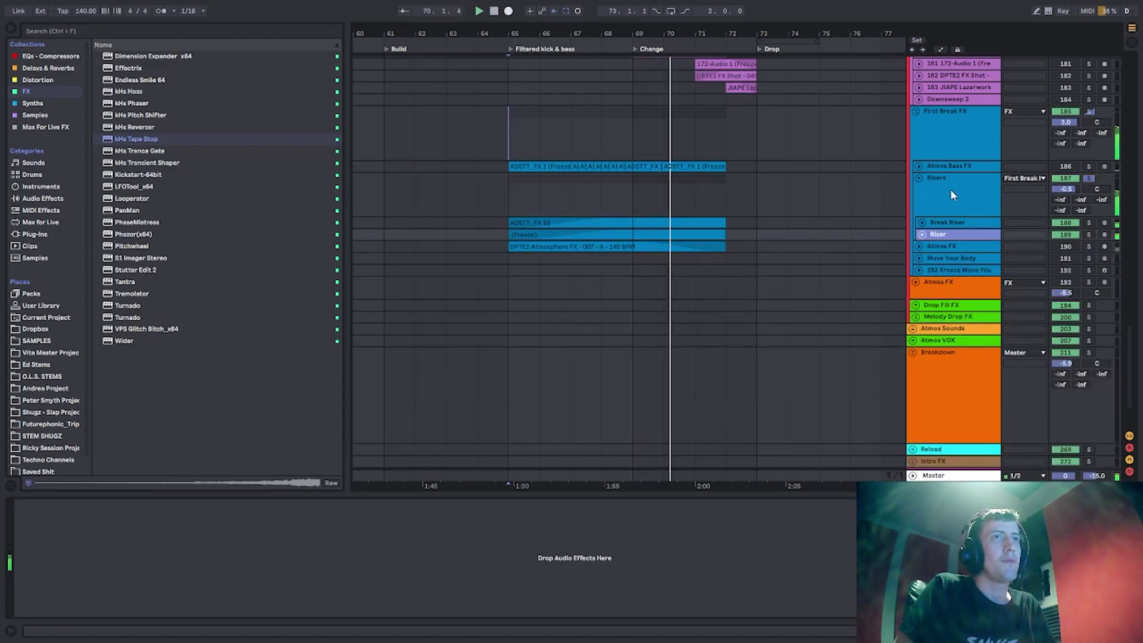
click(949, 188)
key(u)
scroll(921, 138, up, 5)
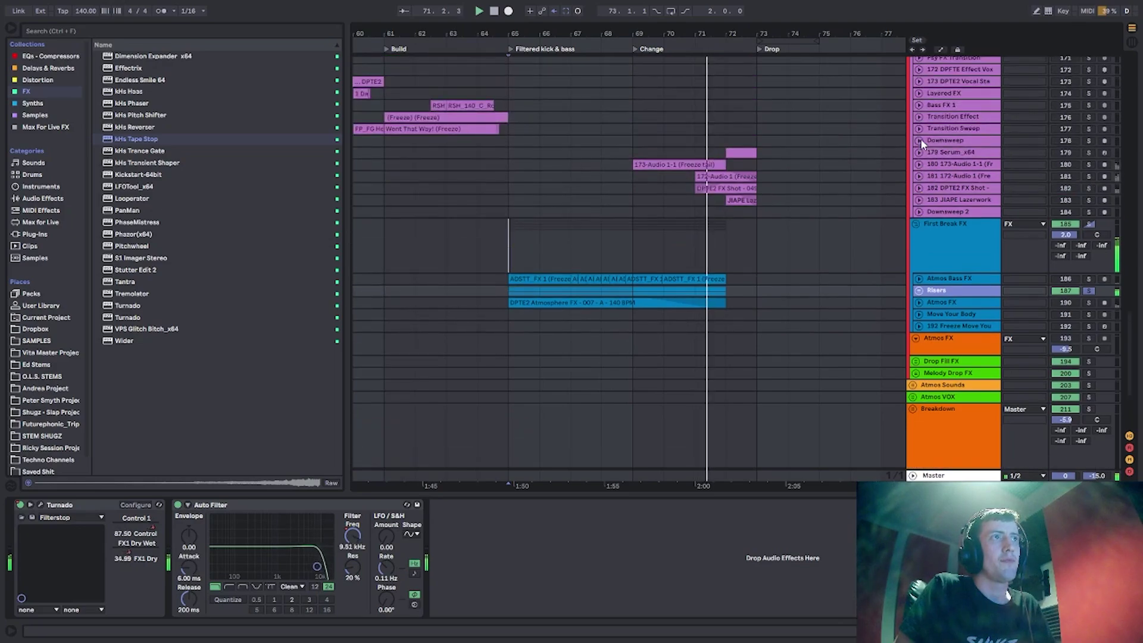
Unfold and solo the Atmos FX track in First Break FX and play it from bar 65.
scroll(882, 200, down, 3)
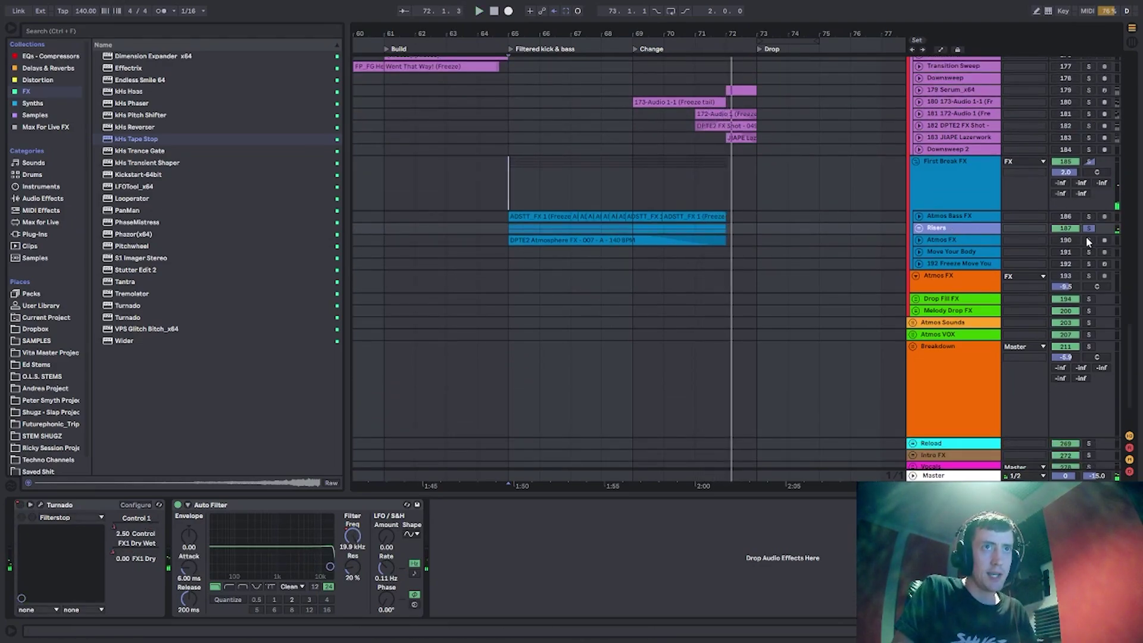
click(919, 240)
click(505, 262)
key(space)
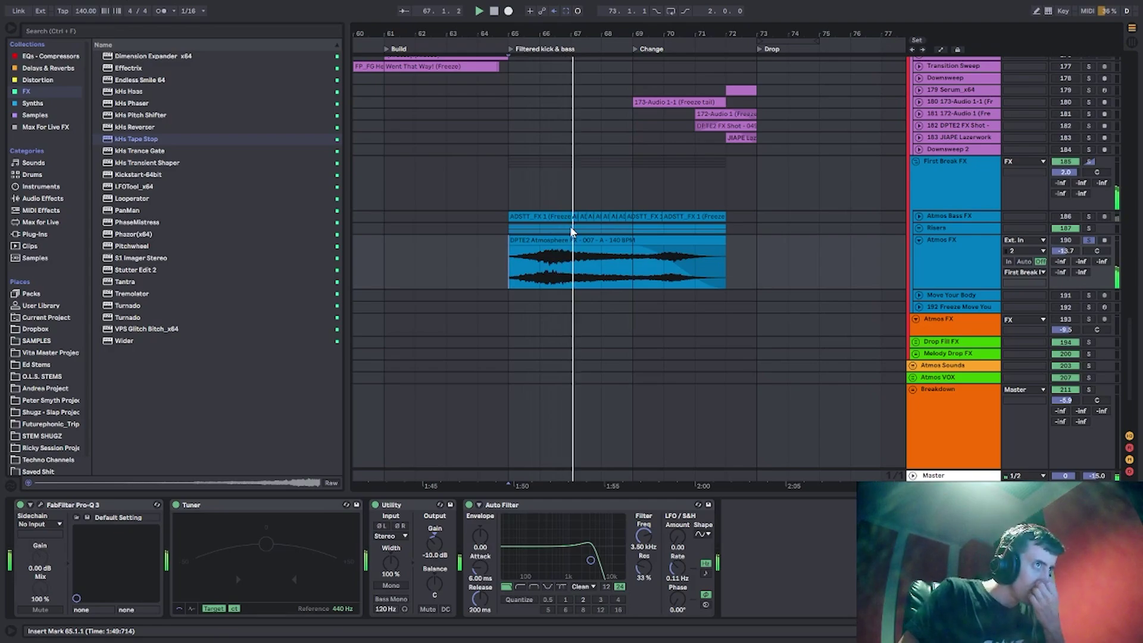
Collapse the Atmos FX track and fold the First Break FX group.
click(956, 245)
key(u)
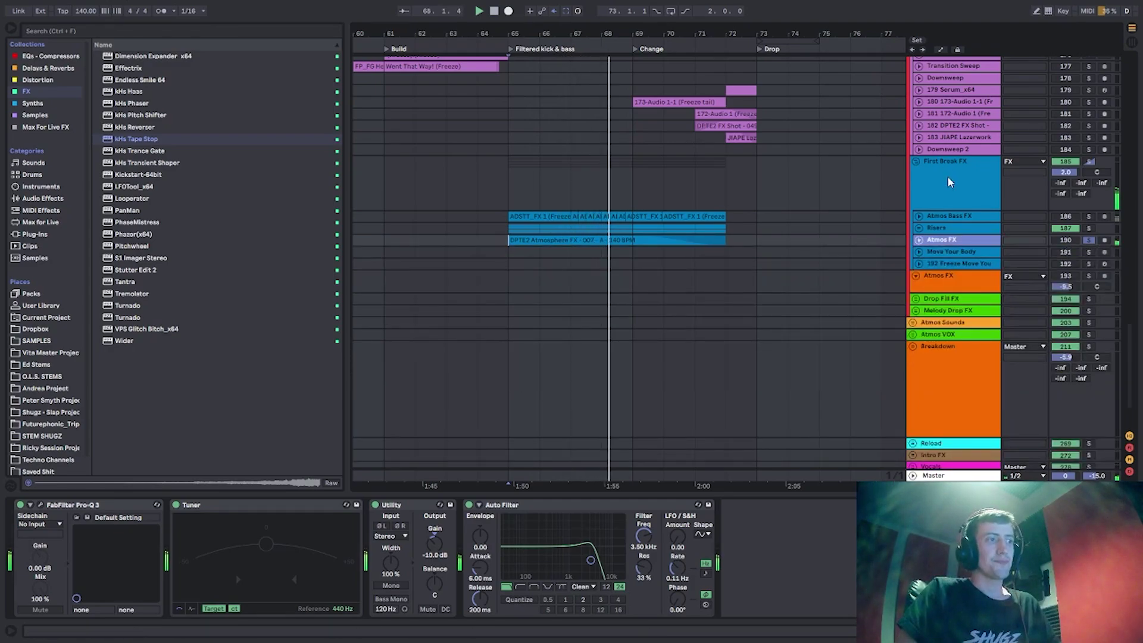
double_click(946, 183)
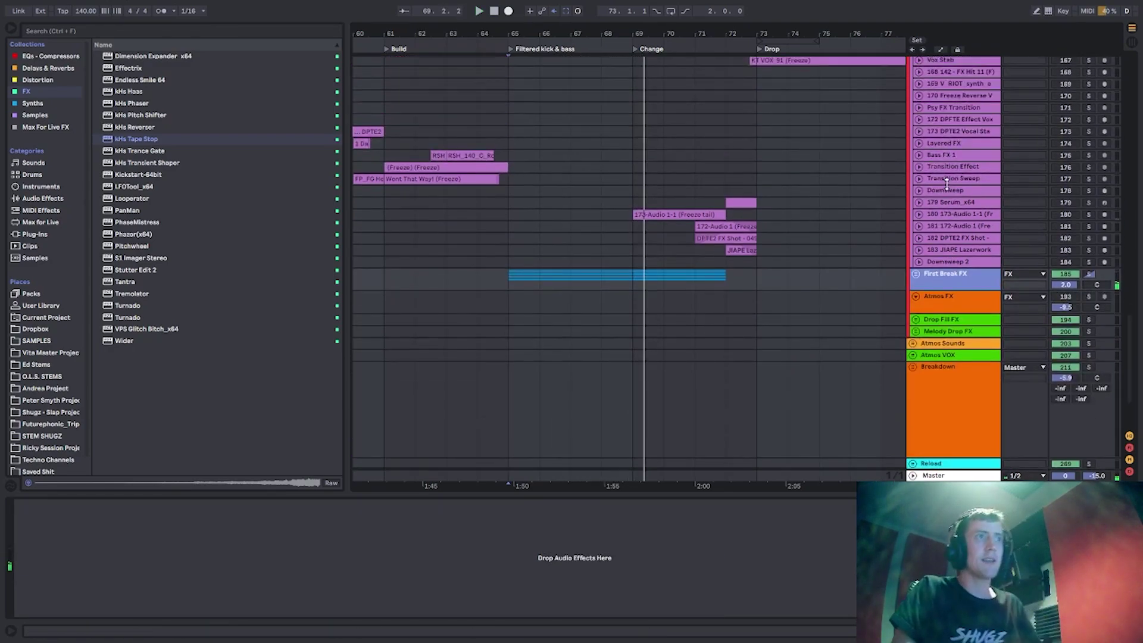
Collapse the two Rise tracks in the Intro FX group and fold the whole group.
scroll(947, 183, up, 5)
click(945, 206)
key(u)
click(947, 180)
key(u)
scroll(948, 180, up, 4)
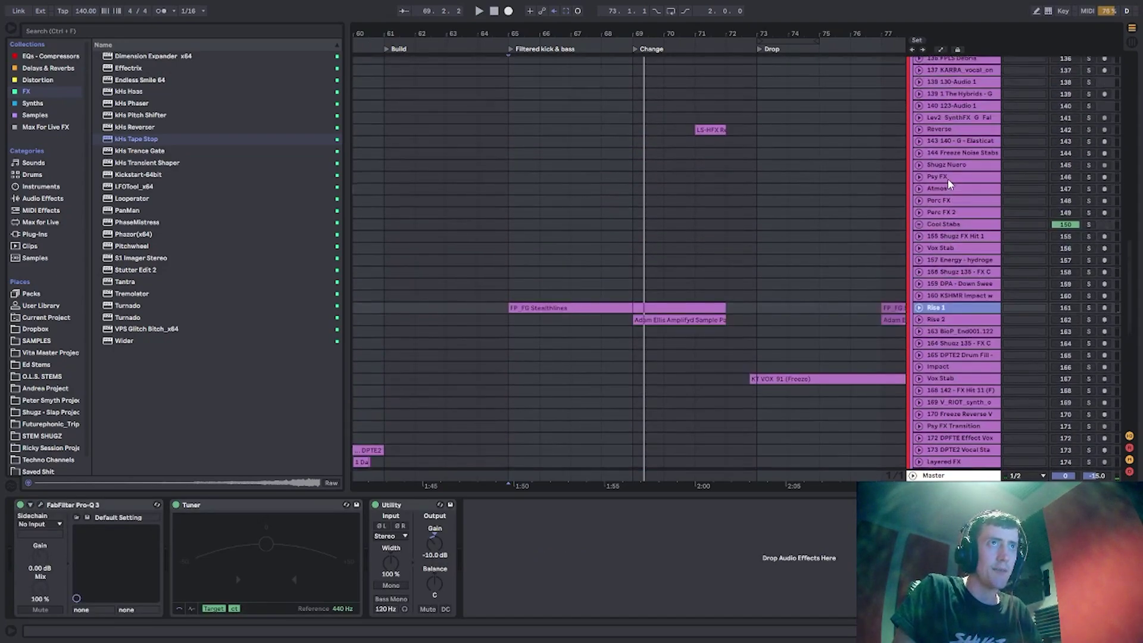
scroll(950, 182, up, 8)
double_click(949, 180)
Solo the Impacts/Explosions group and play it from bar 69, then solo the Crashes & Sweeps group during playback.
click(650, 195)
key(space)
click(648, 178)
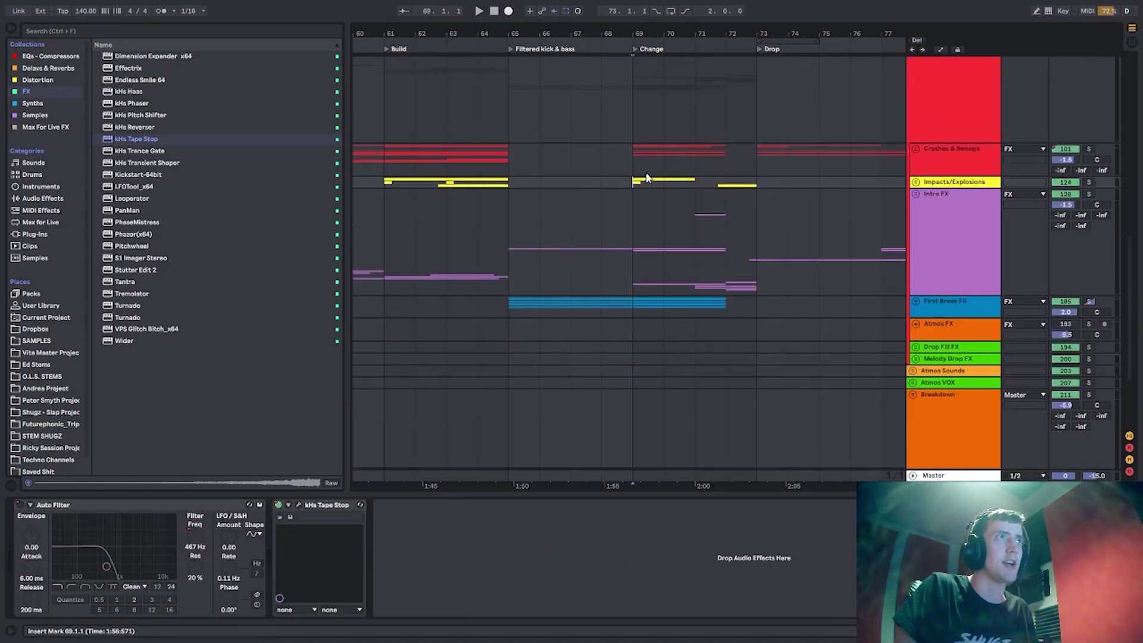
click(1089, 183)
key(space)
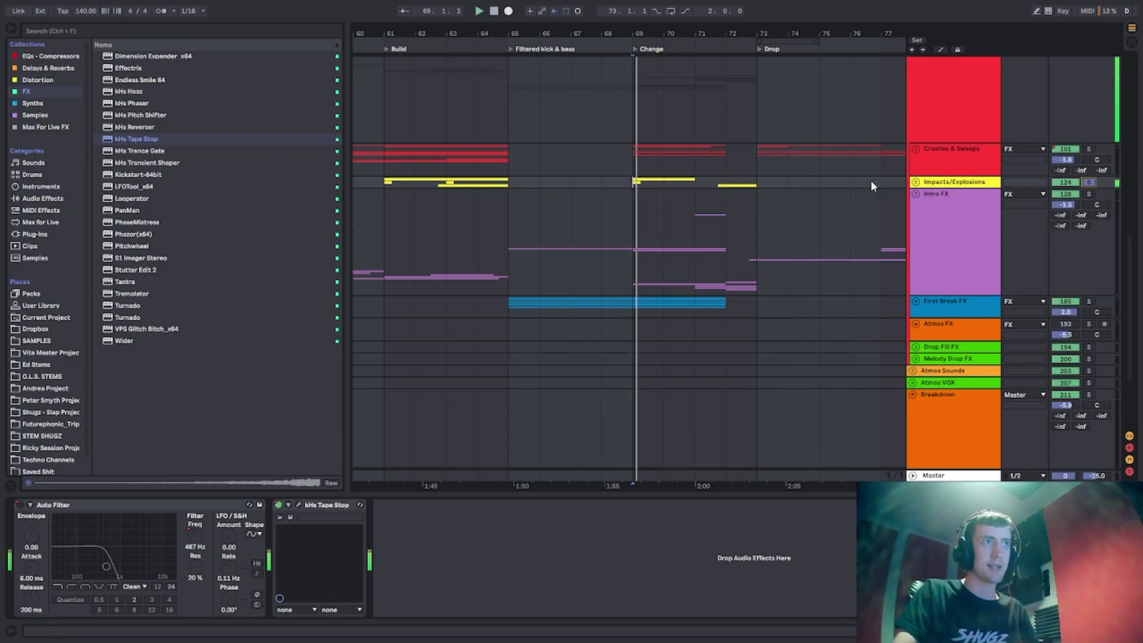
click(1093, 150)
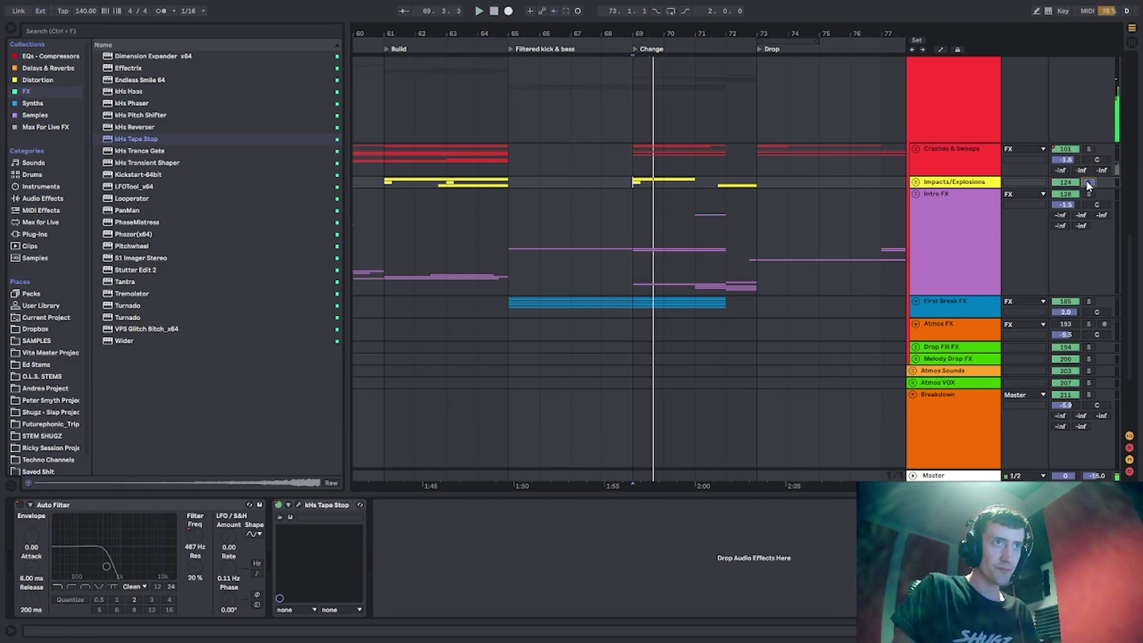
Listen to the Snare Builds group soloed in the Change section, then stop and return the playback start to bar 69.
scroll(1088, 184, up, 5)
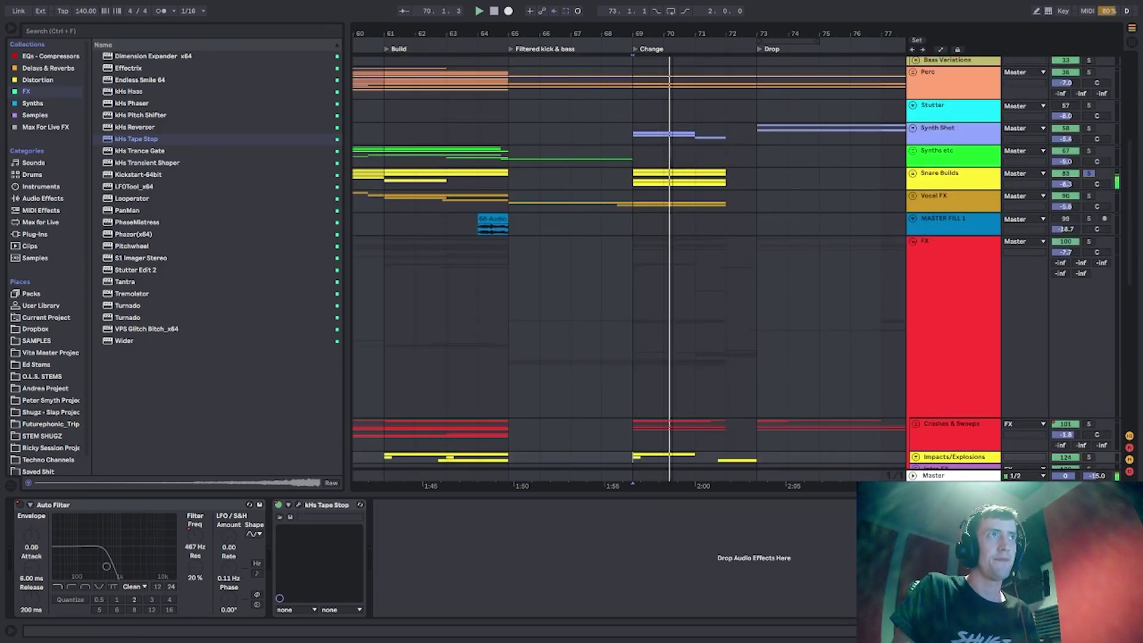
drag(632, 34, 596, 39)
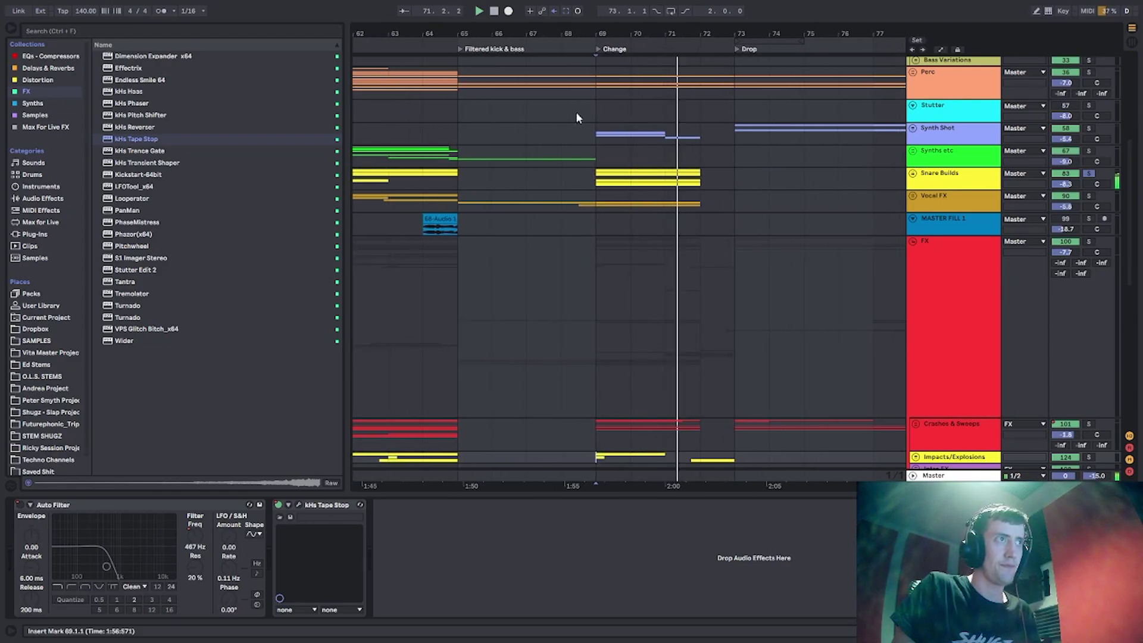
click(589, 138)
key(space)
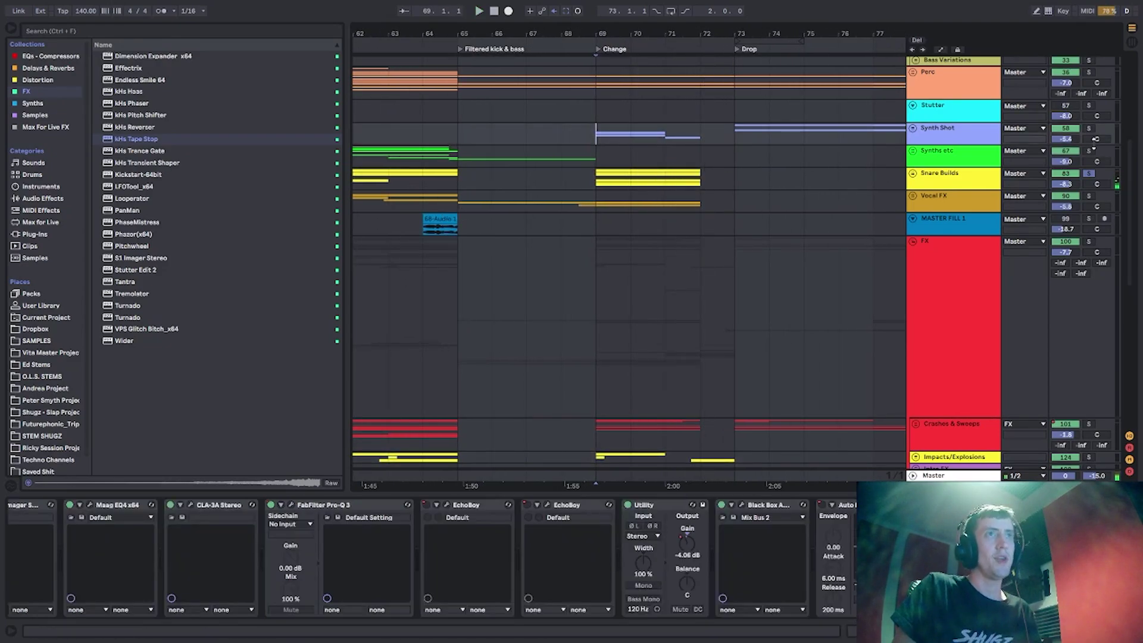
Solo the Synth Shot group, play it from bar 69, and move the playback start to the Drop at bar 73.
click(700, 138)
click(729, 136)
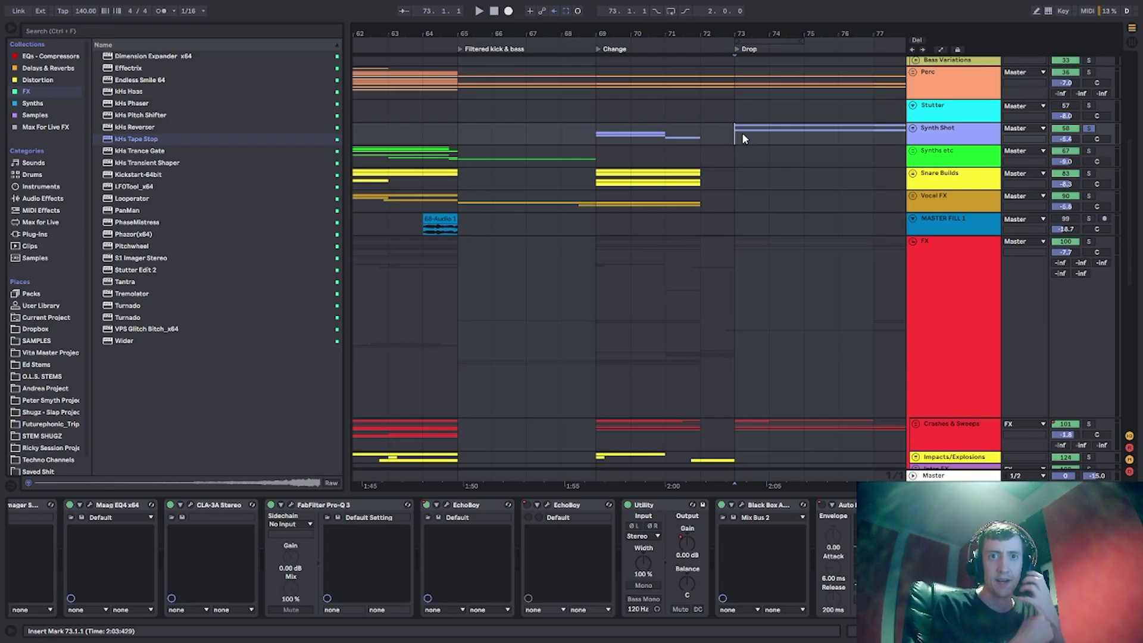
click(596, 135)
key(space)
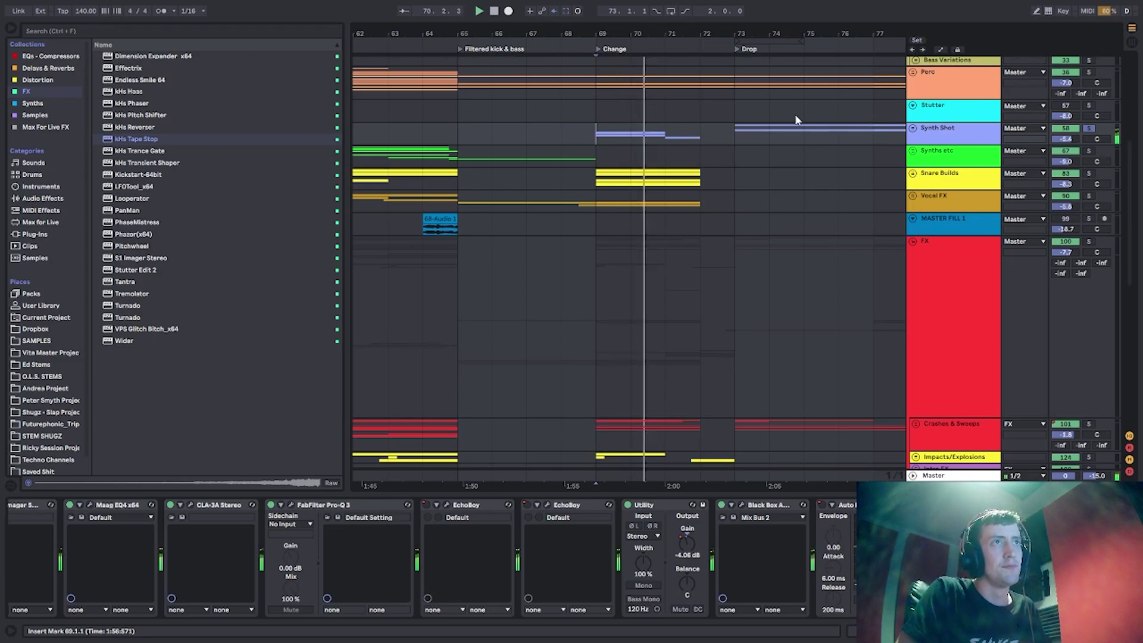
drag(696, 39, 514, 124)
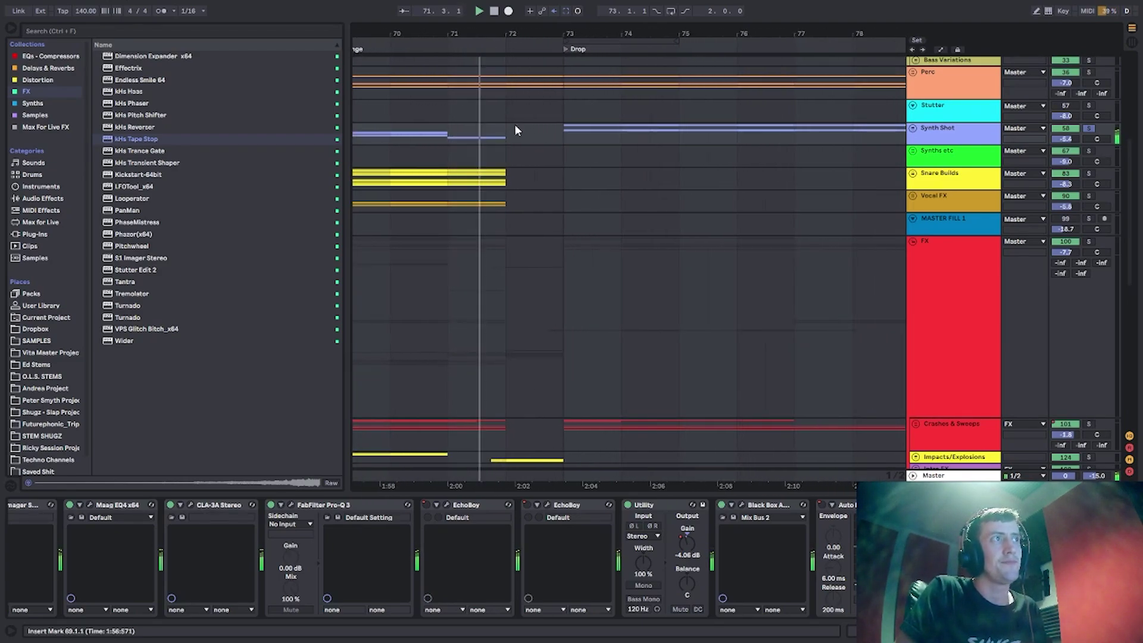
click(559, 140)
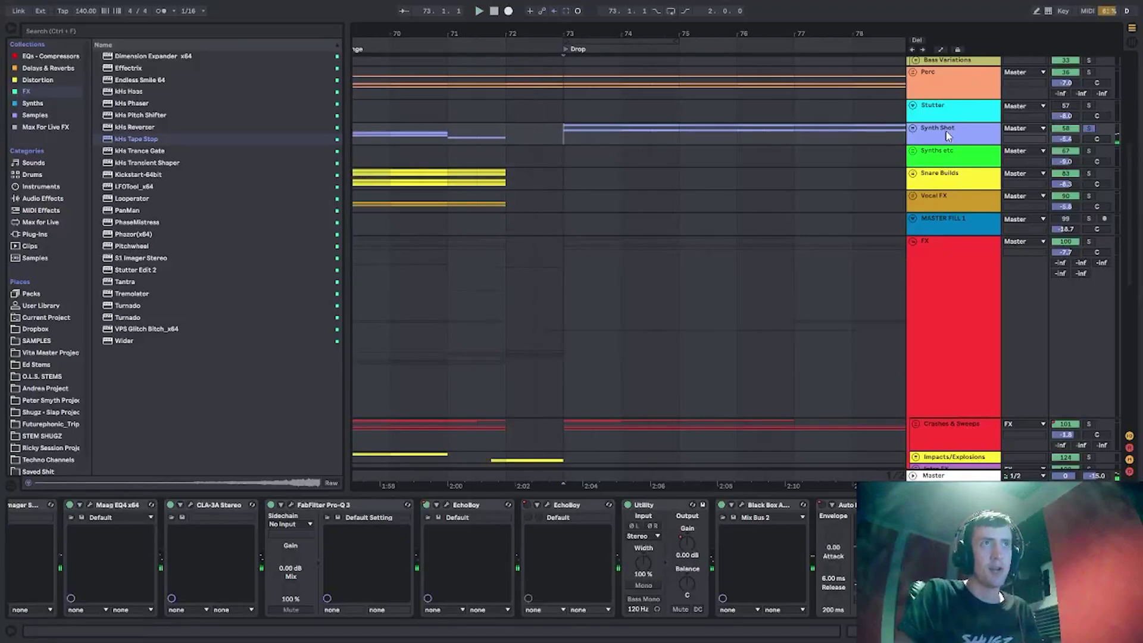
Unfold the Synth Shot and Stabs groups and the Talking Lead track, and loop its clip from bar 73 to 77.
click(913, 128)
scroll(934, 150, down, 1)
click(916, 146)
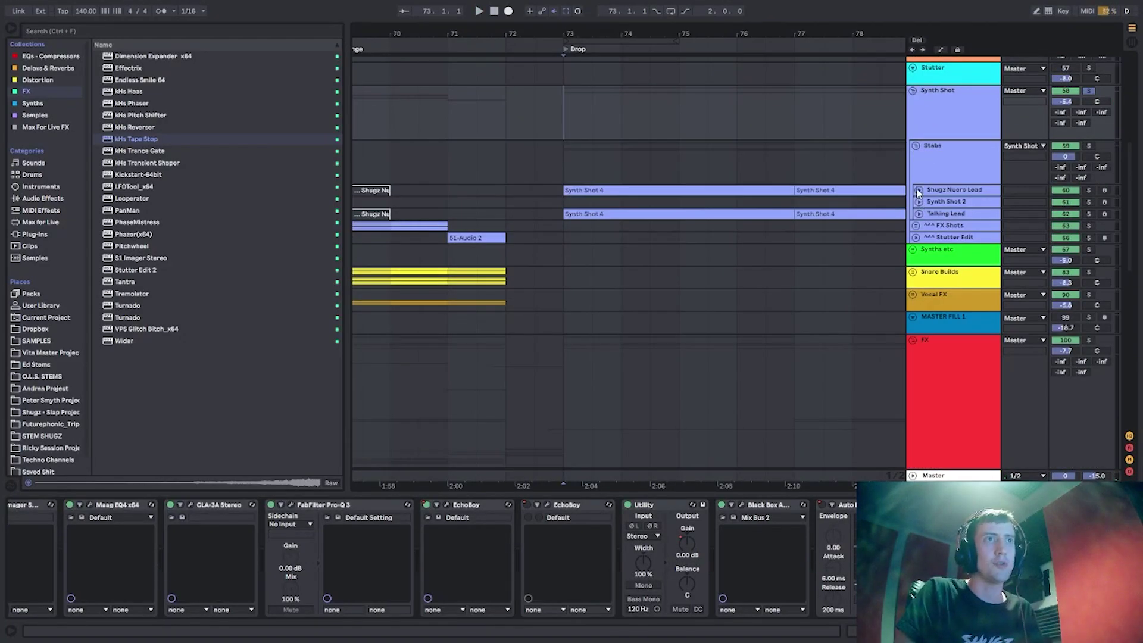
click(920, 215)
drag(566, 307, 808, 310)
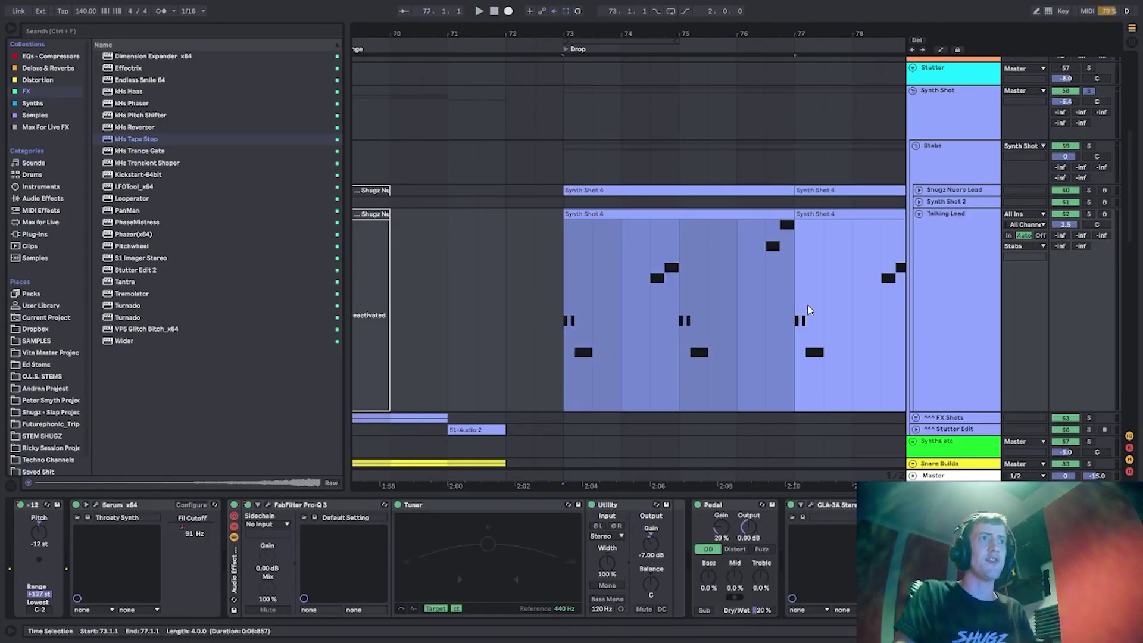
key(ctrl+l)
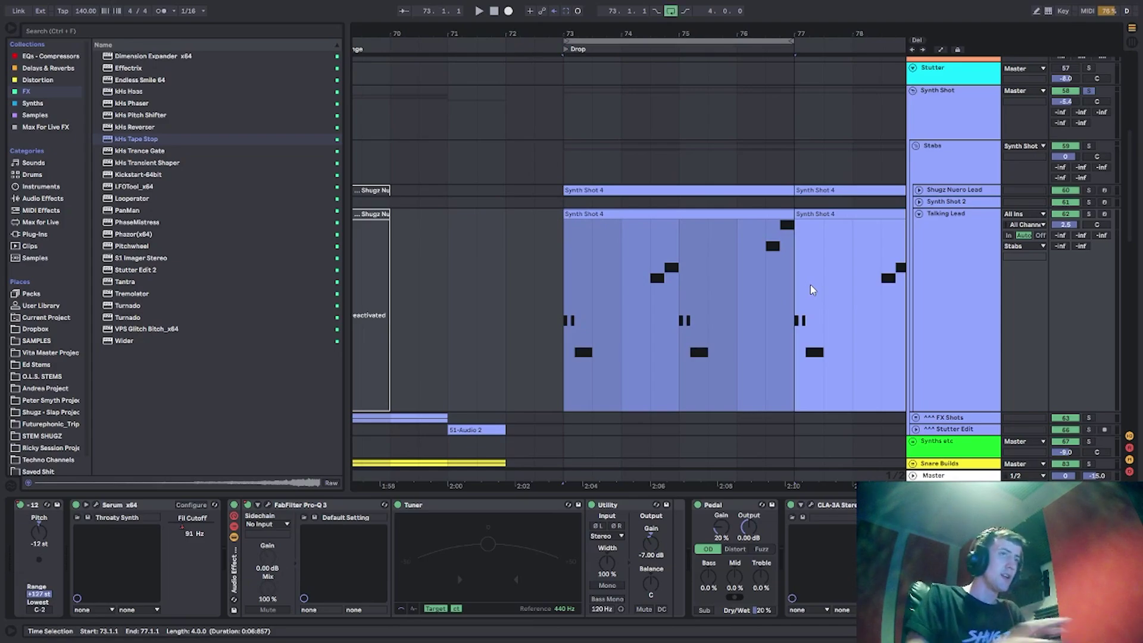
Solo the Talking Lead track and play its four-bar loop from bar 73.
click(1089, 215)
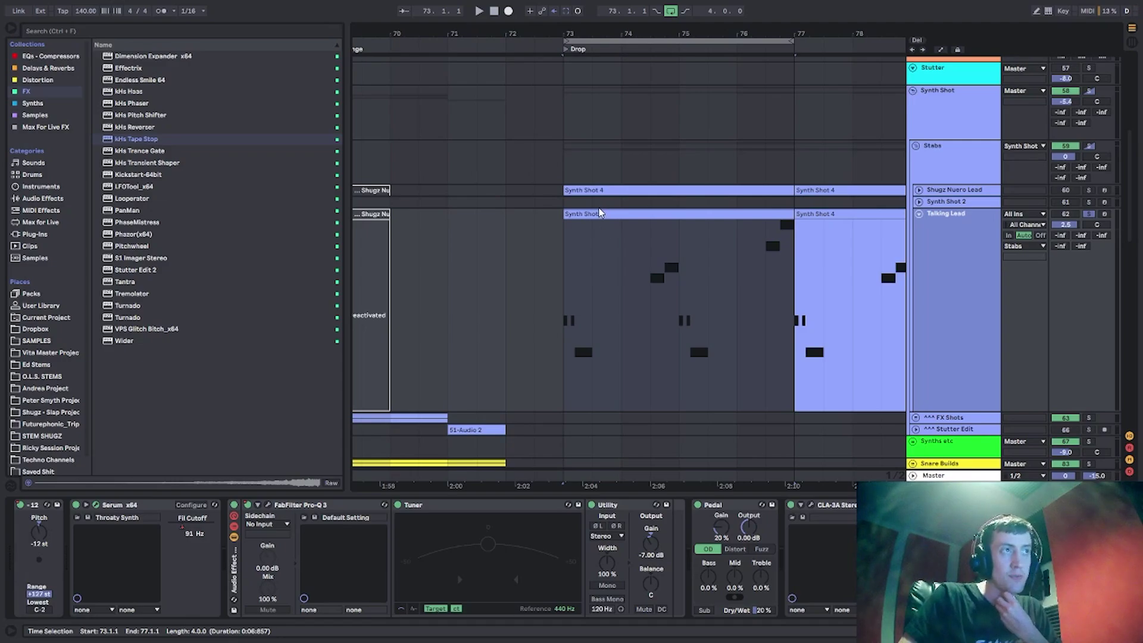
key(space)
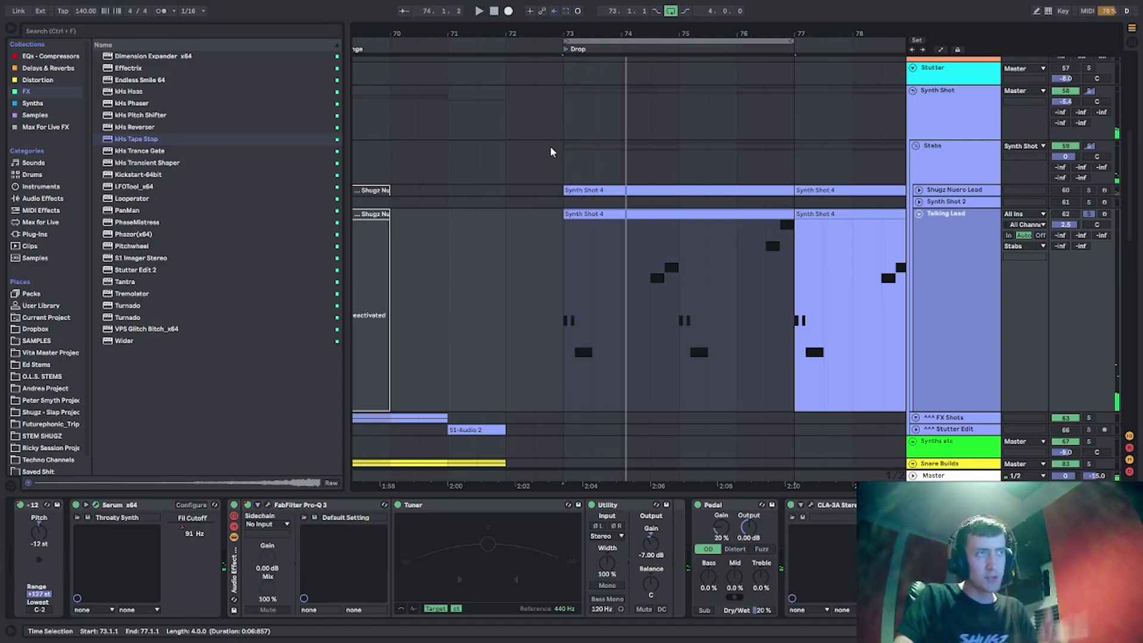
key(space)
key(space)
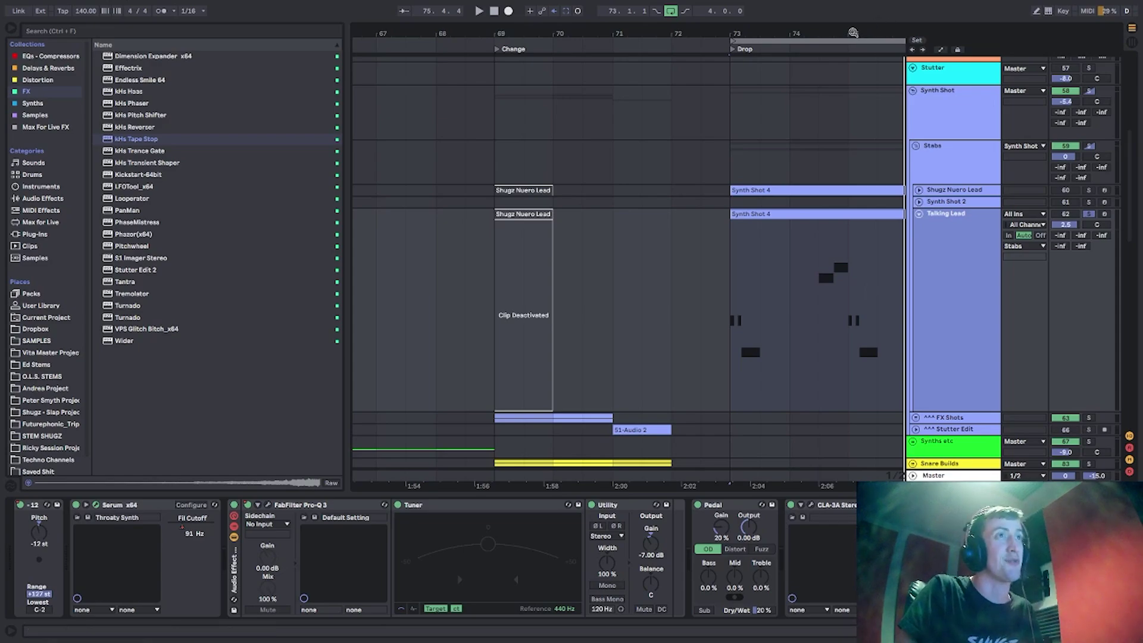
drag(854, 33, 716, 34)
Loop one bar of the Talking Lead clip from 74.3 to 75.3 and play it.
drag(684, 283, 740, 295)
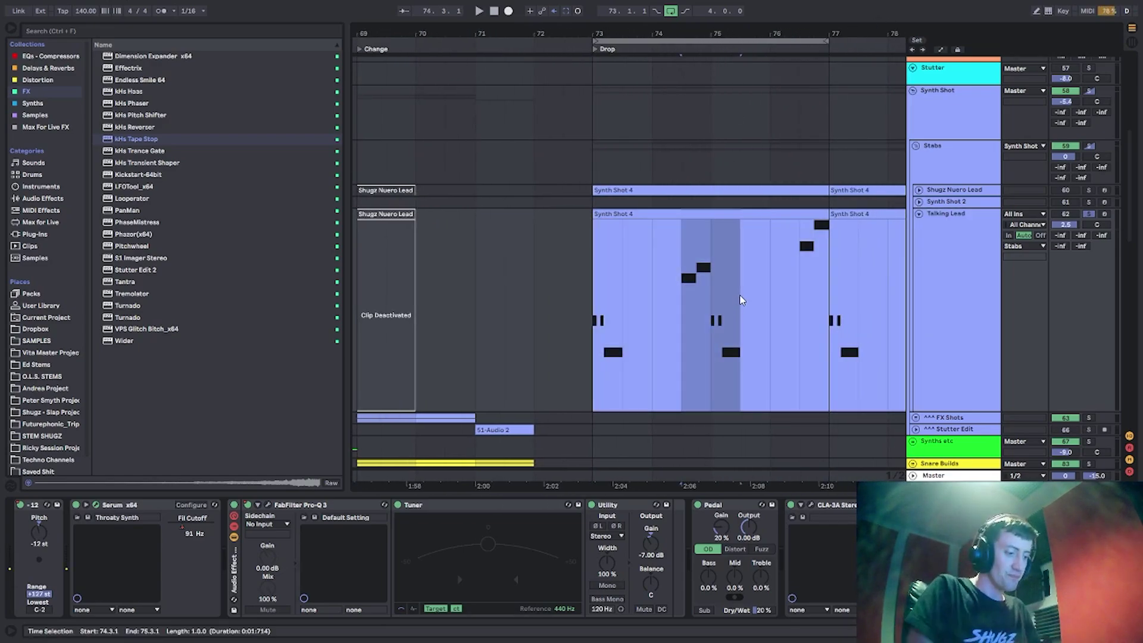
key(ctrl+l)
key(space)
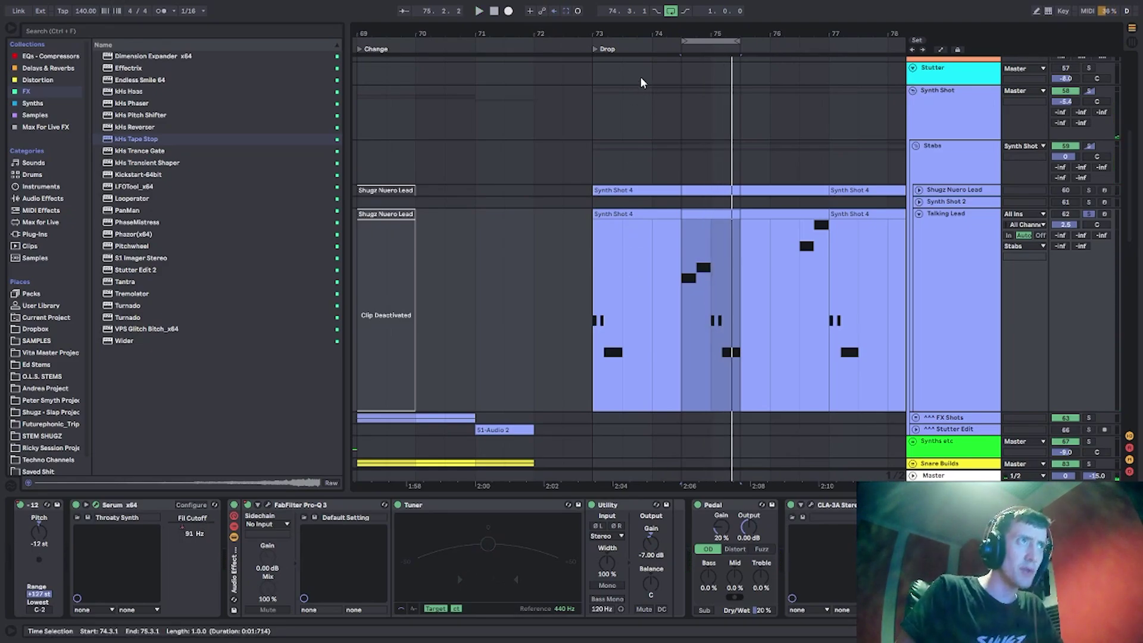
drag(691, 34, 610, 23)
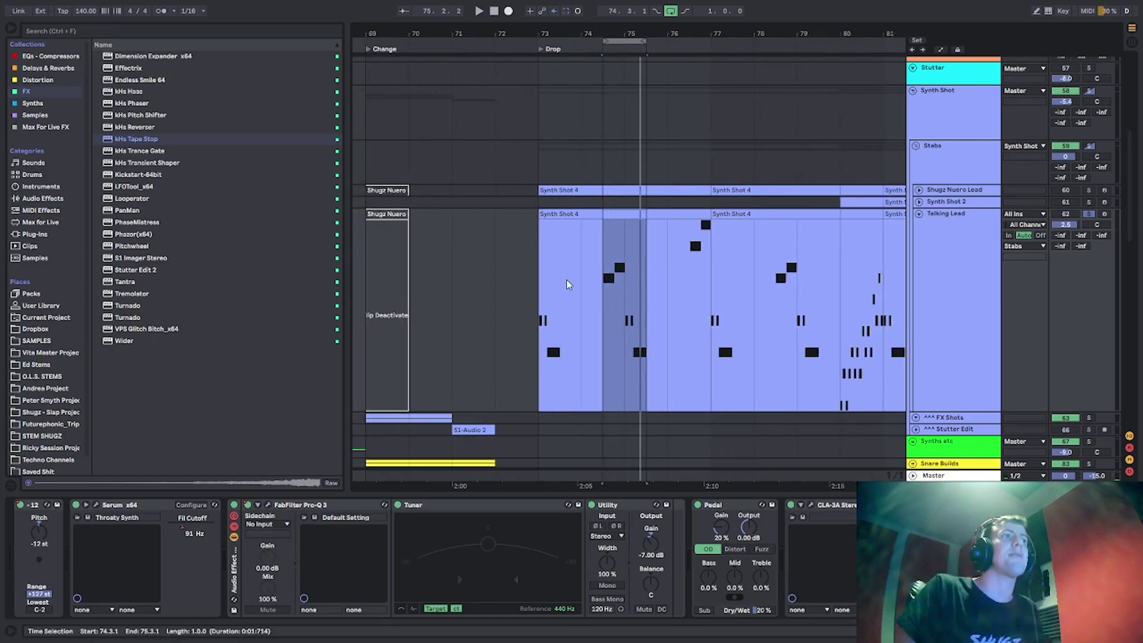
Turn off the loop and play the soloed Talking Lead from bar 73.
click(545, 279)
scroll(797, 162, up, 1)
scroll(562, 286, down, 3)
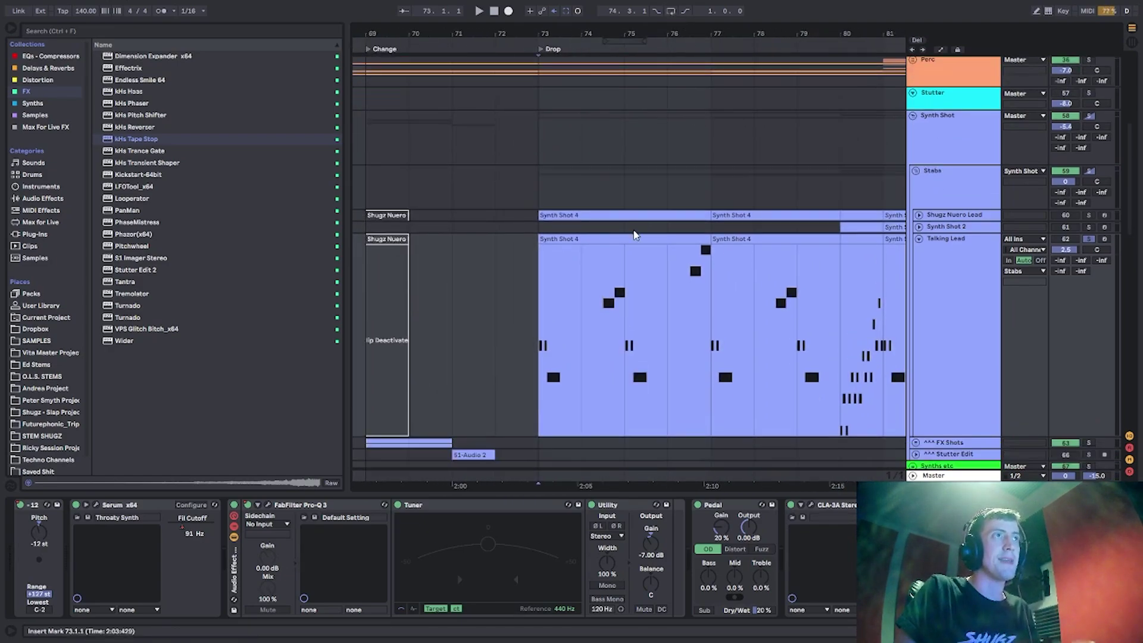
key(space)
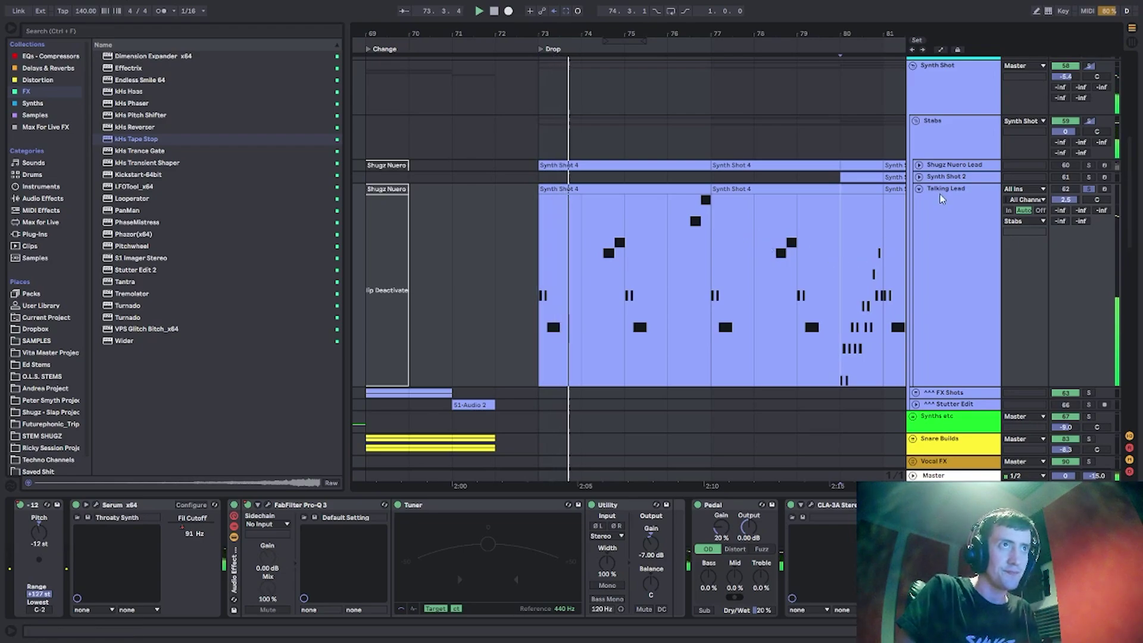
Unfold and solo the Shugz Nuero Lead track, play it from bar 73, and add Talking Lead to the solo.
click(920, 165)
click(548, 194)
key(space)
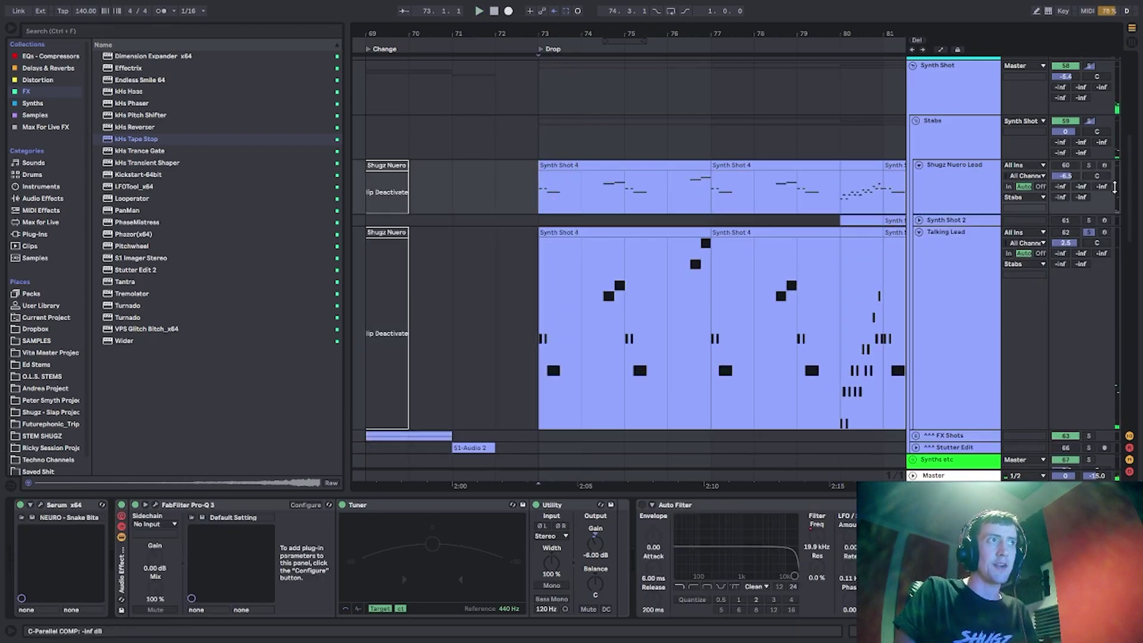
click(1089, 166)
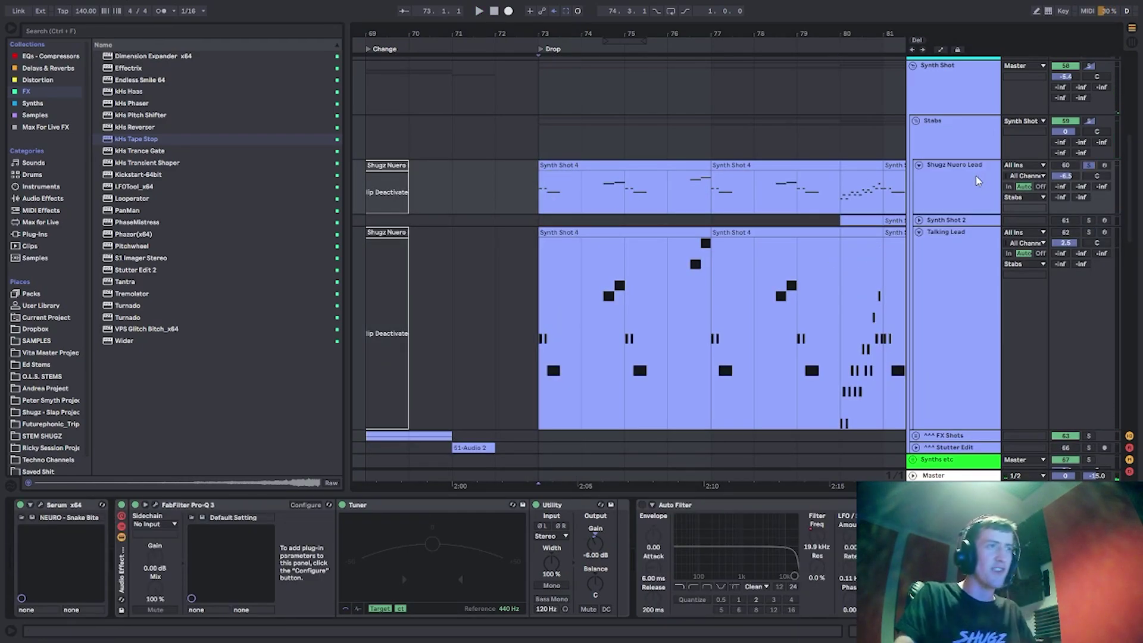
key(space)
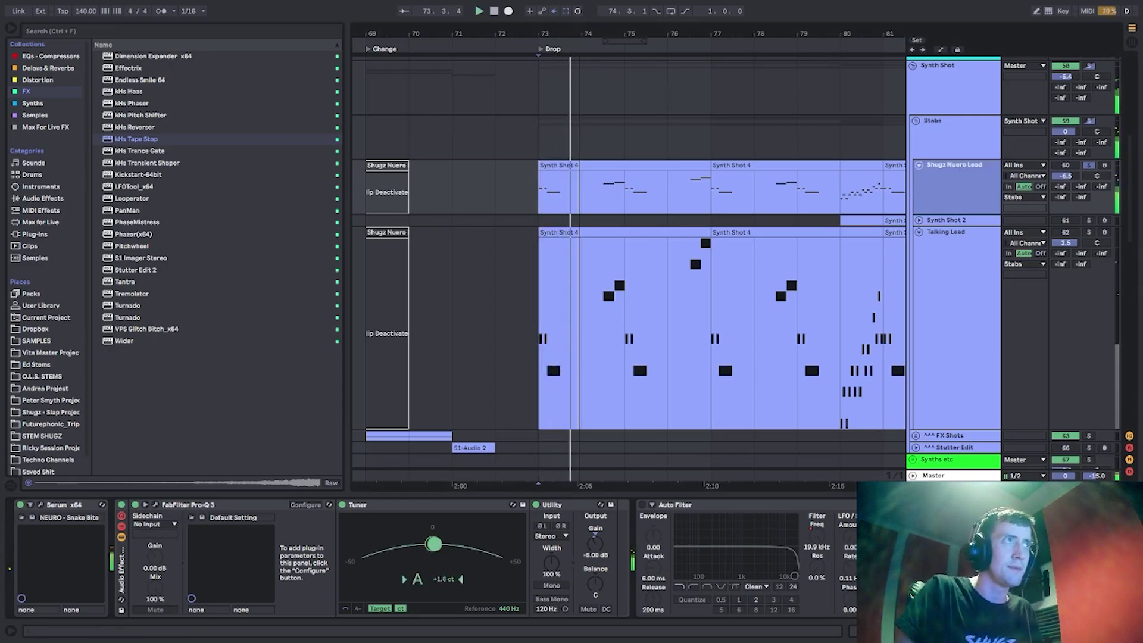
ctrl+click(1089, 233)
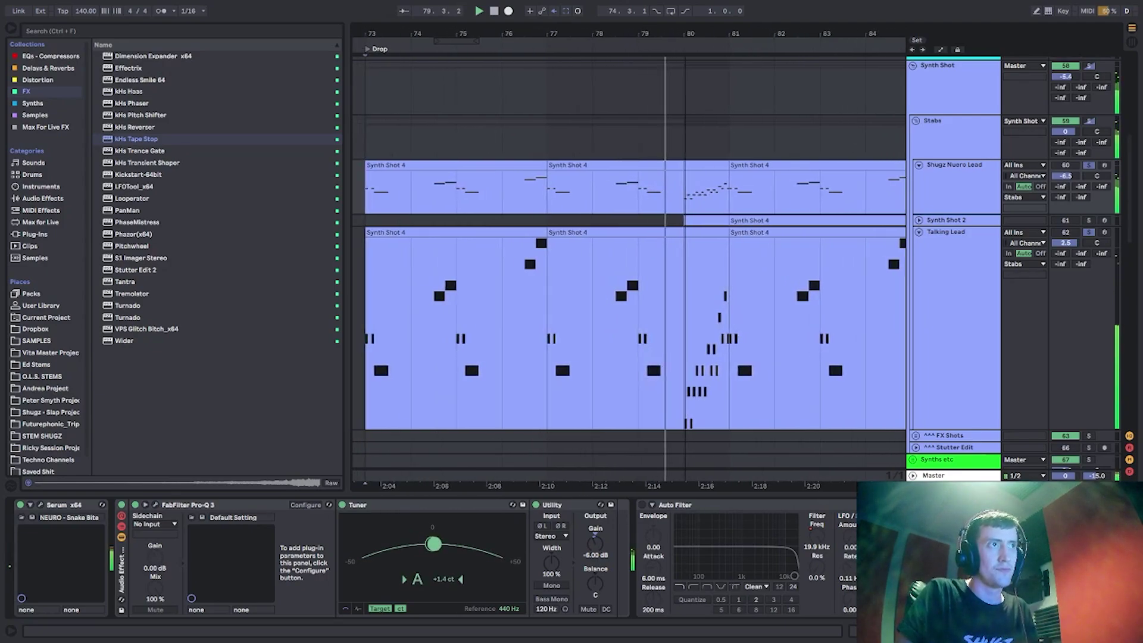
Collapse the Talking Lead and Shugz Nuero Lead tracks and fold the Stabs group.
click(945, 205)
key(u)
click(947, 213)
key(u)
click(944, 140)
key(u)
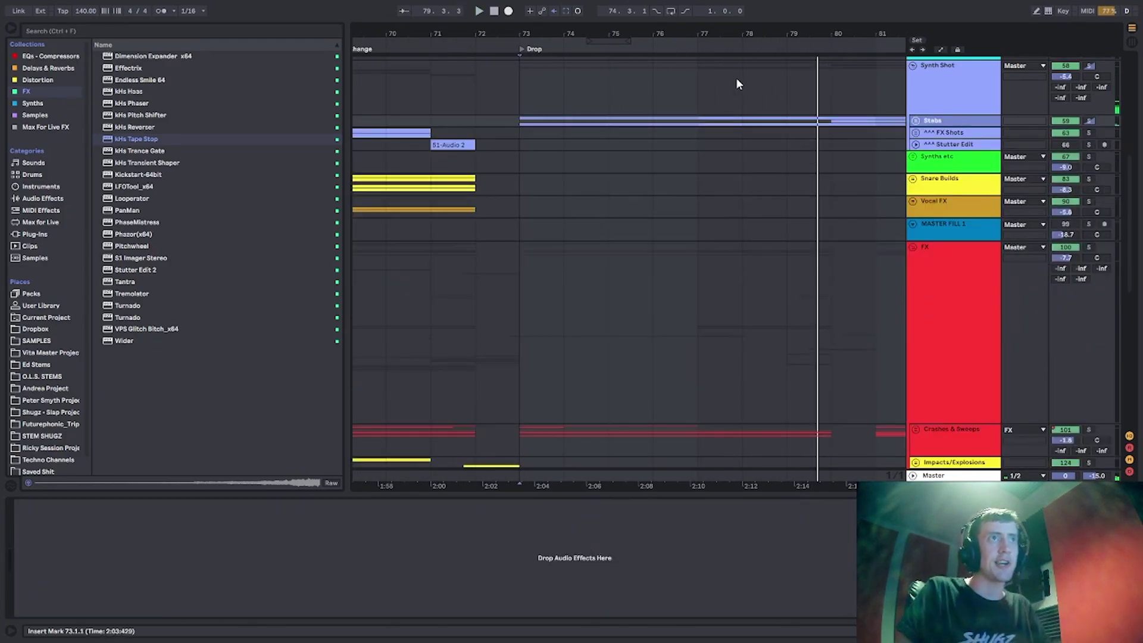
Move the playback start to bar 65 and clear the solo on the Stabs group.
mouse_move(505, 26)
mouse_down()
mouse_move(679, 22)
mouse_move(679, 11)
mouse_up()
click(442, 121)
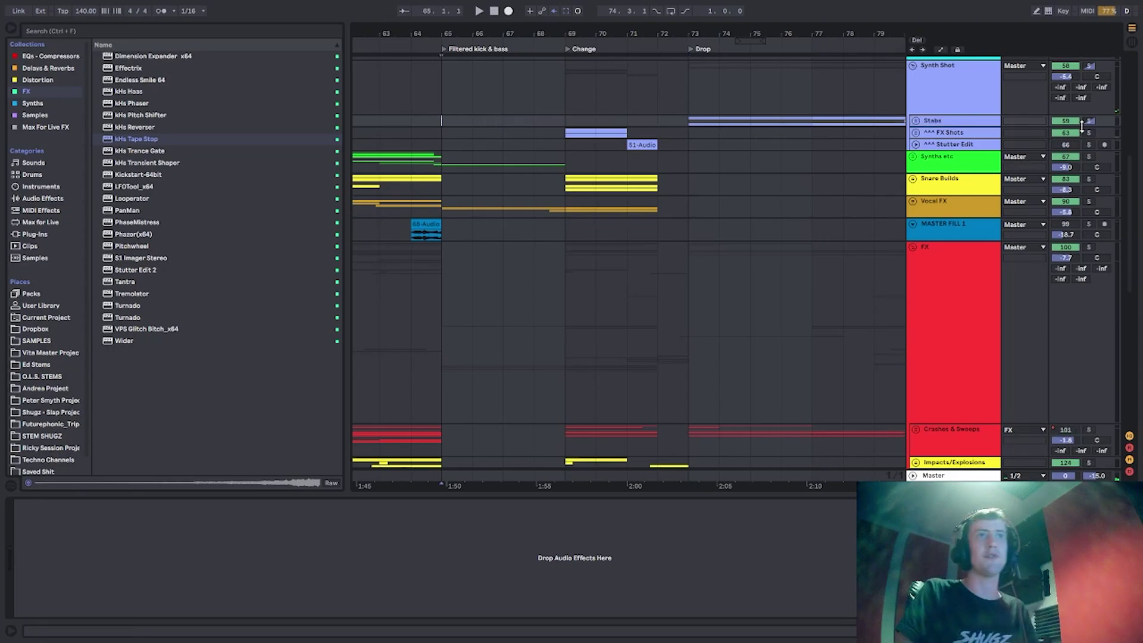
click(1091, 121)
click(1089, 121)
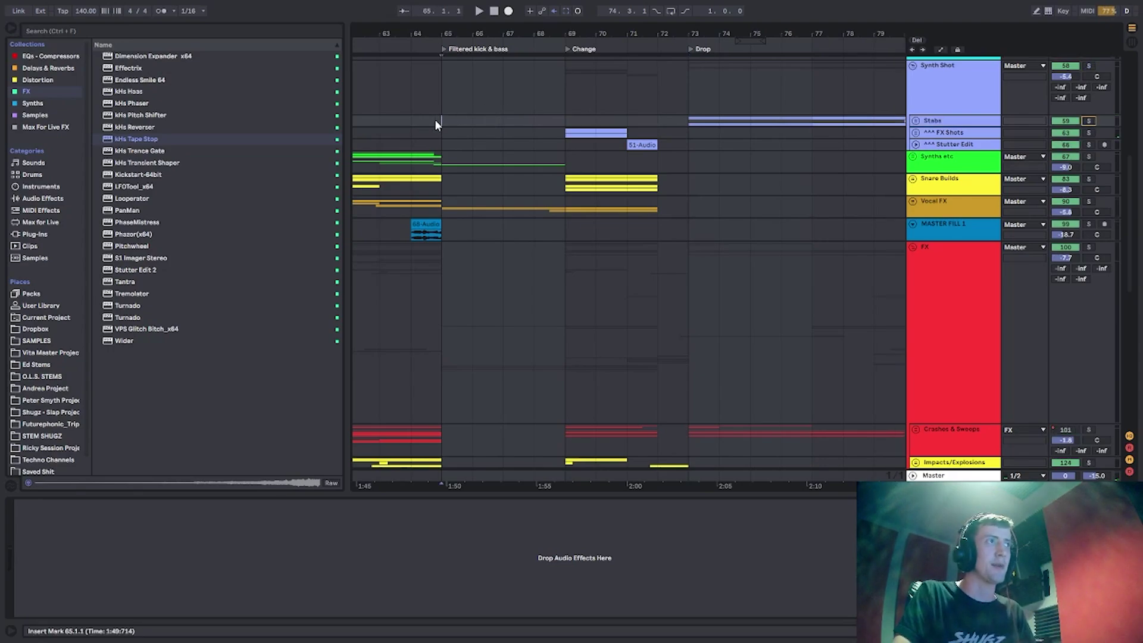
Show the devices of the FX Shots and Stutter Edit tracks, then play the soloed Synth Shot group from bar 69.
click(562, 135)
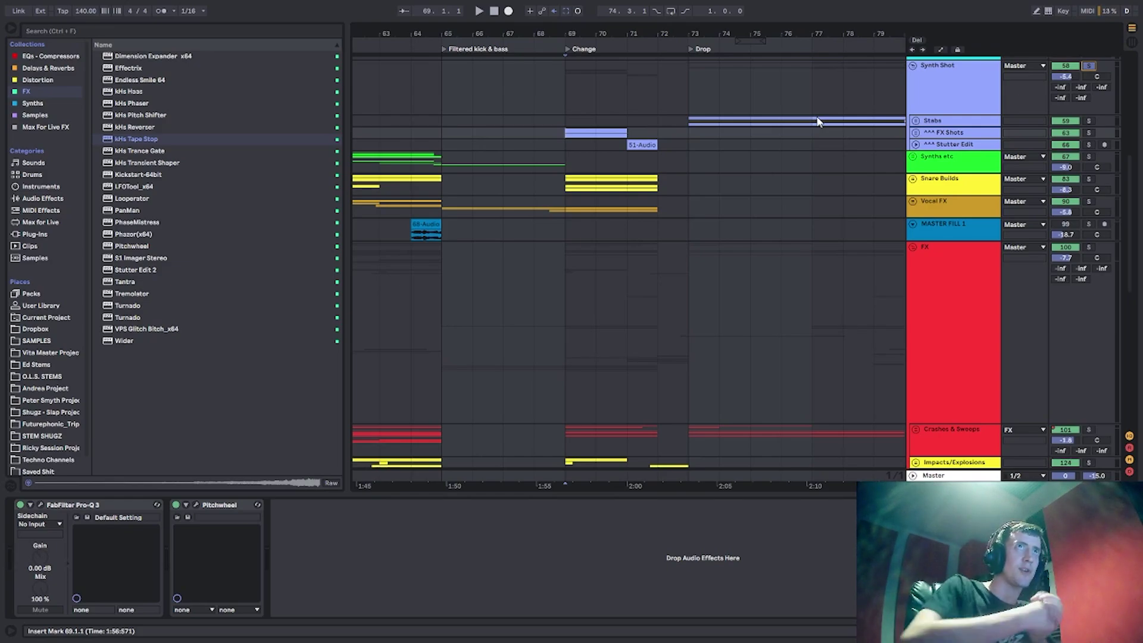
click(557, 146)
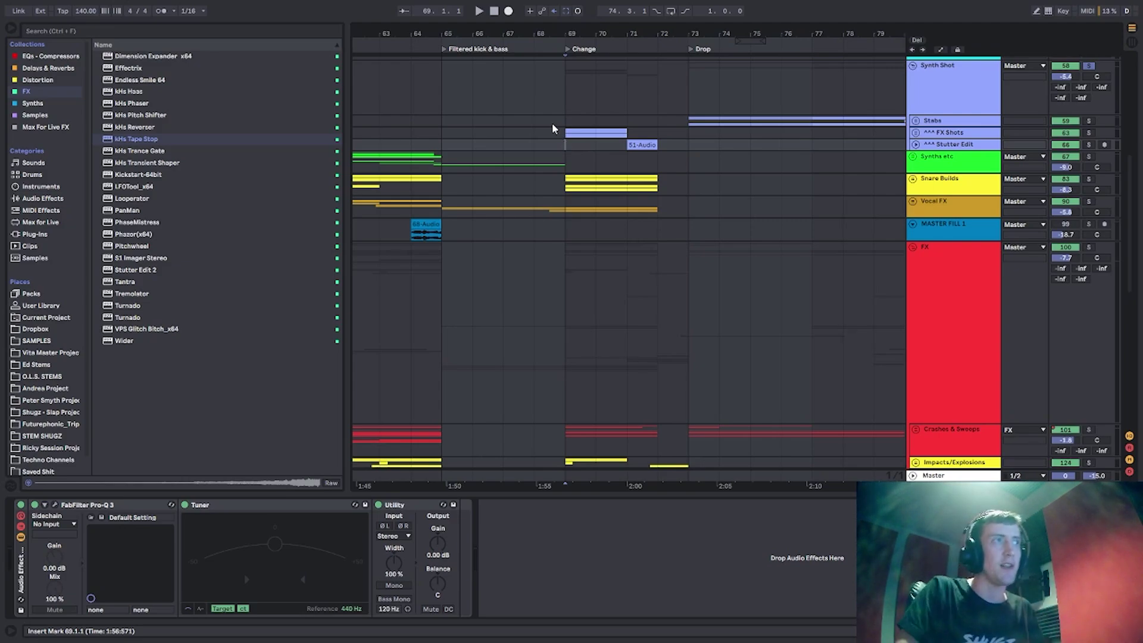
scroll(536, 113, right, 2)
click(520, 106)
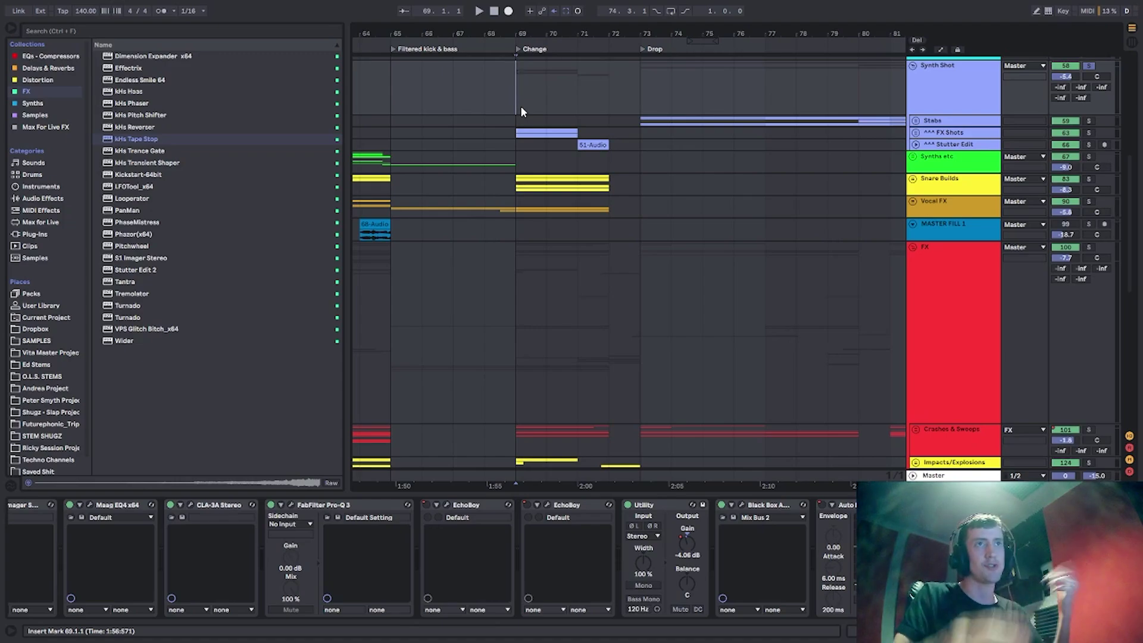
key(space)
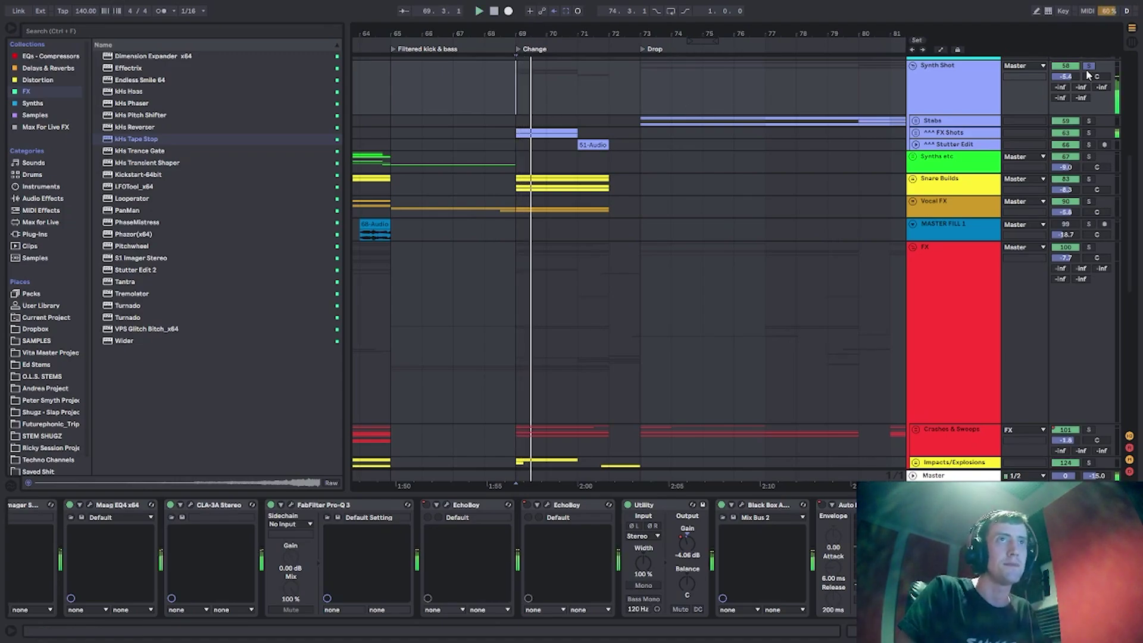
Unfold and refold the Stutter Edit track, set the playback start to bar 65 and clear the Synth Shot solo.
drag(578, 33, 601, 31)
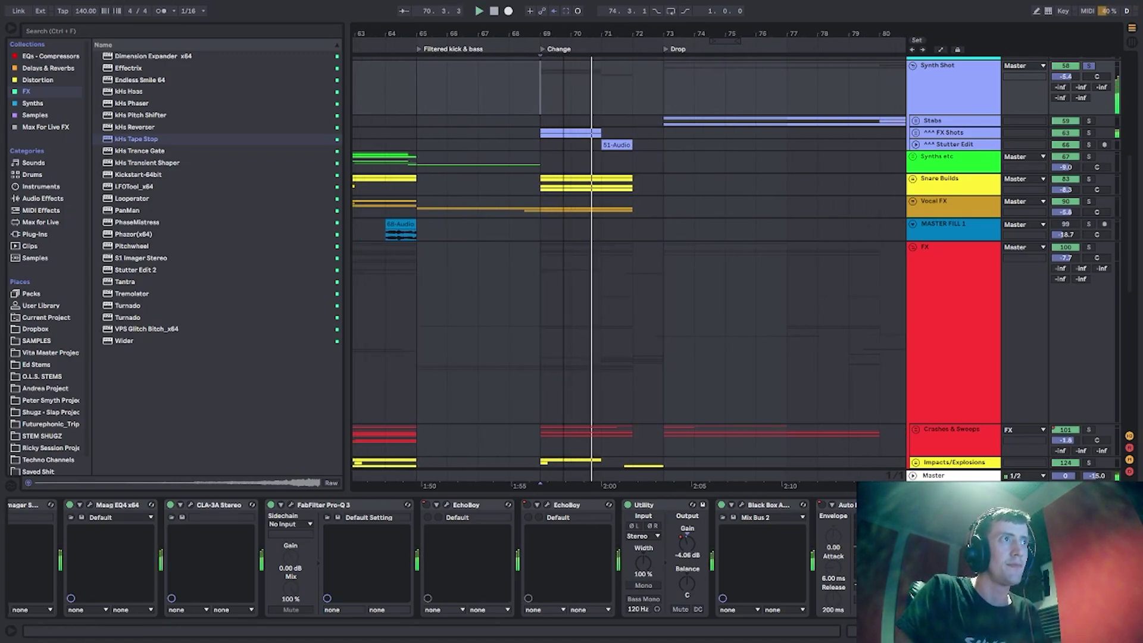
click(917, 145)
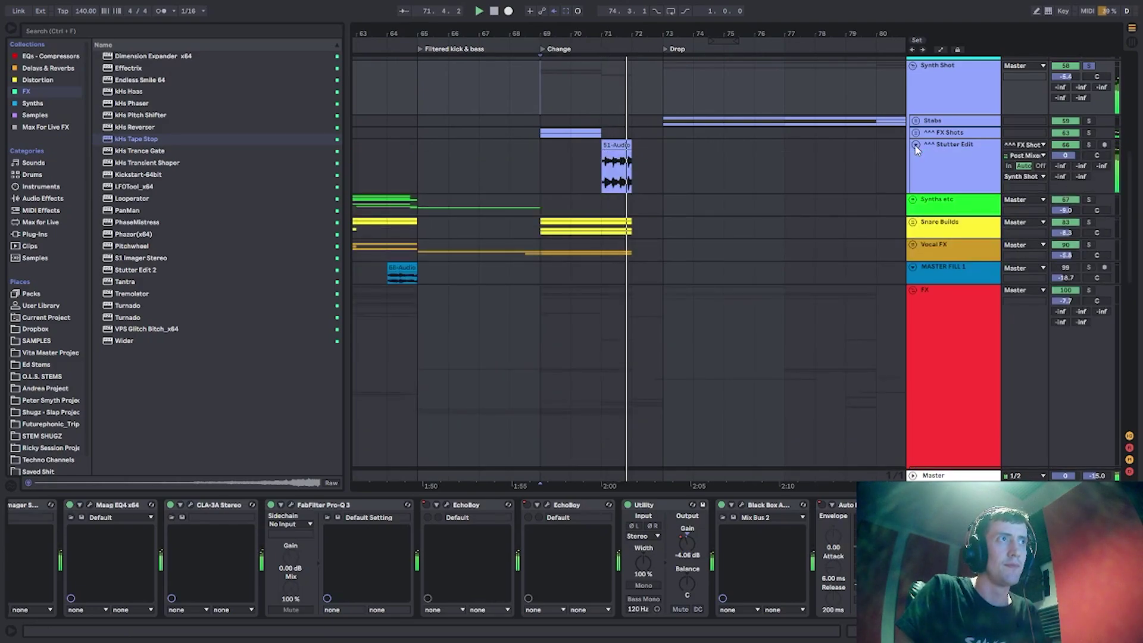
click(916, 146)
click(419, 87)
key(space)
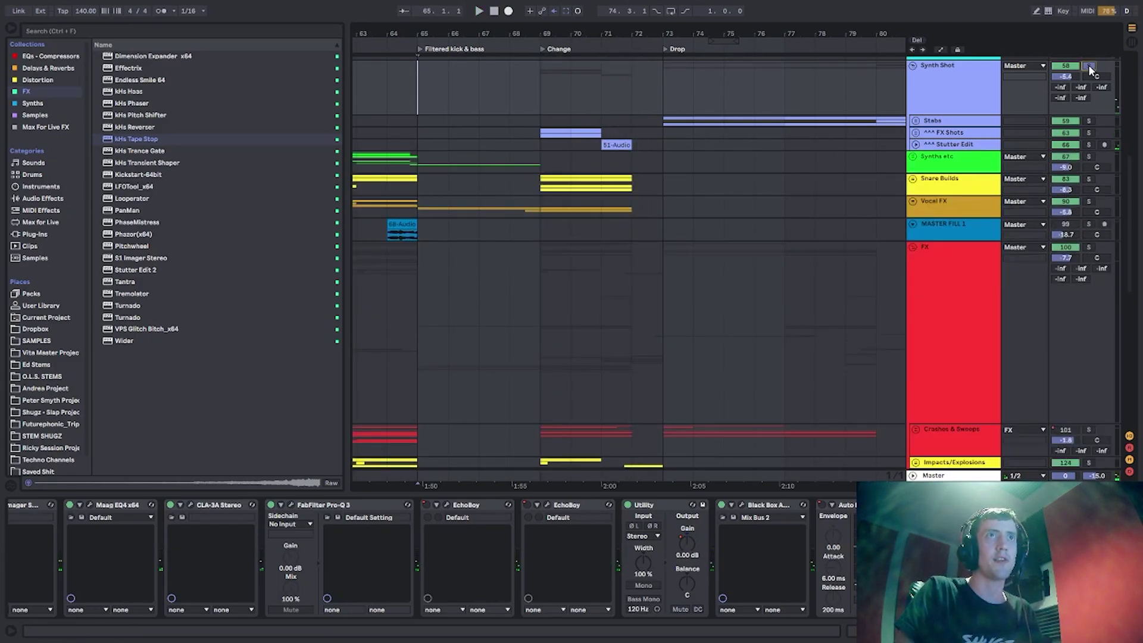
Unfold the Intro FX group, then solo, play and unfold the 179 Serum_x64 track from its bar 72 clip.
scroll(977, 391, down, 3)
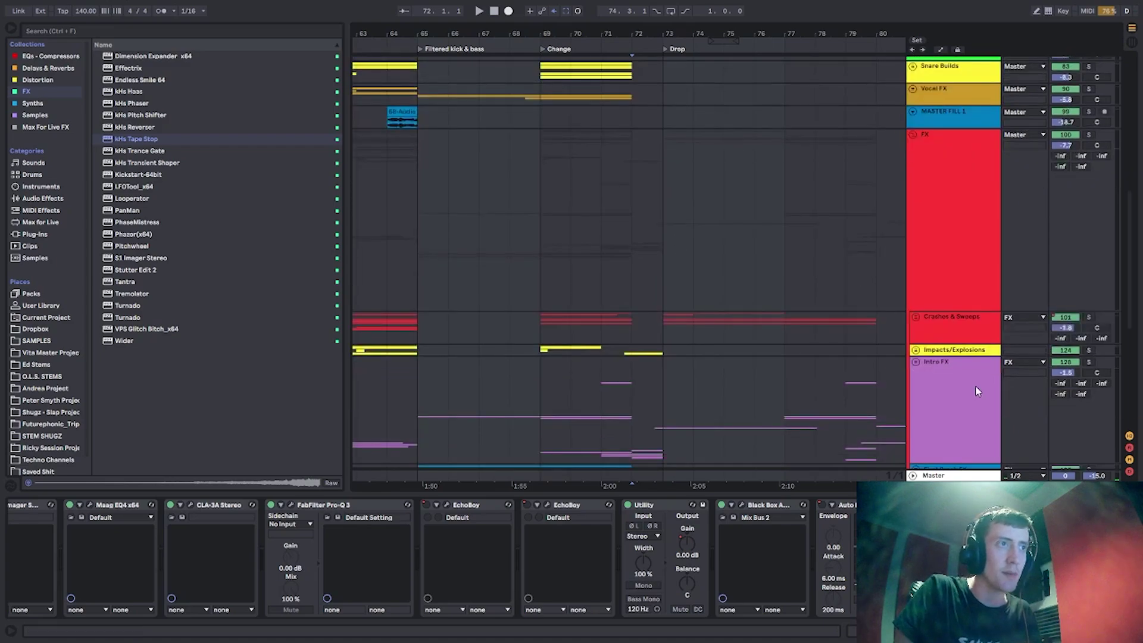
scroll(1058, 353, down, 6)
click(915, 237)
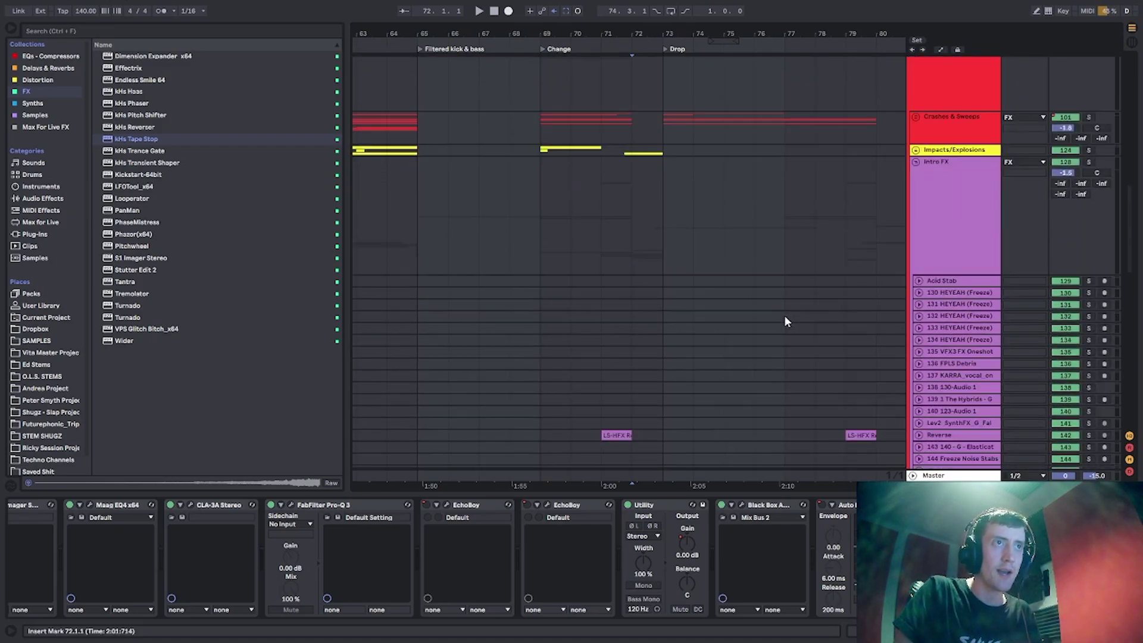
scroll(719, 335, down, 20)
click(658, 265)
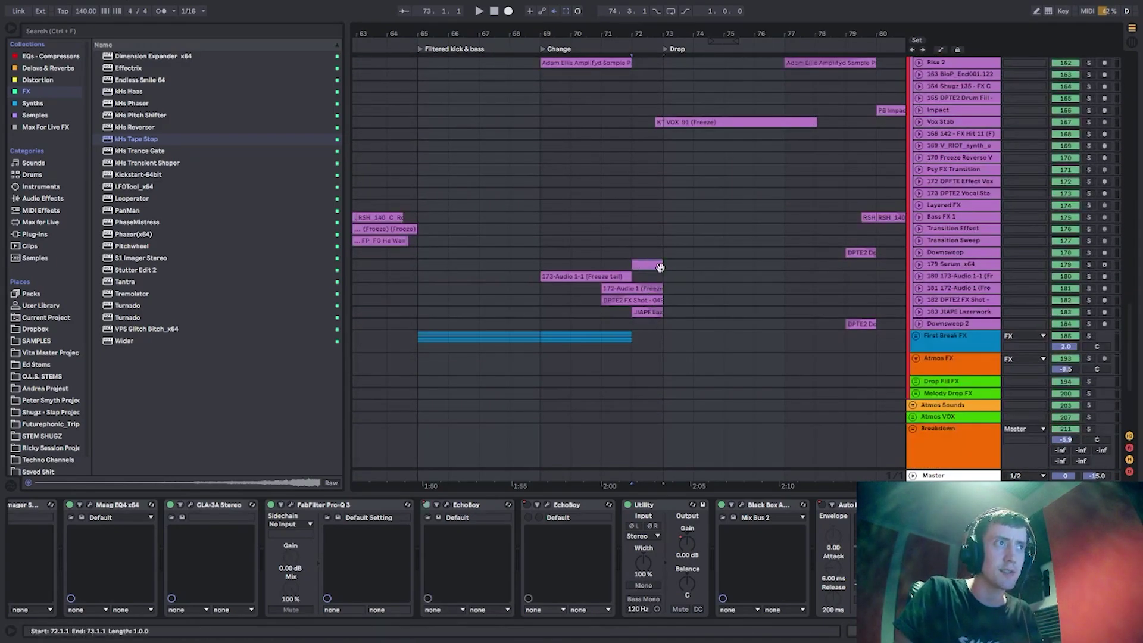
click(1089, 264)
key(space)
click(920, 264)
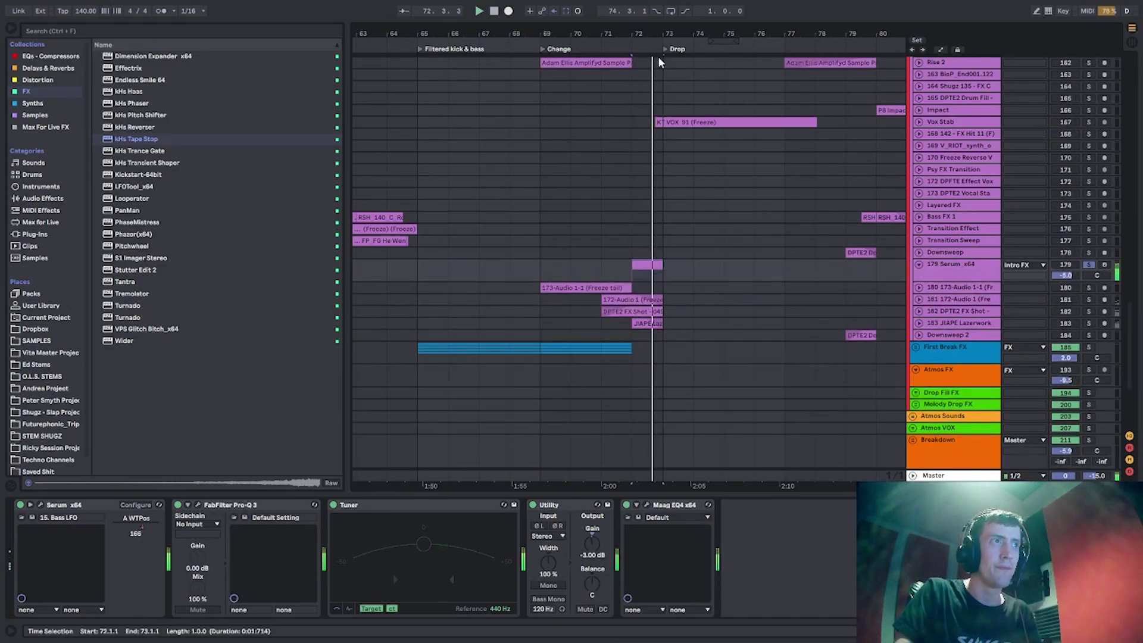
Enlarge the 179 Serum_x64 track's height to show the notes of its clip between bars 72 and 73.
drag(655, 34, 655, 78)
drag(951, 283, 953, 455)
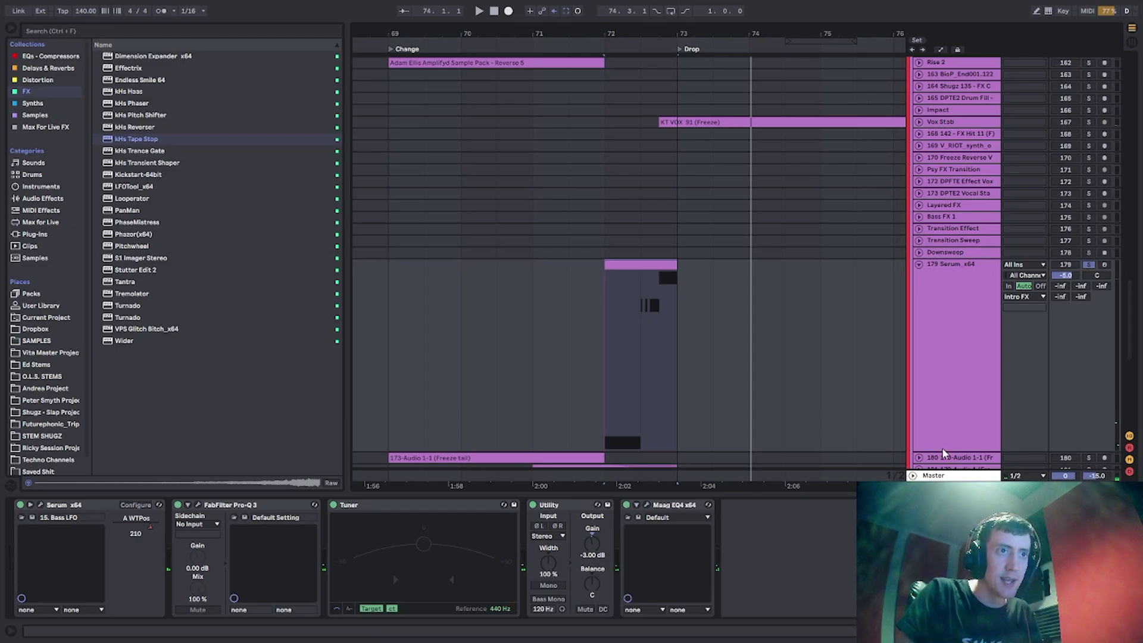
click(948, 444)
drag(945, 448, 938, 375)
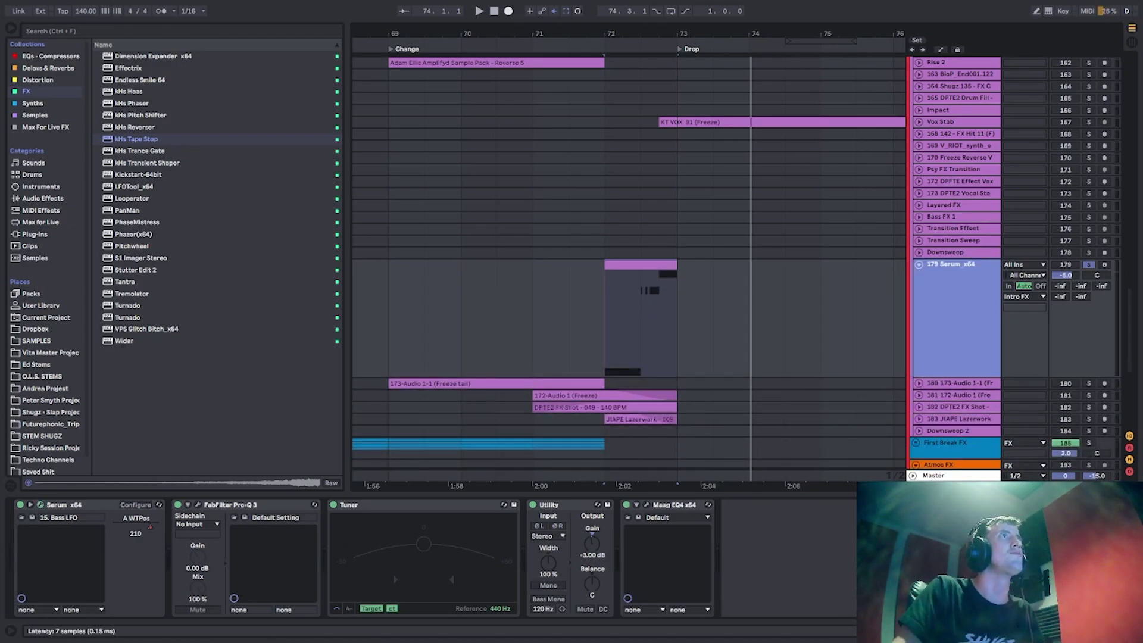
Play the soloed 179 Serum_x64 clip repeatedly from bar 72.
key(space)
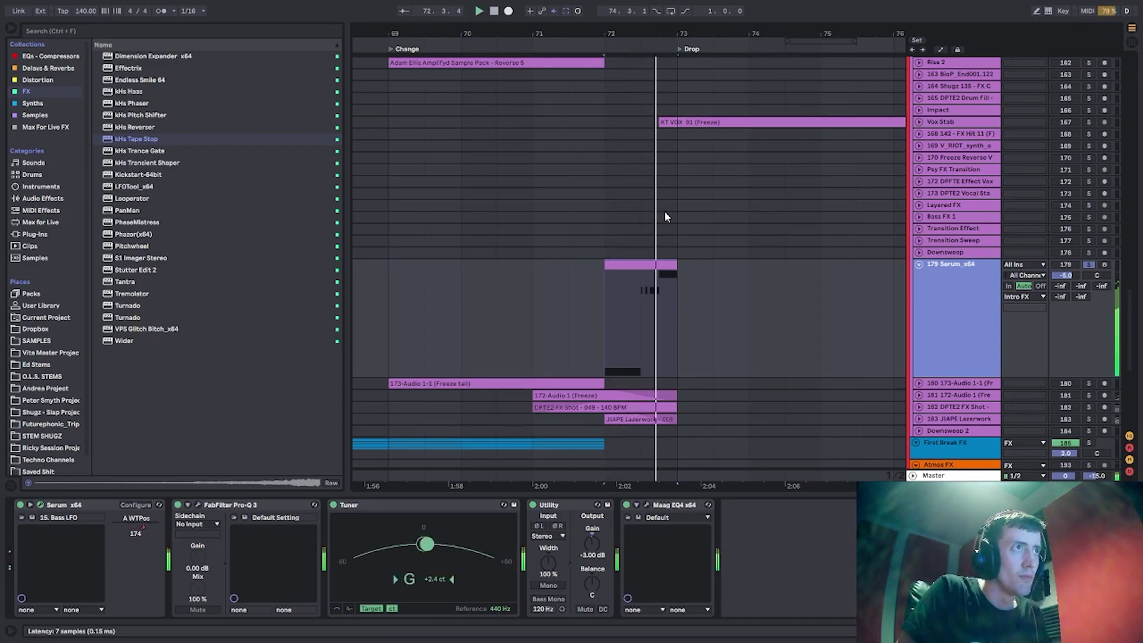
key(space)
key(space)
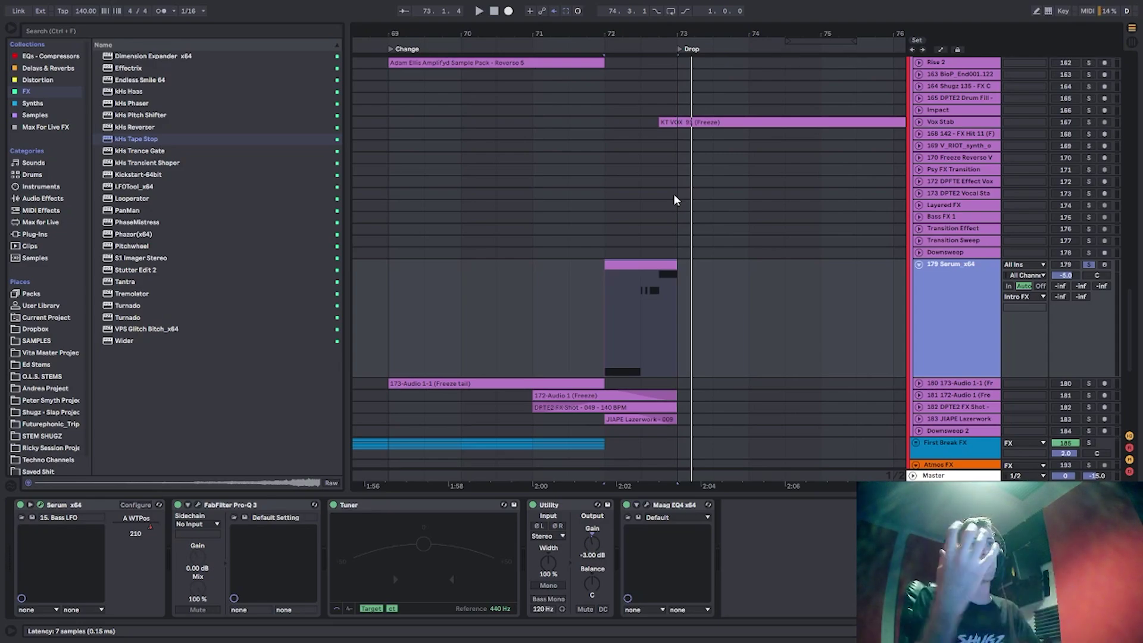
key(space)
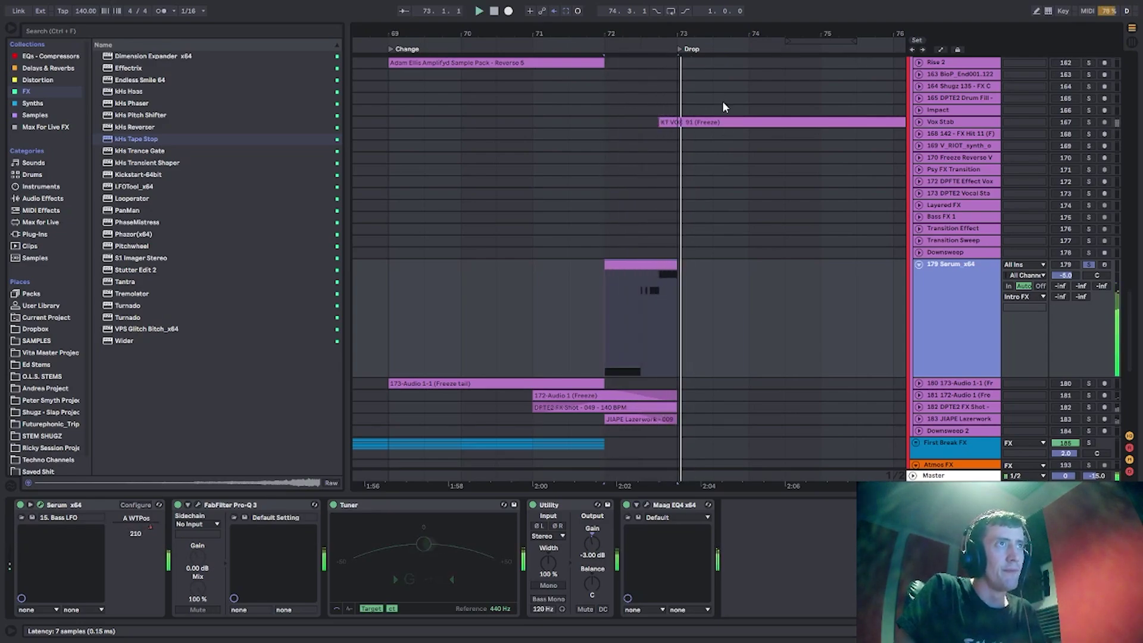
Unfold Intro FX tracks 180 to 184, from 173-Audio 1-1 down to Downsweep 2.
scroll(595, 319, down, 2)
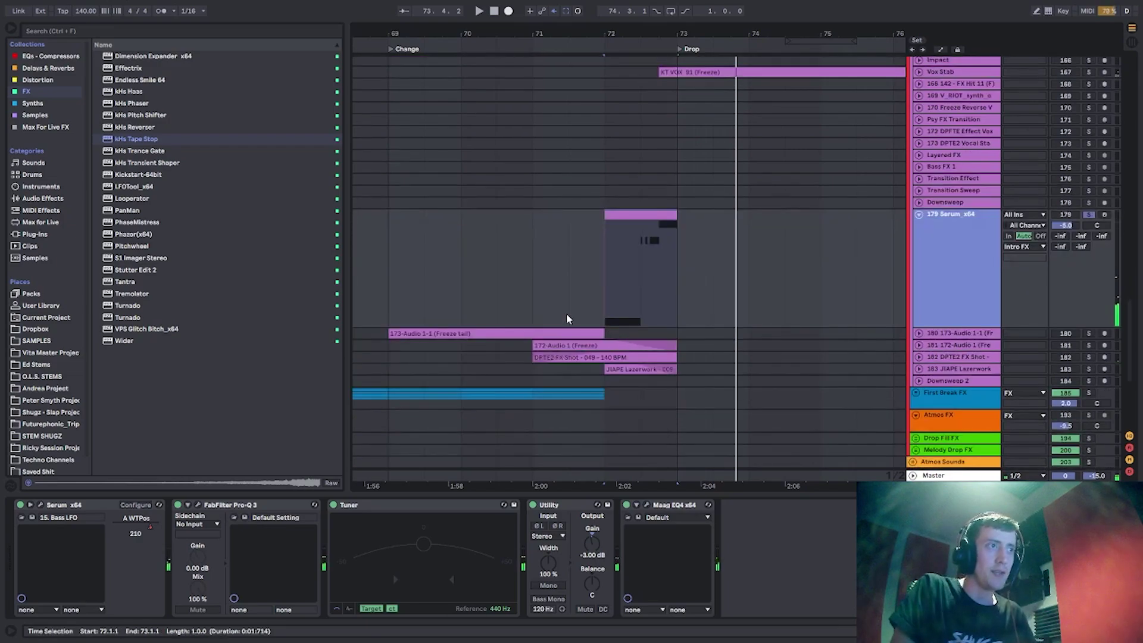
click(918, 334)
scroll(920, 337, down, 3)
click(917, 286)
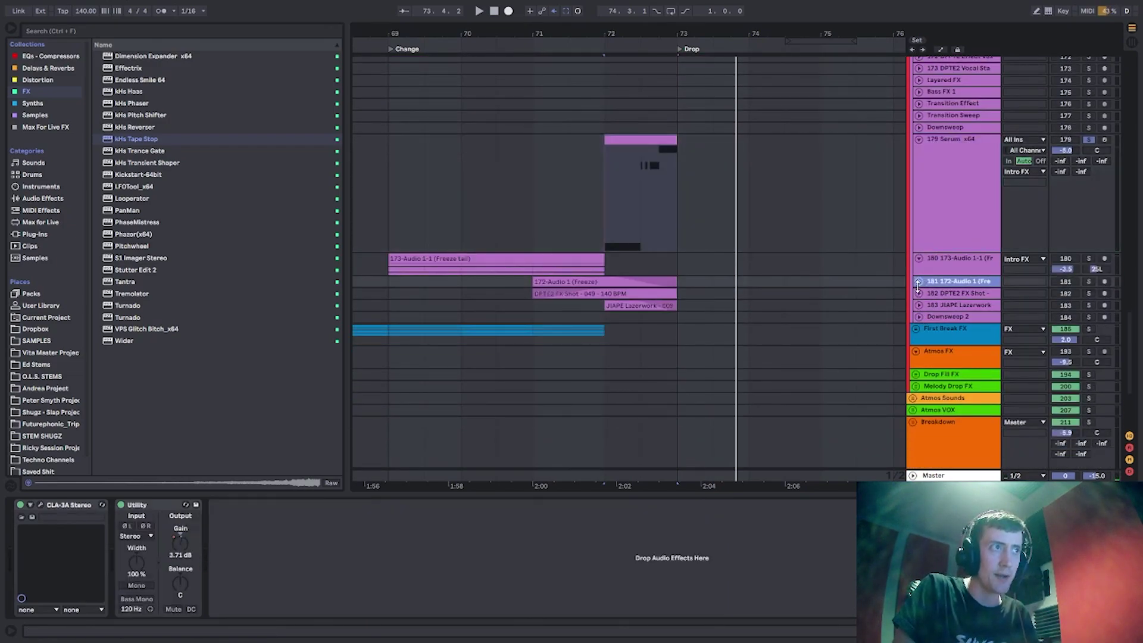
click(918, 284)
click(918, 304)
click(917, 327)
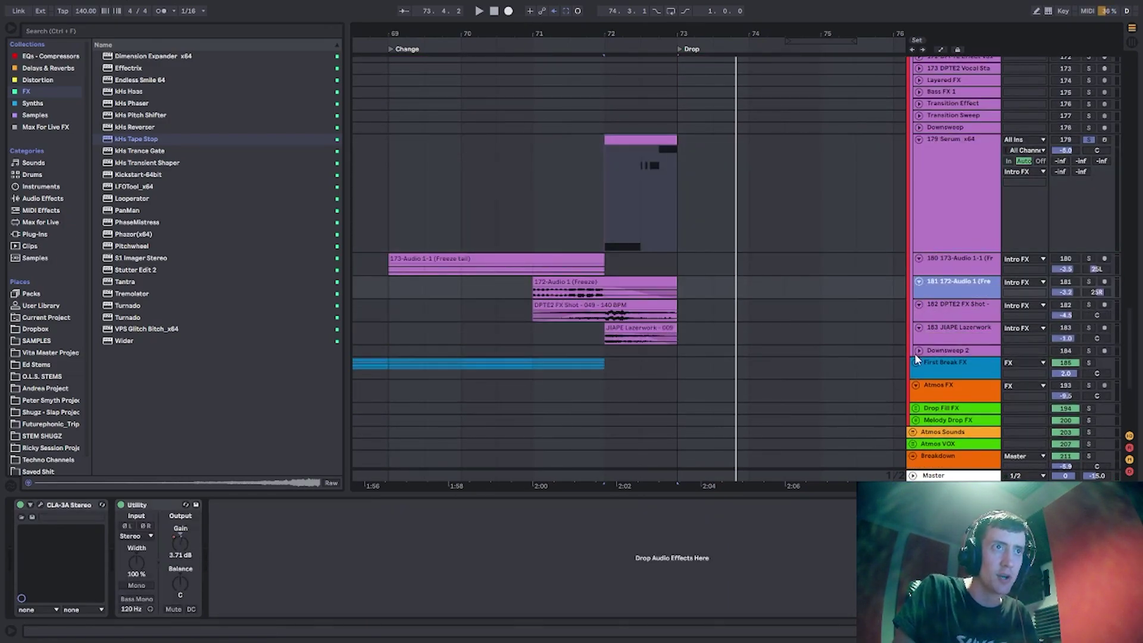
click(916, 351)
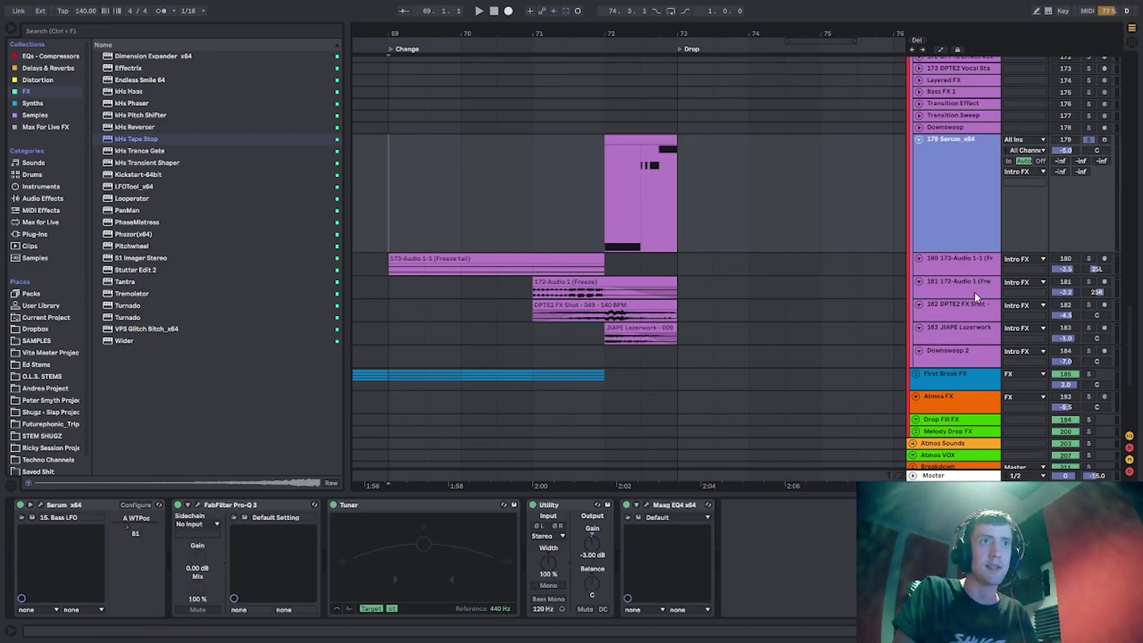
Solo tracks 179 Serum_x64 through 184 Downsweep 2 together and play them from bar 69.
shift+click(962, 352)
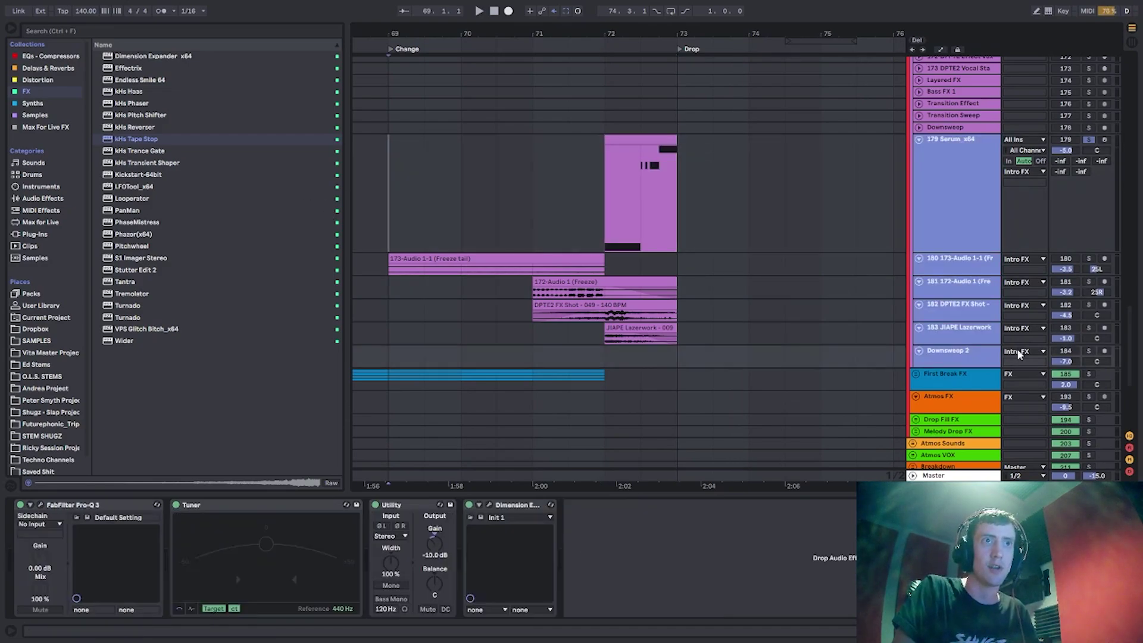
click(1089, 351)
key(space)
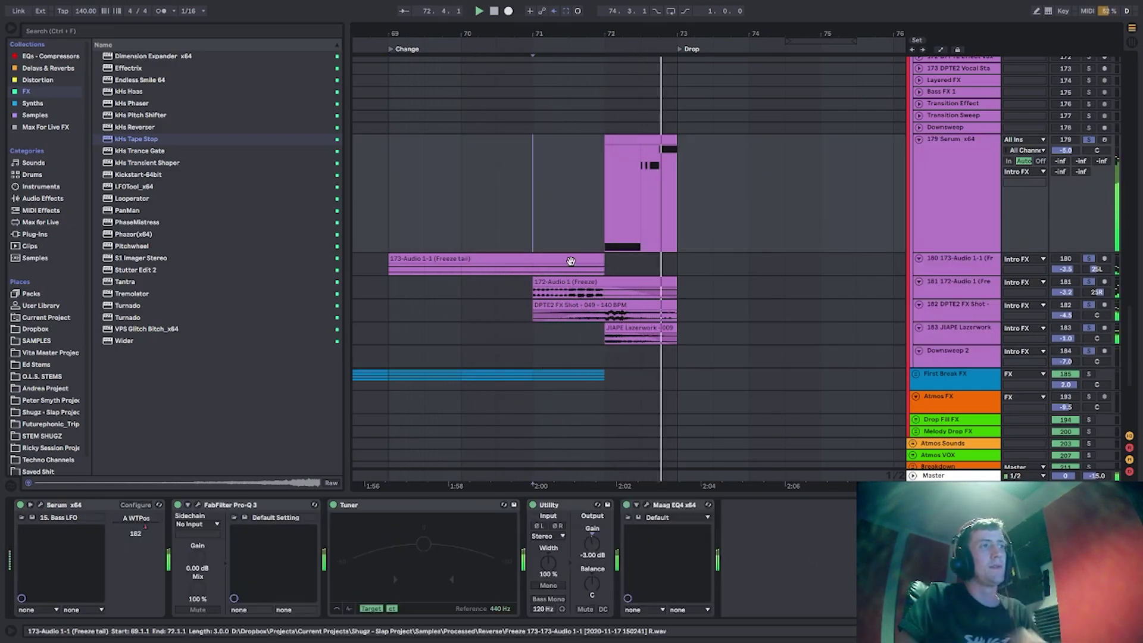
Play 181 172-Audio 1 on its own from bar 71, then solo and play 182 DPTE2 FX Shot.
click(536, 291)
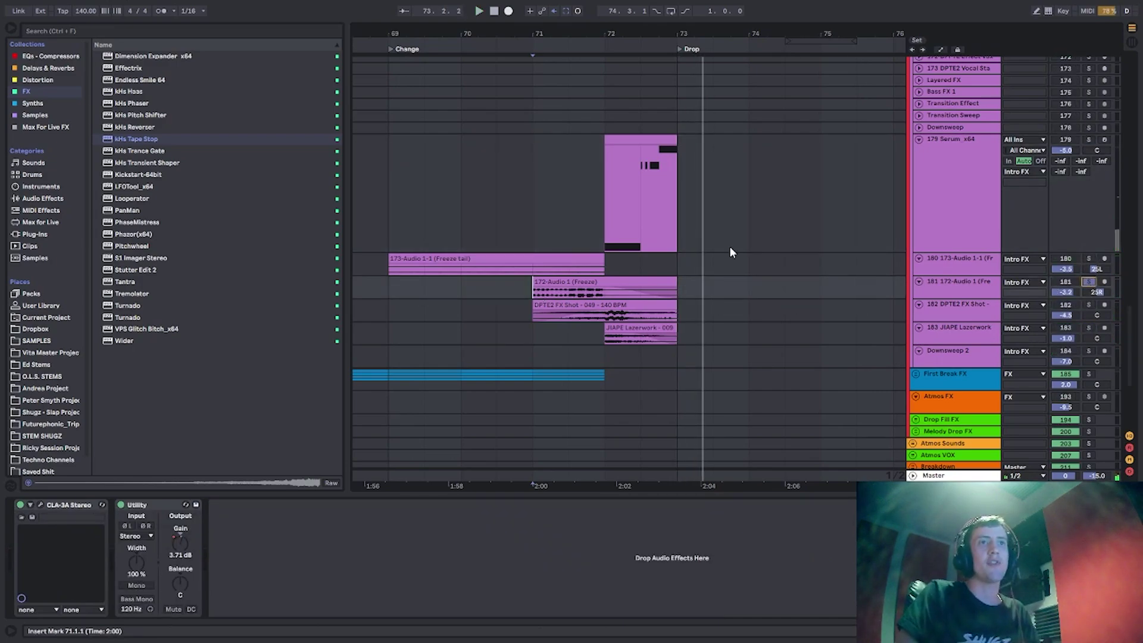
key(space)
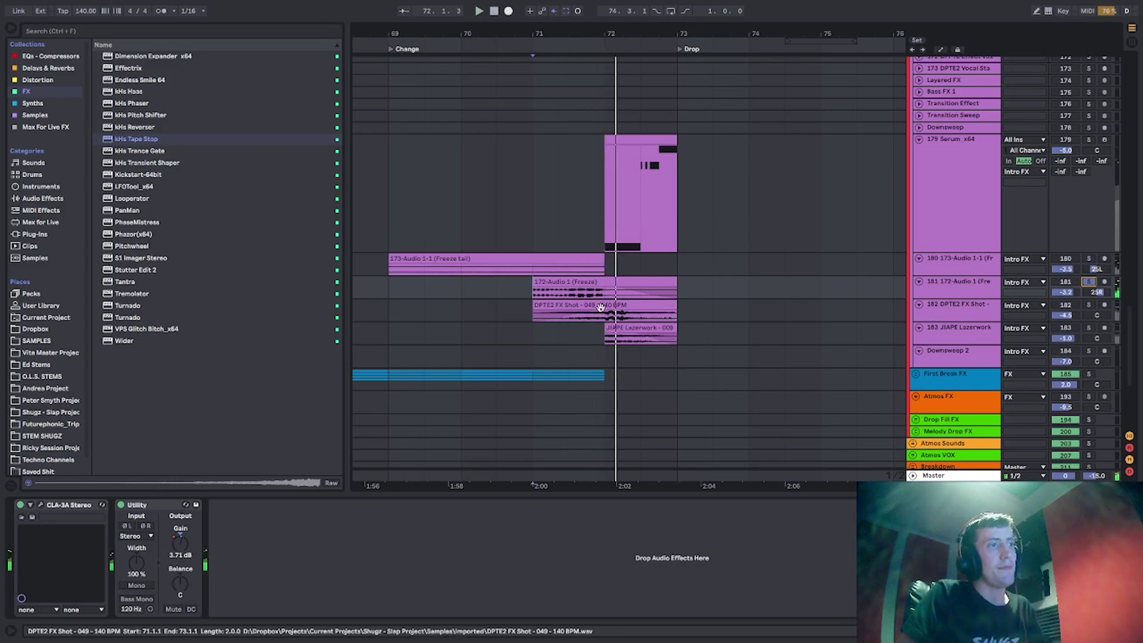
click(1089, 305)
key(space)
key(space)
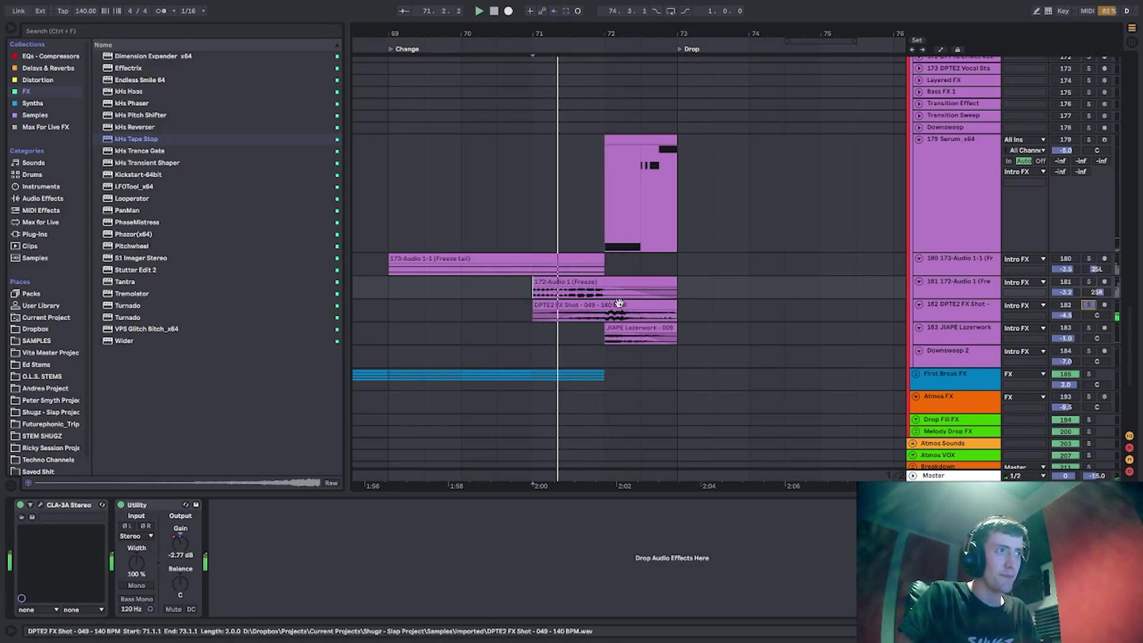
Solo and play 183 JIAPE Lazerwork from bar 72, then solo 179 Serum_x64 with the playback start at bar 69.
click(1089, 327)
click(619, 264)
key(space)
key(space)
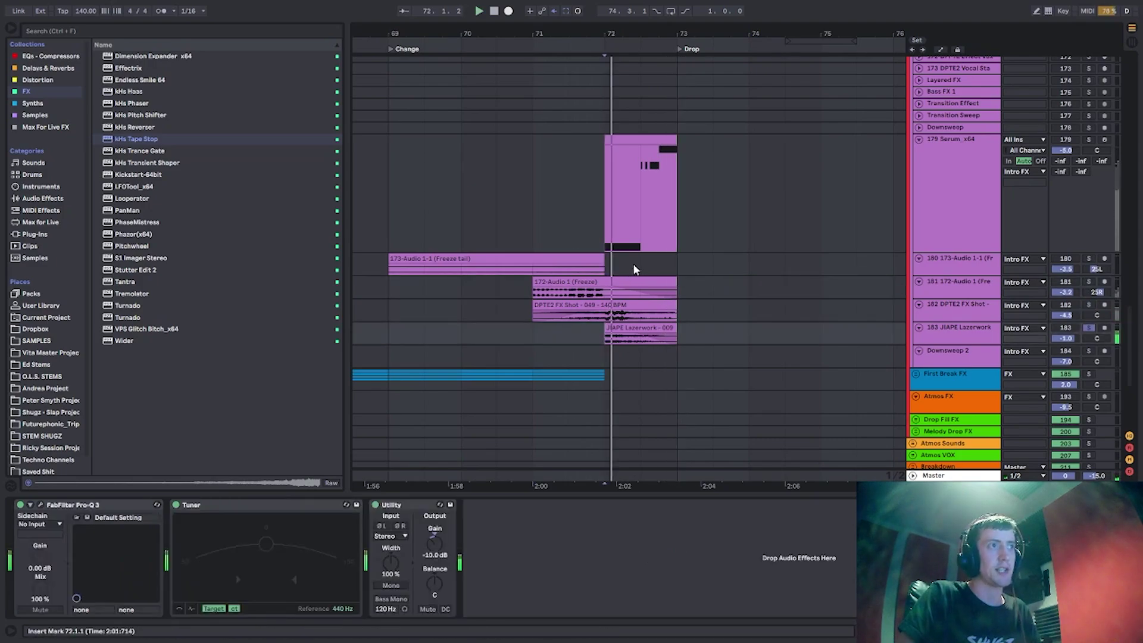
click(395, 184)
click(1089, 139)
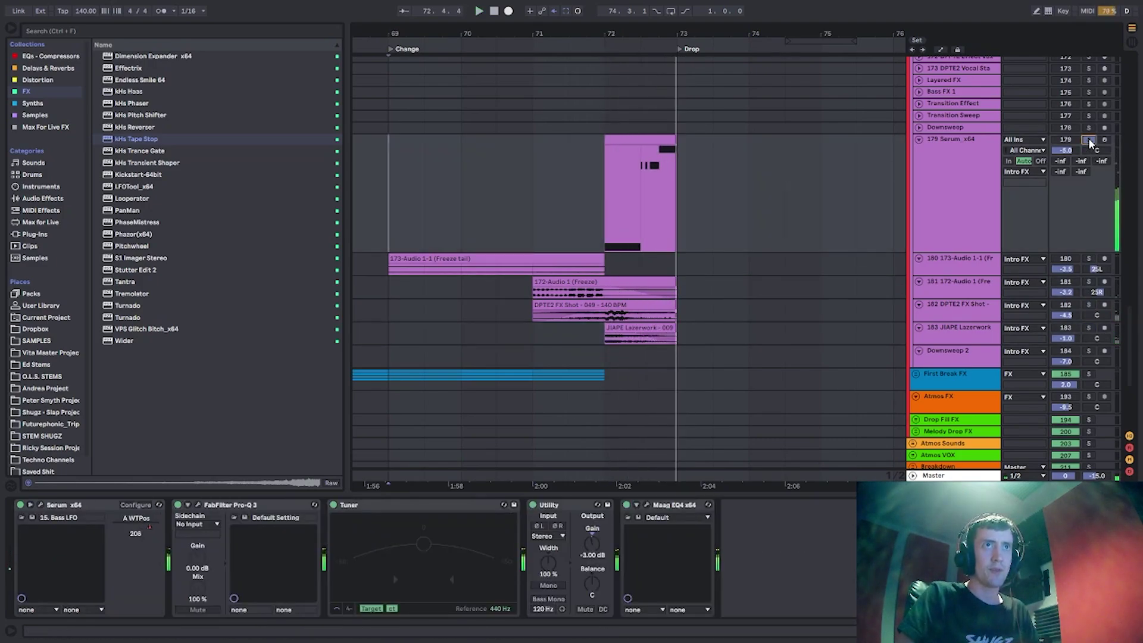
Fold the 179 Serum_x64 track and the Intro FX group, and set the playback start to bar 65.
drag(578, 28, 804, 18)
scroll(799, 136, up, 3)
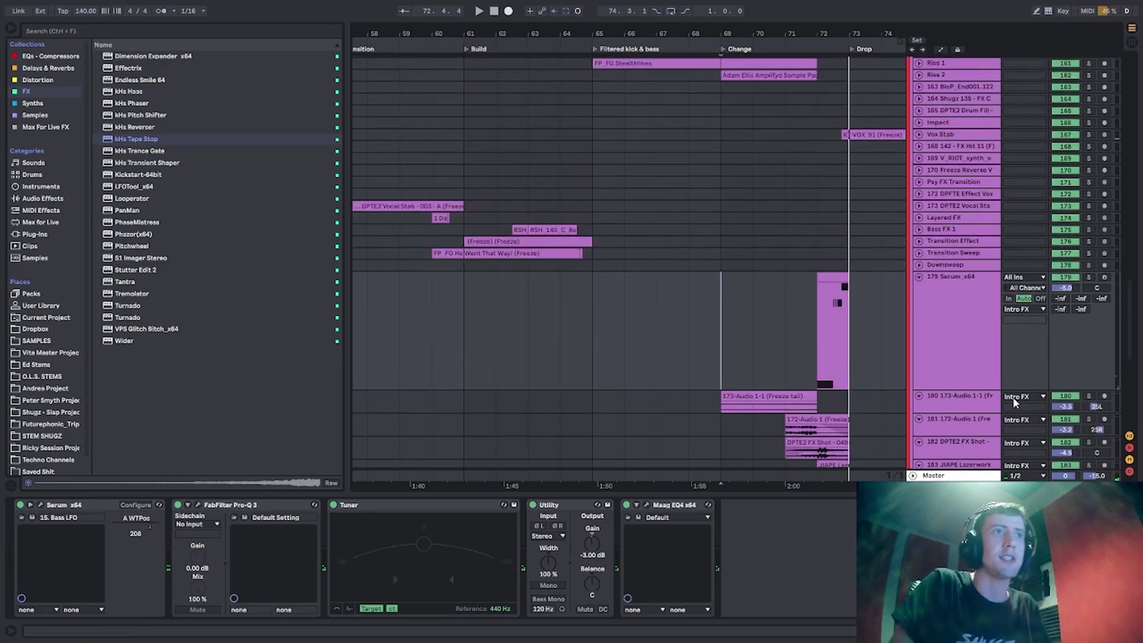
click(919, 277)
scroll(959, 348, up, 10)
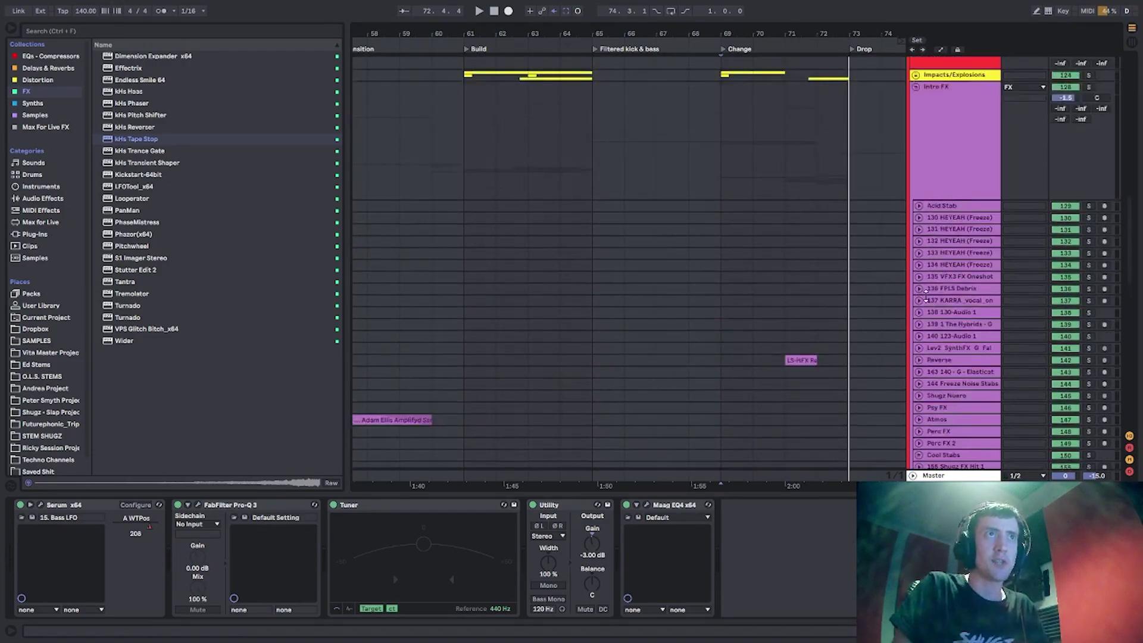
click(916, 175)
scroll(854, 201, up, 3)
click(606, 297)
scroll(791, 250, up, 4)
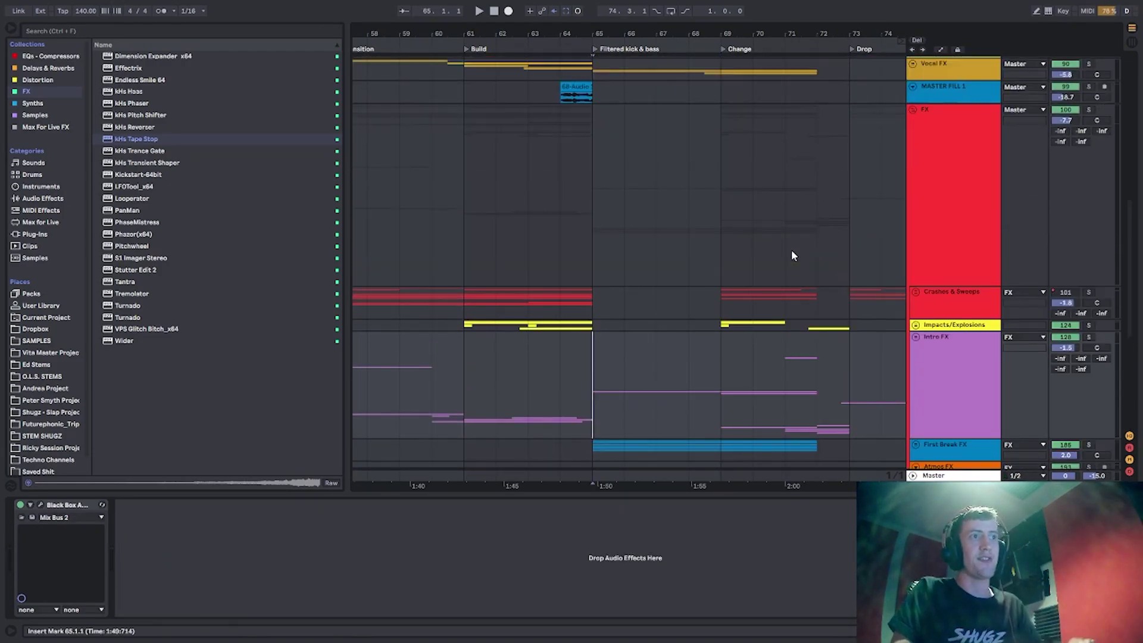
Solo the FX and Synth Shot groups together and play them from bar 69 into the drop.
scroll(791, 250, down, 2)
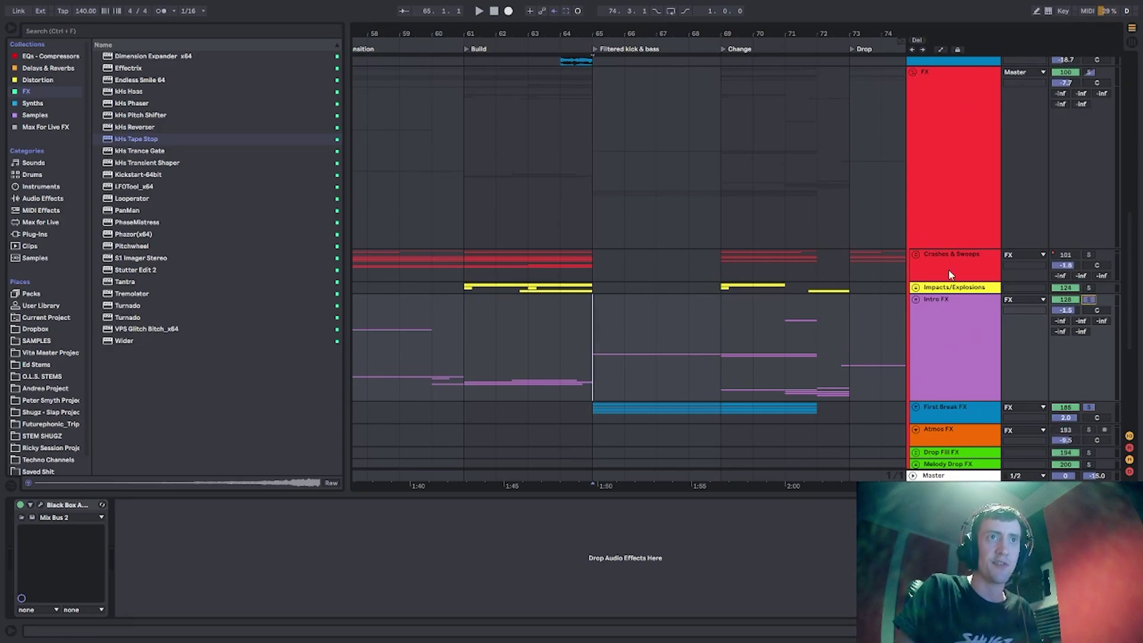
scroll(951, 274, up, 15)
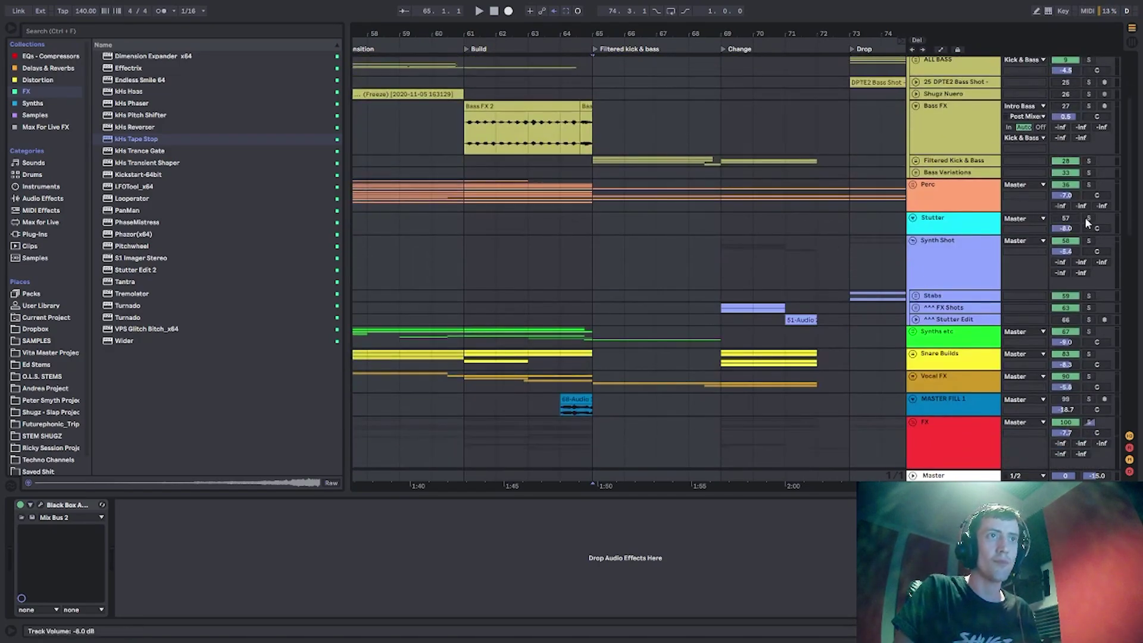
click(719, 257)
key(space)
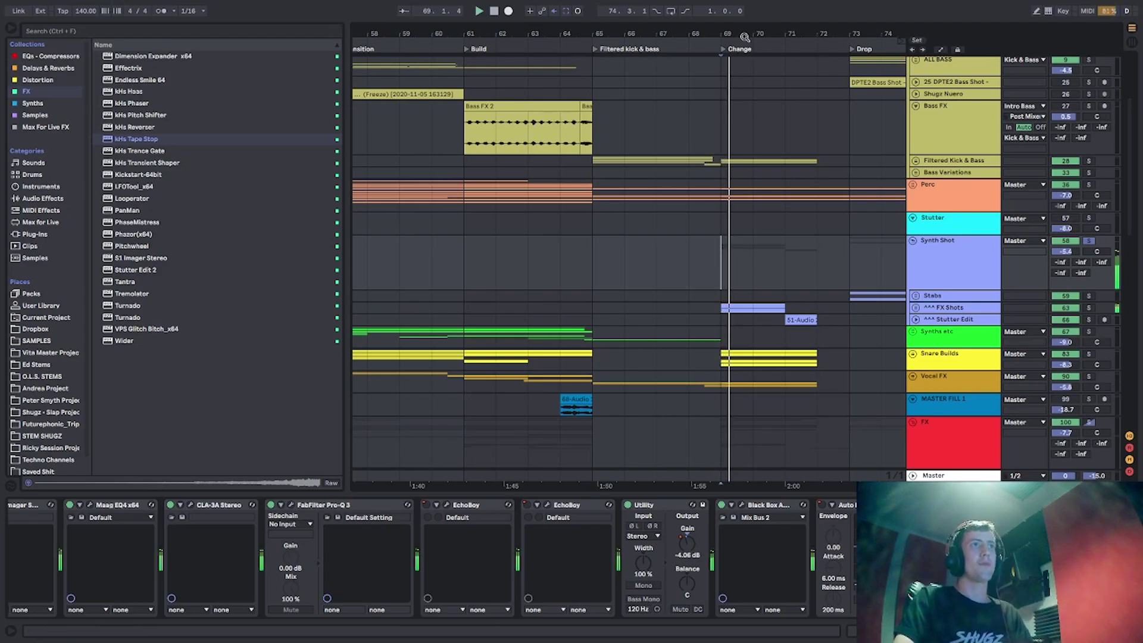
scroll(563, 85, down, 3)
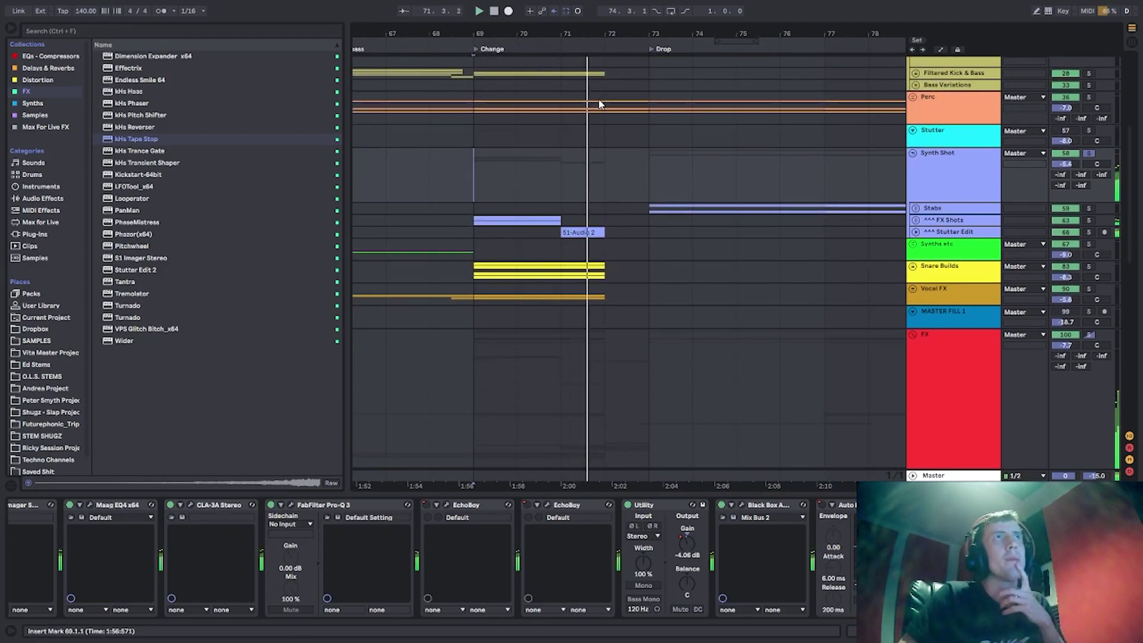
drag(602, 37, 586, 31)
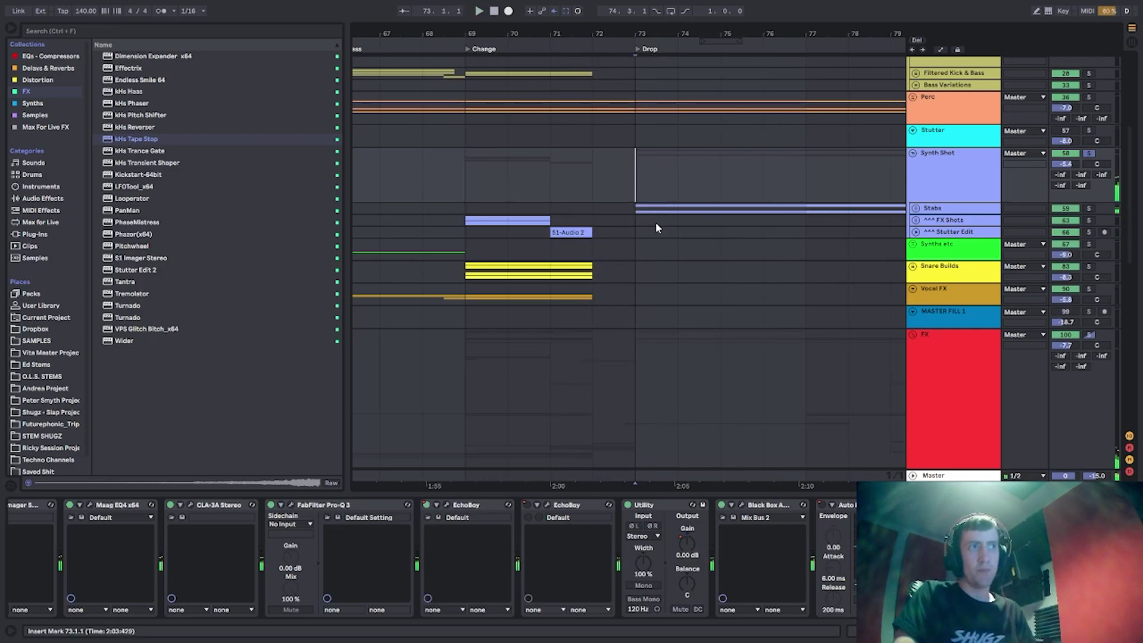
Select the Stabs group at bar 73 and clear the solos on the FX and Synth Shot groups.
key(Down)
click(933, 198)
click(939, 208)
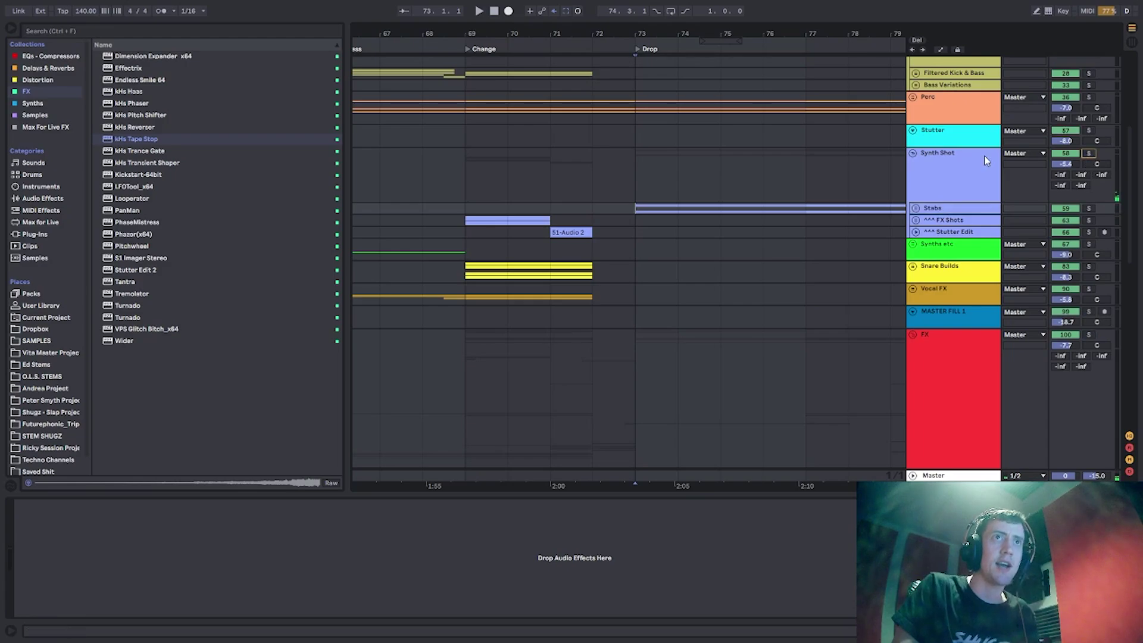
Play the full mix from bar 69 through the change section into the drop.
click(465, 176)
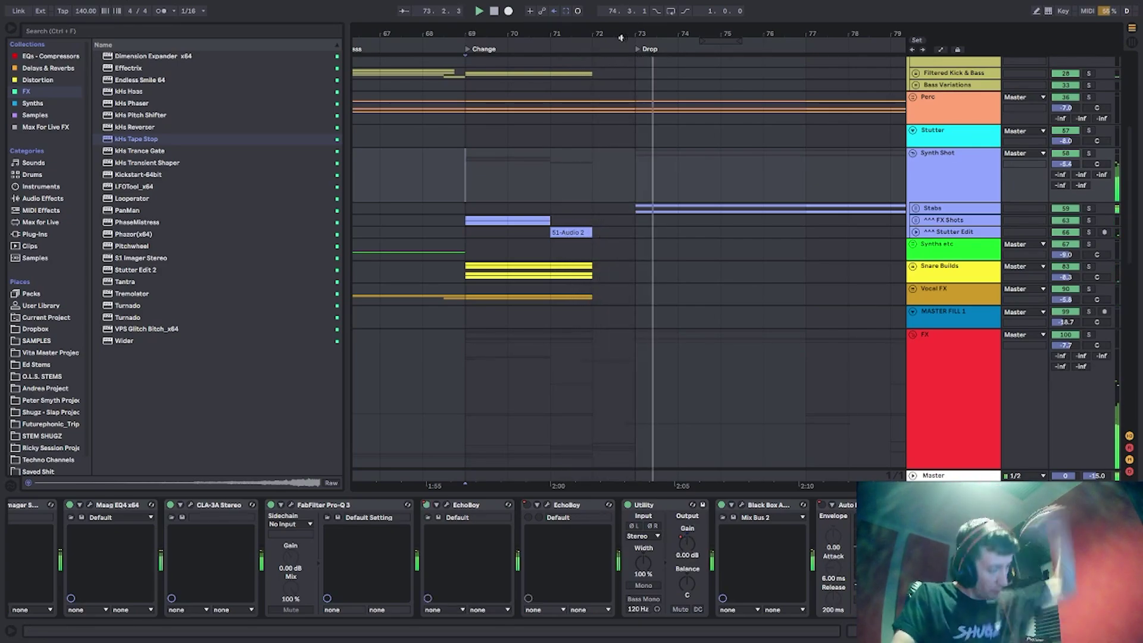
drag(622, 37, 586, 45)
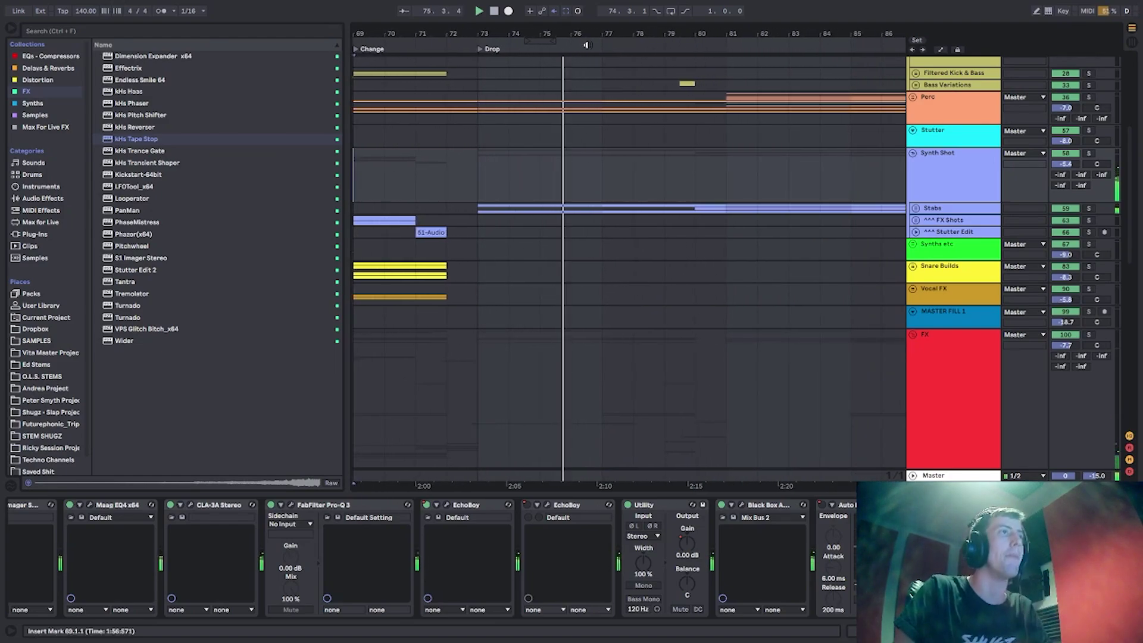
scroll(894, 274, up, 6)
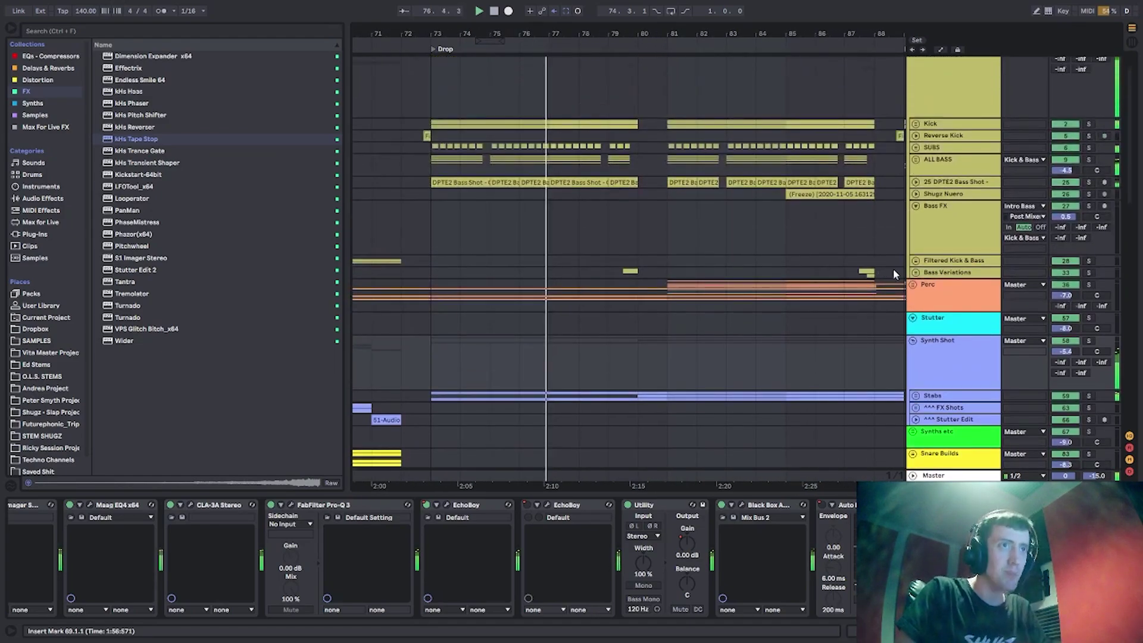
Hide the device view, fold all the tracks and set the playback start to bar 80.
click(812, 493)
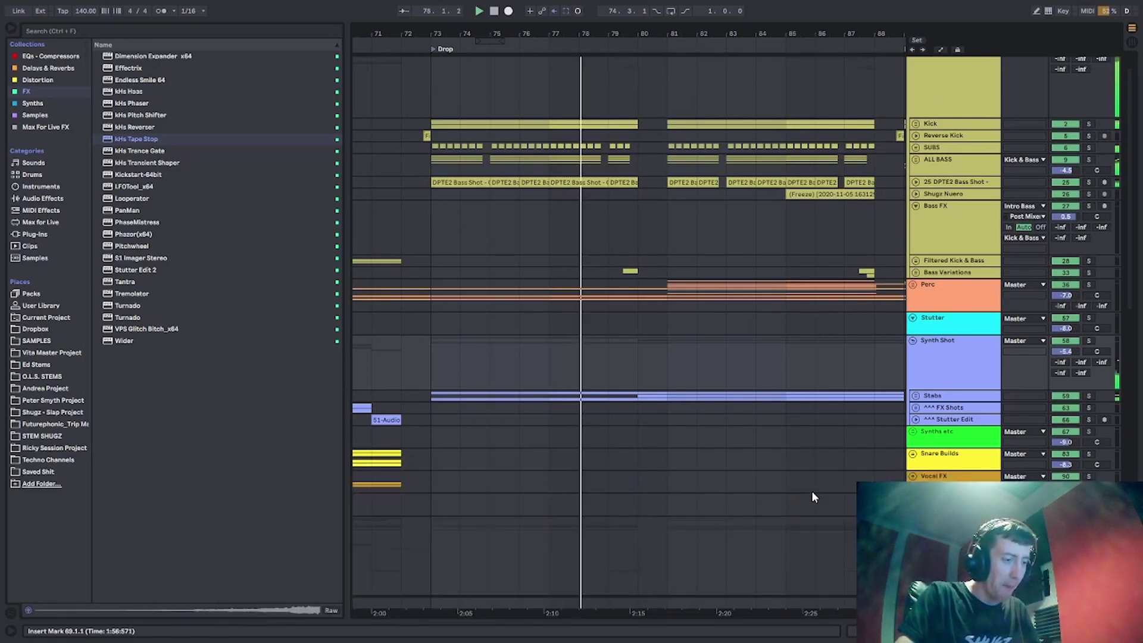
double_click(933, 350)
key(ctrl+a)
scroll(933, 350, up, 1)
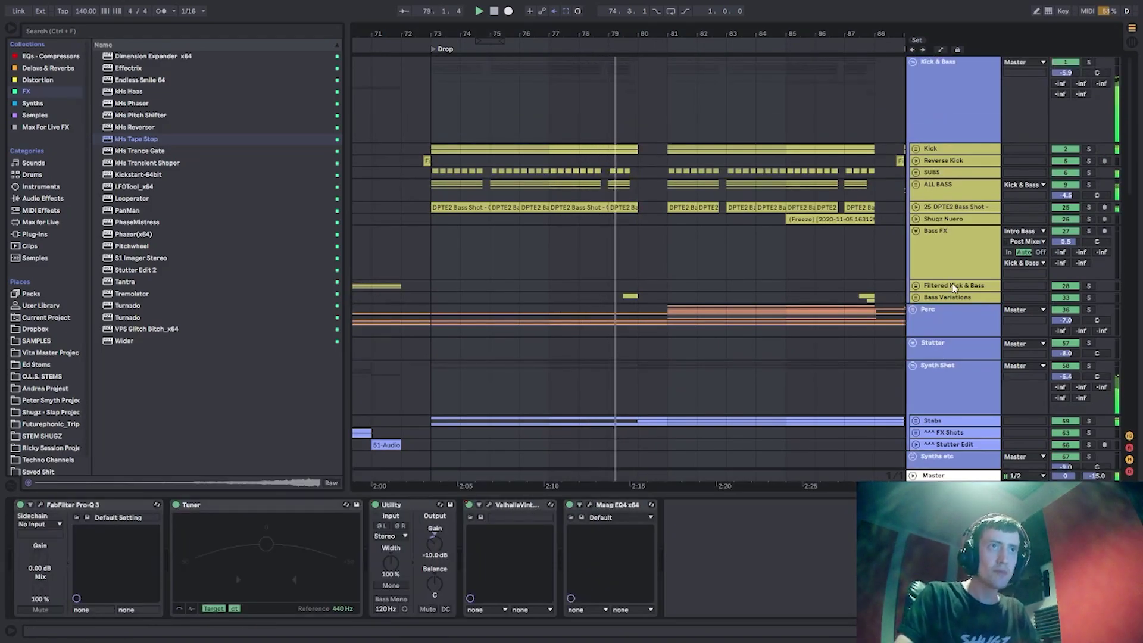
key(u)
click(639, 89)
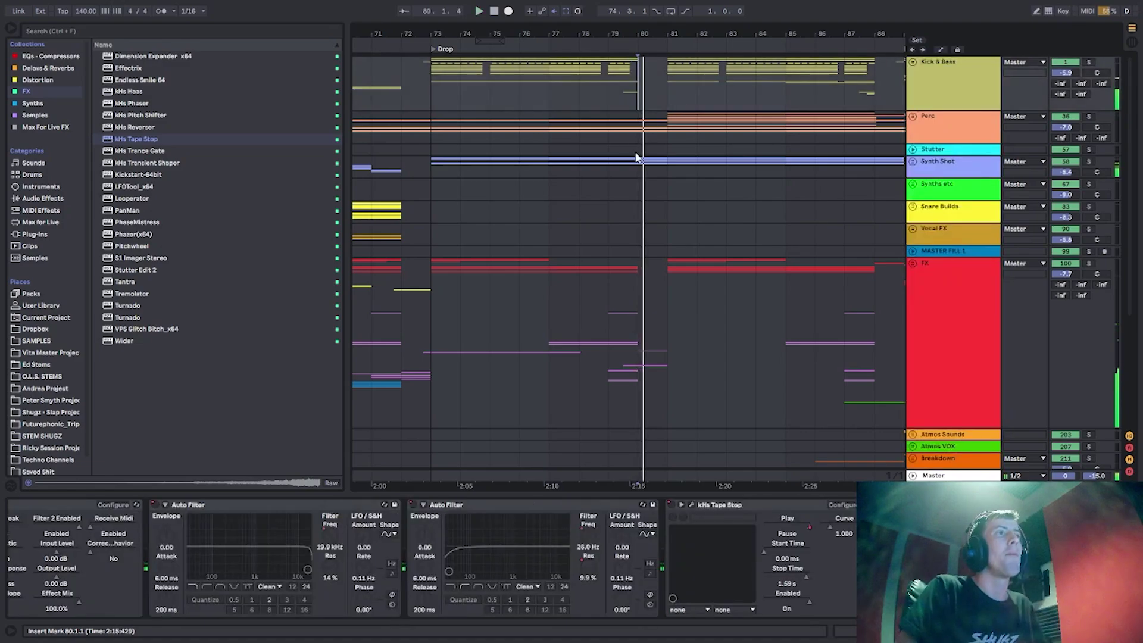
Unfold the Synth Shot group and its Stabs subgroup to reveal the lead tracks around bar 80.
click(914, 161)
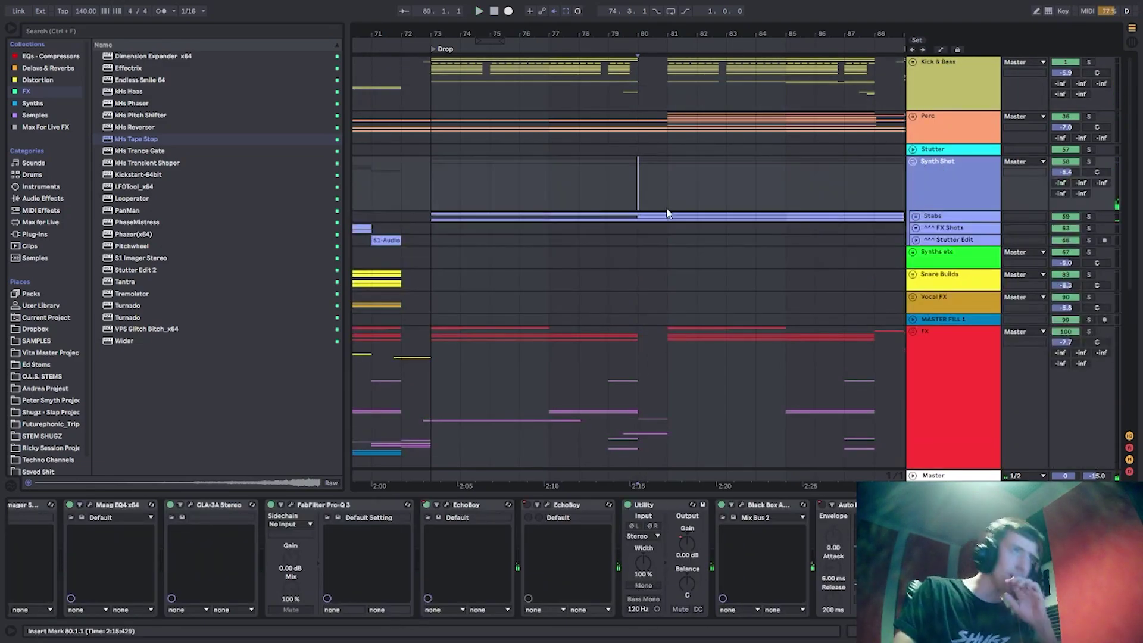
click(654, 194)
key(z)
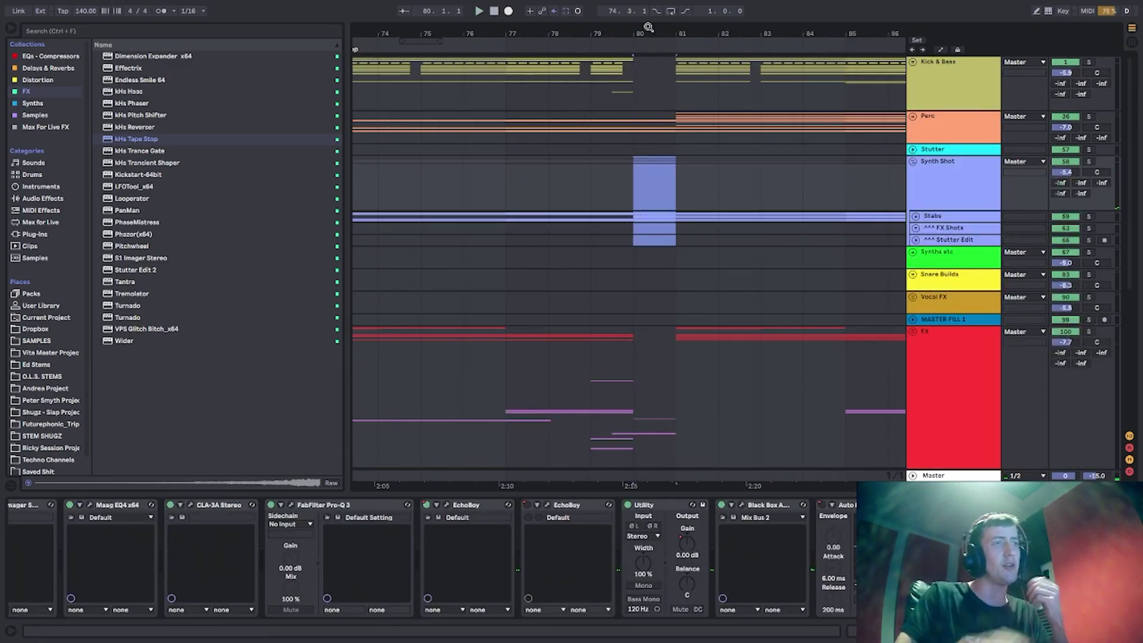
click(929, 216)
click(916, 216)
scroll(918, 253, down, 1)
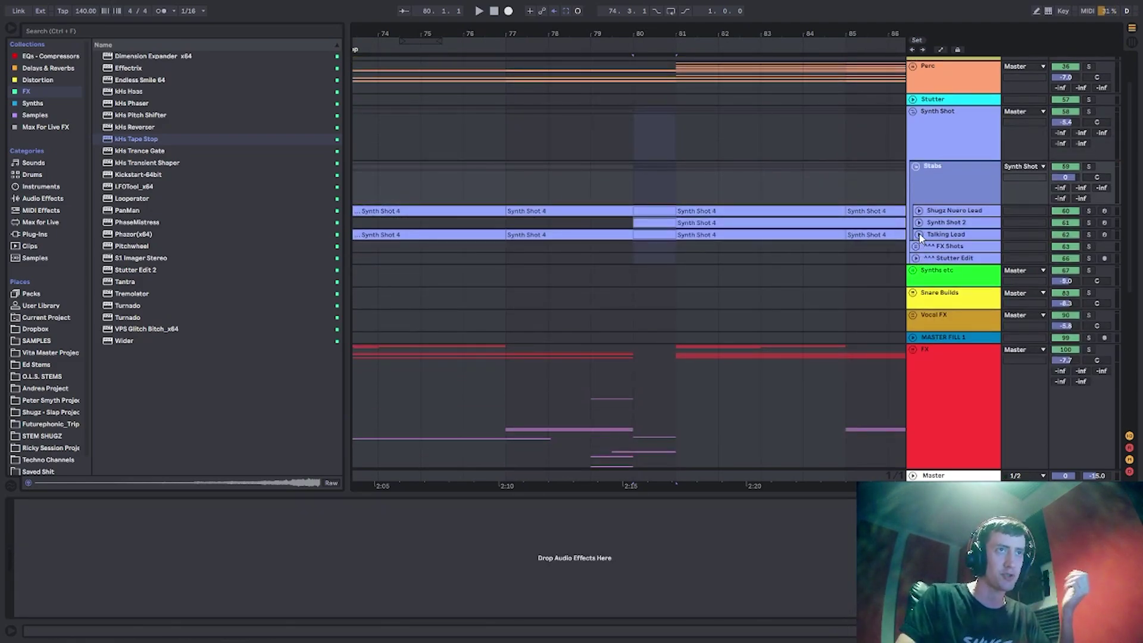
Unfold the Talking Lead, Synth Shot 2 and Shugz Nuero Lead tracks and place the insert marker at bar 80.
click(920, 235)
click(919, 222)
click(919, 210)
click(651, 250)
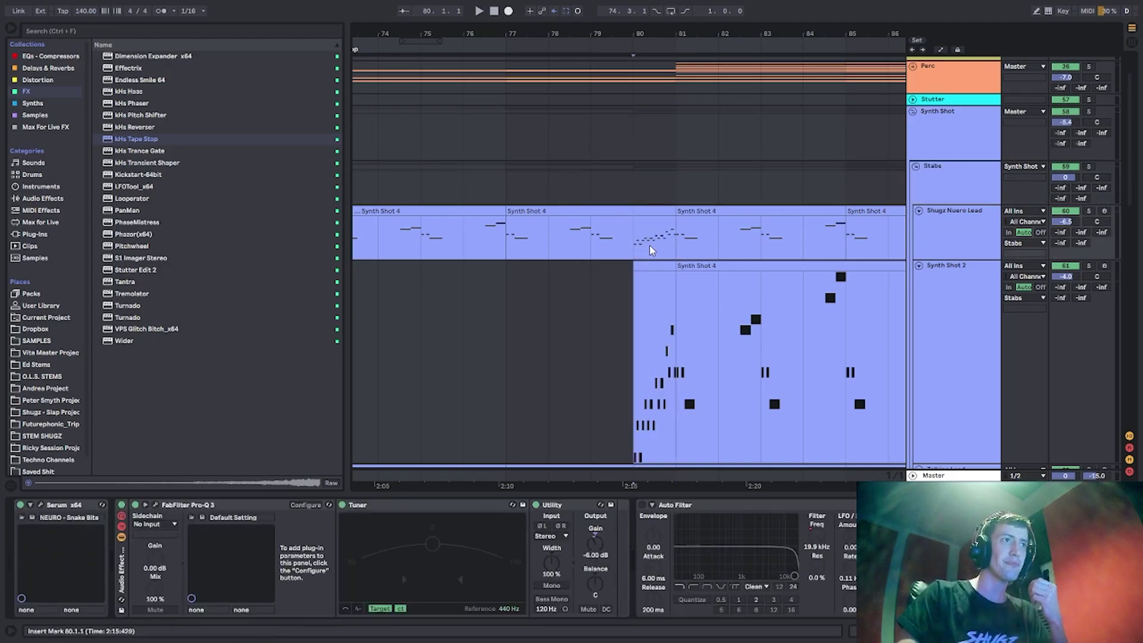
drag(641, 38, 553, 234)
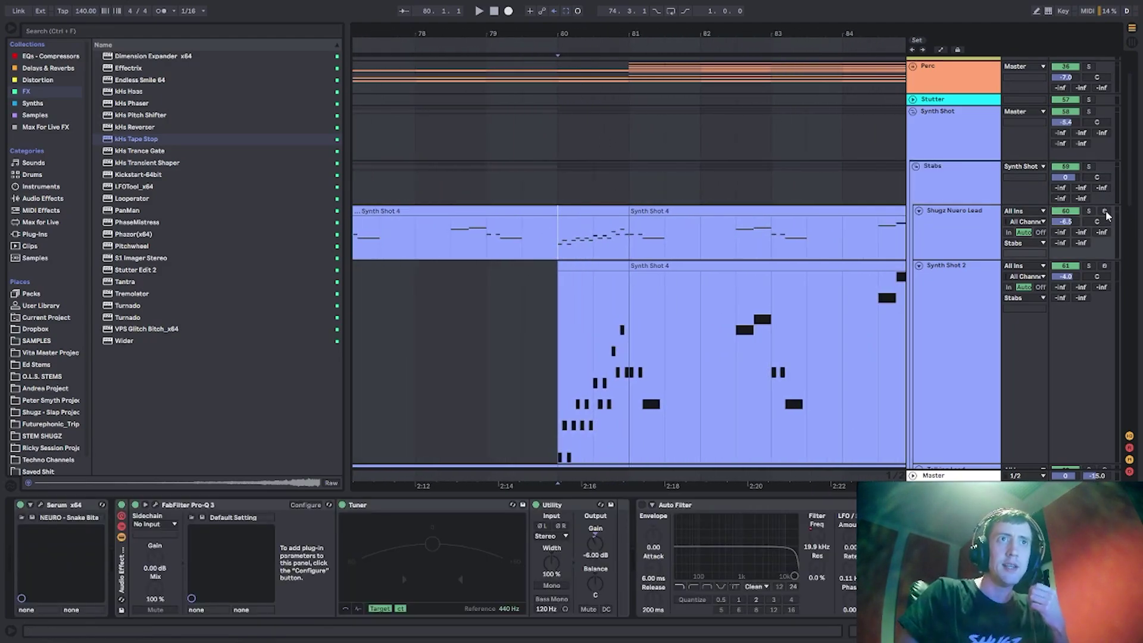
Solo the Talking Lead track and play its fill from bar 80.
scroll(756, 256, down, 2)
click(524, 275)
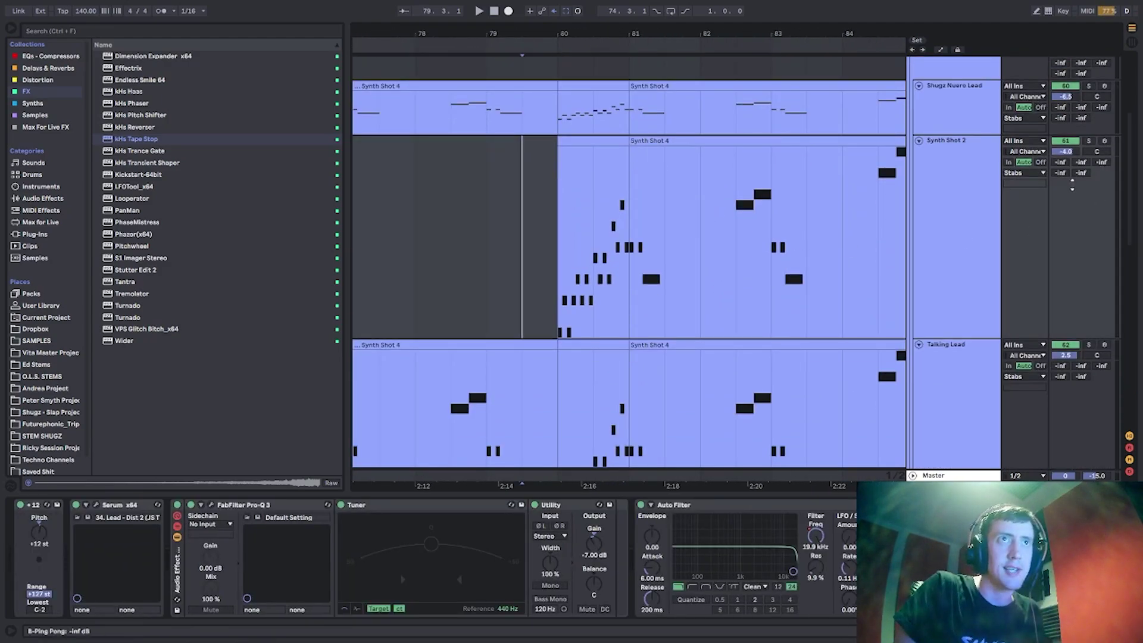
click(560, 390)
key(space)
scroll(619, 381, down, 1)
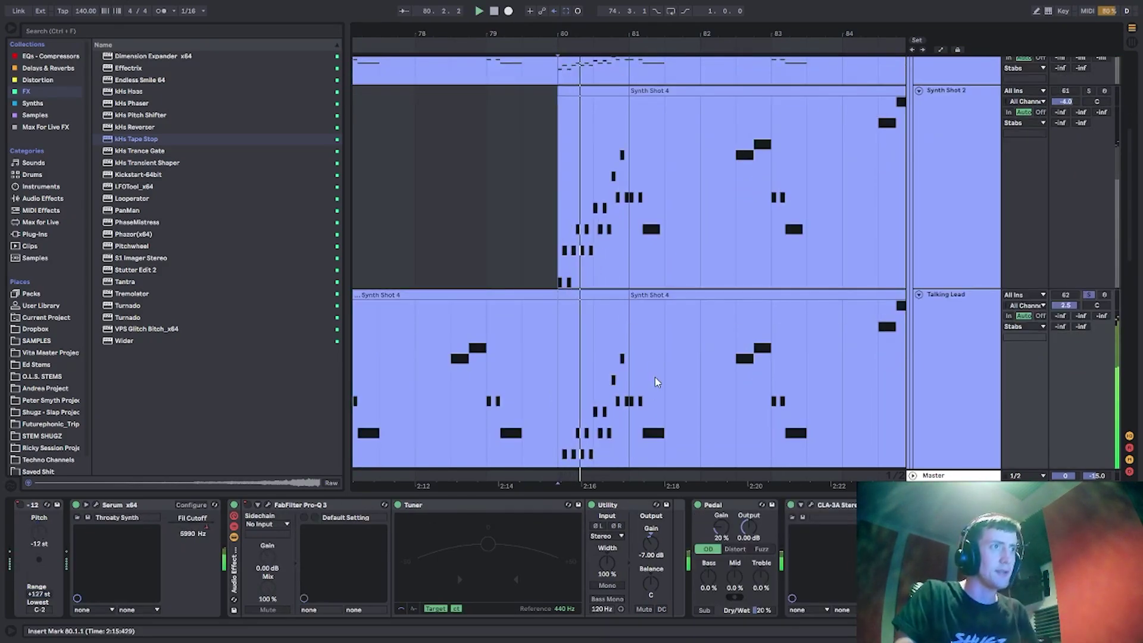
Open the one-bar Talking Lead MIDI clip at bar 80 and enlarge its note editor.
click(598, 296)
double_click(598, 295)
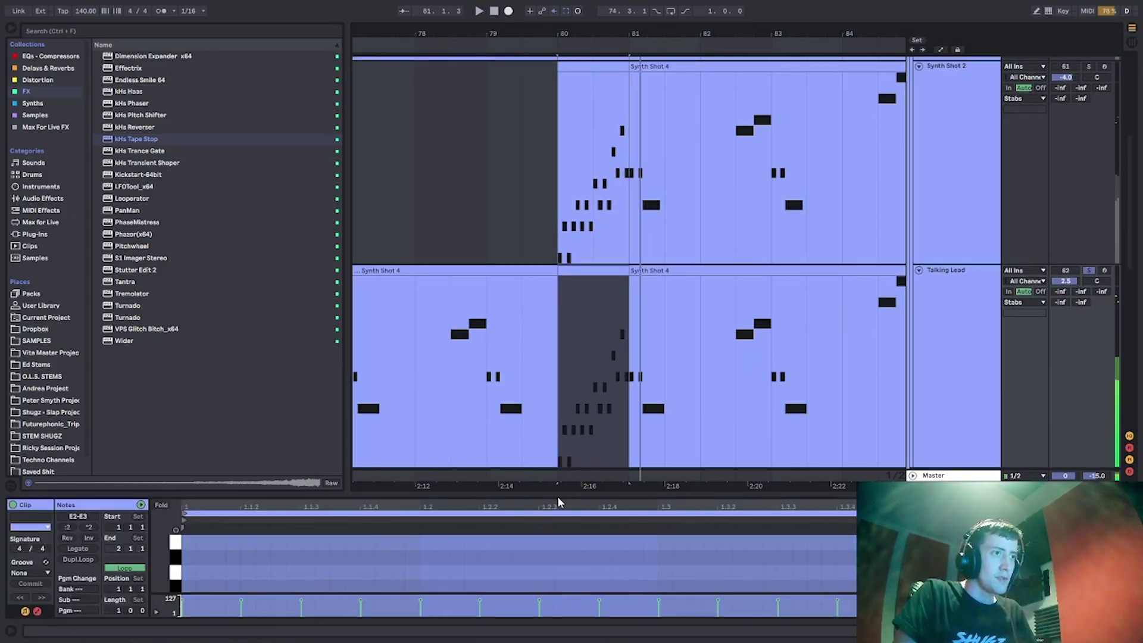
drag(566, 493, 566, 23)
Play the ascending notes of the Talking Lead fill clip from near its first E2 note.
click(243, 353)
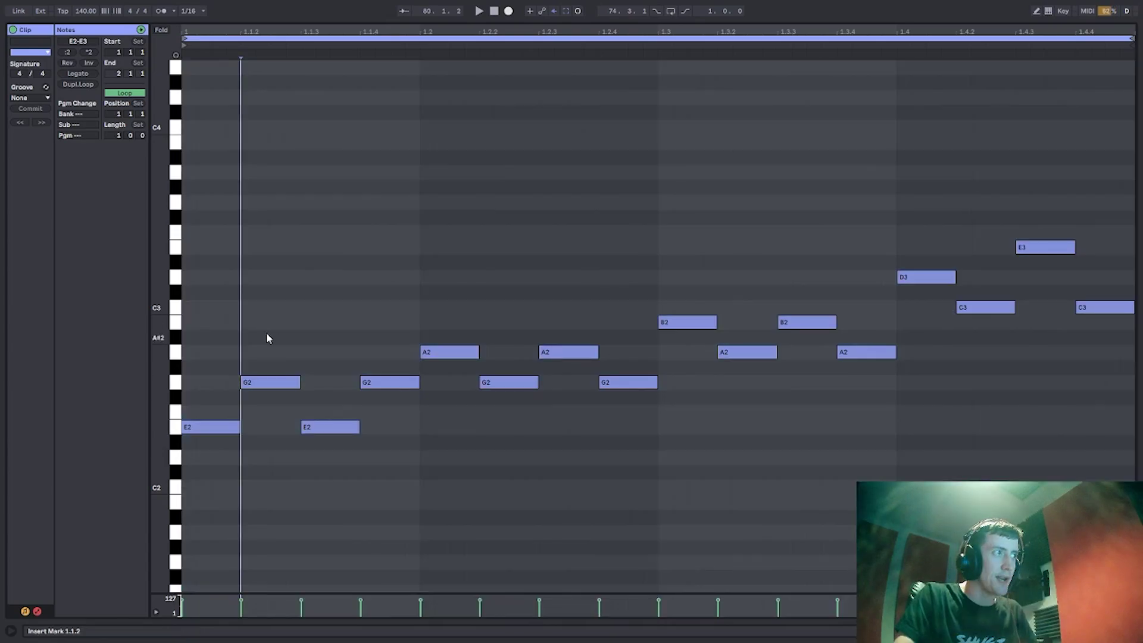
drag(265, 331, 297, 446)
drag(219, 306, 360, 466)
click(223, 345)
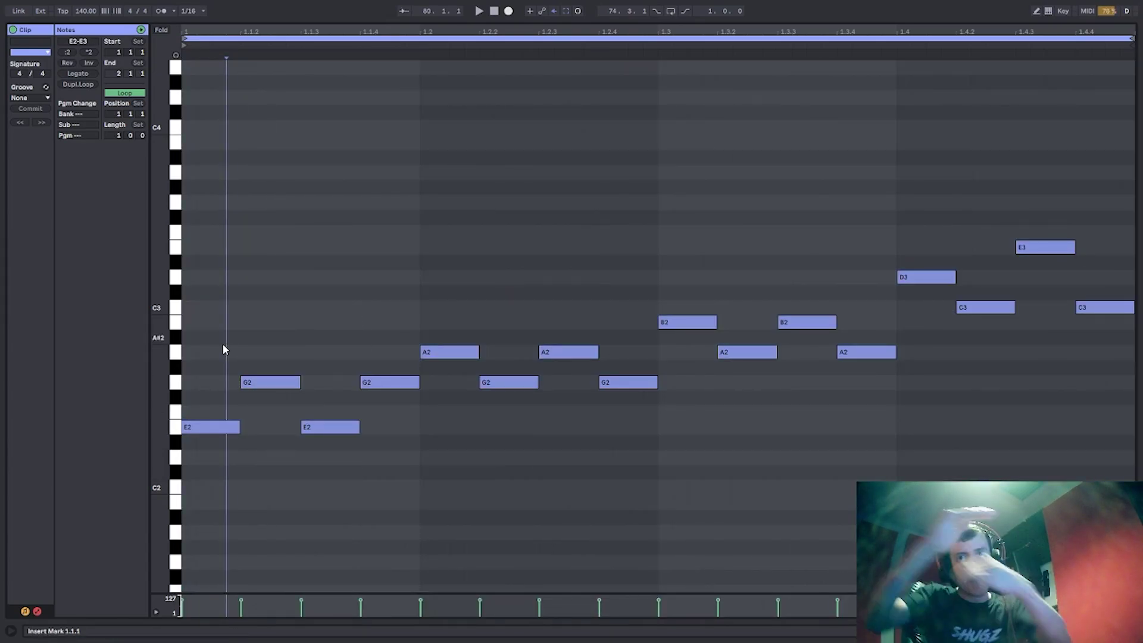
key(space)
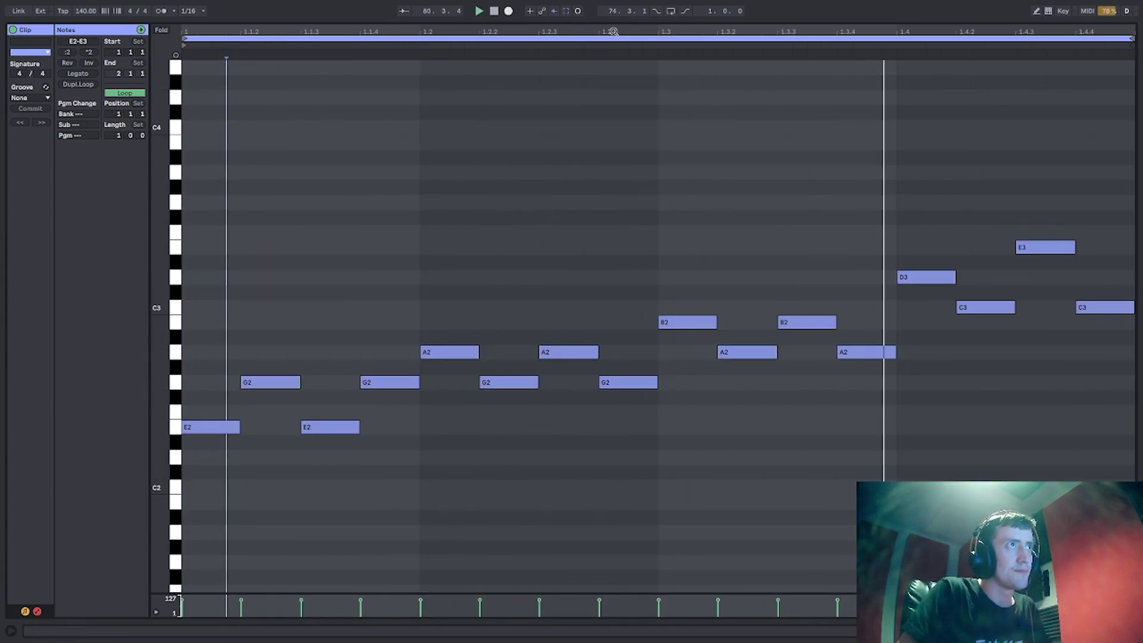
Close the note editor and play the soloed Talking Lead from bar 73, then from bar 81.
key(ctrl+alt+e)
scroll(626, 209, up, 3)
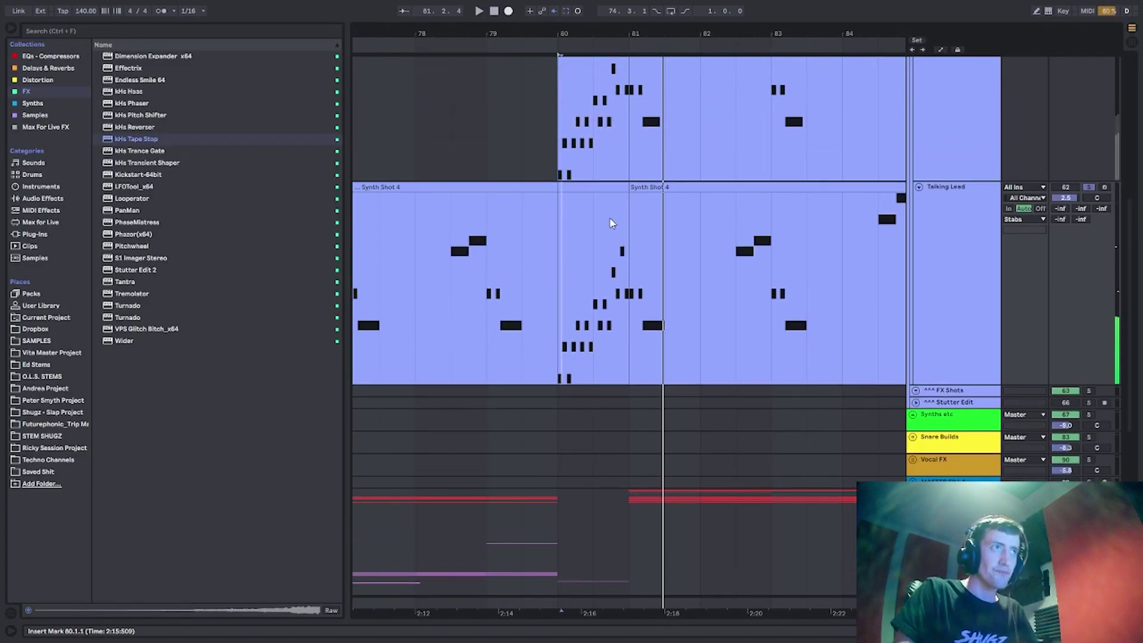
click(666, 238)
scroll(574, 240, down, 6)
scroll(495, 279, up, 4)
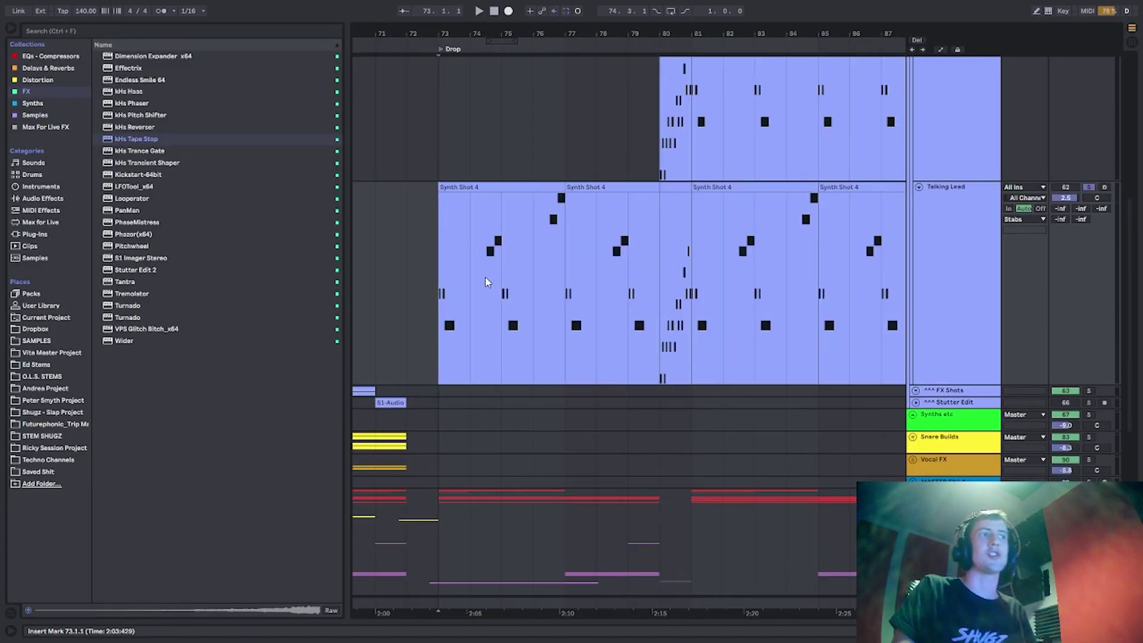
key(space)
click(698, 281)
key(space)
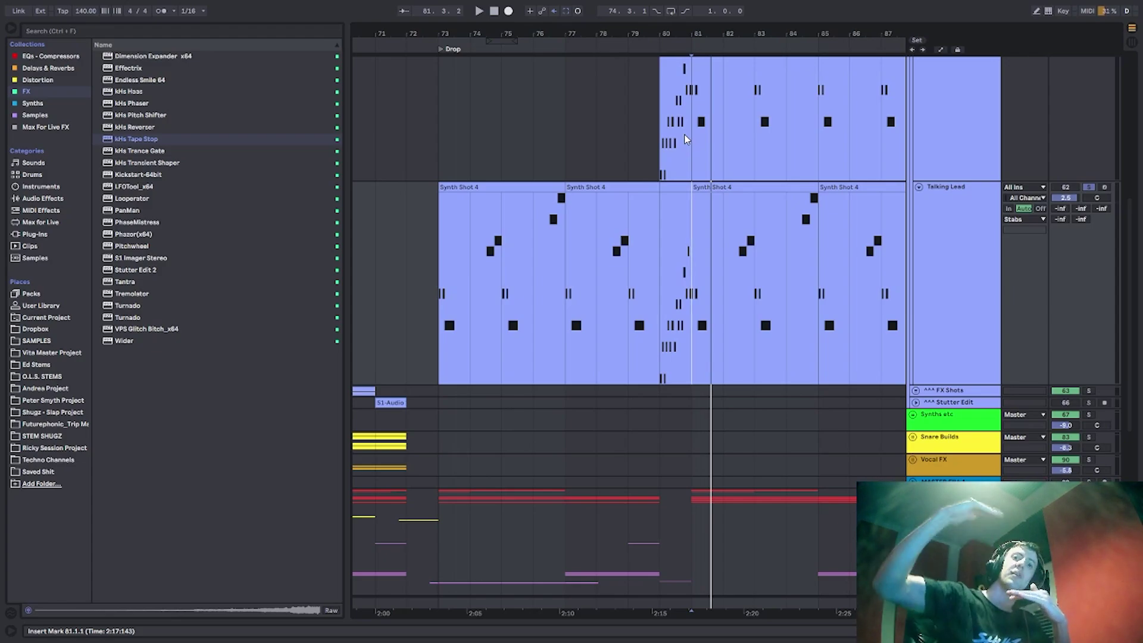
Solo the Synth Shot 2 track and play its fill from bar 80.
scroll(686, 139, up, 5)
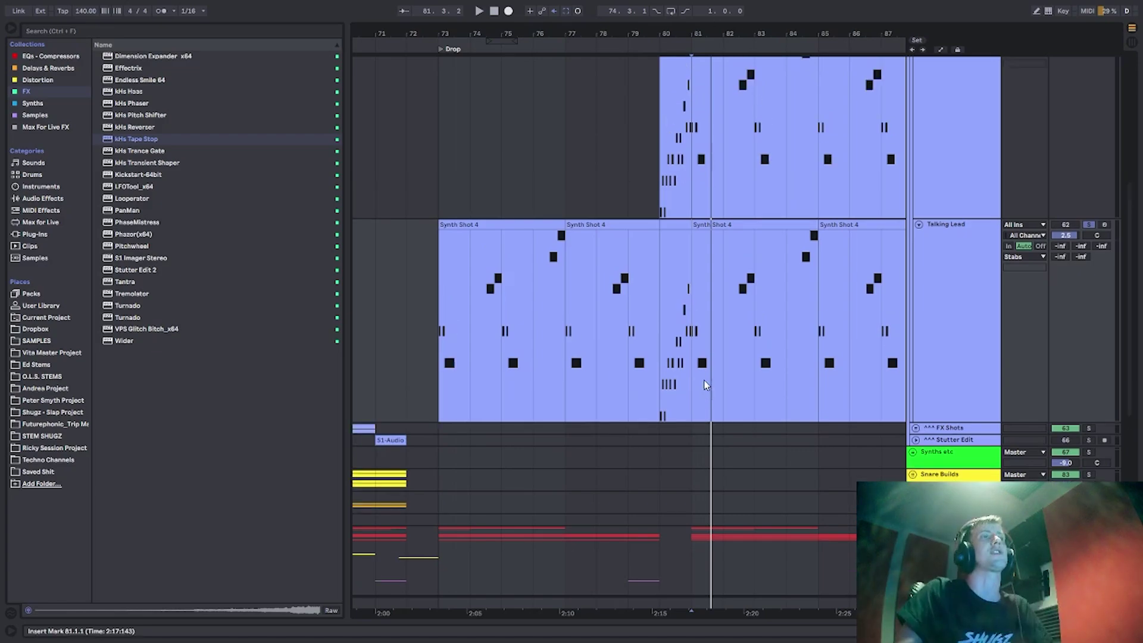
click(676, 256)
click(1088, 159)
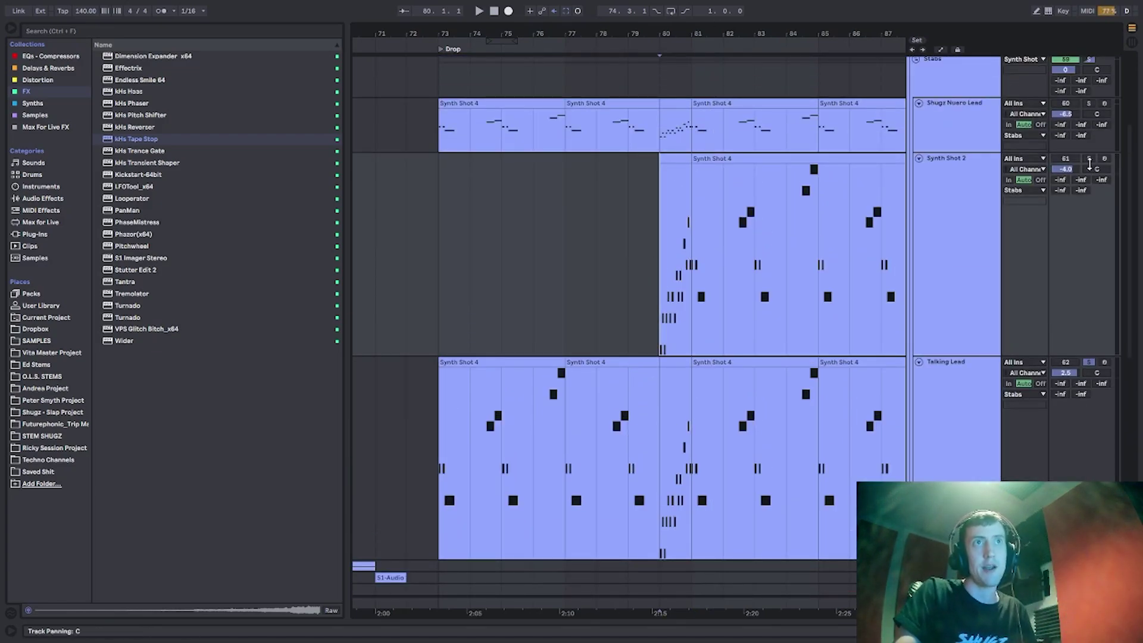
key(space)
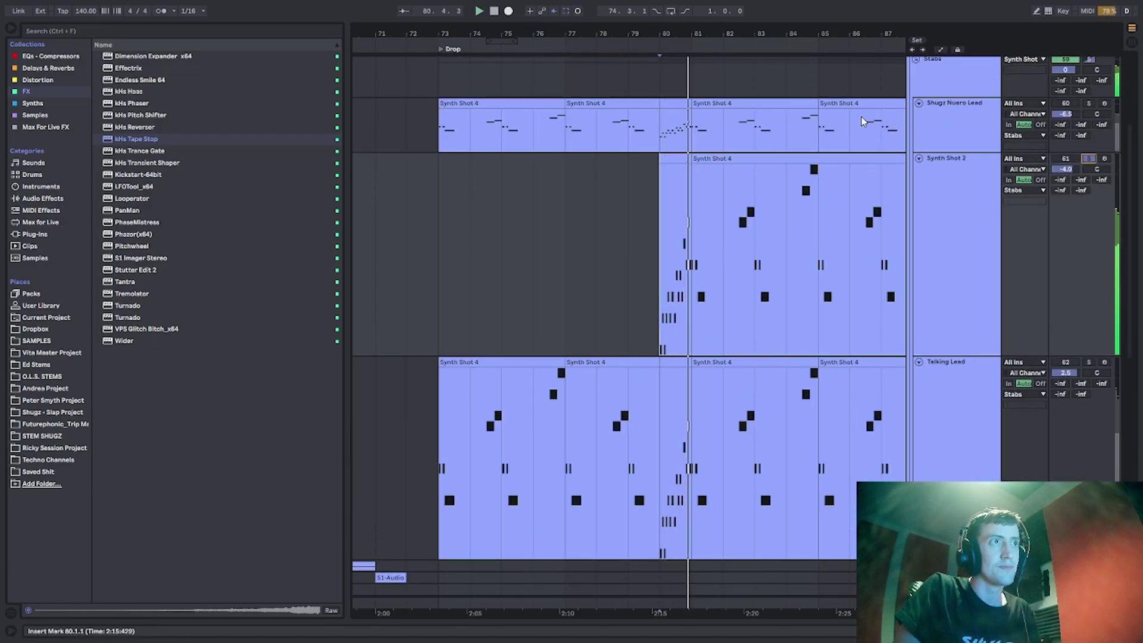
key(space)
Solo the Shugz Nuero Lead track, play it from bar 73 and show its device chain.
click(448, 134)
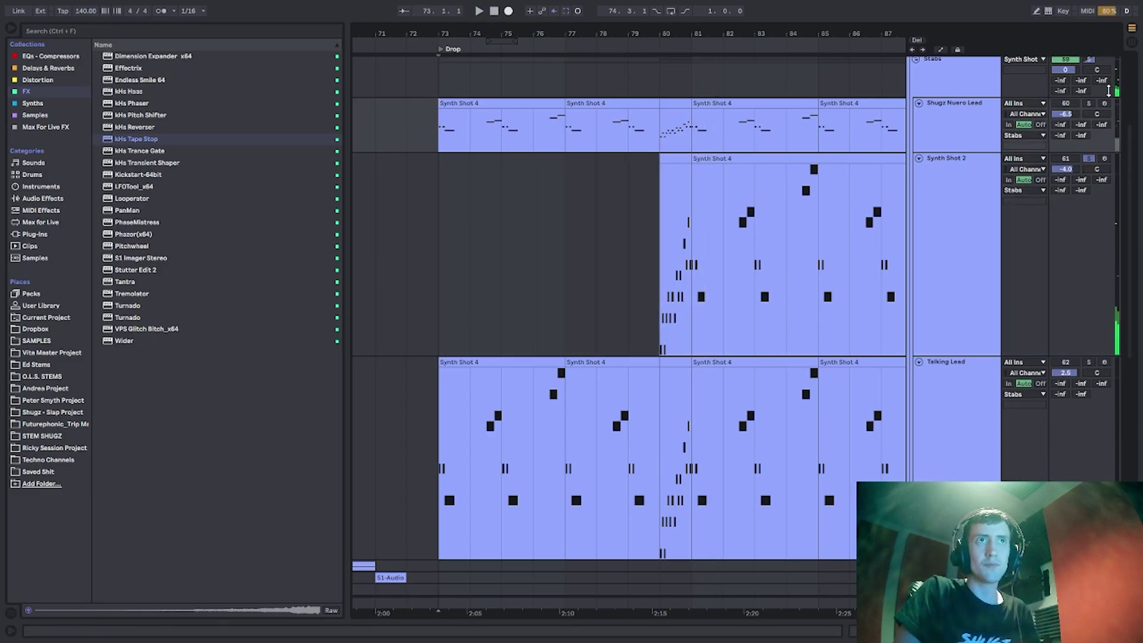
scroll(1048, 309, down, 1)
scroll(1088, 95, up, 1)
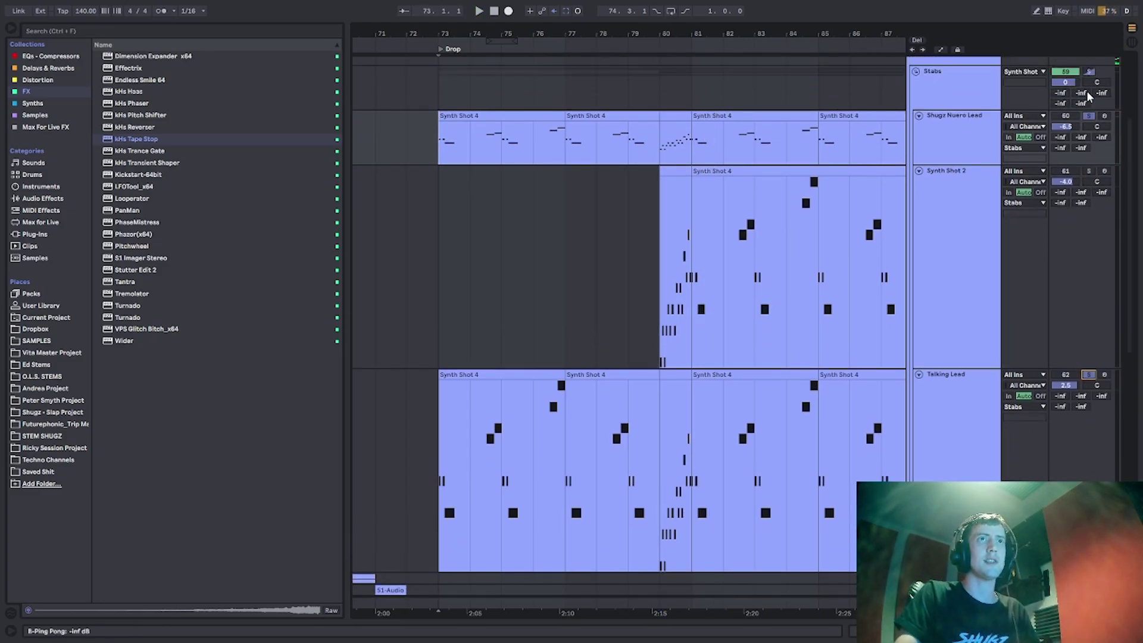
click(1090, 116)
key(space)
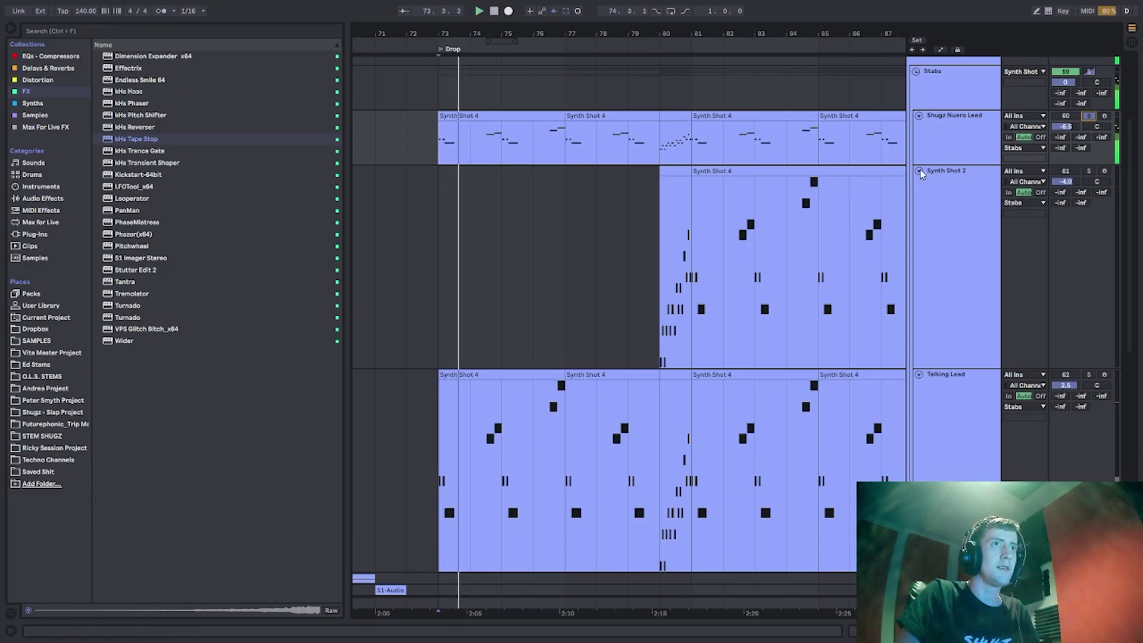
double_click(940, 139)
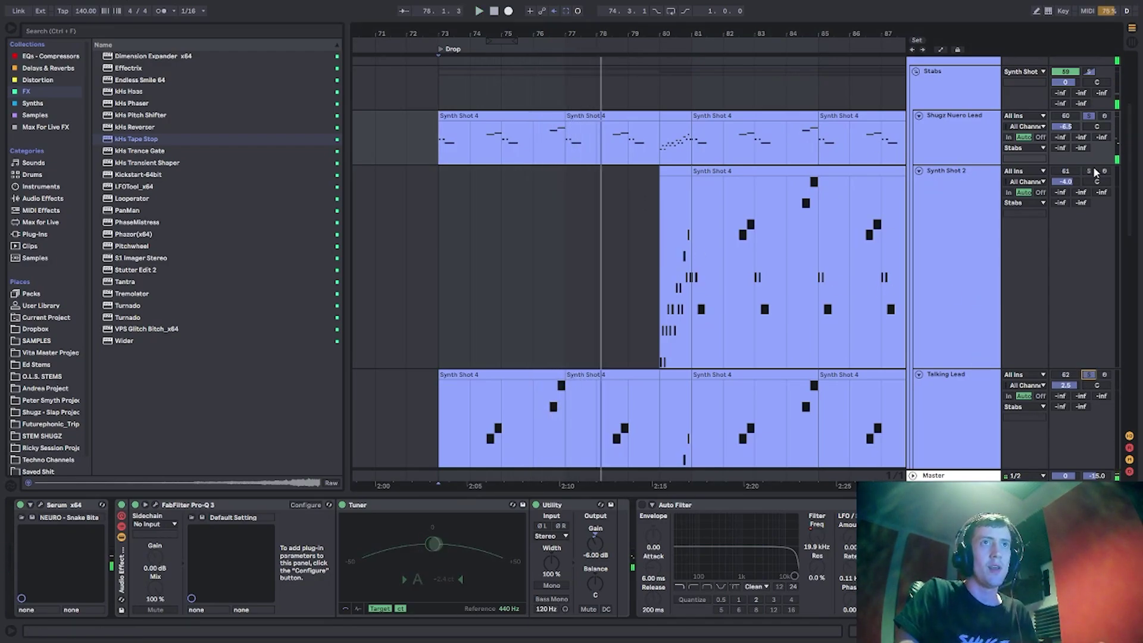
Play Synth Shot 2 soloed from bar 80, then add Shugz Nuero Lead and Talking Lead to the solo.
click(625, 259)
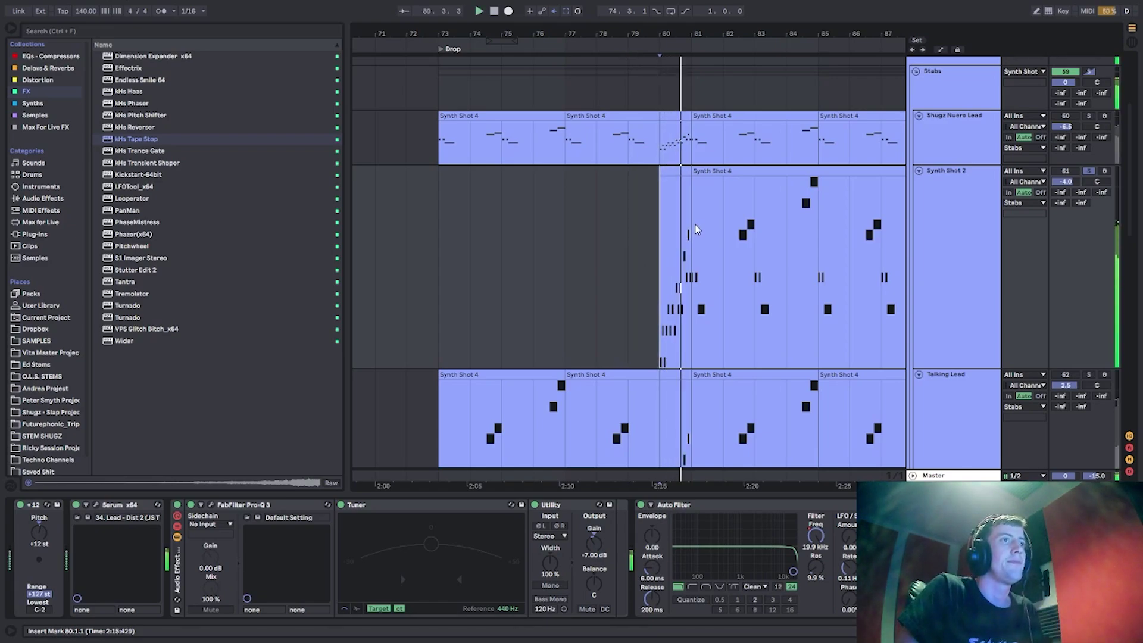
drag(708, 34, 576, 29)
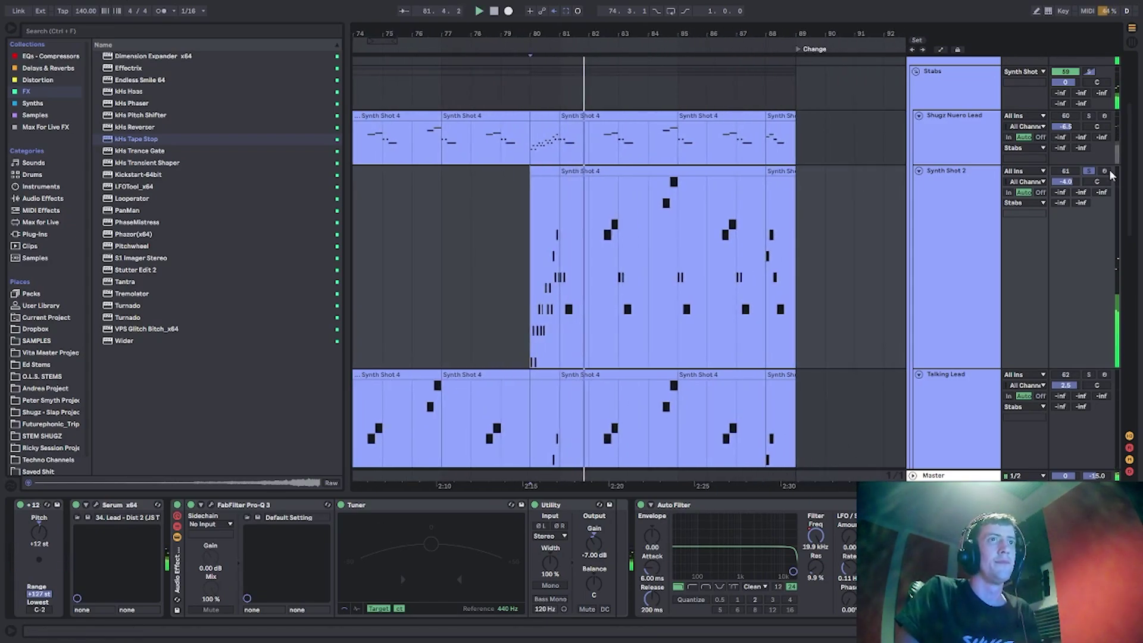
ctrl+click(1090, 118)
ctrl+click(1090, 375)
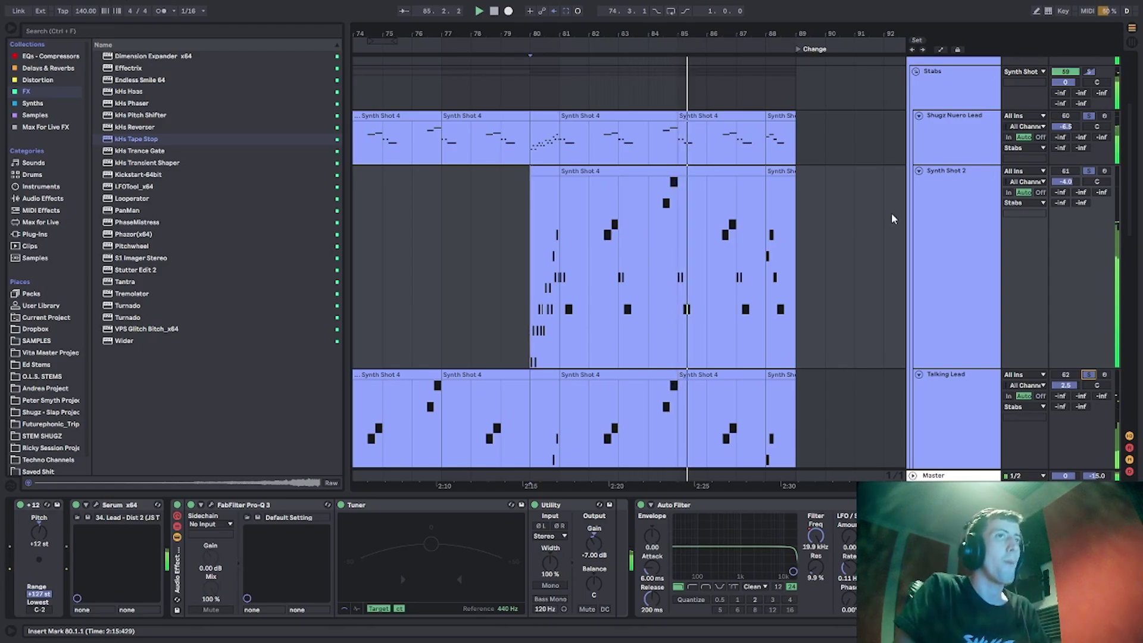
Fold the Shugz Nuero Lead and Synth Shot 2 tracks and clear the solos on all three leads.
click(919, 116)
click(919, 127)
click(924, 156)
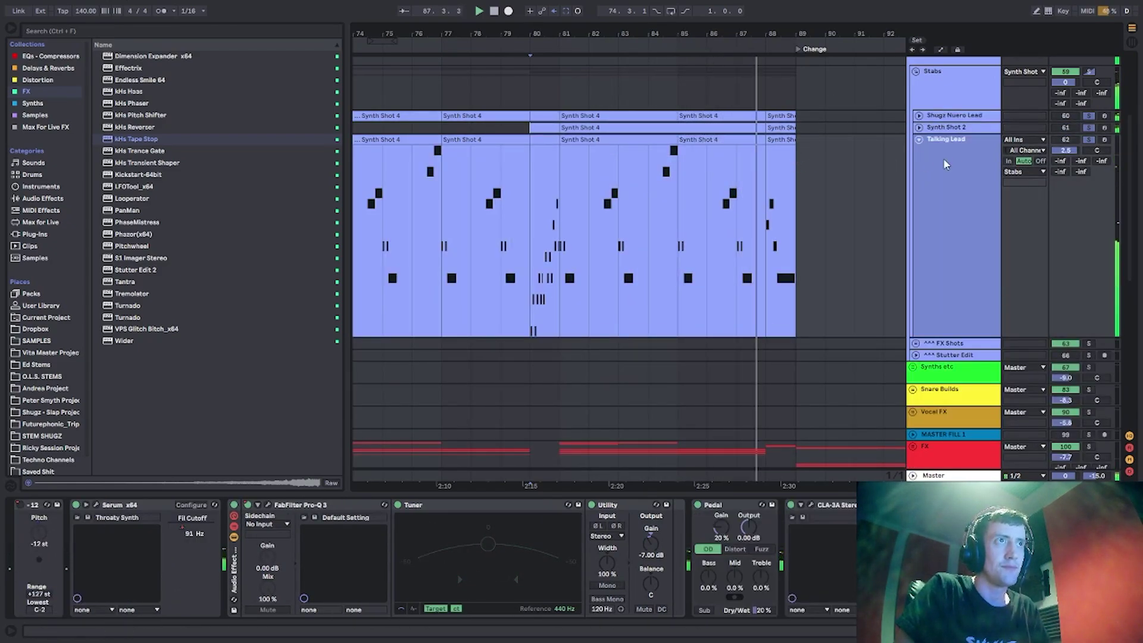
scroll(854, 171, up, 1)
click(1088, 165)
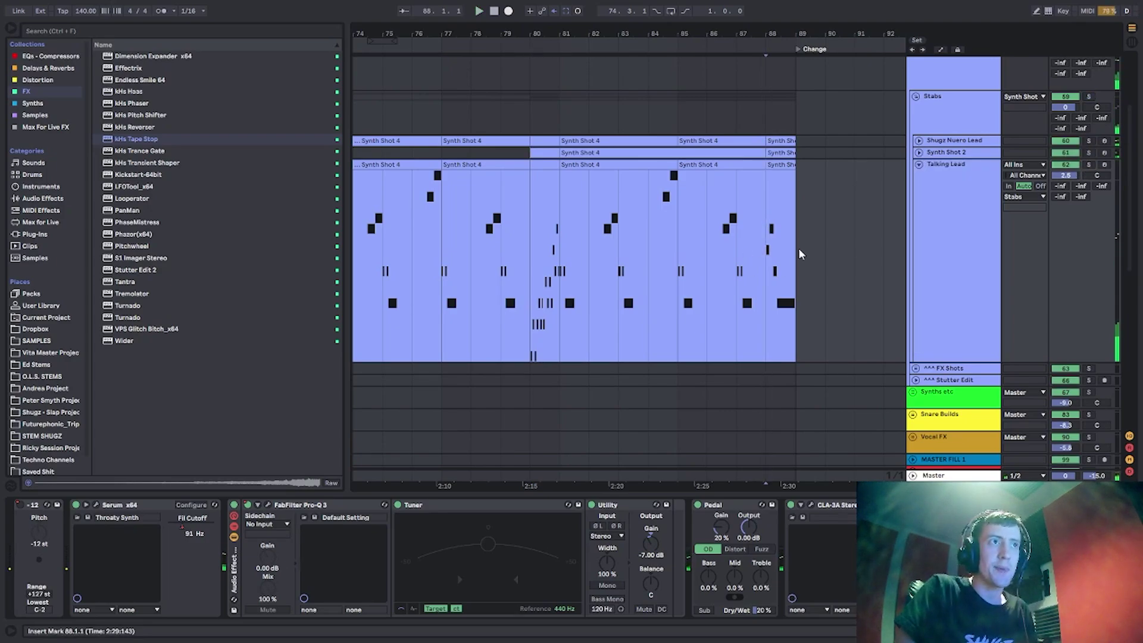
Fold the Talking Lead track and the Stabs group.
drag(649, 33, 775, 35)
click(953, 164)
click(918, 164)
click(916, 97)
scroll(923, 197, up, 5)
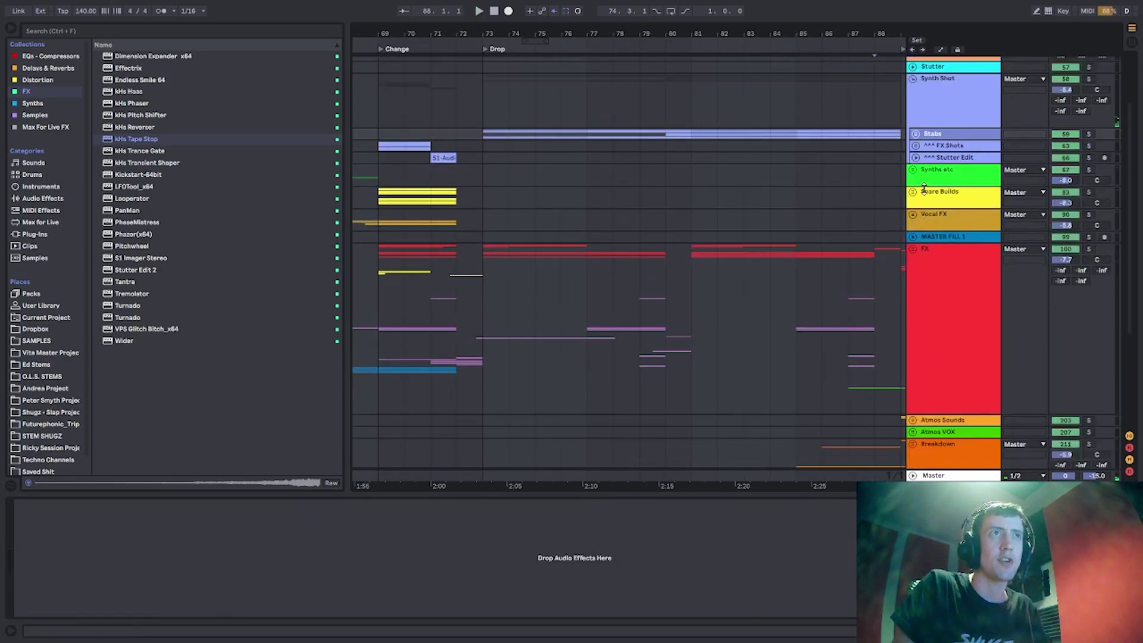
Set the playback start to bar 73 and solo the FX group.
click(488, 126)
drag(507, 33, 439, 30)
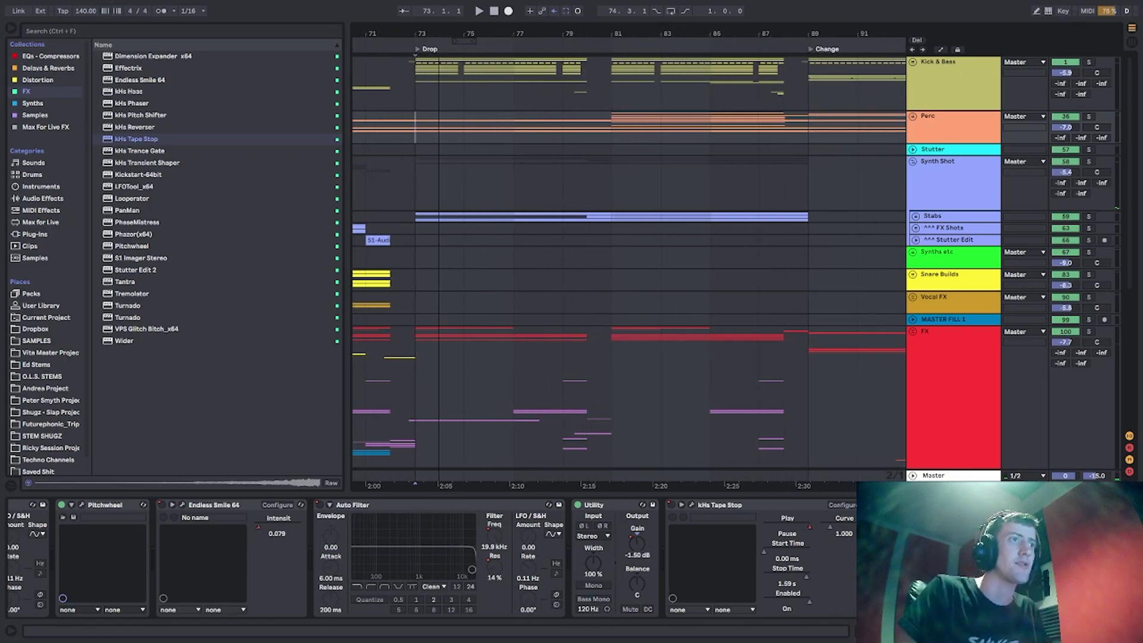
scroll(682, 176, down, 4)
click(965, 233)
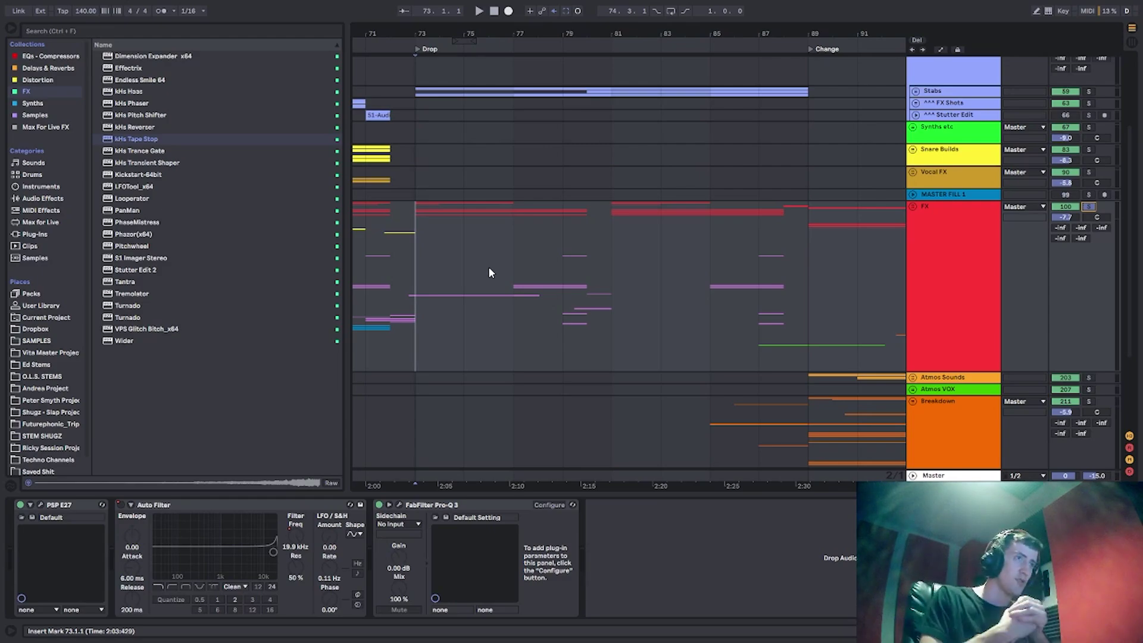
Solo the Perc group instead and play it in the drop from bar 81.
scroll(489, 267, up, 5)
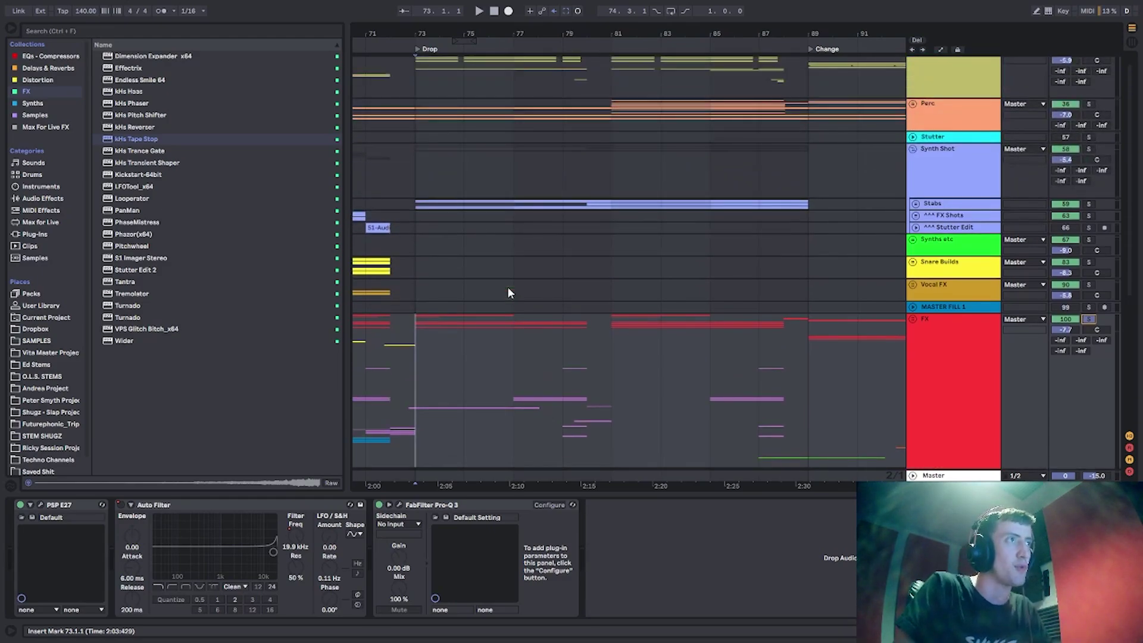
click(428, 121)
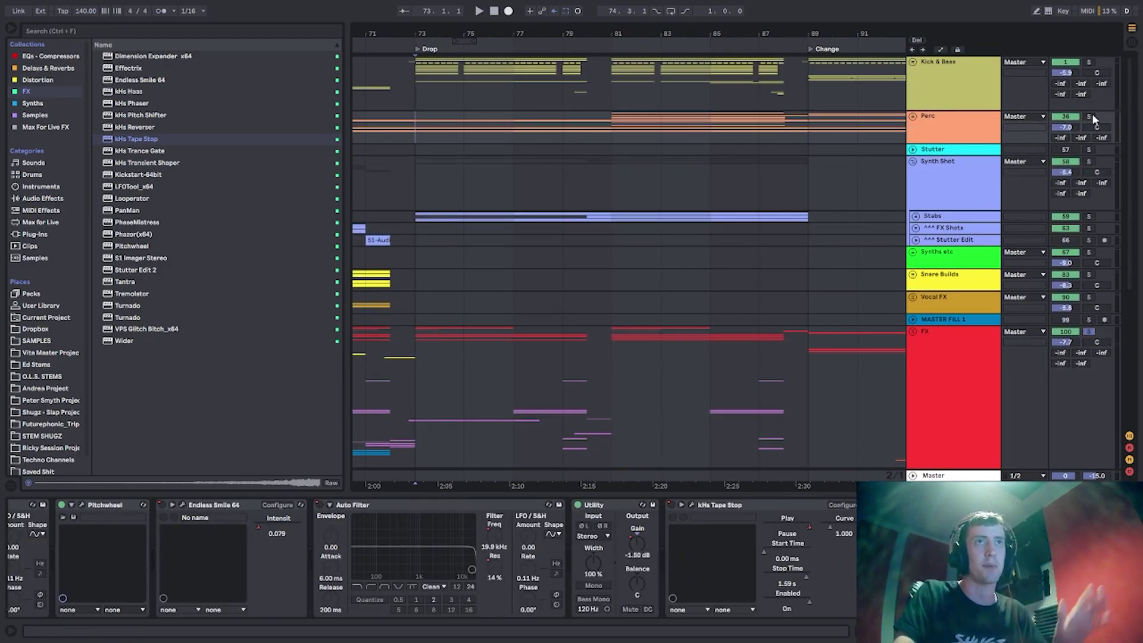
key(space)
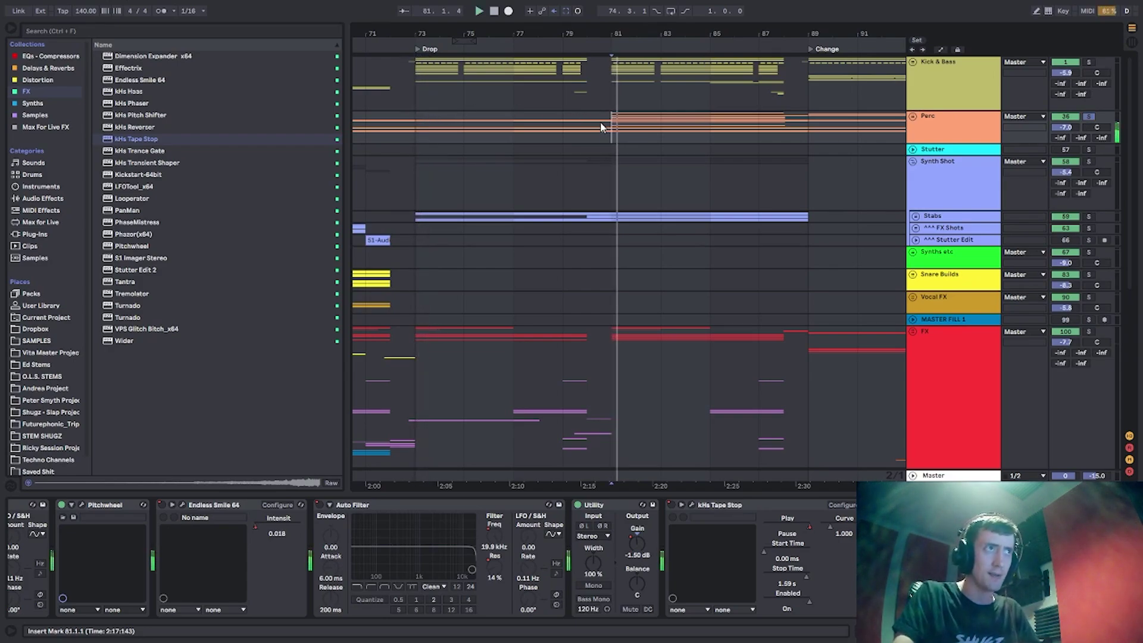
Solo the Kick & Bass group together with Perc, play them in the drop, and unfold Kick & Bass.
ctrl+click(1091, 63)
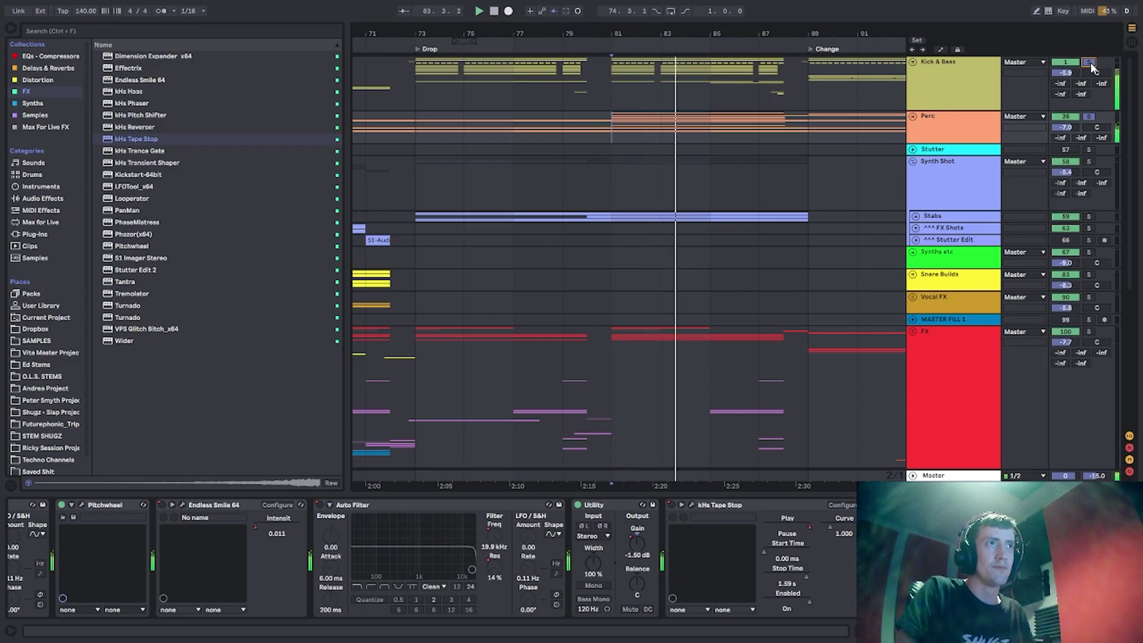
click(945, 71)
click(914, 62)
key(space)
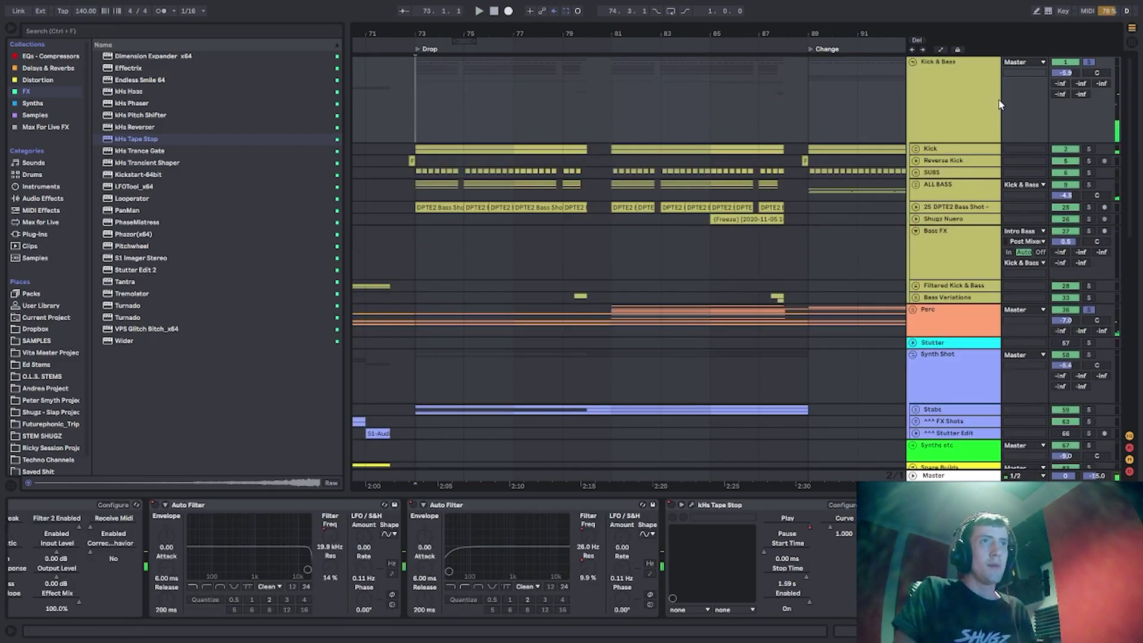
Unfold the Shugz Nuero track at bar 85, look at the DPTE2 Bass Shot track's devices, and fold Shugz Nuero again.
click(716, 226)
click(915, 220)
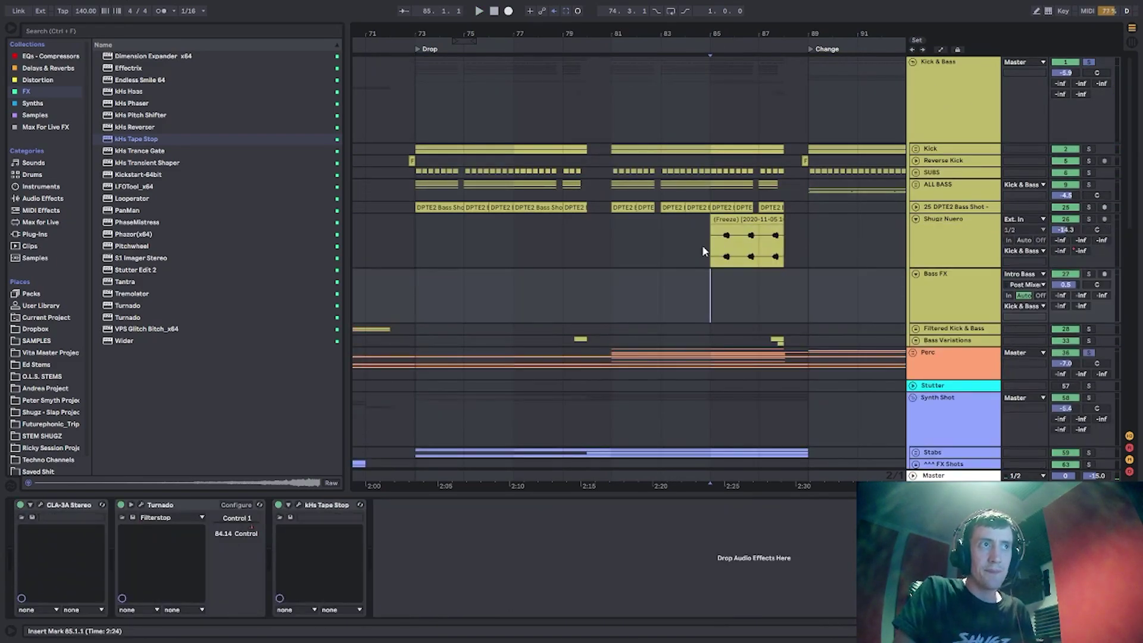
click(929, 207)
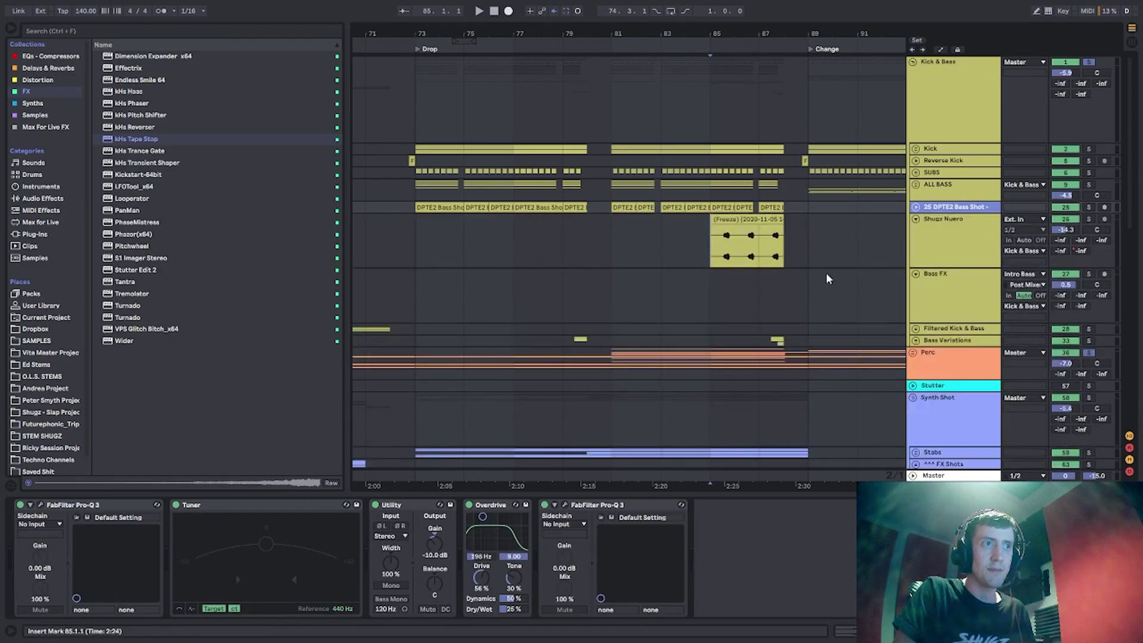
click(915, 219)
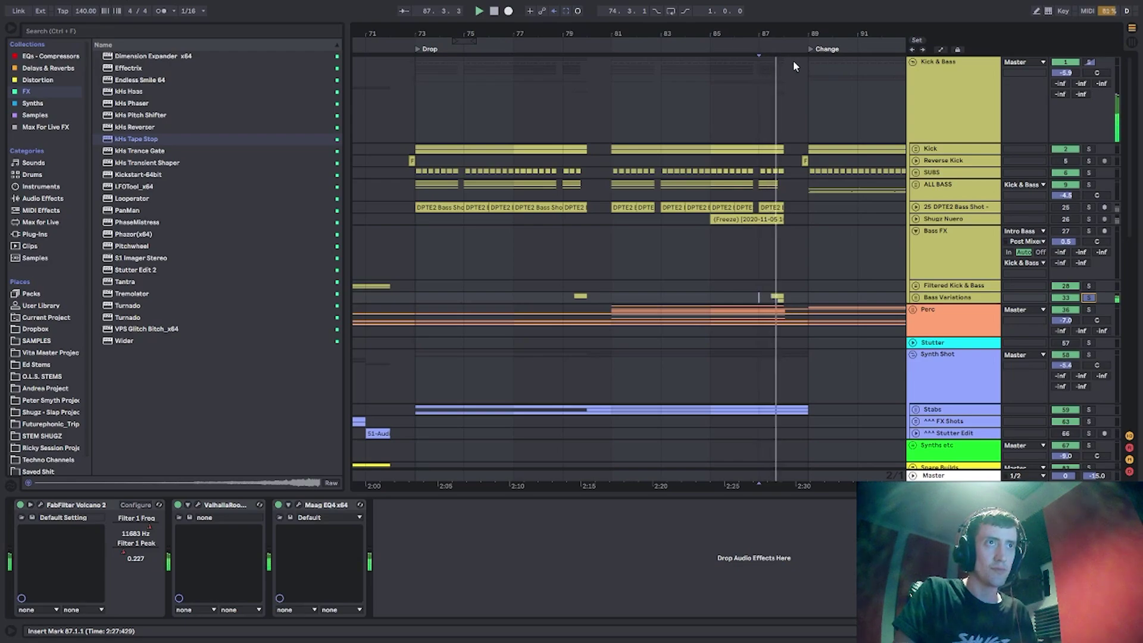
Solo the whole Kick & Bass group and play the fill from bar 87.
drag(797, 32, 776, 56)
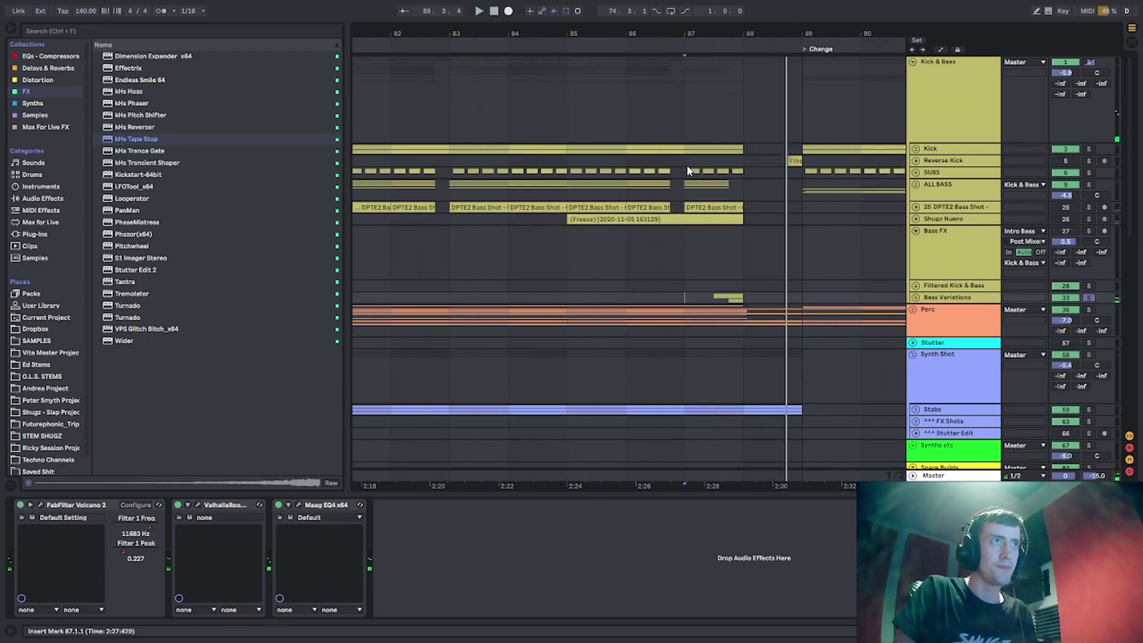
click(1089, 62)
key(space)
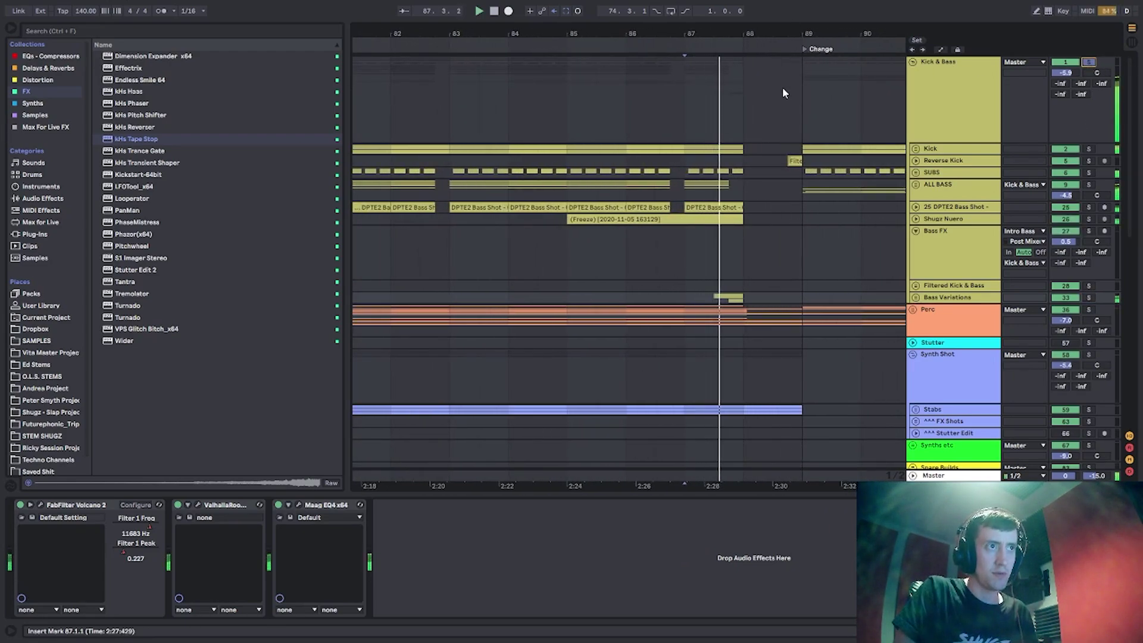
click(718, 255)
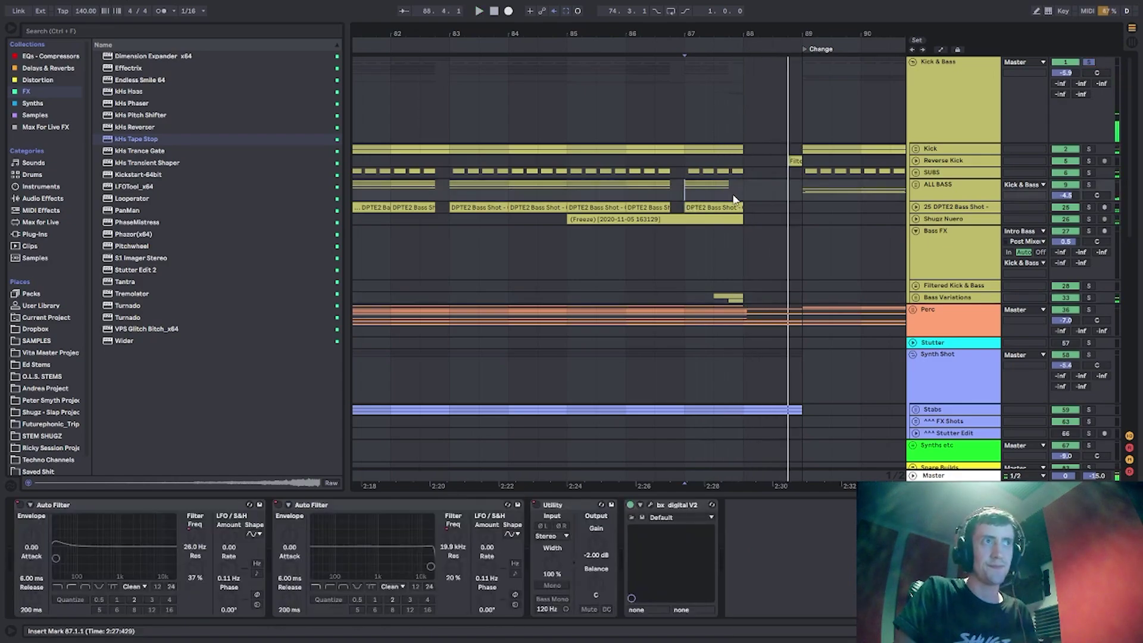
Solo Bass Variations and play its clips from the middle of bar 87.
scroll(717, 255, down, 3)
key(space)
click(717, 251)
click(1089, 247)
key(space)
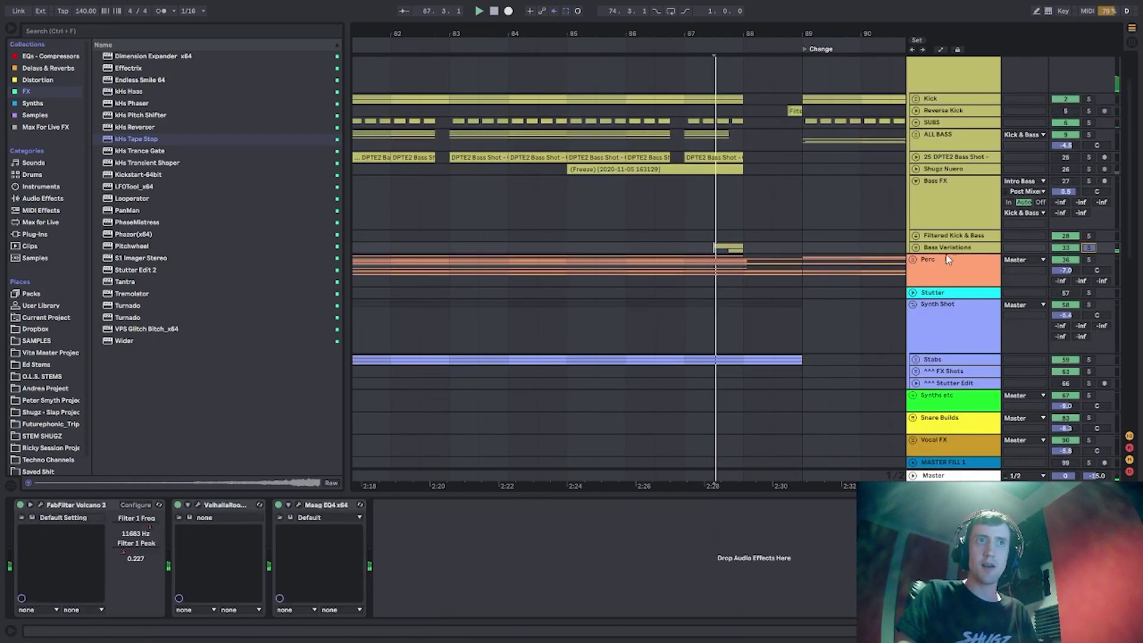
Stop playback, look at the Bass FX devices, and fold the Kick & Bass group.
click(916, 247)
scroll(914, 250, down, 1)
key(space)
double_click(933, 223)
double_click(934, 156)
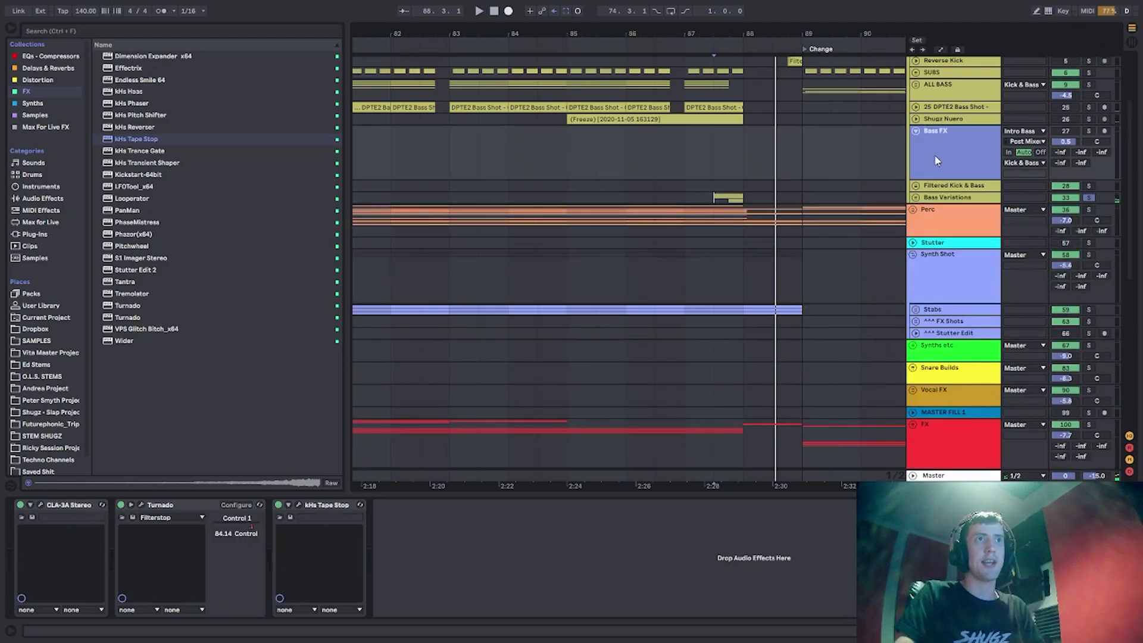
scroll(934, 157, up, 2)
double_click(947, 122)
scroll(730, 144, down, 1)
scroll(749, 130, up, 1)
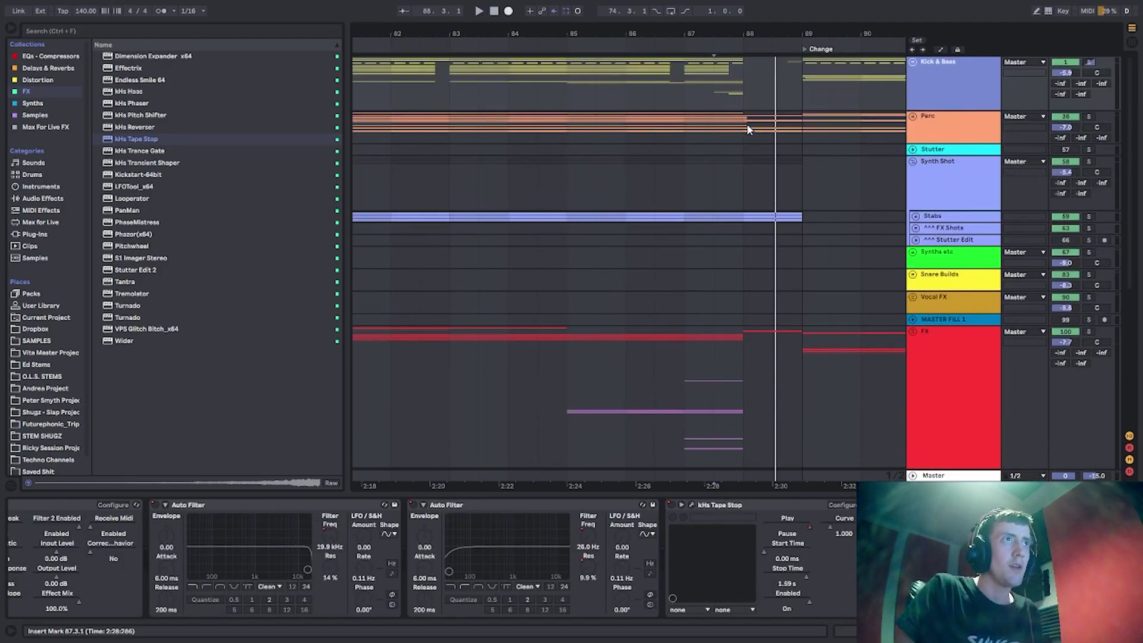
Solo the FX group with the playback start at bar 85, and unfold it and its Intro FX subgroup.
scroll(656, 226, down, 4)
click(567, 331)
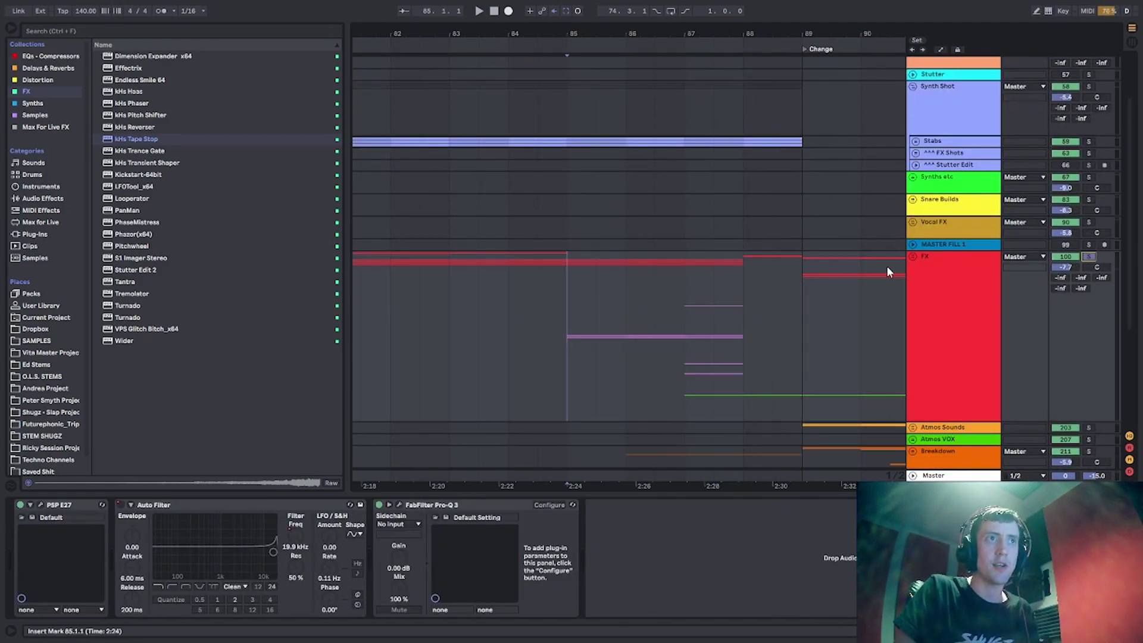
click(913, 257)
scroll(905, 244, down, 10)
click(943, 288)
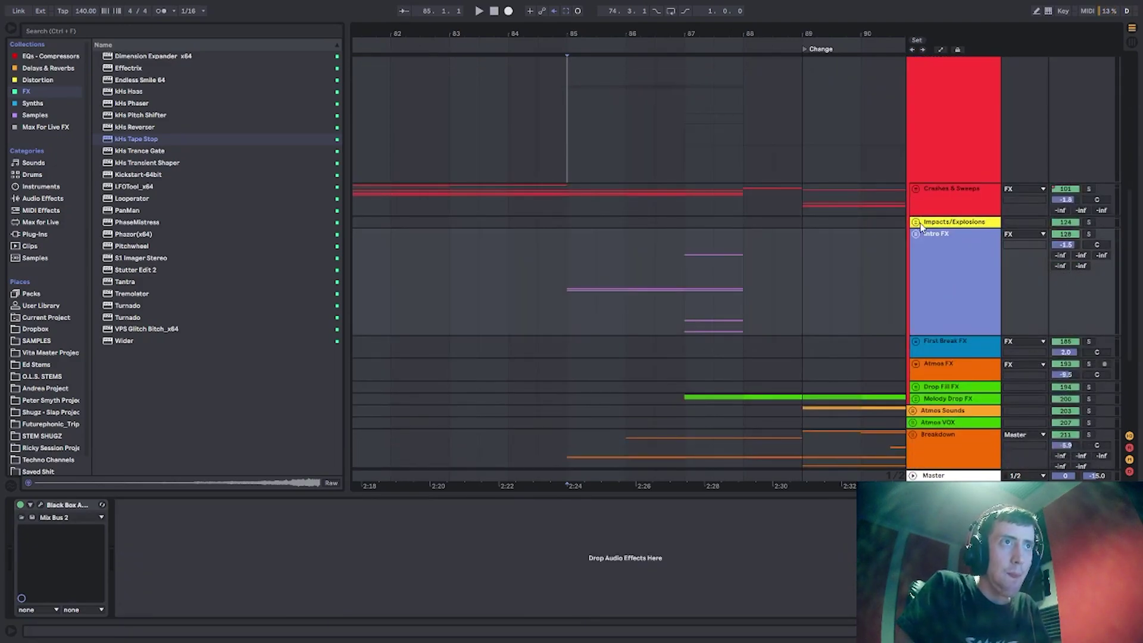
click(917, 232)
scroll(631, 299, down, 8)
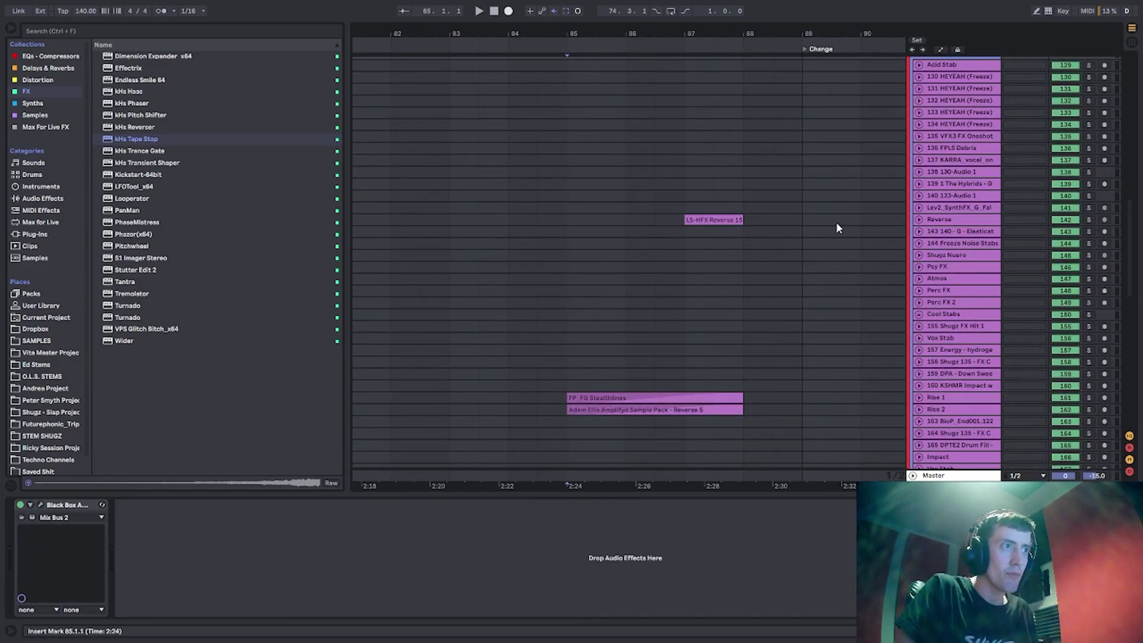
Play the Intro FX tracks from bar 85 and look through their reverse, rise and downsweep clips.
scroll(836, 228, up, 10)
scroll(596, 171, down, 20)
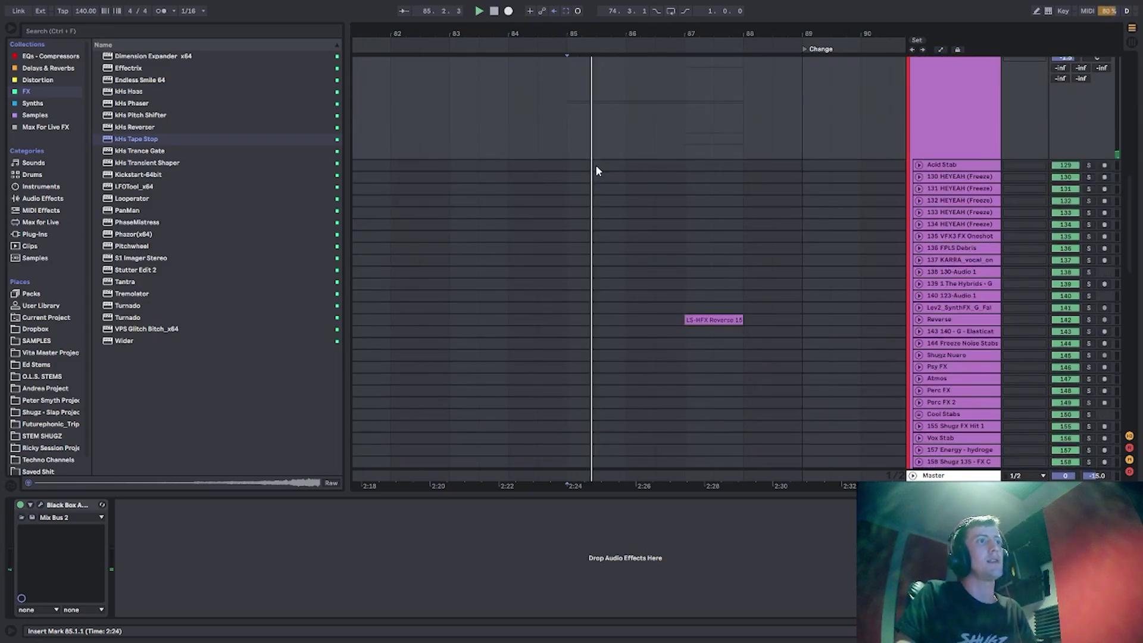
scroll(595, 170, down, 15)
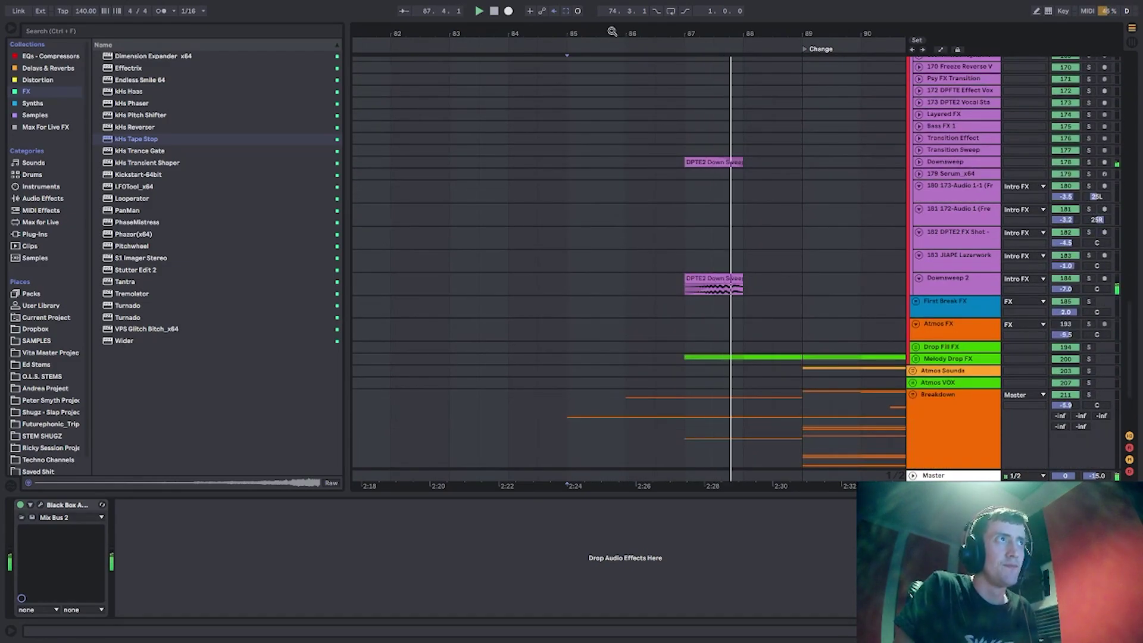
Play the Intro FX clips from bar 77 and fold the Intro FX and FX groups.
drag(613, 31, 701, 31)
scroll(667, 190, up, 5)
scroll(665, 190, up, 8)
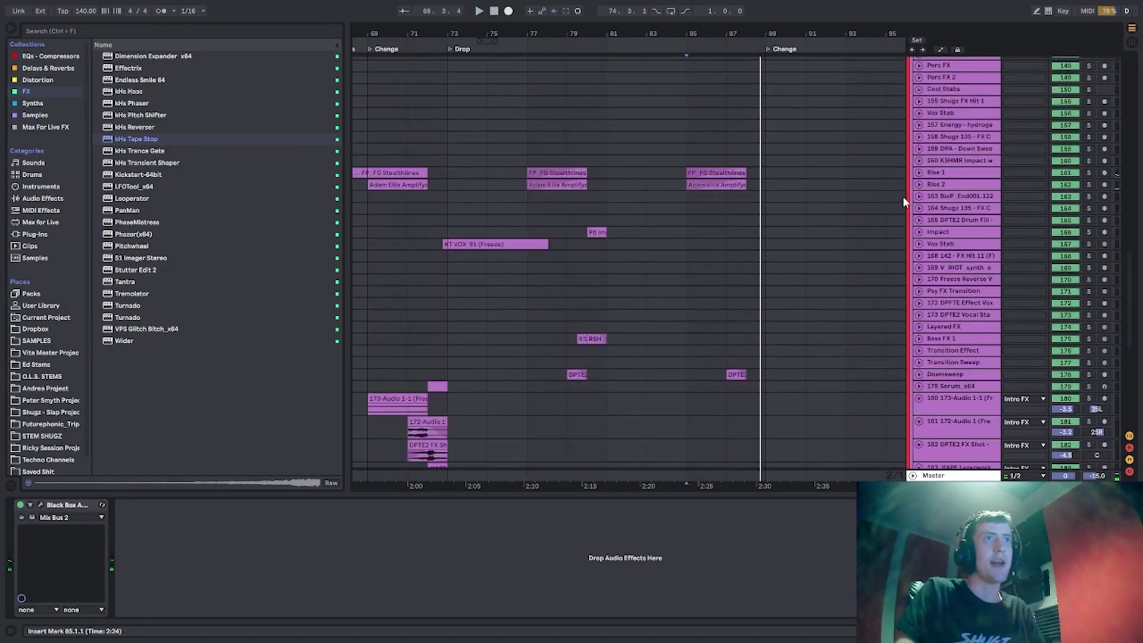
click(529, 235)
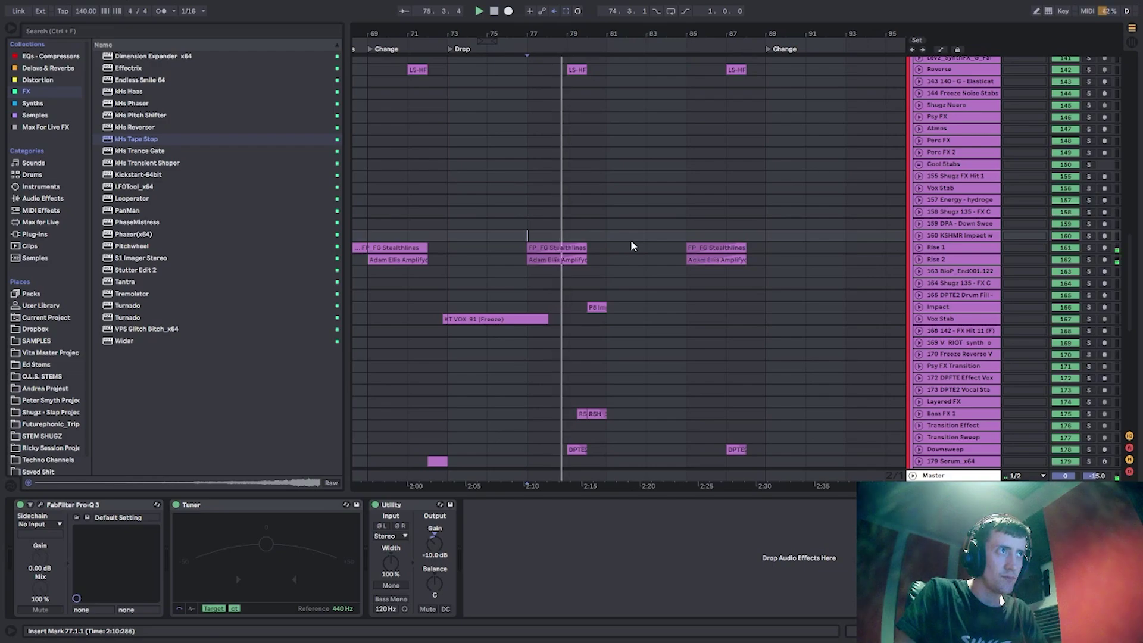
scroll(631, 241, down, 3)
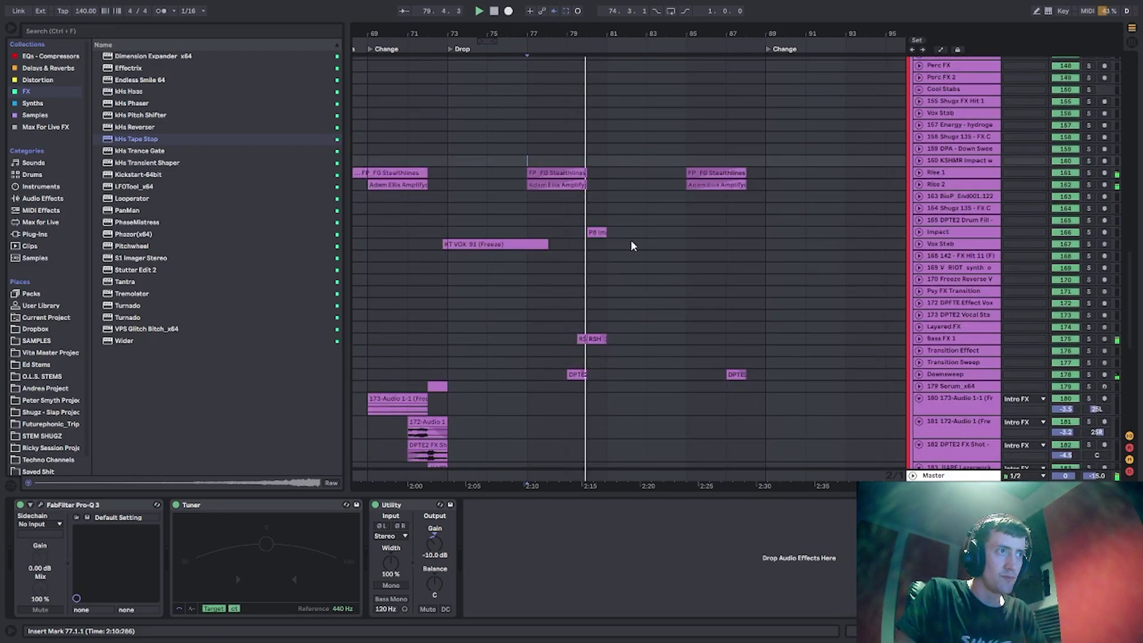
scroll(632, 242, up, 3)
scroll(630, 240, up, 15)
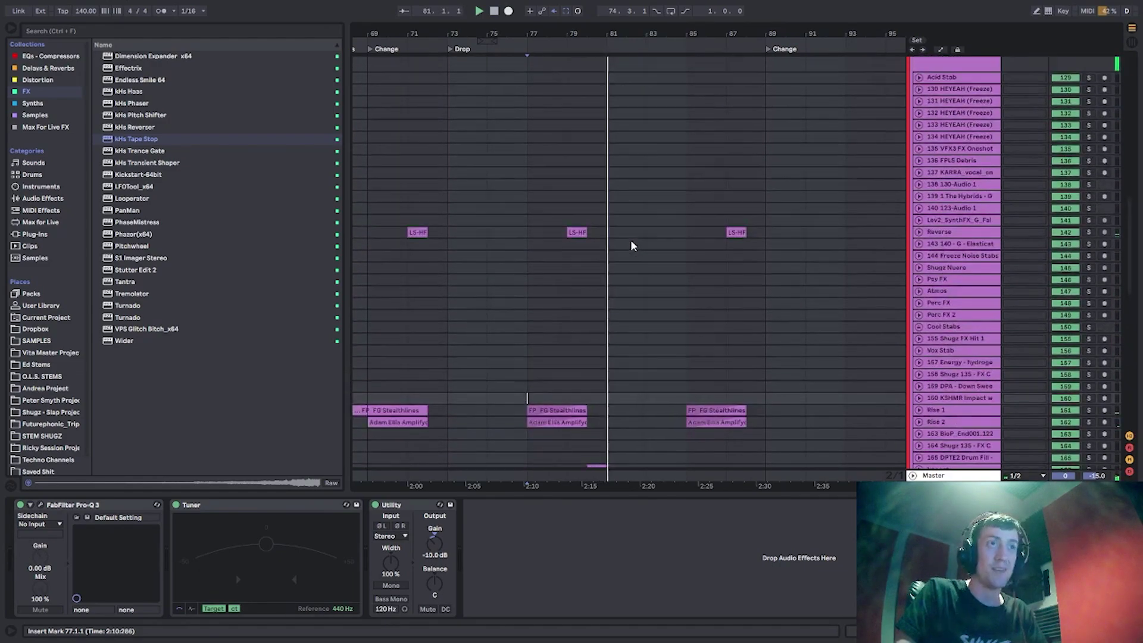
click(942, 255)
scroll(947, 248, up, 3)
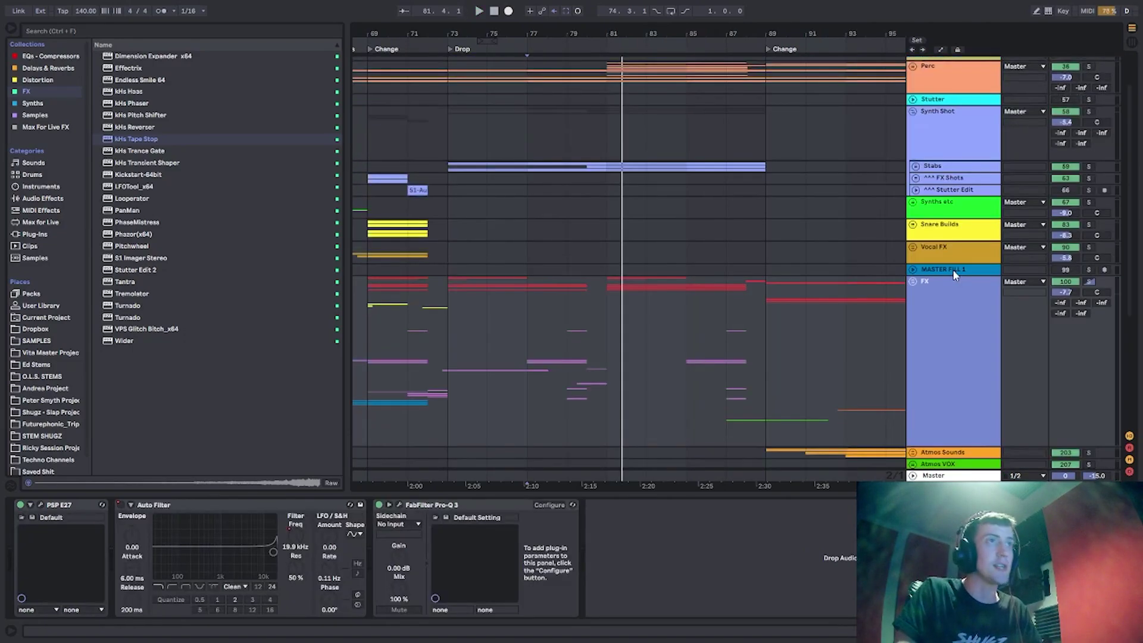
Solo the Synth Shot group together with Kick & Bass and play them from the drop at bar 73.
click(1089, 166)
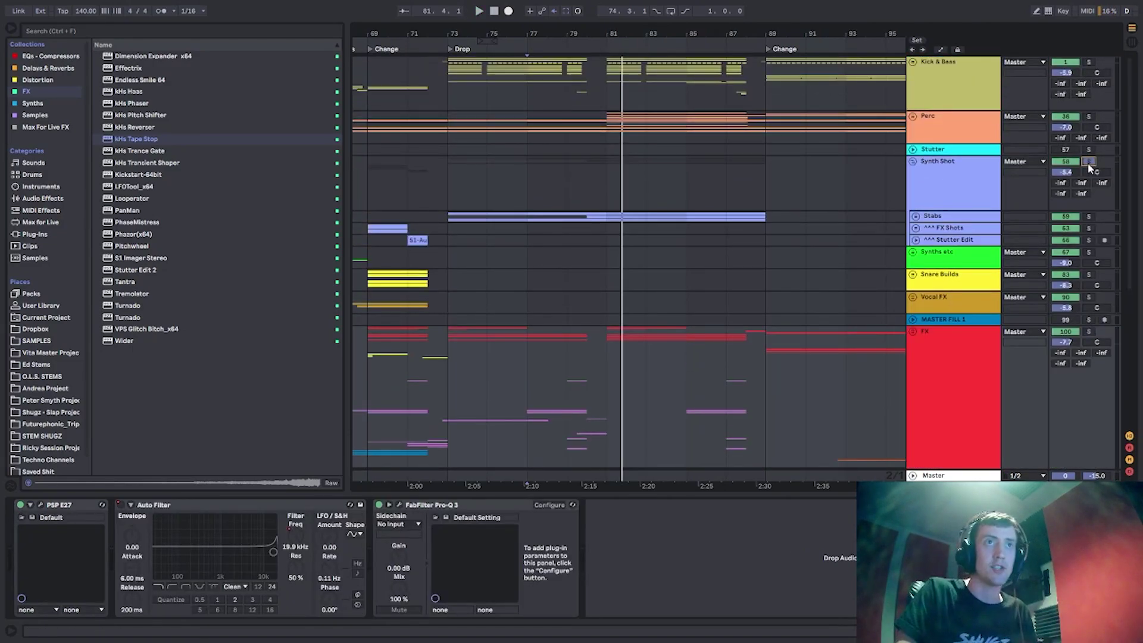
click(447, 84)
key(space)
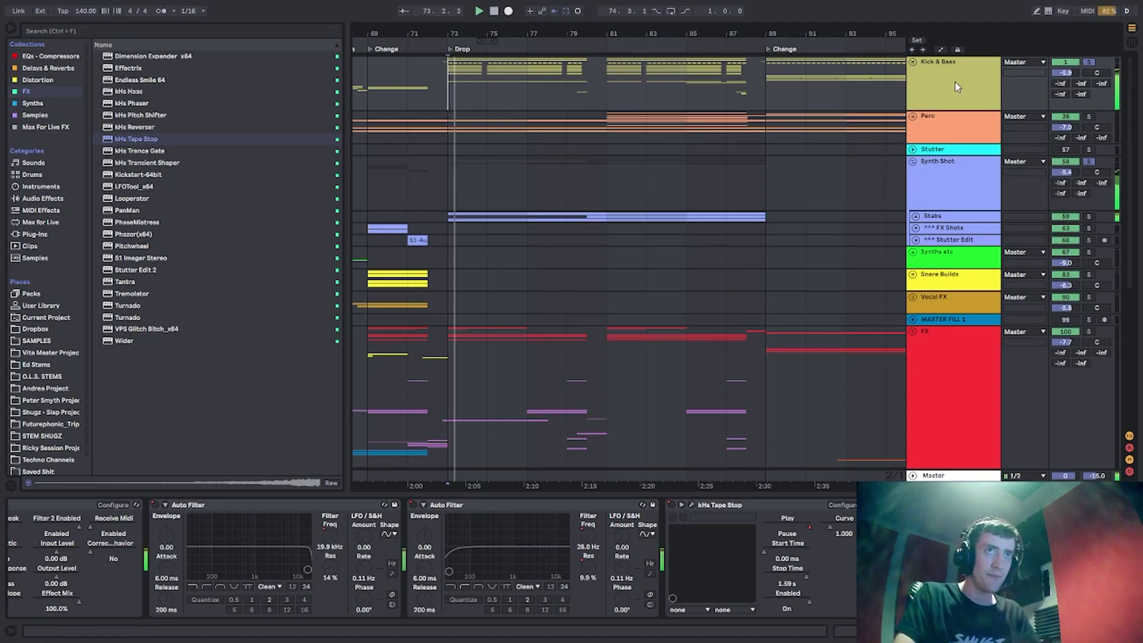
Unfold the Stabs group to look at its tracks, fold it again, and show the Synth Shot group's devices.
click(936, 191)
click(953, 218)
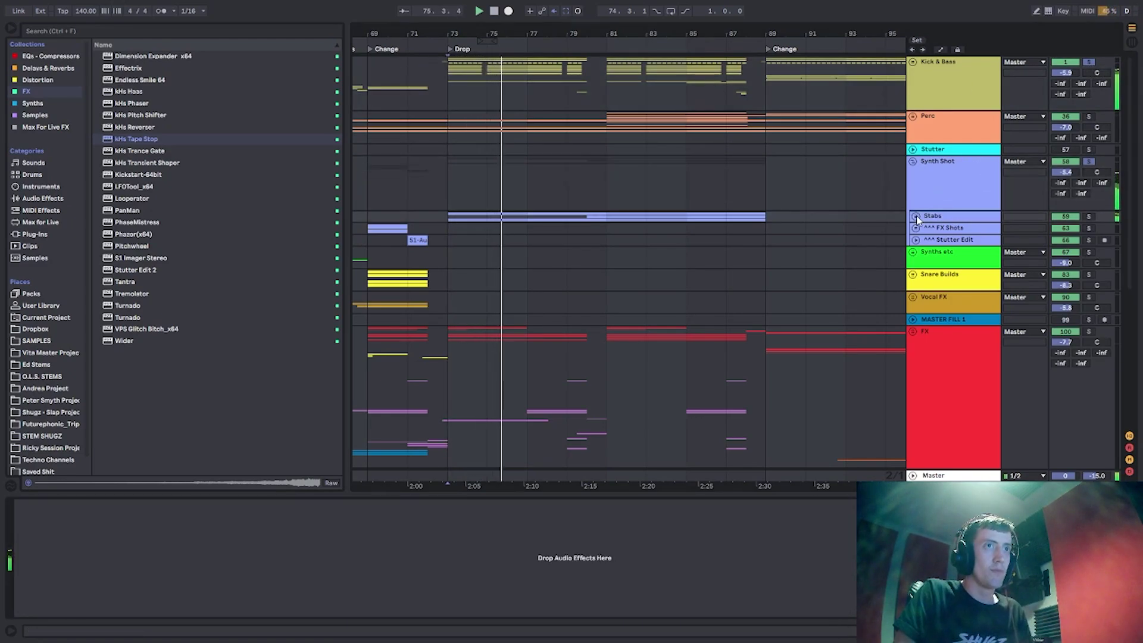
click(916, 217)
click(936, 261)
click(941, 236)
click(914, 217)
click(936, 183)
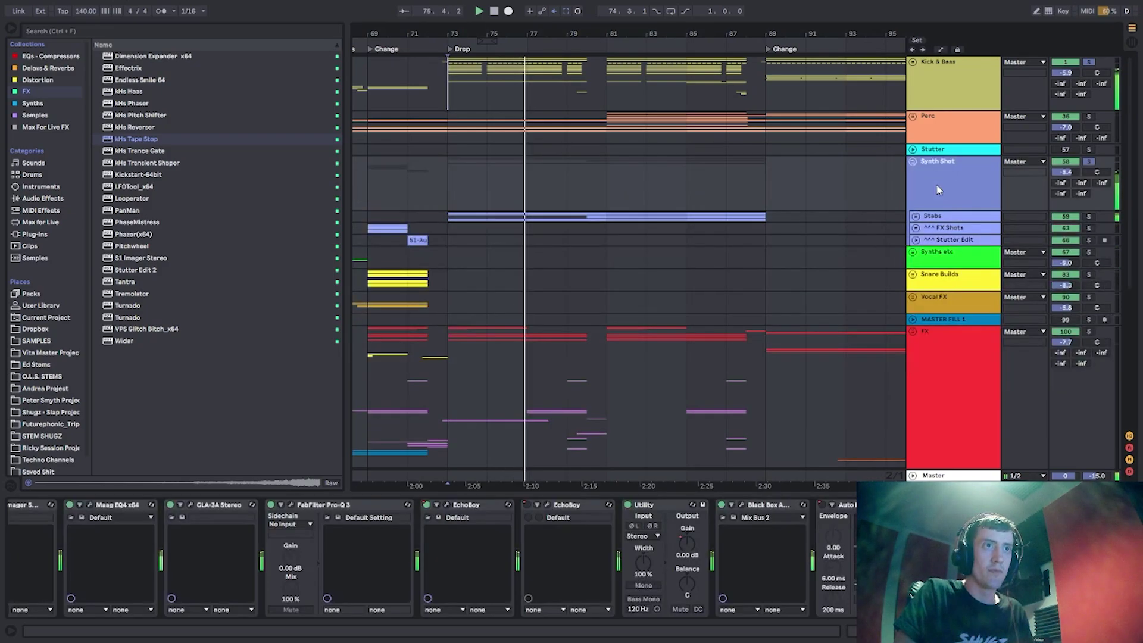
Stop playback, keep only Synth Shot soloed, and examine the group's effects chain from S1 Imager to Black Box.
key(ctrl+s)
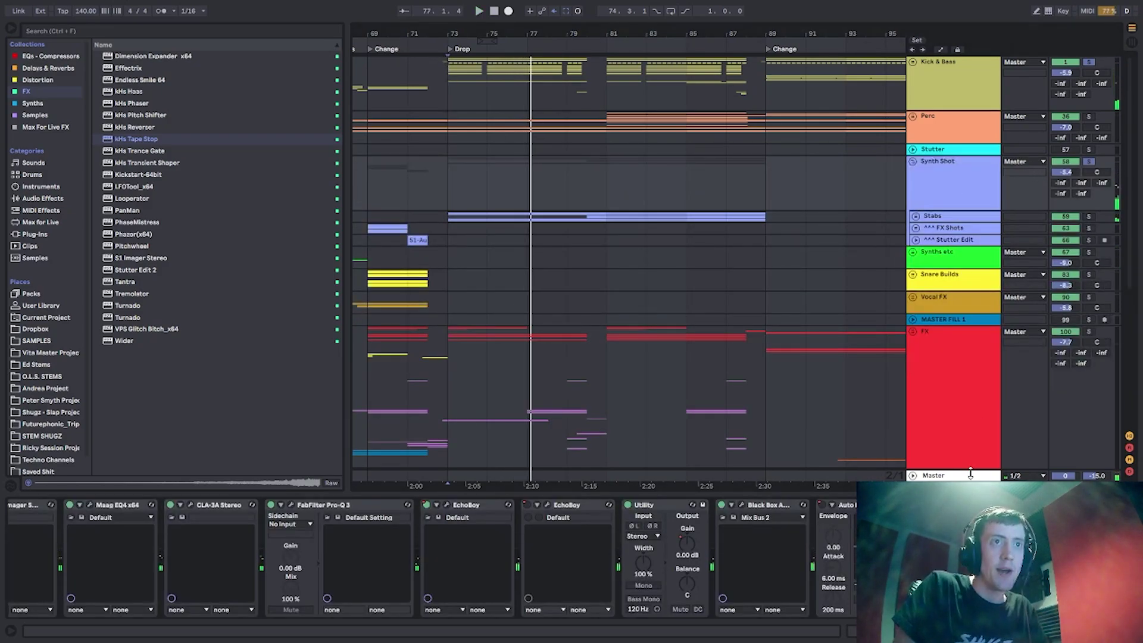
scroll(492, 521, left, 2)
click(1088, 161)
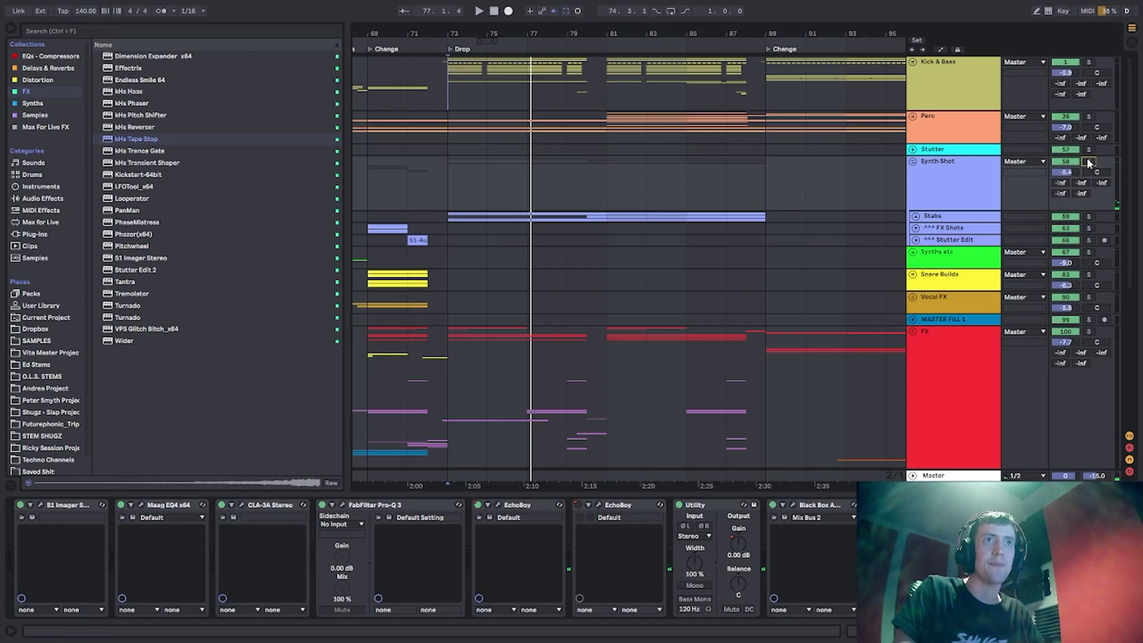
click(938, 185)
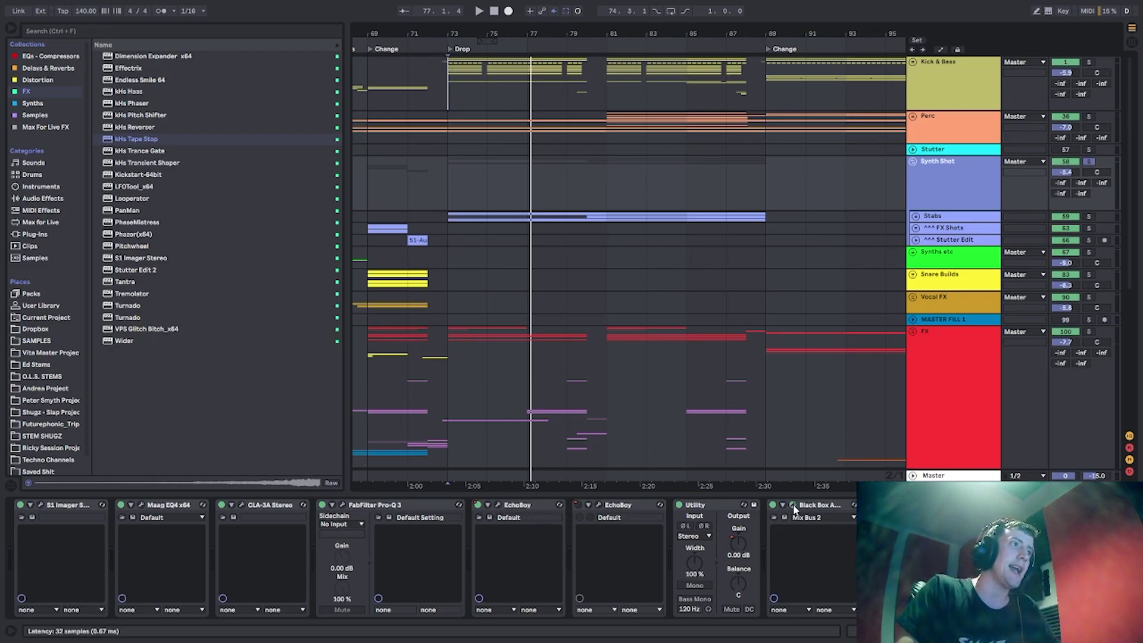
scroll(429, 560, right, 2)
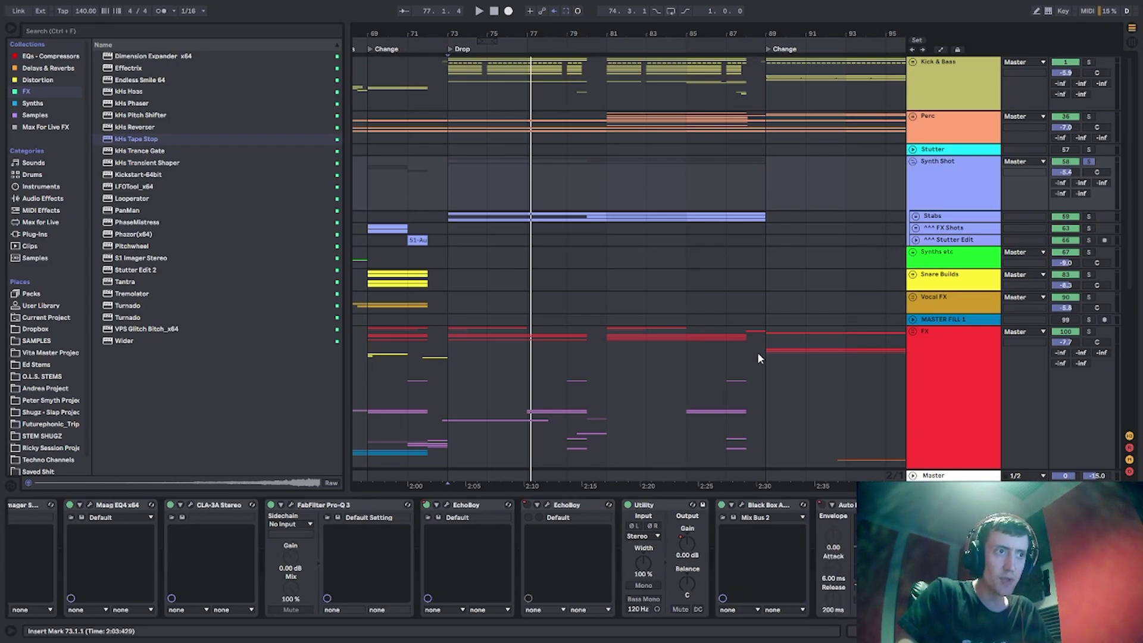
Fold the Synth Shot group, set the playback start to bar 81, and clear the Synth Shot solo.
click(913, 162)
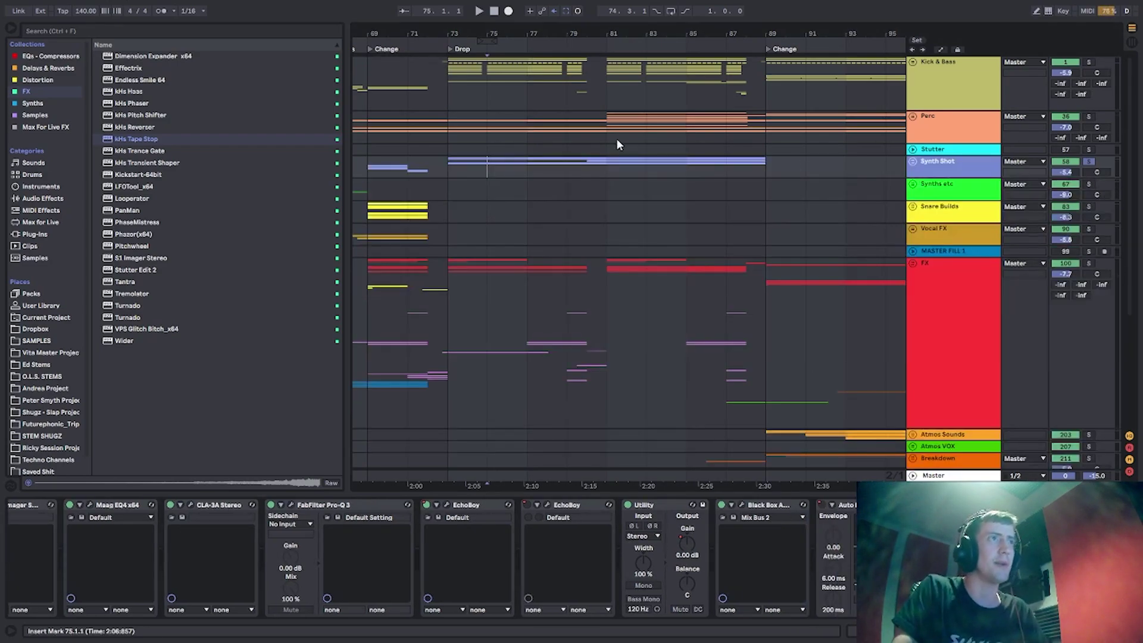
click(451, 96)
click(972, 118)
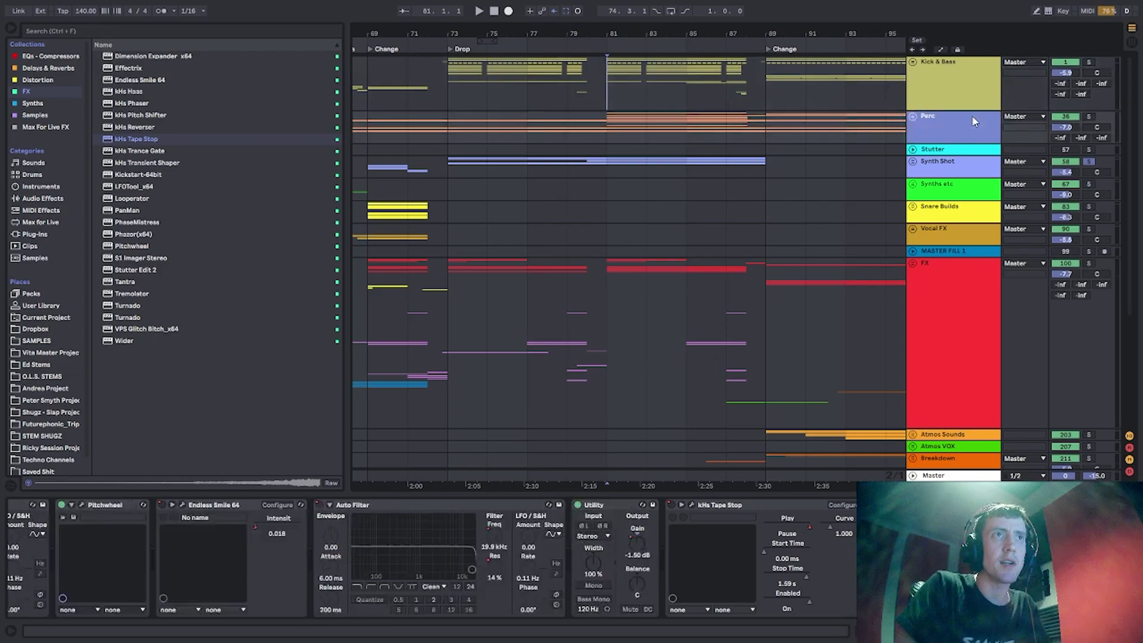
click(1092, 160)
scroll(937, 176, down, 1)
scroll(910, 173, up, 1)
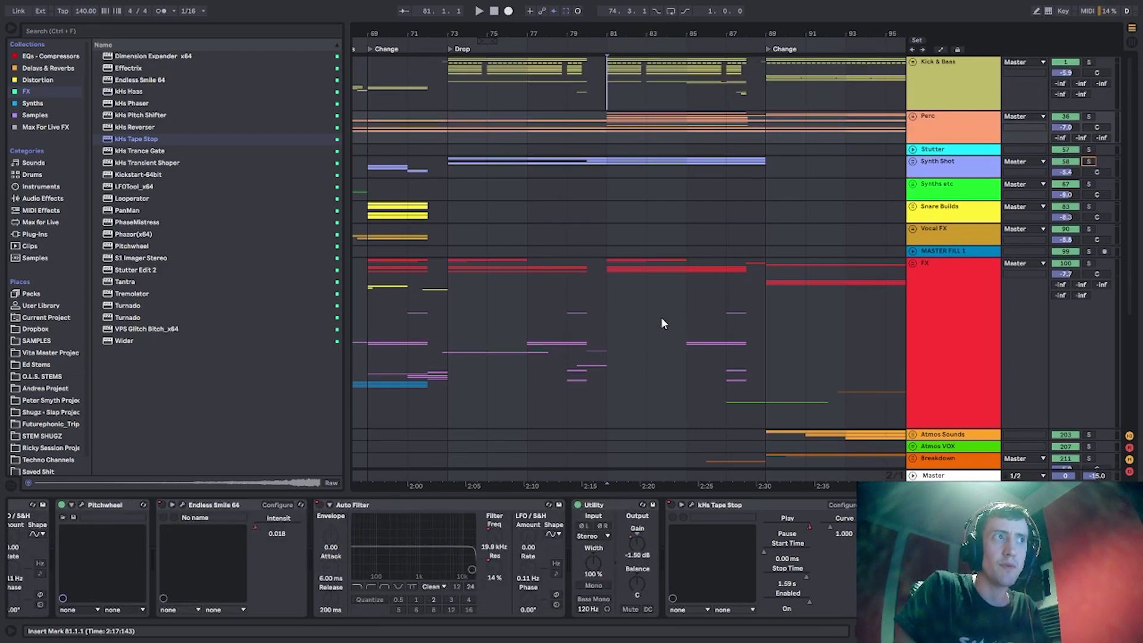
Set the playback start on the Perc group to bar 89, where the Change section begins.
click(686, 278)
drag(755, 28, 486, 33)
click(418, 77)
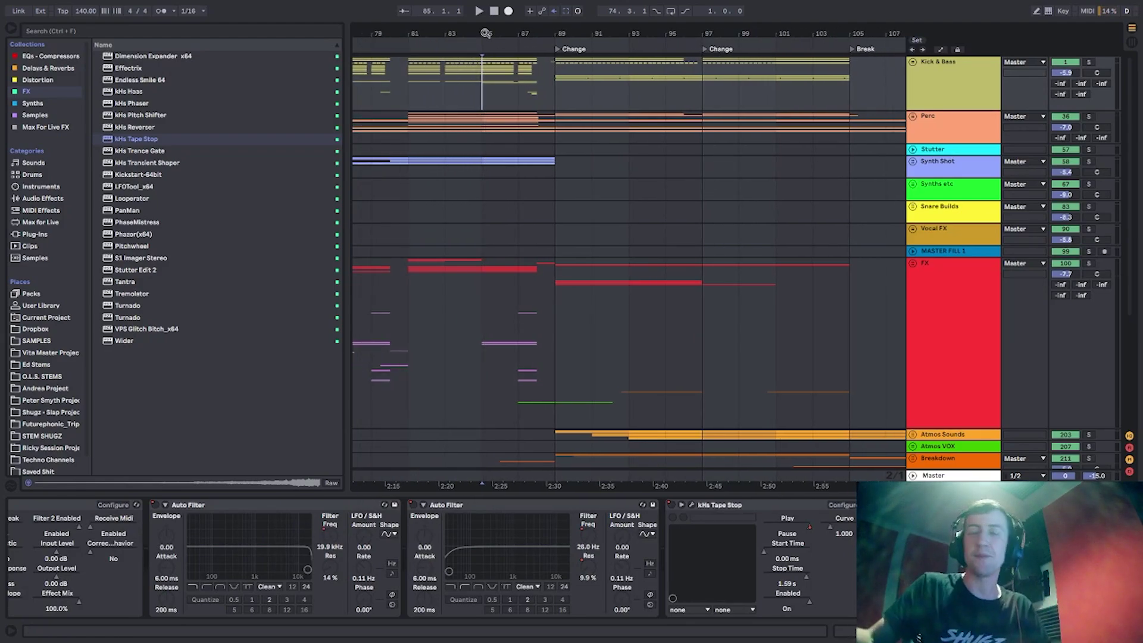
click(556, 122)
scroll(506, 119, right, 5)
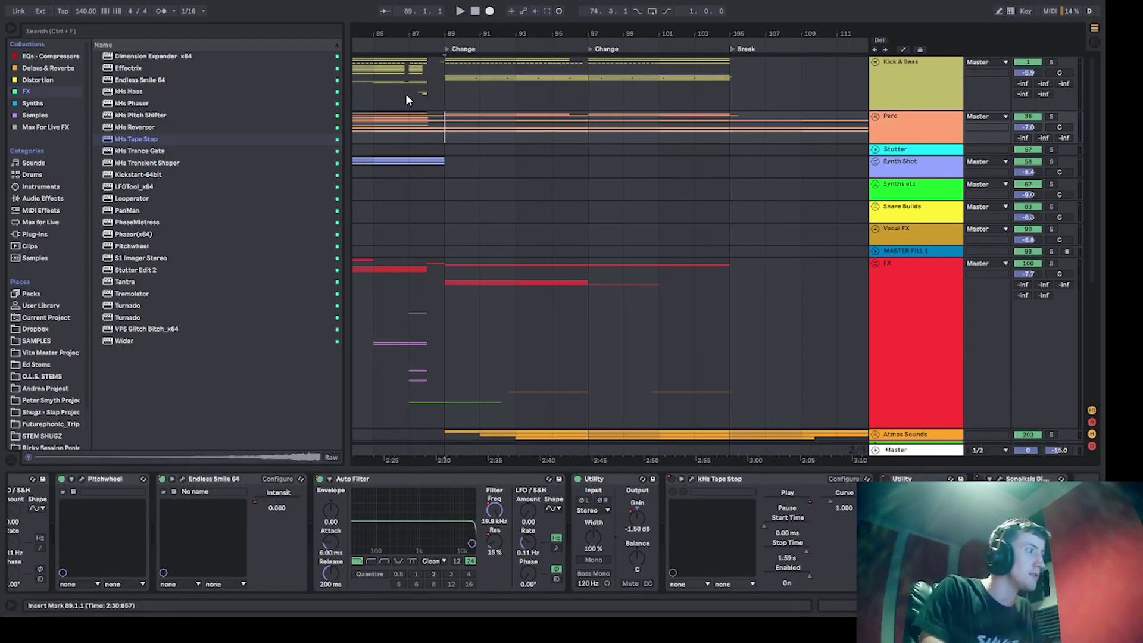
key(Right)
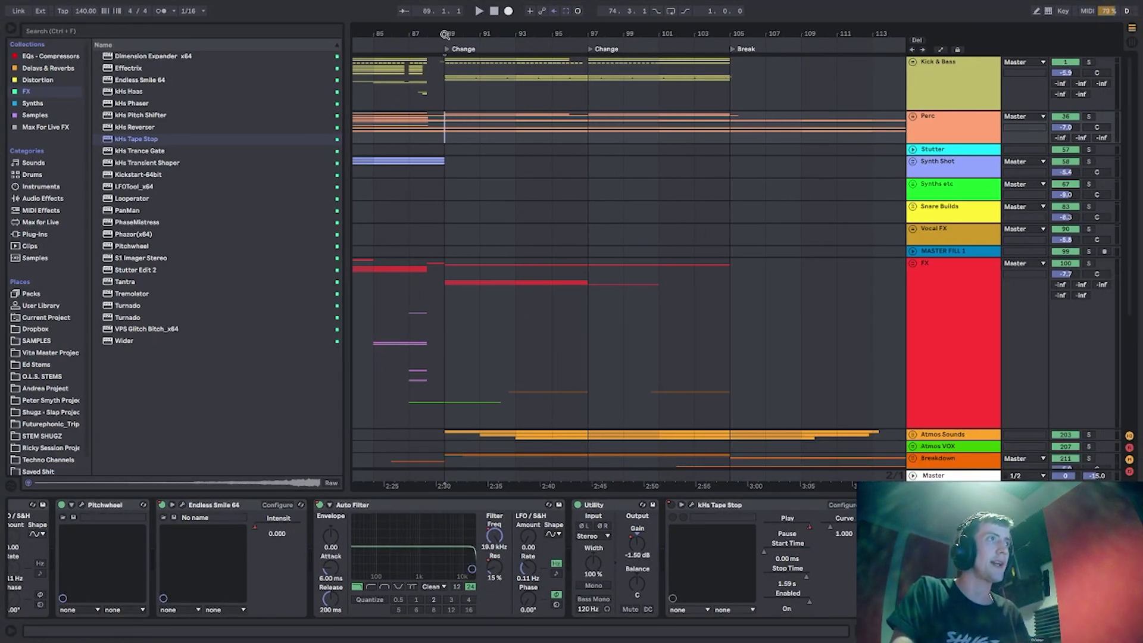
Set the playback start on the Breakdown group to bar 85, shortly before the Change section.
drag(444, 34, 424, 30)
scroll(512, 221, down, 3)
scroll(458, 220, up, 2)
click(400, 164)
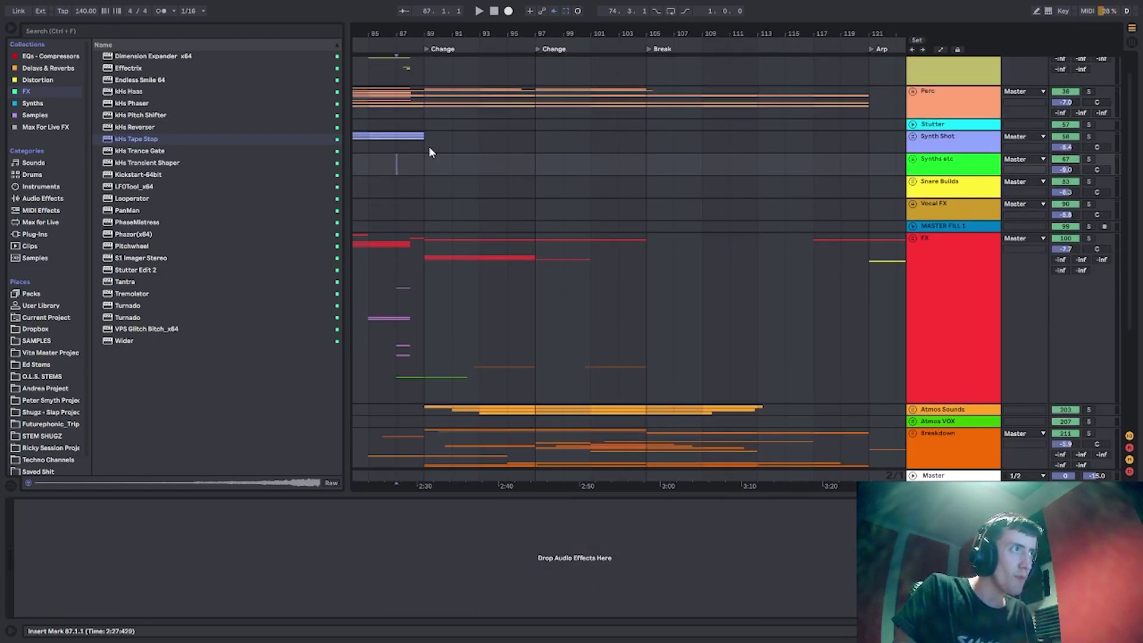
scroll(485, 316, down, 3)
drag(492, 38, 584, 36)
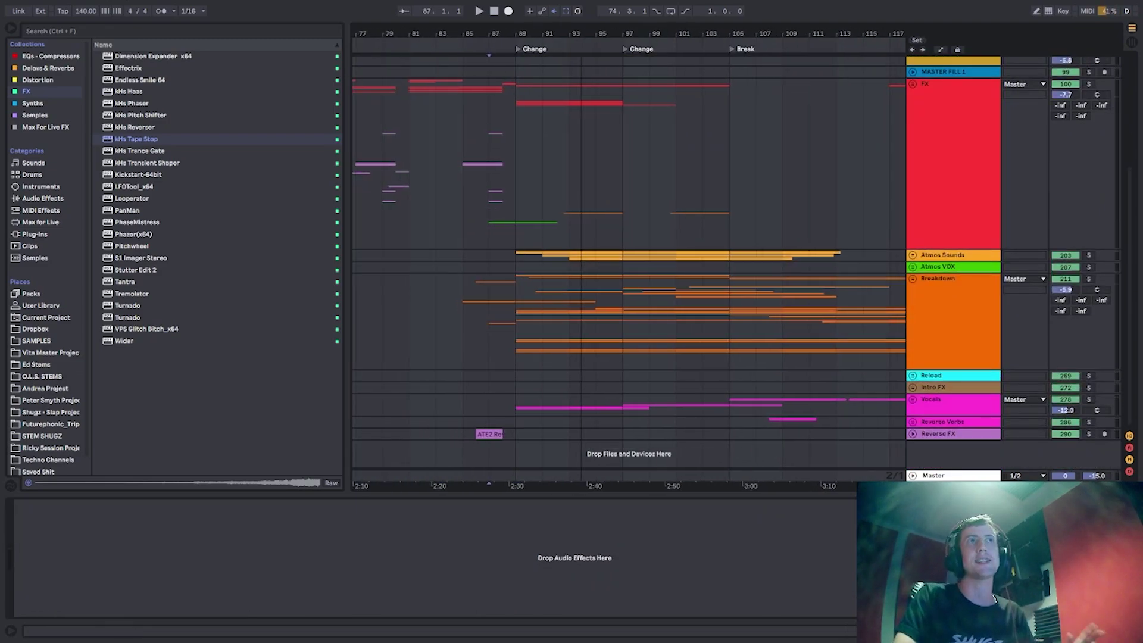
click(511, 303)
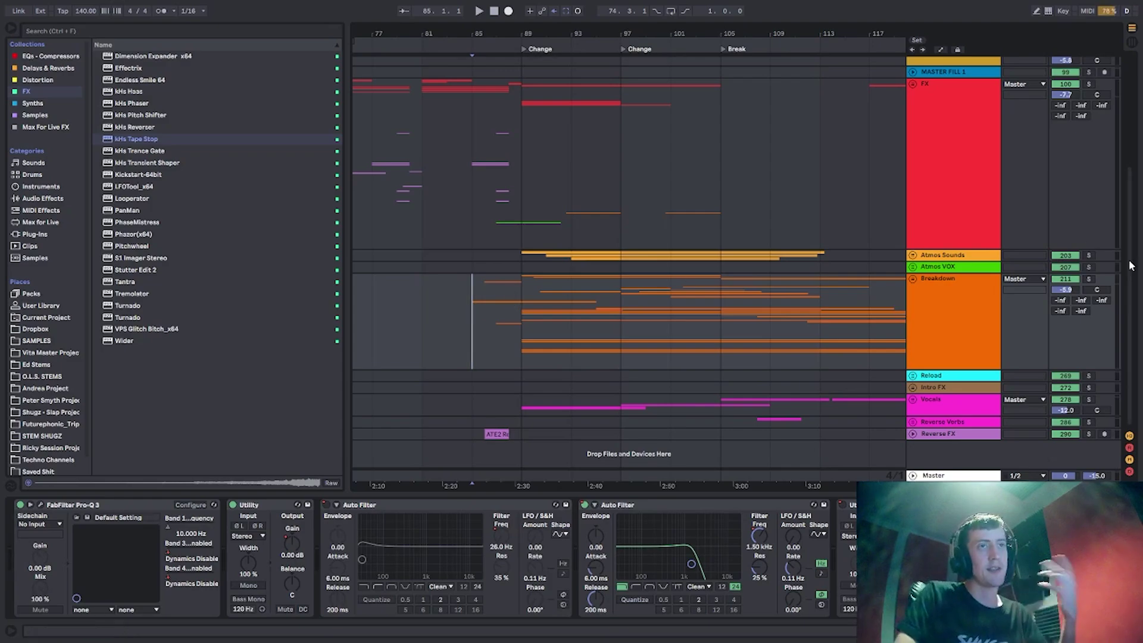
Toggle the Breakdown group's solo, and play the arrangement from bar 85 on the FX group into the Change section.
click(1099, 276)
click(1090, 279)
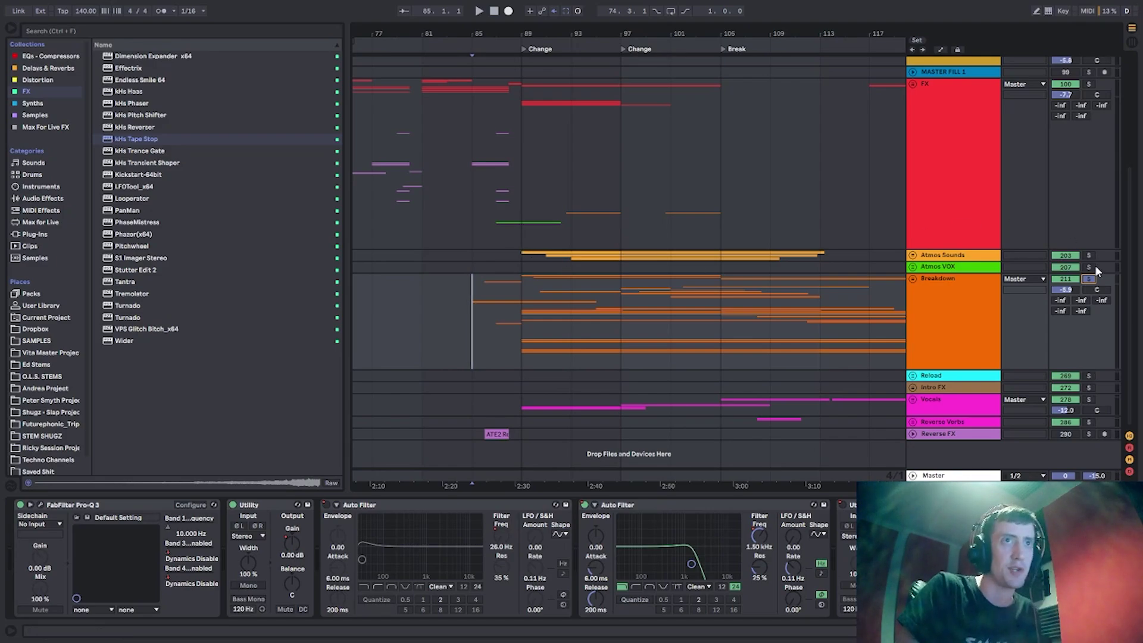
click(464, 197)
key(space)
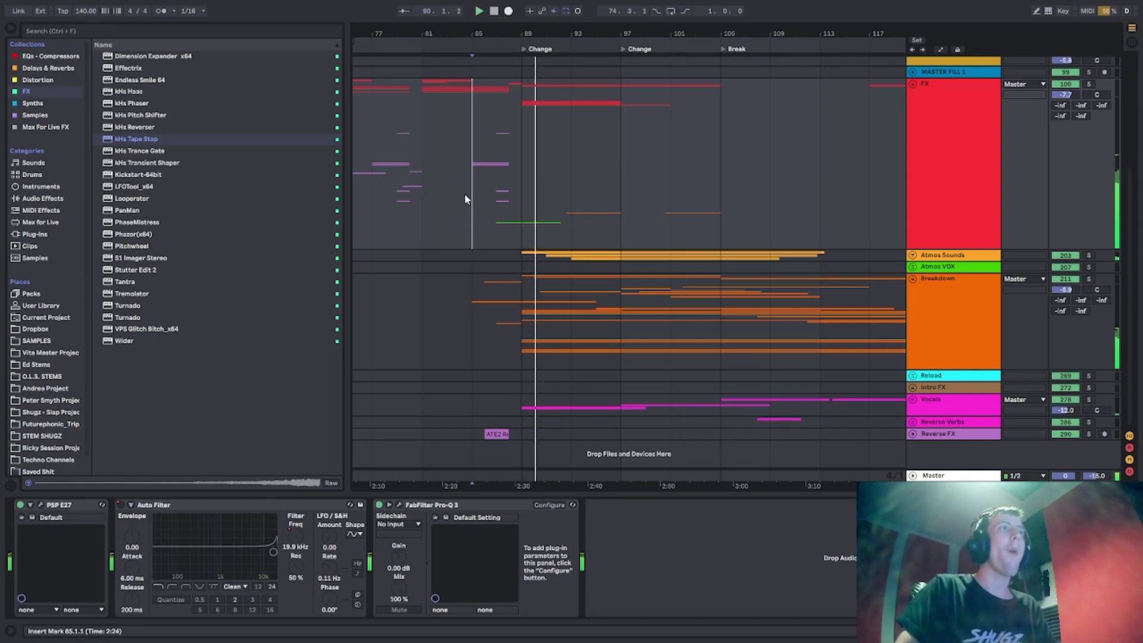
drag(634, 35, 557, 37)
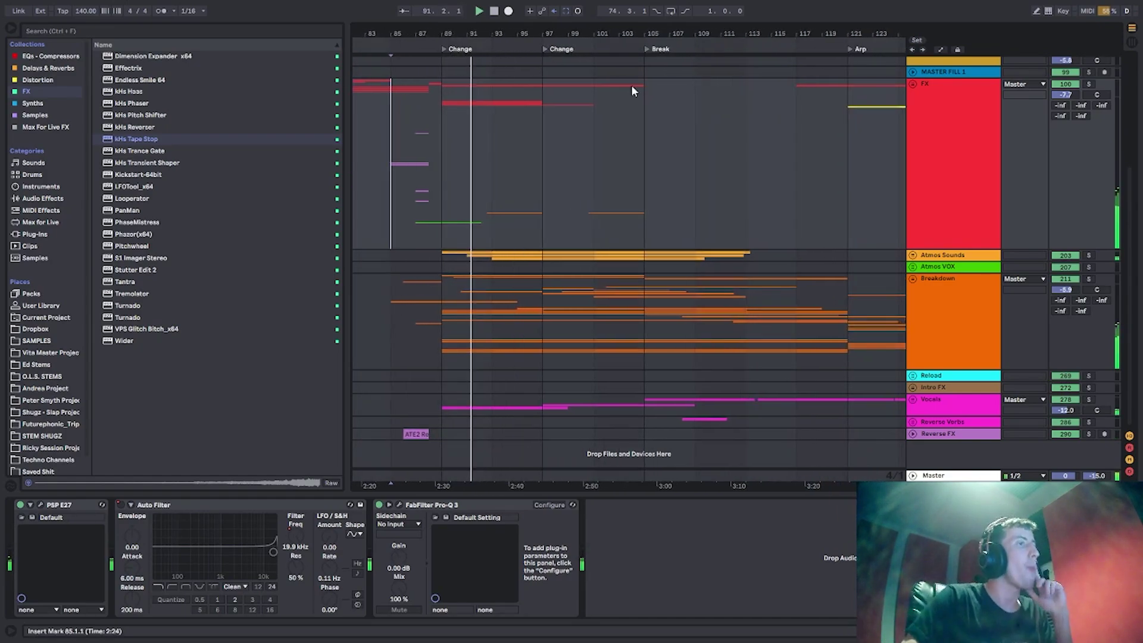
Hide the device view while listening through the Change sections, and set the playback start to bar 105 at the Break.
click(963, 315)
scroll(941, 191, up, 1)
scroll(941, 192, down, 2)
key(ctrl+alt+l)
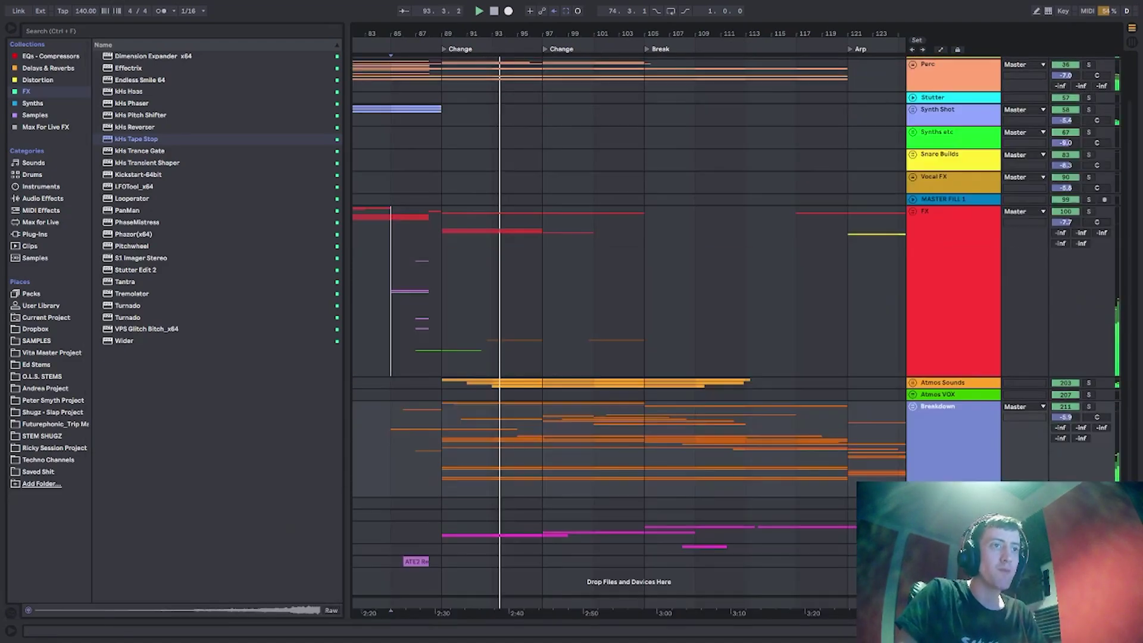
click(449, 288)
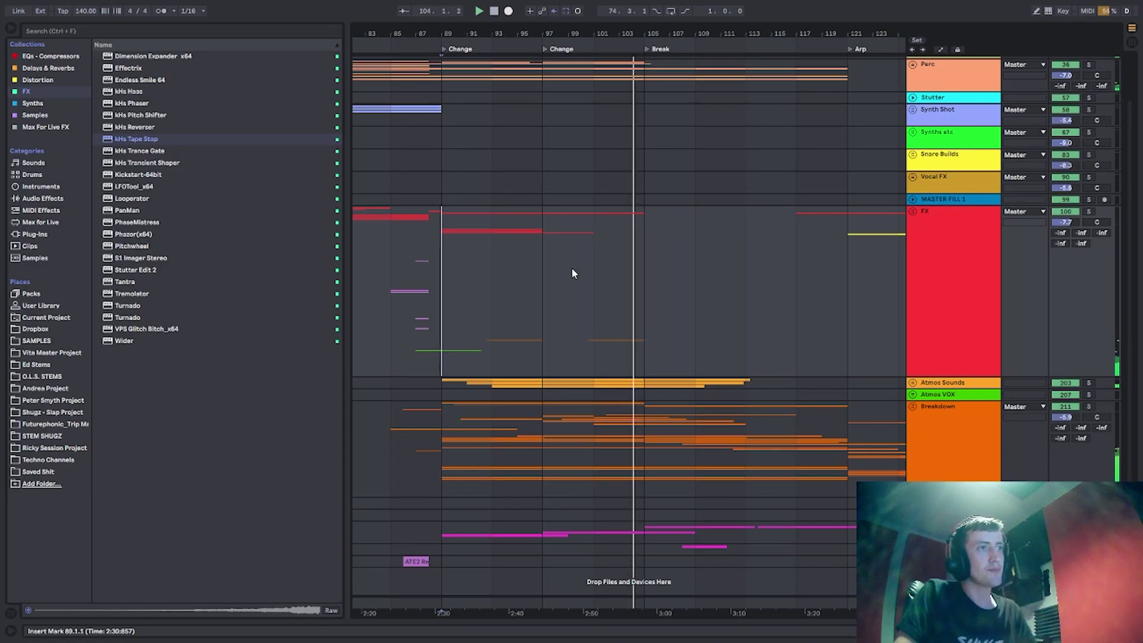
click(647, 258)
drag(634, 32, 640, 57)
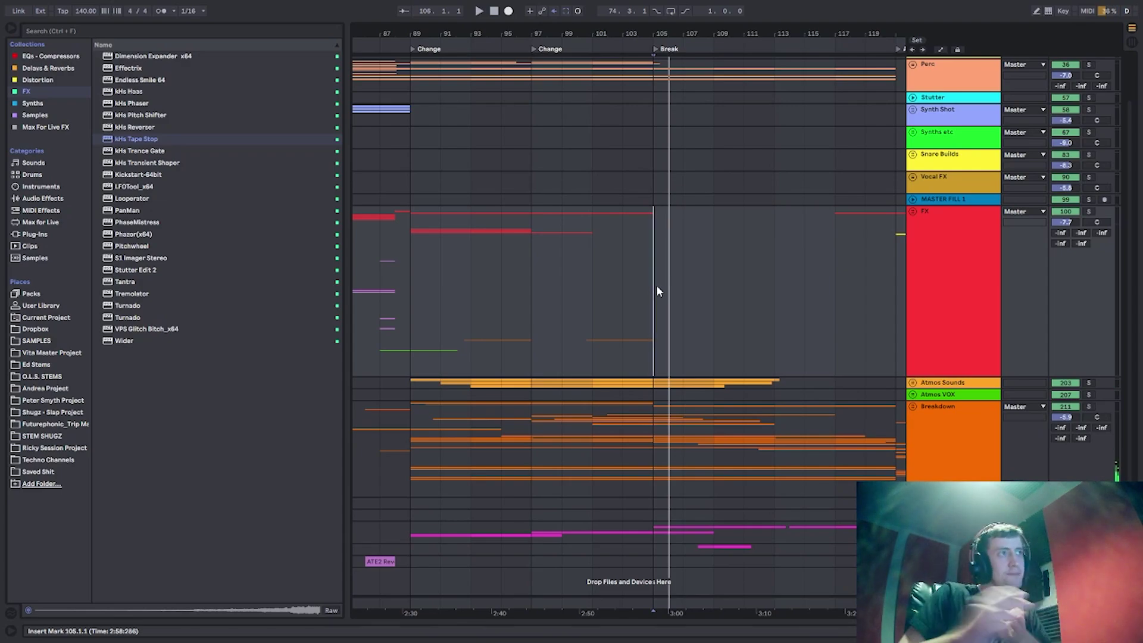
Select the drop section on the FX group from bar 89 back to bar 73.
drag(401, 26, 630, 22)
click(475, 244)
drag(632, 301, 467, 289)
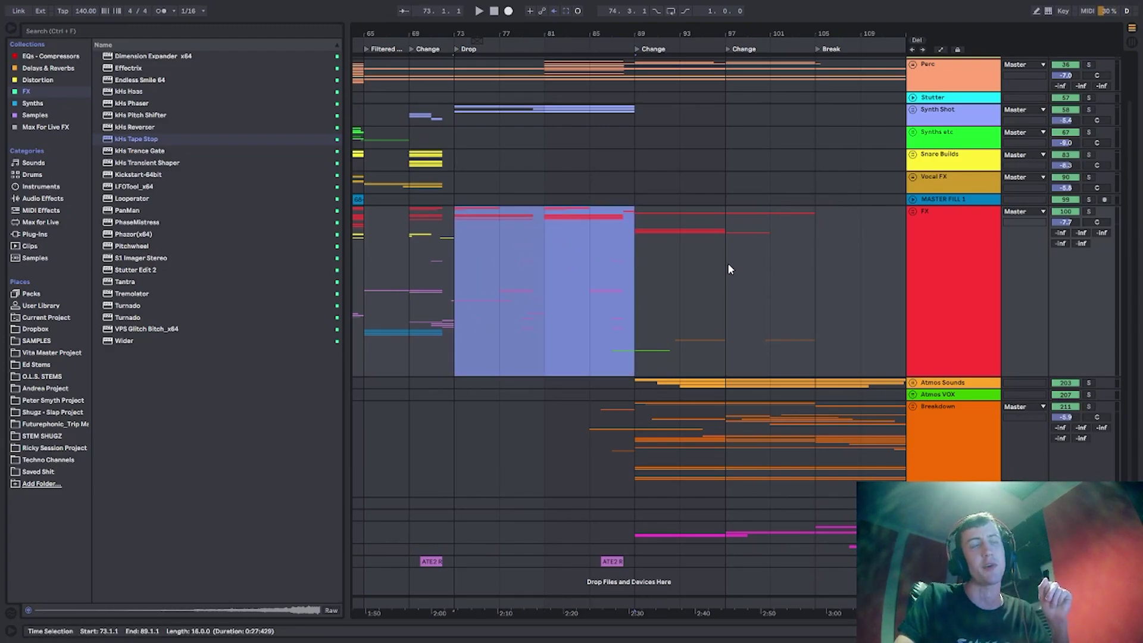
Solo the Kick & Bass and Perc groups and play them from bar 89.
click(636, 256)
scroll(734, 201, up, 3)
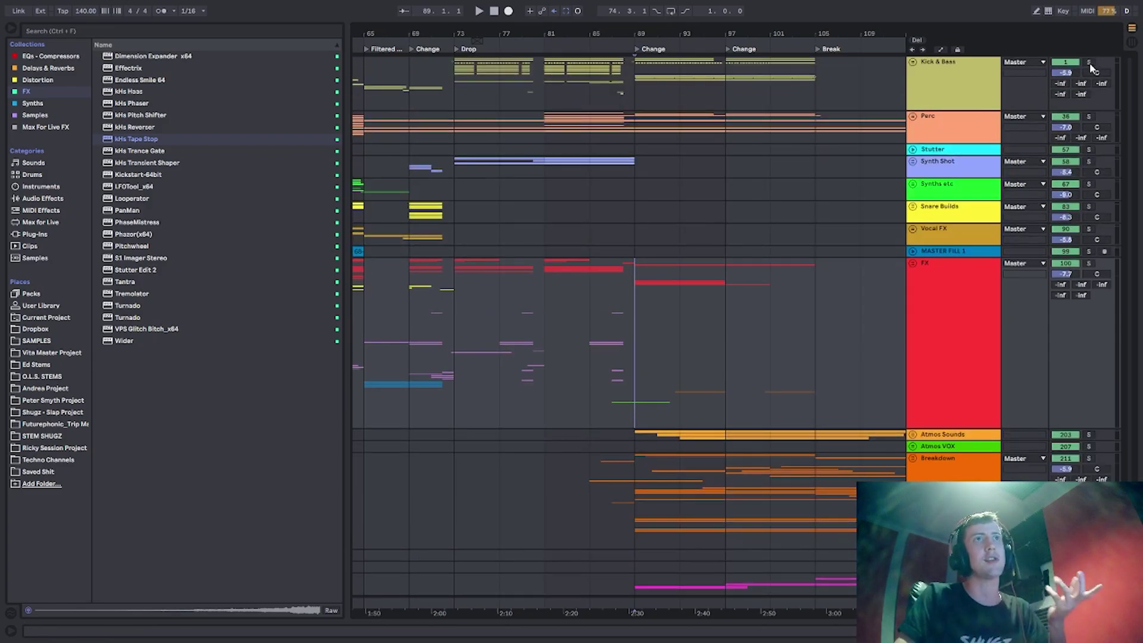
drag(645, 27, 566, 60)
key(space)
click(559, 50)
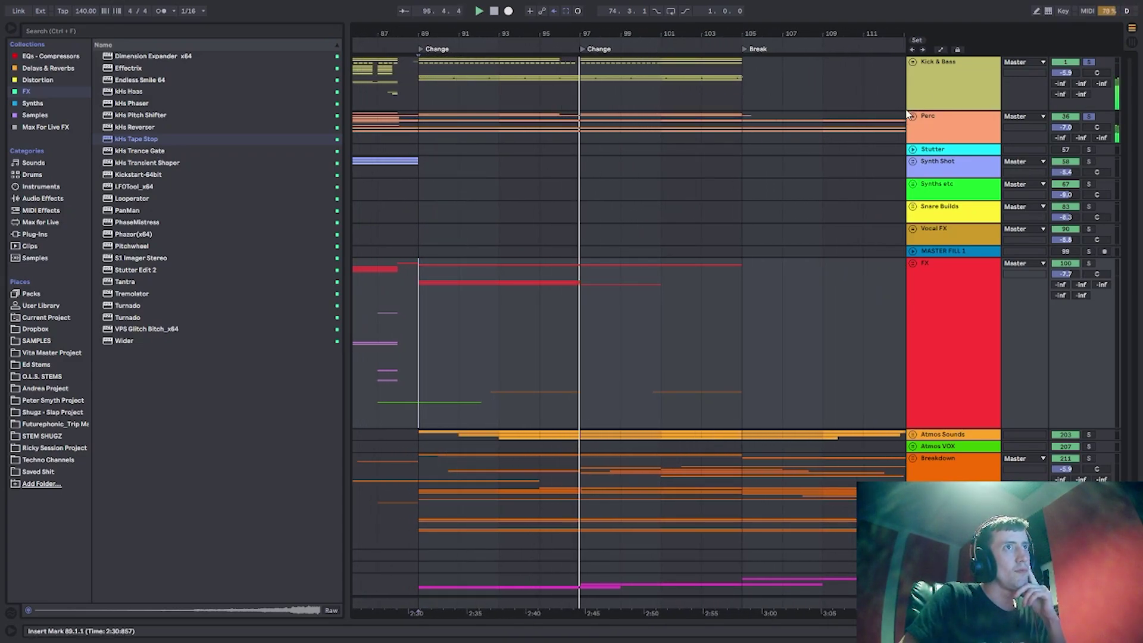
Inspect the devices of the Kick & Bass group and its ALL BASS subgroup, fold the group again, and stop playback.
double_click(948, 63)
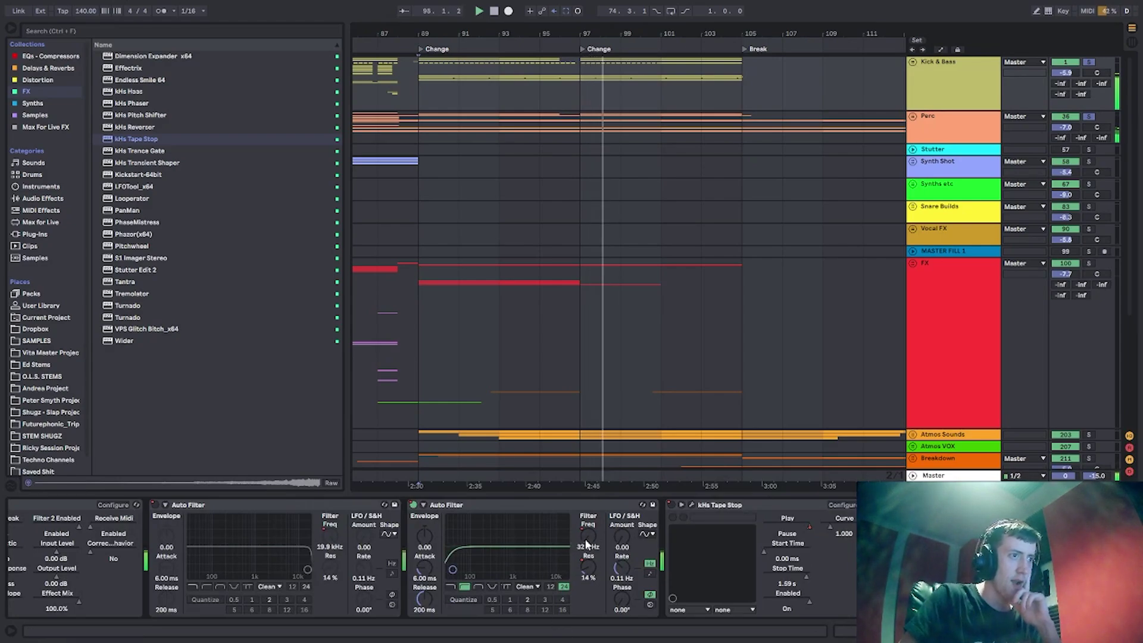
drag(572, 532, 572, 527)
click(920, 62)
click(914, 62)
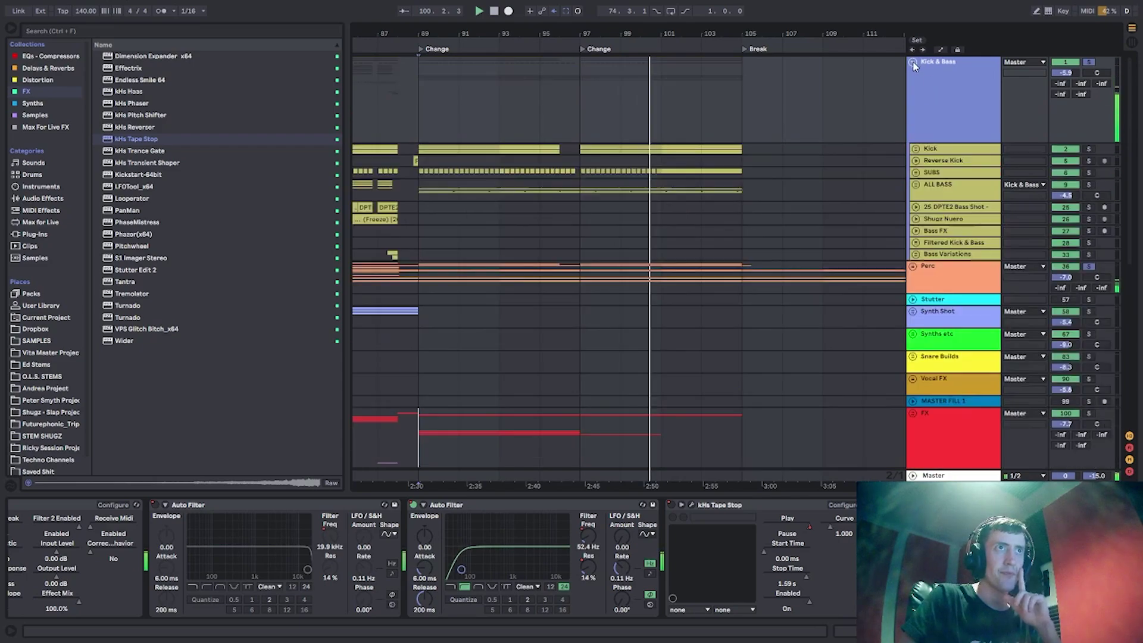
double_click(943, 185)
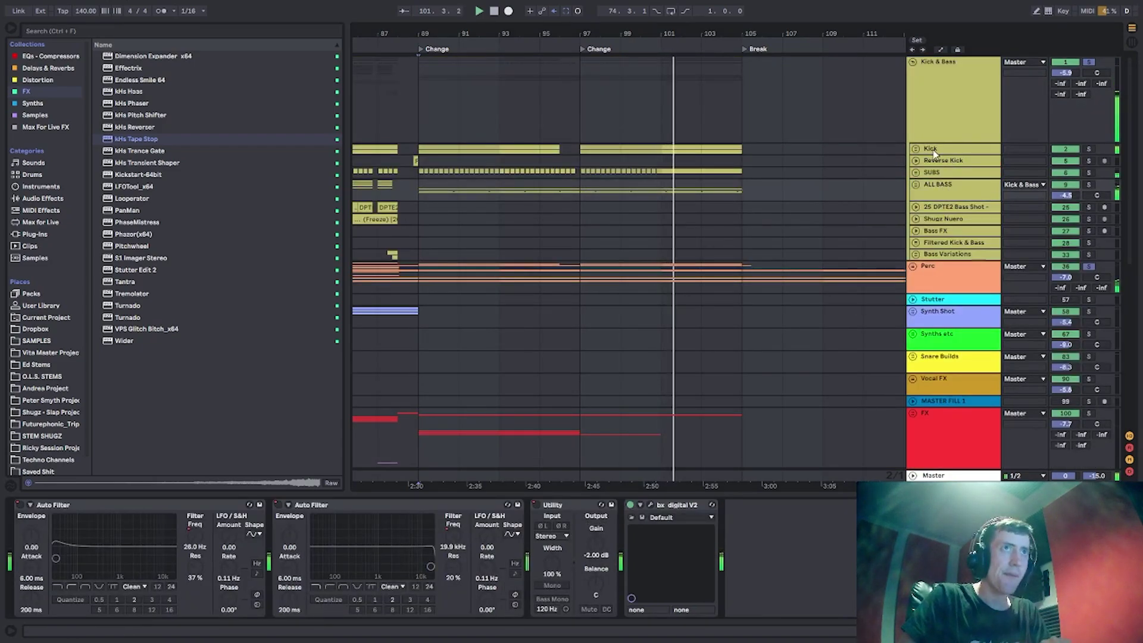
click(917, 192)
double_click(953, 97)
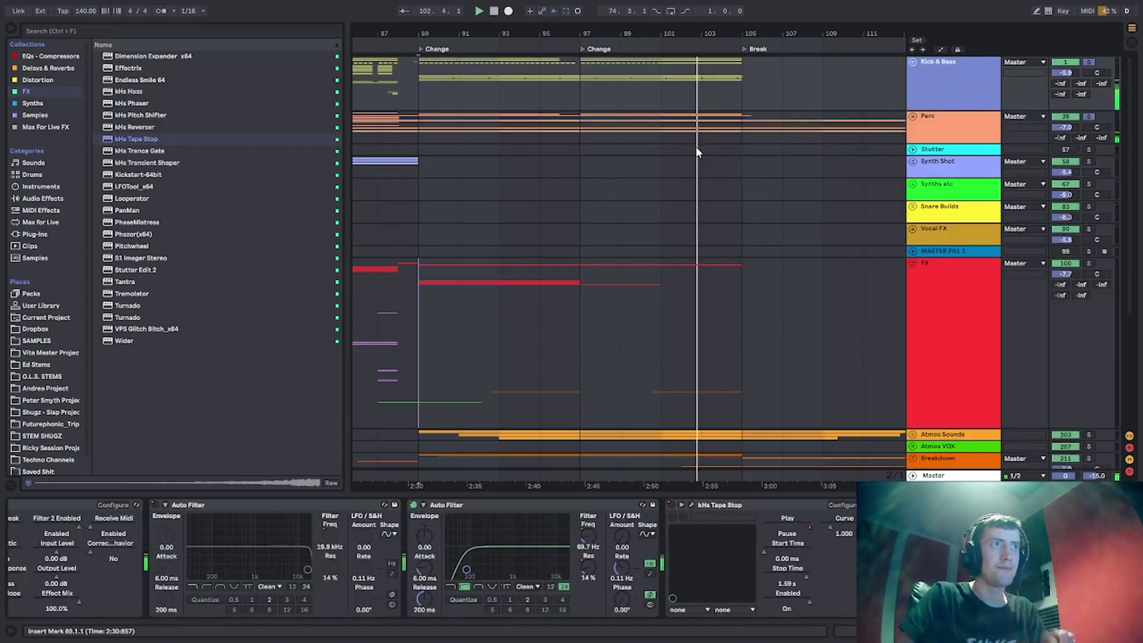
key(space)
Solo the Atmos Sounds group and unfold it to show its three Atmos tracks.
scroll(893, 277, down, 2)
scroll(875, 275, down, 2)
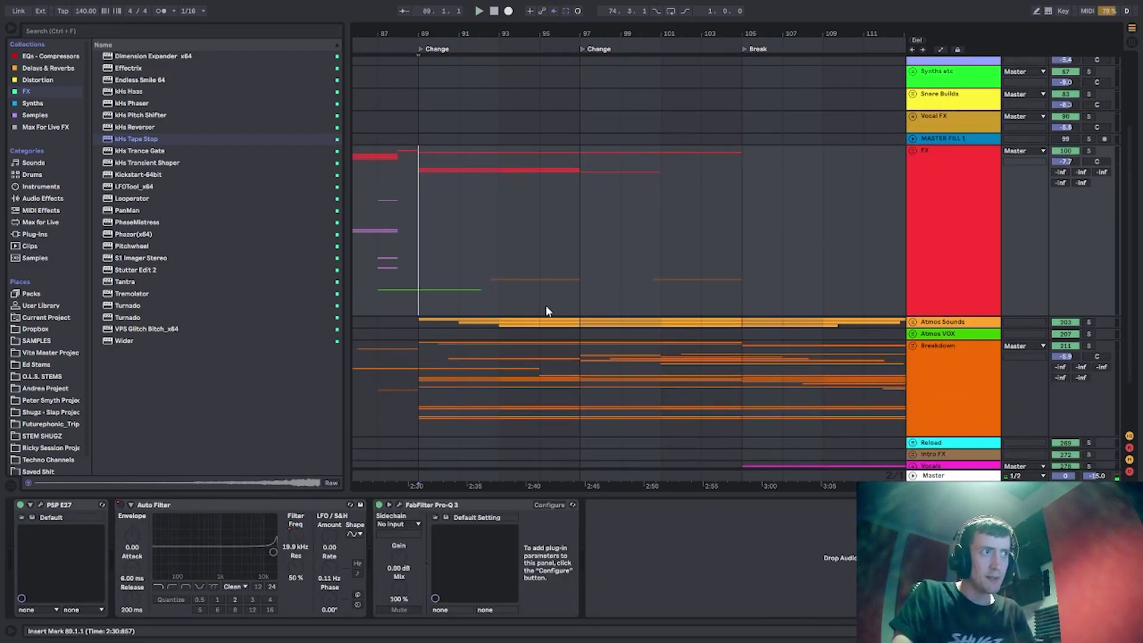
click(1089, 322)
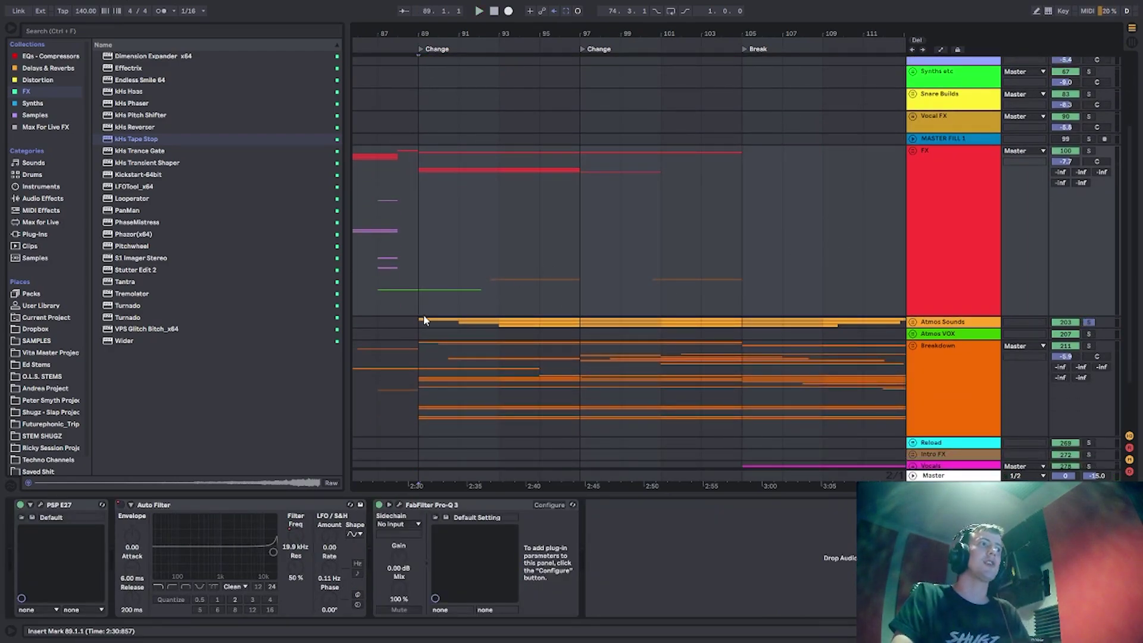
click(932, 323)
click(913, 322)
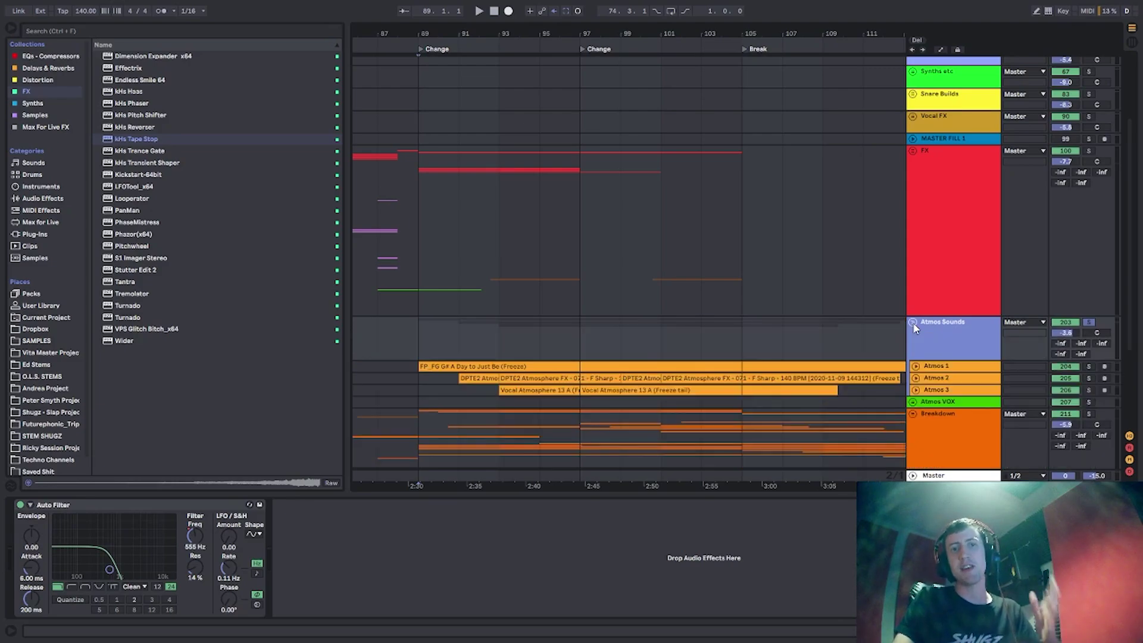
scroll(916, 326, down, 2)
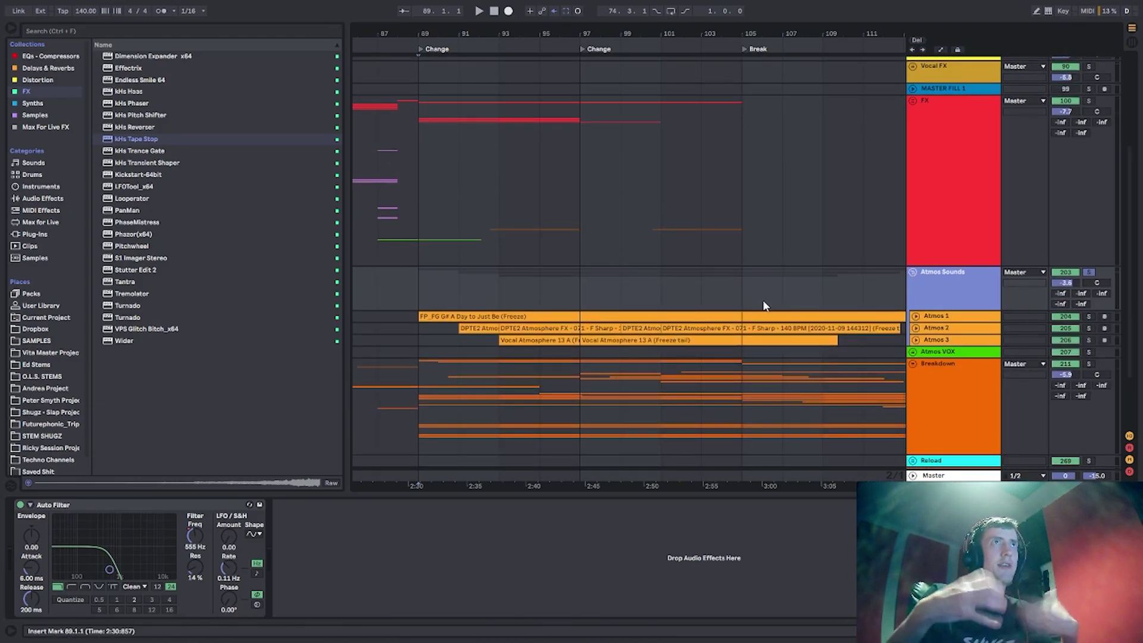
Play the soloed Atmos Sounds from bar 89 and expand Atmos 1, Atmos 2 and Atmos 3 to show their waveforms.
key(space)
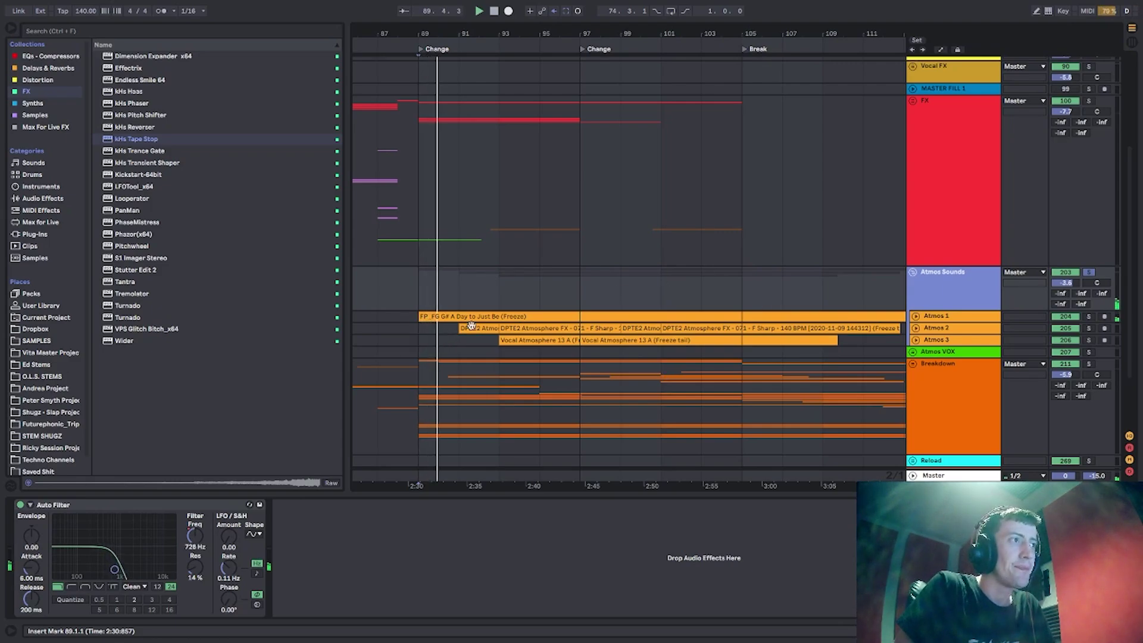
click(916, 317)
scroll(926, 324, down, 3)
click(916, 297)
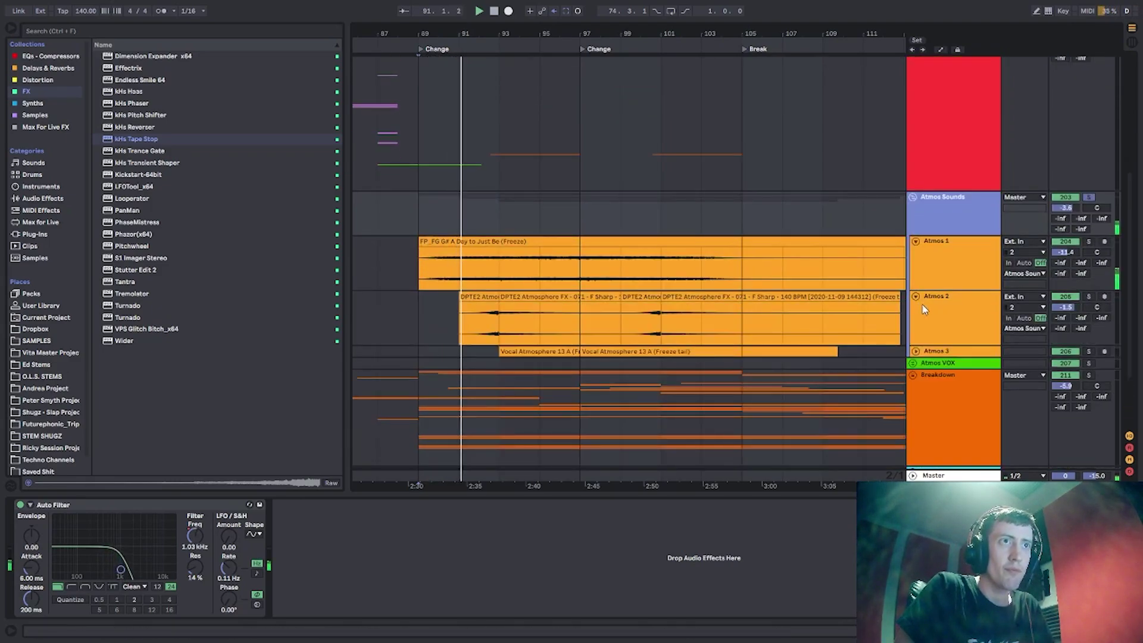
scroll(924, 308, down, 3)
click(916, 289)
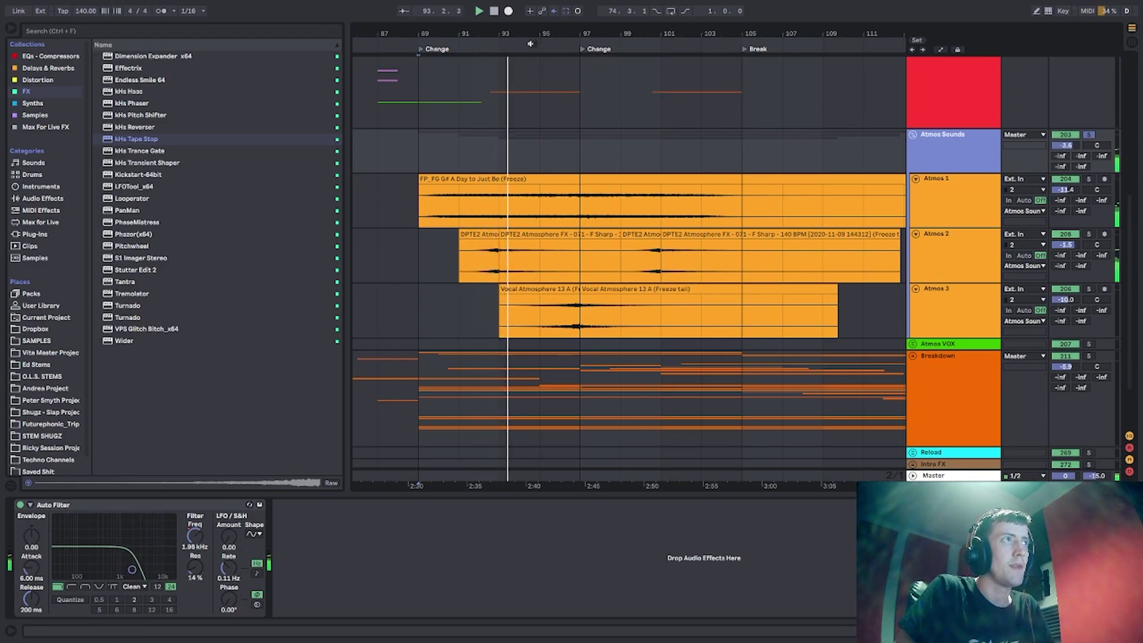
drag(532, 33, 532, 45)
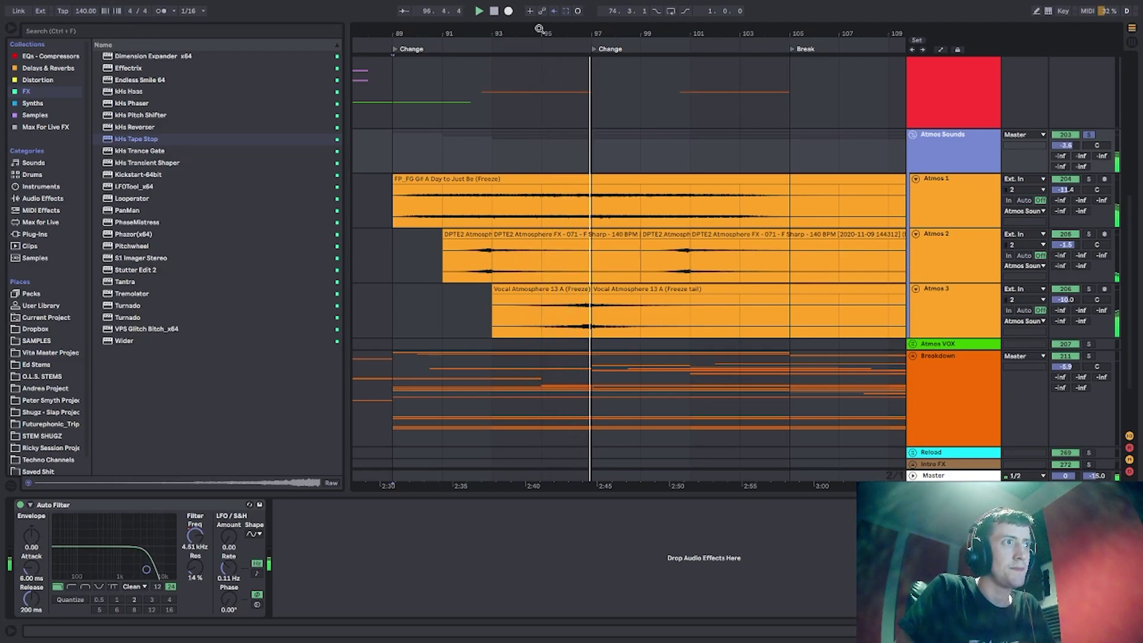
Check the Atmos 1 track for devices, fold the Atmos Sounds group, and show the Atmos VOX devices.
scroll(750, 108, down, 1)
double_click(970, 186)
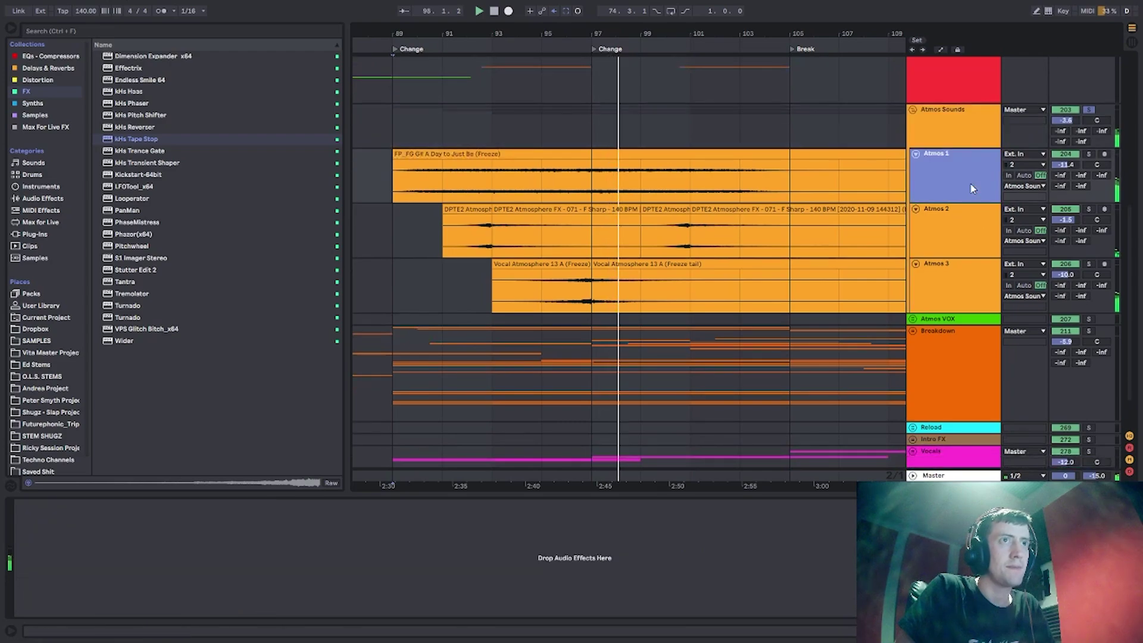
double_click(966, 194)
double_click(961, 204)
double_click(952, 125)
key(Down)
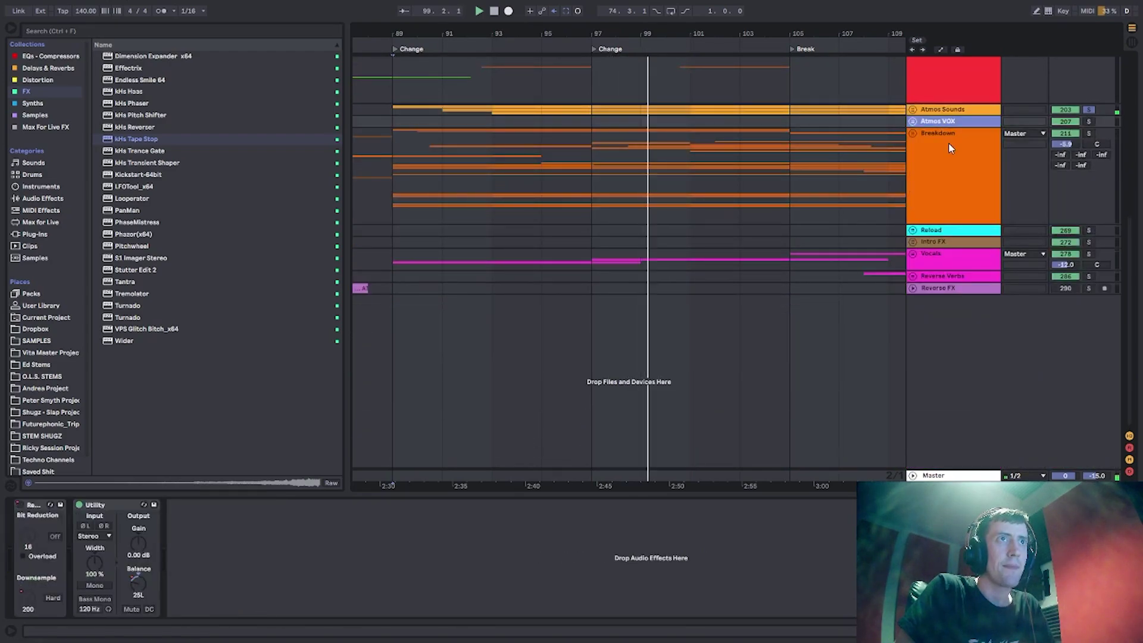
Show the Breakdown group's devices, solo the group in place of Atmos Sounds, and unfold its tracks.
click(928, 148)
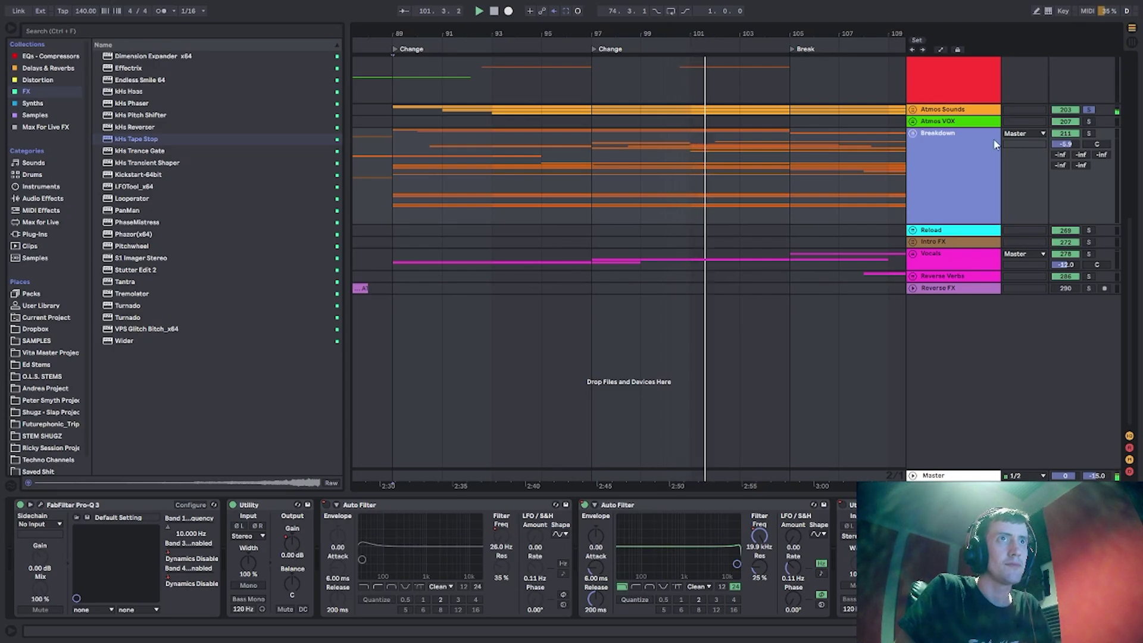
click(1090, 132)
click(913, 134)
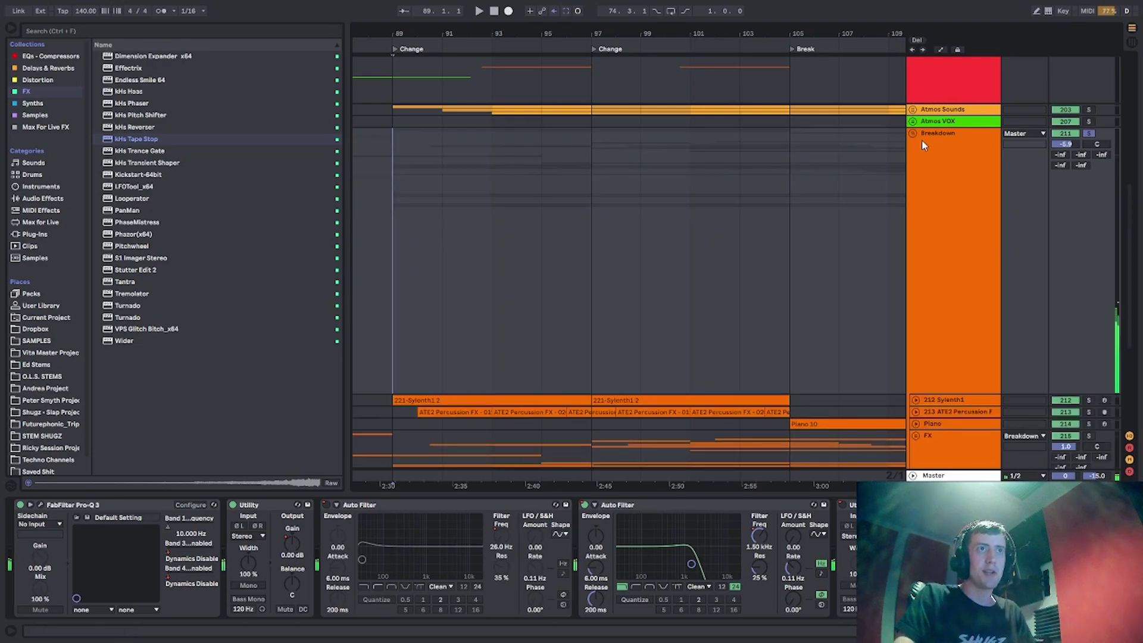
Expand the 212 Sylenth1 track in the Breakdown group, solo it, and play its melody from bar 89.
scroll(952, 265, down, 6)
click(916, 250)
scroll(920, 259, down, 1)
click(921, 264)
scroll(922, 264, down, 1)
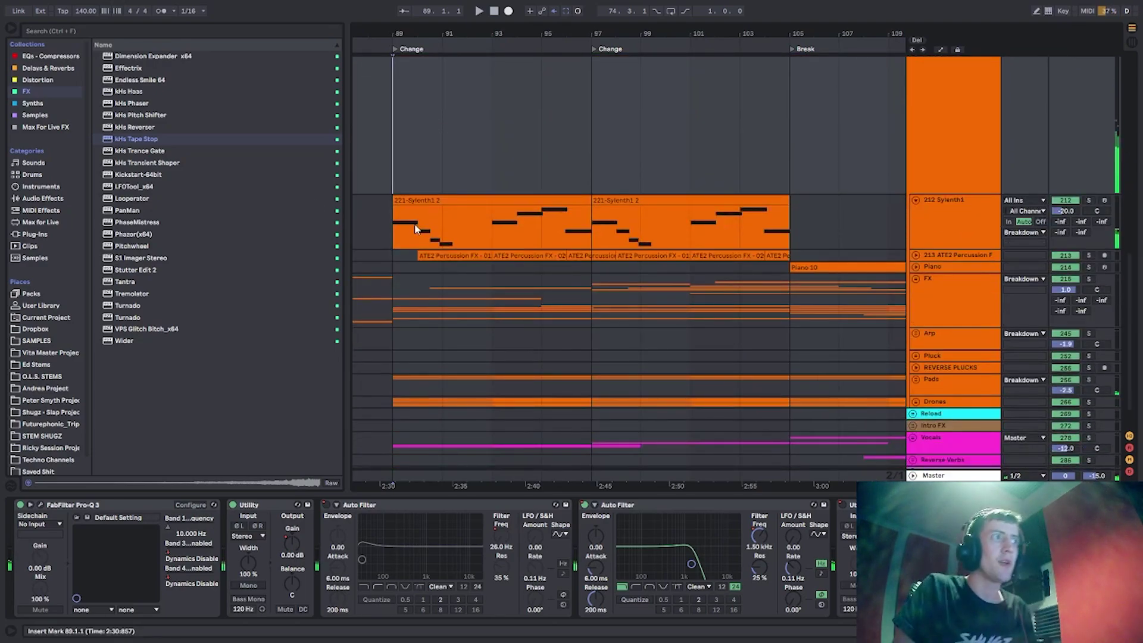
click(1094, 201)
key(space)
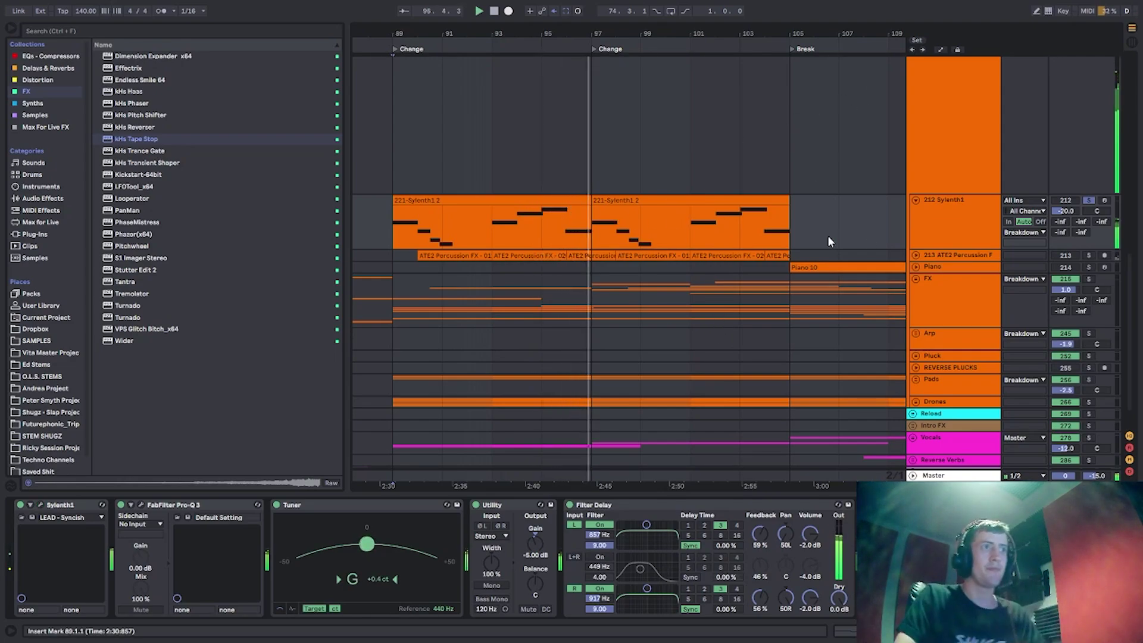
Expand the 213 ATE2 Percussion track, replay Sylenth1 from bar 89, and solo the percussion track.
click(917, 256)
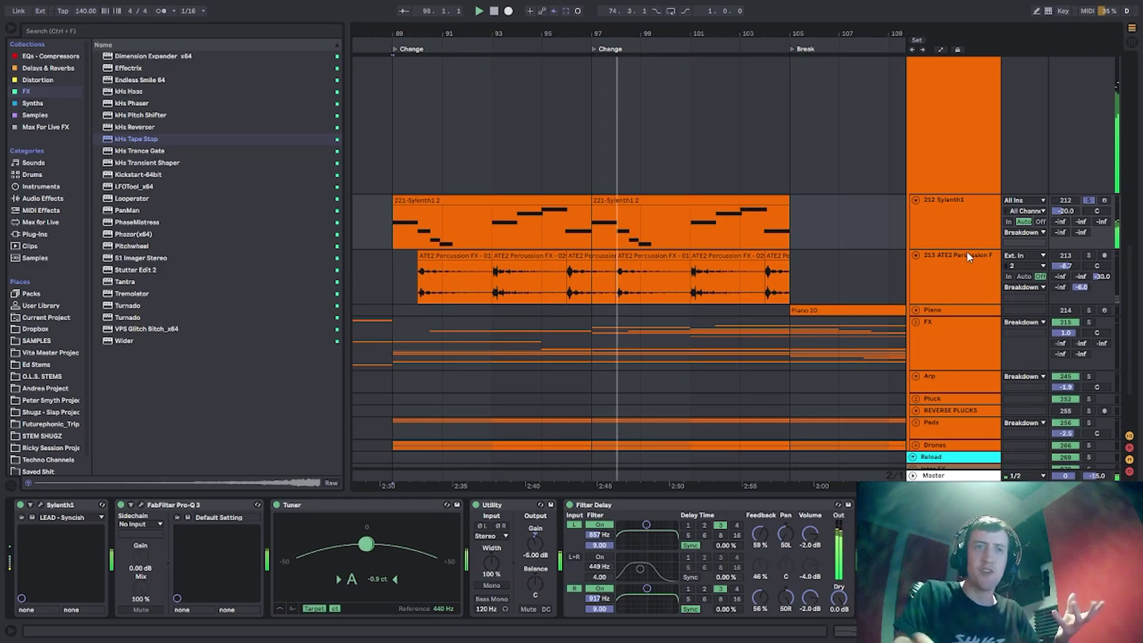
scroll(968, 256, up, 10)
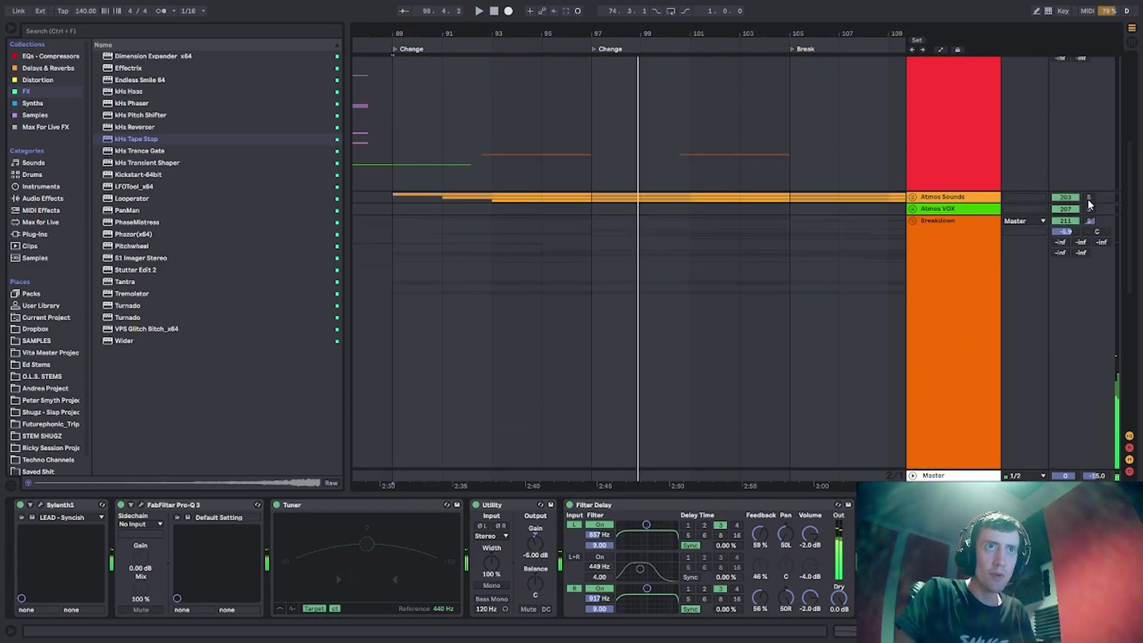
scroll(585, 181, down, 8)
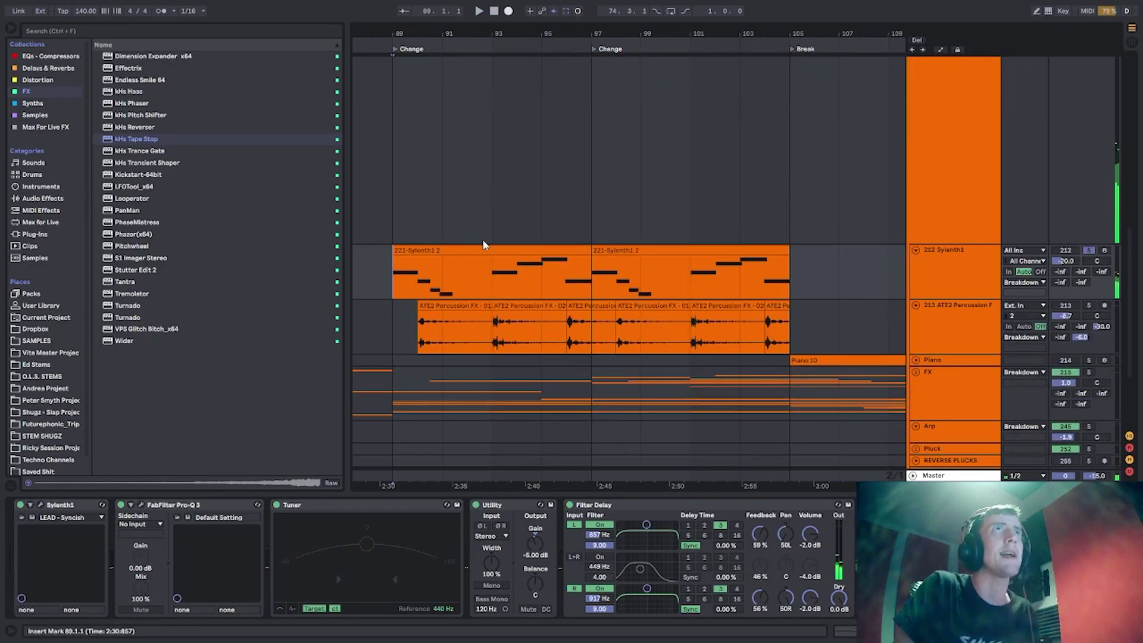
key(space)
scroll(556, 241, down, 3)
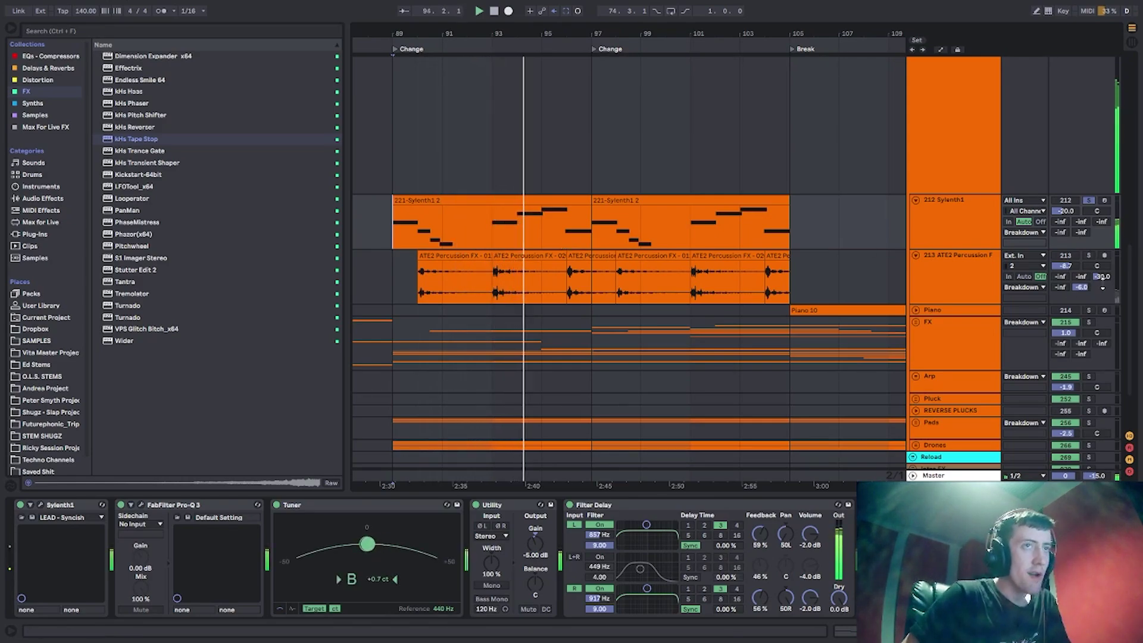
click(1089, 256)
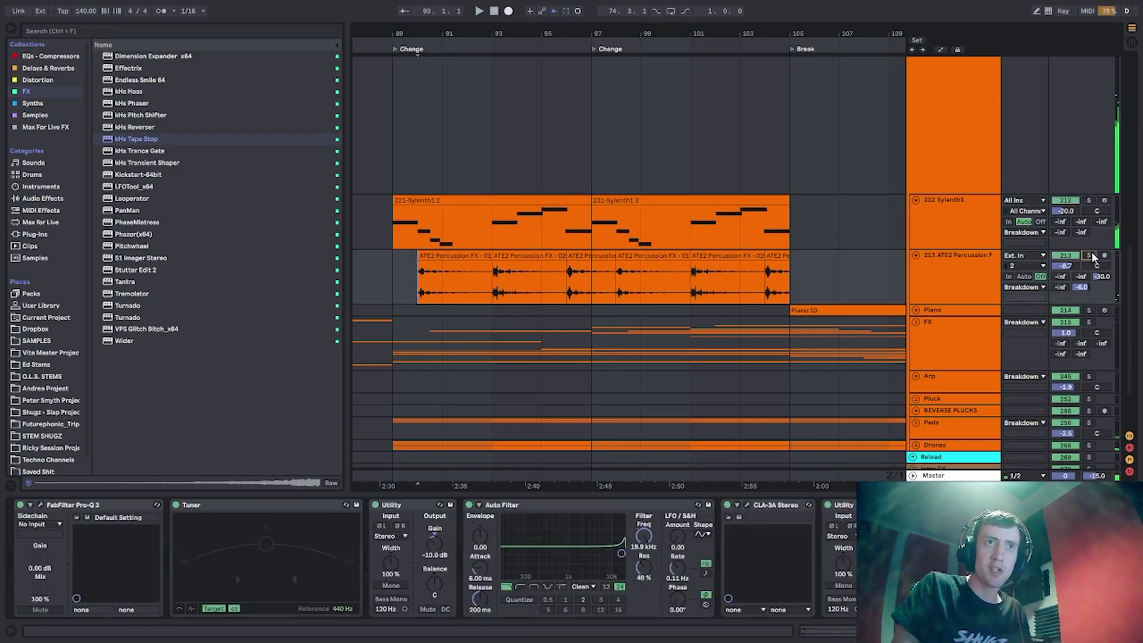
Play the soloed ATE2 Percussion track, and check the FX group's tracks and devices before folding the group again.
key(space)
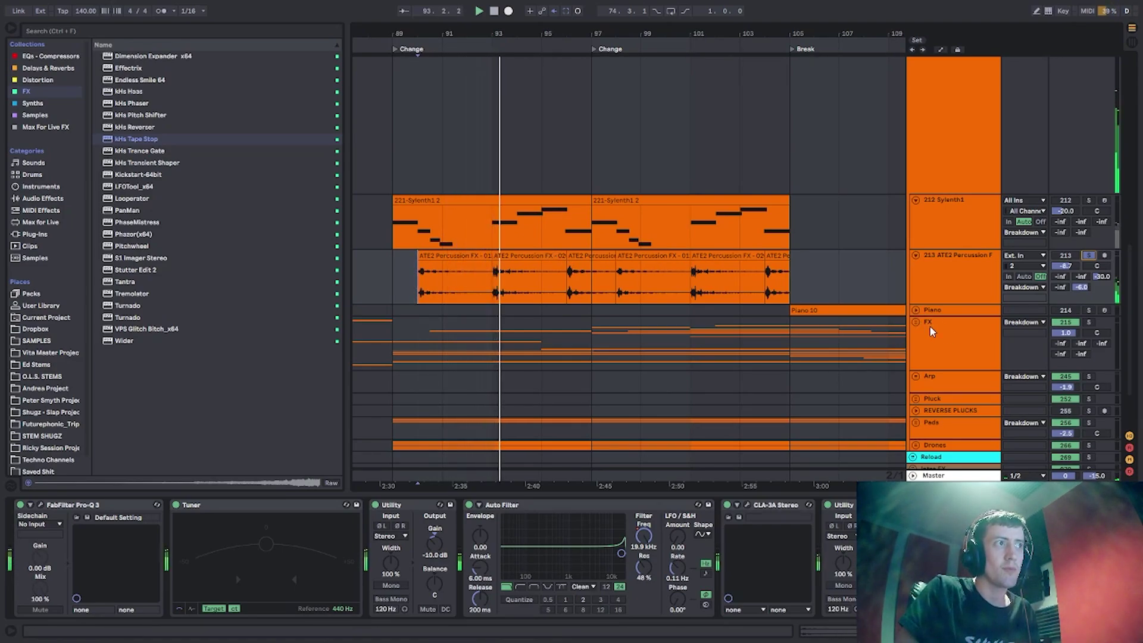
scroll(932, 331, down, 3)
click(922, 244)
key(Right)
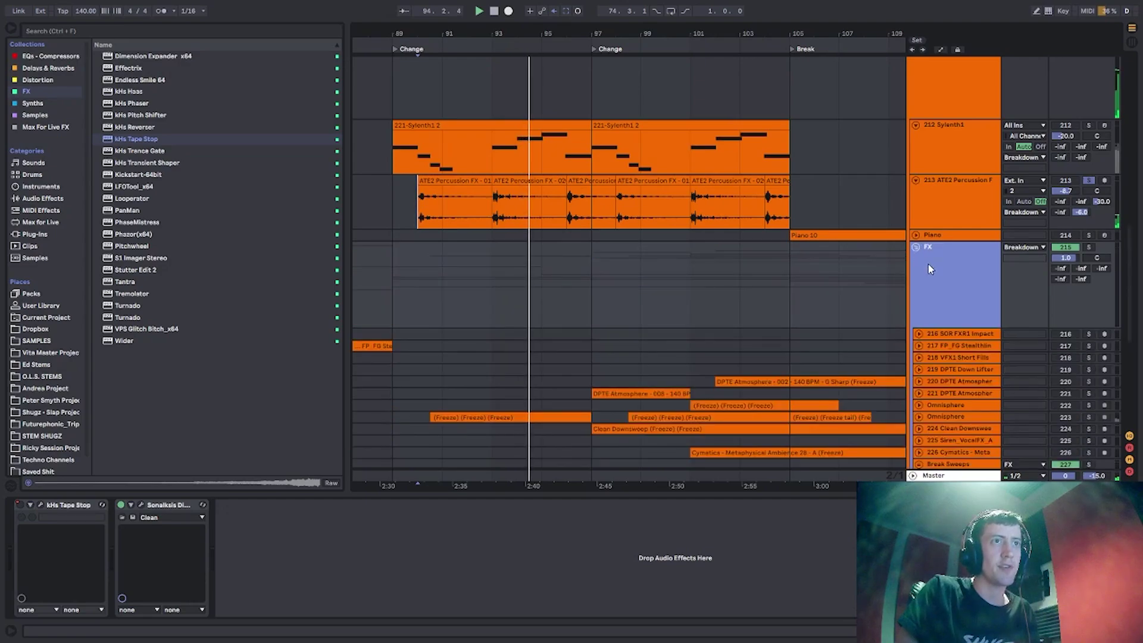
scroll(929, 257, down, 2)
scroll(931, 224, down, 2)
click(917, 135)
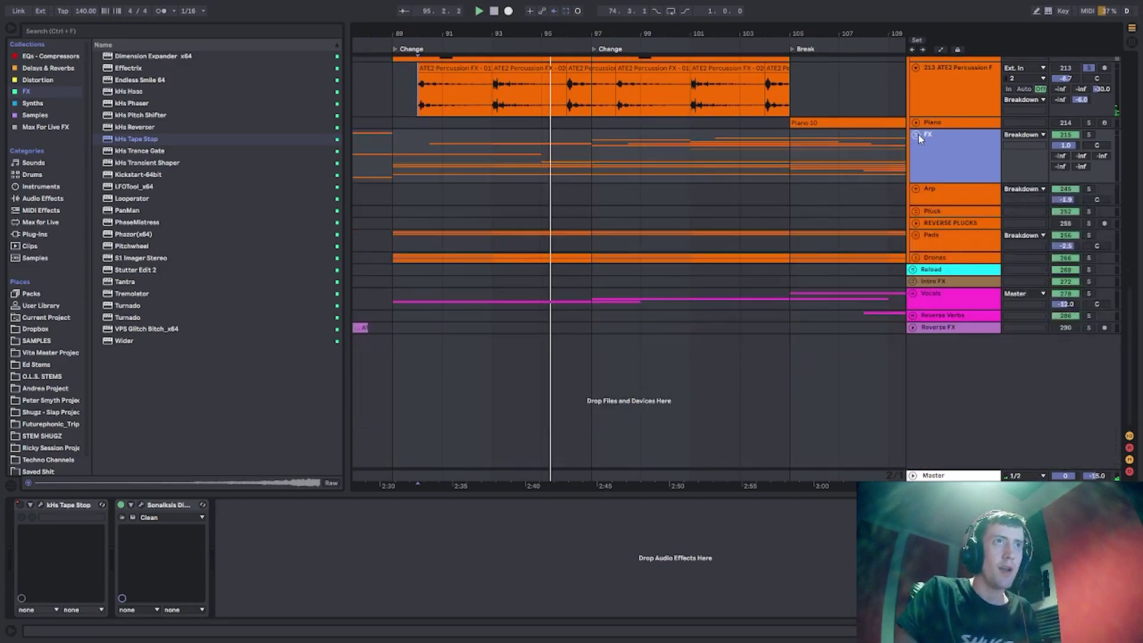
Solo the Pads group and play it from bar 89.
click(931, 191)
click(429, 233)
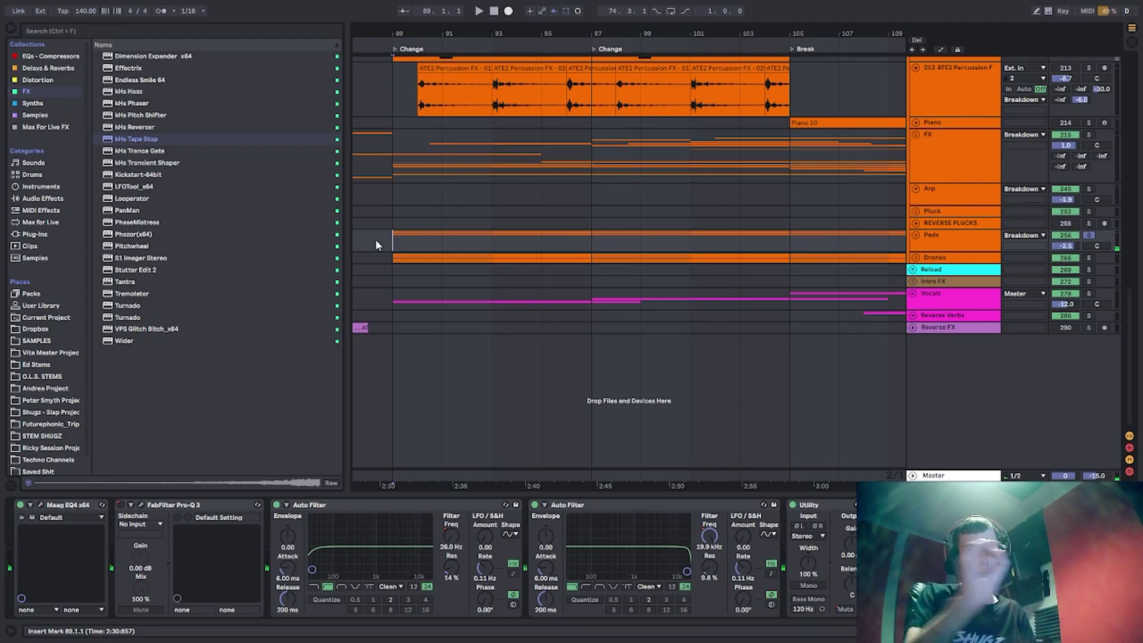
key(space)
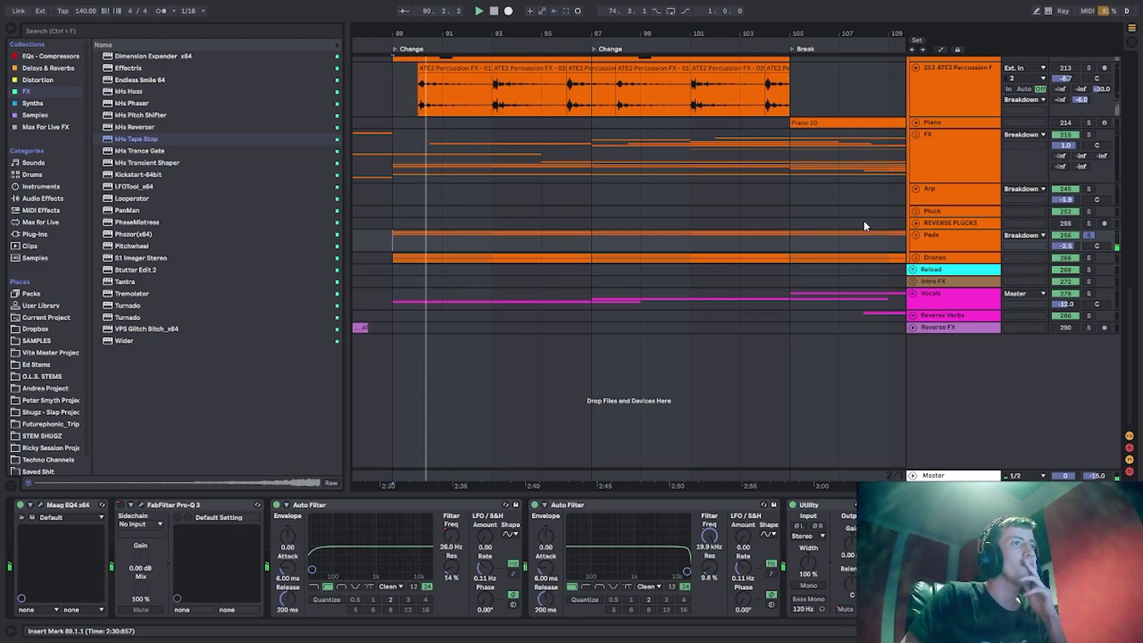
Unfold the Pads and Break Intro Pads groups, expand both Omnisphere tracks, and show the 258 Omnisphere track's devices.
click(916, 236)
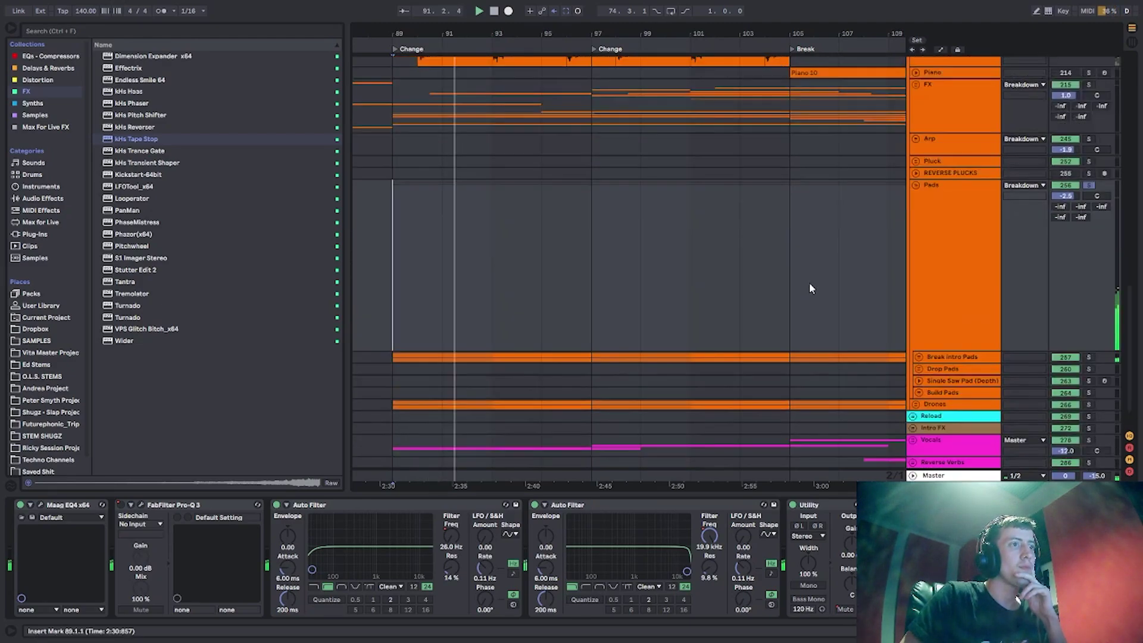
scroll(809, 284, down, 1)
click(919, 332)
scroll(789, 268, down, 5)
click(923, 346)
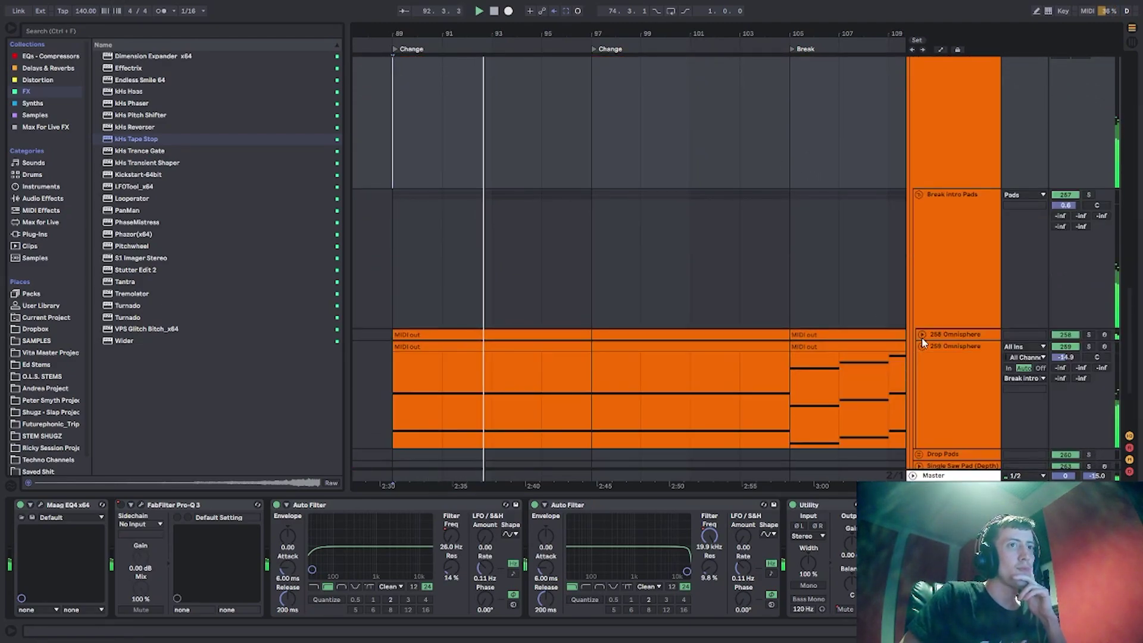
click(922, 335)
scroll(867, 285, down, 3)
click(954, 283)
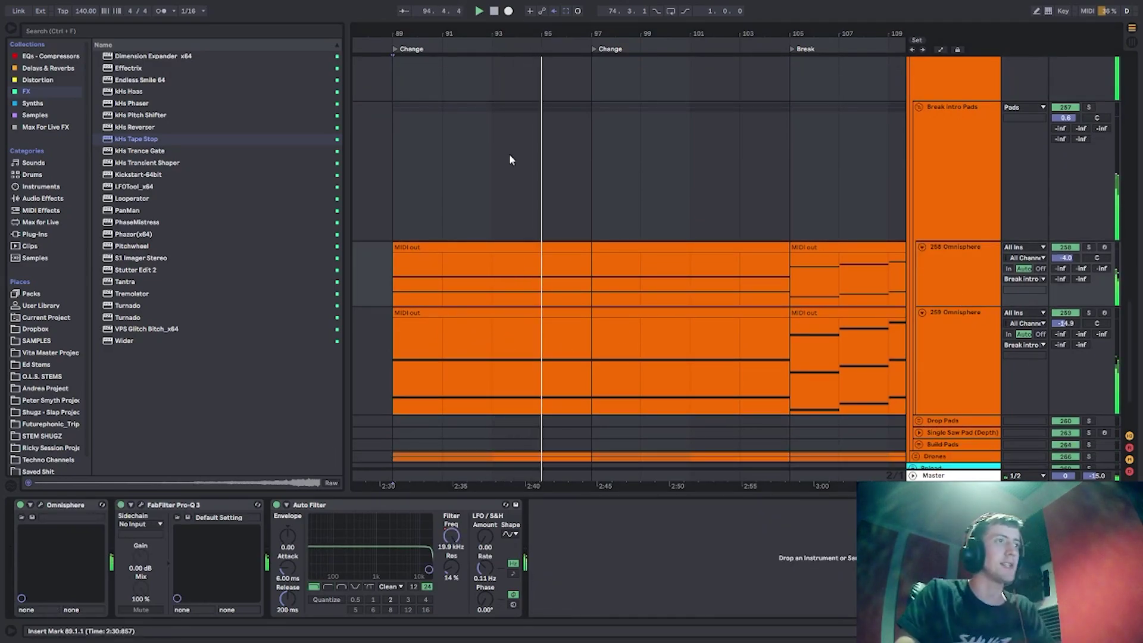
Set the insert mark at bar 105 on the 258 Omnisphere track, where the Break's chord changes start.
drag(566, 33, 487, 32)
click(507, 288)
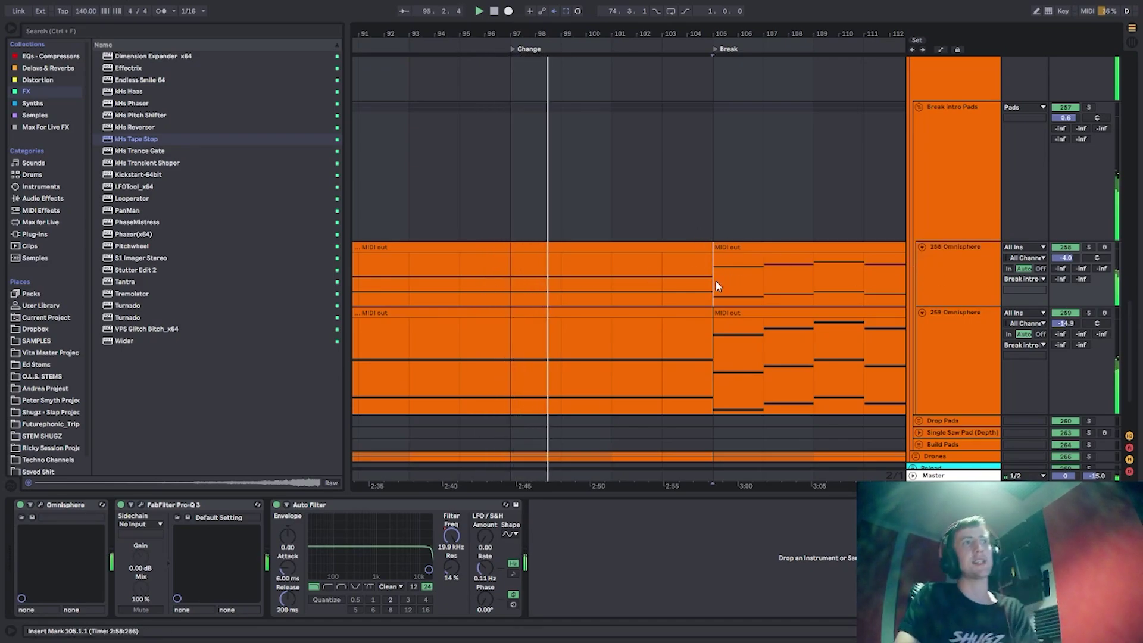
drag(602, 34, 641, 31)
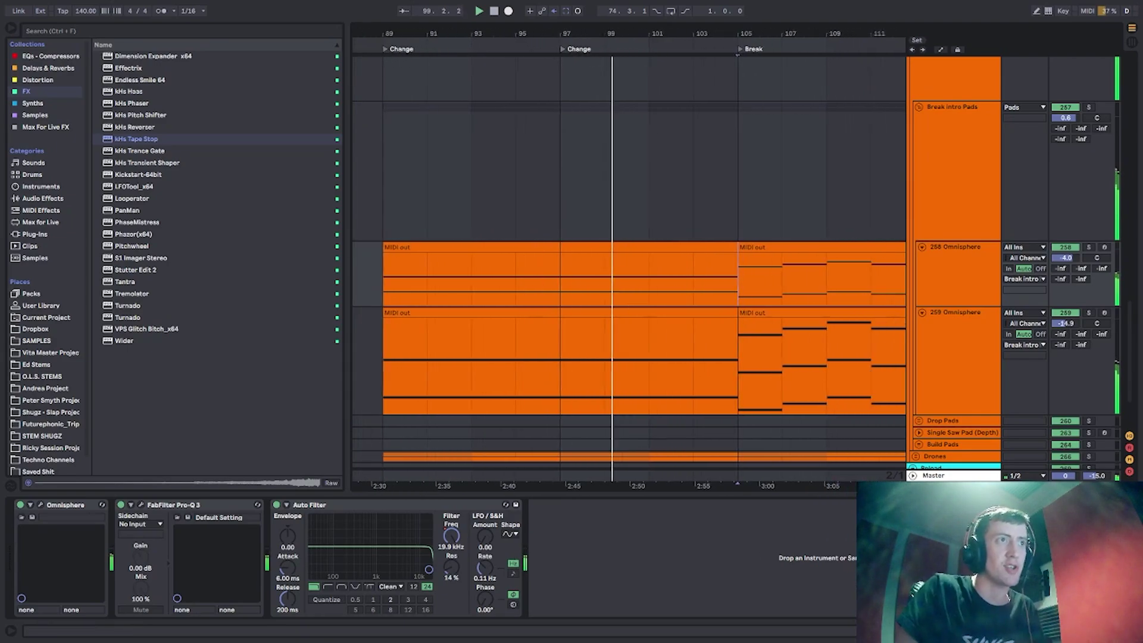
Fold the Break Intro Pads group and unfold the Drones group.
double_click(983, 281)
click(983, 282)
double_click(965, 208)
click(916, 155)
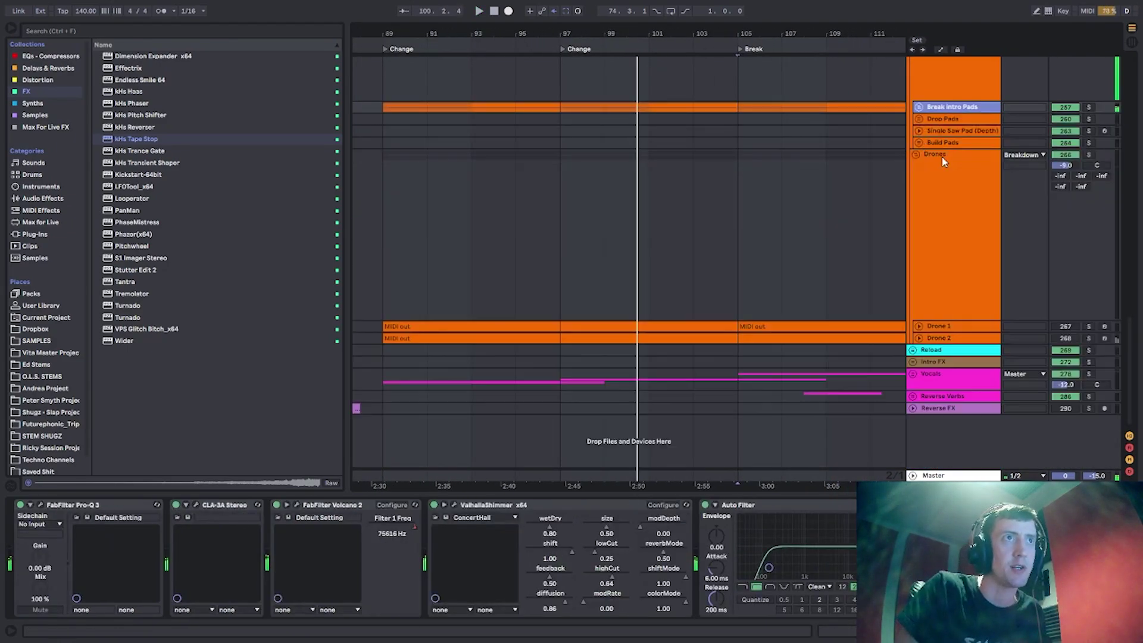
Show the Drones group's devices, solo the group, and play it from bar 89 and from bar 97.
click(941, 159)
click(1089, 155)
click(382, 264)
key(space)
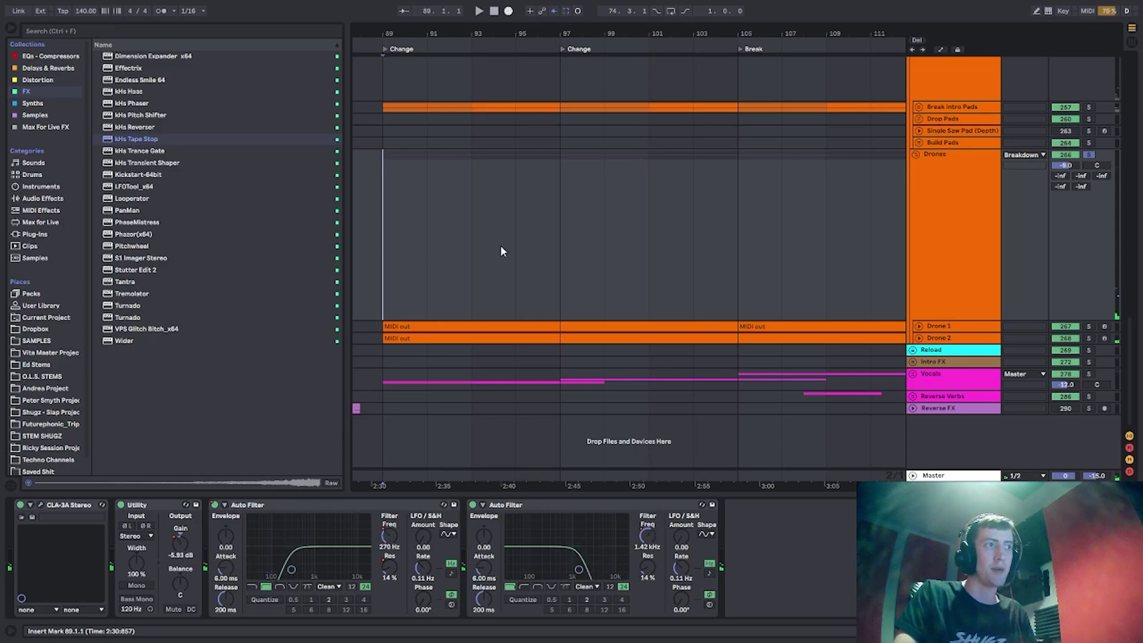
key(space)
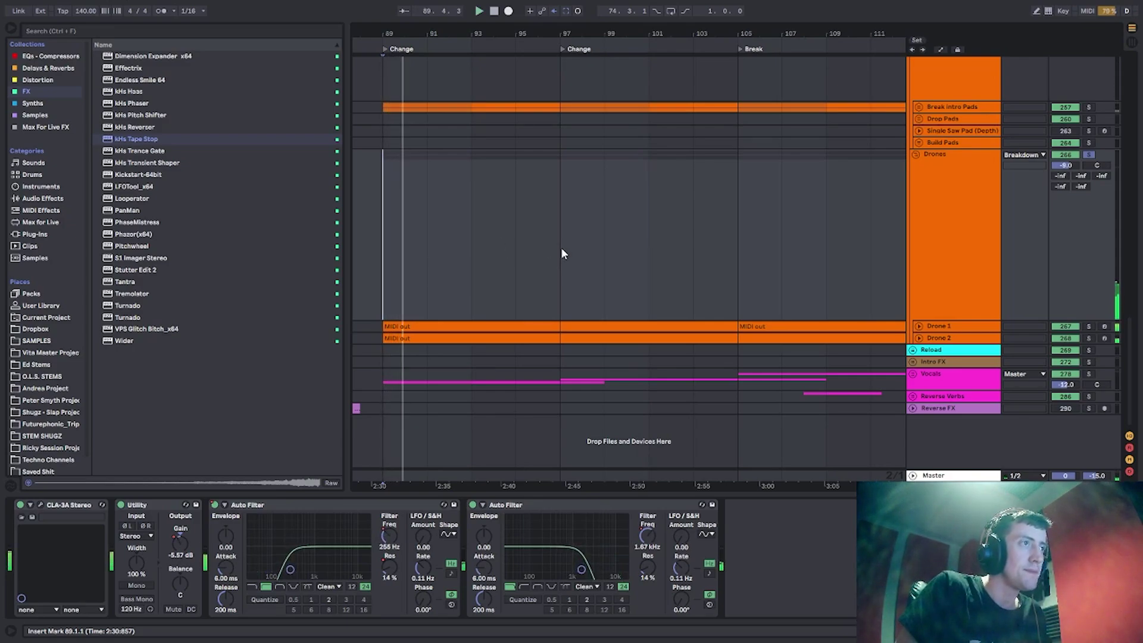
click(947, 208)
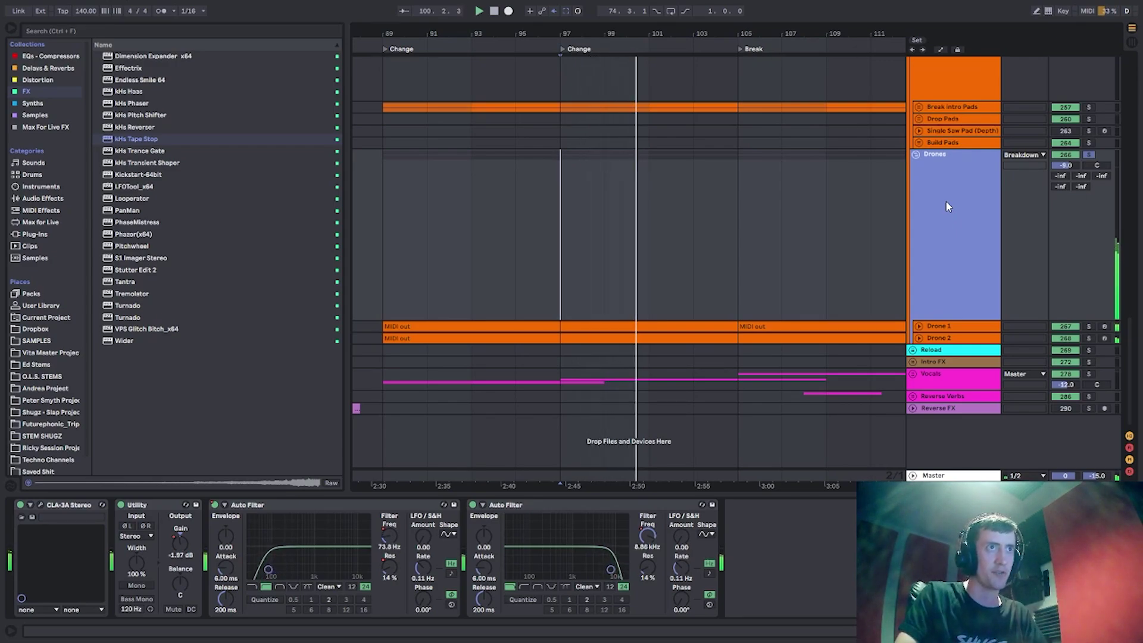
Fold the Drones group and the Pads group.
double_click(940, 184)
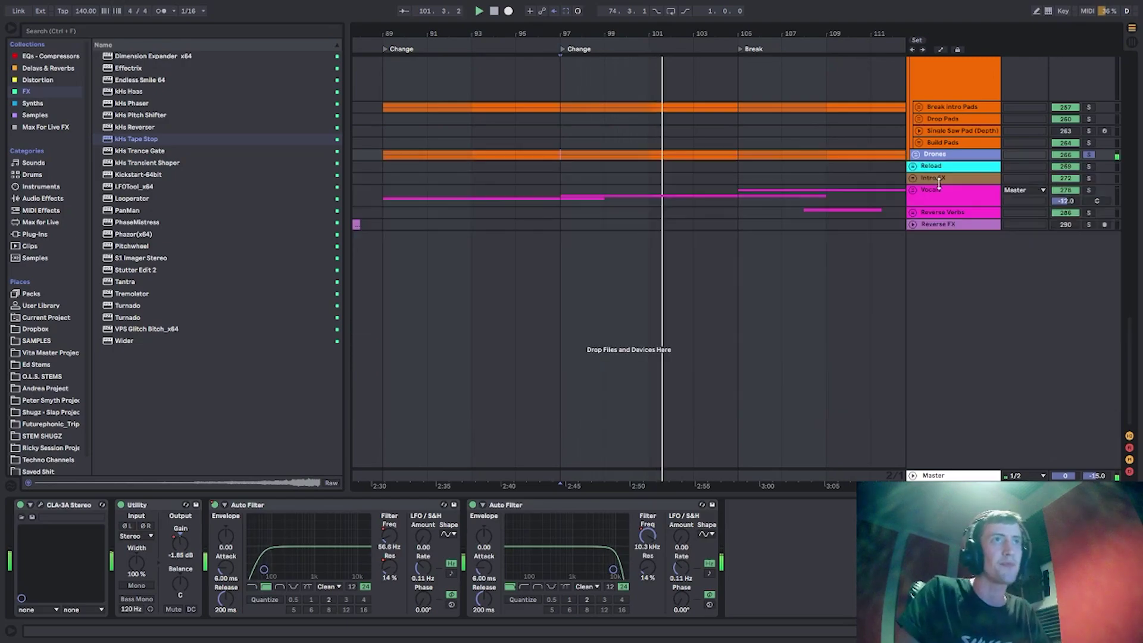
scroll(946, 166, up, 2)
double_click(951, 144)
scroll(941, 178, up, 5)
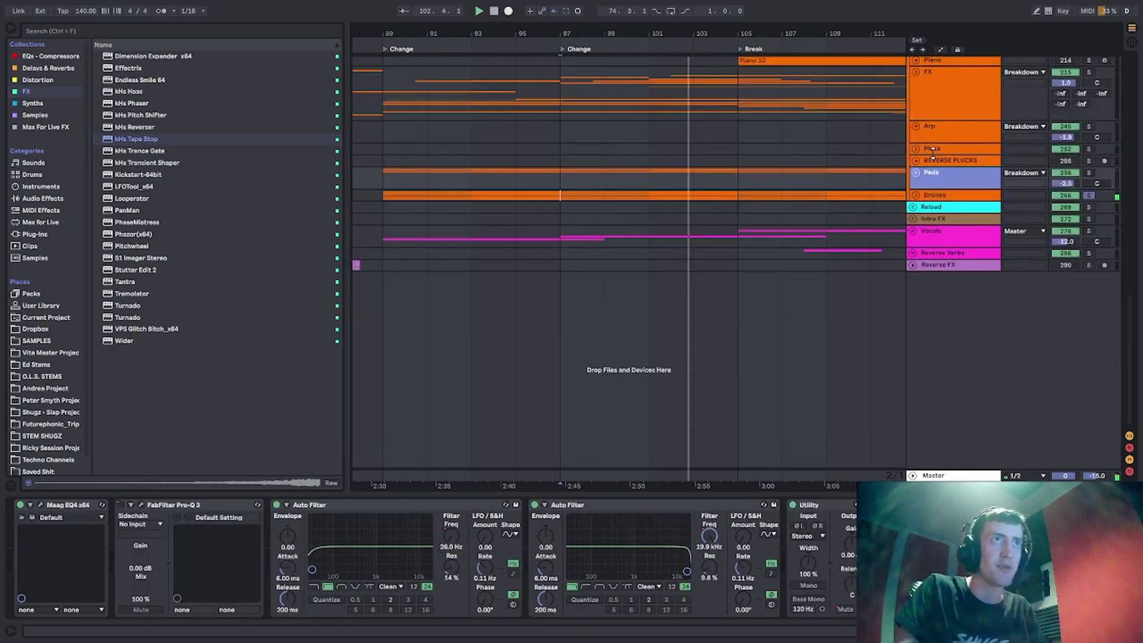
scroll(779, 174, up, 1)
Stop playback, then unfold and solo the FX group with the start position at bar 89.
key(space)
click(381, 257)
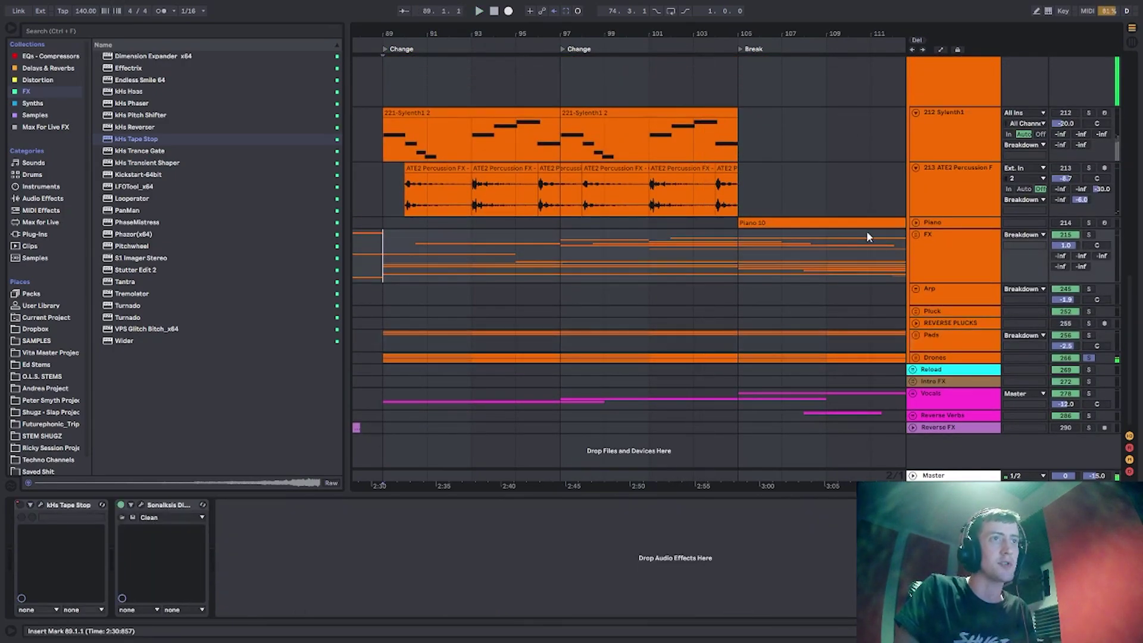
click(919, 236)
click(918, 236)
scroll(866, 323, down, 4)
click(384, 219)
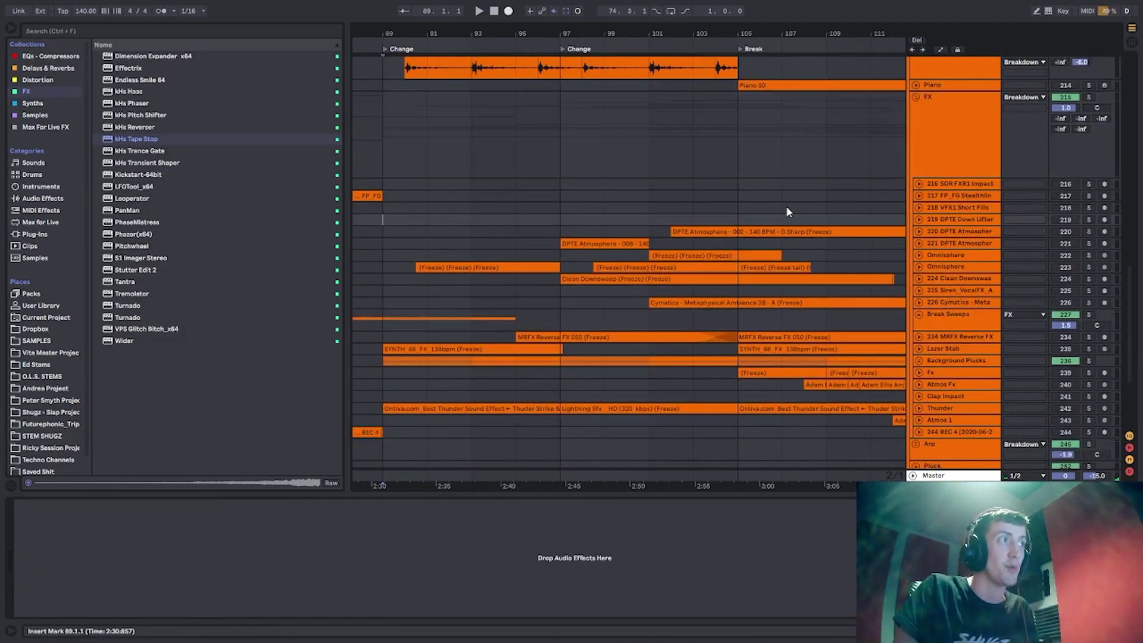
scroll(685, 244, down, 1)
click(949, 113)
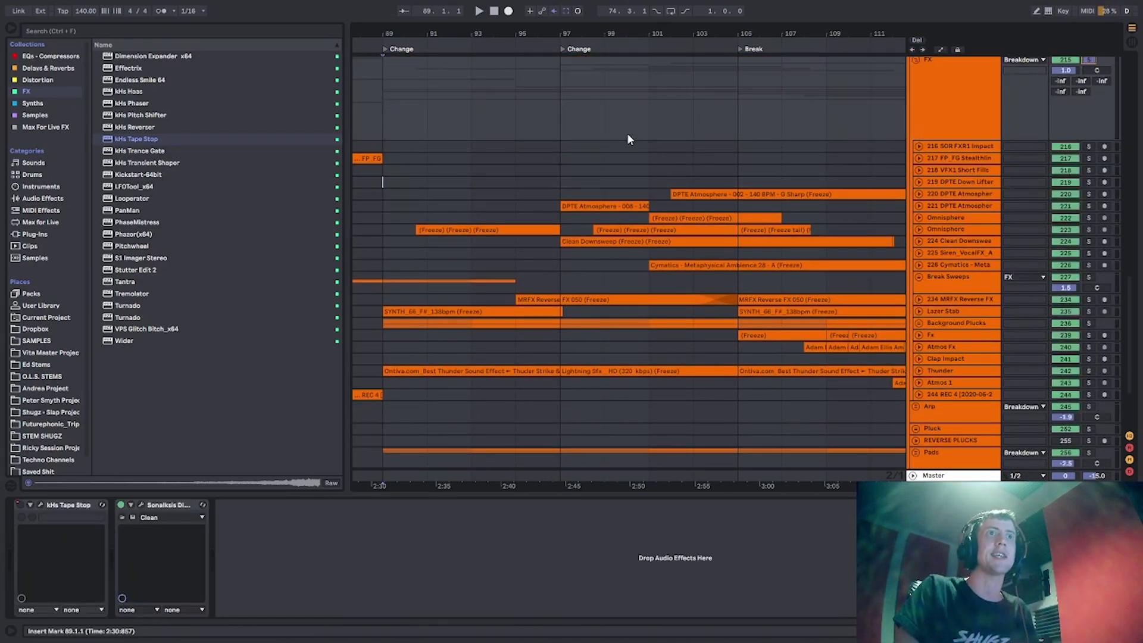
Expand all tracks in the FX group and optimize the arrangement's track heights.
click(935, 232)
key(ctrl+a)
key(u)
scroll(628, 202, up, 5)
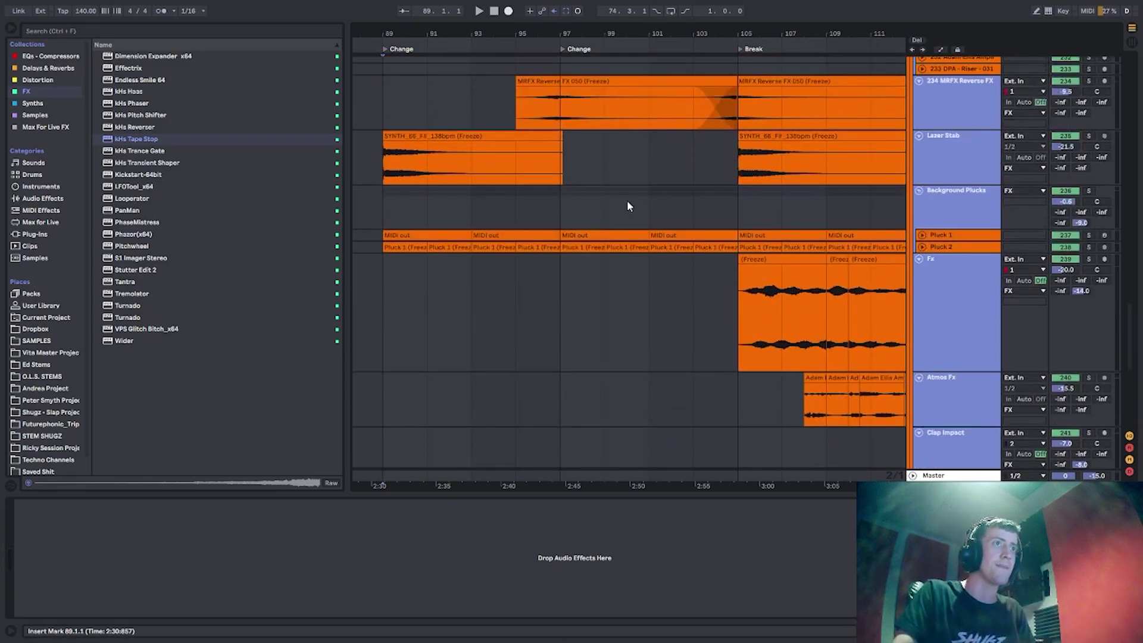
key(h)
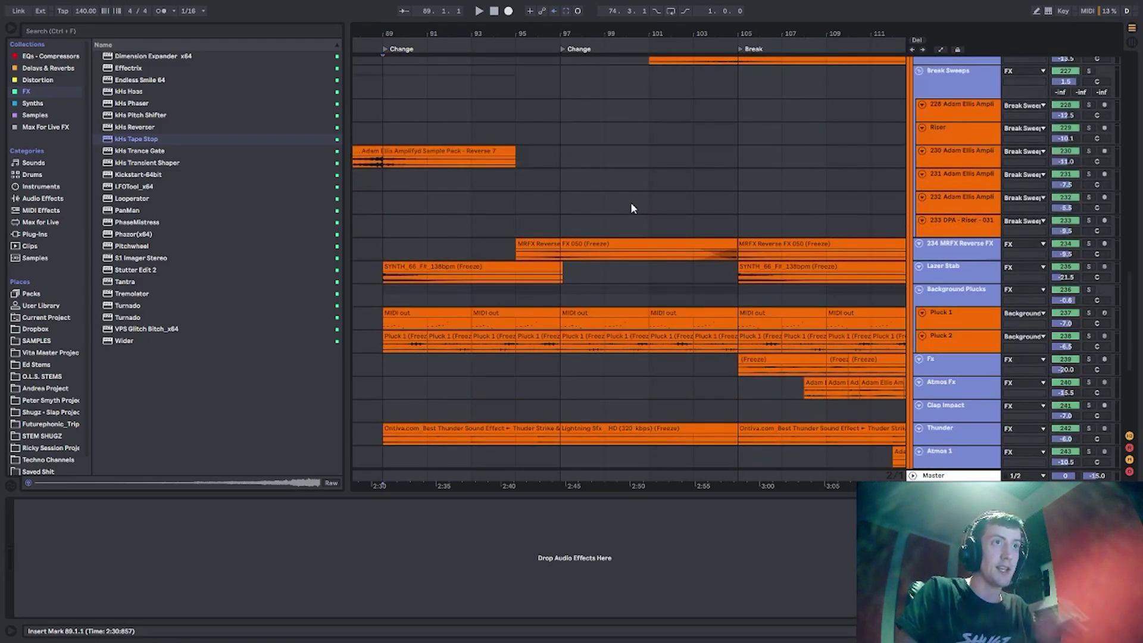
Play the soloed FX group from bar 89 and look over its clips.
scroll(630, 202, up, 4)
click(382, 170)
key(space)
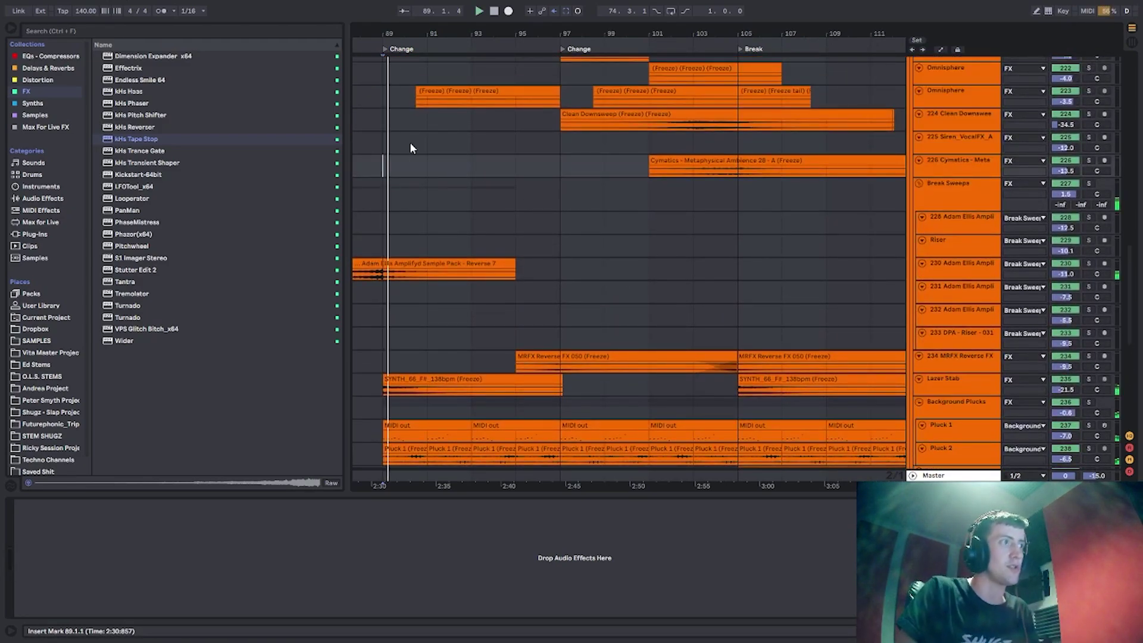
scroll(412, 177, down, 6)
scroll(447, 203, up, 5)
scroll(472, 222, up, 10)
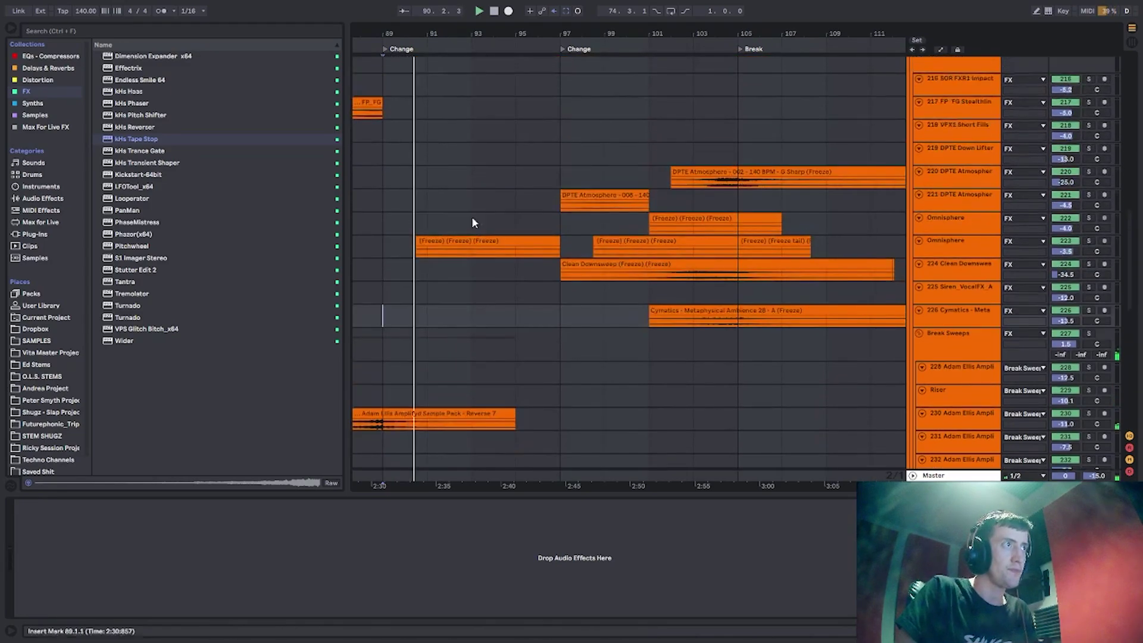
scroll(1038, 259, down, 2)
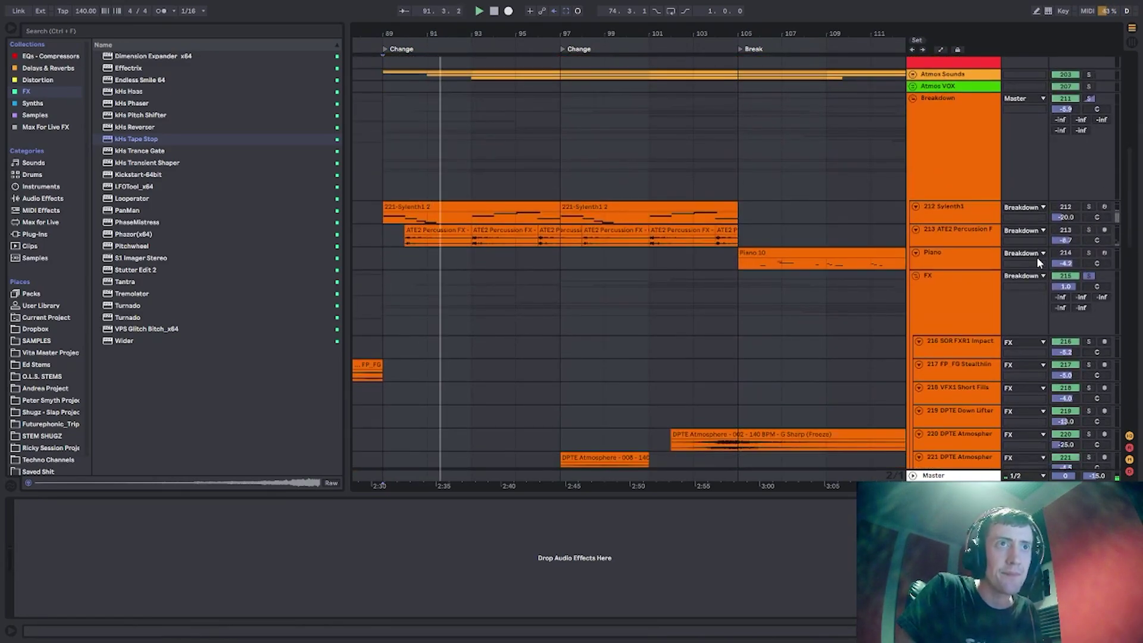
Solo the 223 Omnisphere track in the FX group and play its clips from bar 90 through to bar 105.
click(1090, 231)
scroll(490, 265, down, 6)
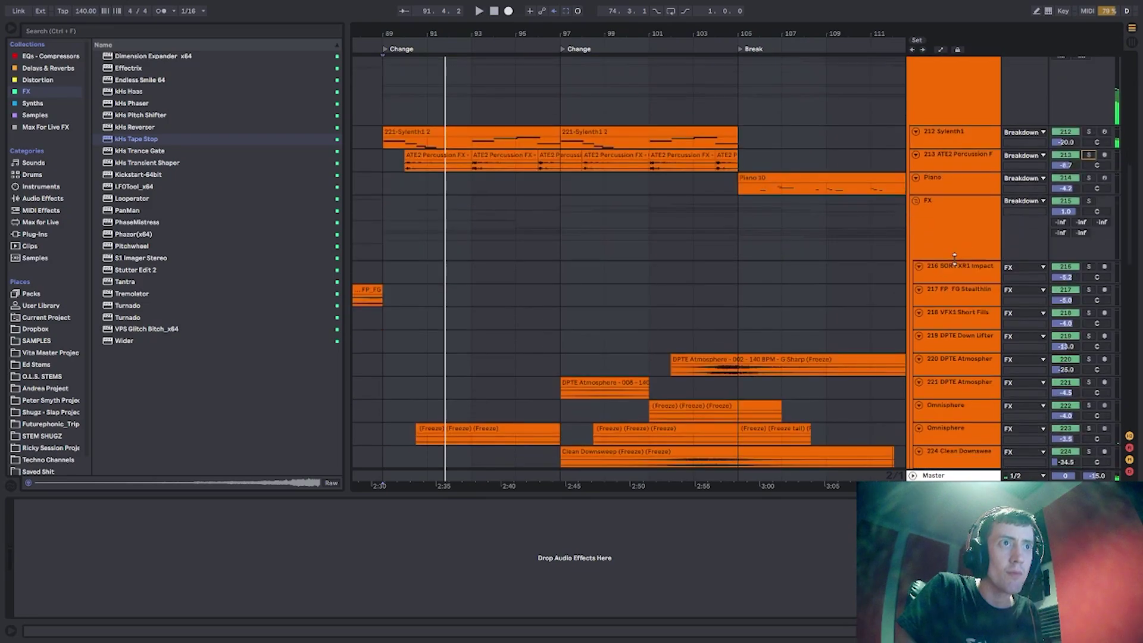
click(412, 344)
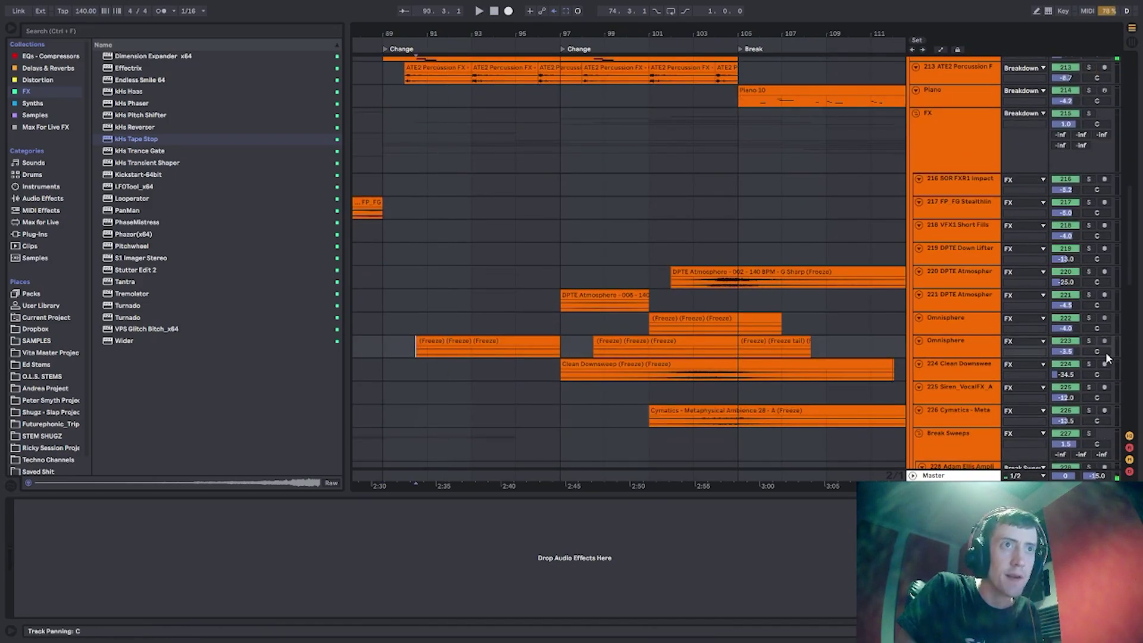
click(1089, 342)
key(space)
click(469, 364)
click(615, 357)
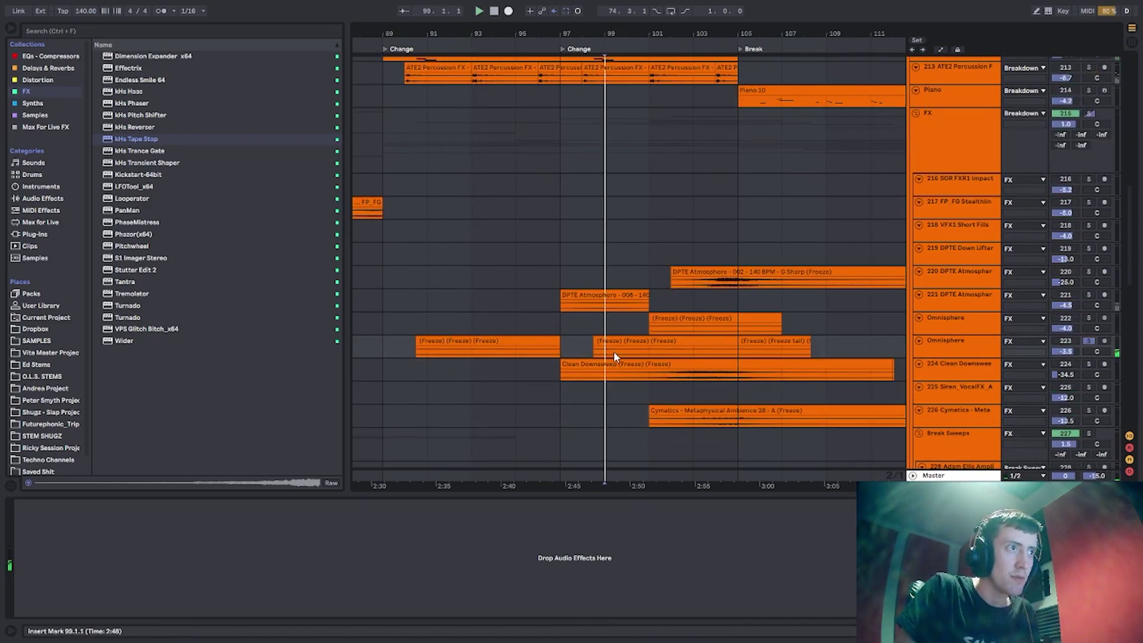
click(739, 351)
scroll(885, 312, down, 3)
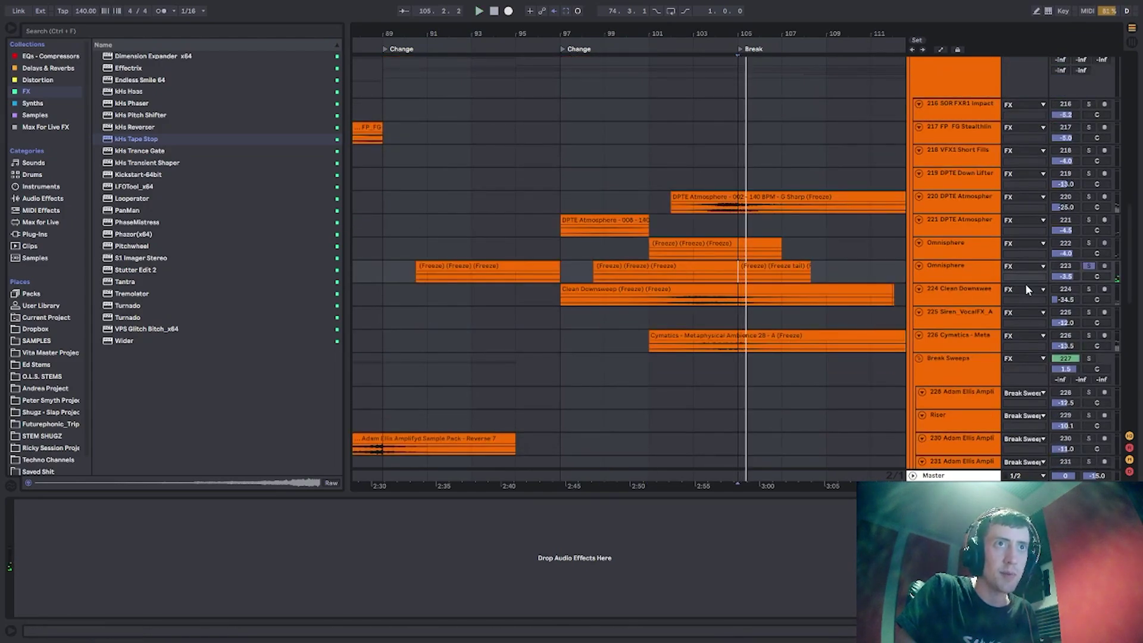
Solo the 224 Clean Downsweep track instead and play it from bar 101.
click(1089, 289)
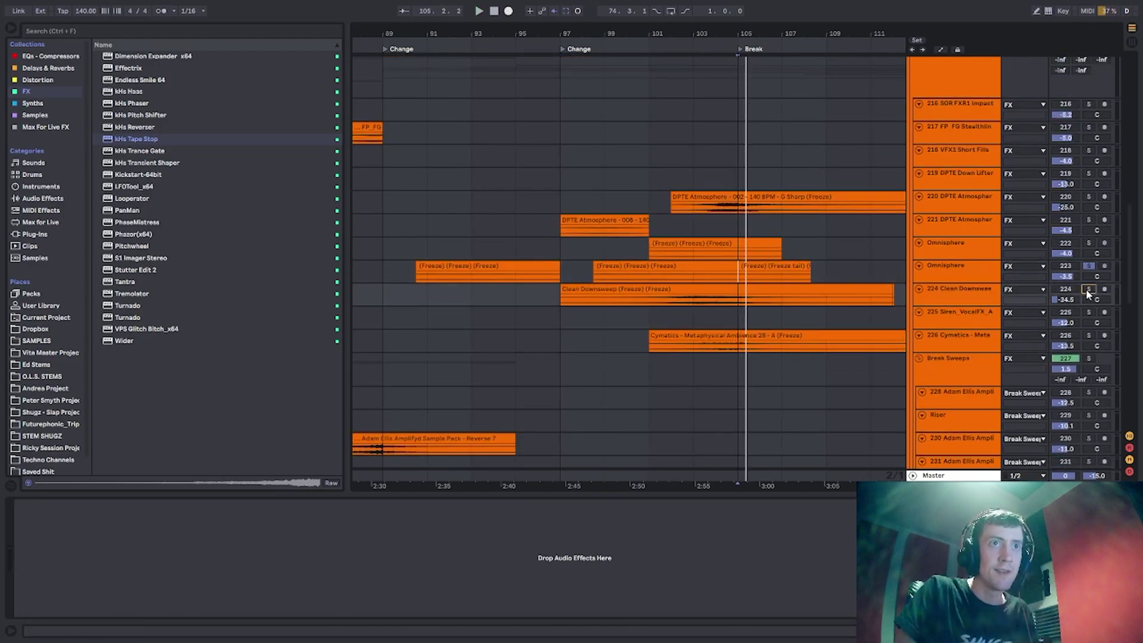
click(675, 302)
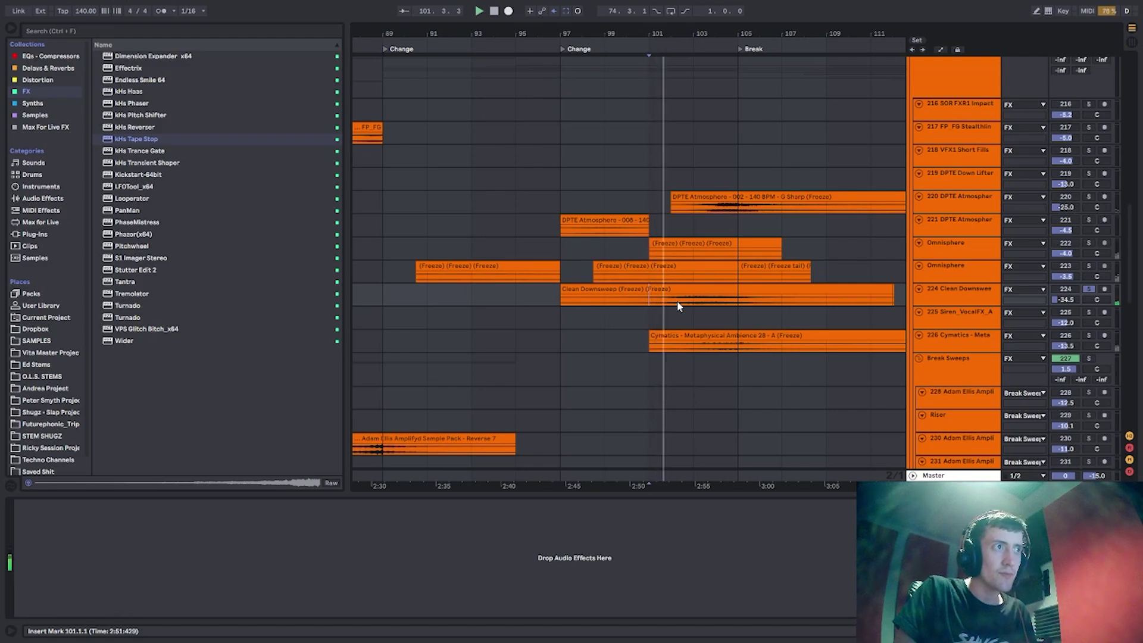
Solo the whole FX group again, look through its tracks during playback, and select bar 89 on the Pluck 1 track.
scroll(1081, 192, up, 5)
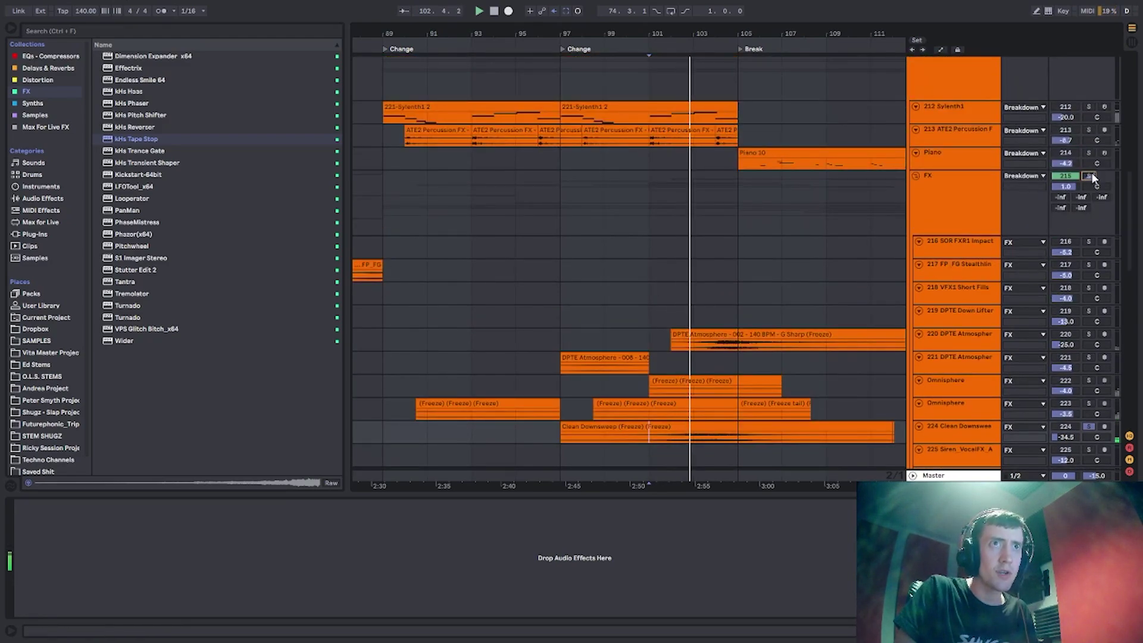
scroll(1092, 178, up, 2)
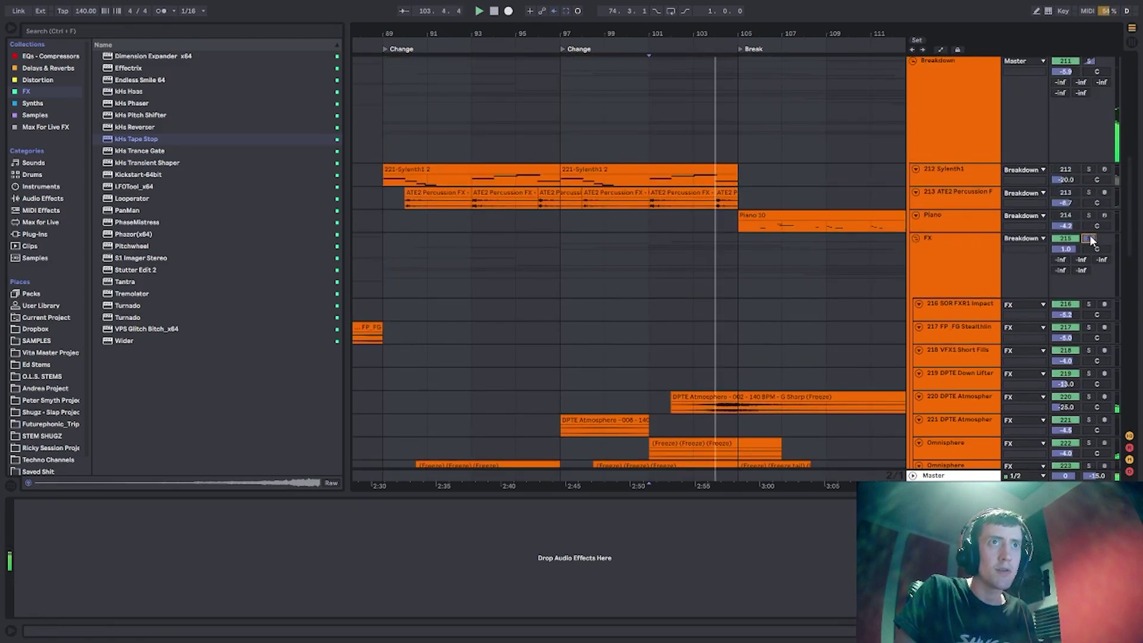
scroll(878, 229, down, 15)
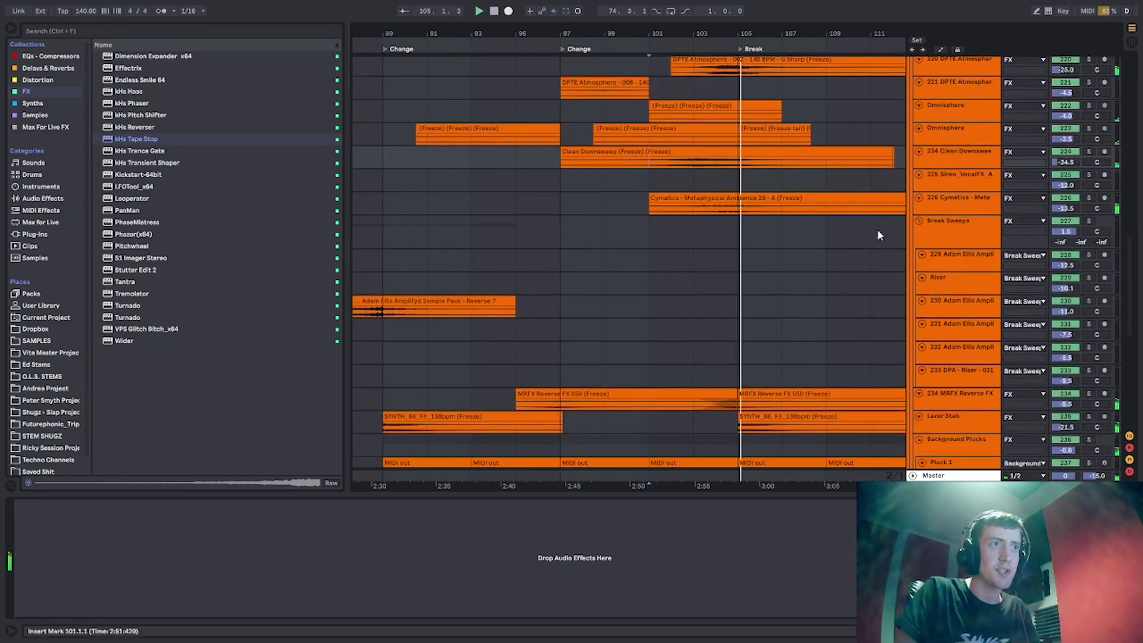
scroll(833, 269, down, 2)
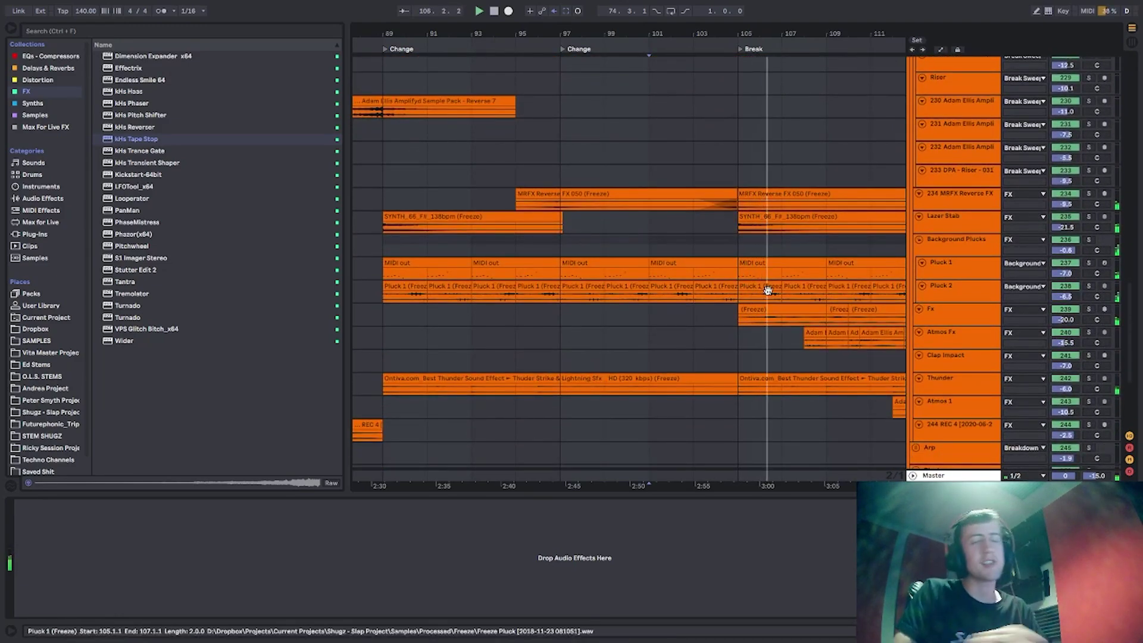
click(393, 274)
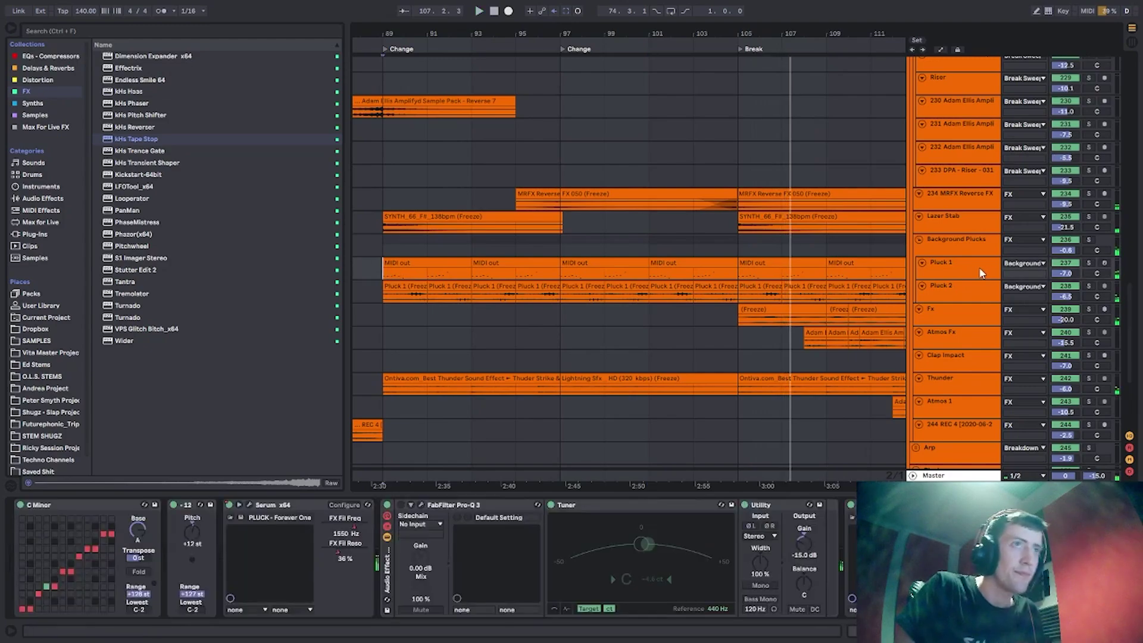
Replay the soloed FX group from bar 89 and inspect the devices on Pluck 1, the Background Plucks group and the FX group.
key(space)
key(space)
click(974, 268)
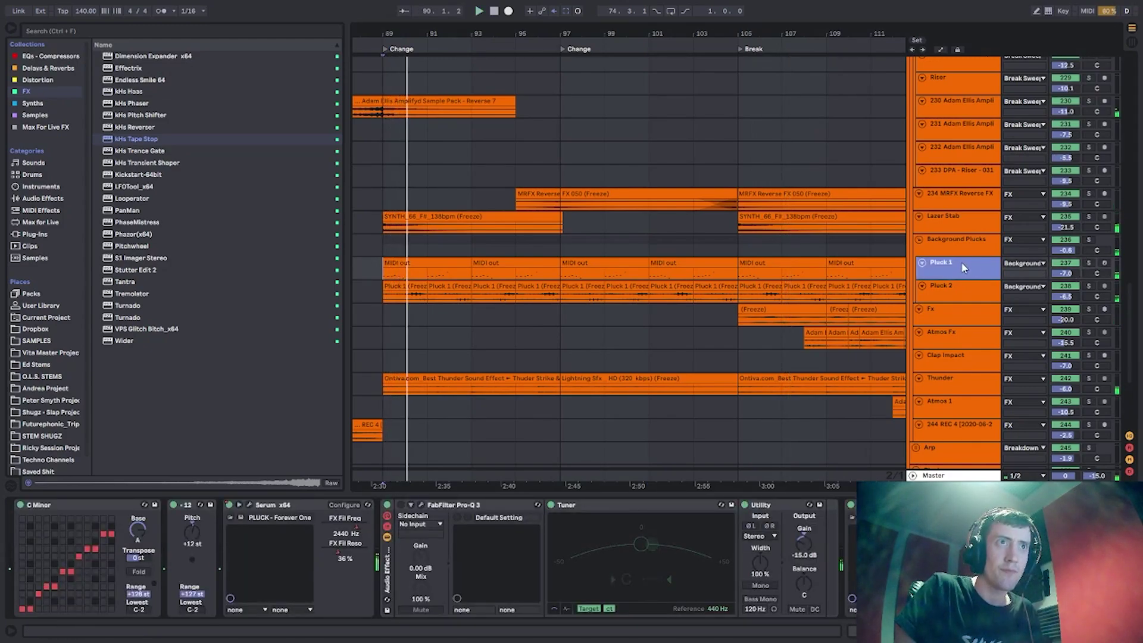
click(965, 244)
scroll(1016, 229, up, 4)
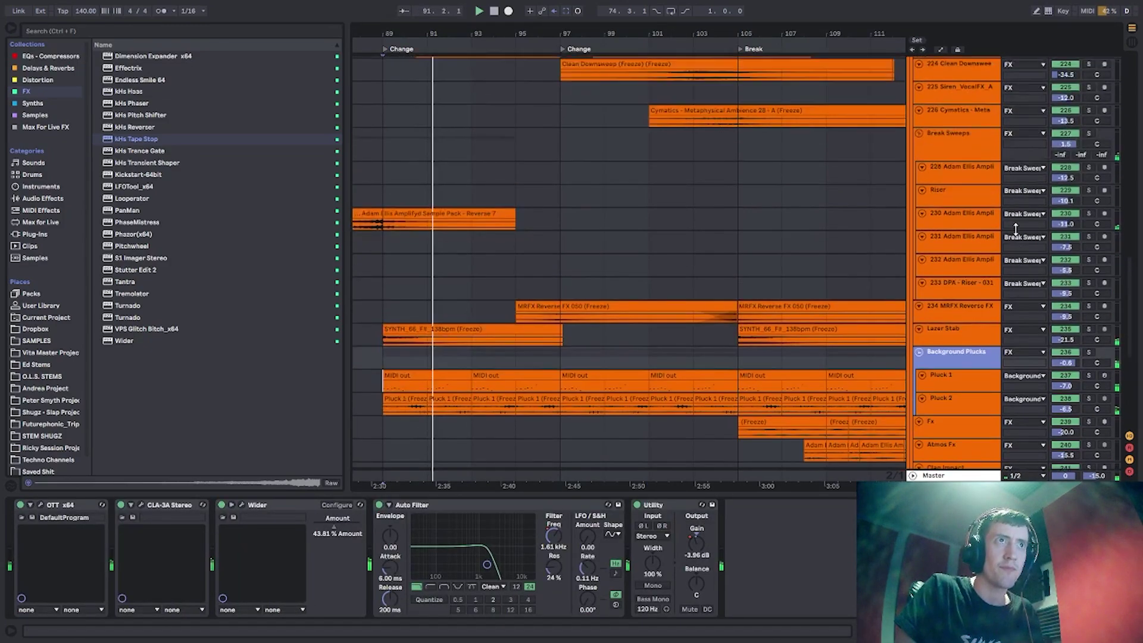
scroll(975, 202, up, 12)
click(967, 202)
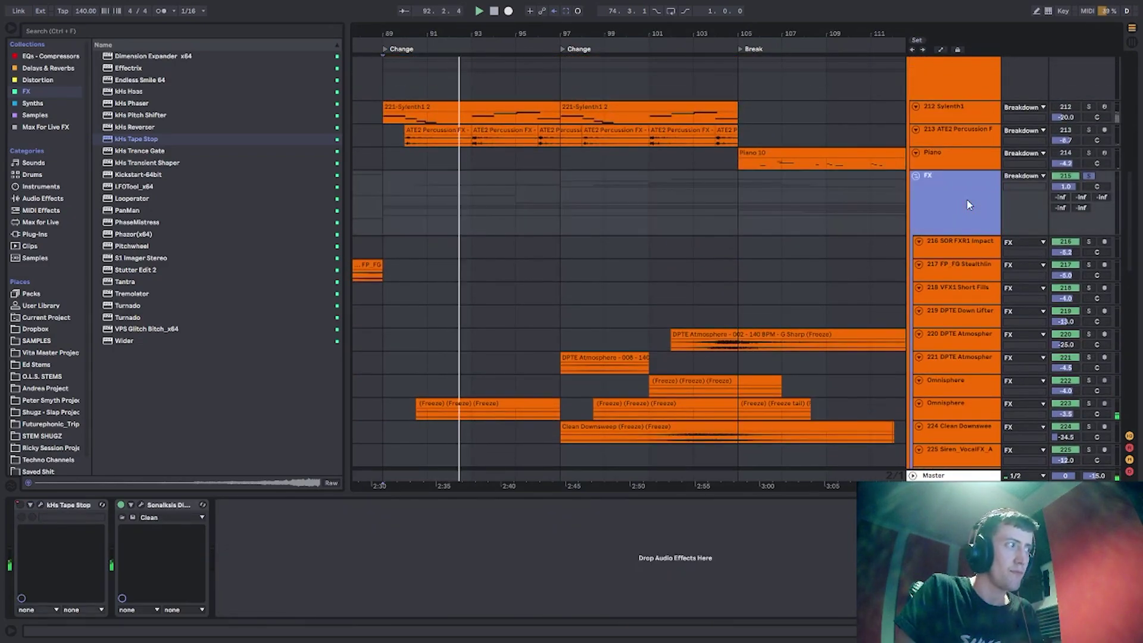
Solo the Pluck 2 and Pluck 1 tracks in turn during playback and show Pluck 1's device chain.
scroll(1024, 206, down, 3)
scroll(963, 208, up, 5)
scroll(961, 209, down, 3)
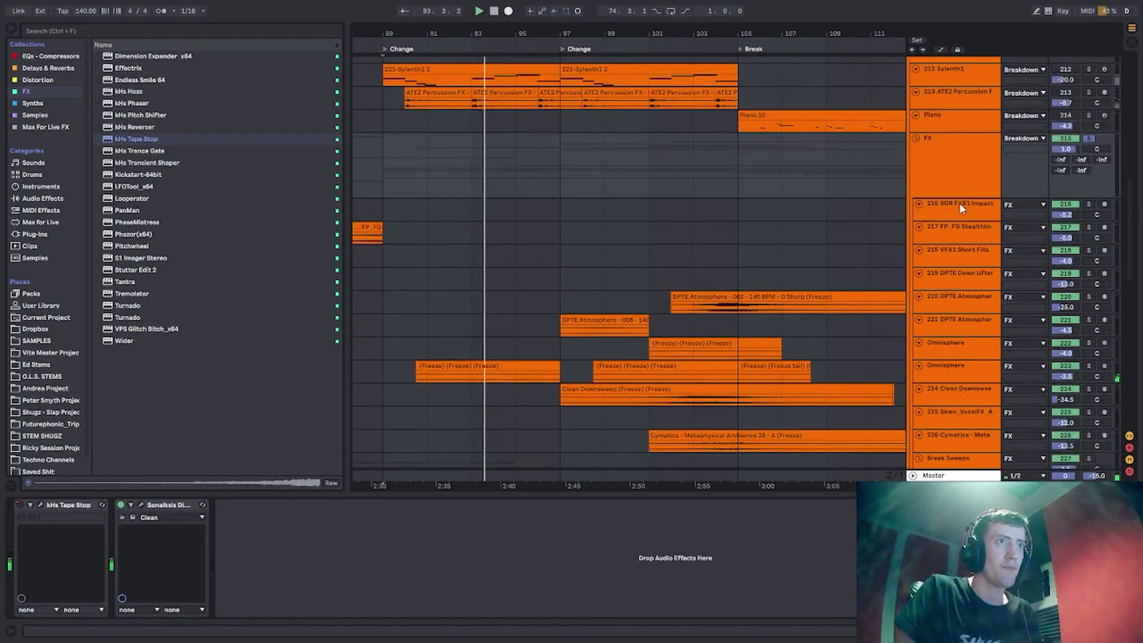
scroll(959, 202, down, 15)
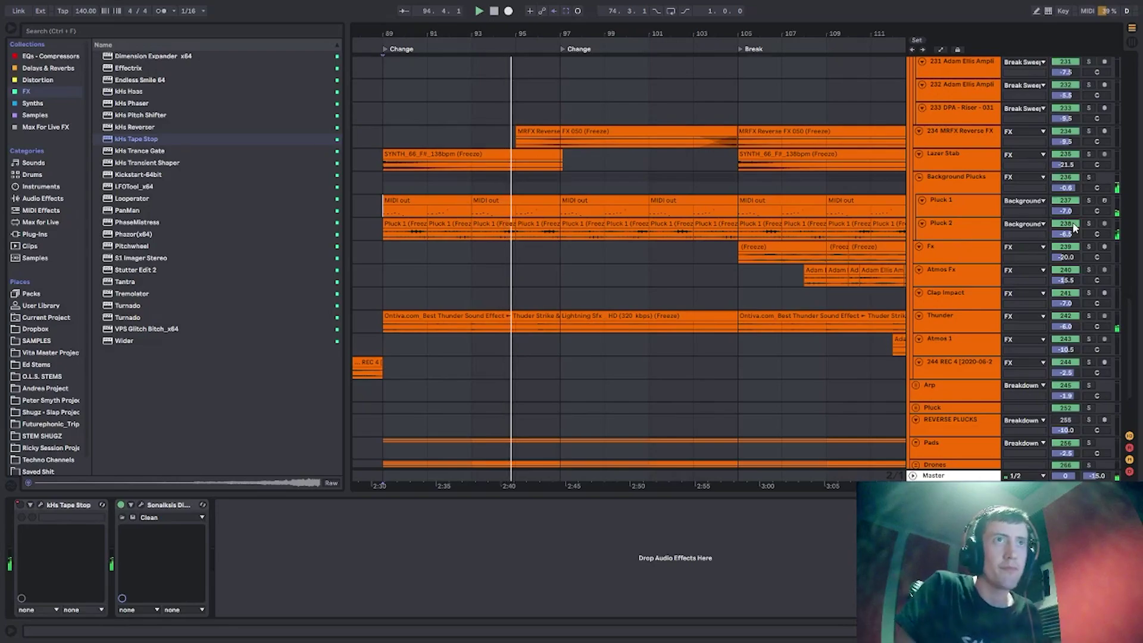
click(1090, 223)
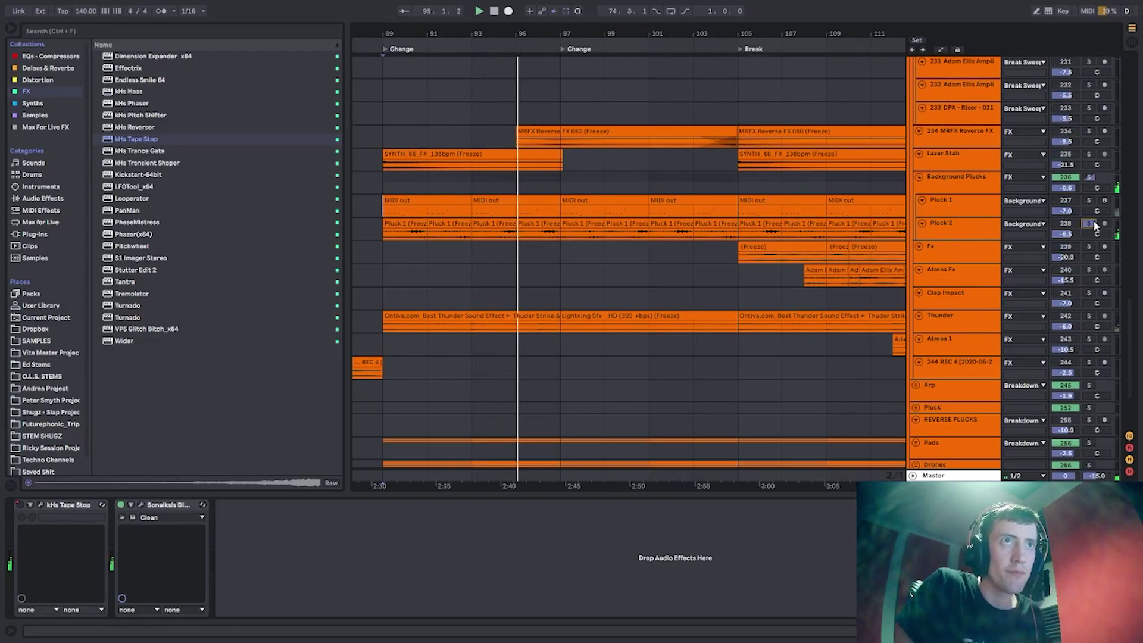
click(952, 209)
scroll(977, 372, down, 6)
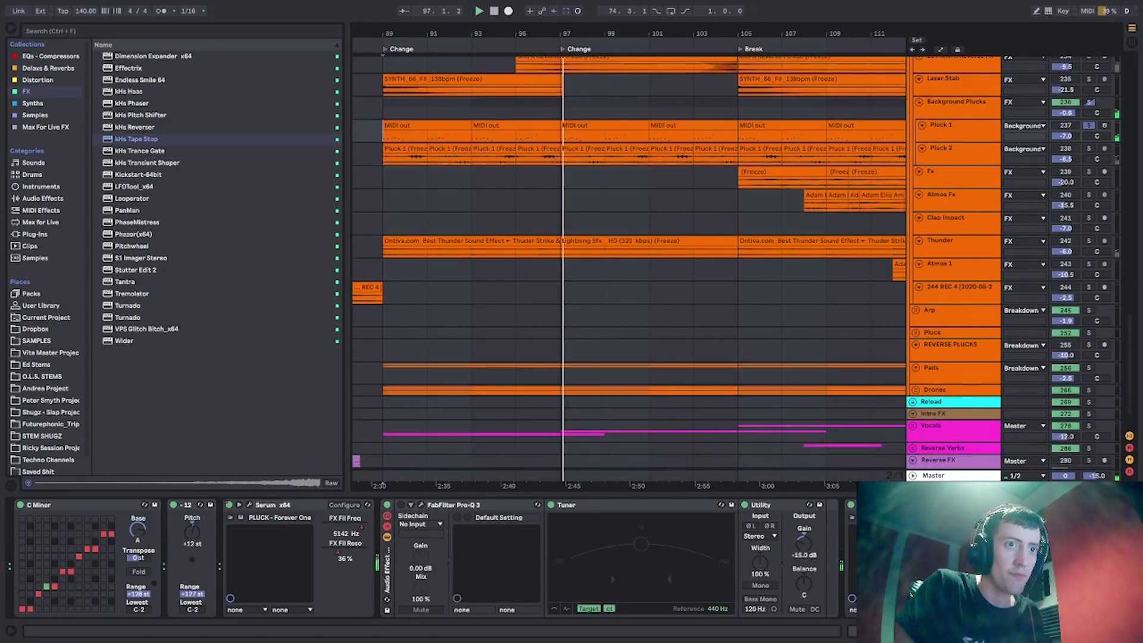
scroll(929, 557, down, 4)
scroll(929, 557, up, 4)
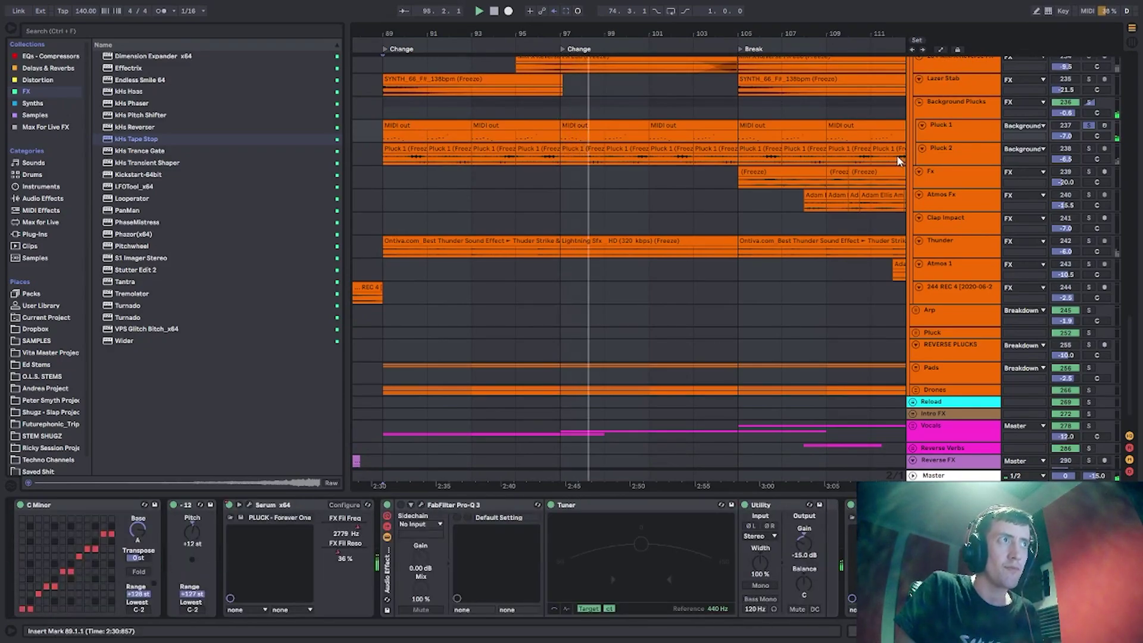
Solo the Thunder track, play it from bar 89 and show its Auto Filter and Utility devices.
click(952, 244)
click(1089, 241)
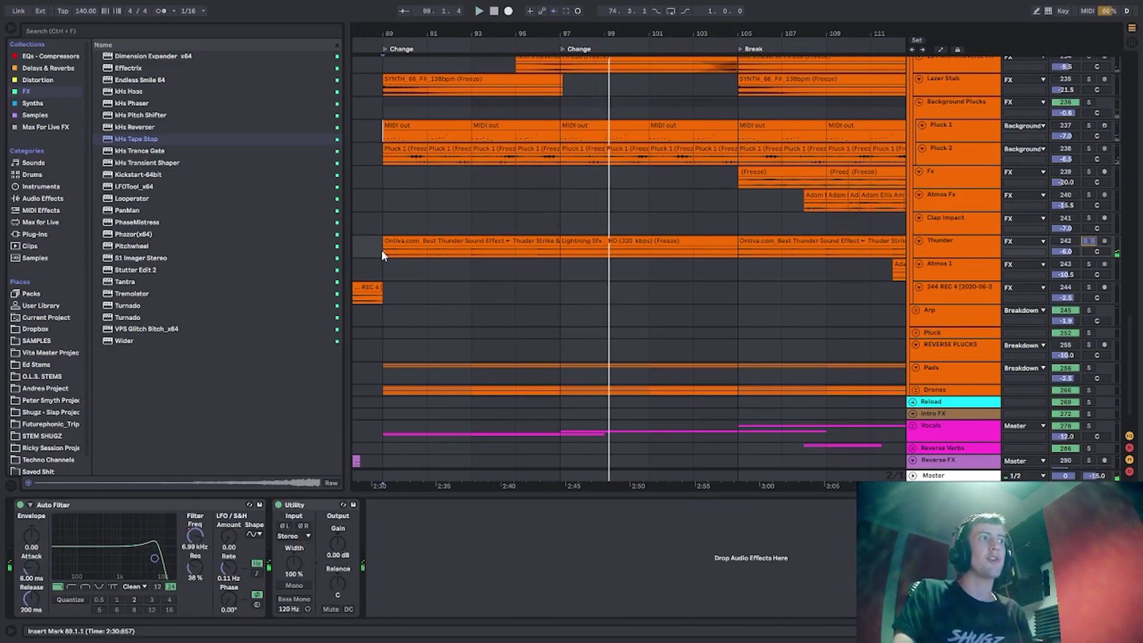
key(space)
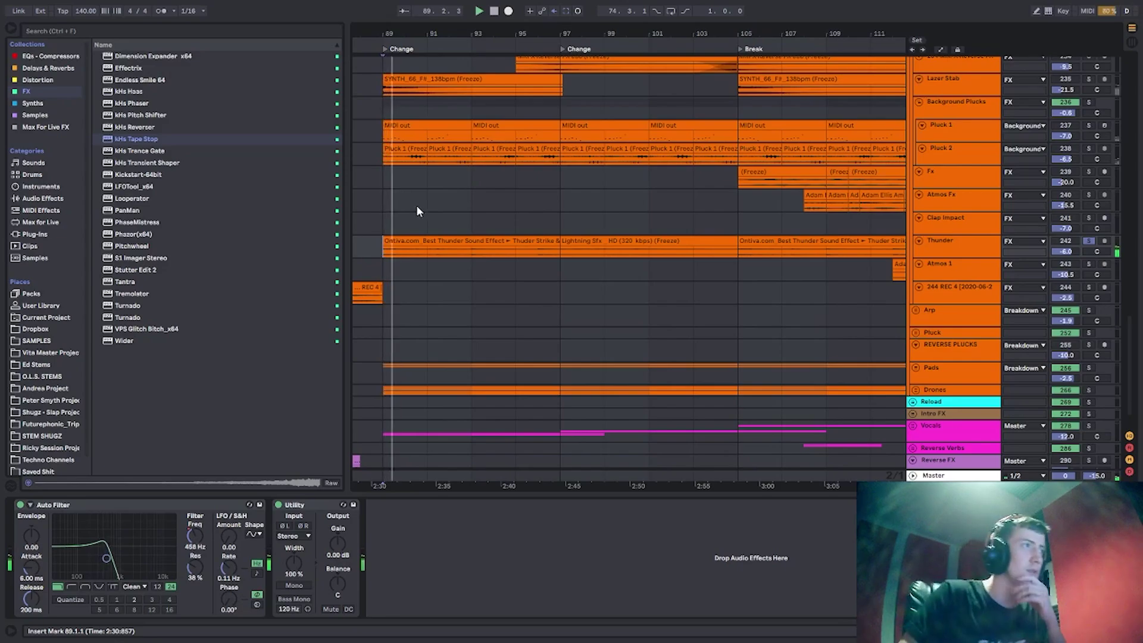
click(940, 240)
Examine the effects on the FX group and its parent Breakdown group during playback, and look back over the FX tracks.
scroll(942, 242, up, 5)
scroll(943, 246, up, 20)
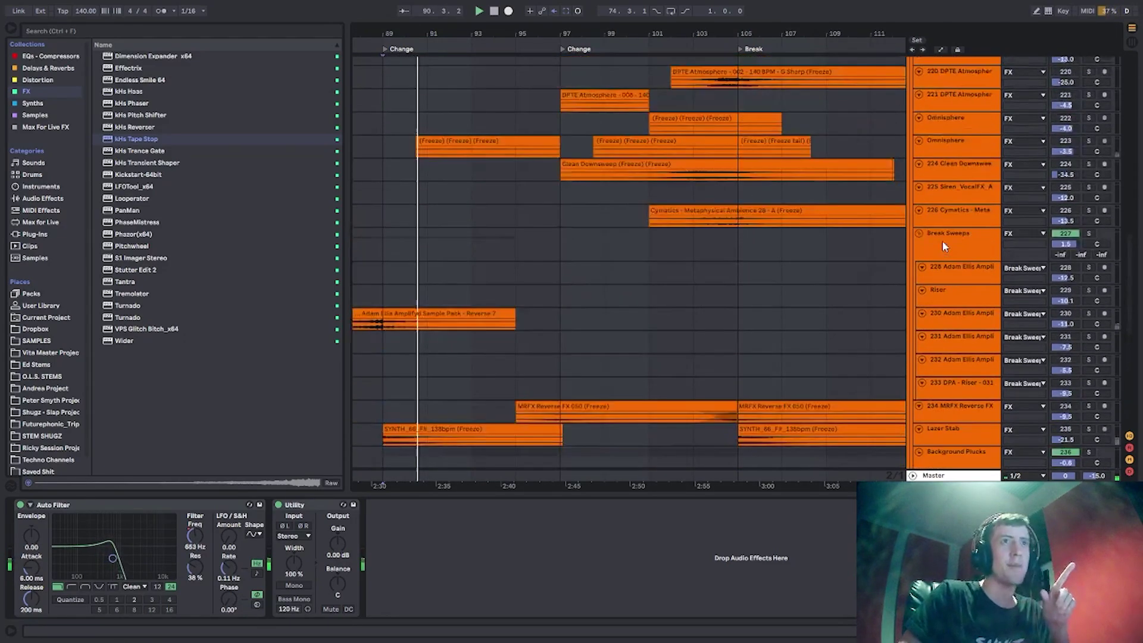
click(945, 222)
click(945, 223)
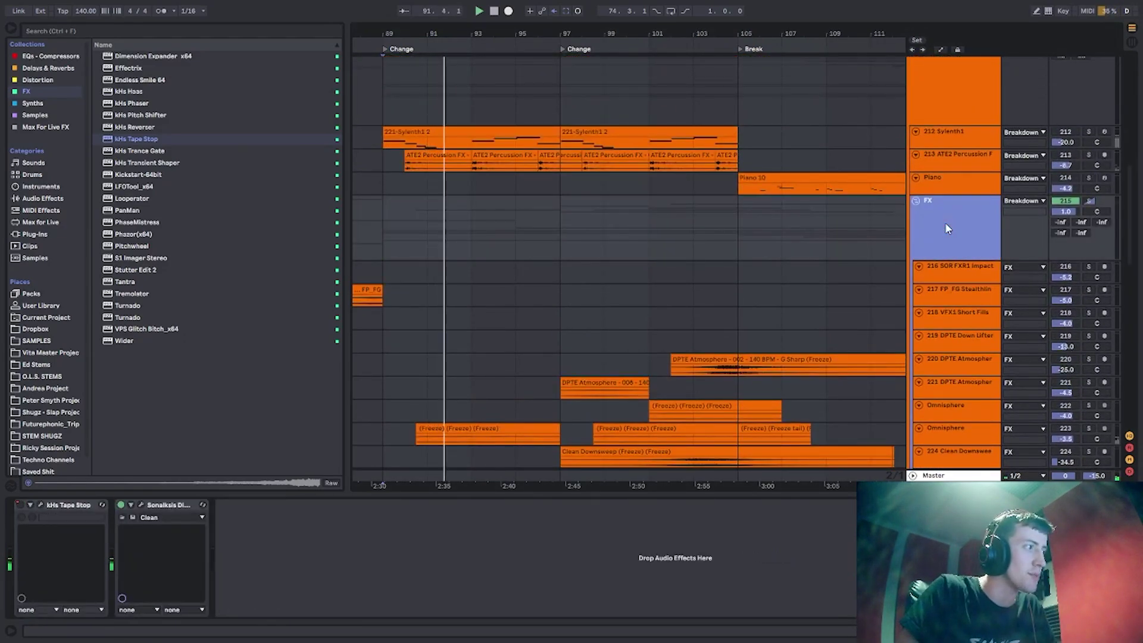
scroll(948, 197, up, 3)
click(953, 153)
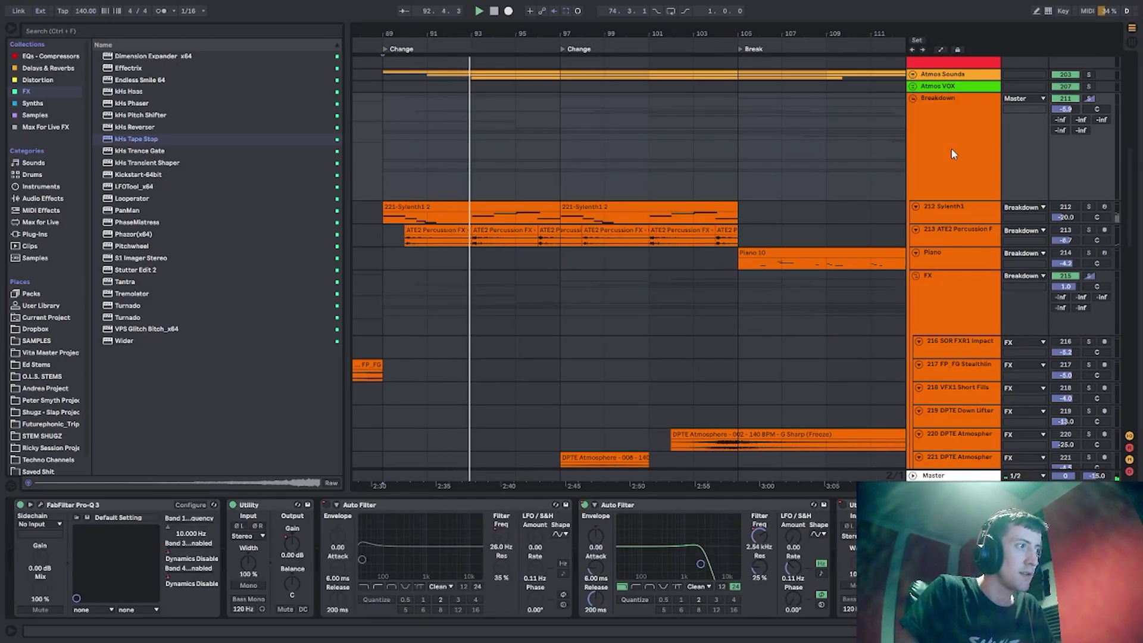
click(951, 280)
scroll(952, 280, down, 3)
scroll(952, 273, down, 20)
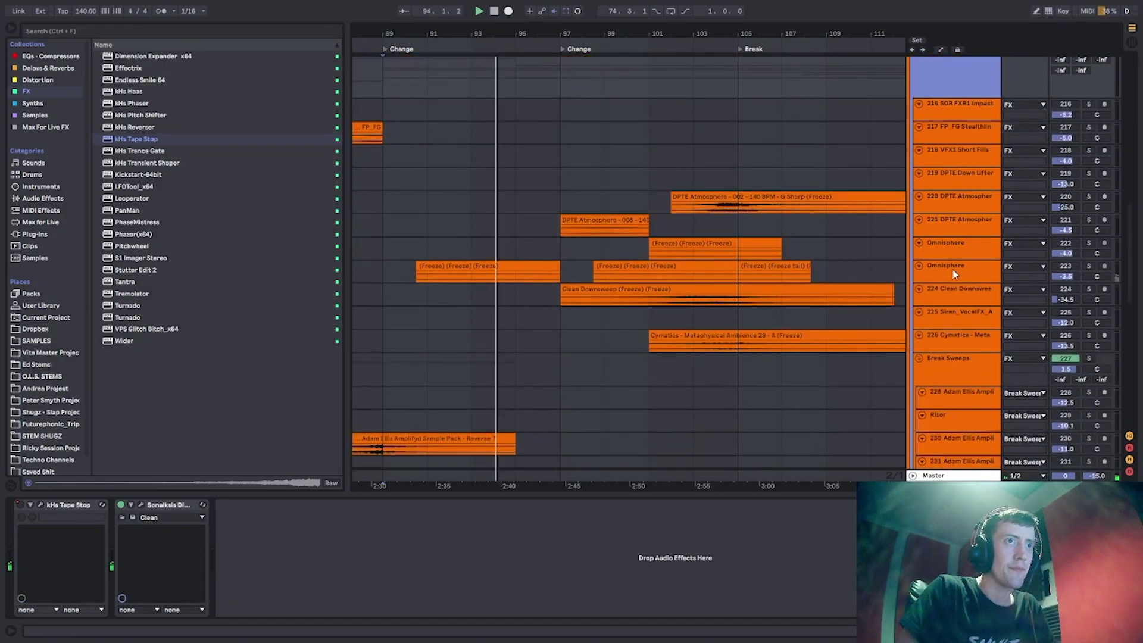
Look over the tracks below the FX group and solo the Pads and Drones groups to listen to them.
click(952, 267)
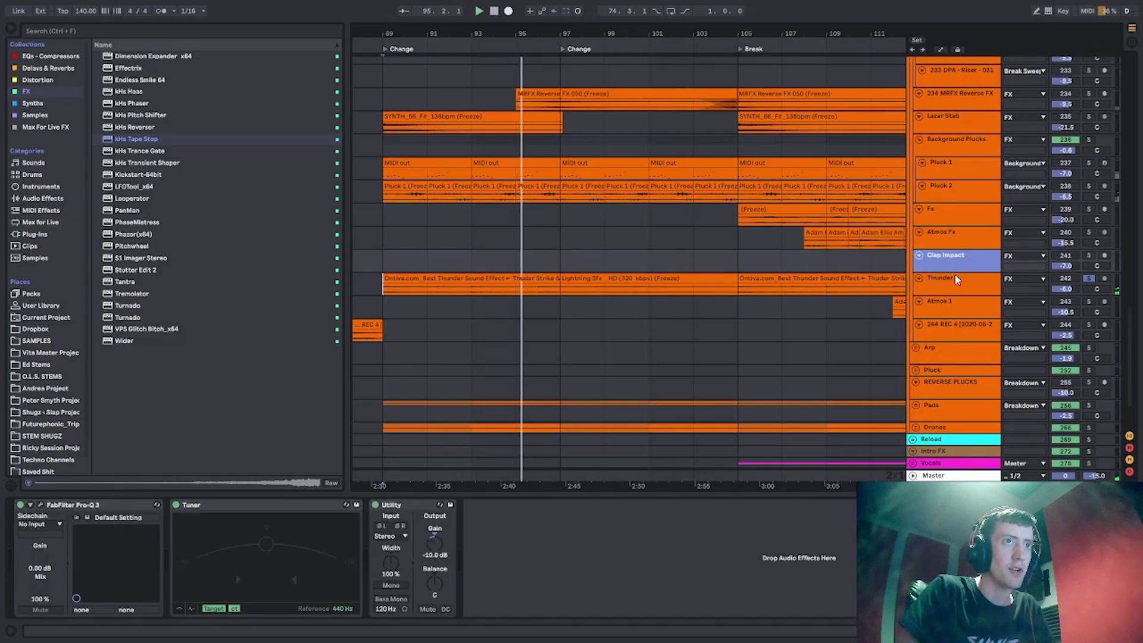
click(955, 275)
scroll(956, 275, down, 3)
click(953, 333)
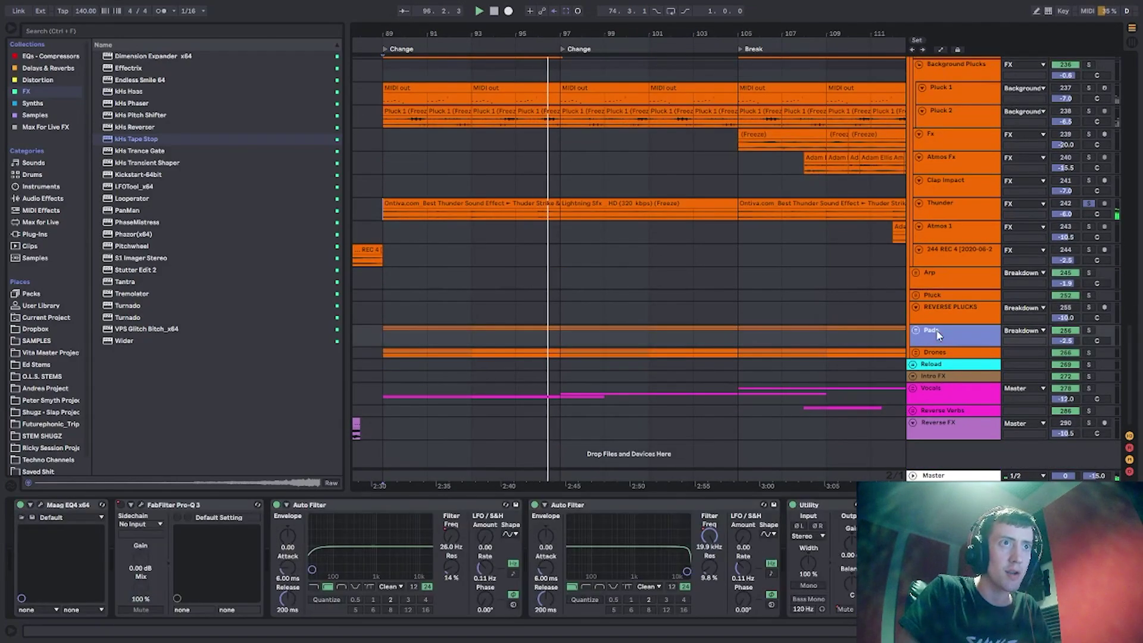
click(1088, 343)
click(1088, 353)
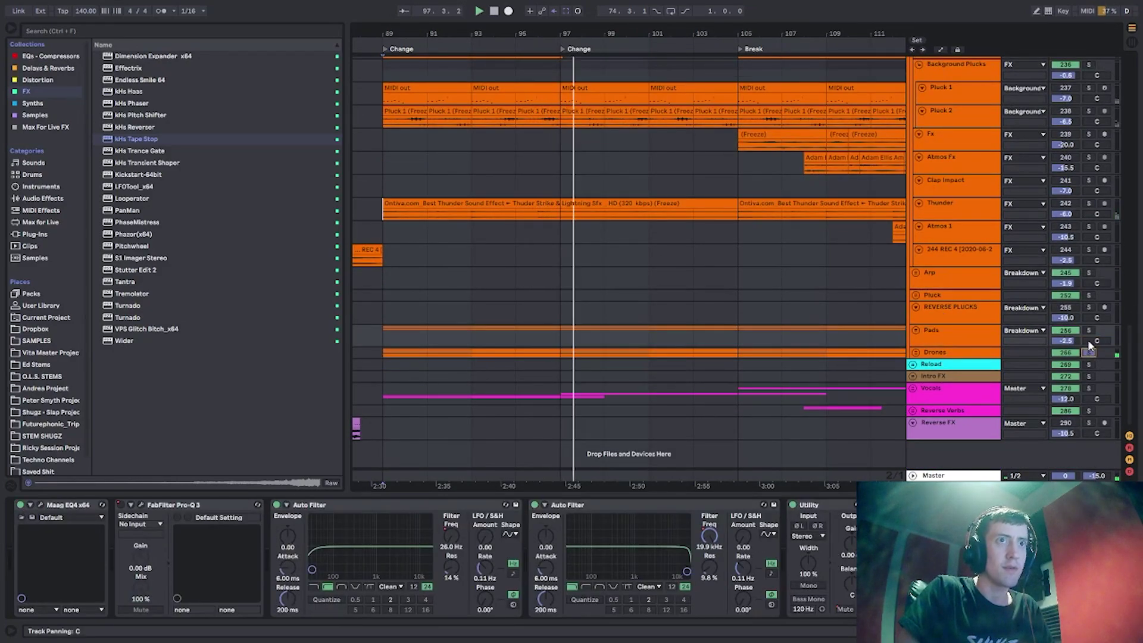
Fold the FX group inside Breakdown to view the groups below it, and unfold it again.
scroll(915, 273, up, 15)
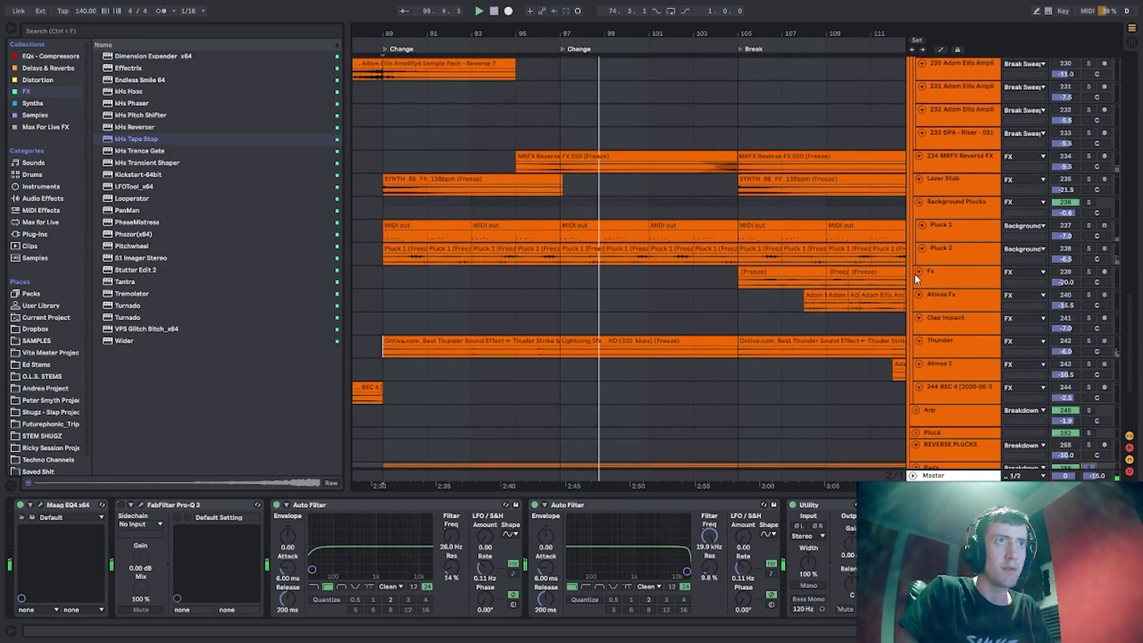
click(935, 186)
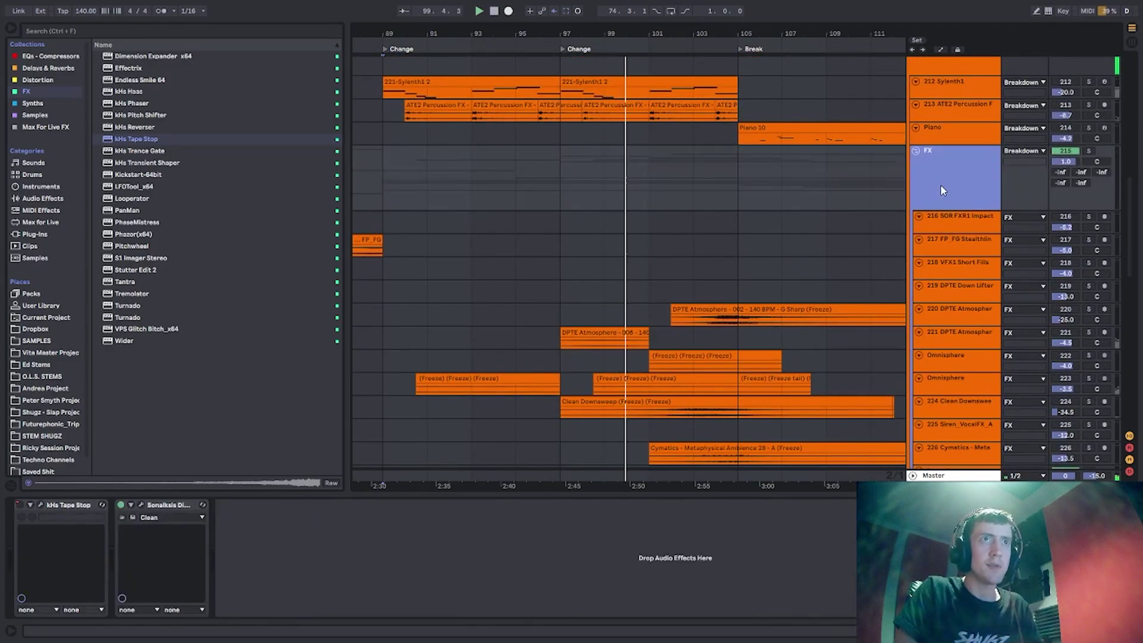
key(Left)
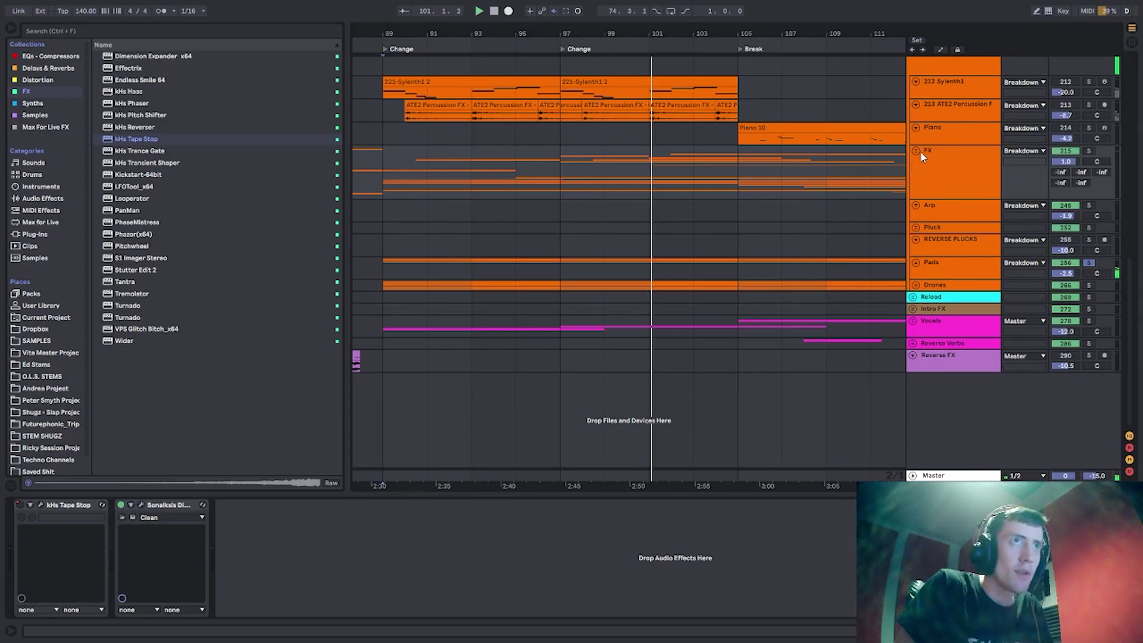
click(919, 149)
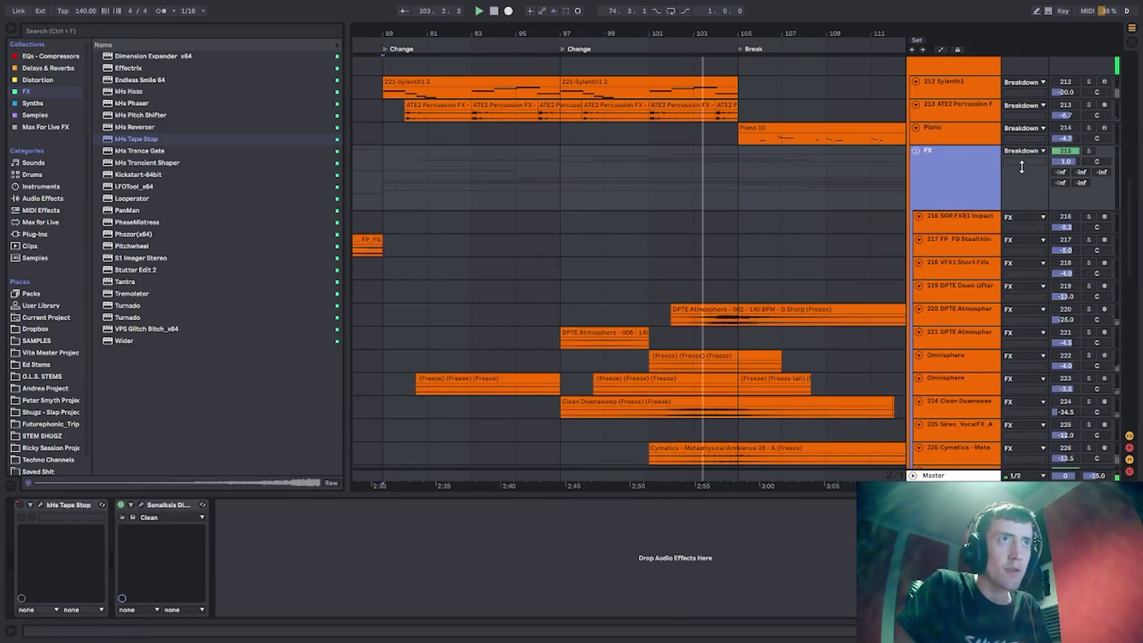
Examine the device chains of the FX group's tracks, from the SGR FXR1 Impact track down to the Break Sweeps tracks.
click(943, 216)
key(Down)
key(Down)
key(Down)
key(Down)
key(Down)
key(Down)
key(Down)
key(Down)
key(Down)
key(Down)
key(Down)
key(Down)
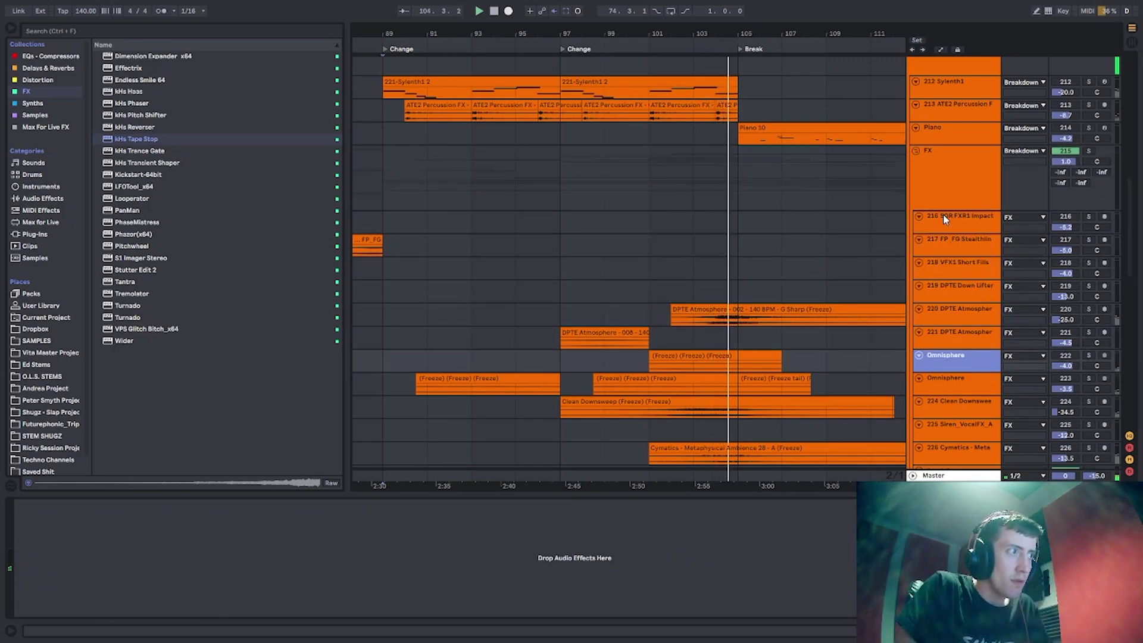
key(Down)
key(Down)
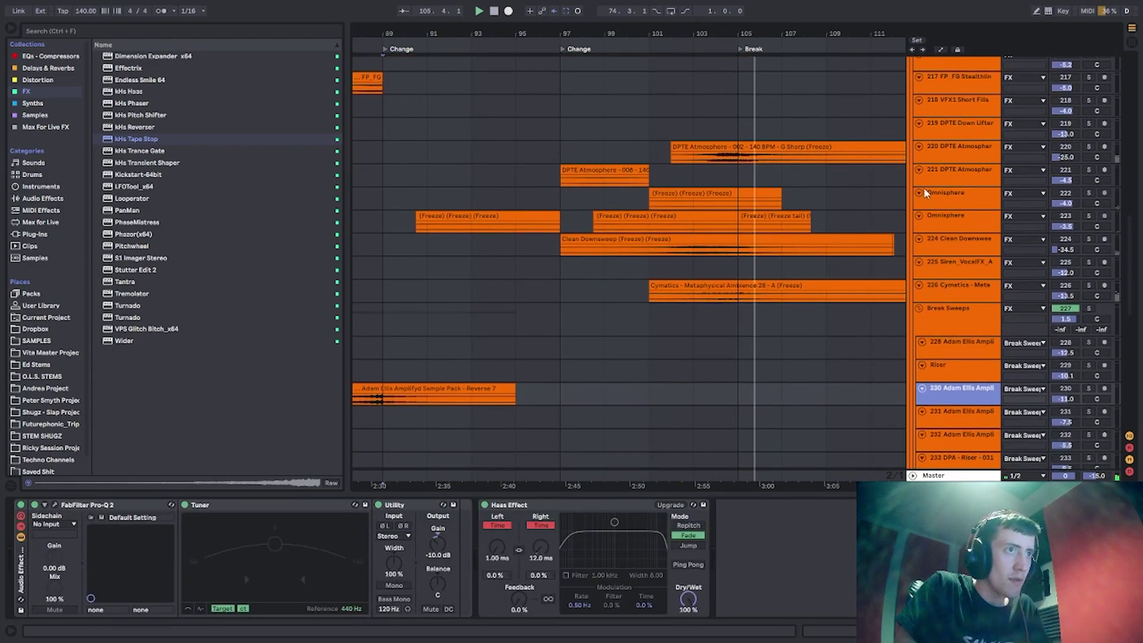
Set the playback start to bar 89 and view the effects on the Background Plucks group.
click(397, 407)
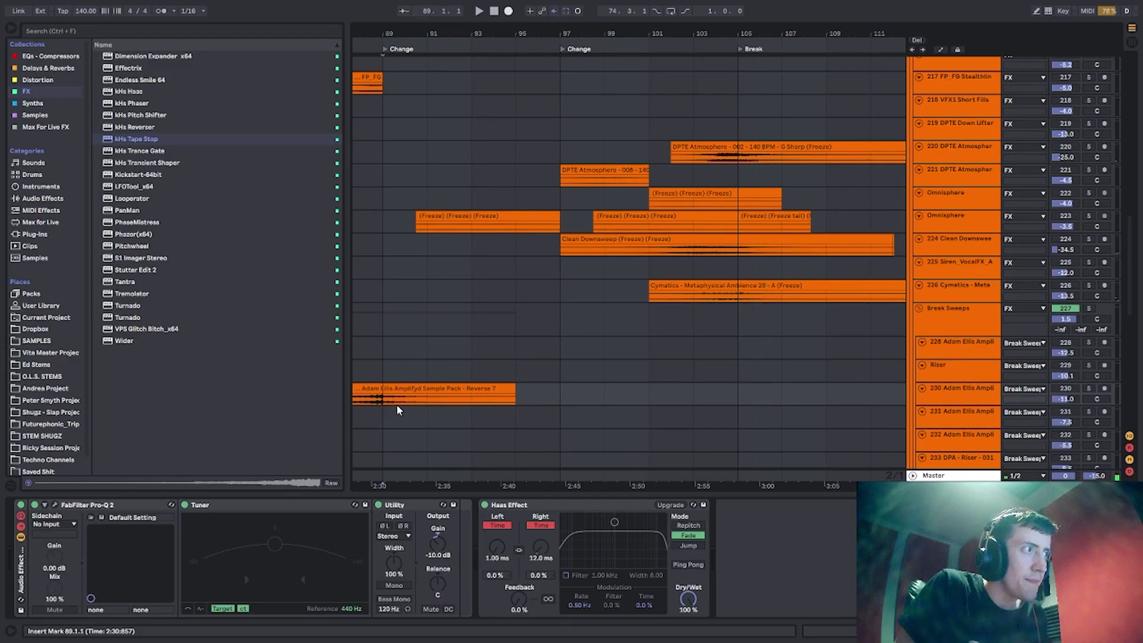
scroll(583, 353, down, 5)
key(Down)
scroll(893, 361, down, 2)
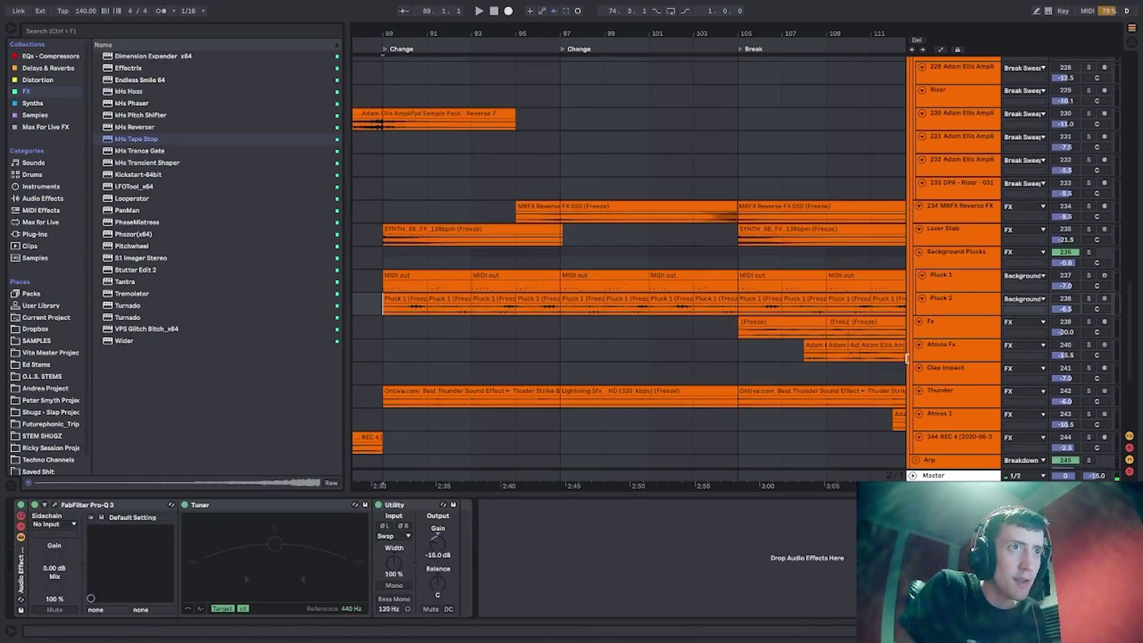
click(961, 256)
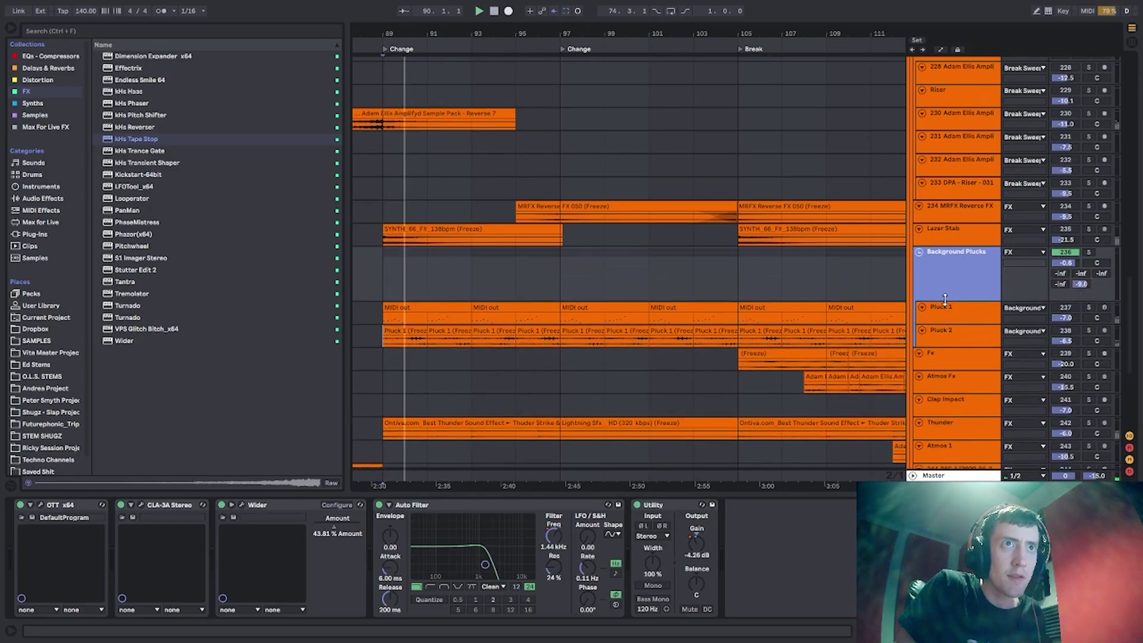
Raise the Thunder track's Auto Filter frequency to 19.9 kHz and audition the unfolded track from bar 105.
scroll(944, 321, down, 1)
click(962, 351)
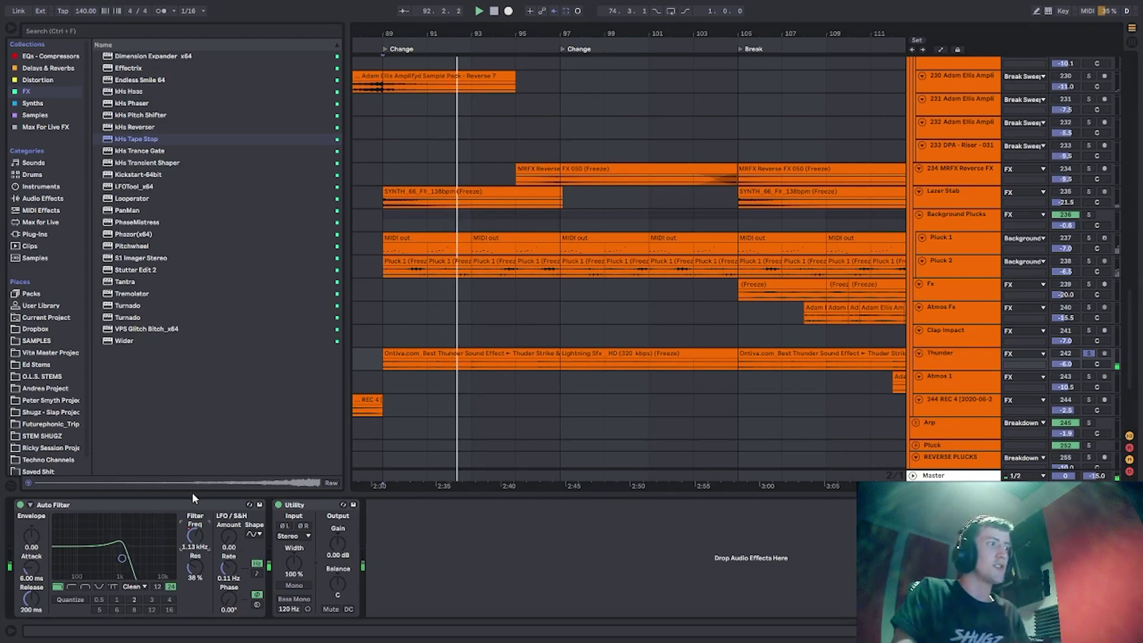
drag(192, 546, 192, 464)
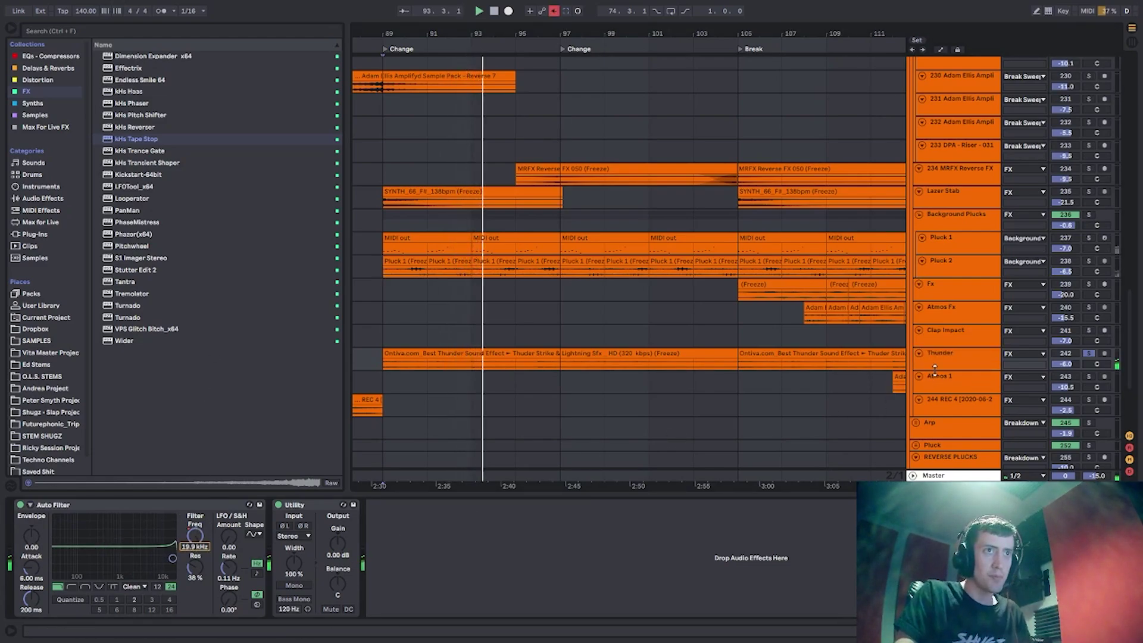
click(922, 354)
click(740, 406)
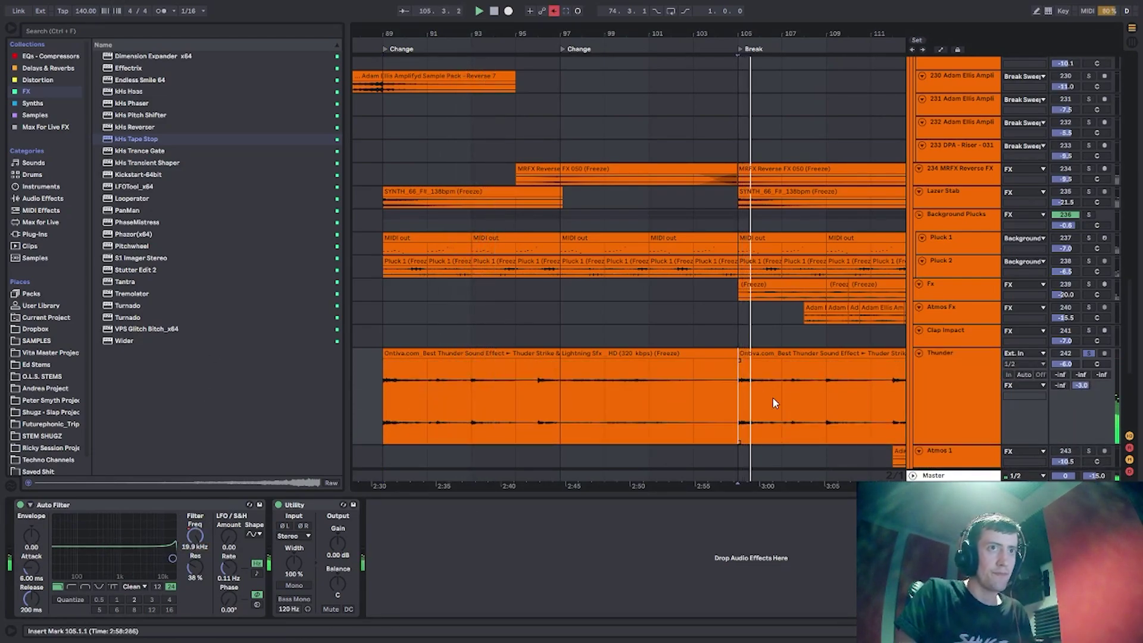
Show and hide the return tracks, and fold the Thunder track.
key(ctrl+alt+t)
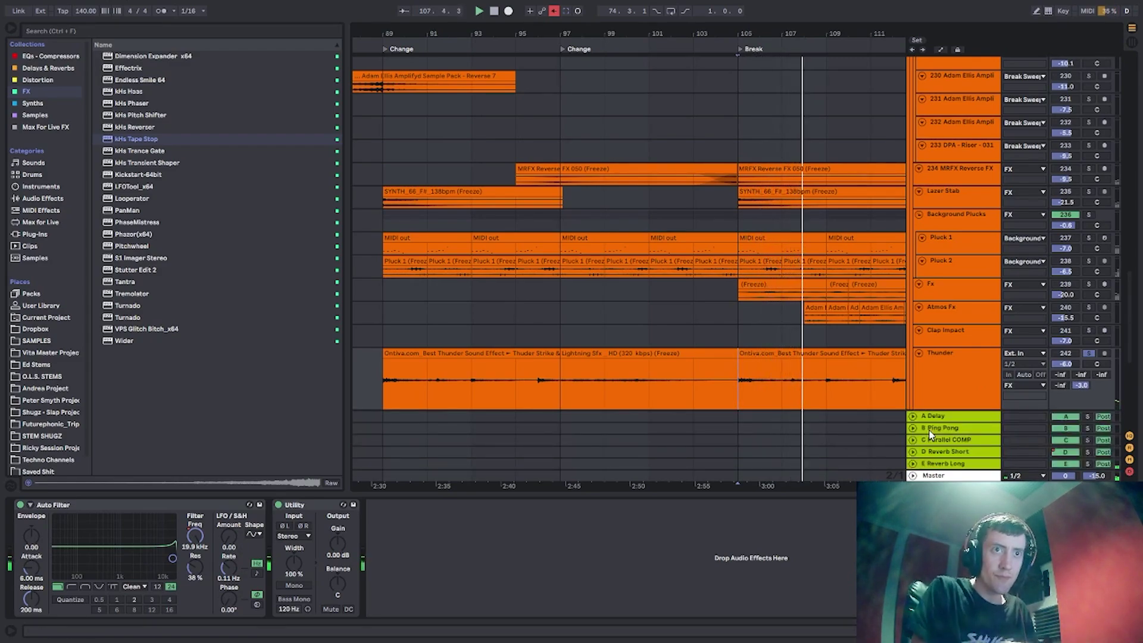
key(ctrl+alt+r)
click(953, 398)
scroll(950, 369, up, 12)
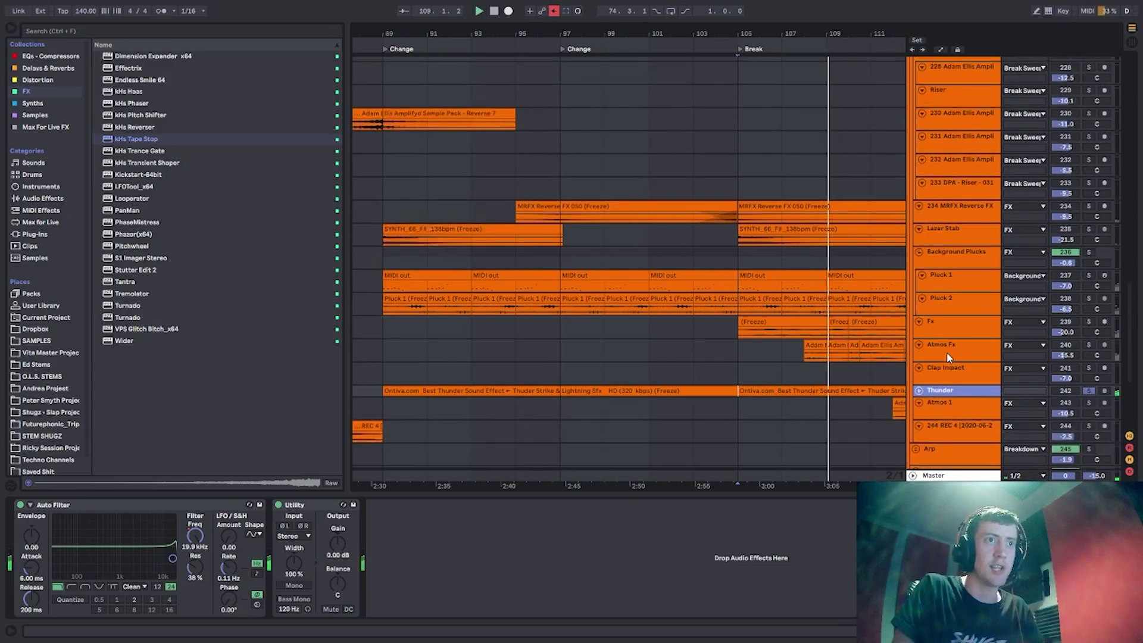
scroll(929, 341, up, 12)
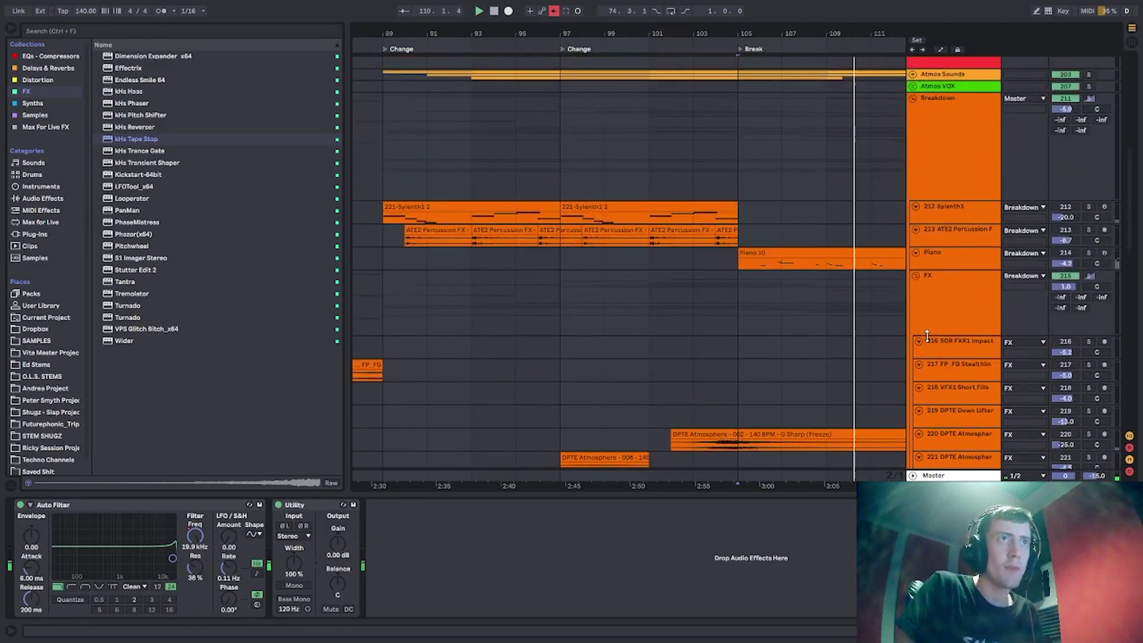
Fold the Breakdown group and play it soloed from bar 89 with the overridden automation re-enabled.
click(396, 256)
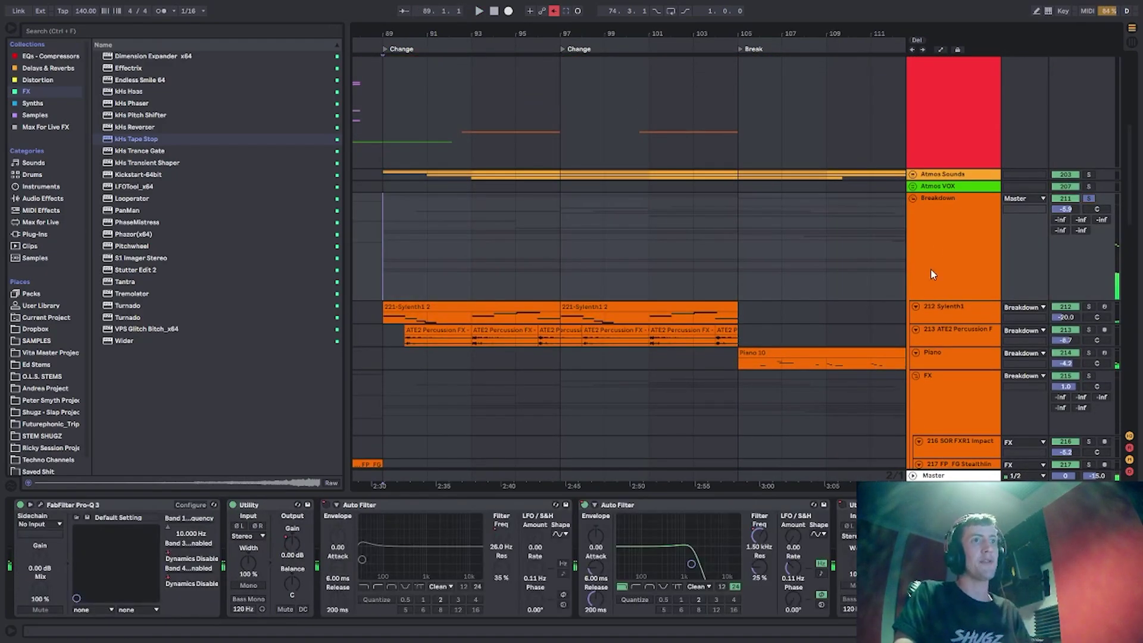
key(Left)
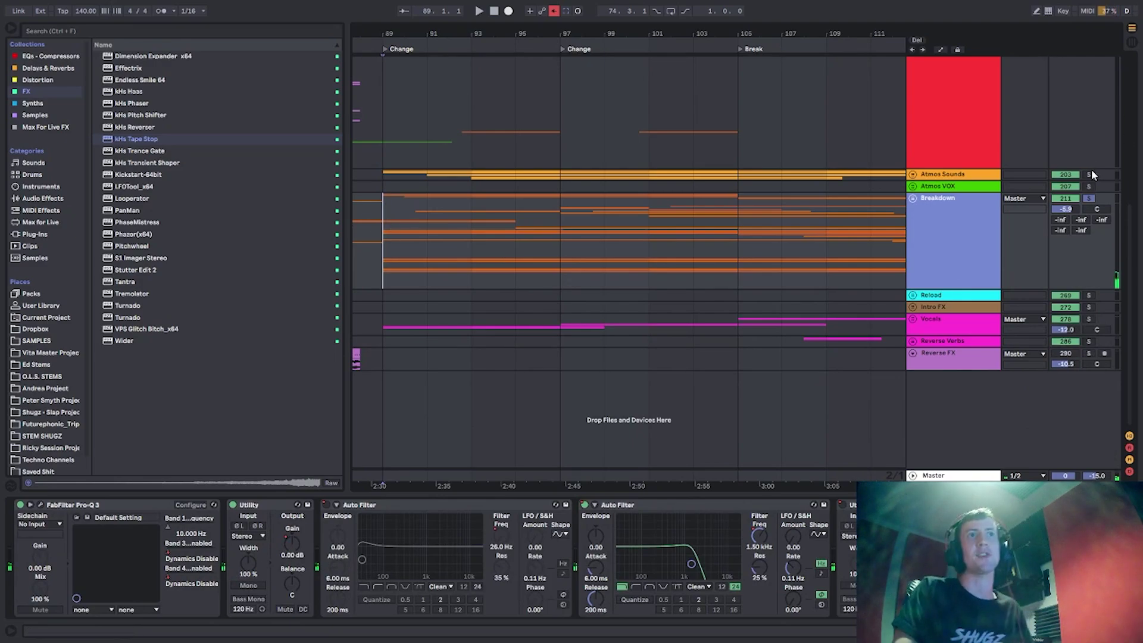
key(space)
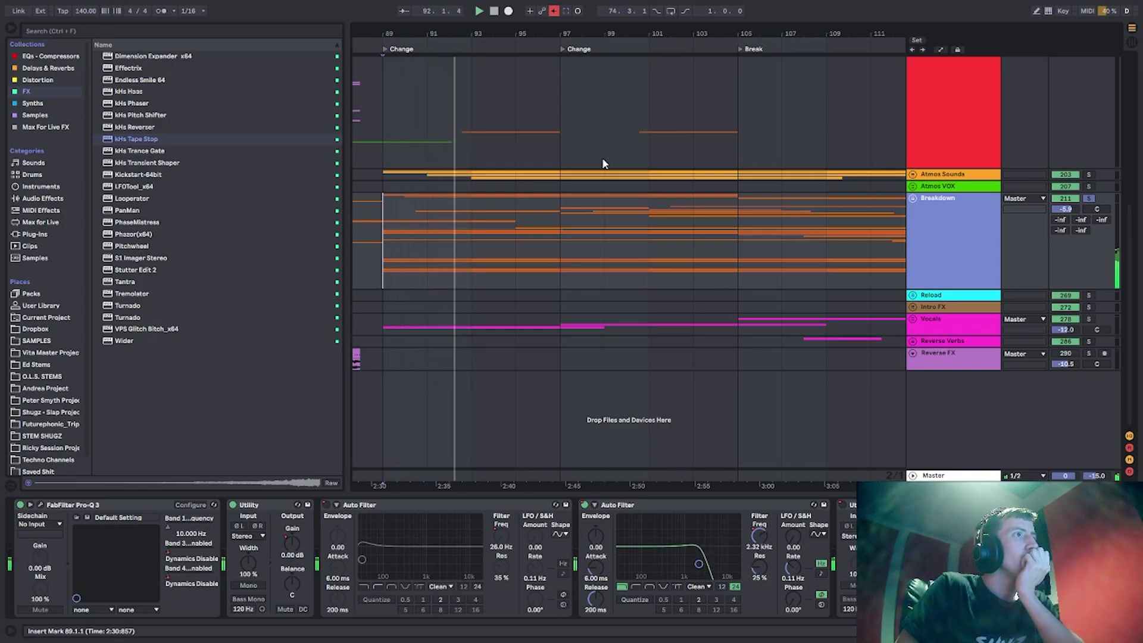
click(554, 12)
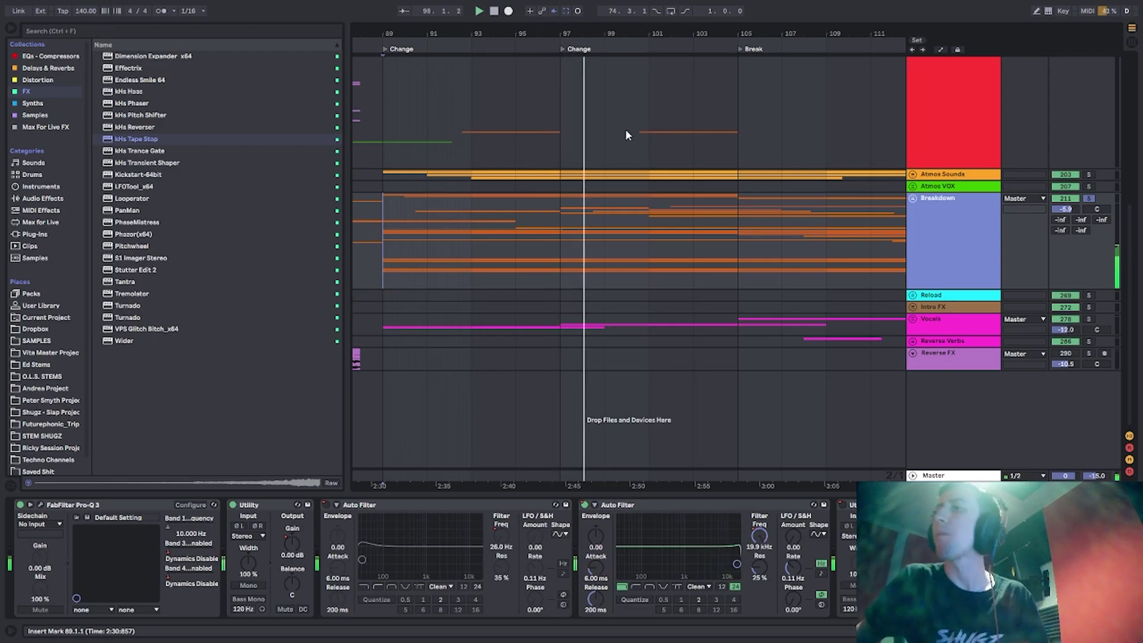
Look over the wider arrangement around the breakdown, from the Kick & Bass group down to the Vocals group.
drag(592, 32, 538, 11)
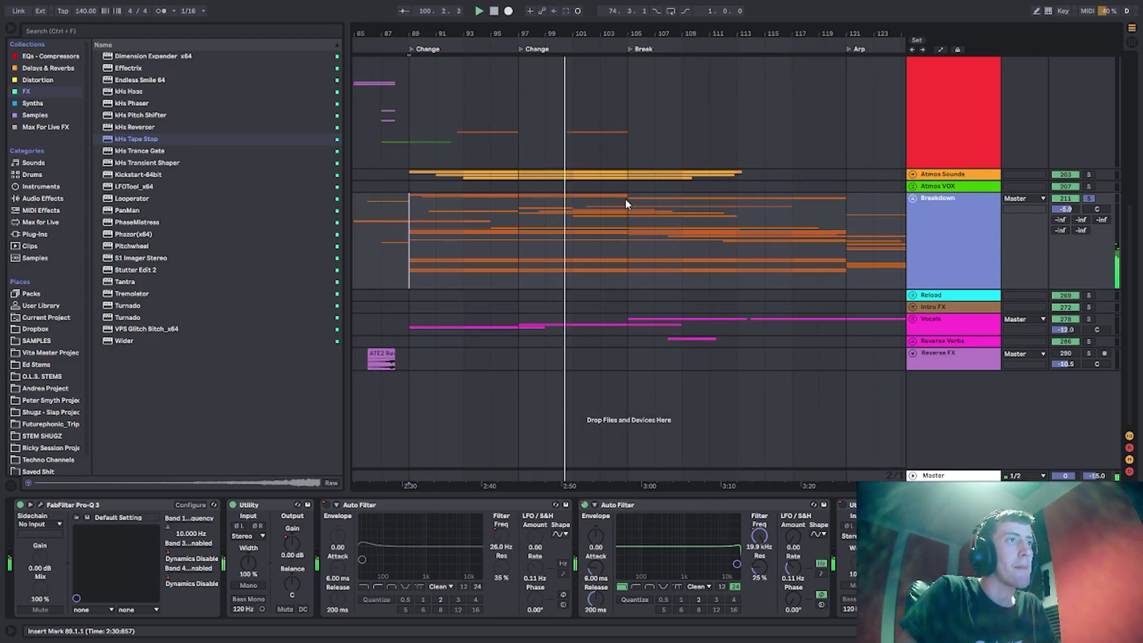
click(408, 327)
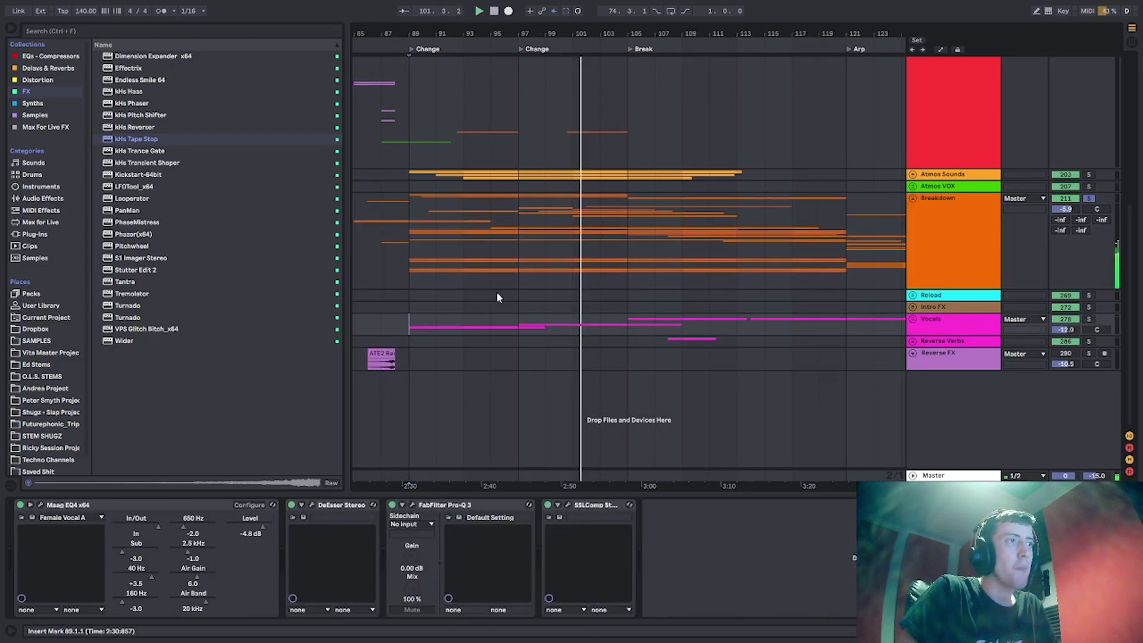
scroll(497, 292, up, 10)
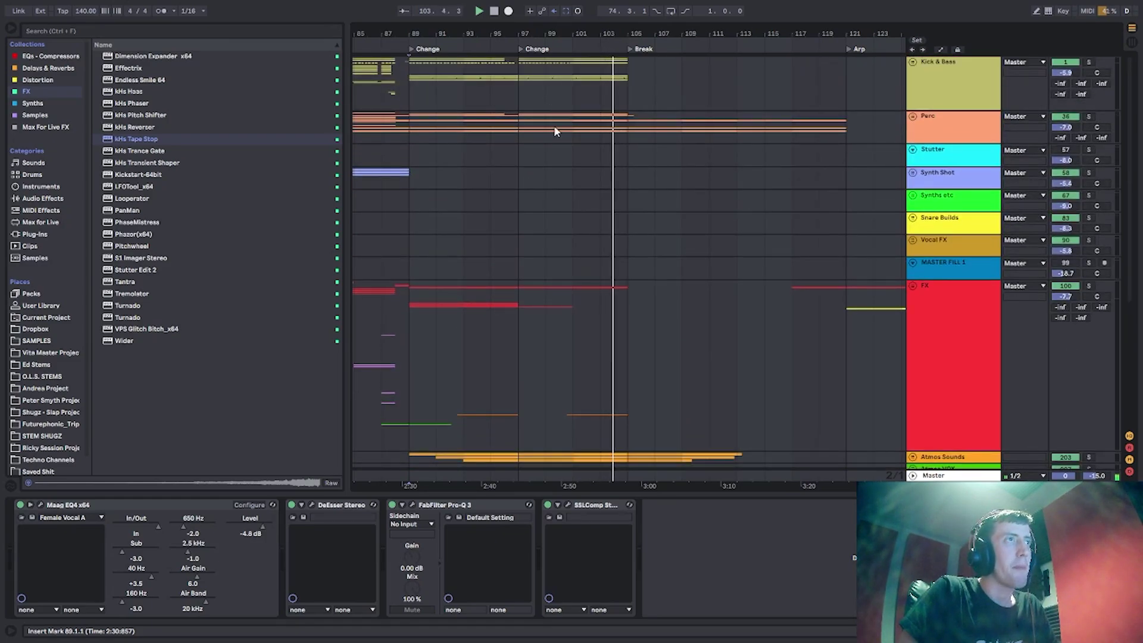
click(418, 87)
scroll(531, 277, down, 10)
click(455, 352)
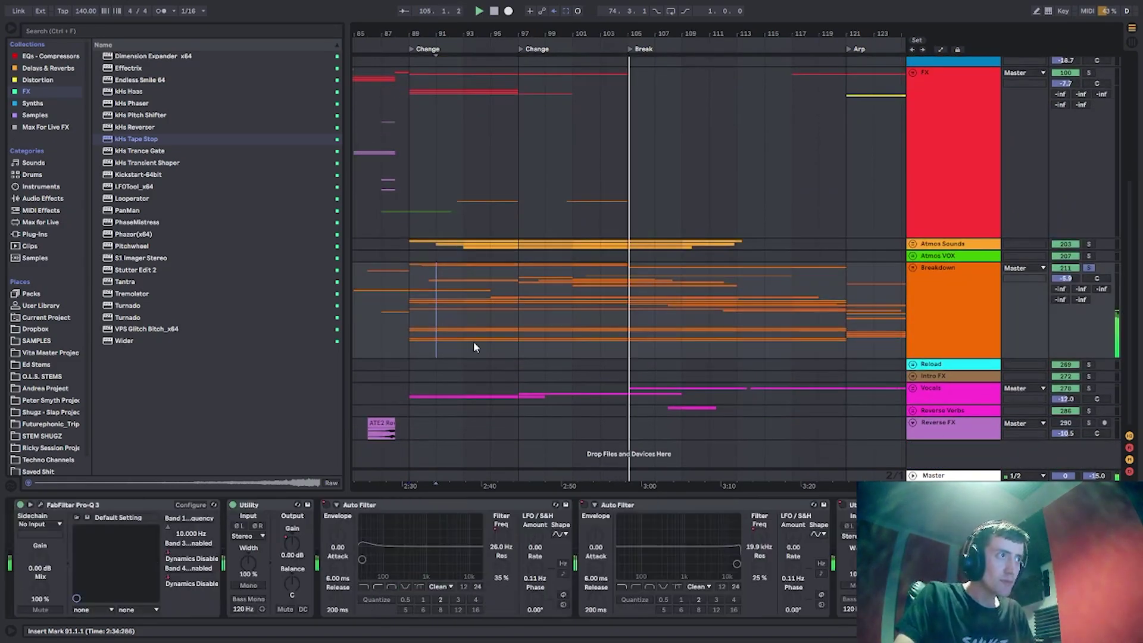
Unfold the Vocals group and its two Vocal FX tracks to show their clips from bar 89.
click(423, 387)
click(914, 391)
scroll(524, 350, down, 4)
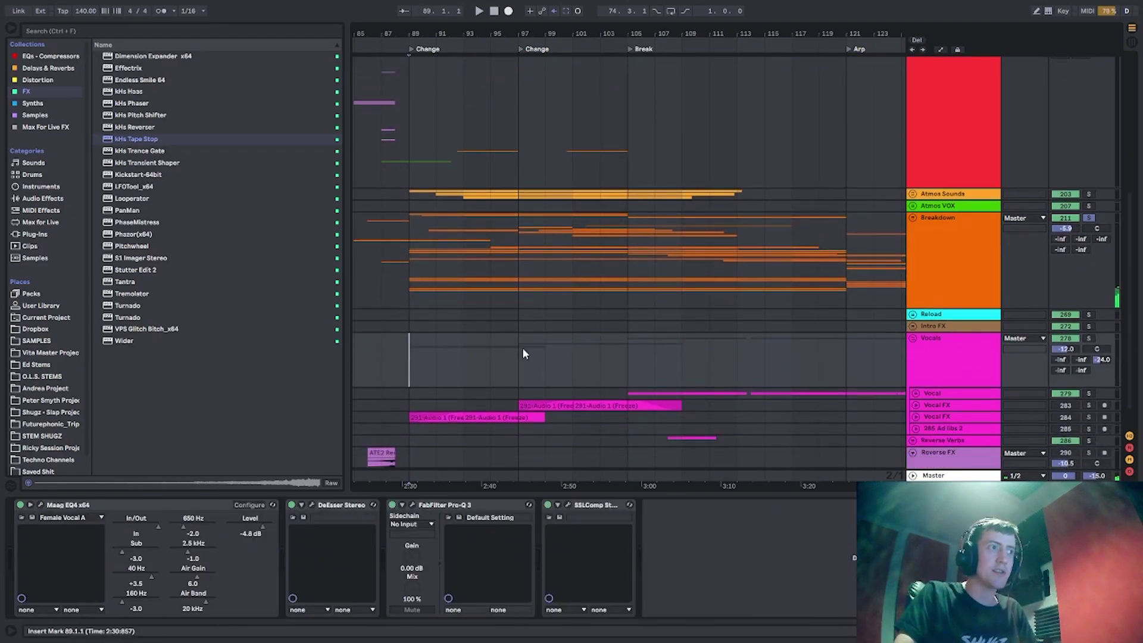
click(418, 377)
click(917, 386)
click(916, 376)
scroll(635, 402, down, 1)
scroll(635, 404, down, 2)
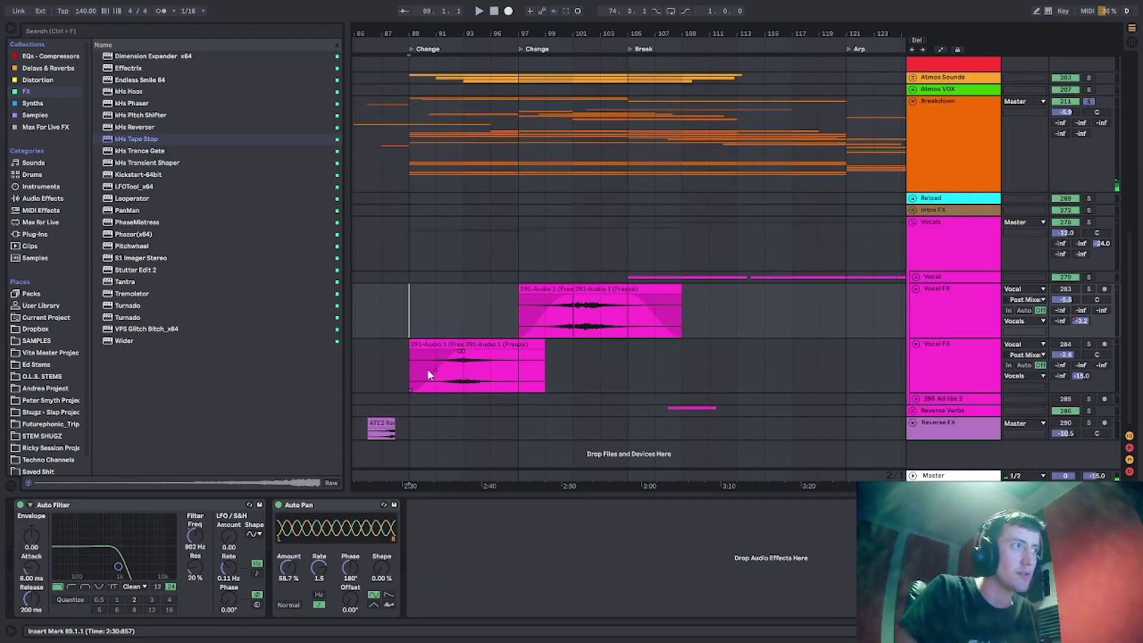
Play the lower Vocal FX track soloed from bar 91 and listen to the vocal effect clips.
click(434, 368)
key(space)
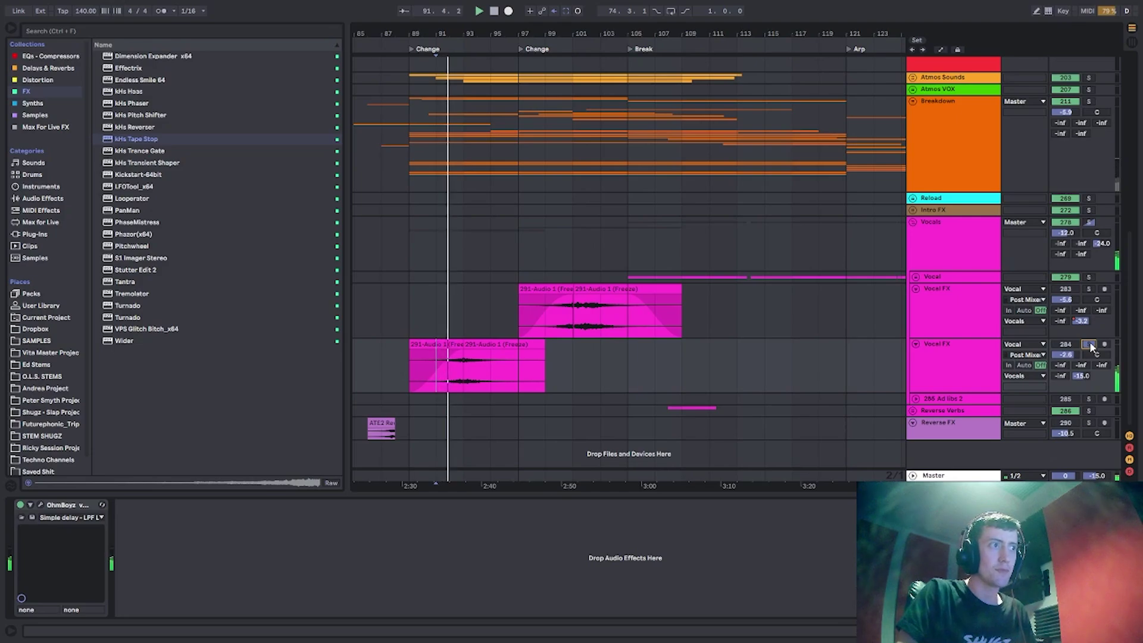
click(1089, 345)
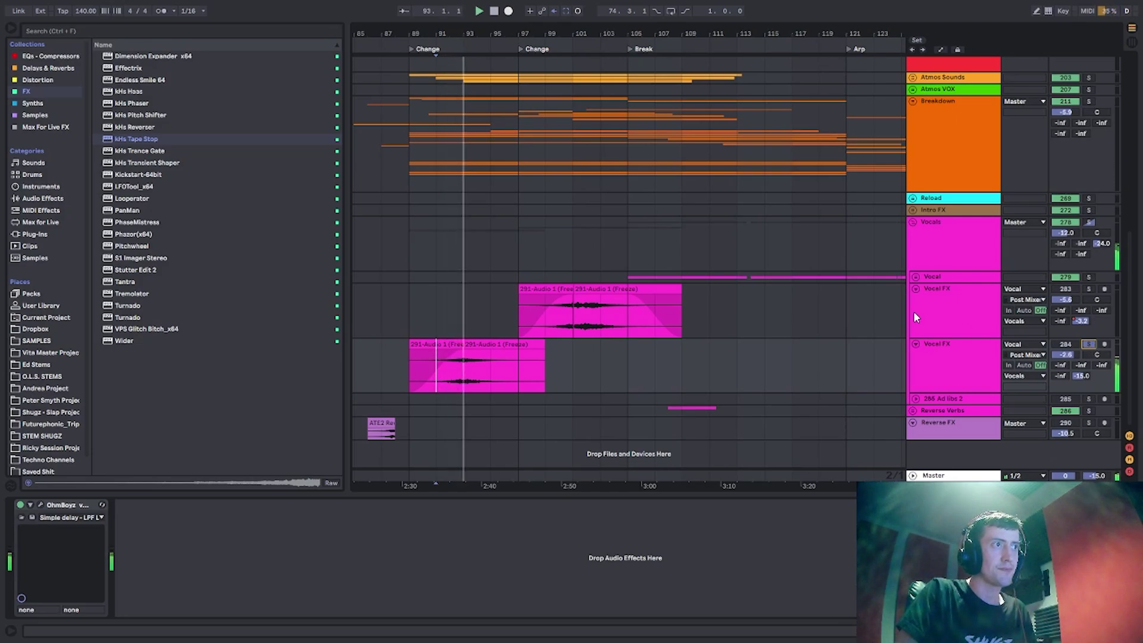
mouse_move(450, 34)
mouse_down()
mouse_move(450, 119)
mouse_move(453, 35)
mouse_up()
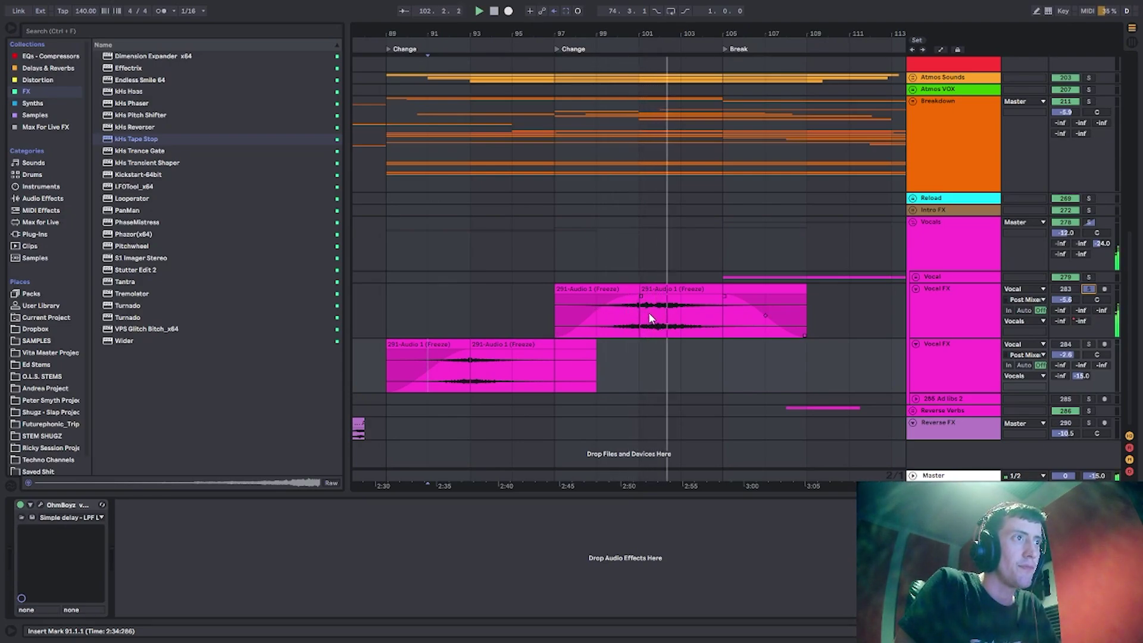
Clear the solo on the Vocals group and set the playback start to bar 105, at the Break, with playback stopped.
click(960, 250)
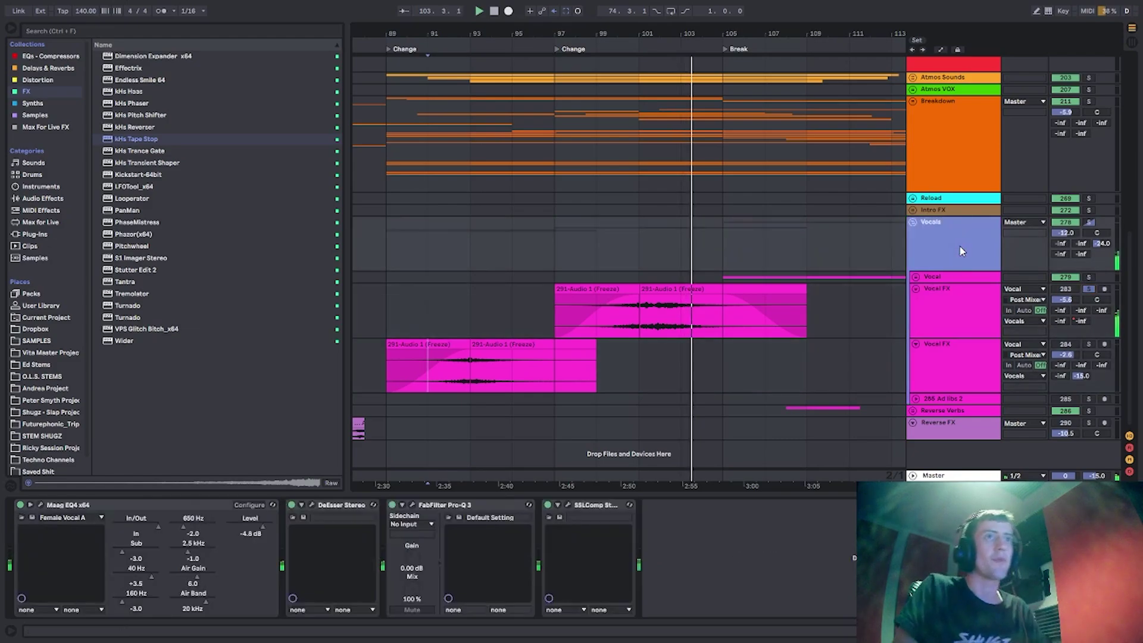
click(1090, 223)
click(1090, 223)
click(721, 238)
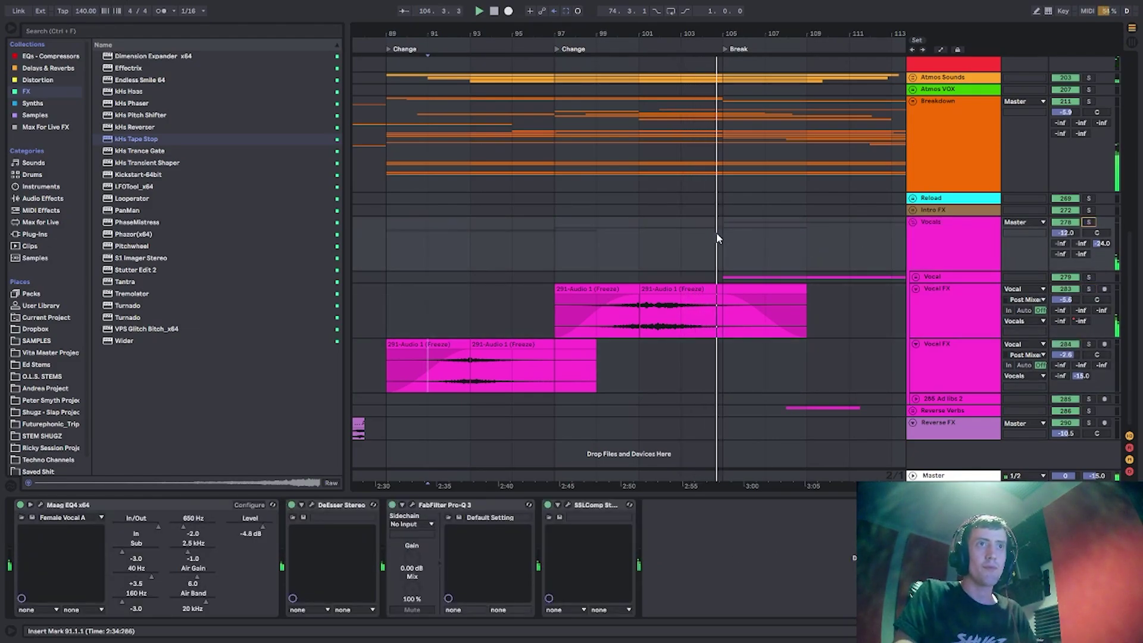
key(space)
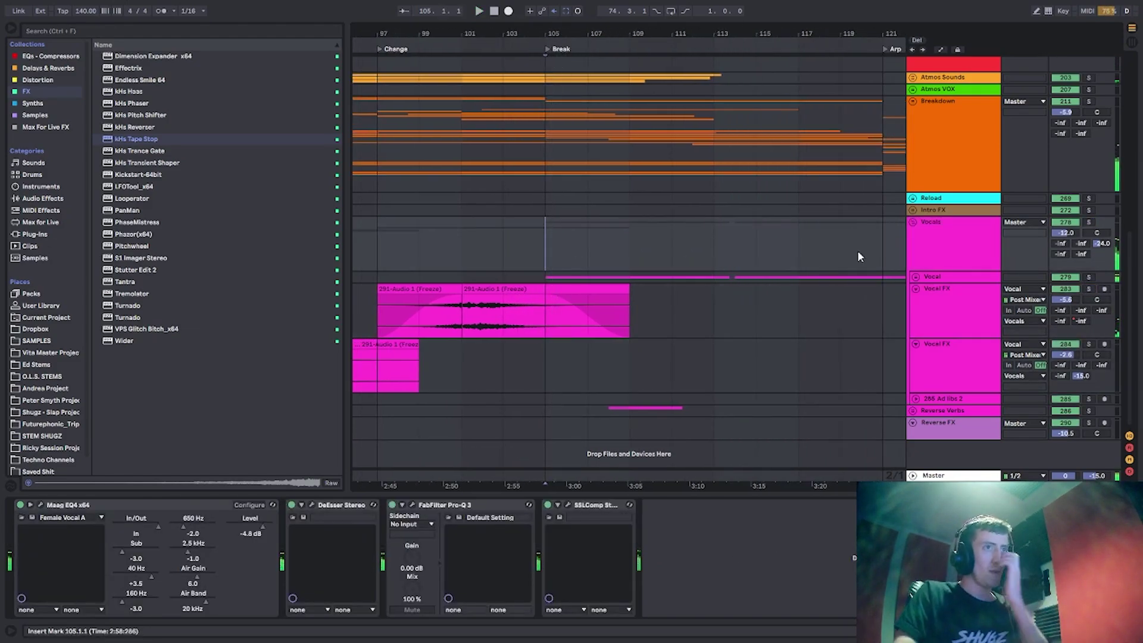
click(915, 234)
click(914, 222)
click(915, 222)
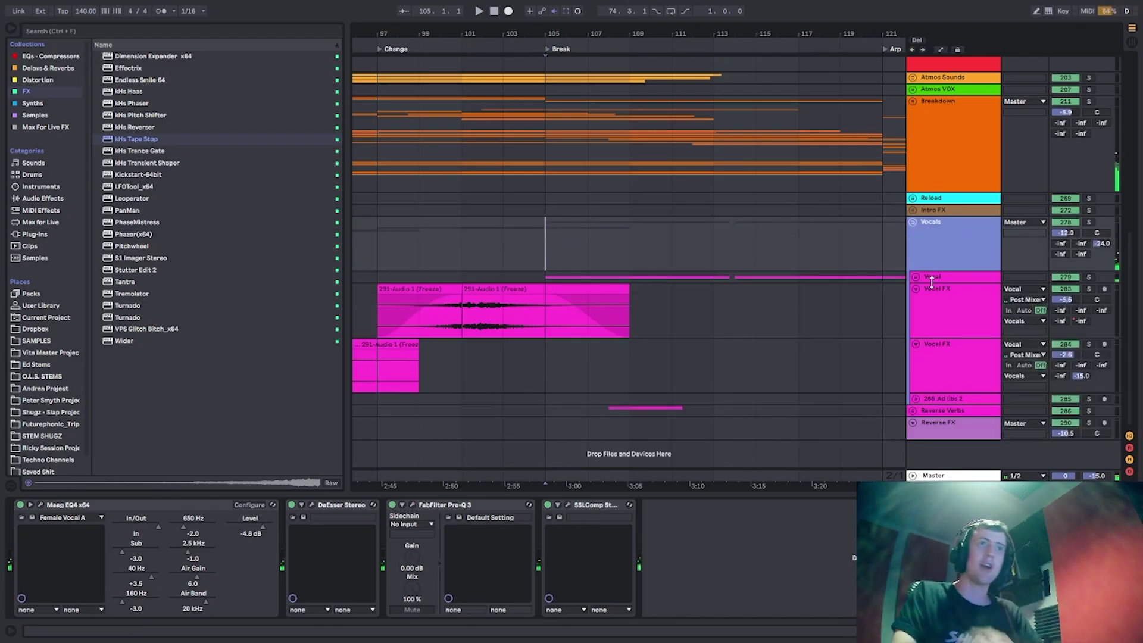
Fold both Vocal FX tracks and unfold the Vocal subgroup, placing the insert mark at bar 105 on it.
double_click(933, 314)
double_click(934, 316)
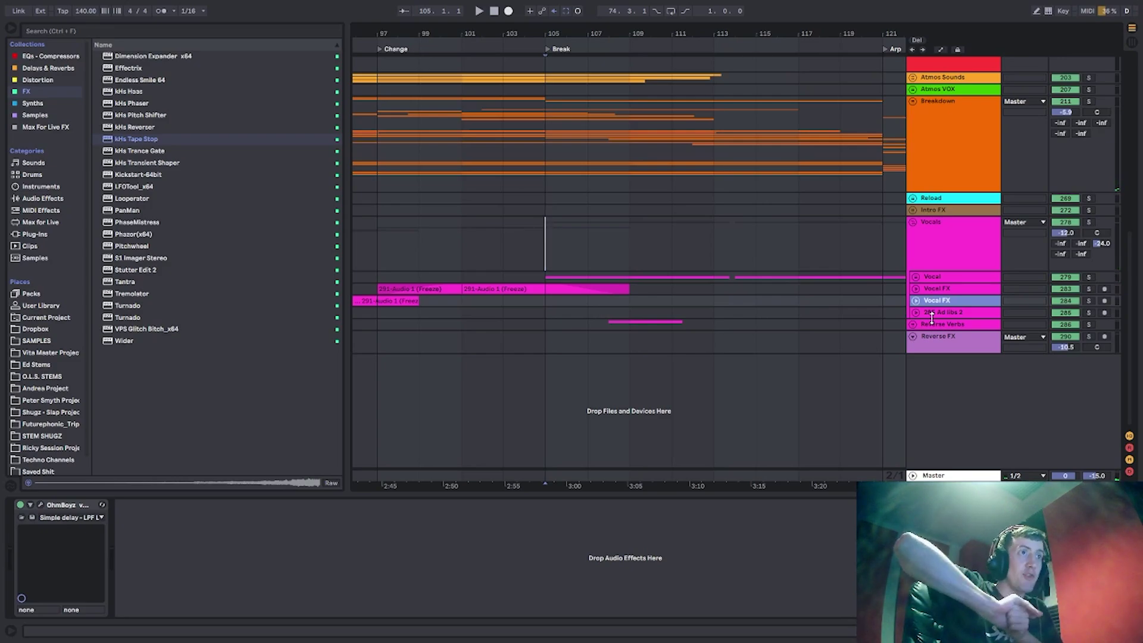
click(919, 279)
click(549, 294)
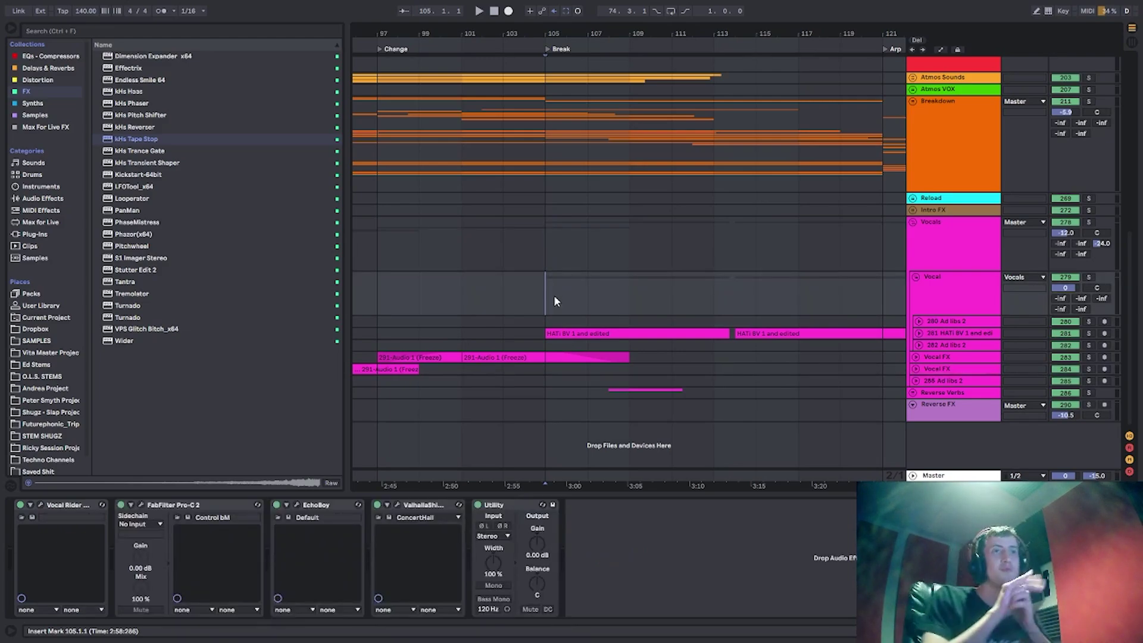
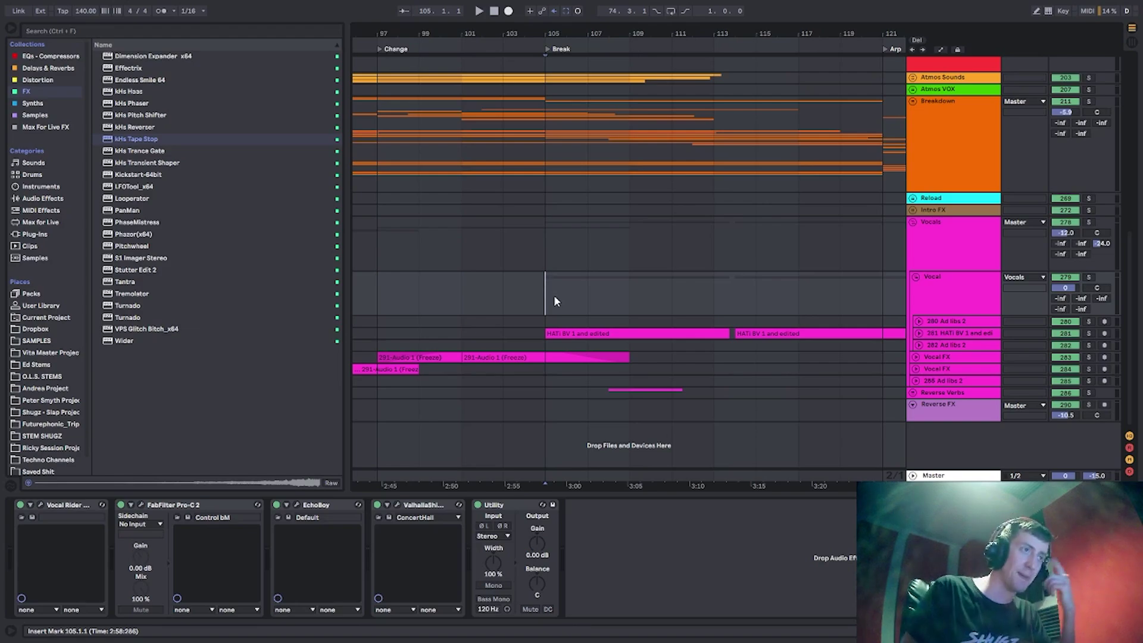
Bypass EchoBoy and ValhallaShimmer on the Vocal subgroup and play the Vocals group soloed from bar 105.
click(533, 333)
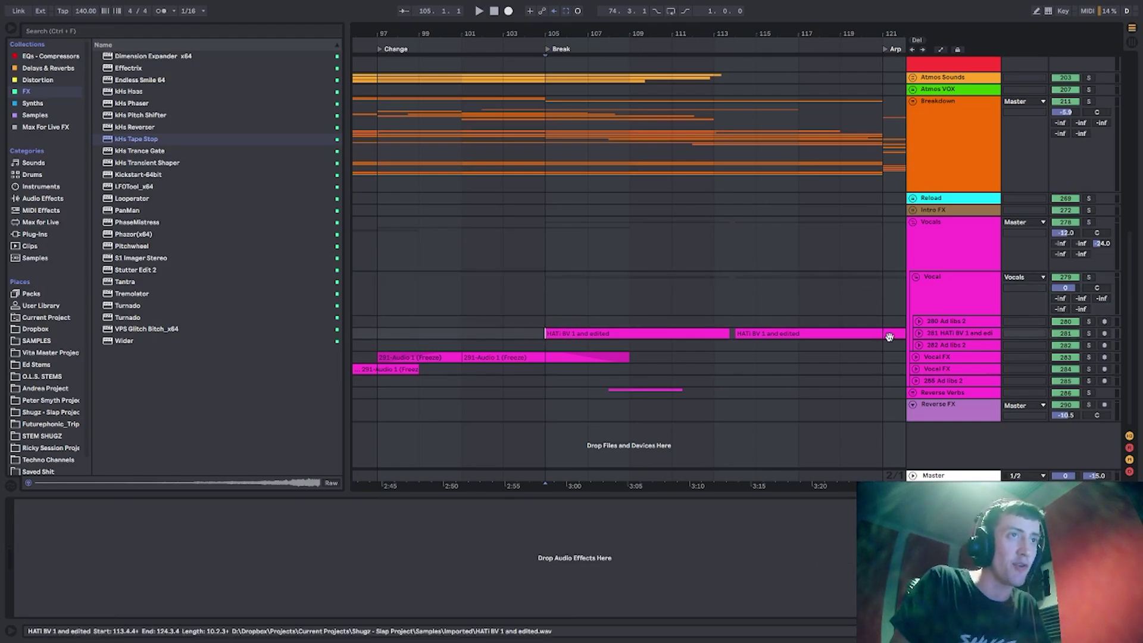
click(953, 295)
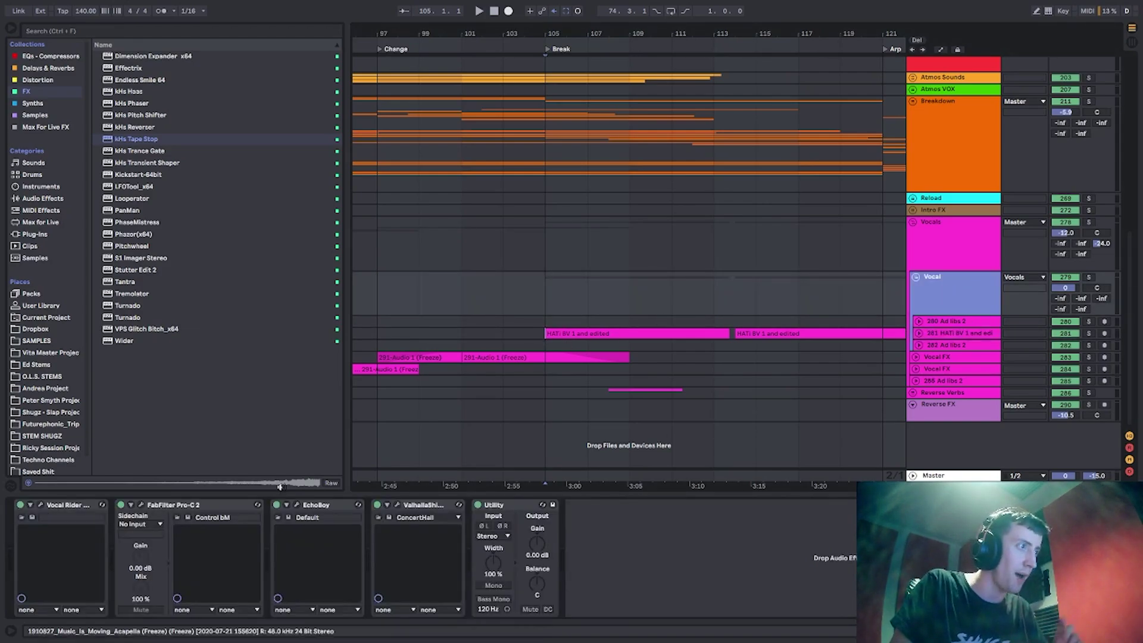
click(277, 505)
click(544, 334)
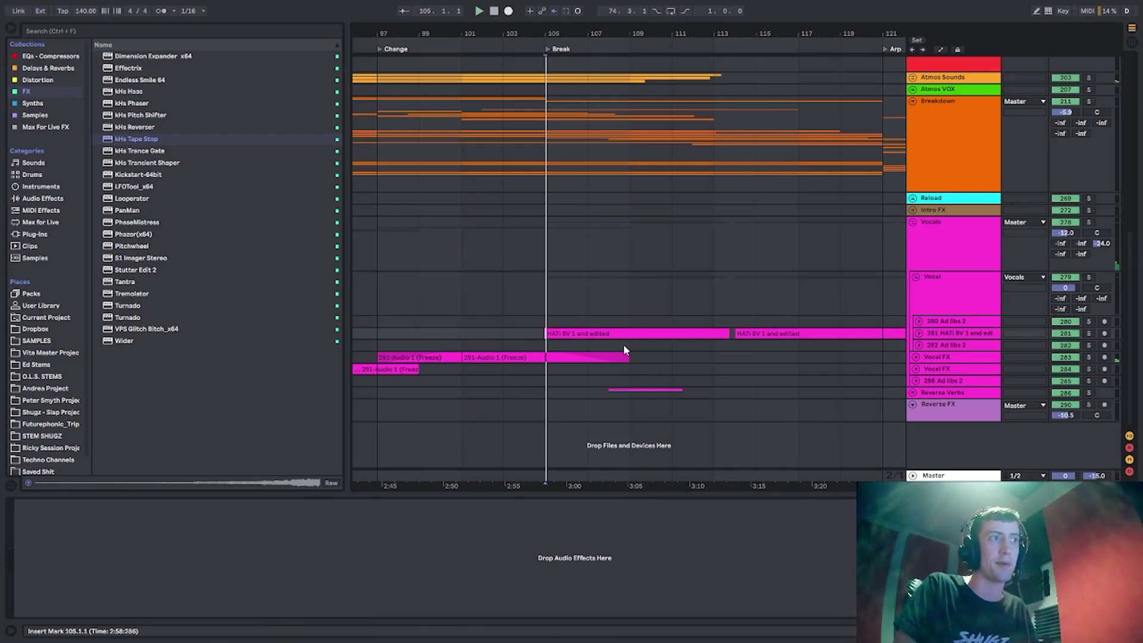
key(space)
click(1089, 222)
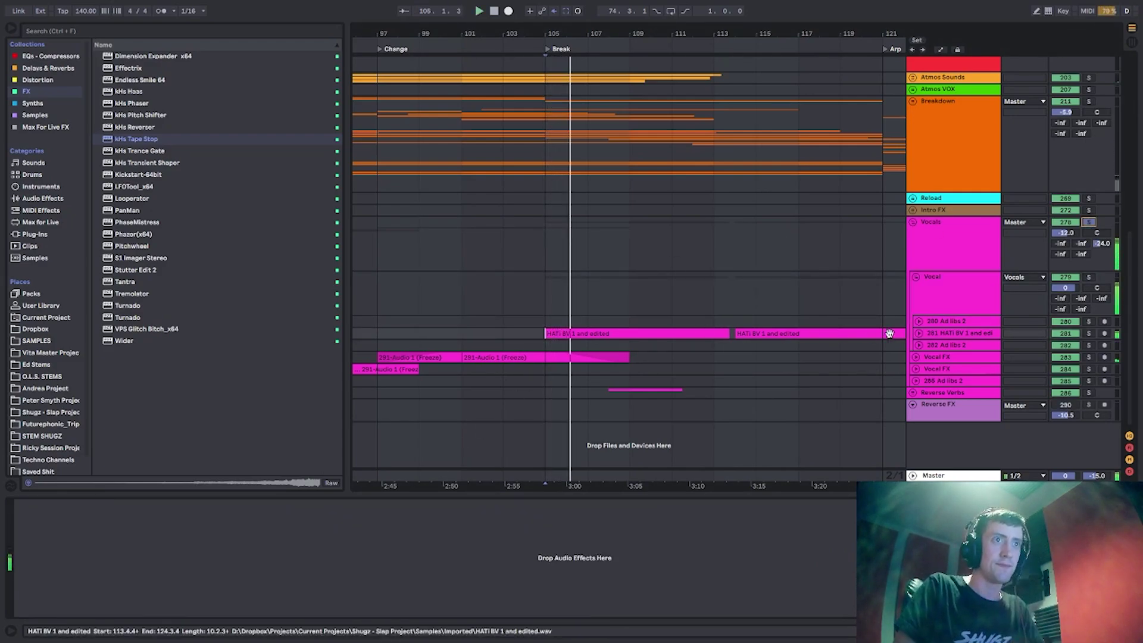
Unfold the 281 HATI BV track to examine its vocal clips from bar 105 to bar 135, and show the Vocal subgroup's device chain.
click(913, 334)
click(919, 334)
scroll(953, 349, down, 1)
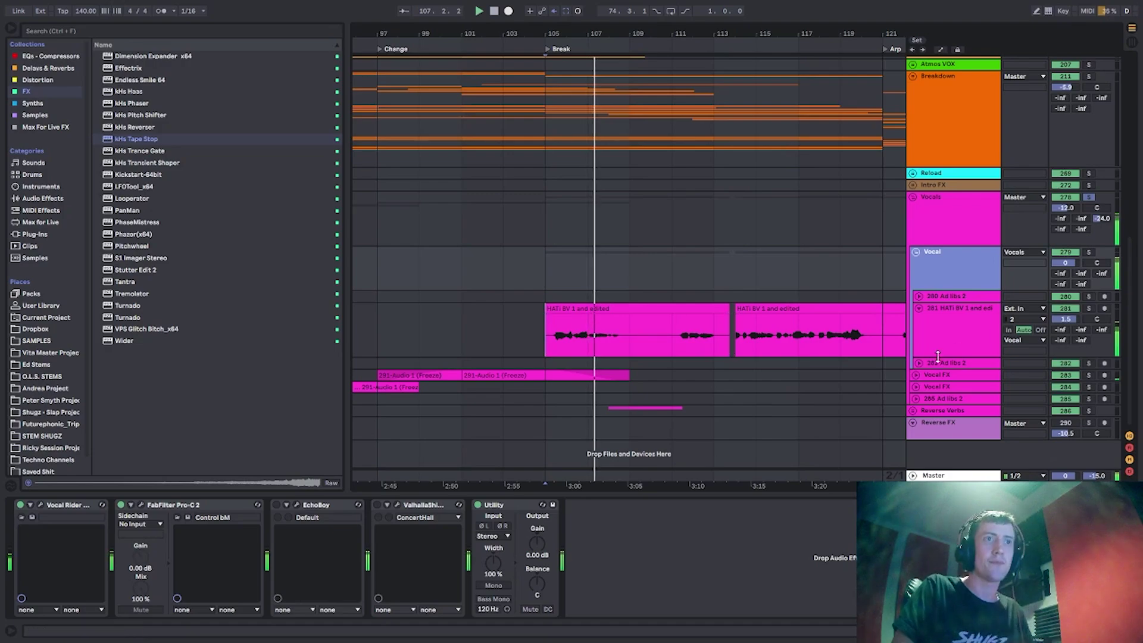
click(653, 334)
drag(678, 28, 674, 21)
scroll(811, 315, down, 1)
click(950, 225)
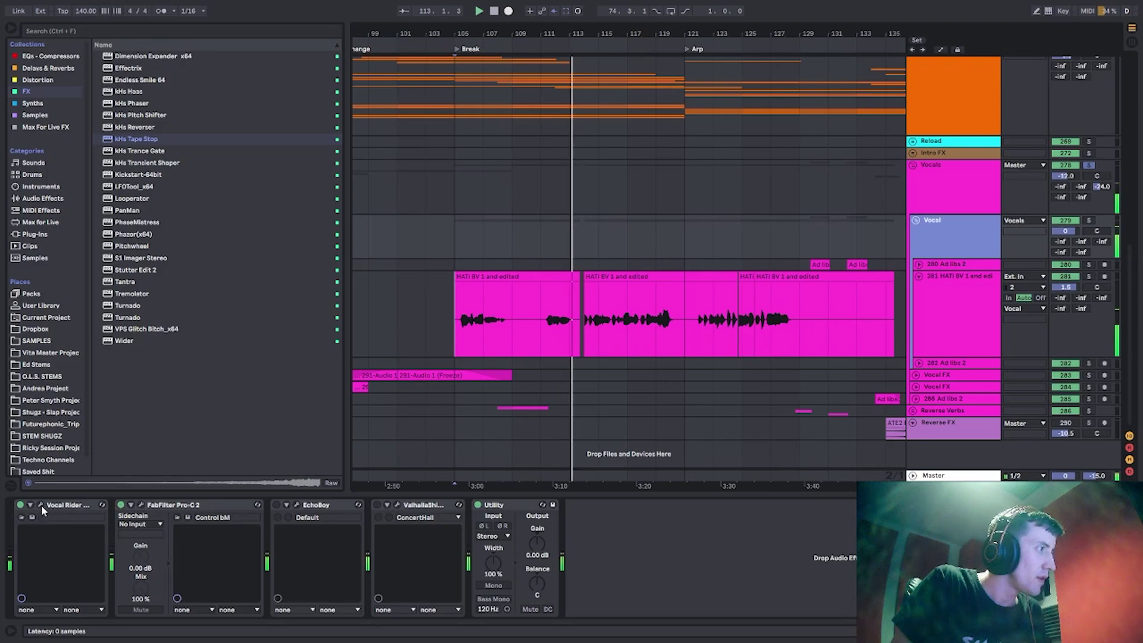
Restart playback of the soloed vocals, stop it, and set the insert mark to bar 105 on the HATI BV track.
key(space)
key(space)
key(space)
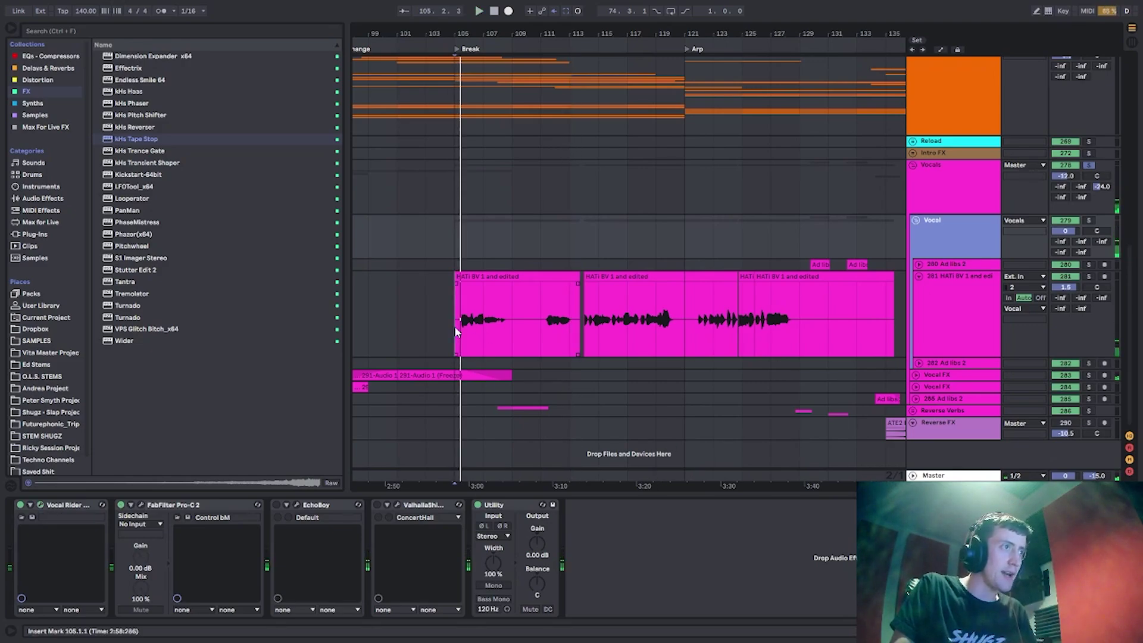
click(455, 326)
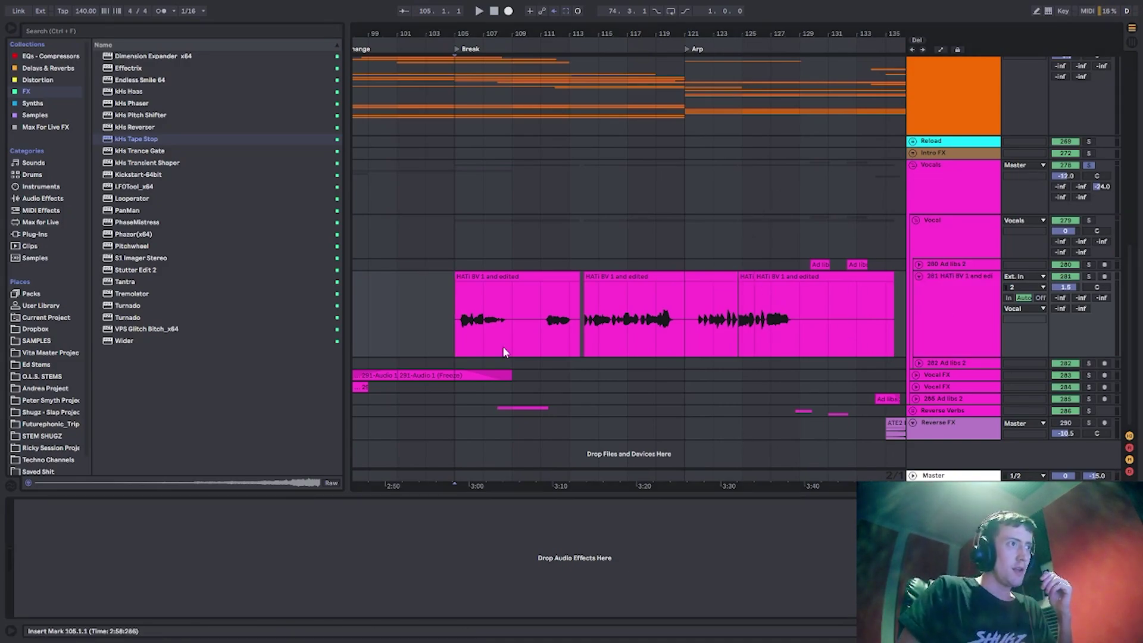
Switch EchoBoy and ValhallaShimmer back on for the Vocal subgroup, and view its device chain and the Vocals group's chain.
click(936, 245)
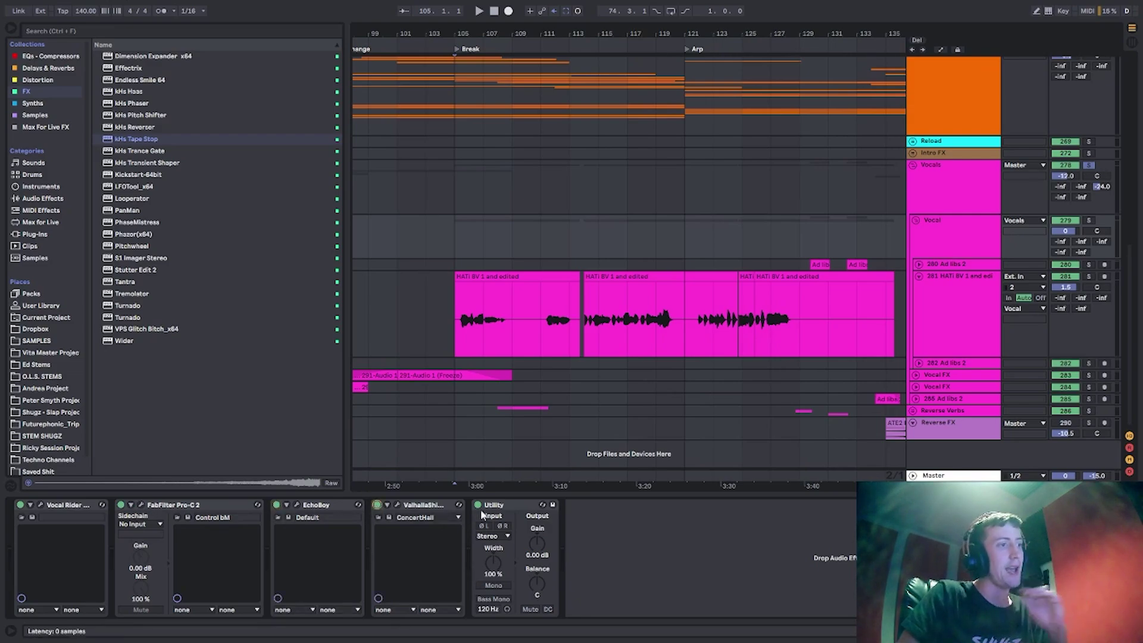
click(943, 245)
click(962, 205)
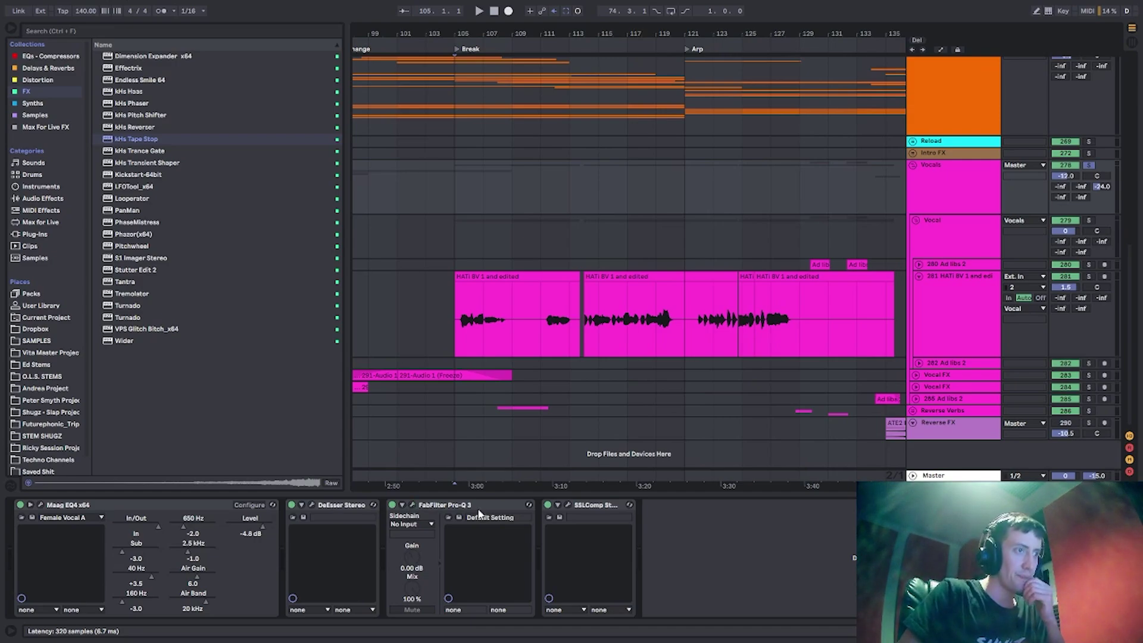
Fold the Vocal subgroup and play the soloed Vocals group from bar 105.
double_click(936, 231)
click(938, 197)
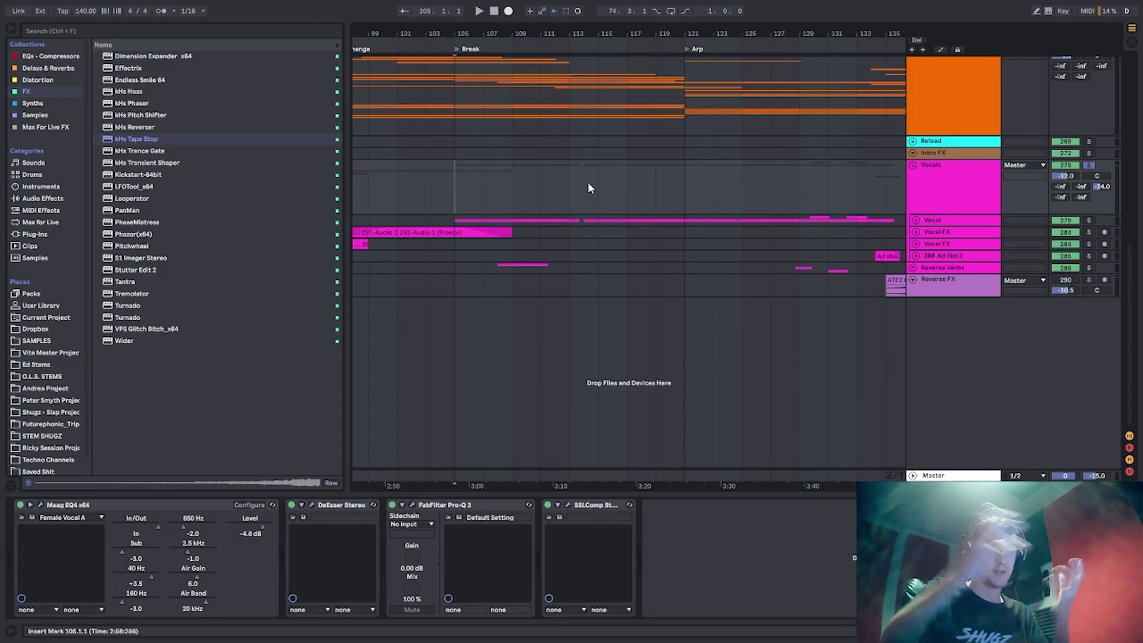
click(1090, 165)
key(space)
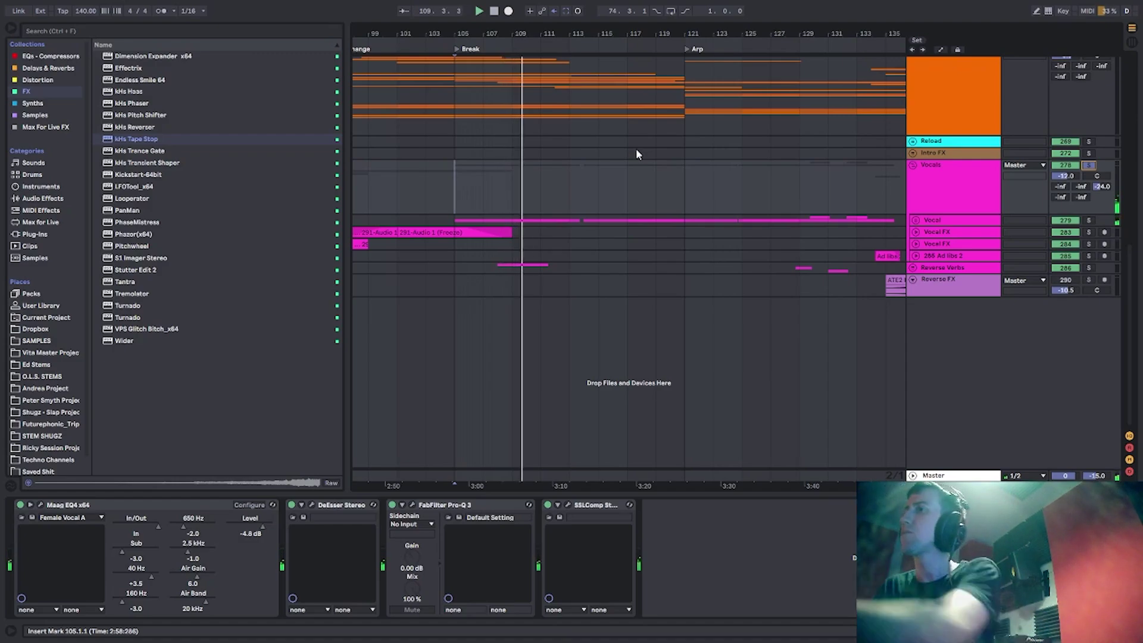
Unfold the Breakdown group with its FX subgroup folded, and solo the Piano track with its device chain shown.
scroll(801, 208, up, 15)
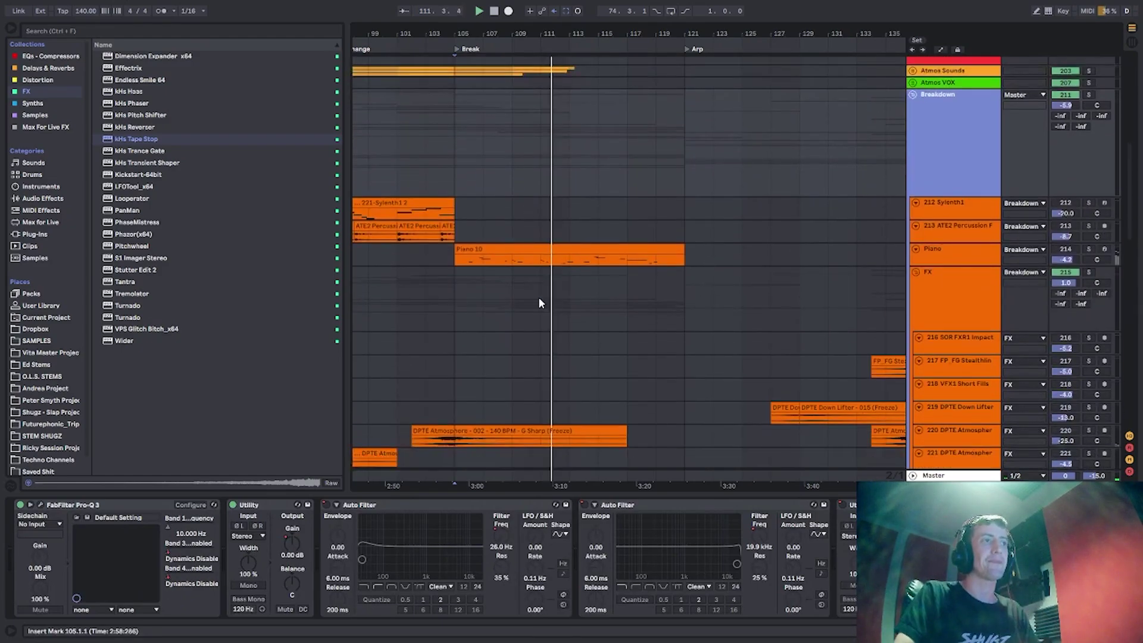
double_click(941, 296)
click(988, 258)
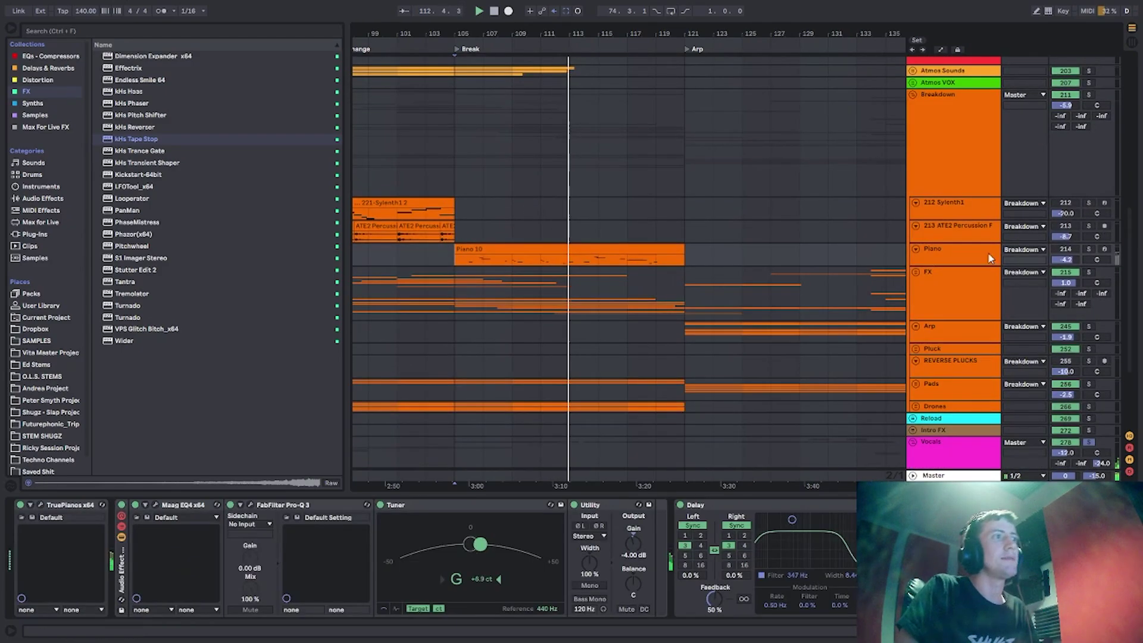
click(1090, 249)
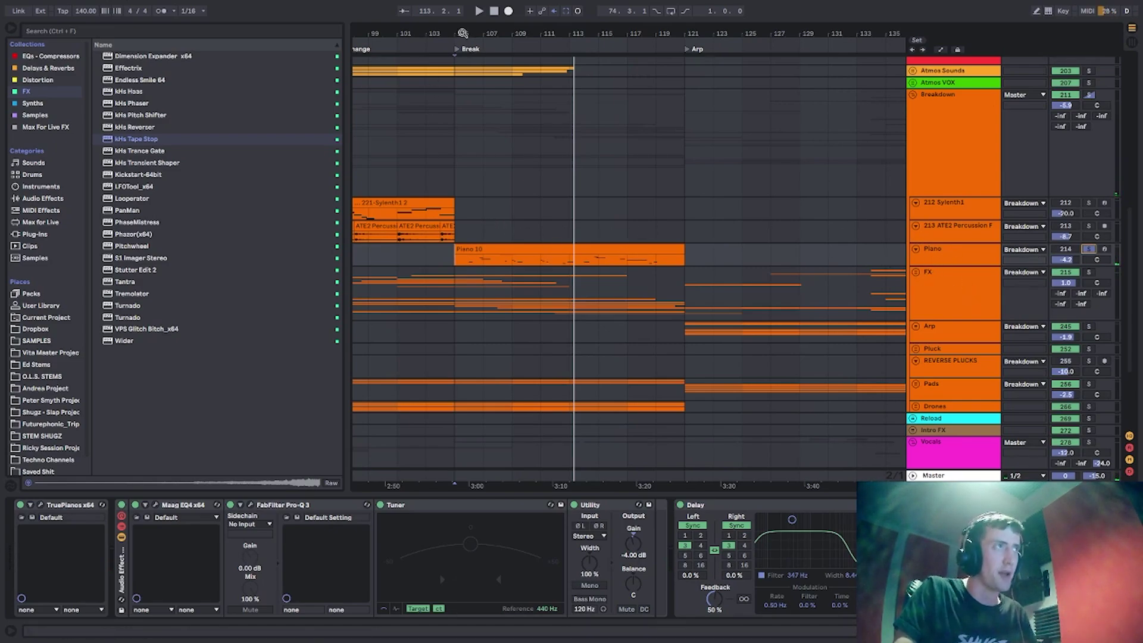
Play the soloed Piano track from the Break at bar 105 and show the FX subgroup's device chain.
drag(463, 33, 465, 67)
key(space)
scroll(738, 225, down, 1)
click(943, 240)
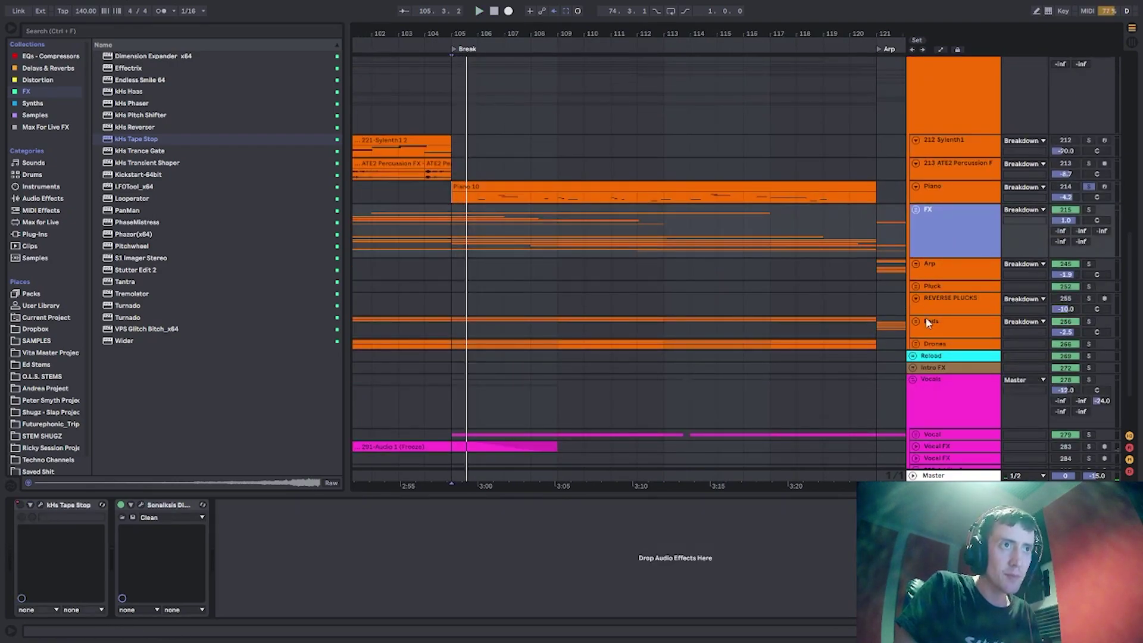
View the device chains of the Pads and Drones subgroups and solo both during playback from bar 105.
click(932, 322)
click(937, 344)
click(1092, 345)
click(1089, 322)
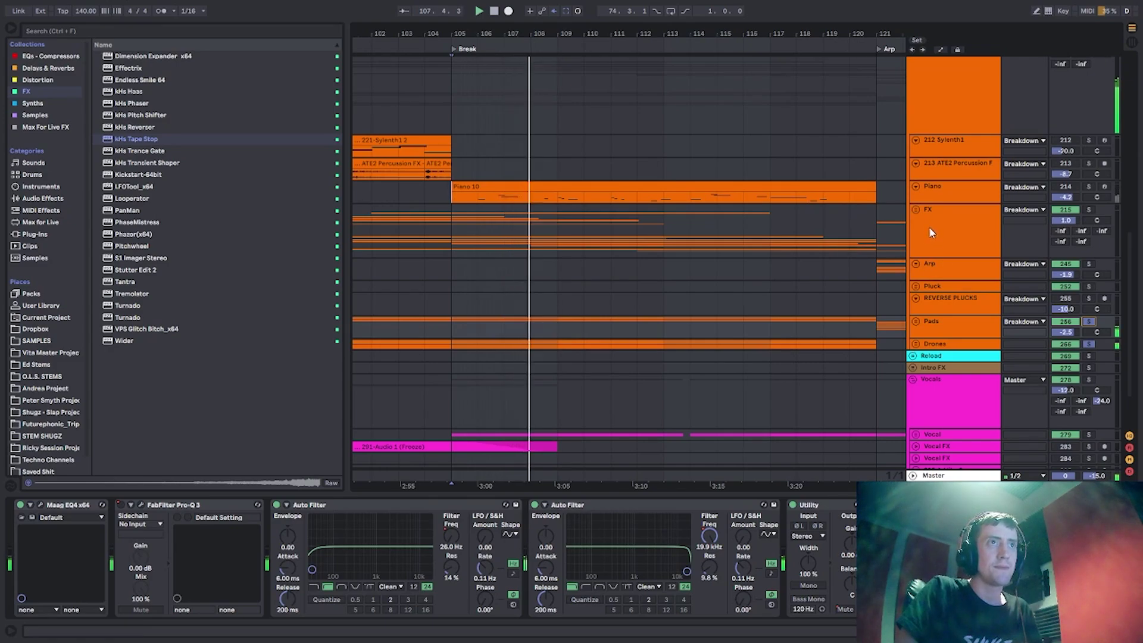
Unfold the Drones, Pads and Break Intro Pads subgroups and both Omnisphere tracks to show their MIDI clips.
click(915, 345)
scroll(929, 306, down, 3)
scroll(934, 327, down, 1)
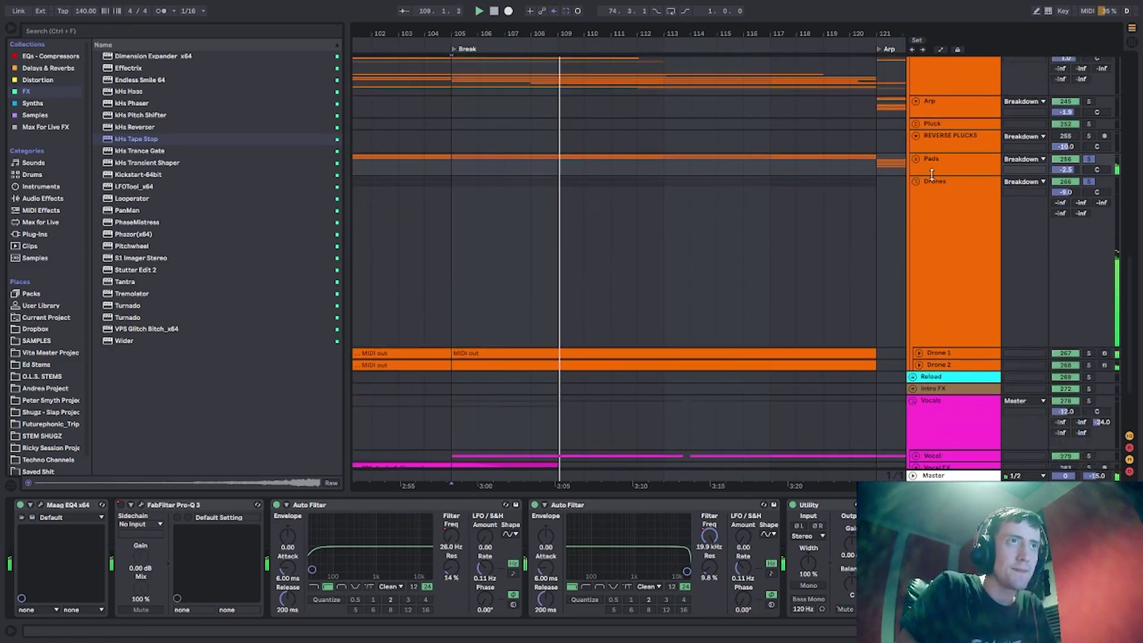
click(915, 159)
scroll(920, 256, down, 3)
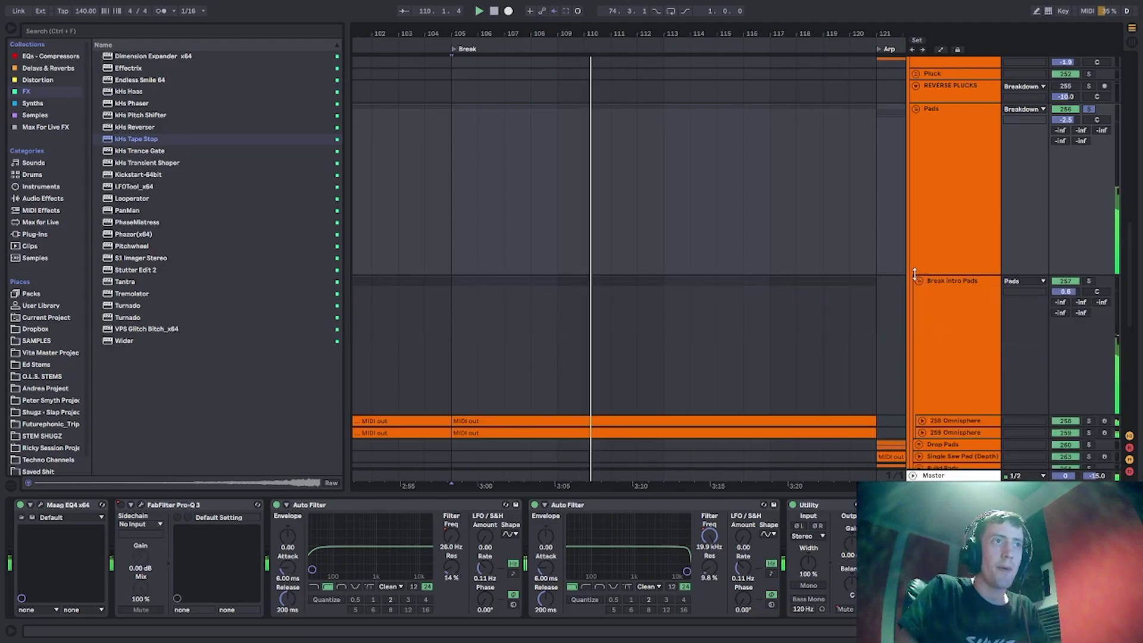
click(920, 345)
scroll(730, 272, down, 2)
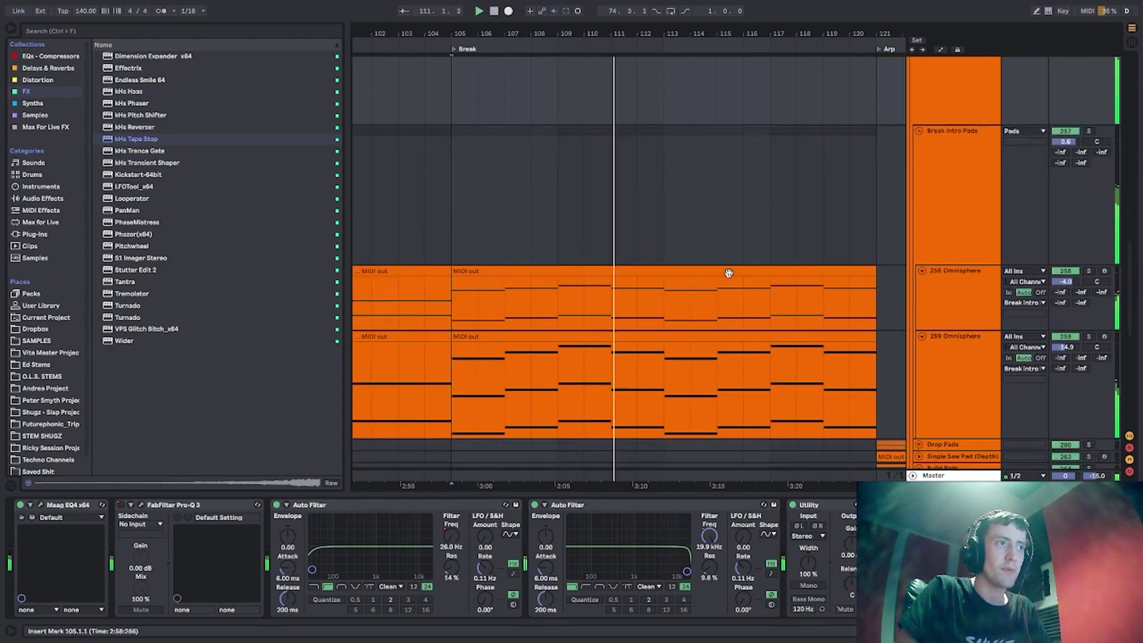
Open the 259 Omnisphere MIDI clip starting at bar 105, look over its notes and close the note view.
click(647, 338)
double_click(647, 338)
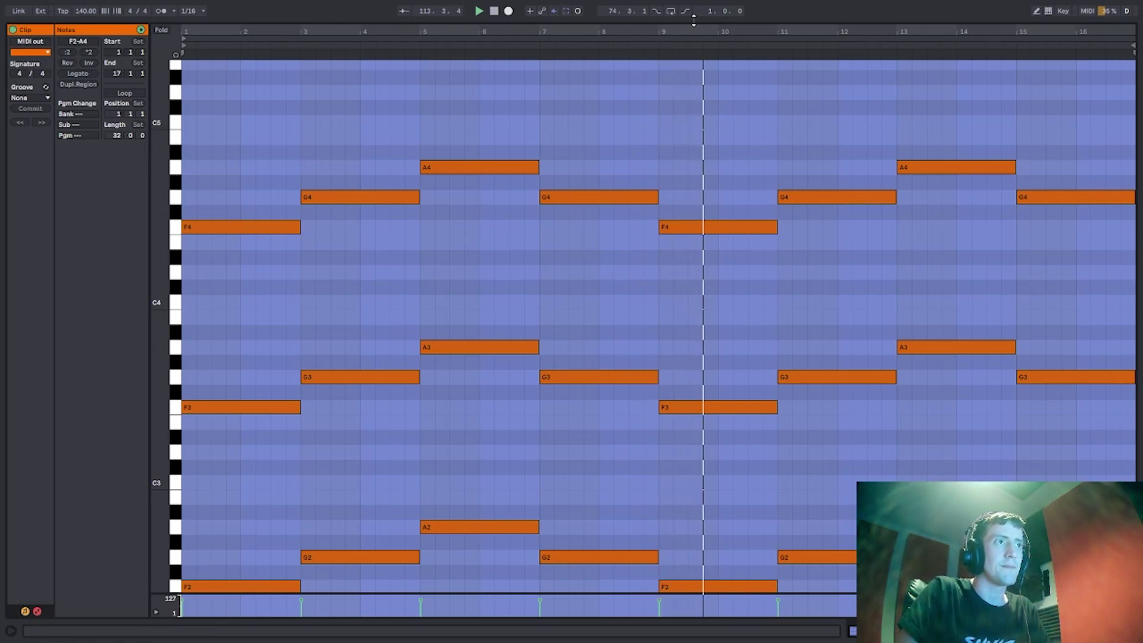
key(ctrl+alt+l)
Fold both Omnisphere tracks, the Break Intro Pads subgroup and the Drones subgroup.
scroll(965, 338, up, 1)
scroll(965, 341, up, 1)
click(945, 309)
scroll(941, 292, up, 3)
click(923, 198)
click(922, 132)
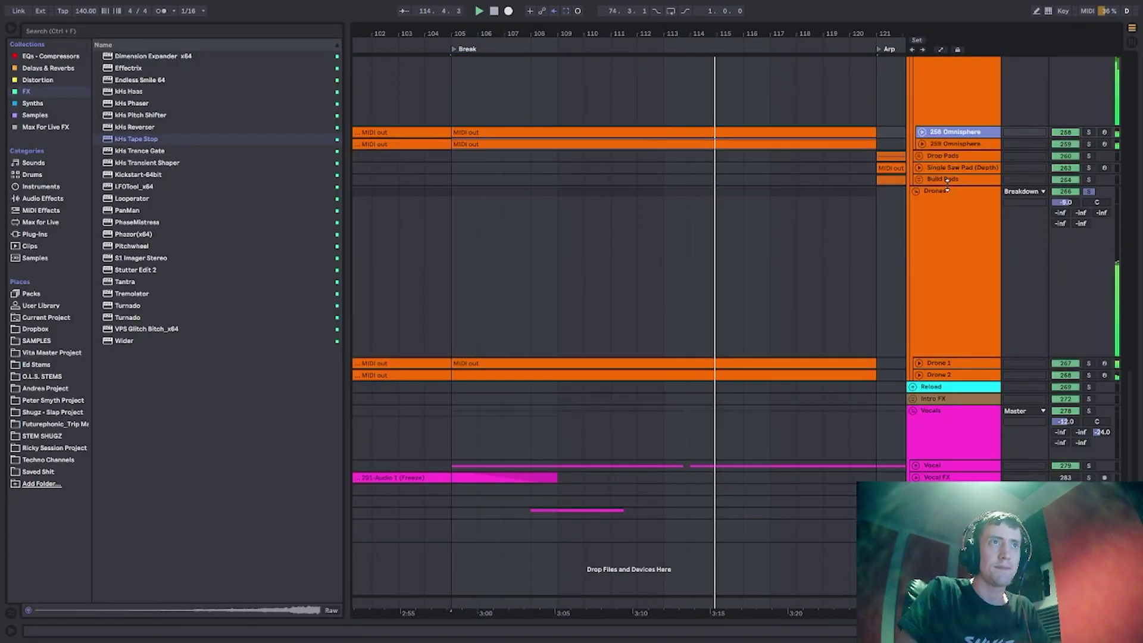
scroll(937, 179, up, 3)
scroll(940, 207, up, 3)
click(919, 142)
scroll(931, 284, up, 4)
click(917, 278)
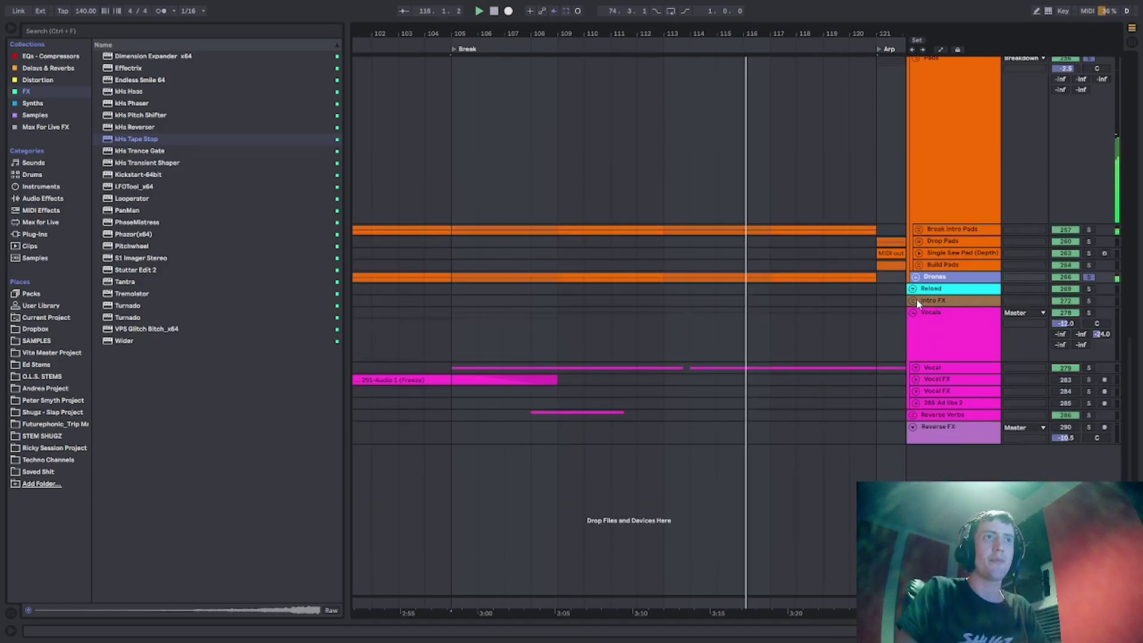
Add the Piano track to the soloed Pads and Drones and restart playback from bar 105.
scroll(916, 299, up, 7)
scroll(917, 303, up, 3)
key(space)
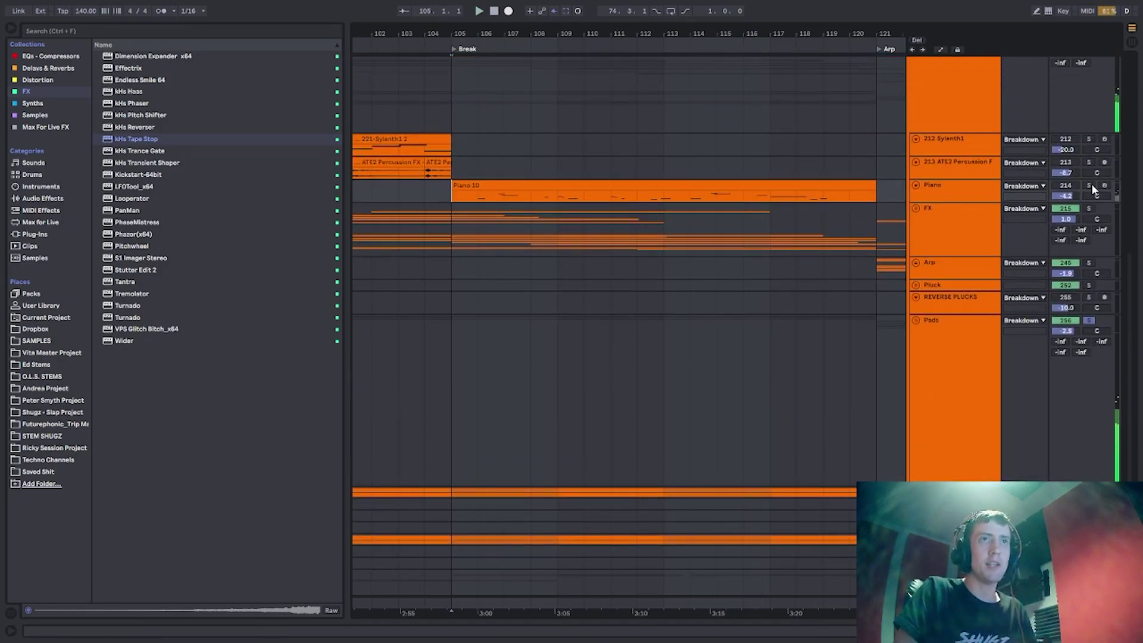
key(space)
scroll(566, 153, down, 1)
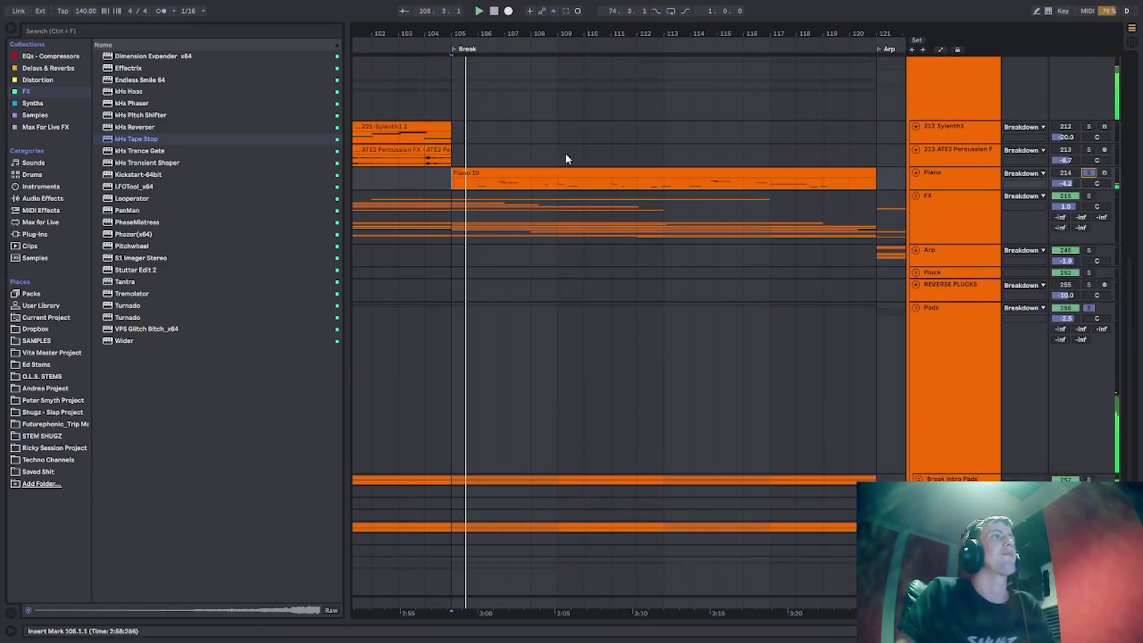
Open the Piano 10 clip, examine its melody notes while it plays and close the note view.
double_click(536, 179)
scroll(312, 242, up, 5)
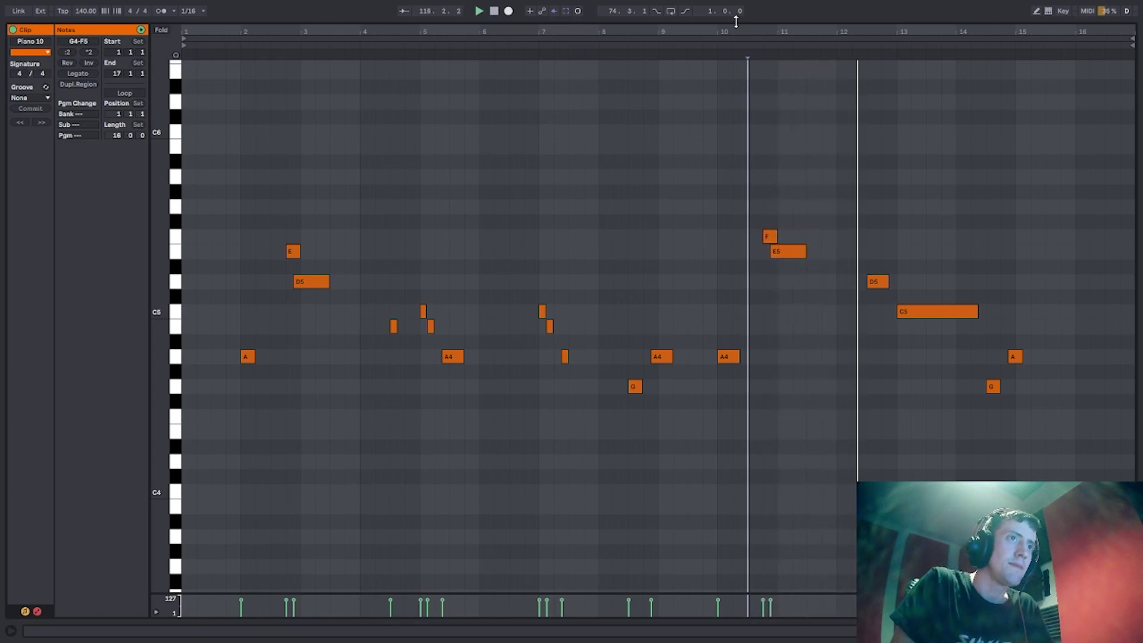
key(ctrl+alt+l)
Add the Vocals group to the soloed piano, pads and drones and restart playback from bar 105.
click(959, 232)
scroll(952, 200, up, 4)
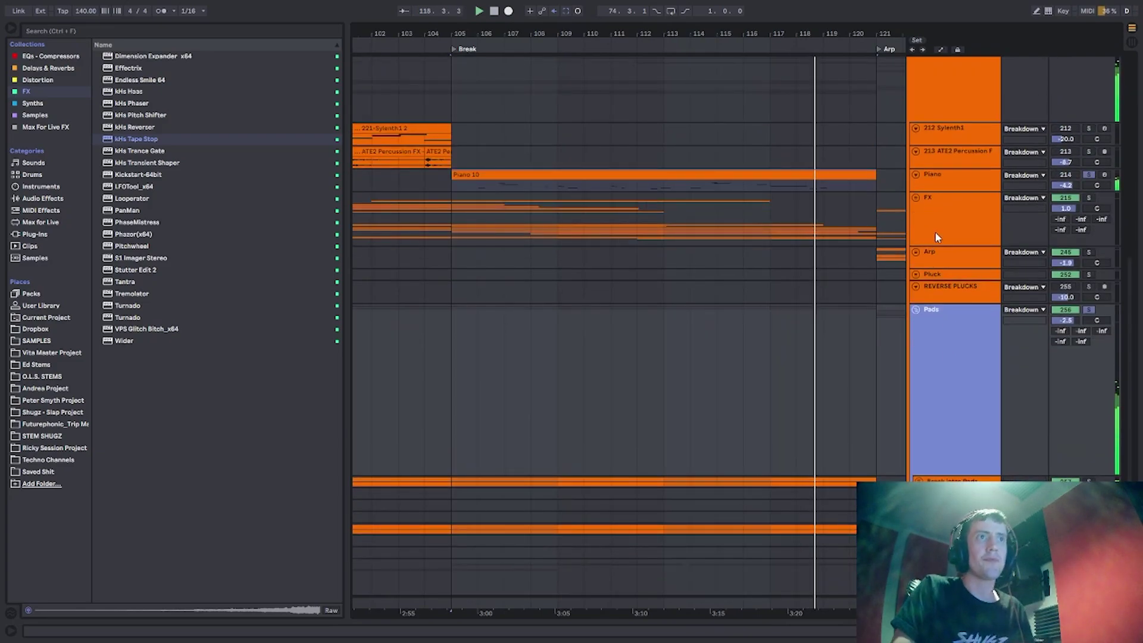
scroll(936, 238, down, 4)
click(456, 471)
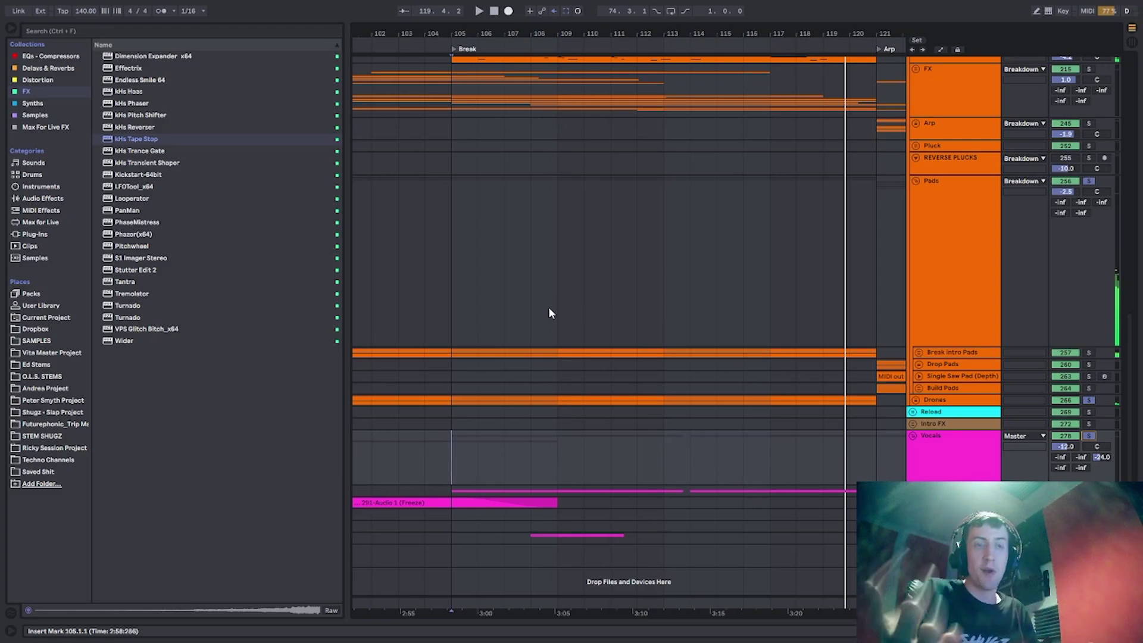
key(space)
key(space)
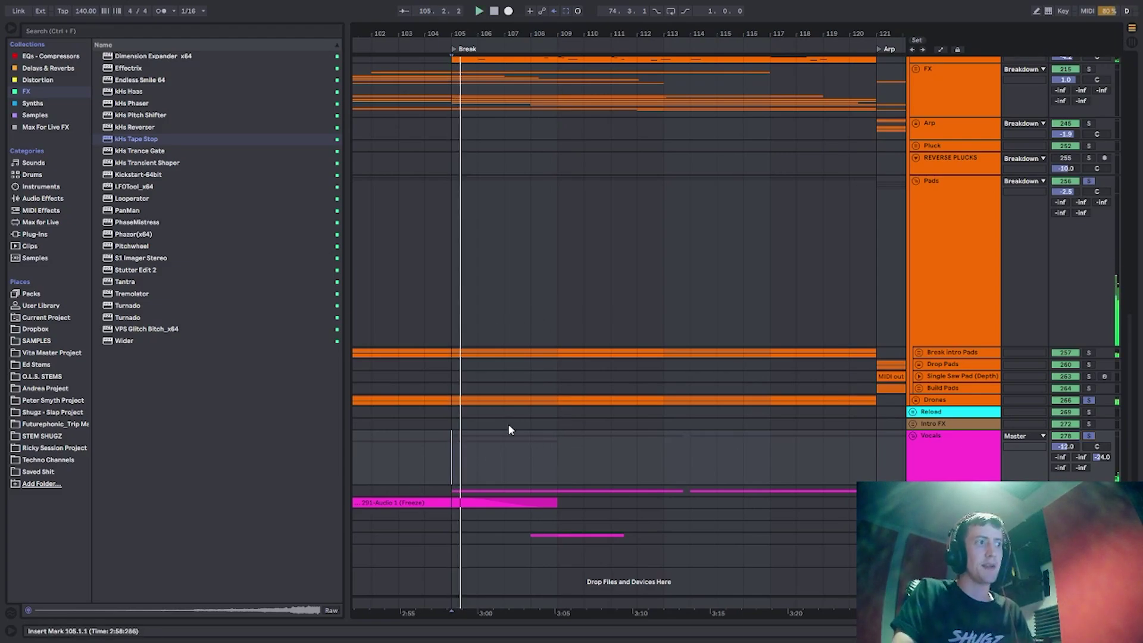
Solo the FX subgroup along with the other layers, and clear all solos to hear the full breakdown.
scroll(983, 234, up, 2)
scroll(983, 234, up, 4)
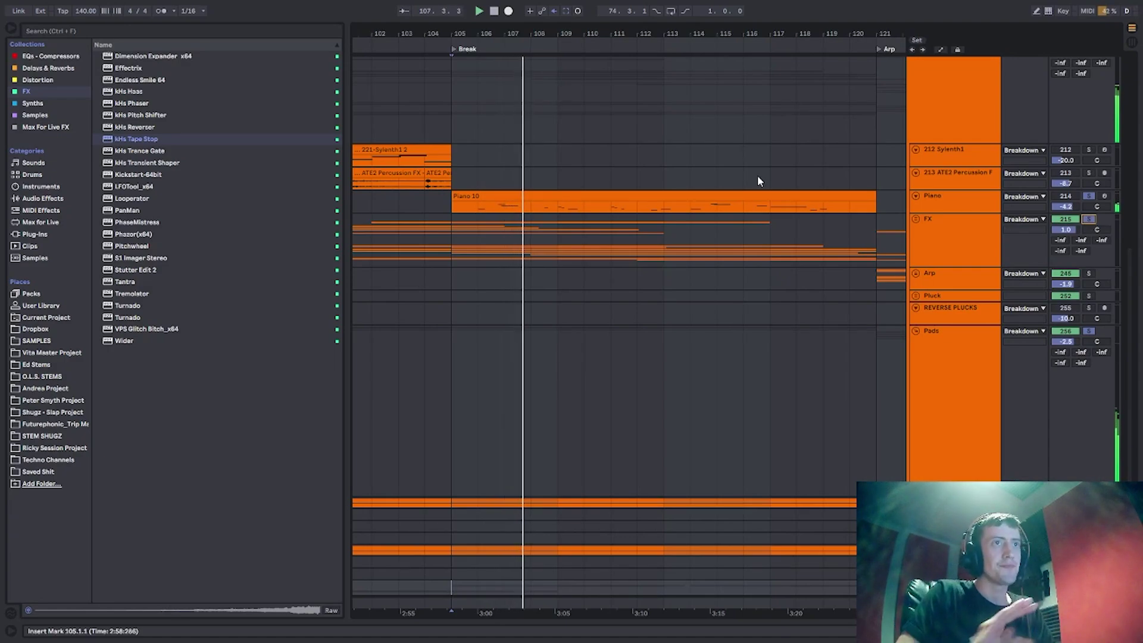
click(1089, 220)
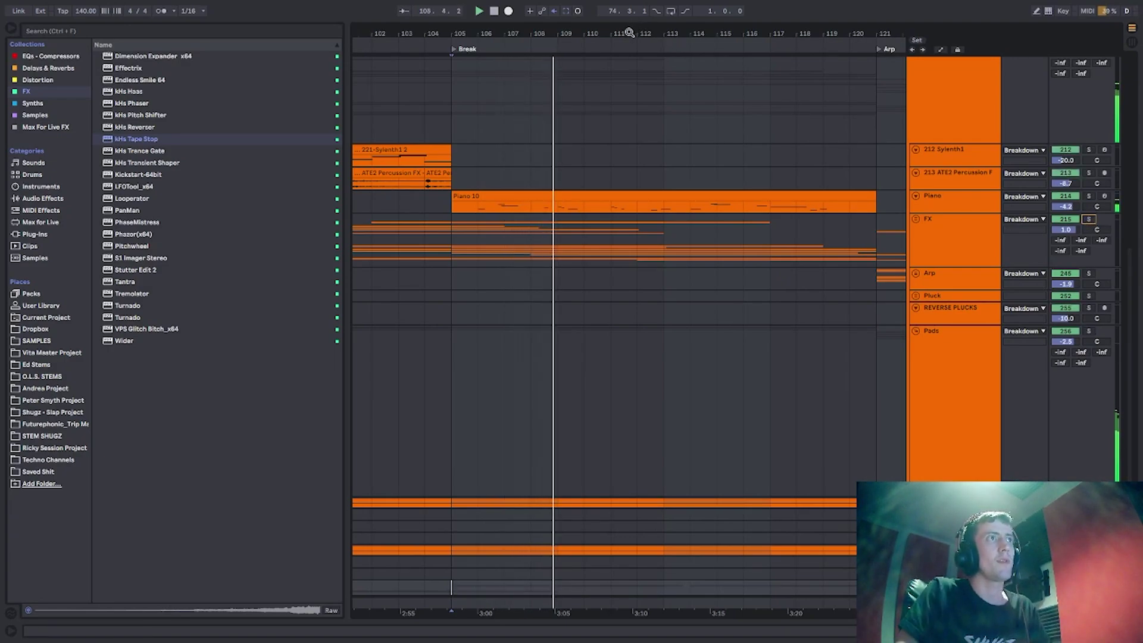
Fold the 212 Sylenth1, 213 ATE2 Percussion F and Piano tracks in the Breakdown group.
click(941, 236)
drag(943, 212, 940, 168)
drag(939, 166, 937, 148)
scroll(614, 235, down, 4)
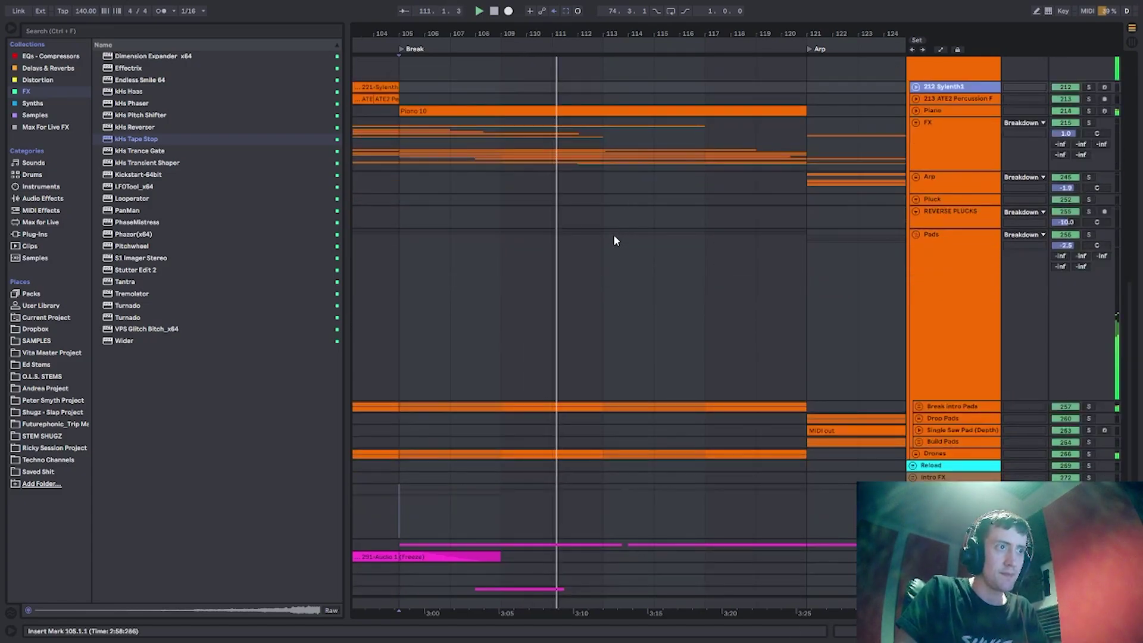
Fold the Vocals group and the Pads subgroup to compact the breakdown arrangement.
double_click(951, 439)
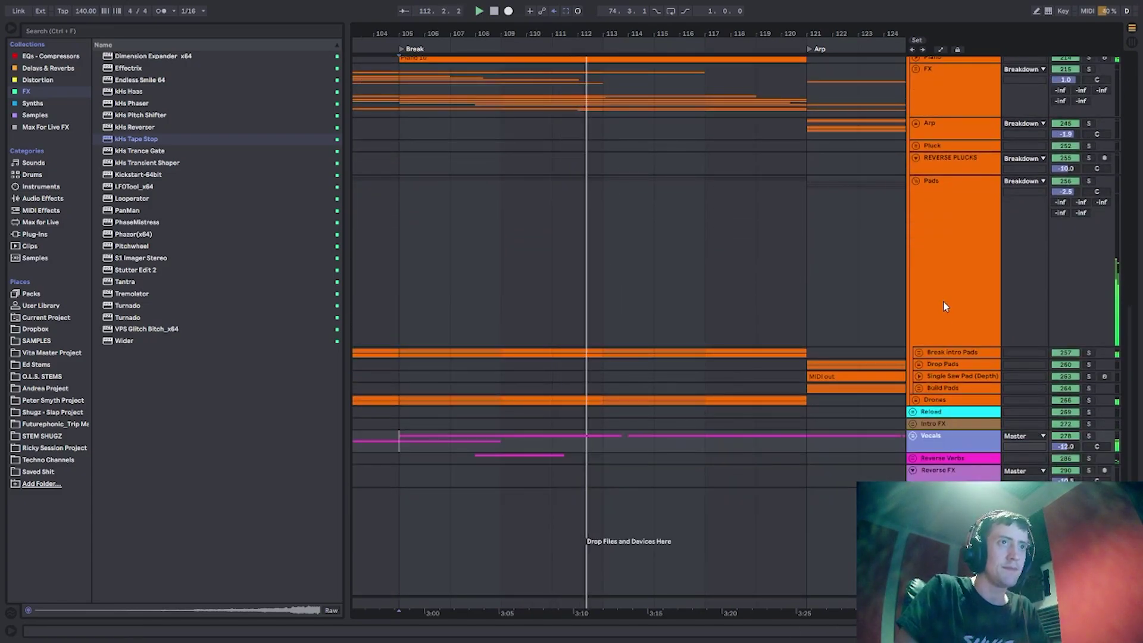
double_click(935, 247)
scroll(924, 219, up, 5)
drag(642, 33, 572, 17)
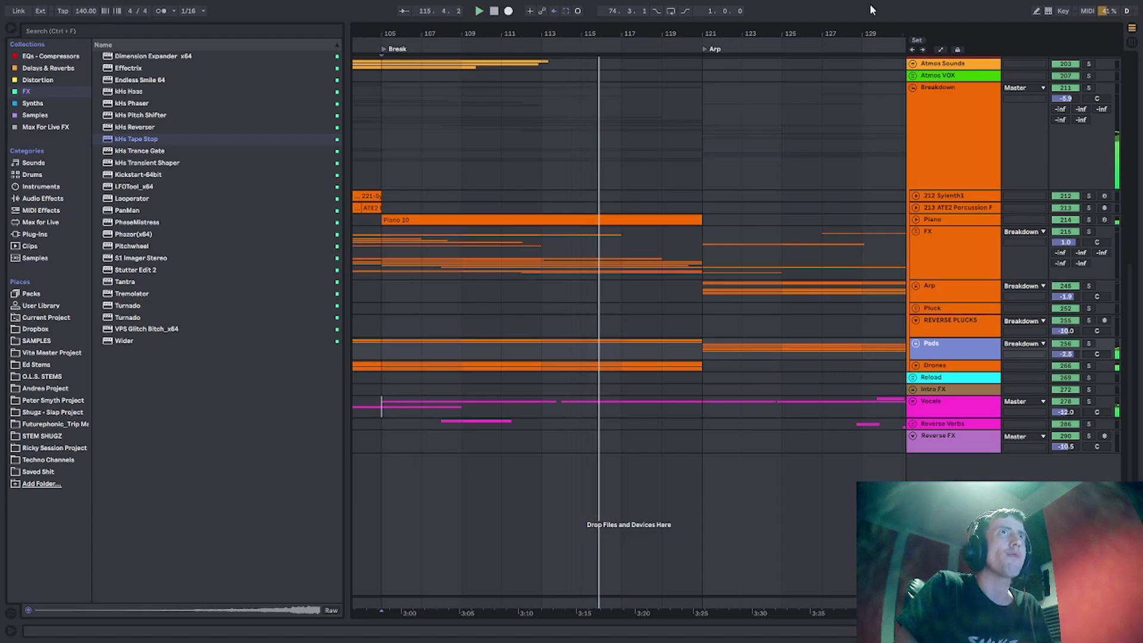
Mark points through the break at bars 117 and 121, and select bars 105 to 121 across the Breakdown group's tracks.
click(380, 126)
drag(683, 32, 650, 25)
click(580, 133)
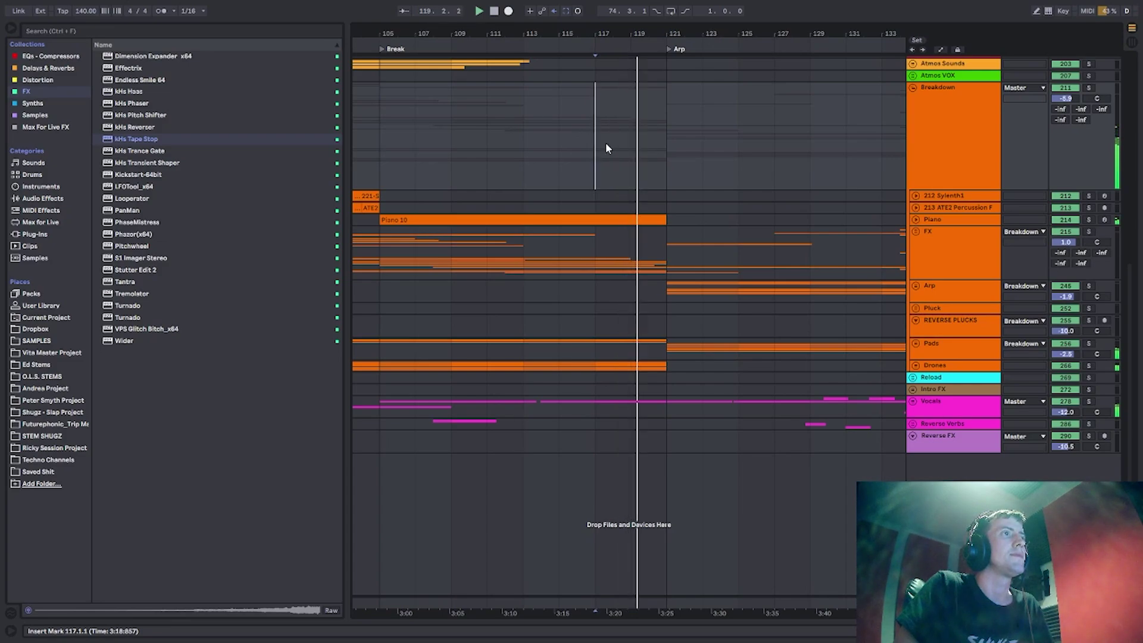
click(659, 143)
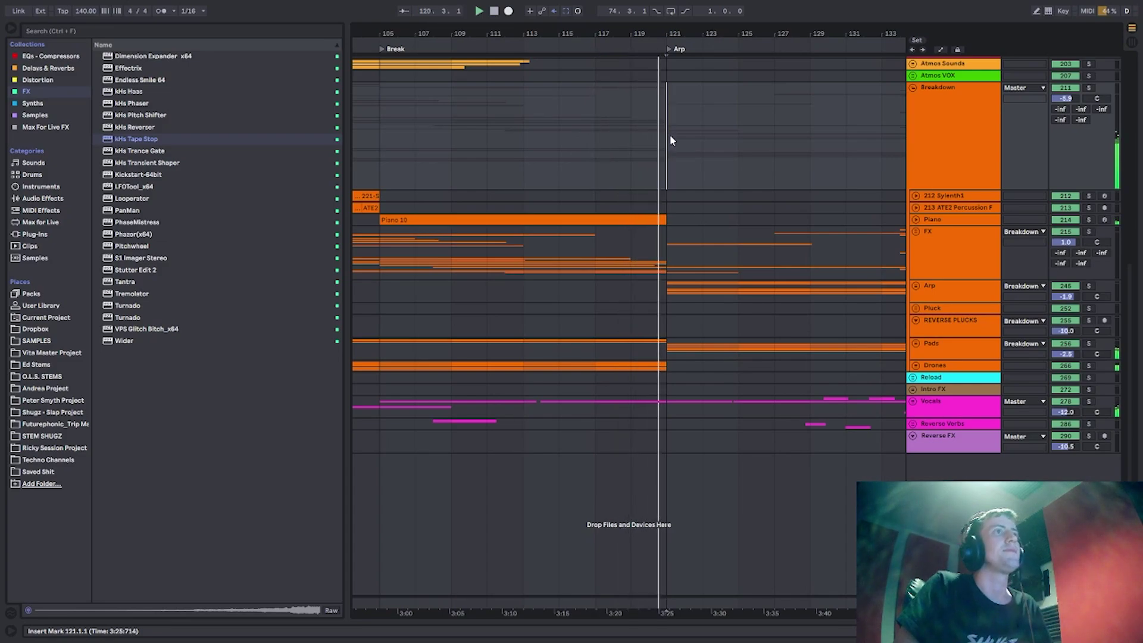
click(552, 146)
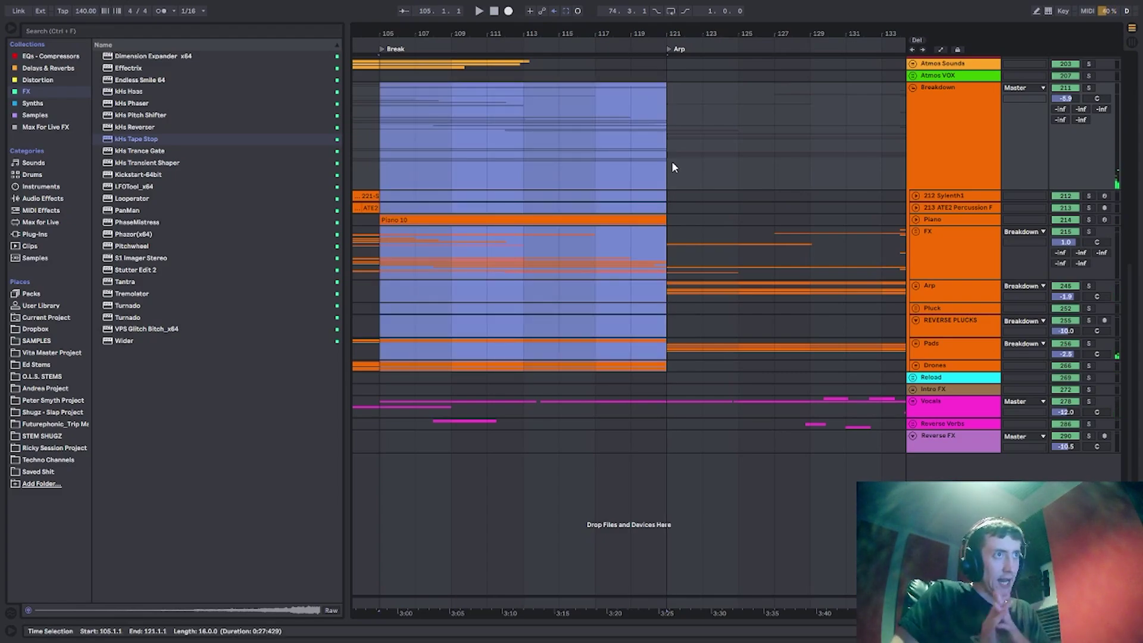
Unfold the Arp group, solo it and play it from bar 121.
click(932, 249)
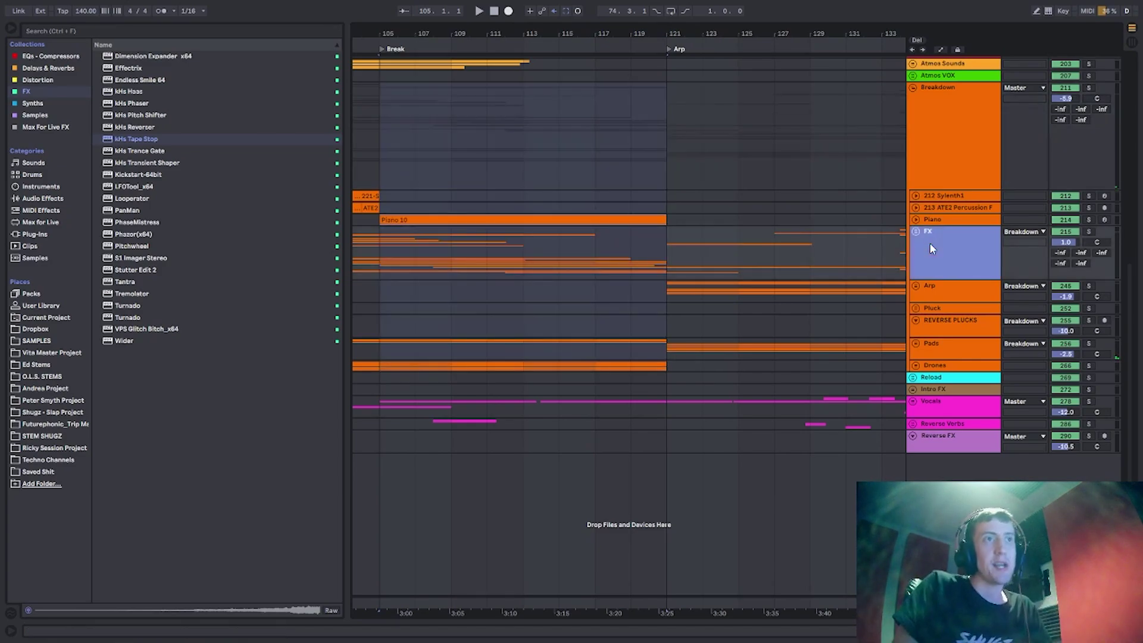
click(920, 296)
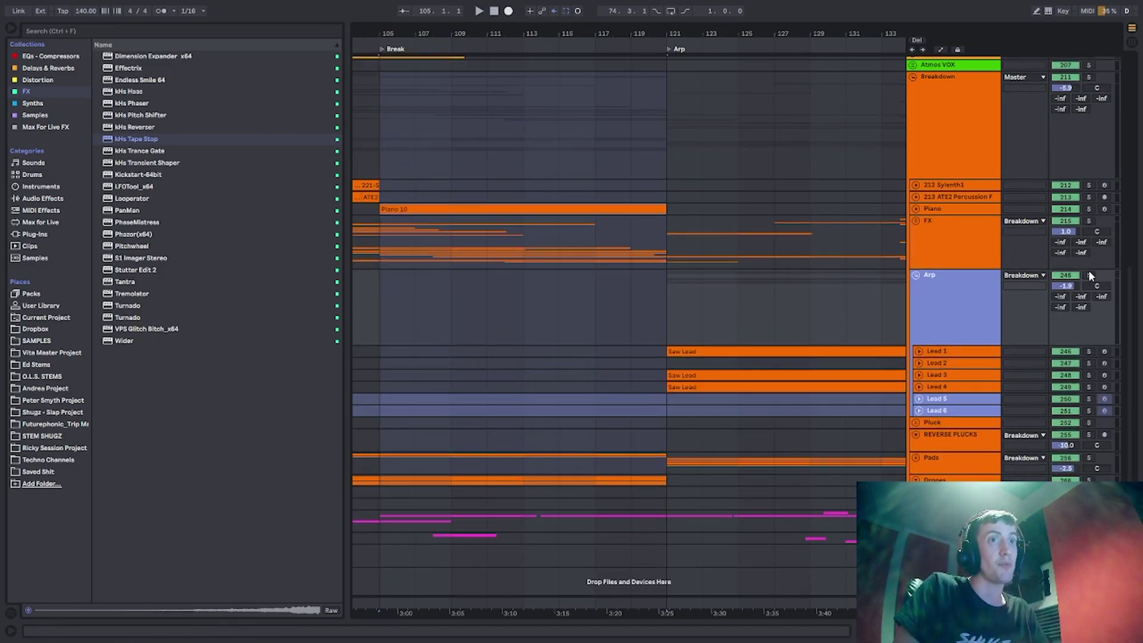
click(678, 308)
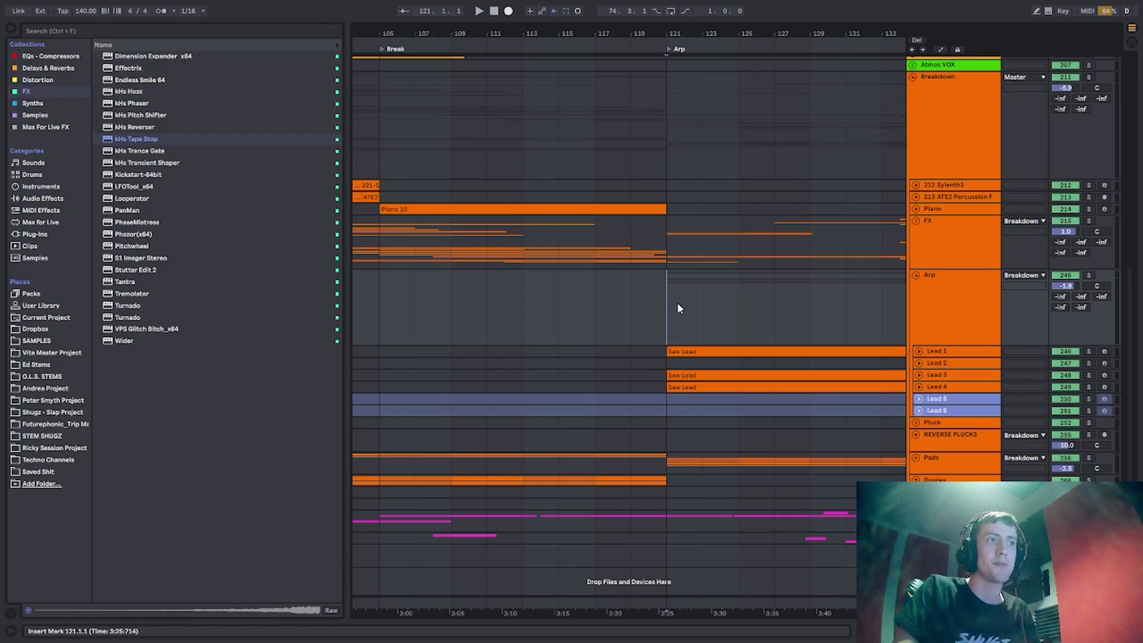
click(1089, 276)
key(space)
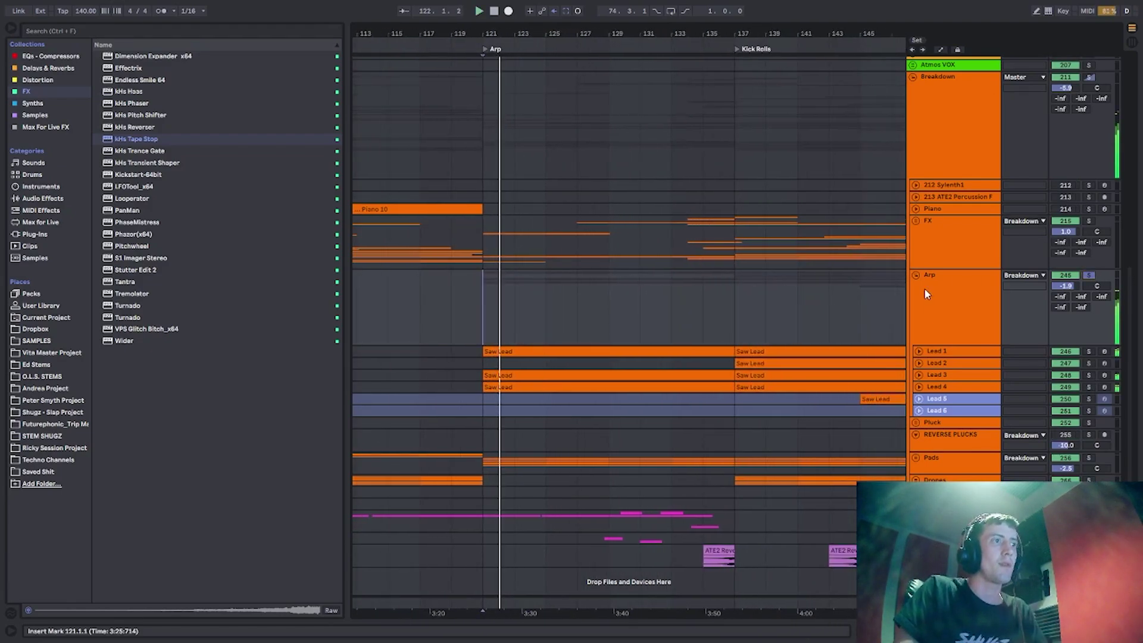
View the Arp group's device chain, show Lead 1's devices and unfold the Lead 1 track.
double_click(944, 316)
double_click(941, 325)
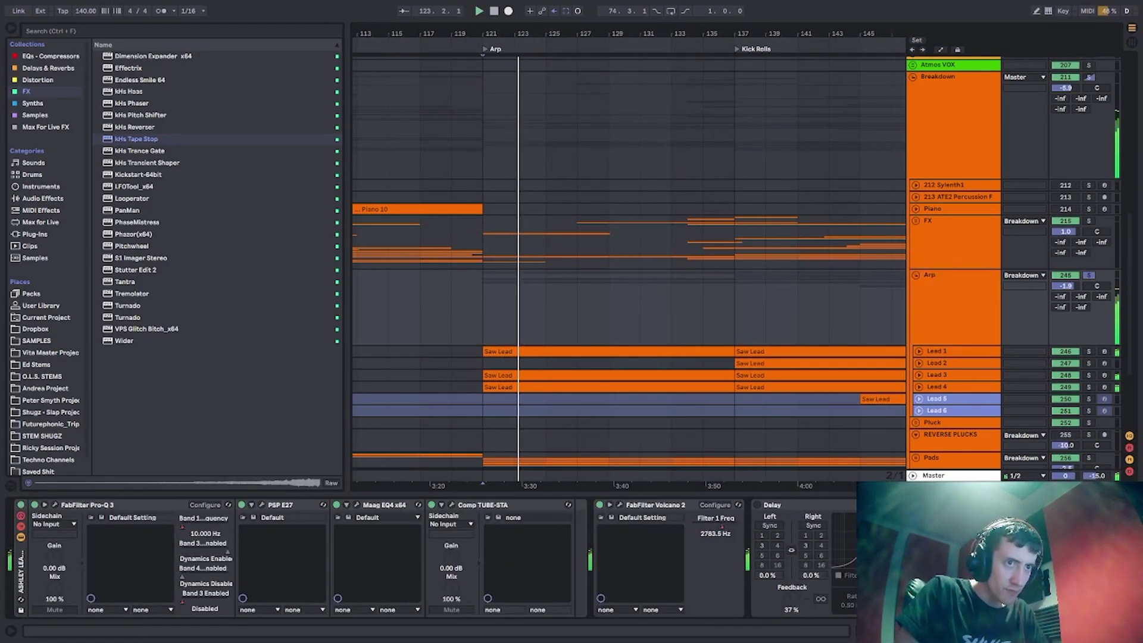
click(939, 352)
click(919, 352)
scroll(918, 367, down, 1)
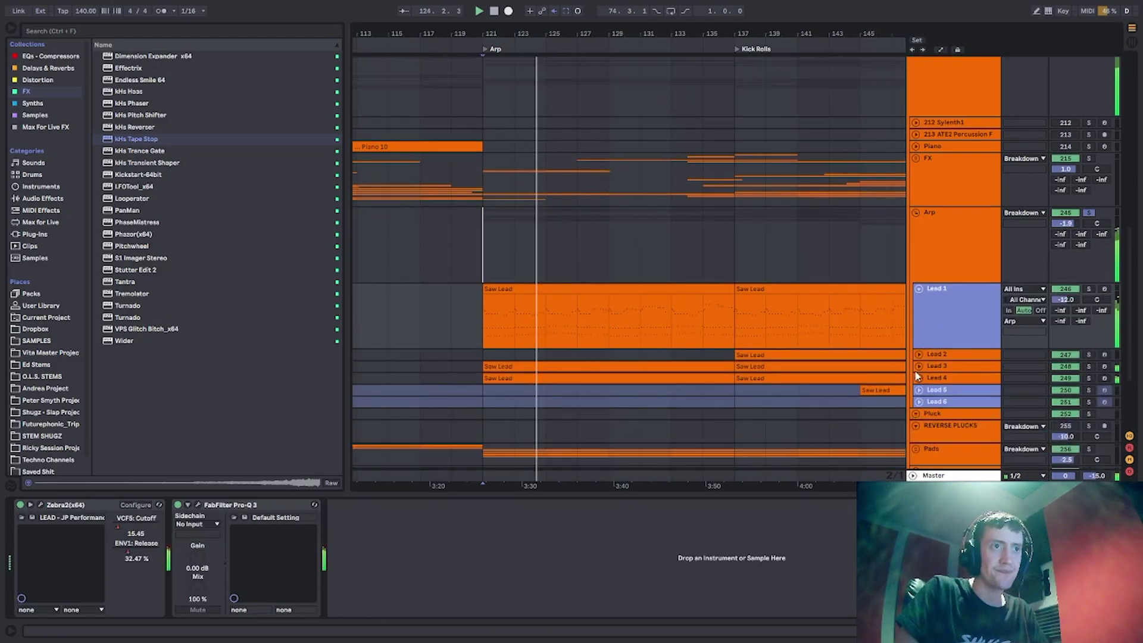
Unfold the Lead 2, Lead 3 and Lead 4 tracks in the Arp group.
click(918, 355)
scroll(918, 360, down, 4)
click(934, 371)
scroll(929, 363, down, 4)
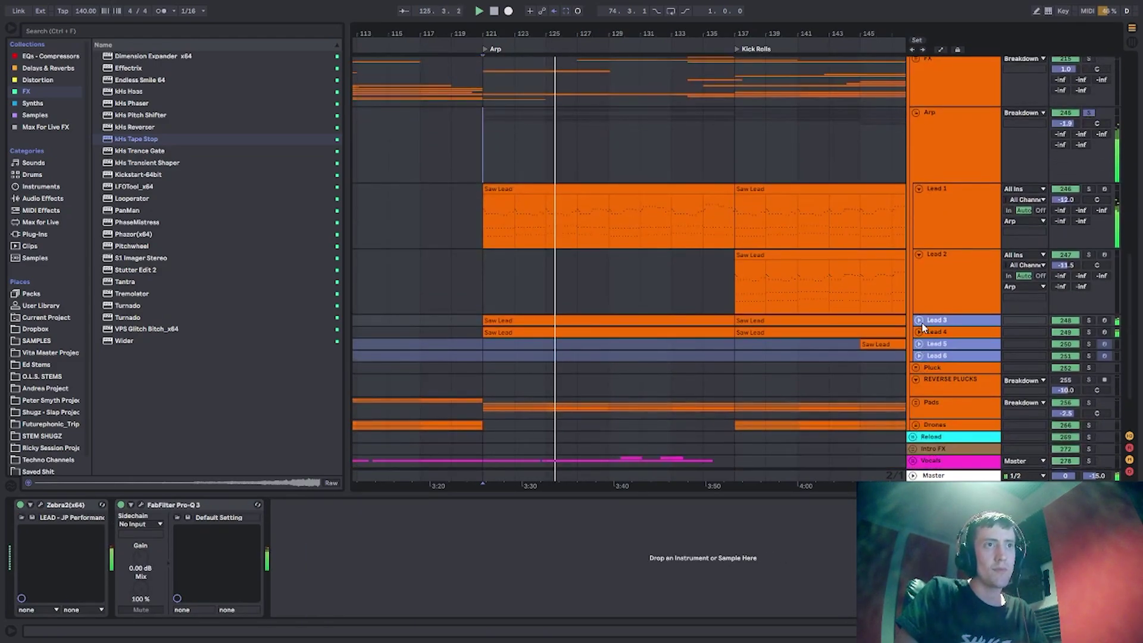
click(920, 322)
scroll(926, 331, down, 7)
click(919, 299)
scroll(931, 256, up, 3)
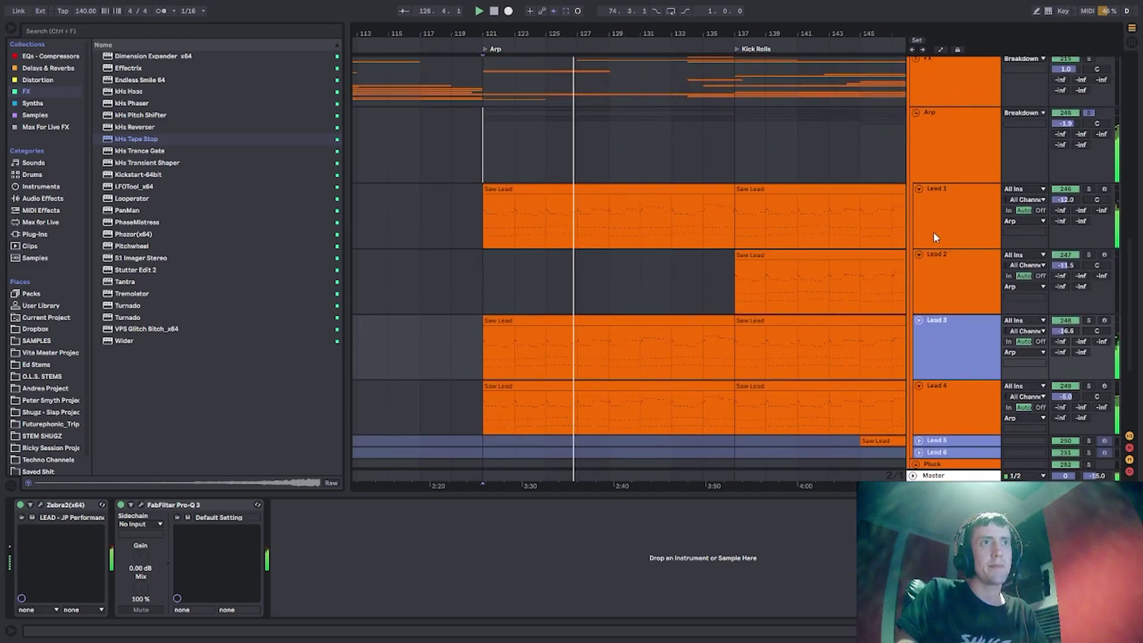
Solo Lead 1 from bar 121 and look through the Arp group's device chain from end to end.
click(934, 236)
click(1090, 189)
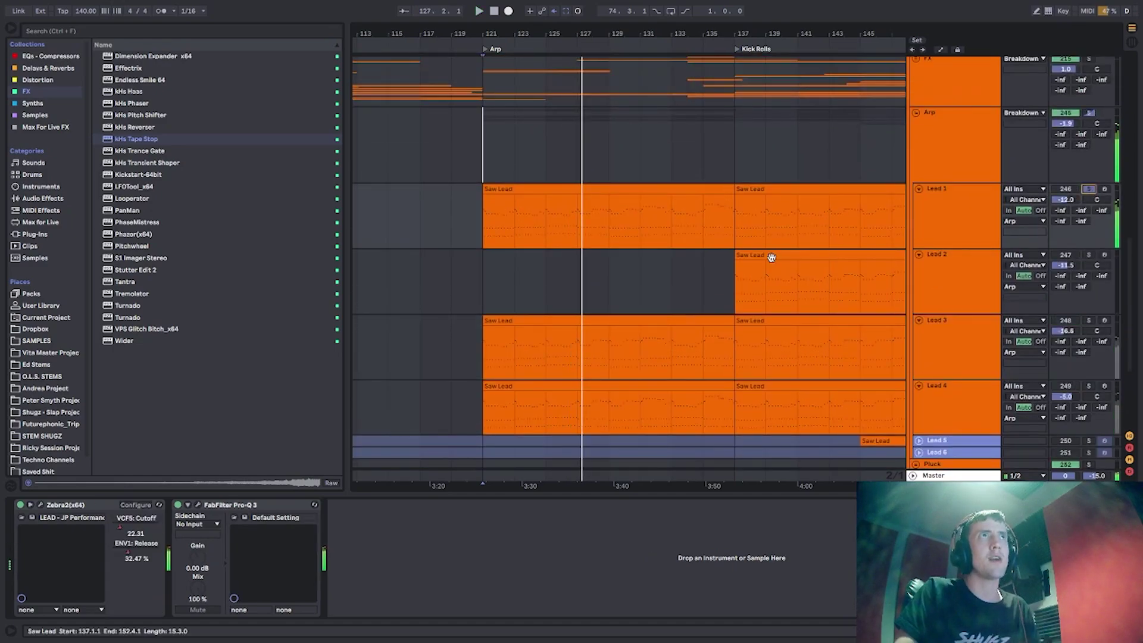
click(964, 220)
click(985, 153)
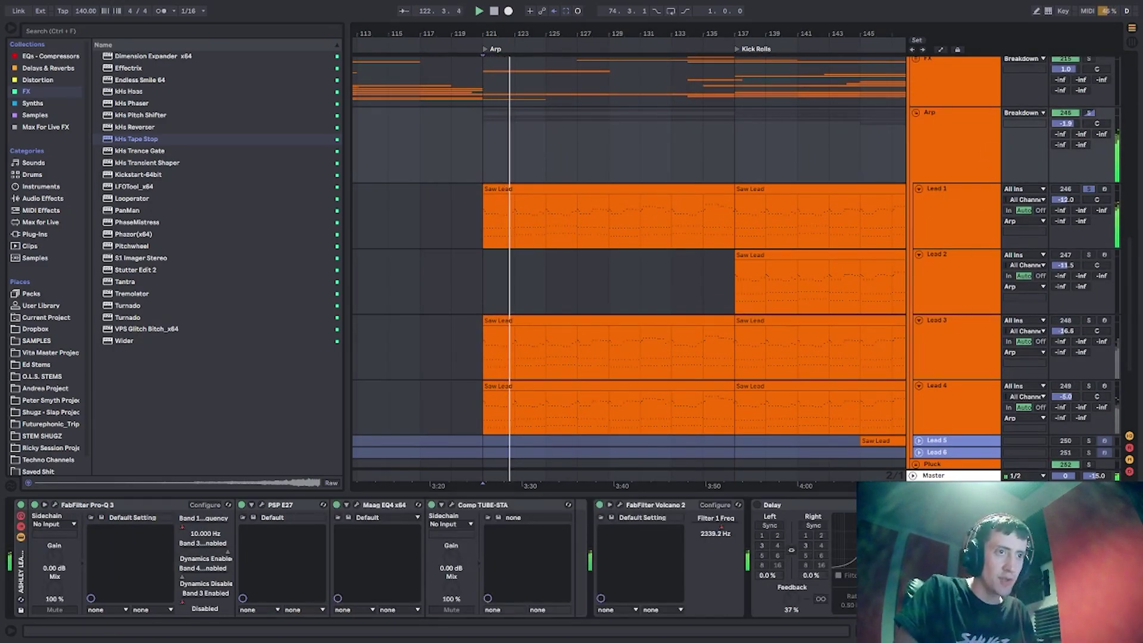
scroll(429, 559, right, 6)
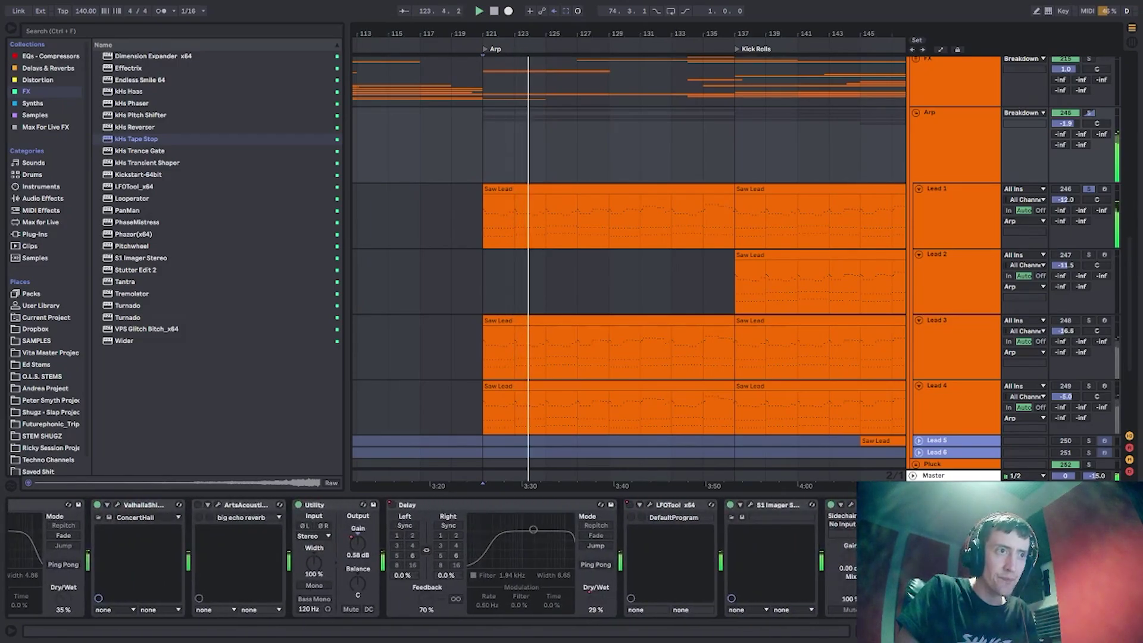
scroll(429, 560, left, 6)
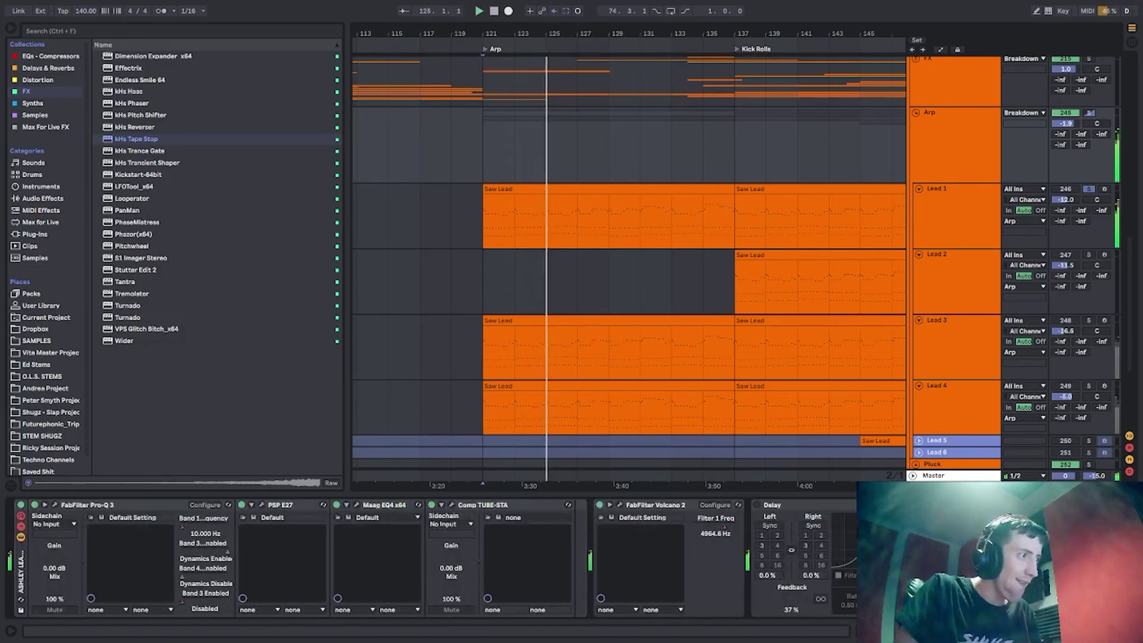
Play Lead 1 from bar 137 and switch on FabFilter Volcano 2 in the Arp group's chain to audition the filter.
scroll(963, 208, up, 3)
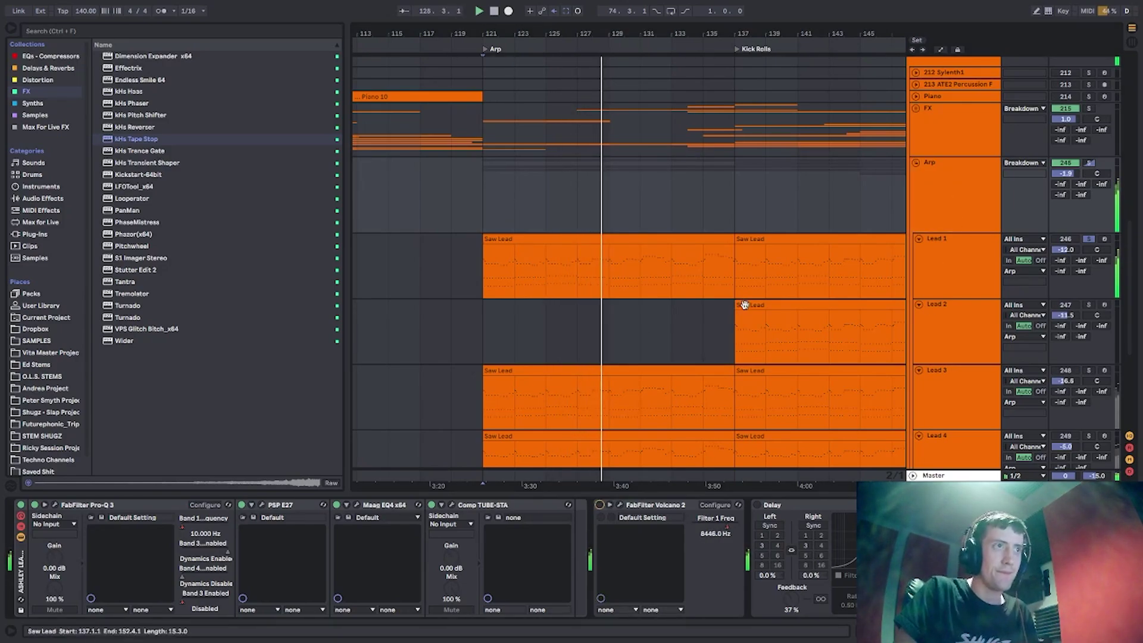
click(739, 283)
key(space)
key(space)
click(952, 205)
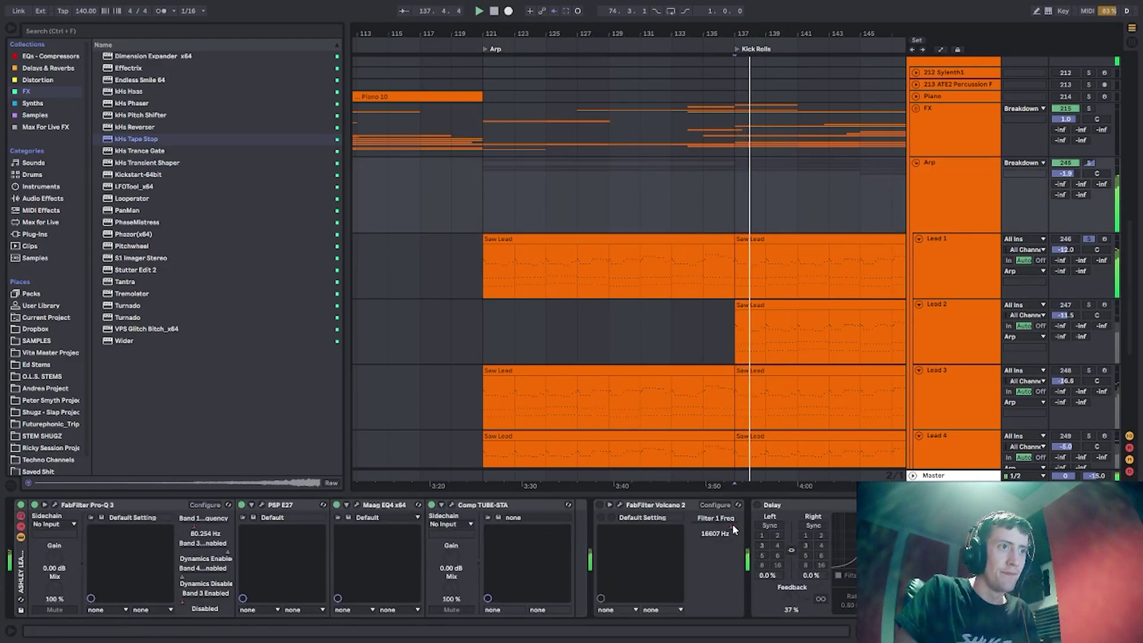
click(600, 505)
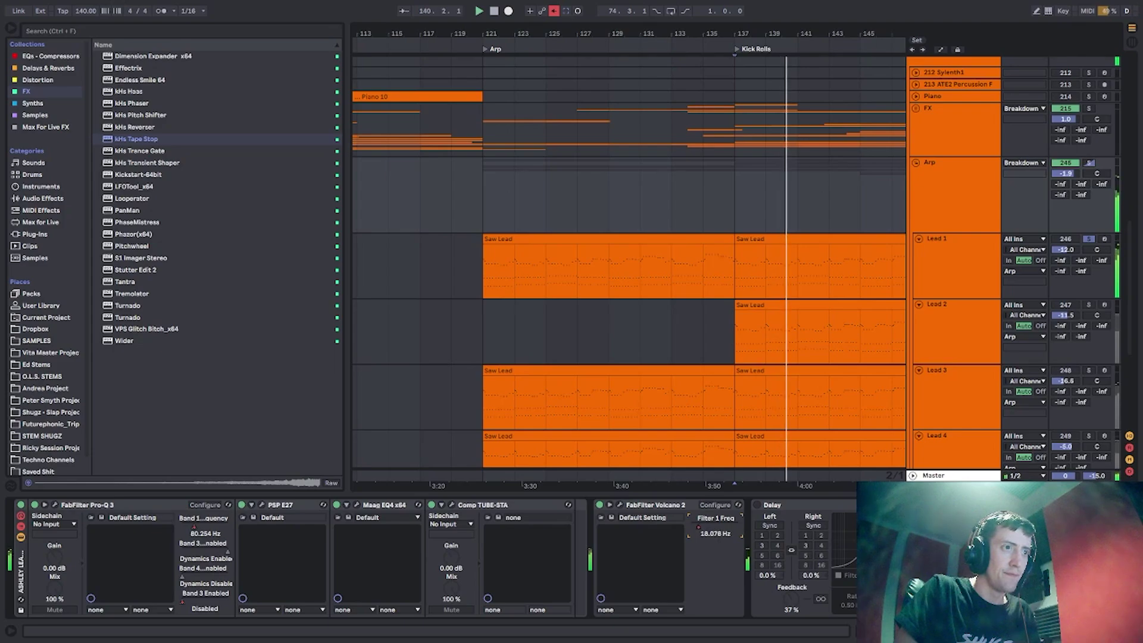
Show Lead 1's Zebra2 and Pro-Q 3 chain and play the lead from the Kick Rolls locator at bar 137.
click(497, 277)
key(space)
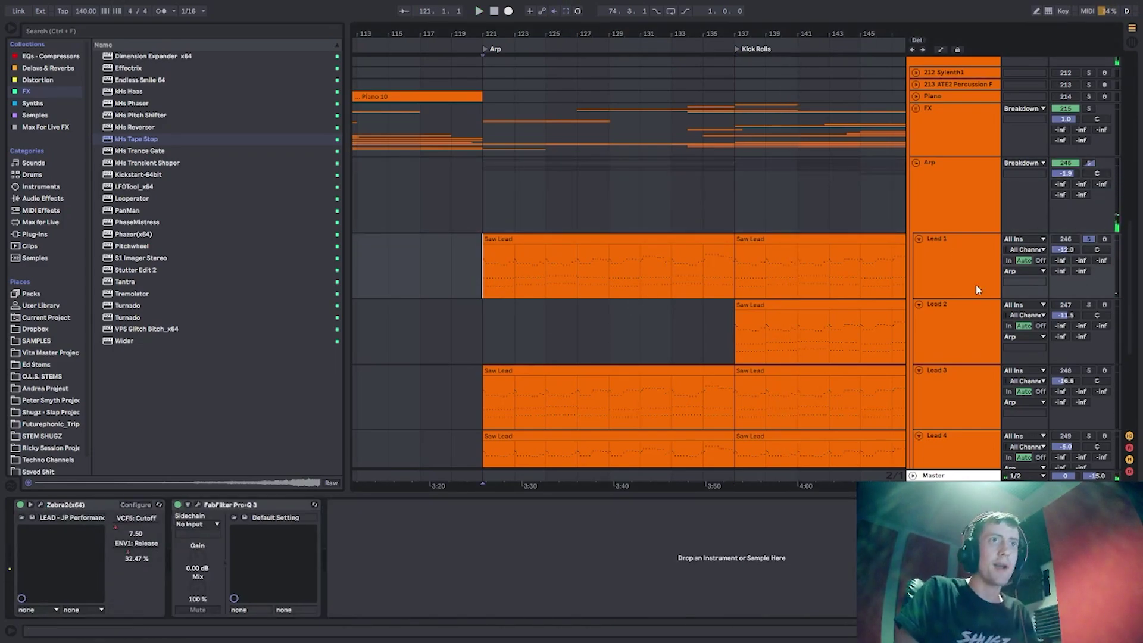
click(759, 49)
drag(762, 36, 524, 35)
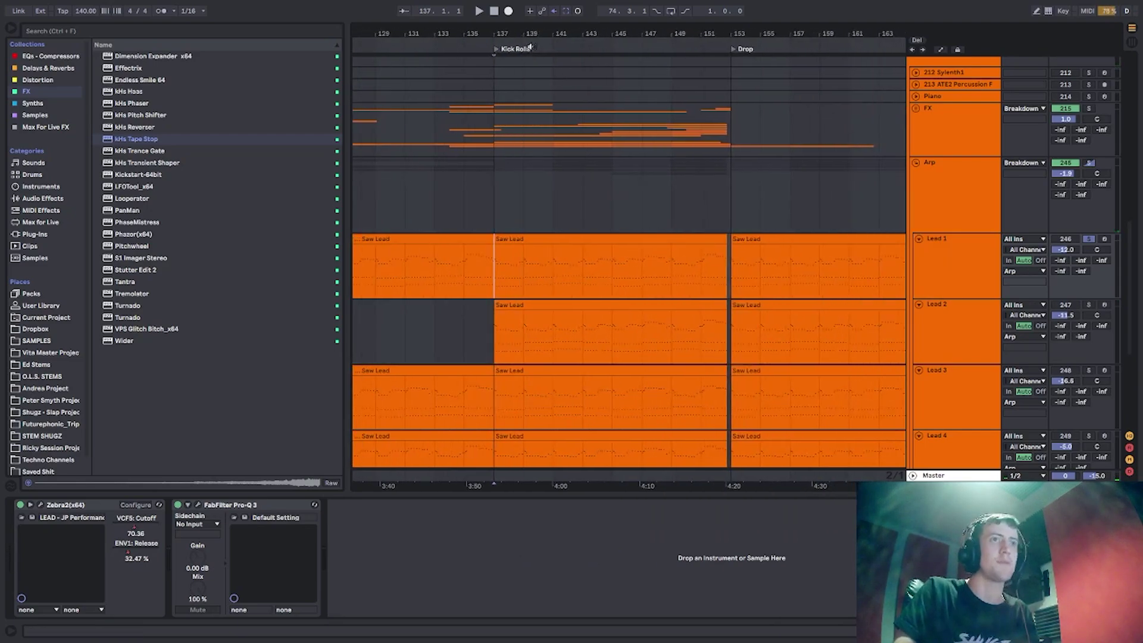
scroll(943, 262, down, 4)
key(space)
scroll(943, 262, down, 3)
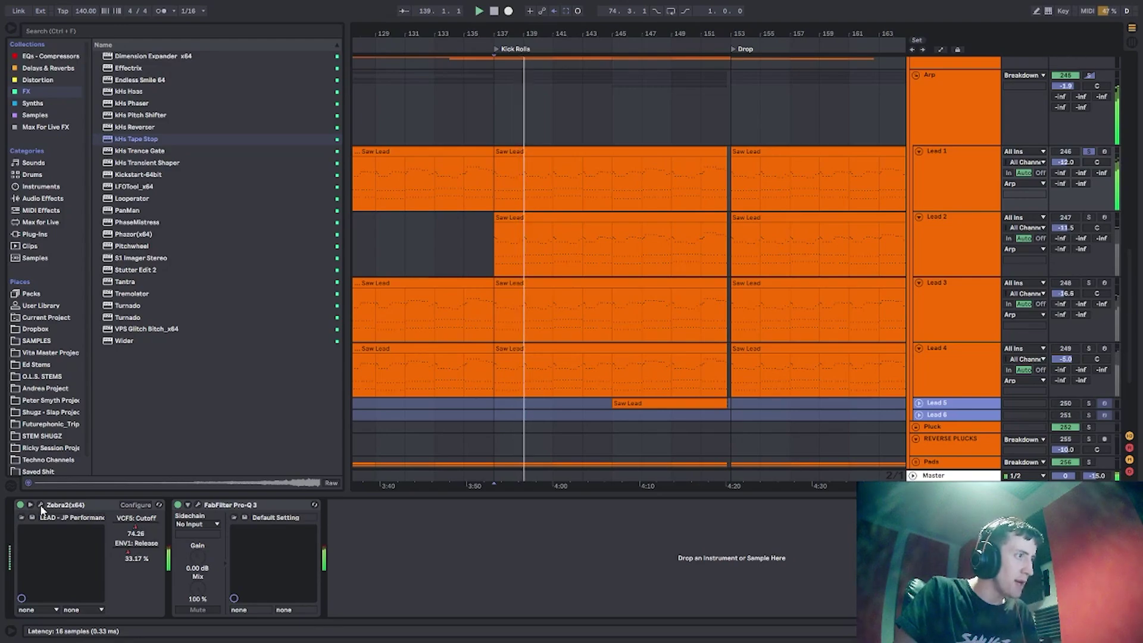
Solo Lead 2, play it from bar 137 and view its Spire-1.5 and Pro-Q 3 chain.
click(1088, 216)
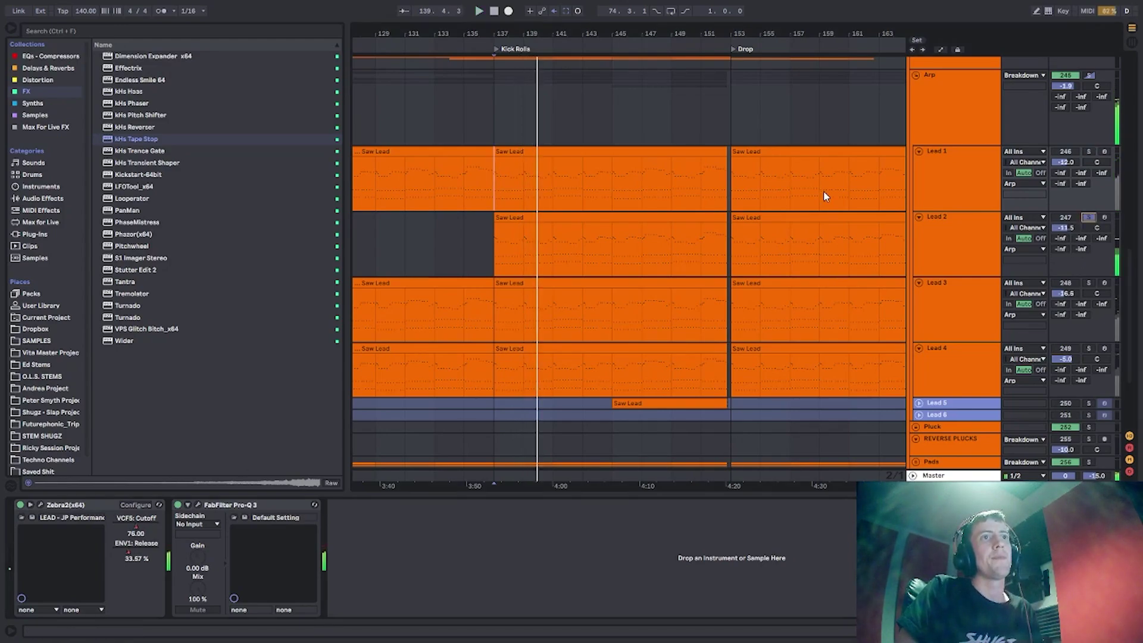
key(space)
key(space)
click(955, 248)
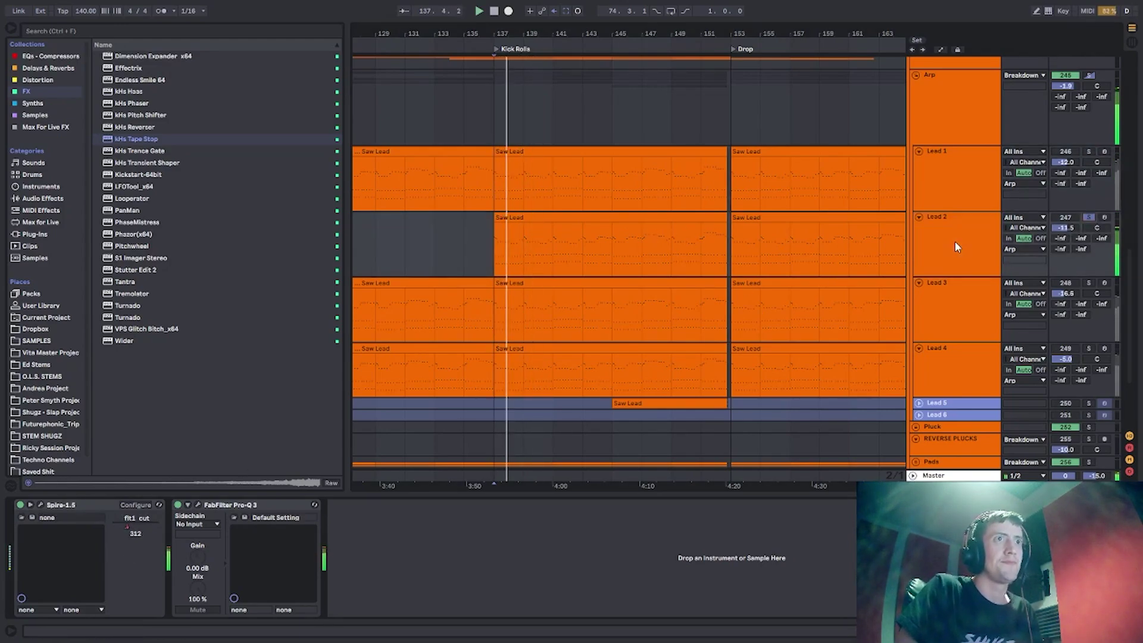
key(space)
key(space)
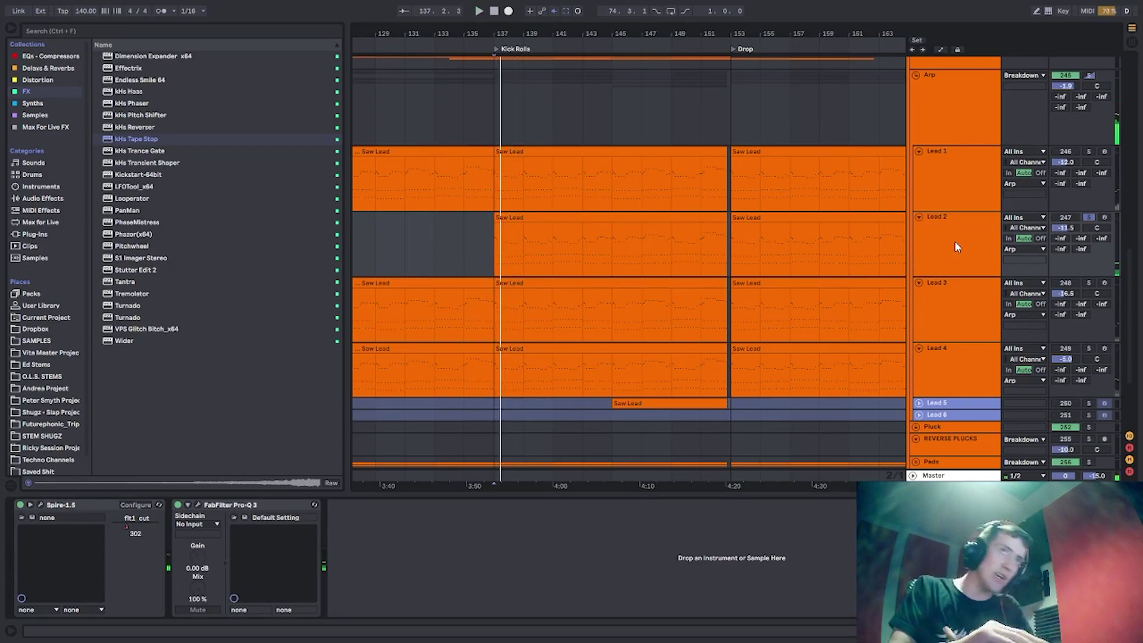
click(955, 241)
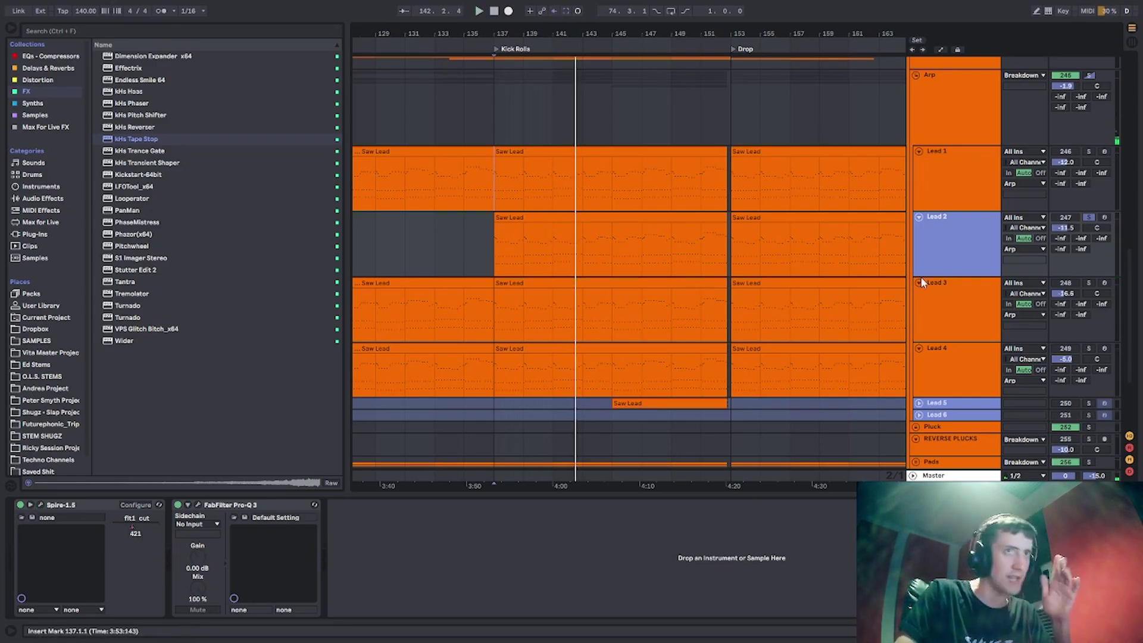
Solo Lead 3, audition it from bar 137 and view its Zebra2 and Pro-Q 3 chain.
click(1088, 283)
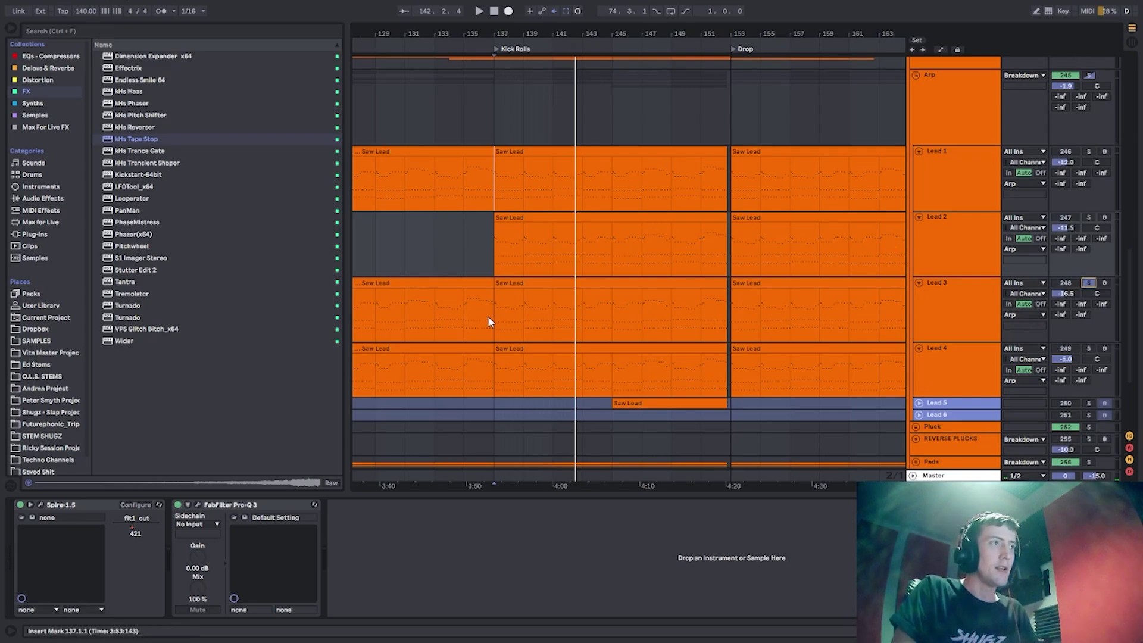
click(512, 315)
key(space)
click(978, 306)
click(502, 301)
key(space)
key(space)
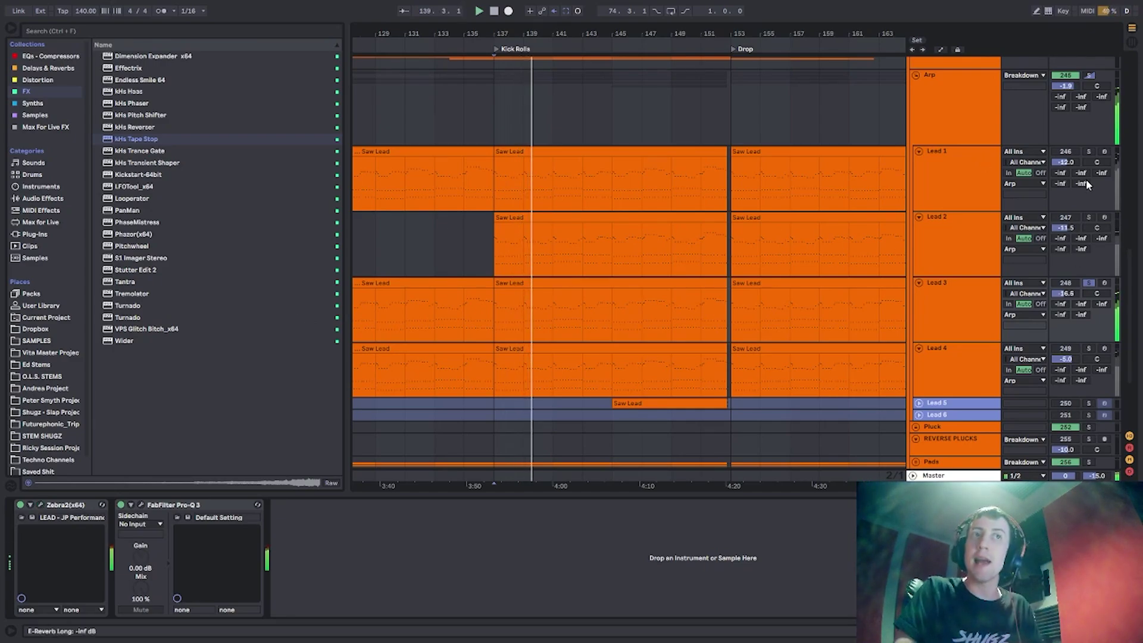
Solo Lead 1 from bar 137 to compare it with Lead 3, and solo Lead 3 again.
click(1090, 151)
key(space)
key(space)
key(space)
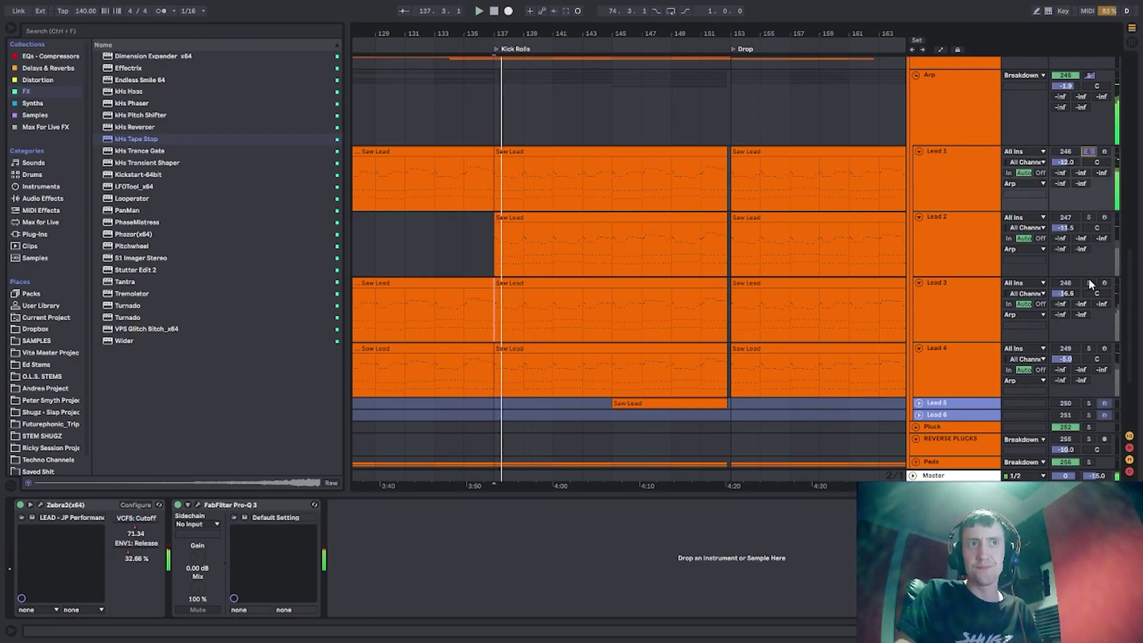
click(1090, 284)
scroll(973, 309, down, 2)
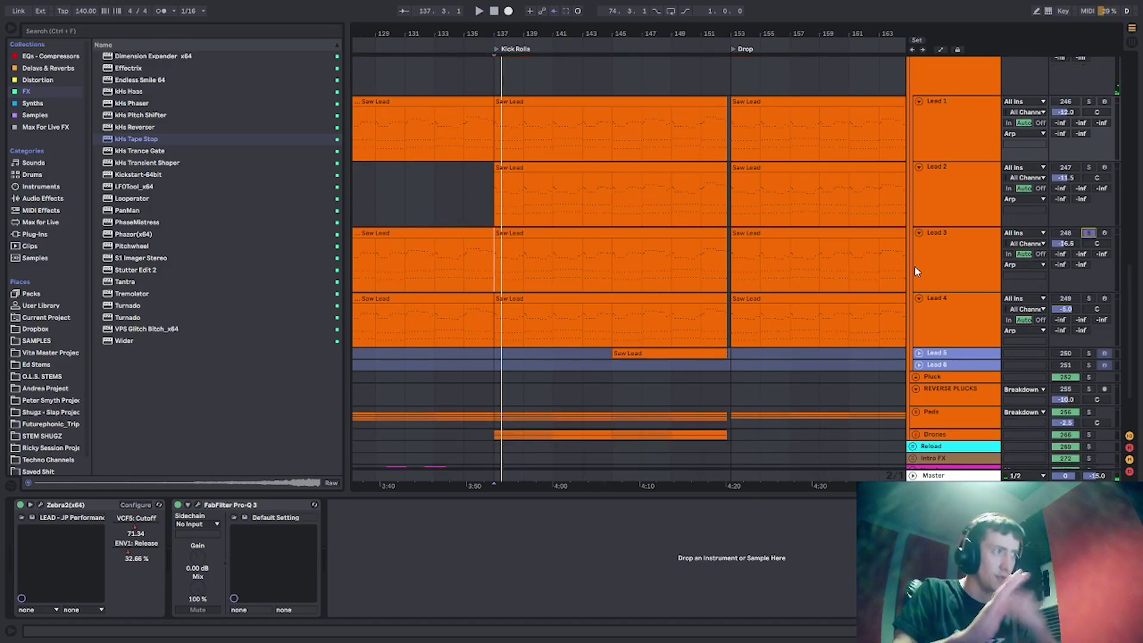
Solo Lead 4, play it from bar 137 and inspect its Spire-1.5 synth.
click(1089, 298)
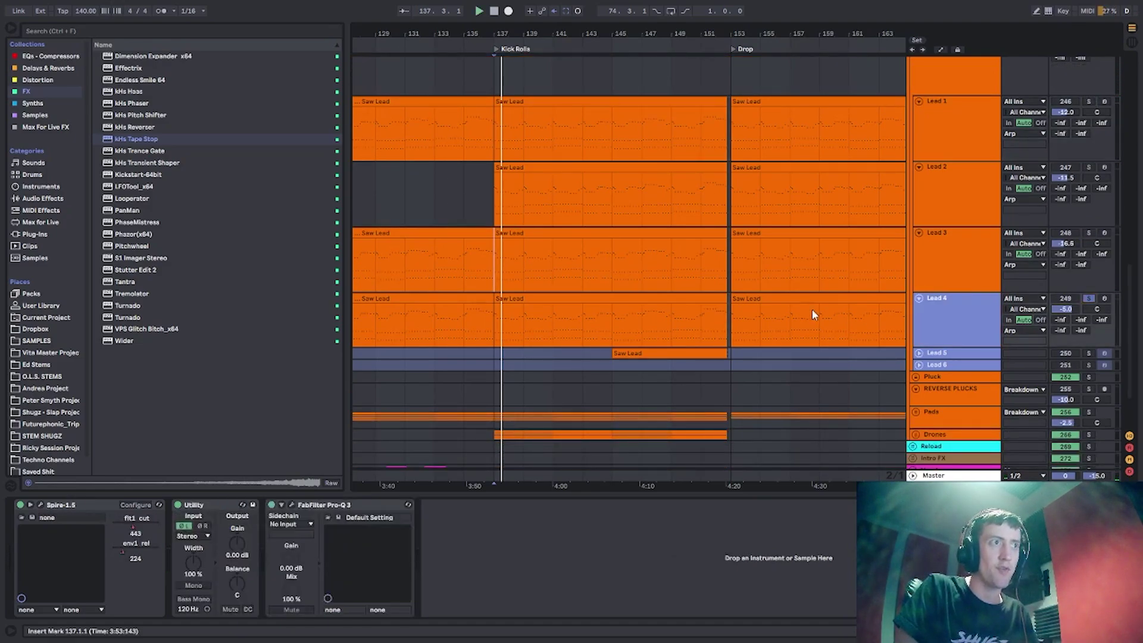
key(space)
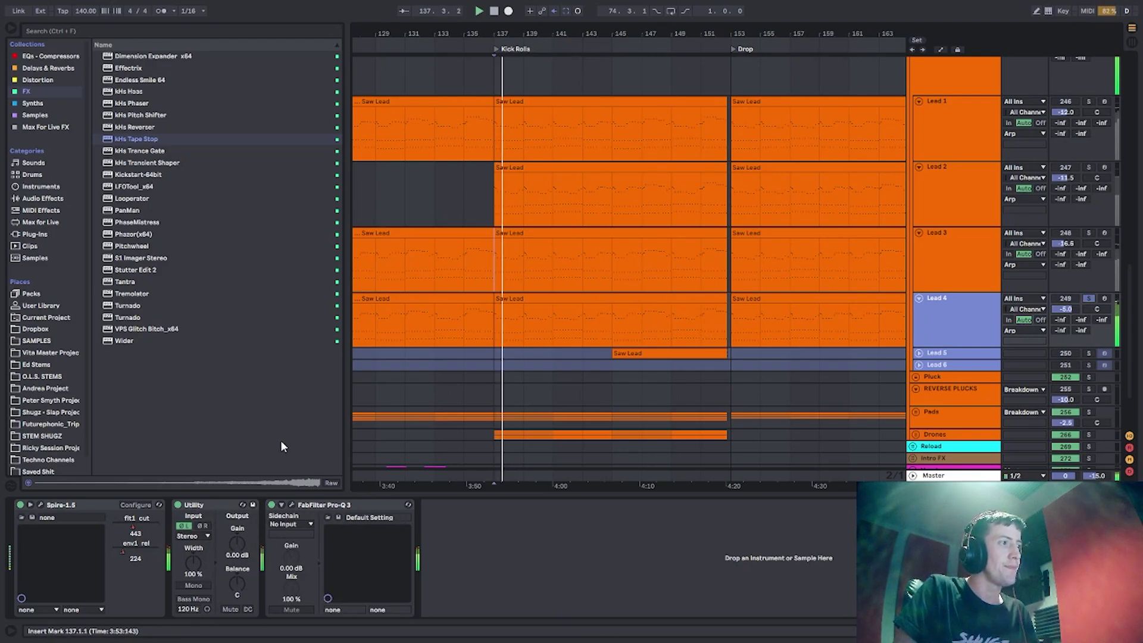
click(42, 511)
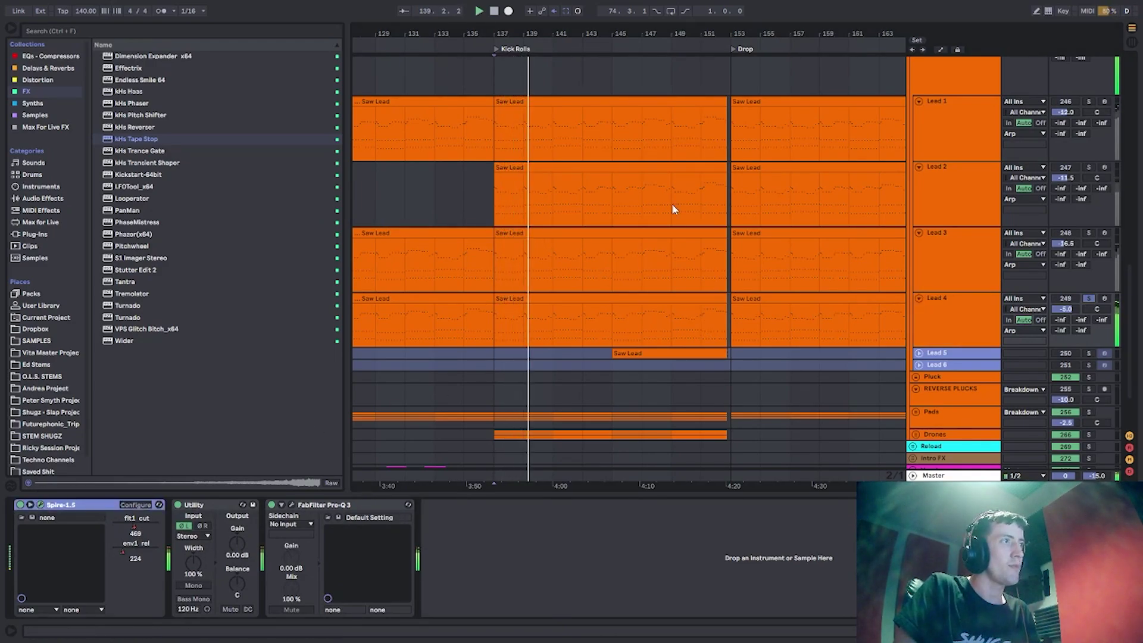
scroll(714, 292, down, 3)
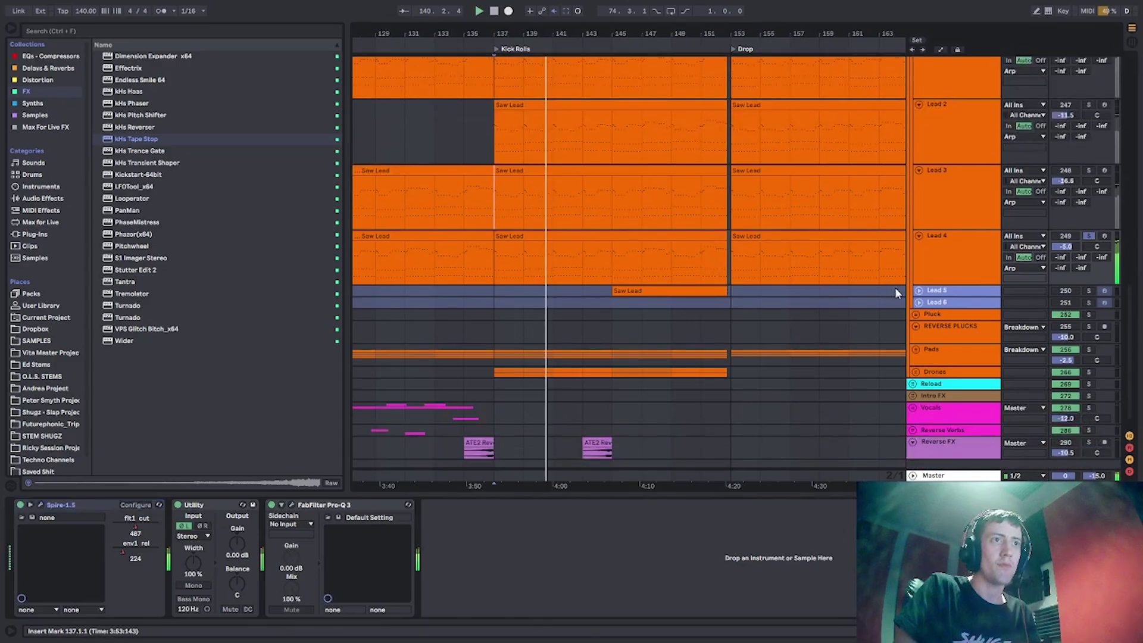
Stop playback and fold the Lead 1 to Lead 4 tracks in the Arp group.
click(938, 265)
scroll(940, 211, up, 5)
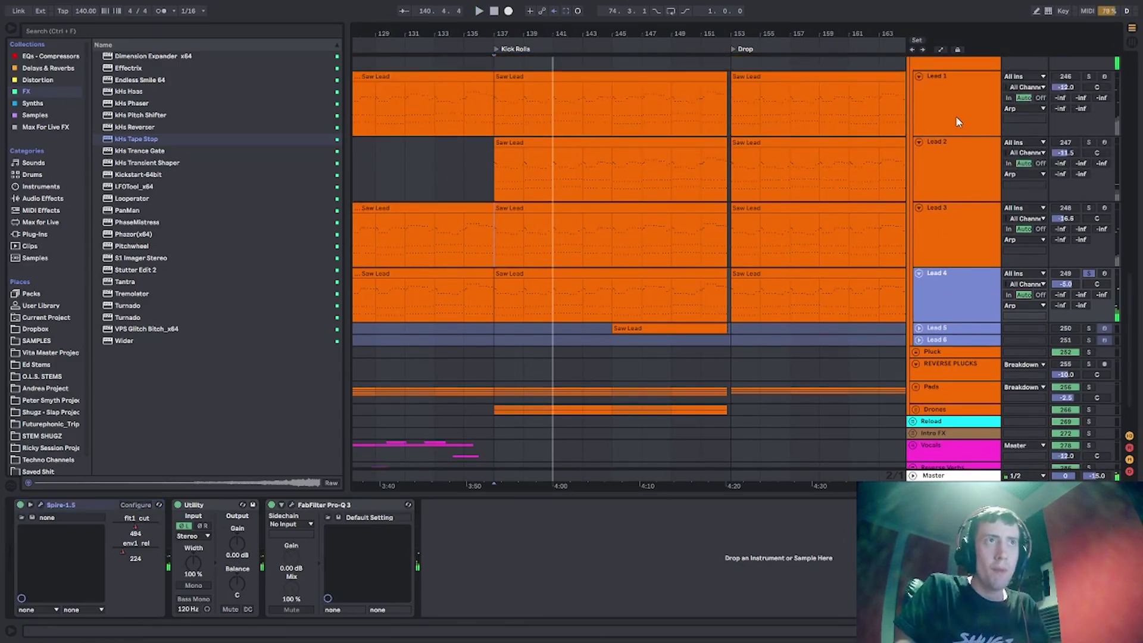
key(space)
double_click(939, 194)
double_click(945, 186)
double_click(945, 185)
double_click(944, 185)
scroll(936, 132, up, 2)
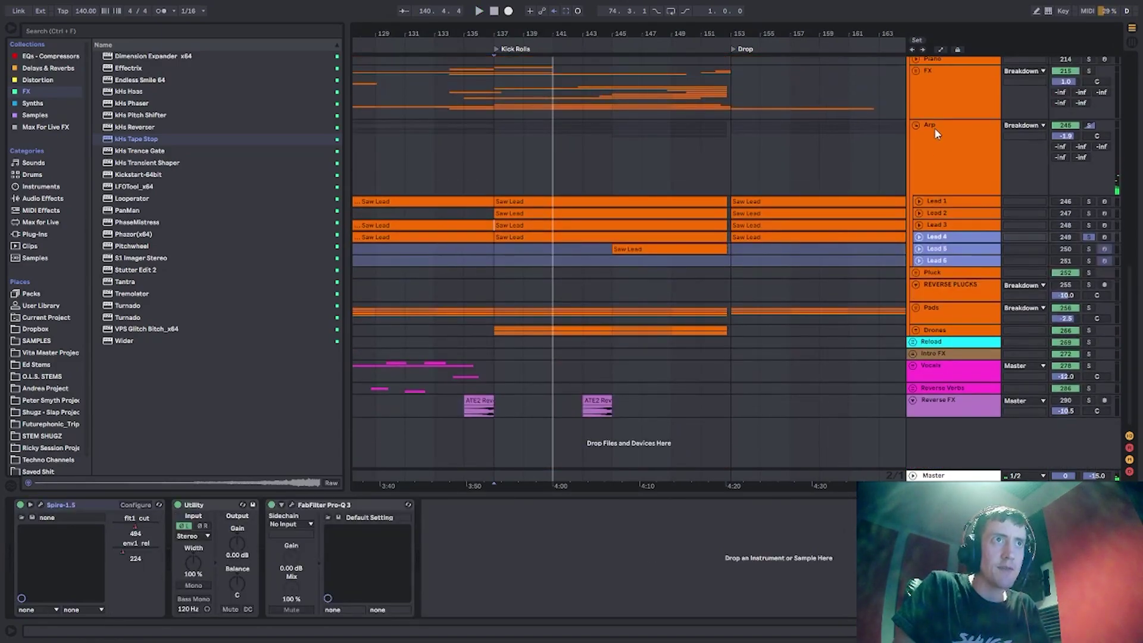
Solo the whole Arp group, turn on its FabFilter Volcano 2 and play it from bar 121.
click(952, 137)
drag(554, 34, 712, 32)
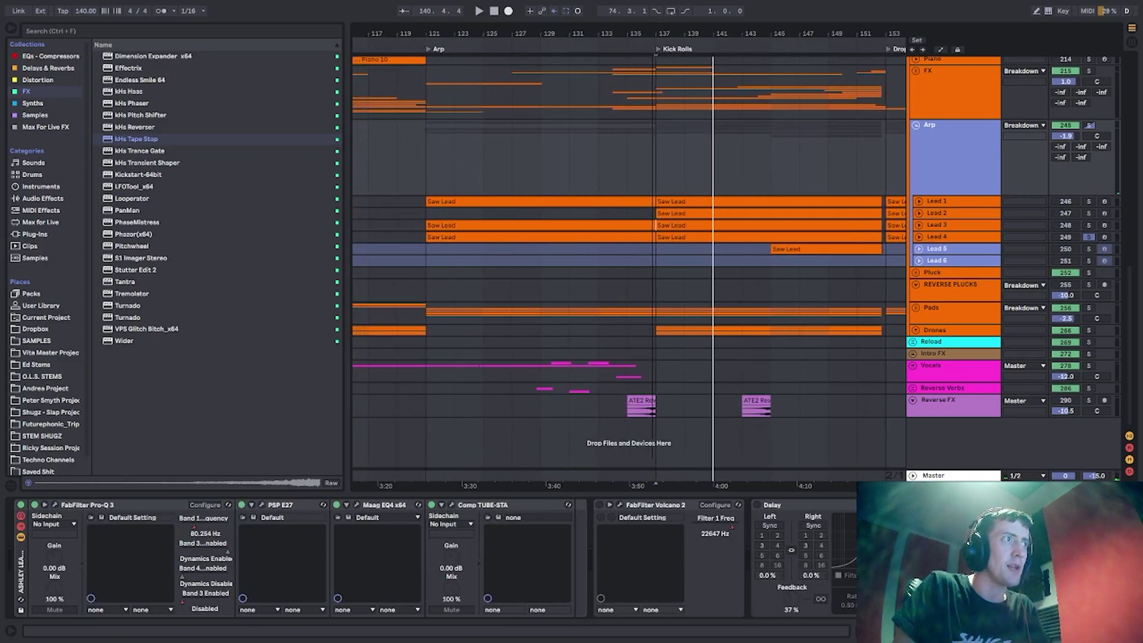
click(424, 156)
click(1090, 127)
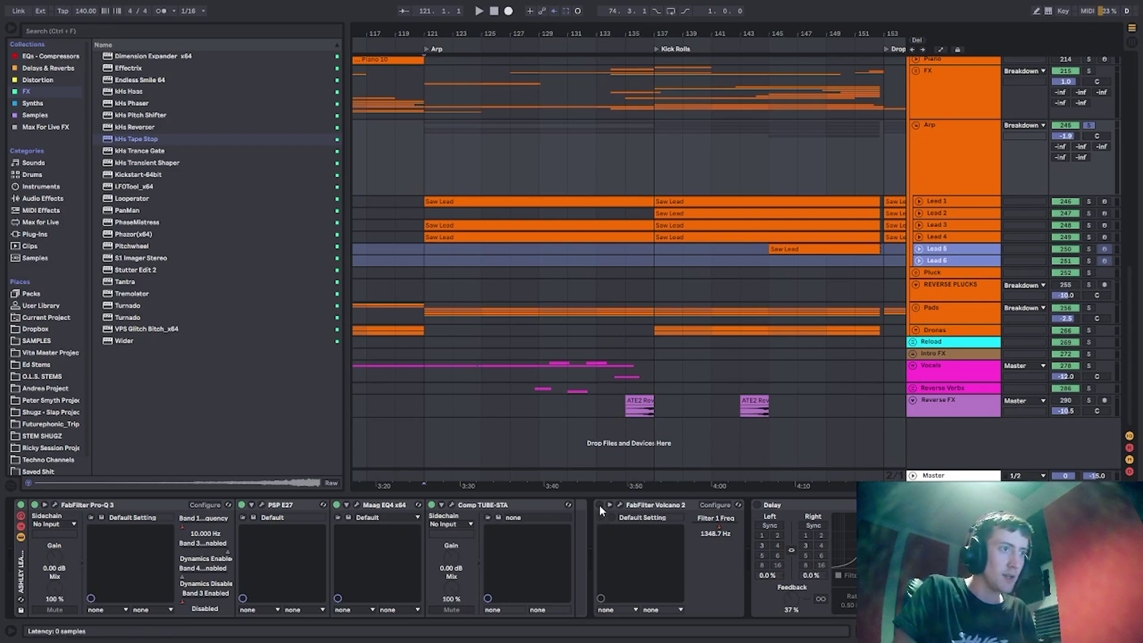
key(space)
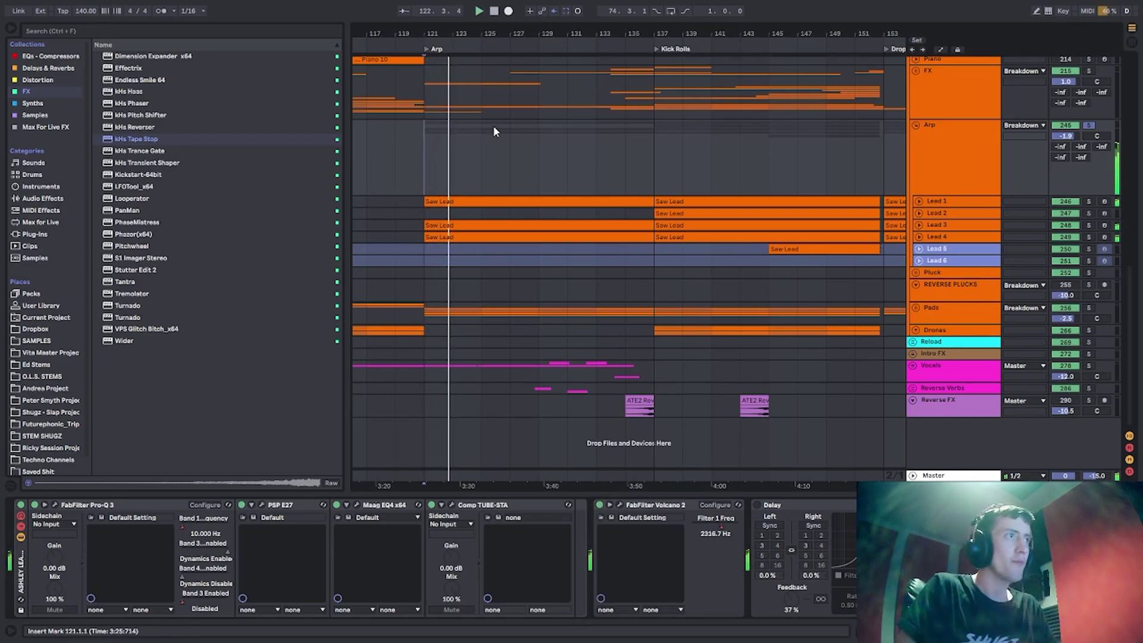
scroll(507, 181, up, 3)
scroll(511, 186, up, 3)
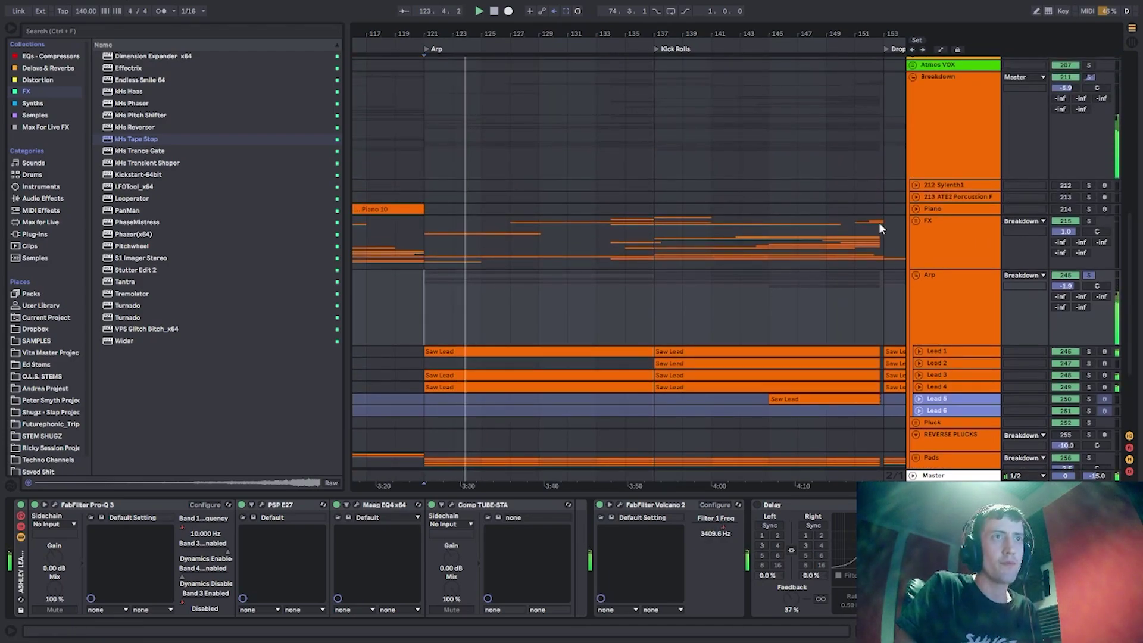
scroll(543, 233, down, 3)
scroll(543, 234, down, 2)
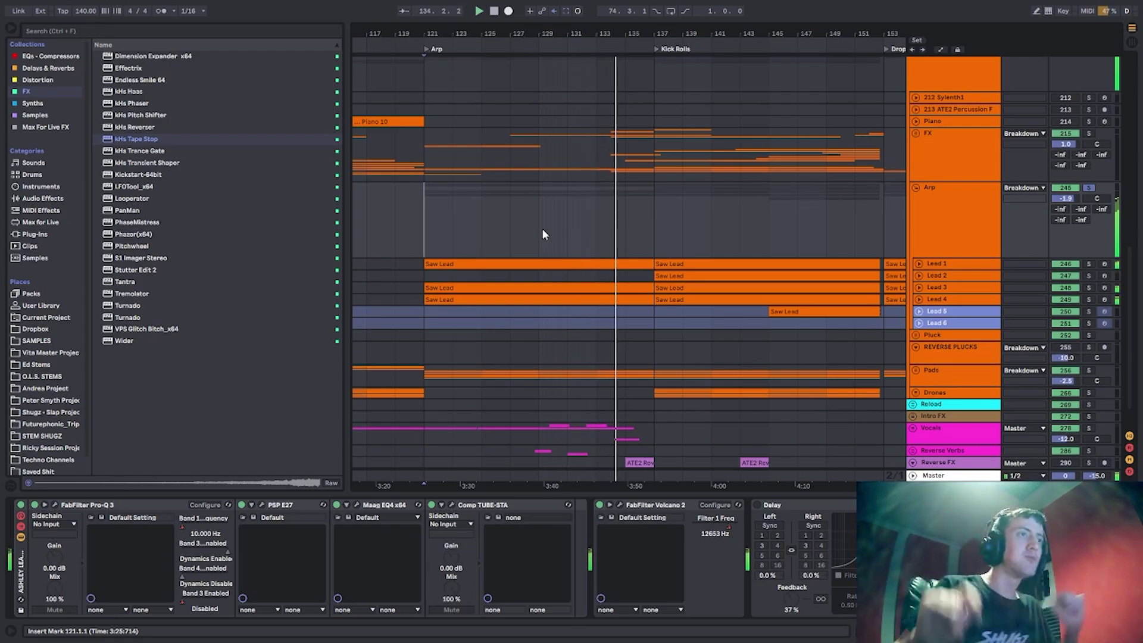
Unfold the Lead 1 track and view its Zebra2 and FabFilter Pro-Q 3 chain.
drag(598, 30, 569, 27)
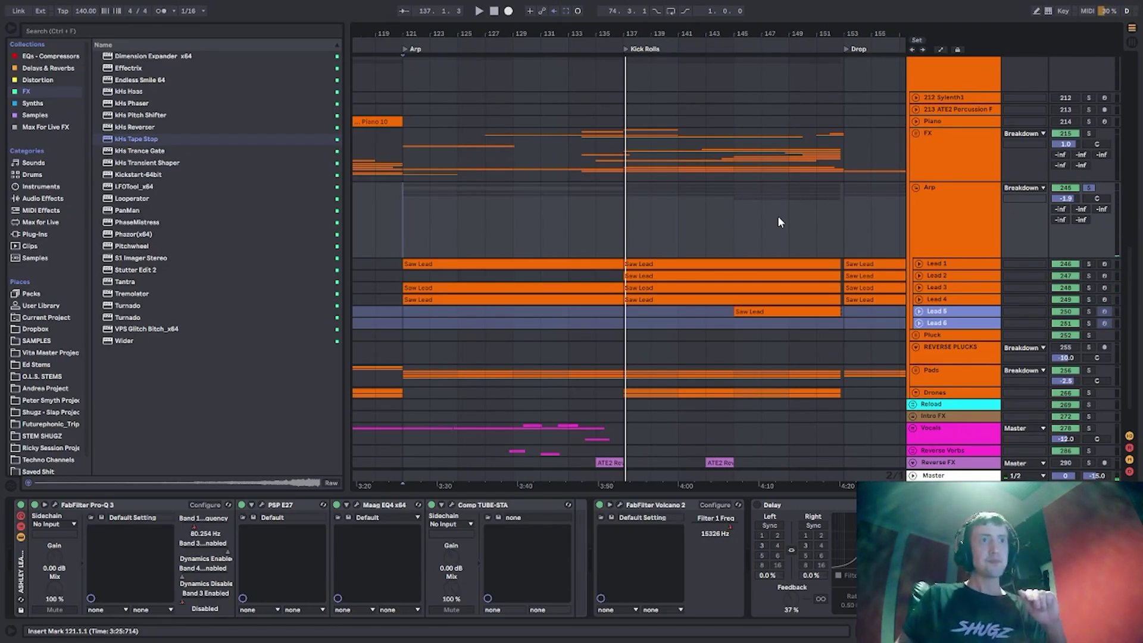
click(919, 264)
click(932, 285)
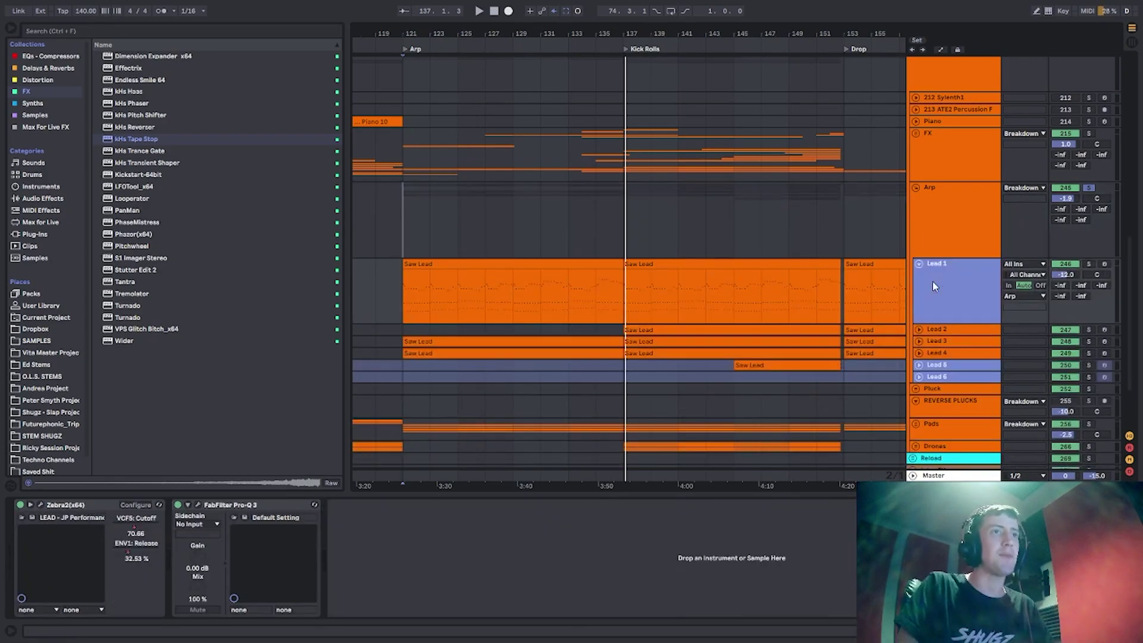
Solo the FX group, play it from bar 121 and unfold it to look through its tracks.
click(415, 102)
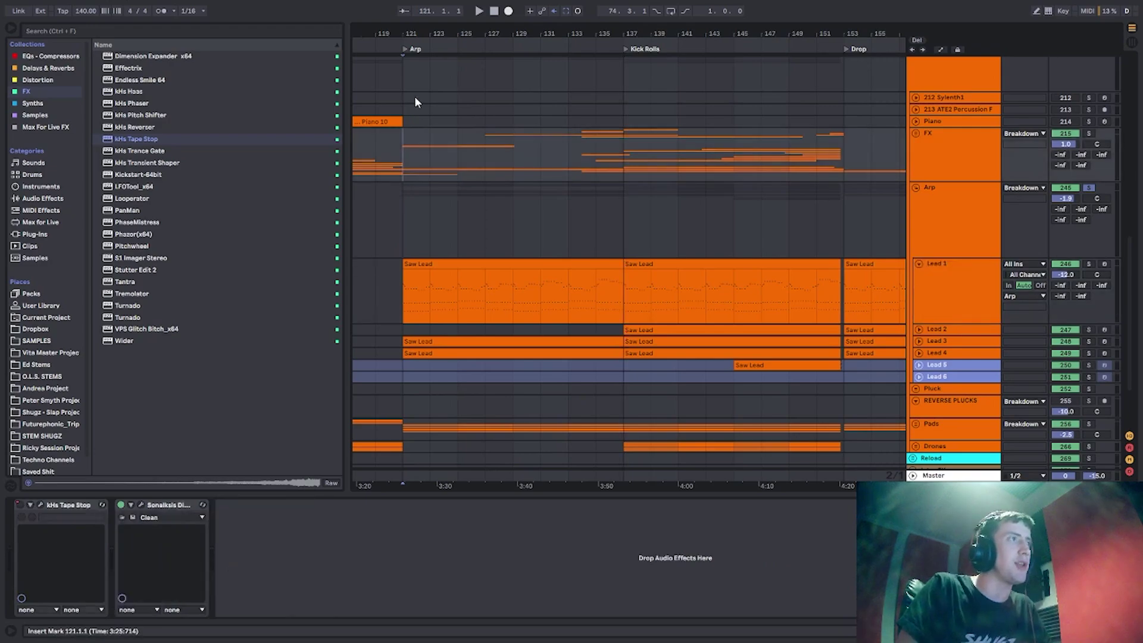
click(1090, 133)
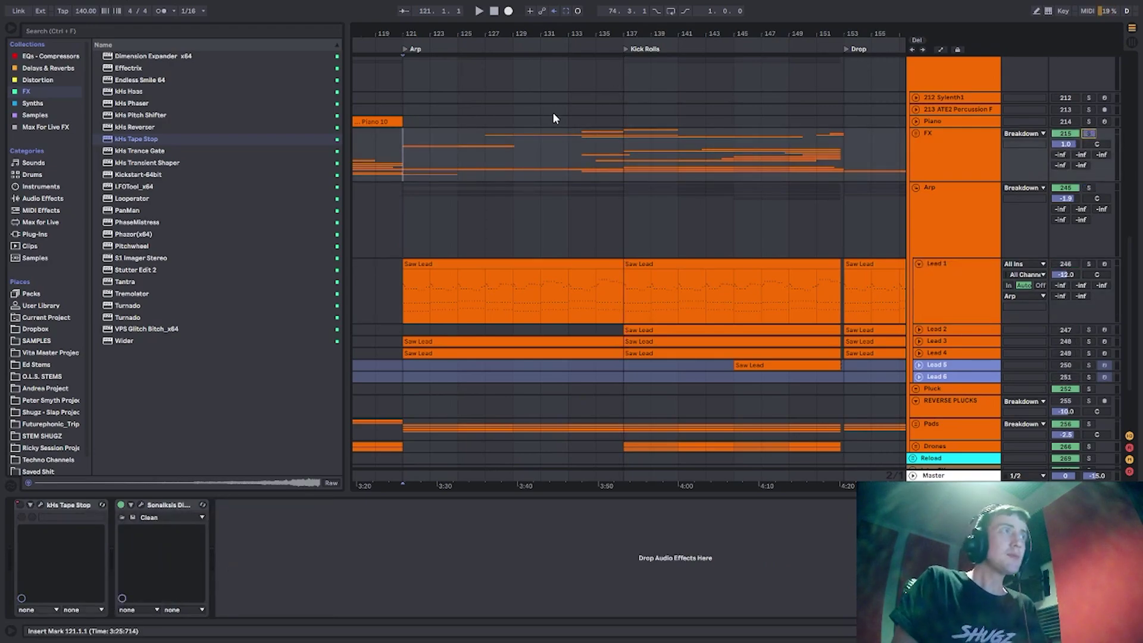
click(917, 136)
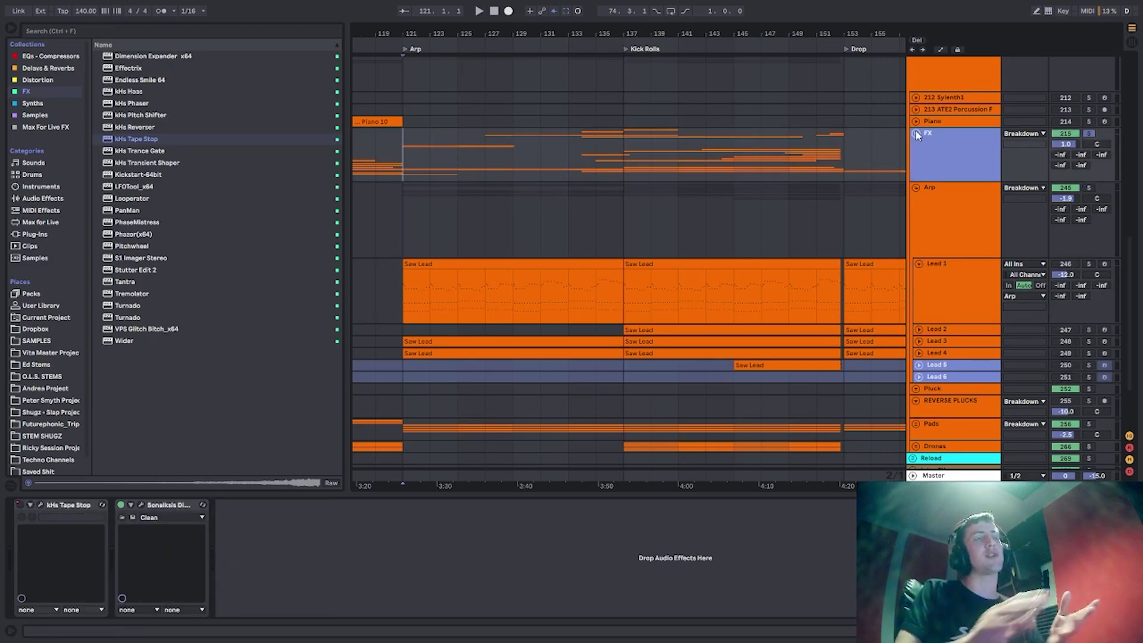
key(space)
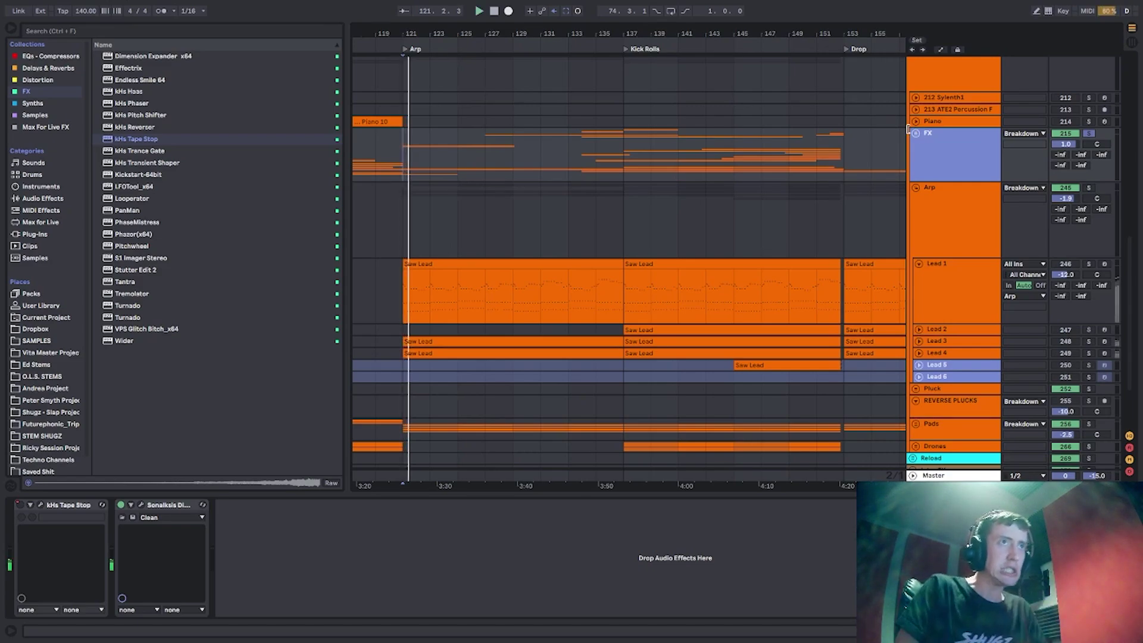
click(916, 133)
scroll(392, 324, down, 3)
scroll(449, 332, down, 1)
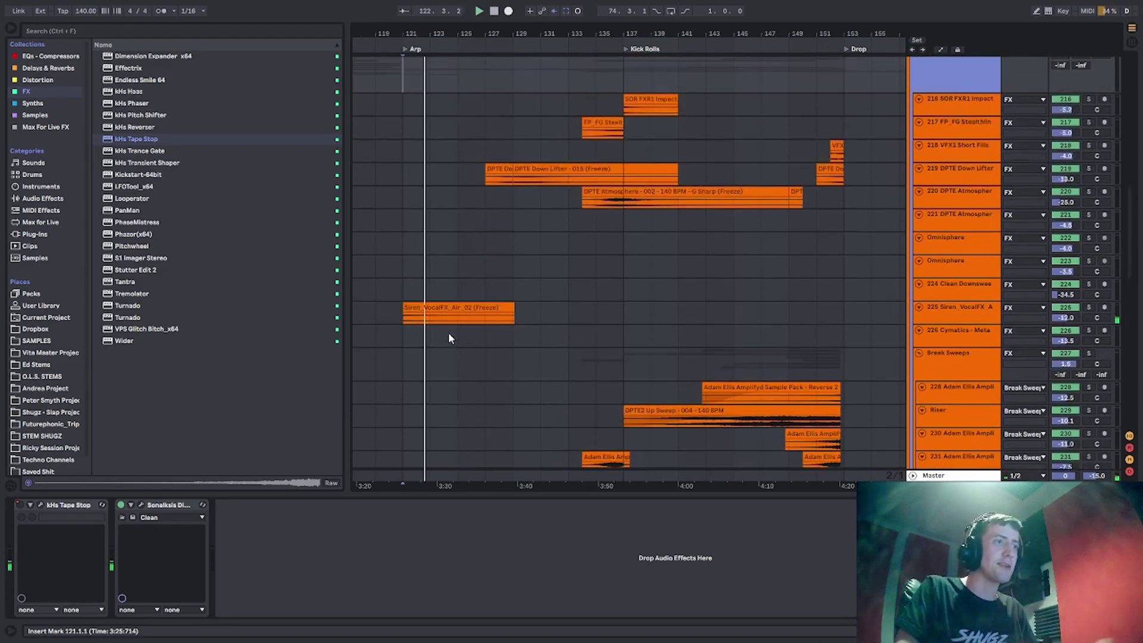
Audition the soloed FX tracks from bar 127 and check the 219 DPTE Down Lifter track for devices.
scroll(532, 249, up, 1)
click(500, 225)
key(space)
key(space)
scroll(512, 223, down, 3)
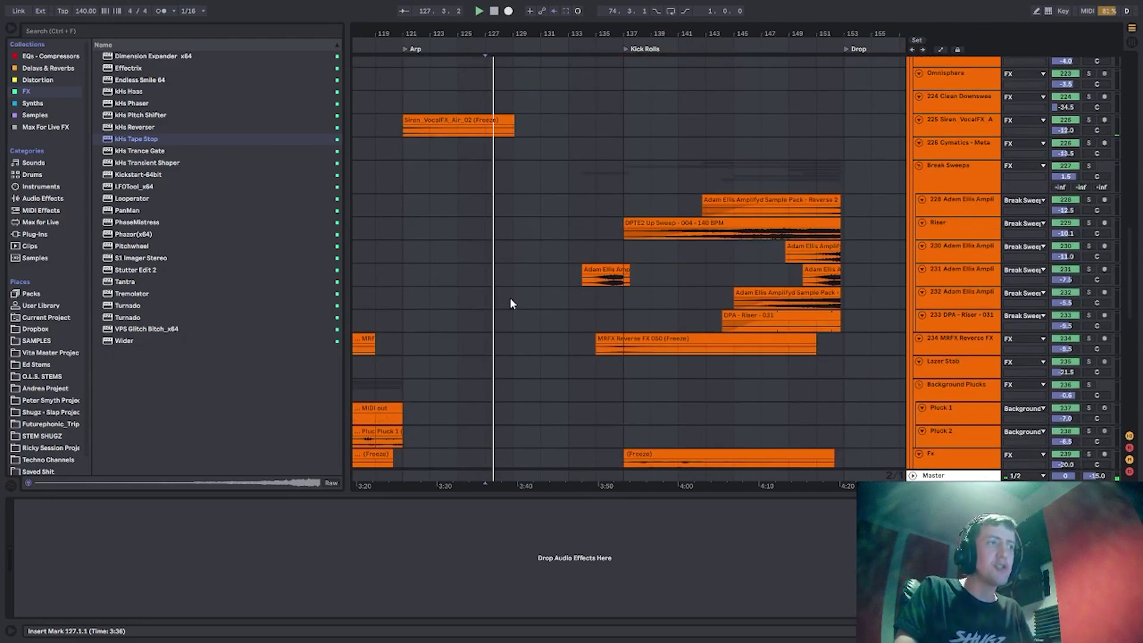
scroll(524, 325, up, 2)
drag(581, 493, 586, 572)
scroll(657, 346, up, 4)
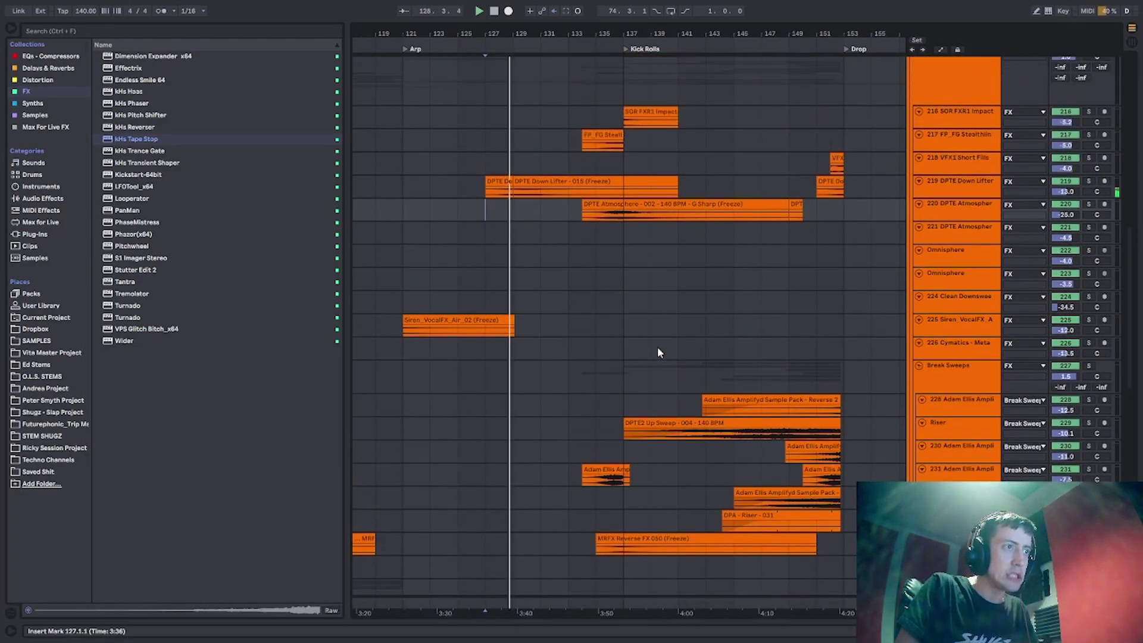
double_click(989, 368)
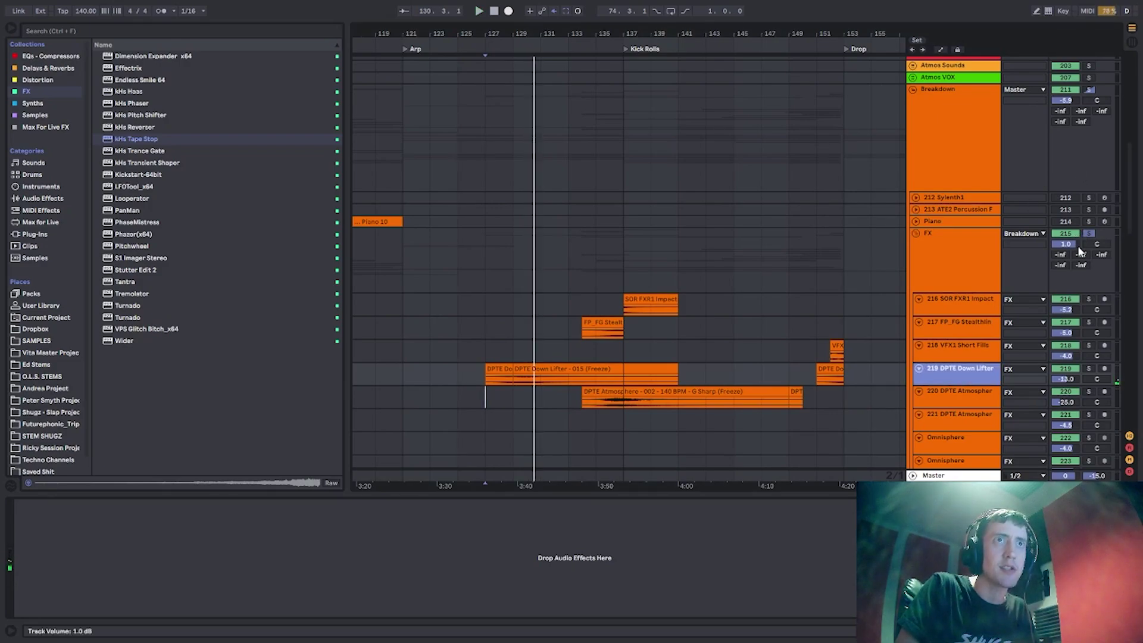
Unsolo the FX group, play it in context from bar 127 and look through its sweeps and risers with the device view hidden.
click(1090, 234)
click(1090, 234)
key(space)
key(space)
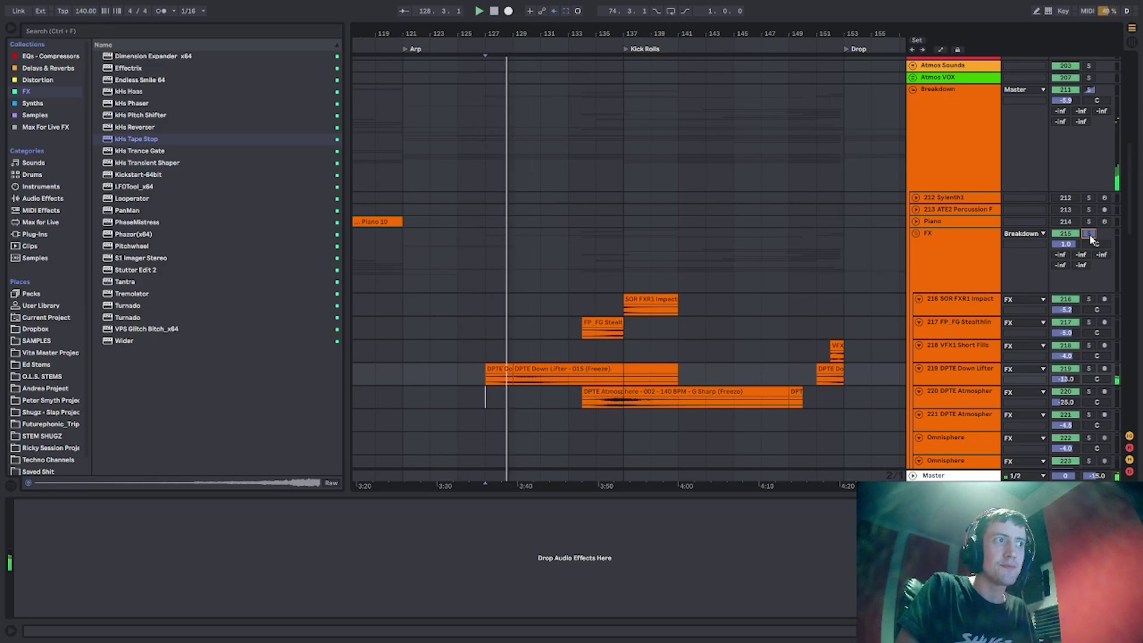
scroll(957, 376, down, 5)
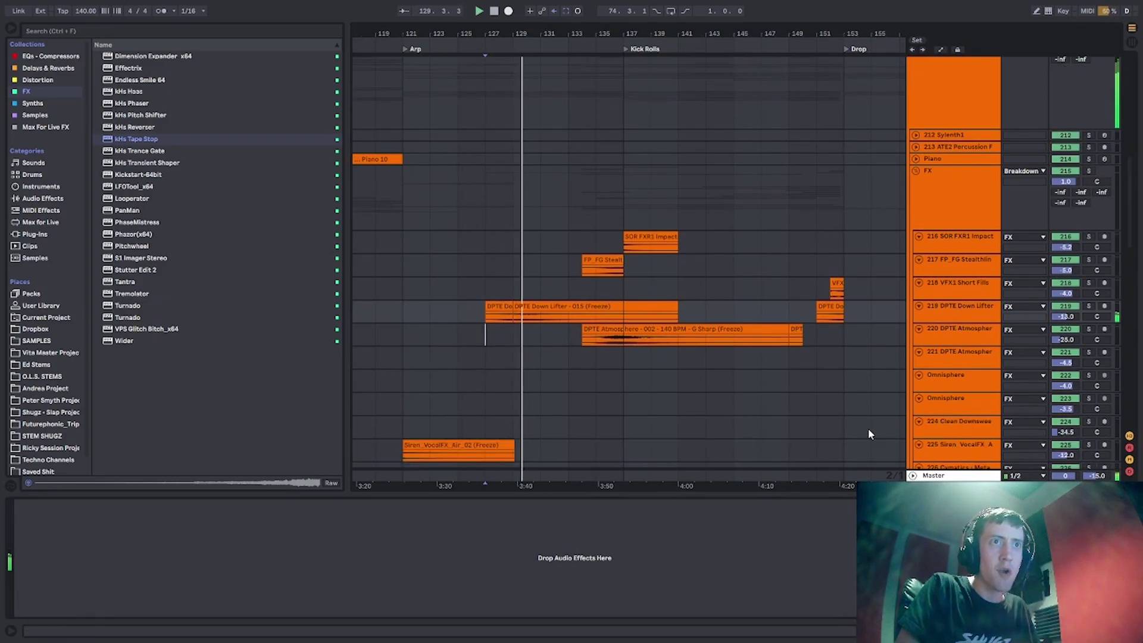
drag(766, 493, 750, 595)
scroll(459, 368, down, 3)
scroll(461, 337, down, 10)
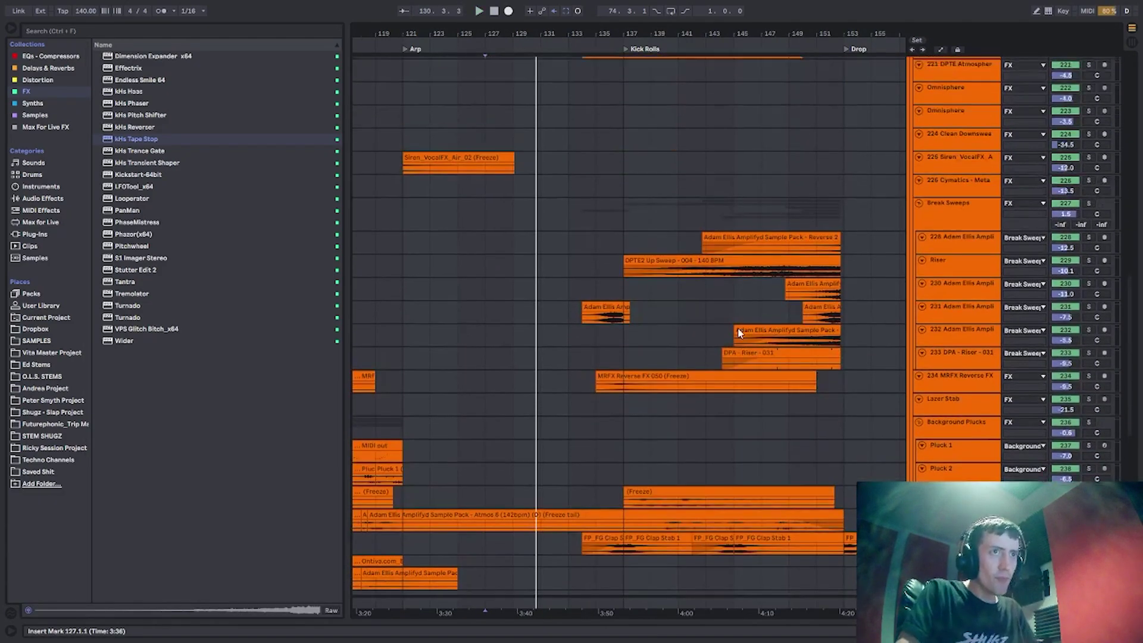
Stop playback with the insert mark at bar 121 and fold the FX group.
scroll(536, 304, up, 3)
click(407, 282)
key(space)
scroll(663, 284, up, 3)
scroll(665, 284, up, 3)
click(916, 120)
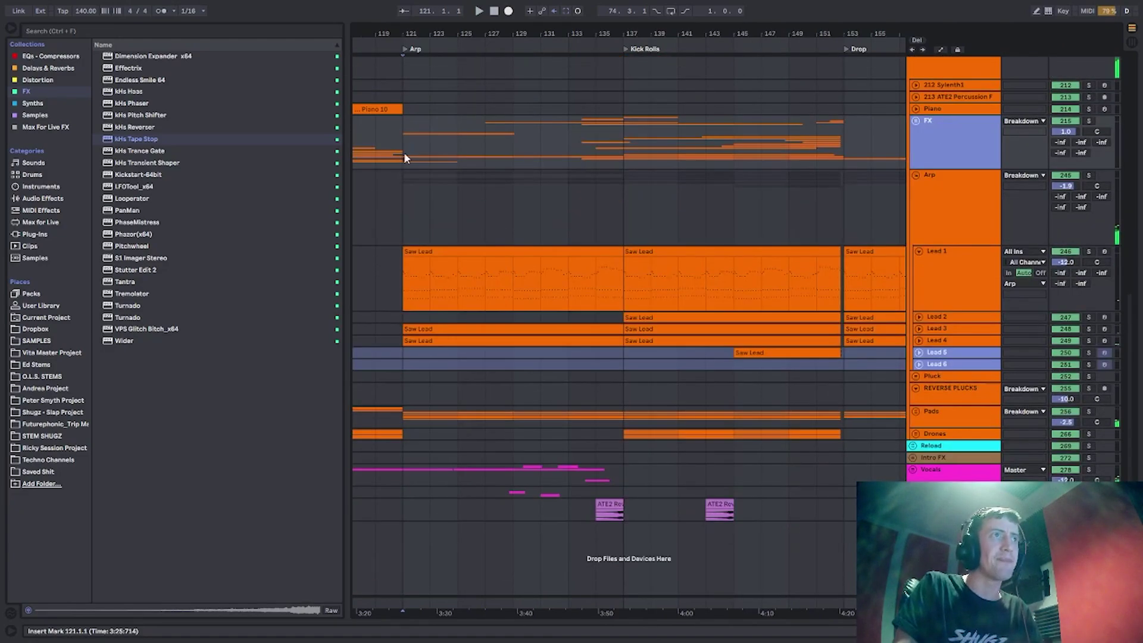
Set the insert mark on the Arp group at bar 121 and fold the group to its compact height.
drag(416, 31, 483, 33)
click(506, 214)
click(958, 208)
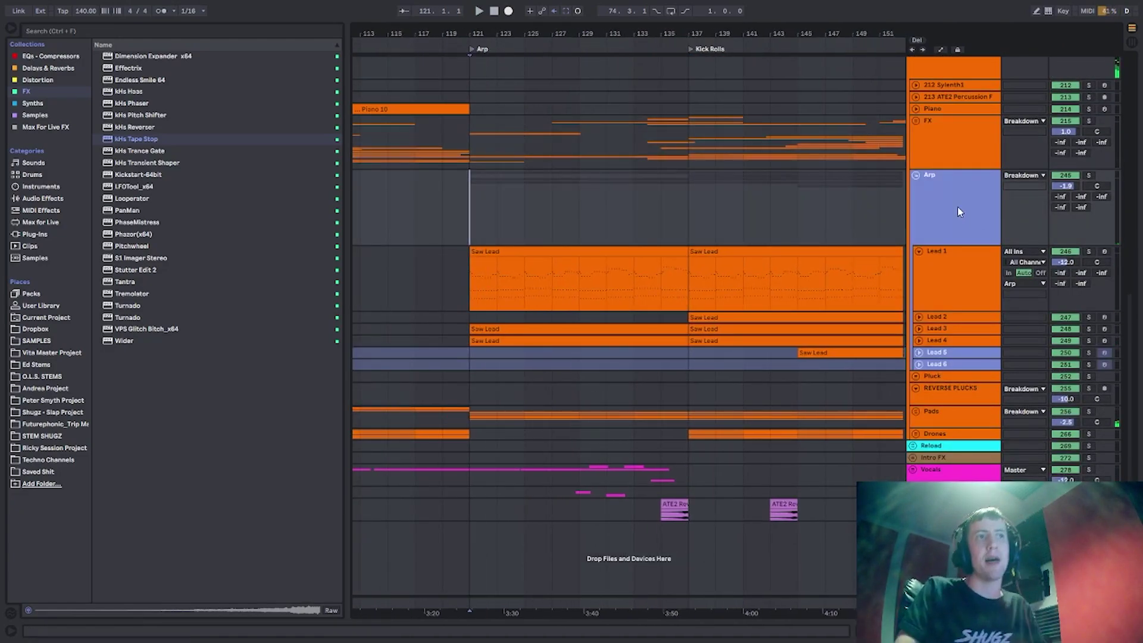
key(u)
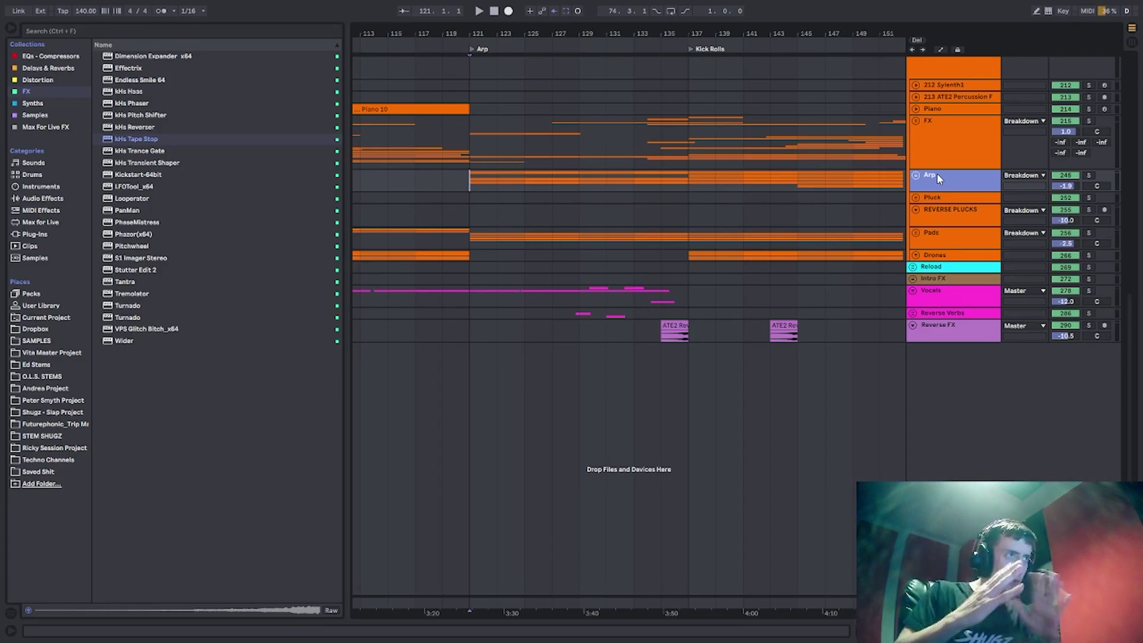
Play the full breakdown from bar 117 into the Arp section and view the Breakdown group's device chain.
click(431, 179)
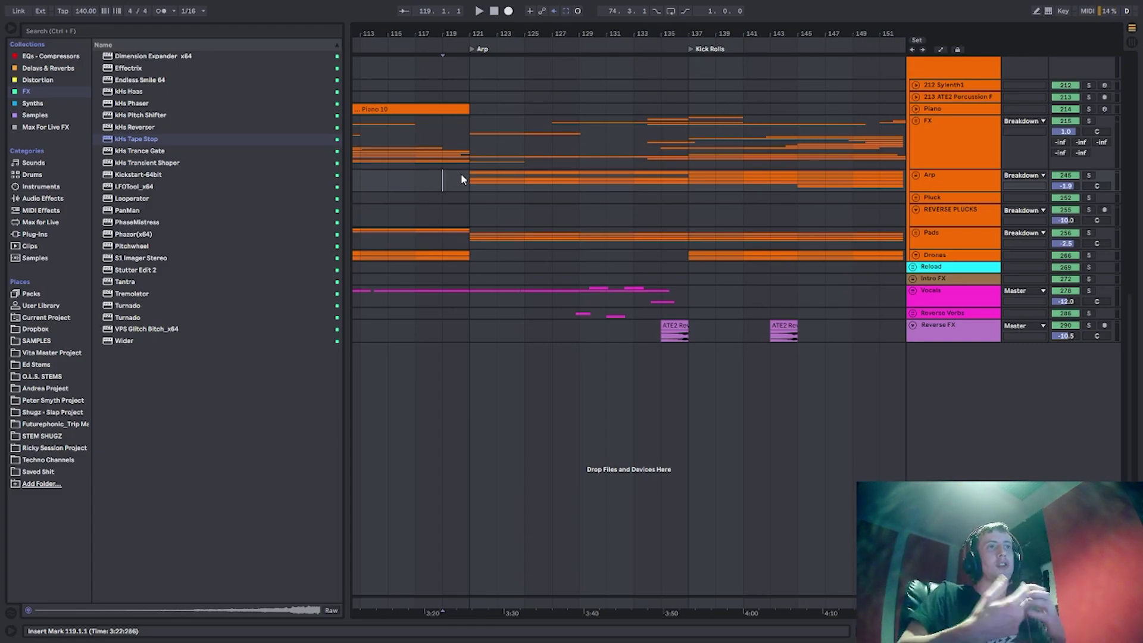
click(430, 141)
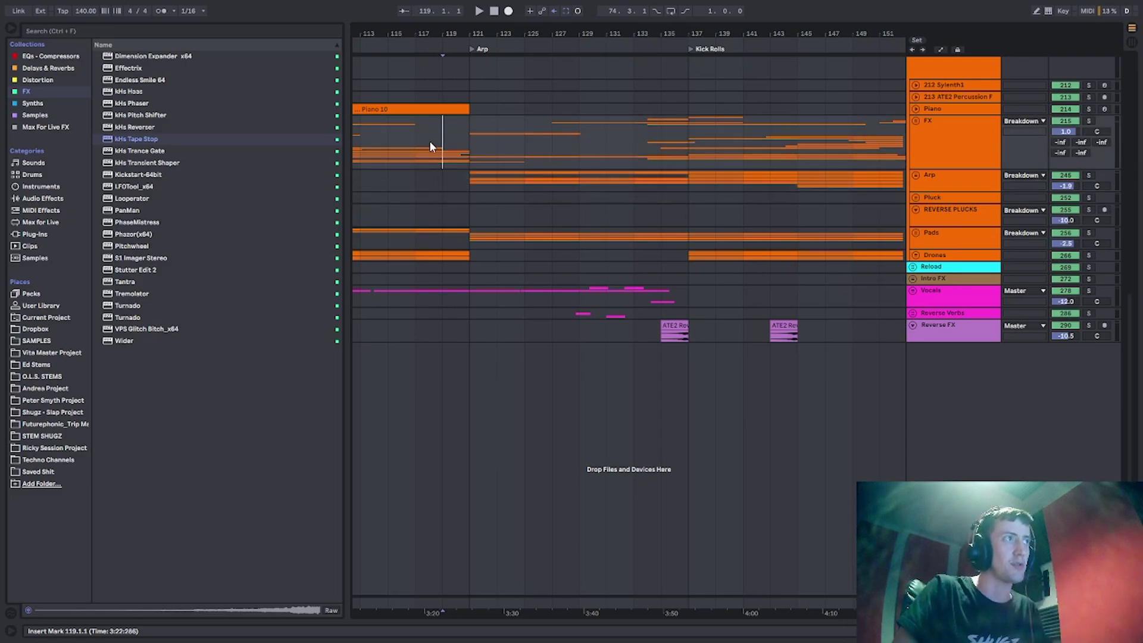
key(space)
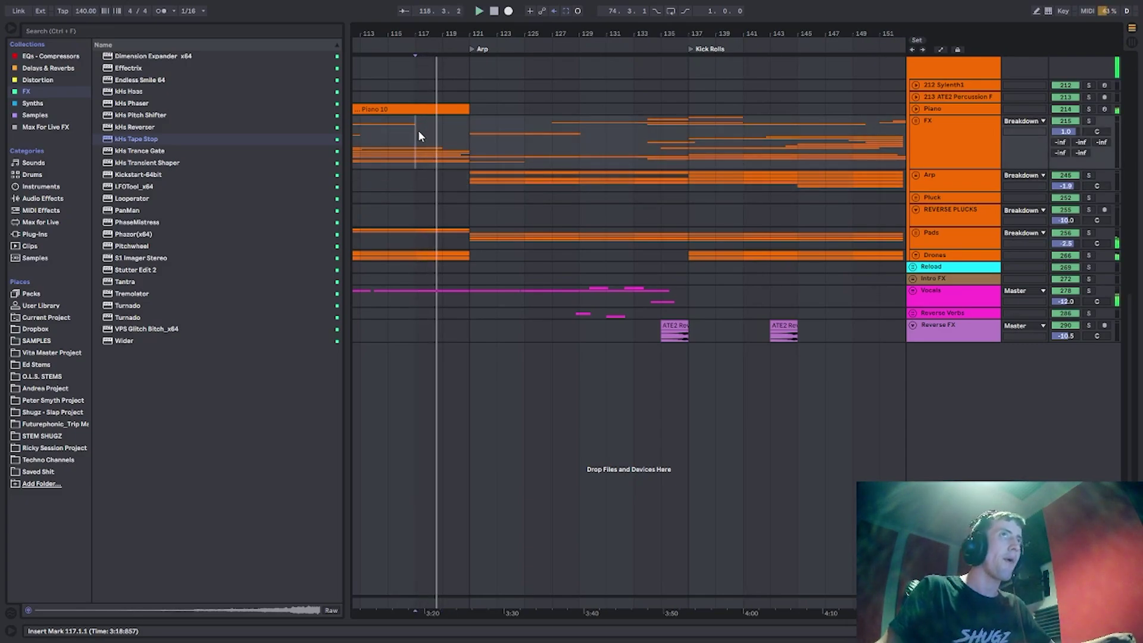
scroll(536, 152, up, 5)
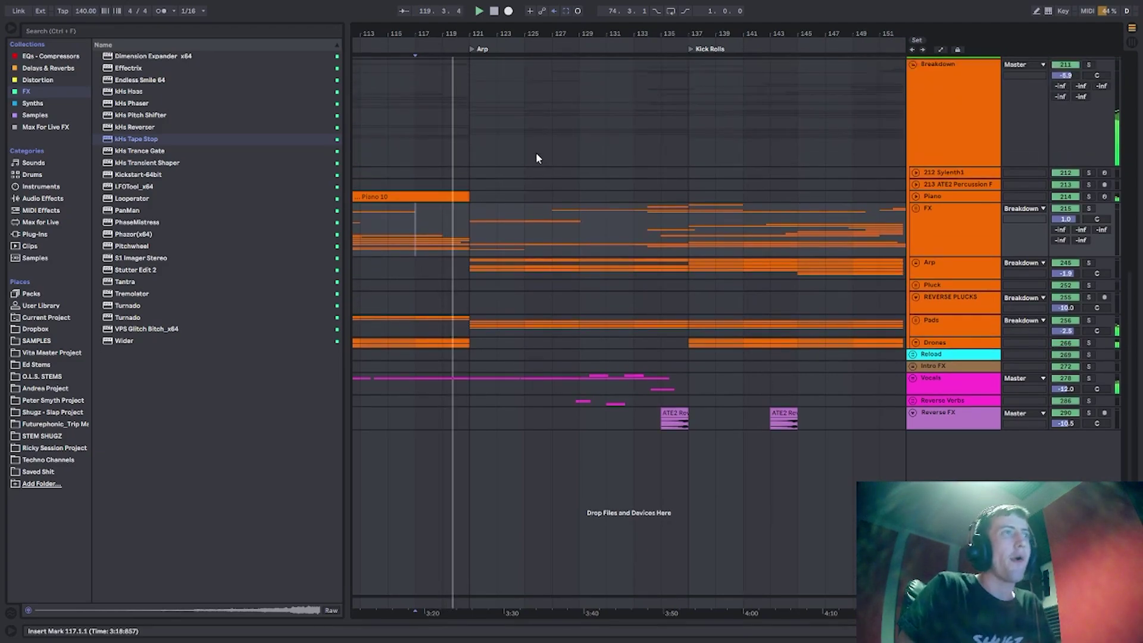
double_click(960, 137)
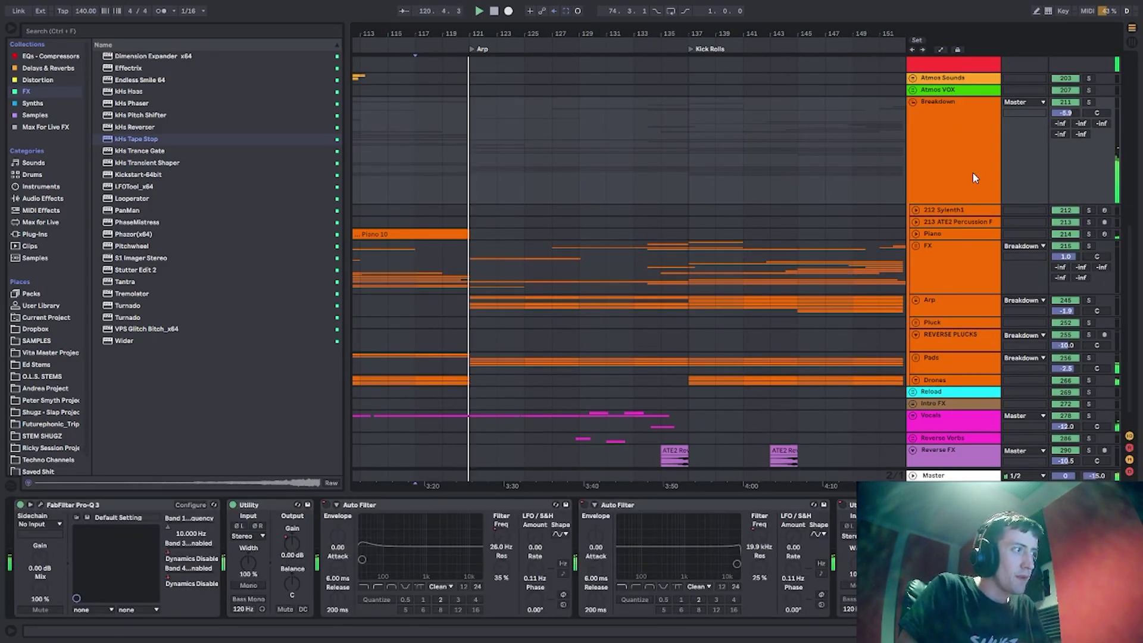
View the FX group's device chain with kHs Tape Stop and mark bar 125 while listening through the Arp section.
click(947, 262)
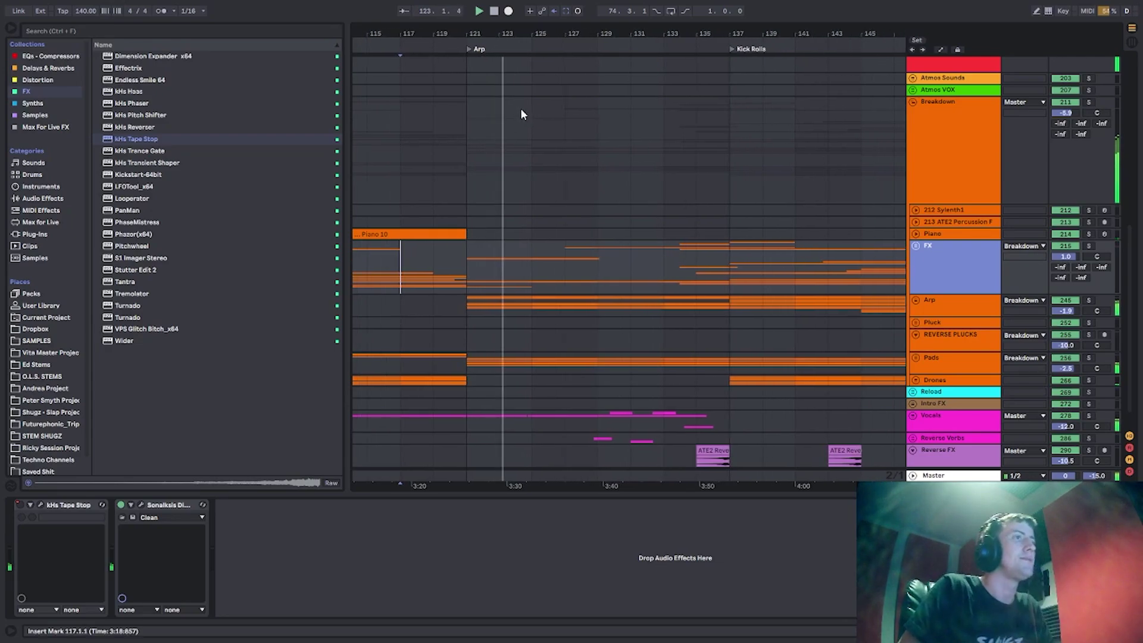
scroll(548, 167, down, 1)
click(523, 240)
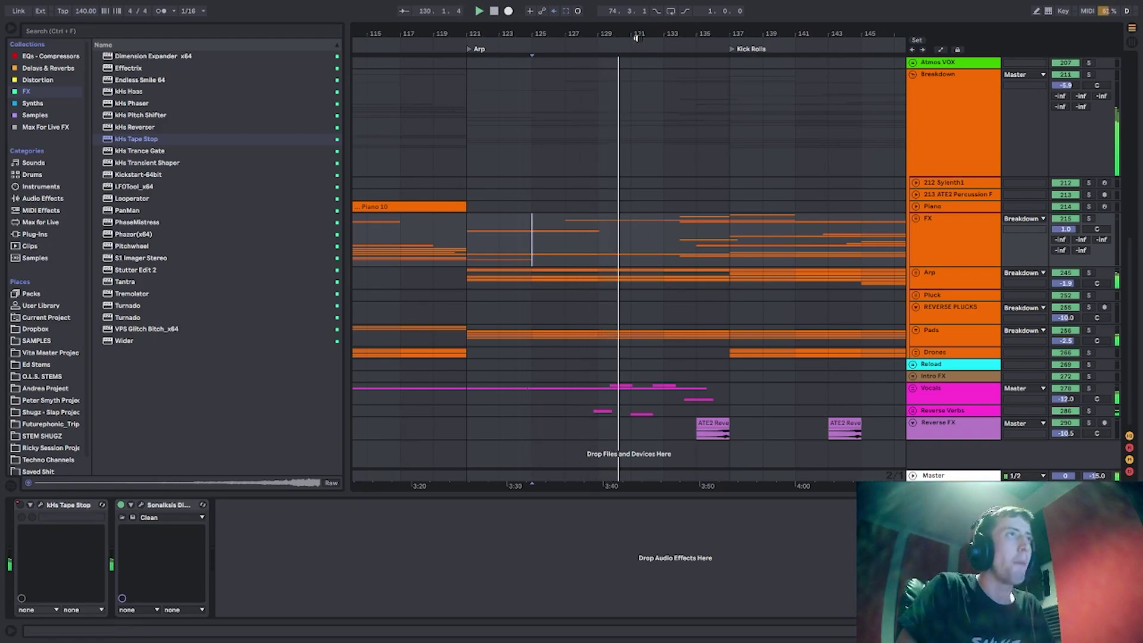
drag(637, 36, 562, 48)
scroll(638, 287, down, 2)
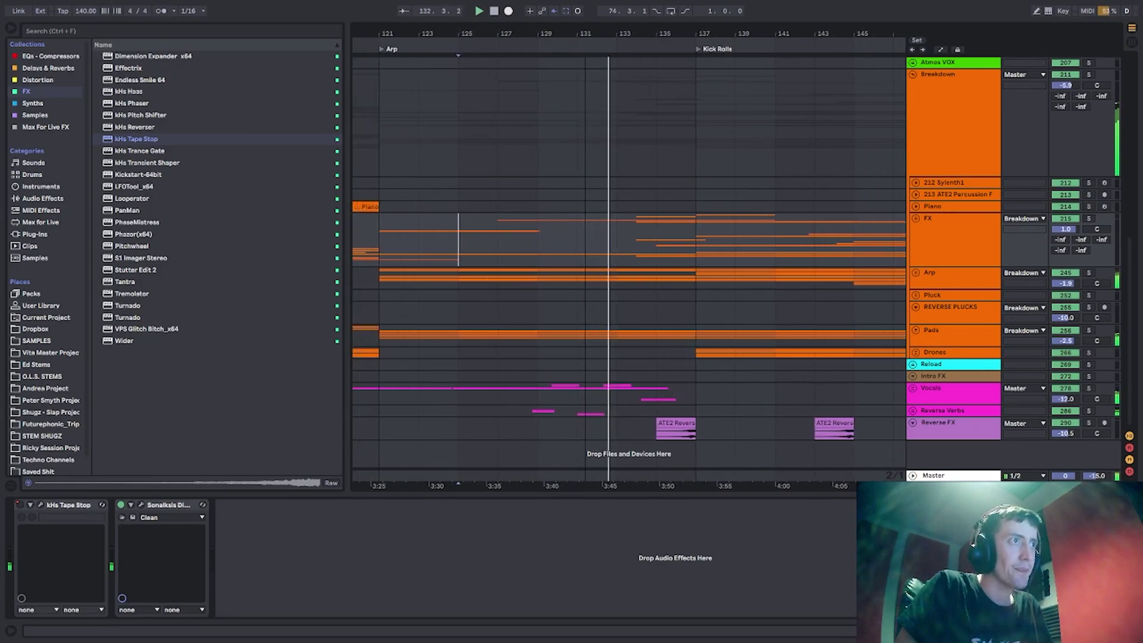
View the Vocals group's device chain at bar 129, stop playback and mark bar 137 on the Breakdown group.
click(581, 392)
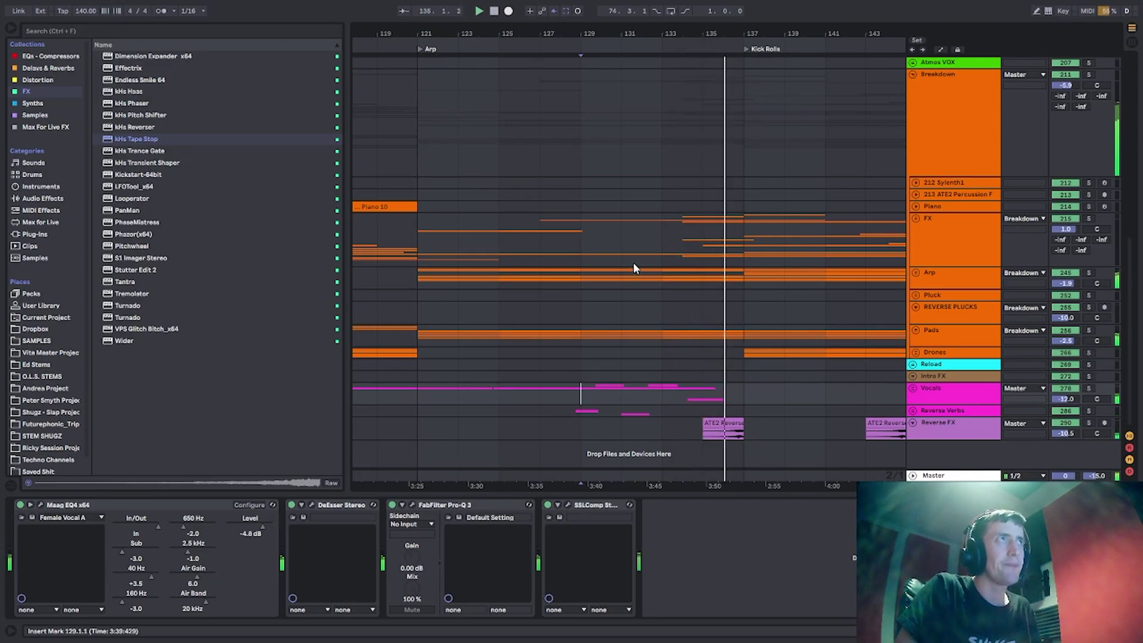
click(586, 363)
key(space)
click(750, 158)
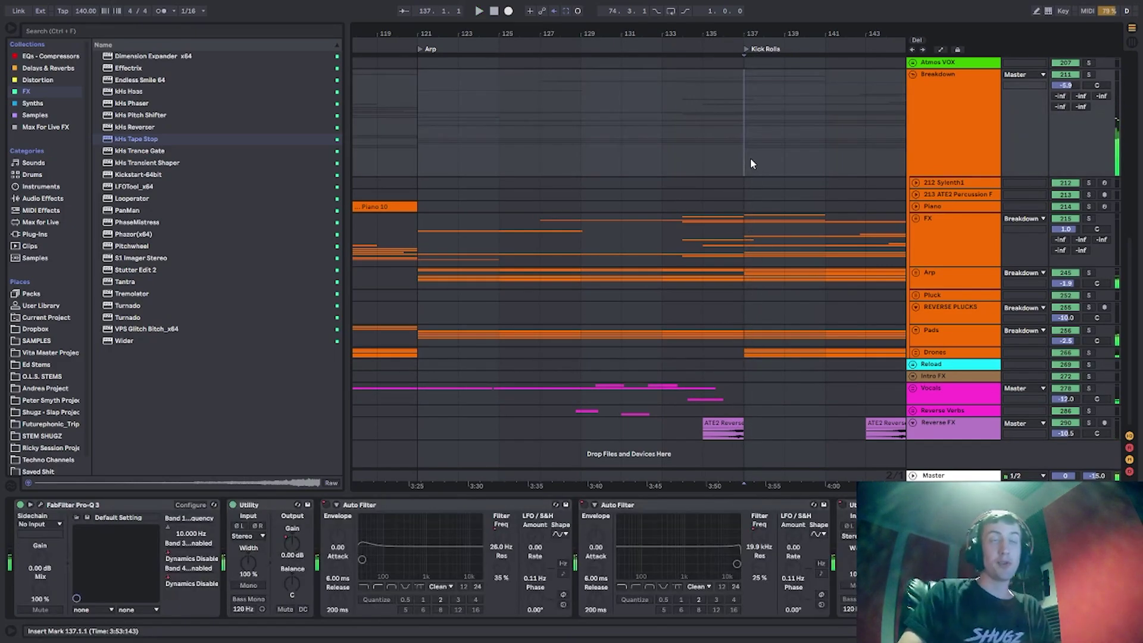
Set the insert mark at bar 121, solo the Vocals group and unfold the Reverse Verbs group.
click(406, 221)
click(927, 387)
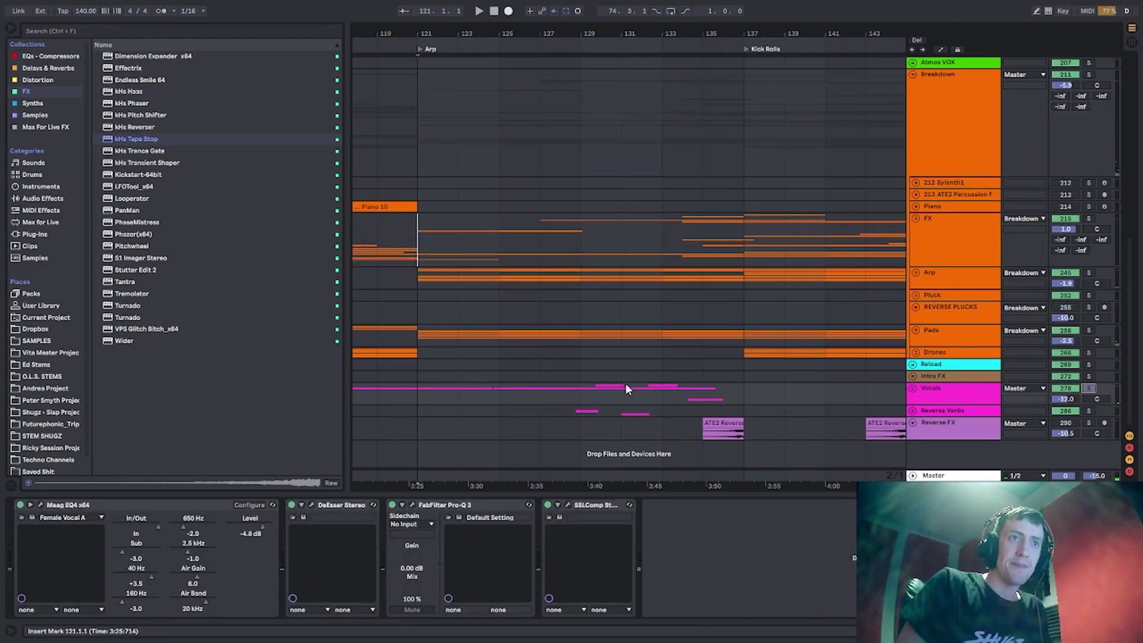
click(913, 410)
scroll(582, 306, down, 2)
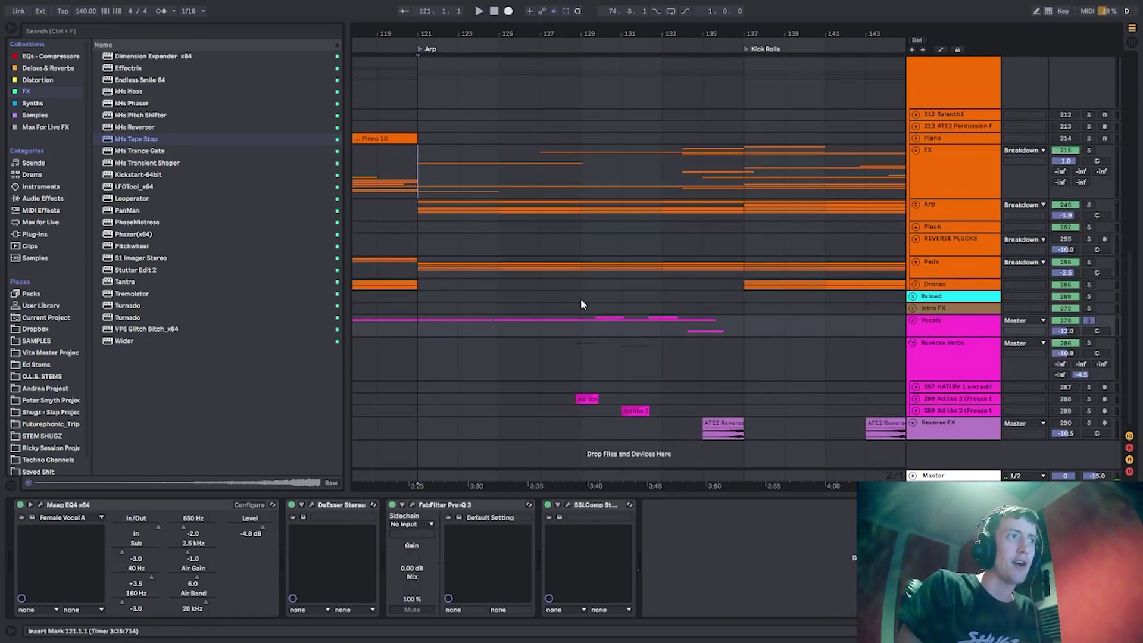
Unfold the Vocals group at bar 129, expand ad-lib tracks 288 and 289, and view the Vocal subgroup's device chain.
click(580, 307)
click(915, 323)
scroll(763, 301, down, 3)
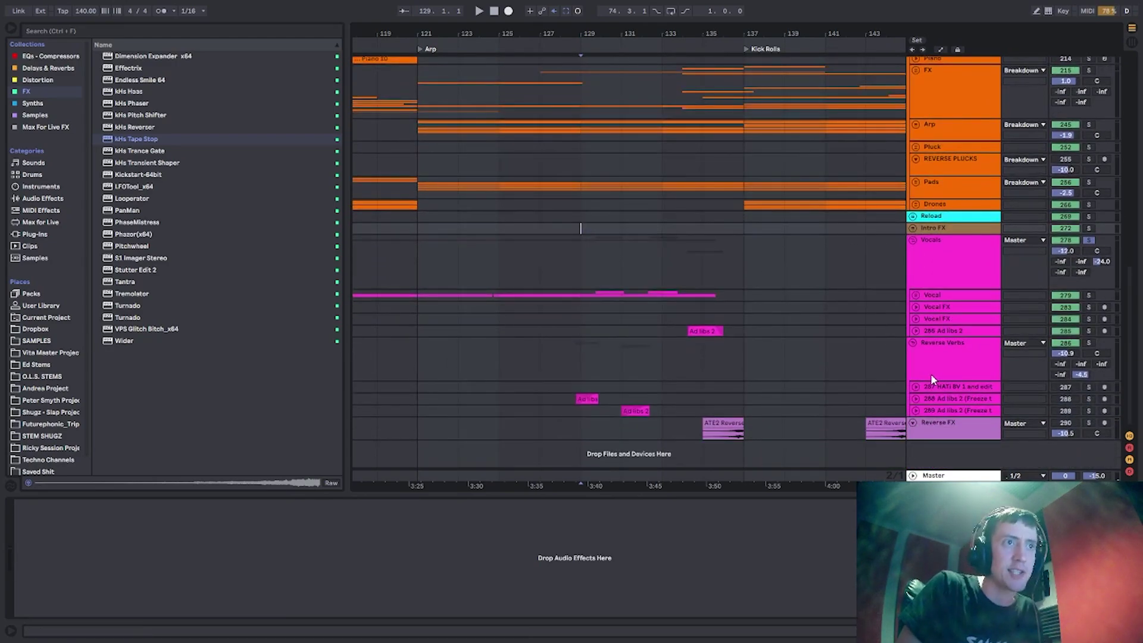
click(916, 398)
click(919, 403)
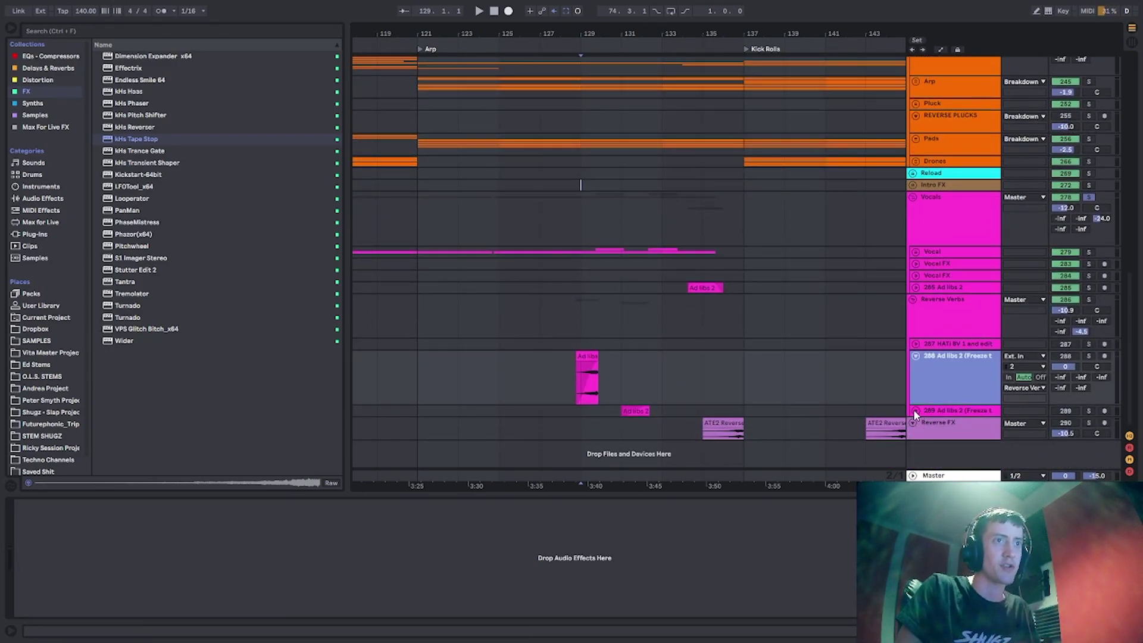
click(916, 411)
scroll(655, 286, down, 2)
click(580, 210)
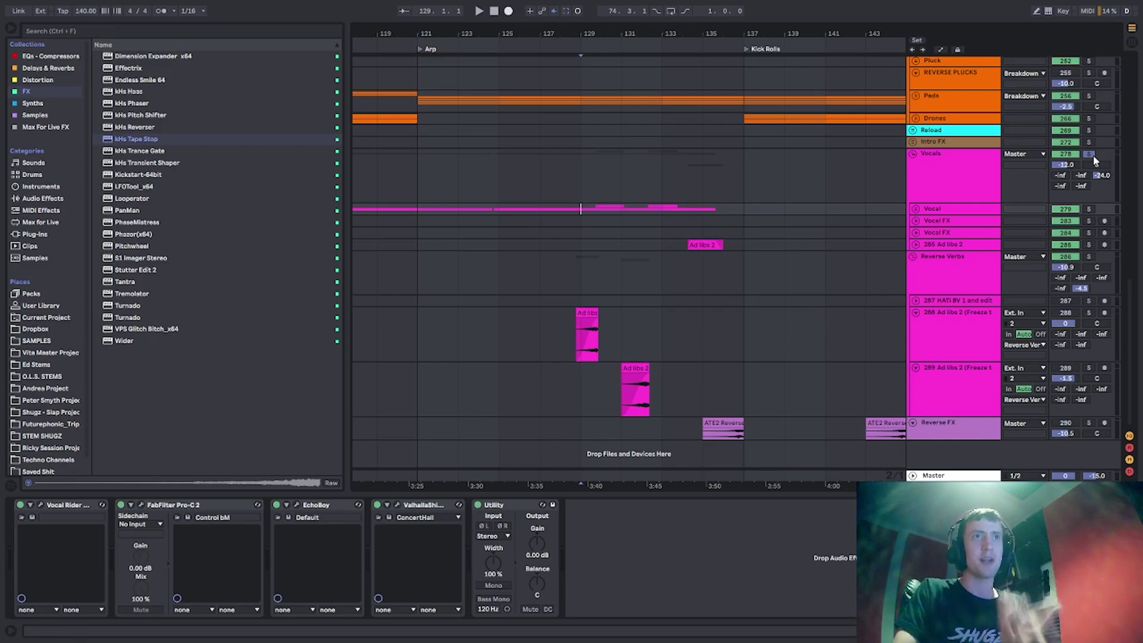
Play the soloed Vocals and Reverse Verbs groups from bar 127 and expand the 285 Ad libs 2 track.
click(547, 219)
key(space)
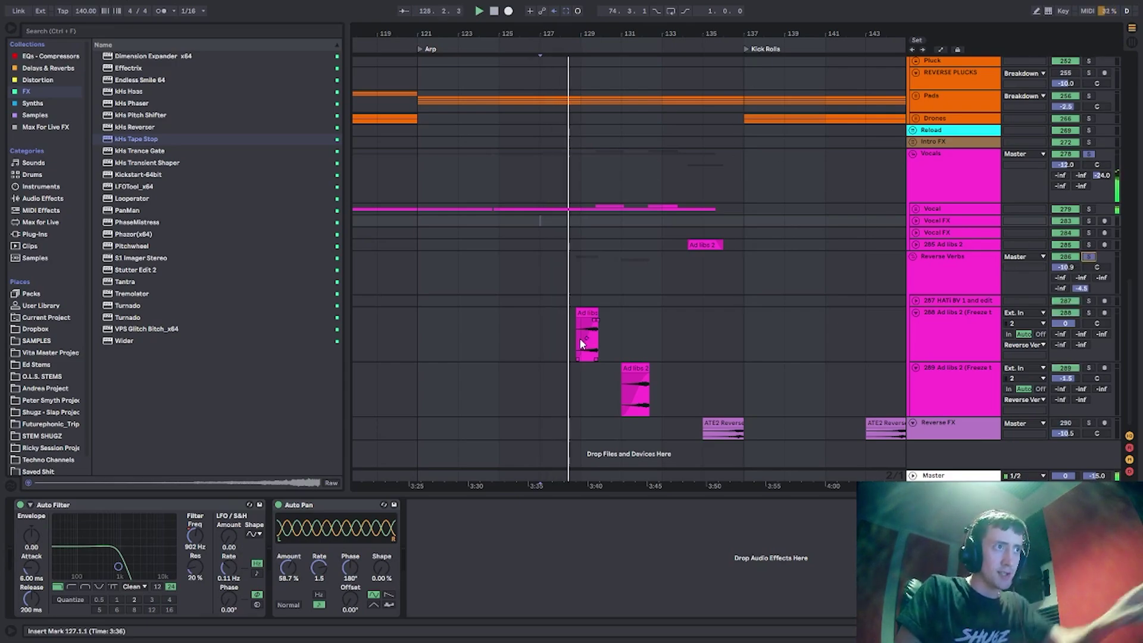
scroll(589, 339, up, 3)
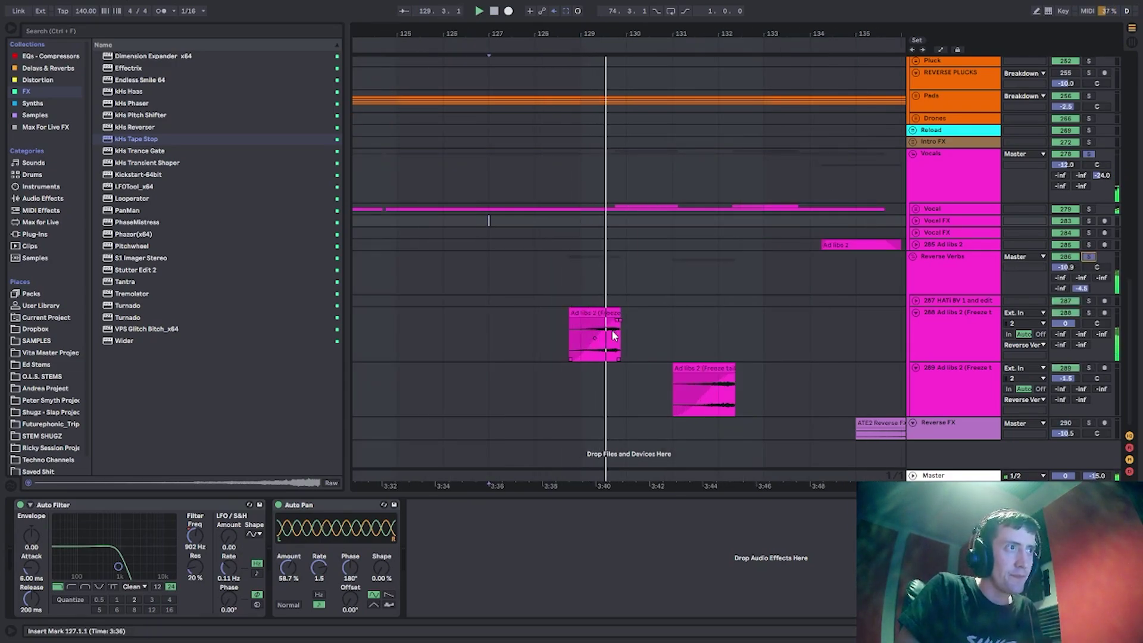
click(723, 389)
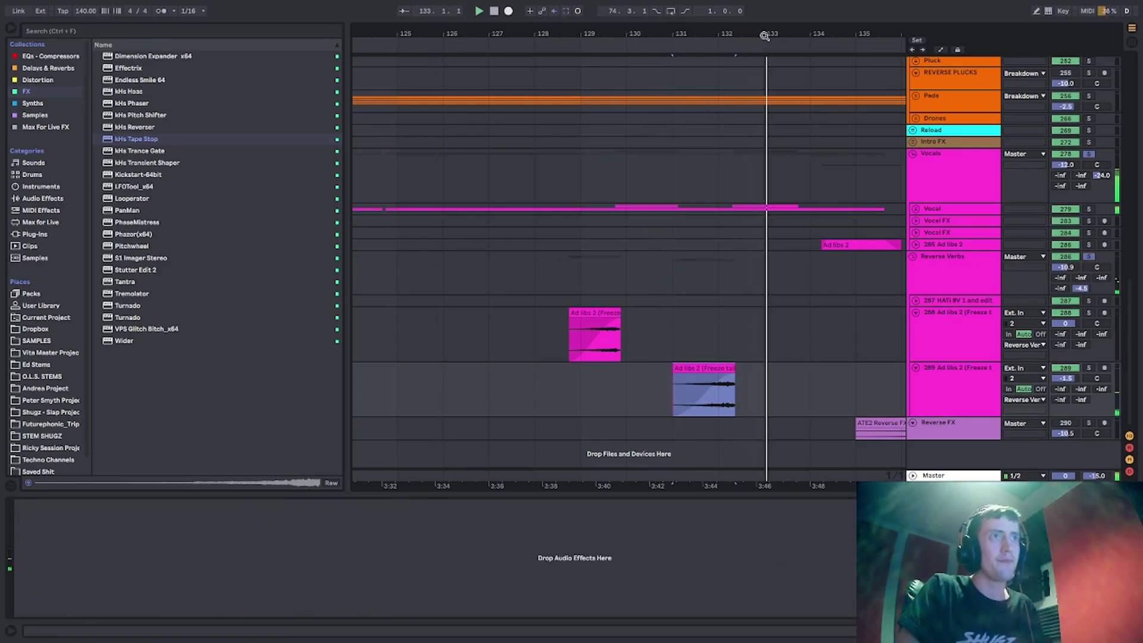
click(915, 244)
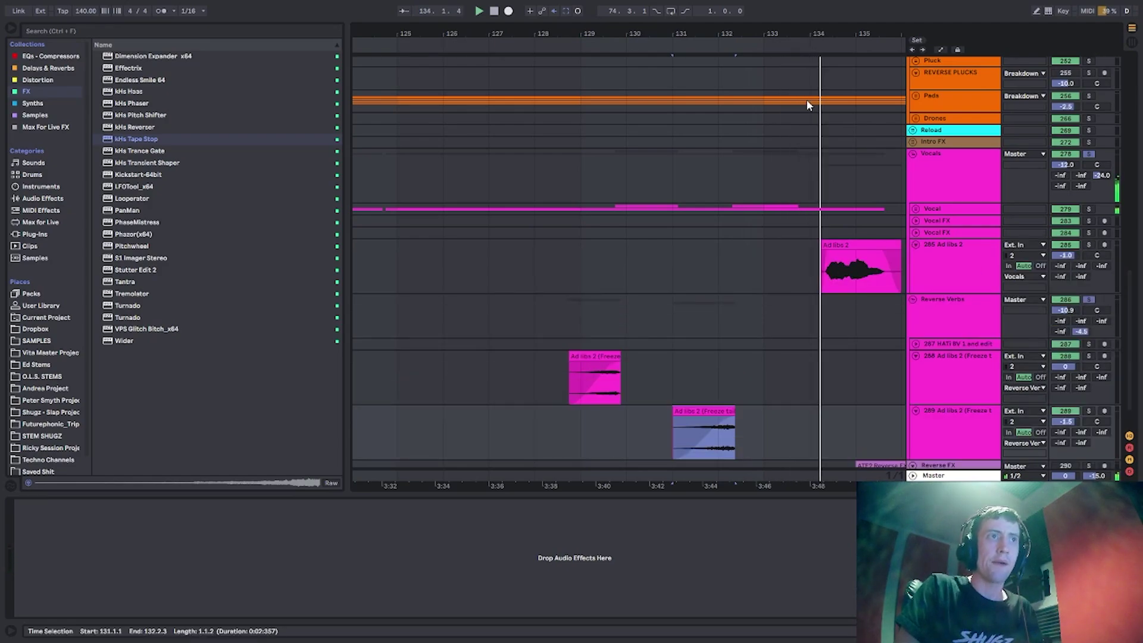
Fold the Vocals and Reverse Verbs groups, collapse the Reverse FX track and stop playback.
drag(819, 30, 558, 18)
click(948, 274)
key(u)
click(952, 188)
key(u)
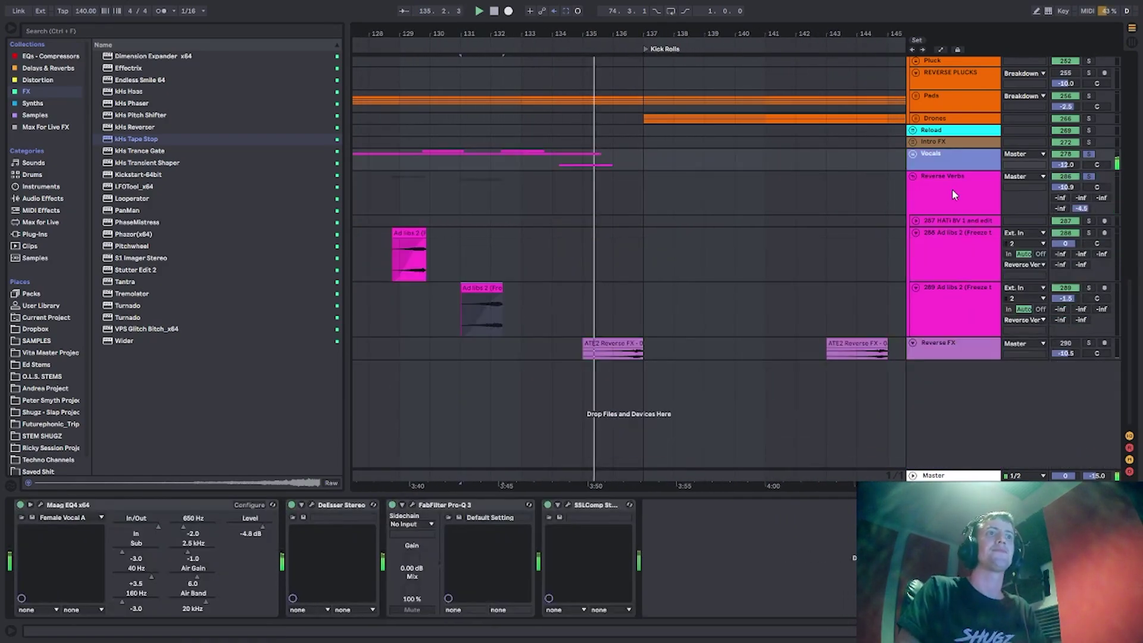
click(951, 199)
key(u)
click(934, 198)
key(u)
key(space)
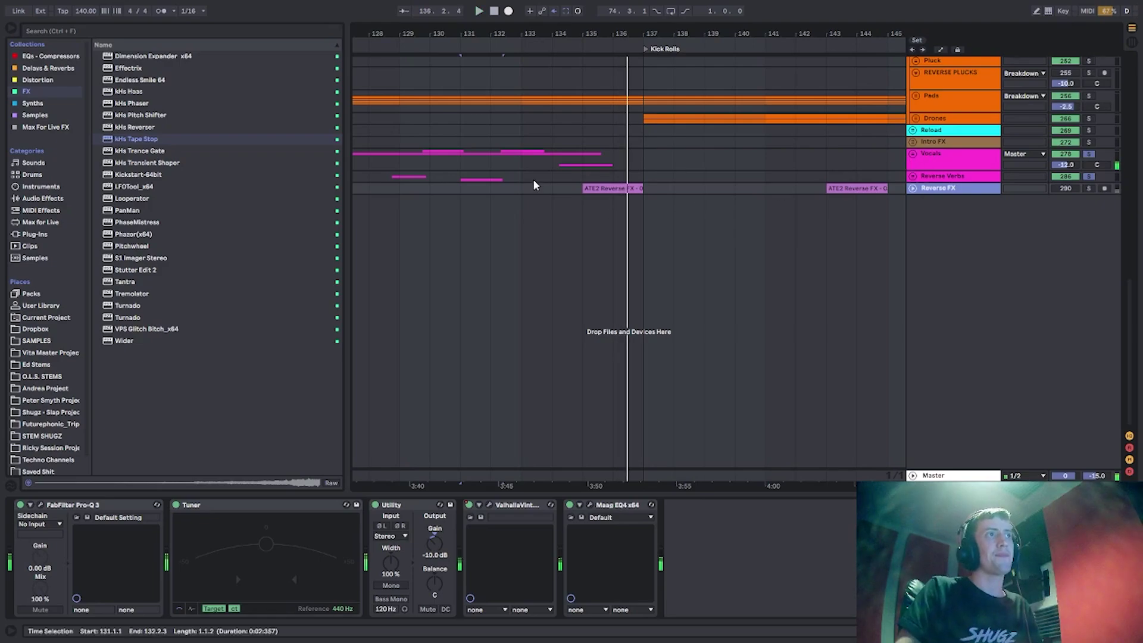
Mark bar 137 at the start of Kick Rolls, and play the red FX group's lane from the drop at bar 153.
scroll(572, 154, up, 2)
click(640, 195)
scroll(646, 205, up, 1)
scroll(647, 205, up, 8)
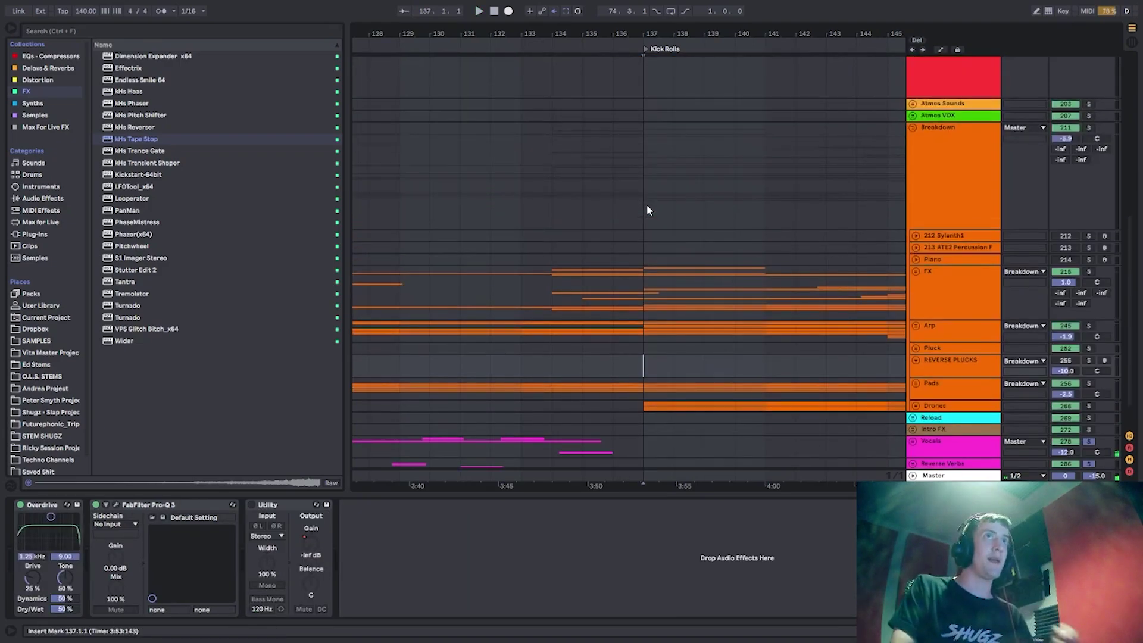
drag(646, 34, 564, 24)
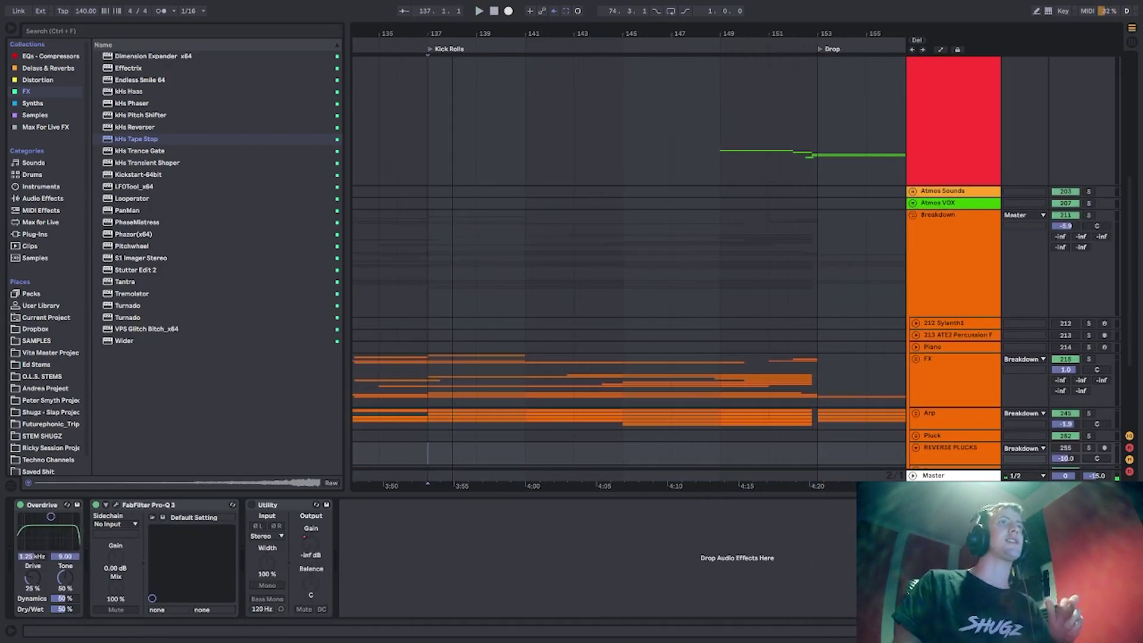
click(817, 149)
key(space)
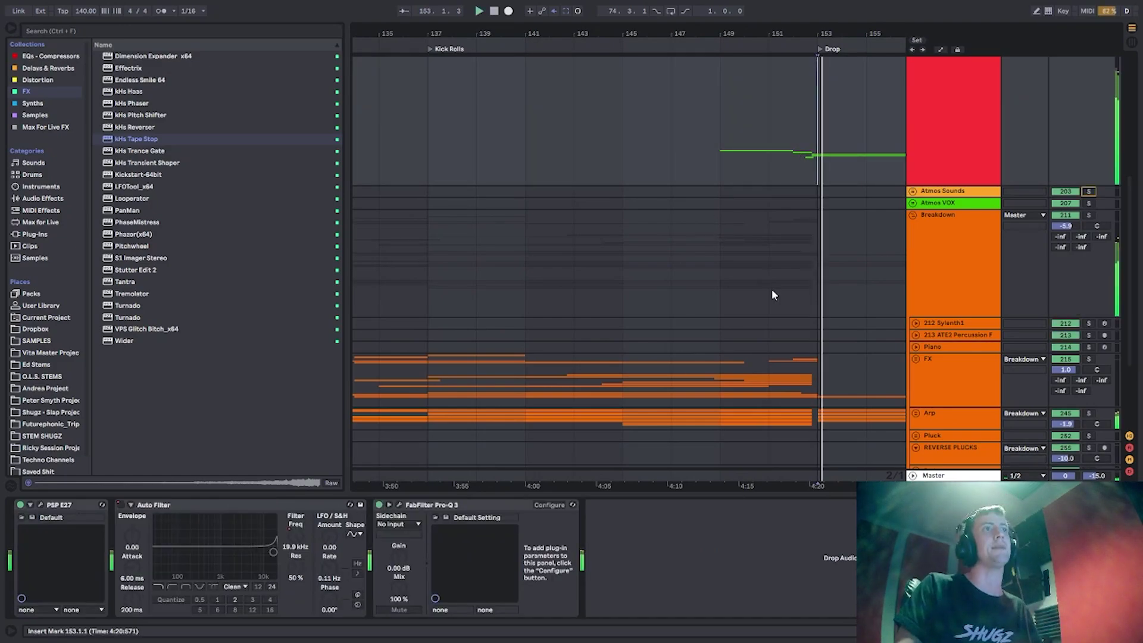
Stop playback and select the Kick Rolls section from bar 137 to bar 153 on the red FX group.
scroll(544, 164, left, 2)
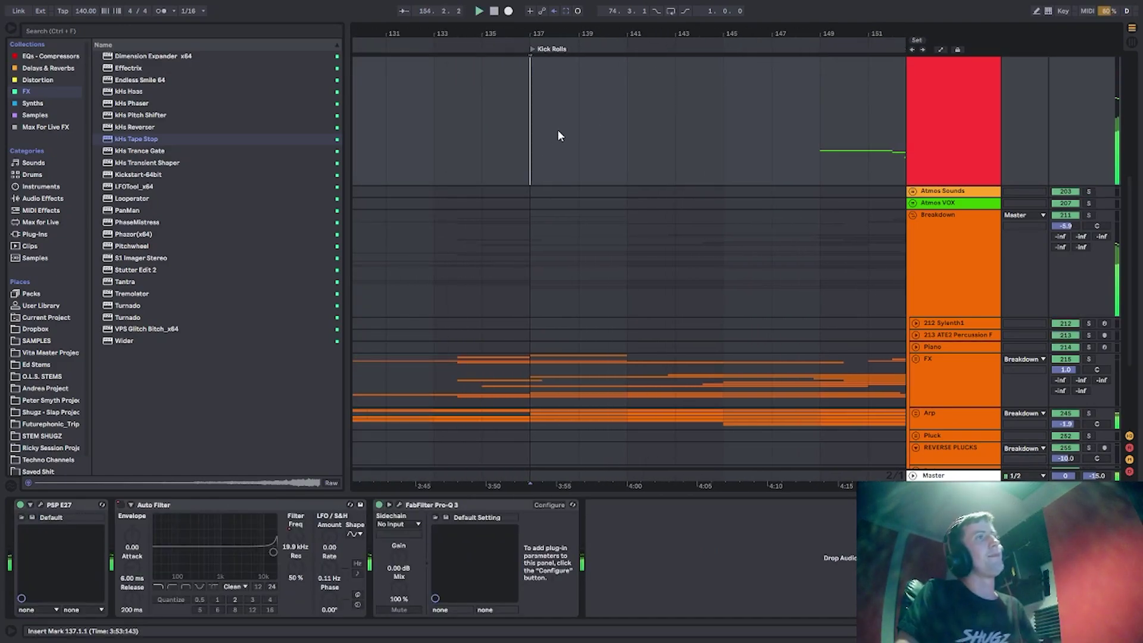
key(space)
drag(558, 130, 959, 149)
drag(679, 31, 576, 25)
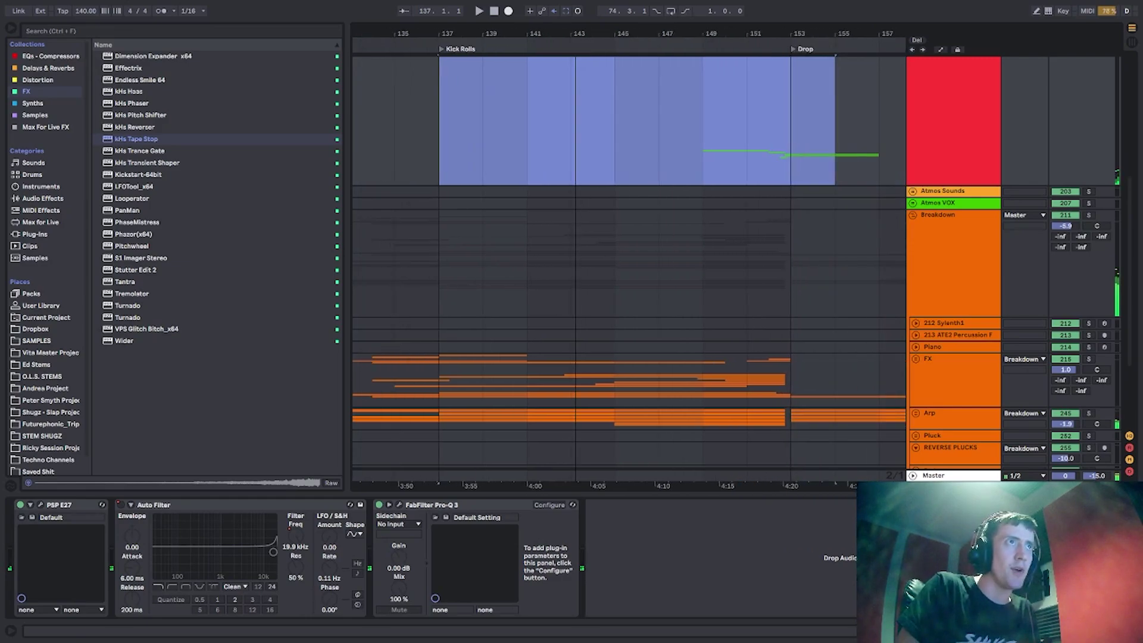
drag(929, 149, 754, 140)
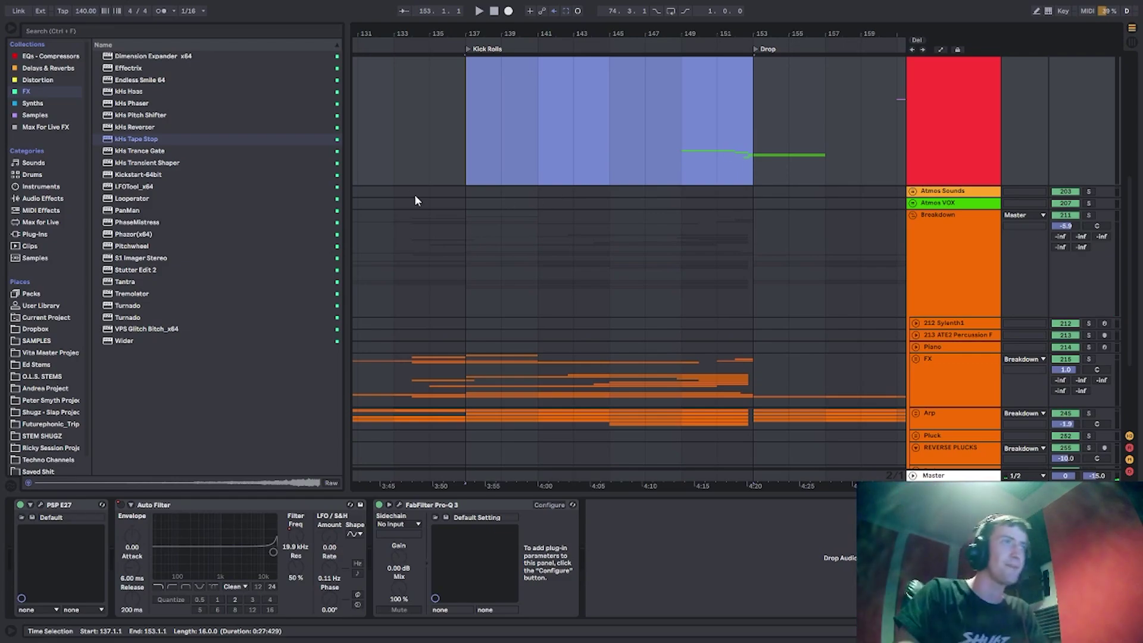
Place the insert mark at bar 137 and view the device chains of the Breakdown's FX and Arp groups.
click(489, 124)
click(476, 126)
drag(433, 28, 524, 32)
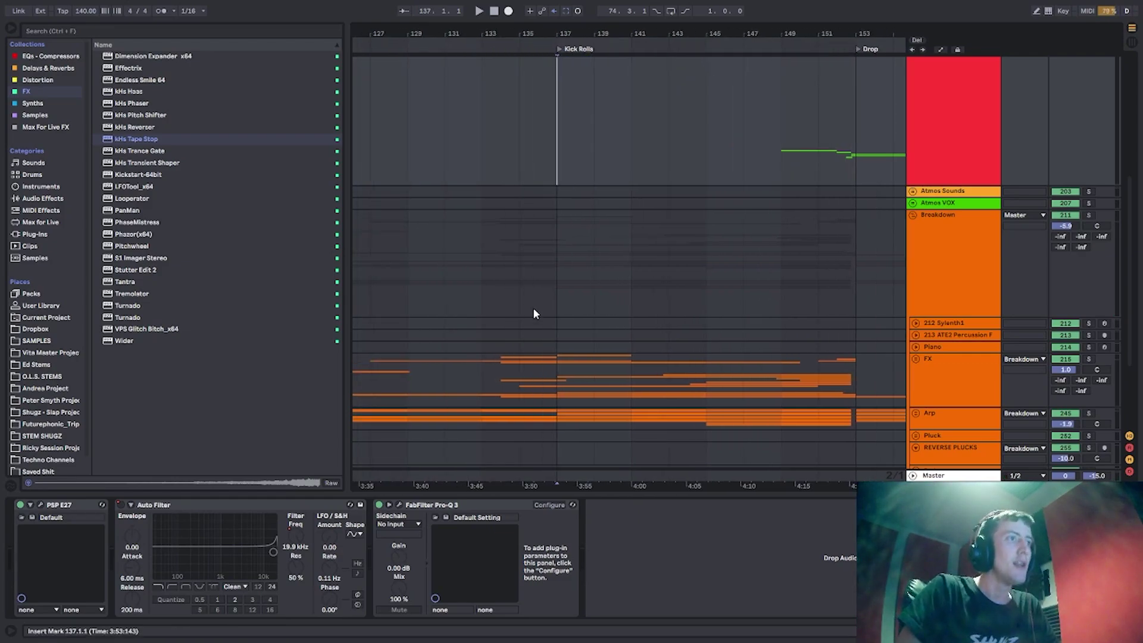
click(506, 367)
click(948, 384)
scroll(615, 308, down, 2)
click(574, 361)
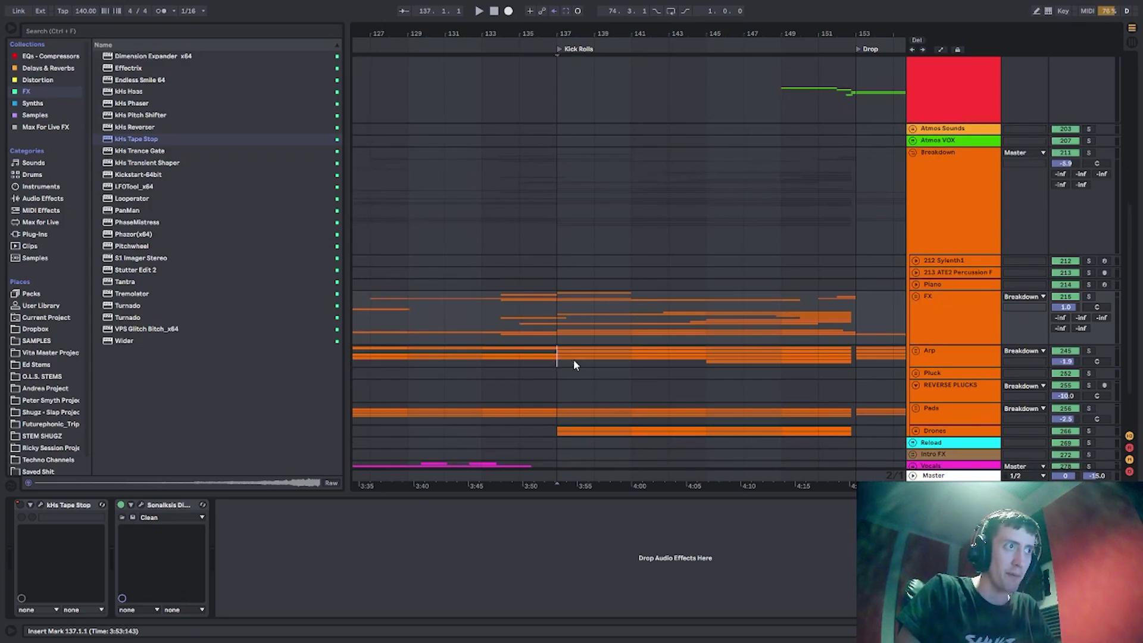
Solo the Arp, Pads and Drones groups and play them from bar 137.
scroll(854, 331, down, 2)
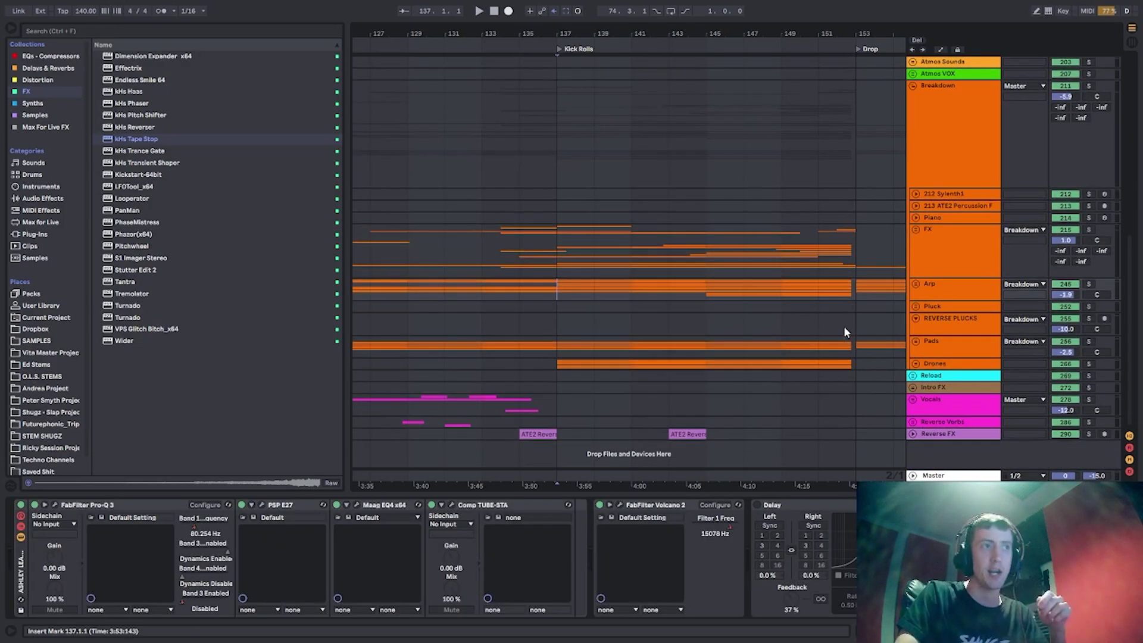
click(1089, 341)
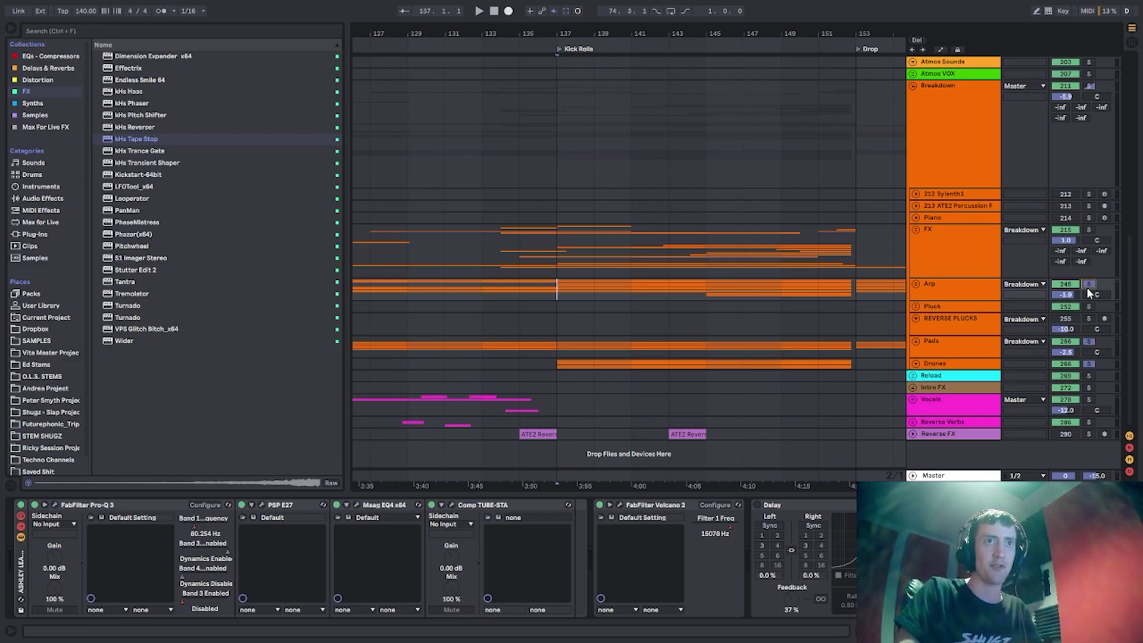
key(space)
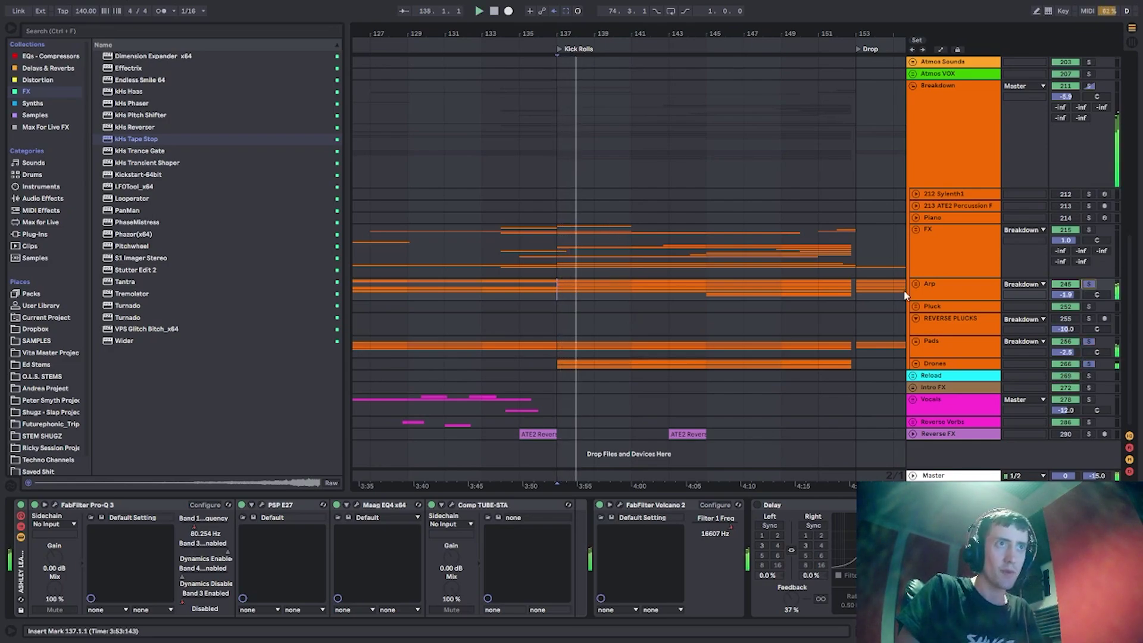
Solo the Snare Builds group, play it from bar 137, and add the Perc group to the solo.
scroll(646, 316, up, 15)
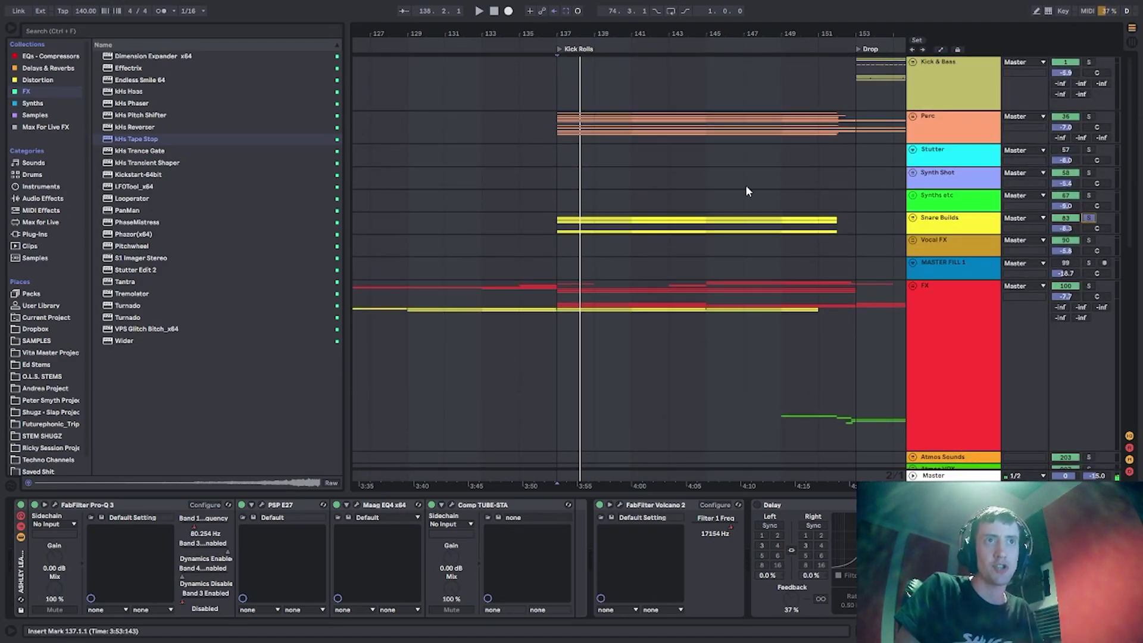
key(space)
key(space)
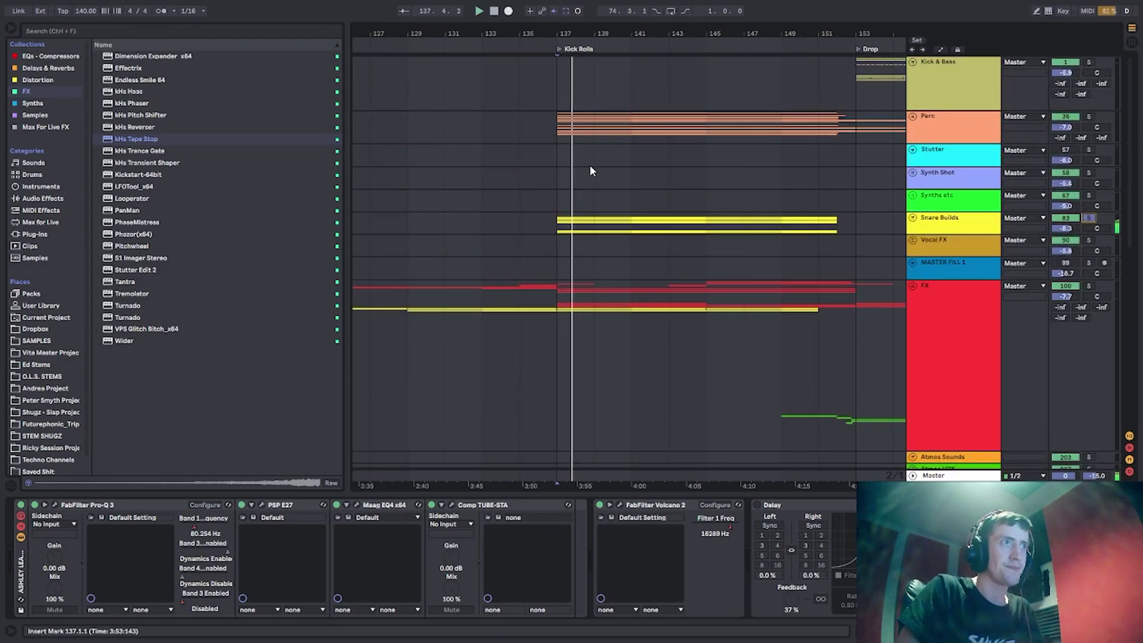
click(1091, 117)
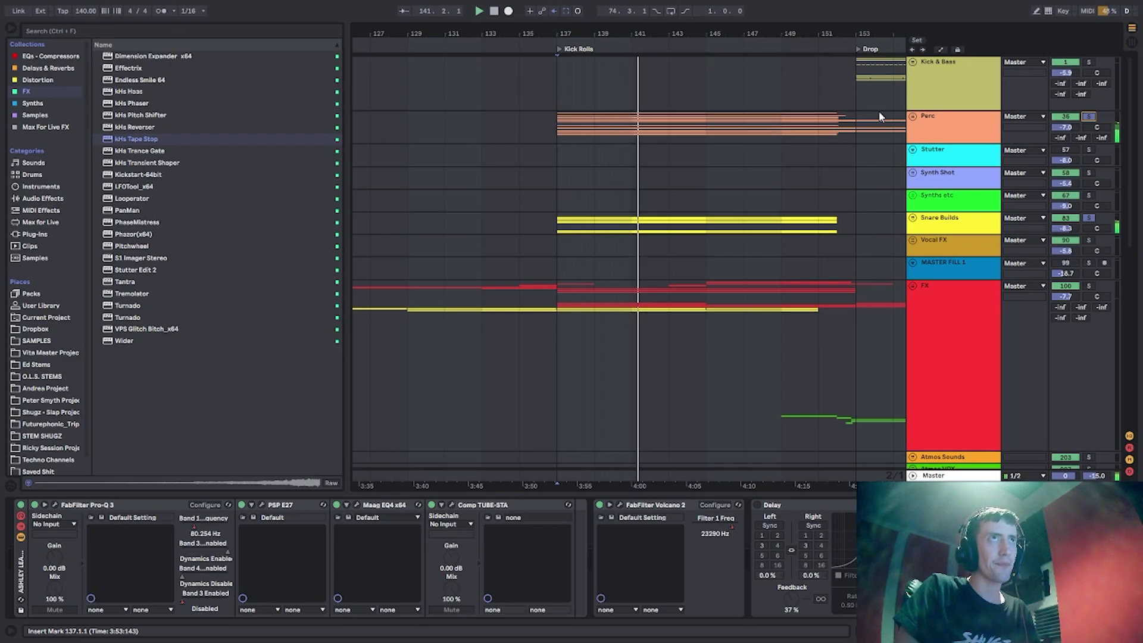
scroll(1012, 179, down, 3)
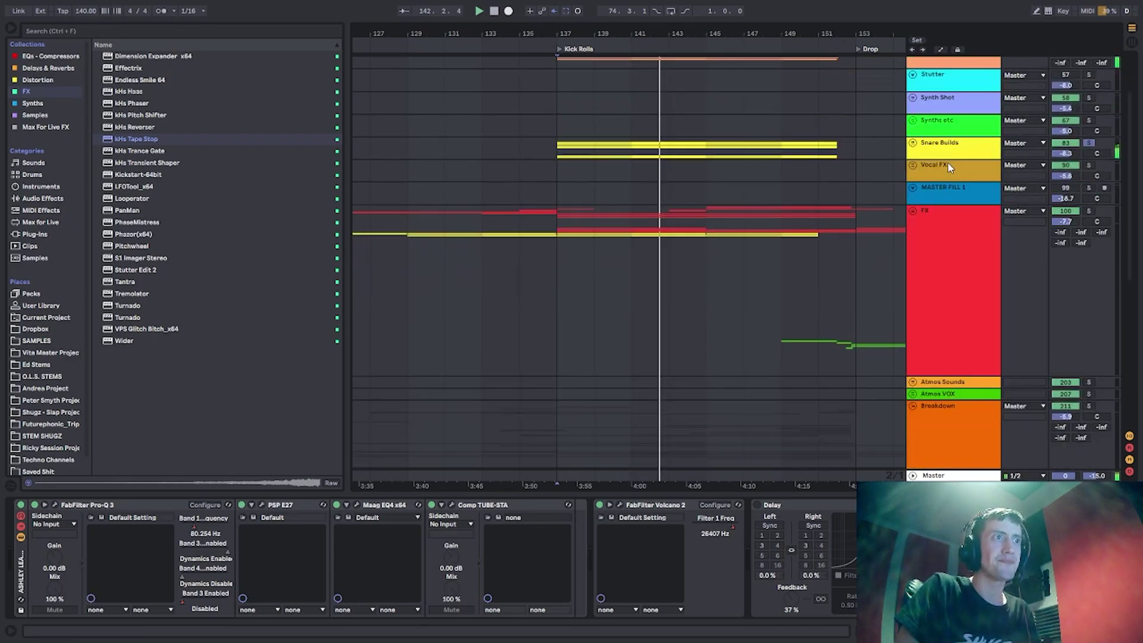
scroll(1042, 187, down, 12)
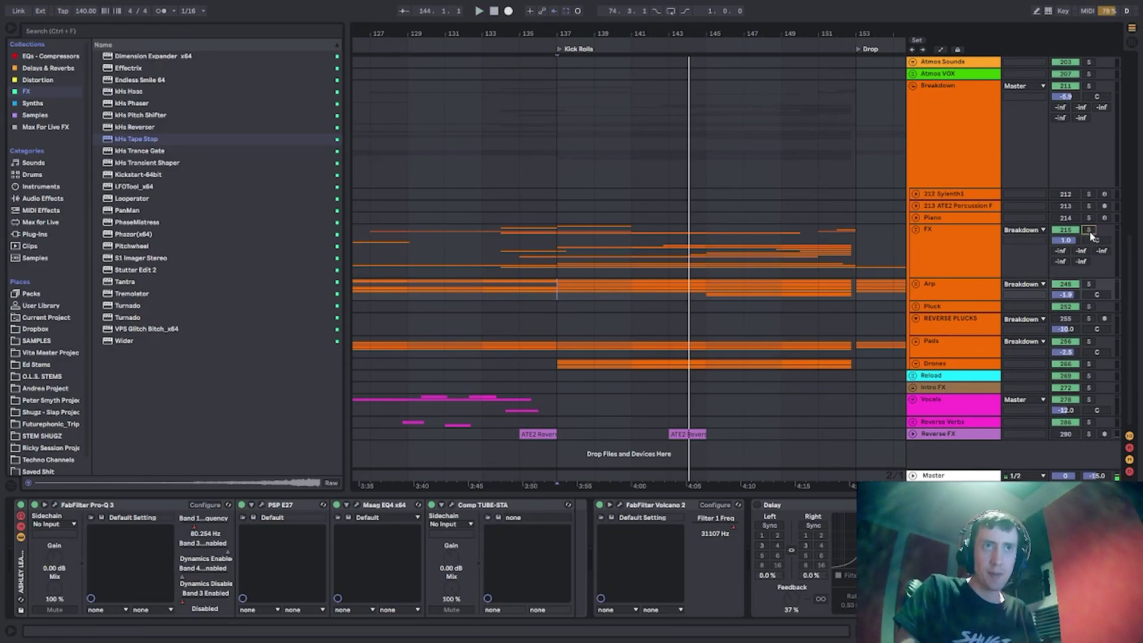
Solo the Breakdown's FX group and audition it from bar 141 and from bar 145.
click(567, 246)
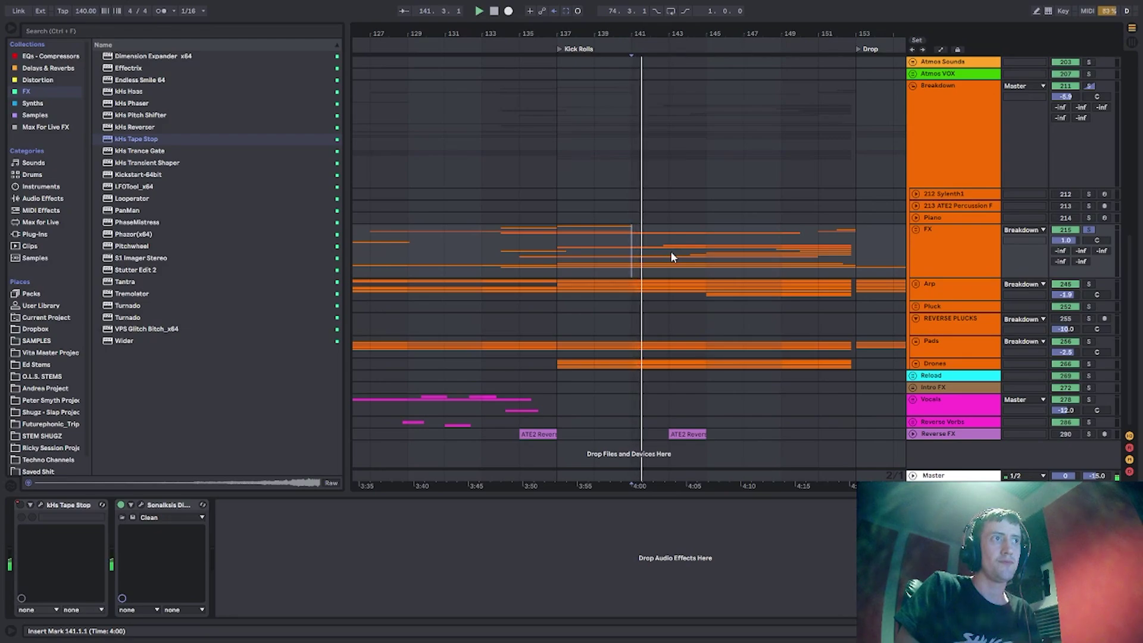
click(707, 251)
click(956, 261)
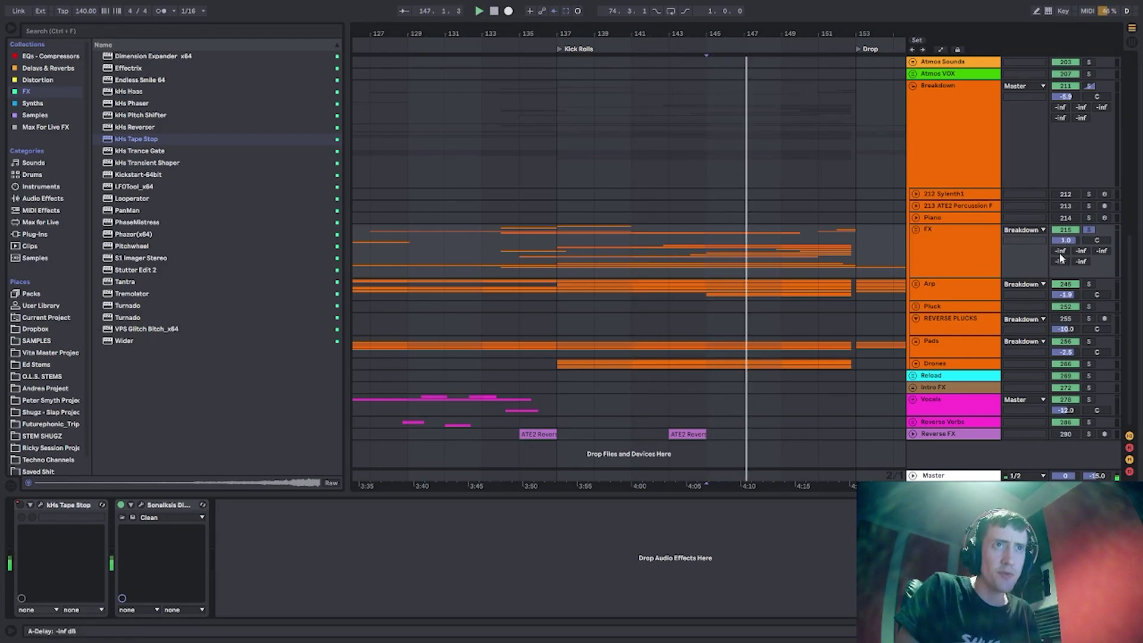
Unfold the Breakdown's FX group, look over its sweep and riser clips, and view the group's device chain.
click(916, 230)
scroll(860, 282, down, 5)
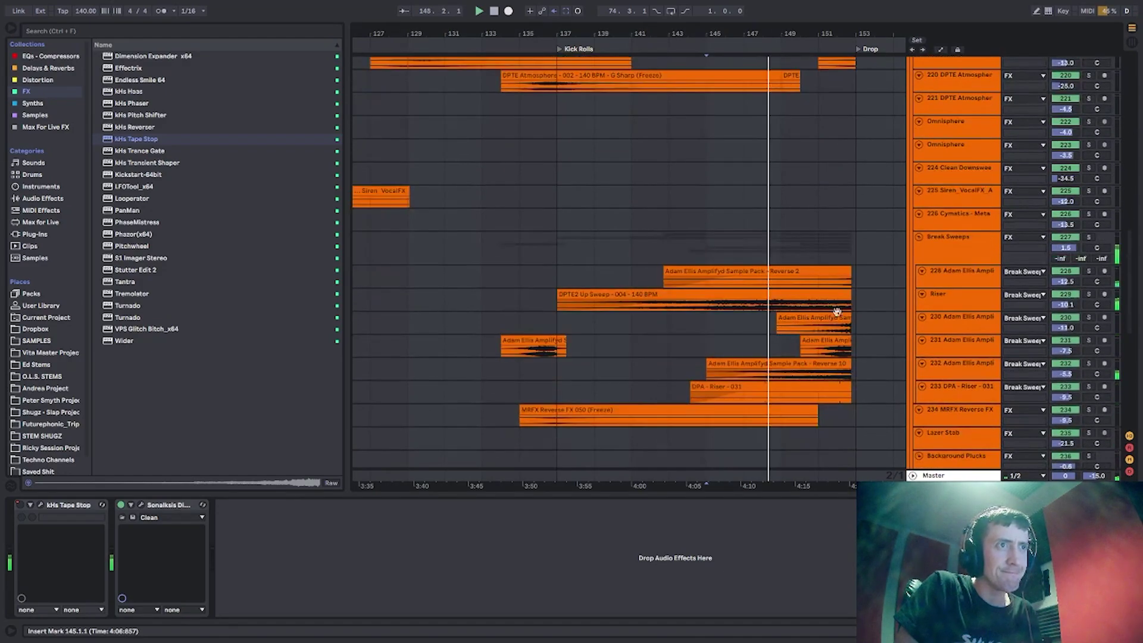
click(973, 245)
scroll(973, 244, up, 8)
click(977, 243)
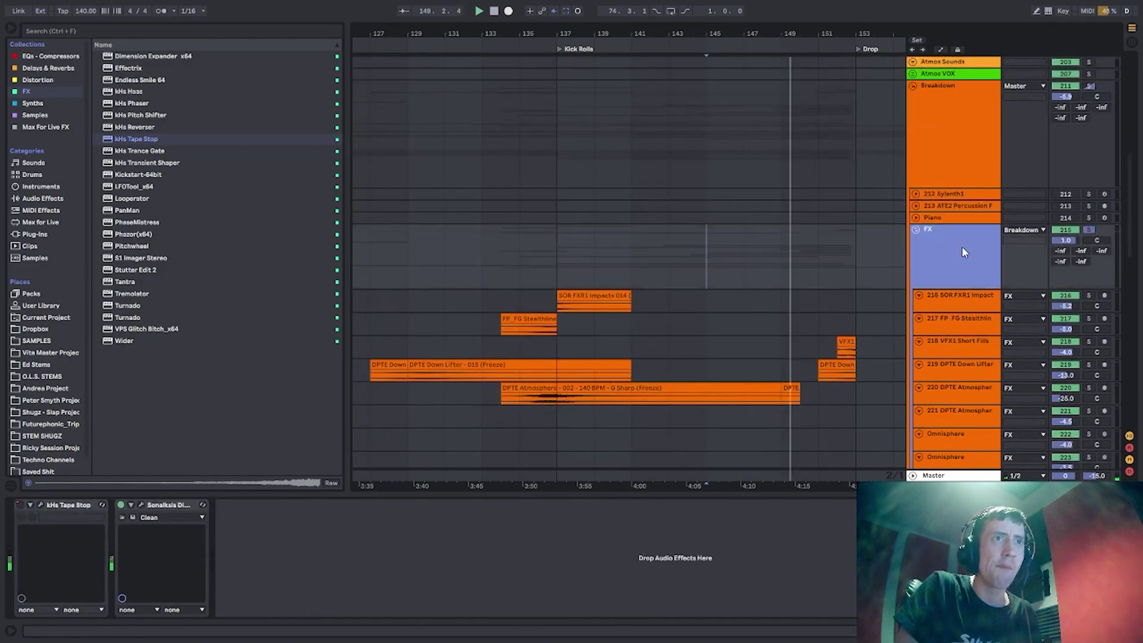
View the Breakdown group's device chain and replay the FX group from bar 145 while examining its individual layers.
click(963, 146)
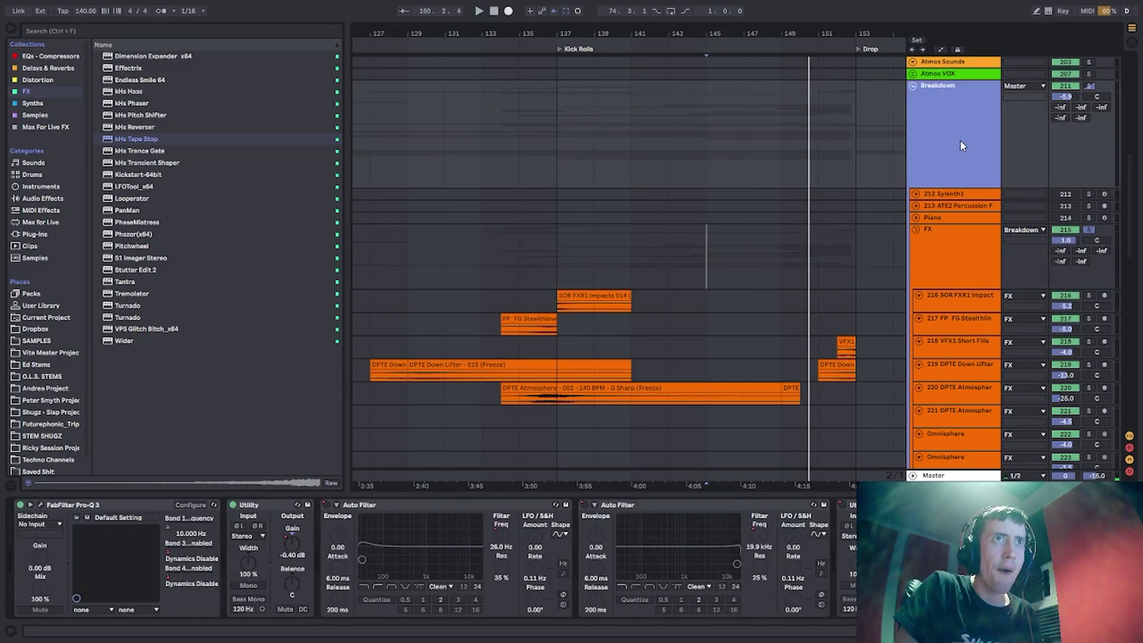
scroll(1015, 209, down, 3)
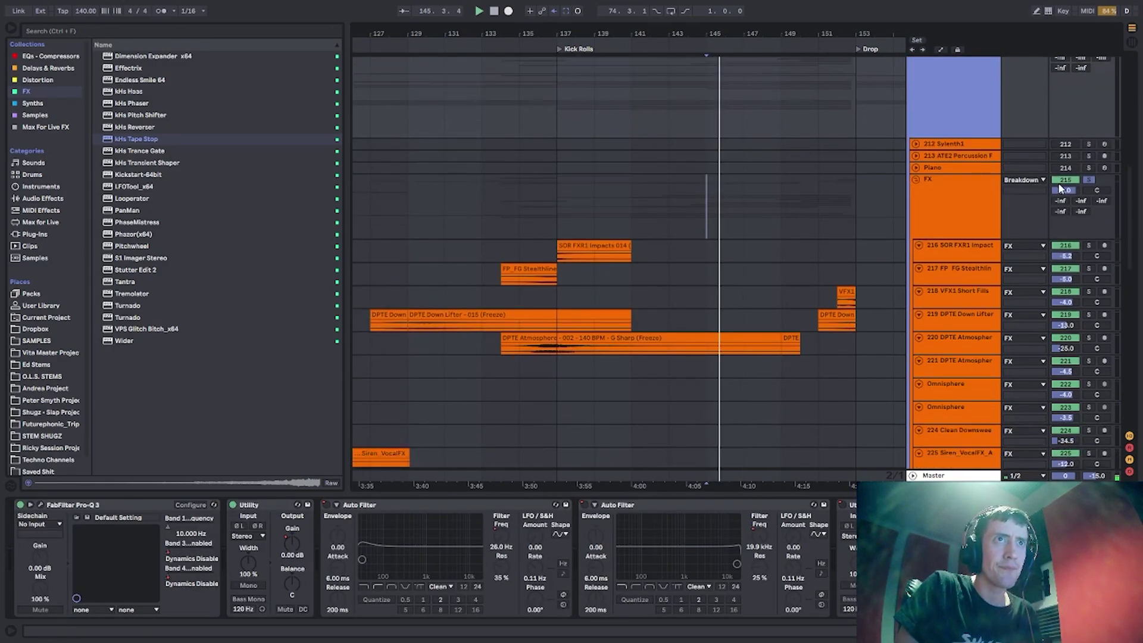
scroll(957, 343, down, 15)
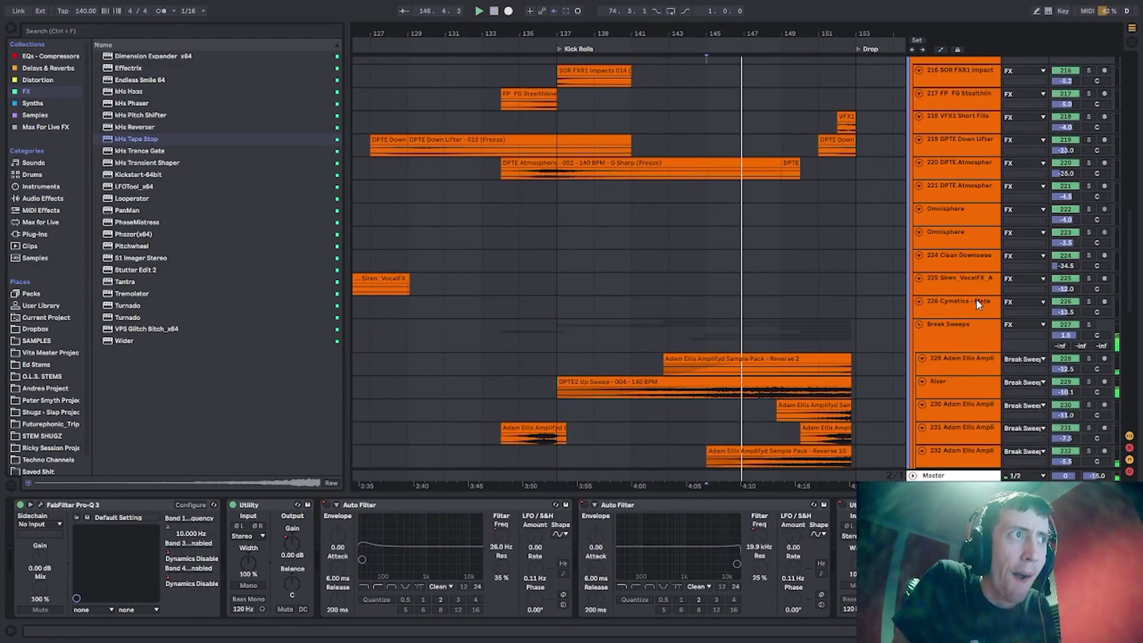
scroll(965, 315, down, 15)
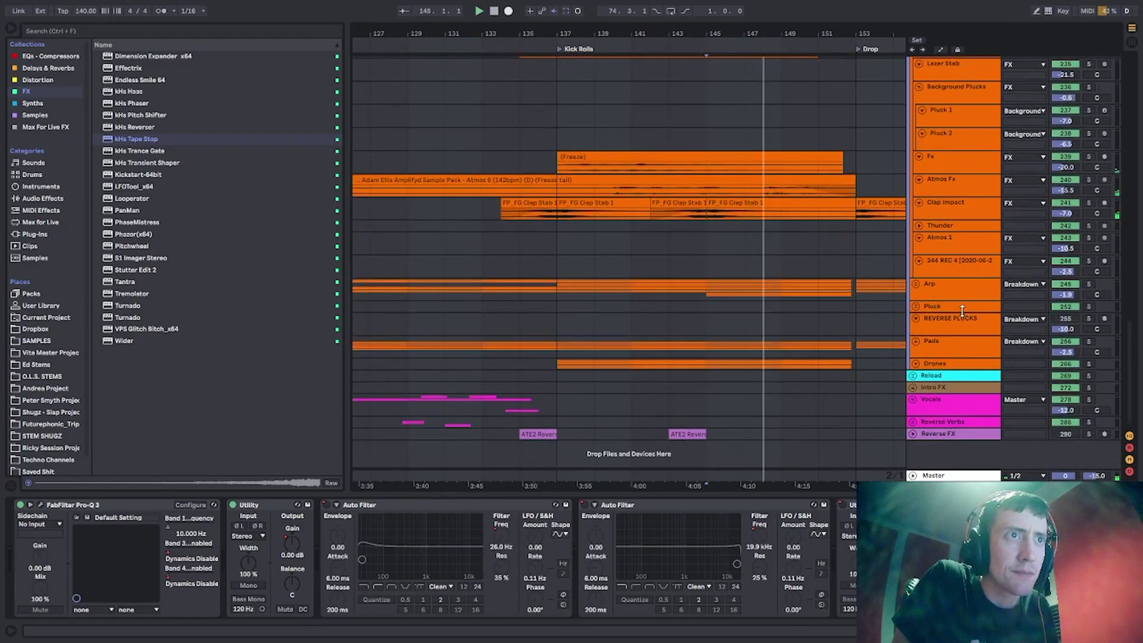
View the Clap Impact track's device chain and examine the Break Sweeps layers during playback.
scroll(885, 251, up, 5)
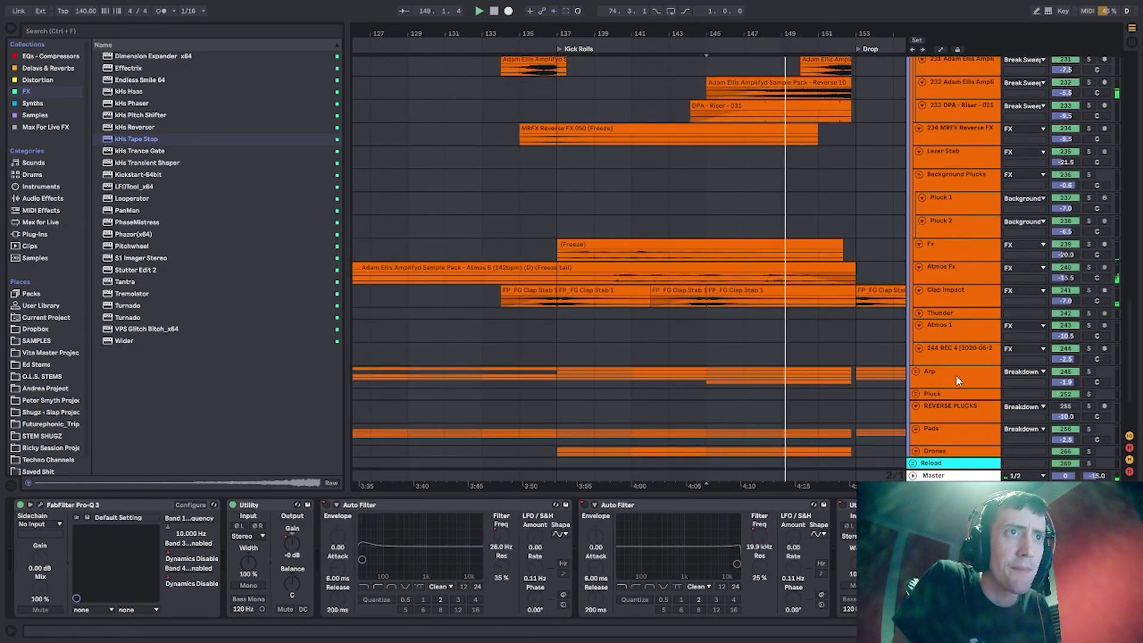
click(1085, 372)
scroll(1012, 345, up, 1)
click(936, 316)
scroll(887, 253, up, 3)
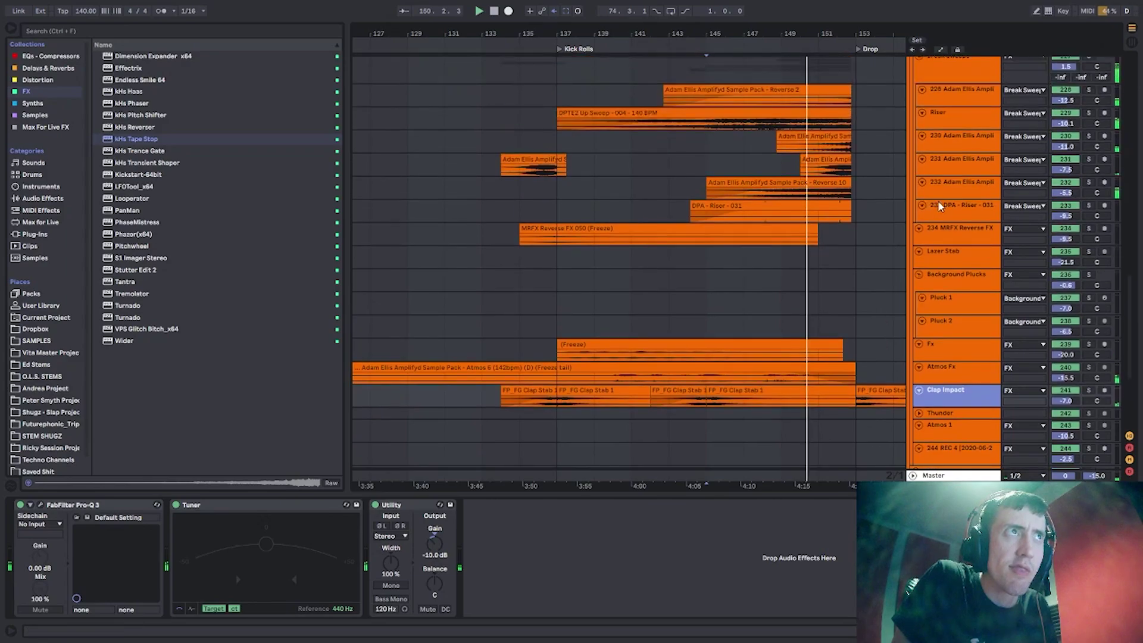
View the device chains of track 232 in Break Sweeps, the Breakdown's FX group and the Breakdown group.
click(941, 193)
scroll(995, 199, up, 10)
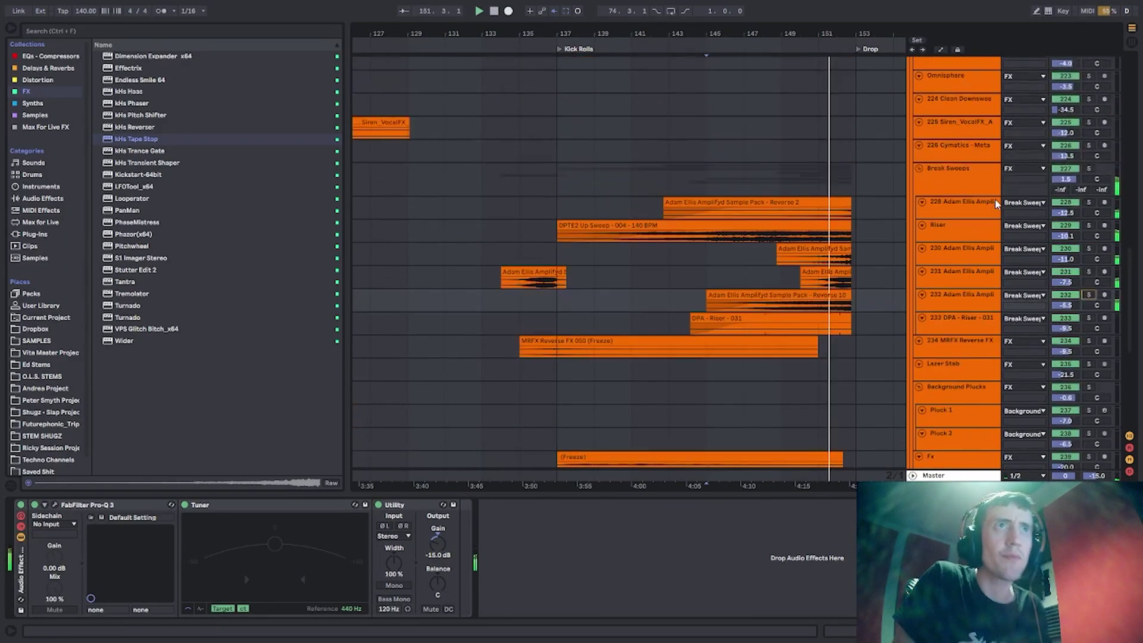
scroll(967, 190, up, 6)
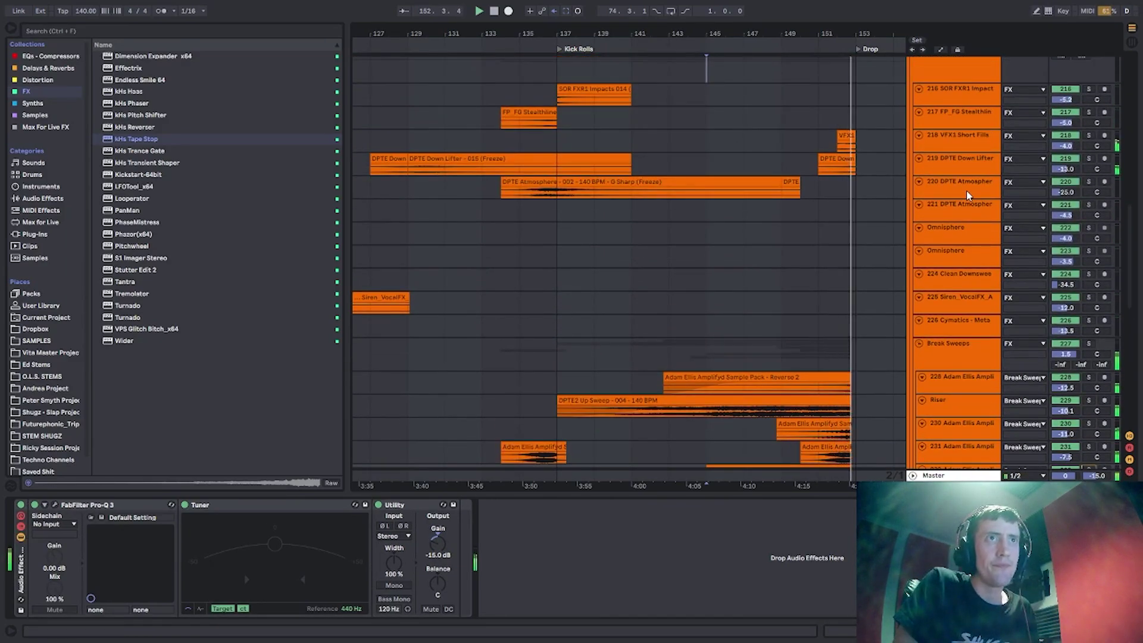
scroll(967, 195, up, 3)
click(958, 206)
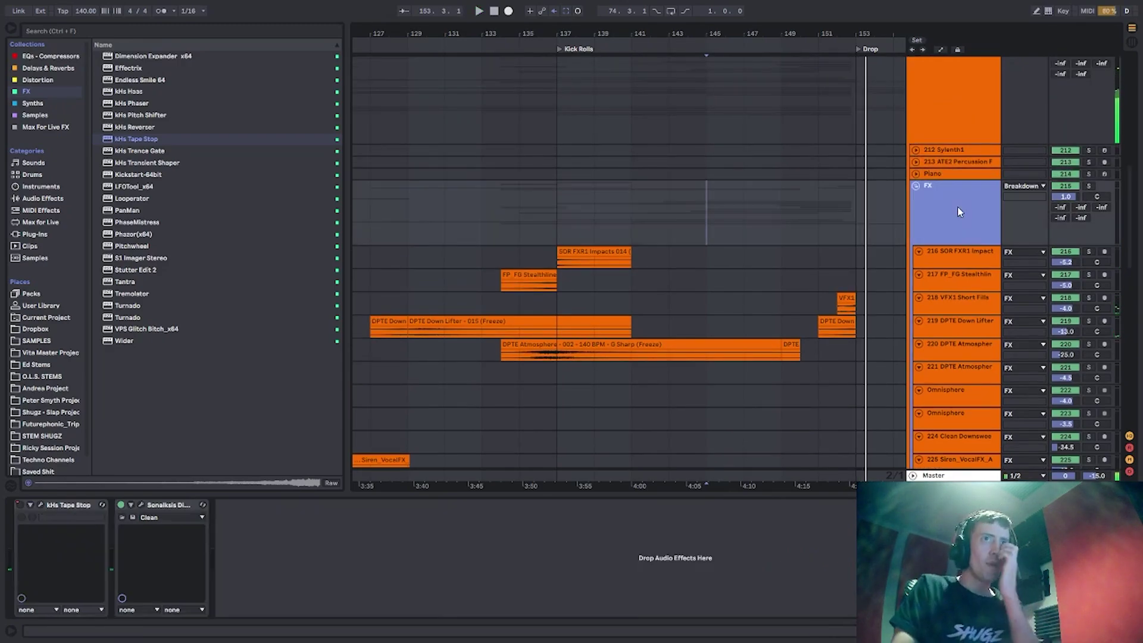
scroll(956, 205, up, 3)
click(954, 245)
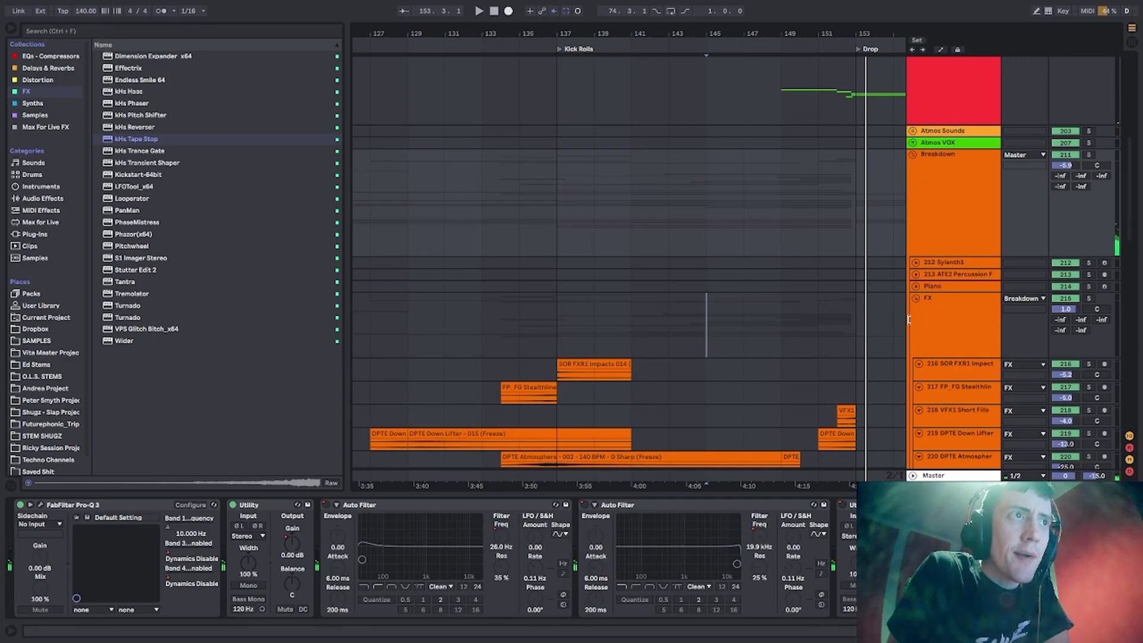
View the Breakdown's FX group device chain again and fold the FX group.
mouse_move(910, 317)
mouse_down()
mouse_move(880, 317)
mouse_move(915, 316)
mouse_up()
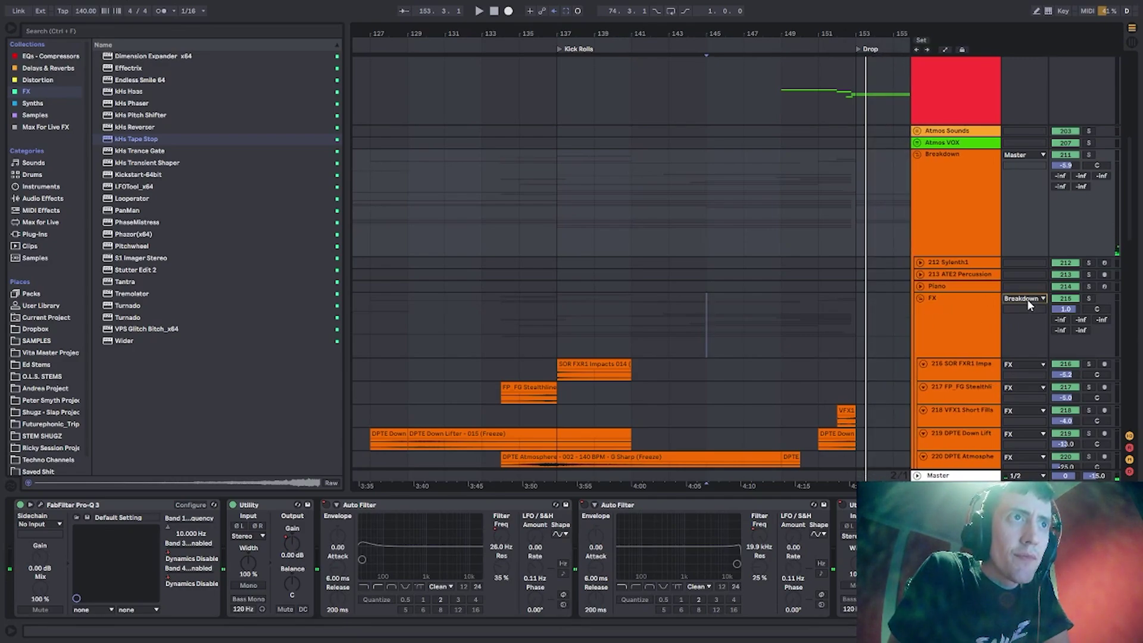
click(953, 337)
scroll(947, 297, down, 3)
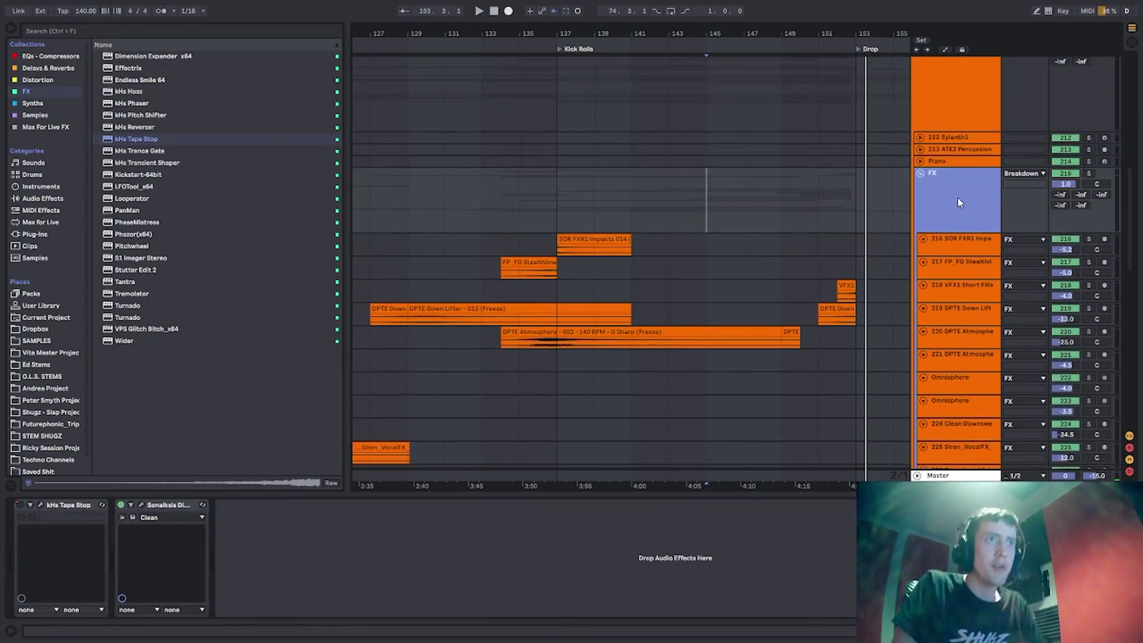
drag(958, 195, 953, 226)
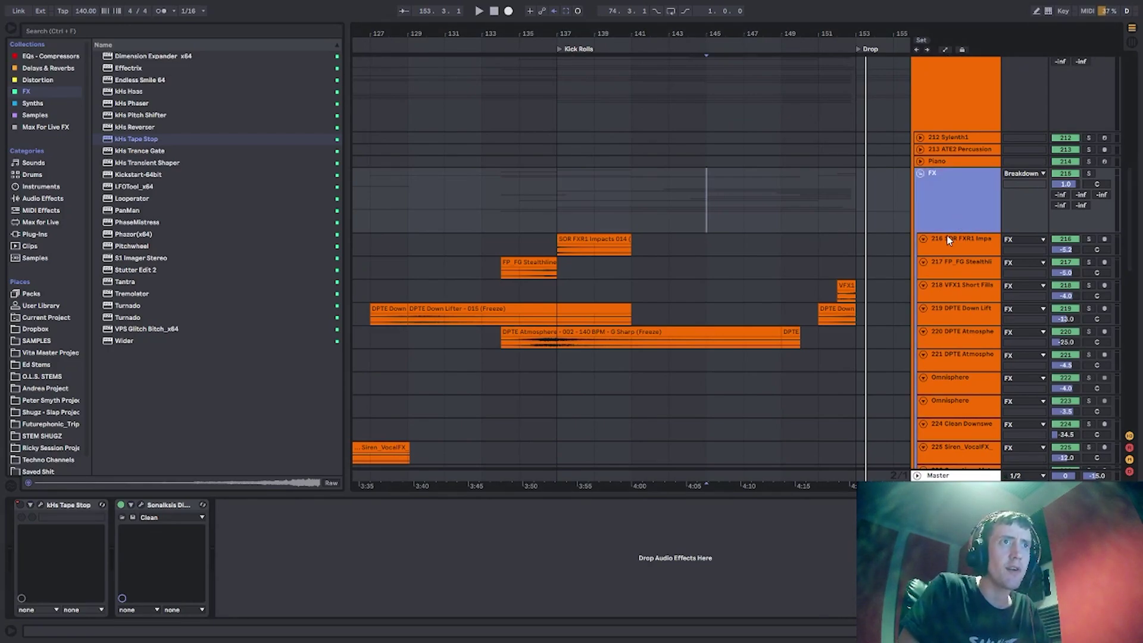
click(920, 173)
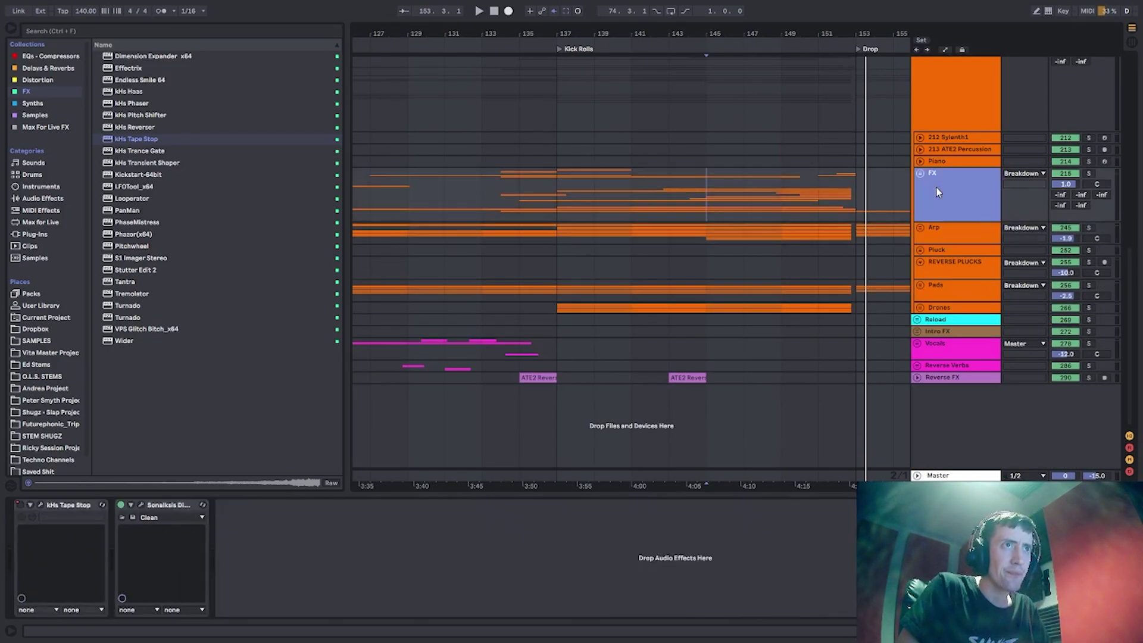
Mark out the Breakdown's FX group from bar 137 to bar 153, covering the Kick Rolls section.
click(669, 197)
scroll(890, 185, up, 3)
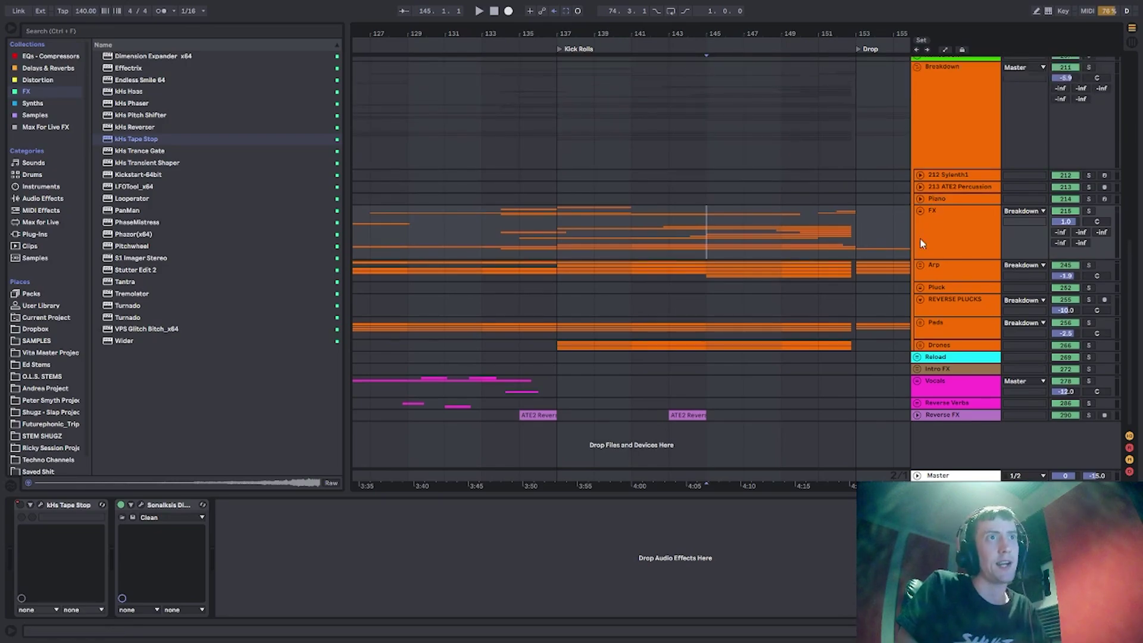
drag(766, 36, 694, 9)
click(566, 238)
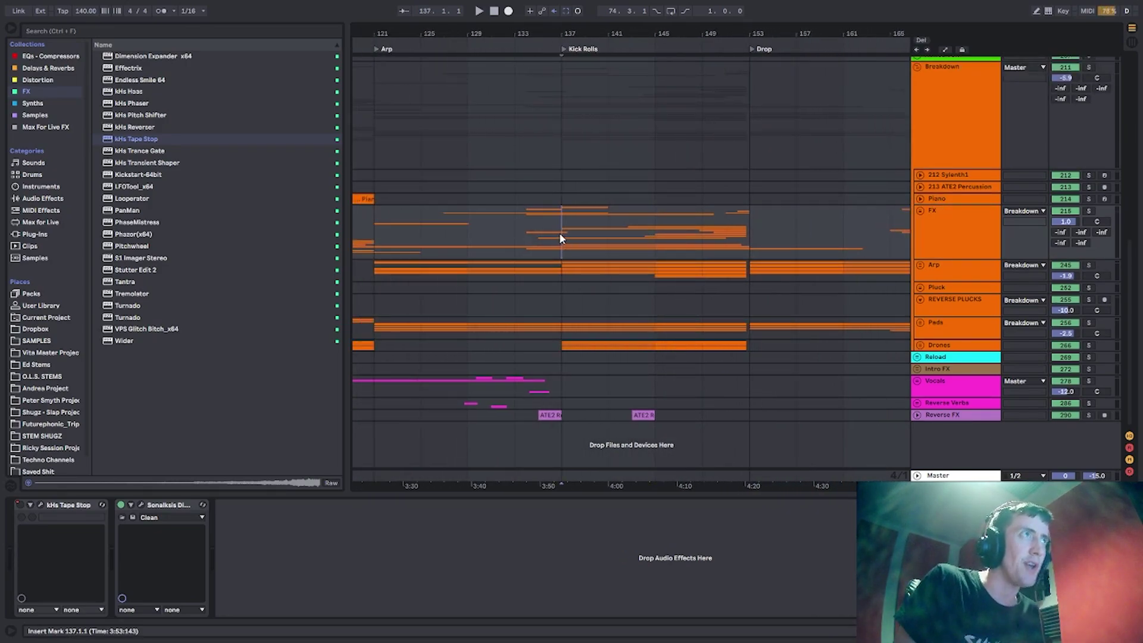
drag(559, 232, 761, 237)
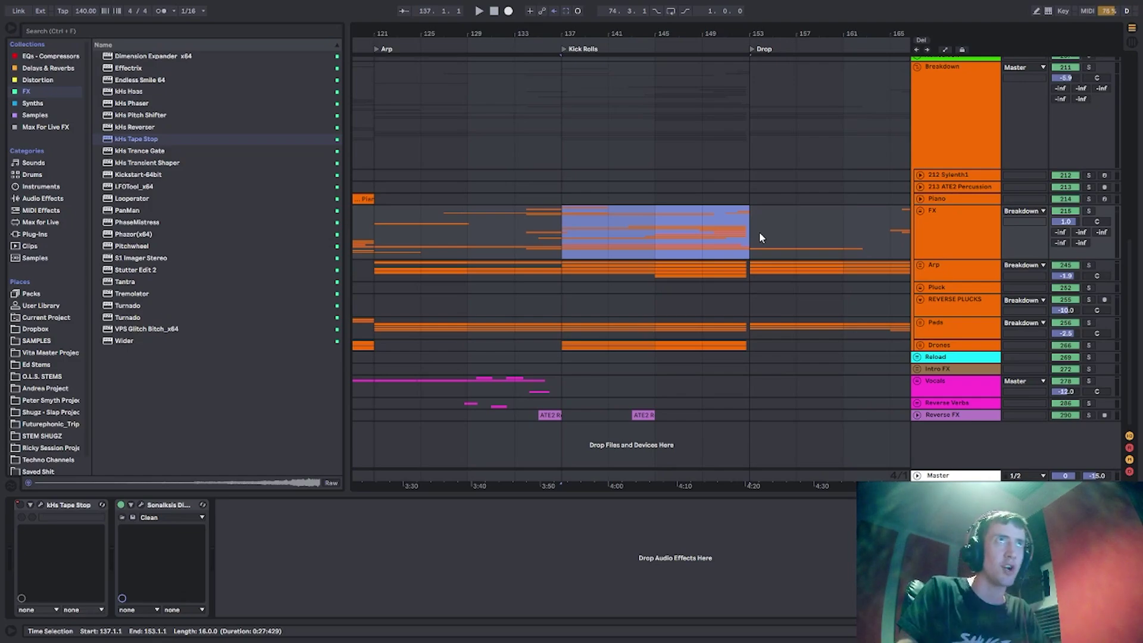
Solo the main red FX group and audition it from bar 149 and from bar 137.
scroll(667, 283, up, 10)
scroll(666, 283, up, 10)
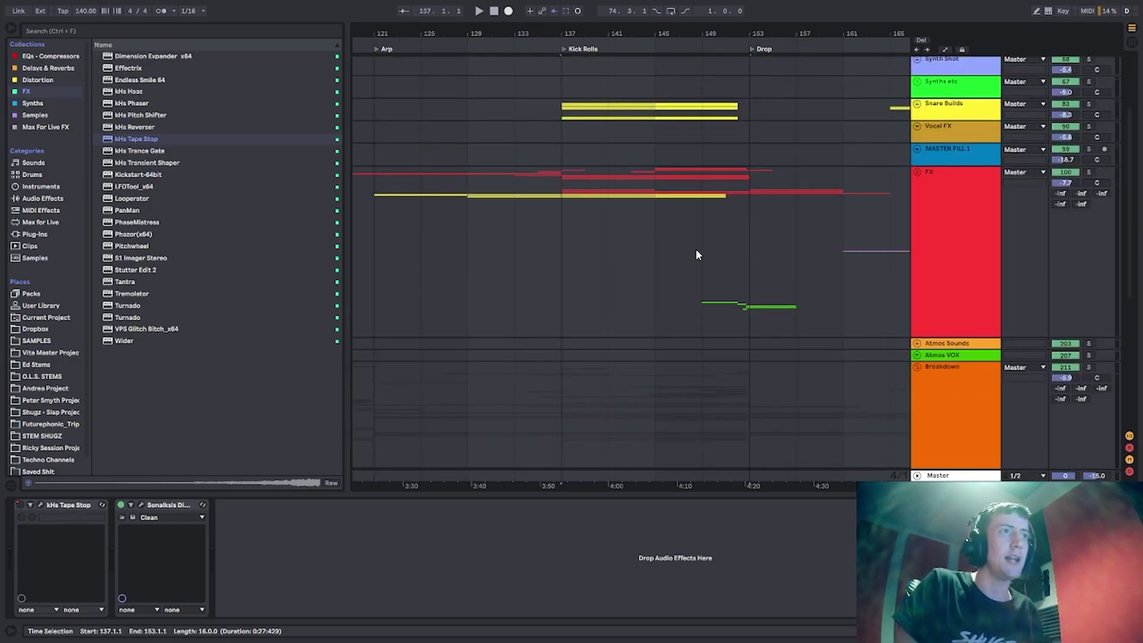
click(702, 250)
key(space)
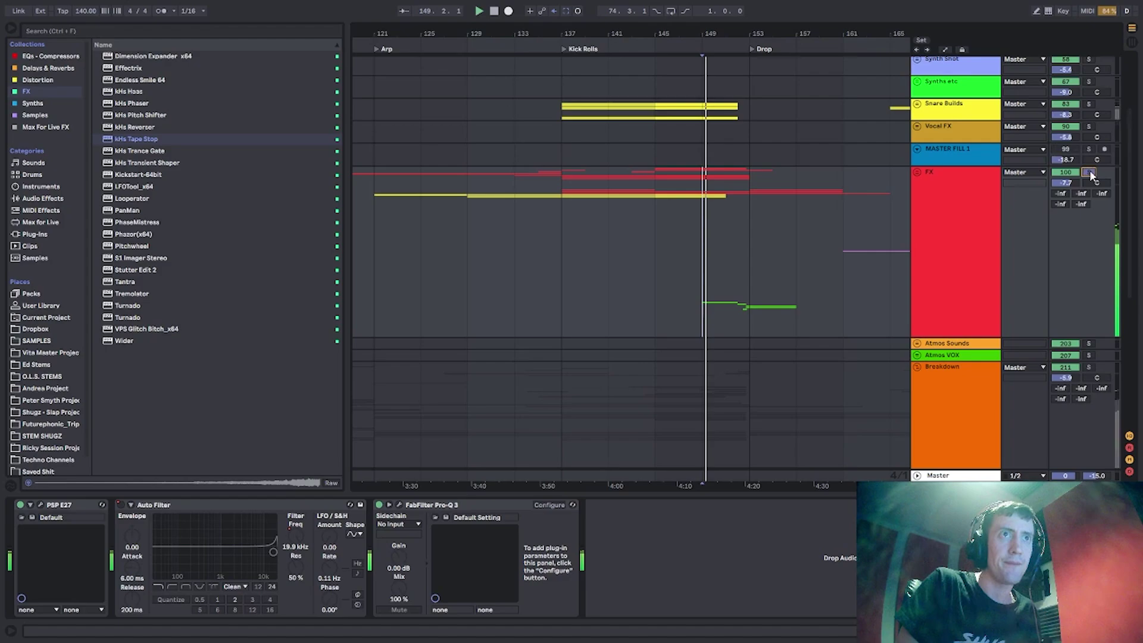
click(950, 227)
click(555, 200)
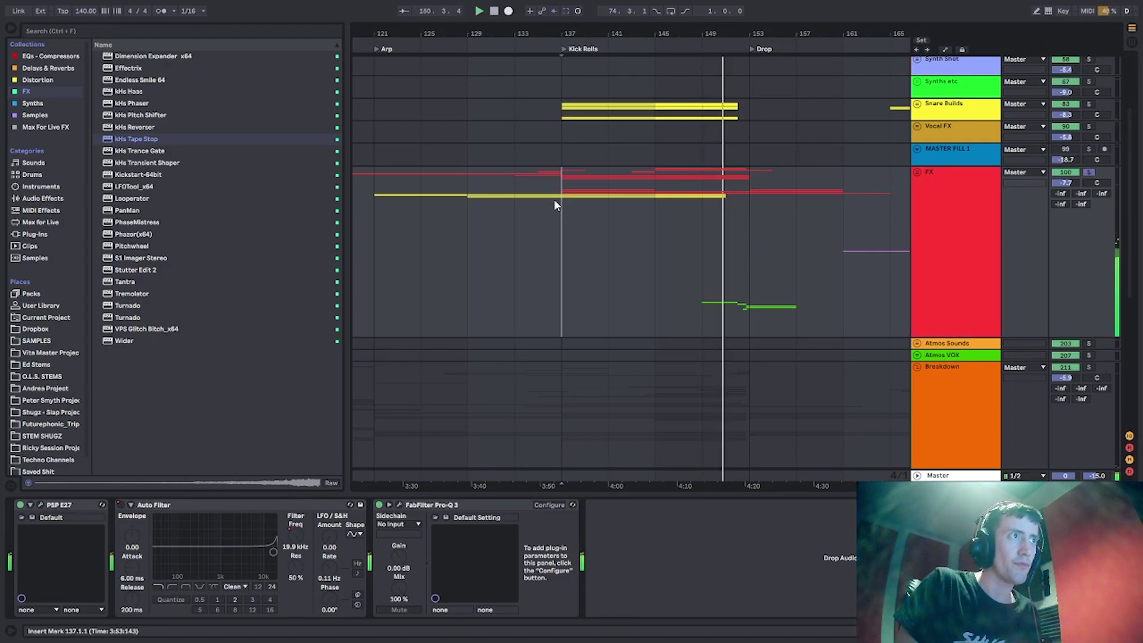
key(space)
key(space)
drag(617, 32, 617, 54)
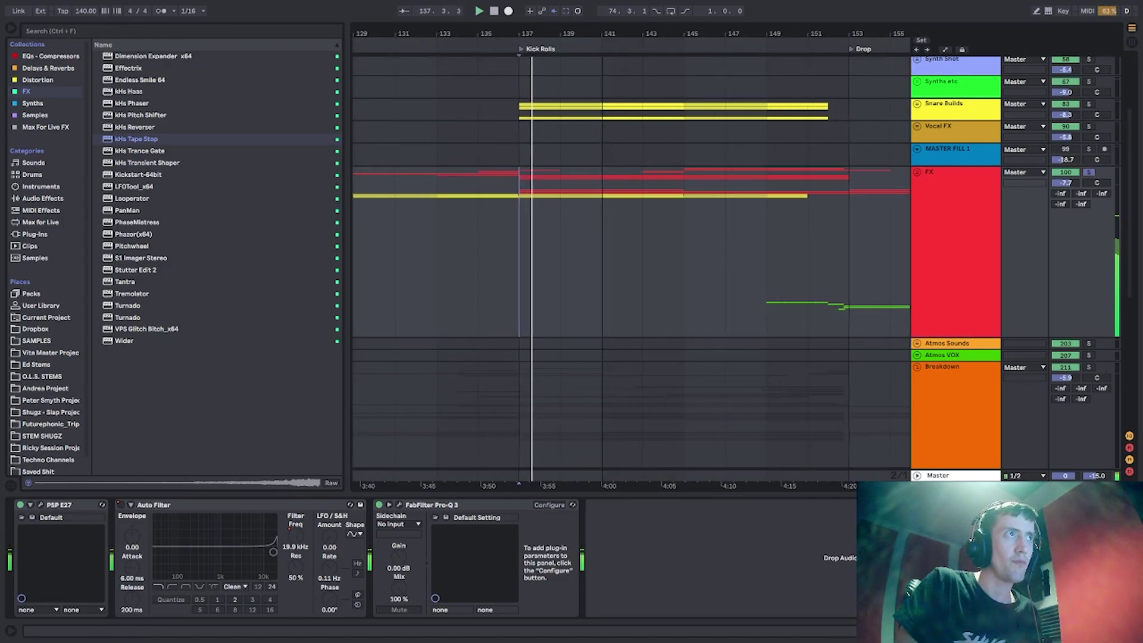
Unfold the main FX group, solo its Drop Fill FX subgroup and audition it from bar 149.
click(757, 223)
click(922, 174)
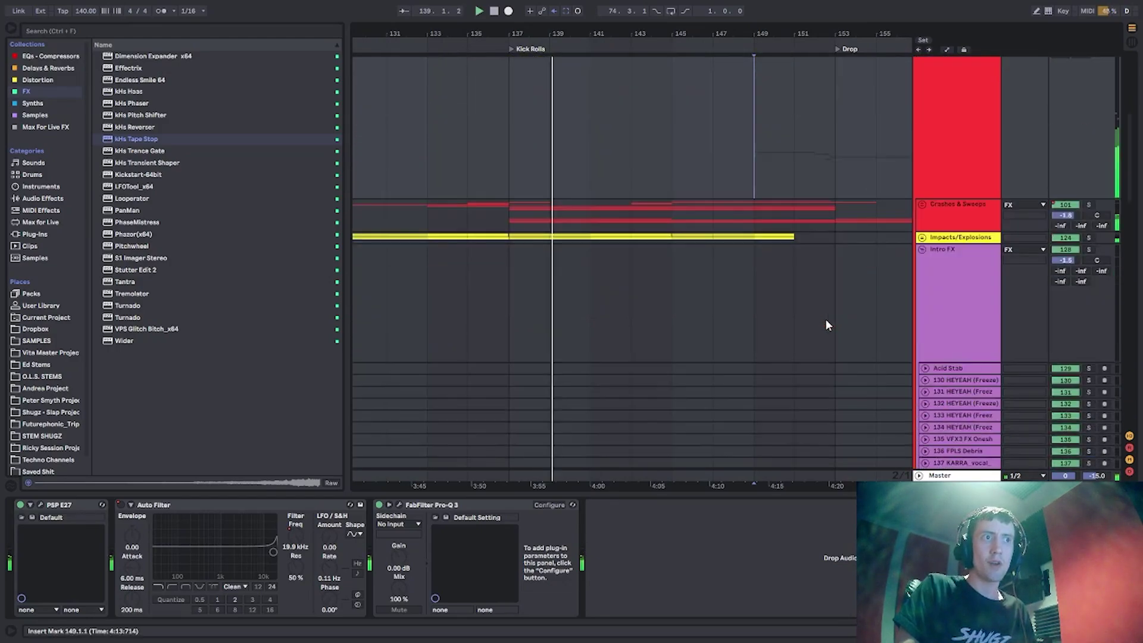
scroll(822, 320, down, 15)
drag(1129, 235, 1126, 328)
click(743, 275)
click(1089, 278)
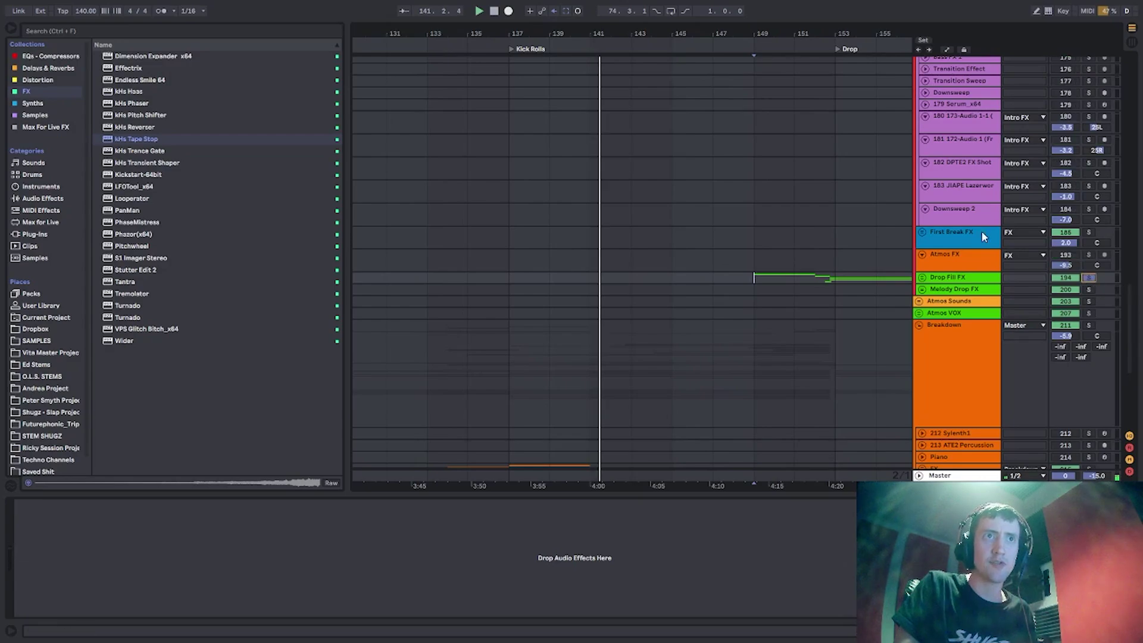
key(space)
key(space)
drag(788, 33, 565, 53)
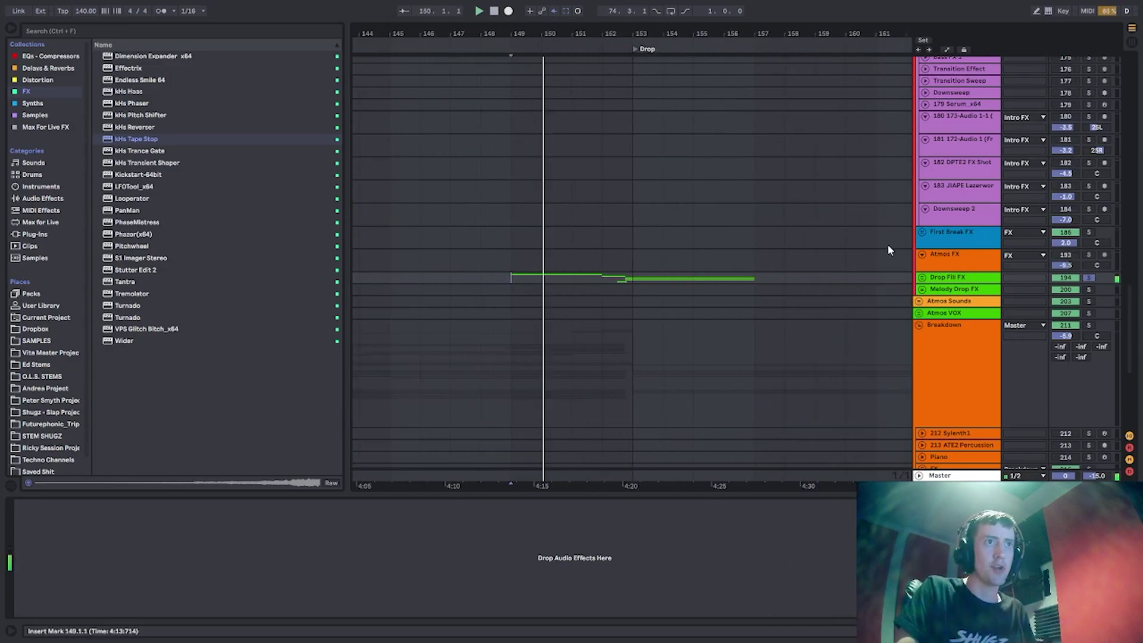
Unfold Drop Fill FX to examine its sub drop, fill and vox clips, and fold it again with its solo off.
click(922, 278)
scroll(571, 223, down, 2)
scroll(623, 228, up, 4)
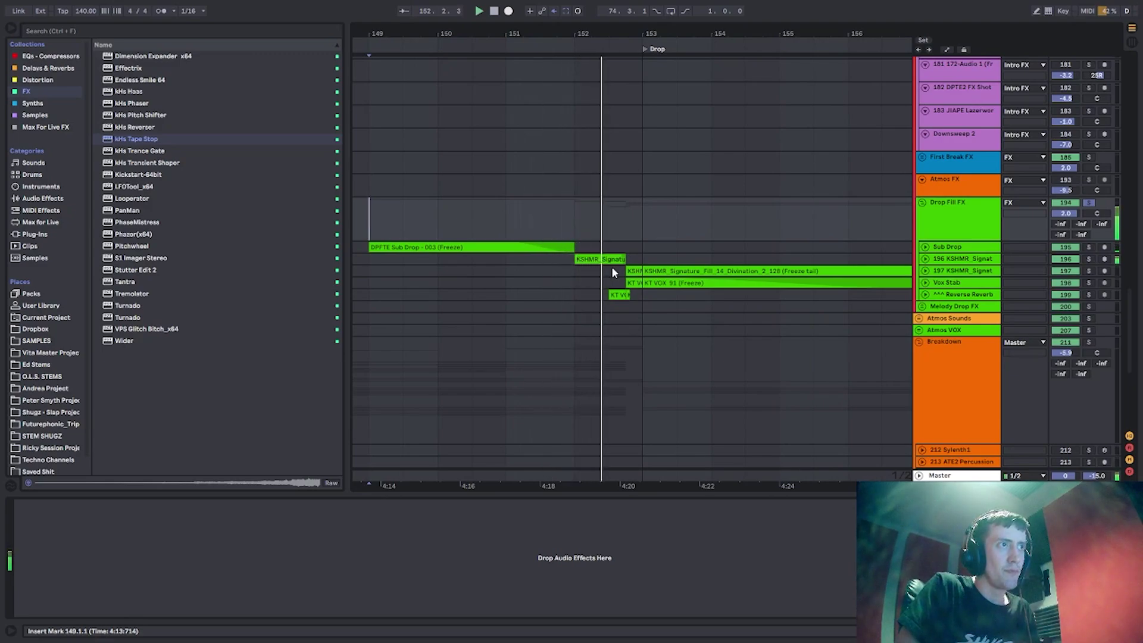
click(969, 230)
key(u)
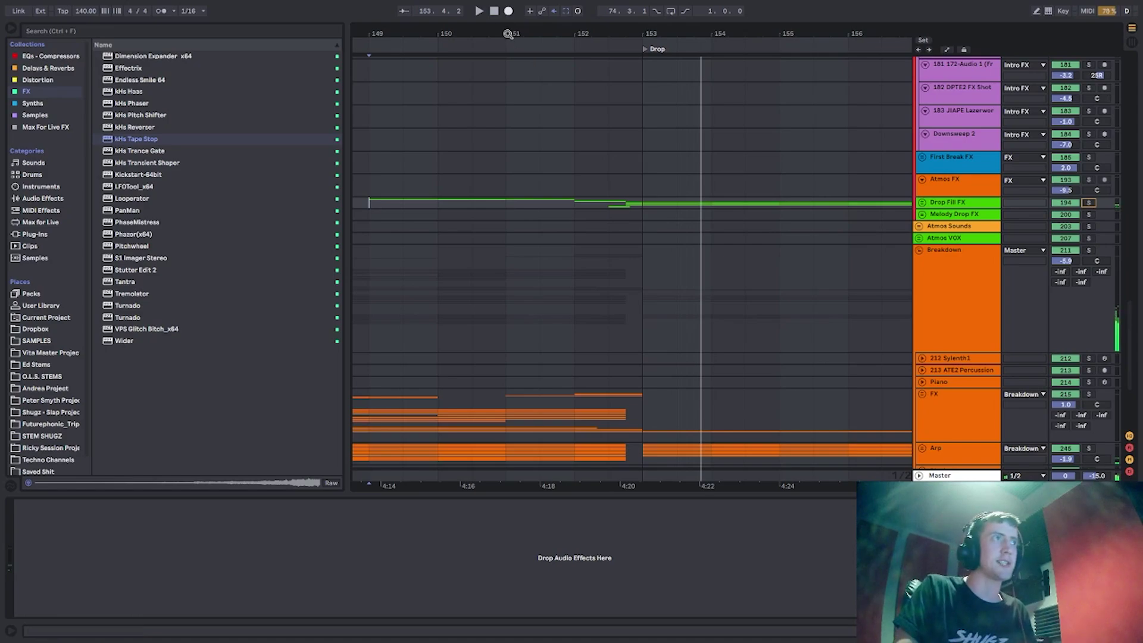
Unfold the Breakdown's Arp group, solo its Lead 5 track and audition it from bar 145.
scroll(508, 34, down, 6)
scroll(724, 282, down, 4)
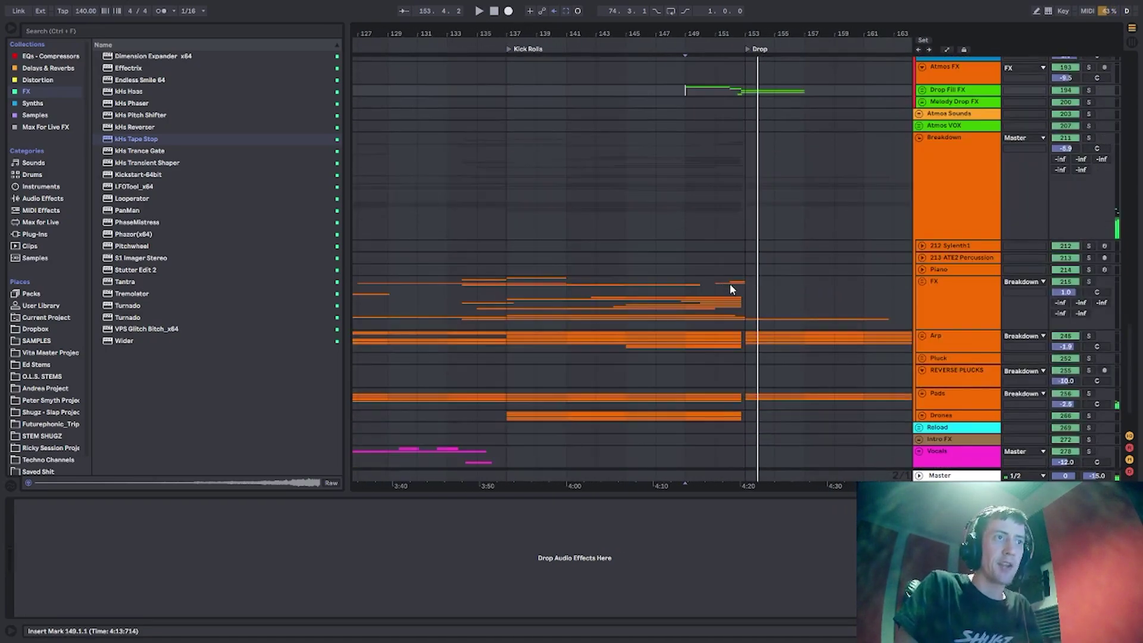
click(922, 336)
scroll(922, 338, down, 5)
click(929, 281)
key(u)
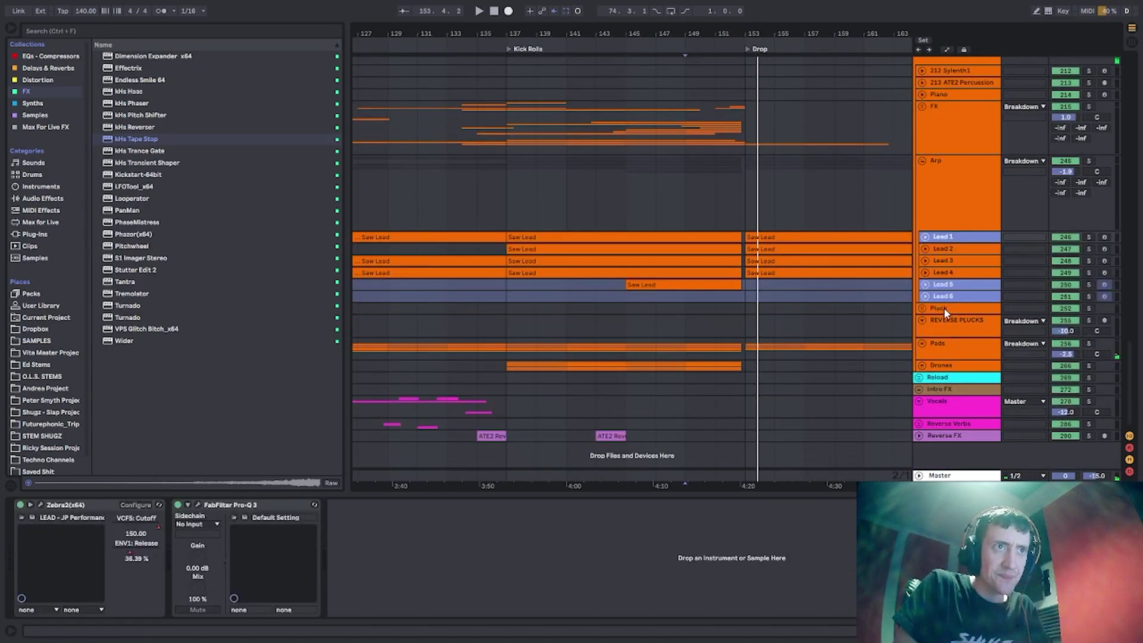
click(648, 287)
click(1089, 285)
key(space)
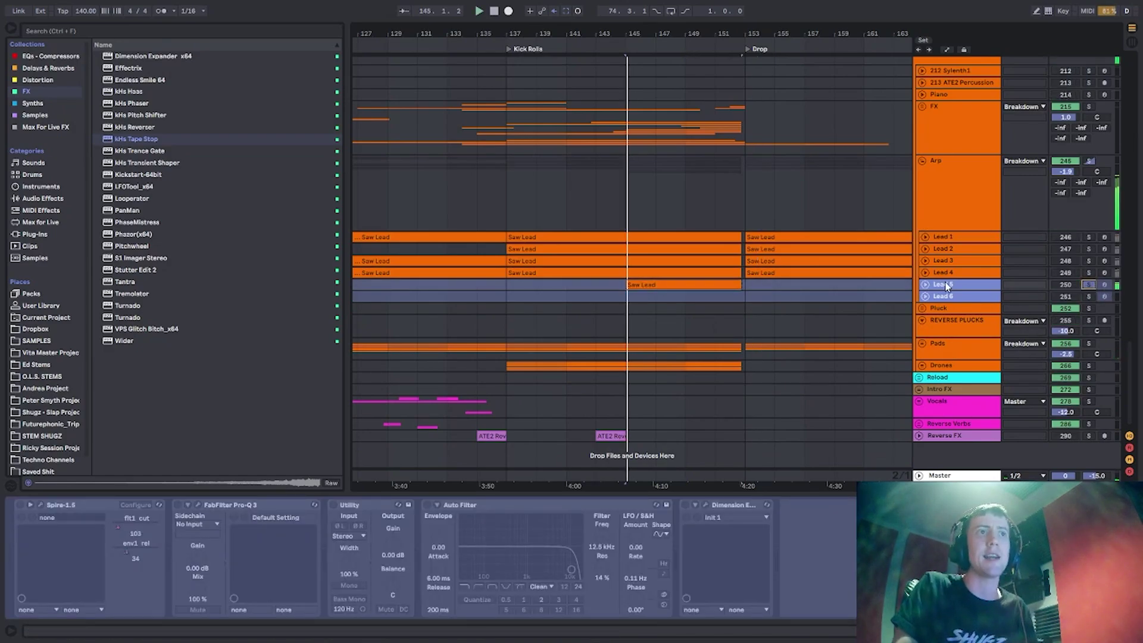
Unfold the Lead 5 track to examine its Saw Lead clip, and solo the whole Arp group at bar 145.
click(925, 285)
scroll(672, 274, down, 2)
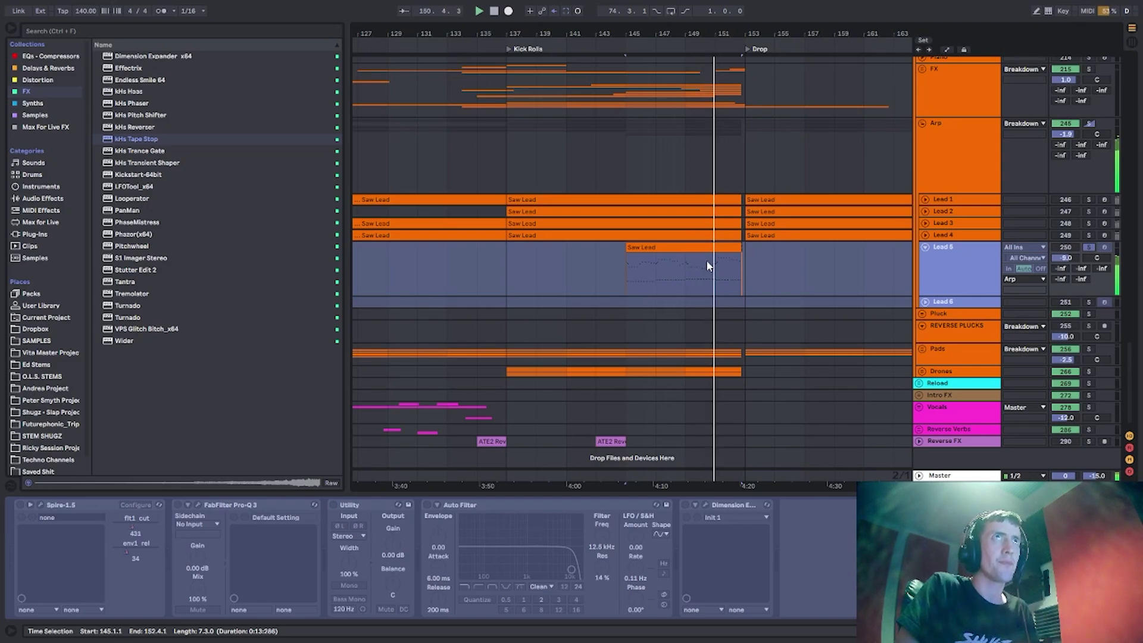
click(1091, 124)
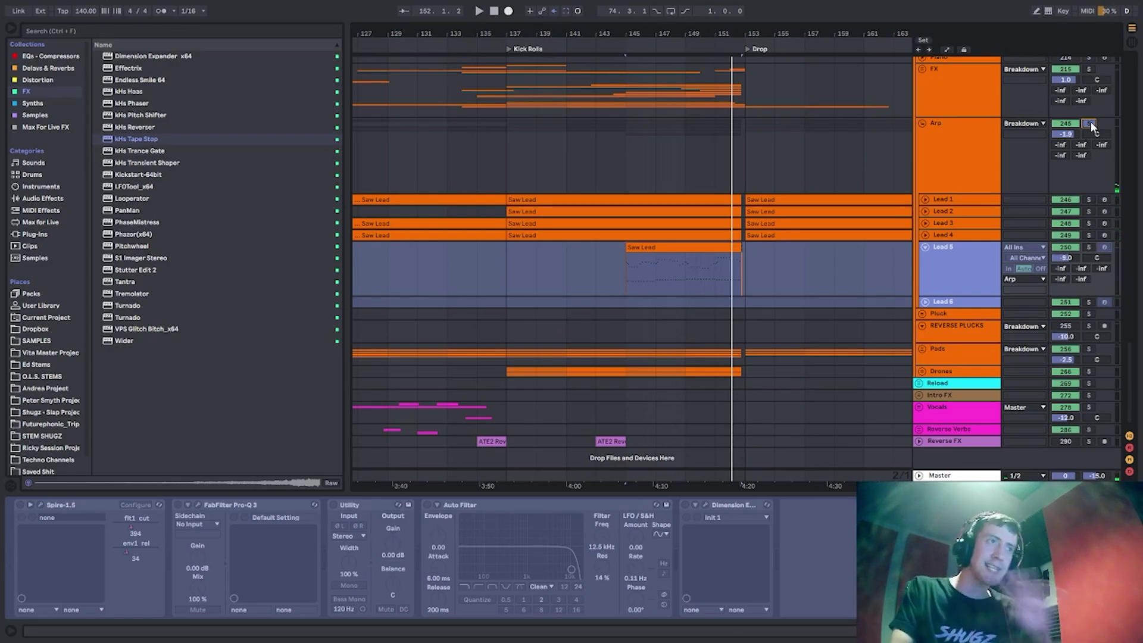
click(649, 258)
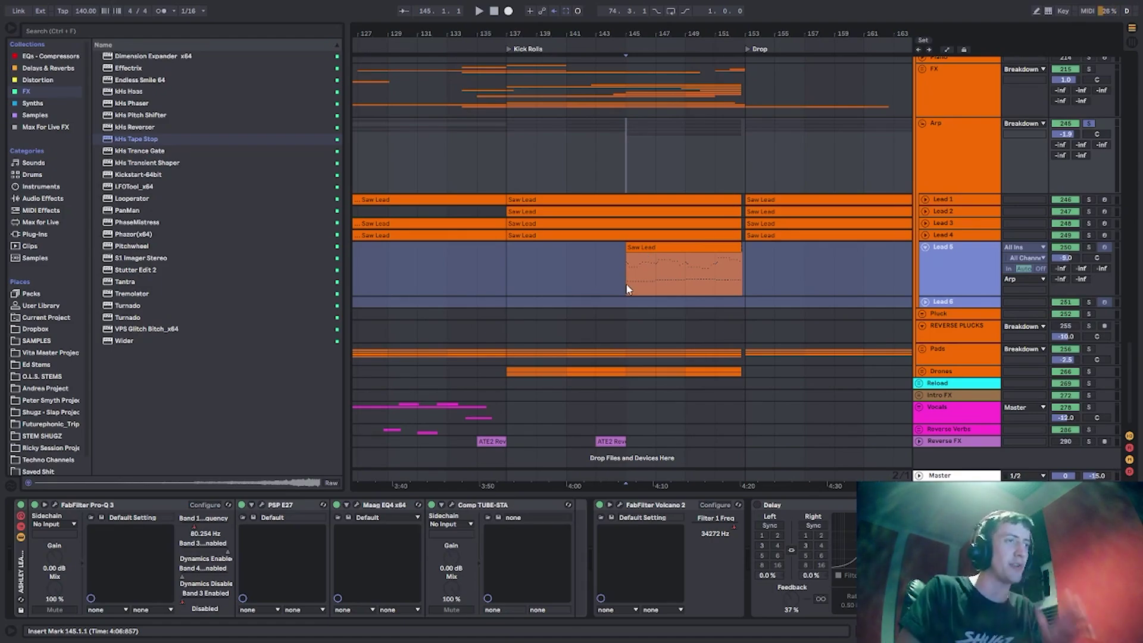
Play the full mix from bar 137 and fold the Arp and Breakdown groups.
click(505, 160)
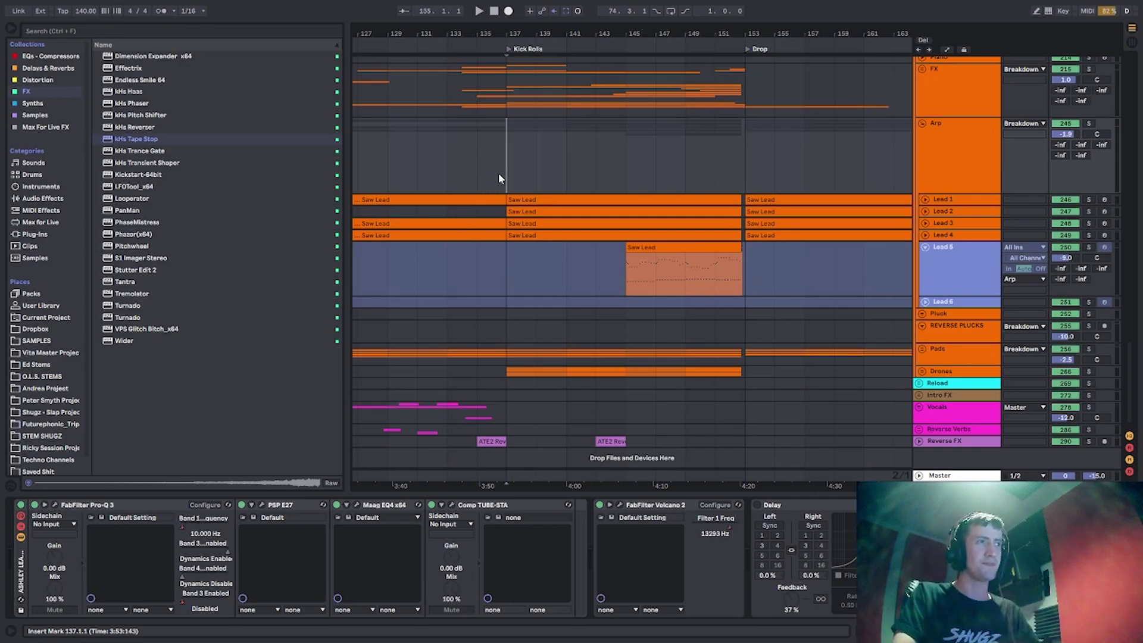
key(space)
click(965, 161)
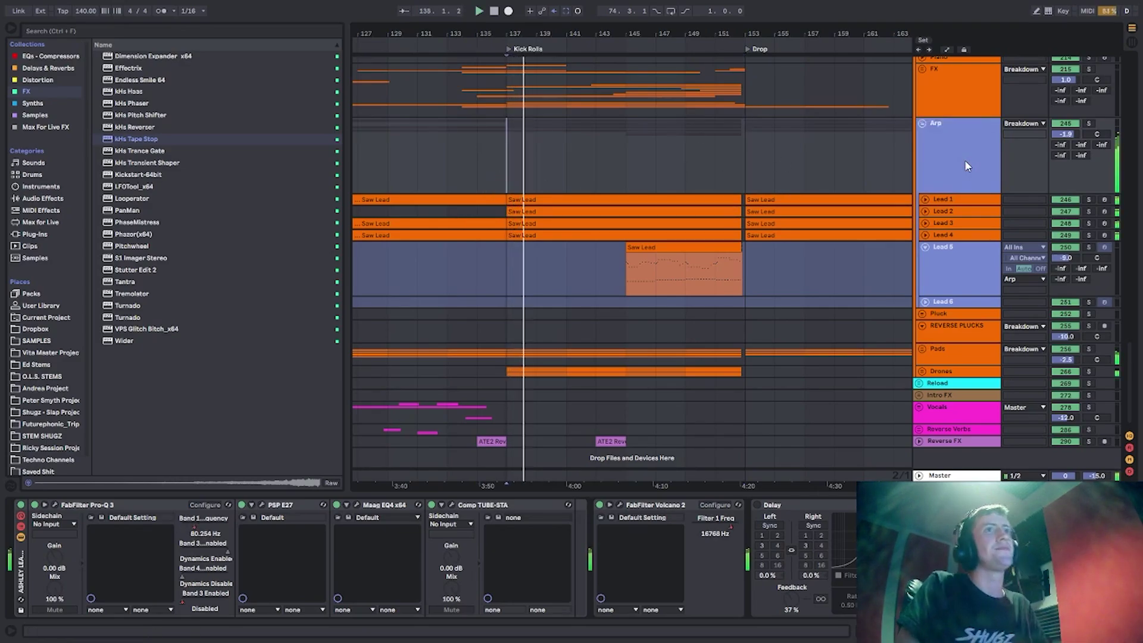
double_click(965, 160)
scroll(949, 157, up, 3)
click(939, 187)
scroll(940, 178, up, 1)
double_click(943, 140)
scroll(800, 177, up, 3)
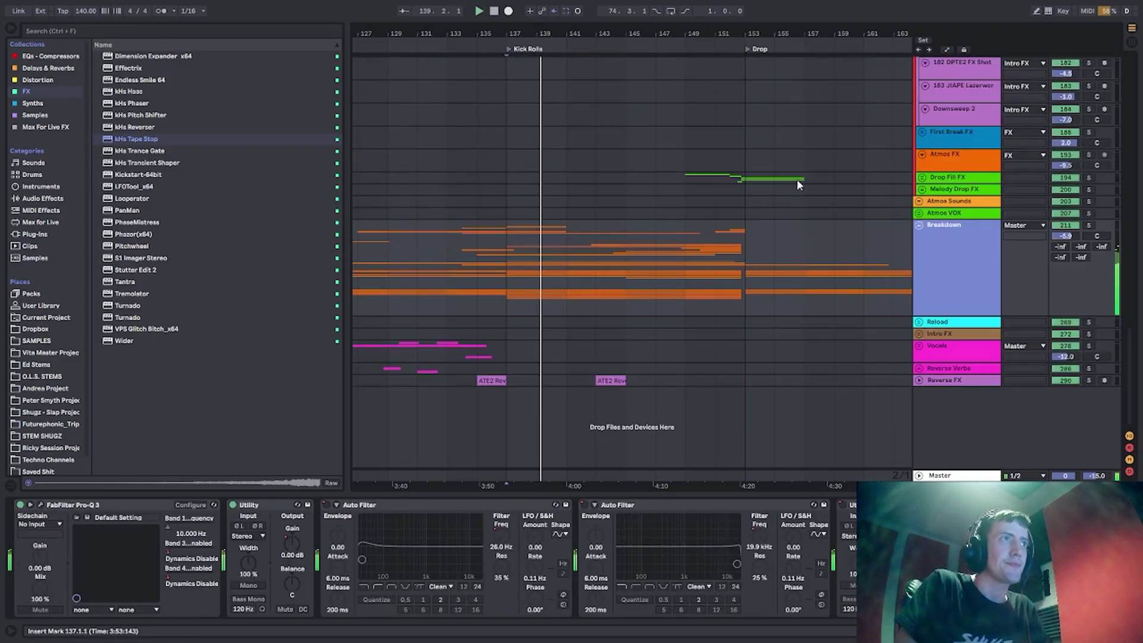
Fold the Intro FX group inside the main FX group.
scroll(613, 215, up, 15)
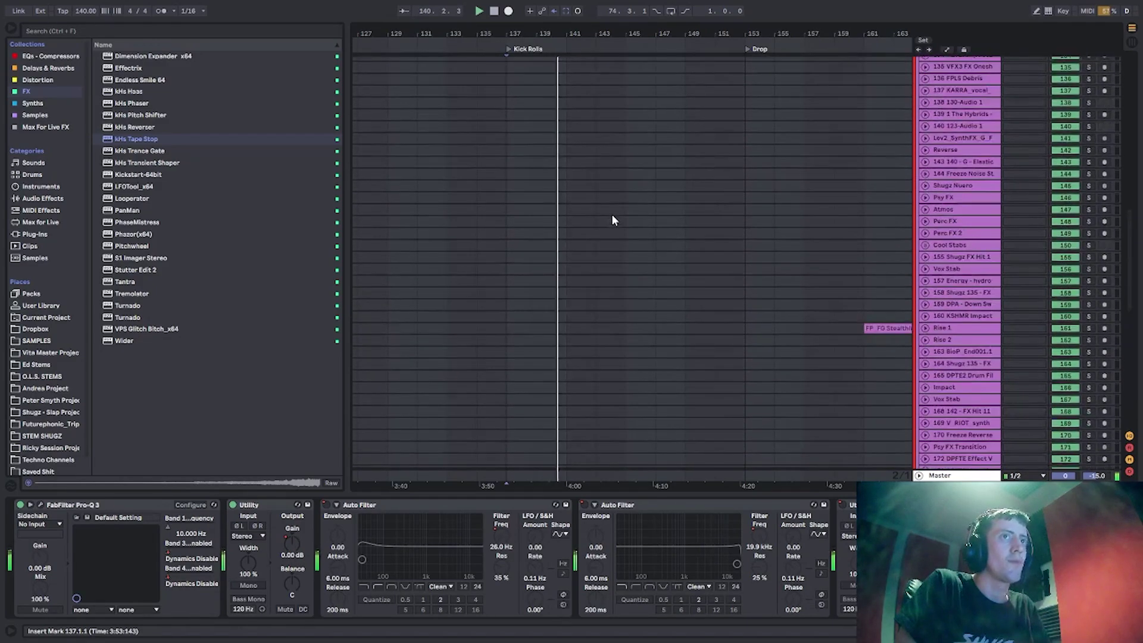
scroll(612, 220, up, 7)
double_click(947, 172)
scroll(939, 176, up, 1)
scroll(937, 226, down, 3)
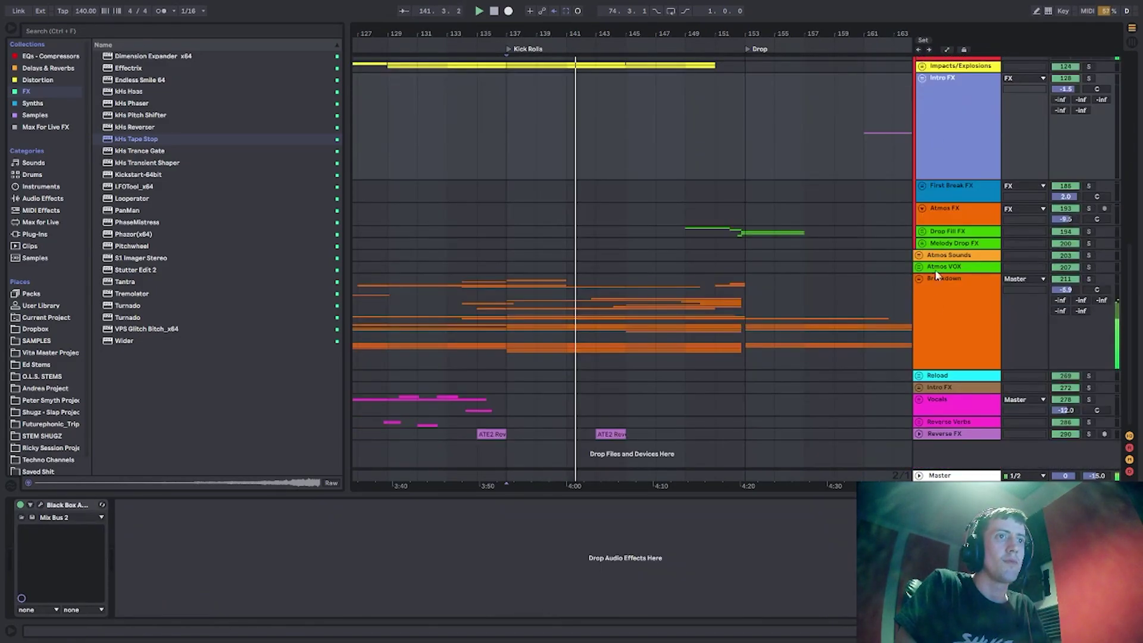
Unfold the Breakdown, view its FX group's device chain and toggle the Sonalksis device during playback towards the Drop.
click(920, 279)
scroll(953, 294, down, 4)
click(945, 268)
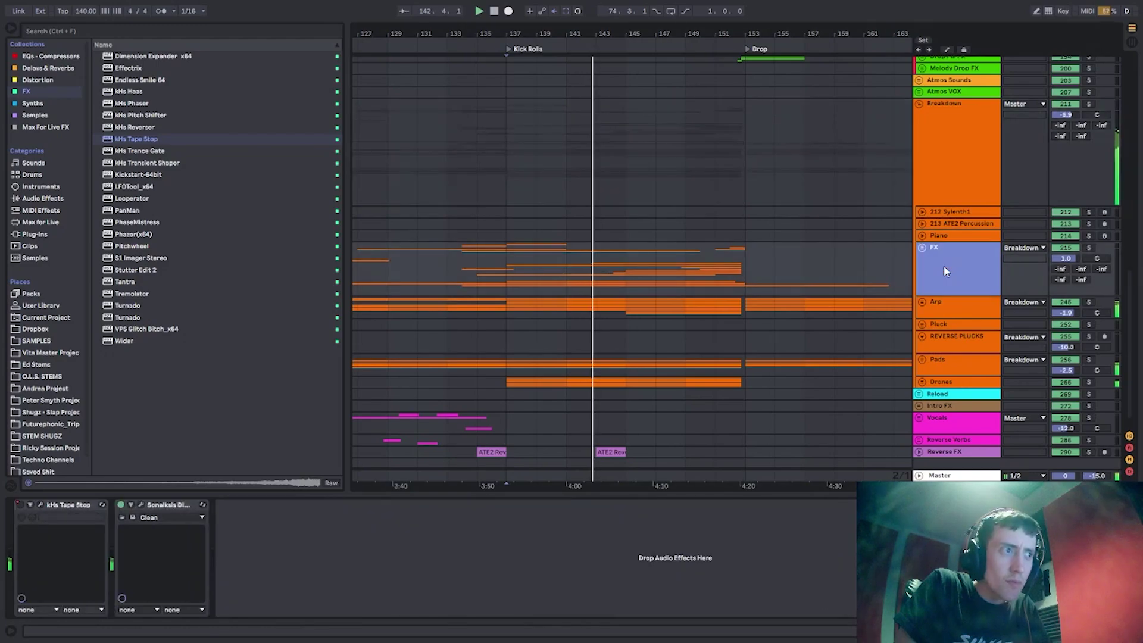
click(945, 268)
click(121, 505)
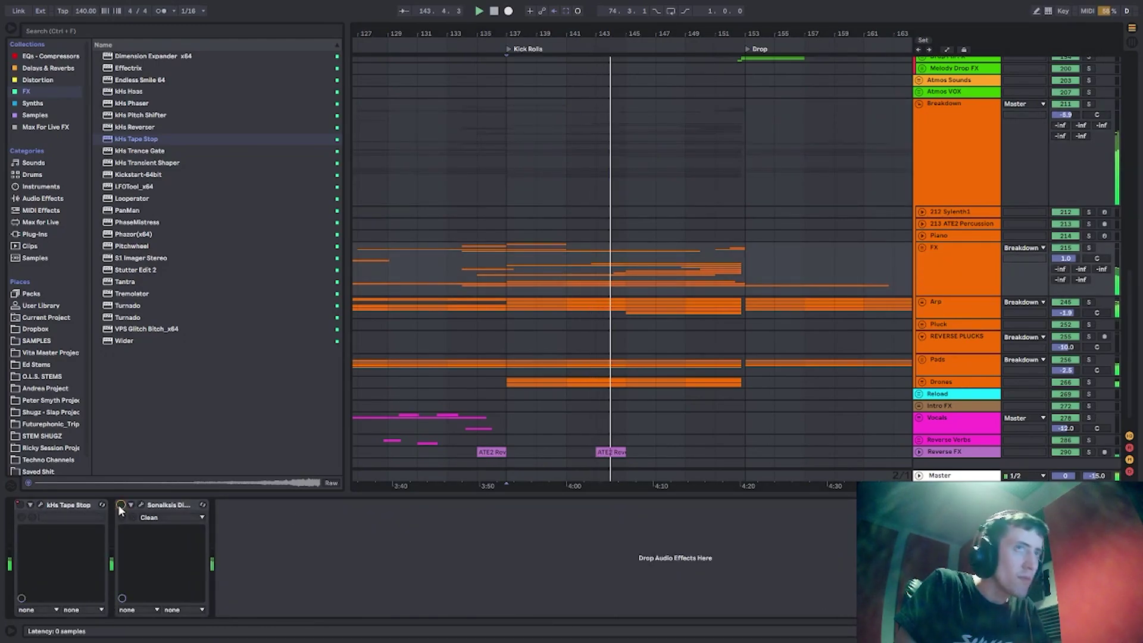
click(120, 506)
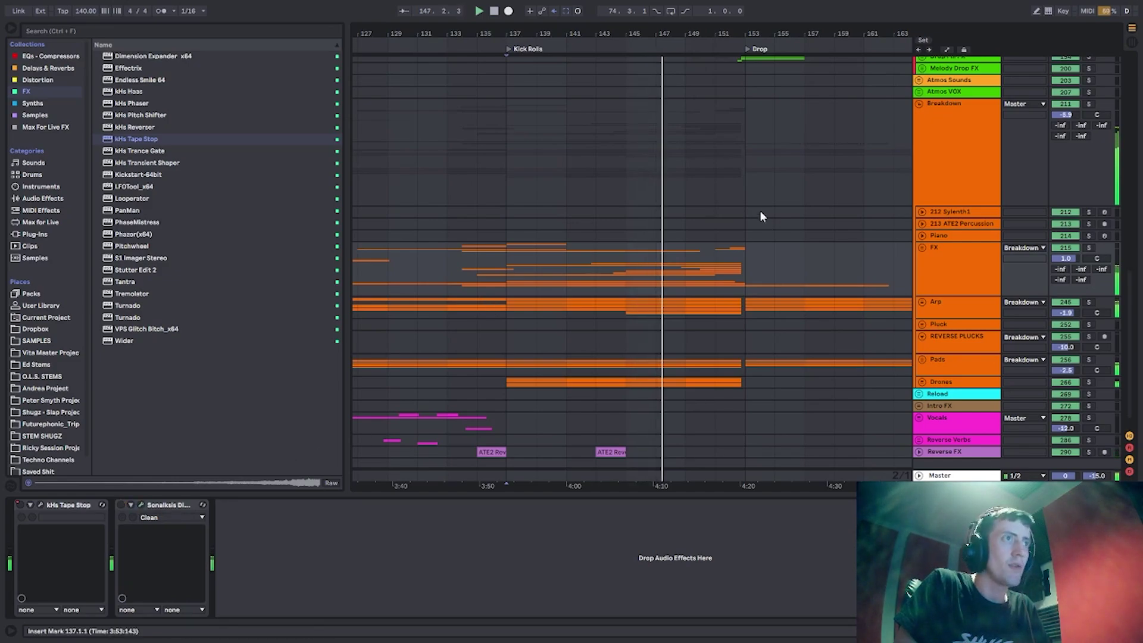
drag(689, 33, 662, 28)
key(plus)
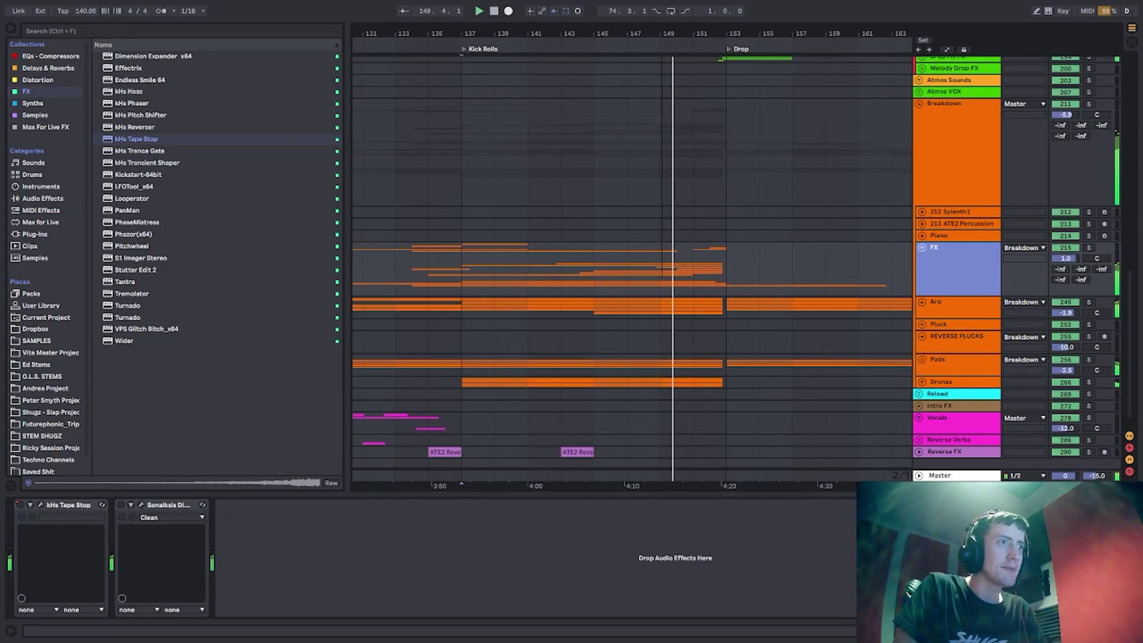
Play the full mix from Kick Rolls at bar 137 and from the Drop at bar 153.
click(466, 268)
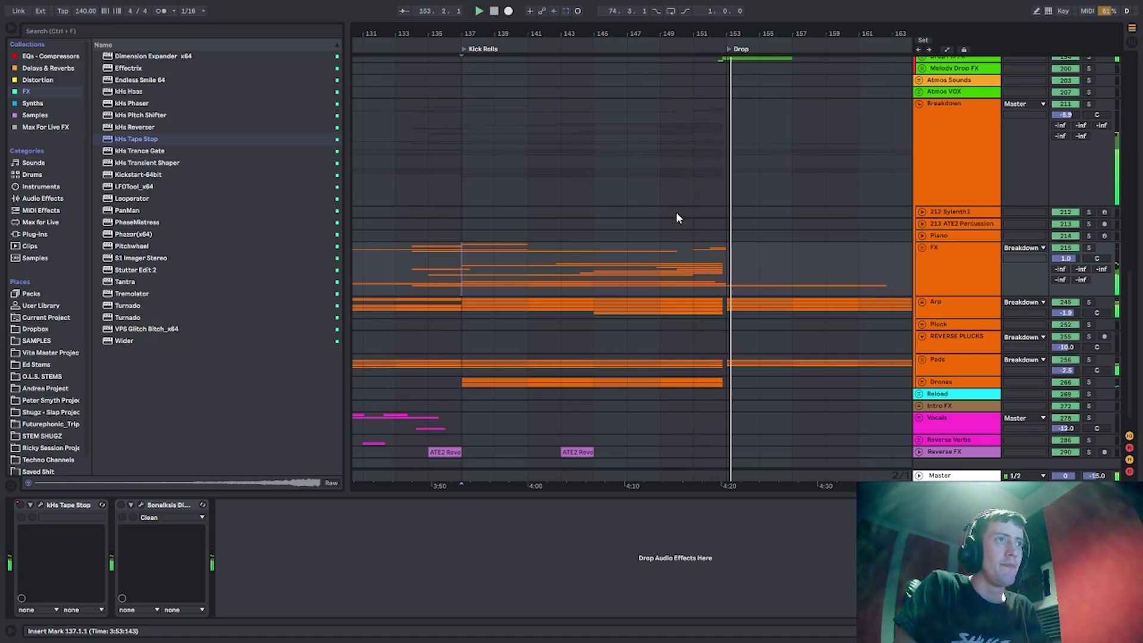
click(730, 262)
drag(774, 35, 606, 36)
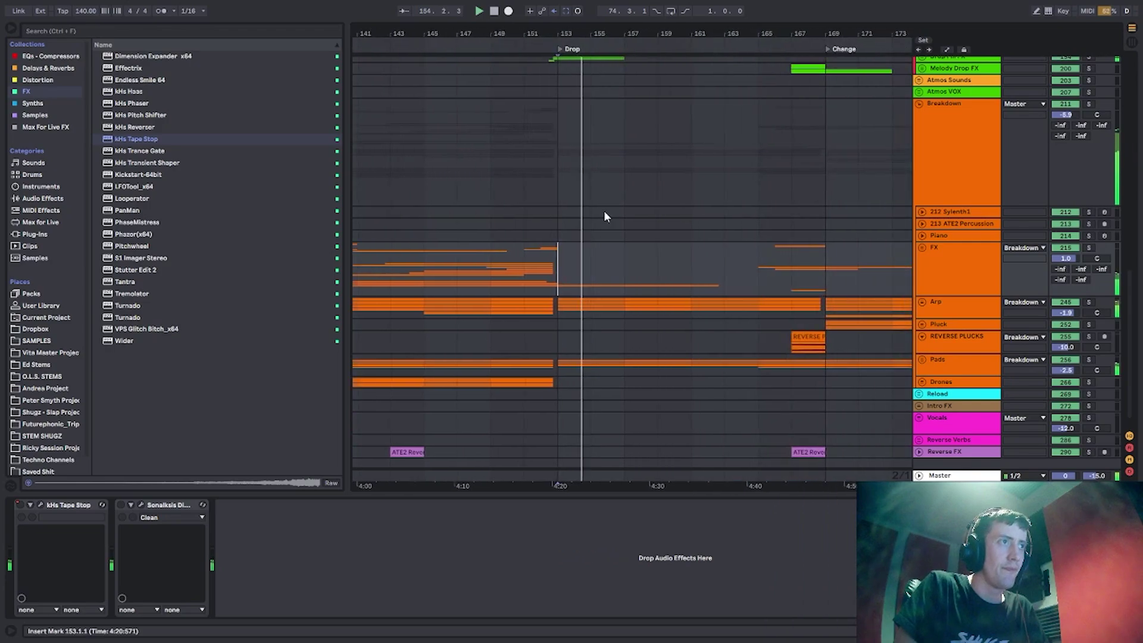
Fold the main FX group and view the Perc group's device chain, then stop playback.
scroll(606, 222, up, 3)
scroll(607, 227, up, 10)
click(947, 182)
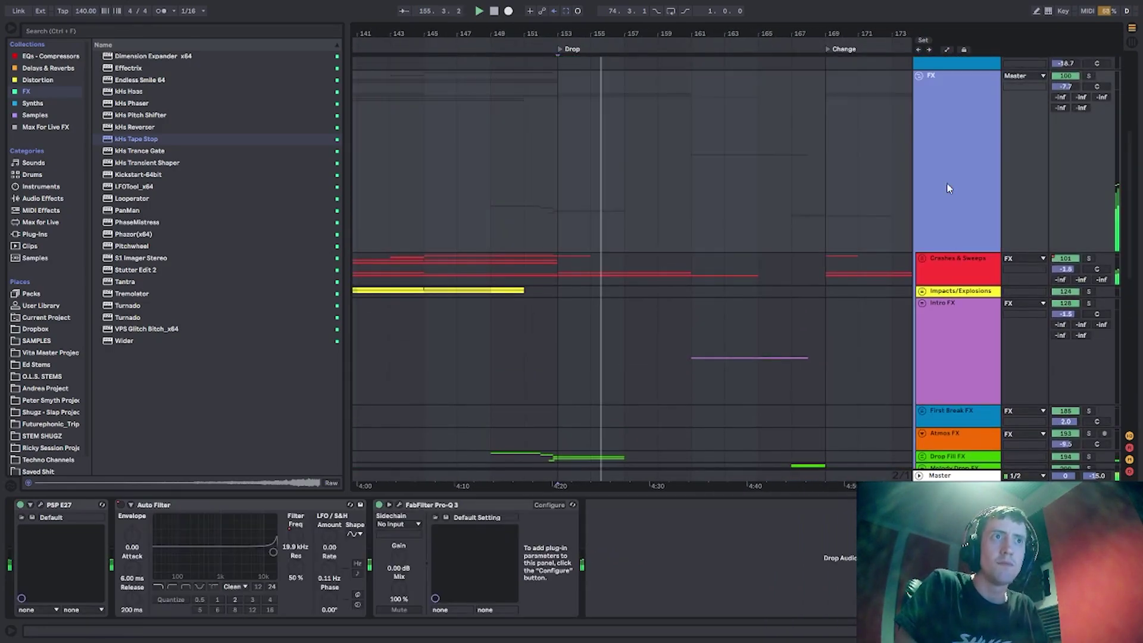
scroll(954, 206, up, 3)
scroll(954, 205, up, 5)
click(945, 127)
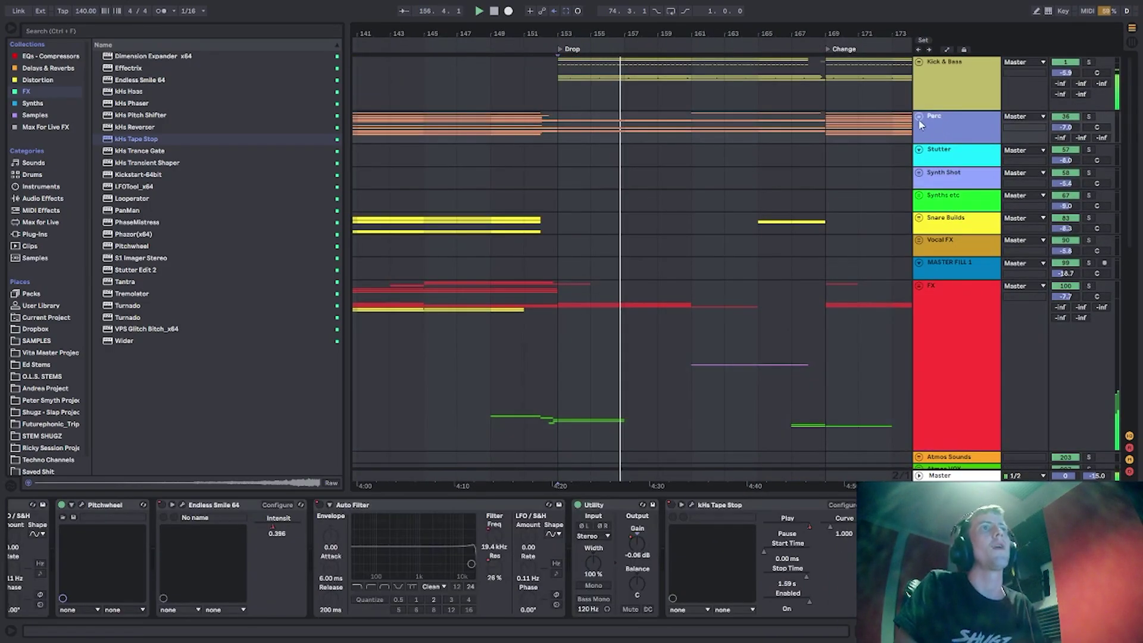
key(space)
Unfold the Kick & Bass group, solo it and play it from the Drop at bar 153.
double_click(943, 73)
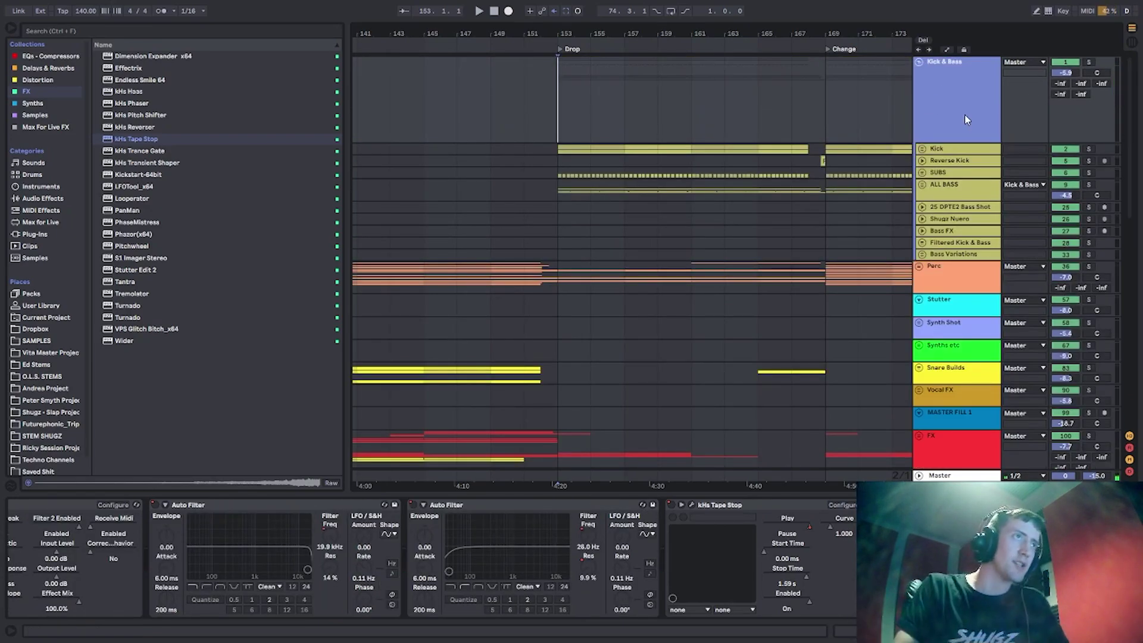
click(524, 126)
key(Right)
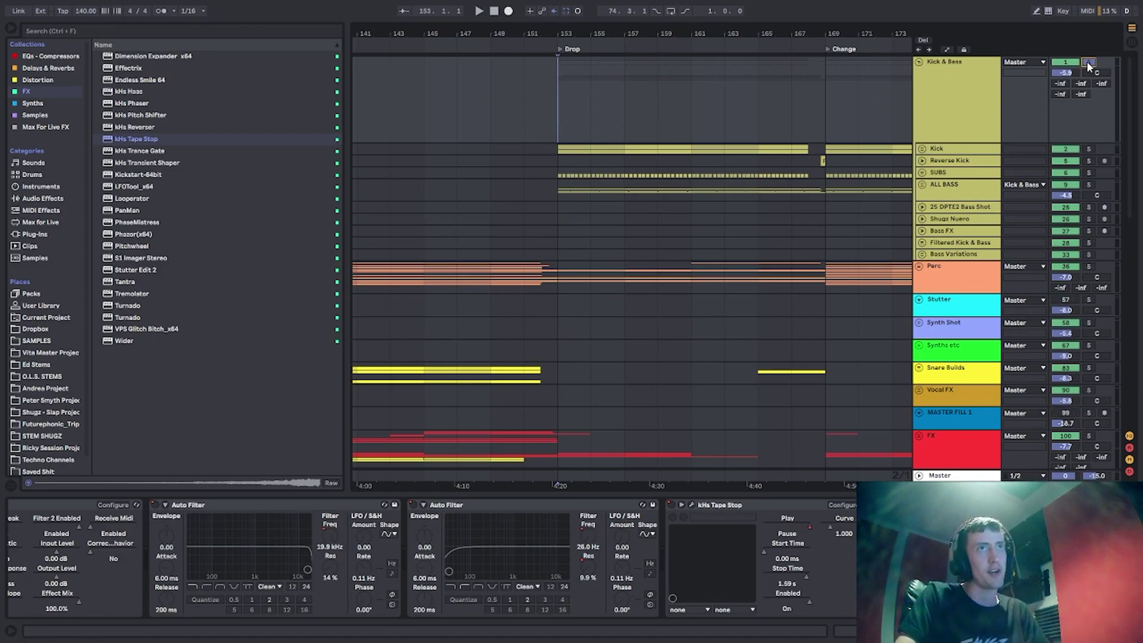
drag(601, 30, 535, 70)
key(space)
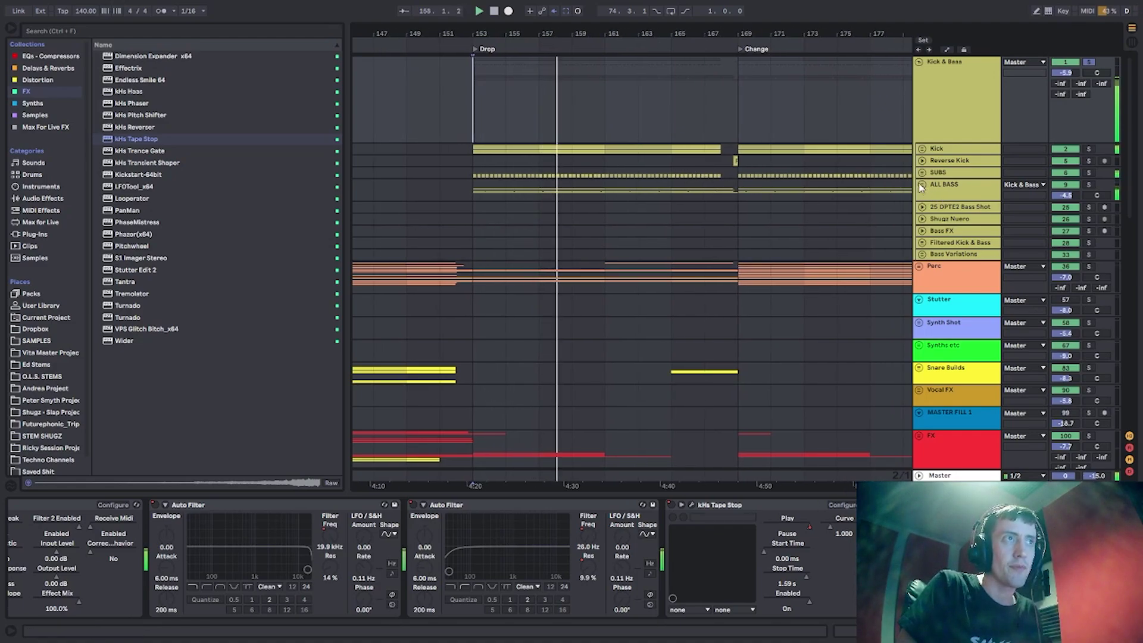
Play the soloed Kick & Bass from the Change at bar 169, stop, and view the Perc group's device chain.
click(741, 165)
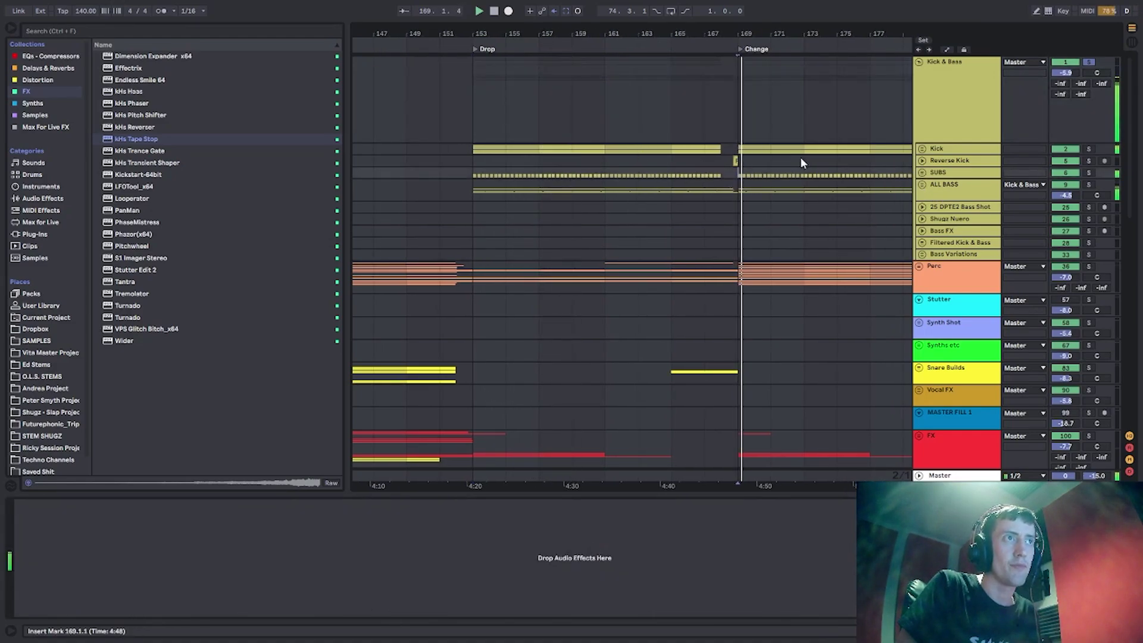
scroll(835, 158, down, 2)
scroll(835, 164, down, 1)
click(925, 218)
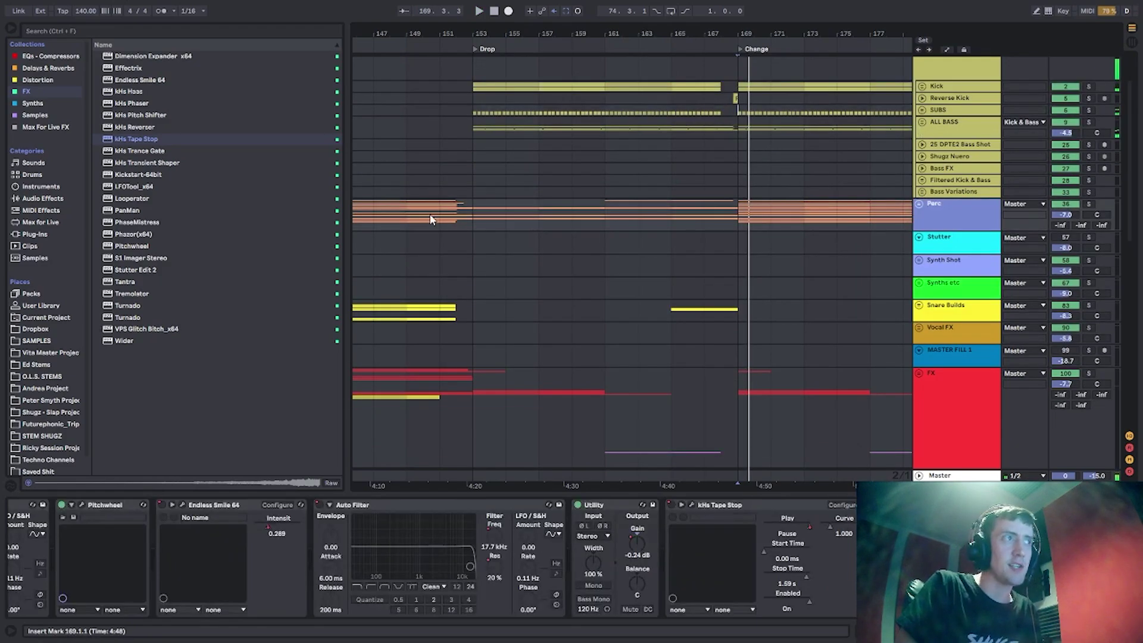
Examine the Perc clips from Kick Rolls through the Drop, setting the insert mark at bar 157.
click(474, 215)
drag(439, 34, 556, 18)
drag(403, 216, 583, 219)
click(600, 217)
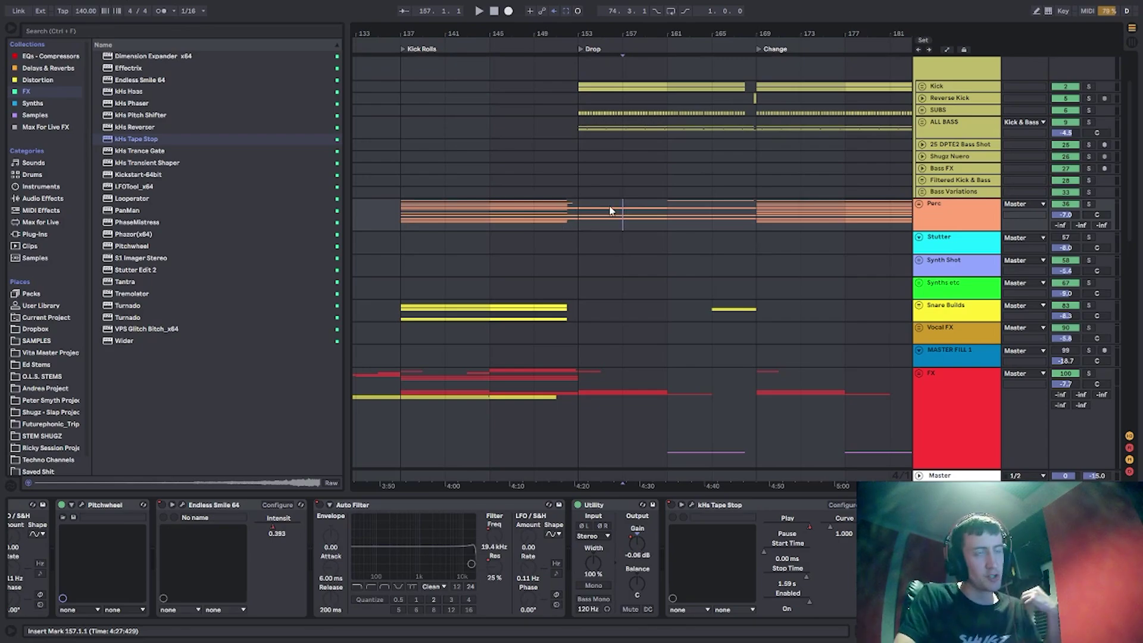
Fold the Kick & Bass group and solo it with the insert mark at bar 153.
scroll(699, 220, up, 2)
double_click(988, 104)
click(1088, 61)
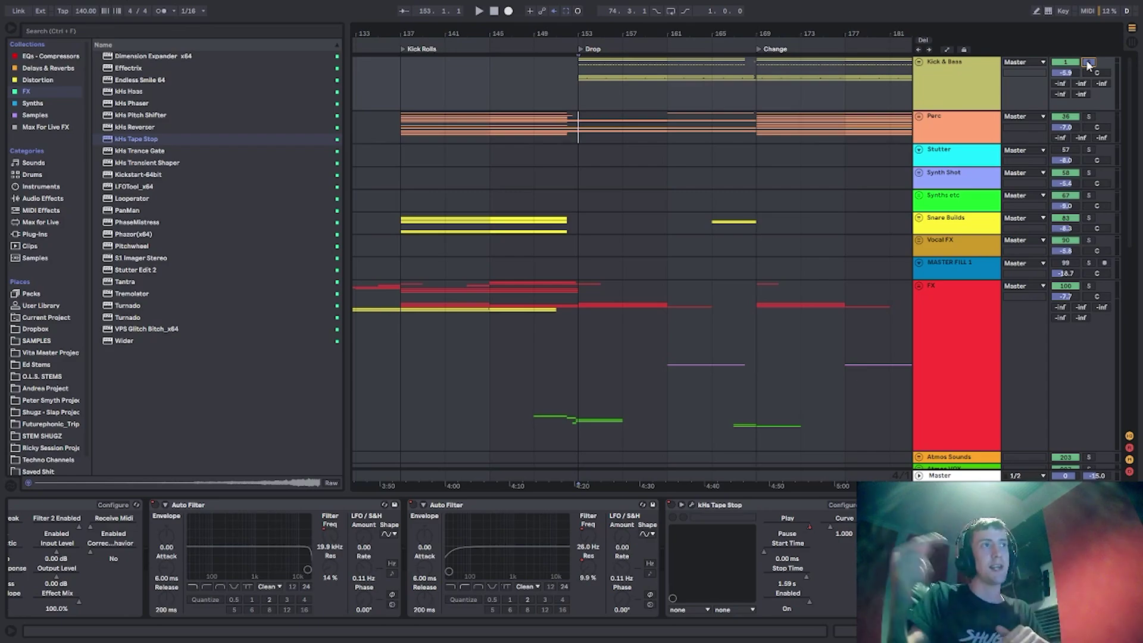
View the Breakdown group's device chain and unfold the group.
scroll(792, 296, down, 5)
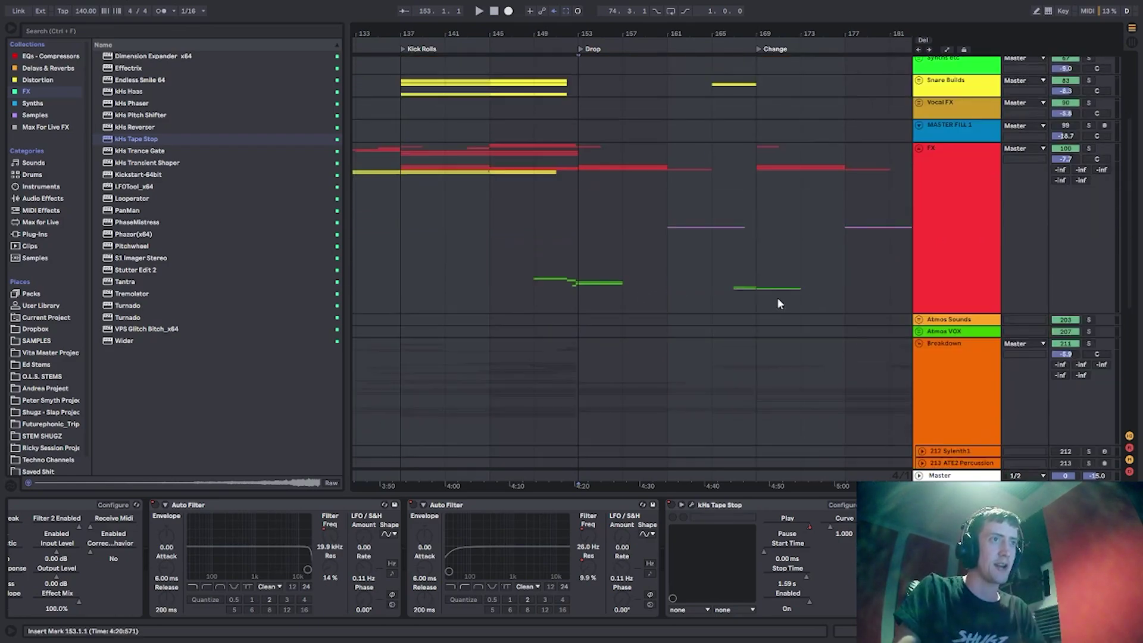
click(959, 246)
scroll(947, 268, down, 3)
click(938, 295)
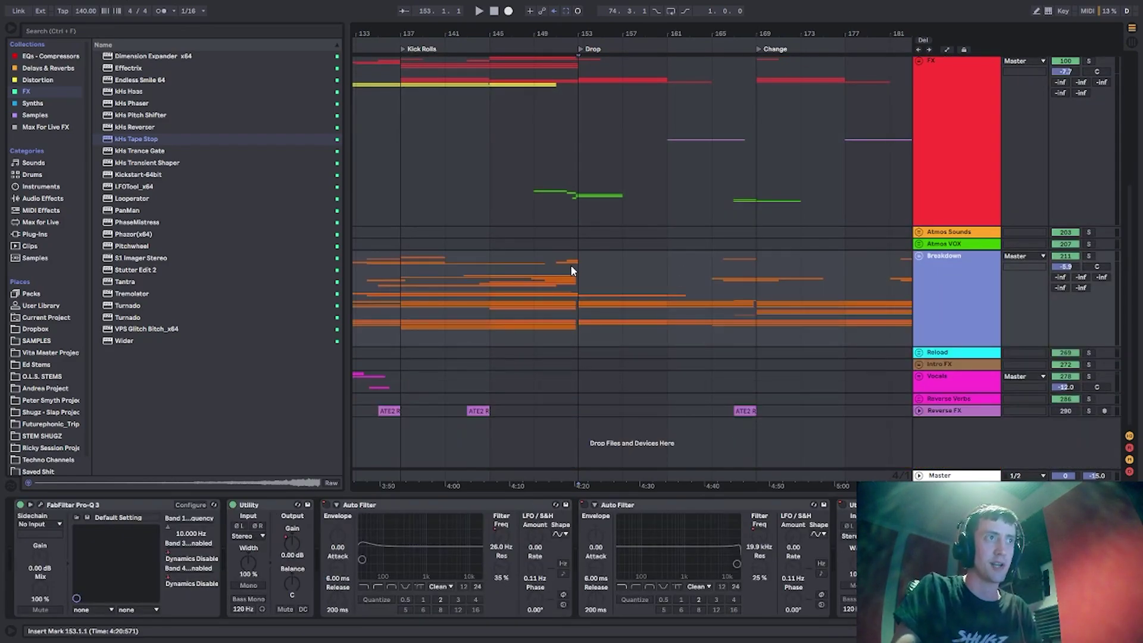
click(919, 255)
scroll(822, 254, down, 6)
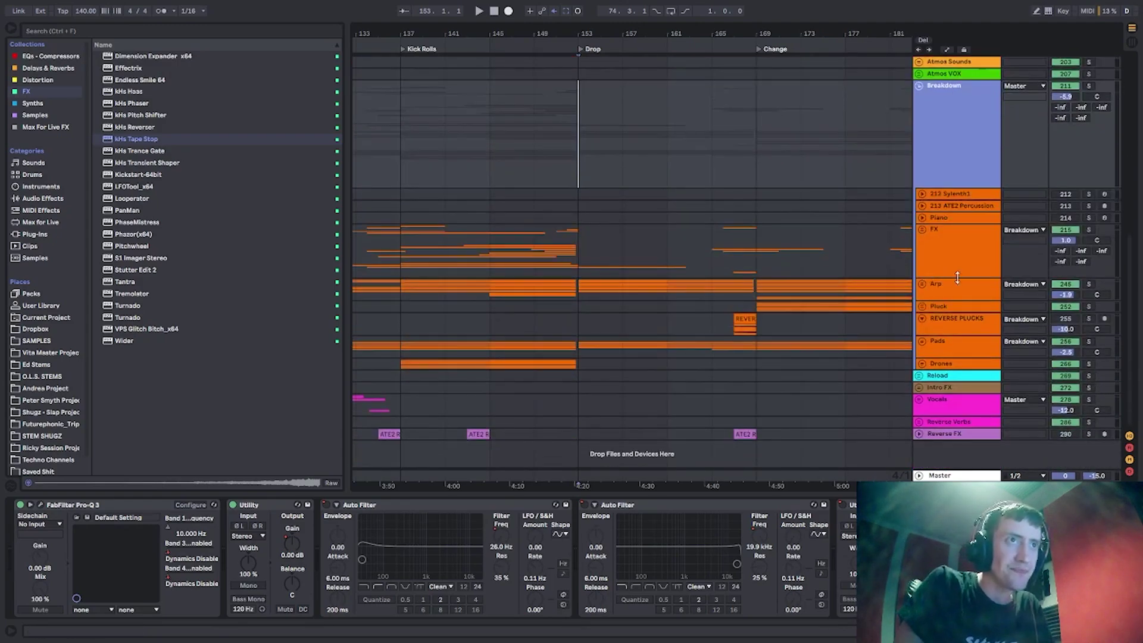
Unfold the Arp group to examine its Saw Lead clips around the Drop, fold it again and look through the lead's device chain.
click(956, 276)
click(935, 286)
click(922, 285)
scroll(839, 297, down, 3)
click(579, 254)
click(932, 214)
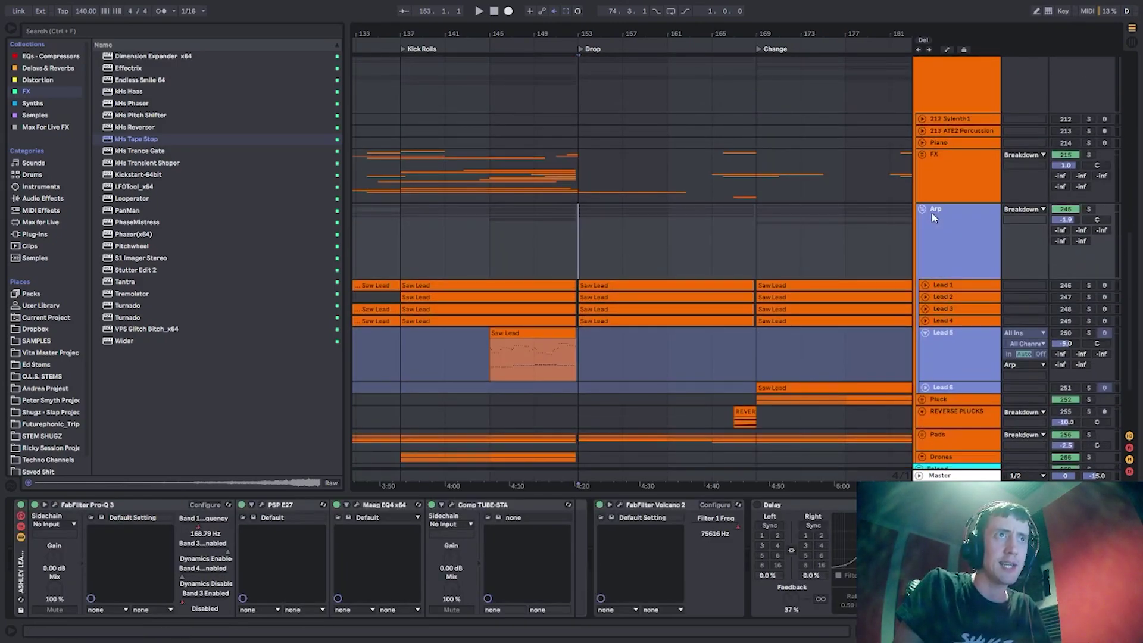
click(923, 209)
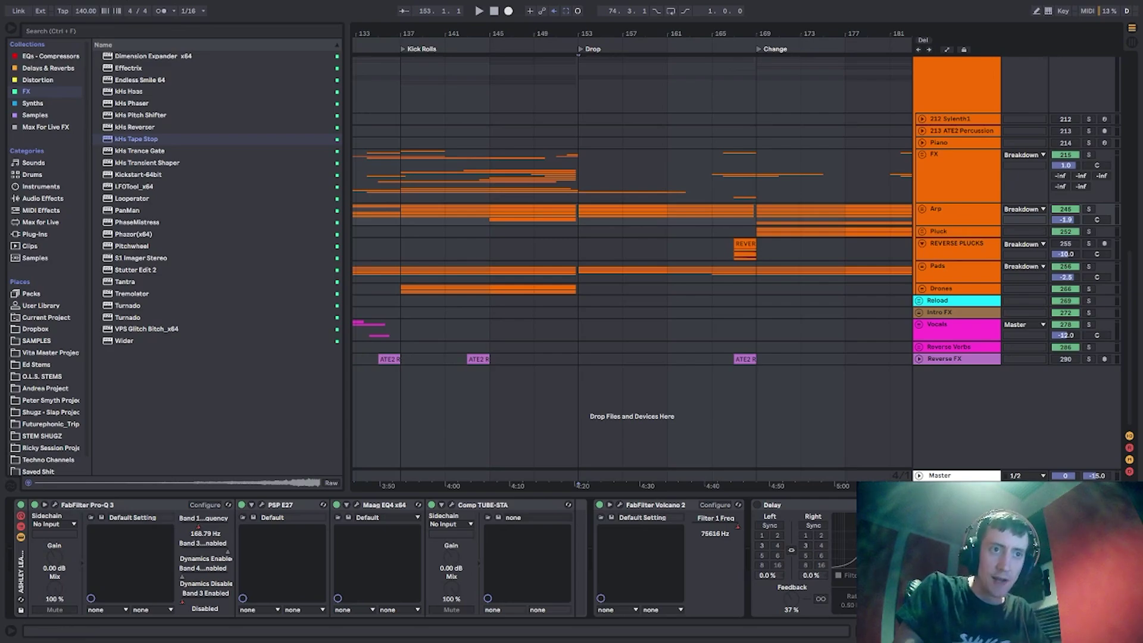
scroll(894, 553, right, 10)
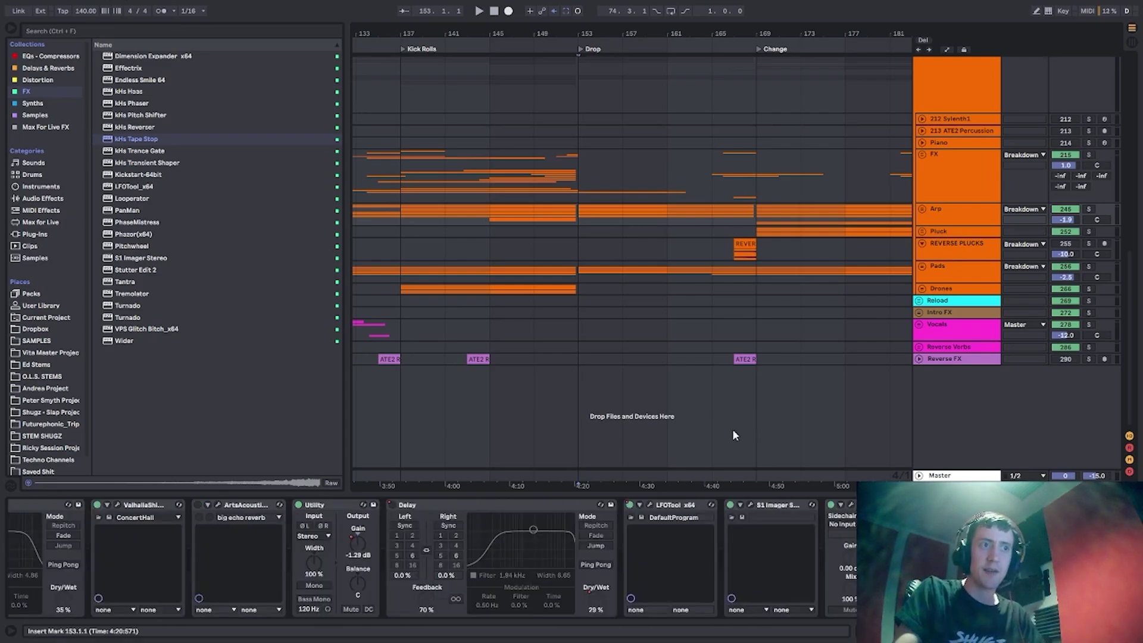
click(922, 215)
View the Pads group's device chain, solo the group and play it from the Drop at bar 153.
click(949, 274)
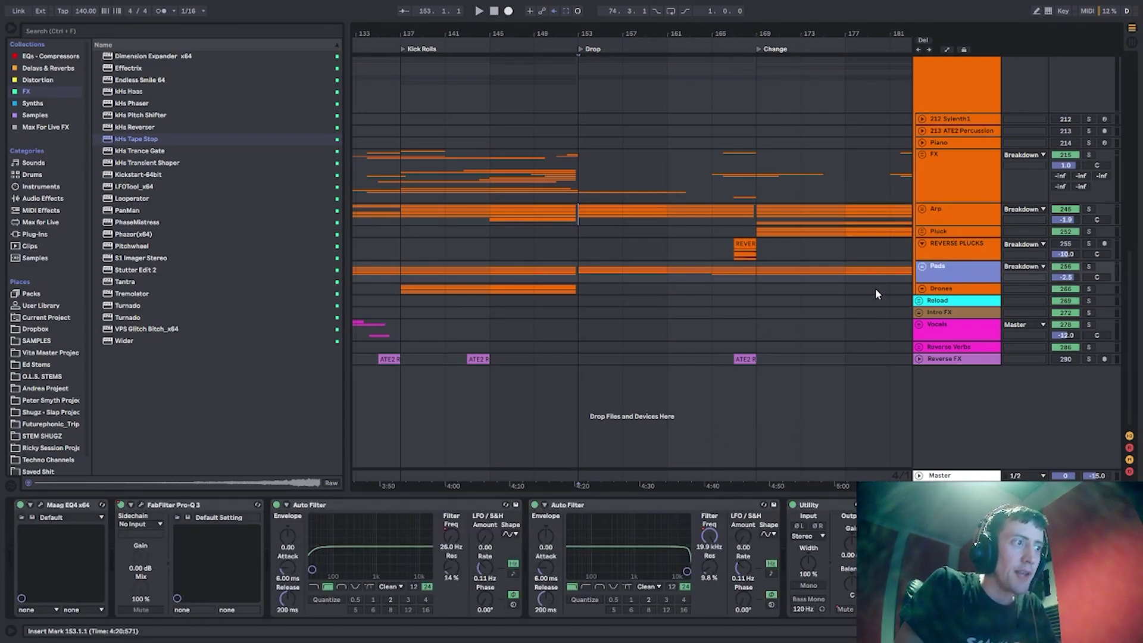
click(1089, 267)
key(space)
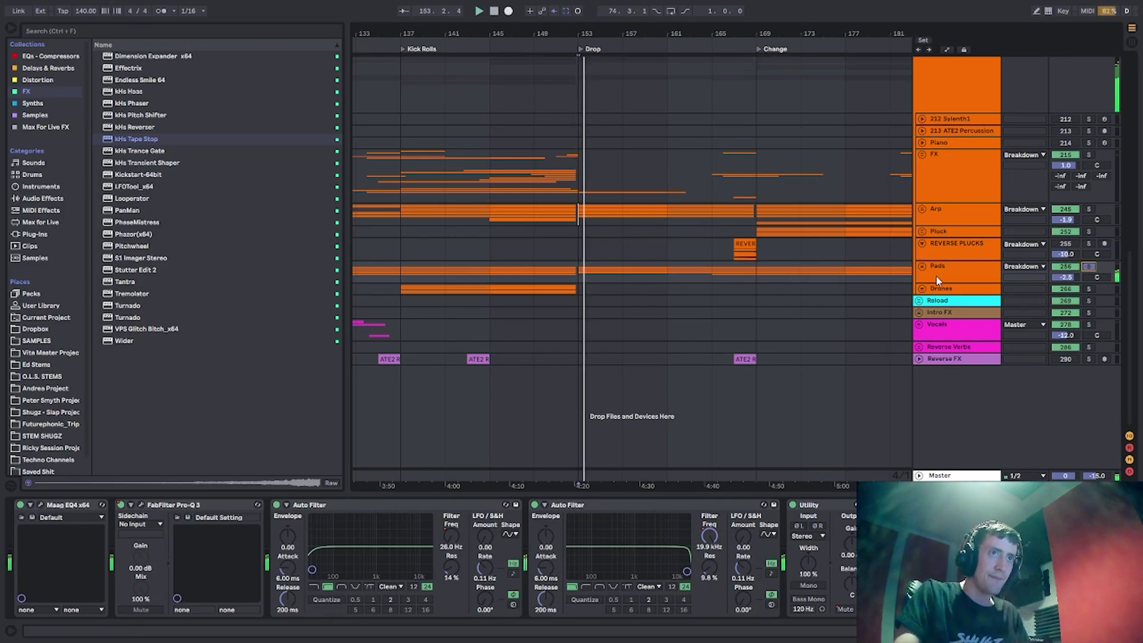
Unfold the Pads group and compare its sound from Kick Rolls at bar 137 and the Drop at bar 153.
click(921, 266)
click(450, 237)
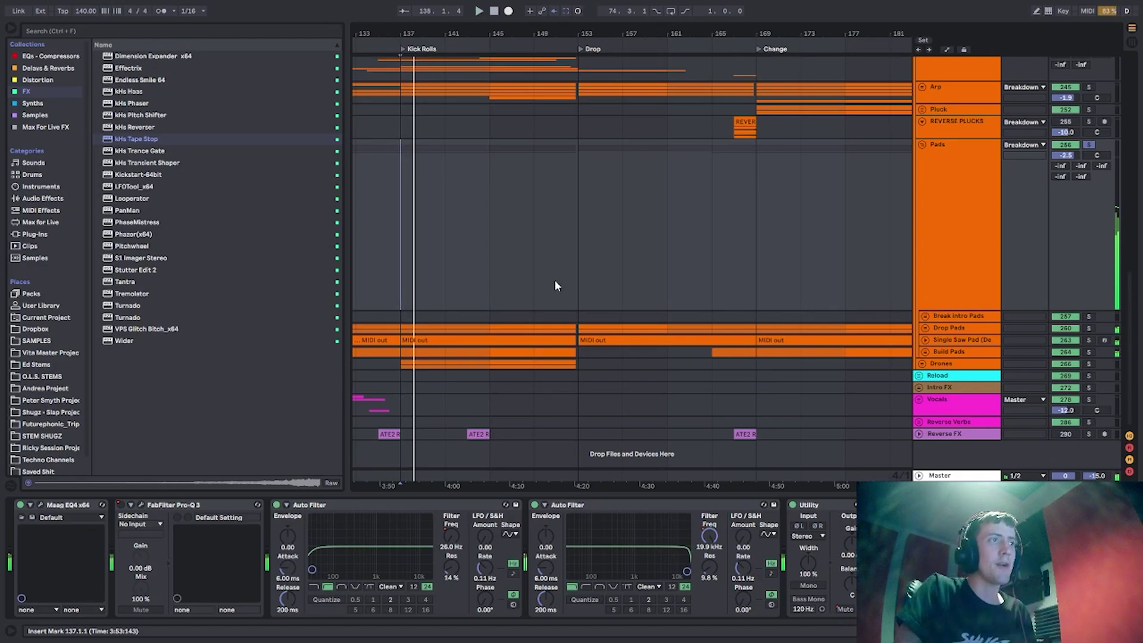
click(578, 277)
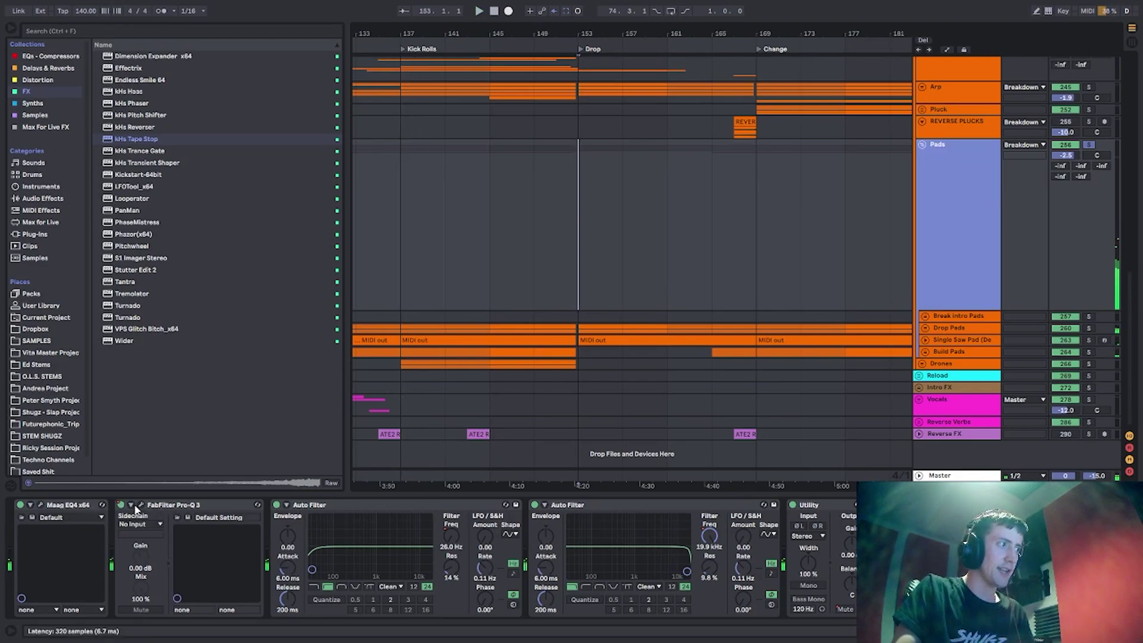
key(space)
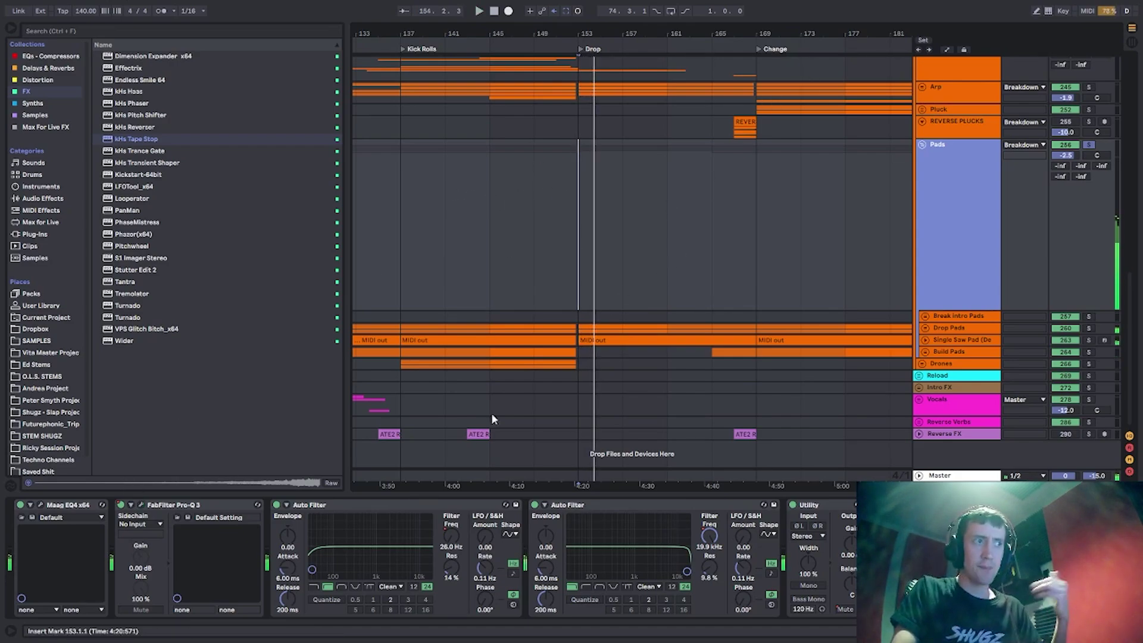
Fold the Pads group and solo Kick & Bass together with it, playing from bar 153.
scroll(927, 186, up, 10)
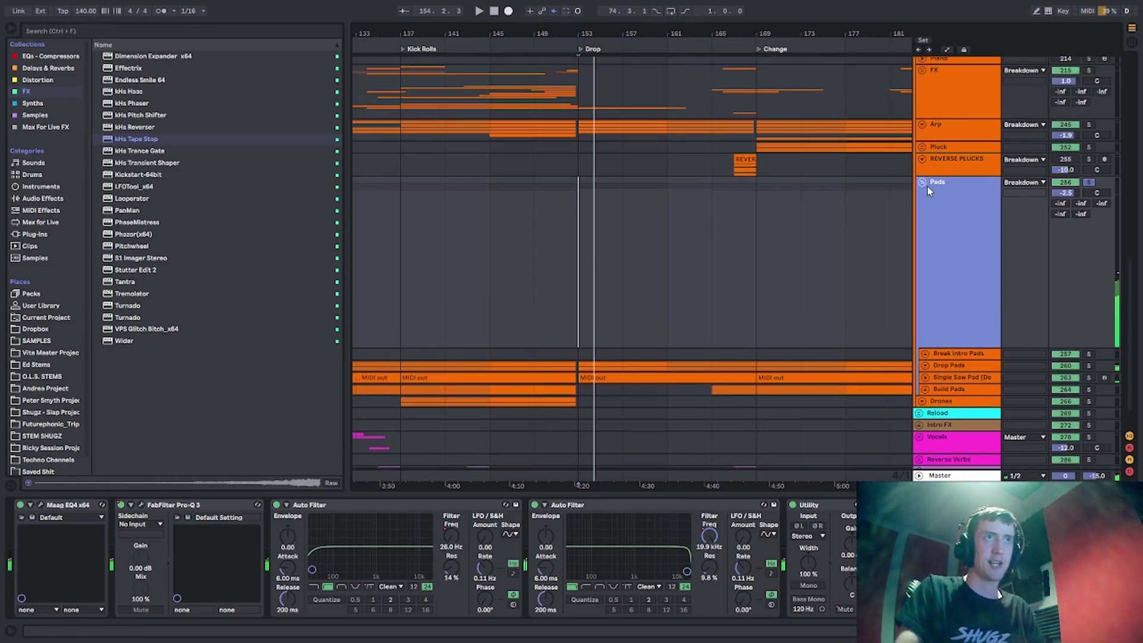
scroll(926, 241, up, 3)
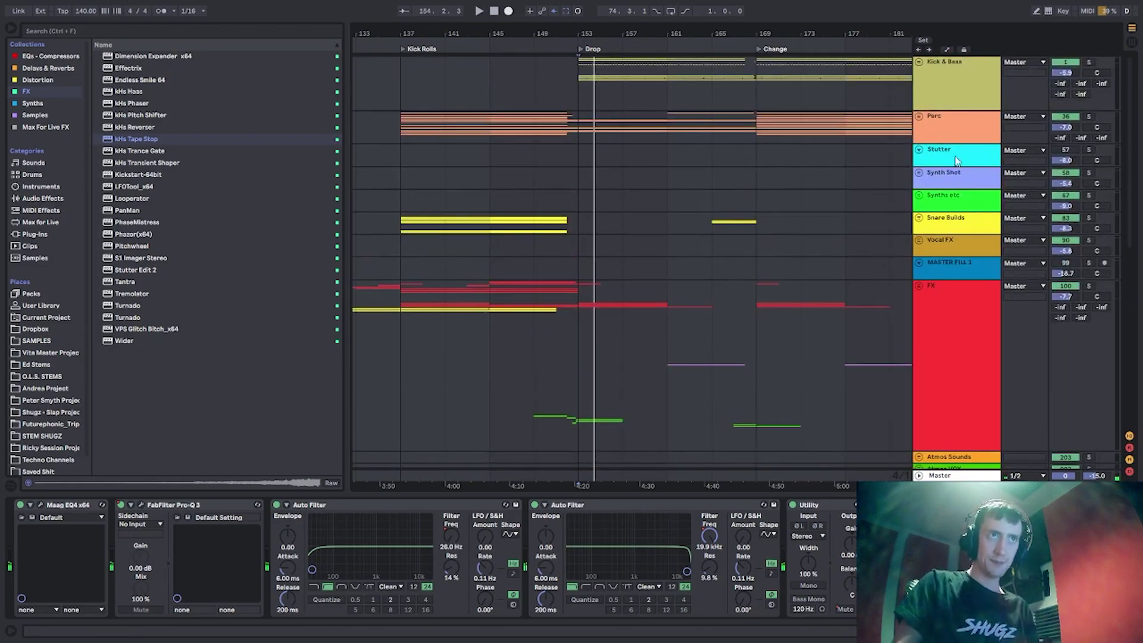
click(1090, 62)
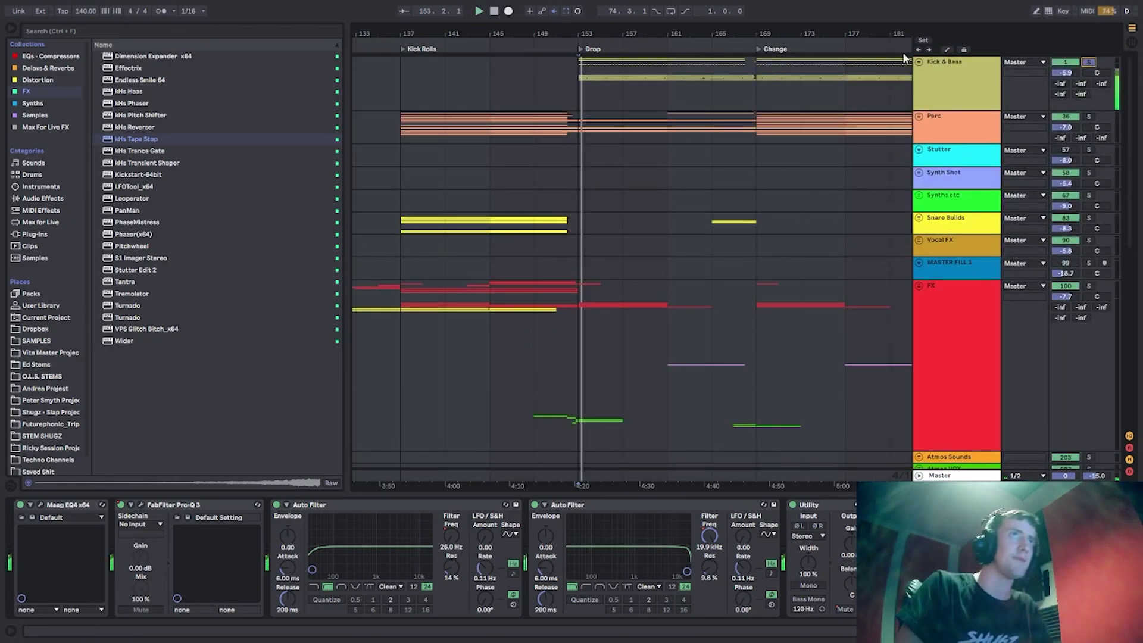
Solo the Arp group during playback and open the LFOTool_x64 device in its chain.
scroll(892, 89, down, 10)
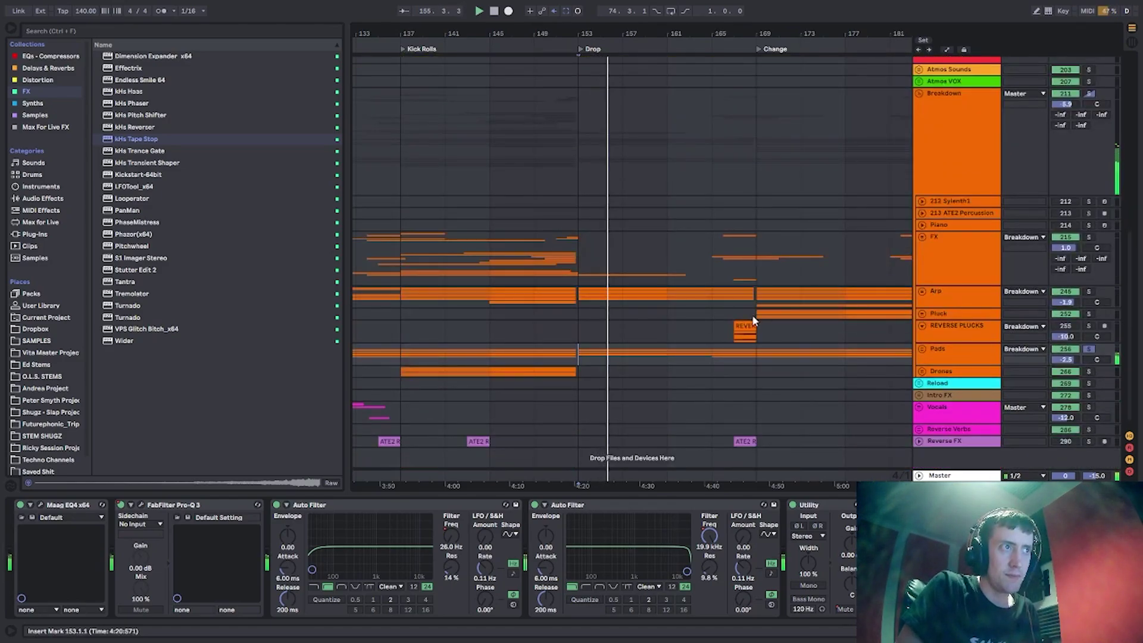
scroll(709, 304, down, 1)
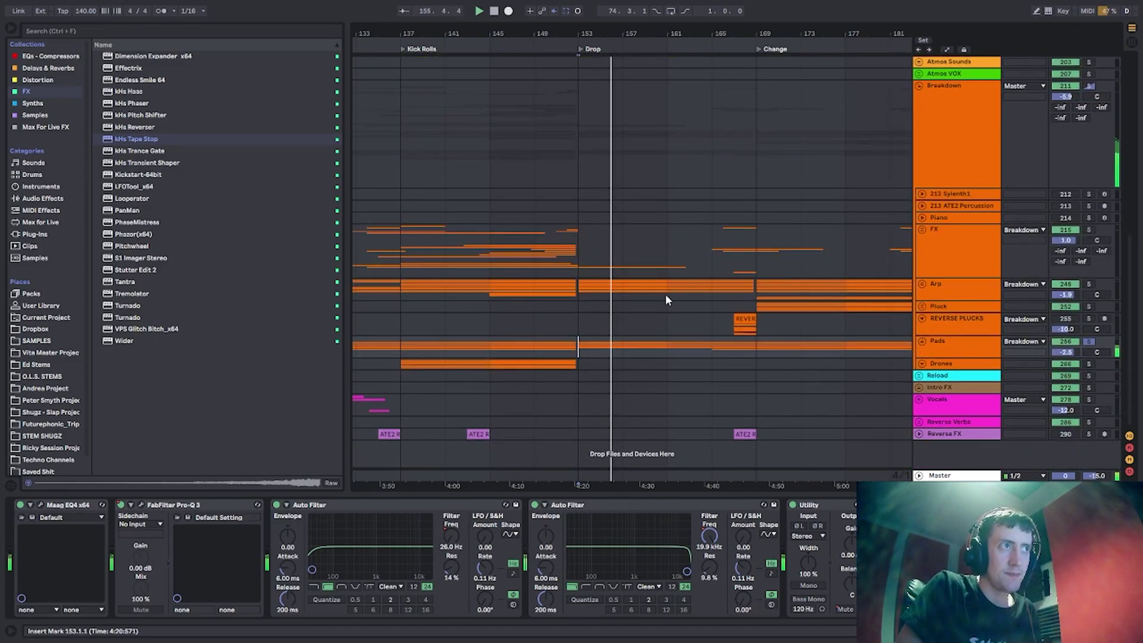
click(1089, 284)
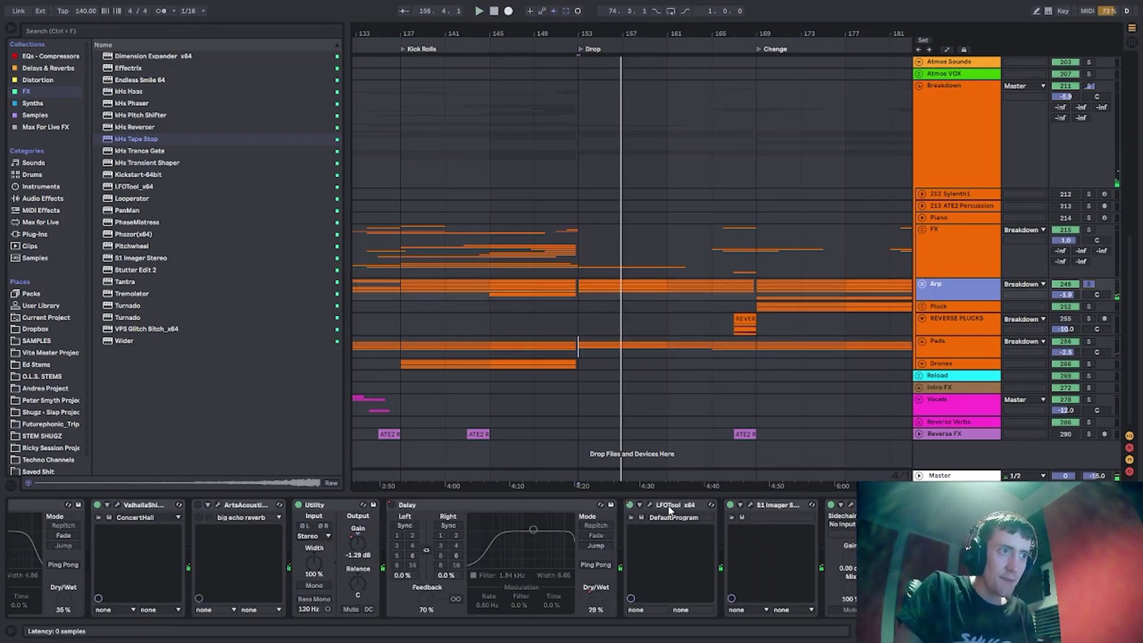
click(653, 506)
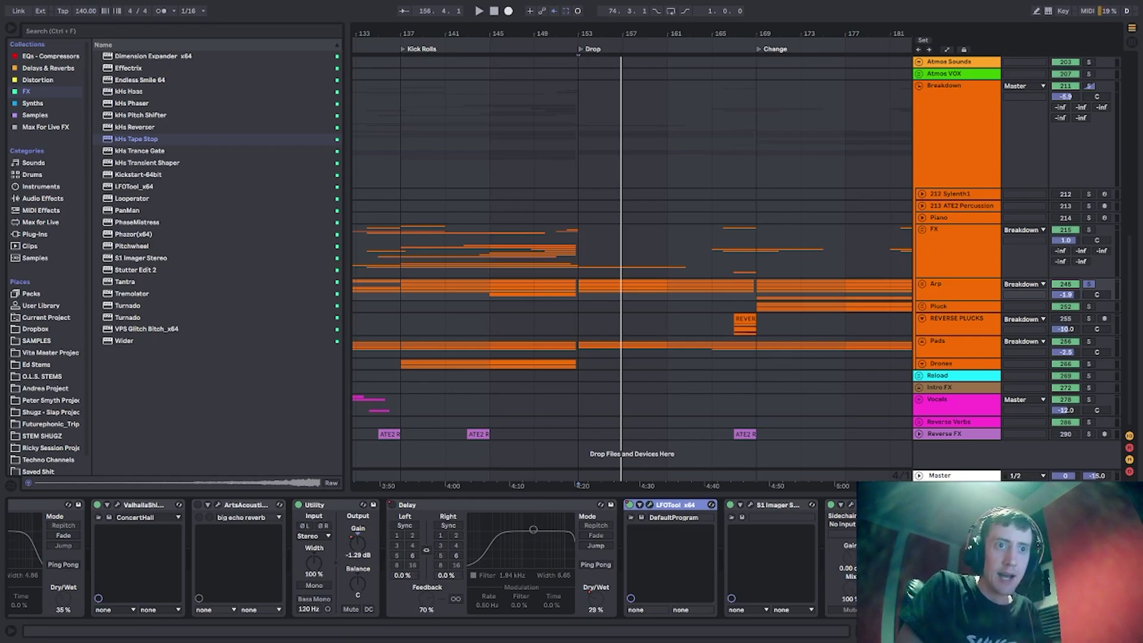
Audition the soloed Arp from bars 153, 149, 141 and 145.
scroll(443, 558, up, 10)
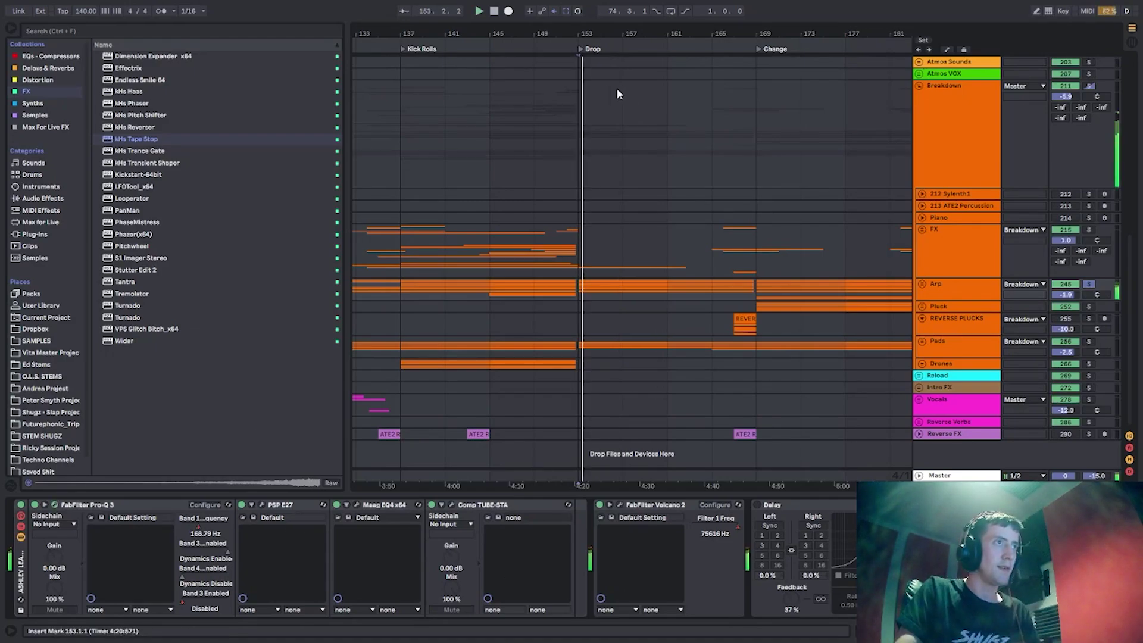
click(531, 102)
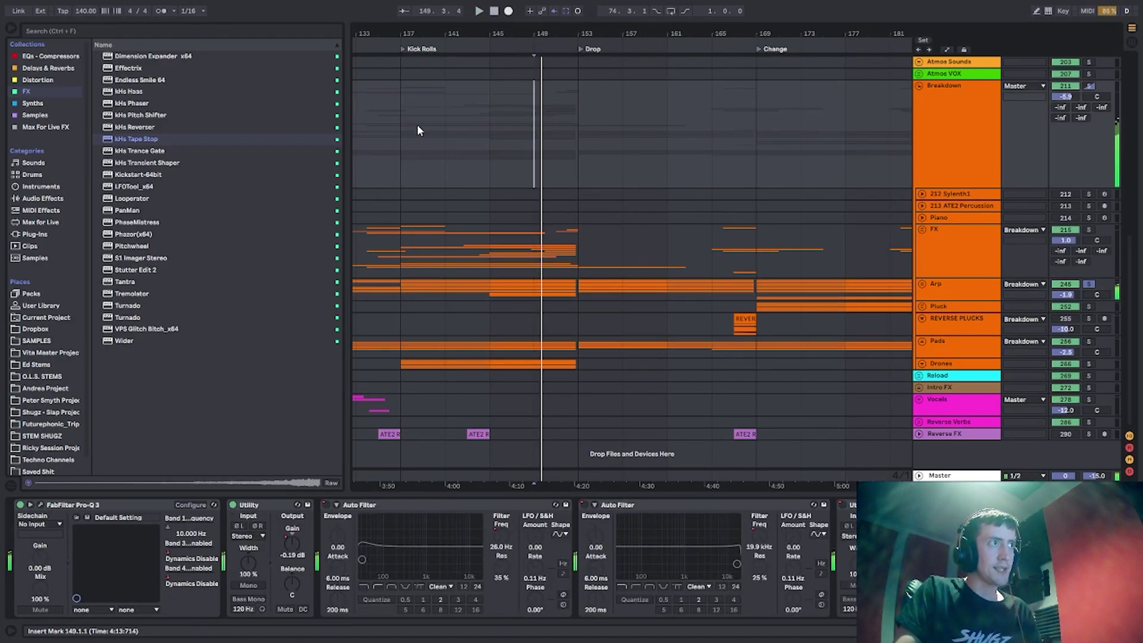
click(445, 155)
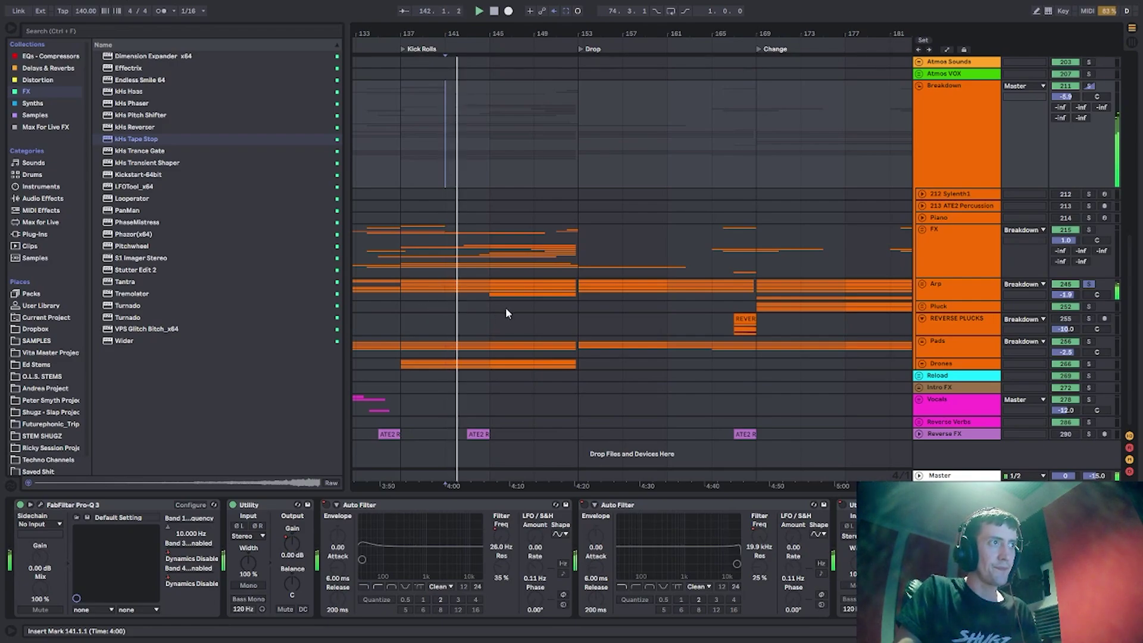
click(489, 132)
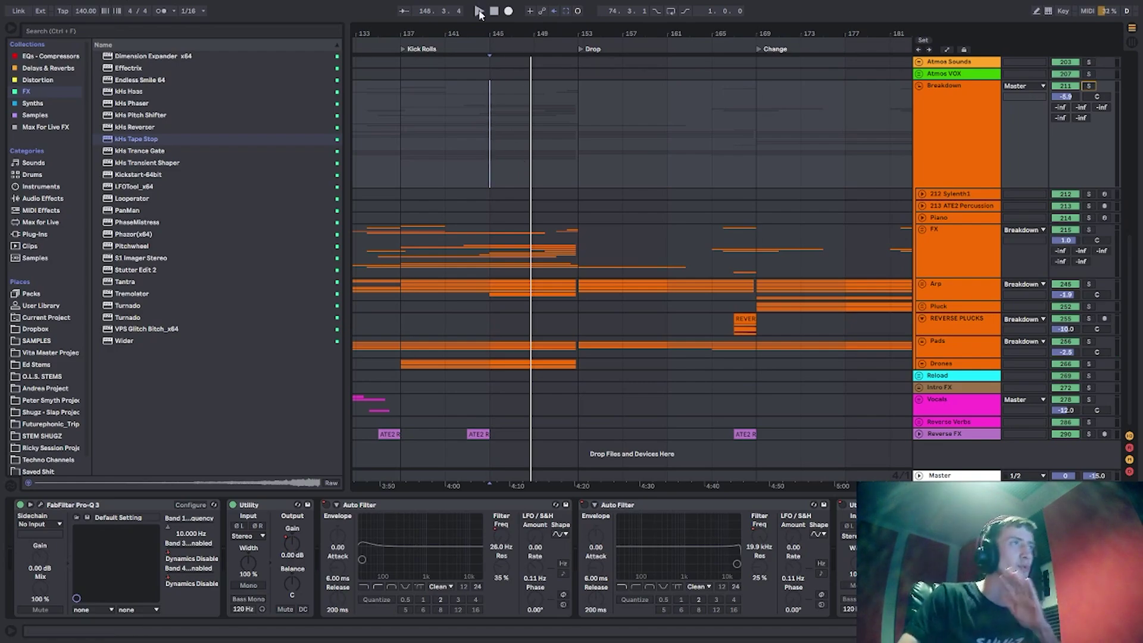
Move the insert mark back to the Arp section at bar 121 and to the Break at bar 105.
drag(483, 33, 679, 28)
click(452, 154)
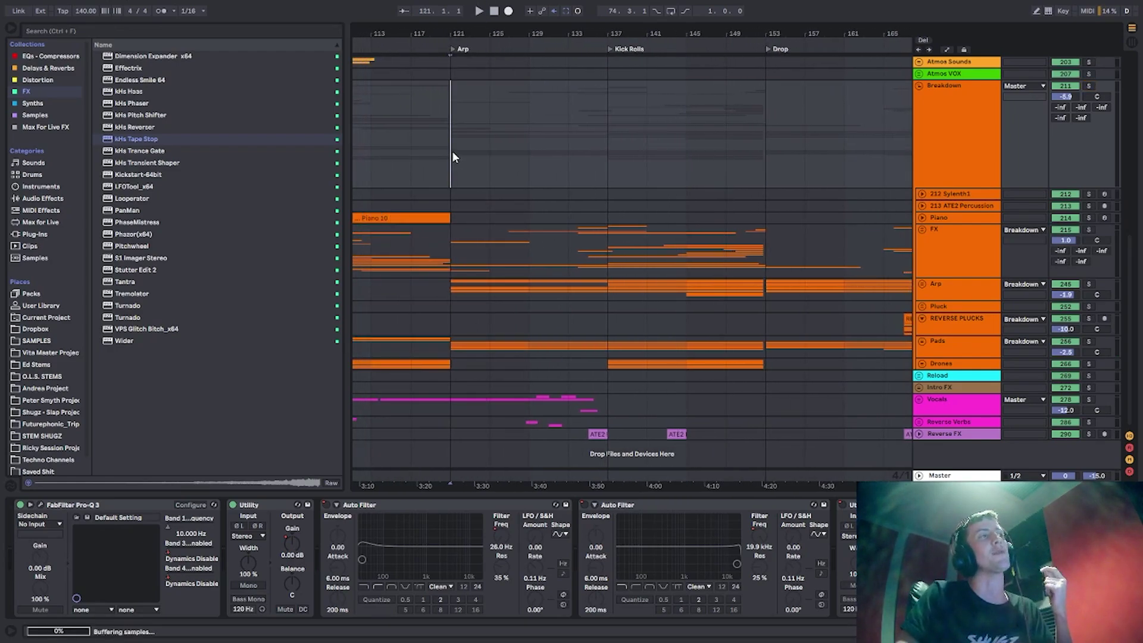
scroll(377, 28, left, 4)
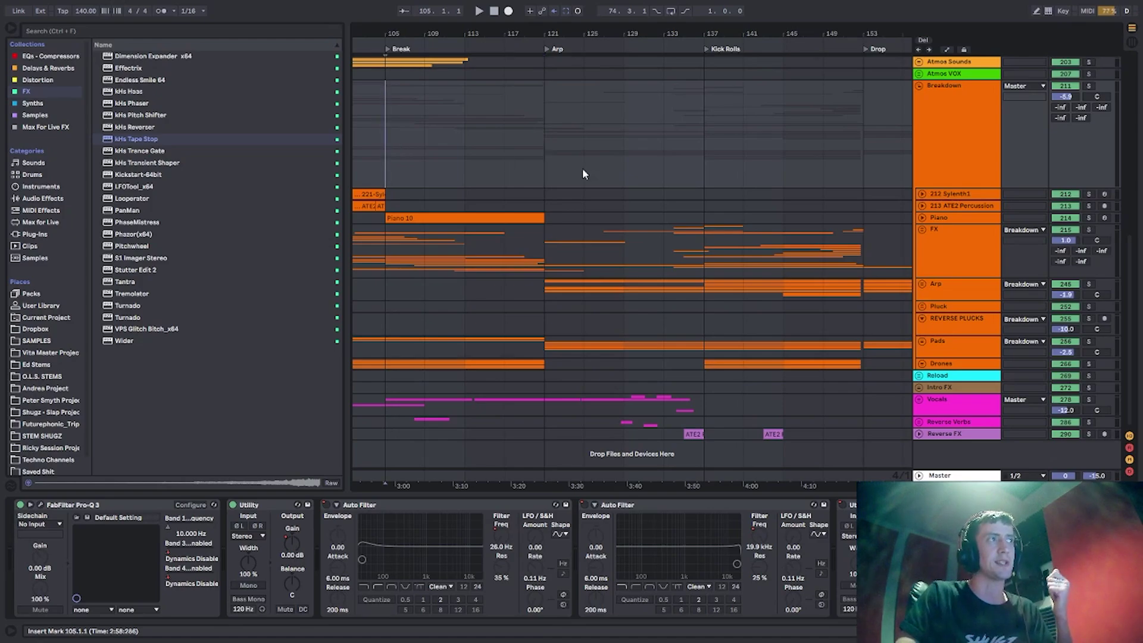
Solo the Arp group and audition it from bars 121 and 153.
click(1089, 284)
key(space)
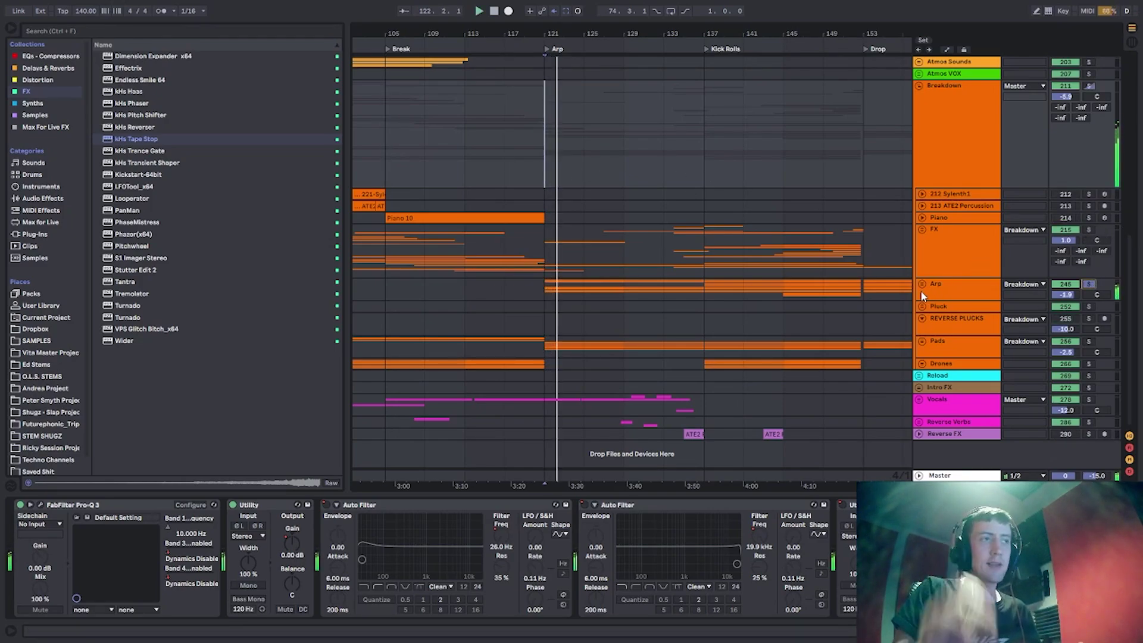
click(874, 295)
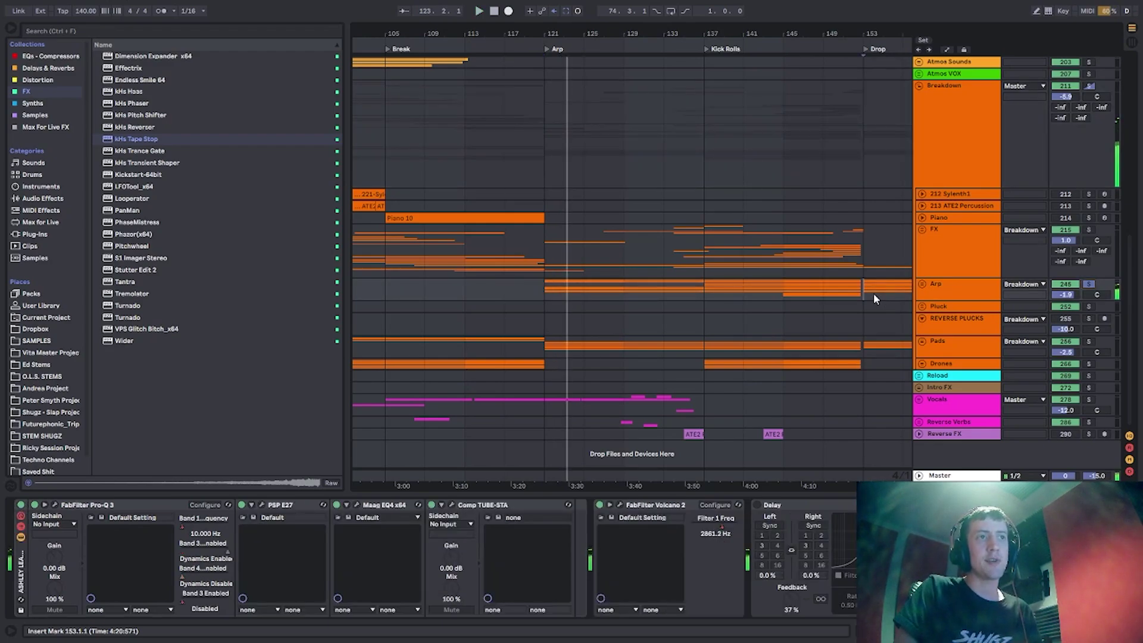
key(space)
key(space)
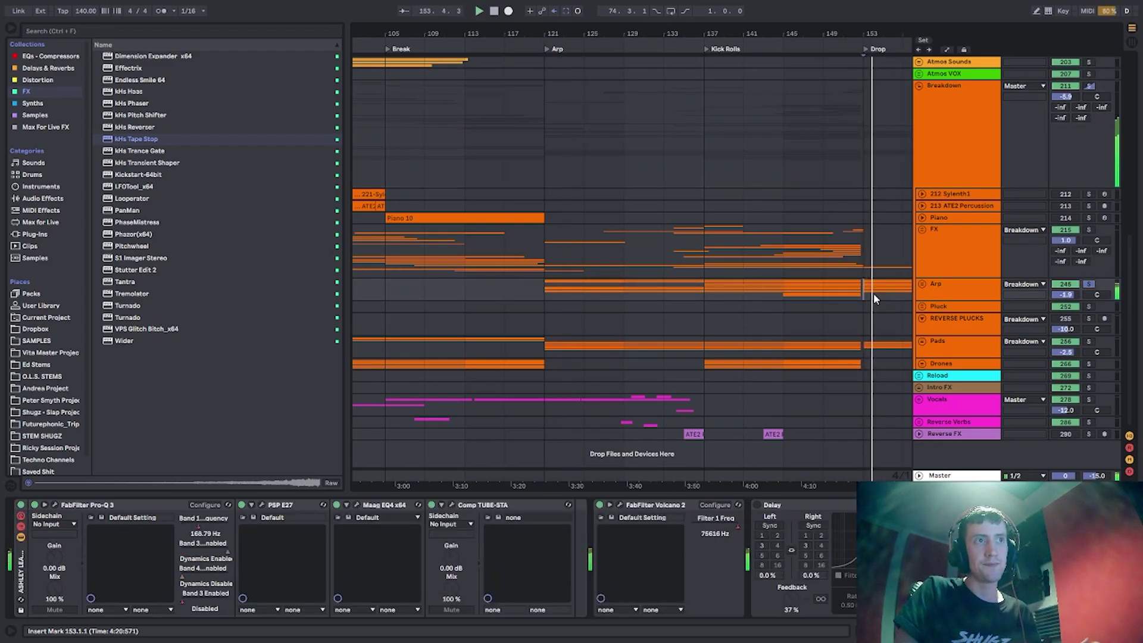
click(545, 290)
key(space)
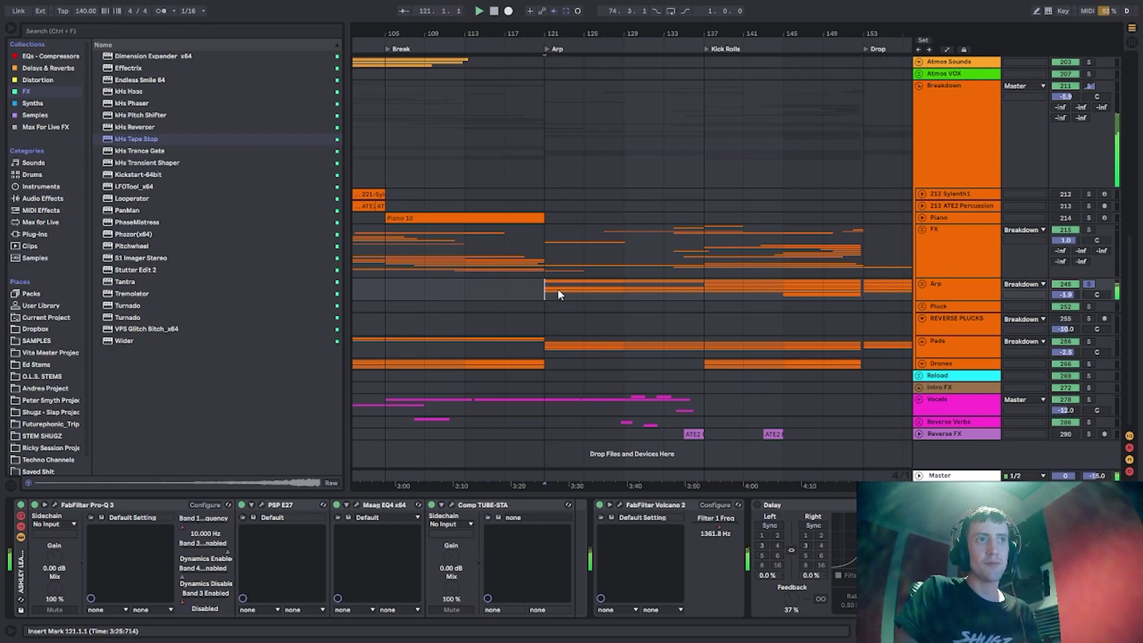
key(space)
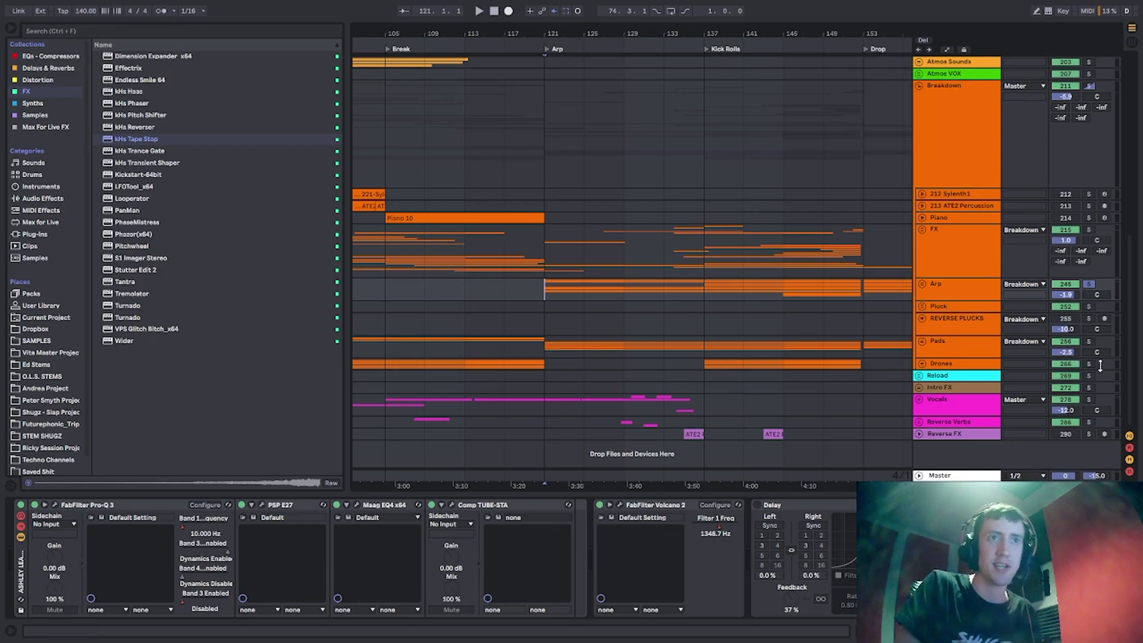
Solo the Drones group together with the Arp and play from bars 121 and 137.
click(1090, 285)
key(space)
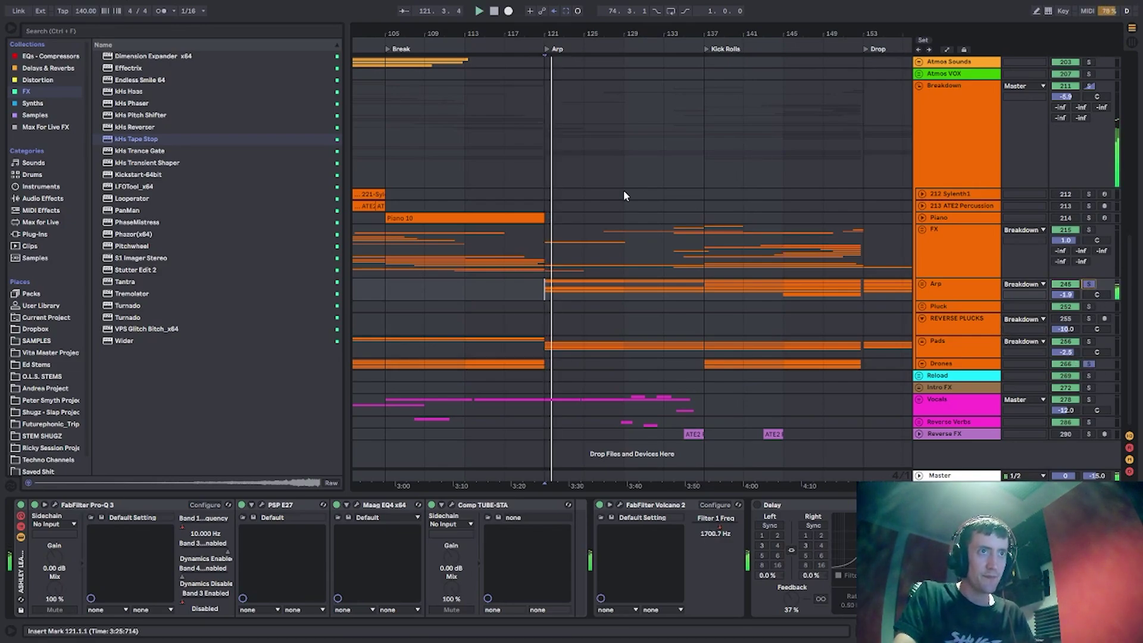
click(705, 365)
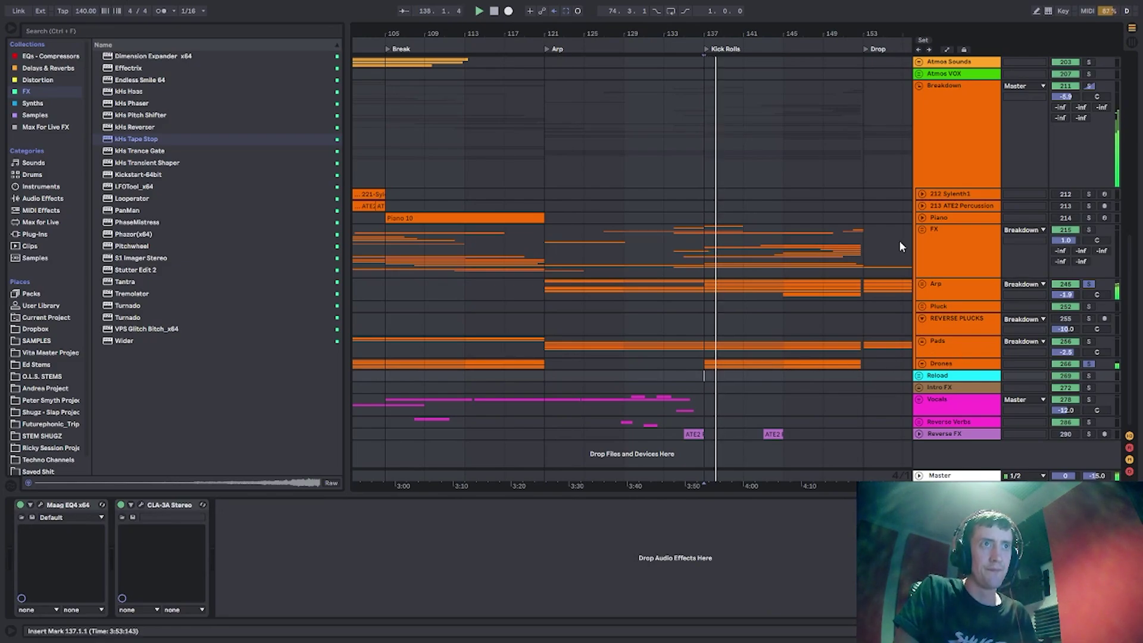
Place the insert mark at the Drop, bar 153, and select the Breakdown group to view its device chain.
scroll(438, 196, right, 8)
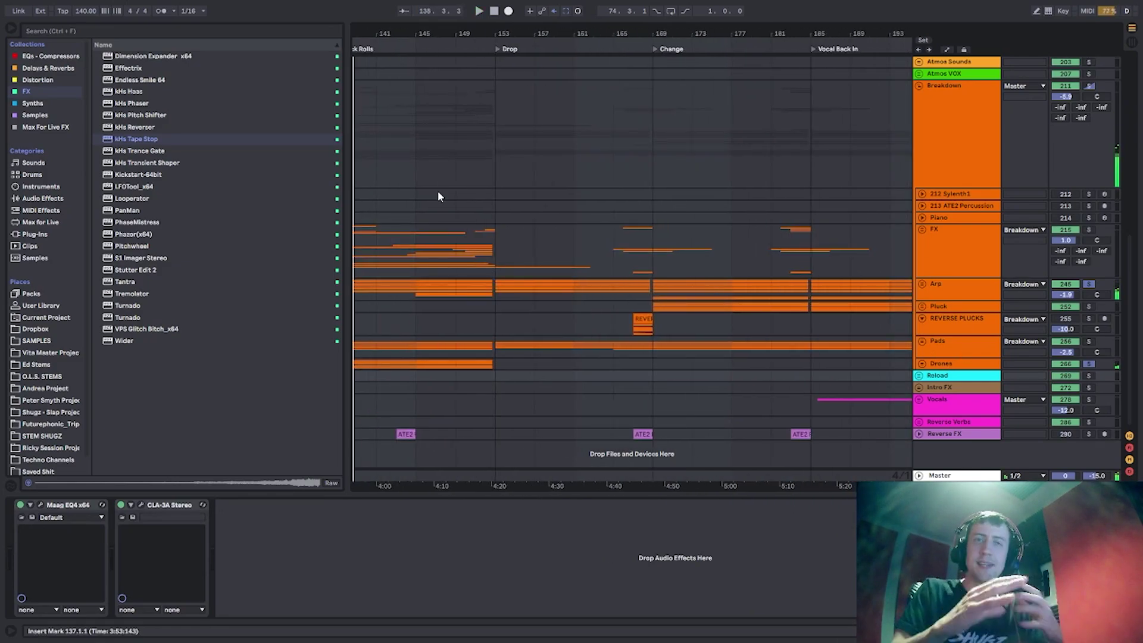
click(496, 186)
scroll(746, 171, up, 2)
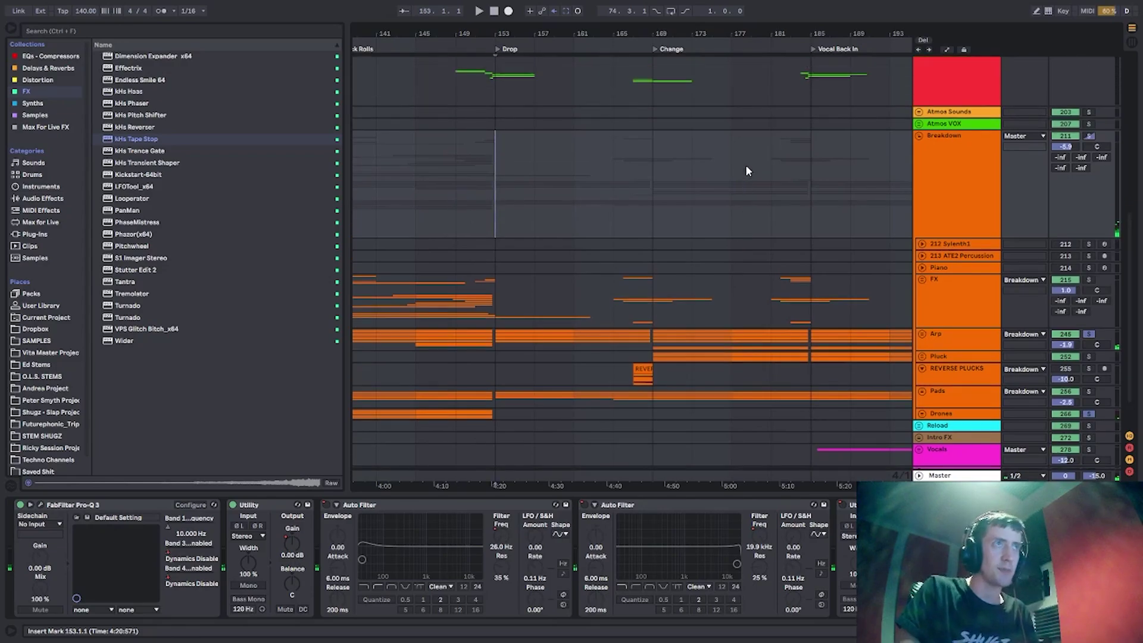
scroll(748, 172, up, 6)
click(494, 186)
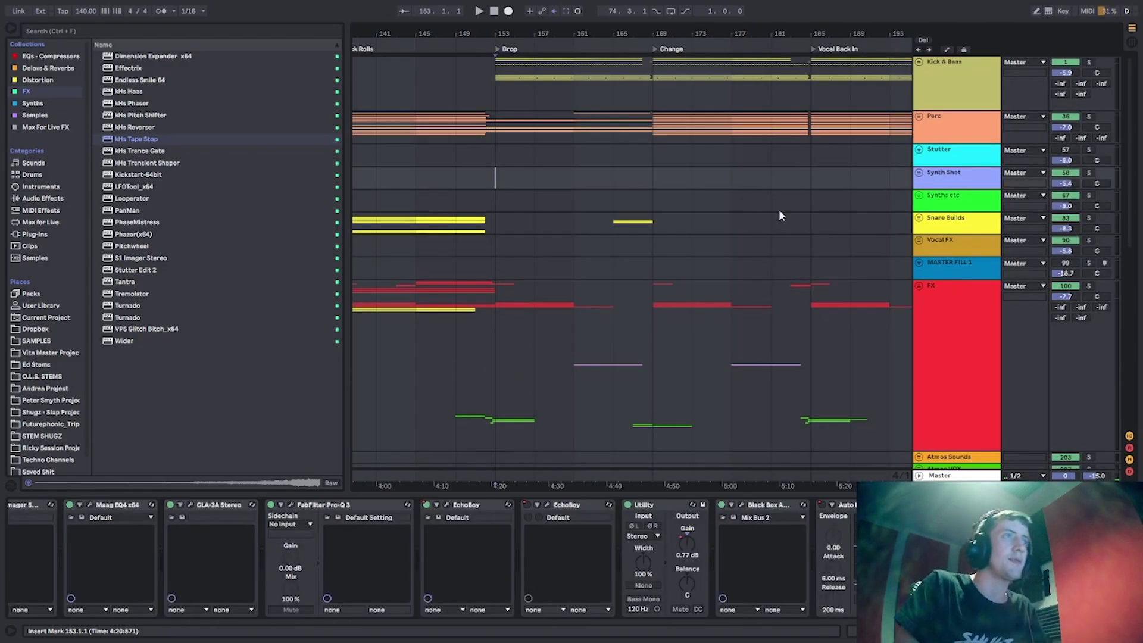
scroll(785, 245, down, 6)
click(957, 319)
scroll(904, 234, up, 6)
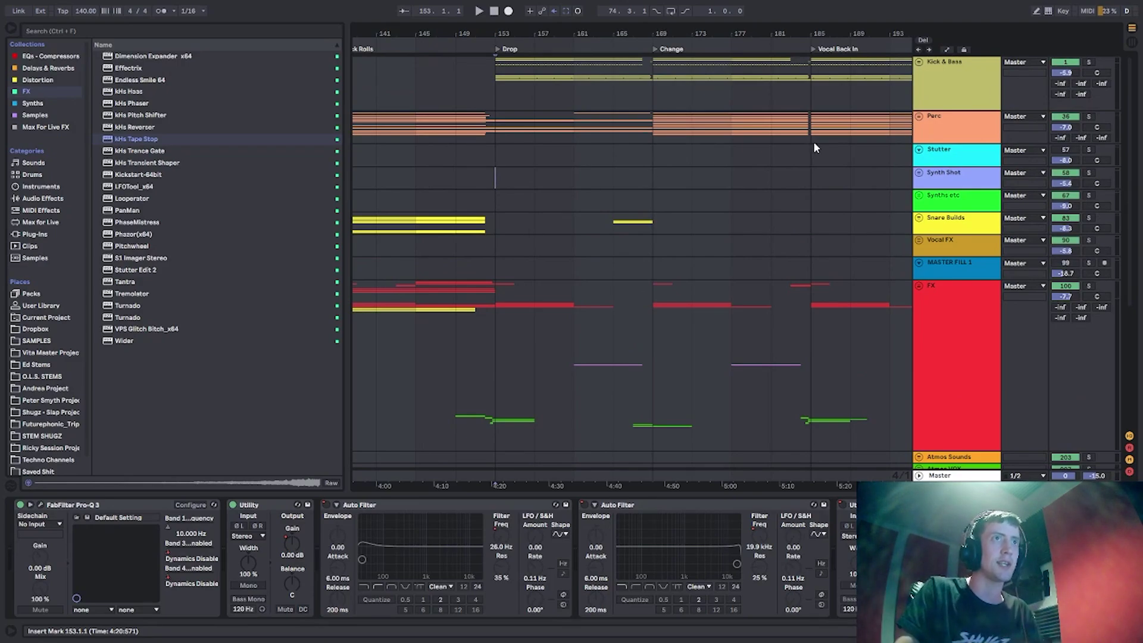
Unfold the Perc group and play the Drop from bar 153.
click(919, 116)
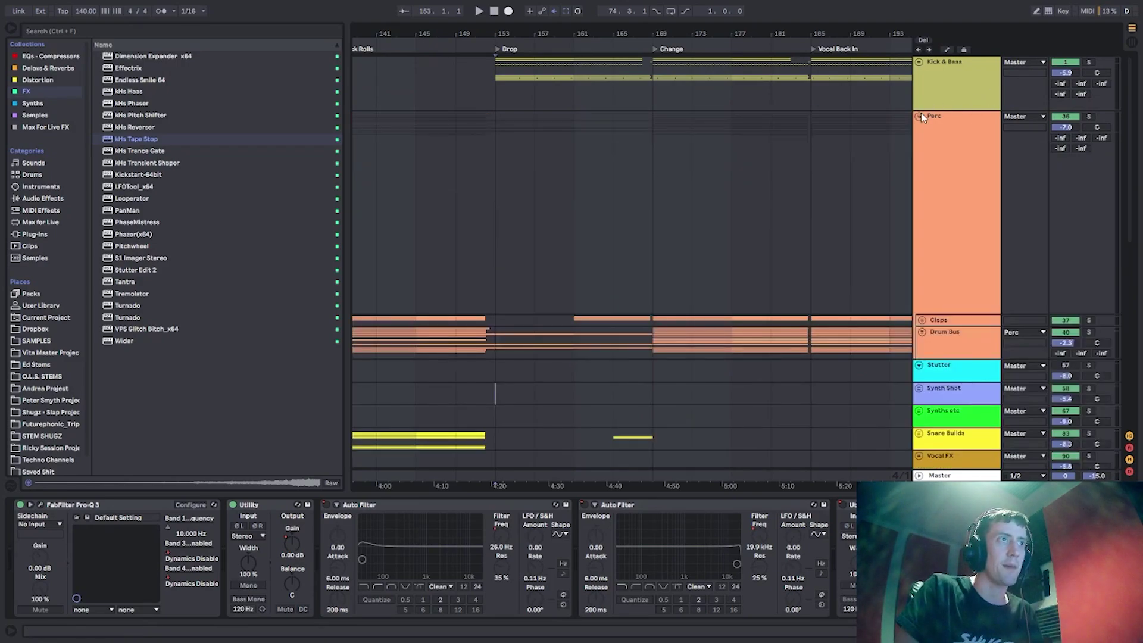
click(573, 315)
click(499, 203)
key(space)
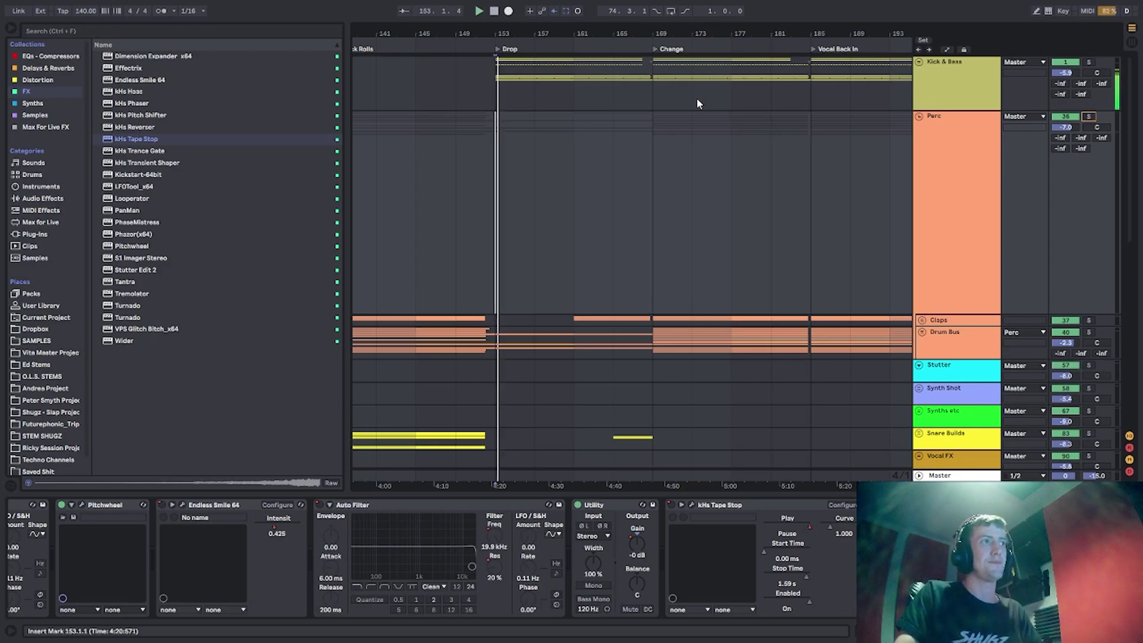
key(plus)
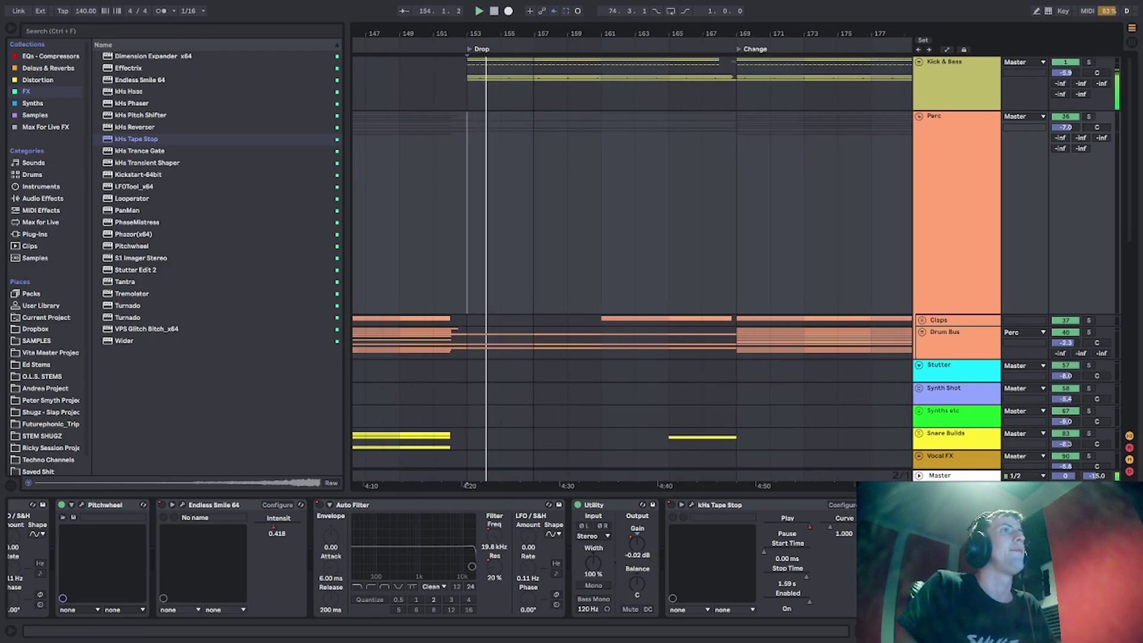
Place the insert mark at bar 161, unfold and refold the Claps group, and fold the Perc group.
click(600, 248)
click(927, 321)
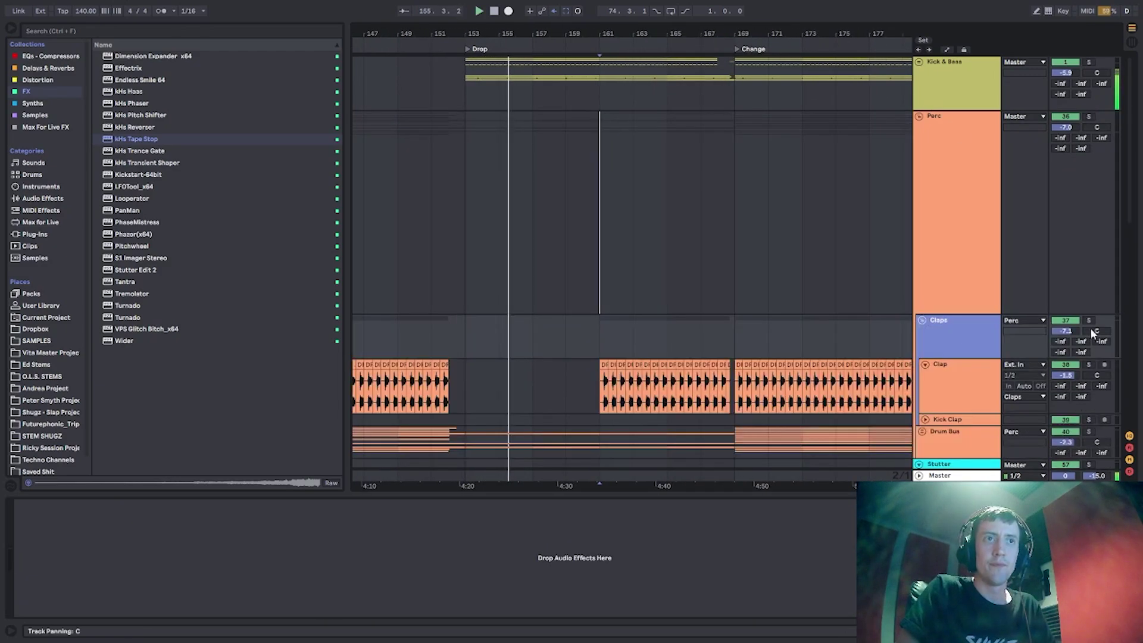
click(1091, 328)
click(923, 320)
click(953, 270)
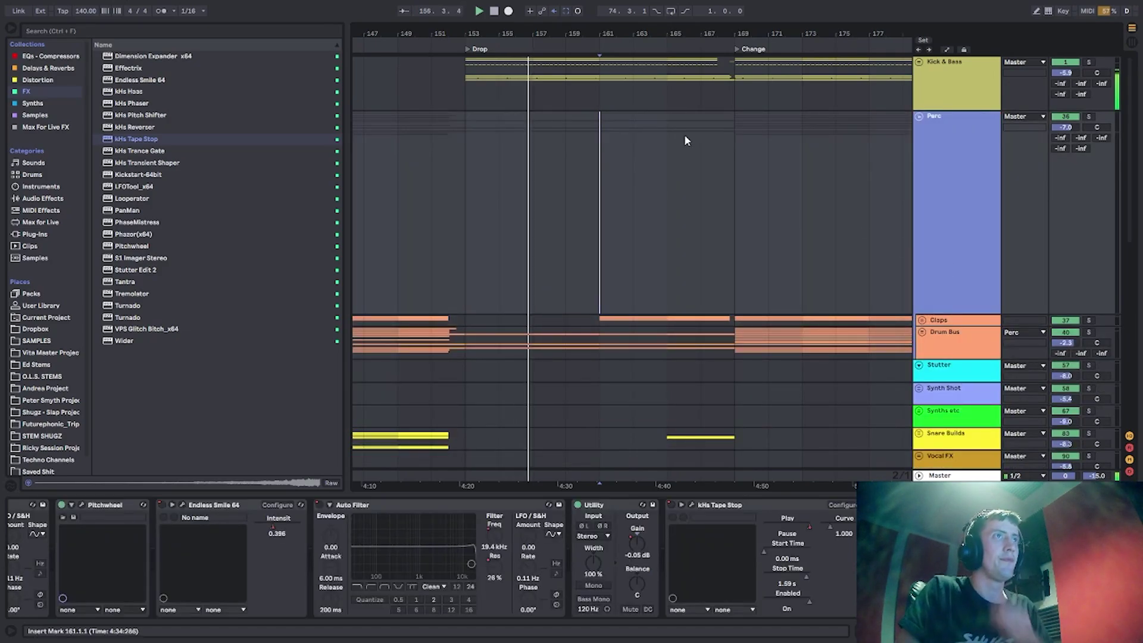
scroll(741, 122, down, 2)
scroll(742, 123, up, 2)
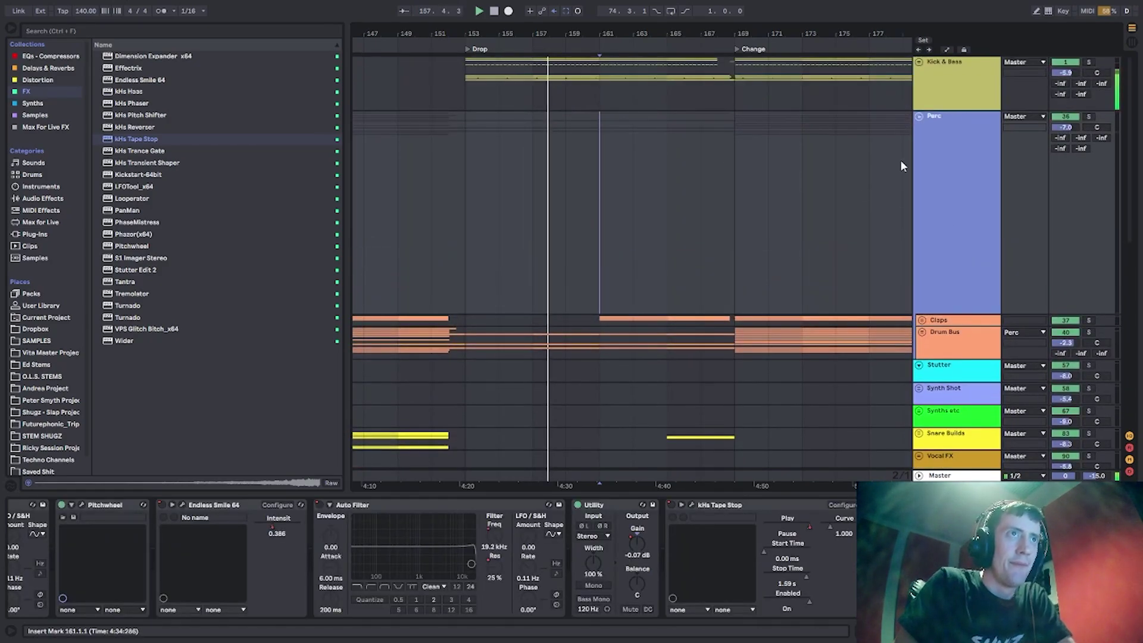
key(Left)
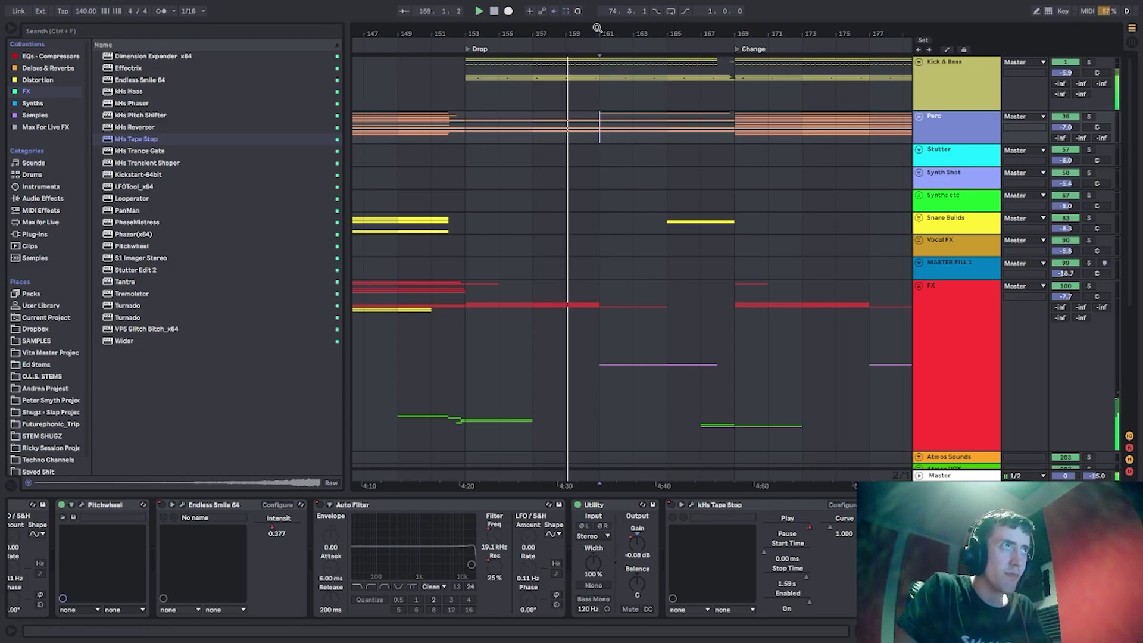
Listen through the drop up to the Change section, marking bars 161 and 169 on the FX group.
drag(598, 28, 580, 28)
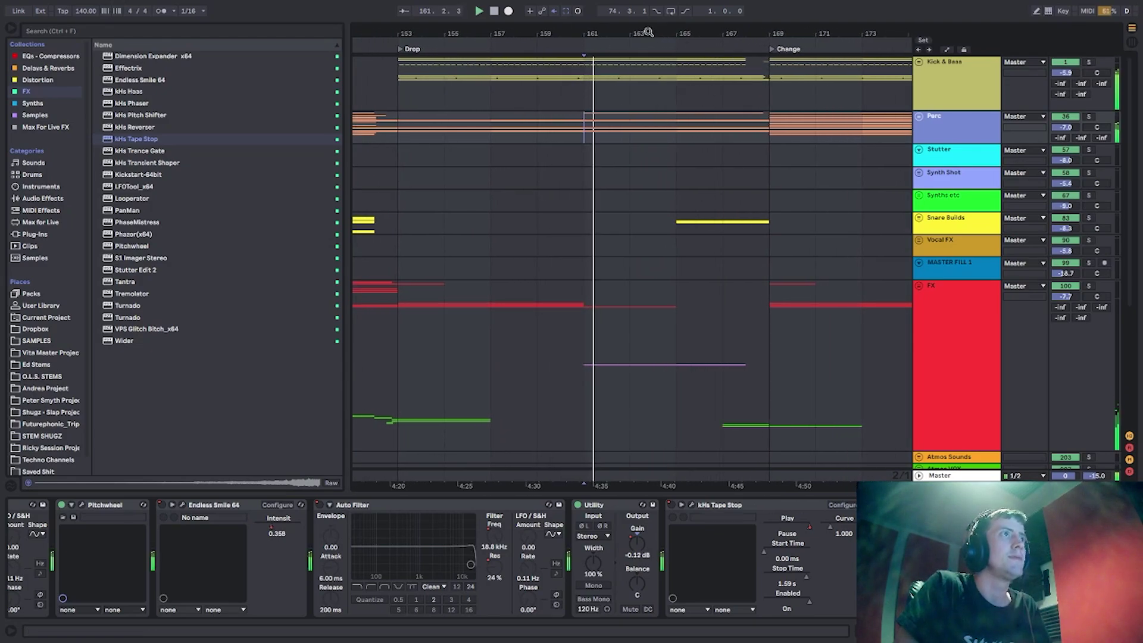
drag(648, 32, 585, 32)
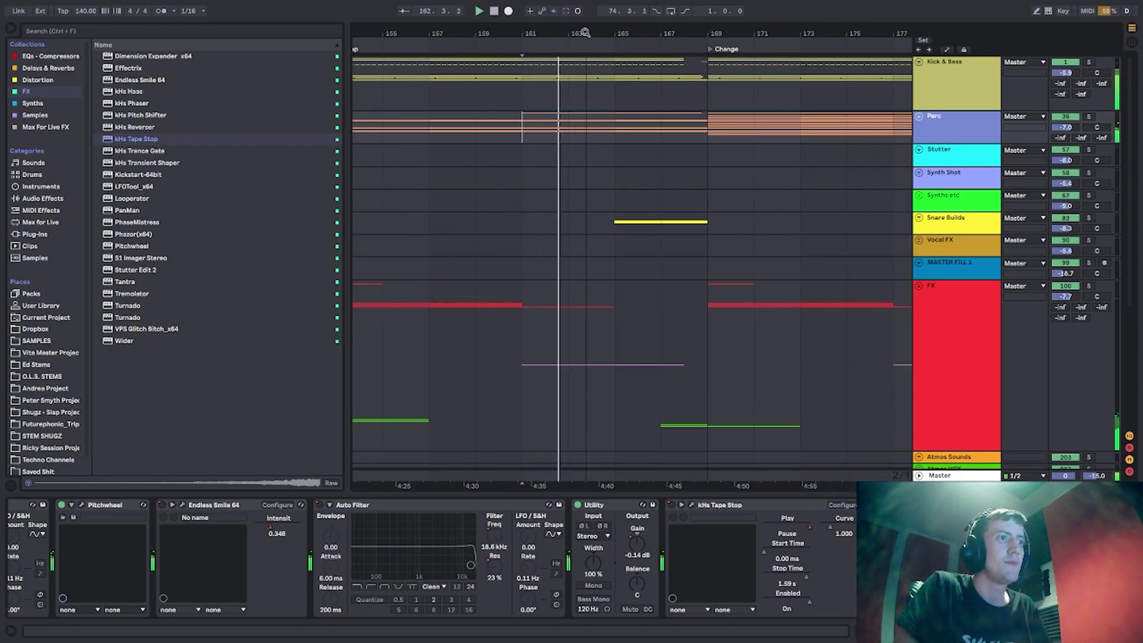
scroll(628, 116, down, 8)
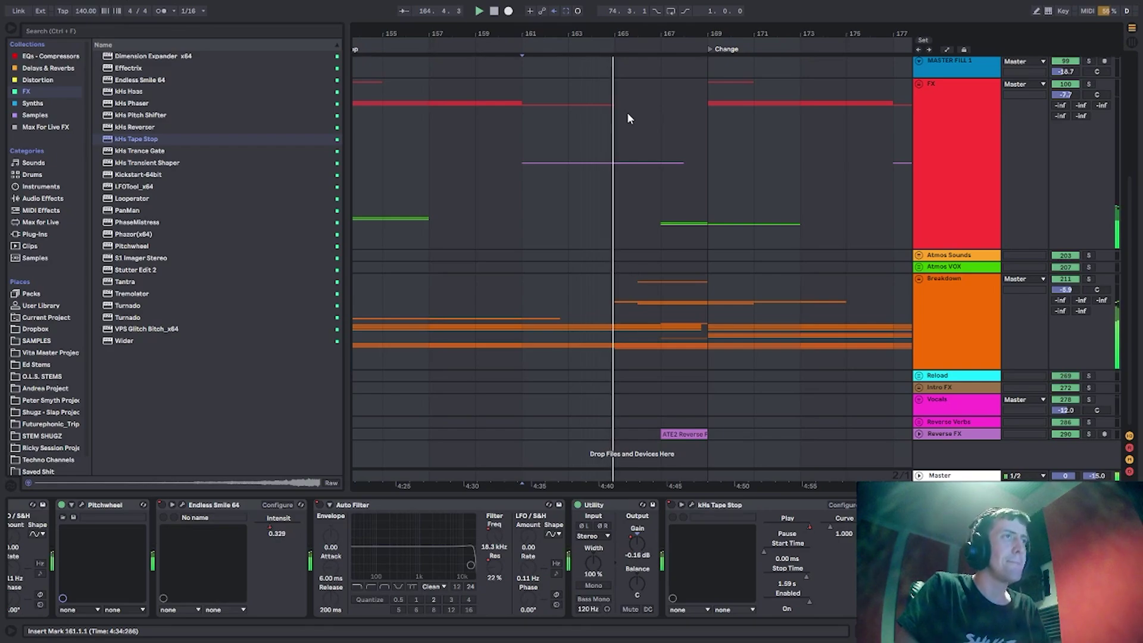
drag(681, 30, 656, 65)
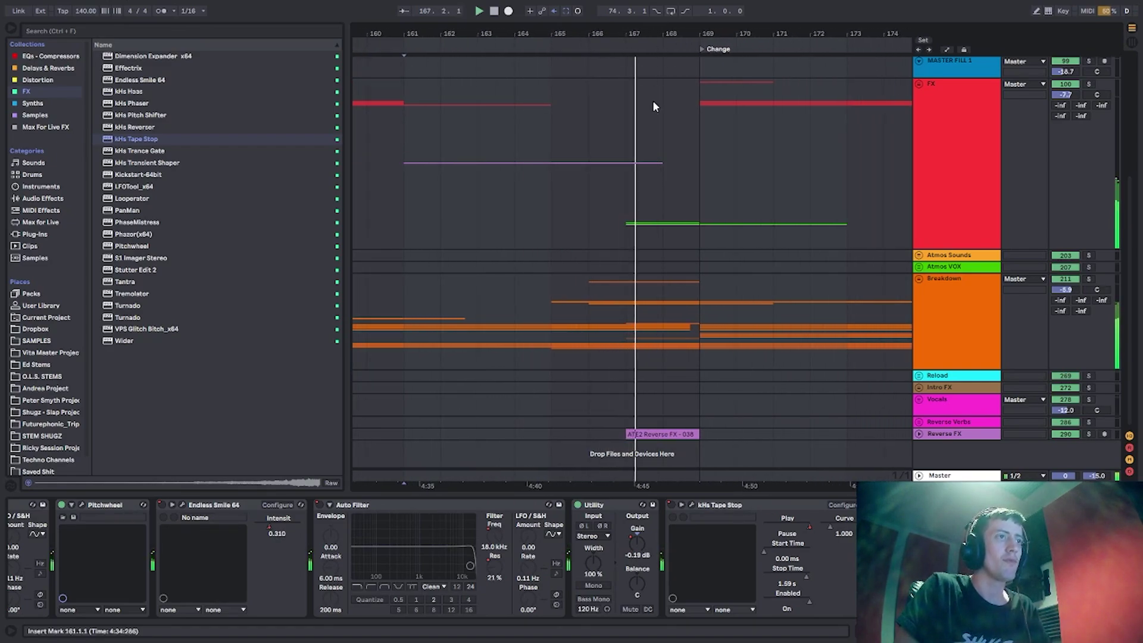
click(553, 147)
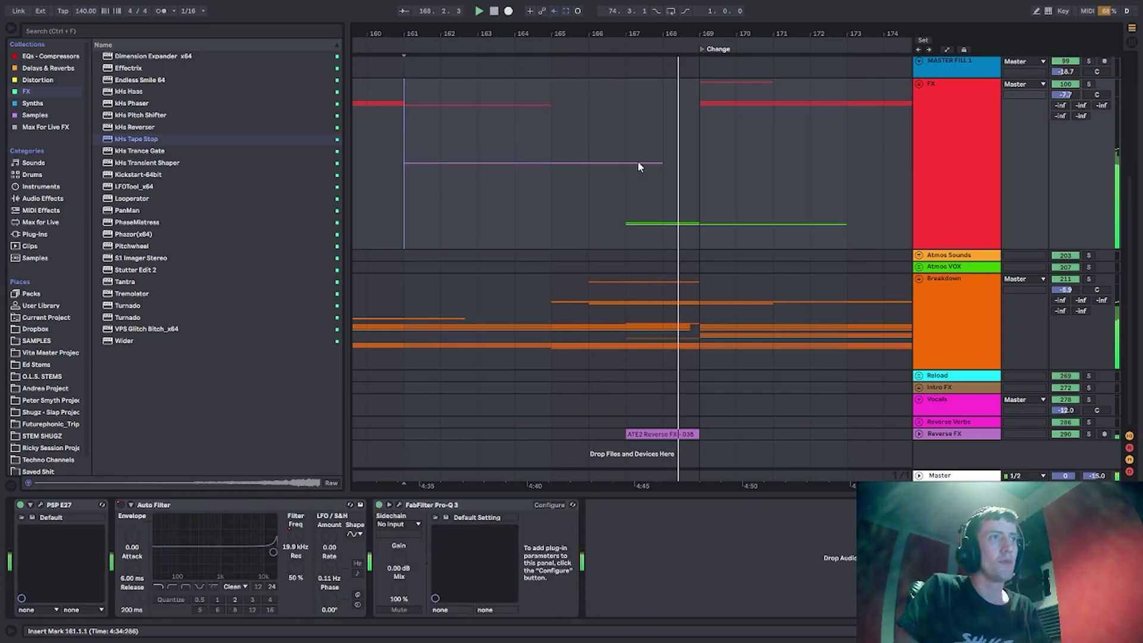
click(702, 186)
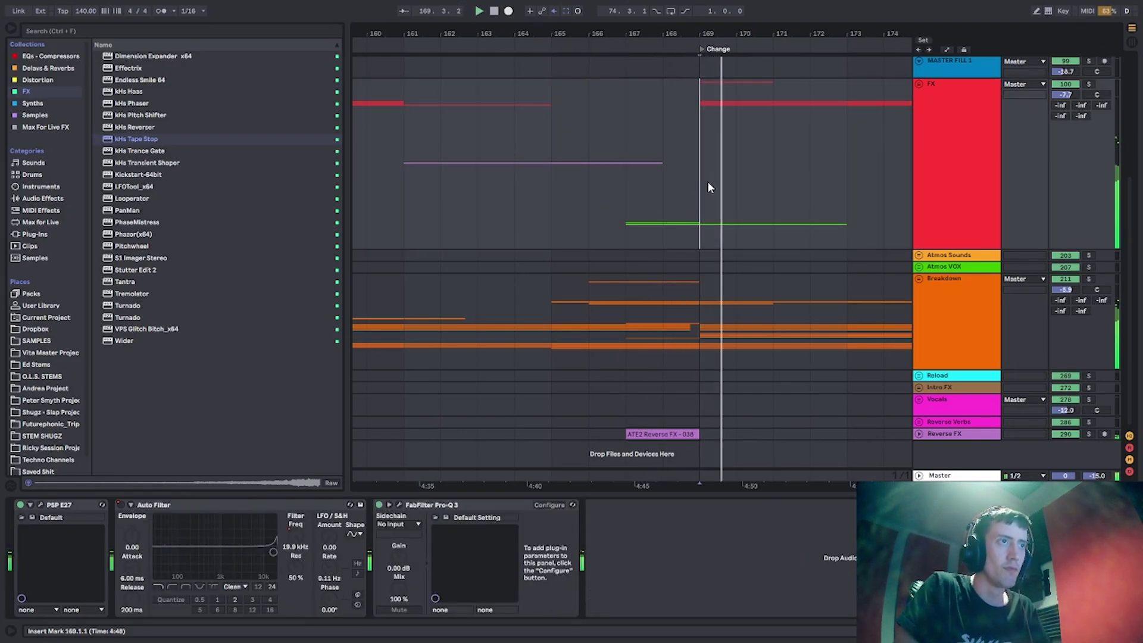
Stop playback and point out bars 165 to 169 on the FX group, placing the insert mark at bar 167.
drag(707, 35, 654, 33)
click(504, 156)
key(space)
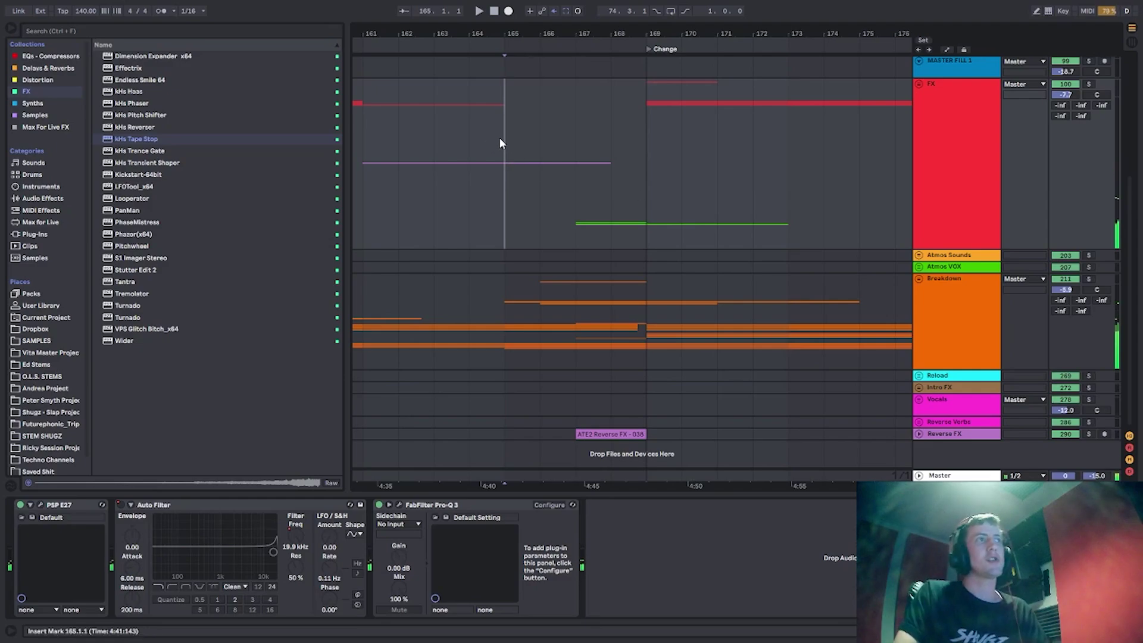
drag(500, 141, 647, 150)
click(602, 120)
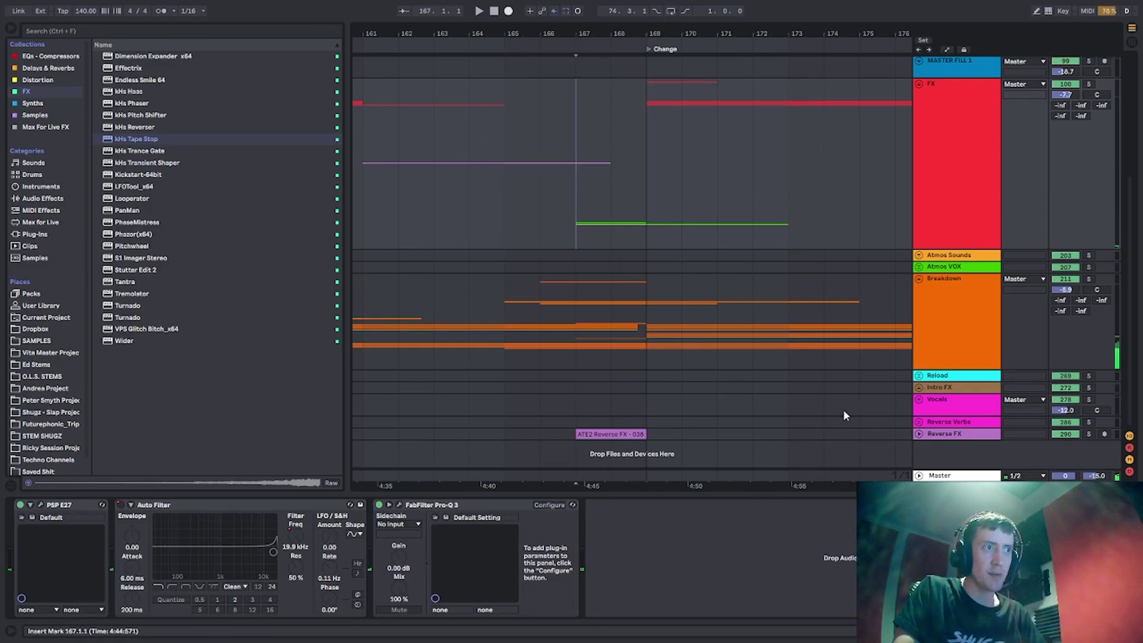
Solo the Snare Builds group and audition its fill before the Change section from bar 165.
scroll(638, 247, up, 5)
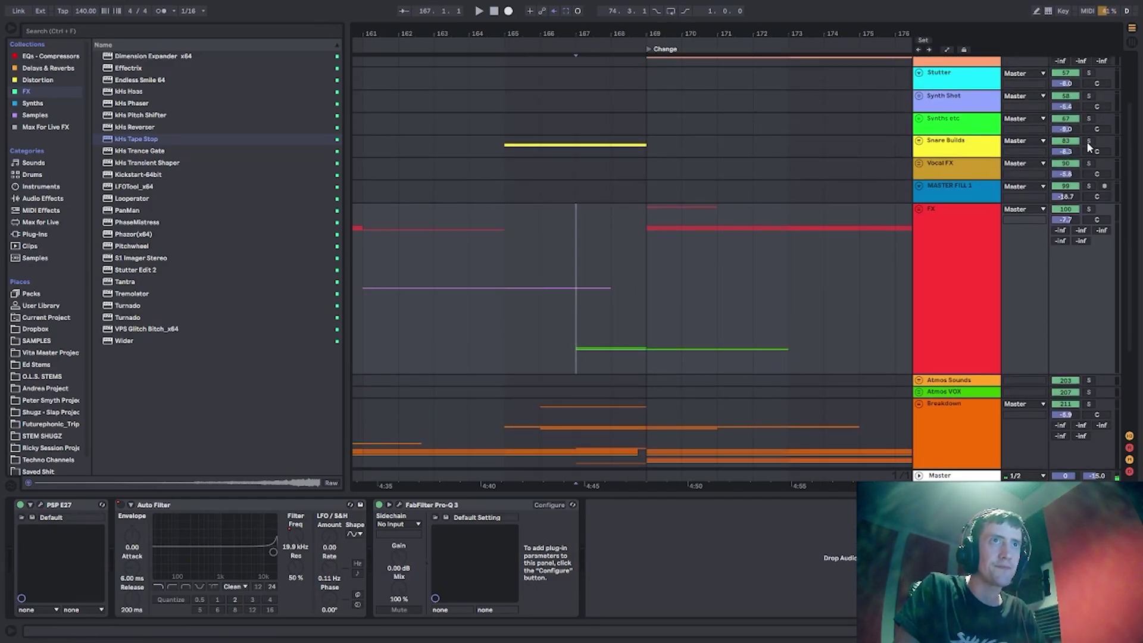
click(505, 144)
key(space)
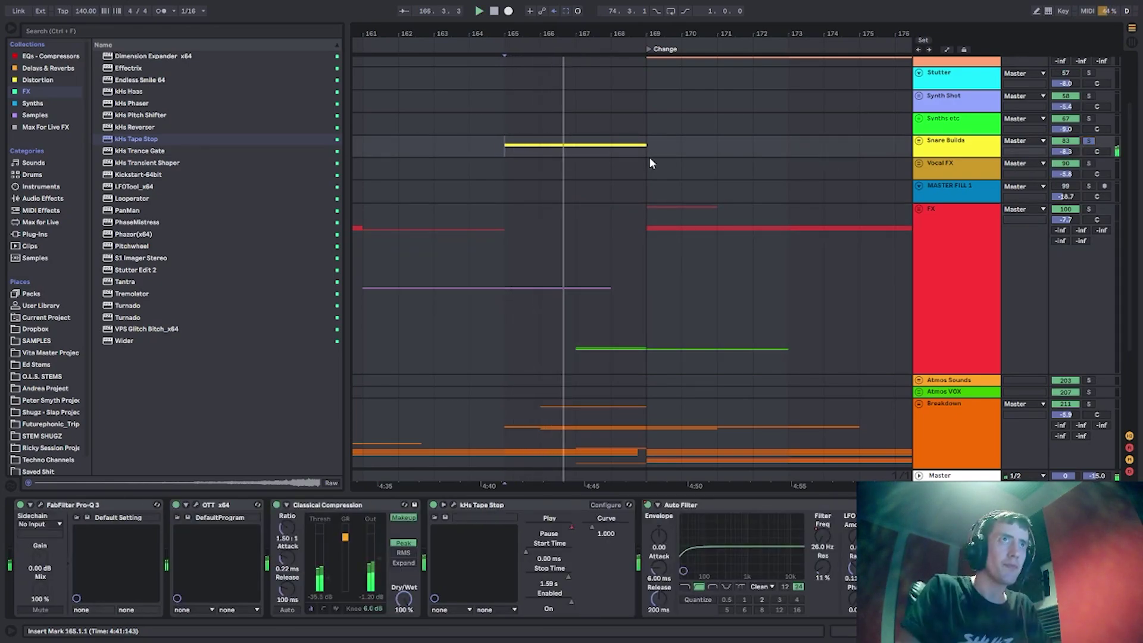
click(921, 142)
click(921, 141)
scroll(933, 162, up, 3)
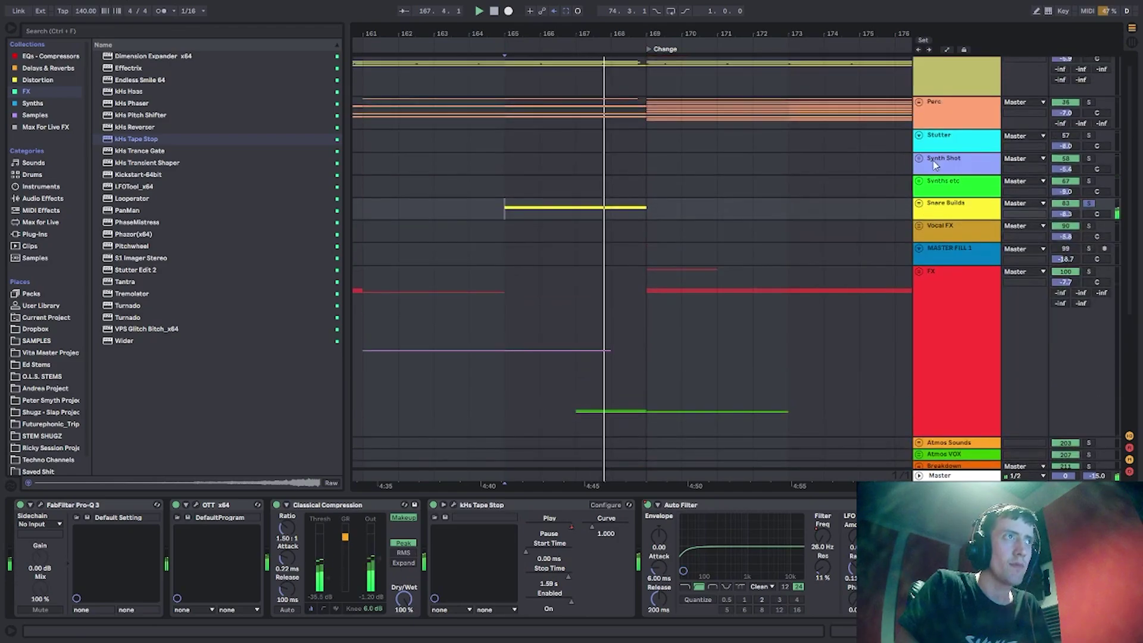
scroll(845, 185, down, 2)
Solo the FX group together with Snare Builds and replay the transition from bar 167.
scroll(760, 203, down, 3)
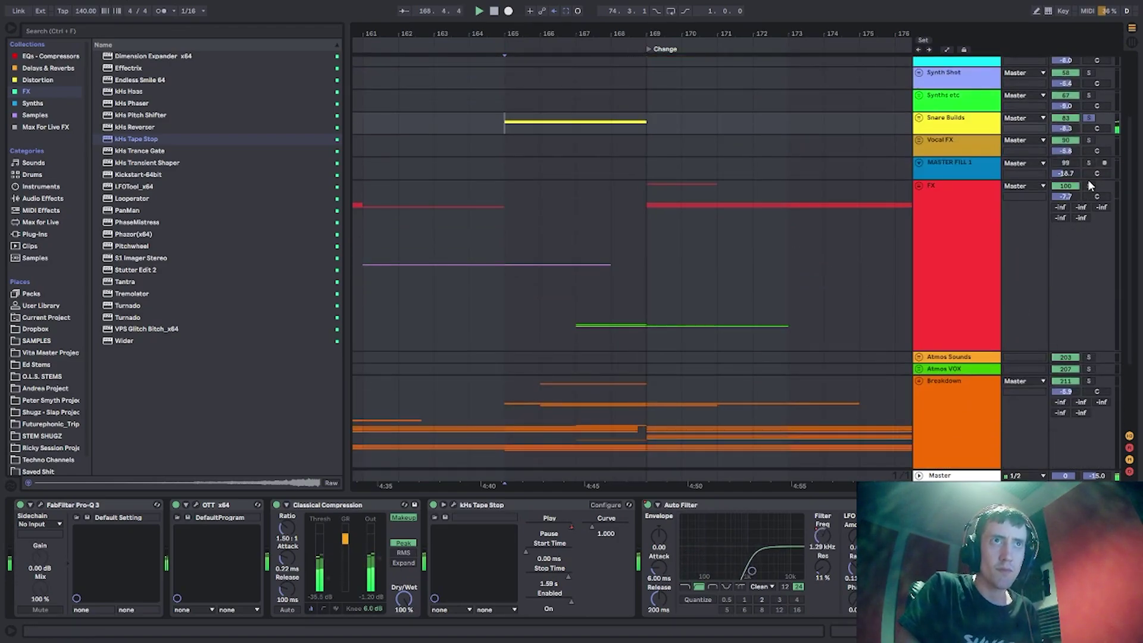
click(577, 127)
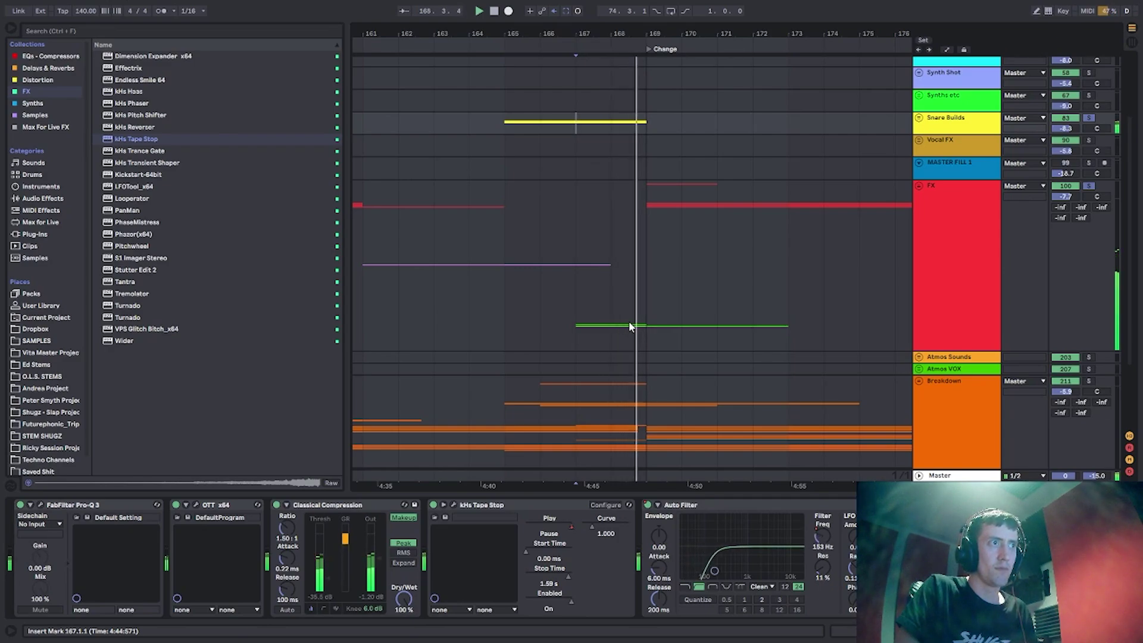
scroll(565, 155, up, 6)
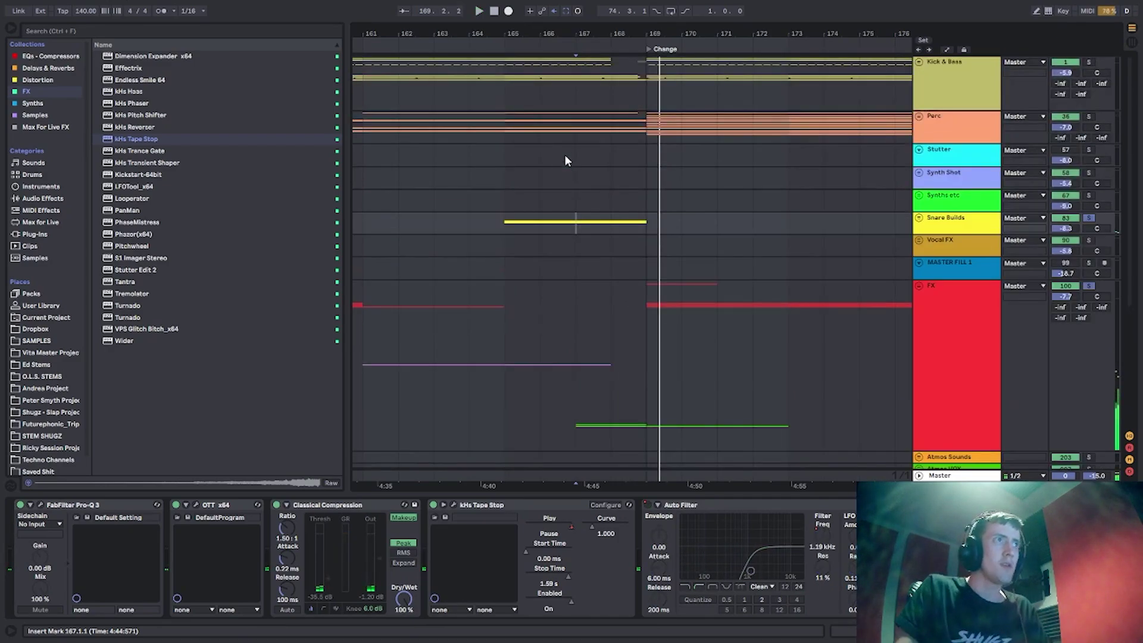
Unfold the Breakdown group and select the REVERSE PLUCKS track to view its device chain.
scroll(655, 238, down, 10)
click(919, 331)
scroll(803, 265, down, 12)
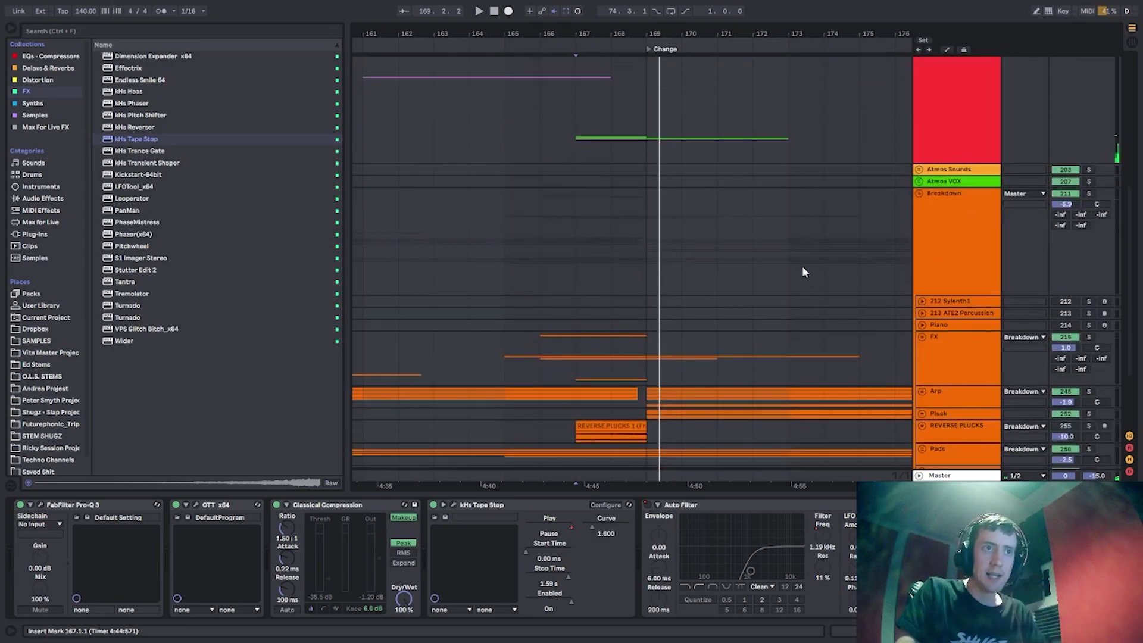
click(939, 333)
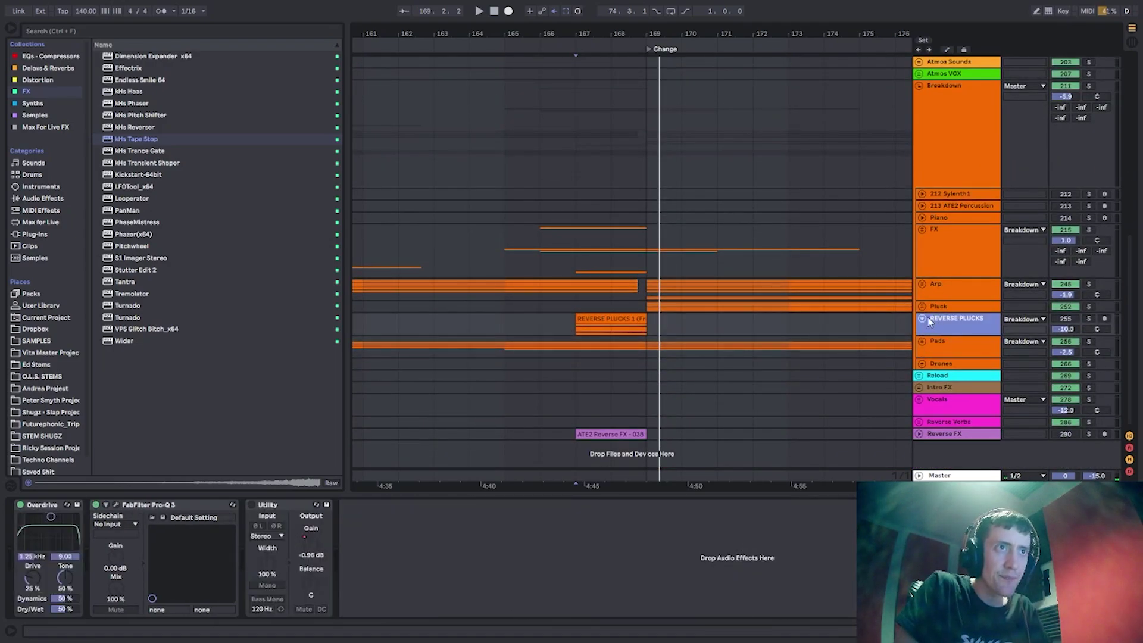
Unfold the Pluck group, view its device chain and solo it.
click(923, 307)
scroll(911, 298, down, 3)
click(962, 262)
click(1091, 251)
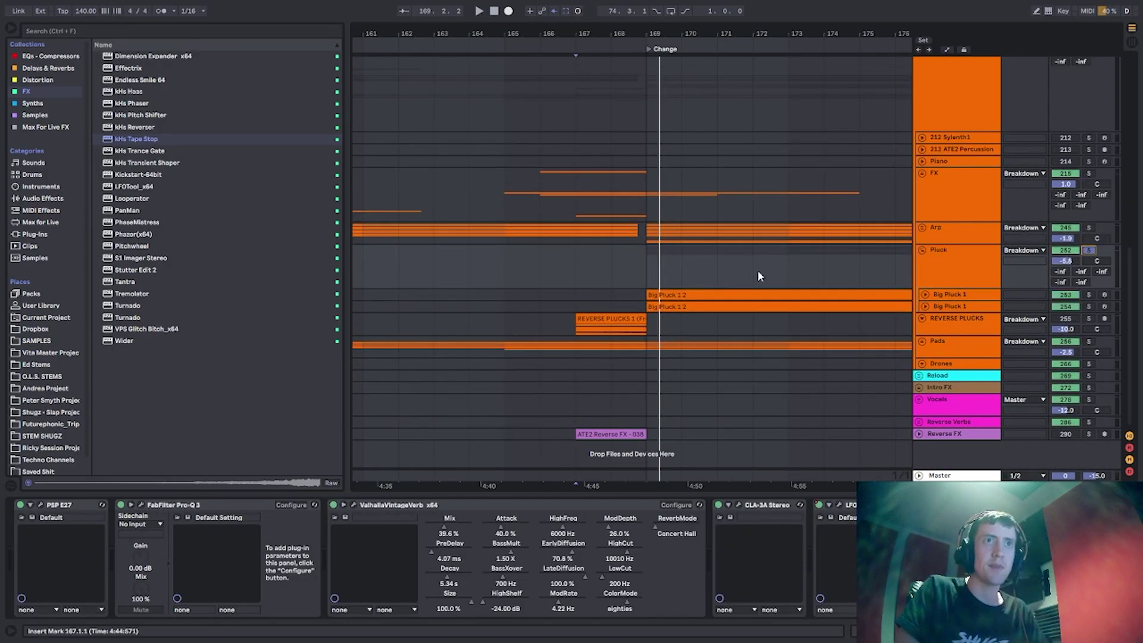
Audition the Pluck group from bar 169, then solo and unfold the first Big Pluck 1 track to view its notes and device chain.
click(657, 273)
key(space)
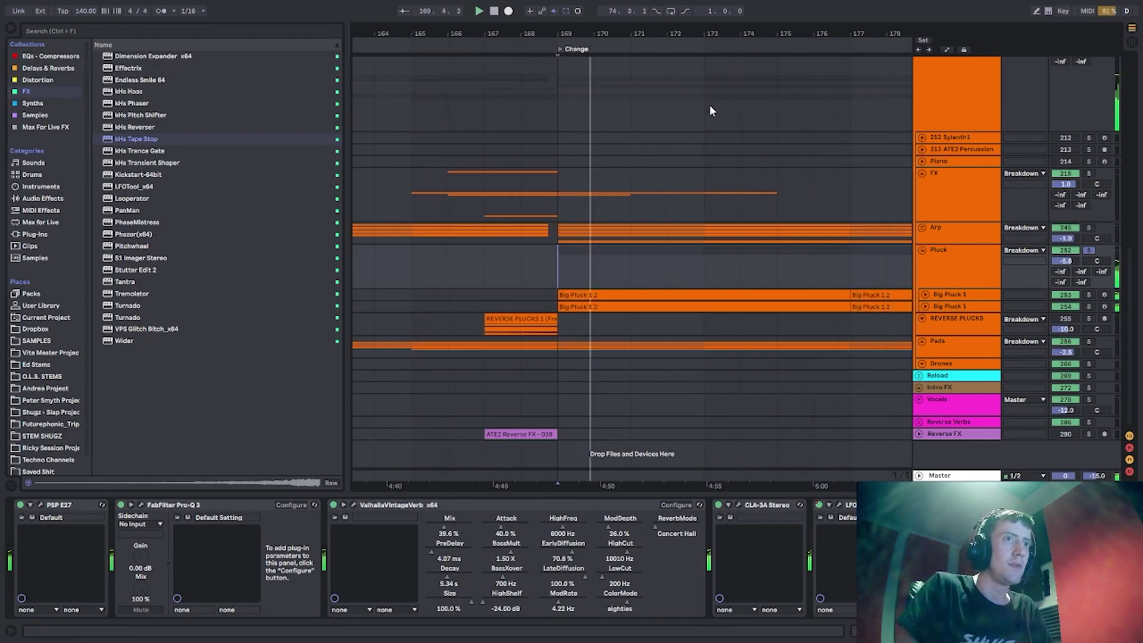
click(1089, 295)
click(925, 294)
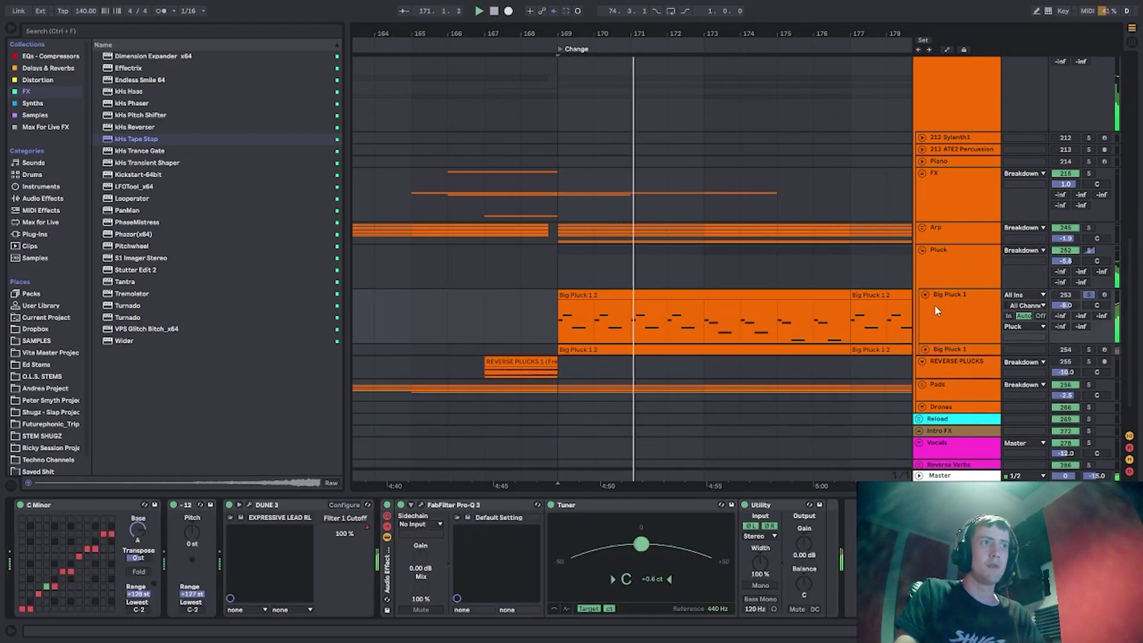
click(934, 305)
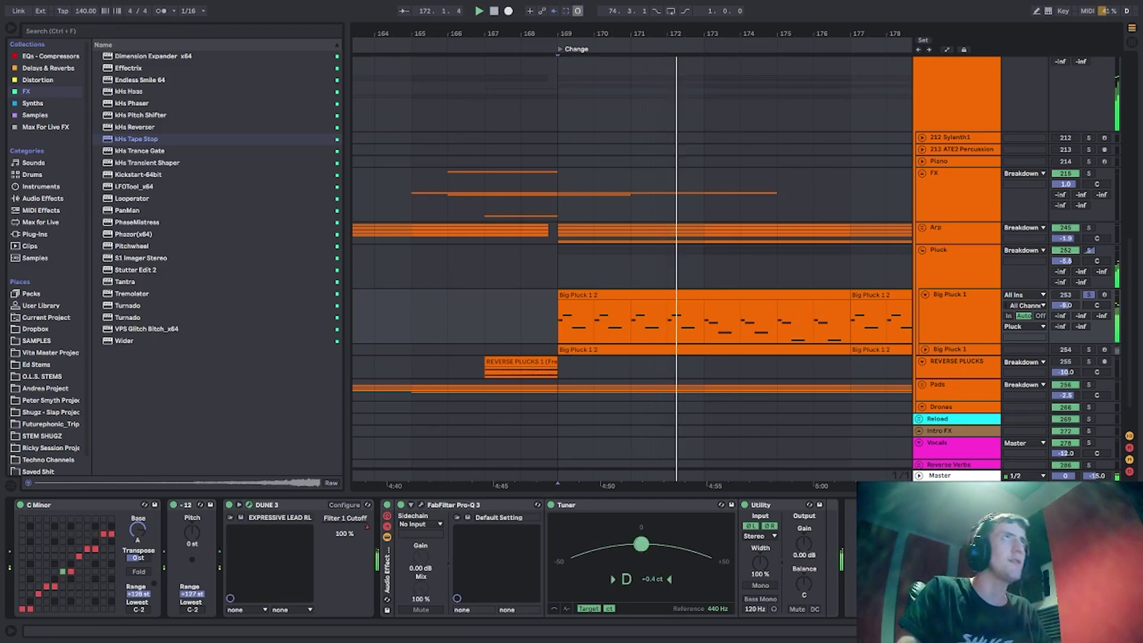
scroll(777, 152, down, 2)
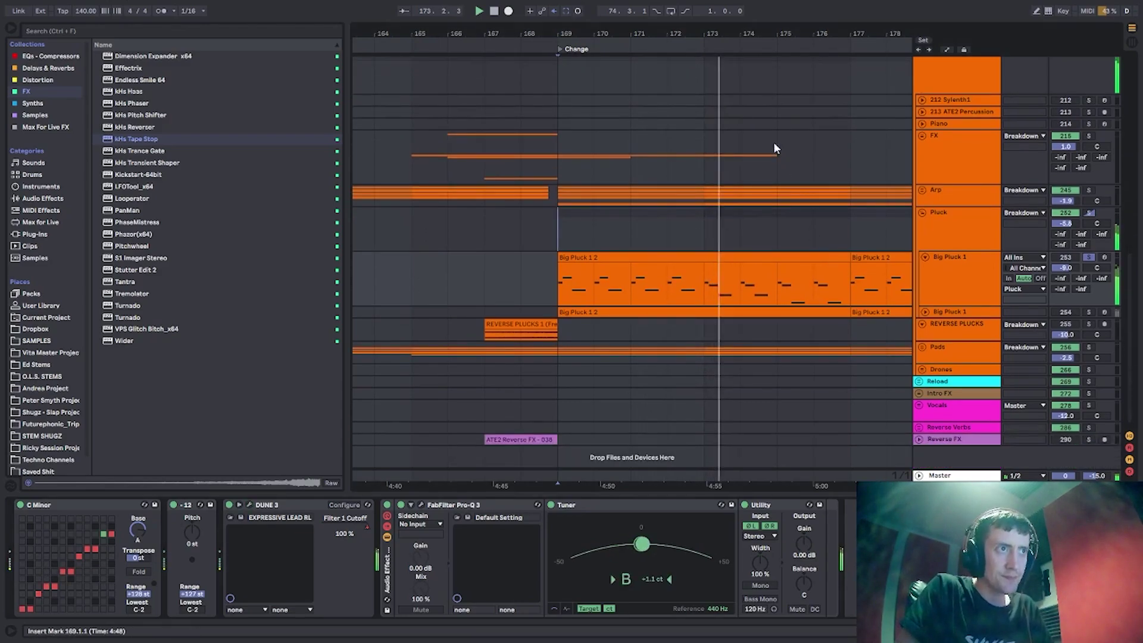
drag(714, 32, 601, 25)
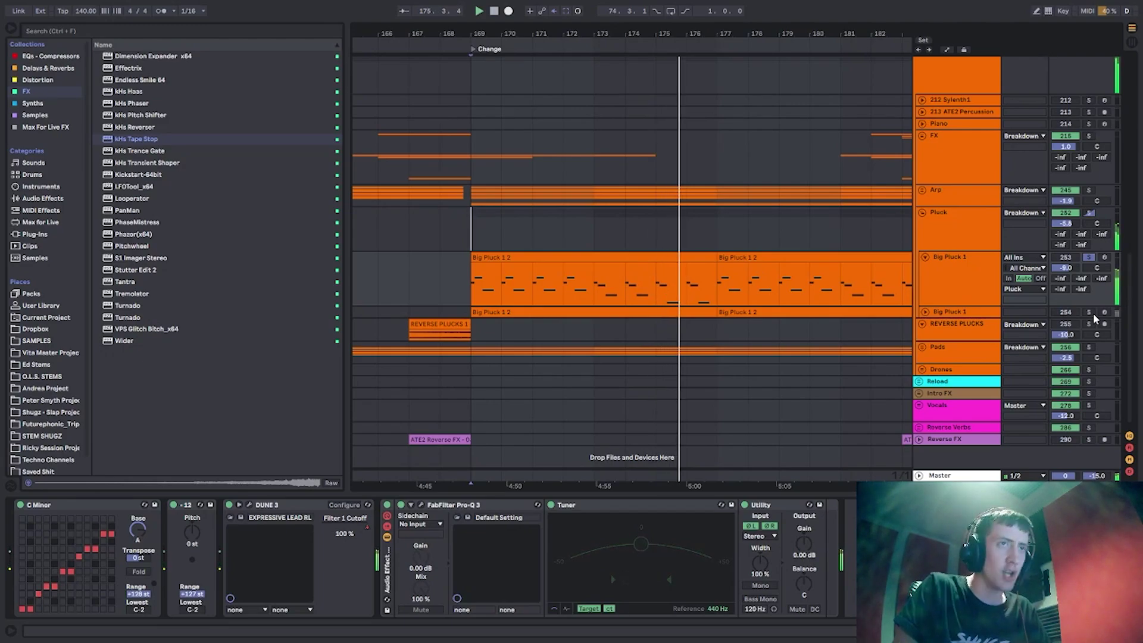
Unfold and solo the second Big Pluck 1 track, then reselect the first one to compare their notes and devices.
click(925, 312)
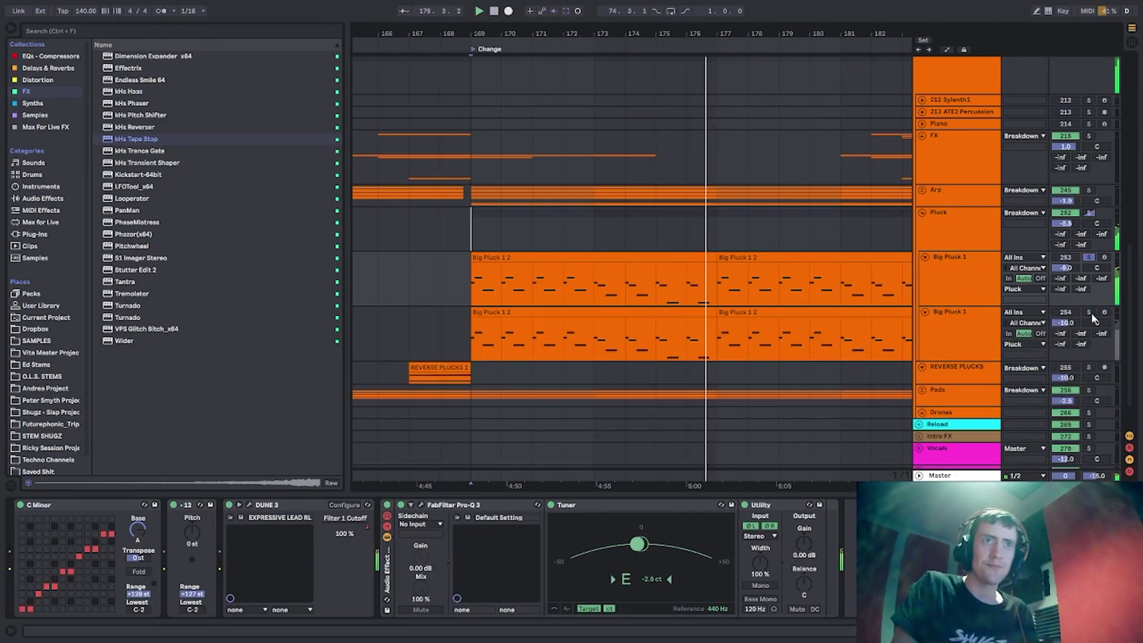
click(954, 320)
click(484, 342)
click(984, 286)
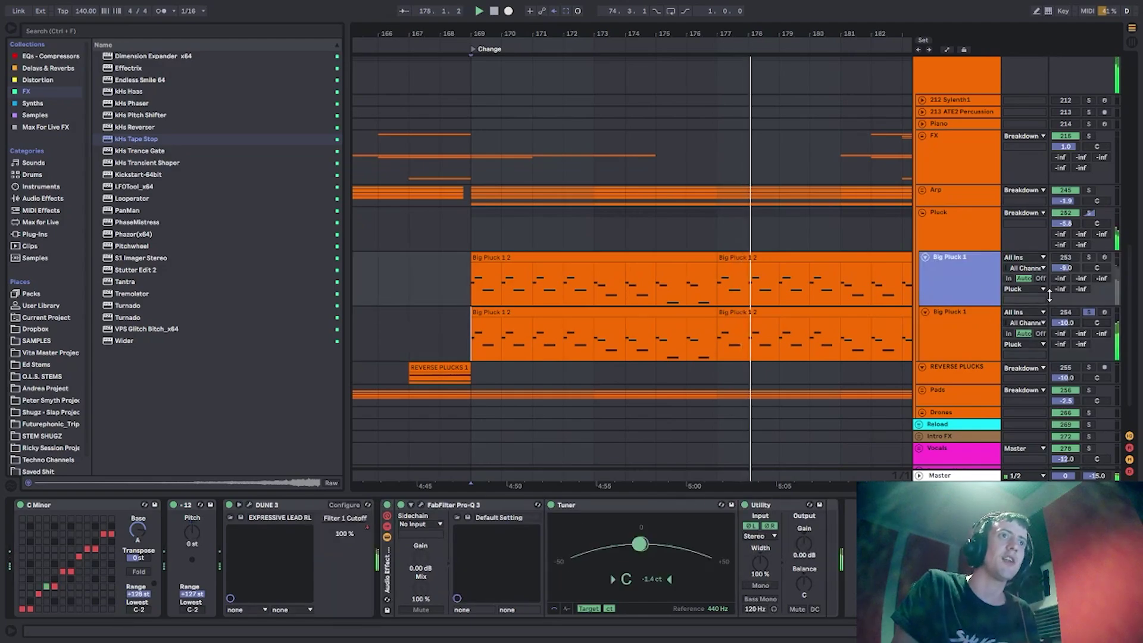
Solo the whole Pluck group again and review its device chain from PSP E27 through to Auto Filter.
click(1089, 213)
click(959, 223)
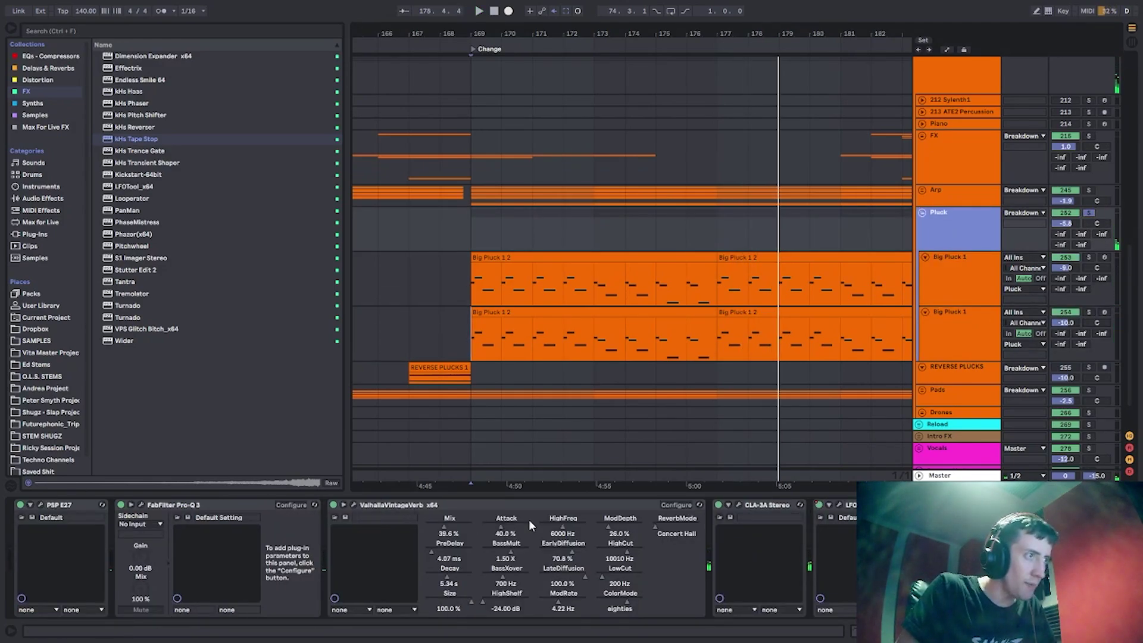
scroll(429, 560, right, 5)
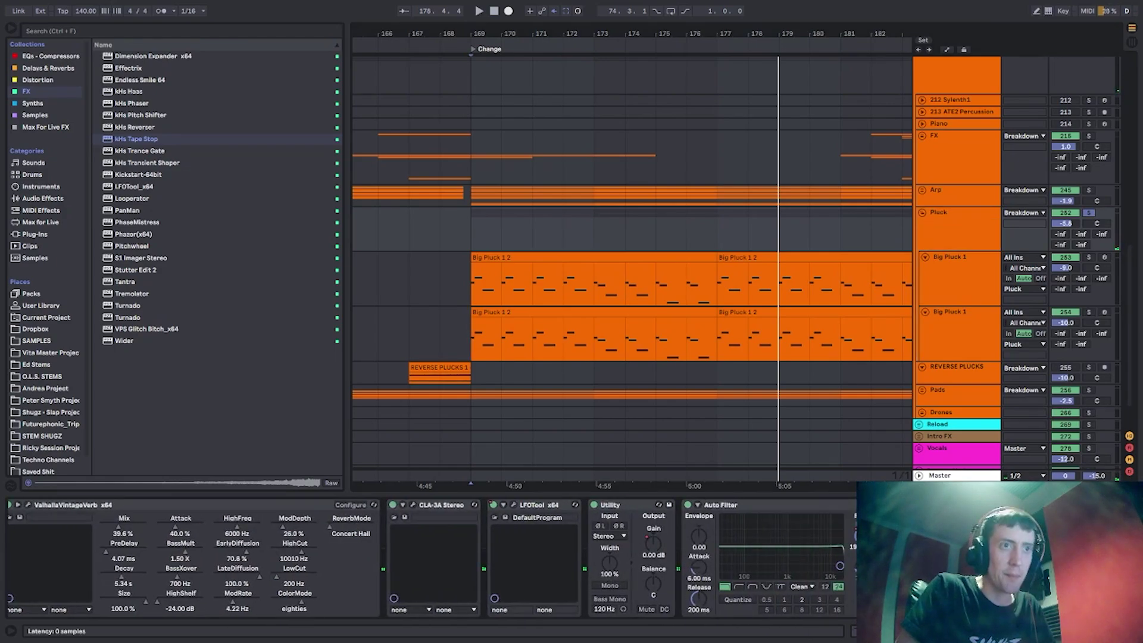
scroll(1042, 302, up, 3)
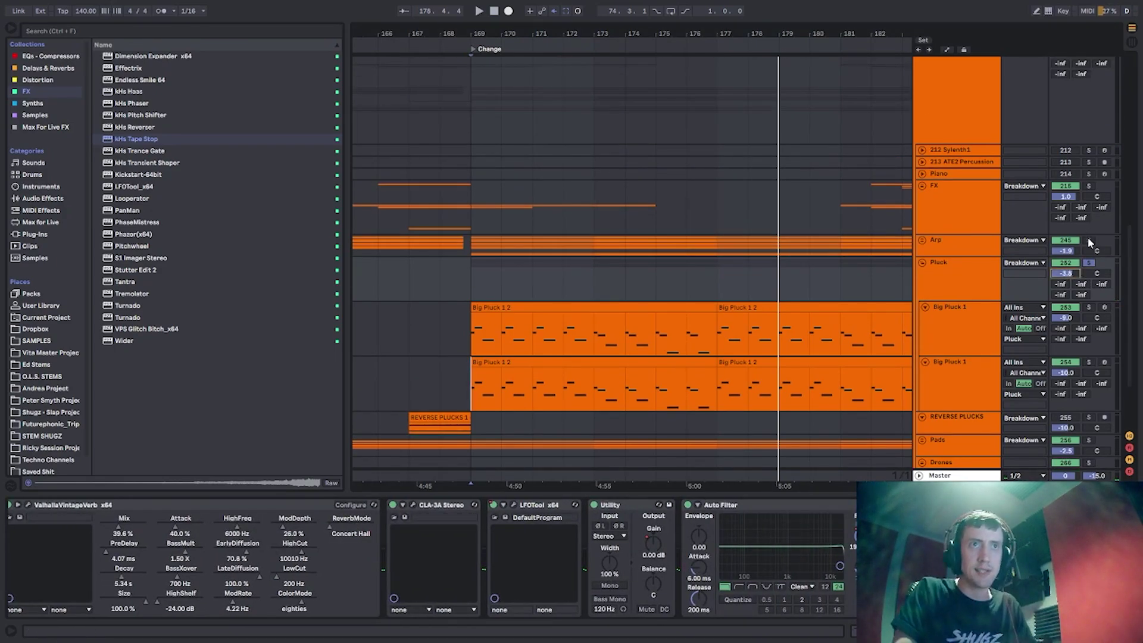
Play the Pluck and Arp groups together from the Change marker, then fold both Big Pluck 1 tracks and the Pluck group.
key(space)
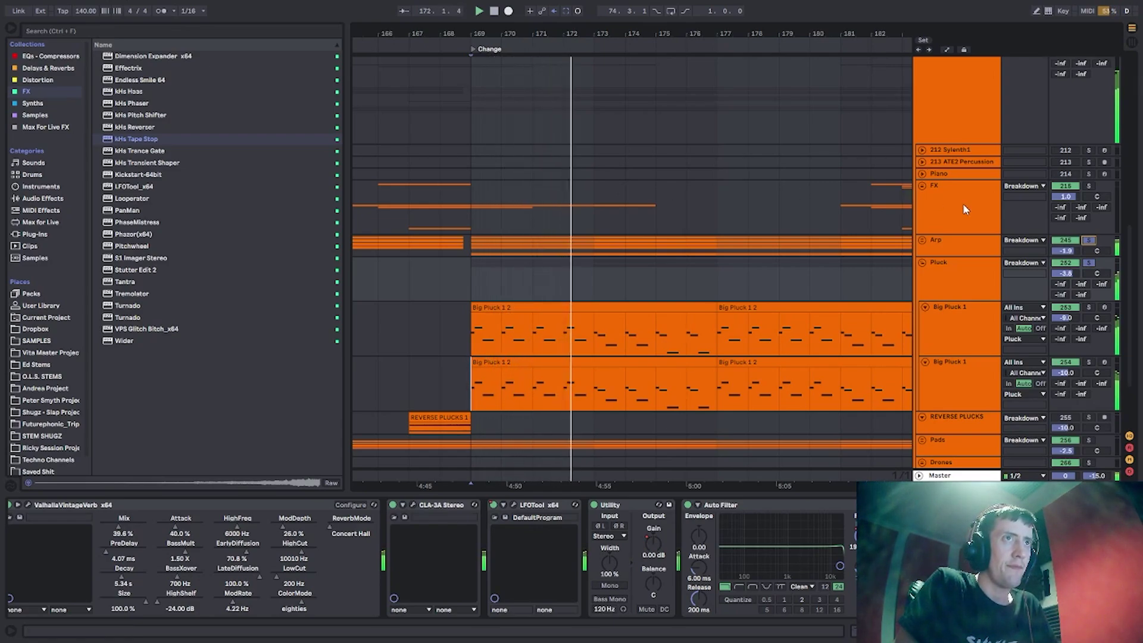
scroll(960, 206, down, 2)
double_click(948, 287)
double_click(948, 232)
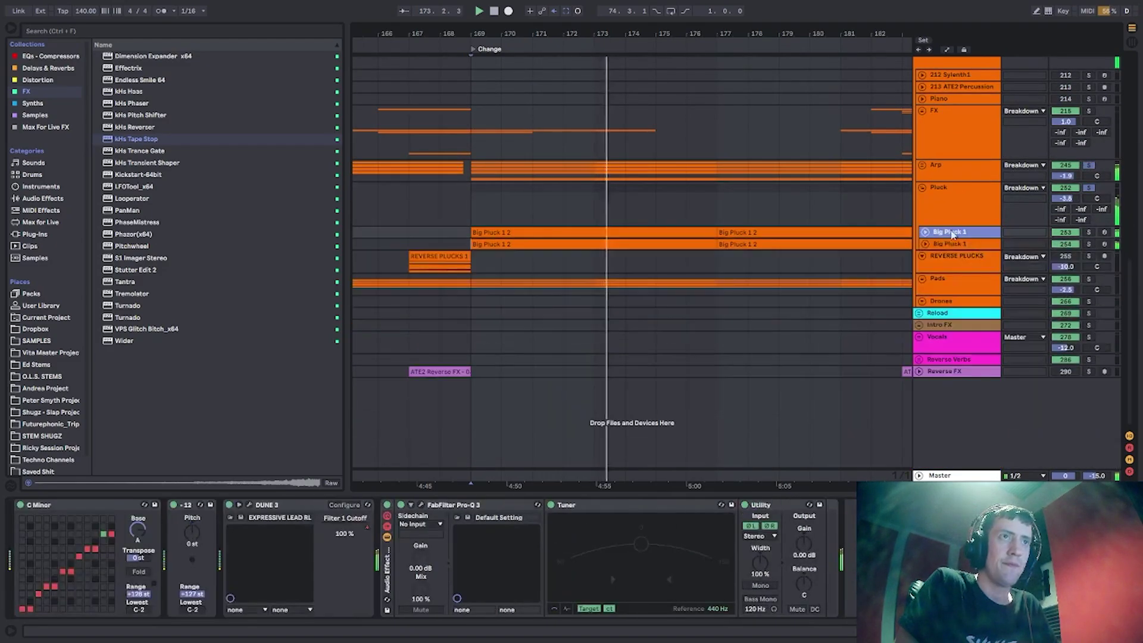
double_click(949, 187)
Hide the device view and unfold the Breakdown and Pluck groups while the full mix plays through the Change section.
scroll(948, 147, up, 12)
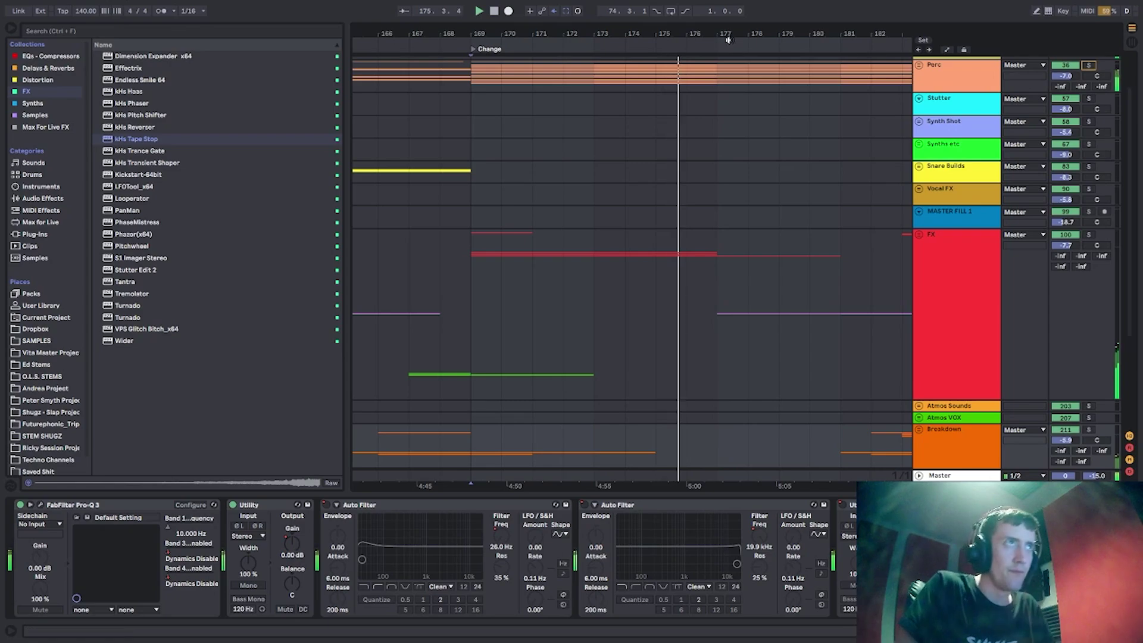
scroll(660, 288, down, 6)
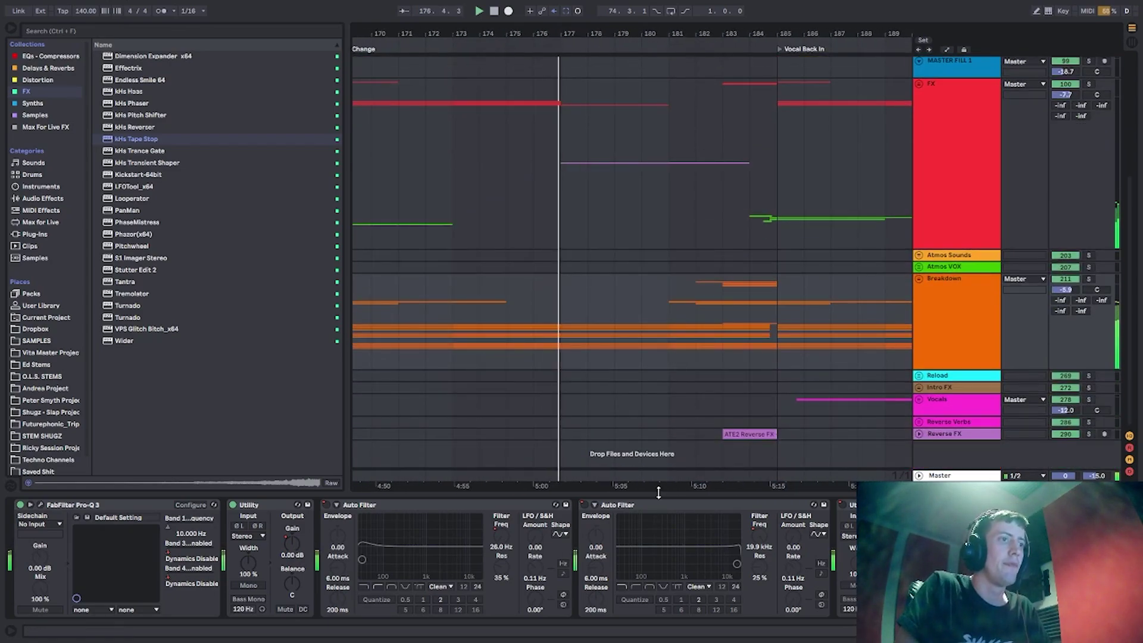
key(ctrl+alt+l)
scroll(926, 352, down, 7)
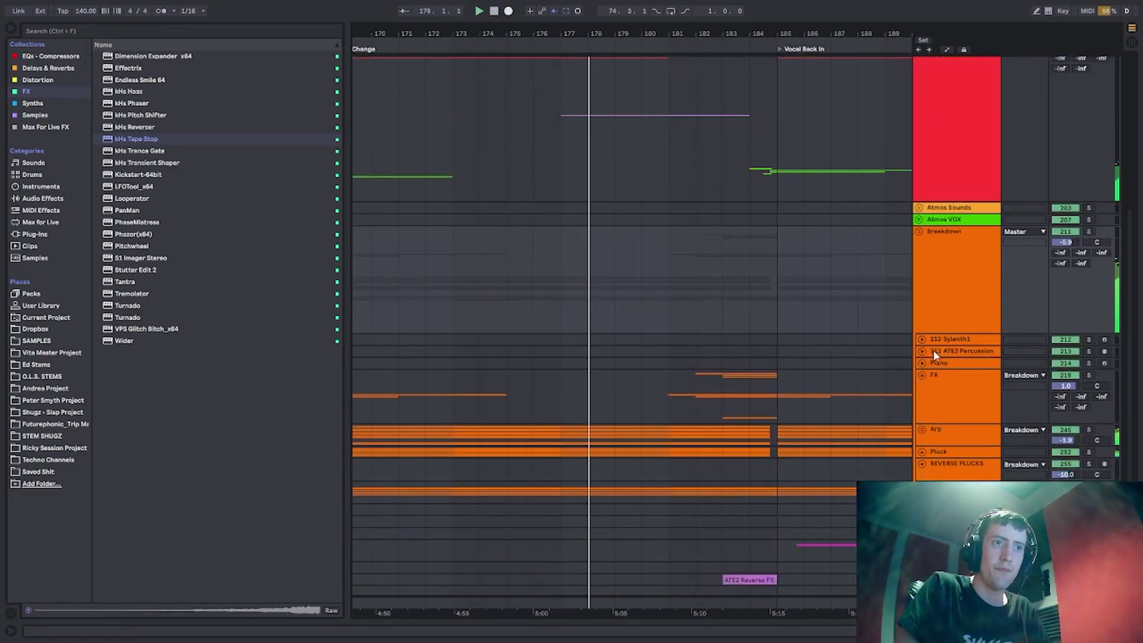
click(923, 433)
click(953, 446)
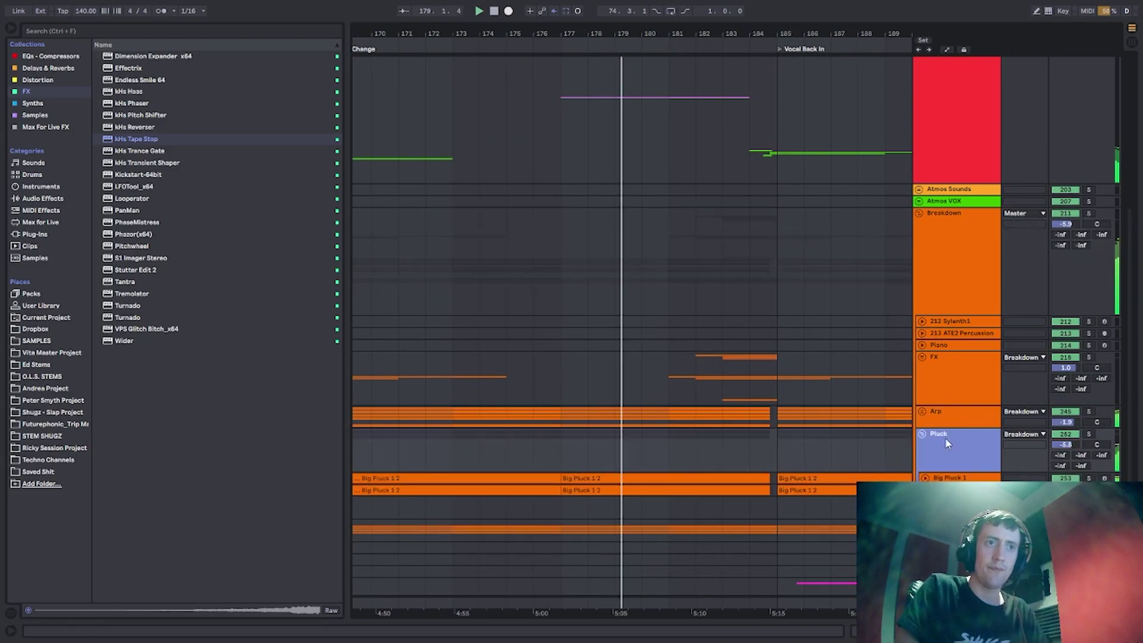
click(943, 390)
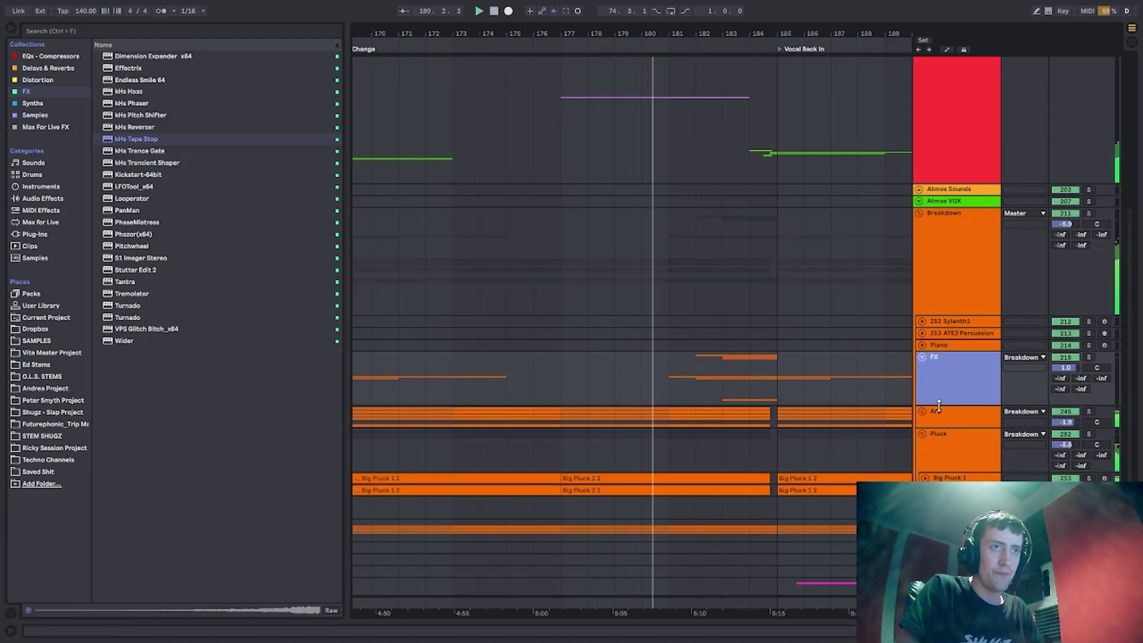
click(948, 263)
Mark bars 177 to 185 in the red FX group, then narrow the selection to bars 183 to 185.
drag(675, 34, 563, 31)
click(452, 159)
drag(493, 32, 512, 32)
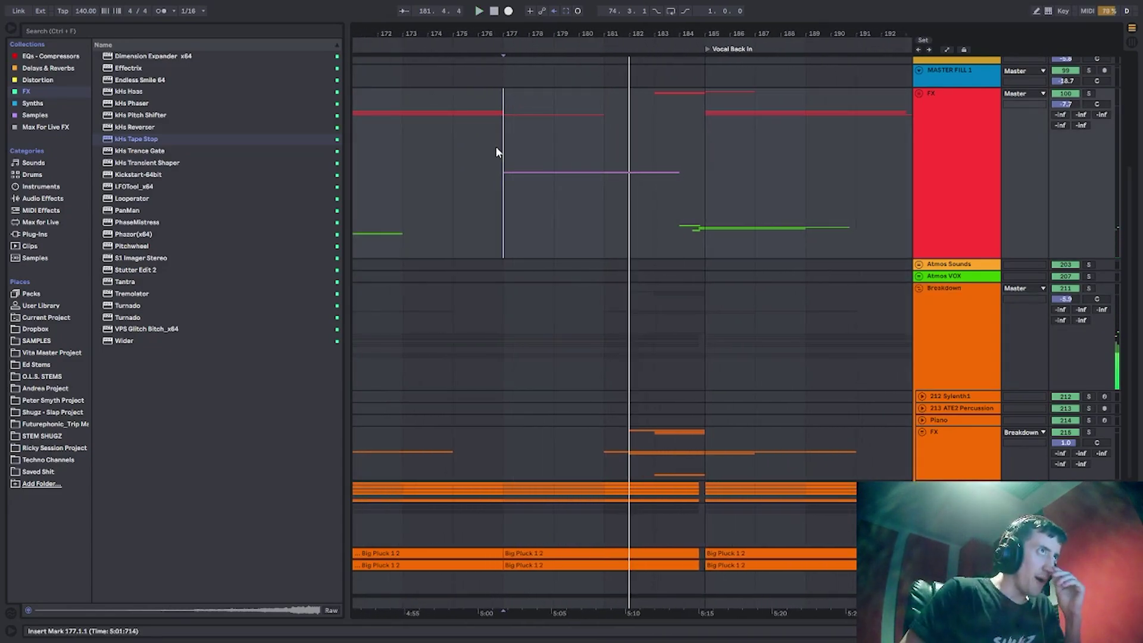
drag(498, 153, 702, 170)
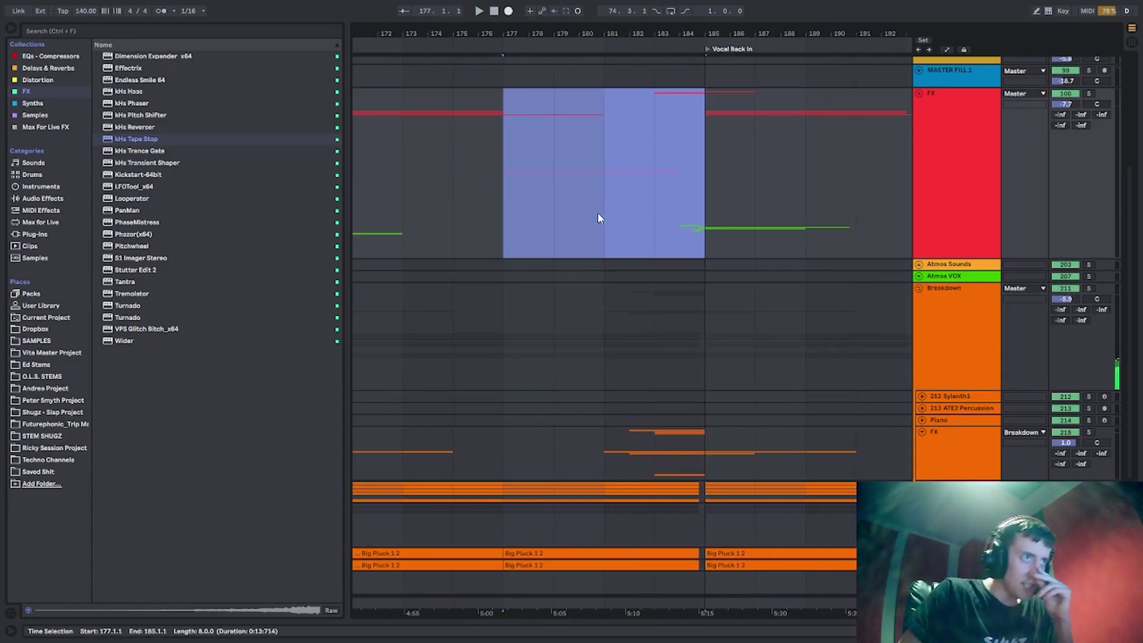
drag(649, 218, 705, 224)
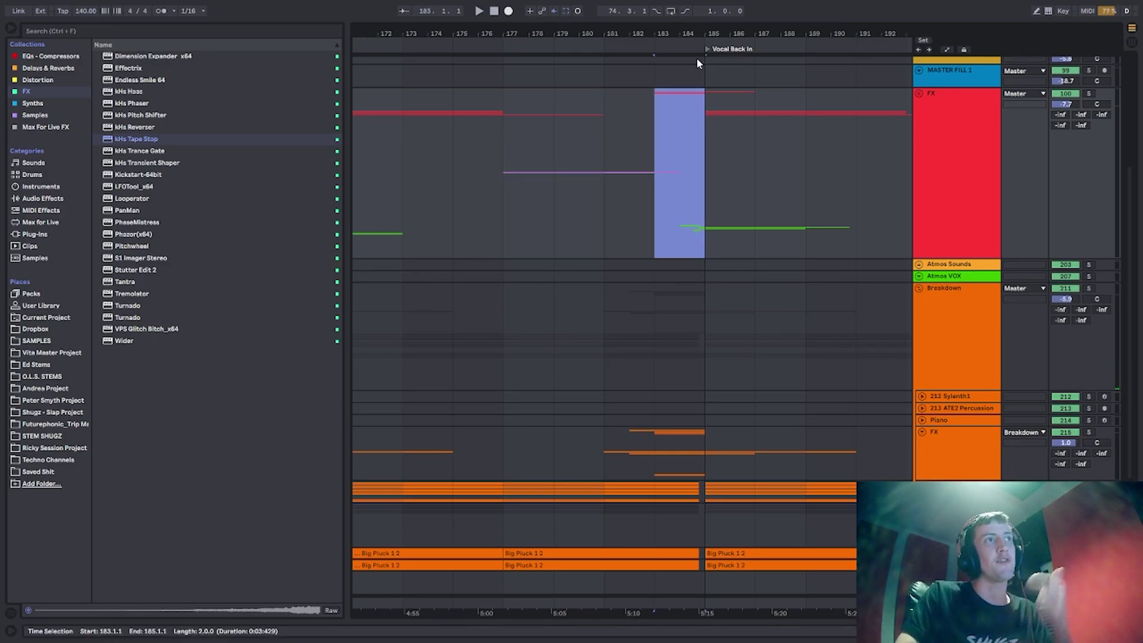
Play the transition from bar 181 into the Vocal Back In section and fold the Breakdown group.
drag(700, 34, 488, 32)
click(409, 165)
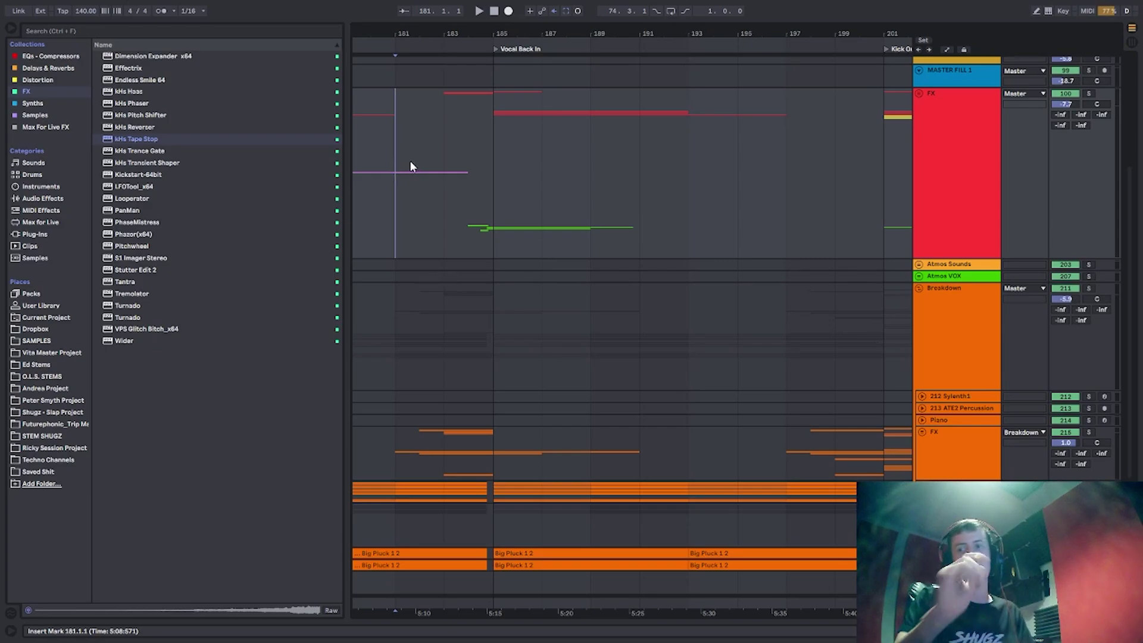
key(space)
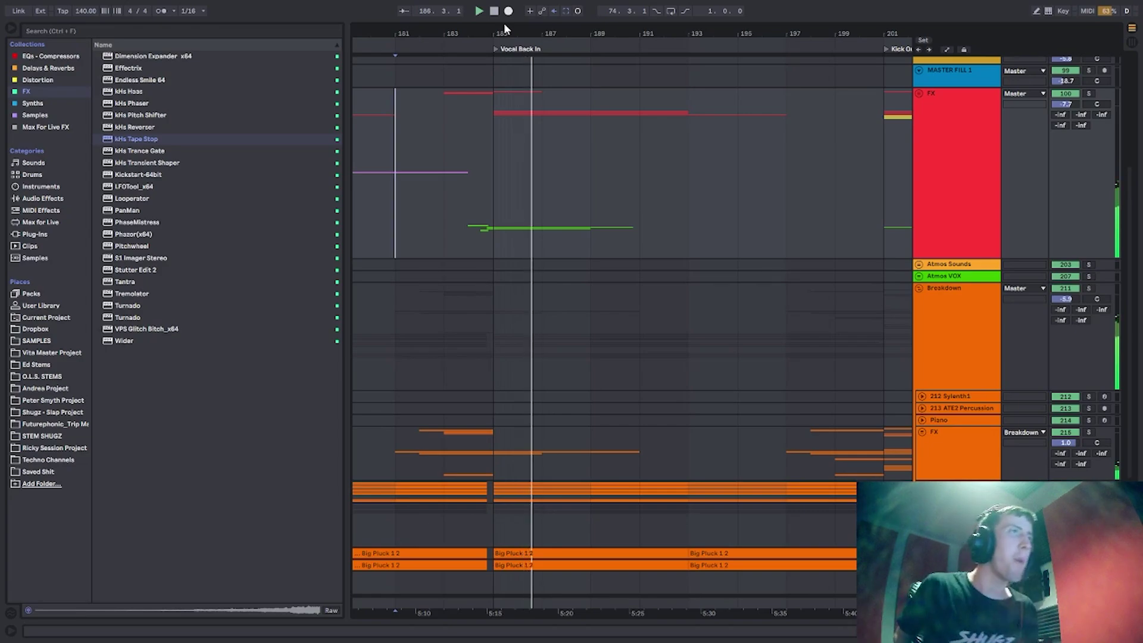
drag(574, 34, 536, 32)
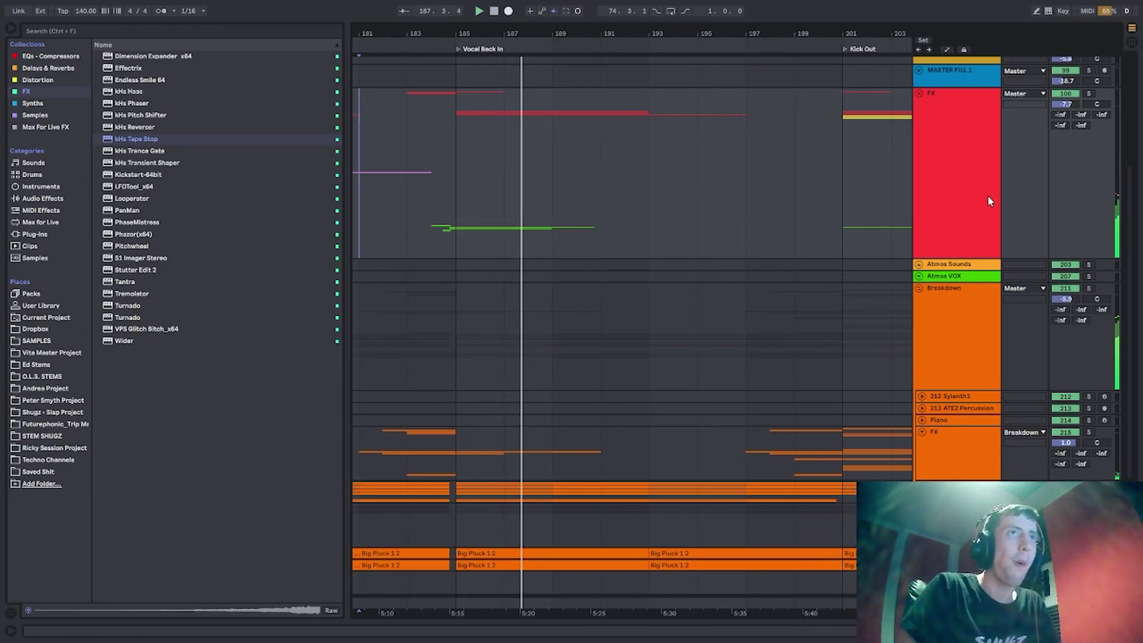
scroll(977, 191, down, 1)
click(919, 226)
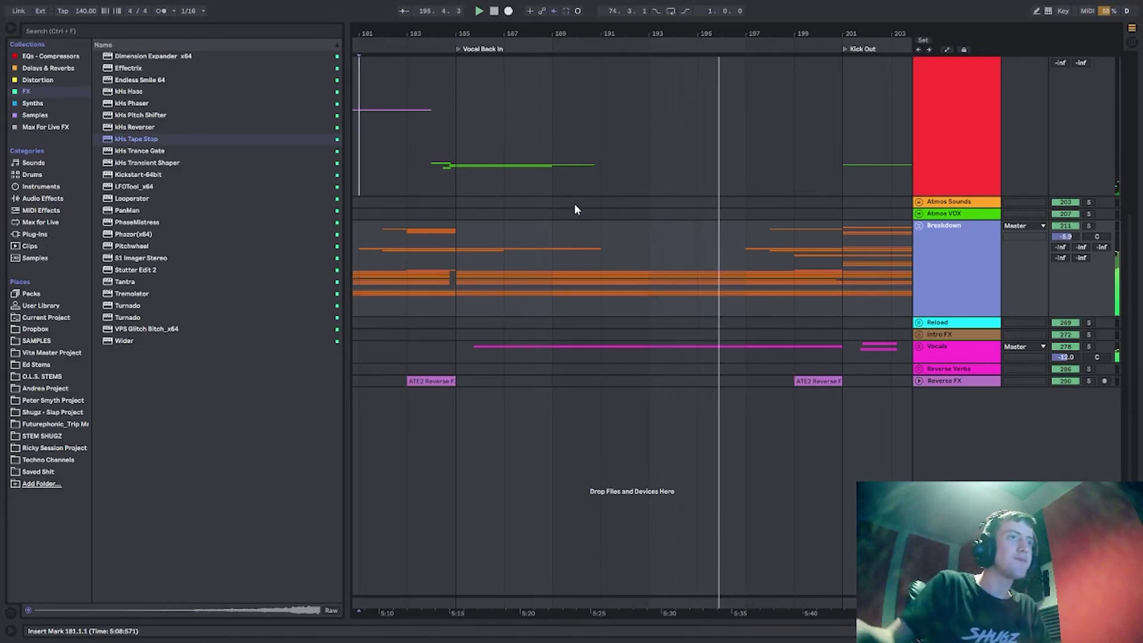
Follow playback to the Kick Out marker and place the insert marker at bar 201 in the Kick & Bass group.
drag(743, 35, 604, 34)
click(695, 257)
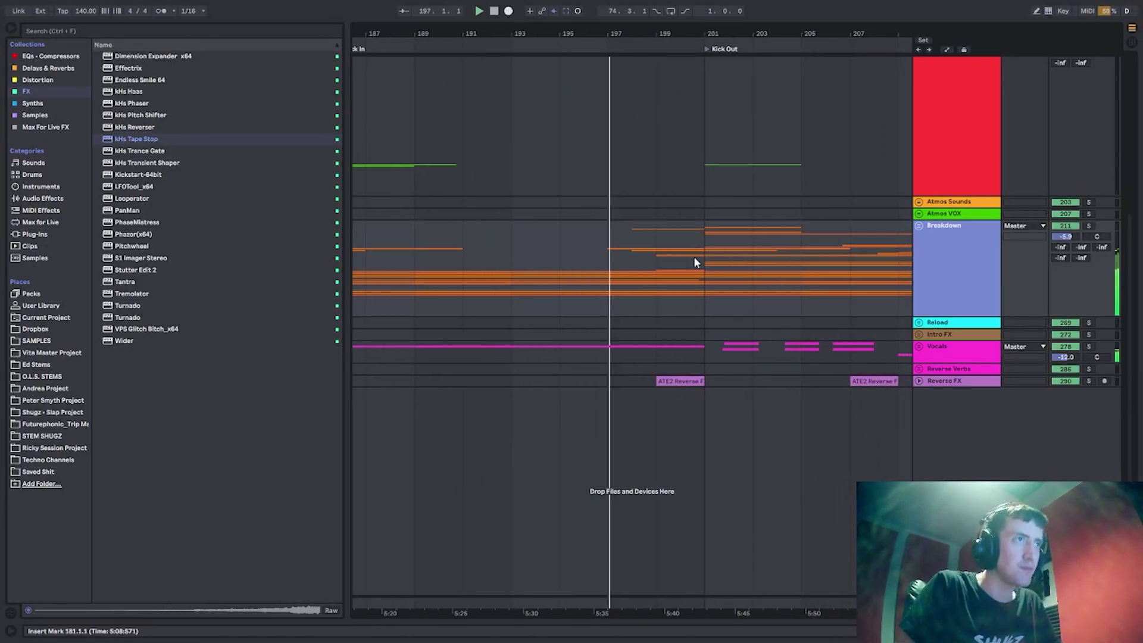
scroll(779, 275, up, 6)
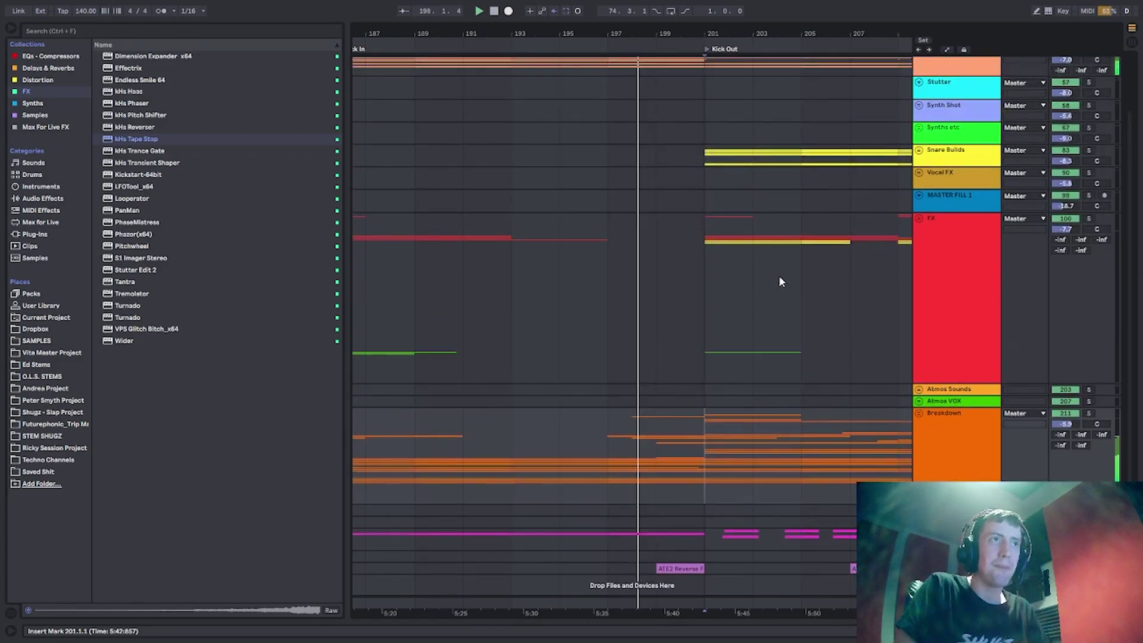
drag(727, 28, 525, 31)
click(570, 100)
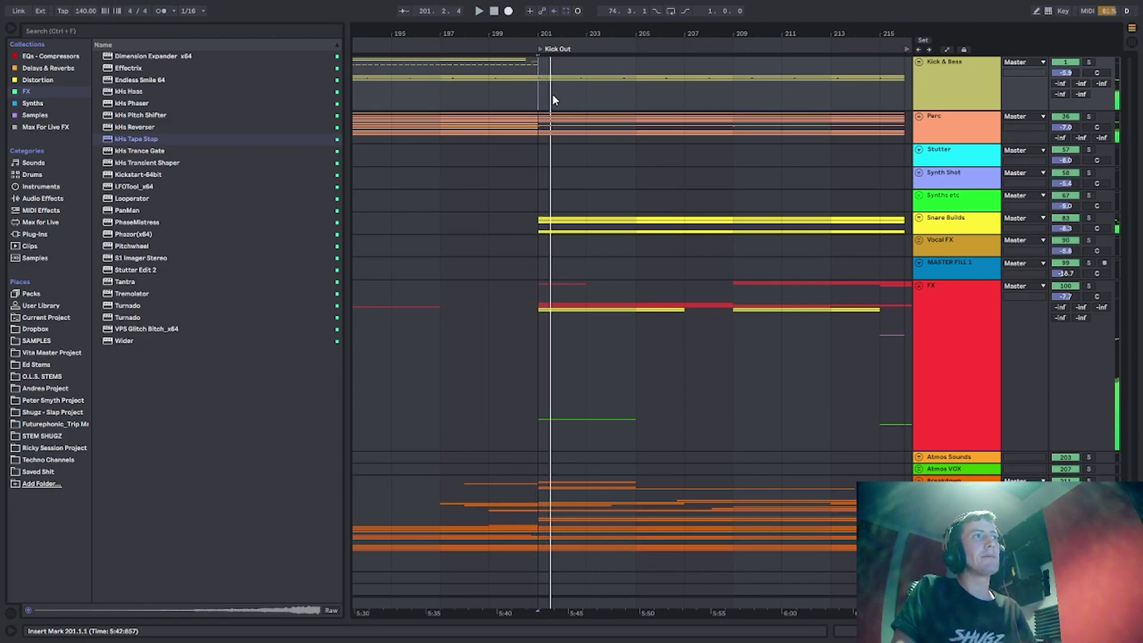
key(space)
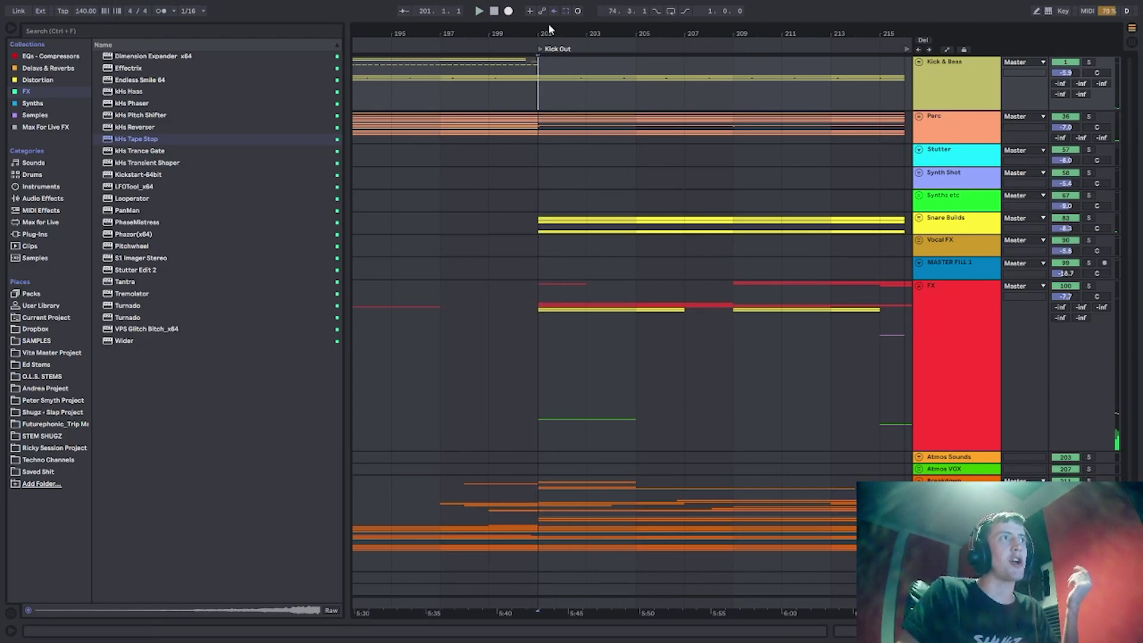
Replay the opening of the Kick Out section from bar 201, then stop playback.
drag(548, 26, 442, 13)
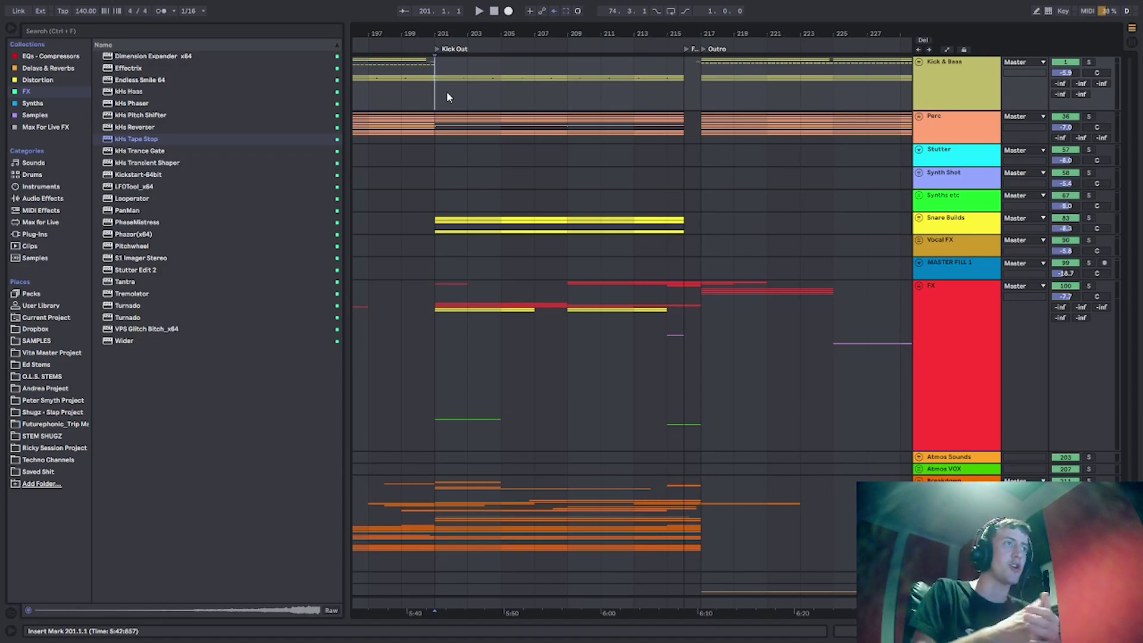
key(space)
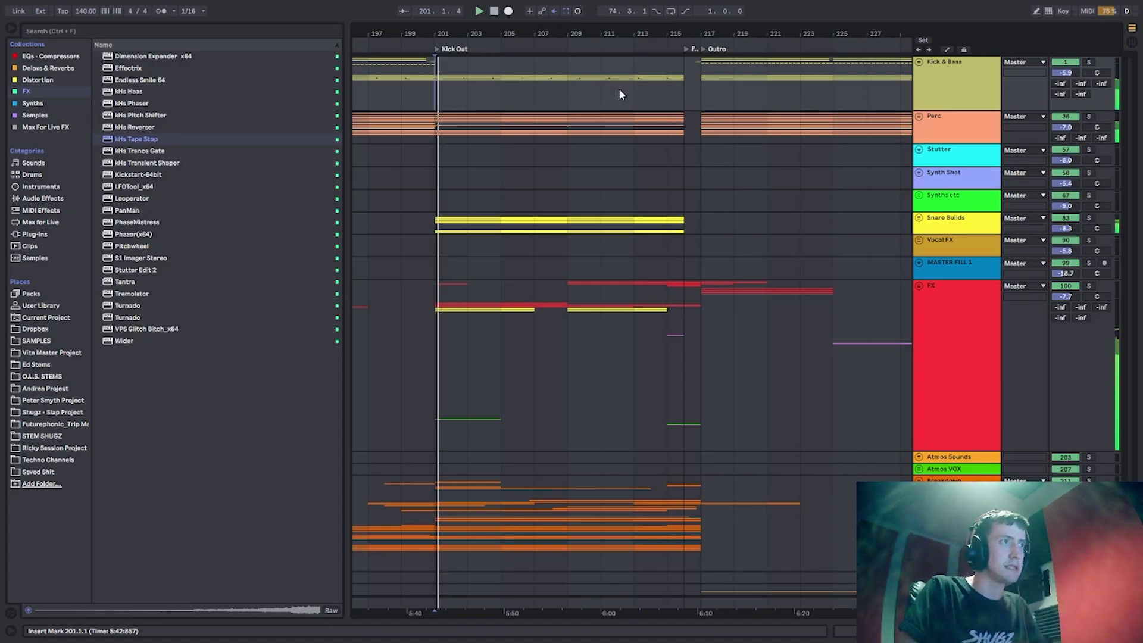
key(space)
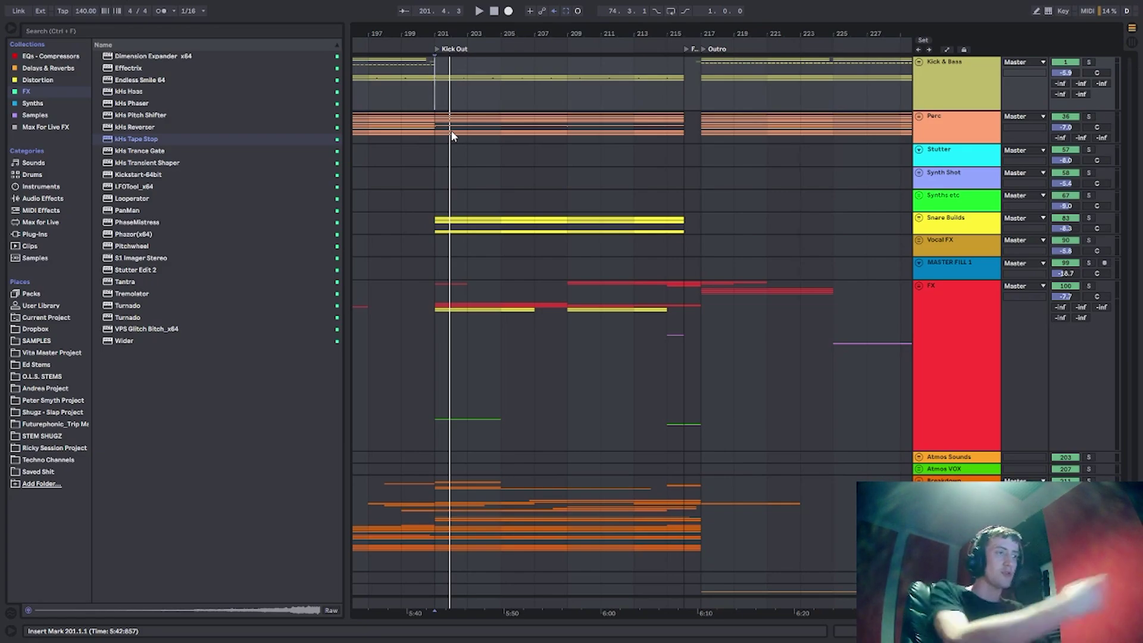
Play the Kick Out section from bar 201, toggle the Breakdown group's solo, and follow playback towards the Fill and Outro markers.
key(space)
drag(498, 29, 618, 32)
scroll(597, 316, down, 3)
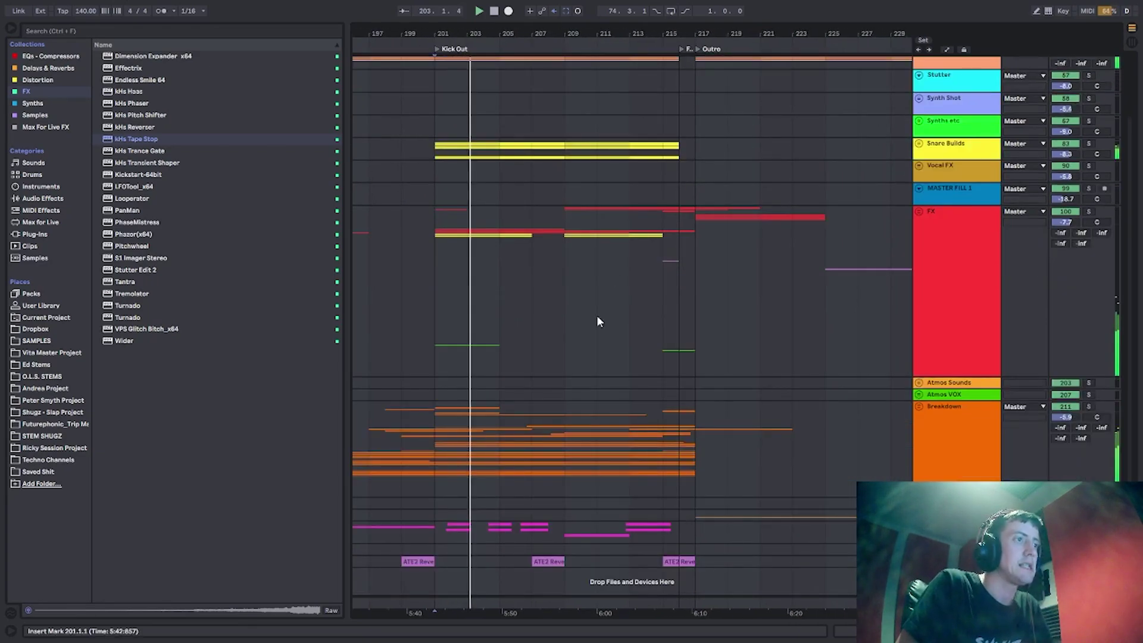
click(1090, 407)
click(1090, 407)
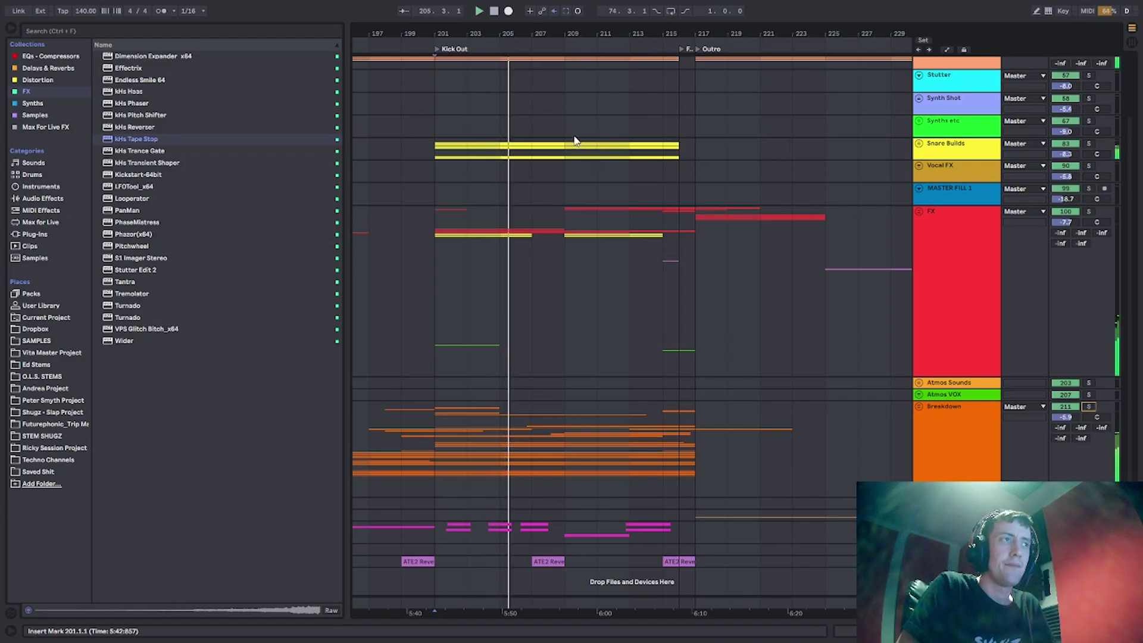
drag(545, 30, 545, 32)
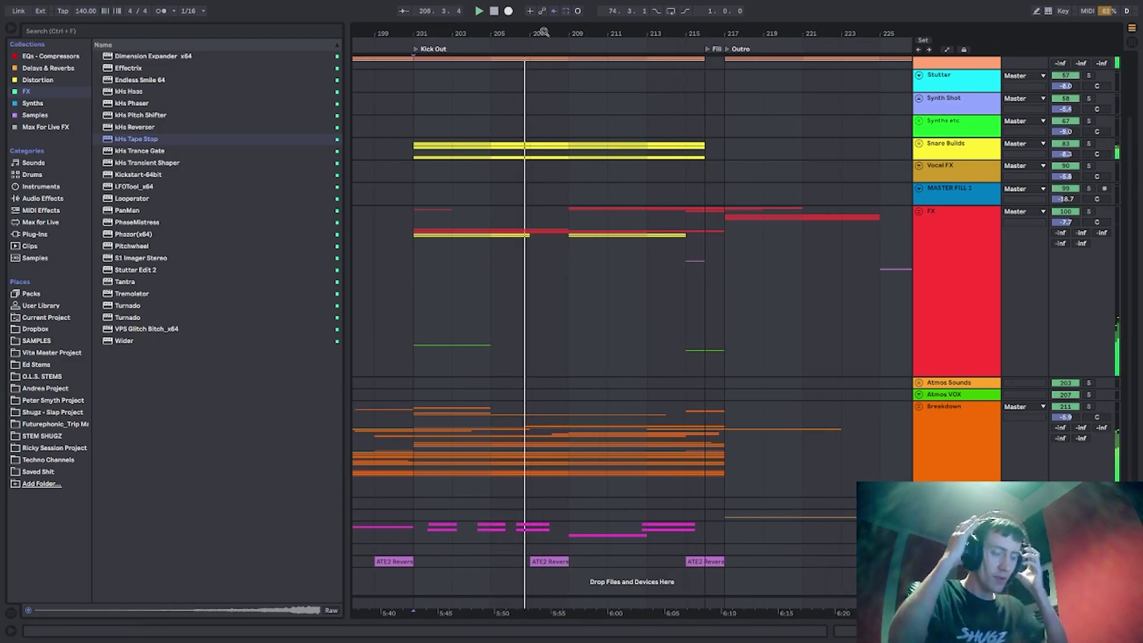
drag(561, 33, 488, 32)
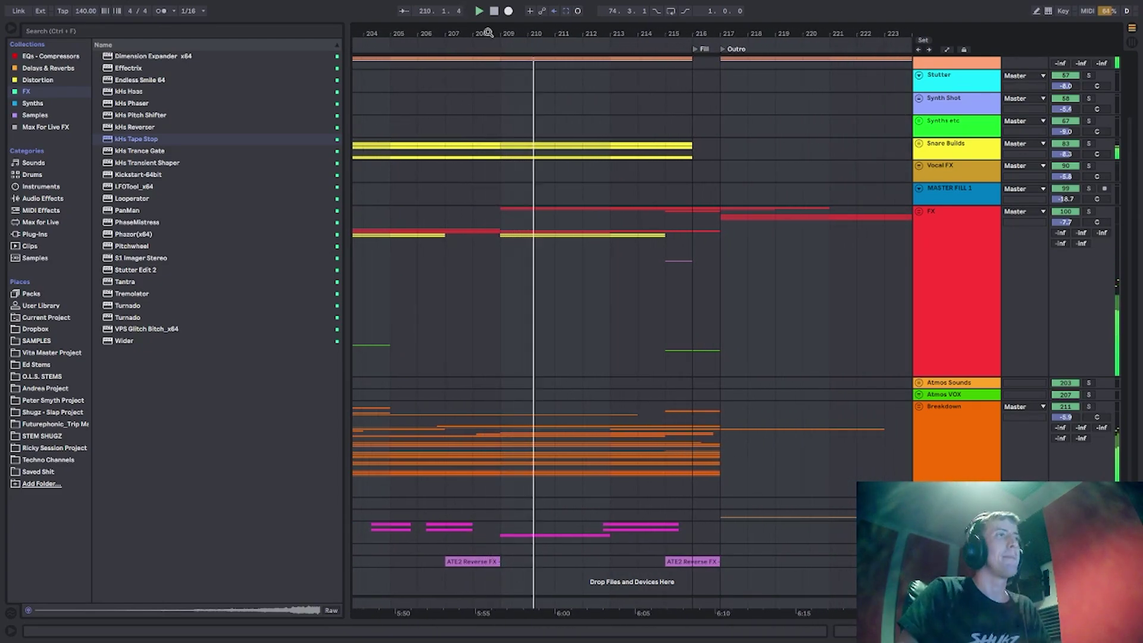
Follow playback through the Fill into the Outro section, then stop and place the insert marker at bar 217 in the Kick & Bass group.
drag(584, 32, 504, 31)
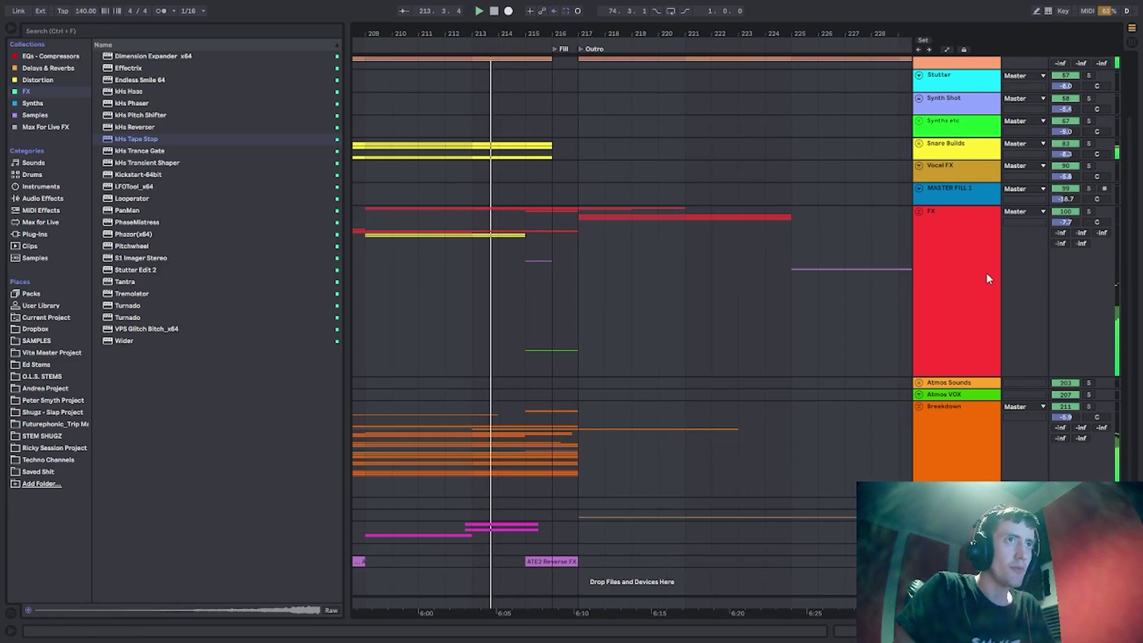
click(986, 273)
click(958, 433)
click(704, 442)
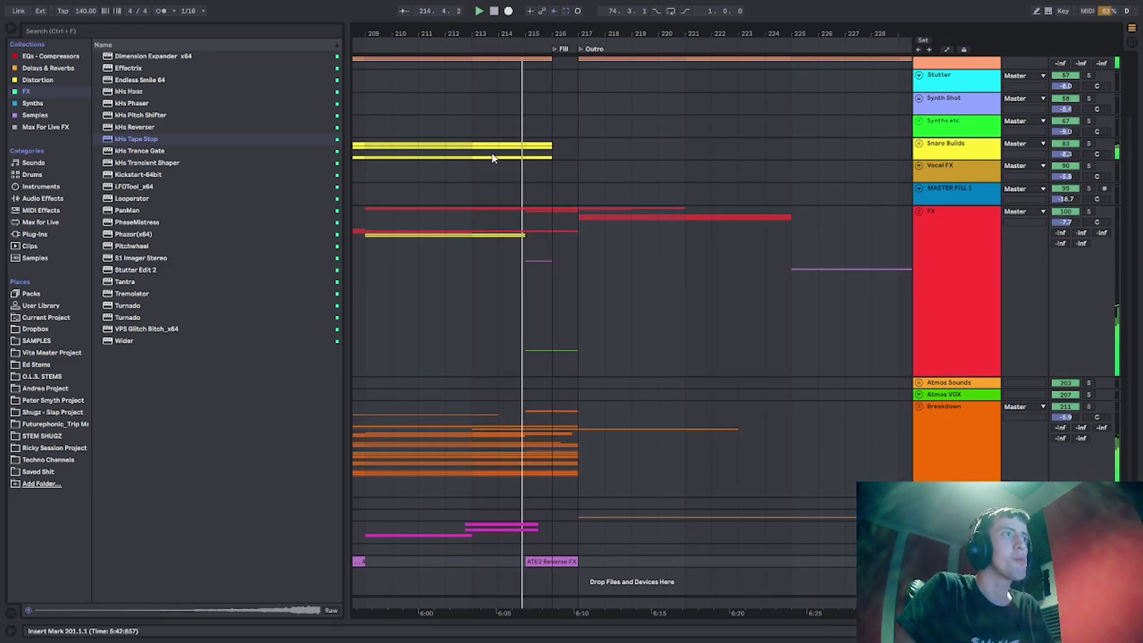
scroll(516, 132, up, 3)
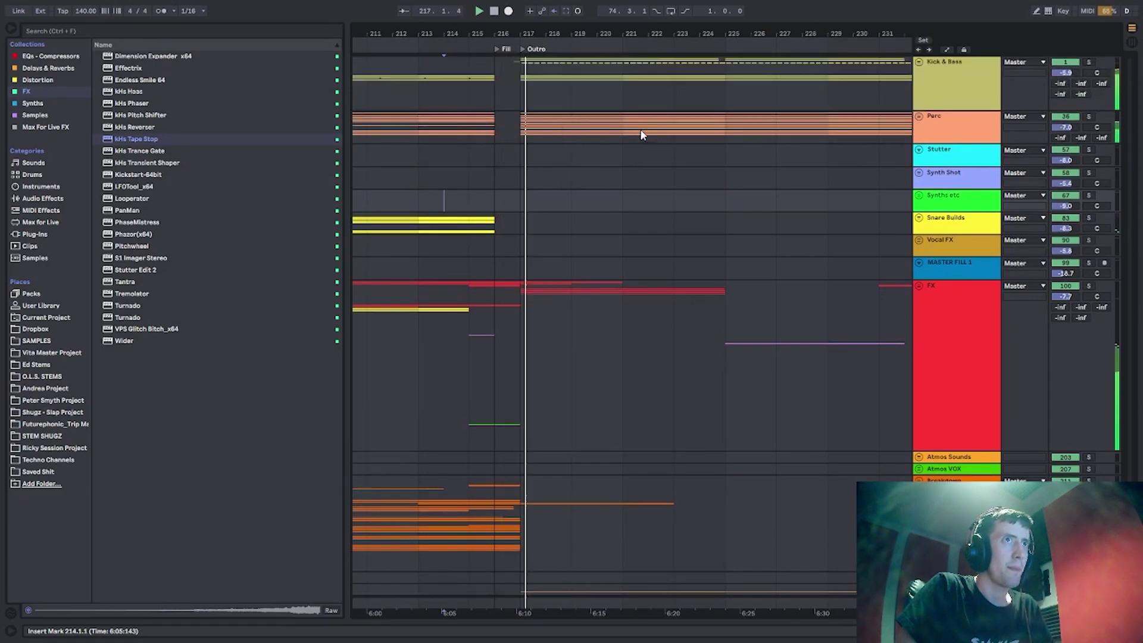
drag(618, 34, 530, 17)
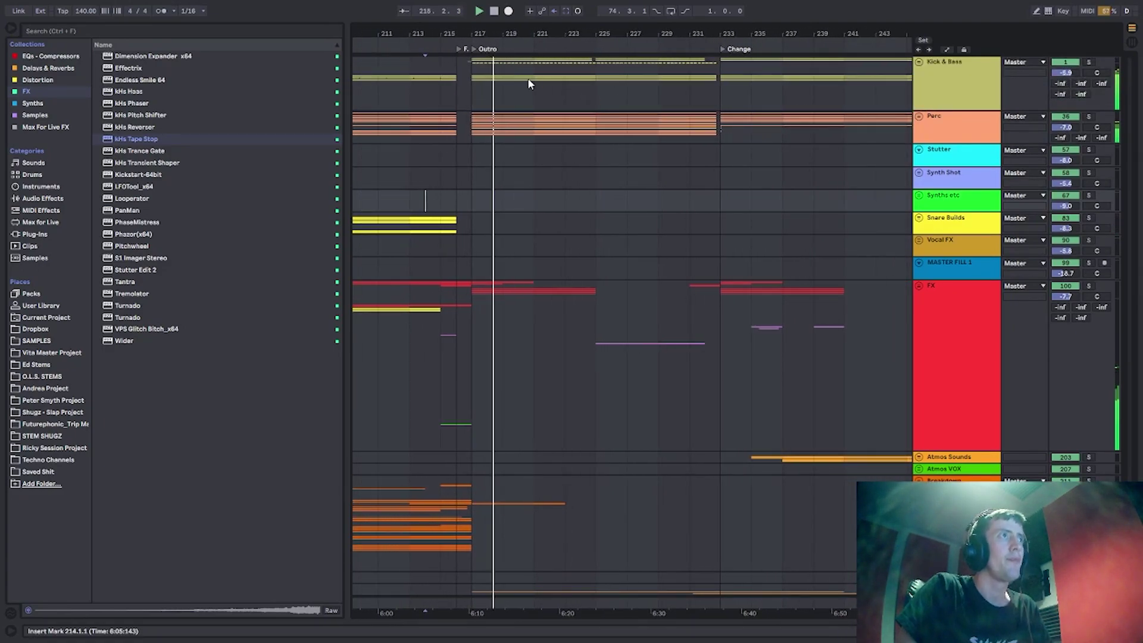
click(474, 94)
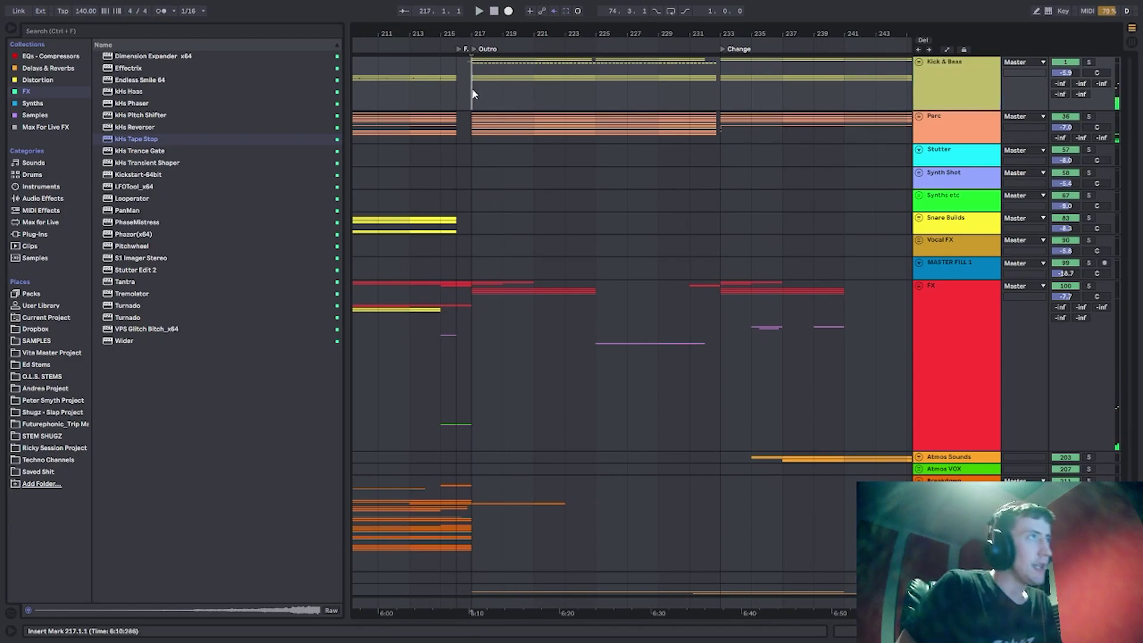
Look over the Outro and final Change sections, and place the insert marker at bar 233 in the Kick & Bass group.
drag(731, 34, 603, 32)
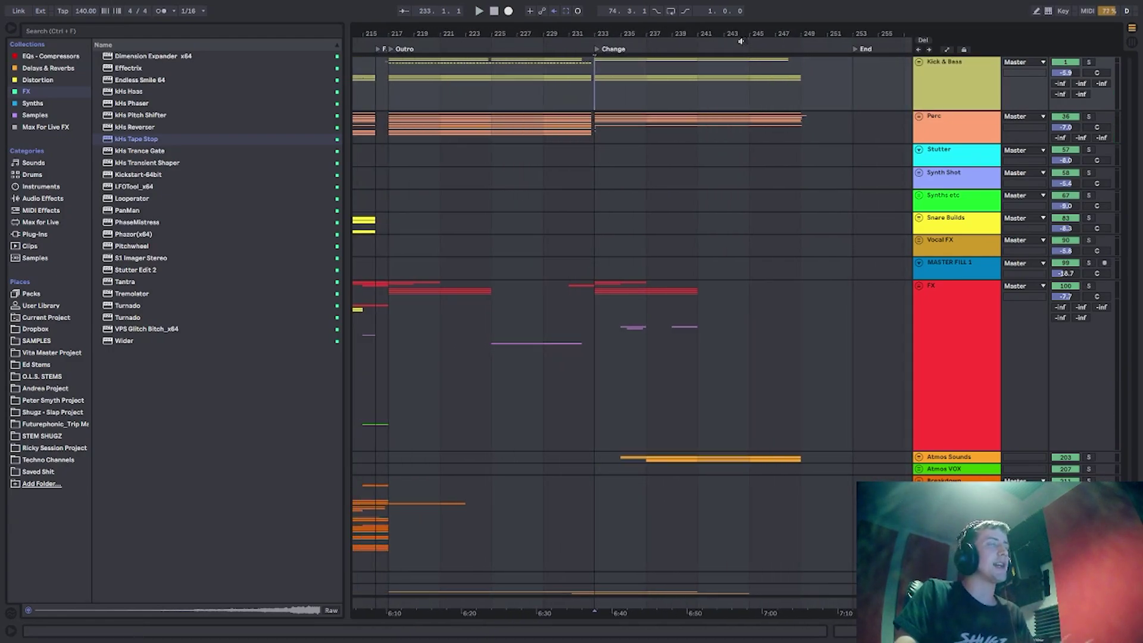
mouse_move(800, 79)
mouse_down()
mouse_move(365, 92)
mouse_move(395, 90)
mouse_up()
click(593, 105)
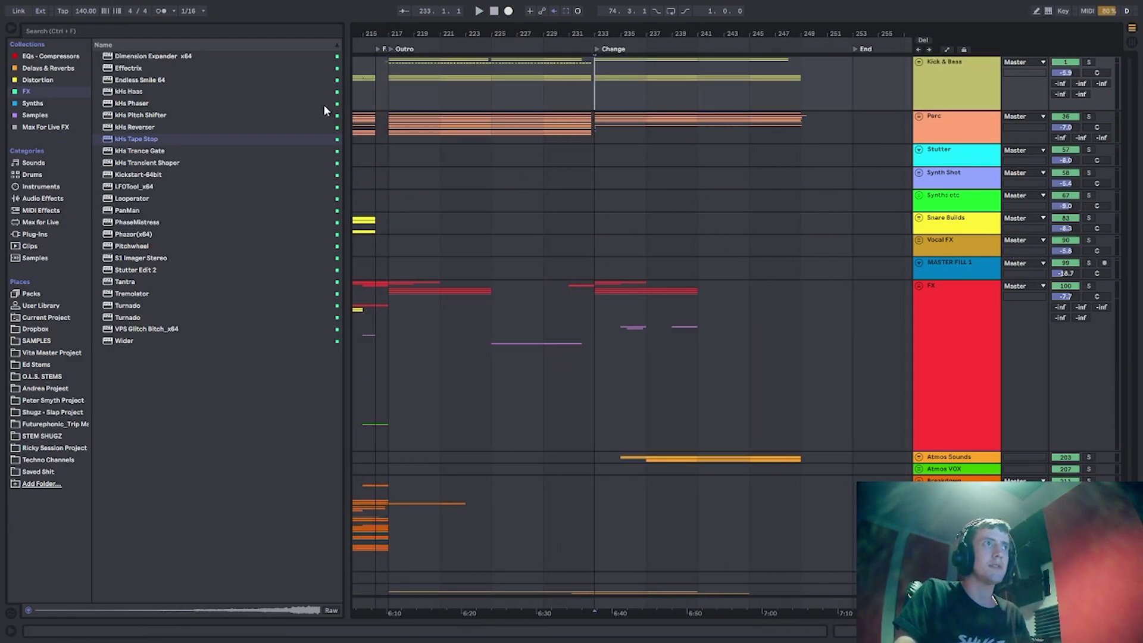
drag(541, 107, 601, 87)
click(601, 87)
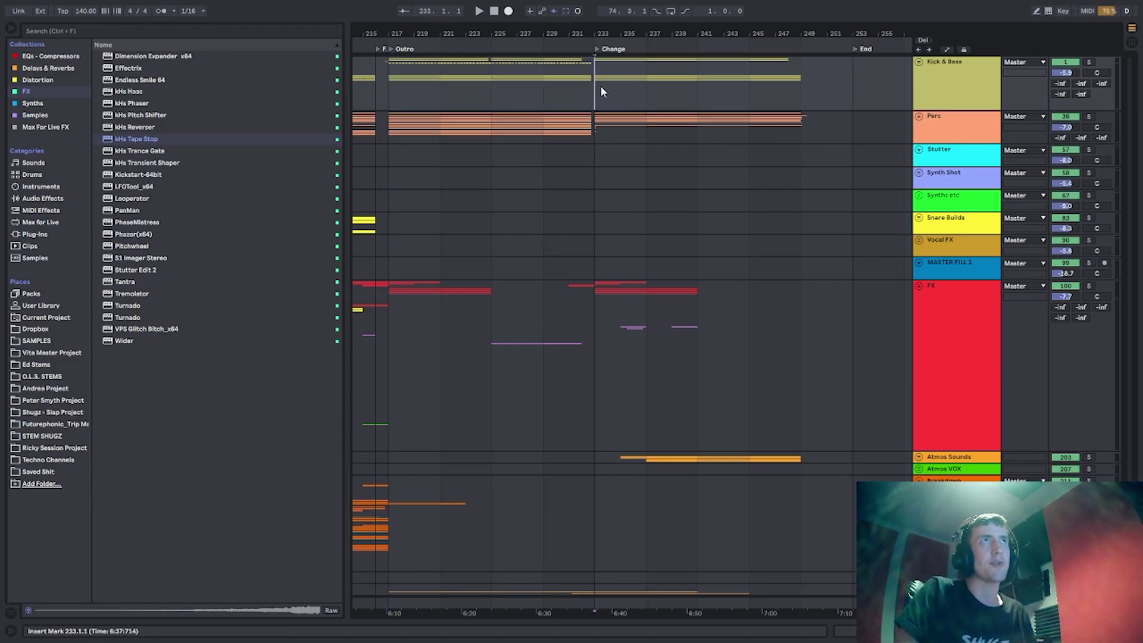
Play the final Change section from bar 233, skip ahead to bar 245, and stop playback.
key(space)
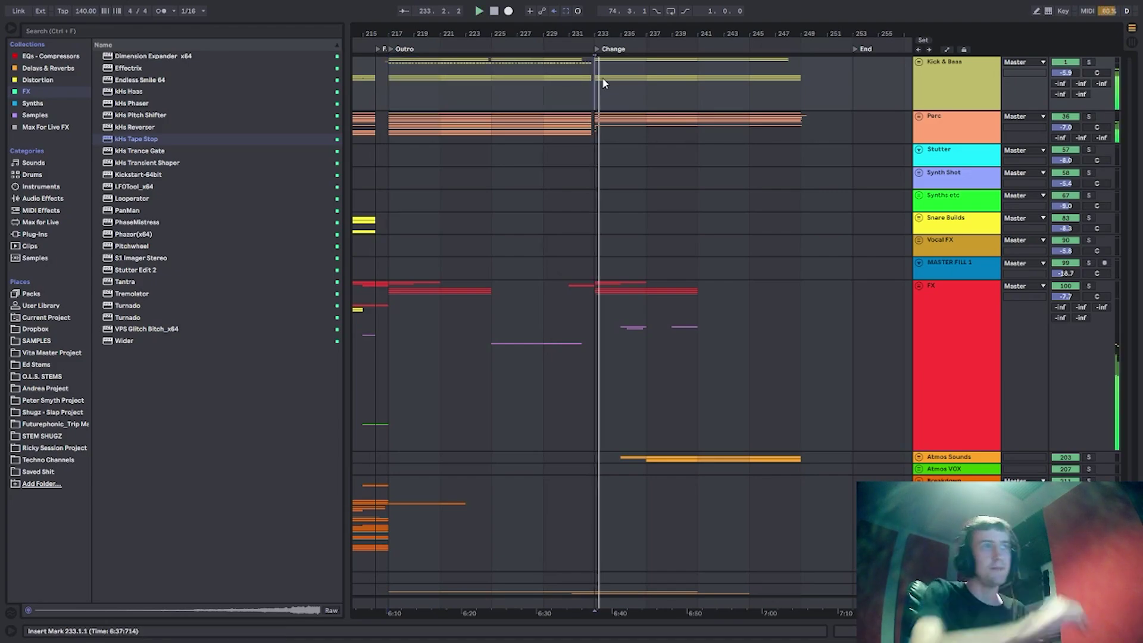
click(746, 114)
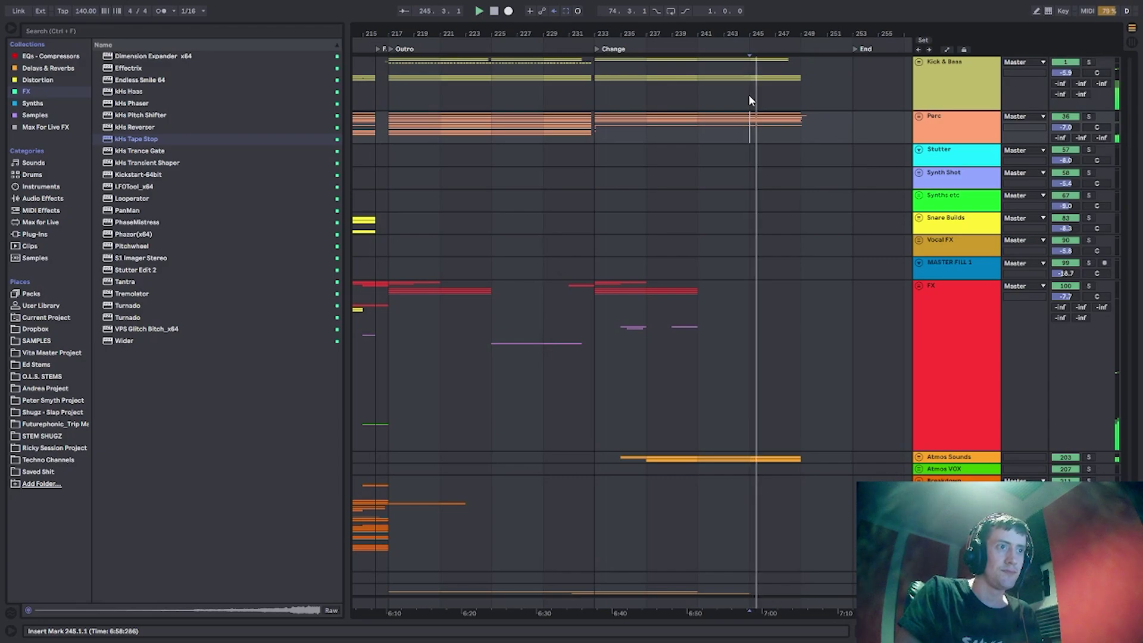
key(space)
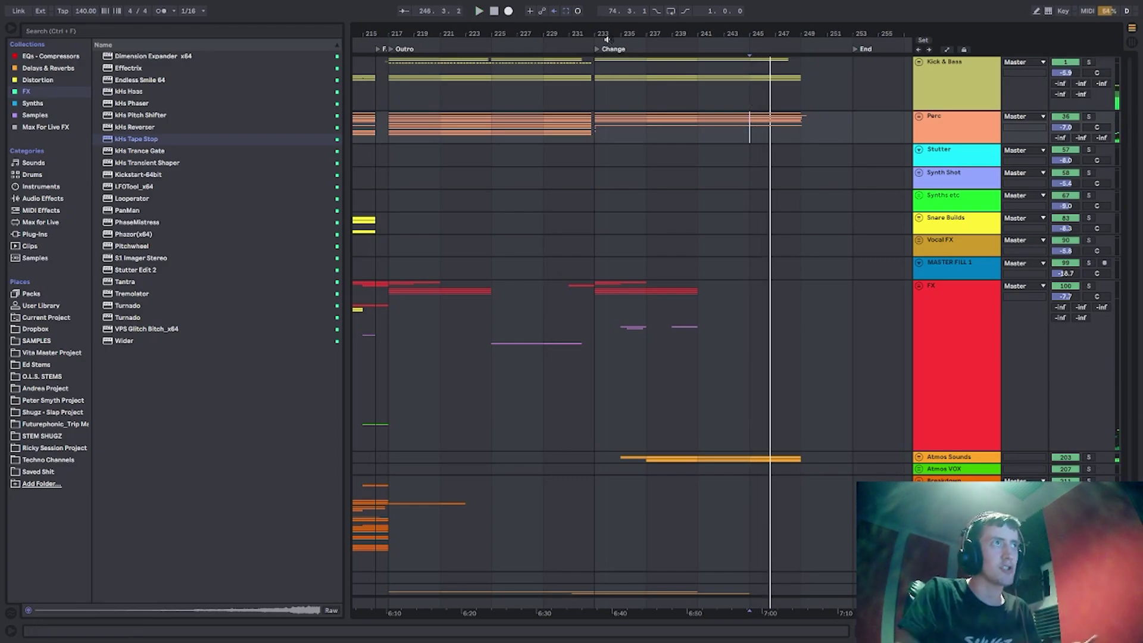
Show the whole arrangement and place the insert marker at bar 73 in the Perc group, at the start of the Drop.
drag(607, 37, 856, 12)
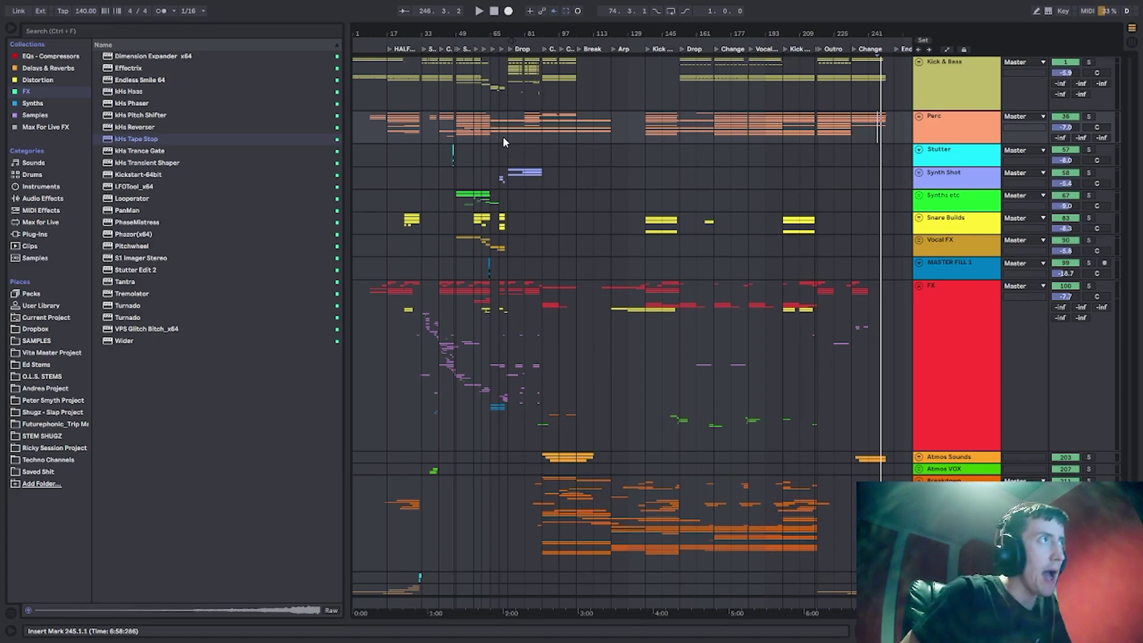
click(520, 121)
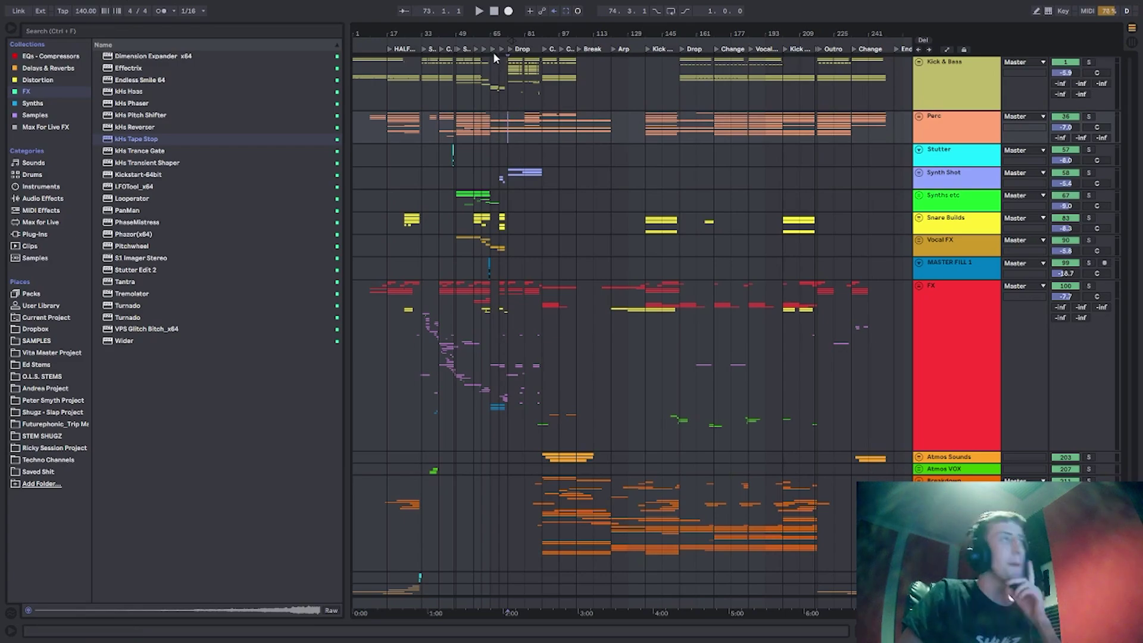